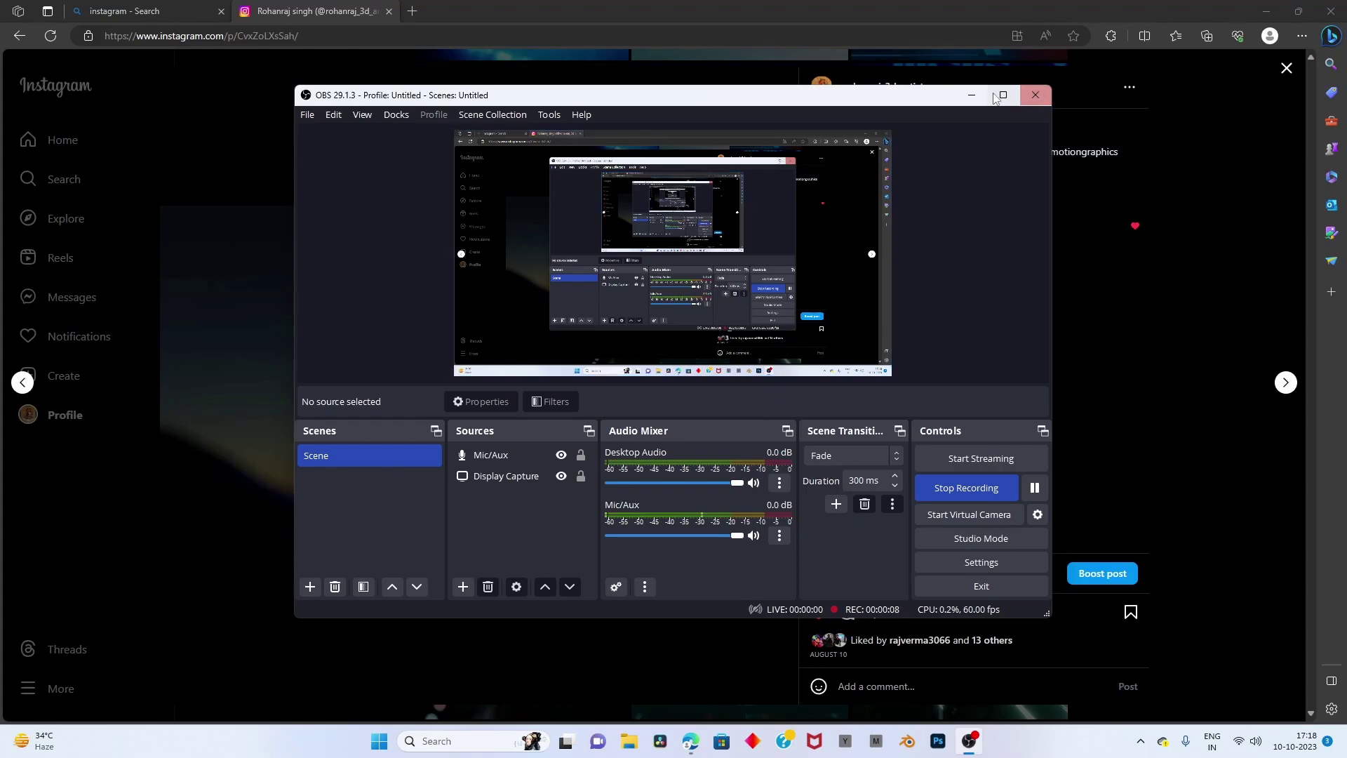
# Reveal the reference Instagram post of the glowing blue twisted shape, then launch Blender.
pyautogui.click(972, 94)
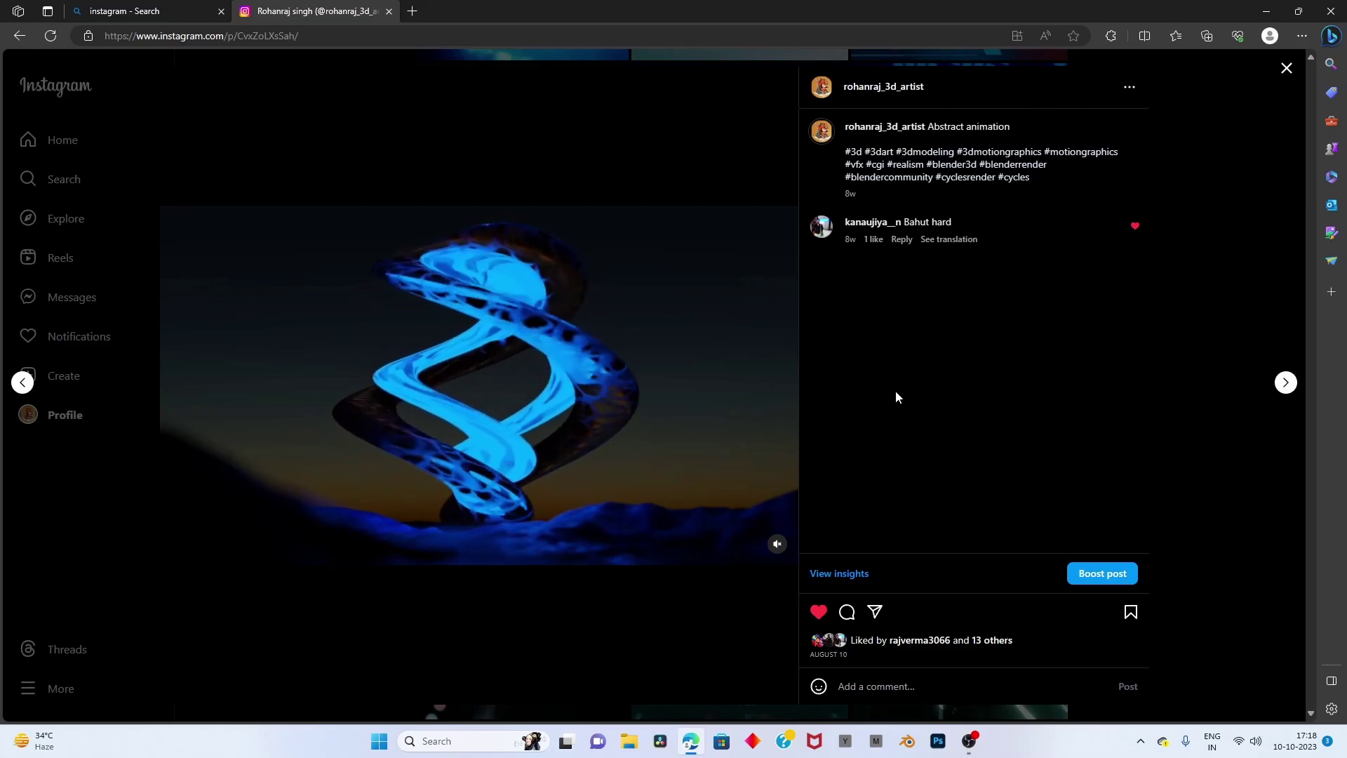
pyautogui.click(912, 738)
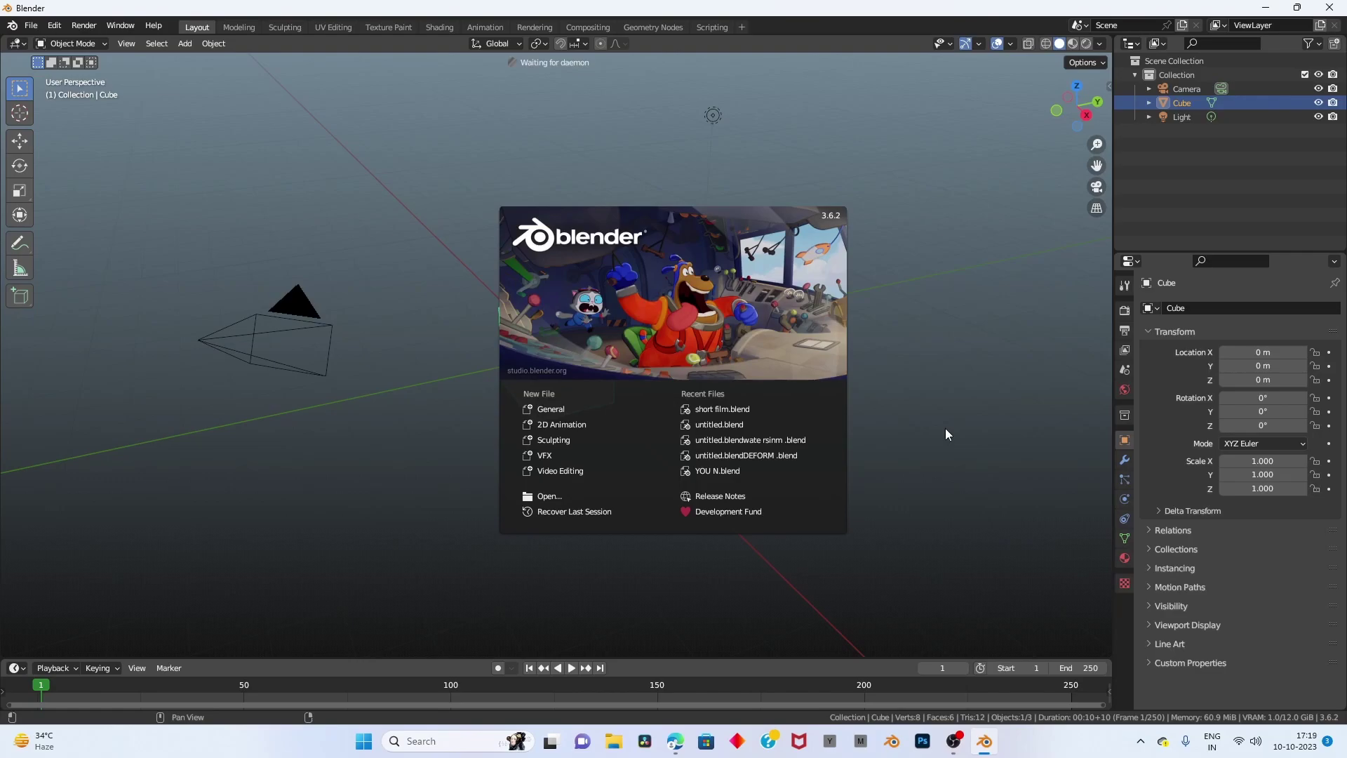
# Dismiss the splash screen and delete the default cube, leaving only camera and light.
pyautogui.click(944, 427)
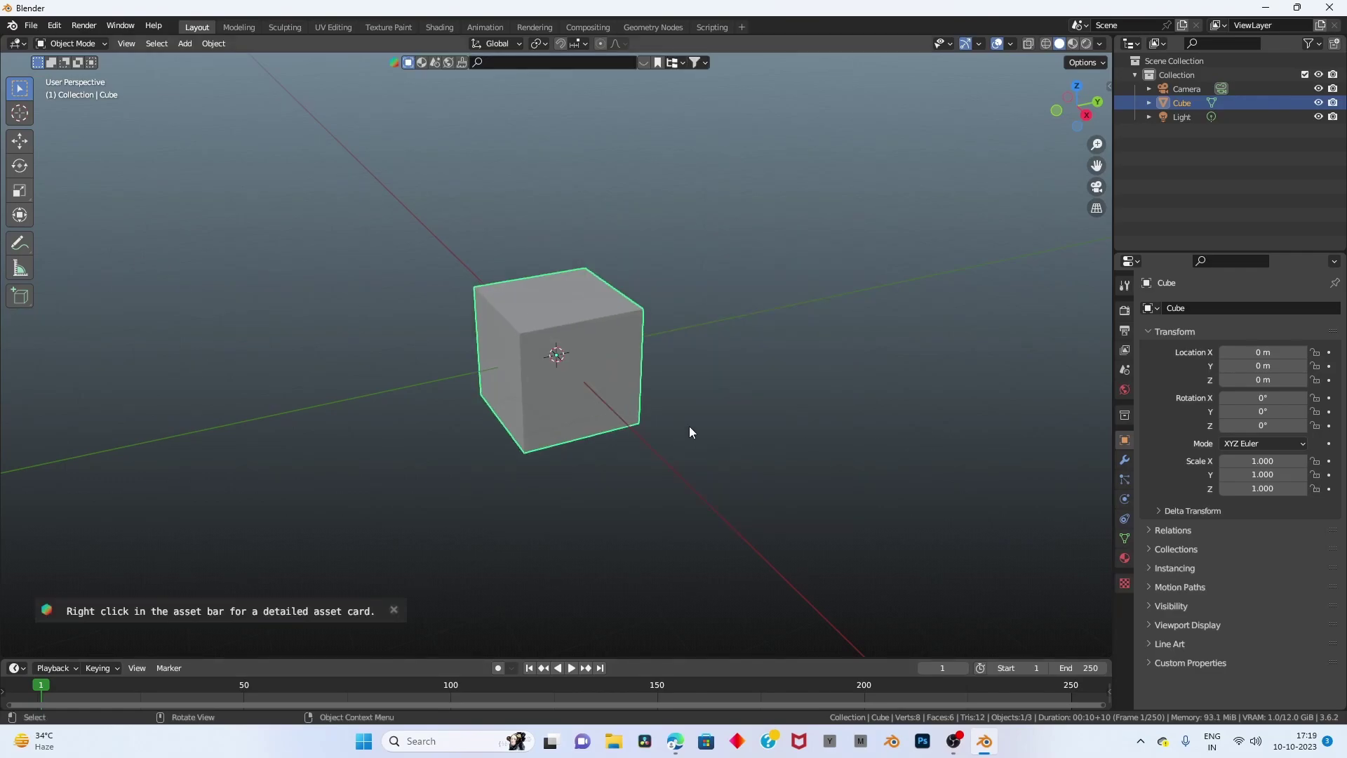
pyautogui.press('Delete')
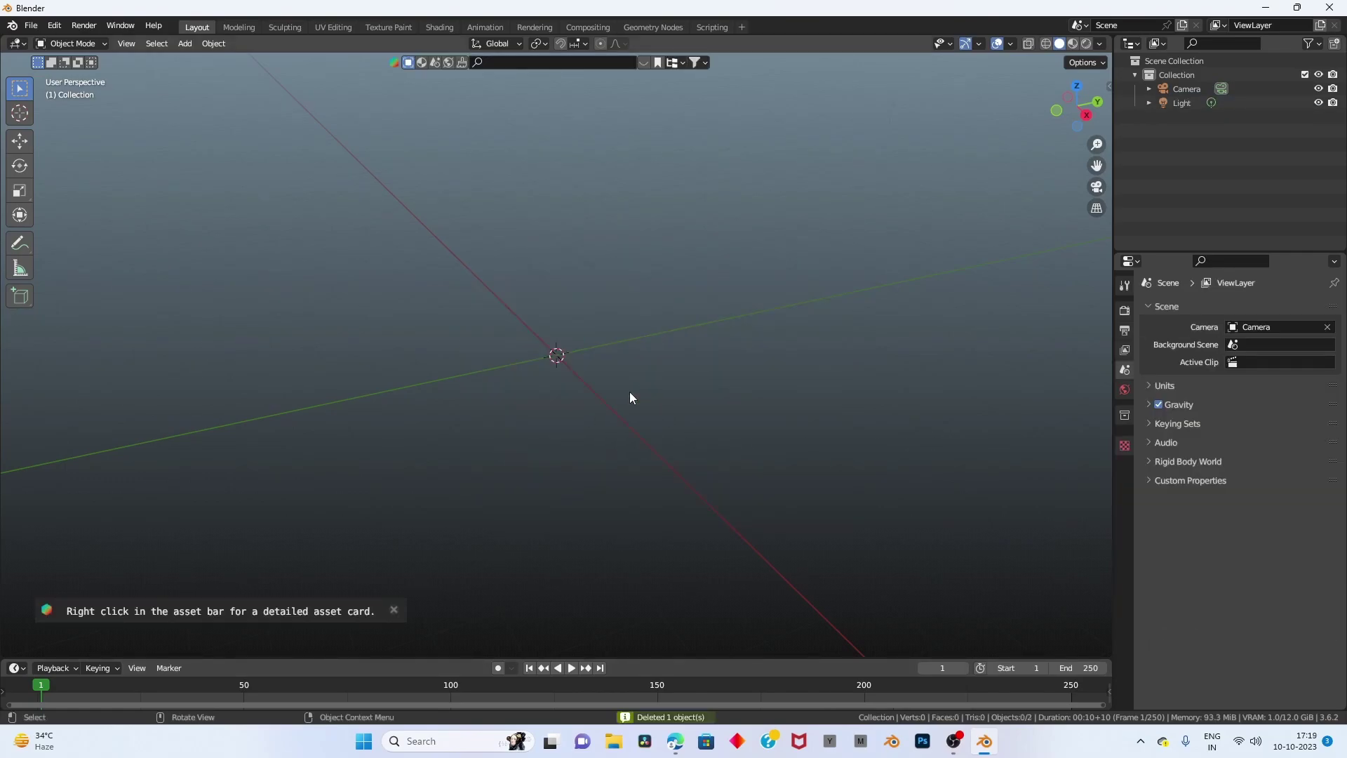
pyautogui.hotkey('shift', 'a')
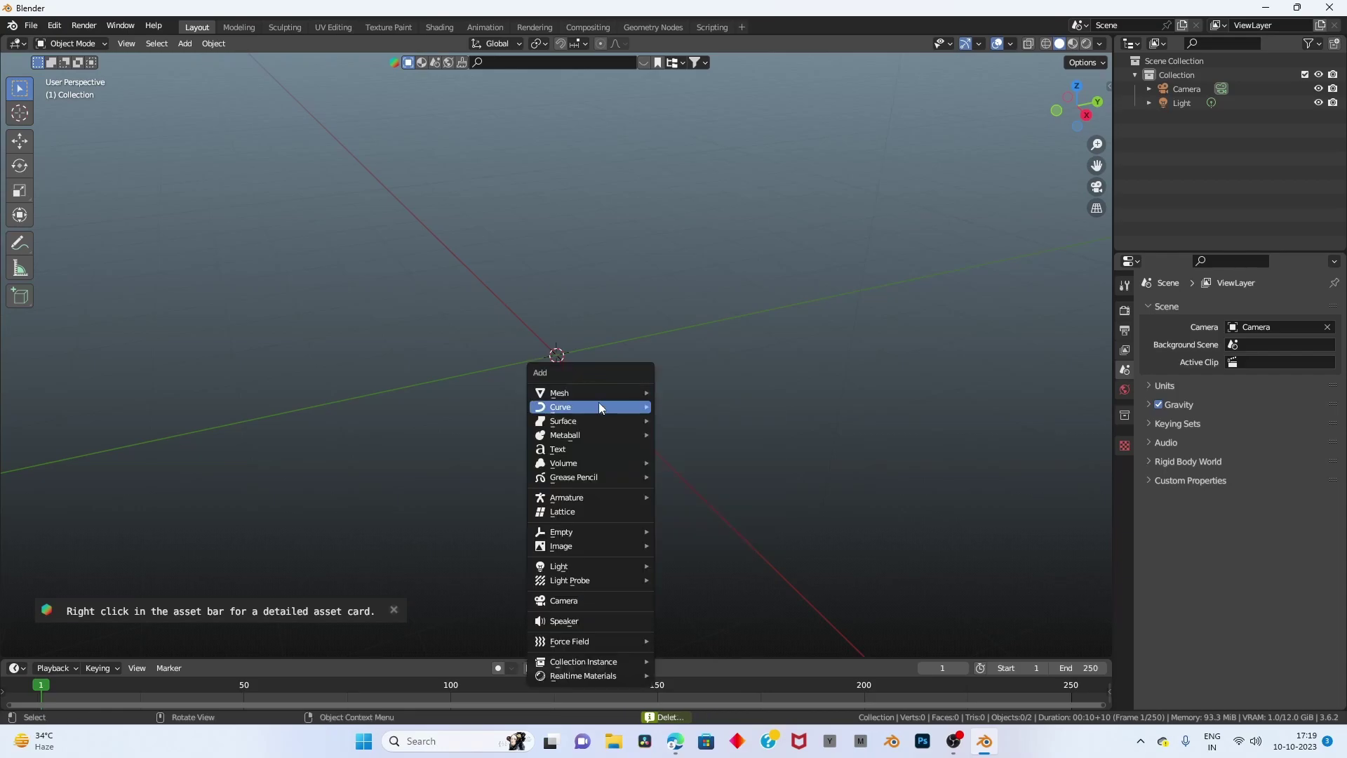
# Add a torus with 64 major and 64 minor segments.
pyautogui.click(705, 490)
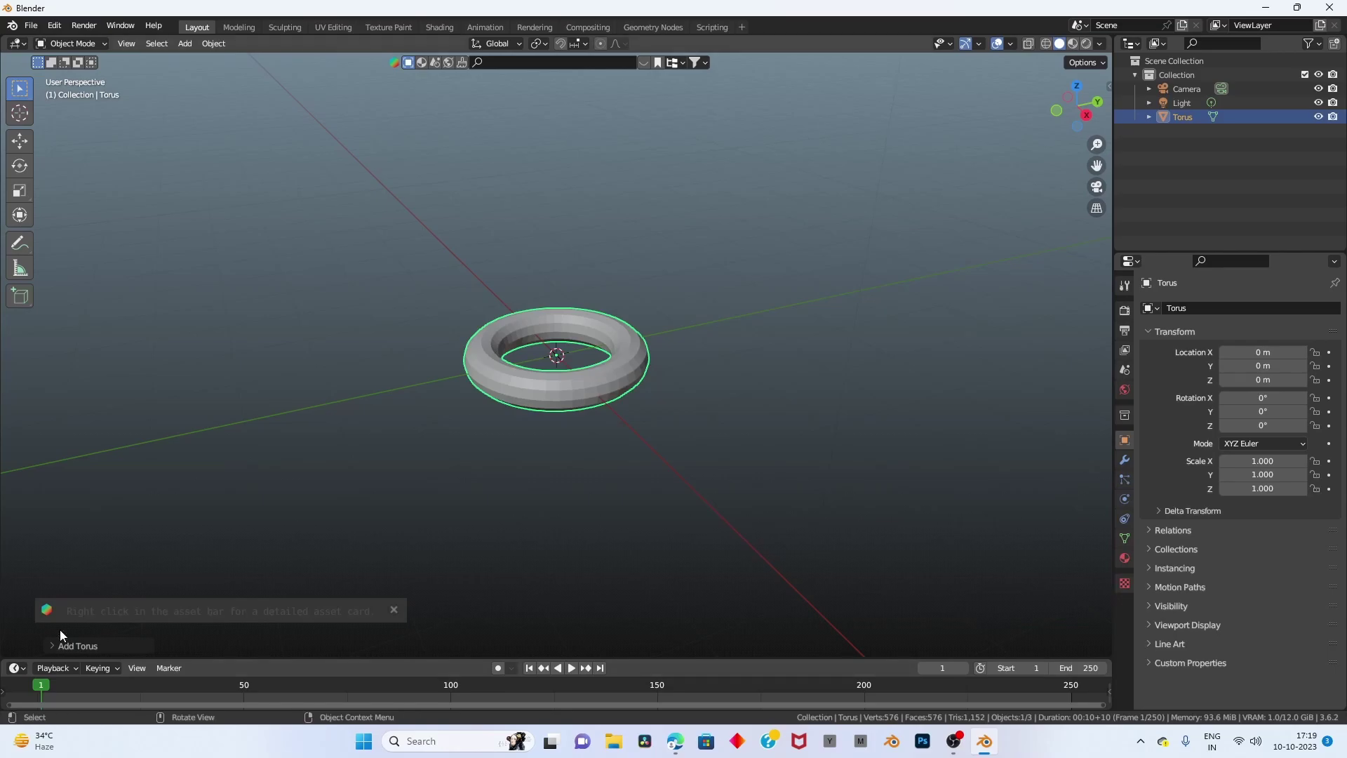
pyautogui.click(82, 641)
pyautogui.click(193, 450)
pyautogui.write('64')
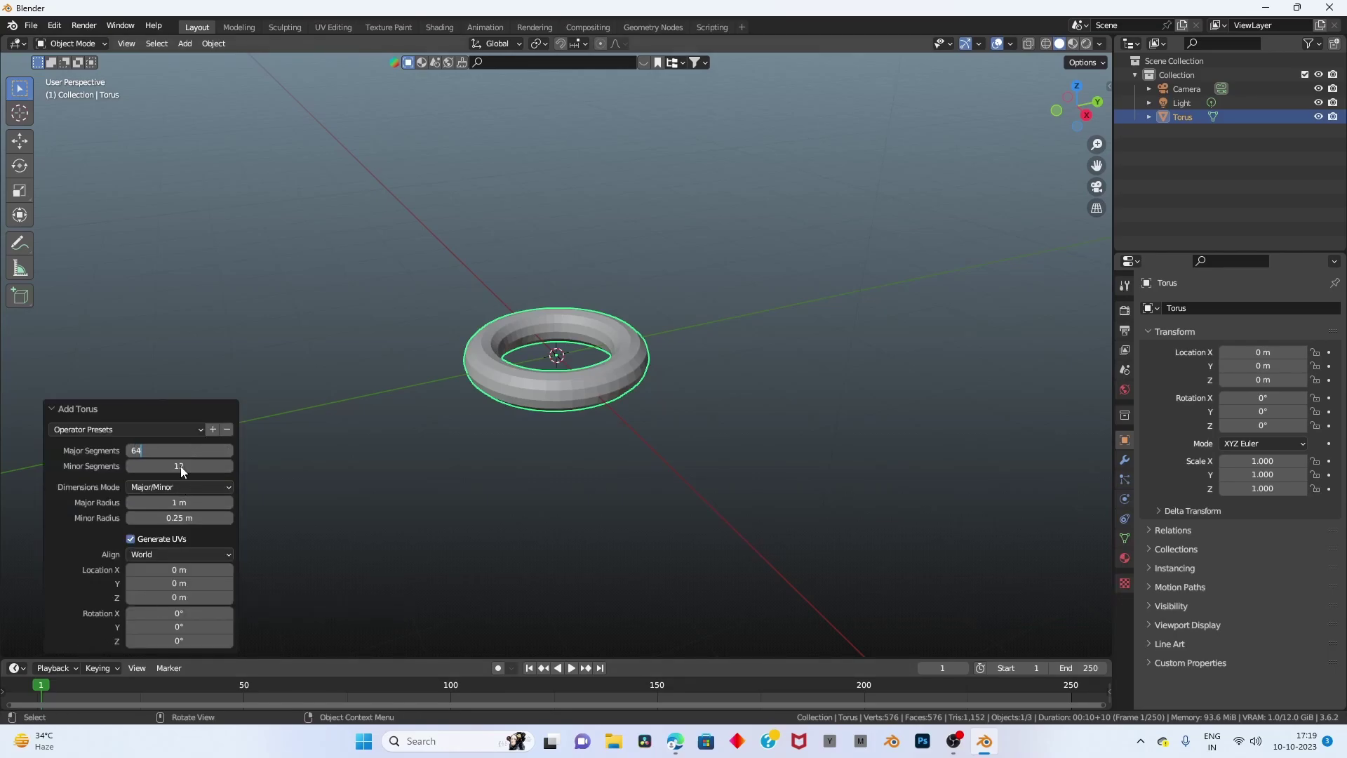
pyautogui.click(180, 465)
pyautogui.write('64')
pyautogui.press('Return')
# Shade the torus smooth with Auto Smooth and orbit to inspect it.
pyautogui.scroll(3, 554, 428)
pyautogui.rightClick(666, 418)
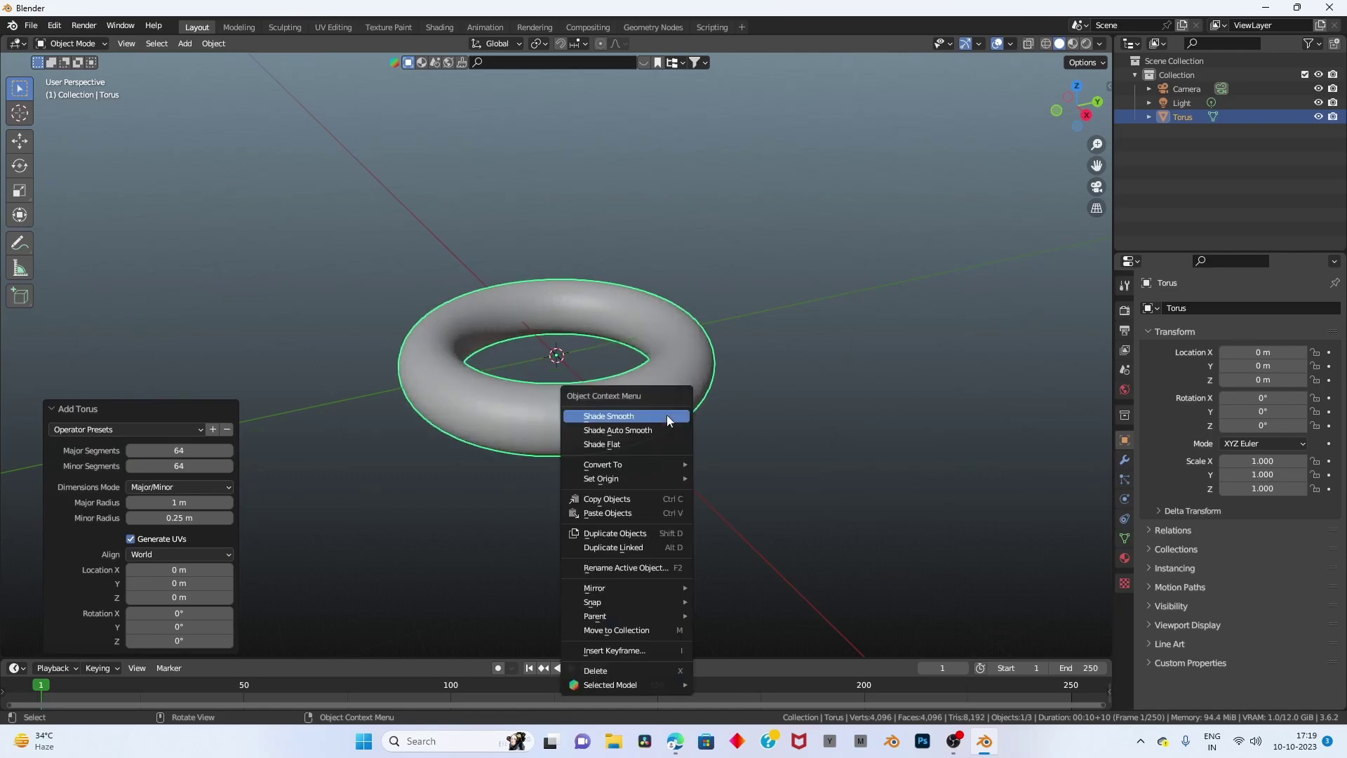
pyautogui.click(665, 430)
pyautogui.scroll(3, 663, 430)
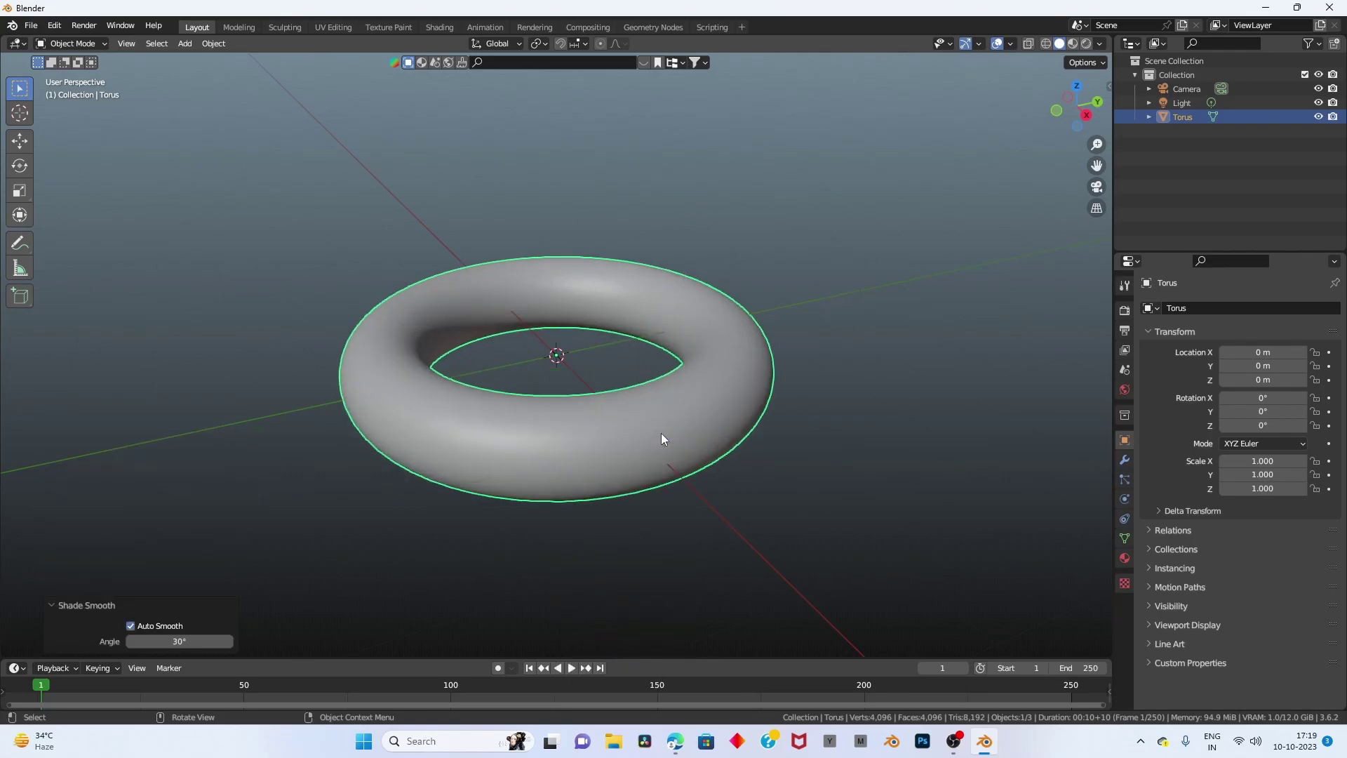
pyautogui.moveTo(667, 431)
pyautogui.mouseDown(button='middle')
pyautogui.moveTo(836, 429)
pyautogui.moveTo(689, 487)
pyautogui.mouseUp(button='middle')
pyautogui.scroll(-3, 677, 463)
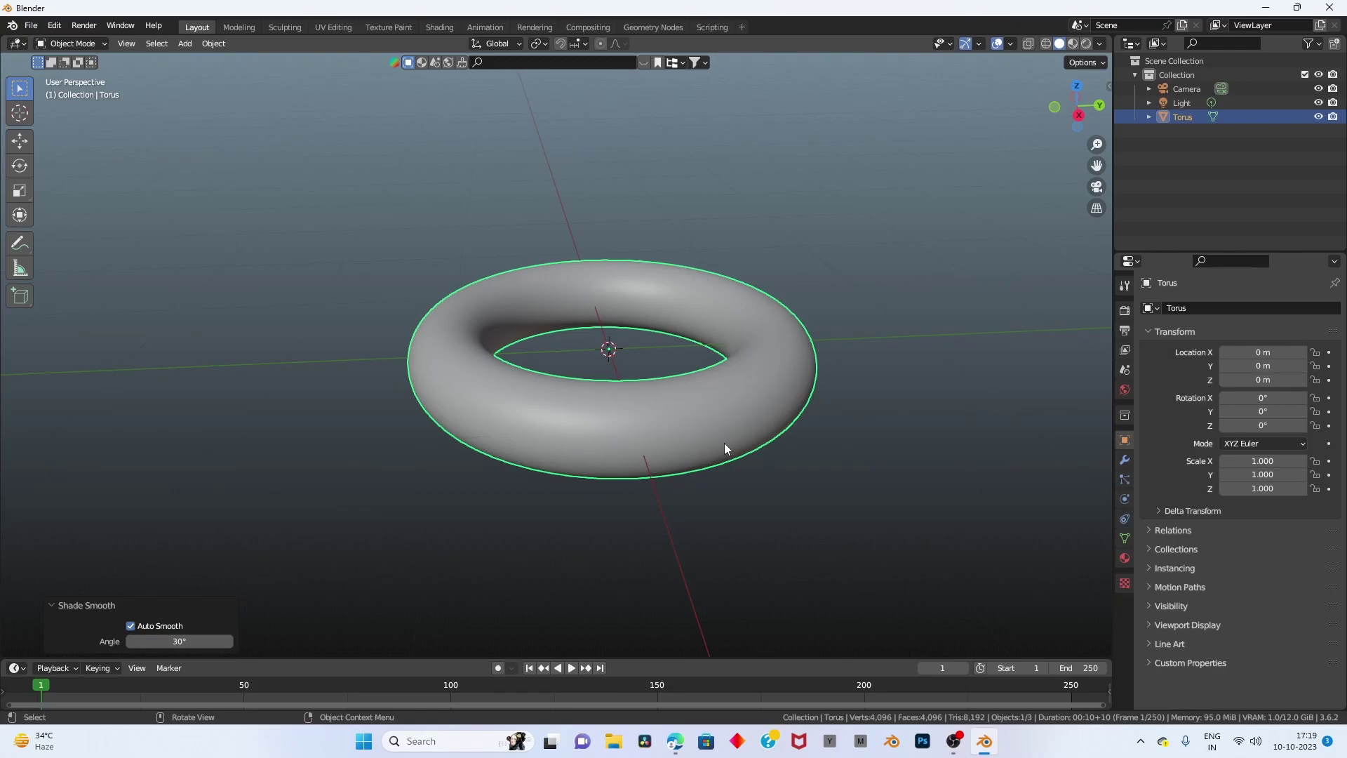
pyautogui.scroll(1, 720, 446)
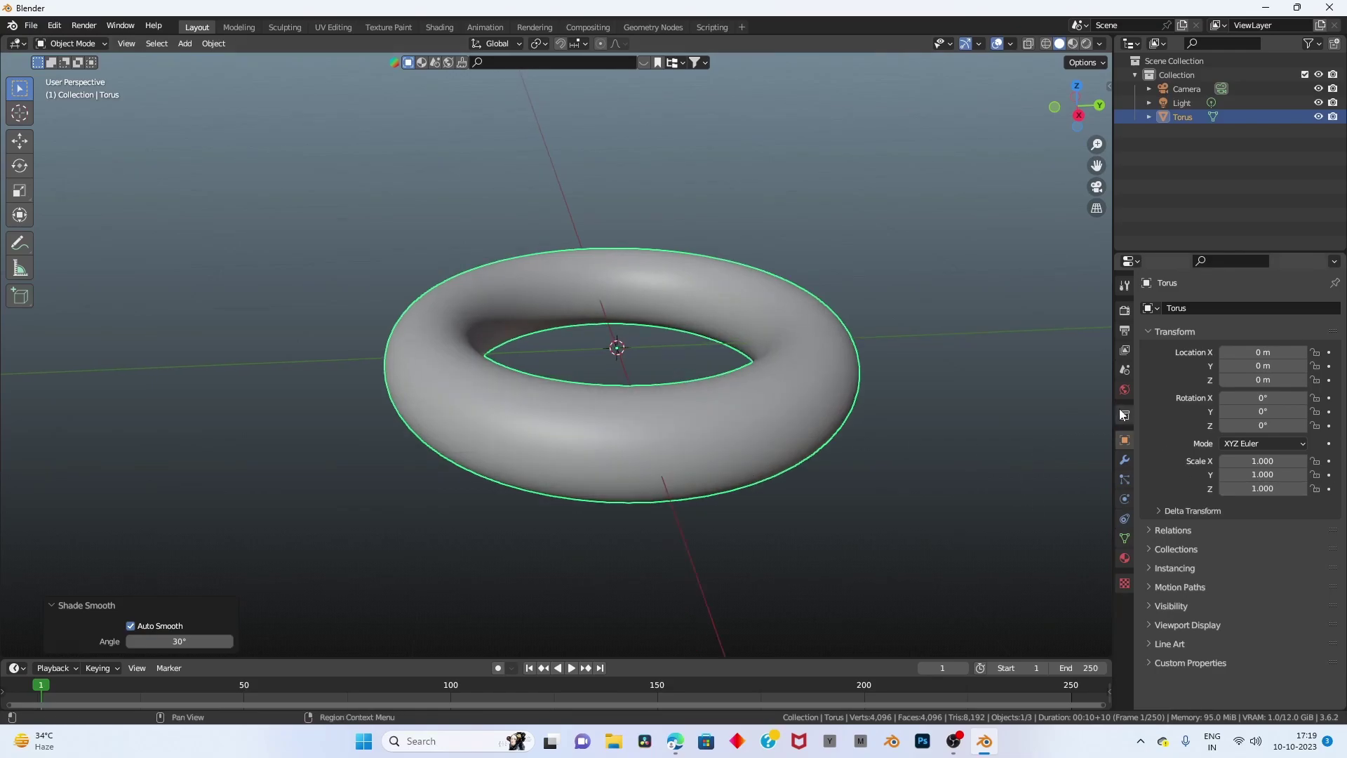
# Add a Simple Deform modifier twisting the torus 45° about X, then orbit to inspect.
pyautogui.click(1125, 457)
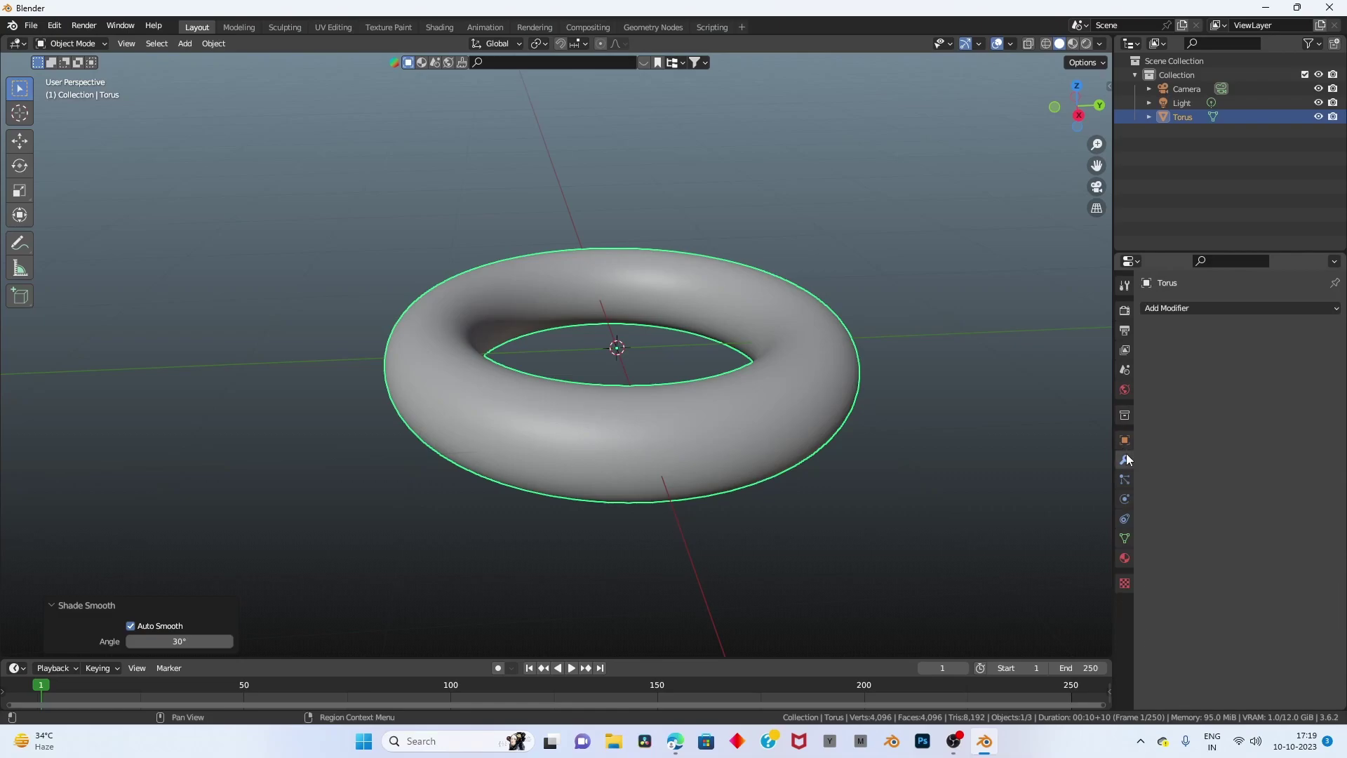
pyautogui.click(1215, 310)
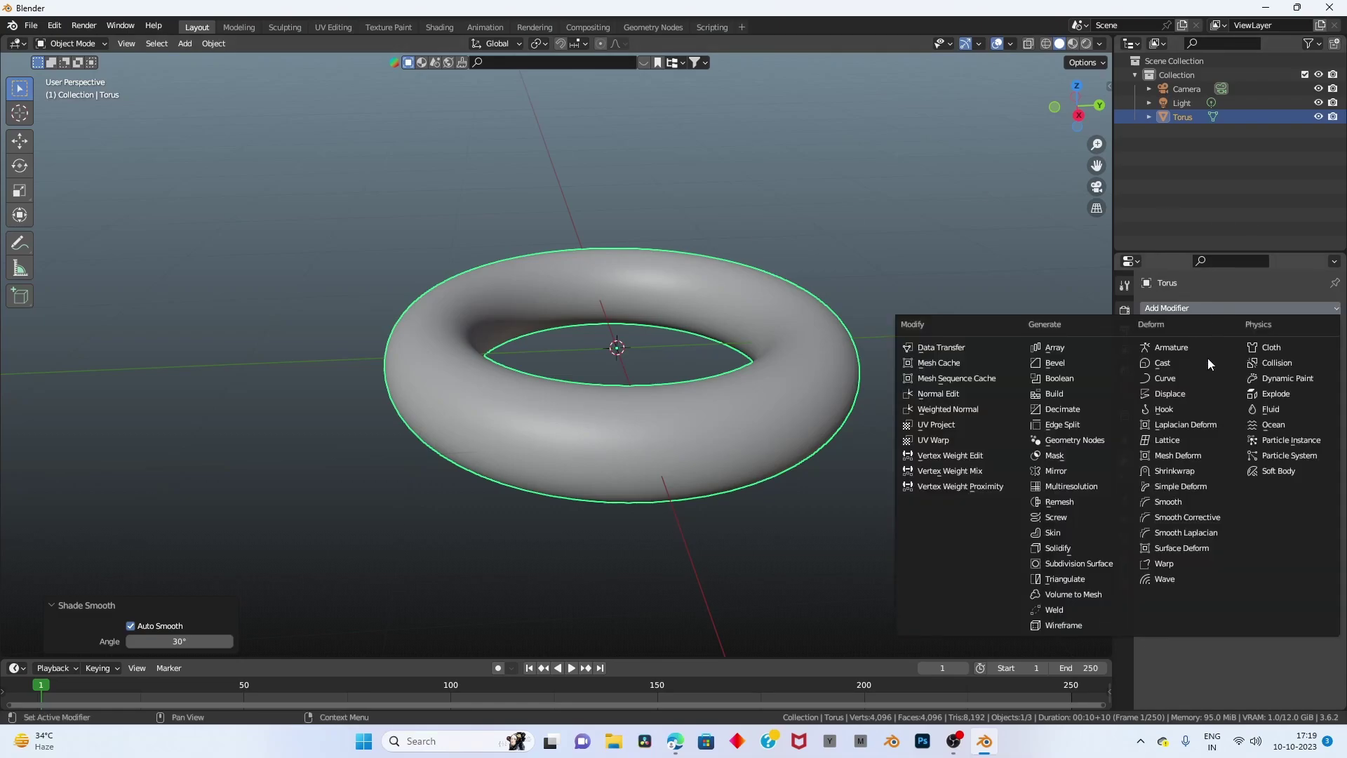
pyautogui.click(1181, 487)
pyautogui.moveTo(646, 266)
pyautogui.mouseDown(button='middle')
pyautogui.moveTo(755, 367)
pyautogui.moveTo(723, 360)
pyautogui.moveTo(698, 384)
pyautogui.mouseUp(button='middle')
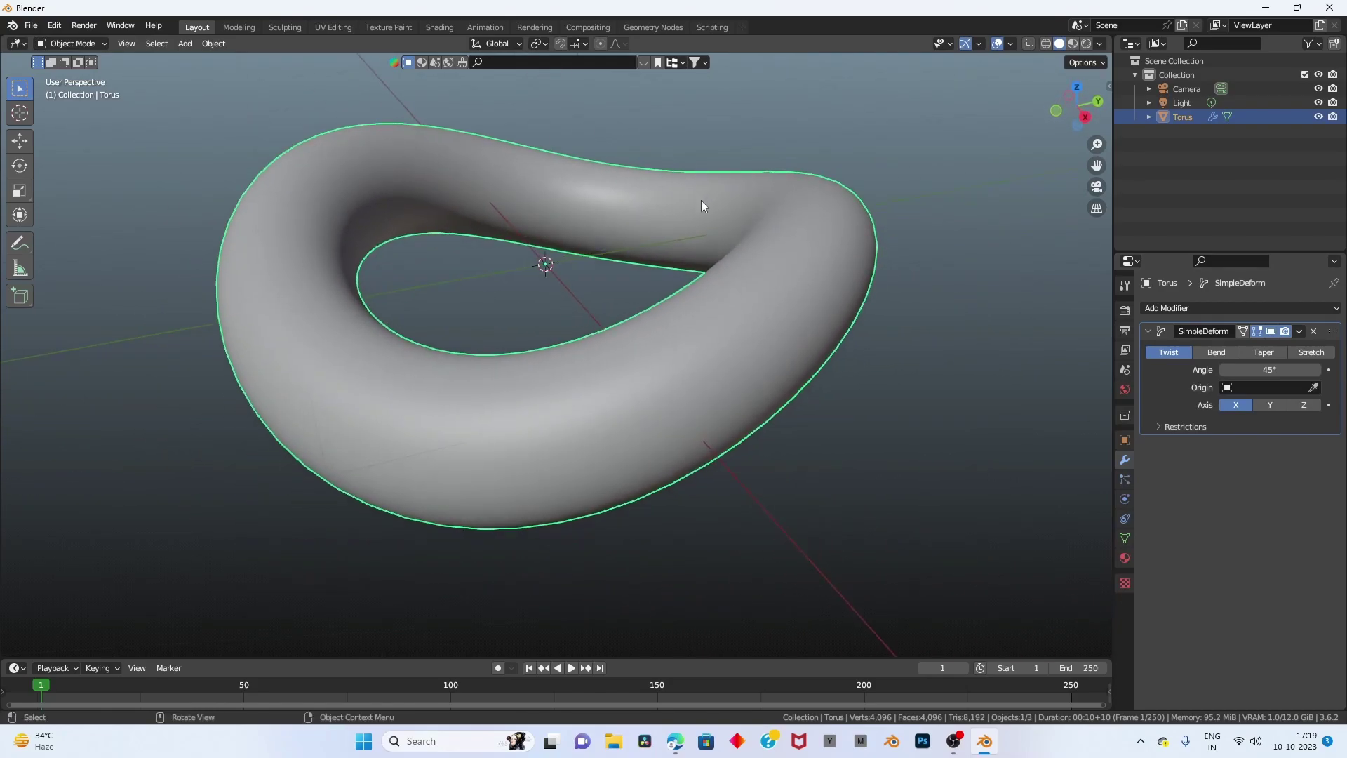
pyautogui.moveTo(701, 204); pyautogui.dragTo(947, 294, button='middle')
pyautogui.moveTo(806, 210)
pyautogui.mouseDown(button='middle')
pyautogui.moveTo(716, 199)
pyautogui.moveTo(526, 366)
pyautogui.mouseUp(button='middle')
pyautogui.scroll(-1, 514, 383)
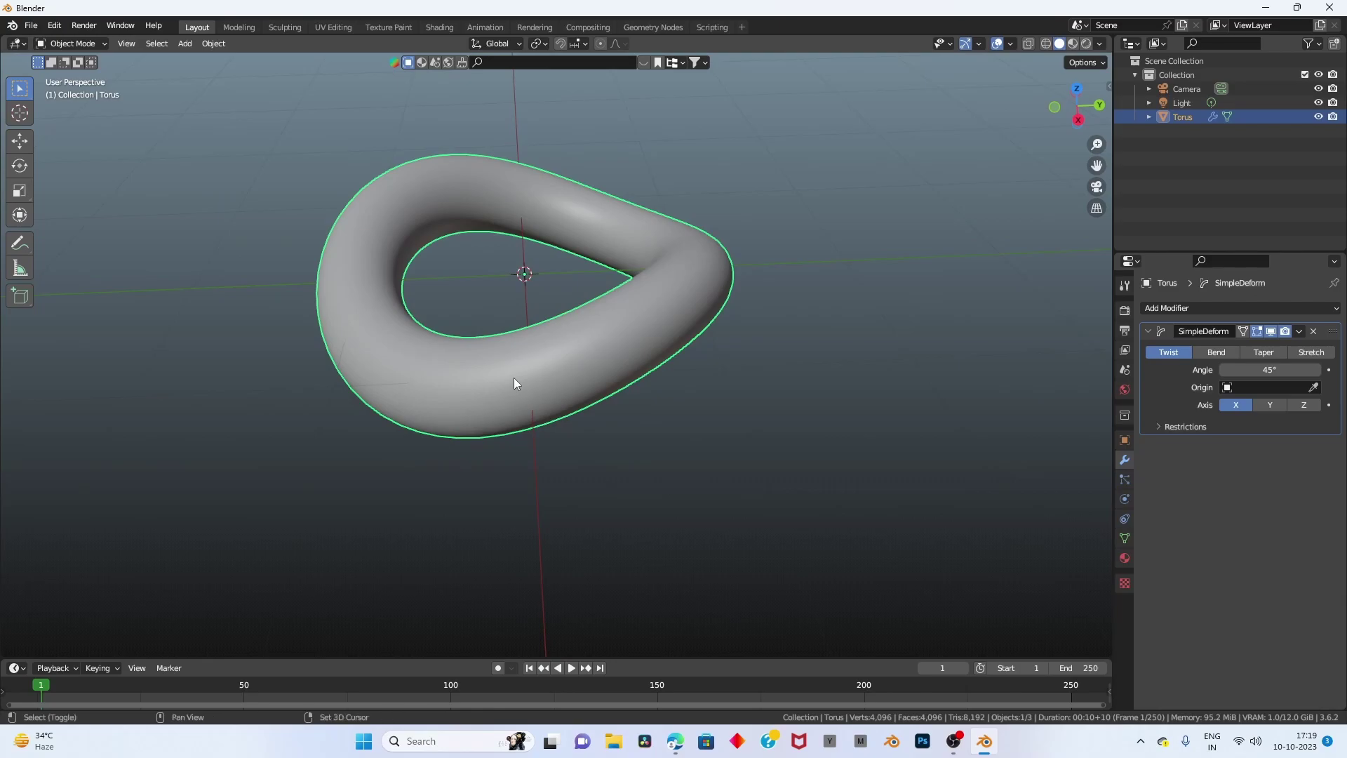
pyautogui.hotkey('shift', 'a')
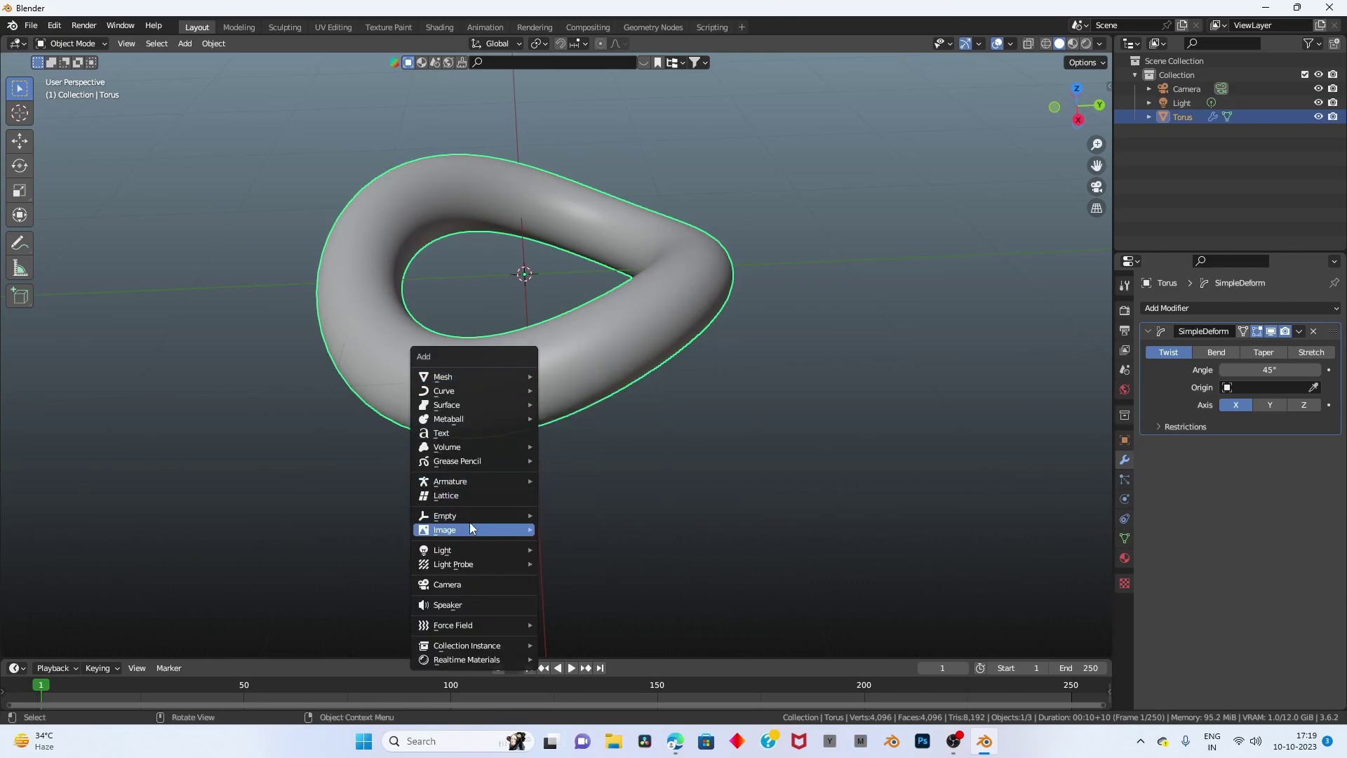
# Add a scaled-down Plain Axes empty at the origin and reselect the torus.
pyautogui.moveTo(445, 516)
pyautogui.click(574, 516)
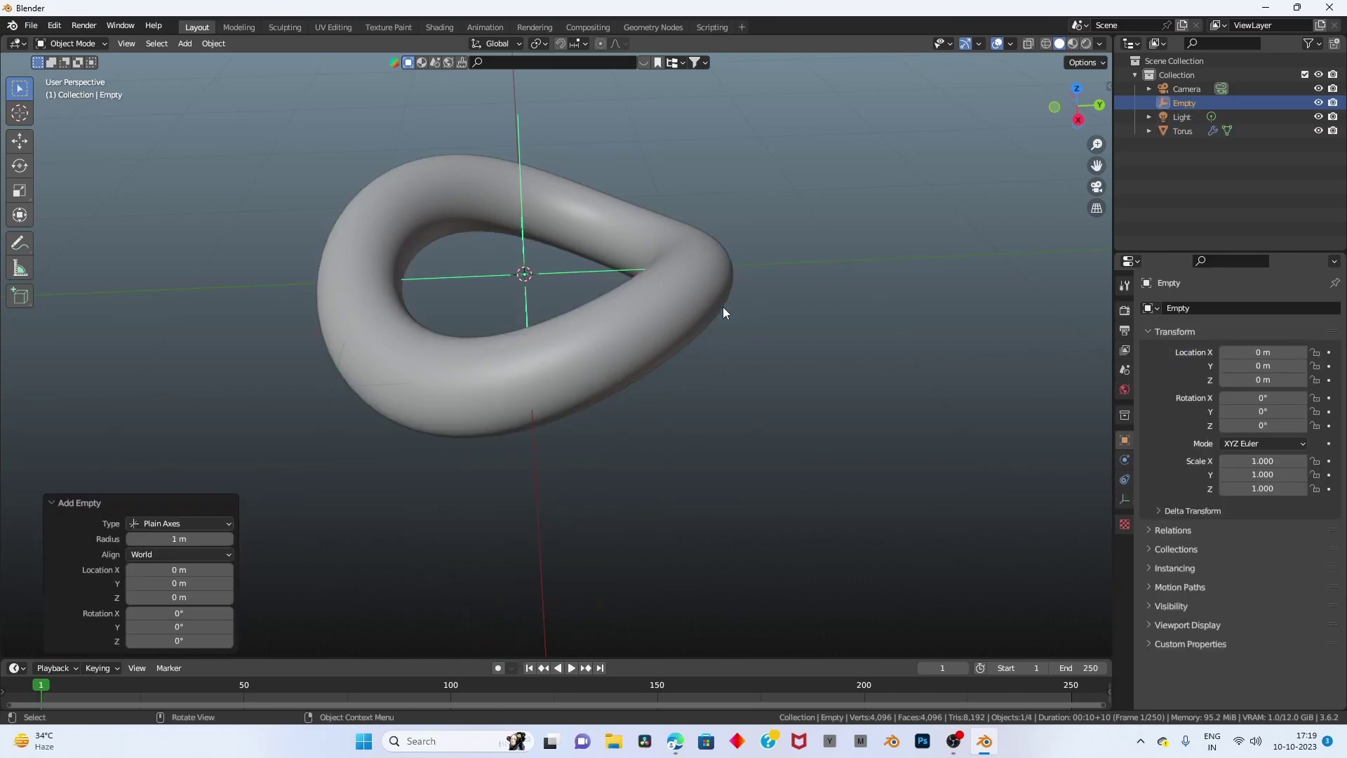
pyautogui.press('s')
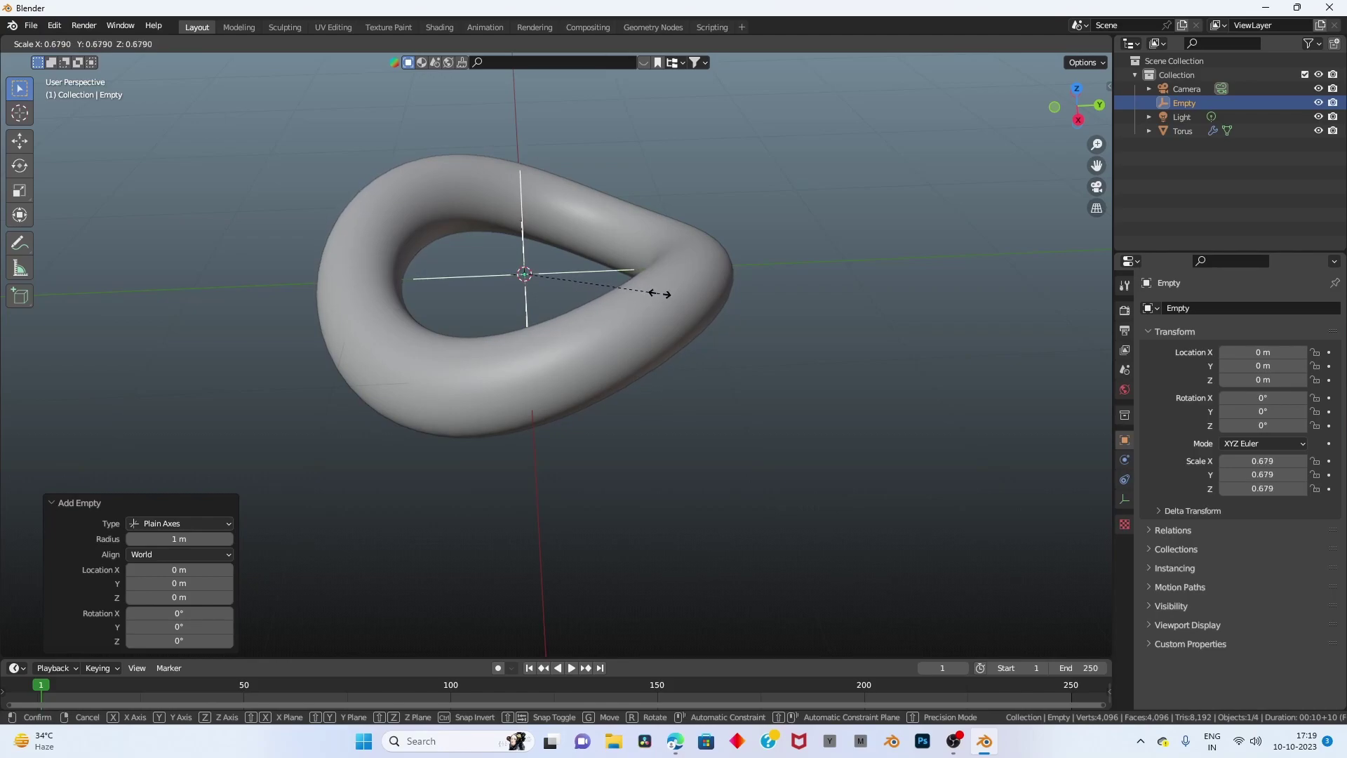
pyautogui.click(656, 292)
pyautogui.click(720, 284)
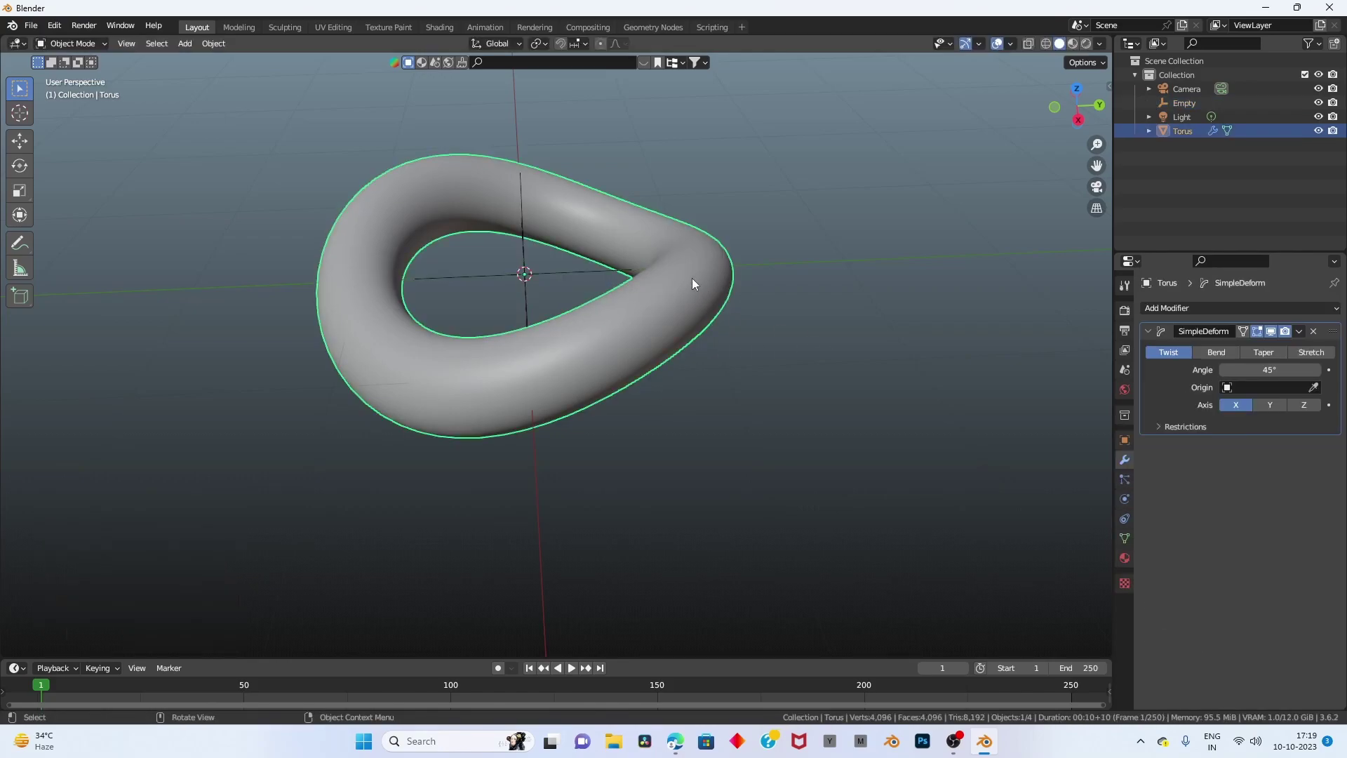
# Set the Simple Deform origin to the Empty, axis to Y, and angle to 279°.
pyautogui.click(1239, 387)
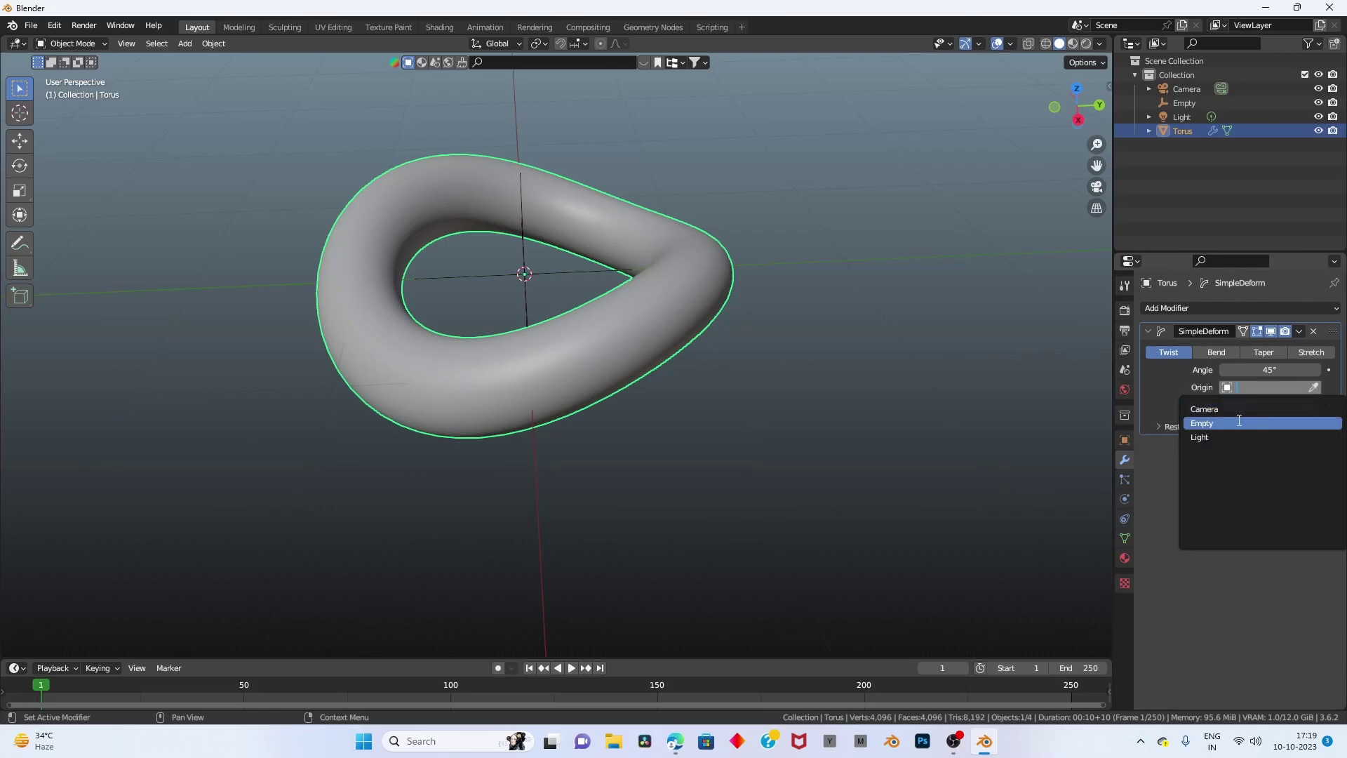
pyautogui.click(1239, 422)
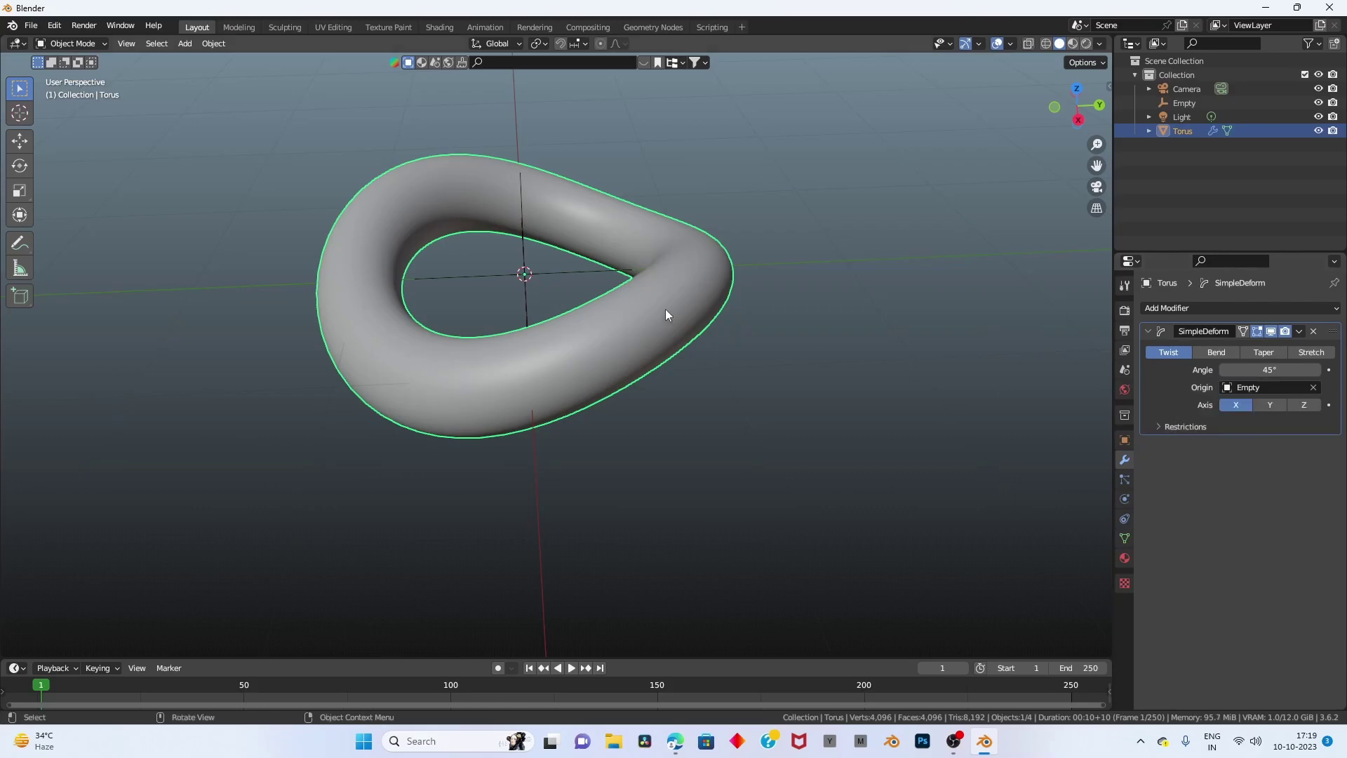
pyautogui.click(1273, 407)
pyautogui.scroll(3, 703, 316)
pyautogui.scroll(-3, 704, 321)
pyautogui.moveTo(712, 313); pyautogui.dragTo(716, 245, button='middle')
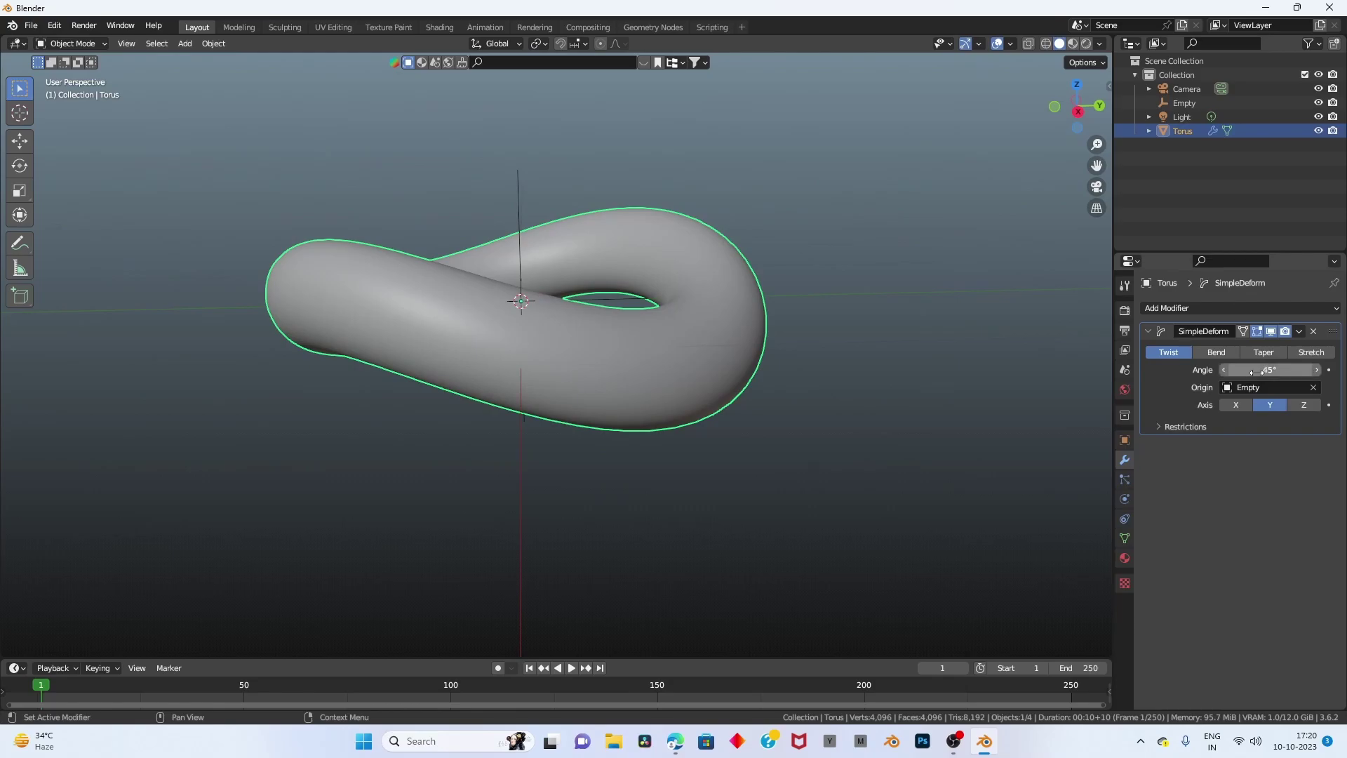
pyautogui.moveTo(1265, 369); pyautogui.dragTo(1319, 370)
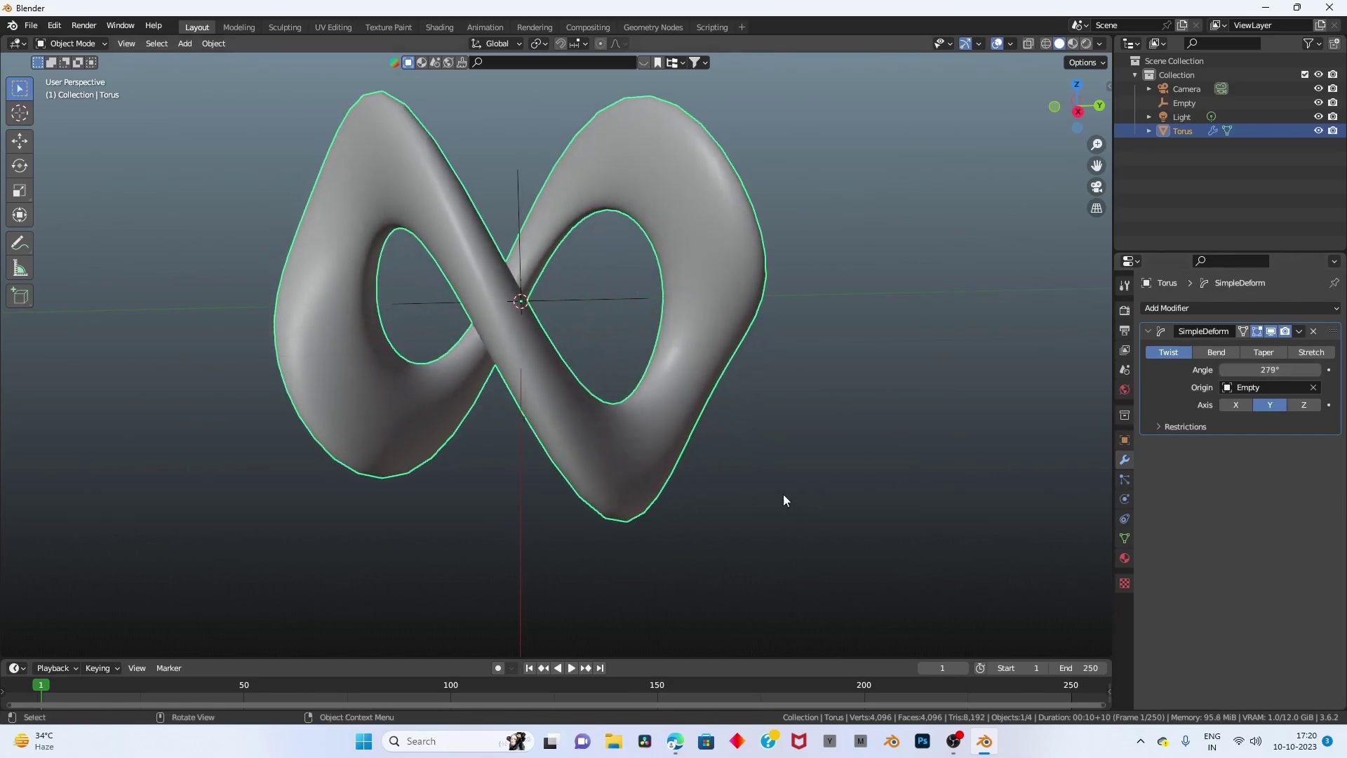
pyautogui.moveTo(782, 494); pyautogui.dragTo(738, 419, button='middle')
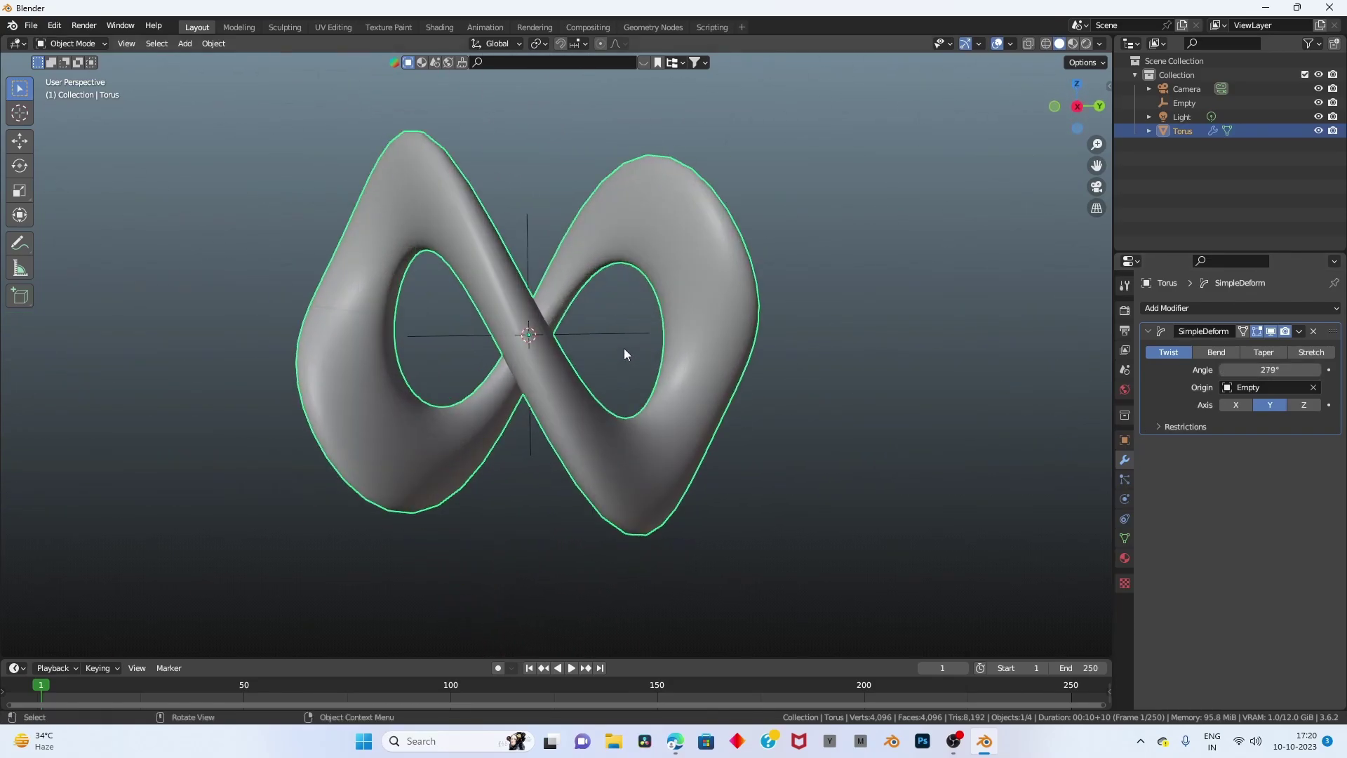
pyautogui.moveTo(738, 419); pyautogui.dragTo(604, 302, button='middle')
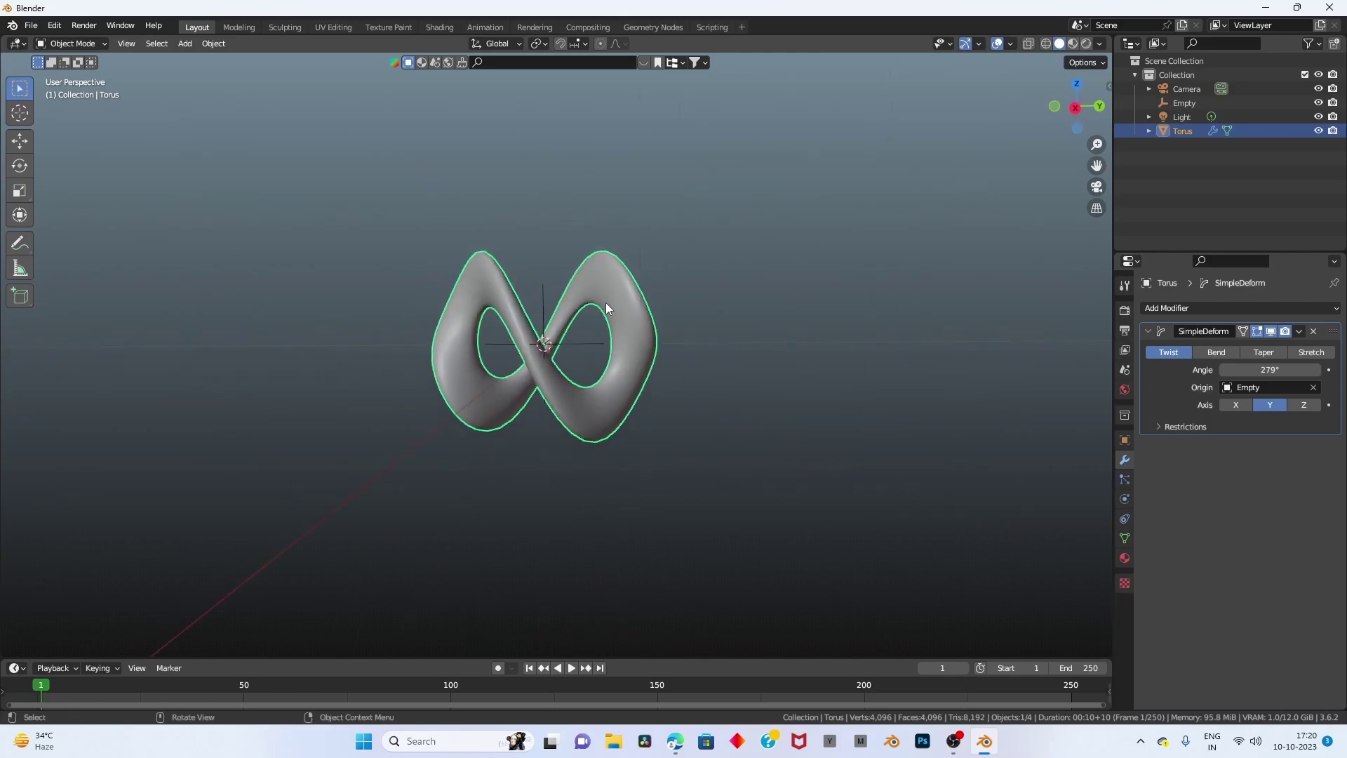
pyautogui.moveTo(247, 137); pyautogui.dragTo(892, 605)
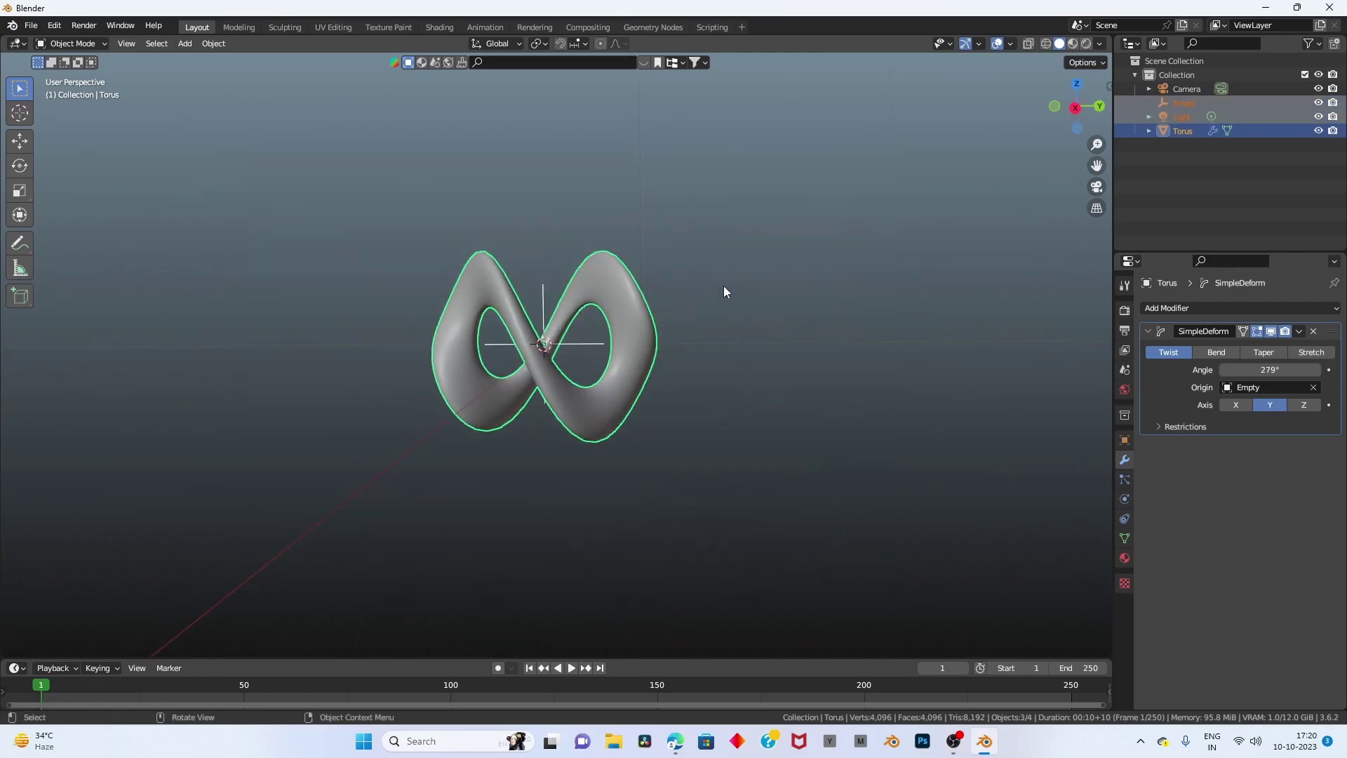
# Cancel a stray rotation, deselect everything, and box-select the torus with its Empty.
pyautogui.press('r')
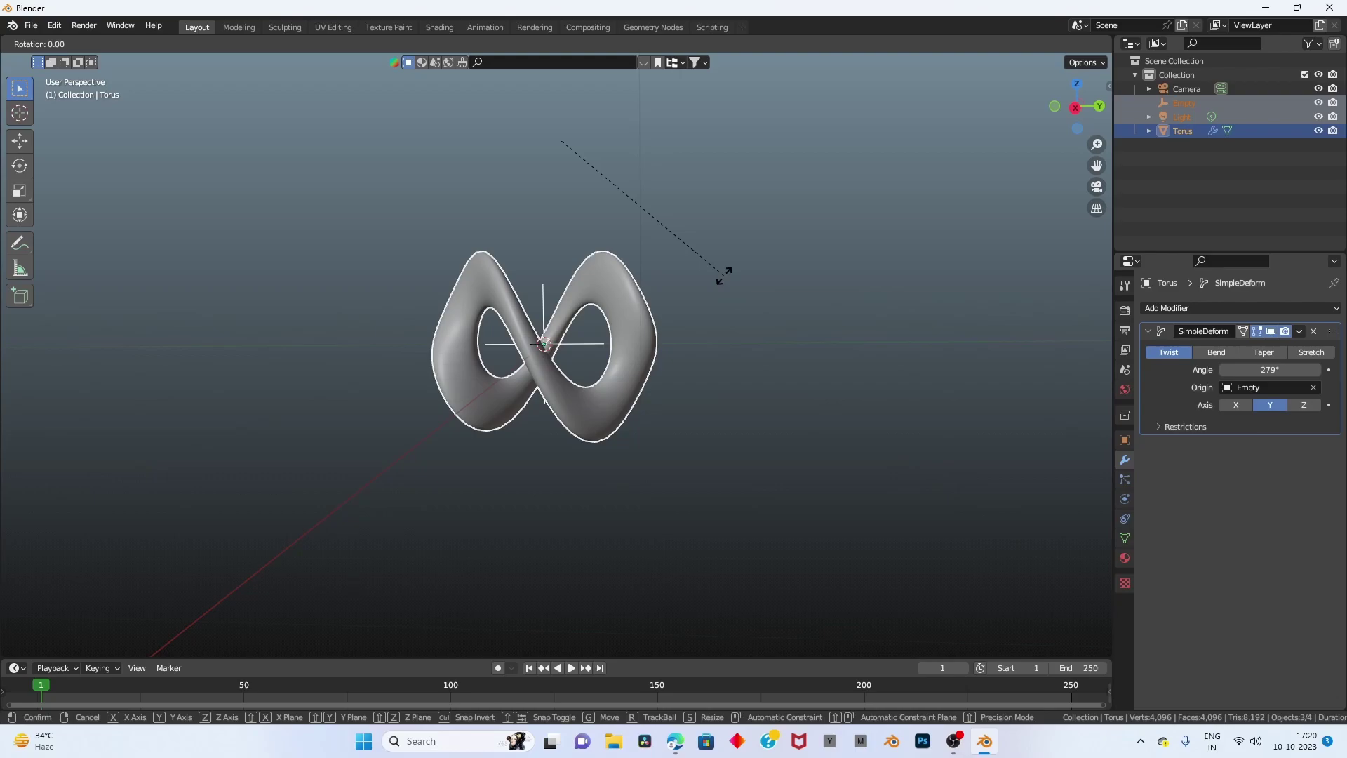
pyautogui.rightClick(601, 408)
pyautogui.scroll(-3, 602, 378)
pyautogui.scroll(-2, 582, 309)
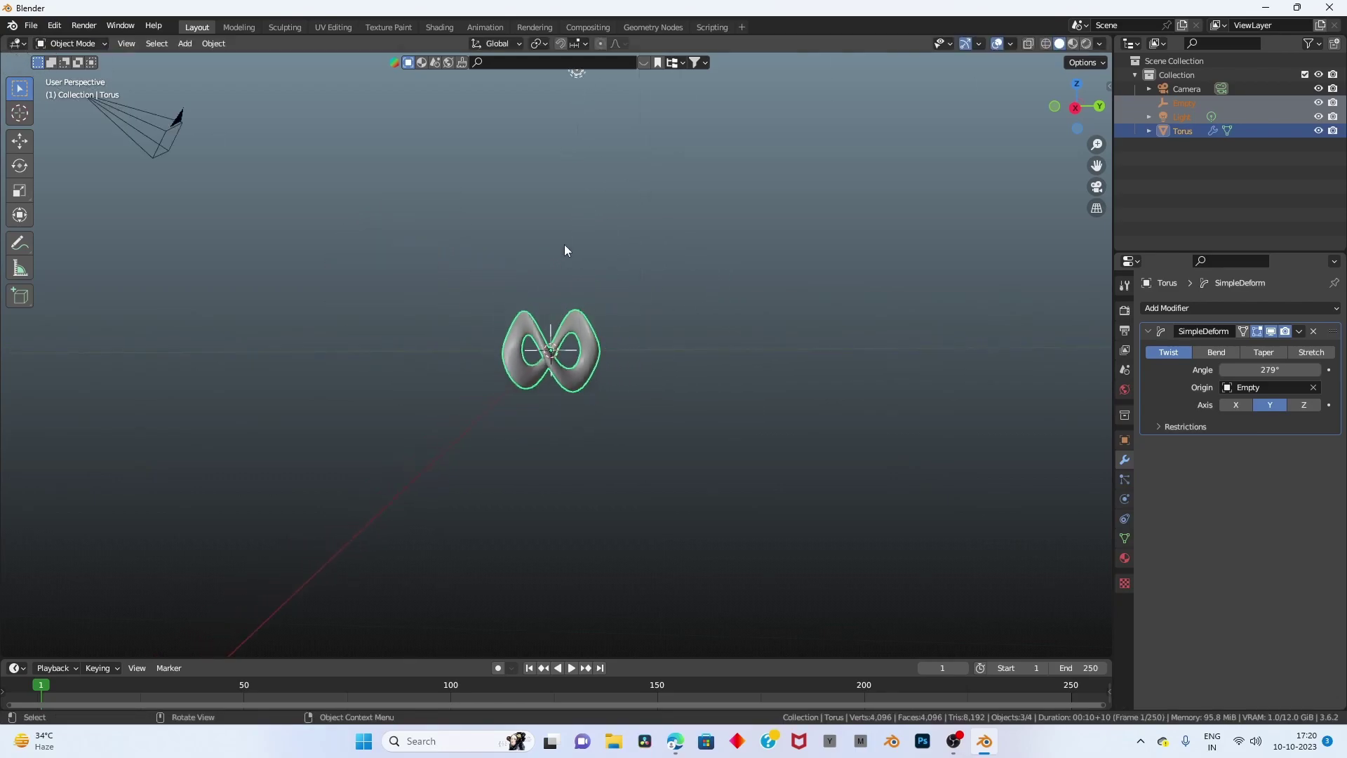
pyautogui.click(505, 284)
pyautogui.moveTo(452, 327); pyautogui.dragTo(401, 339, button='middle')
pyautogui.scroll(5, 519, 360)
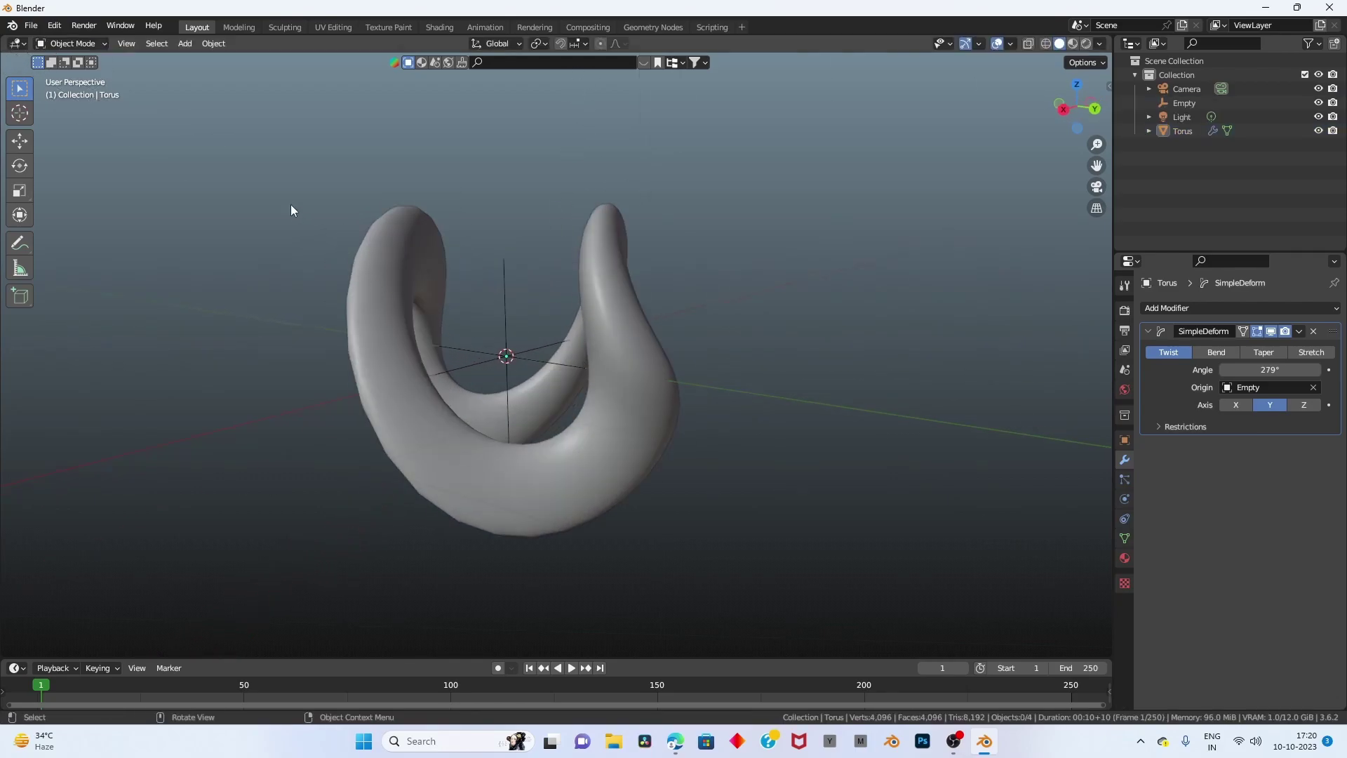
pyautogui.moveTo(276, 150); pyautogui.dragTo(646, 520)
pyautogui.moveTo(771, 593)
pyautogui.mouseDown(button='middle')
pyautogui.moveTo(654, 484)
pyautogui.moveTo(723, 461)
pyautogui.mouseUp(button='middle')
pyautogui.moveTo(727, 406); pyautogui.dragTo(752, 322, button='middle')
# Rotate the torus and Empty exactly 90° about the X axis.
pyautogui.press('r')
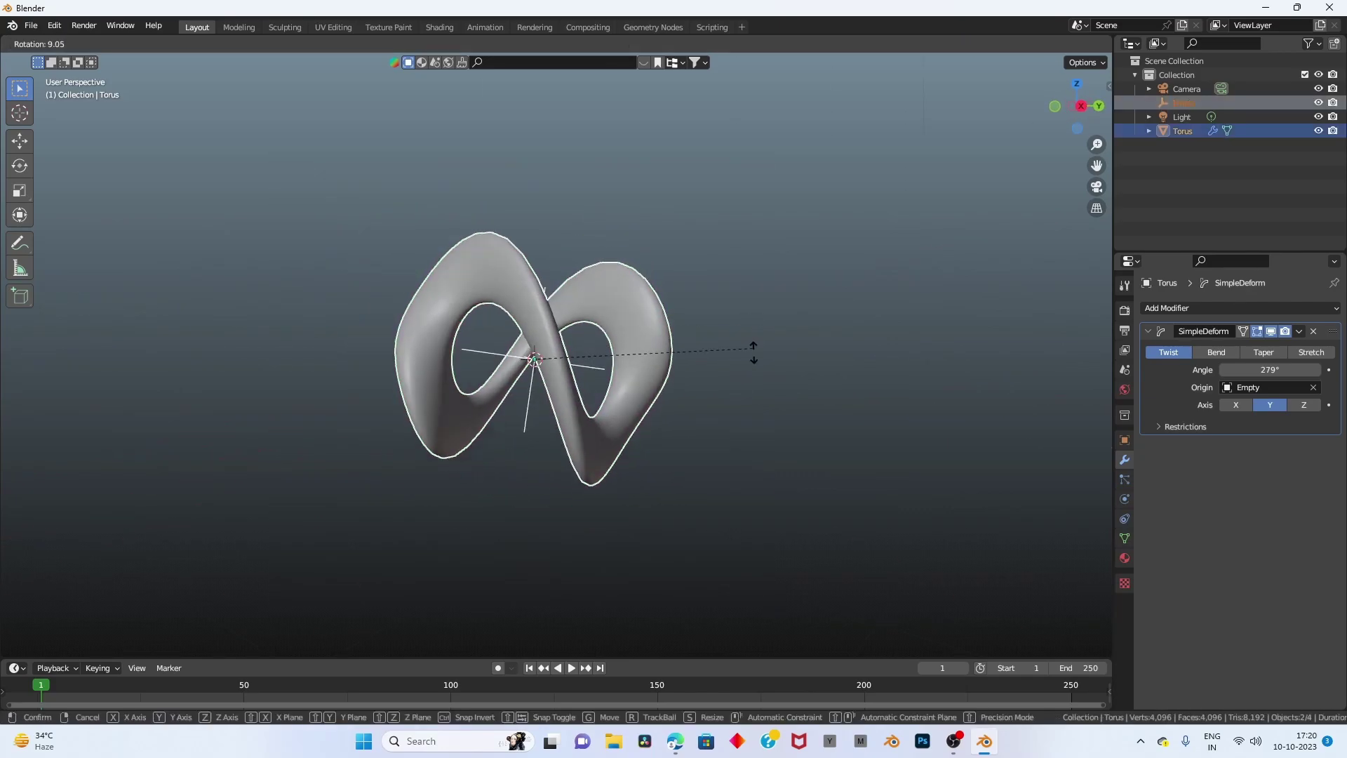
pyautogui.press('x')
pyautogui.press('y')
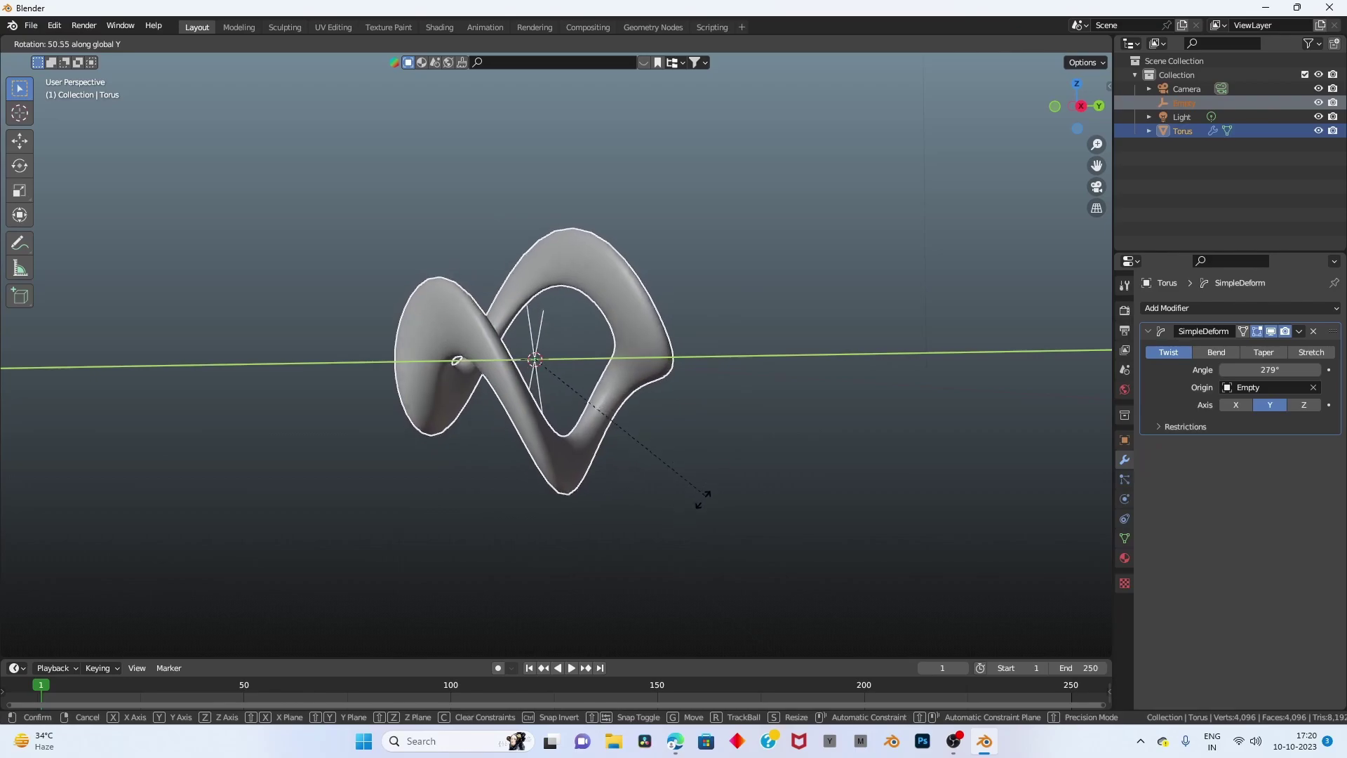
pyautogui.press('y')
pyautogui.press('x')
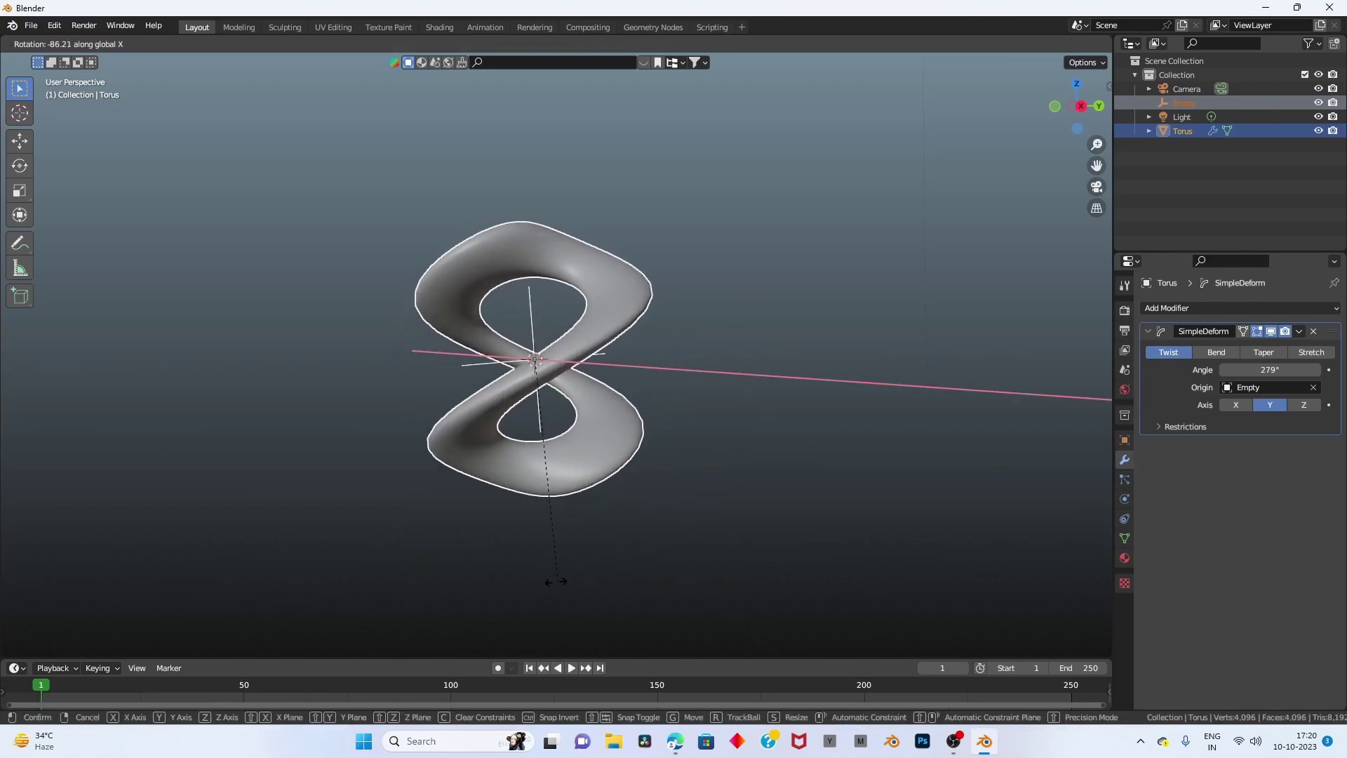
pyautogui.click(783, 480)
pyautogui.write('r')
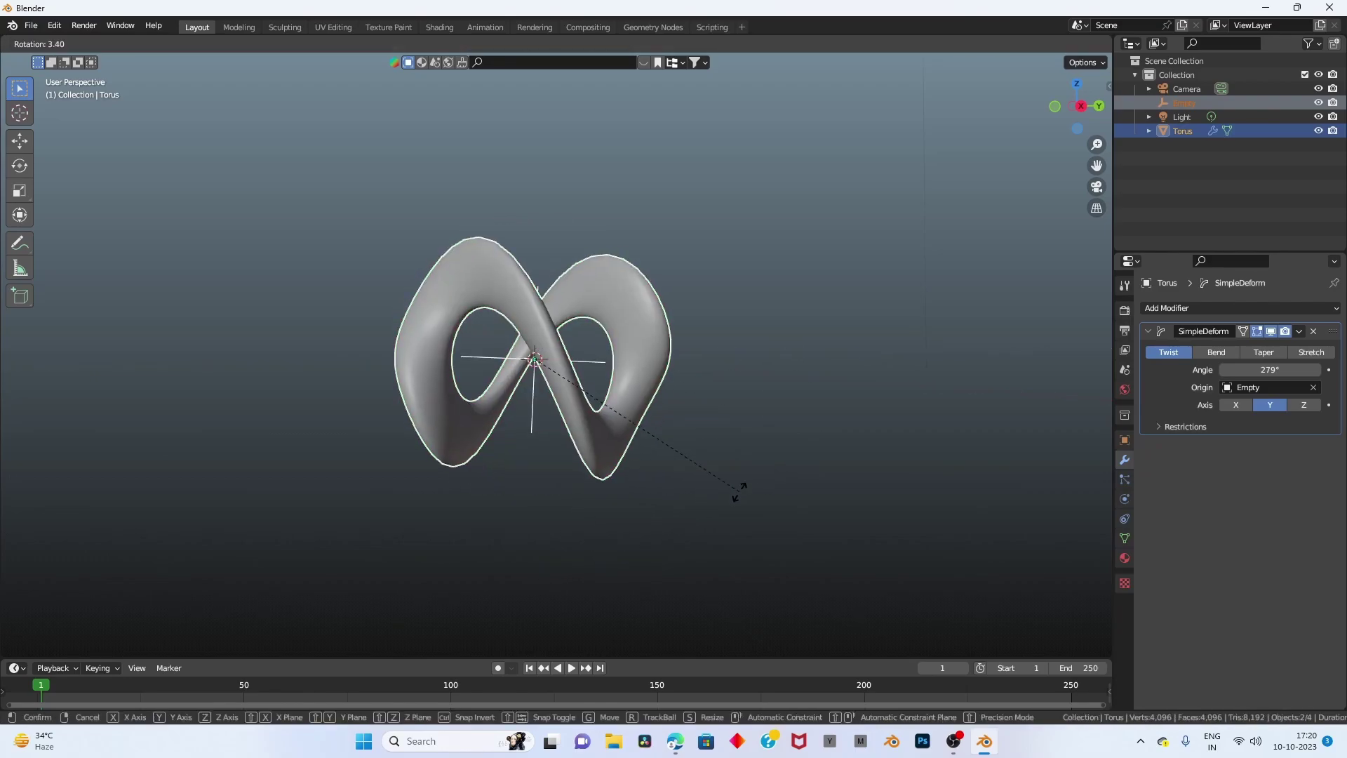
pyautogui.write('x')
pyautogui.write('90')
pyautogui.press('Return')
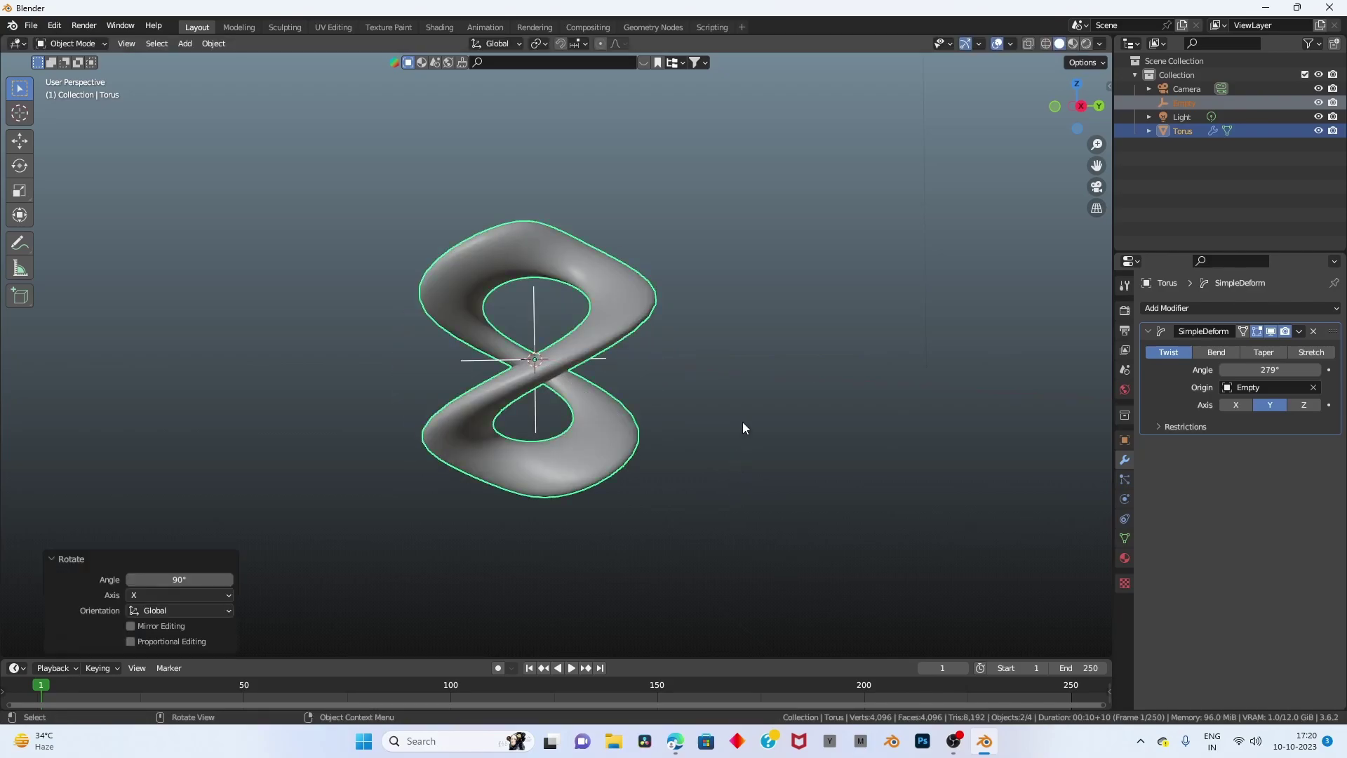
# Snap to a side view and orbit to inspect the upright figure-eight.
pyautogui.click(1080, 105)
pyautogui.moveTo(613, 360)
pyautogui.mouseDown(button='middle')
pyautogui.moveTo(745, 490)
pyautogui.moveTo(633, 326)
pyautogui.moveTo(618, 378)
pyautogui.moveTo(677, 386)
pyautogui.moveTo(592, 387)
pyautogui.mouseUp(button='middle')
pyautogui.scroll(4, 569, 351)
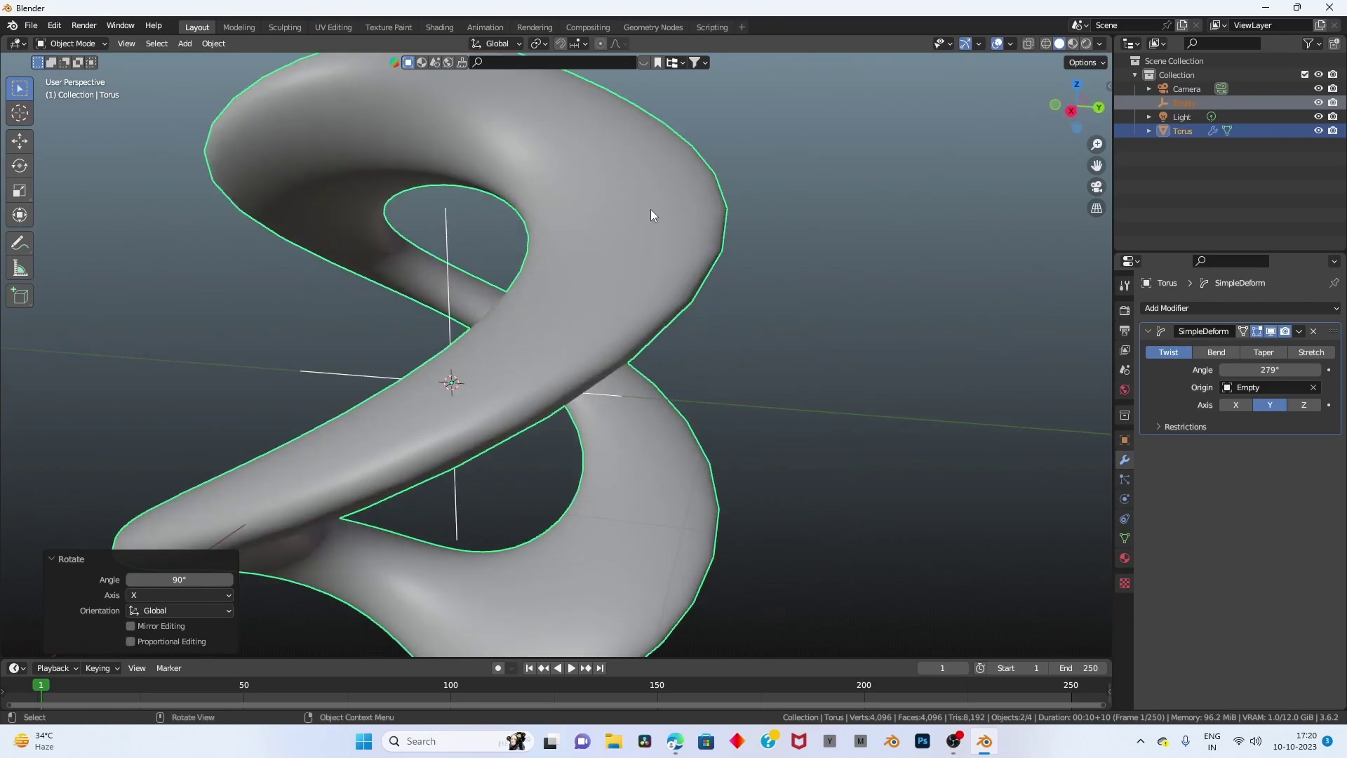
pyautogui.scroll(-4, 651, 215)
pyautogui.moveTo(582, 242); pyautogui.dragTo(378, 158, button='middle')
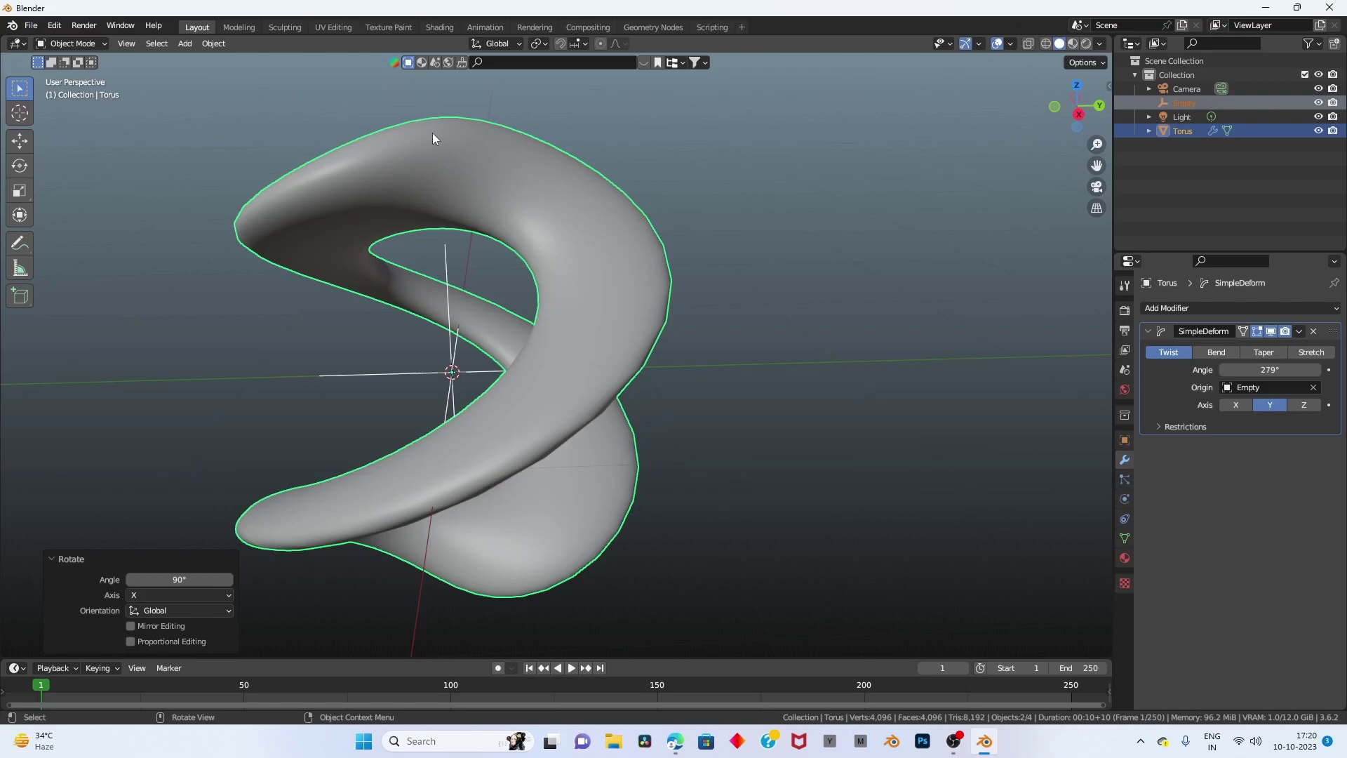
# In the Shading workspace, frame the torus and give it a new material.
pyautogui.click(449, 27)
pyautogui.scroll(3, 1063, 235)
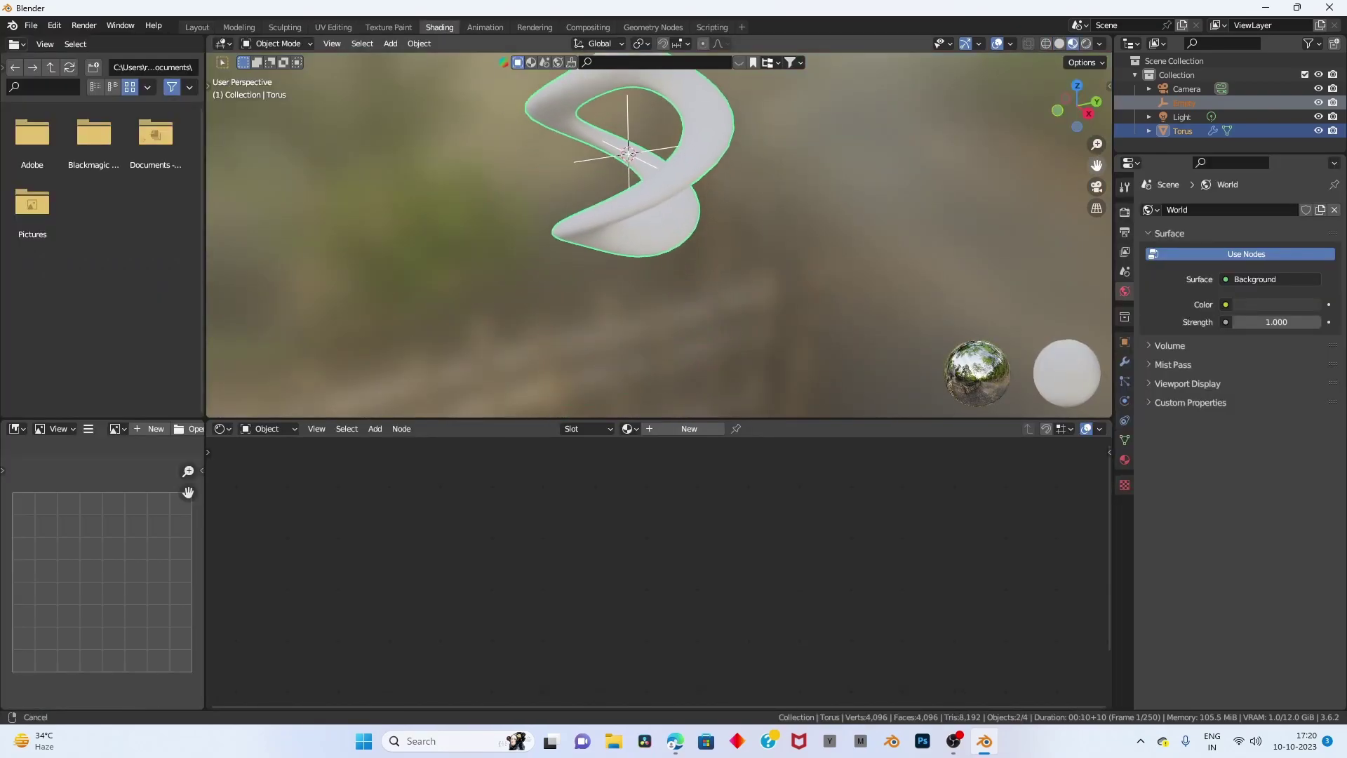
pyautogui.moveTo(1100, 165); pyautogui.dragTo(1129, 98)
pyautogui.press('KP_Decimal')
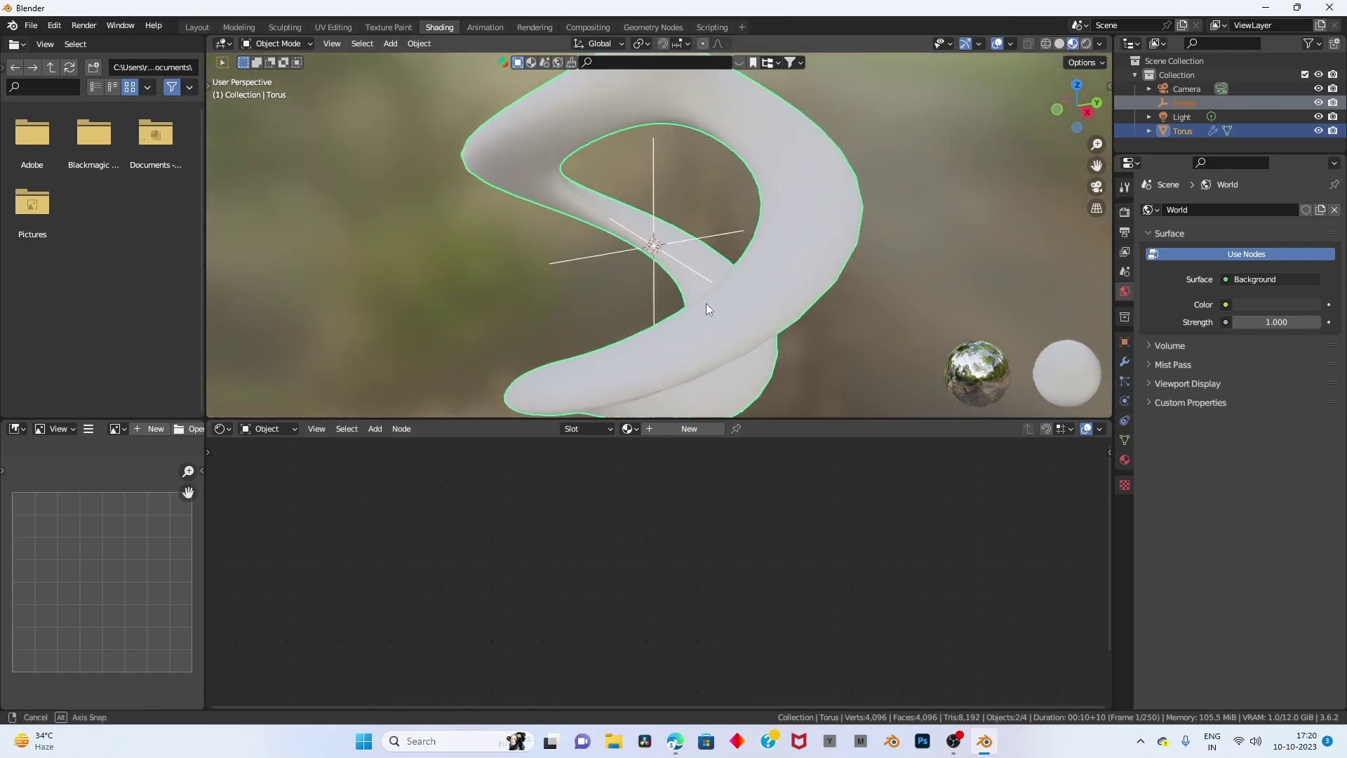
pyautogui.moveTo(705, 303); pyautogui.dragTo(759, 513, button='middle')
pyautogui.click(701, 430)
pyautogui.scroll(1, 714, 560)
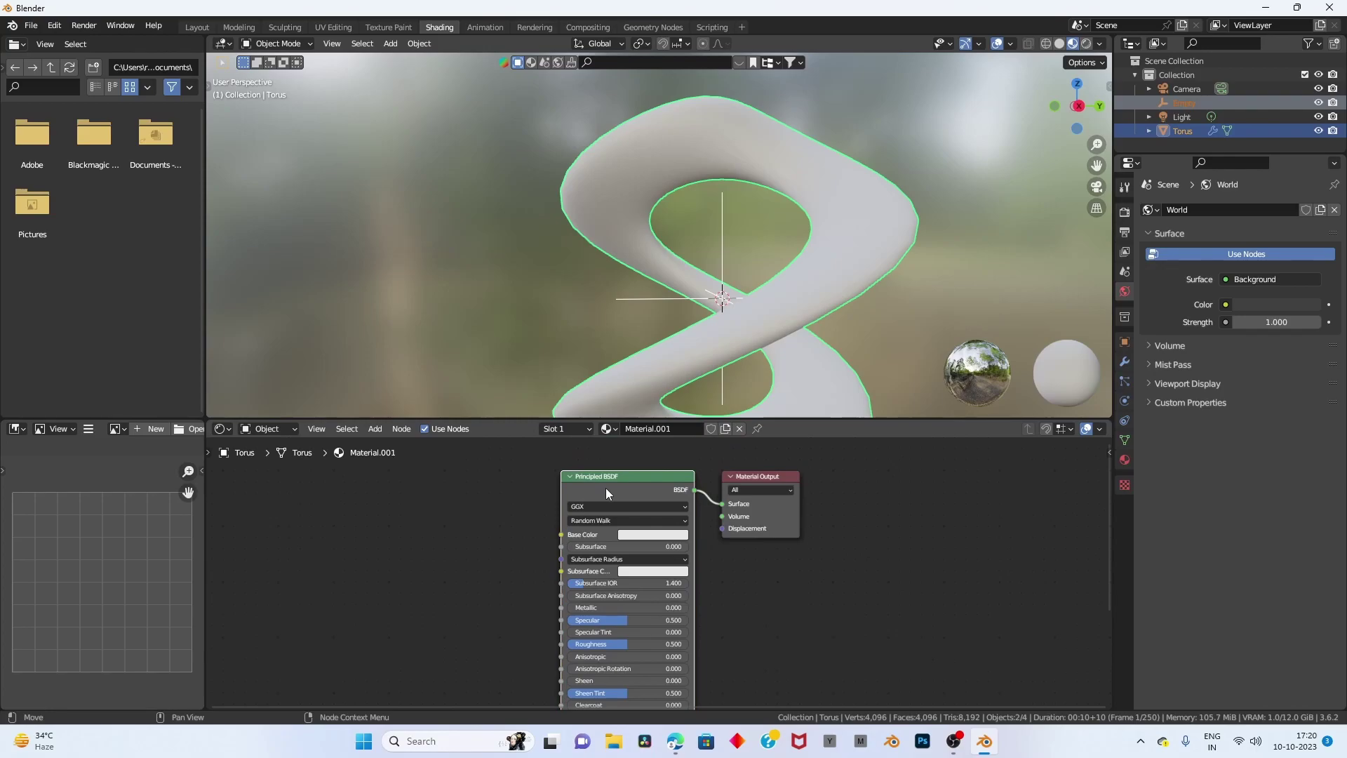
# Replace the Principled BSDF with an Add Shader node left of Material Output.
pyautogui.press('Delete')
pyautogui.click(1060, 254)
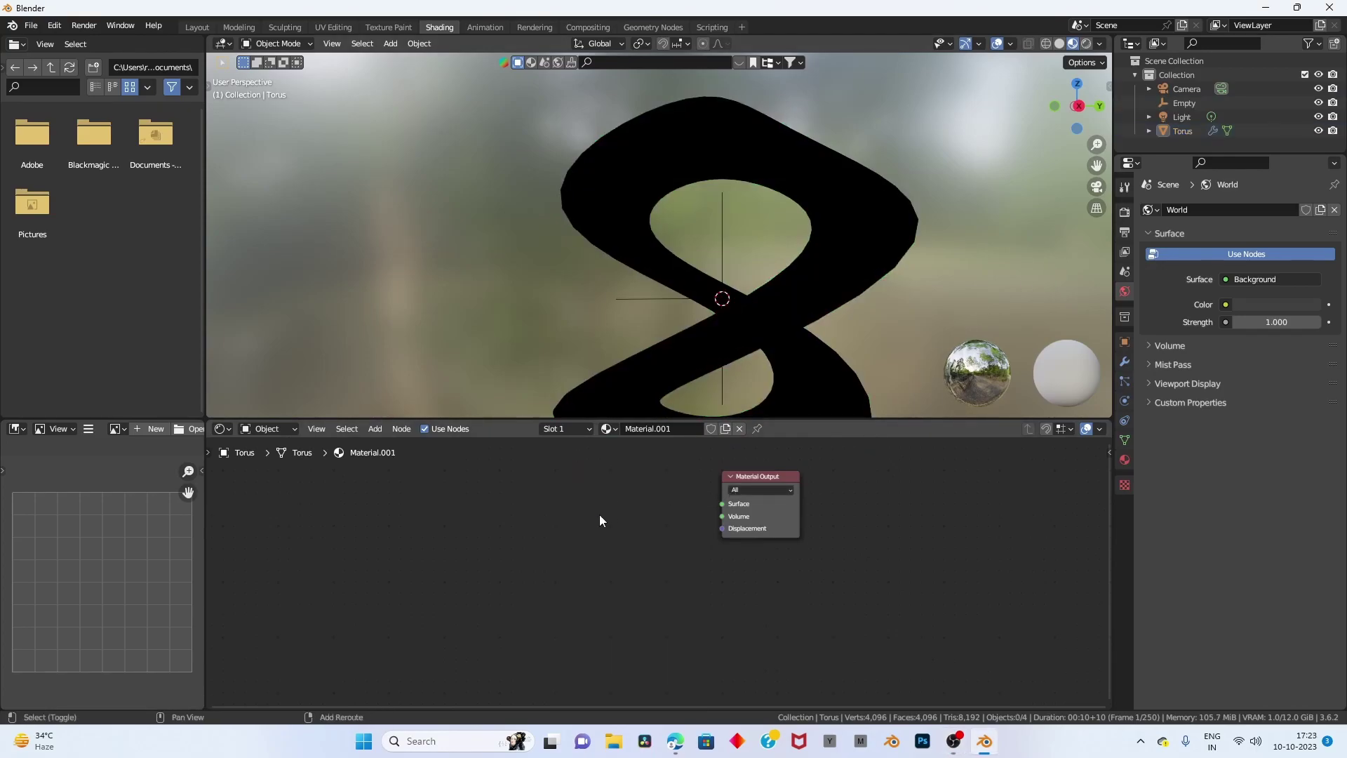
pyautogui.hotkey('shift', 'a')
pyautogui.write('af')
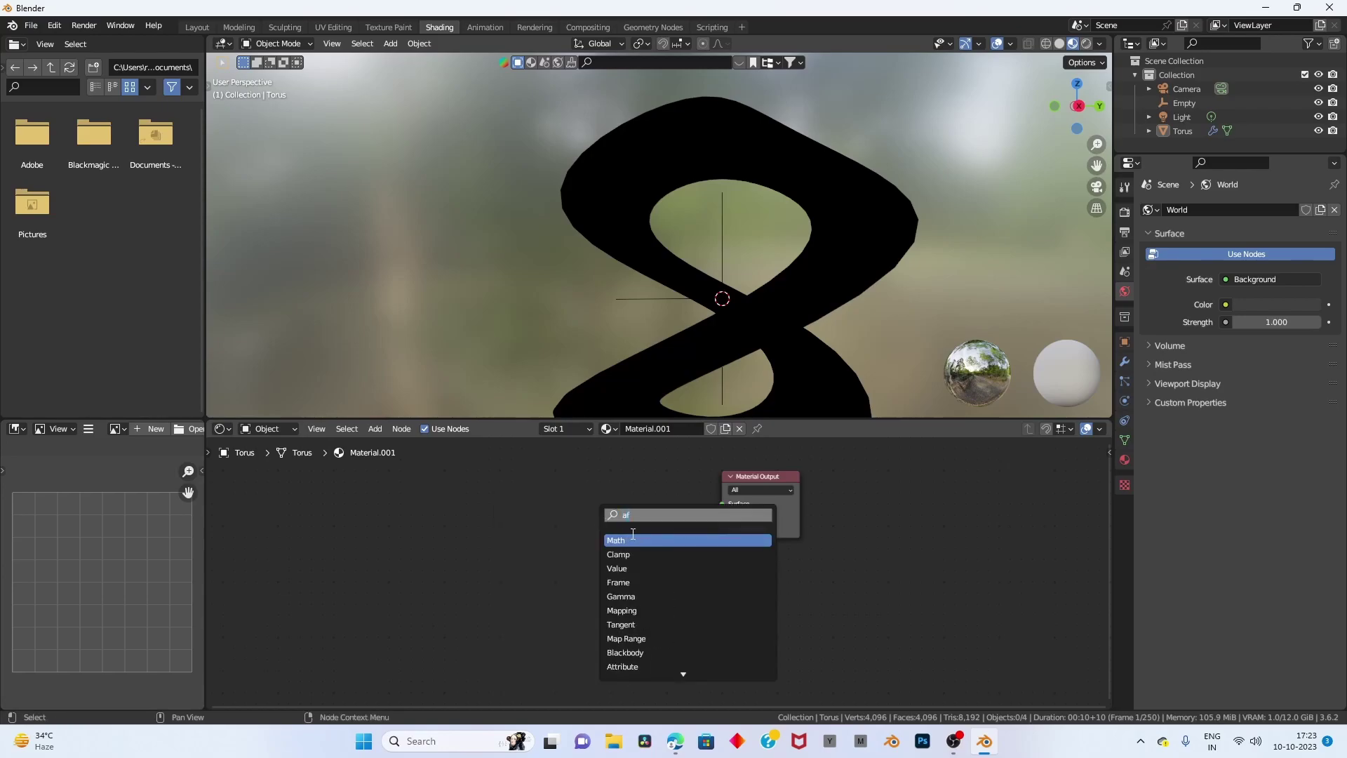
pyautogui.write('d')
pyautogui.press('BackSpace')
pyautogui.press('BackSpace')
pyautogui.write('d')
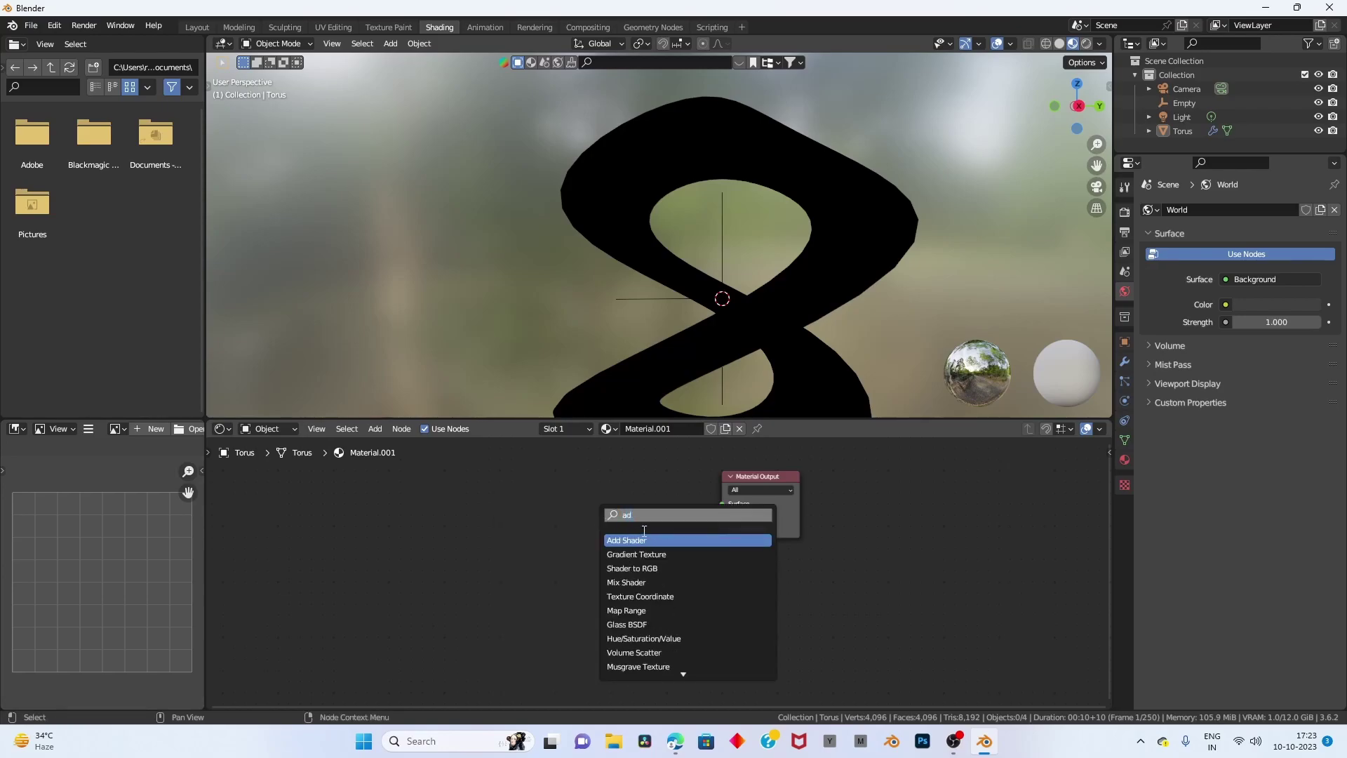
pyautogui.write('d')
pyautogui.press('Return')
pyautogui.click(638, 526)
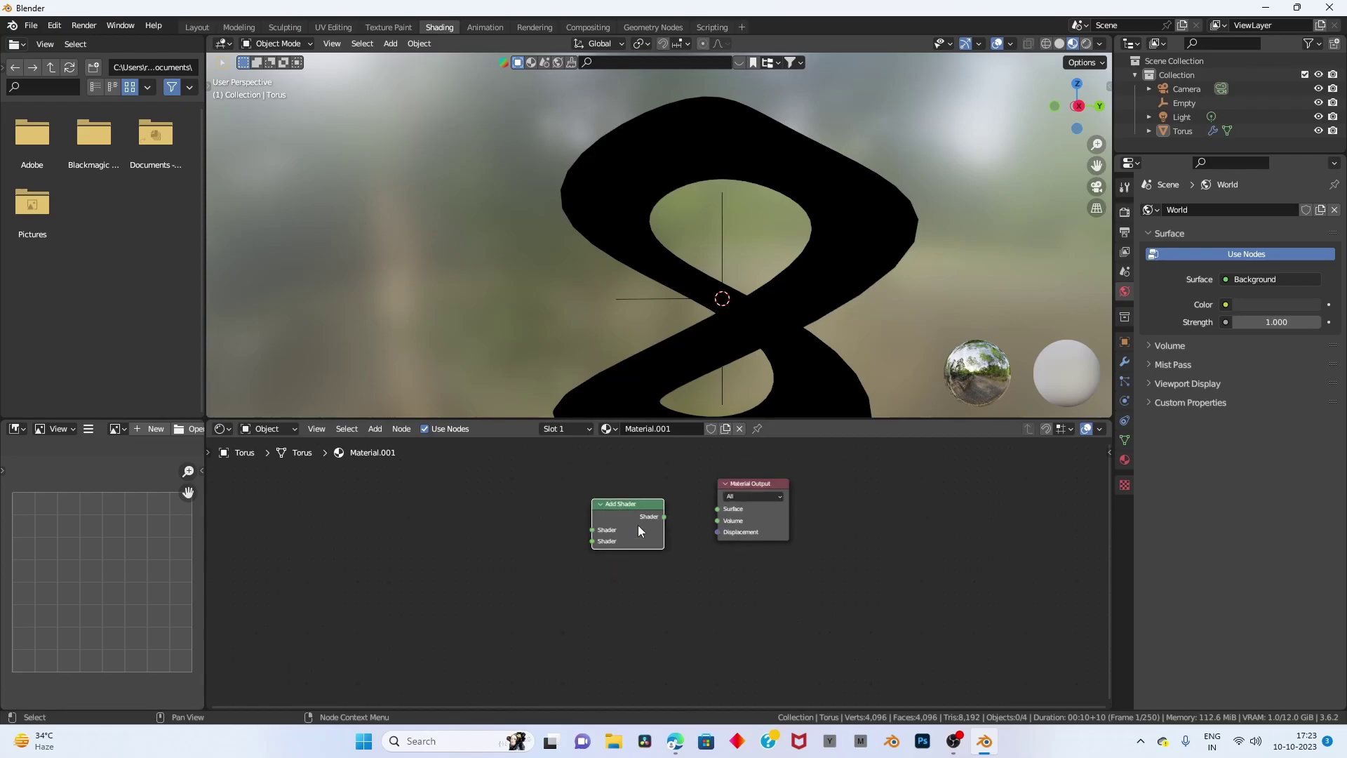
pyautogui.rightClick(627, 520)
pyautogui.click(587, 519)
# Duplicate the Add Shader and chain both into the Material Output Surface.
pyautogui.hotkey('shift', 'd')
pyautogui.click(479, 564)
pyautogui.scroll(2, 506, 555)
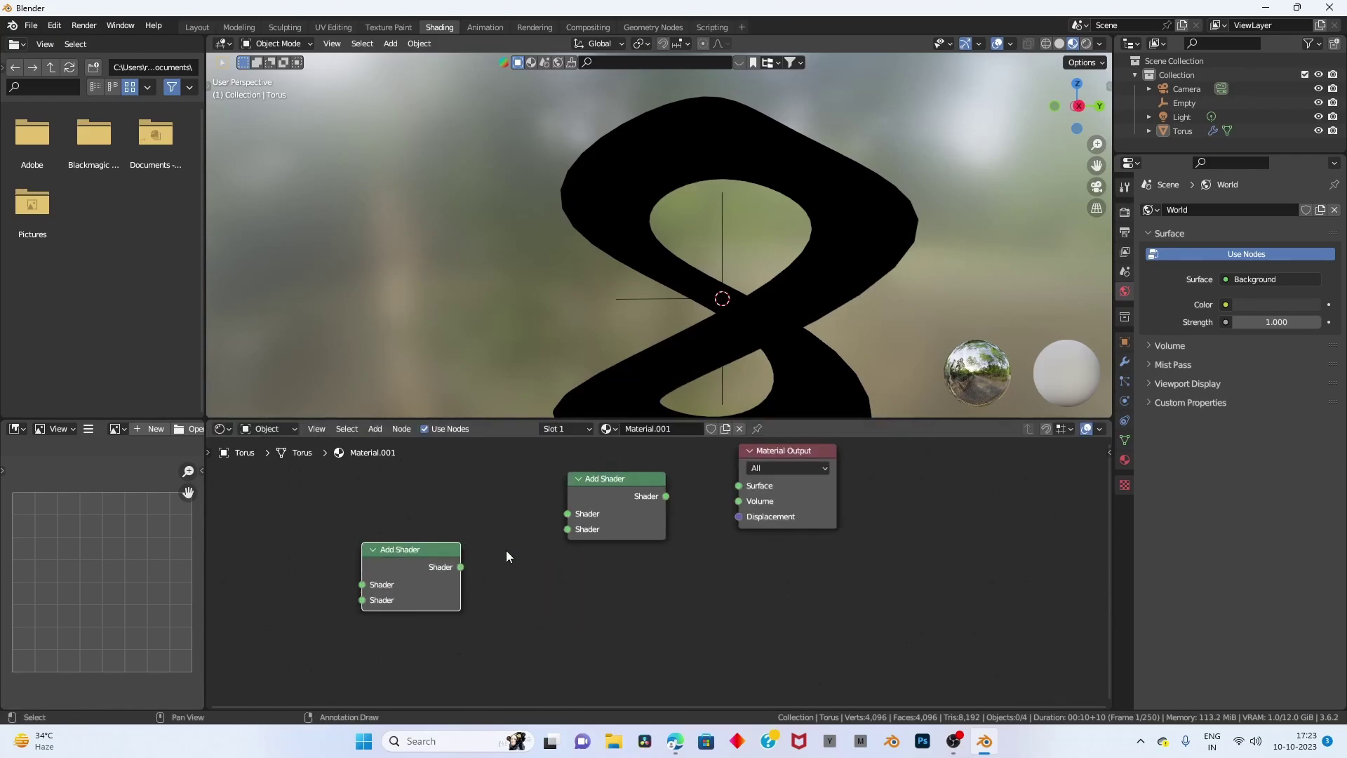
pyautogui.scroll(1, 564, 526)
pyautogui.moveTo(611, 510); pyautogui.dragTo(695, 498)
pyautogui.moveTo(369, 593); pyautogui.dragTo(495, 543)
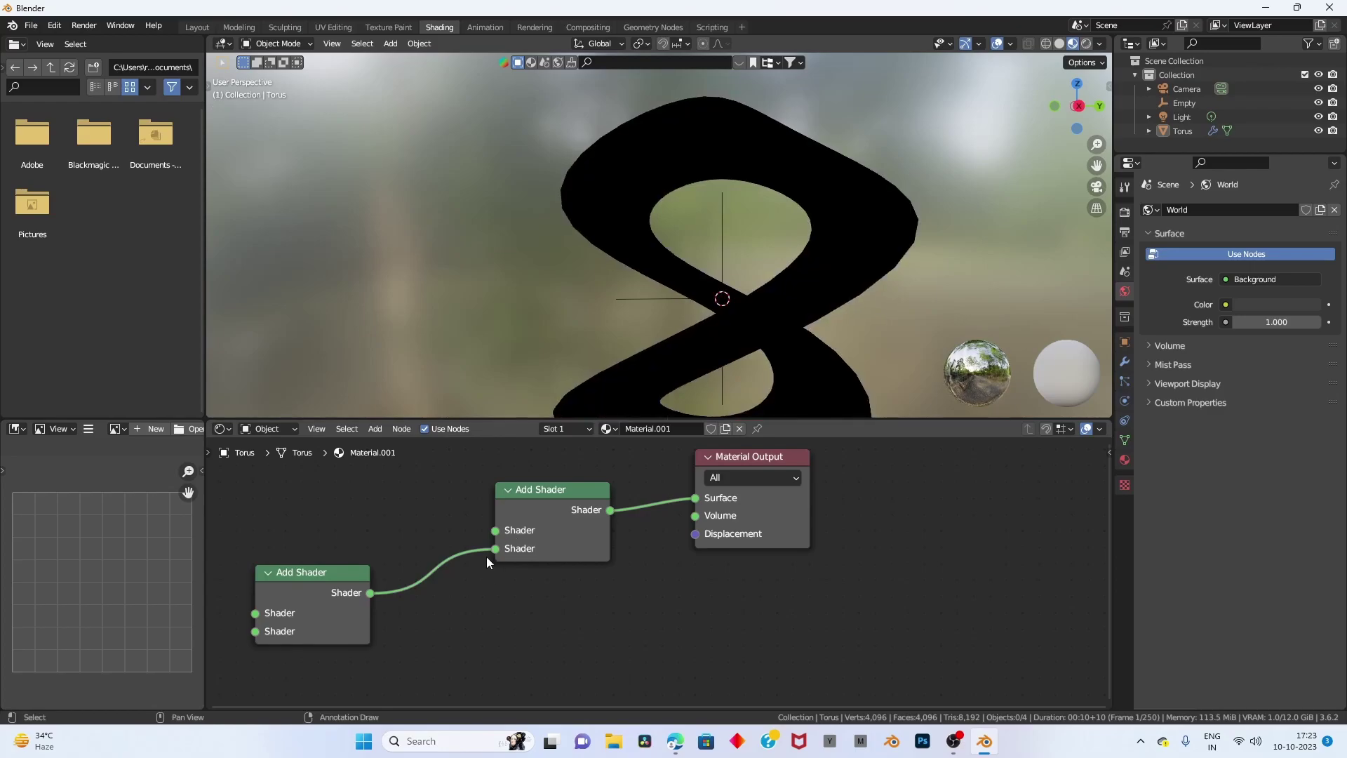
pyautogui.scroll(-1, 486, 561)
# Add a Refraction BSDF node at the upper left of the node tree.
pyautogui.hotkey('shift', 'a')
pyautogui.click(393, 504)
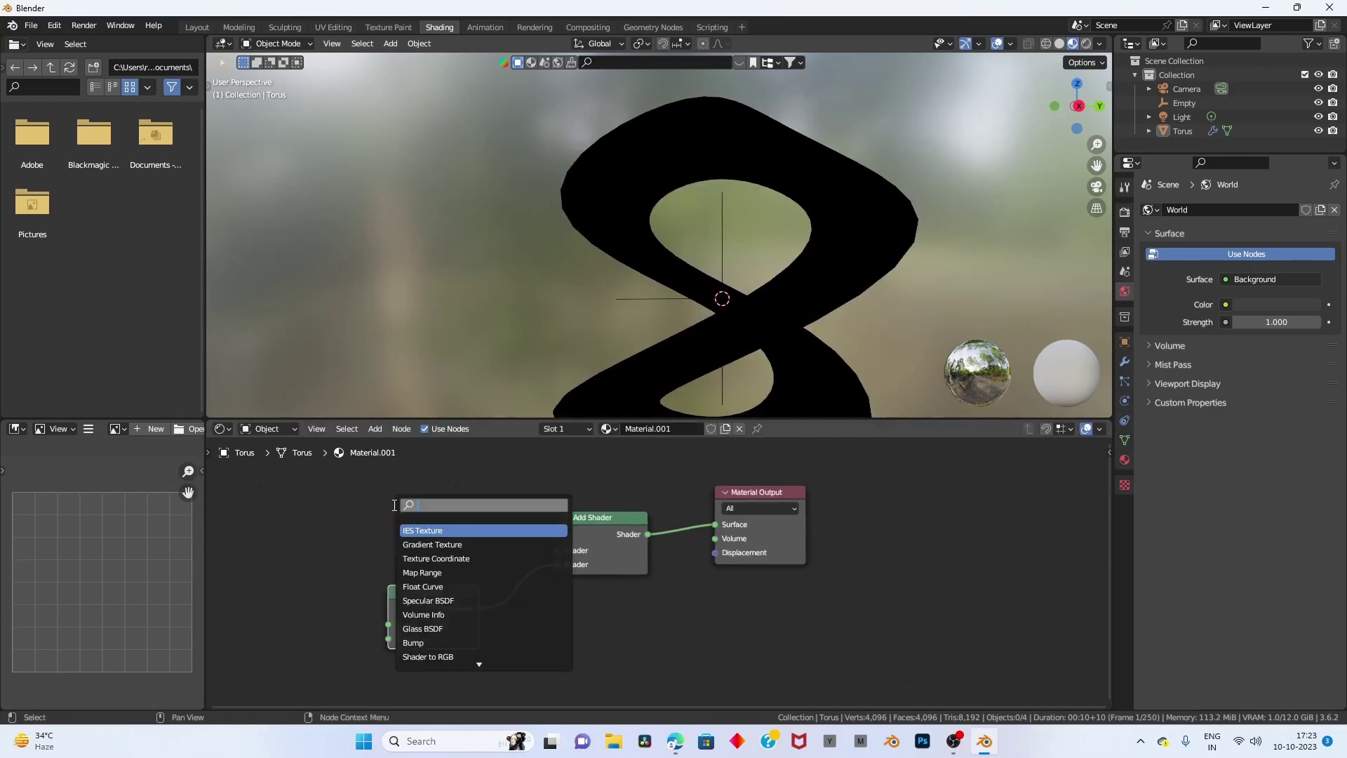
pyautogui.write('refr')
pyautogui.press('Return')
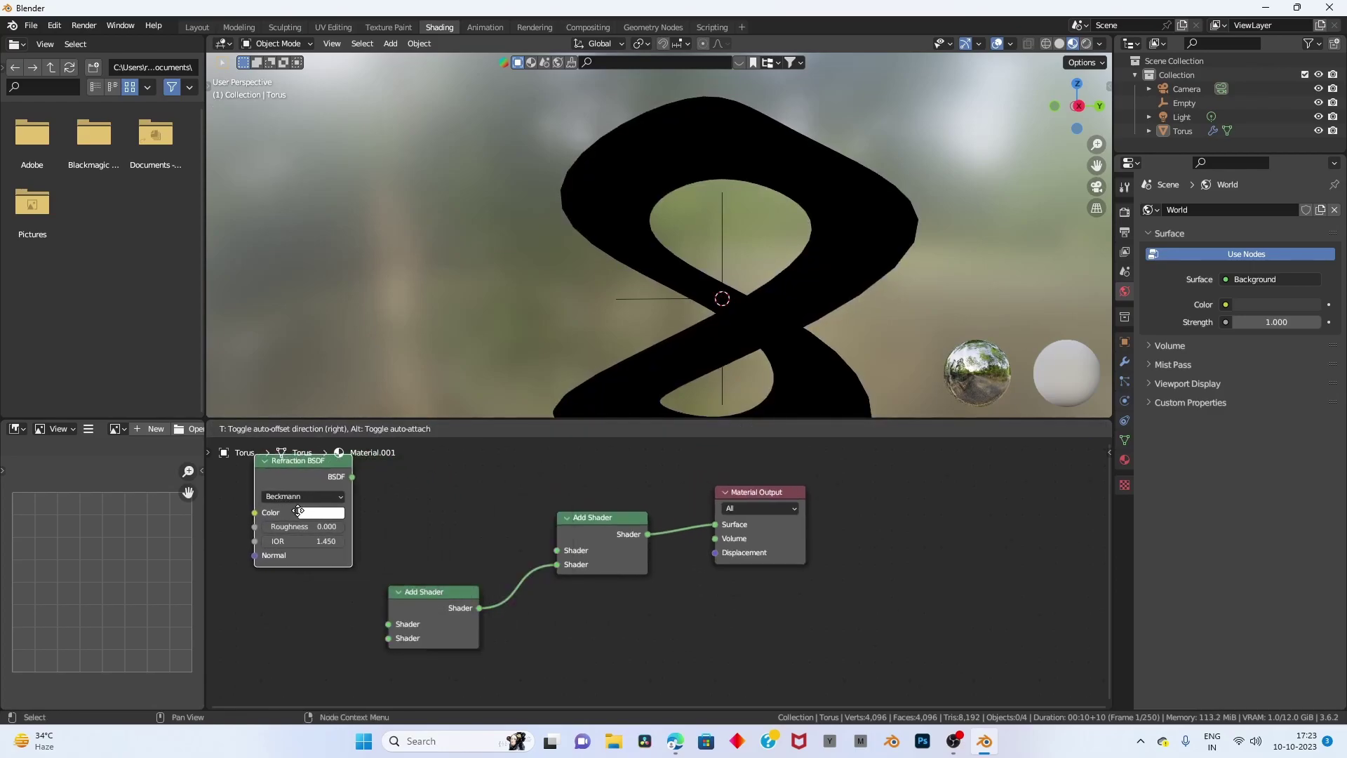
pyautogui.click(298, 511)
pyautogui.scroll(-1, 344, 508)
pyautogui.scroll(-1, 344, 508)
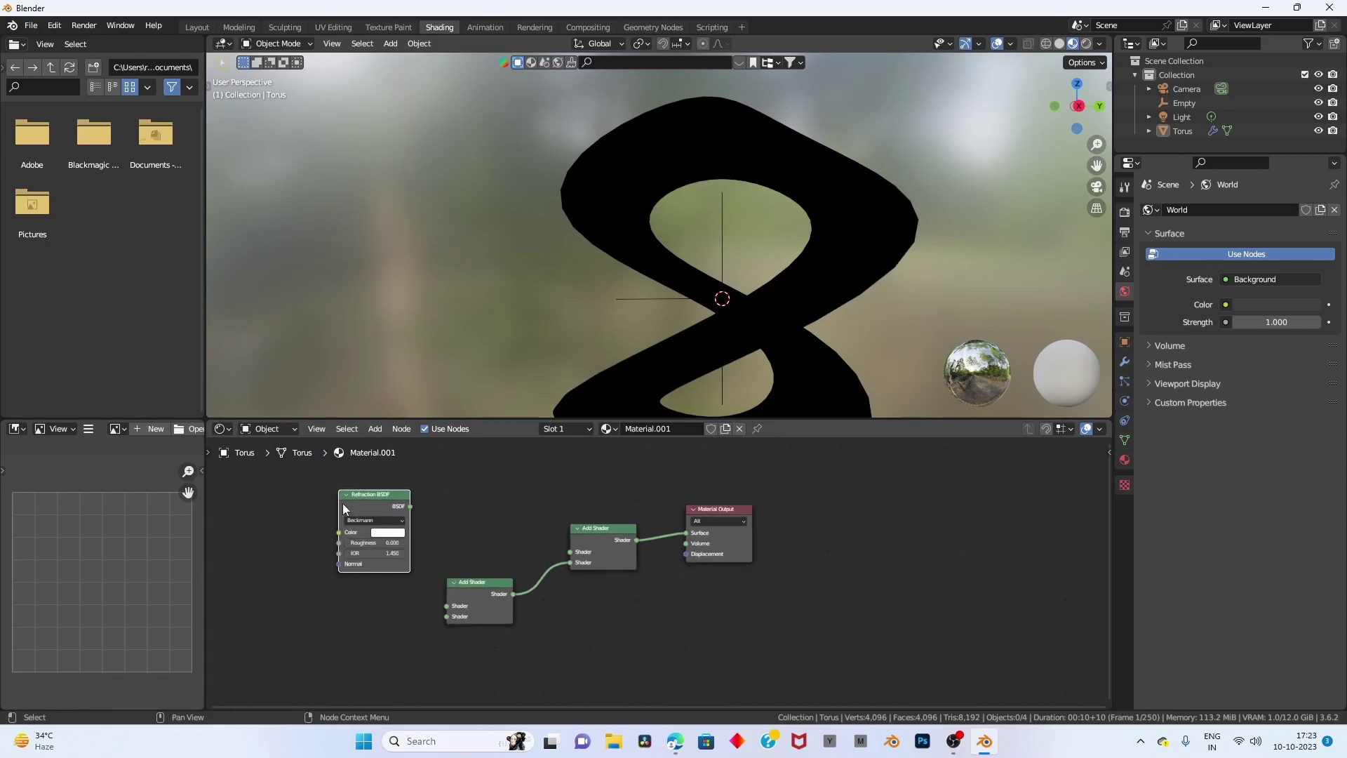
pyautogui.scroll(-1, 344, 507)
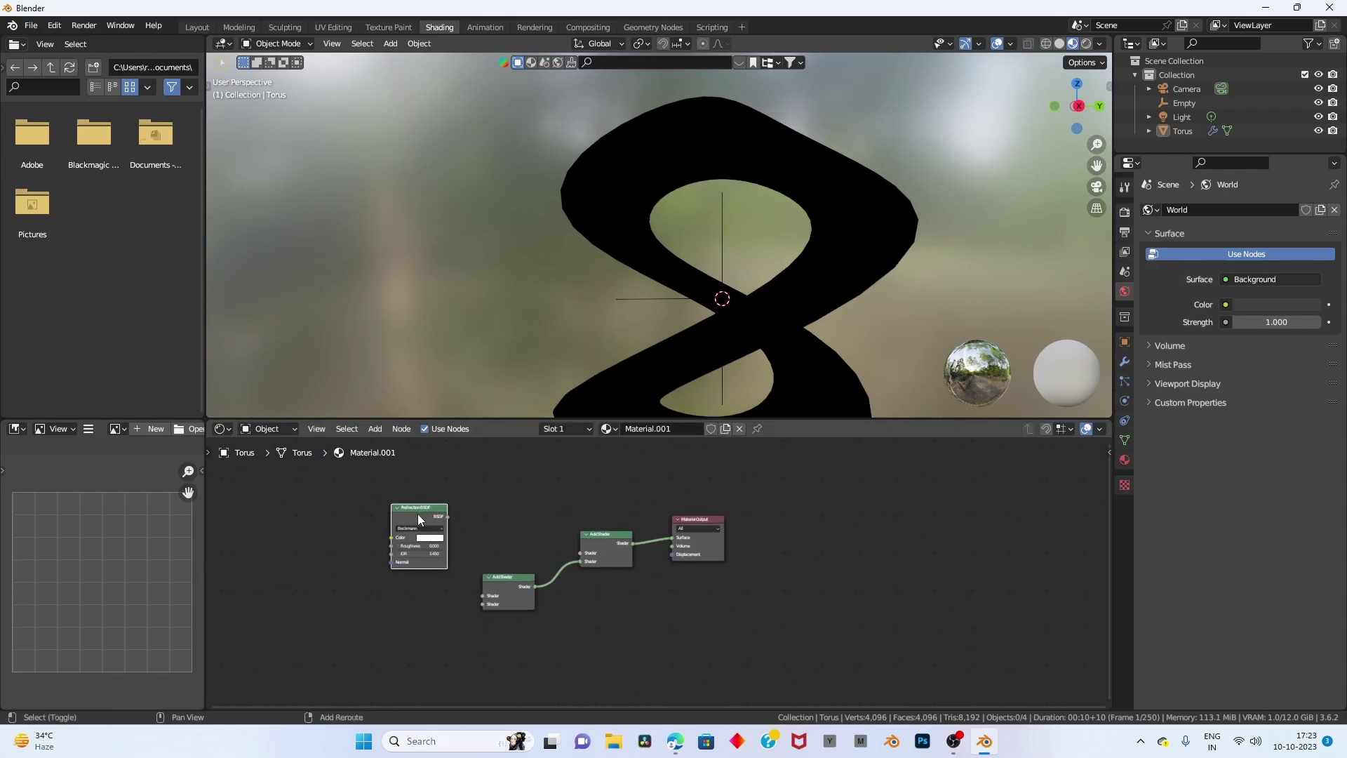
# Make two copies of the Refraction BSDF and link them into the Add Shader inputs.
pyautogui.hotkey('shift', 'd')
pyautogui.click(418, 596)
pyautogui.hotkey('shift', 'd')
pyautogui.click(474, 655)
pyautogui.scroll(2, 409, 546)
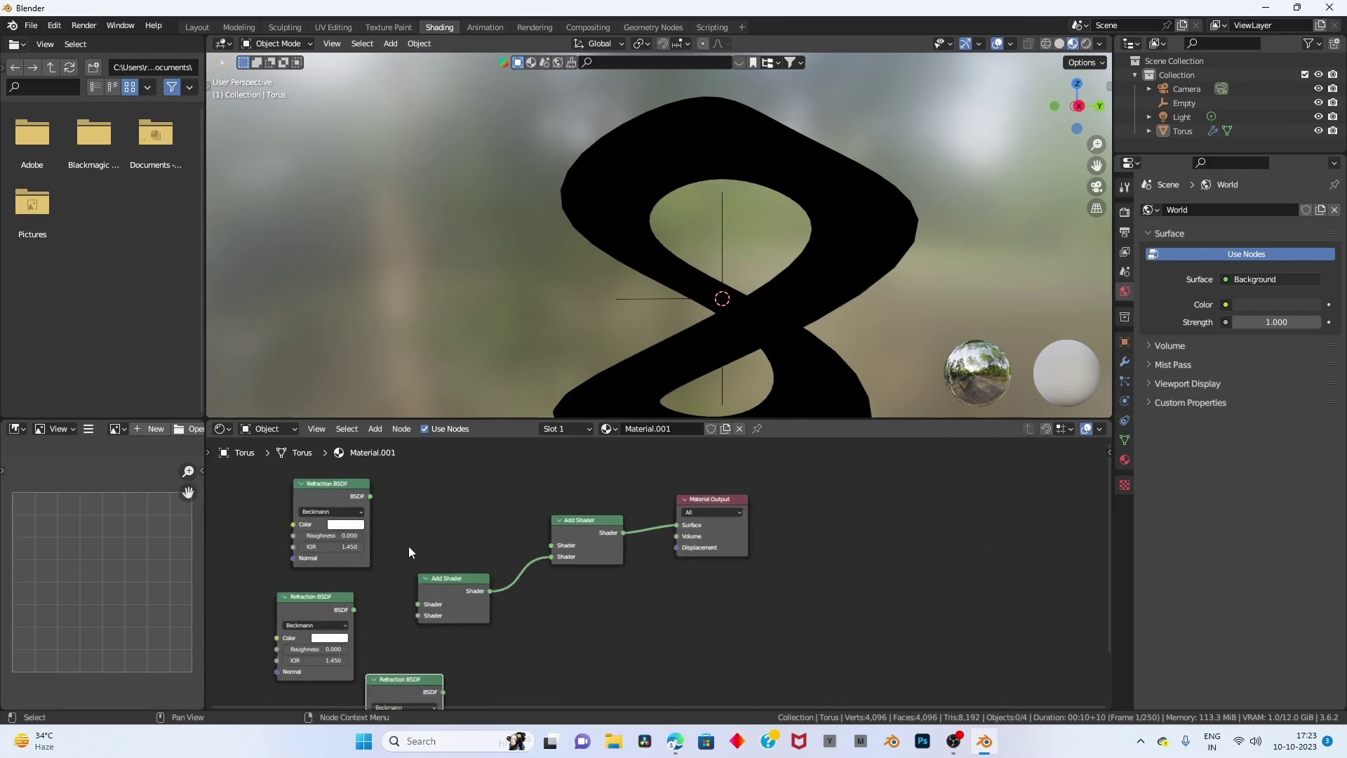
pyautogui.moveTo(370, 496)
pyautogui.mouseDown()
pyautogui.moveTo(552, 543)
pyautogui.moveTo(533, 555)
pyautogui.mouseUp()
pyautogui.moveTo(372, 497); pyautogui.dragTo(551, 545)
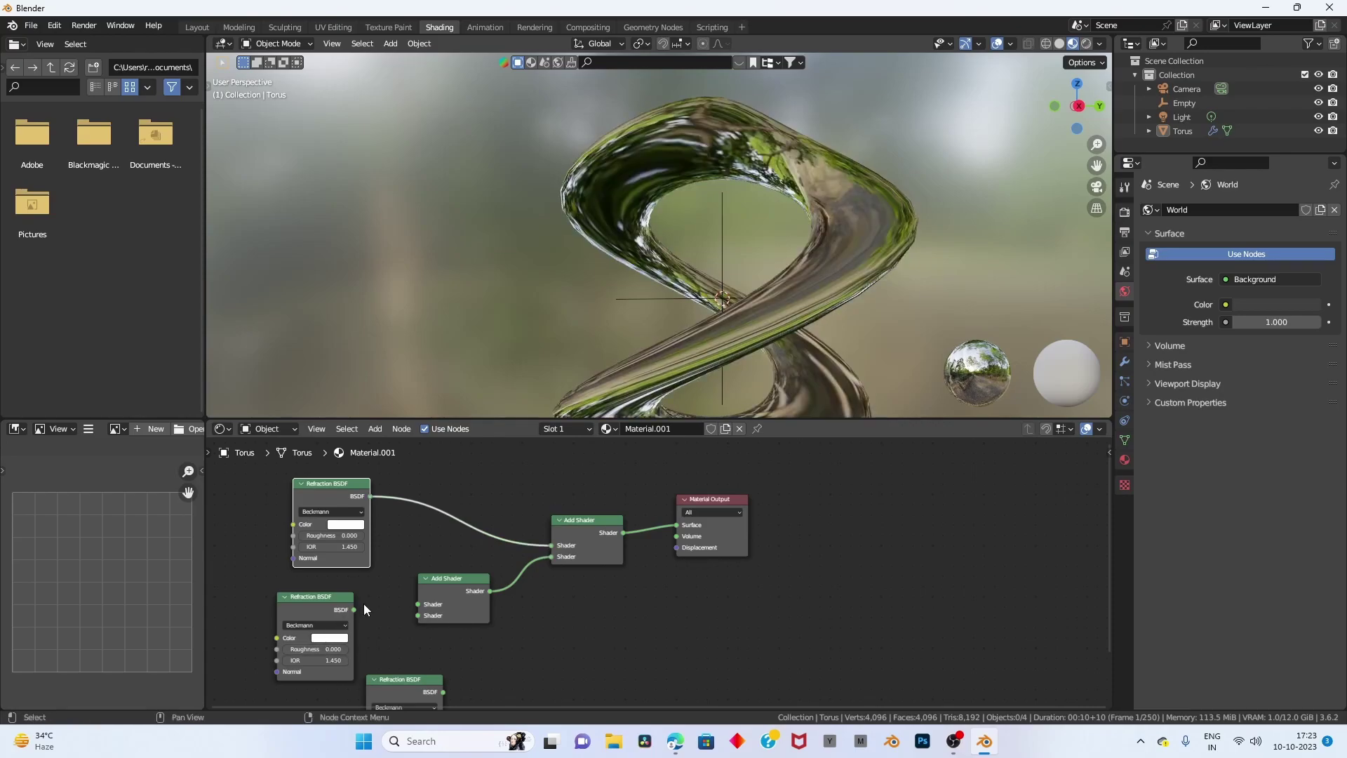
pyautogui.moveTo(353, 609); pyautogui.dragTo(417, 605)
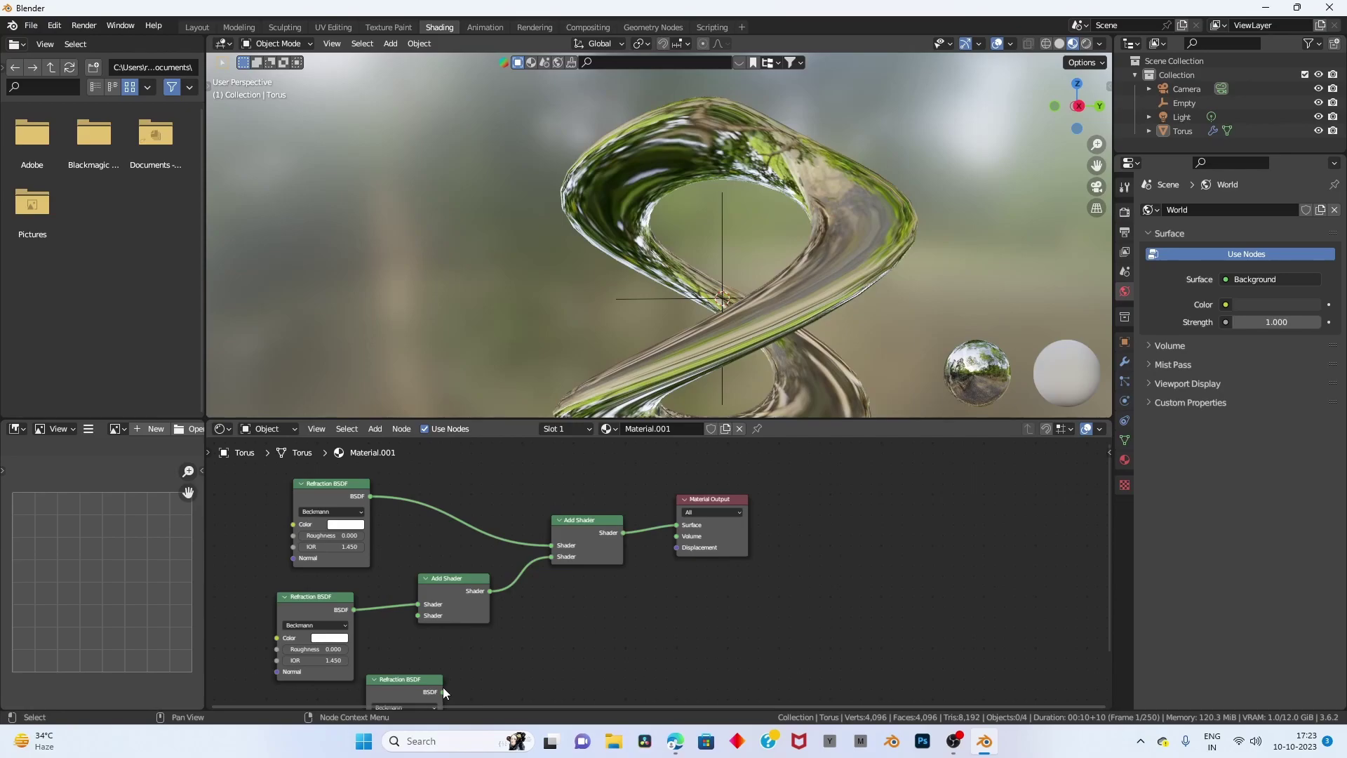
pyautogui.moveTo(444, 691)
pyautogui.mouseDown()
pyautogui.moveTo(463, 643)
pyautogui.moveTo(417, 615)
pyautogui.mouseUp()
# Connect the third Refraction BSDF to the lower Add Shader.
pyautogui.scroll(3, 400, 562)
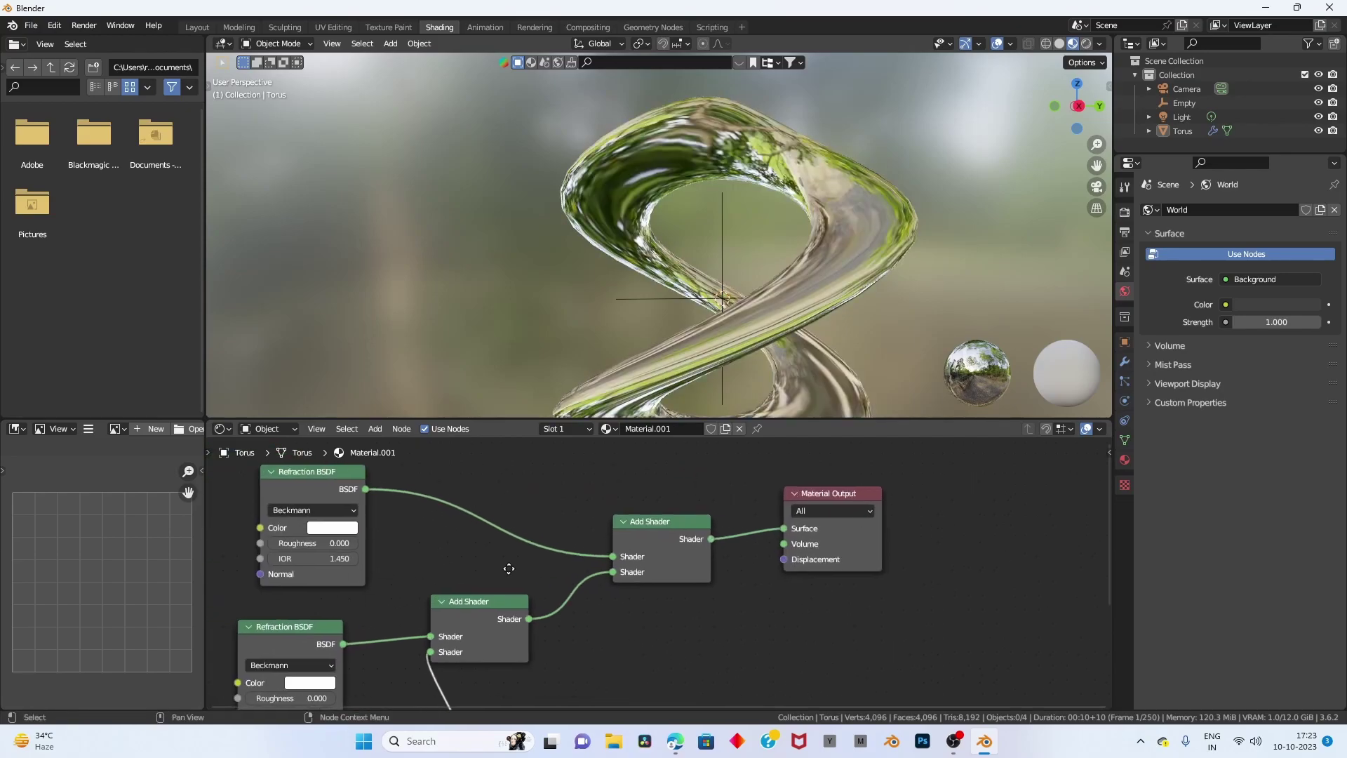
pyautogui.moveTo(469, 556)
pyautogui.mouseDown(button='middle')
pyautogui.moveTo(679, 584)
pyautogui.moveTo(650, 537)
pyautogui.moveTo(575, 520)
pyautogui.mouseUp(button='middle')
pyautogui.scroll(2, 679, 583)
pyautogui.click(517, 551)
pyautogui.scroll(-2, 694, 588)
pyautogui.scroll(-2, 650, 537)
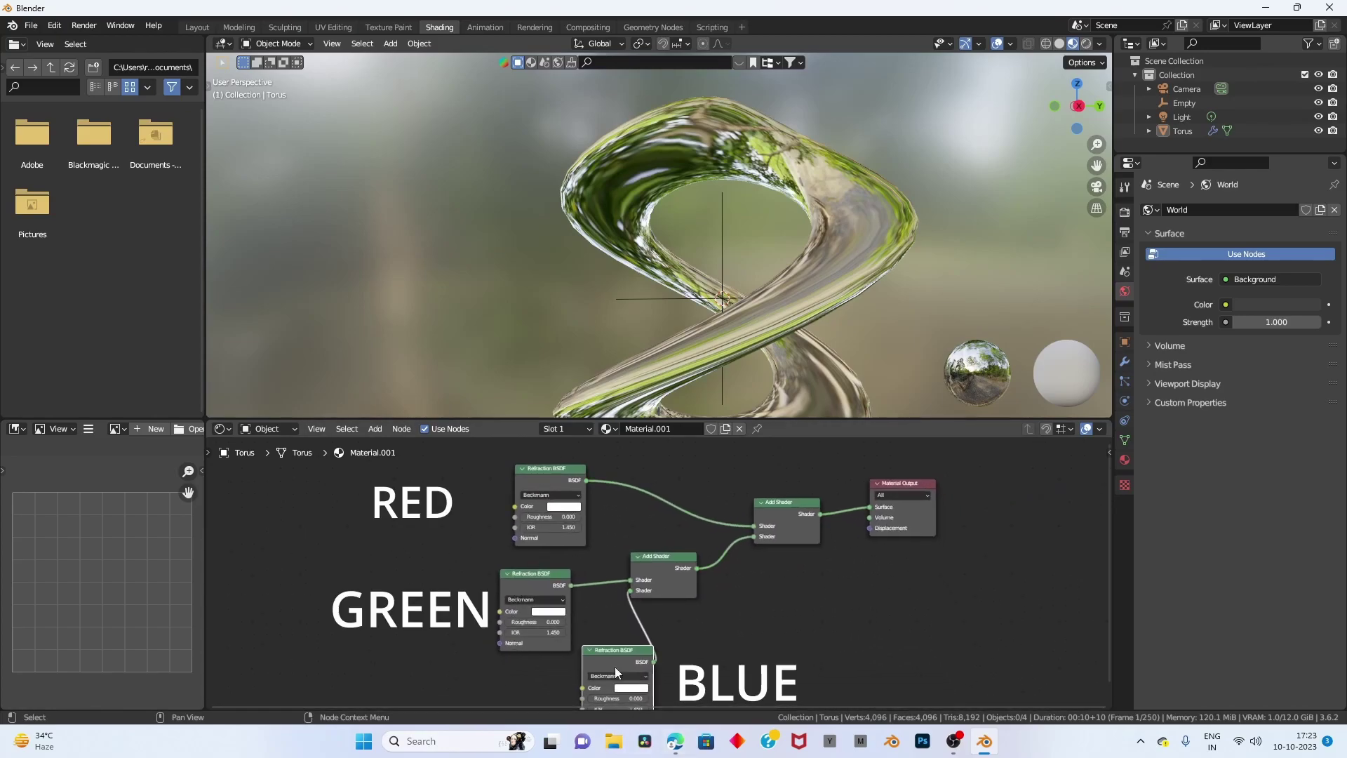
pyautogui.scroll(2, 591, 651)
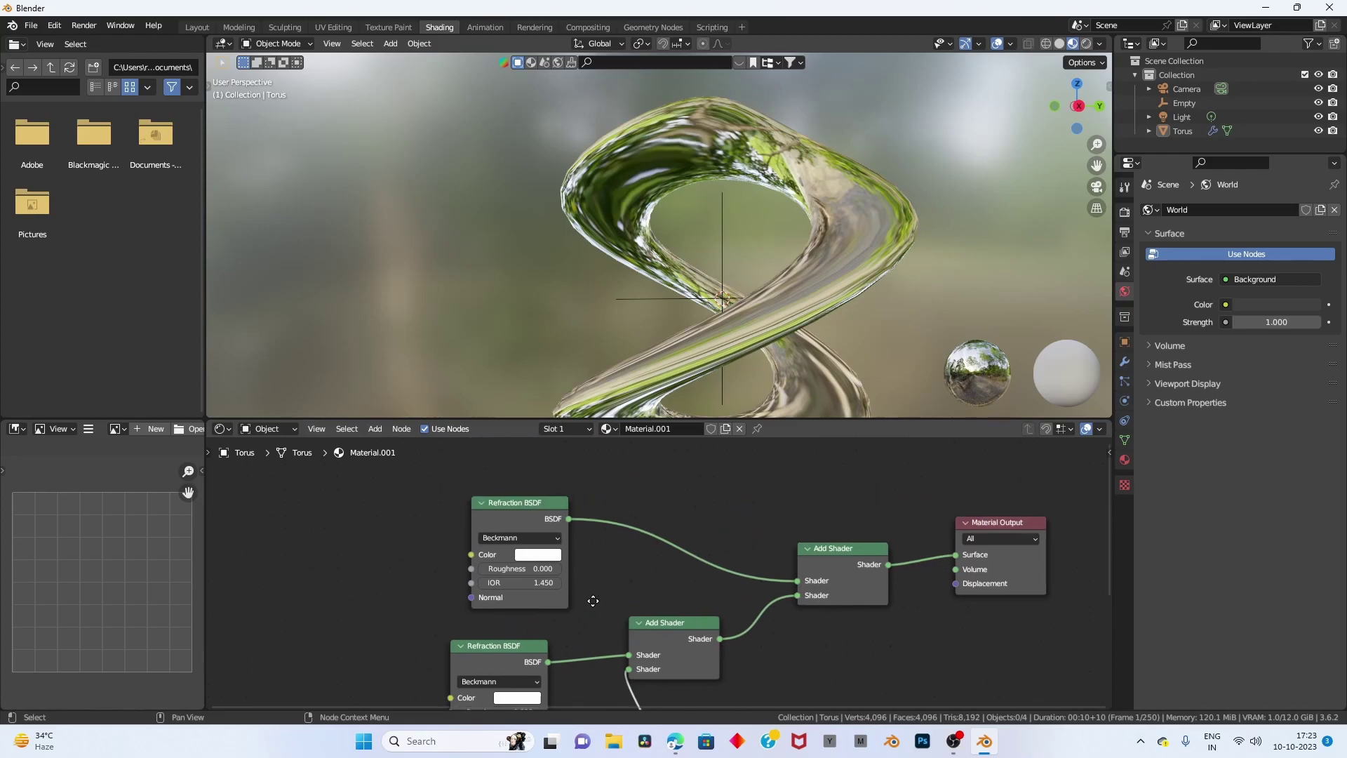
# Tint the top Refraction BSDF red by zeroing its green and blue values.
pyautogui.click(540, 554)
pyautogui.click(539, 477)
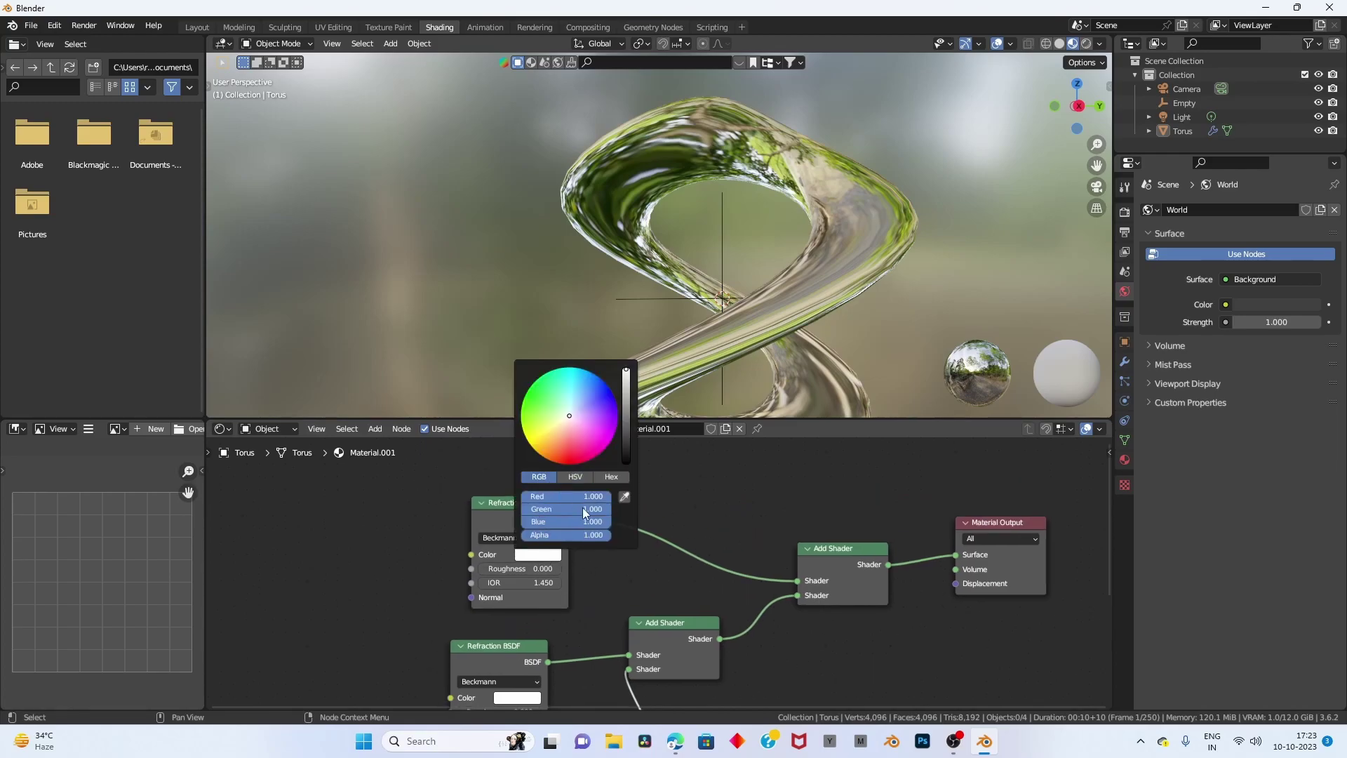
pyautogui.moveTo(593, 508); pyautogui.dragTo(540, 525)
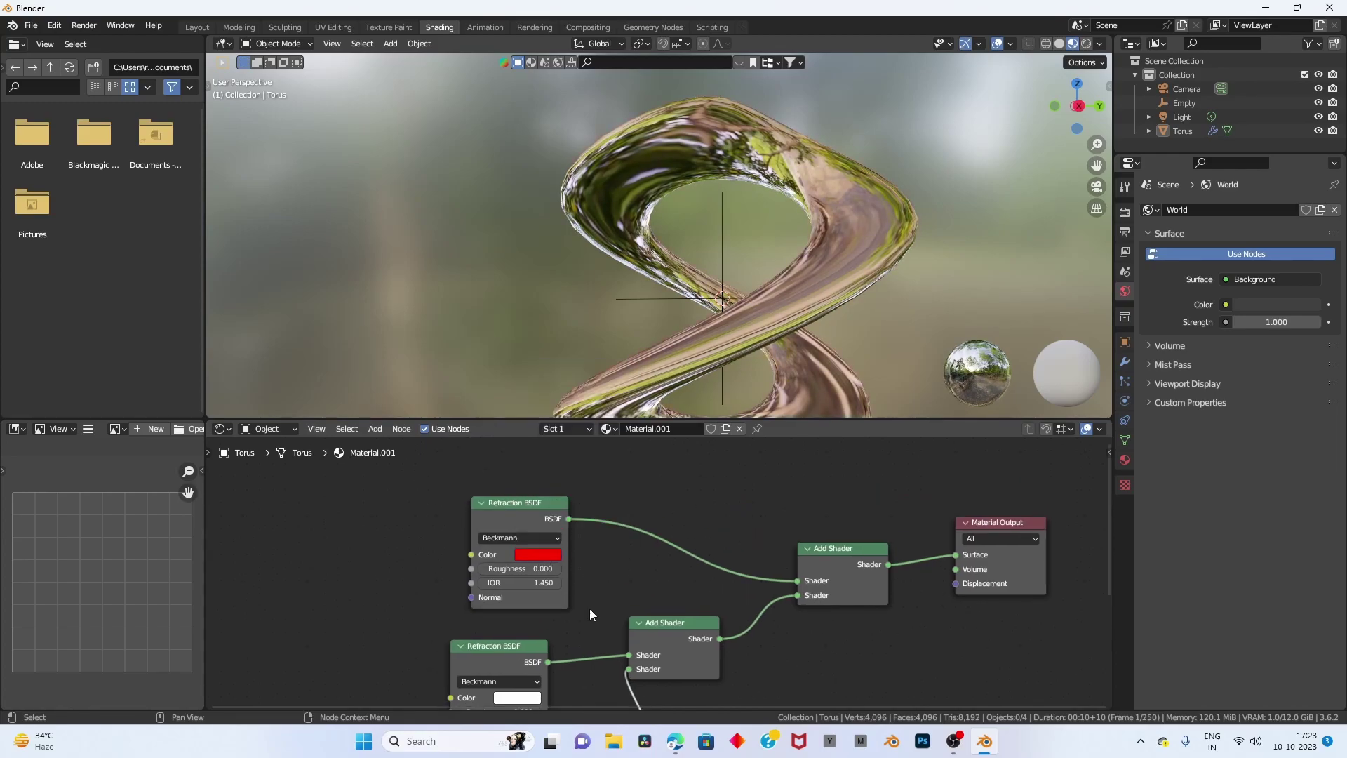
pyautogui.moveTo(589, 608); pyautogui.dragTo(633, 489, button='middle')
pyautogui.scroll(1, 632, 489)
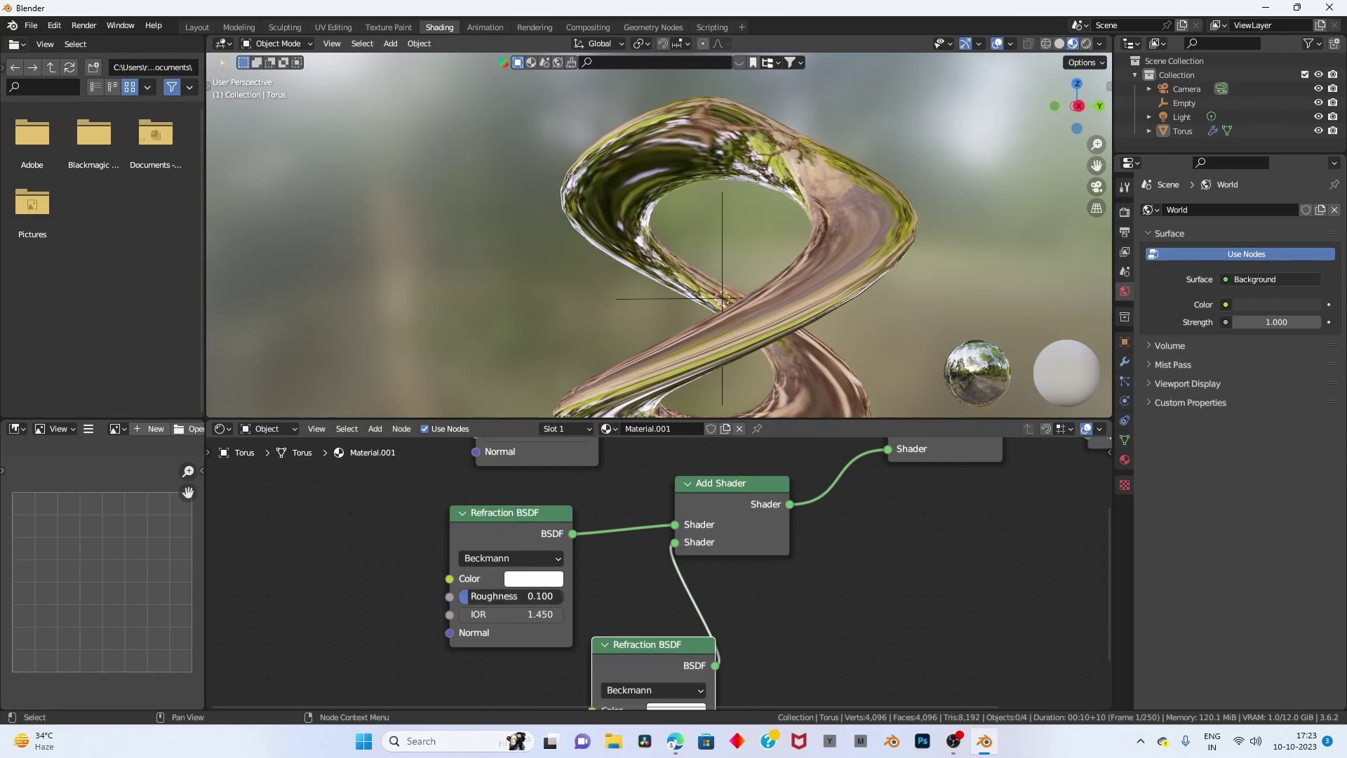
# Tint the second Refraction BSDF green and the third blue.
pyautogui.click(546, 577)
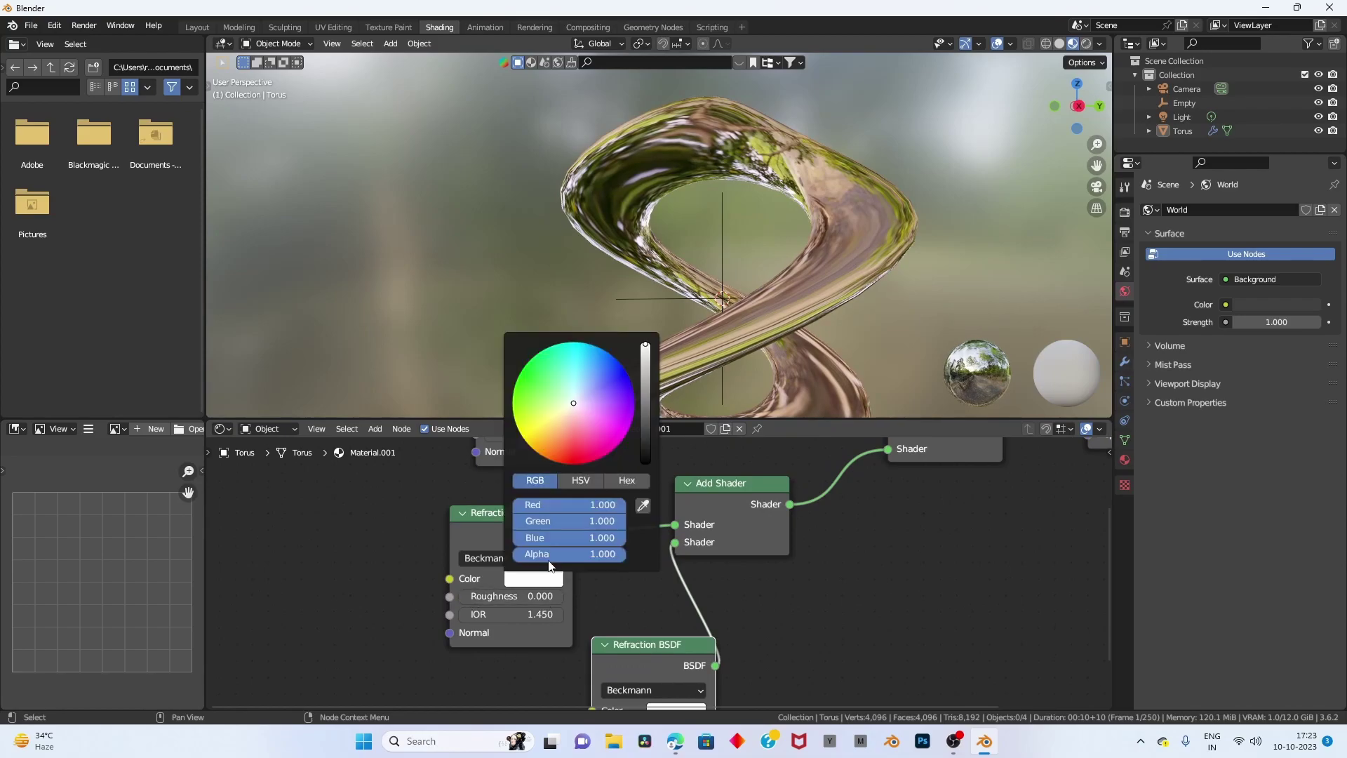
pyautogui.moveTo(589, 505); pyautogui.dragTo(533, 504)
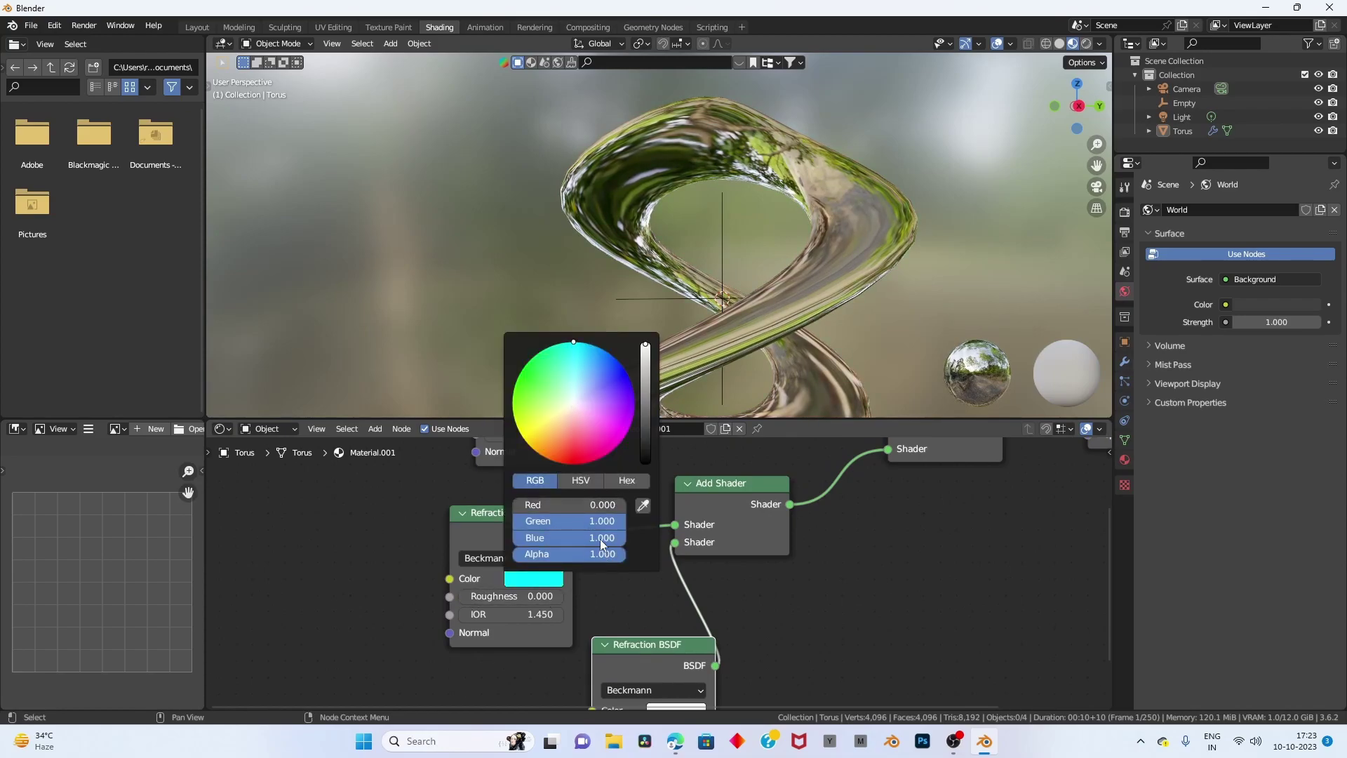
pyautogui.moveTo(603, 537); pyautogui.dragTo(547, 538)
pyautogui.moveTo(683, 599); pyautogui.dragTo(617, 476, button='middle')
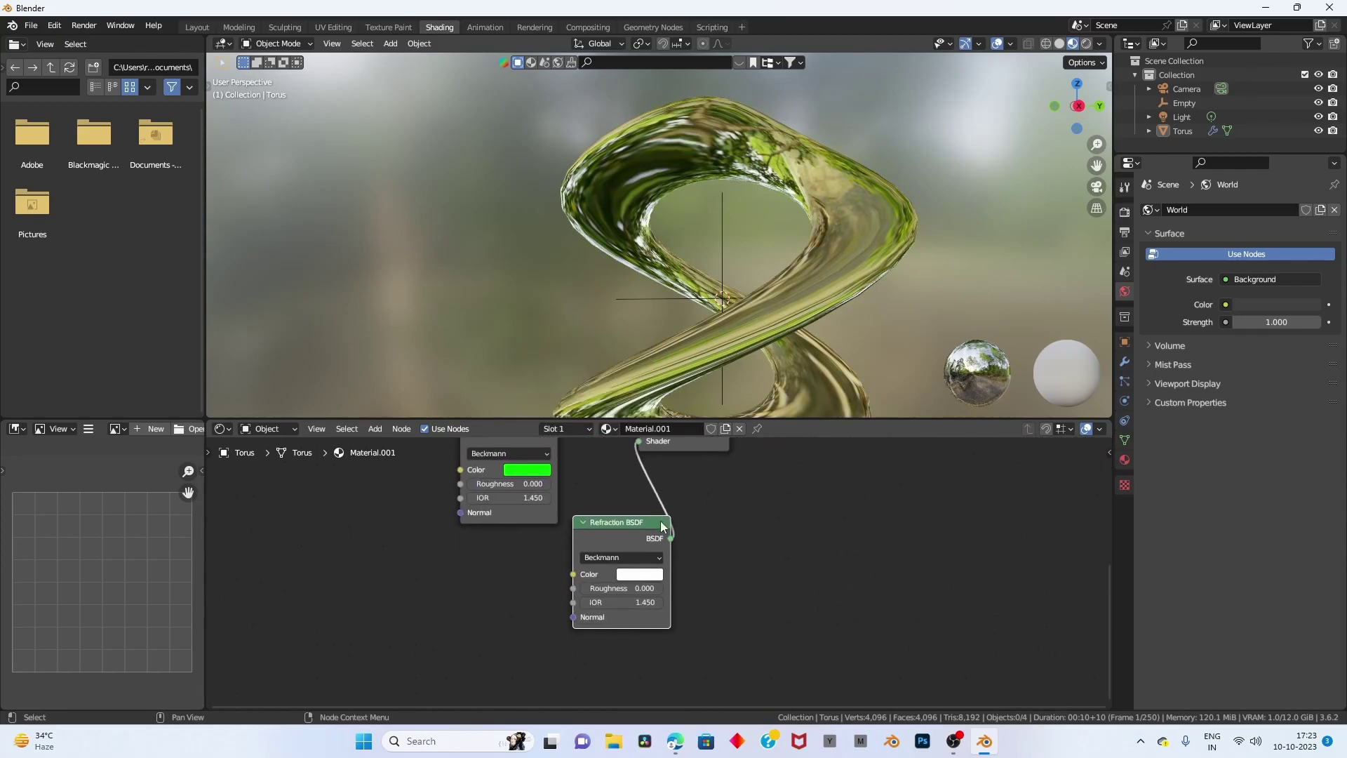
pyautogui.click(633, 576)
pyautogui.moveTo(673, 500)
pyautogui.mouseDown()
pyautogui.moveTo(617, 500)
pyautogui.moveTo(617, 517)
pyautogui.mouseUp()
pyautogui.scroll(-2, 801, 615)
# Set the red refraction layer's IOR to 1.4.
pyautogui.moveTo(782, 536); pyautogui.dragTo(733, 650, button='middle')
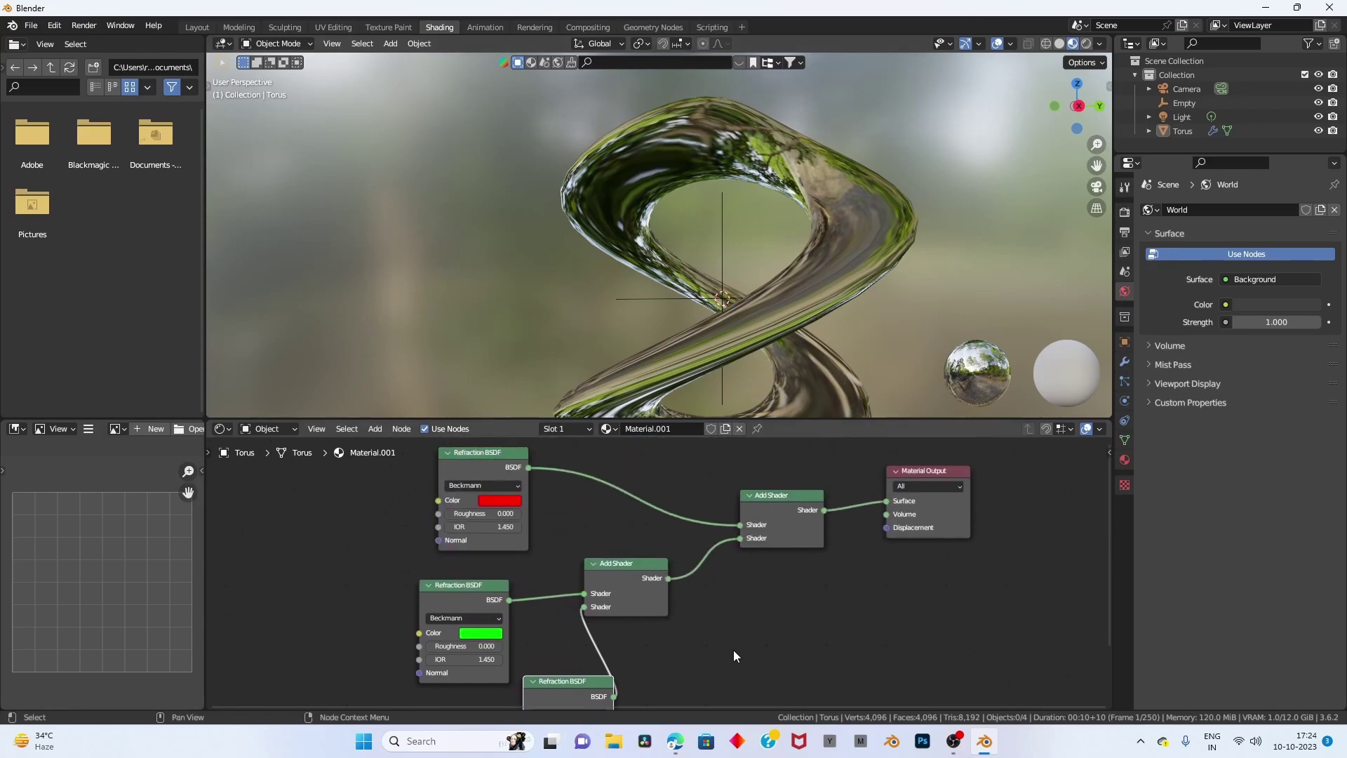
pyautogui.scroll(-2, 701, 645)
pyautogui.moveTo(558, 659); pyautogui.dragTo(504, 669)
pyautogui.scroll(2, 579, 538)
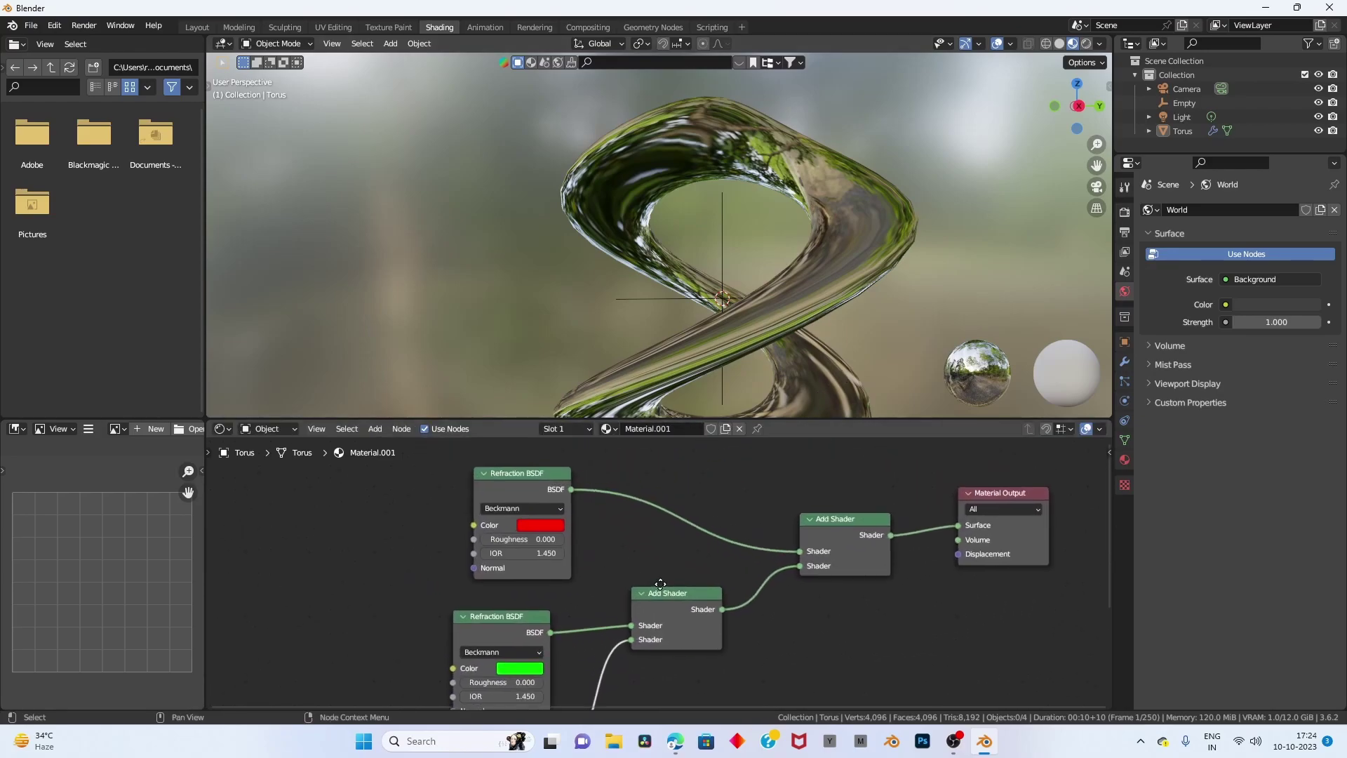
pyautogui.scroll(-1, 570, 548)
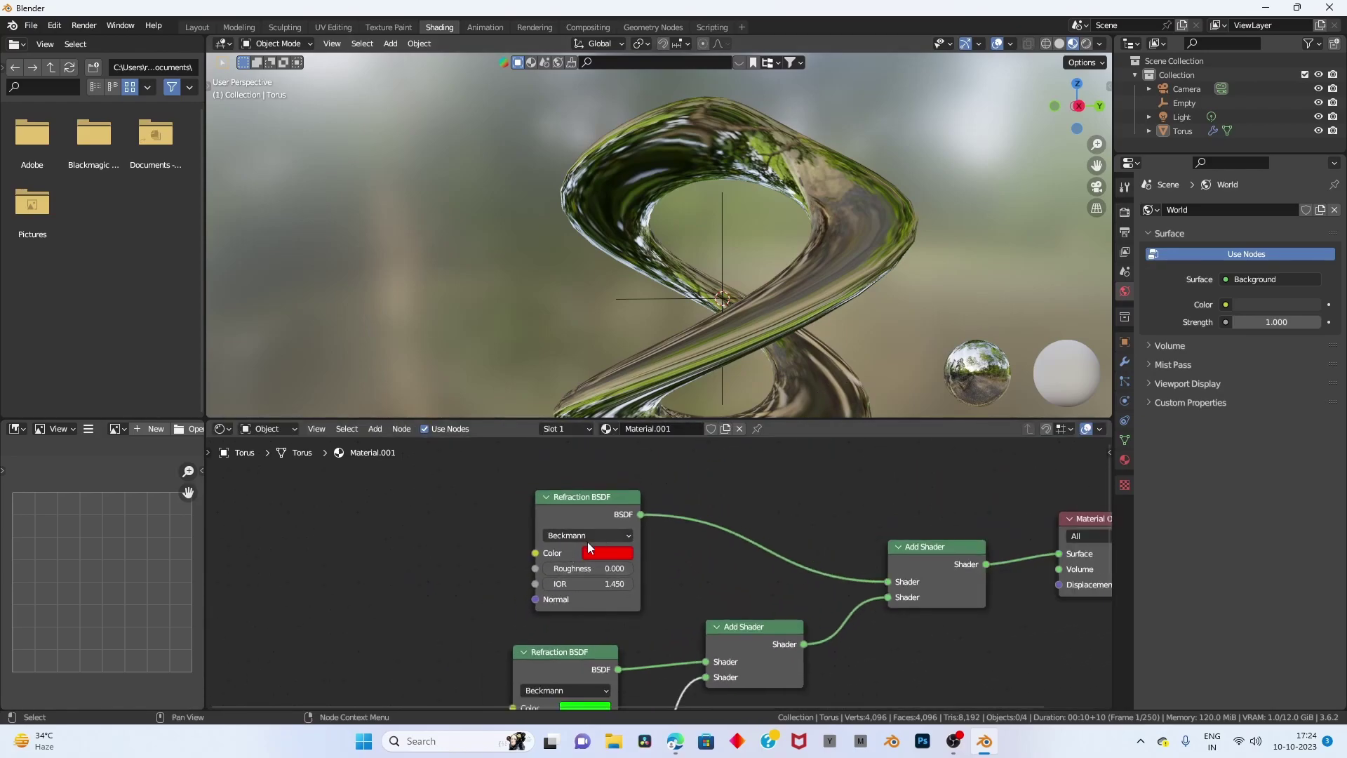
pyautogui.scroll(-2, 588, 545)
pyautogui.scroll(1, 605, 545)
pyautogui.click(589, 583)
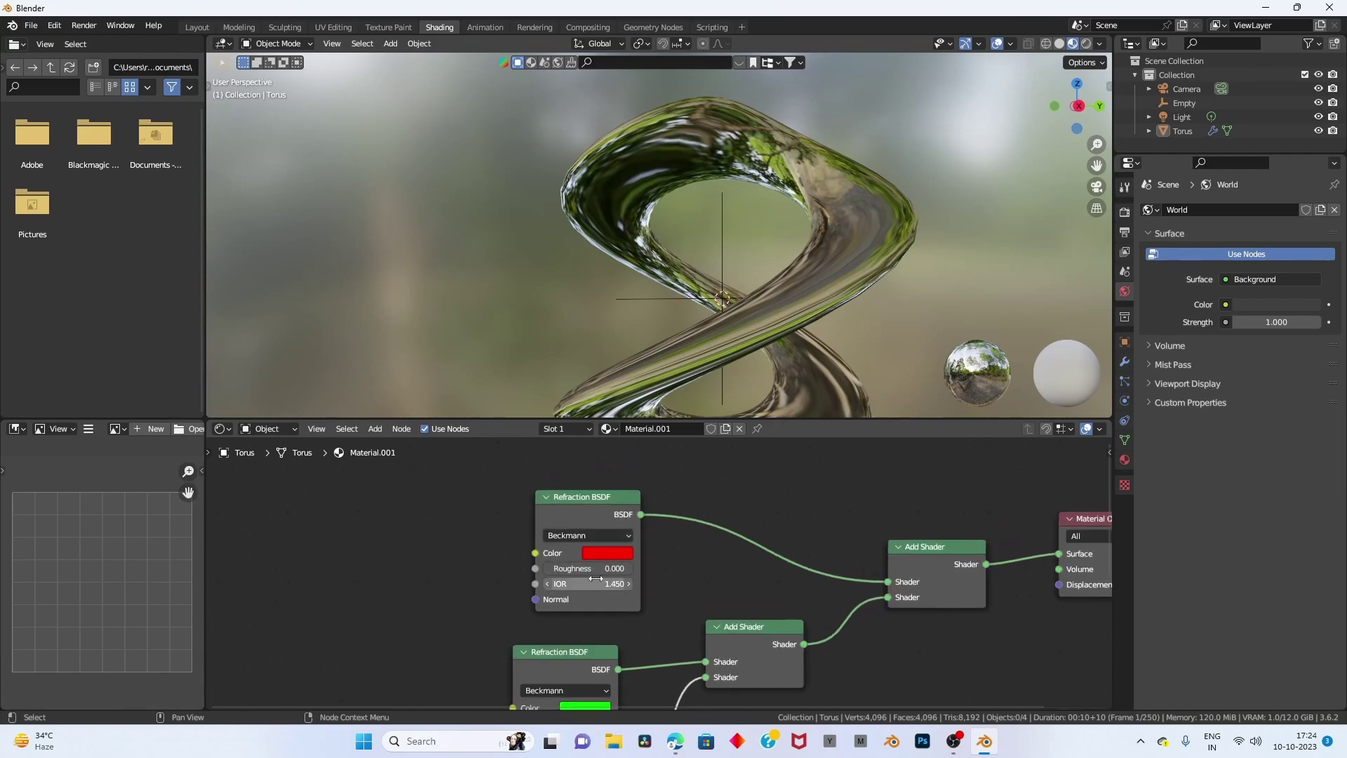
pyautogui.write('1')
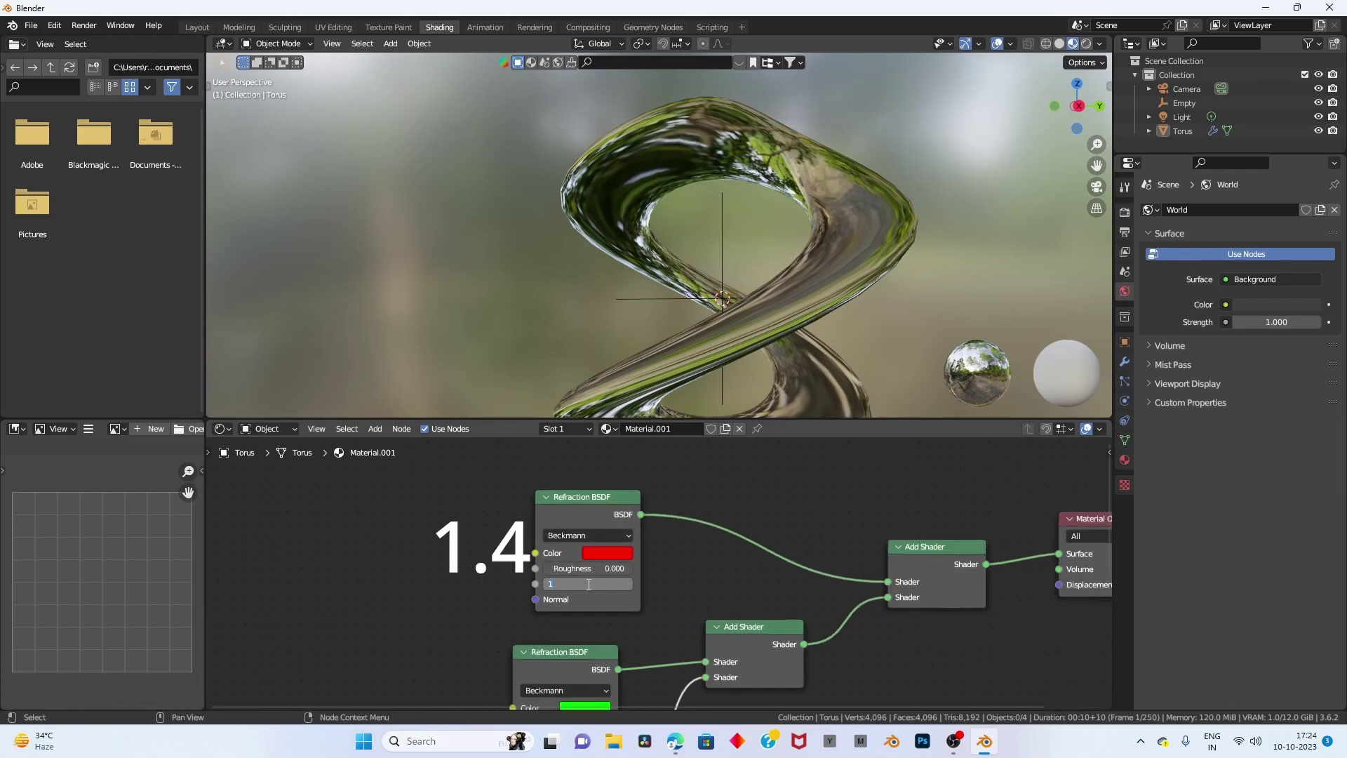
pyautogui.press('Return')
# Set the green refraction layer's IOR to 1.42 and start entering blue's 1.44.
pyautogui.moveTo(608, 582); pyautogui.dragTo(640, 462, button='middle')
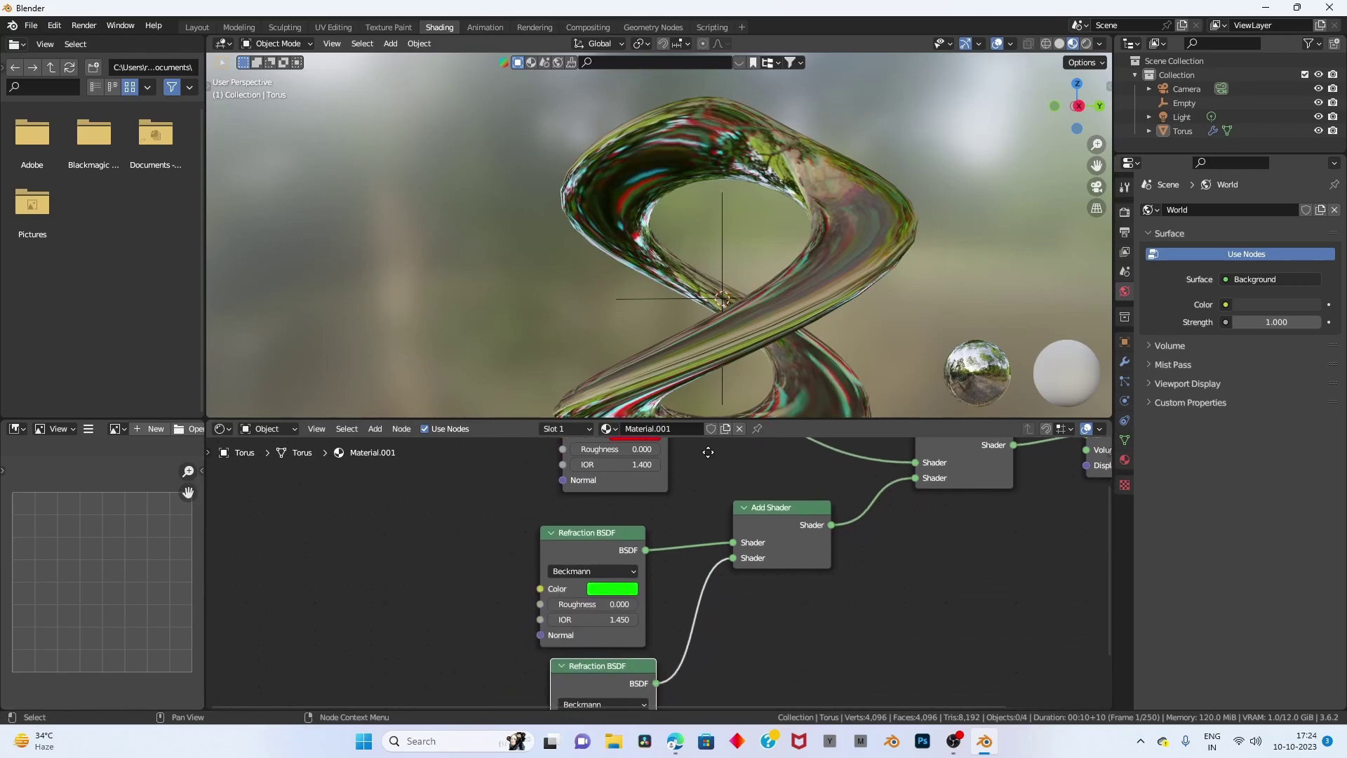
pyautogui.click(595, 616)
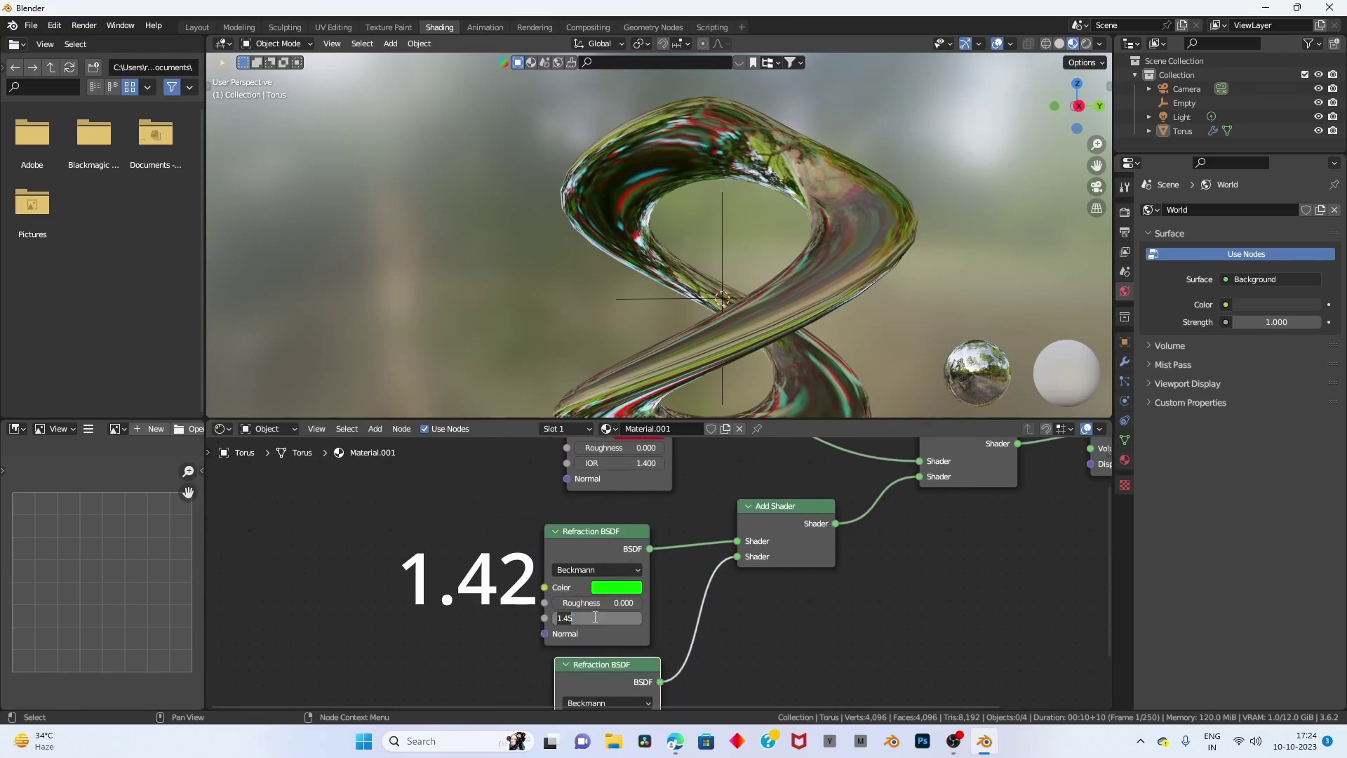
pyautogui.write('1.4')
pyautogui.write('2')
pyautogui.press('Return')
pyautogui.moveTo(688, 596); pyautogui.dragTo(639, 492, button='middle')
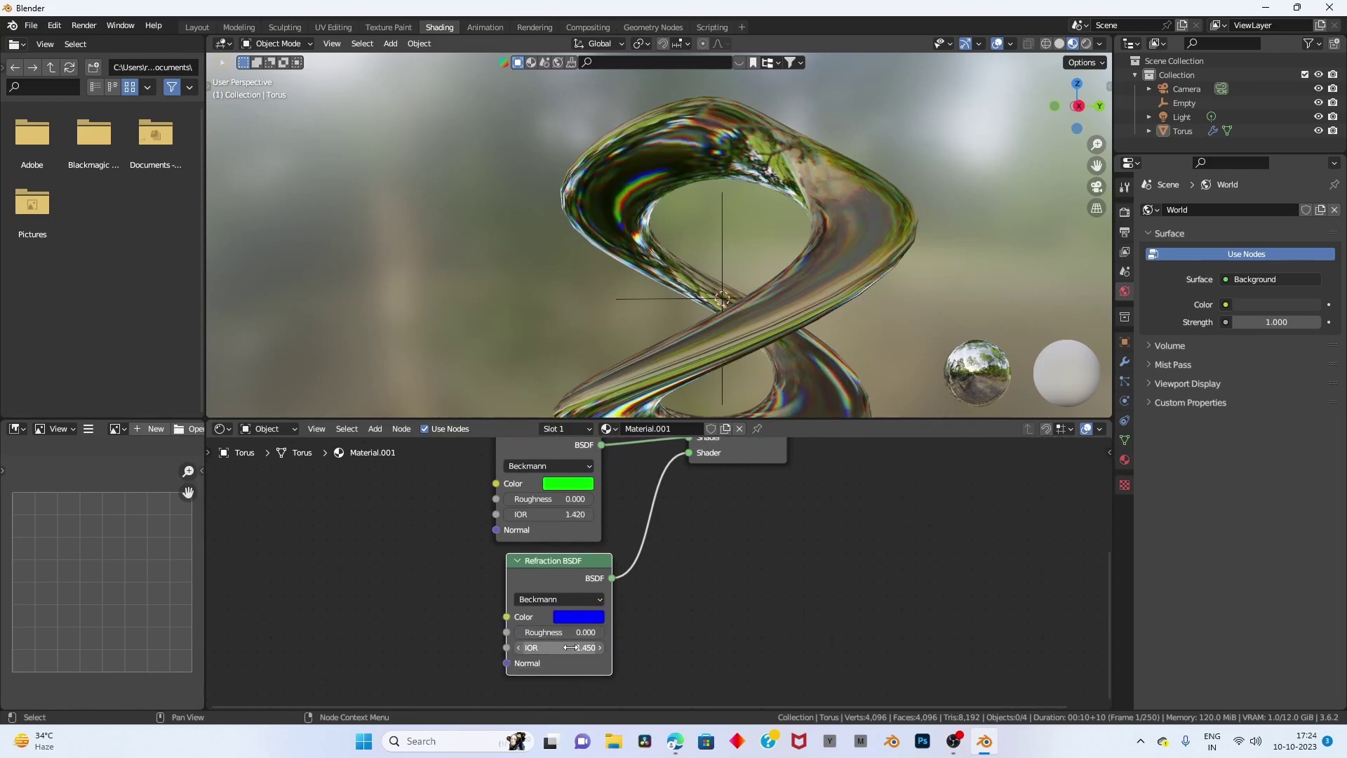
pyautogui.click(570, 646)
pyautogui.write('1.')
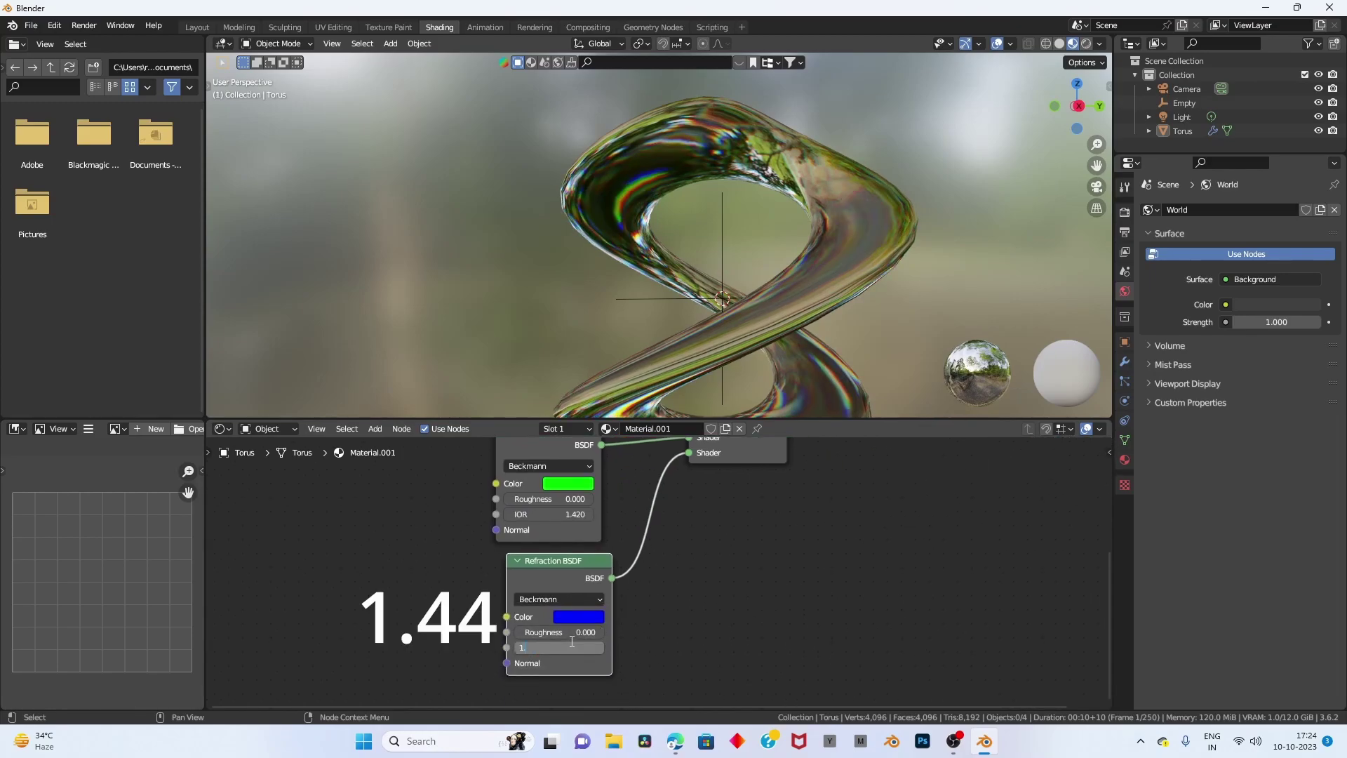
pyautogui.press('Return')
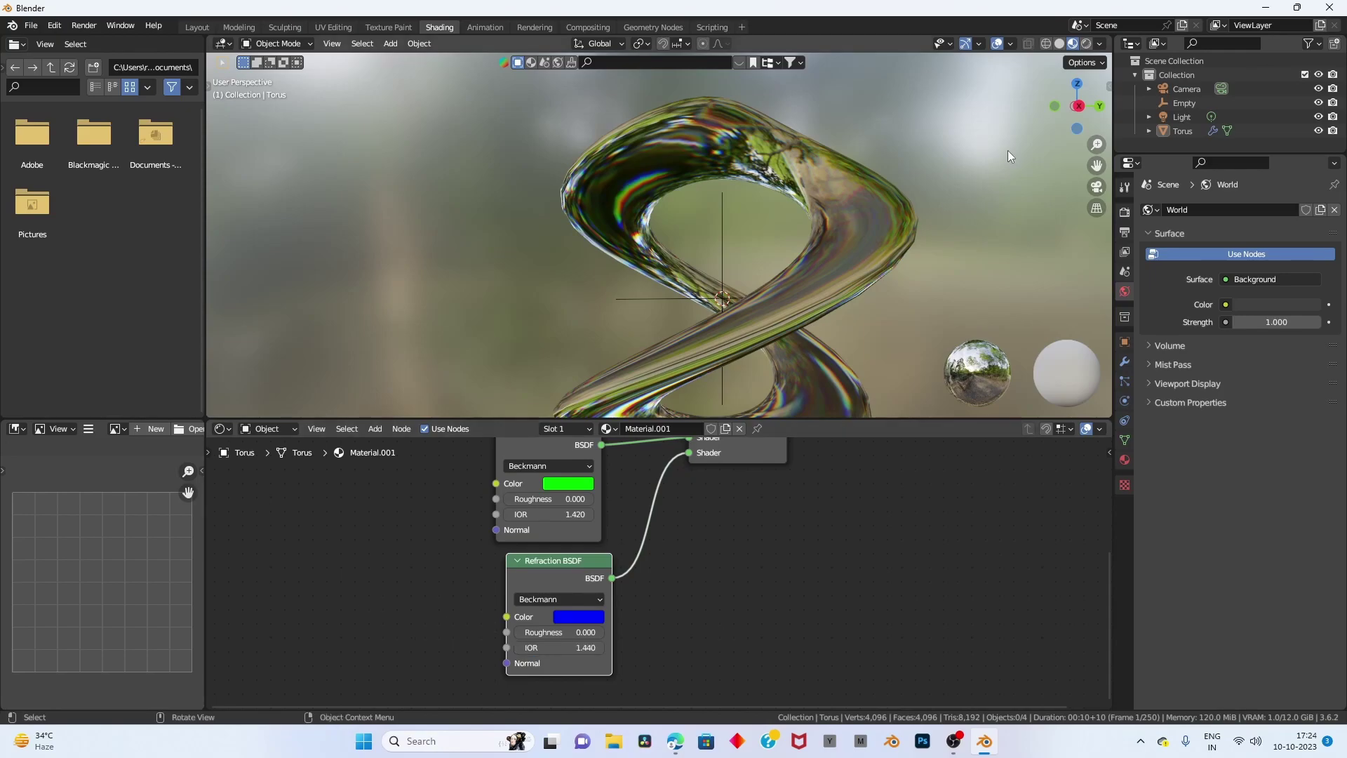
pyautogui.moveTo(1007, 150); pyautogui.dragTo(918, 207, button='middle')
pyautogui.scroll(-4, 575, 193)
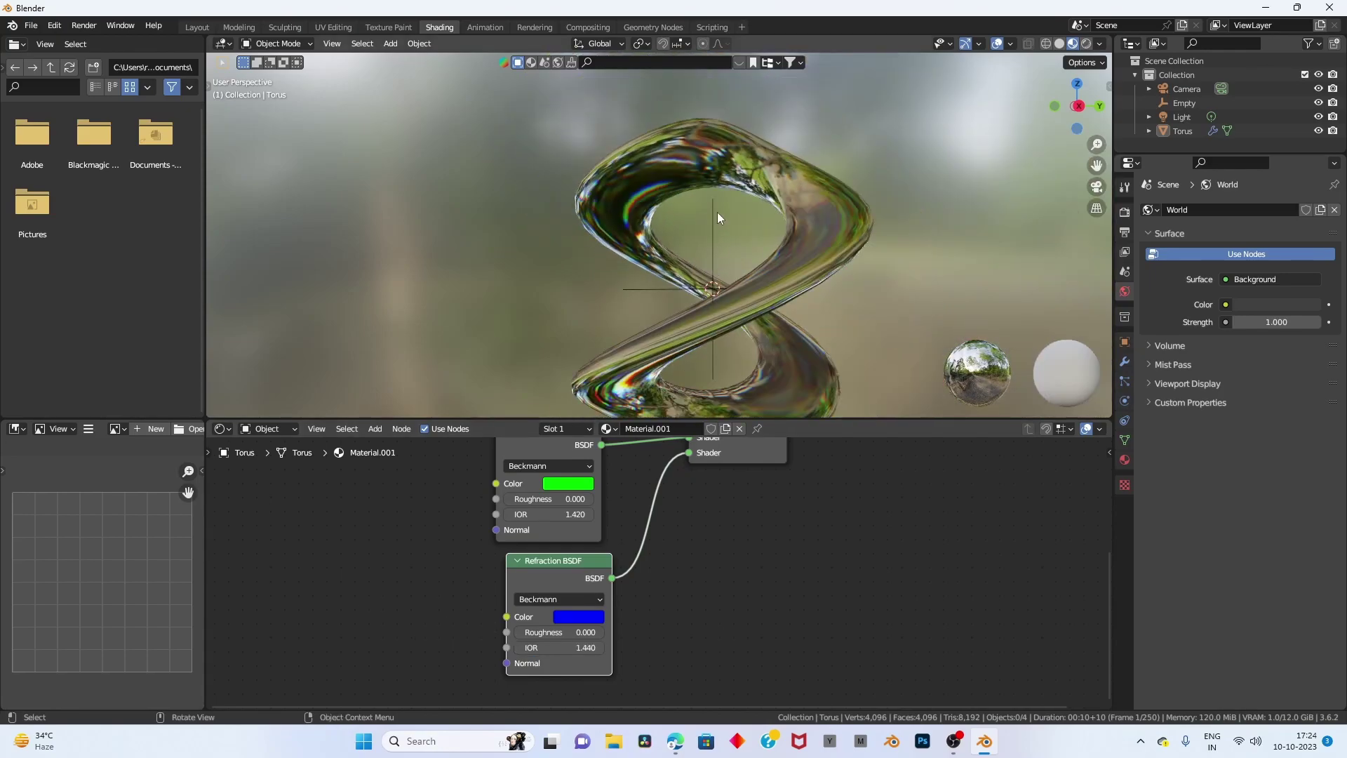
pyautogui.moveTo(717, 212); pyautogui.dragTo(752, 213, button='middle')
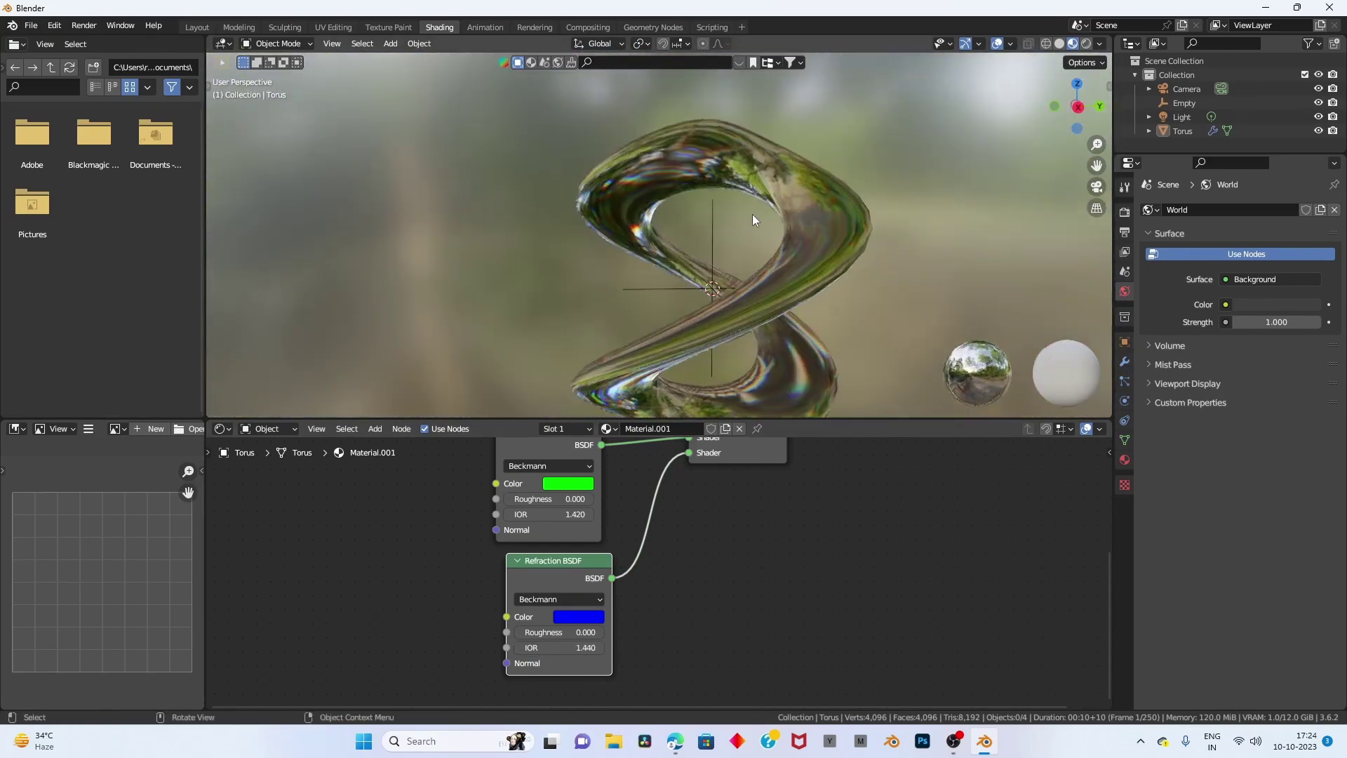
pyautogui.scroll(3, 849, 226)
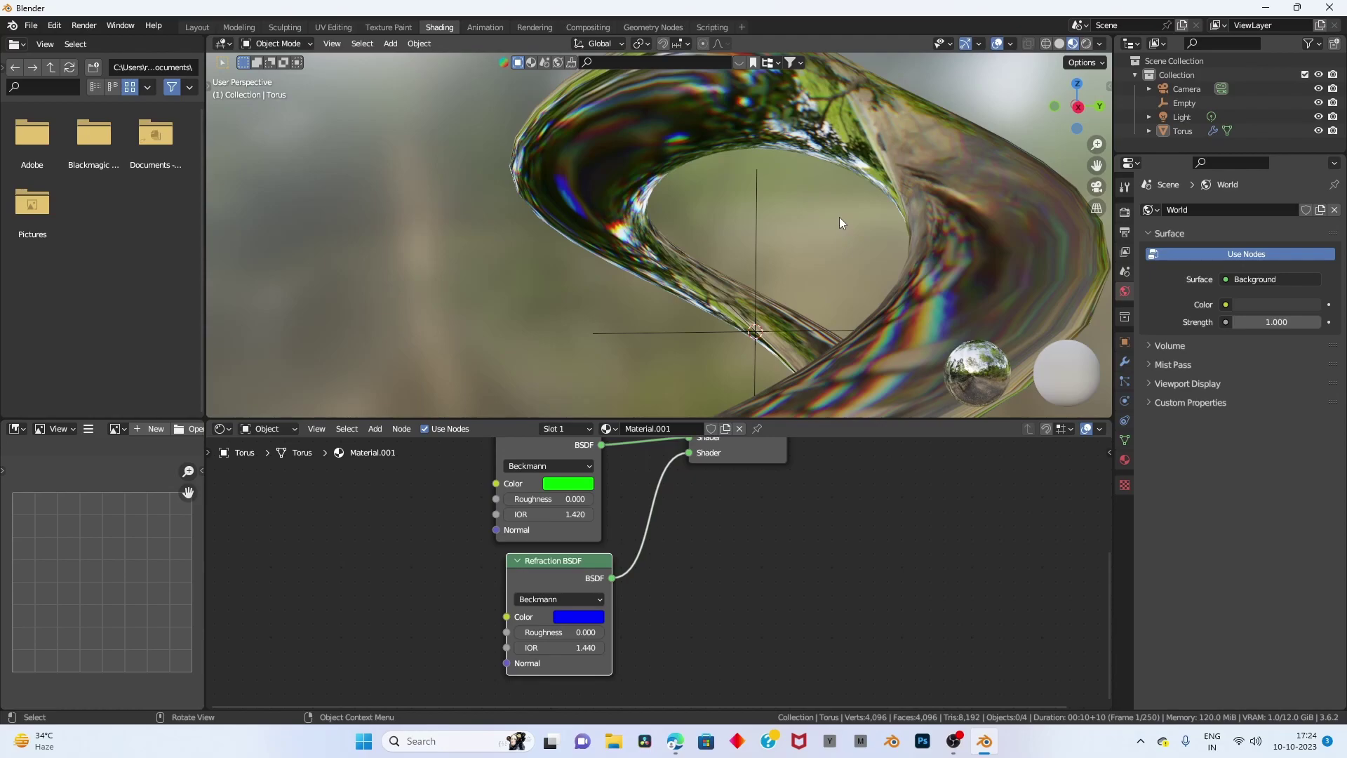
pyautogui.scroll(-2, 862, 195)
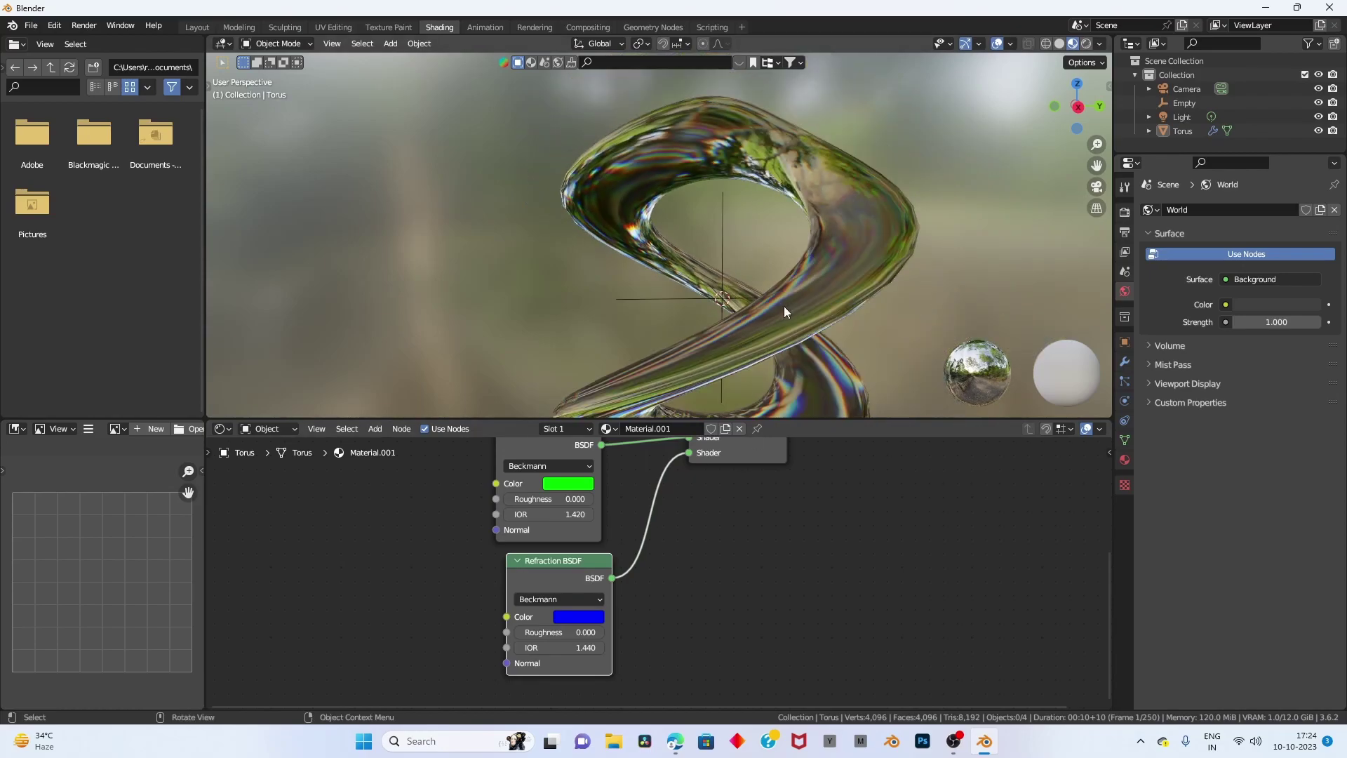
pyautogui.scroll(-1, 643, 590)
pyautogui.scroll(-2, 638, 622)
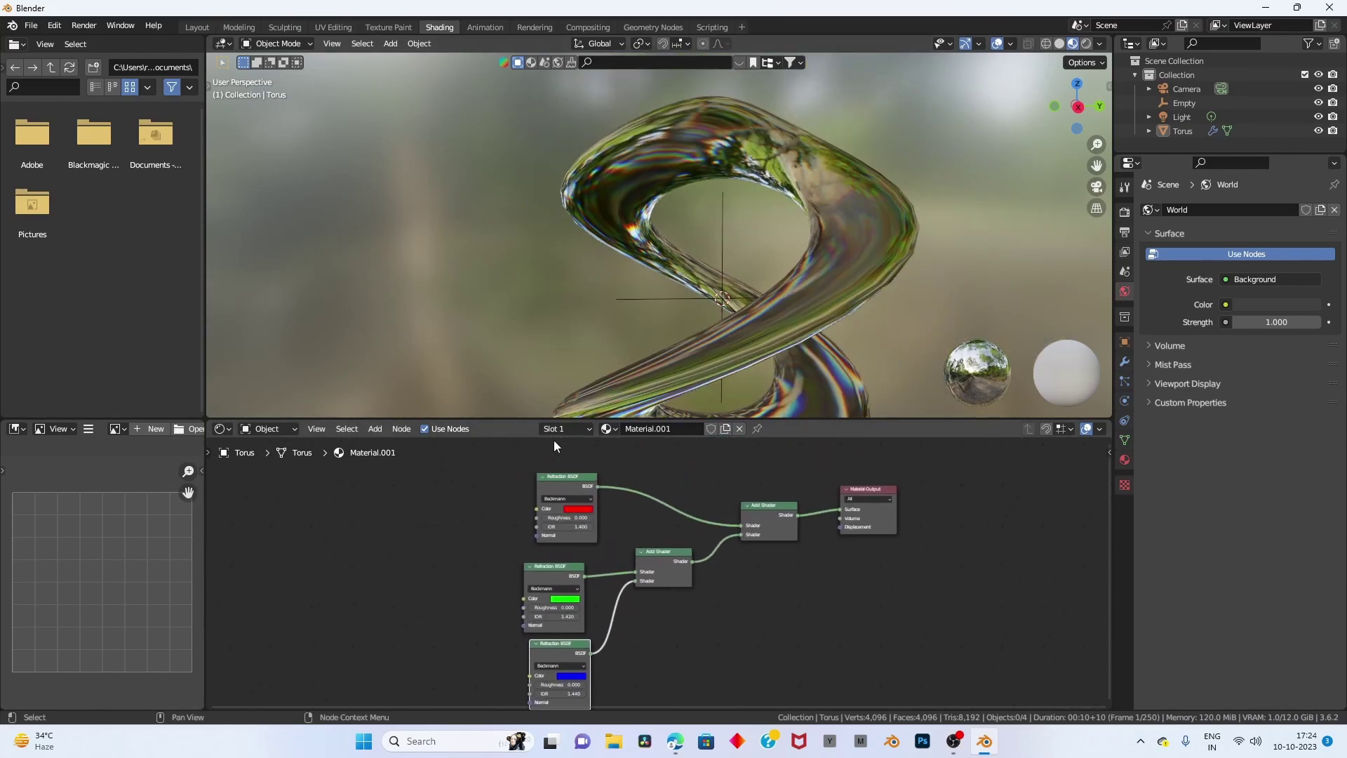
# Box-select every shader node in the glass material tree.
pyautogui.scroll(-1, 537, 571)
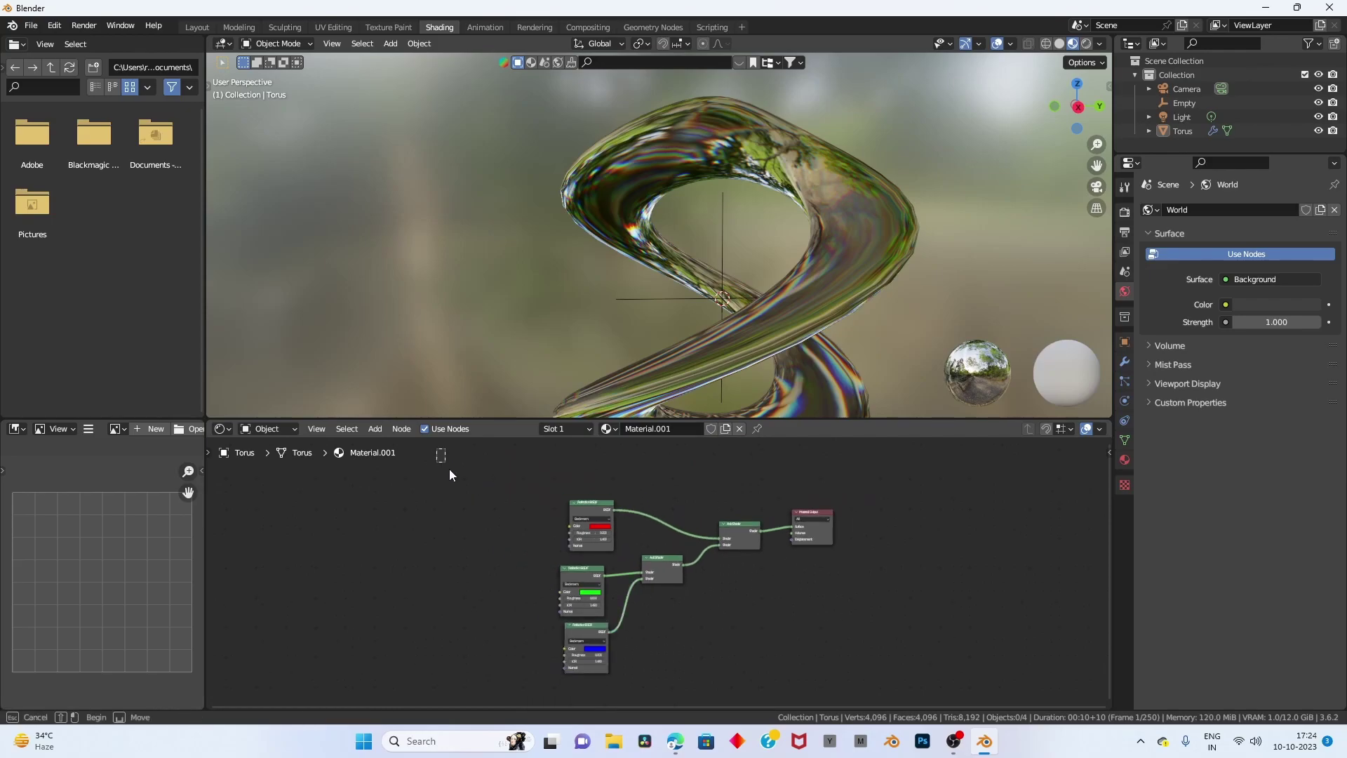
pyautogui.moveTo(437, 449); pyautogui.dragTo(756, 727)
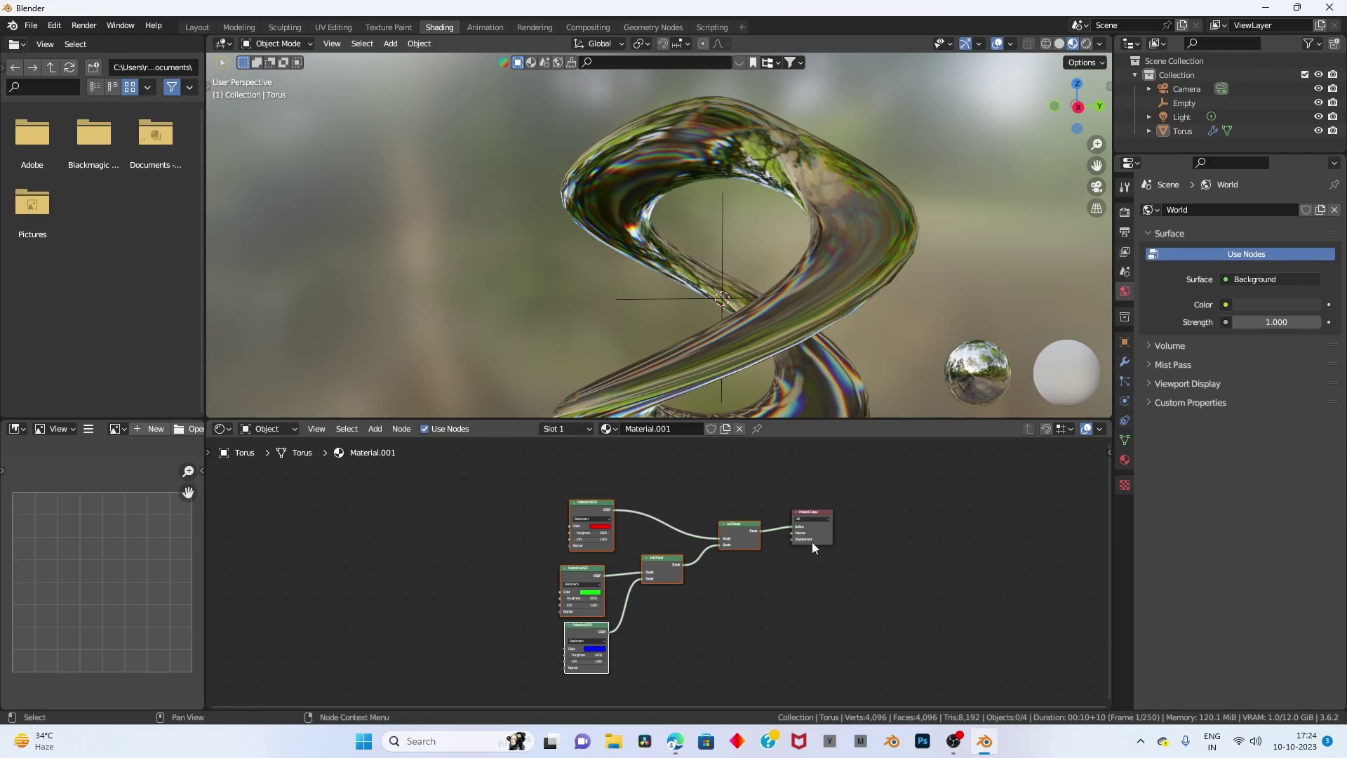
pyautogui.moveTo(501, 461); pyautogui.dragTo(713, 690)
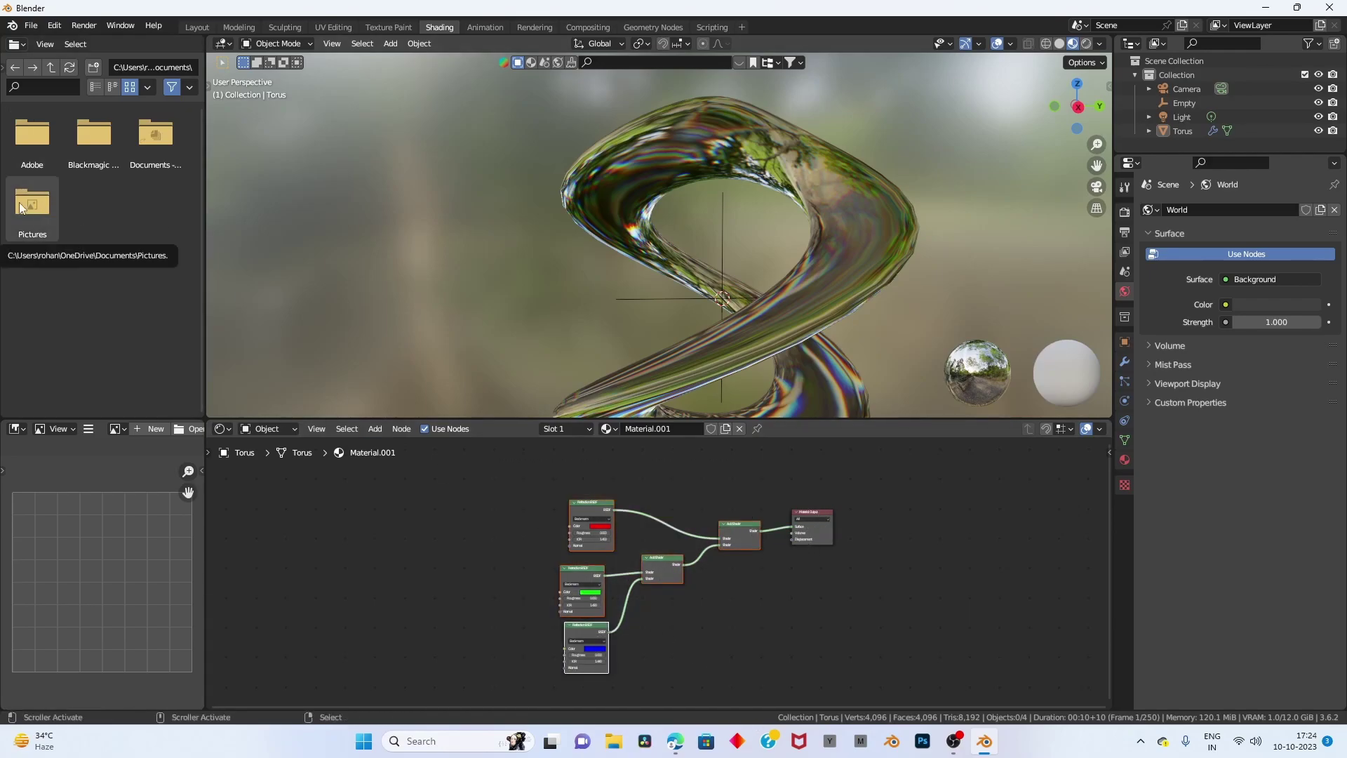
# Sketch freehand annotation loops around the node setup, then undo the strokes.
pyautogui.press('t')
pyautogui.press('t')
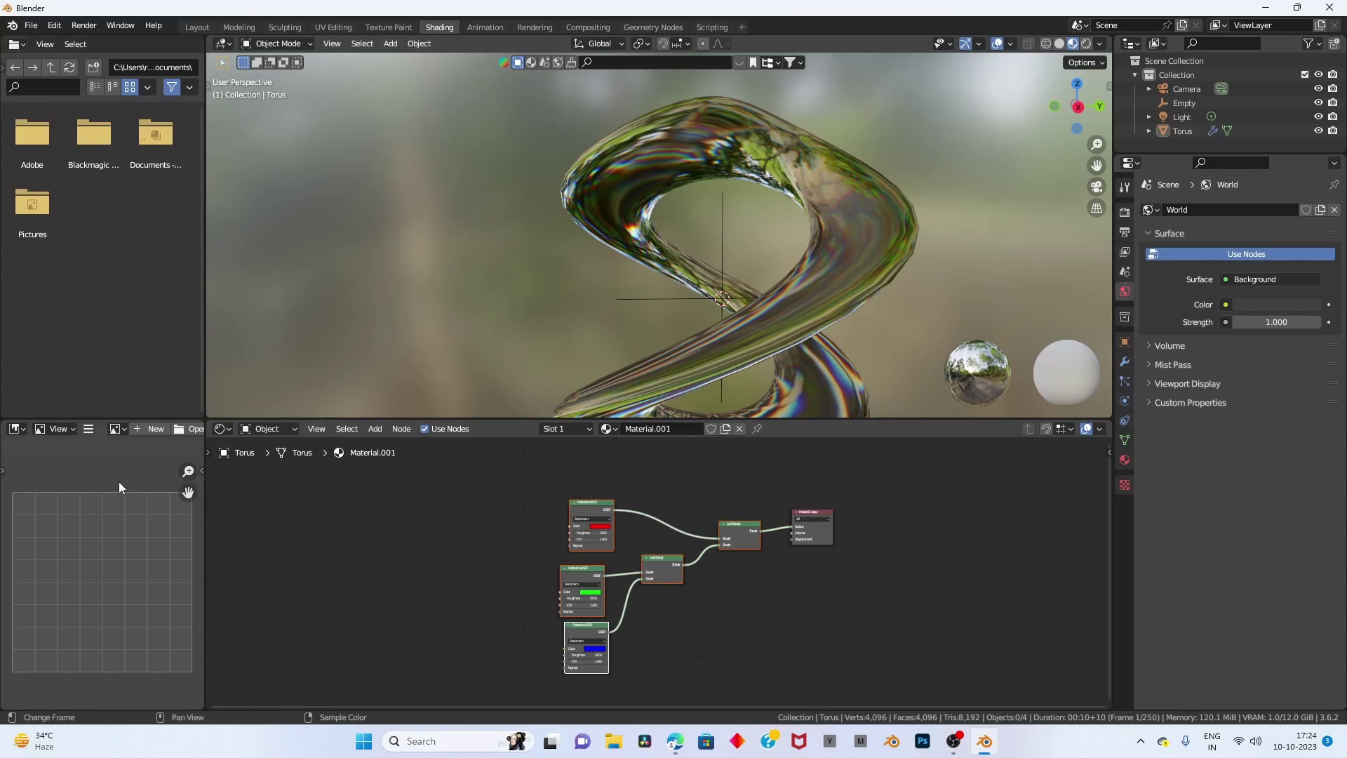
pyautogui.press('n')
pyautogui.press('n')
pyautogui.press('t')
pyautogui.click(228, 488)
pyautogui.moveTo(514, 496)
pyautogui.mouseDown()
pyautogui.moveTo(791, 503)
pyautogui.moveTo(517, 485)
pyautogui.mouseUp()
pyautogui.moveTo(904, 470)
pyautogui.mouseDown()
pyautogui.moveTo(846, 517)
pyautogui.moveTo(871, 533)
pyautogui.moveTo(838, 602)
pyautogui.mouseUp()
pyautogui.moveTo(835, 580); pyautogui.dragTo(912, 638)
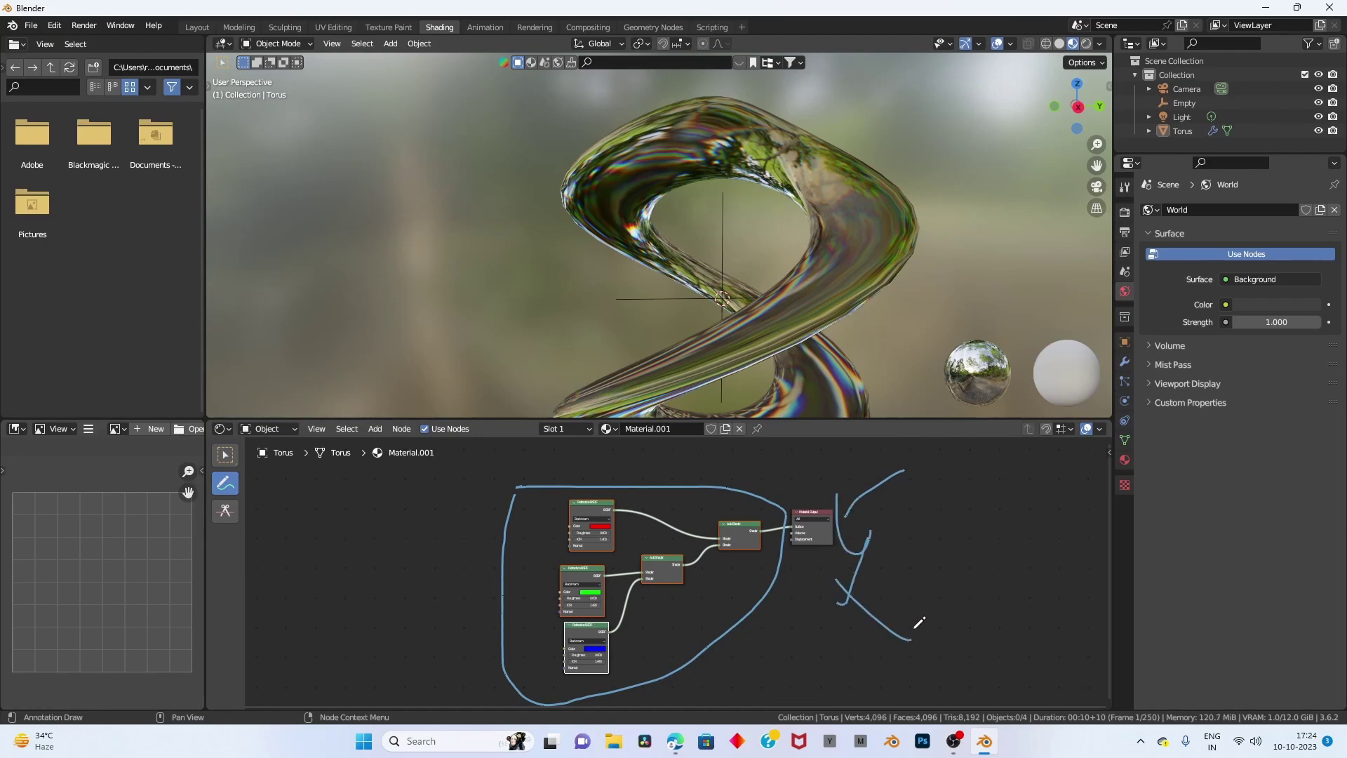
pyautogui.click(225, 489)
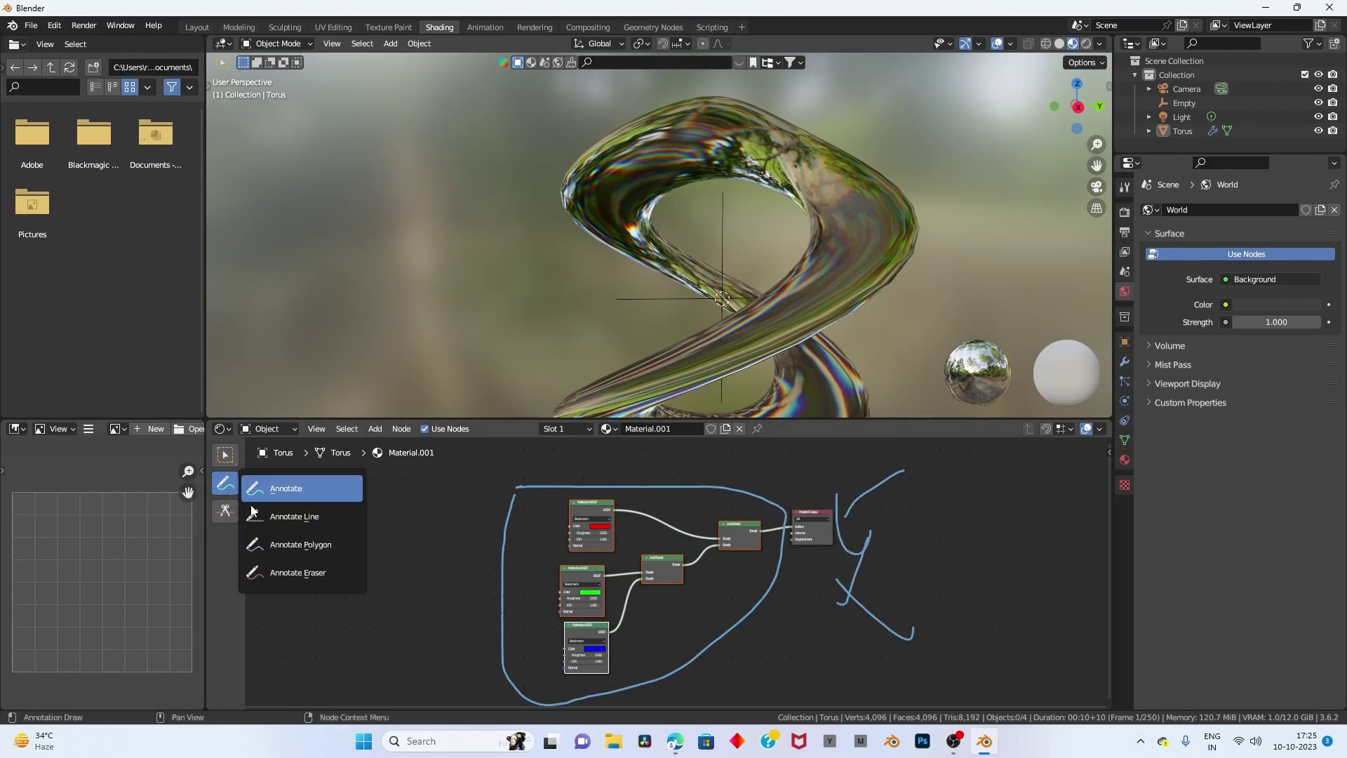
pyautogui.hotkey('ctrl', 'z')
pyautogui.hotkey('ctrl', 'z')
pyautogui.hotkey('ctrl', 'z')
pyautogui.hotkey('ctrl', 'z')
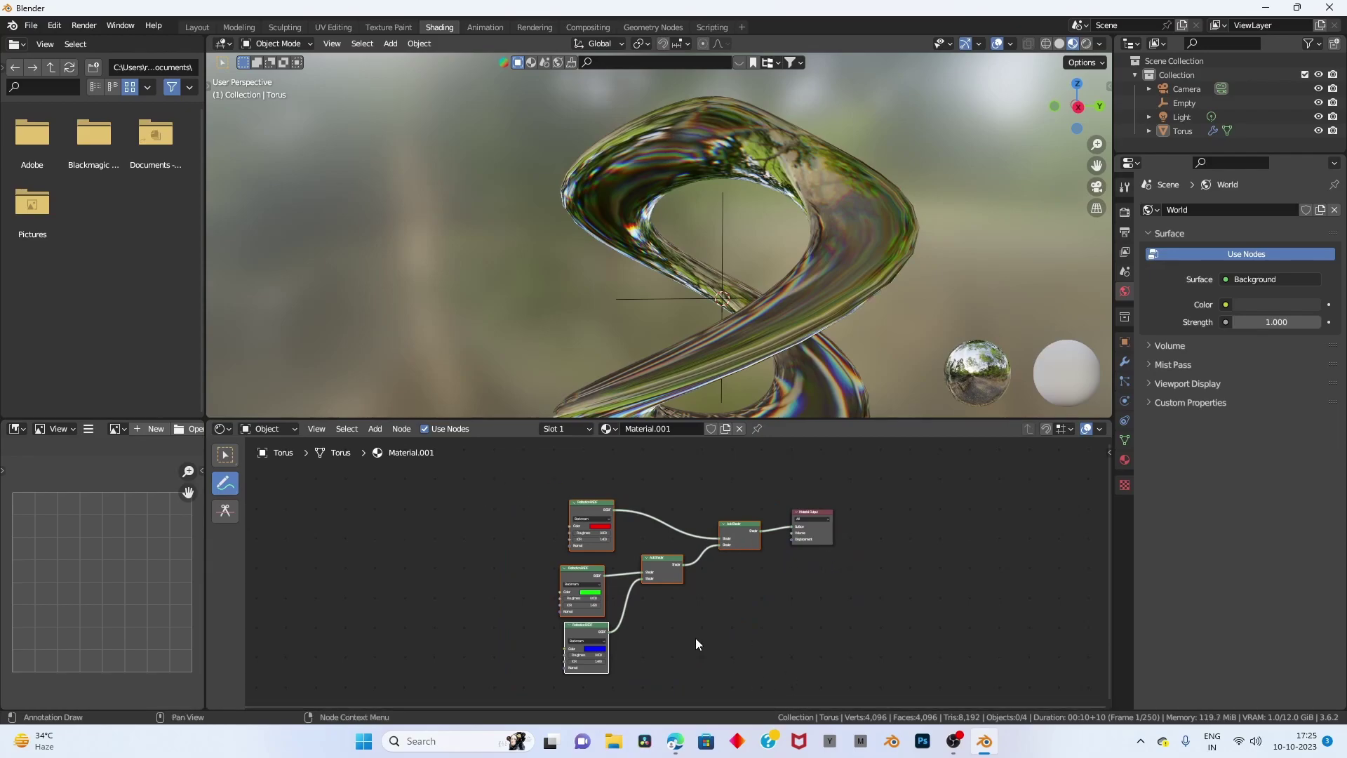
# Group the selected nodes with Ctrl+G and undo a stray annotation stroke.
pyautogui.hotkey('ctrl', 'g')
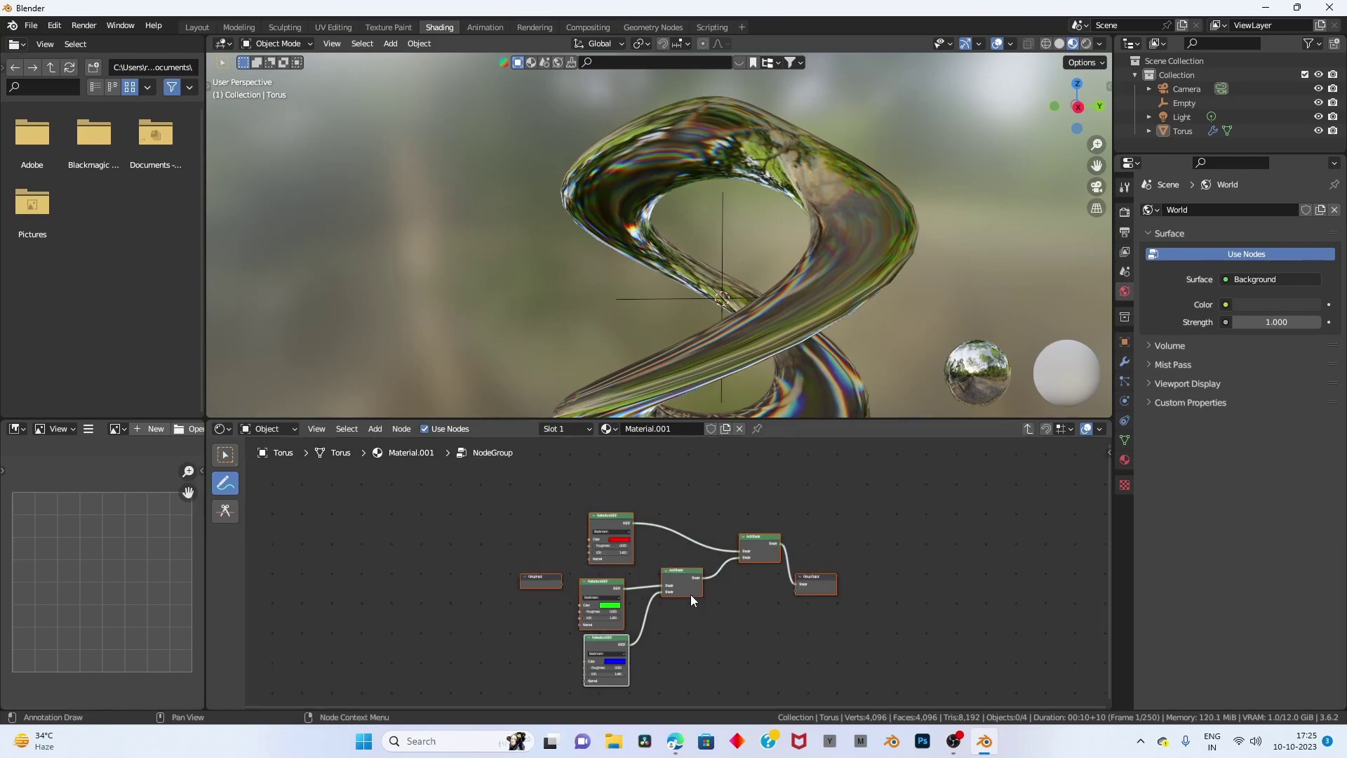
pyautogui.scroll(2, 615, 549)
pyautogui.scroll(3, 554, 568)
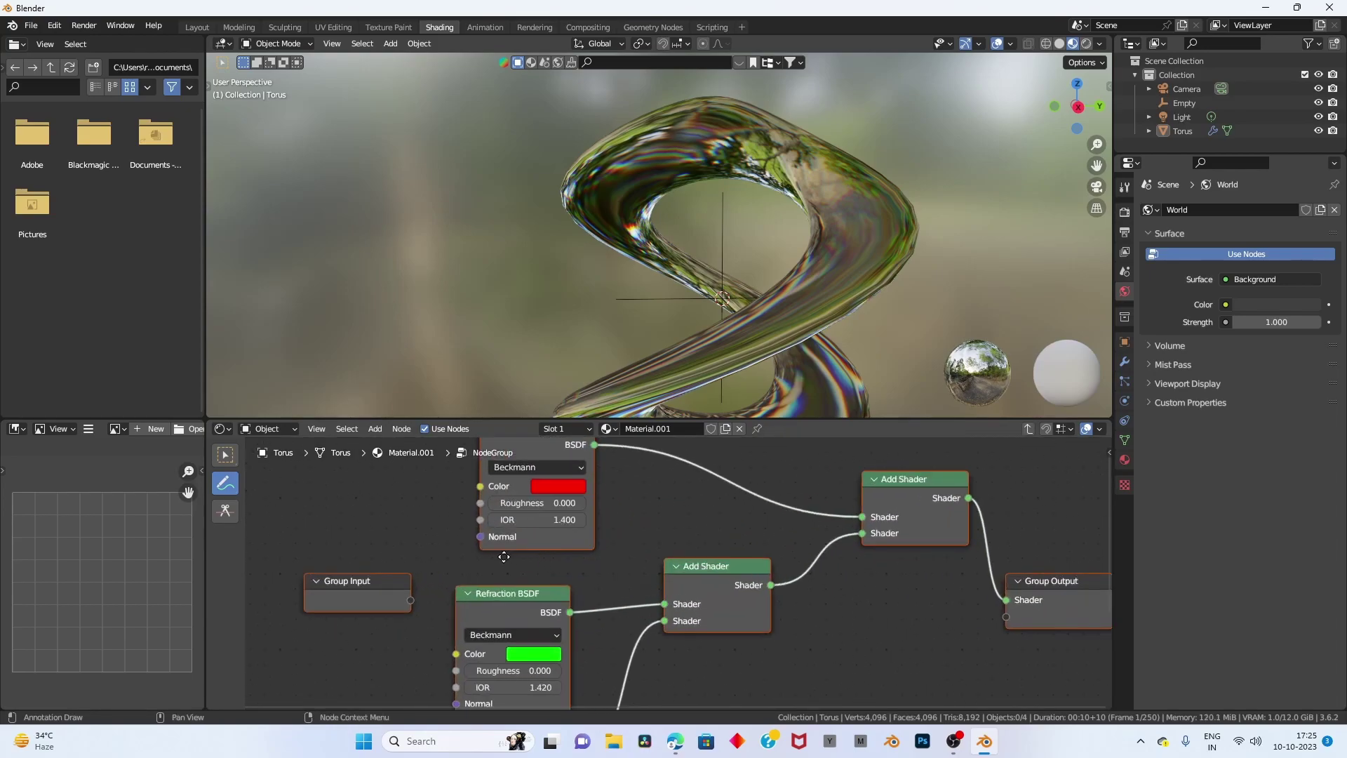
pyautogui.moveTo(467, 544); pyautogui.dragTo(540, 587)
pyautogui.hotkey('ctrl', 'z')
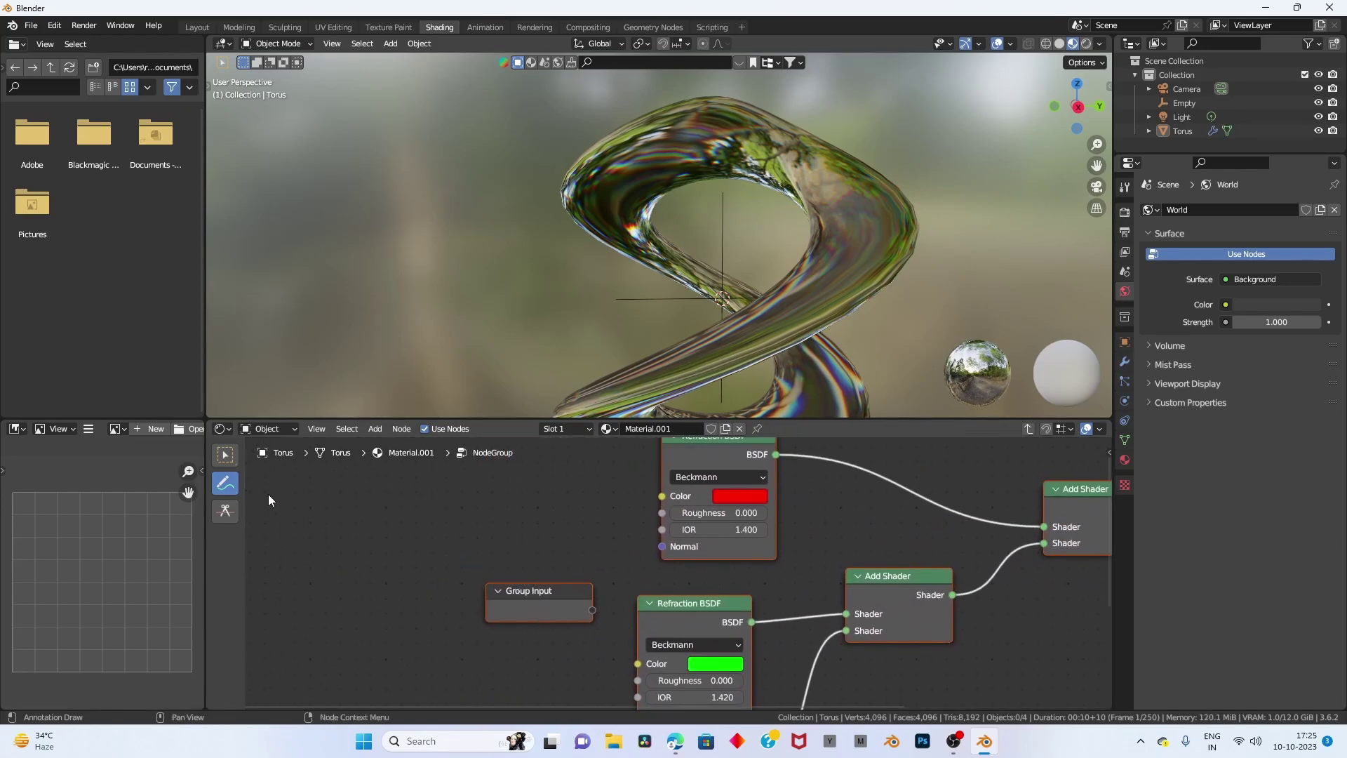
pyautogui.click(224, 454)
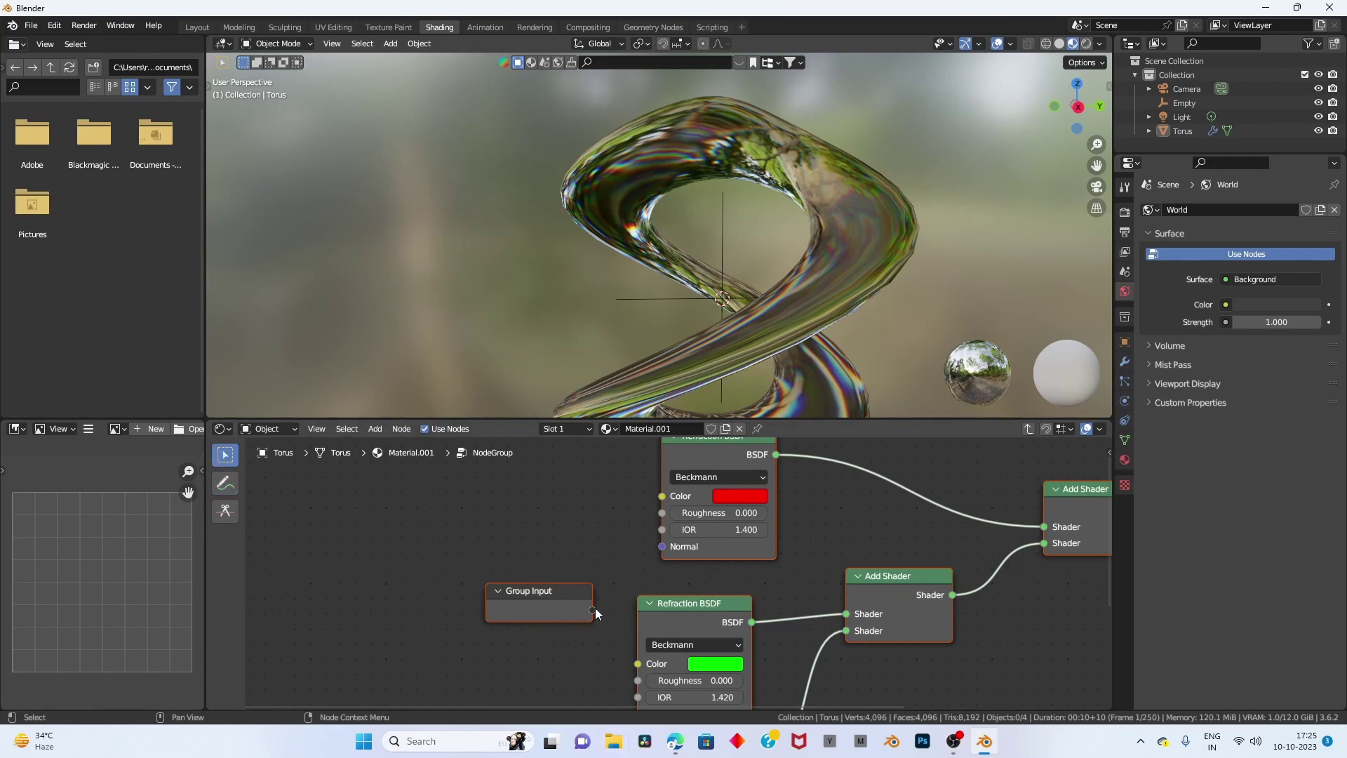
# Link a group Roughness input to the red, green and blue refraction Roughness sockets.
pyautogui.moveTo(593, 609); pyautogui.dragTo(663, 513)
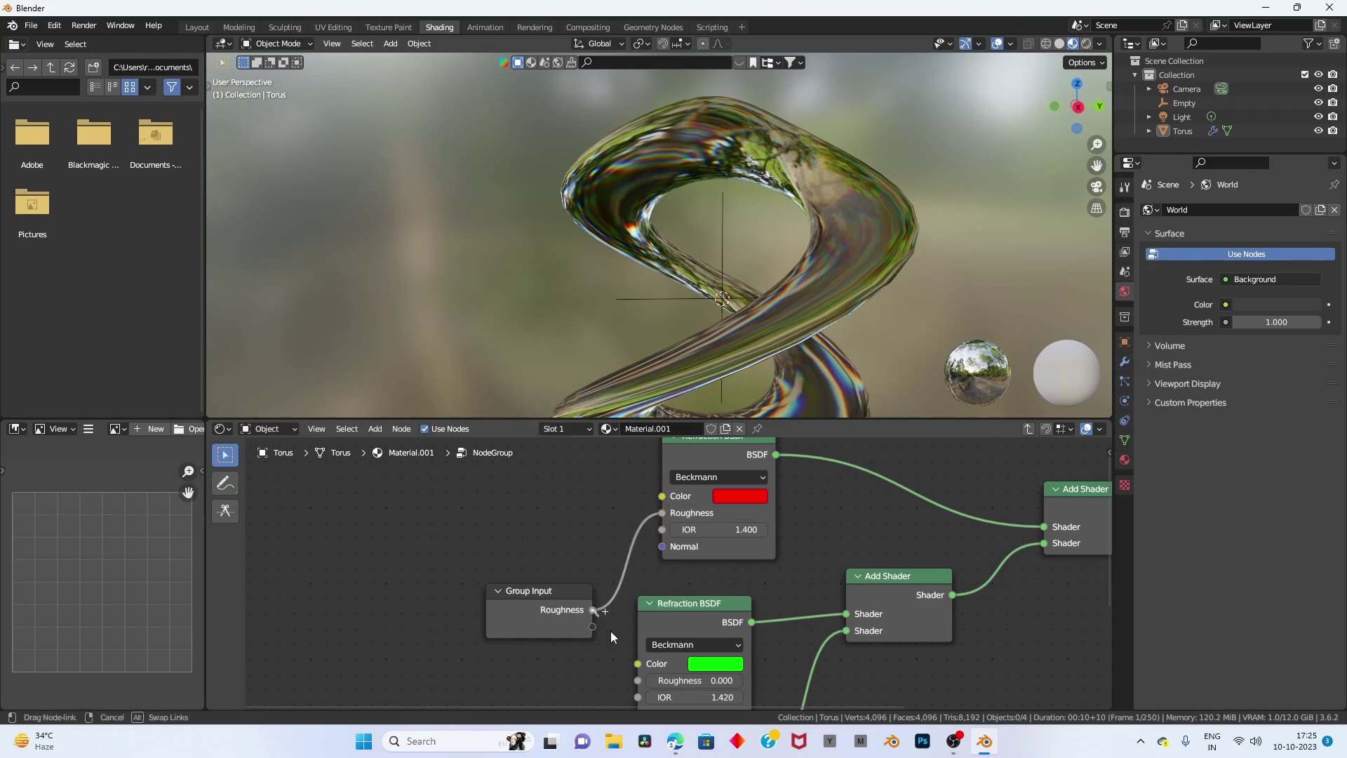
pyautogui.moveTo(594, 609); pyautogui.dragTo(637, 680)
pyautogui.scroll(-1, 604, 648)
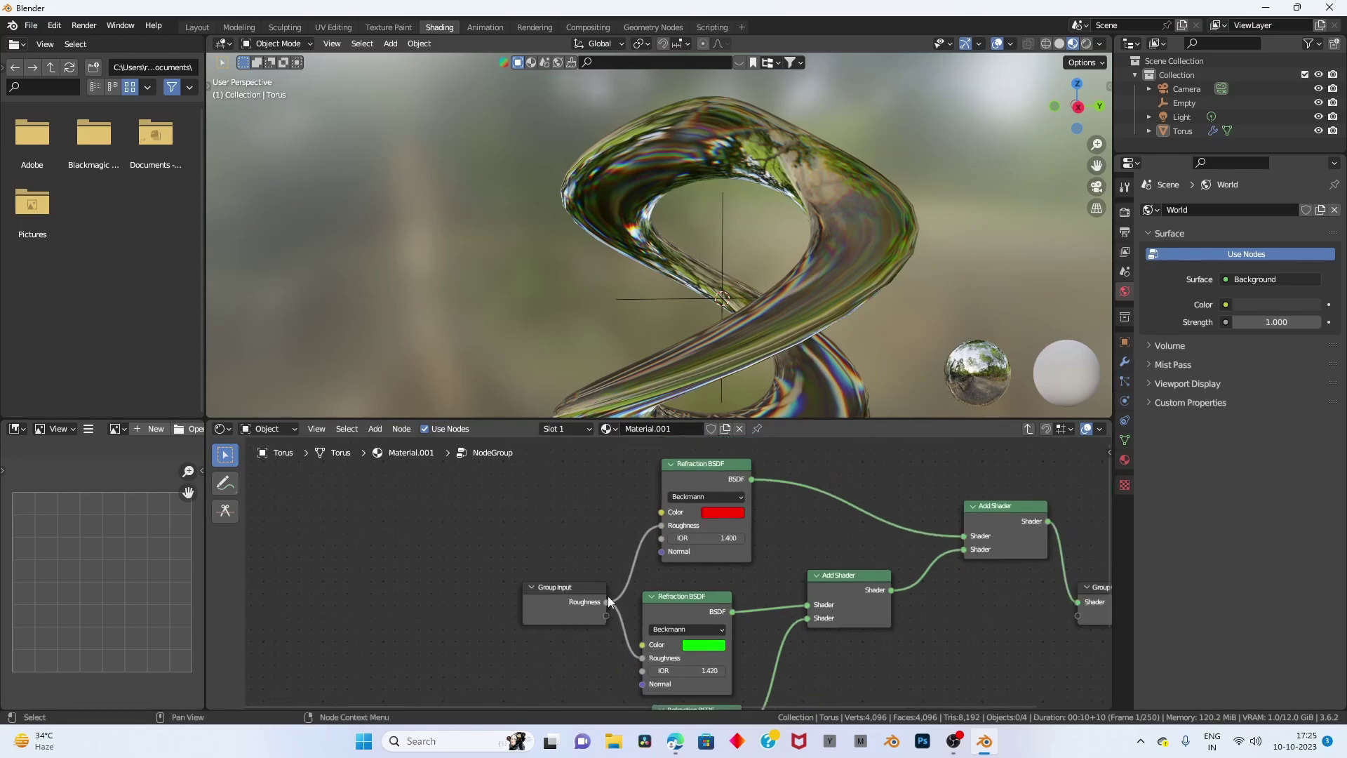
pyautogui.moveTo(596, 609); pyautogui.dragTo(531, 606)
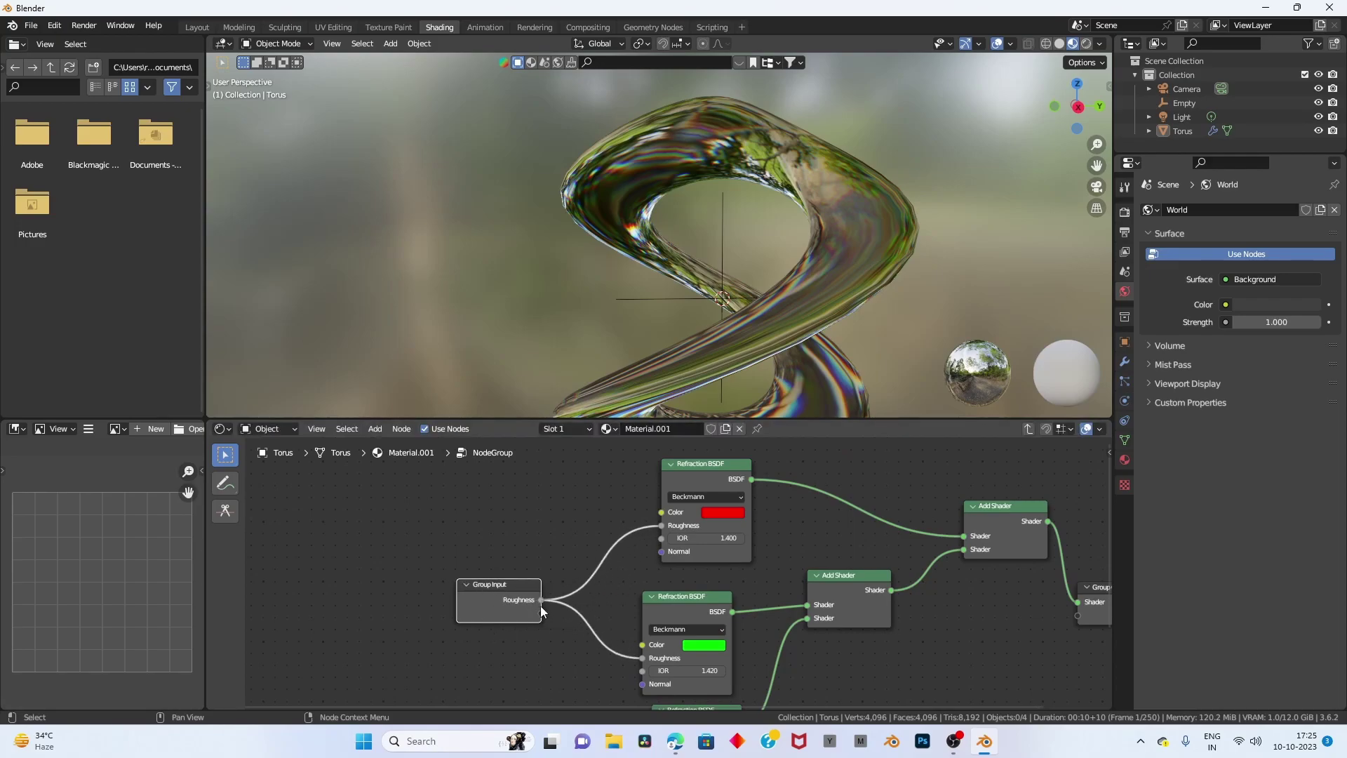
pyautogui.scroll(-2, 664, 555)
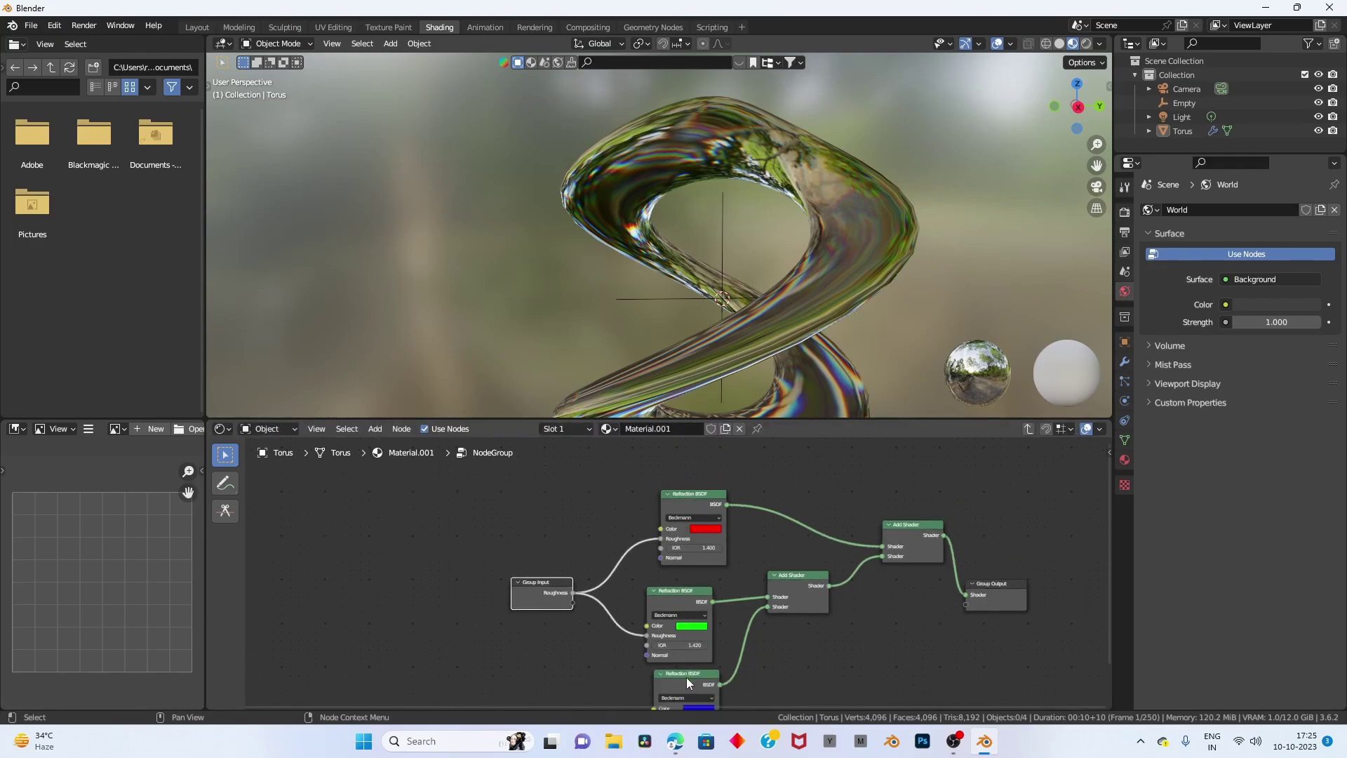
pyautogui.scroll(2, 586, 614)
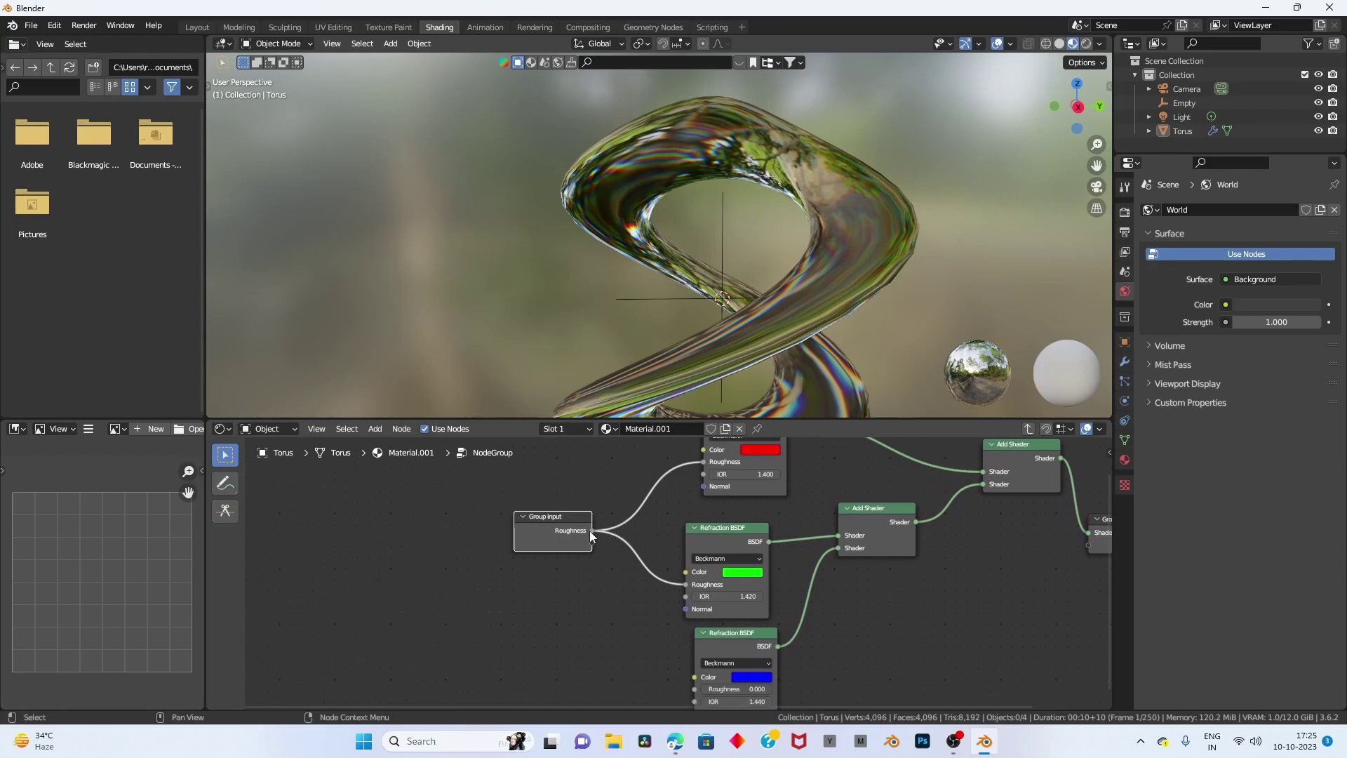
pyautogui.moveTo(591, 531); pyautogui.dragTo(697, 652)
# Link a group Normal input to all three refraction Normal sockets, then exit the group.
pyautogui.scroll(2, 668, 622)
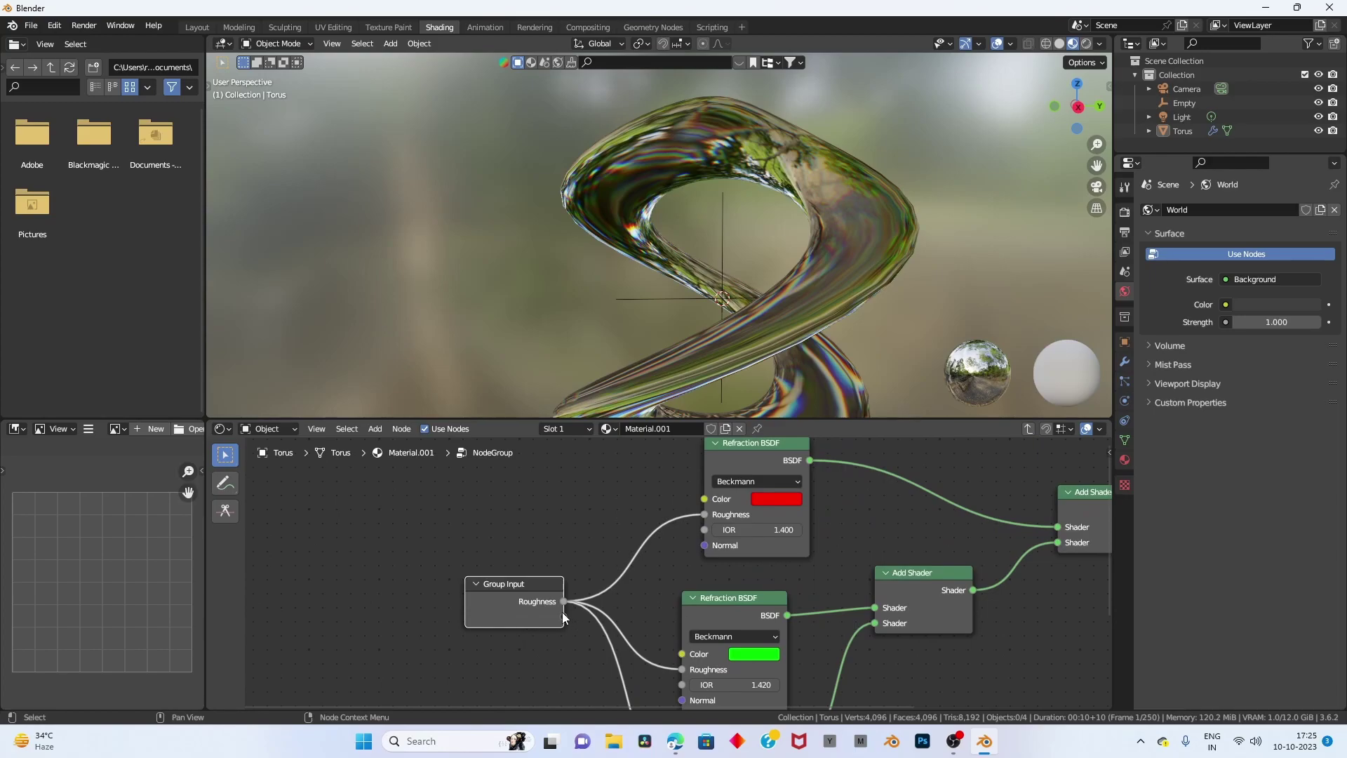
pyautogui.moveTo(563, 616)
pyautogui.mouseDown()
pyautogui.moveTo(696, 566)
pyautogui.moveTo(709, 546)
pyautogui.mouseUp()
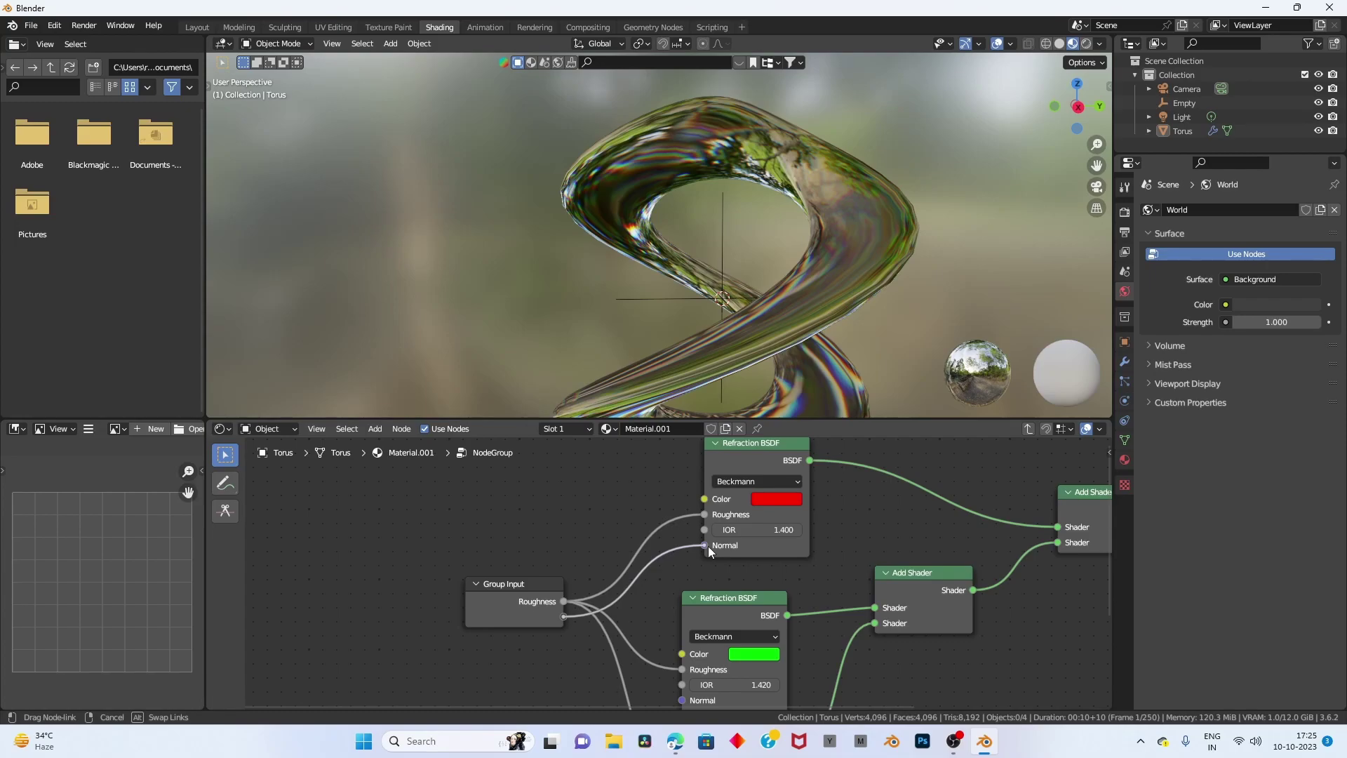
pyautogui.moveTo(708, 545); pyautogui.dragTo(709, 546)
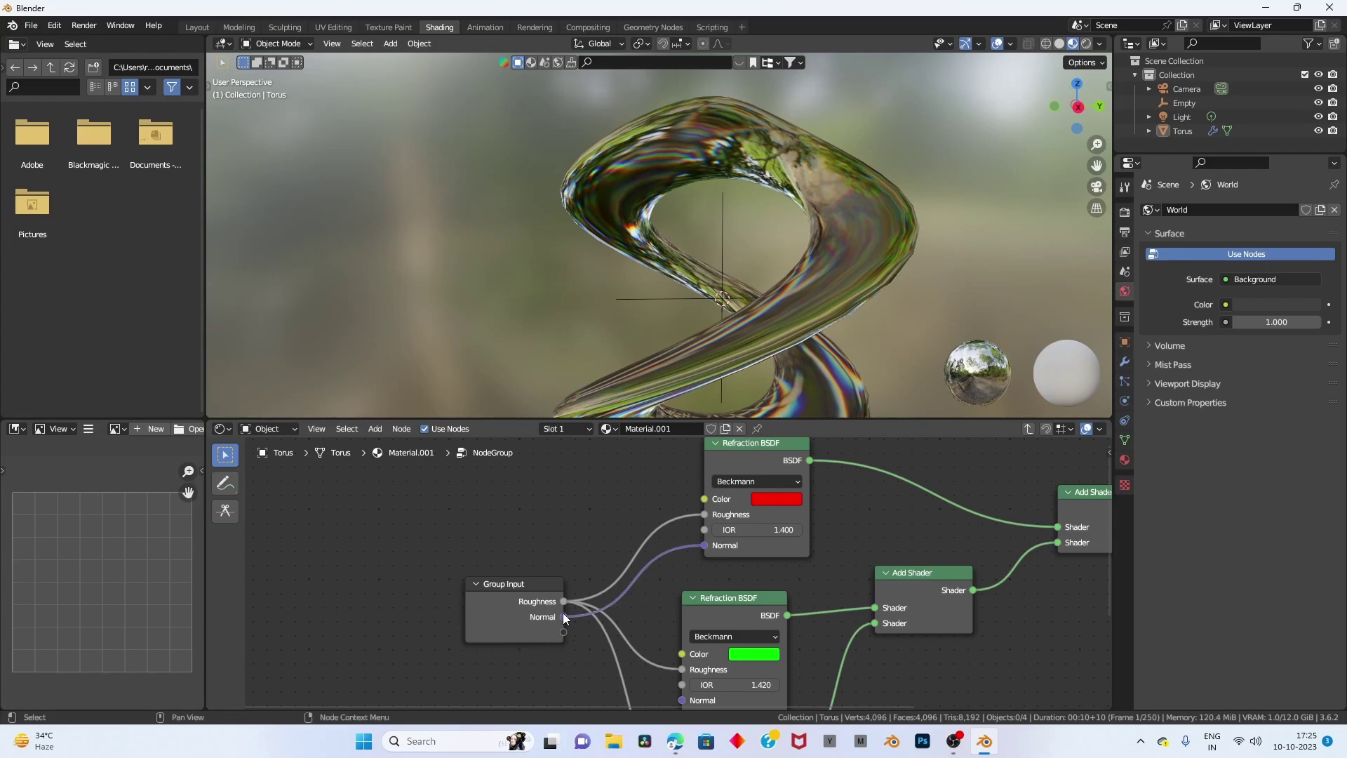
pyautogui.moveTo(563, 616); pyautogui.dragTo(676, 630)
pyautogui.moveTo(565, 549); pyautogui.dragTo(688, 595)
pyautogui.press('Home')
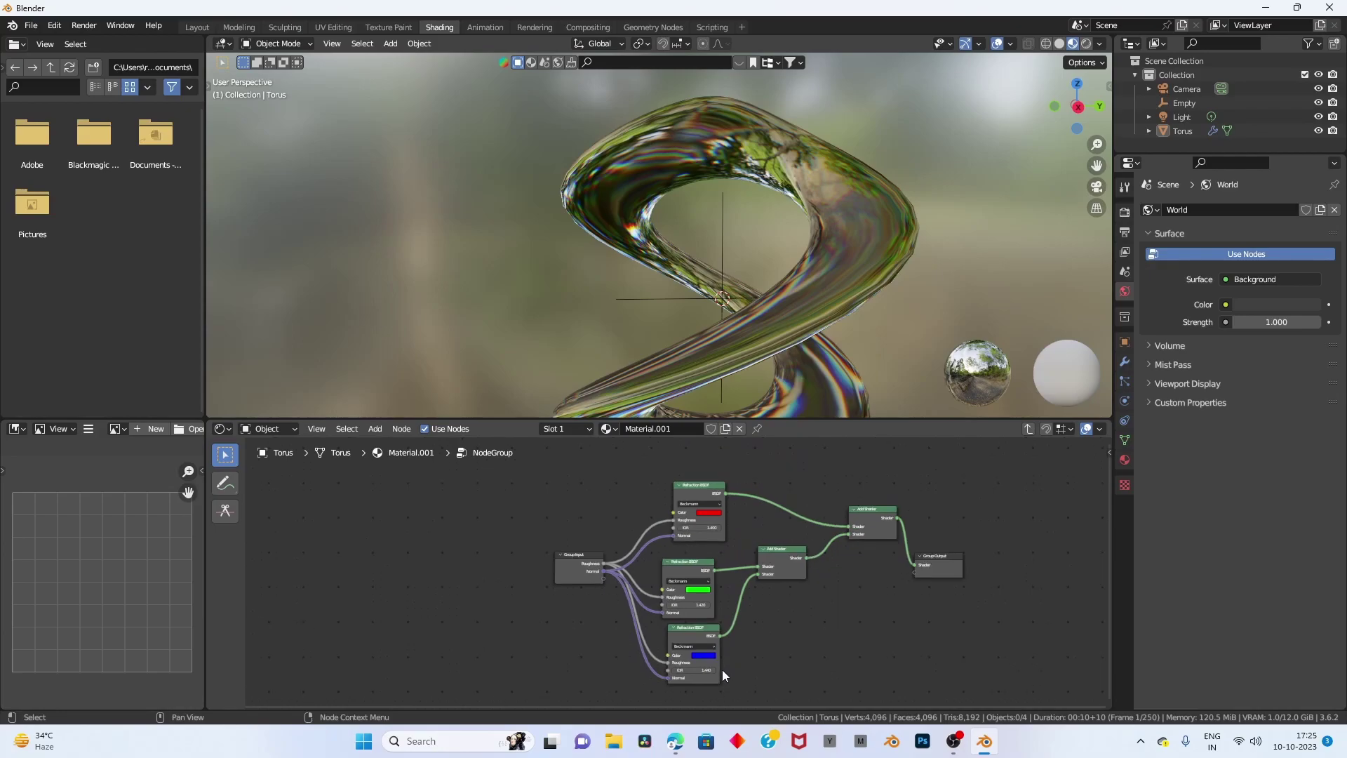
pyautogui.press('Tab')
# Step in and out of the node group and orbit the view around the torus.
pyautogui.scroll(4, 679, 623)
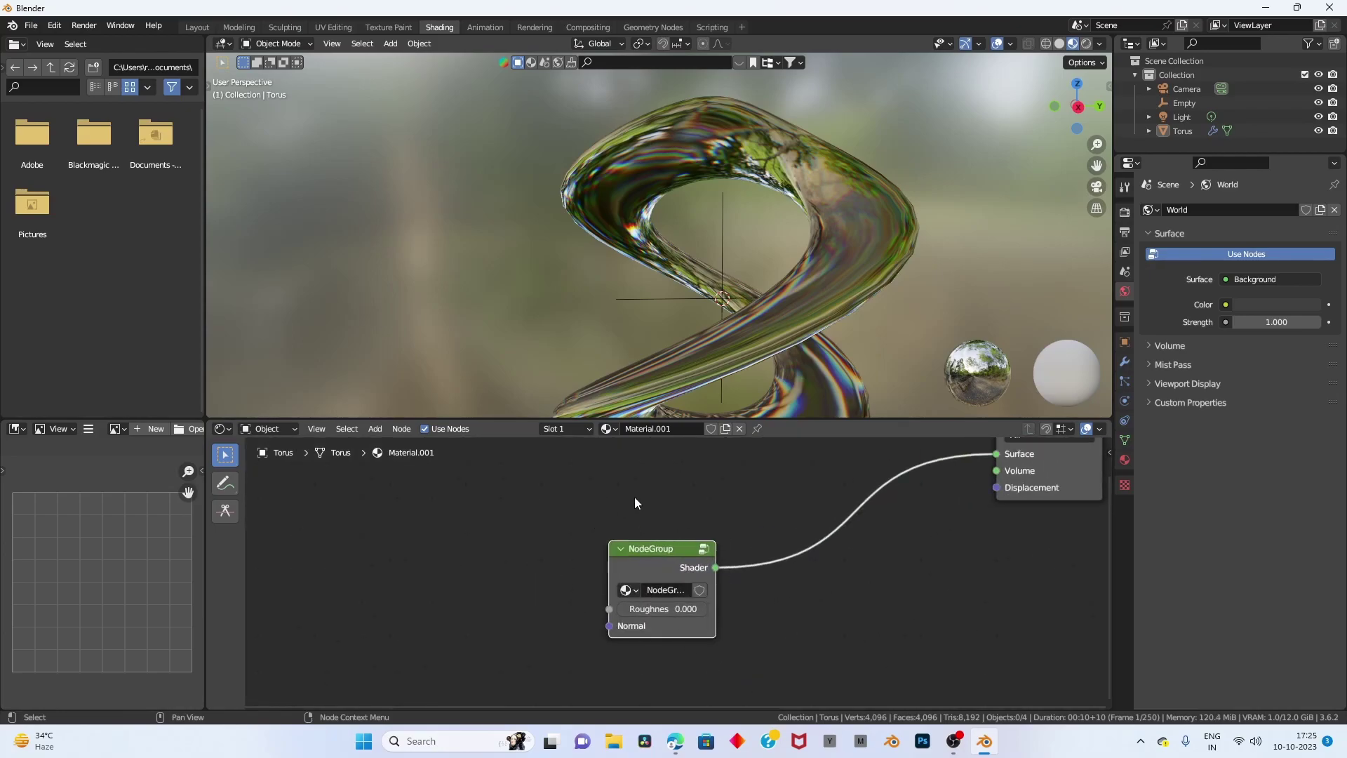
pyautogui.press('Tab')
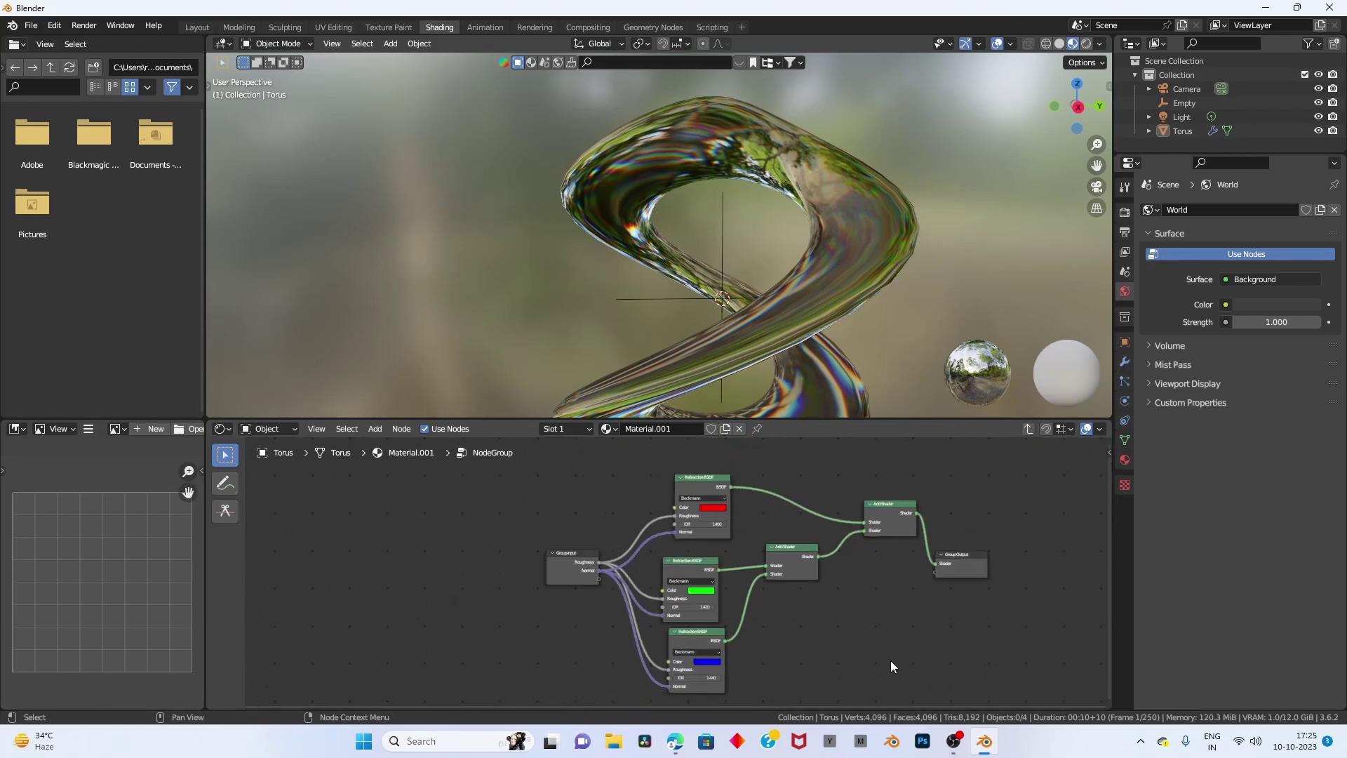
pyautogui.press('Tab')
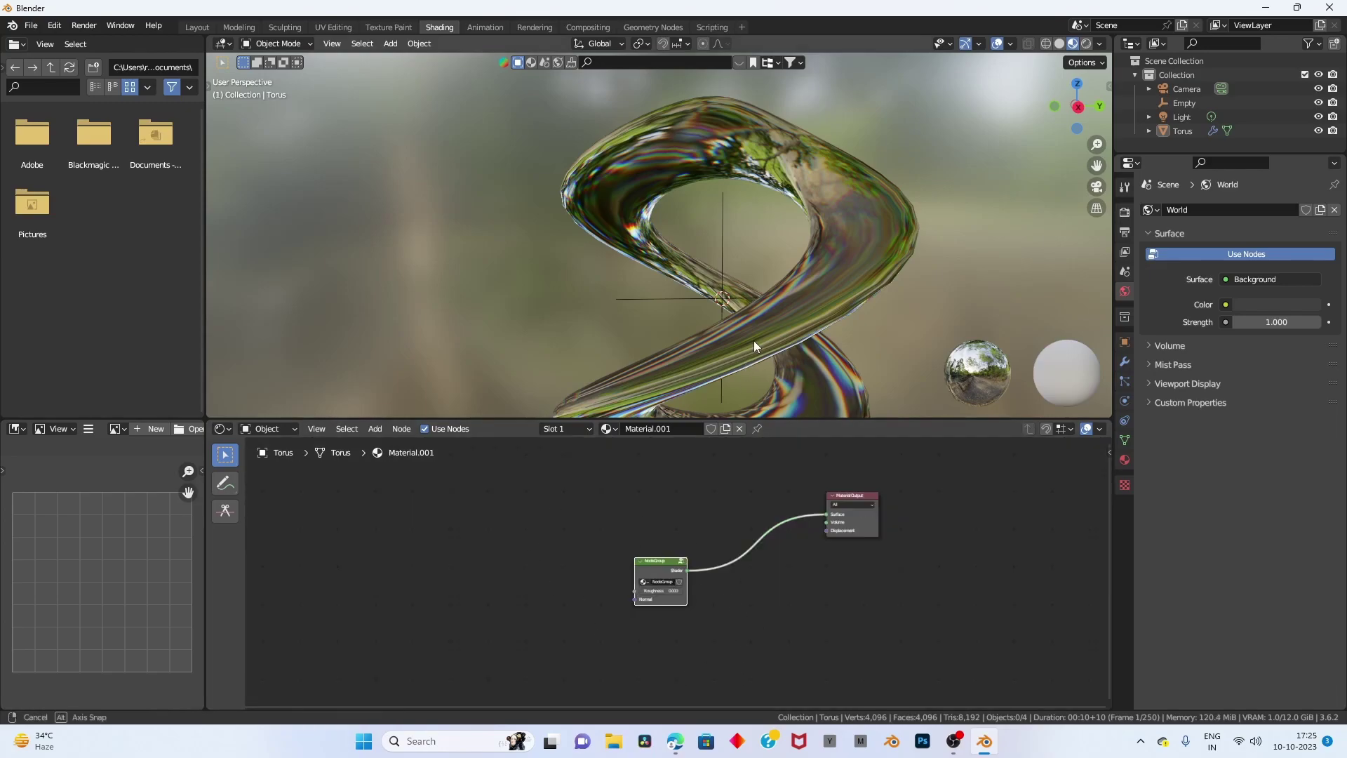
pyautogui.moveTo(754, 339); pyautogui.dragTo(701, 336, button='middle')
pyautogui.scroll(2, 661, 584)
pyautogui.scroll(1, 631, 579)
pyautogui.scroll(1, 621, 576)
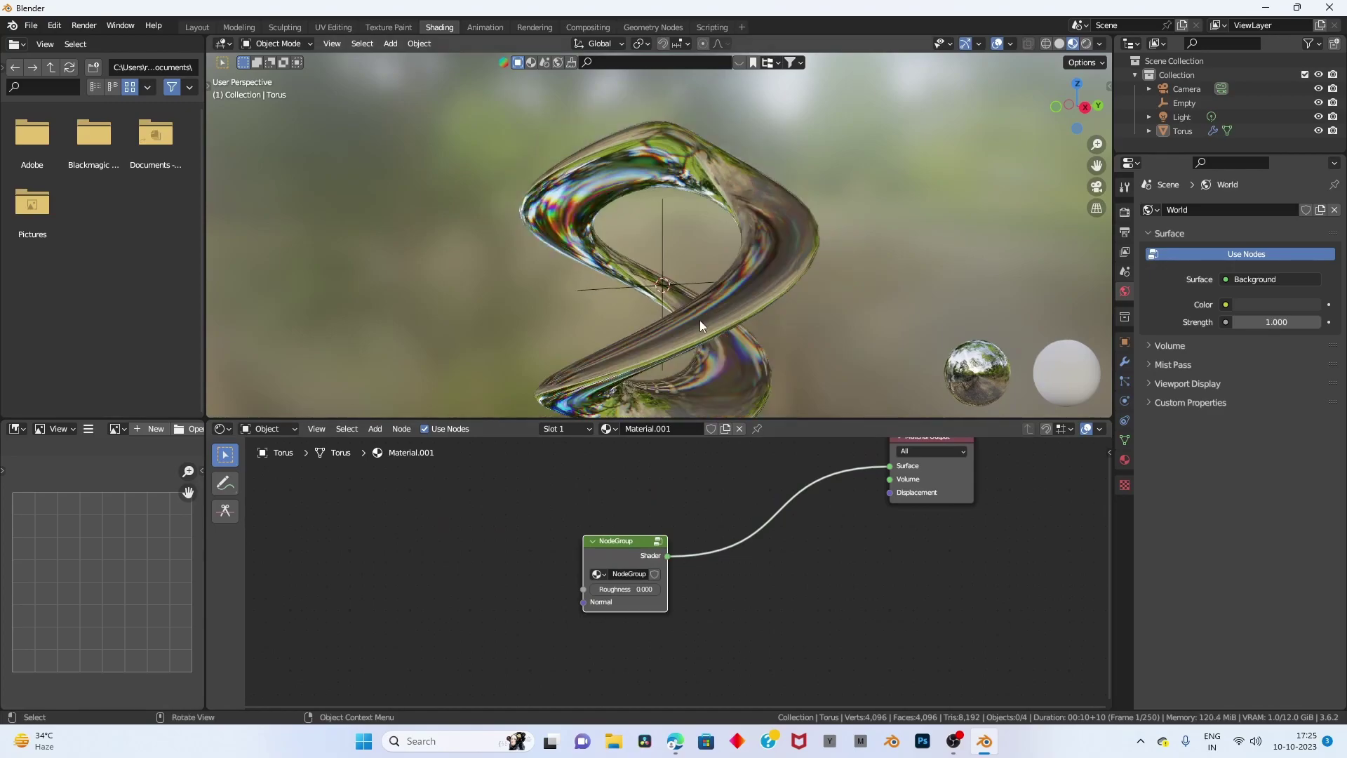
pyautogui.scroll(-4, 700, 320)
# Add a Color Ramp node left of the NodeGroup to drive its Roughness.
pyautogui.hotkey('shift', 'a')
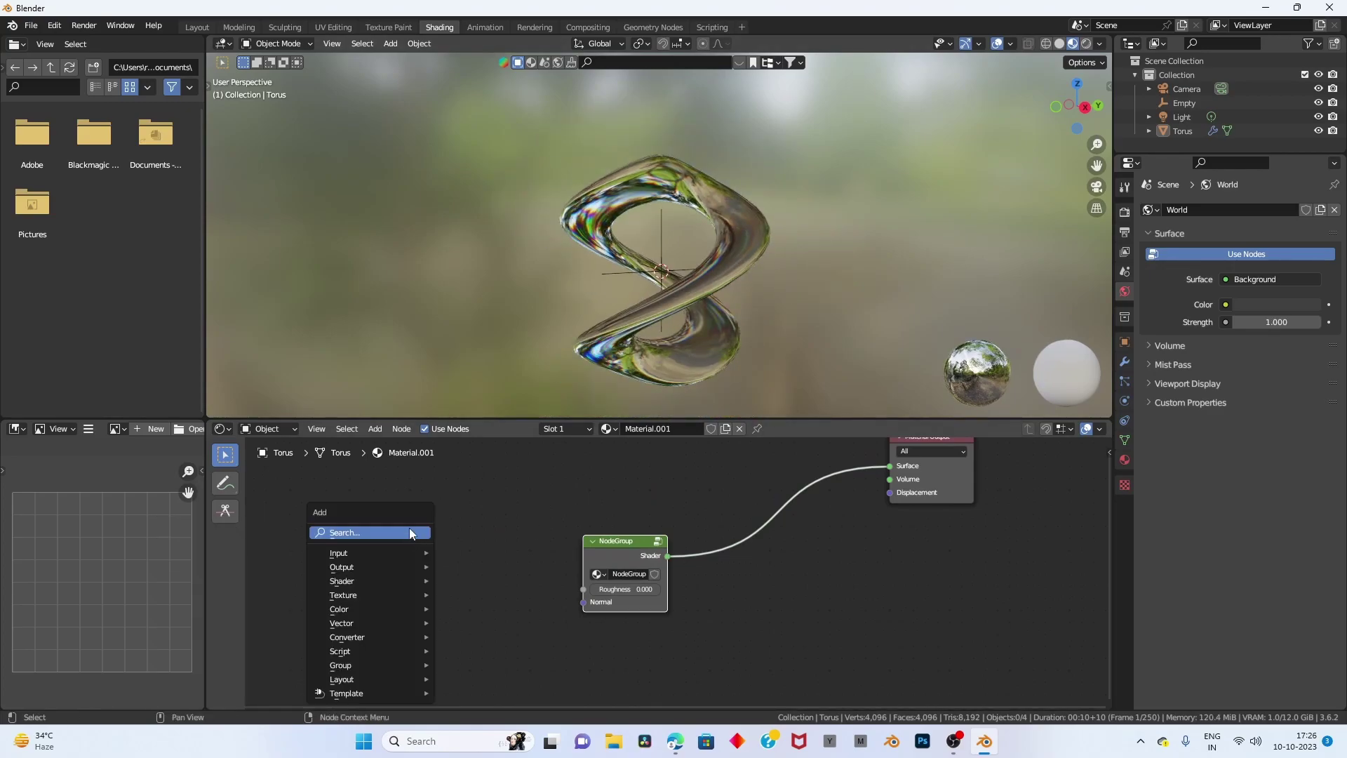
pyautogui.write('co')
pyautogui.click(440, 568)
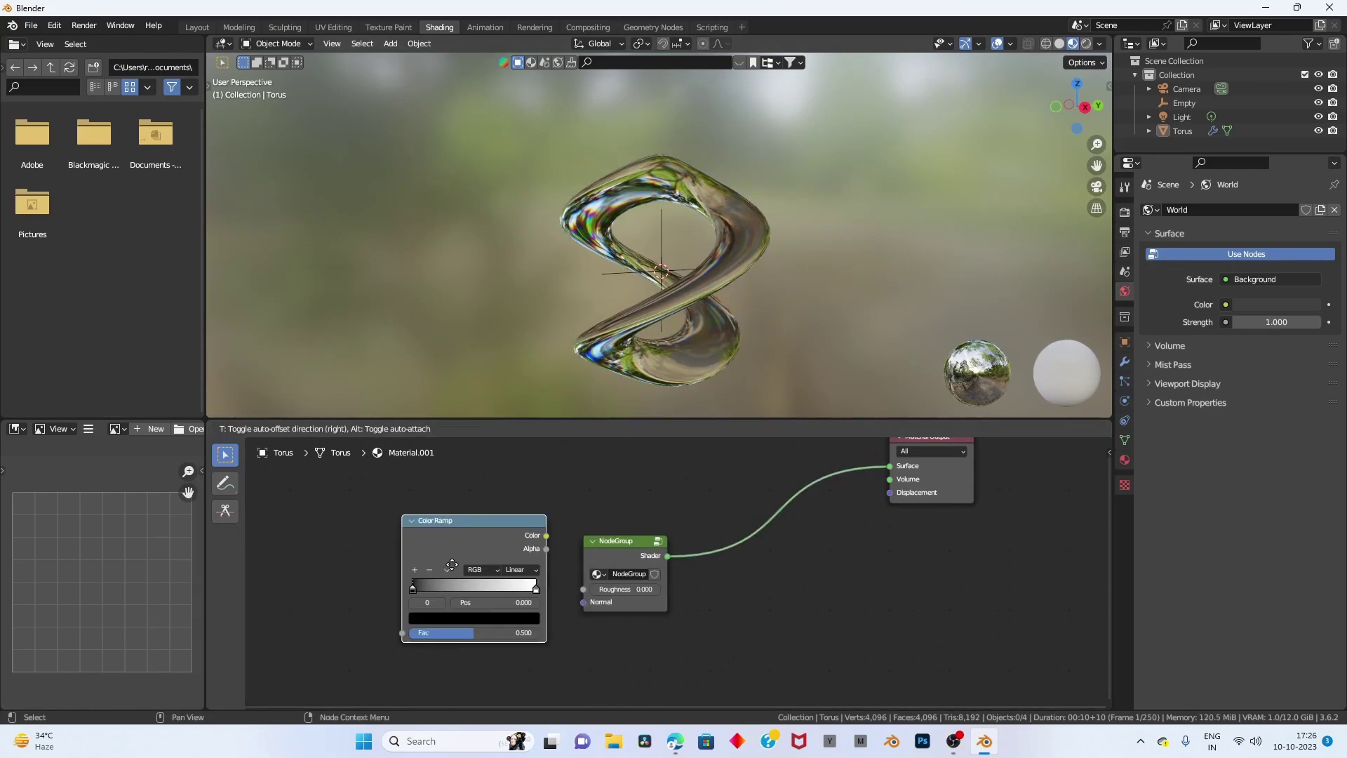
pyautogui.click(514, 540)
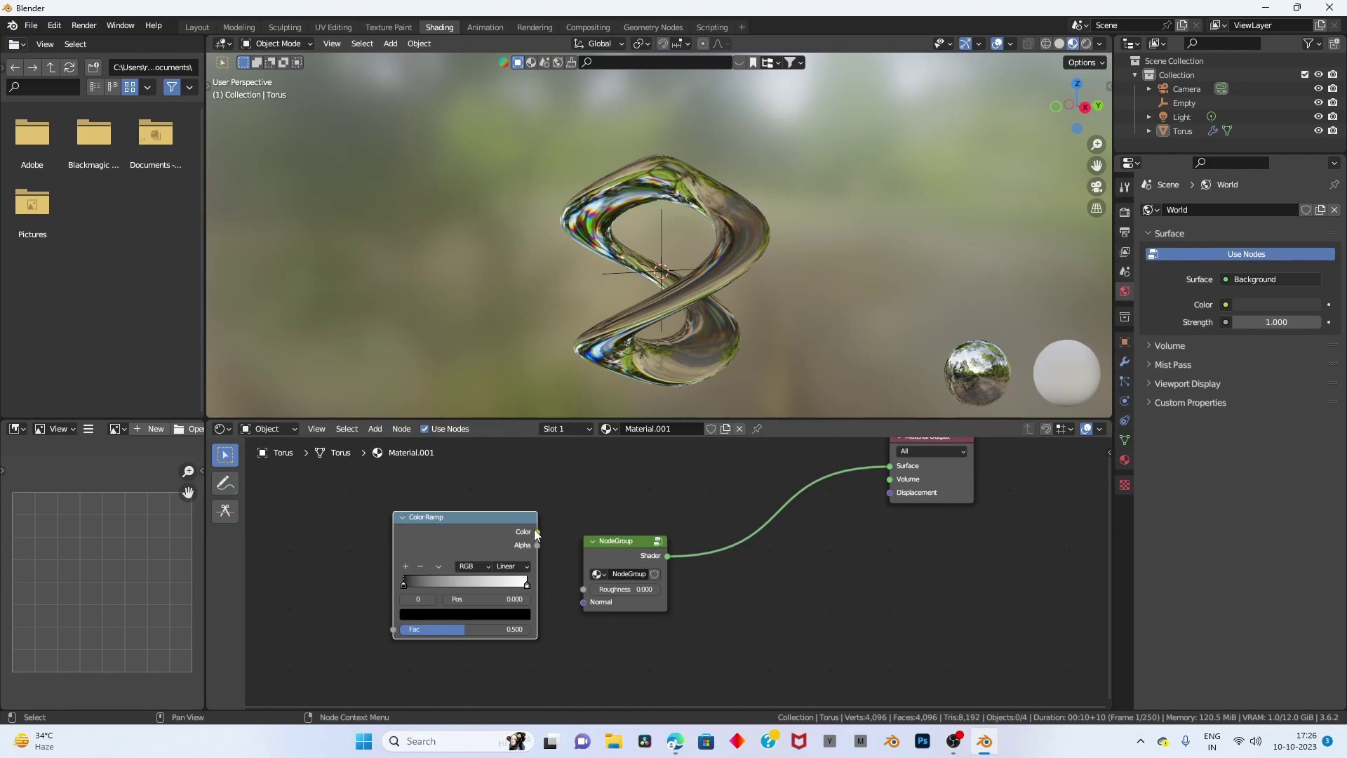
pyautogui.moveTo(531, 526)
pyautogui.mouseDown()
pyautogui.moveTo(536, 557)
pyautogui.moveTo(583, 589)
pyautogui.mouseUp()
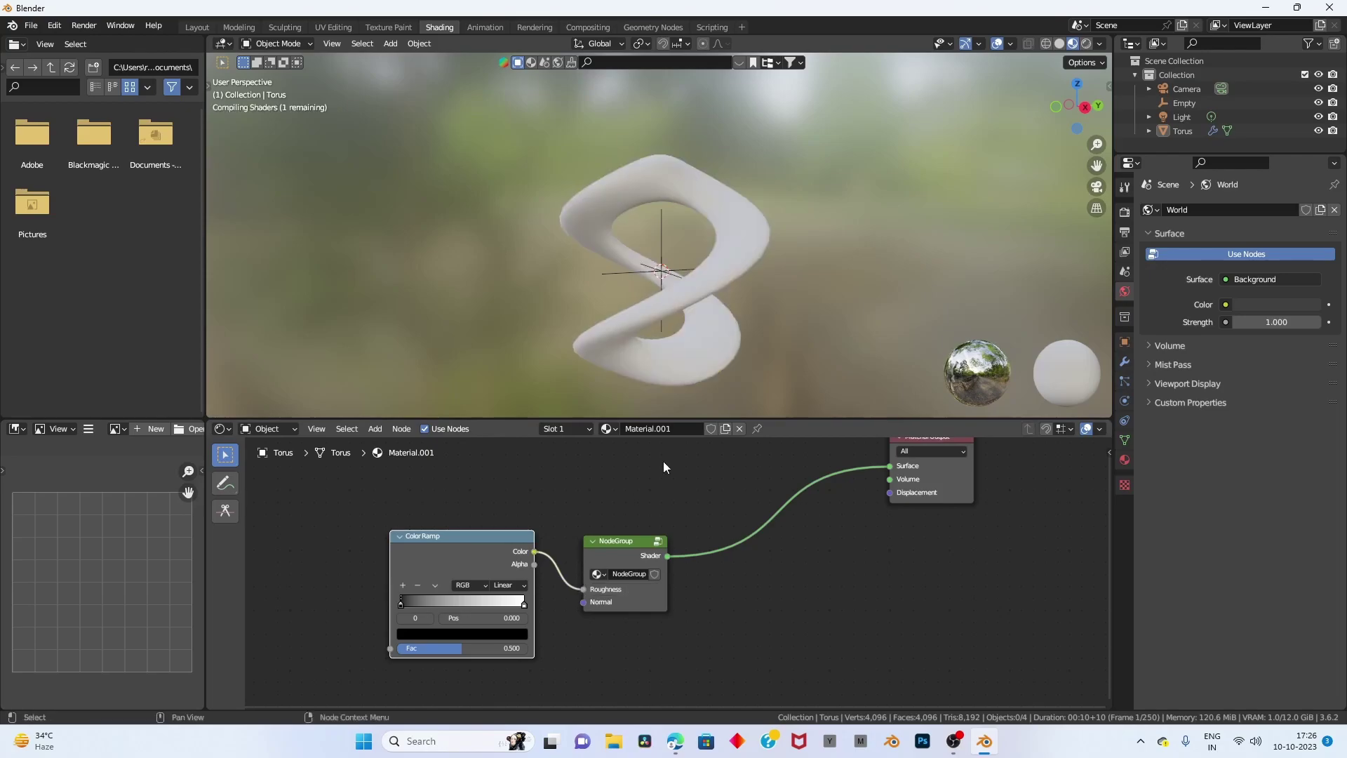
pyautogui.scroll(5, 666, 326)
pyautogui.scroll(-2, 540, 547)
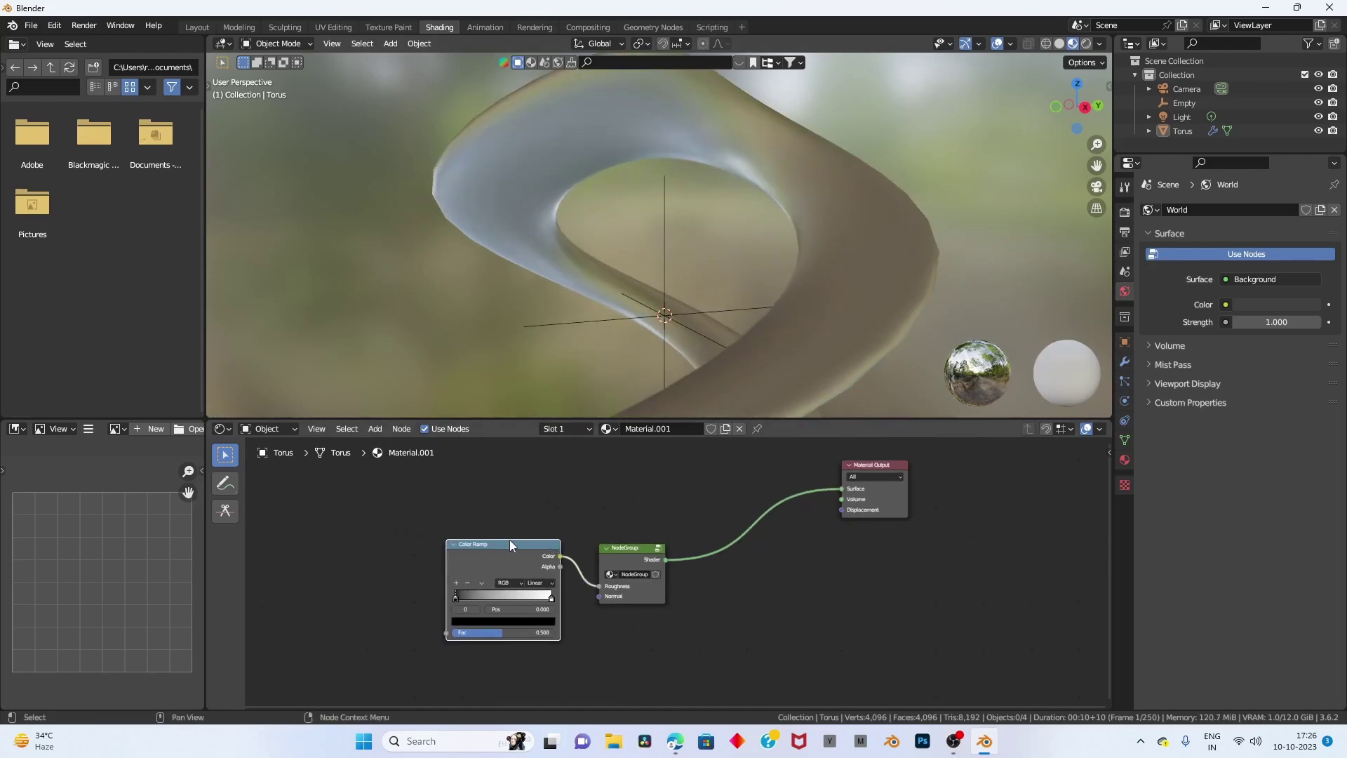
pyautogui.moveTo(510, 541); pyautogui.dragTo(568, 545, button='middle')
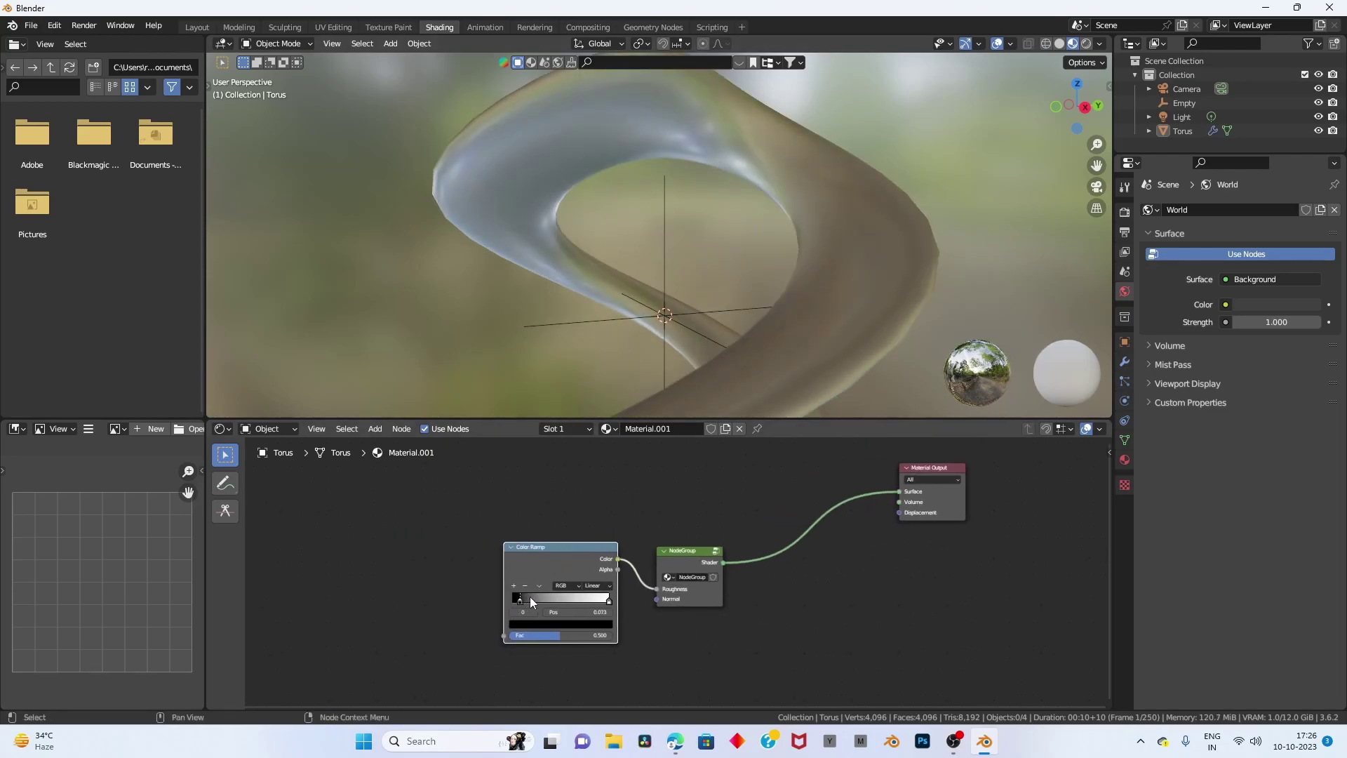
# Try moving the Color Ramp stops, cancel, and orbit to inspect the frosted torus.
pyautogui.moveTo(512, 601); pyautogui.dragTo(552, 596)
pyautogui.rightClick(568, 597)
pyautogui.click(609, 600)
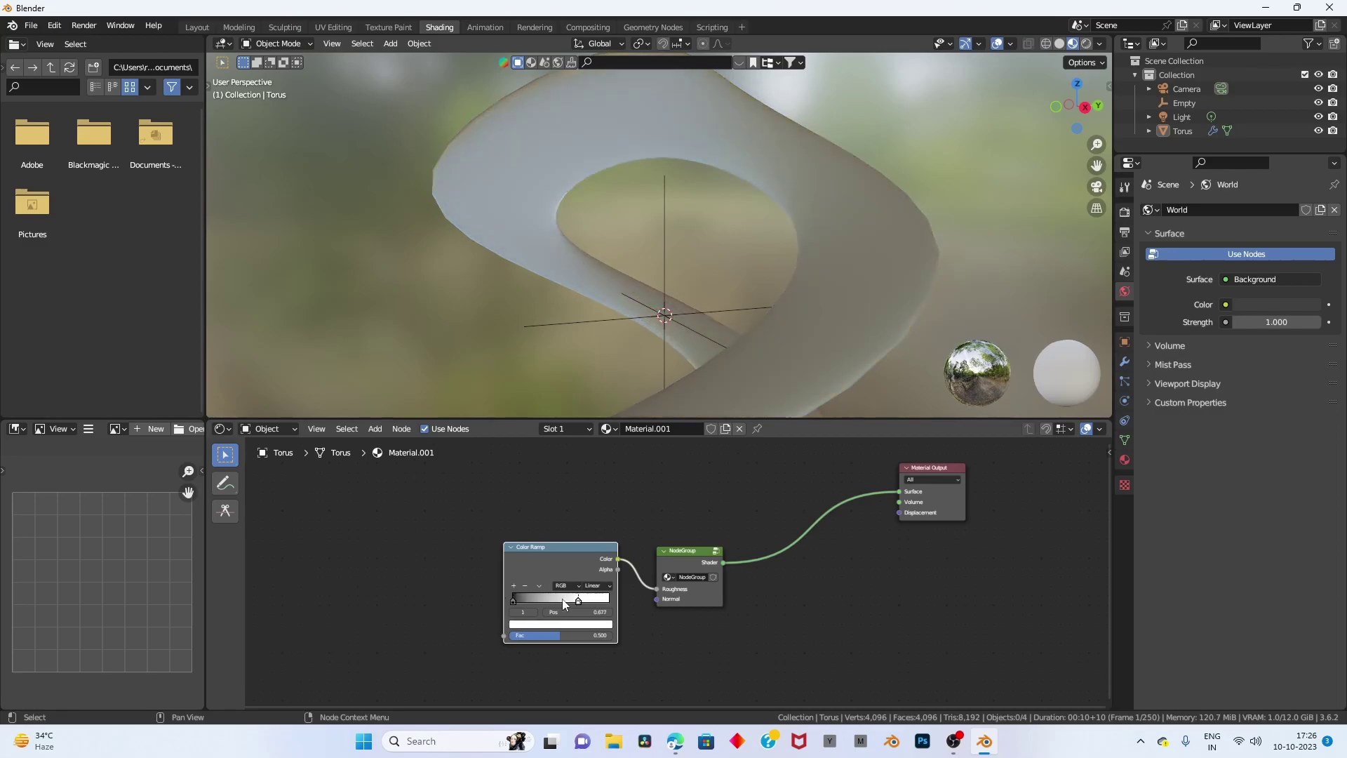
pyautogui.moveTo(512, 600); pyautogui.dragTo(551, 602)
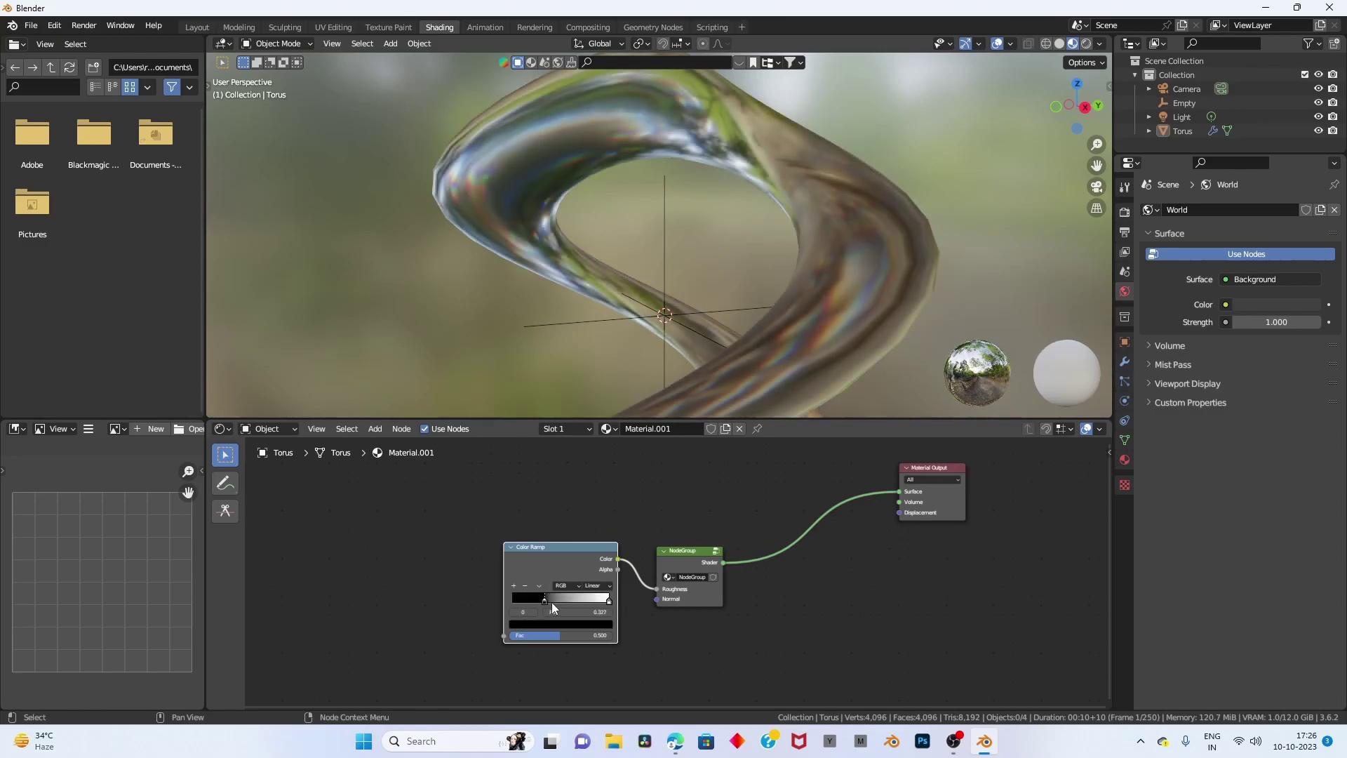
pyautogui.rightClick(552, 602)
pyautogui.moveTo(677, 396)
pyautogui.mouseDown(button='middle')
pyautogui.moveTo(656, 329)
pyautogui.moveTo(703, 314)
pyautogui.moveTo(684, 486)
pyautogui.mouseUp(button='middle')
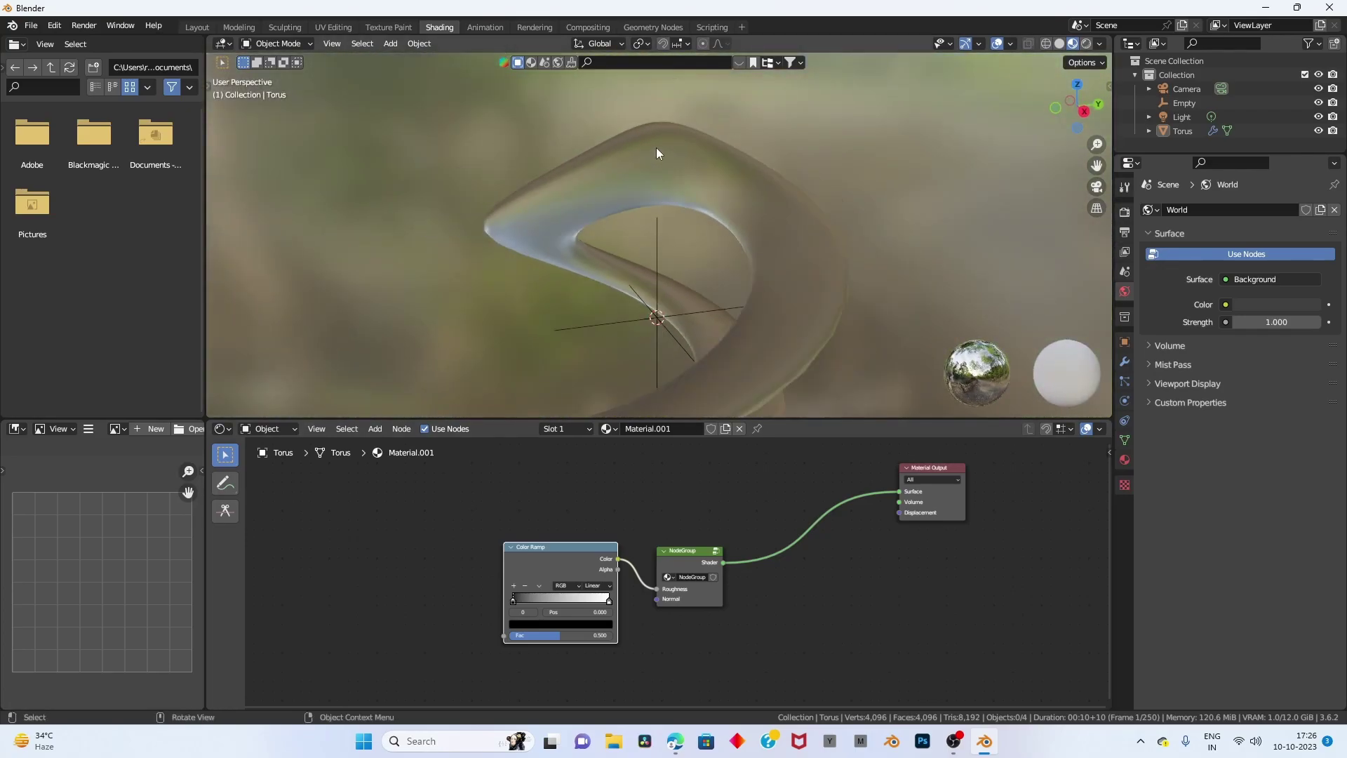
pyautogui.moveTo(655, 150)
pyautogui.mouseDown(button='middle')
pyautogui.moveTo(745, 300)
pyautogui.moveTo(695, 409)
pyautogui.mouseUp(button='middle')
pyautogui.scroll(2, 436, 575)
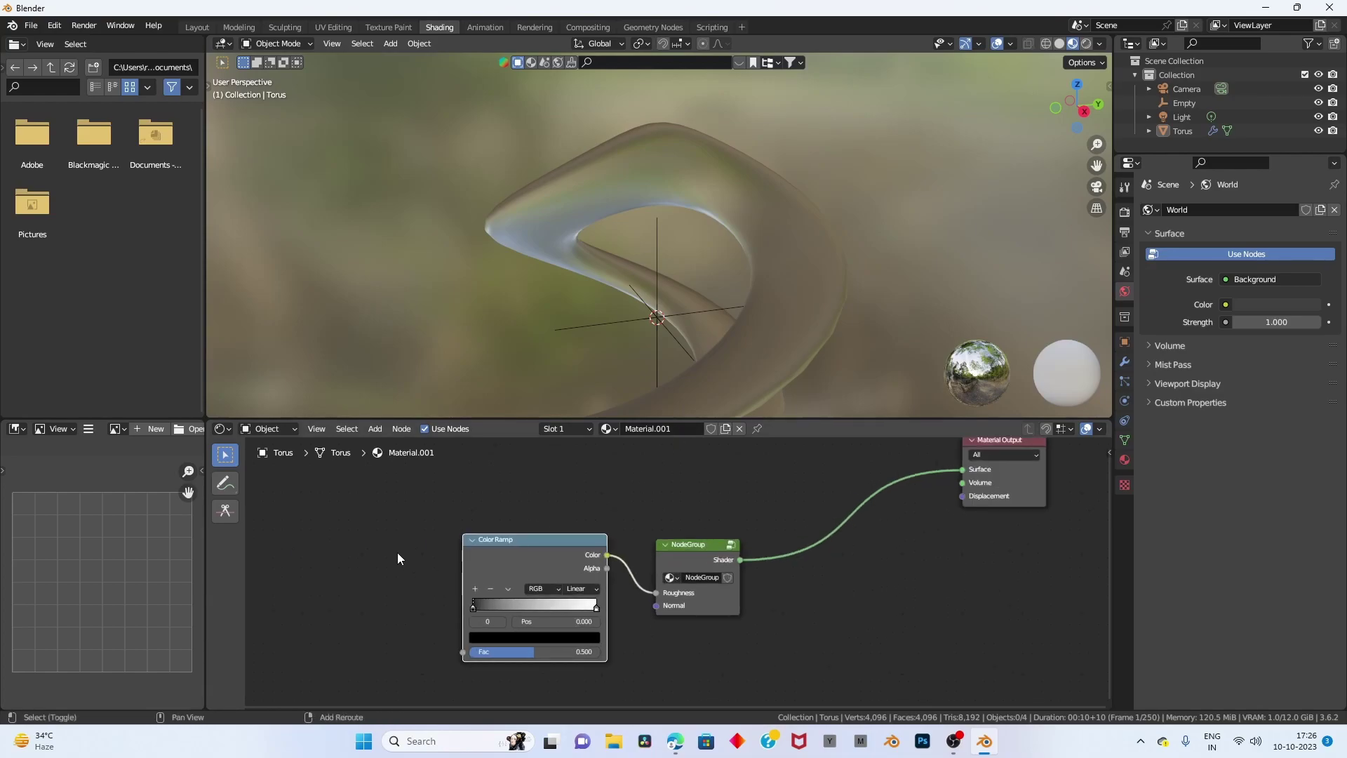
# Add a Voronoi Texture node and feed its Distance into the Color Ramp Fac.
pyautogui.hotkey('shift', 'a')
pyautogui.press('Escape')
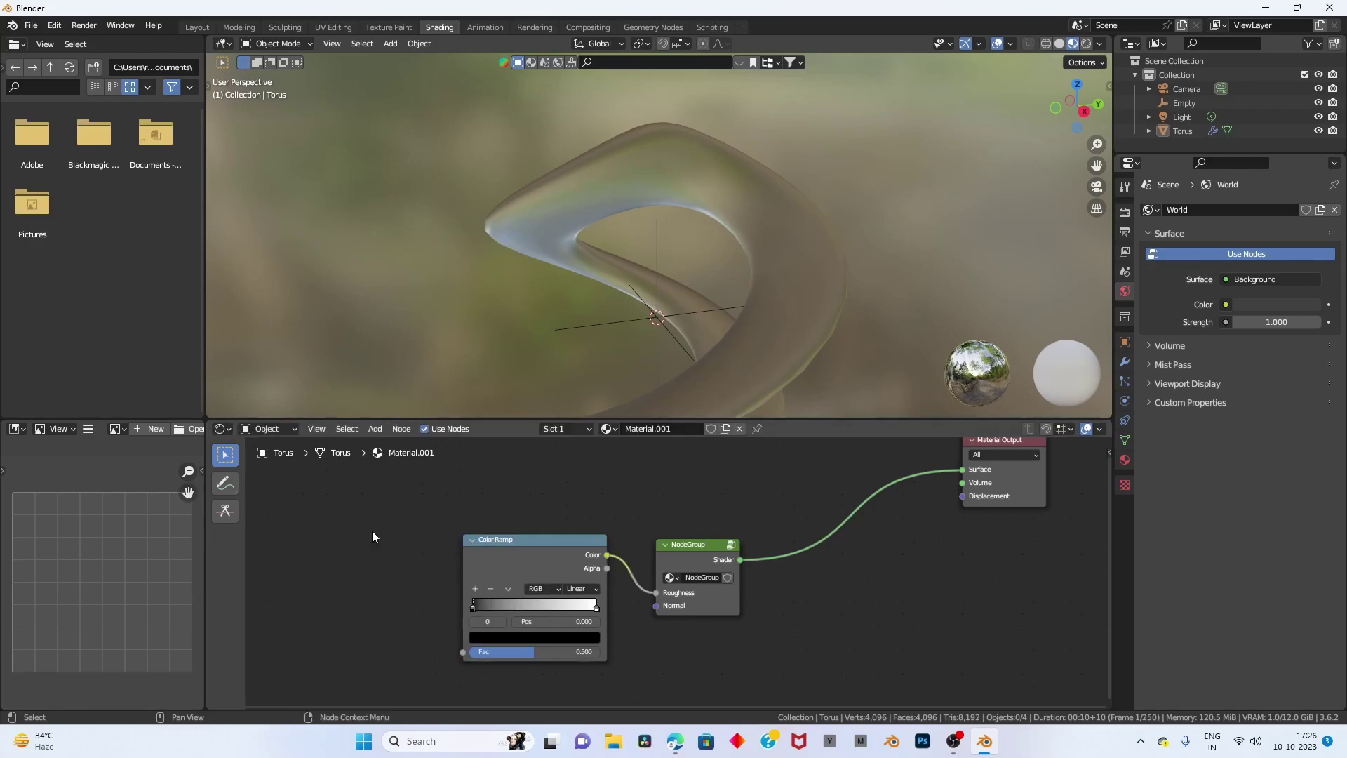
pyautogui.hotkey('shift', 's')
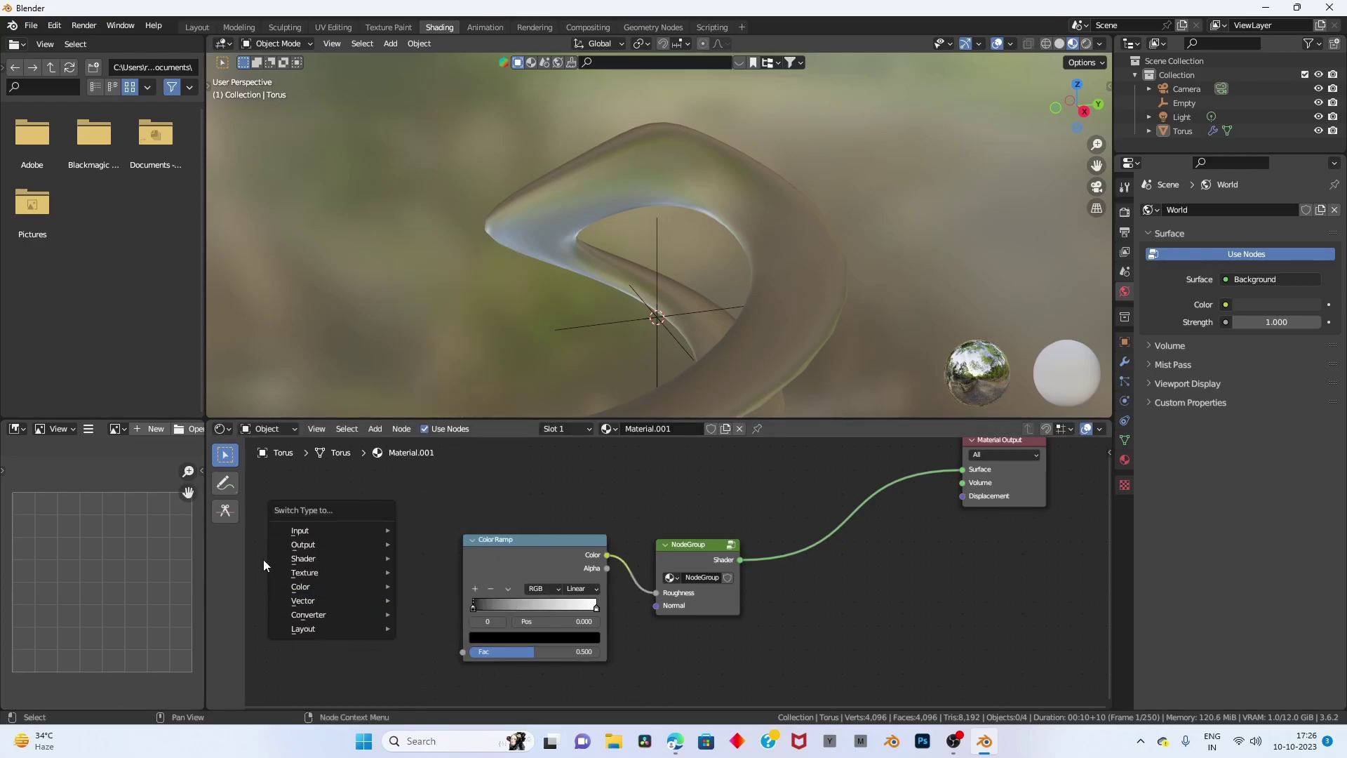
pyautogui.press('Escape')
pyautogui.hotkey('shift', 'a')
pyautogui.click(255, 440)
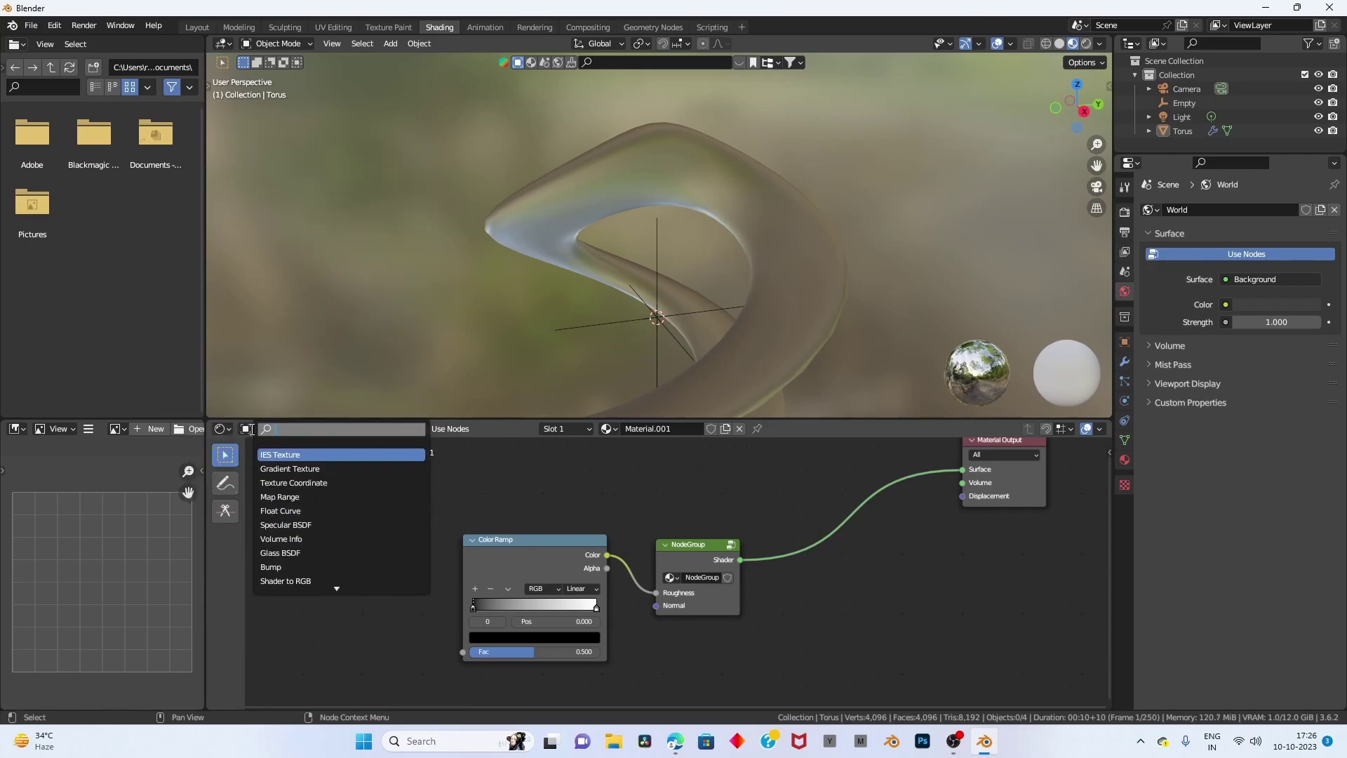
pyautogui.write('c')
pyautogui.press('BackSpace')
pyautogui.write('vo')
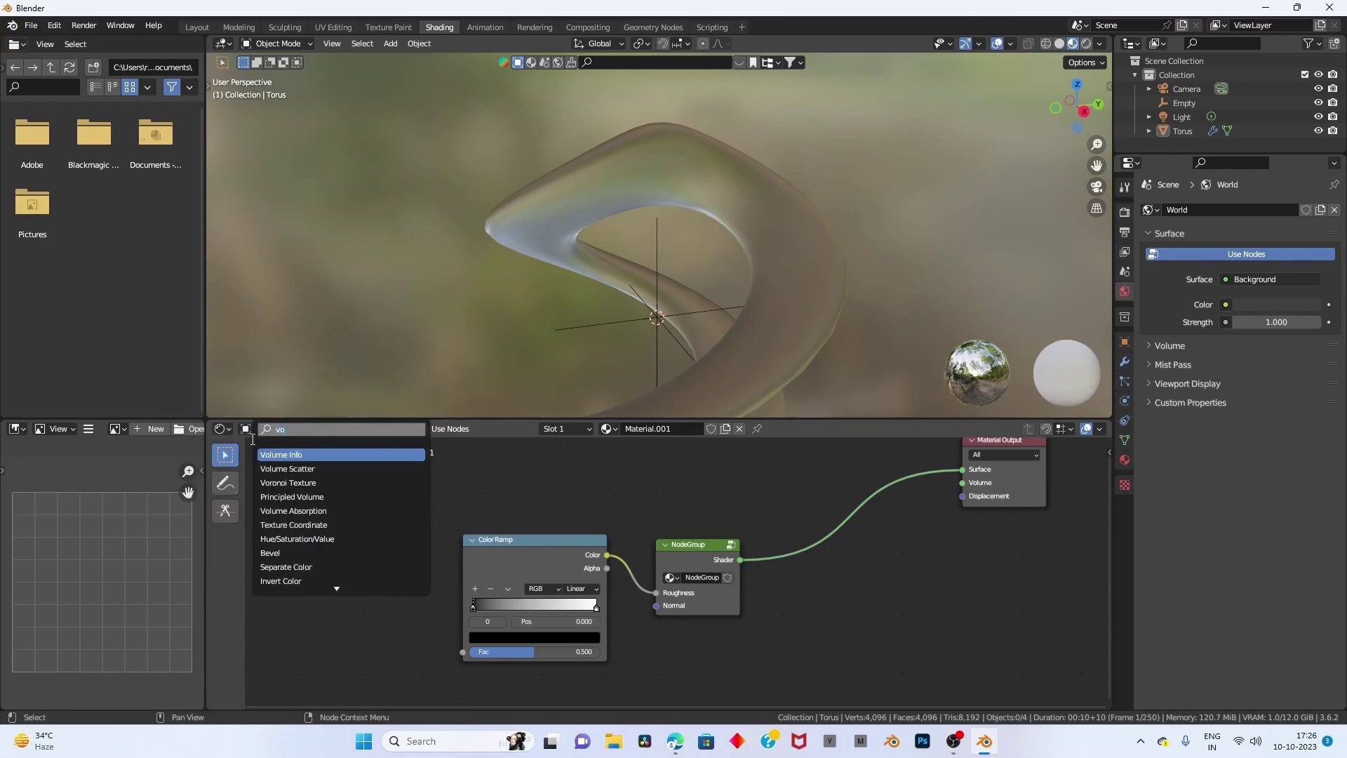
pyautogui.click(306, 485)
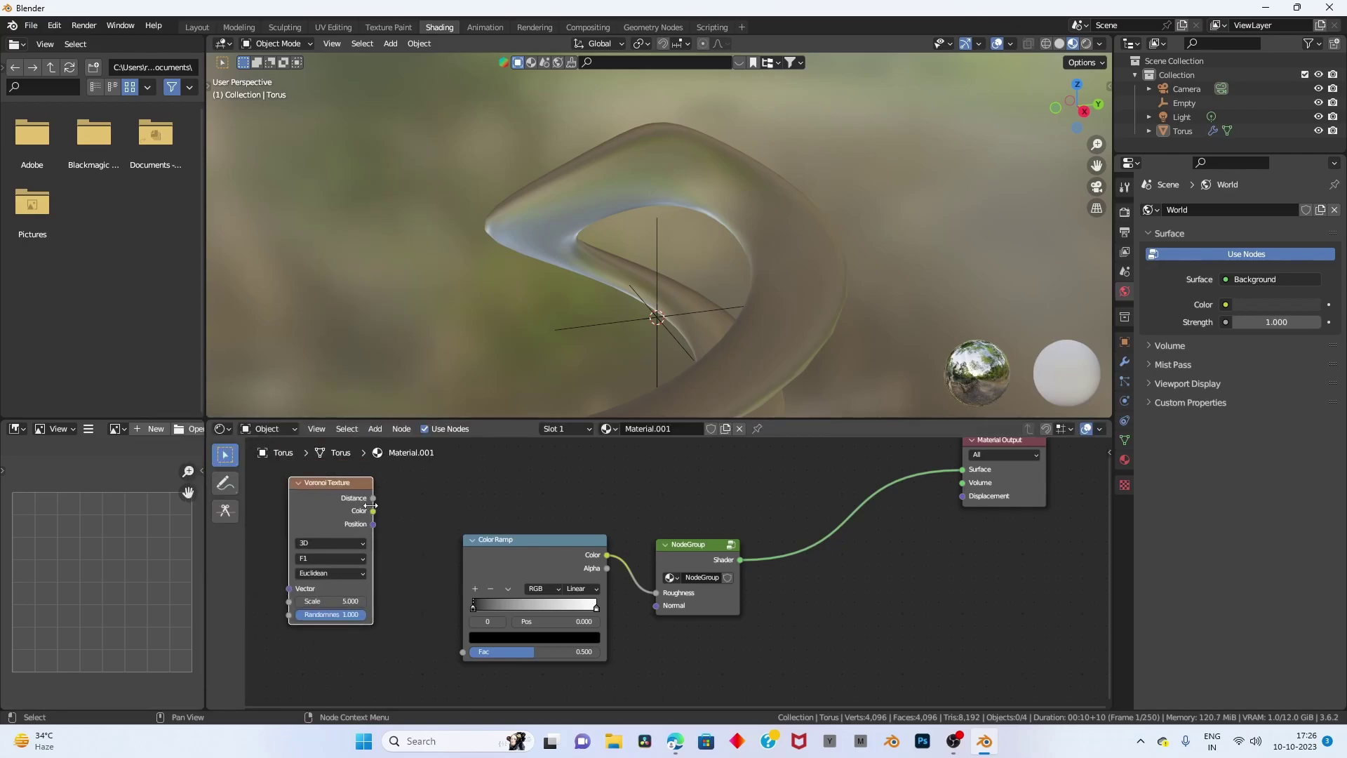
pyautogui.moveTo(373, 498); pyautogui.dragTo(466, 654)
pyautogui.moveTo(466, 654); pyautogui.dragTo(592, 702, button='middle')
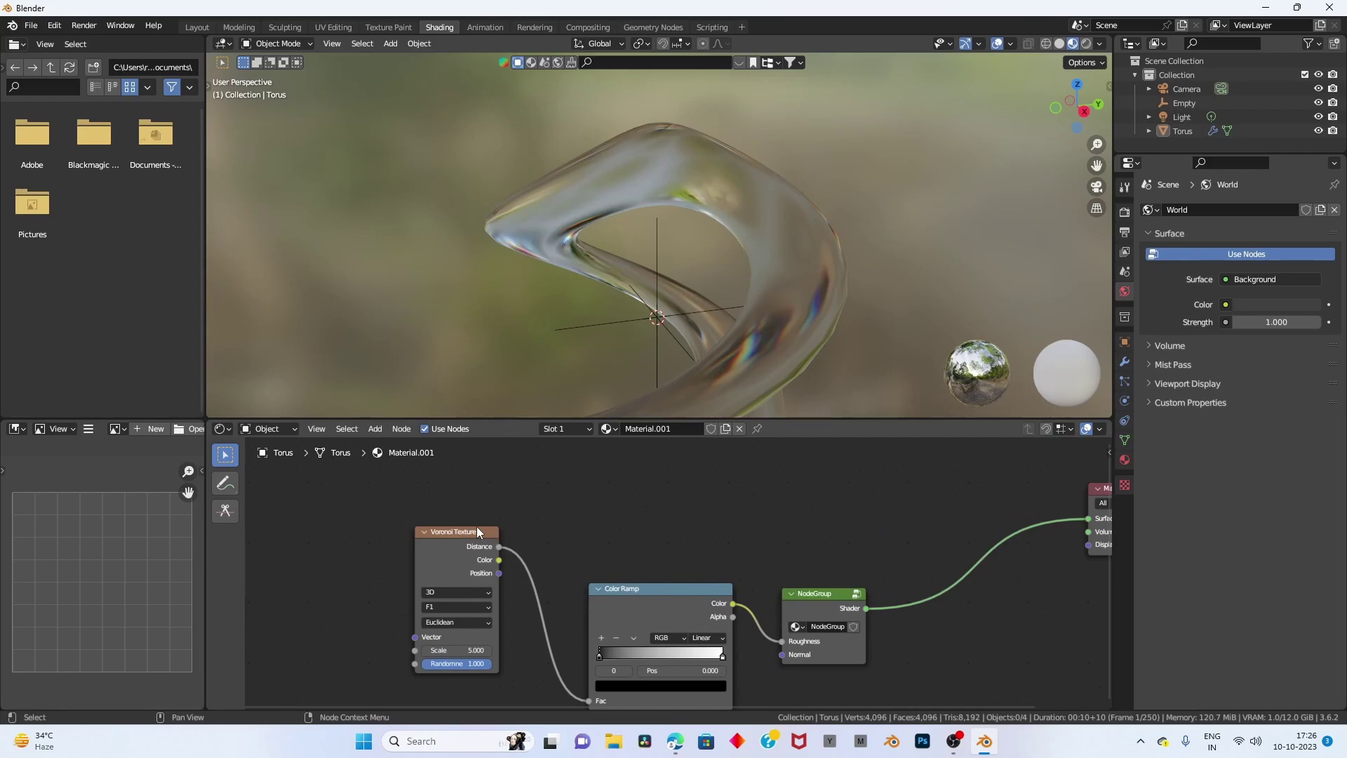
# Add linked Texture Coordinate and Mapping nodes to the Voronoi with Ctrl+T.
pyautogui.scroll(-1, 450, 551)
pyautogui.click(483, 549)
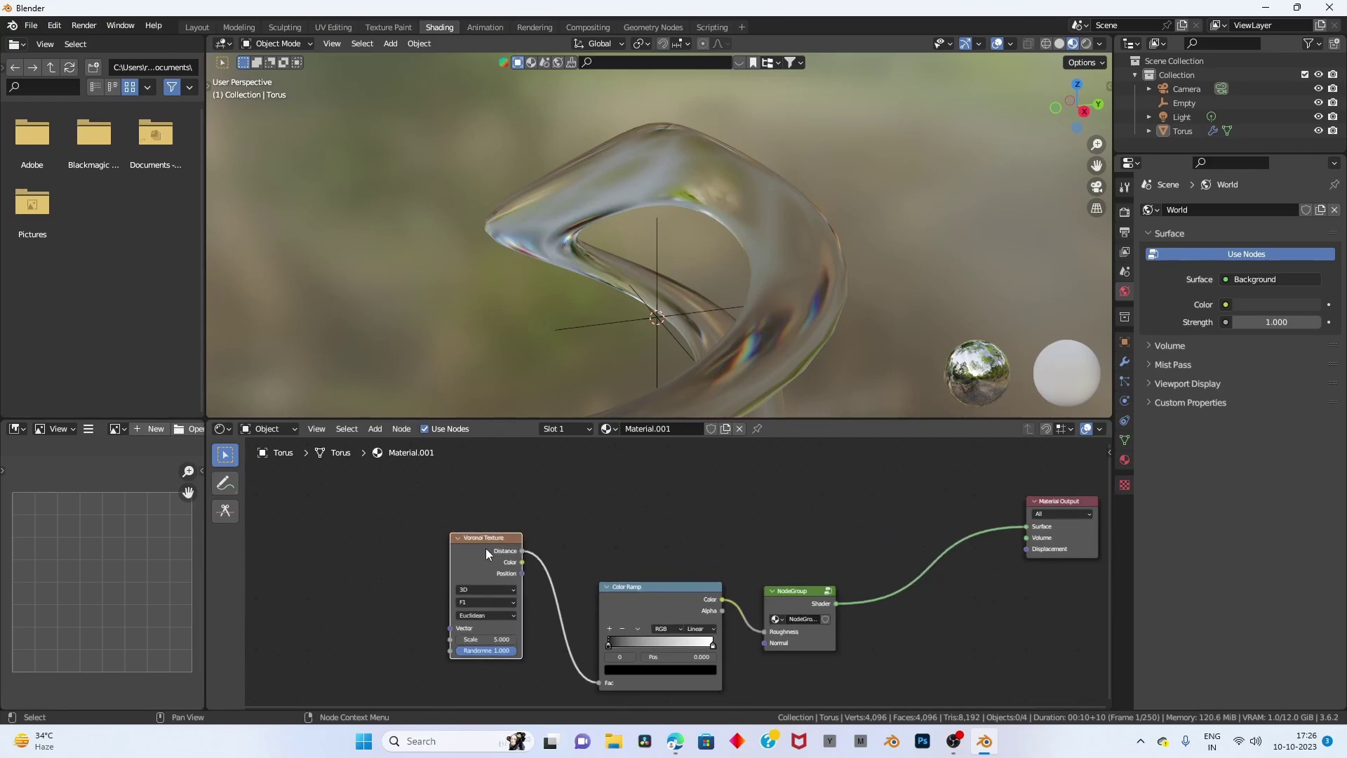
pyautogui.hotkey('ctrl', 't')
pyautogui.scroll(-1, 477, 565)
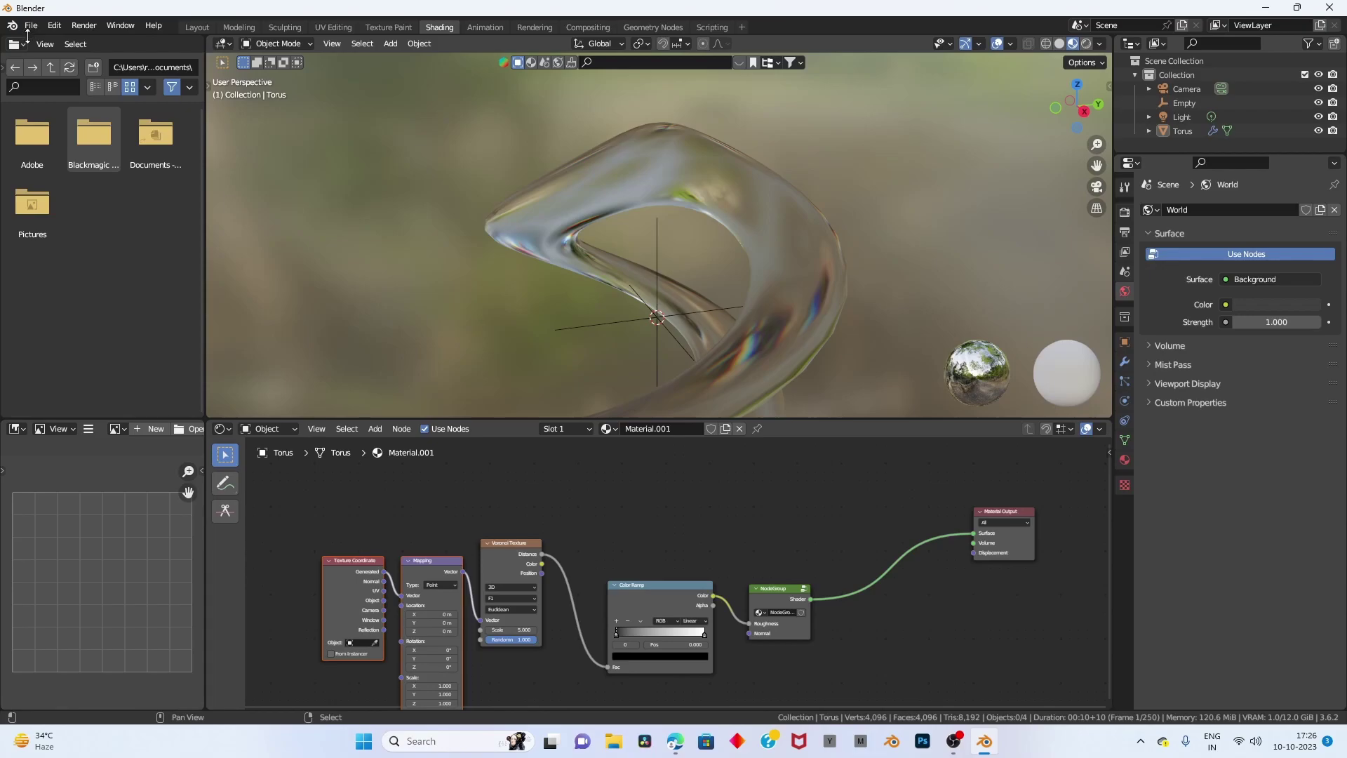
pyautogui.click(54, 26)
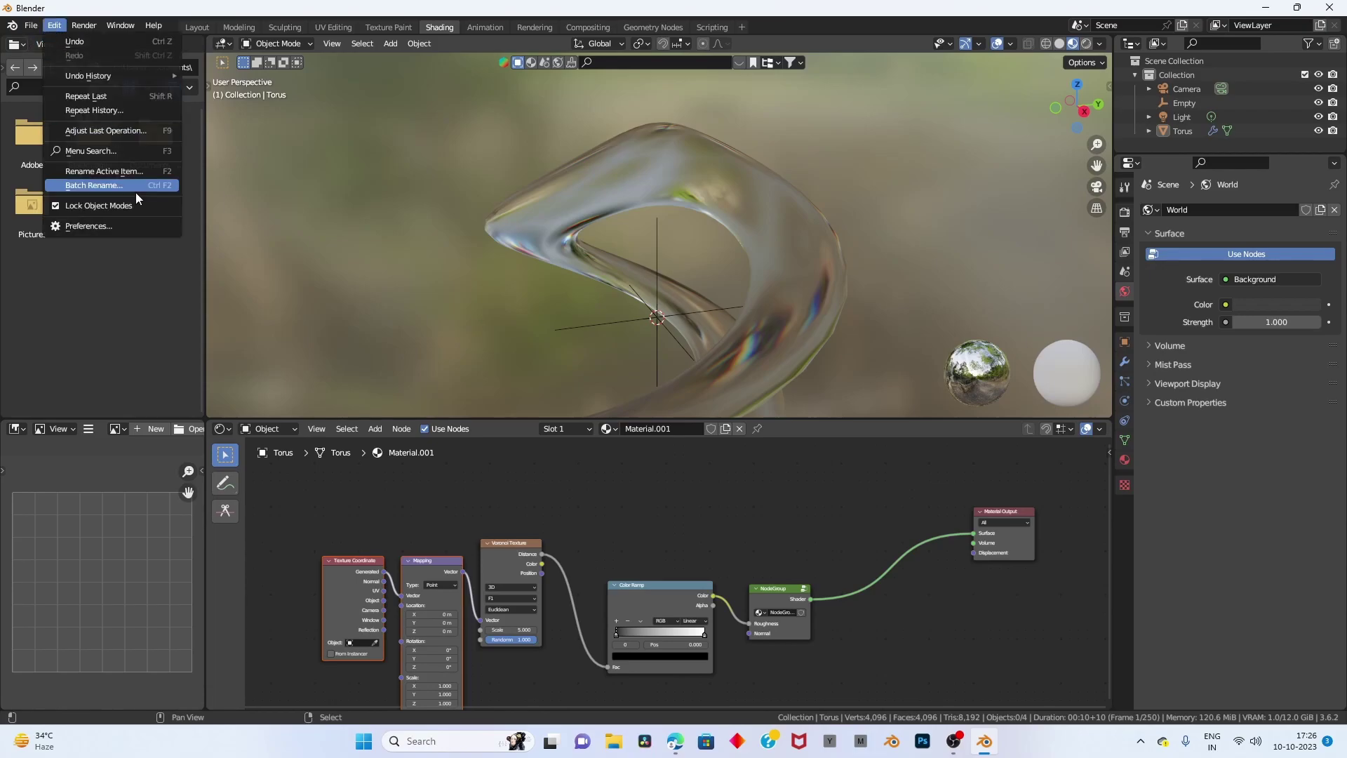
pyautogui.click(112, 224)
pyautogui.click(48, 167)
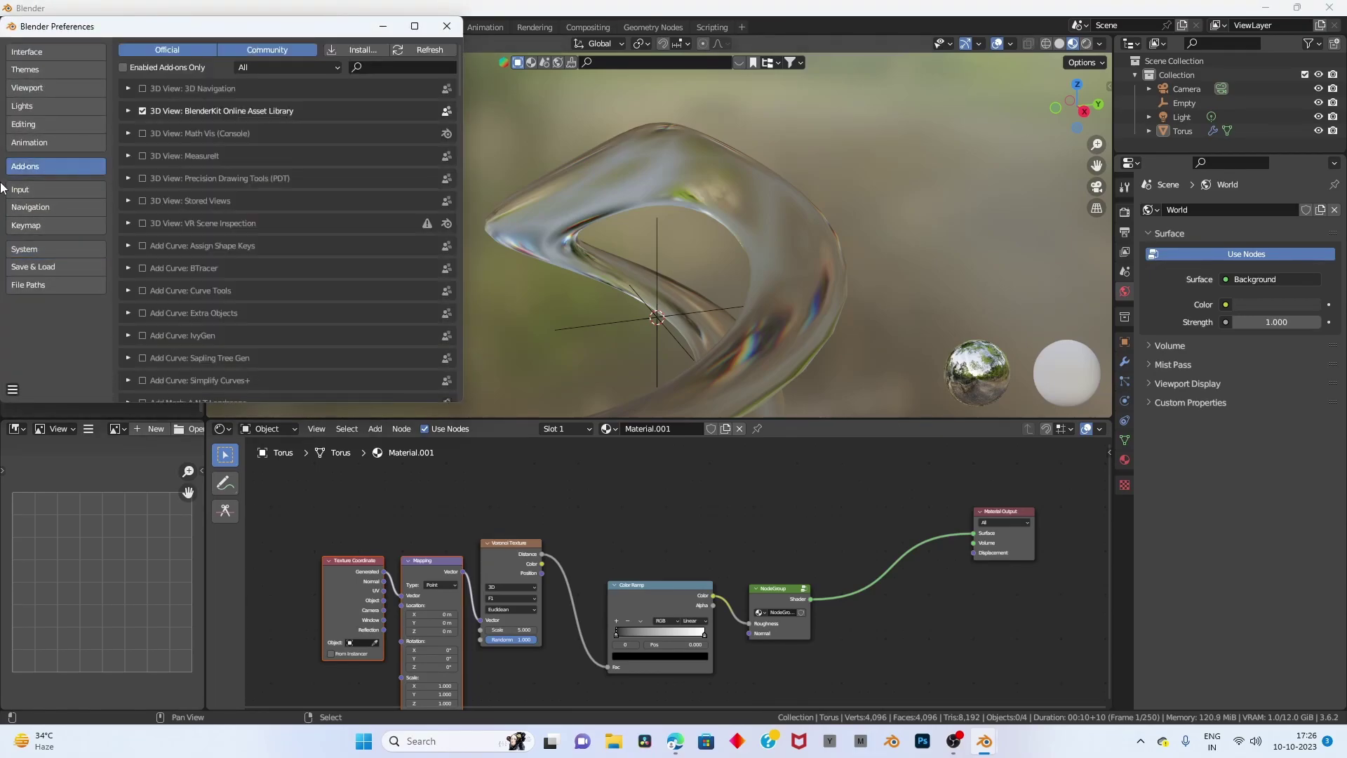
pyautogui.click(393, 71)
pyautogui.write('no')
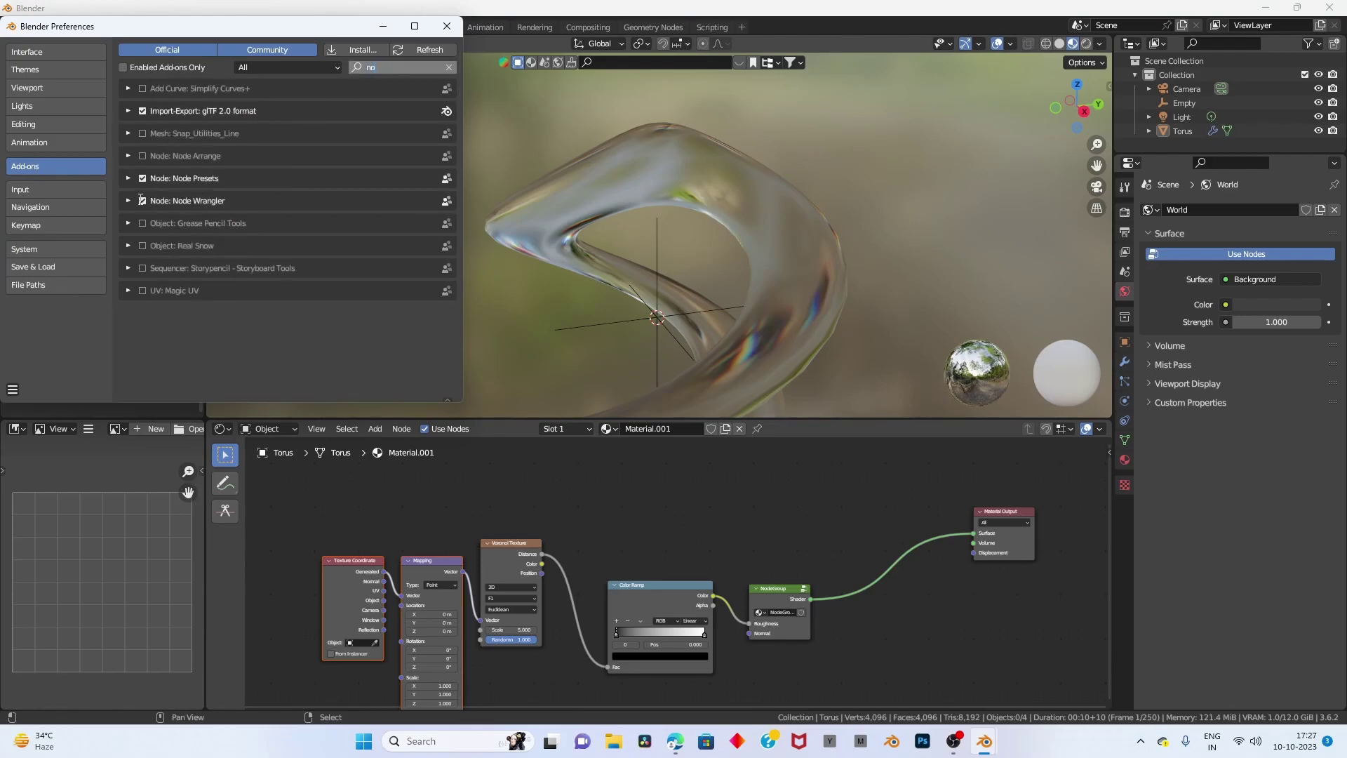
pyautogui.write('dd')
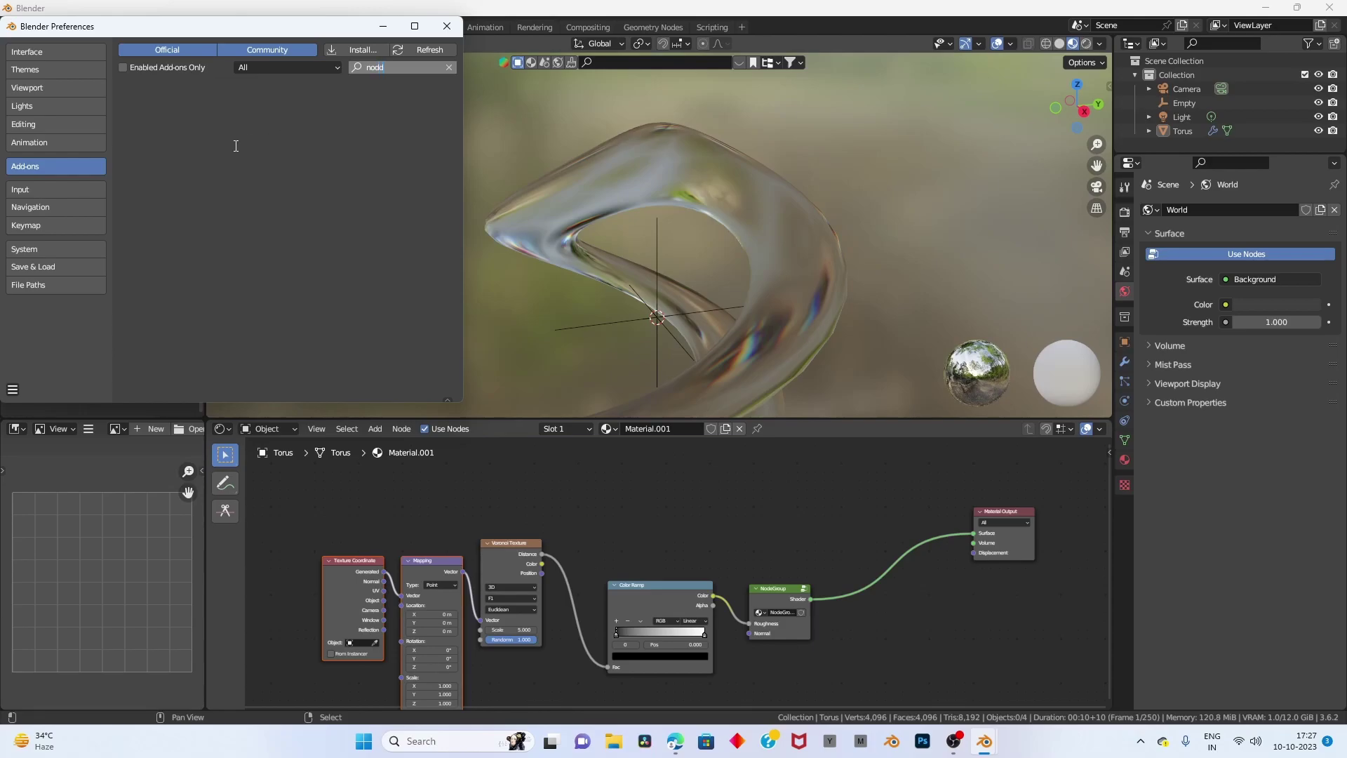
pyautogui.press('BackSpace')
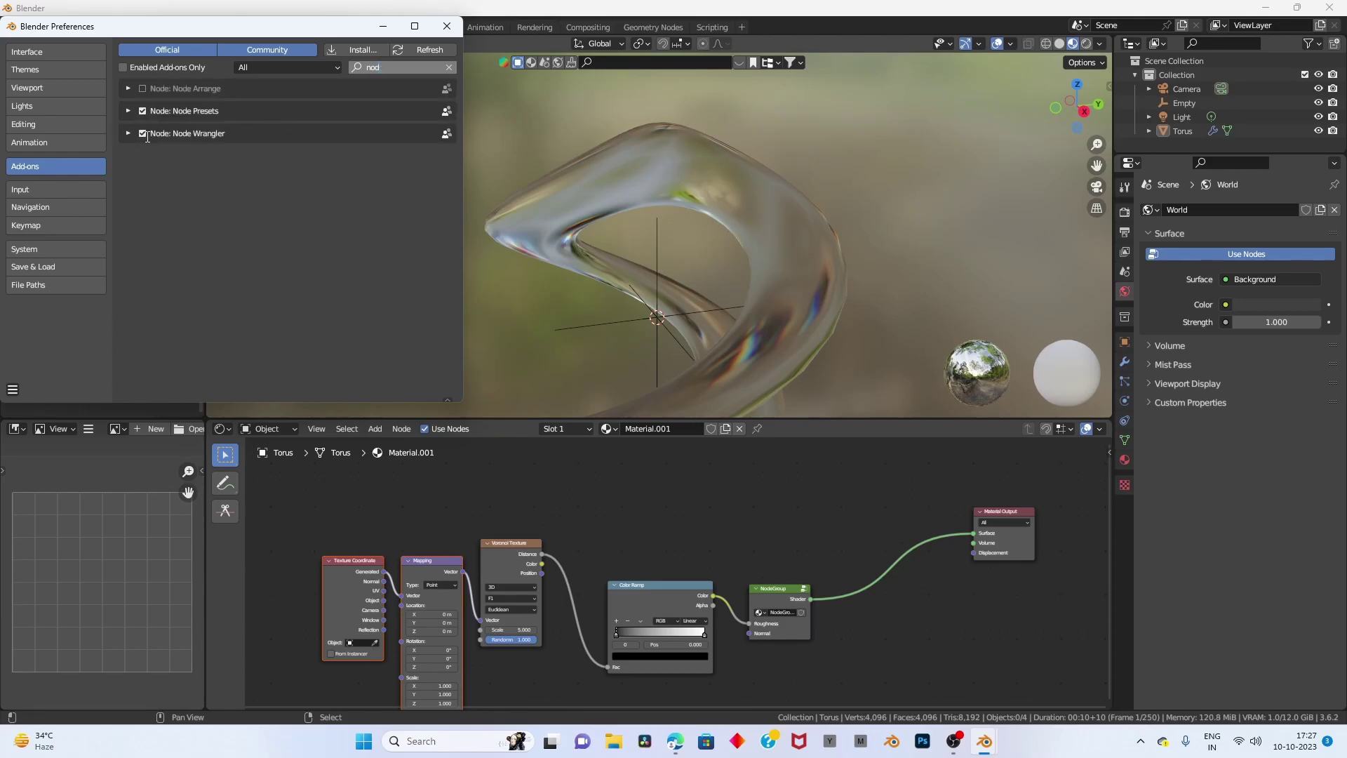
pyautogui.click(446, 26)
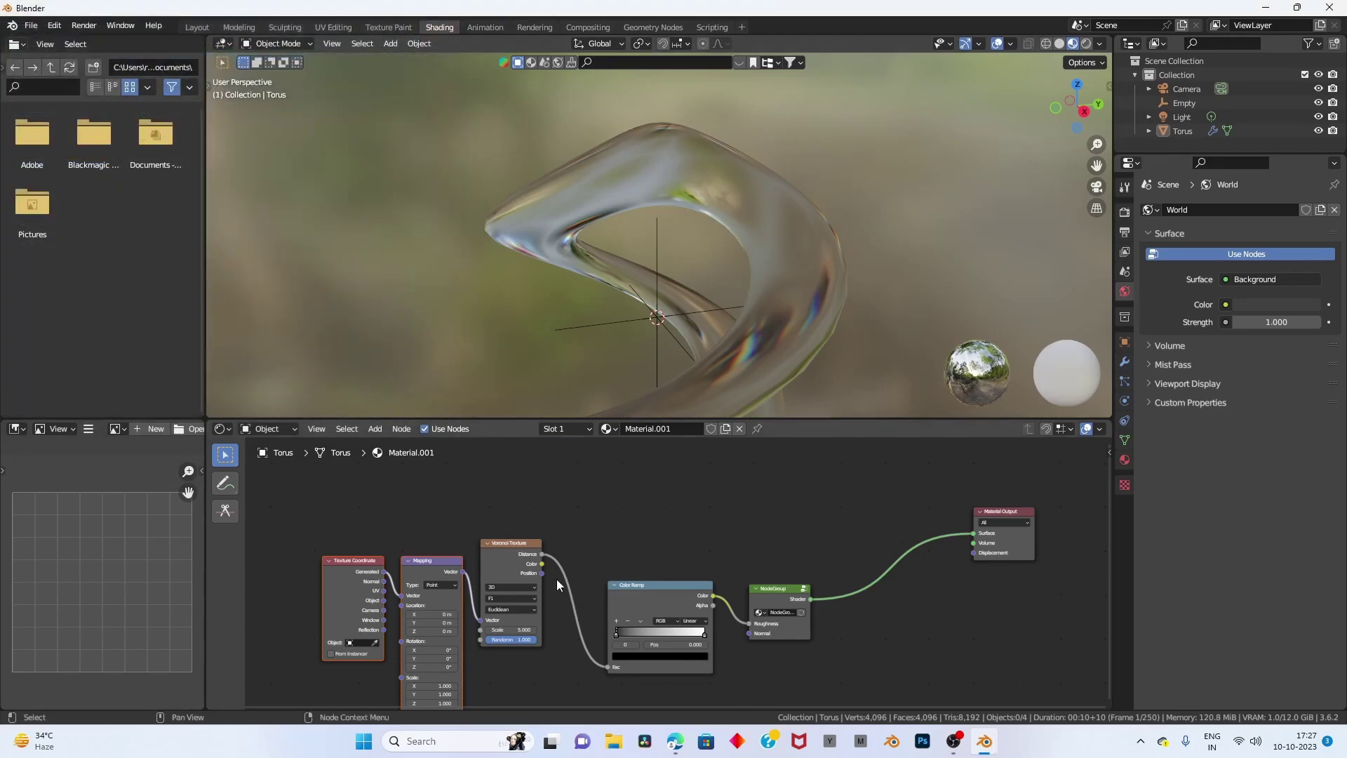
pyautogui.click(499, 547)
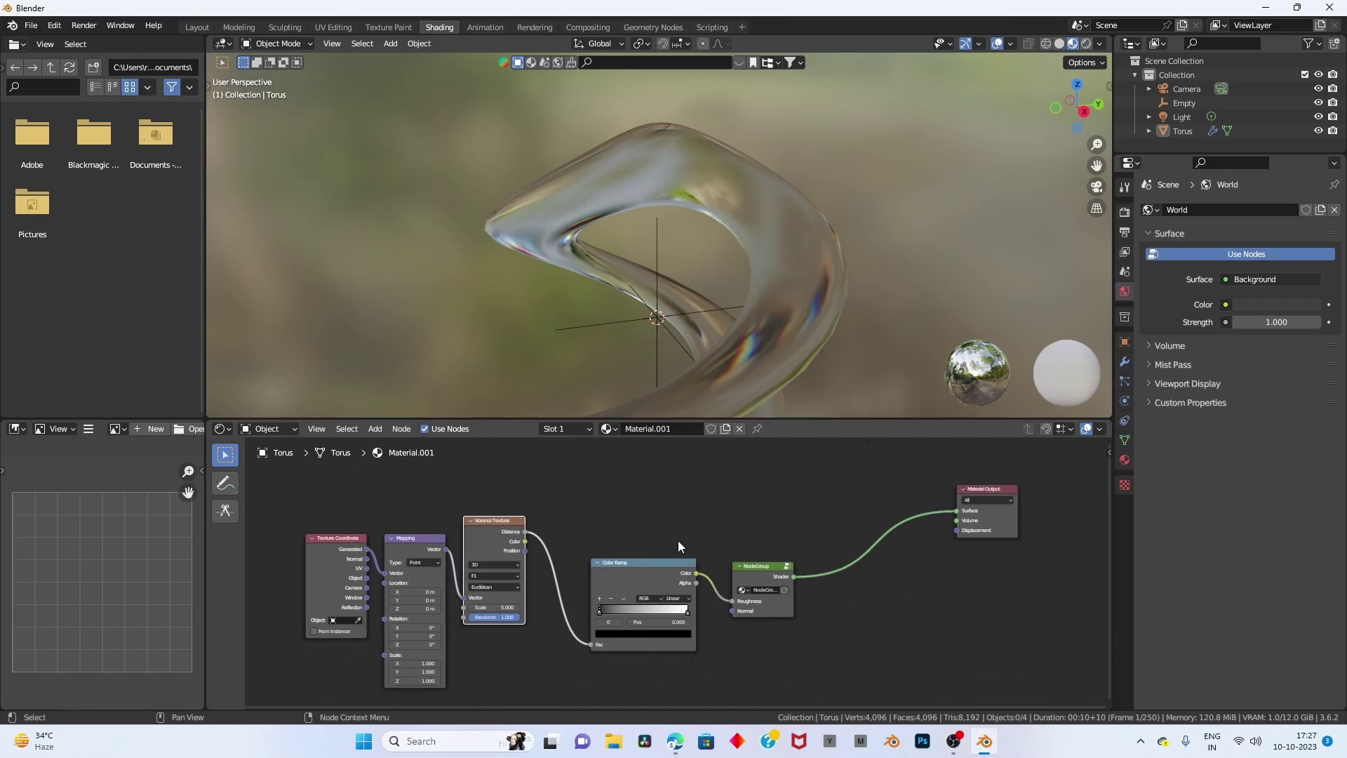
# Orbit around the torus and try out different Voronoi Scale values.
pyautogui.scroll(3, 678, 540)
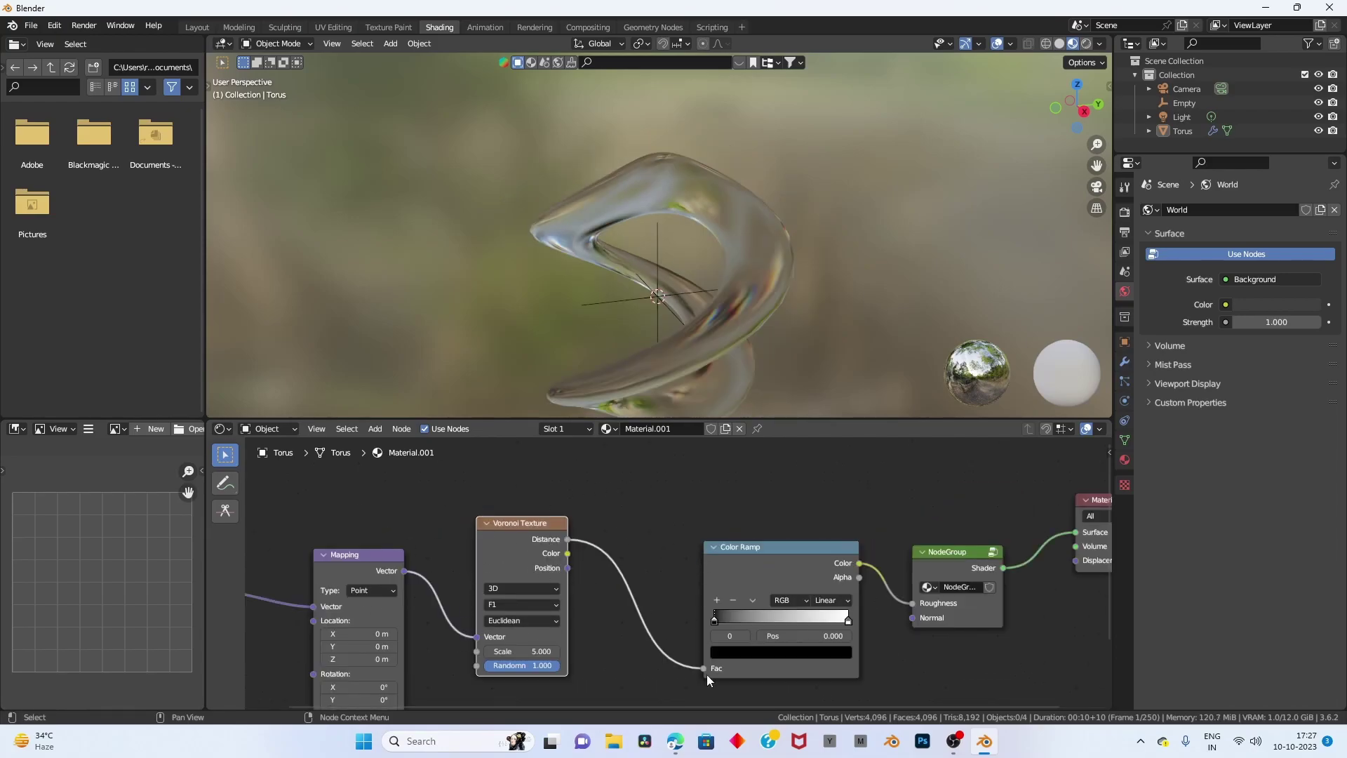
pyautogui.scroll(1, 663, 574)
pyautogui.moveTo(744, 337); pyautogui.dragTo(754, 337, button='middle')
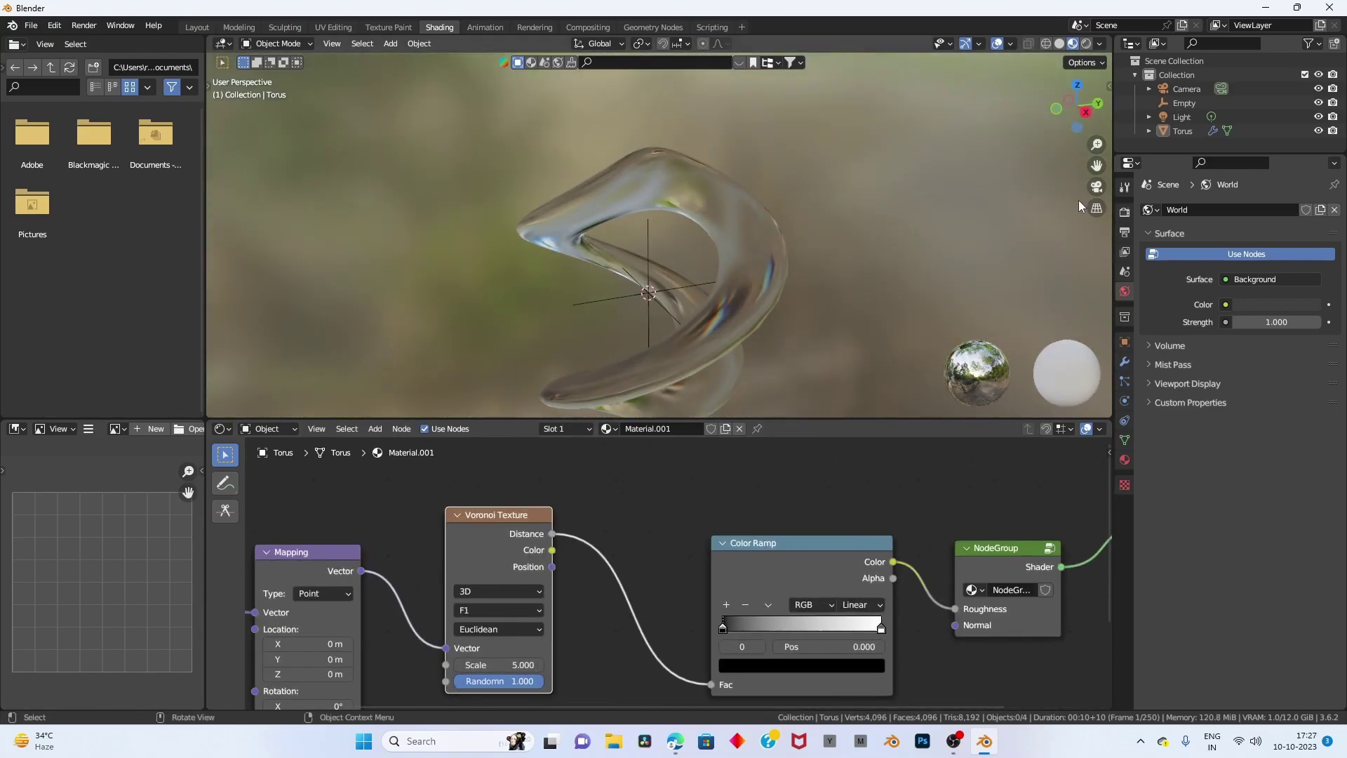
pyautogui.moveTo(1097, 164); pyautogui.dragTo(1115, 98)
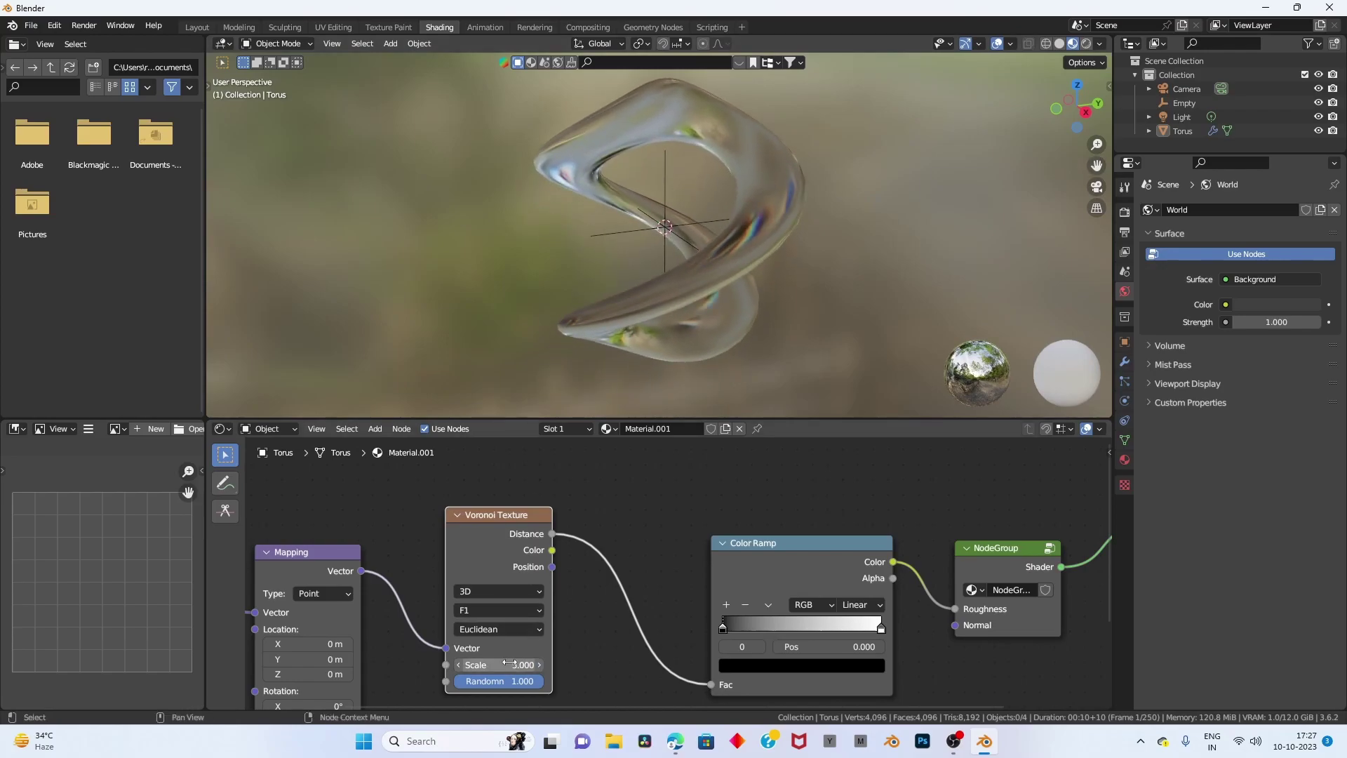
pyautogui.keyDown('shift'); pyautogui.moveTo(498, 664); pyautogui.dragTo(554, 665); pyautogui.keyUp('shift')
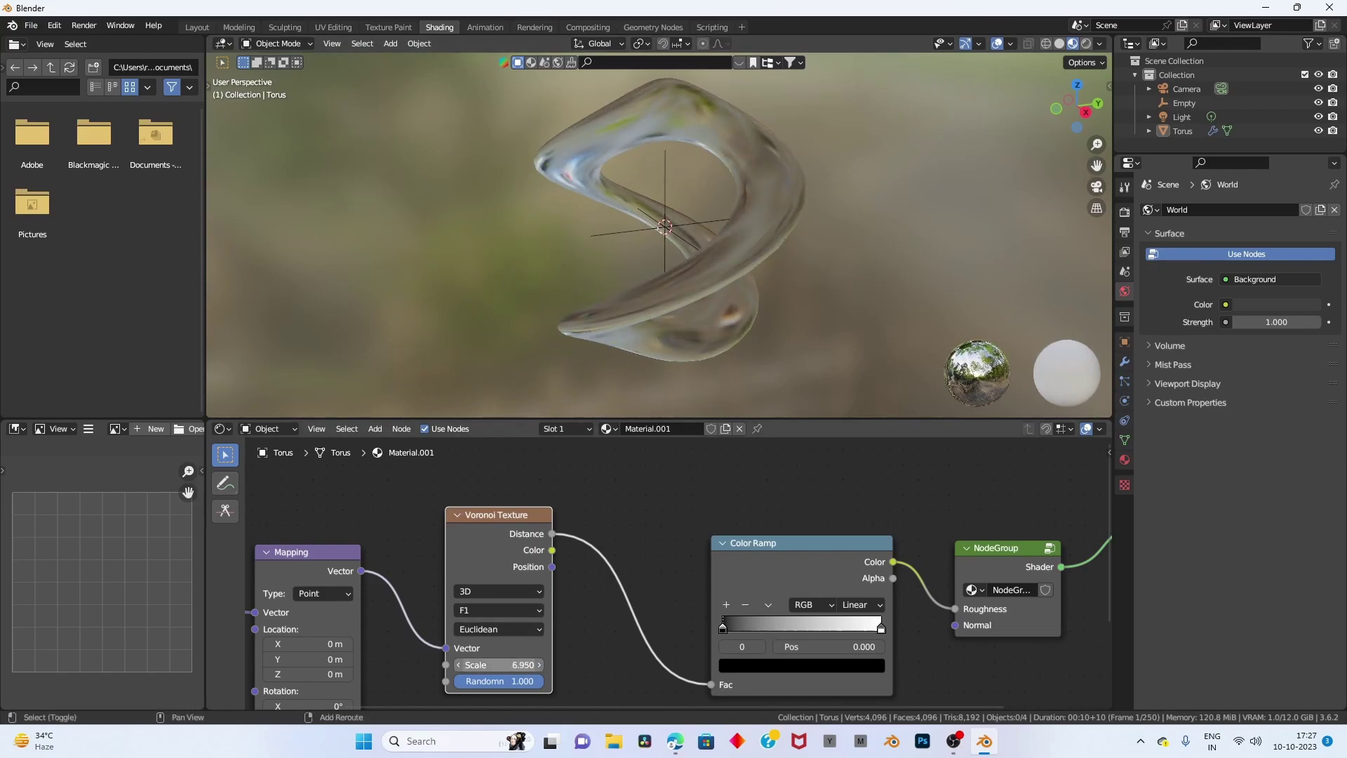
pyautogui.moveTo(500, 665)
pyautogui.mouseDown()
pyautogui.moveTo(455, 664)
pyautogui.moveTo(491, 663)
pyautogui.mouseUp()
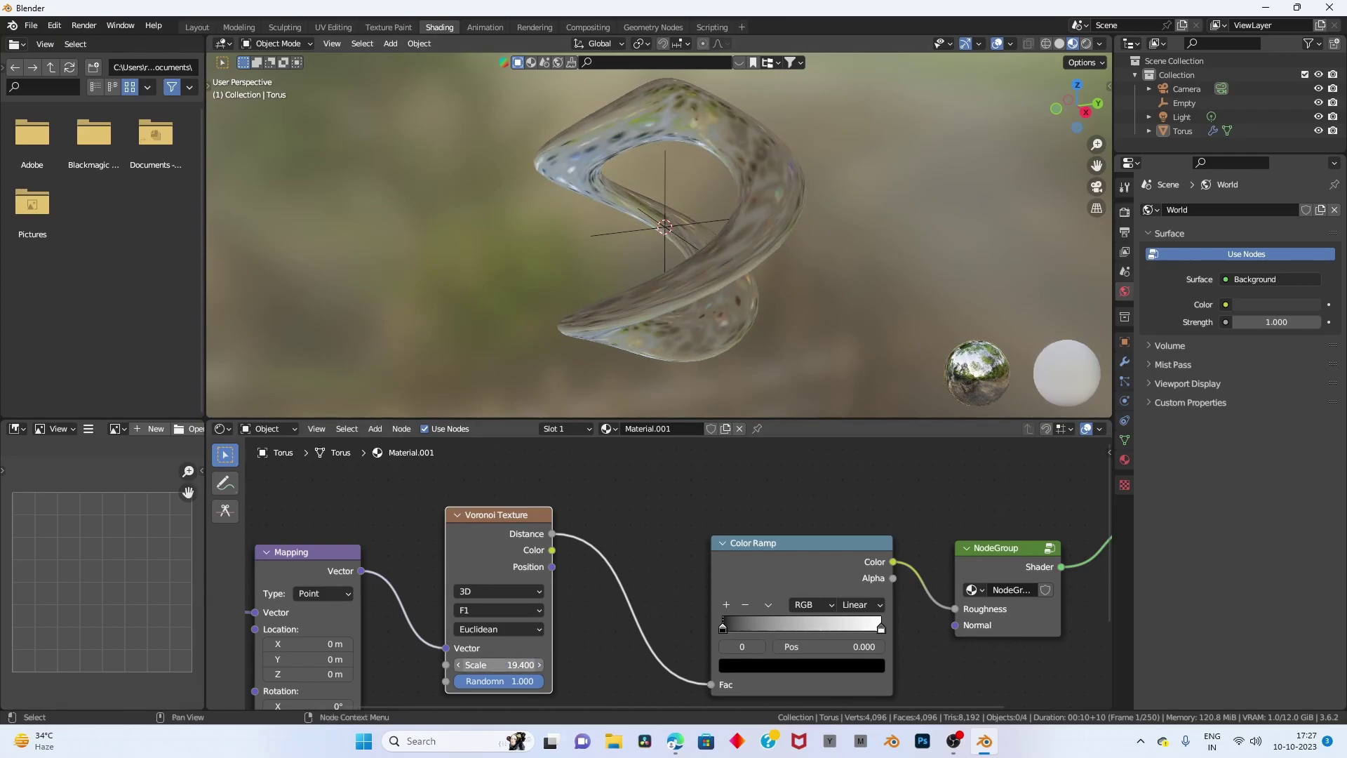
# Switch the Voronoi feature output to Distance to Edge and set Scale to 6.
pyautogui.click(487, 610)
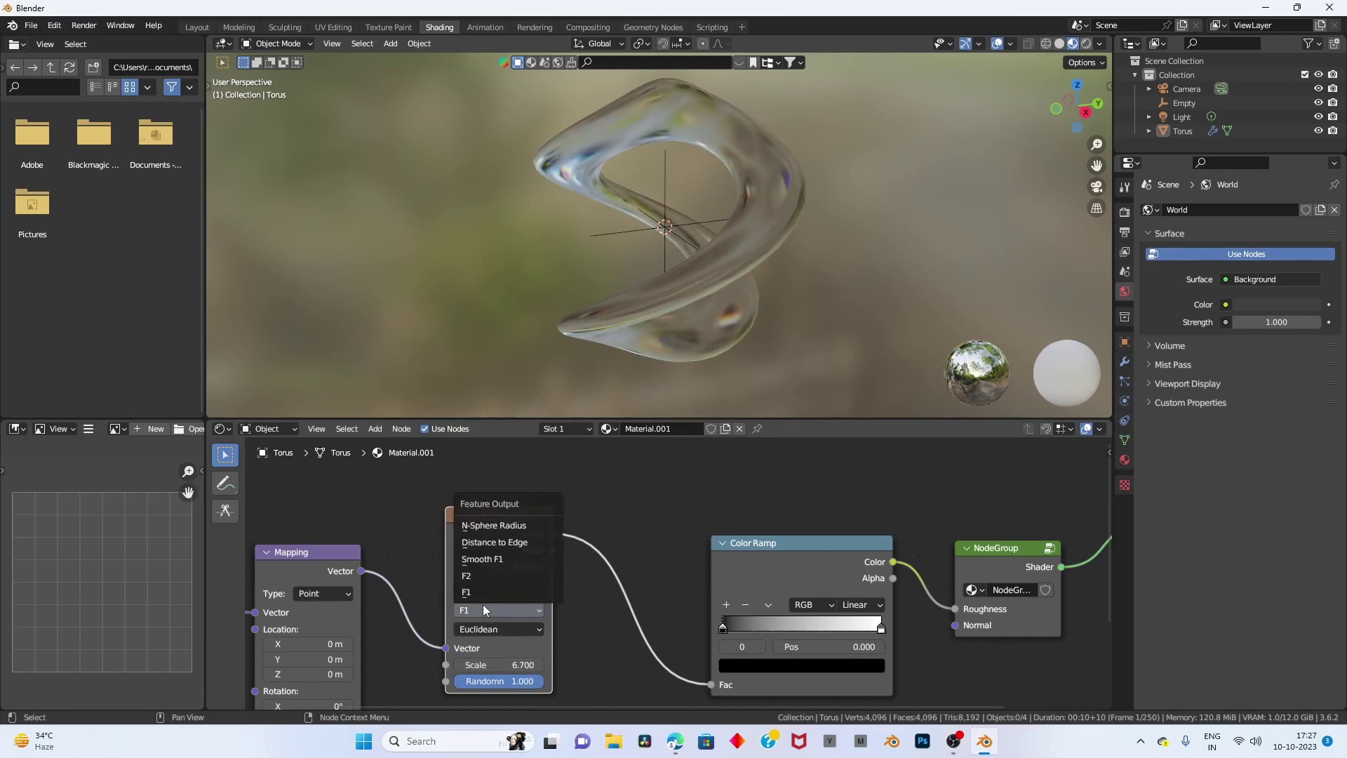
pyautogui.click(491, 542)
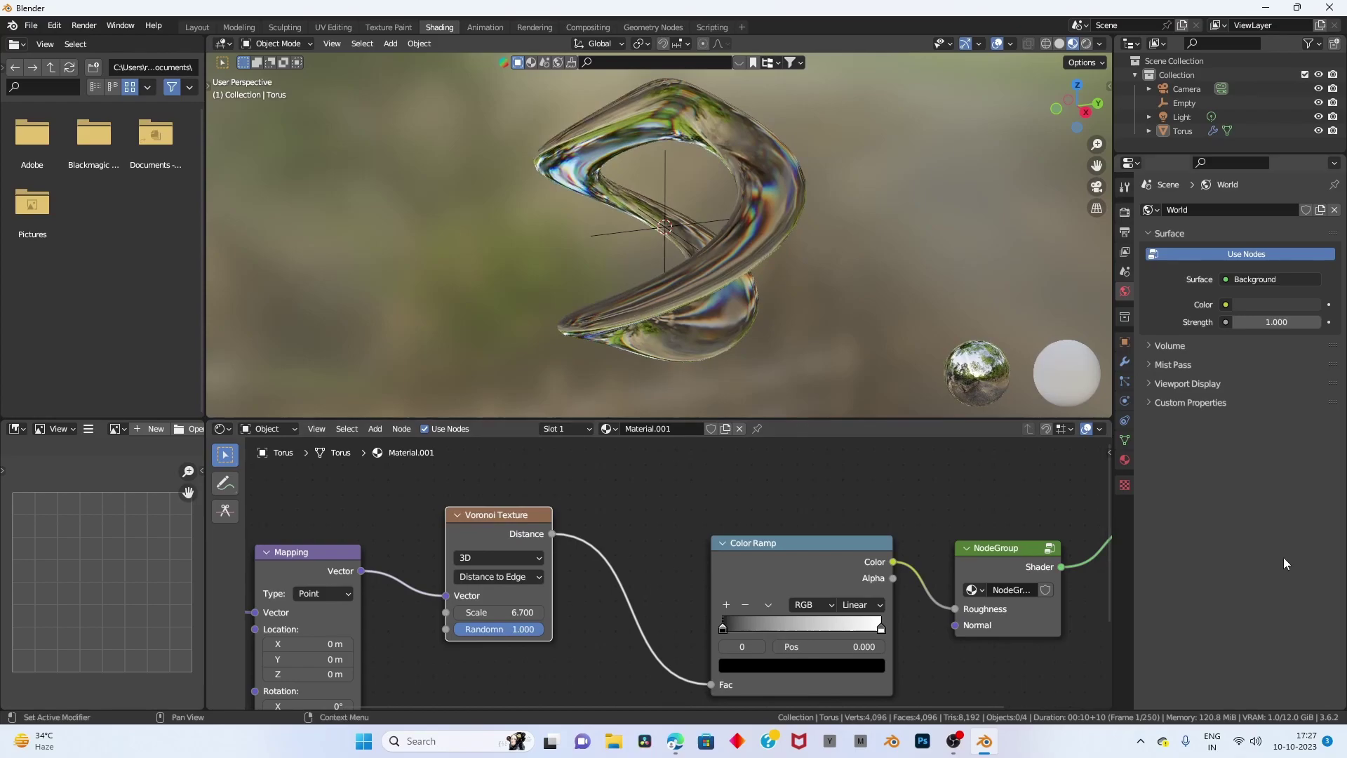
pyautogui.moveTo(801, 278)
pyautogui.mouseDown(button='middle')
pyautogui.moveTo(784, 250)
pyautogui.moveTo(857, 258)
pyautogui.moveTo(697, 331)
pyautogui.mouseUp(button='middle')
pyautogui.scroll(2, 696, 331)
pyautogui.scroll(2, 549, 557)
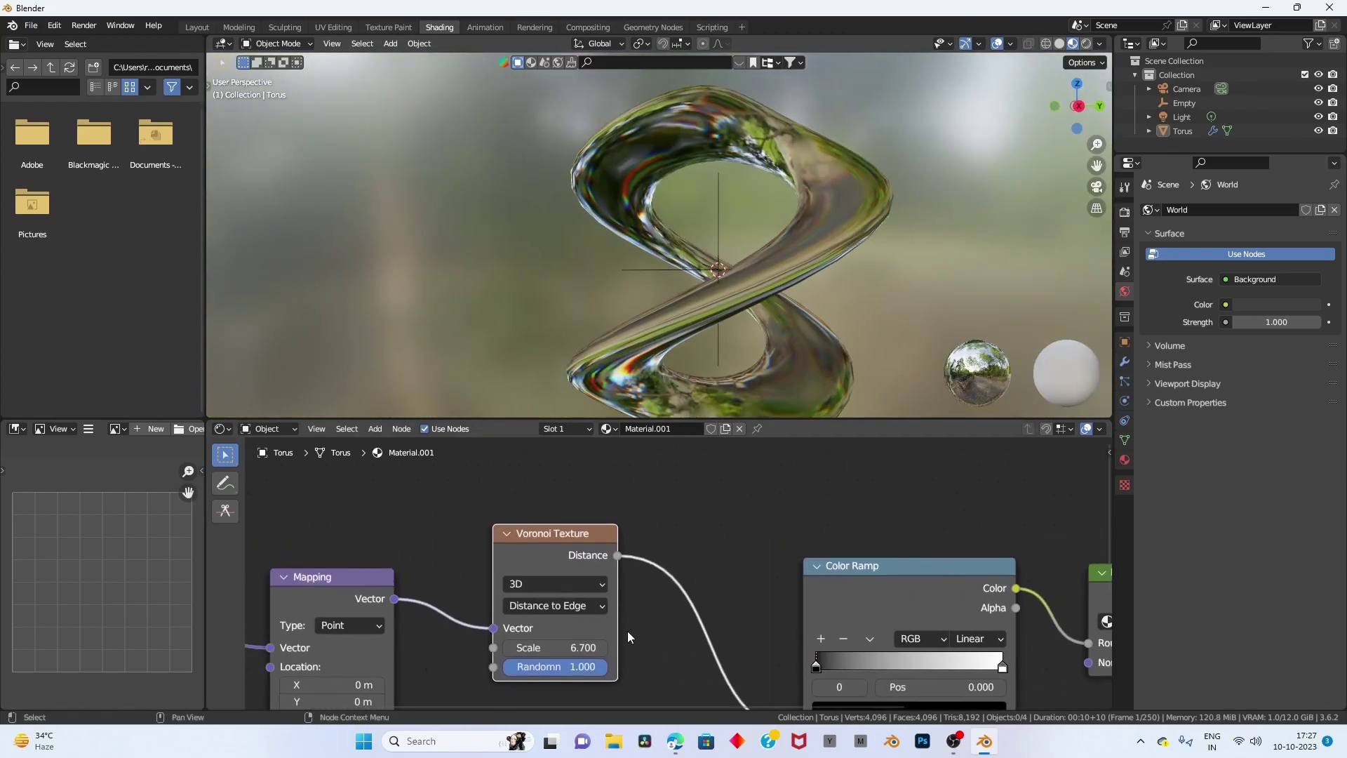
pyautogui.moveTo(561, 647); pyautogui.dragTo(505, 647)
pyautogui.hotkey('ctrl', 'z')
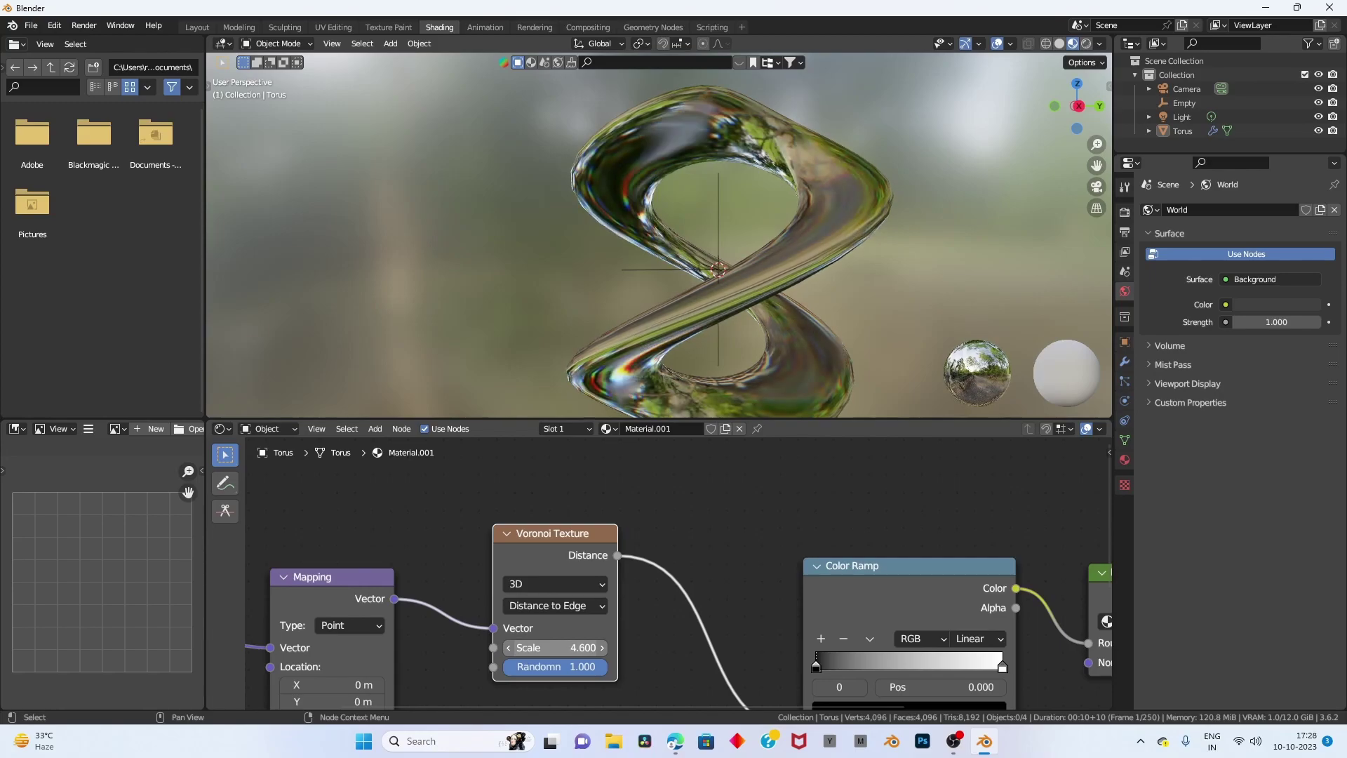
pyautogui.moveTo(554, 646)
pyautogui.mouseDown()
pyautogui.moveTo(597, 647)
pyautogui.moveTo(555, 640)
pyautogui.mouseUp()
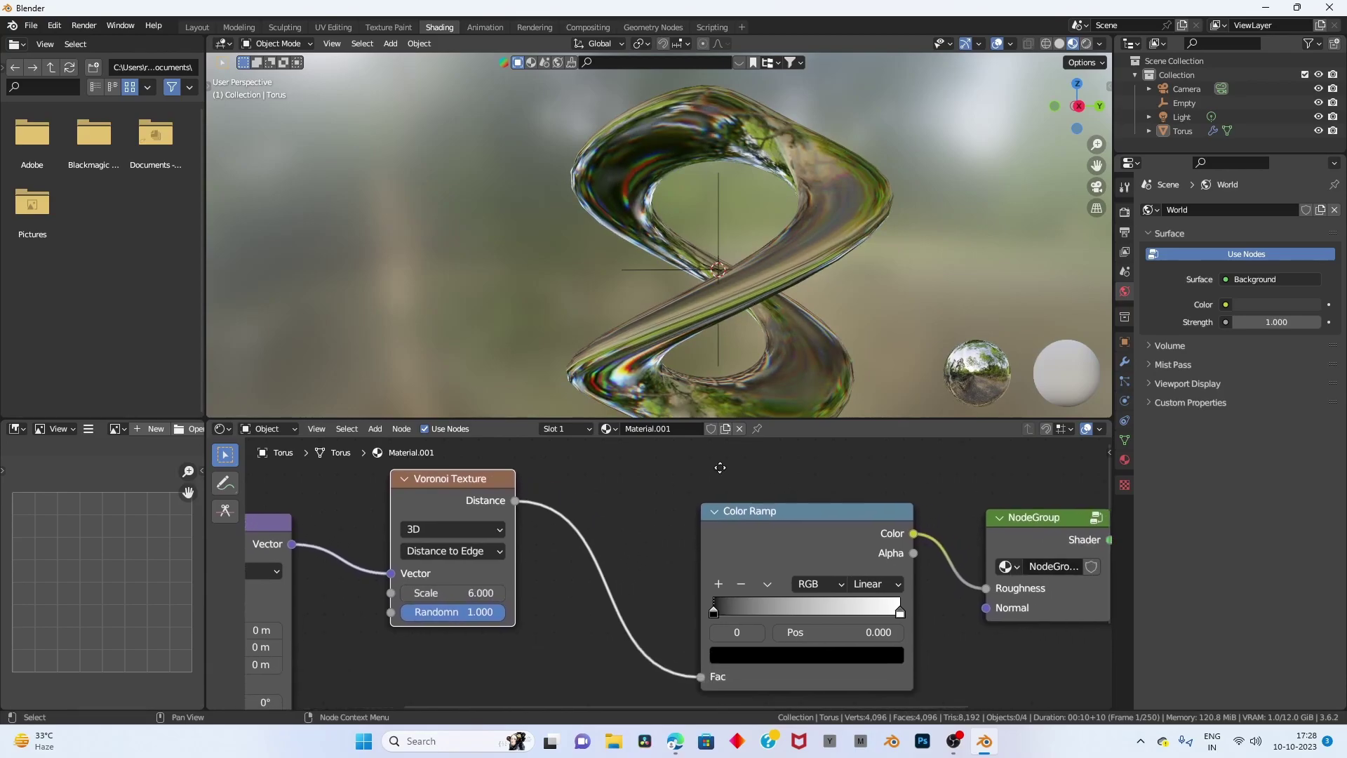
# Flip the Color Ramp, move its right stop to 0.173, and select the torus.
pyautogui.scroll(2, 688, 591)
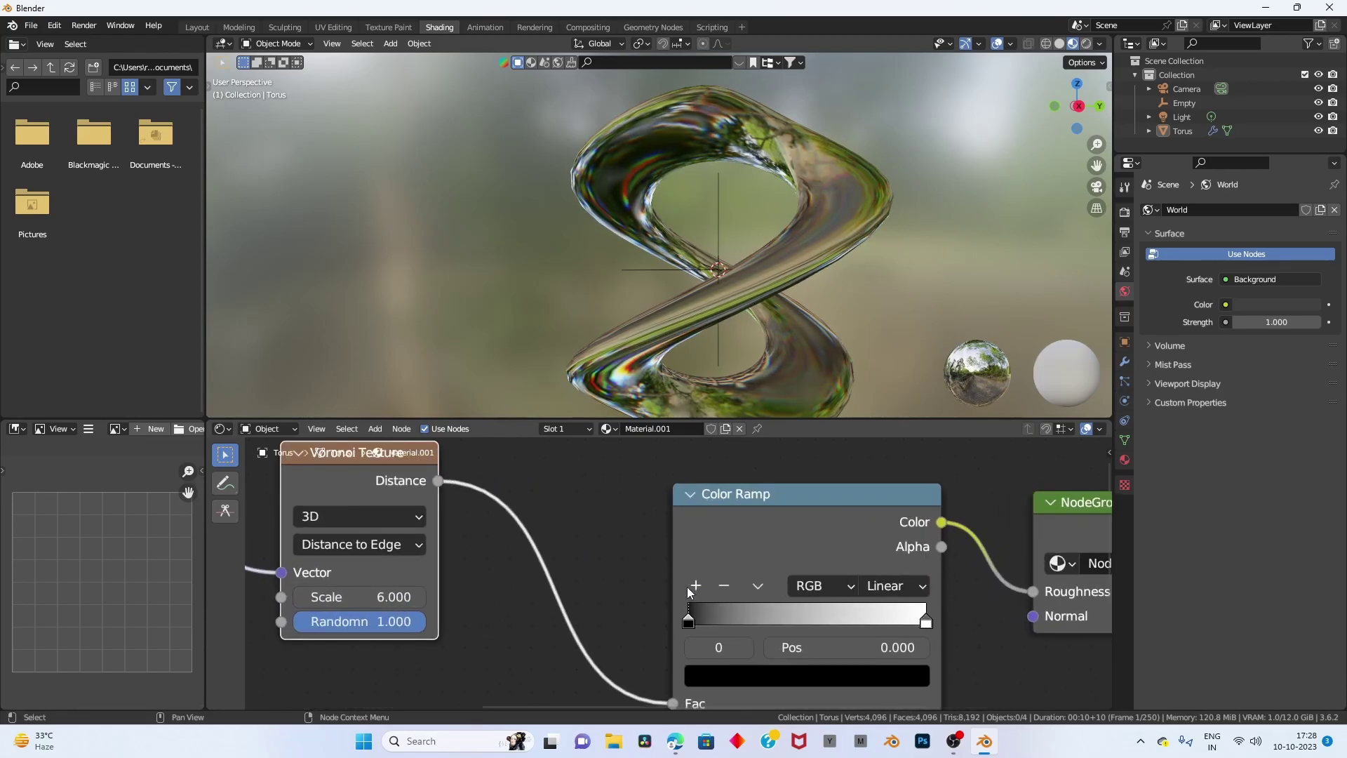
pyautogui.click(758, 588)
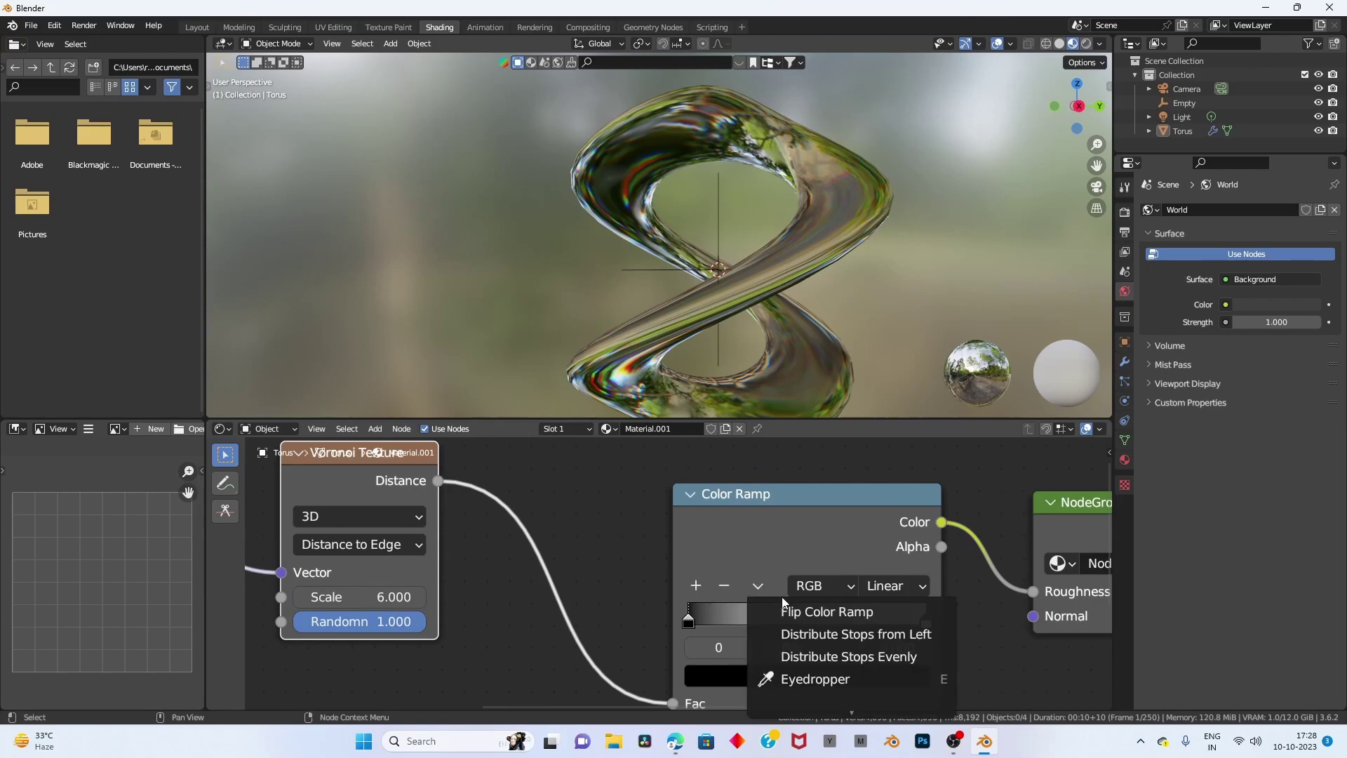
pyautogui.click(797, 612)
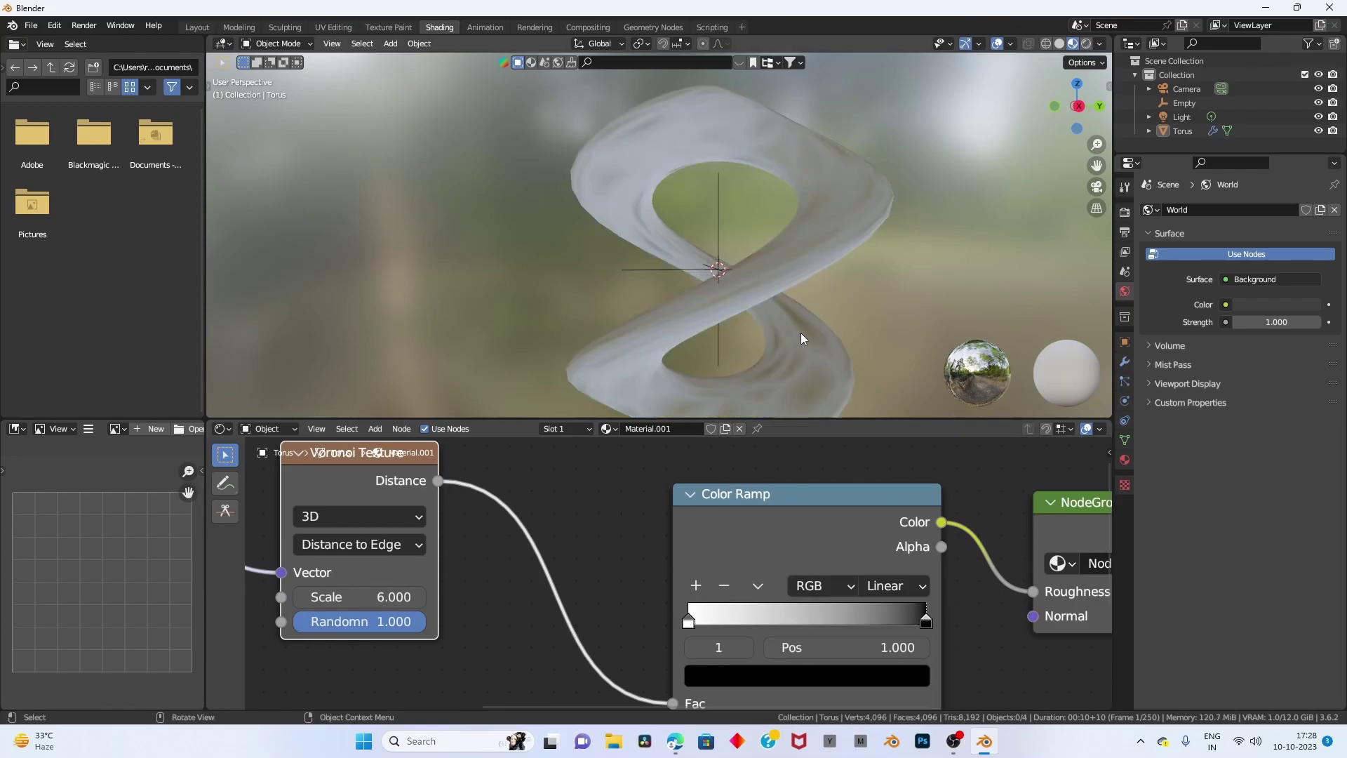
pyautogui.moveTo(802, 339); pyautogui.dragTo(1039, 610, button='middle')
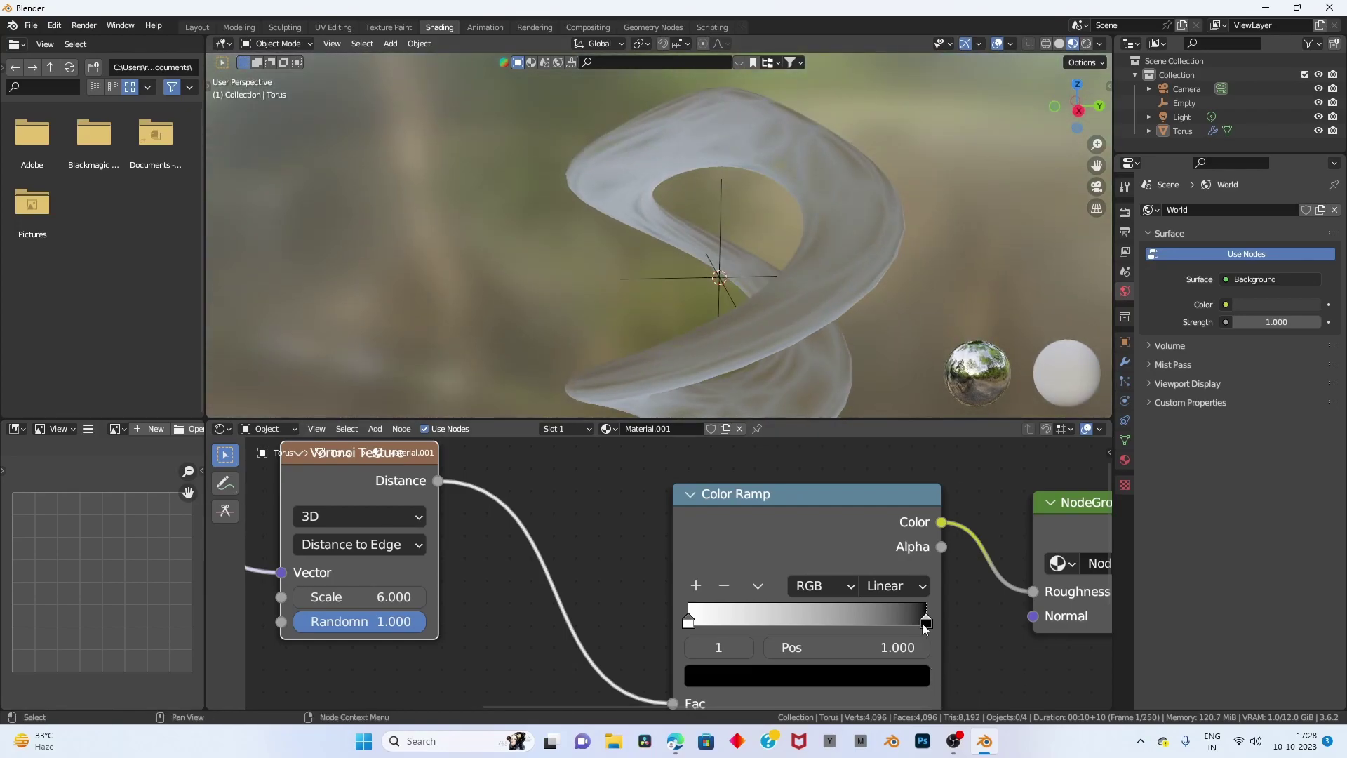
pyautogui.moveTo(924, 626); pyautogui.dragTo(728, 619)
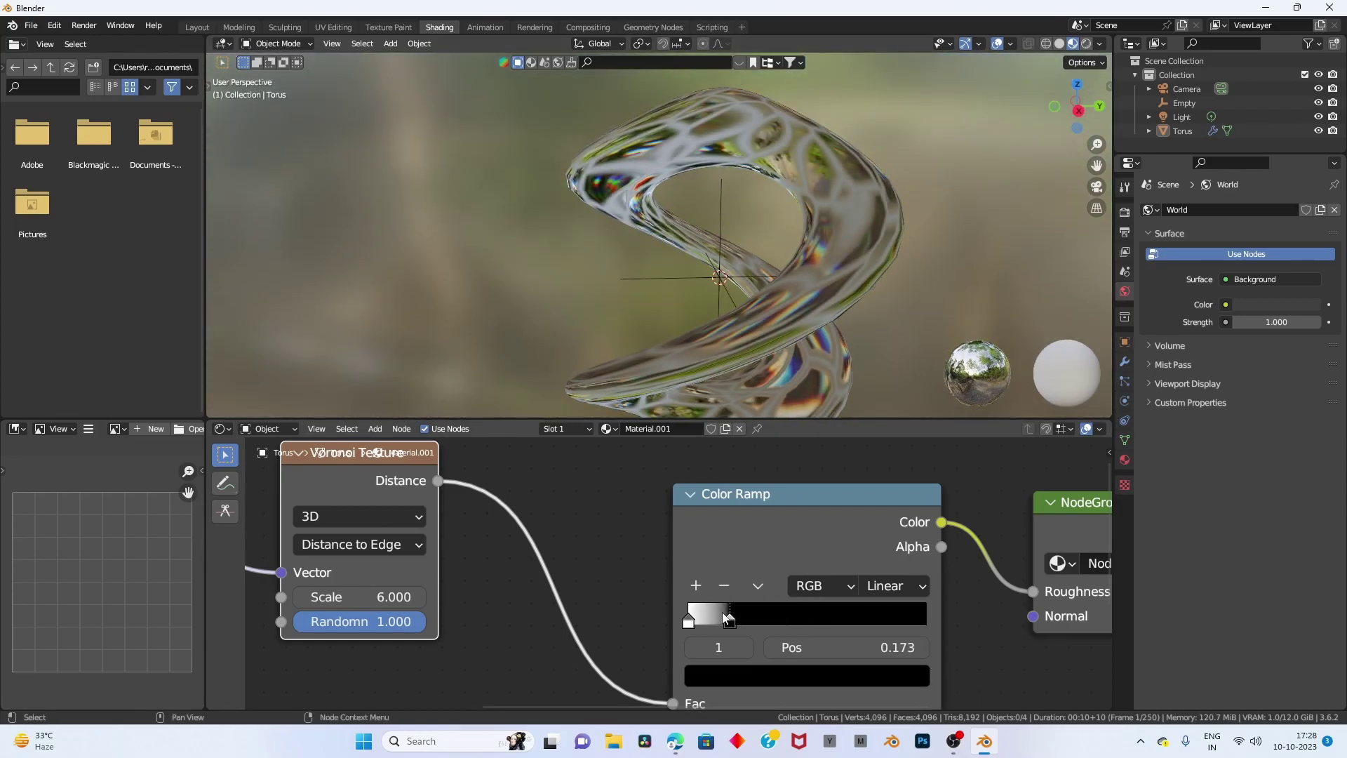
pyautogui.moveTo(800, 337)
pyautogui.mouseDown(button='middle')
pyautogui.moveTo(869, 177)
pyautogui.moveTo(869, 242)
pyautogui.mouseUp(button='middle')
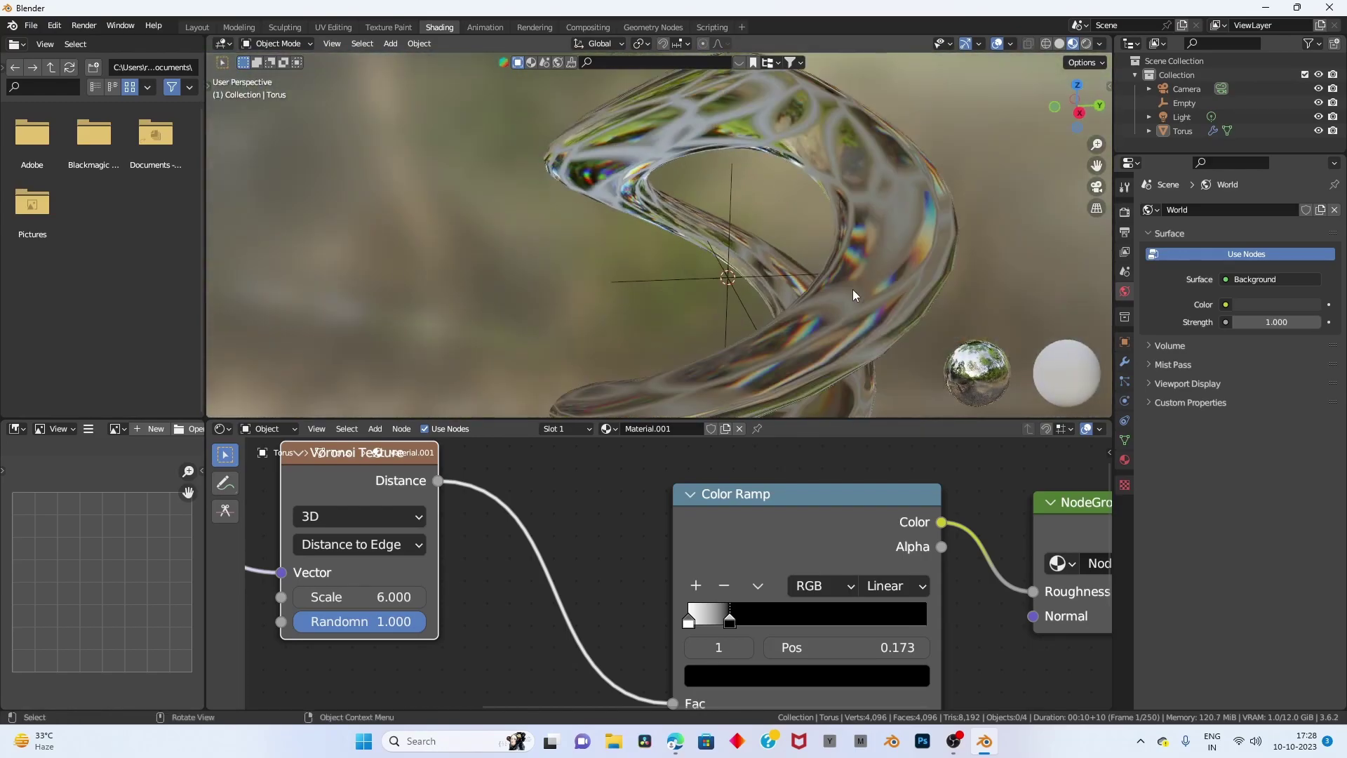
pyautogui.click(883, 280)
pyautogui.hotkey('ctrl', 'a')
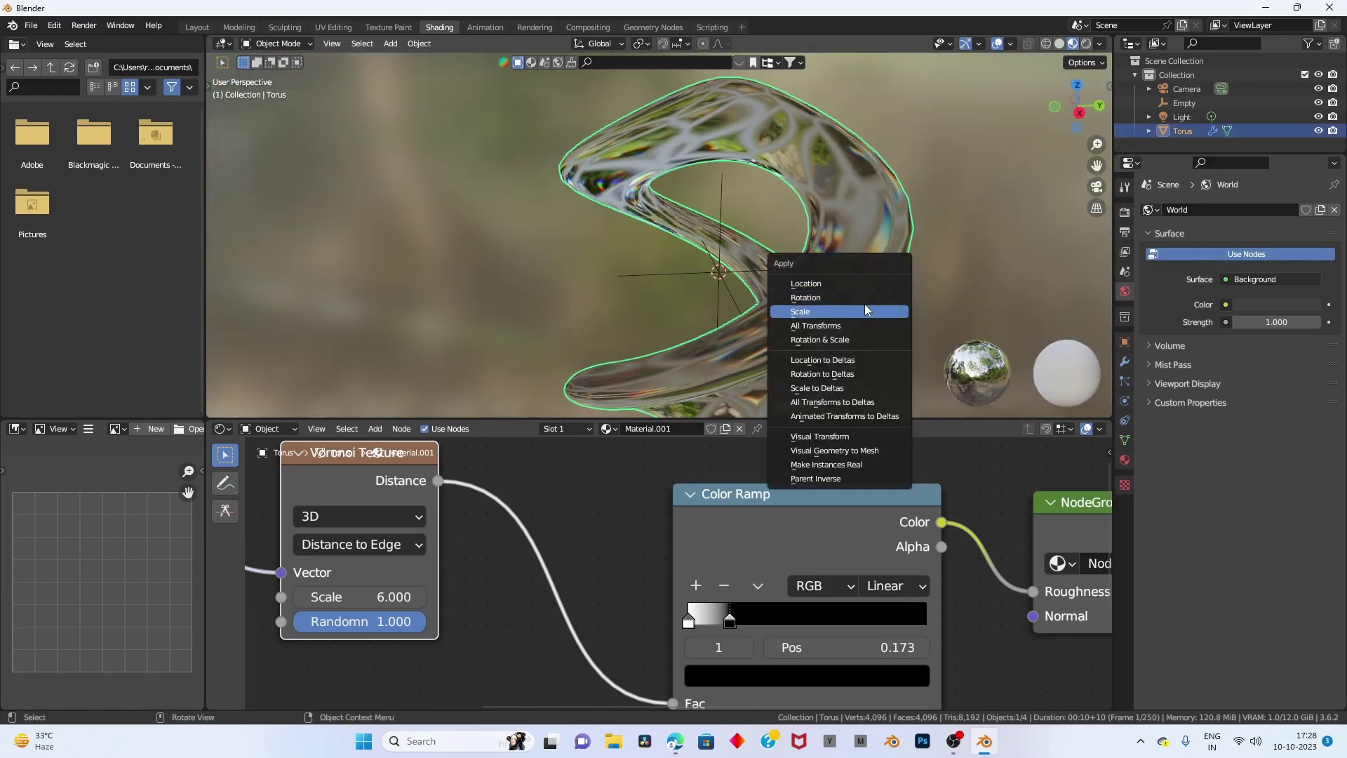
# Apply the torus's scale and nudge the Color Ramp stop to 0.159.
pyautogui.click(886, 310)
pyautogui.moveTo(911, 256)
pyautogui.mouseDown(button='middle')
pyautogui.moveTo(823, 300)
pyautogui.moveTo(838, 393)
pyautogui.mouseUp(button='middle')
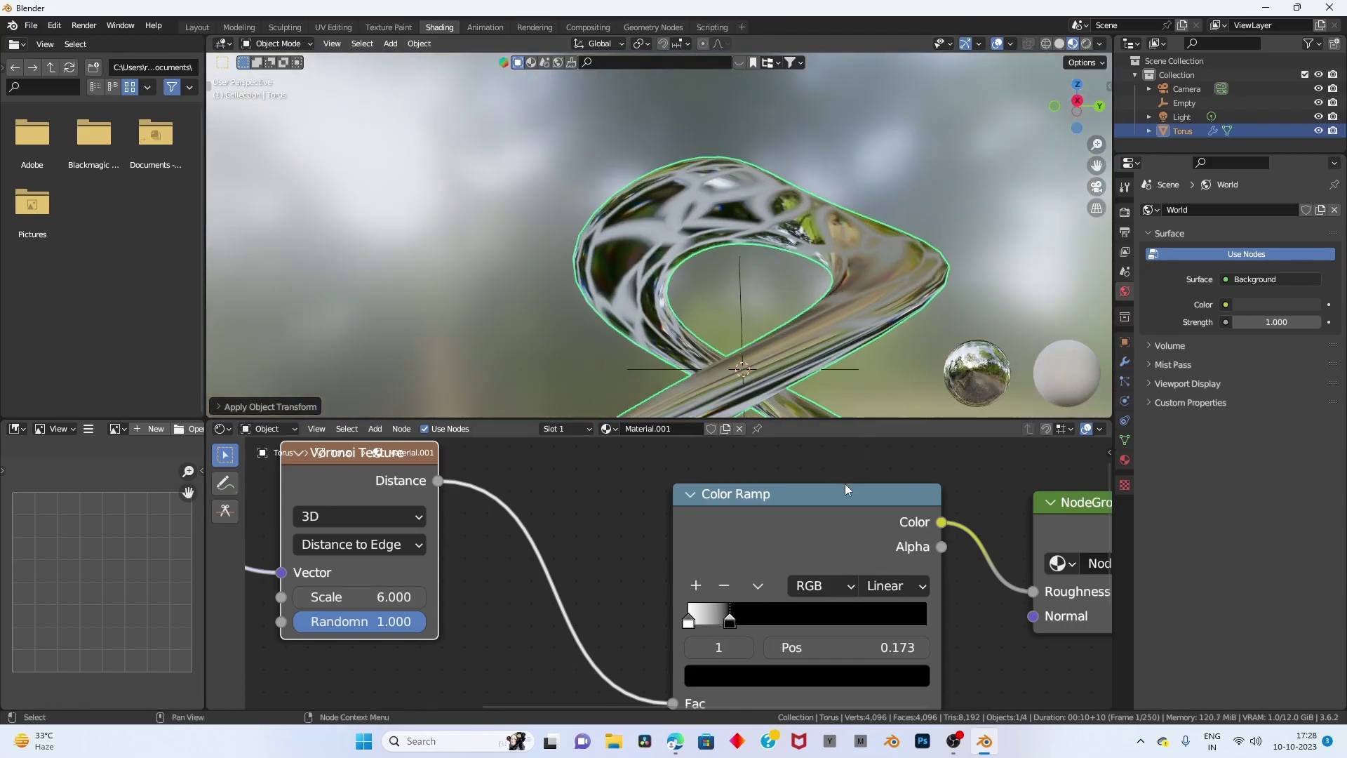
pyautogui.moveTo(722, 625)
pyautogui.mouseDown()
pyautogui.moveTo(735, 622)
pyautogui.moveTo(712, 615)
pyautogui.moveTo(726, 611)
pyautogui.mouseUp()
pyautogui.moveTo(807, 294)
pyautogui.mouseDown(button='middle')
pyautogui.moveTo(973, 363)
pyautogui.moveTo(799, 392)
pyautogui.mouseUp(button='middle')
# Move the Voronoi Texture aside and slide the Mapping node next to it.
pyautogui.scroll(-1, 529, 517)
pyautogui.scroll(-2, 530, 518)
pyautogui.moveTo(529, 517)
pyautogui.mouseDown(button='middle')
pyautogui.moveTo(665, 542)
pyautogui.moveTo(629, 579)
pyautogui.moveTo(679, 550)
pyautogui.mouseUp(button='middle')
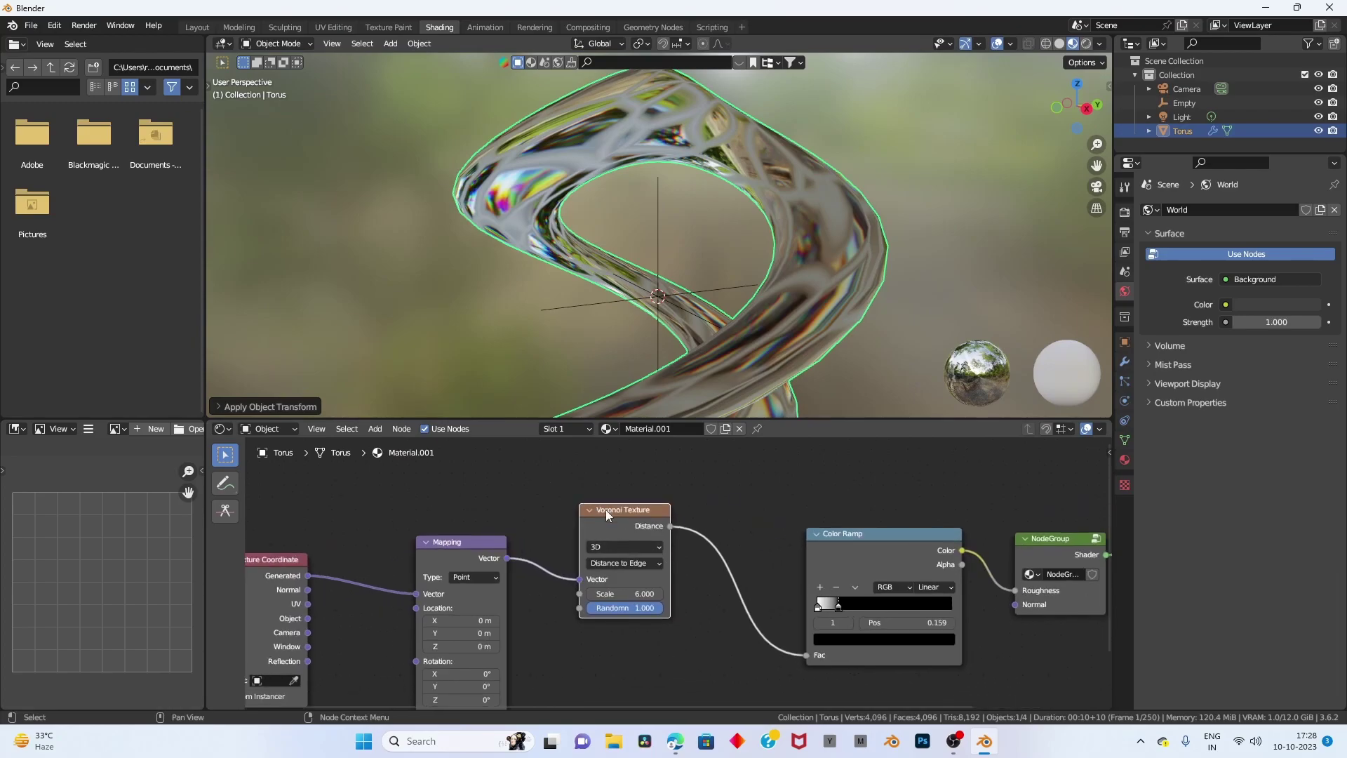
pyautogui.moveTo(605, 509); pyautogui.dragTo(607, 472, button='middle')
pyautogui.moveTo(626, 469); pyautogui.dragTo(712, 494)
pyautogui.scroll(-1, 659, 515)
pyautogui.scroll(-1, 659, 515)
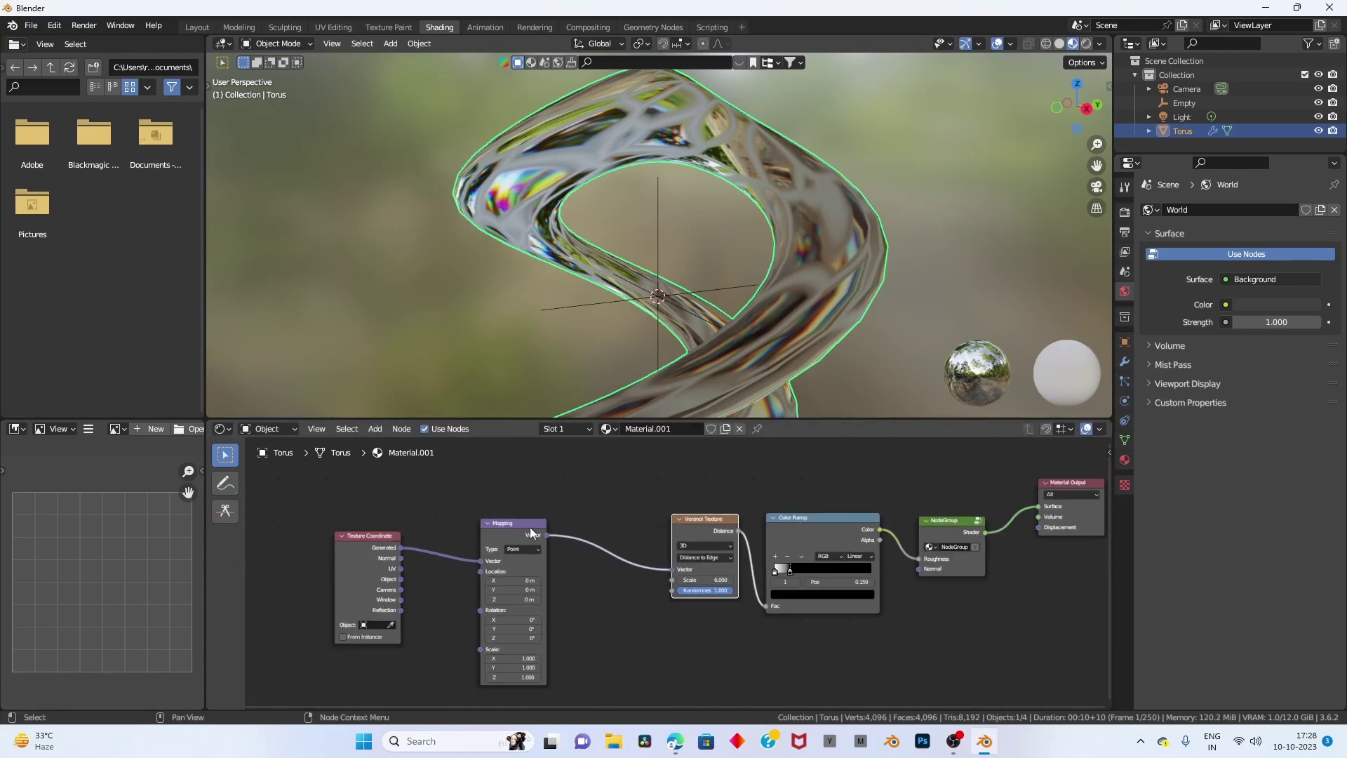
pyautogui.moveTo(529, 528); pyautogui.dragTo(622, 506)
# Insert a Musgrave Texture between Texture Coordinate and Mapping, then shift both nodes left.
pyautogui.hotkey('shift', 'a')
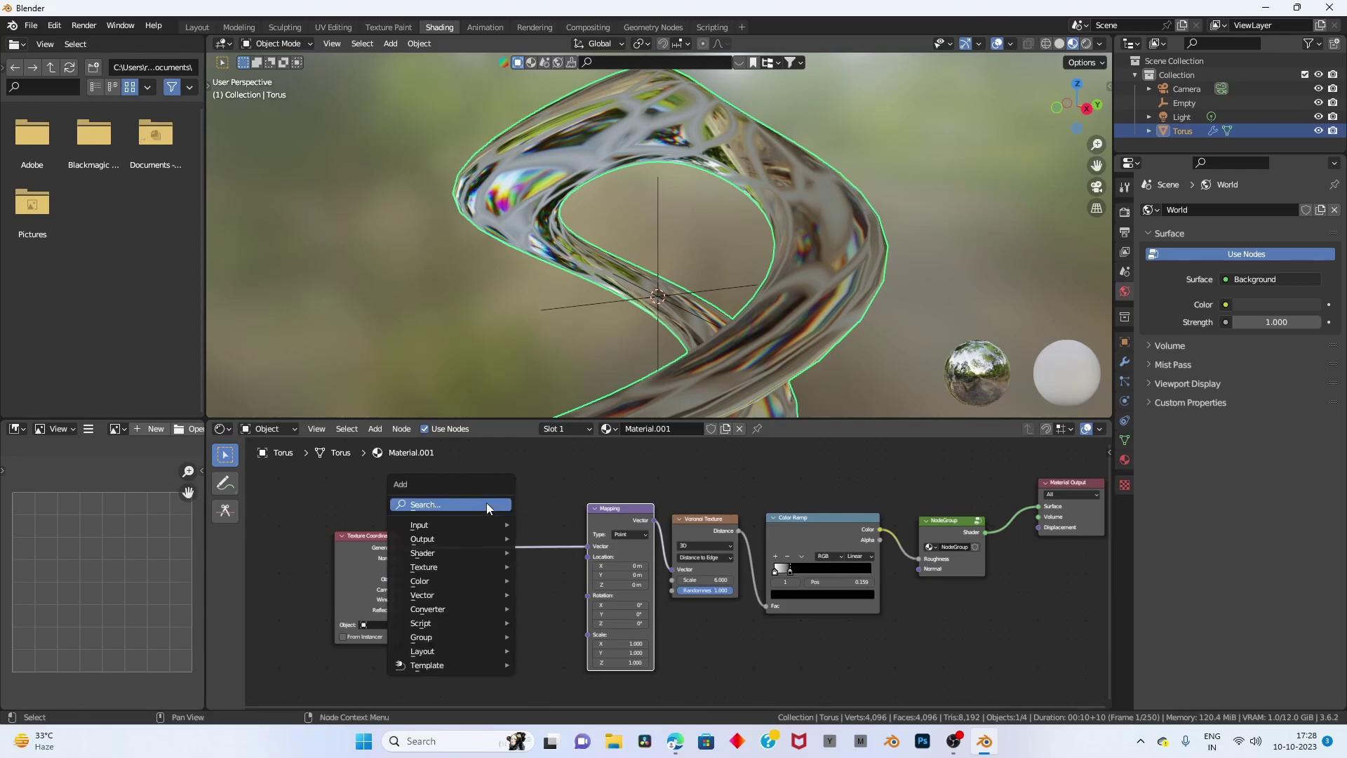
pyautogui.write('mu')
pyautogui.press('Return')
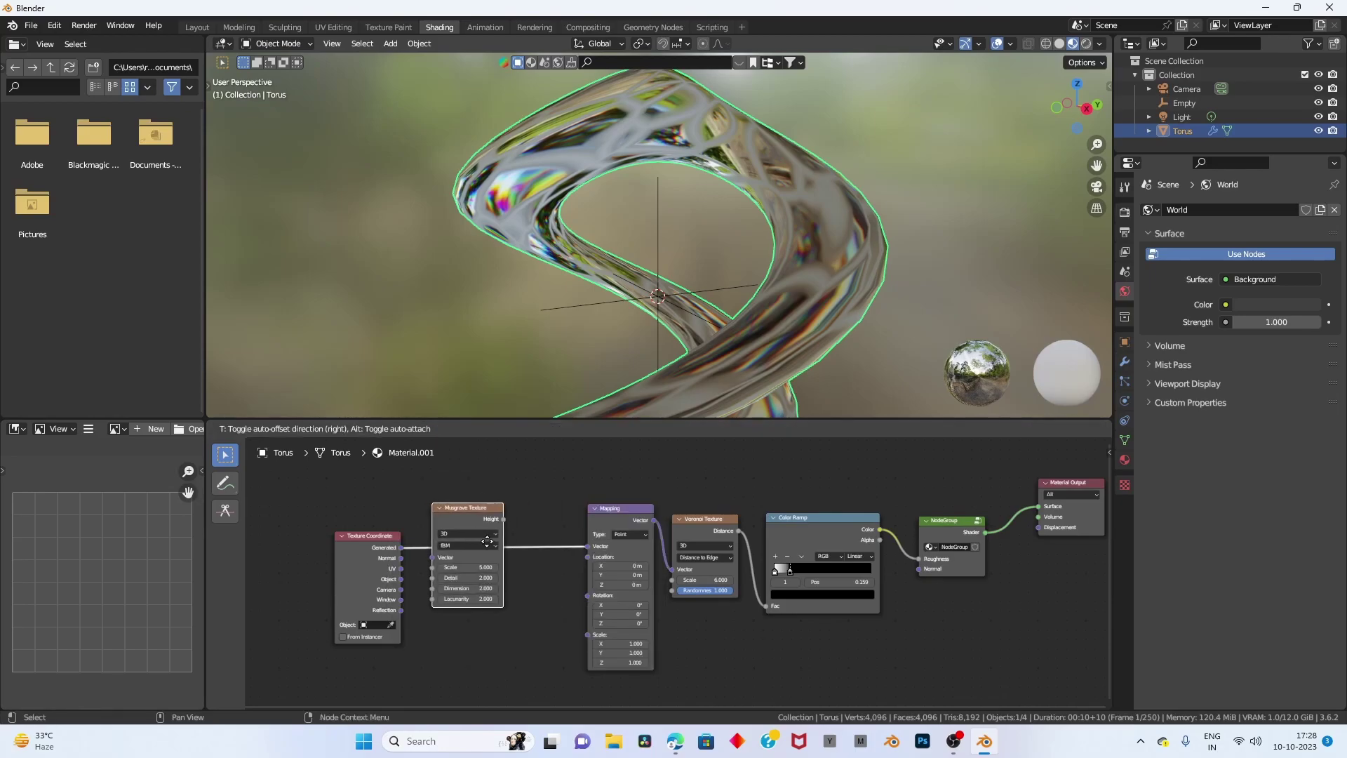
pyautogui.click(475, 530)
pyautogui.scroll(1, 506, 541)
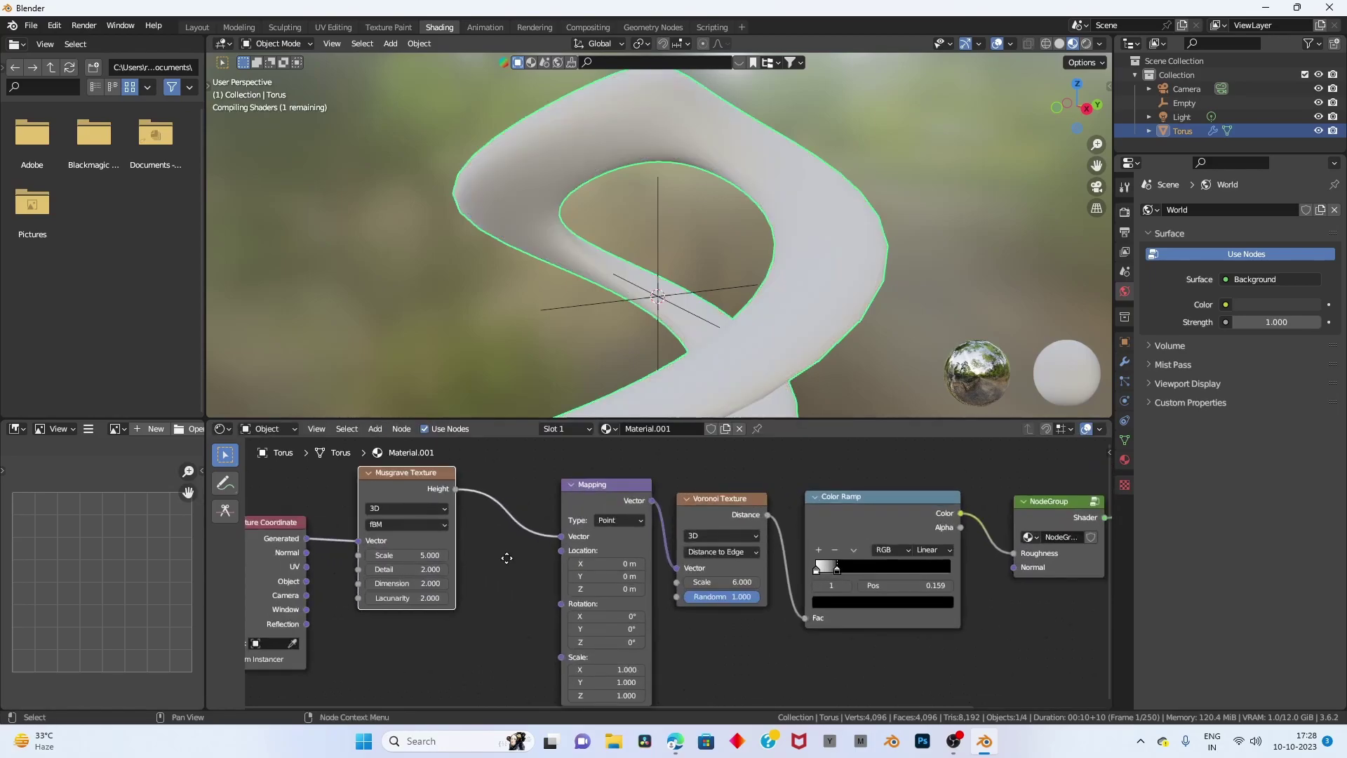
pyautogui.scroll(1, 574, 499)
pyautogui.scroll(-1, 370, 527)
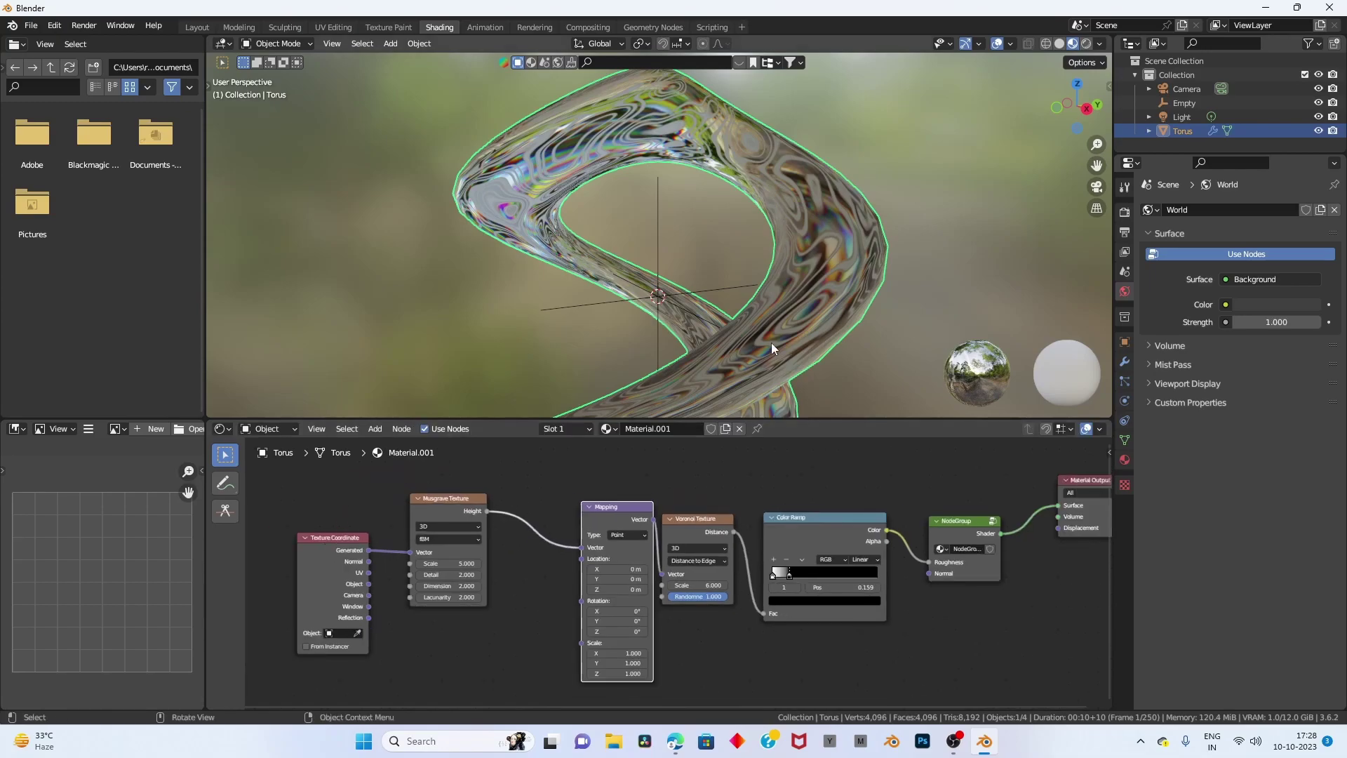
pyautogui.moveTo(834, 297); pyautogui.dragTo(714, 282, button='middle')
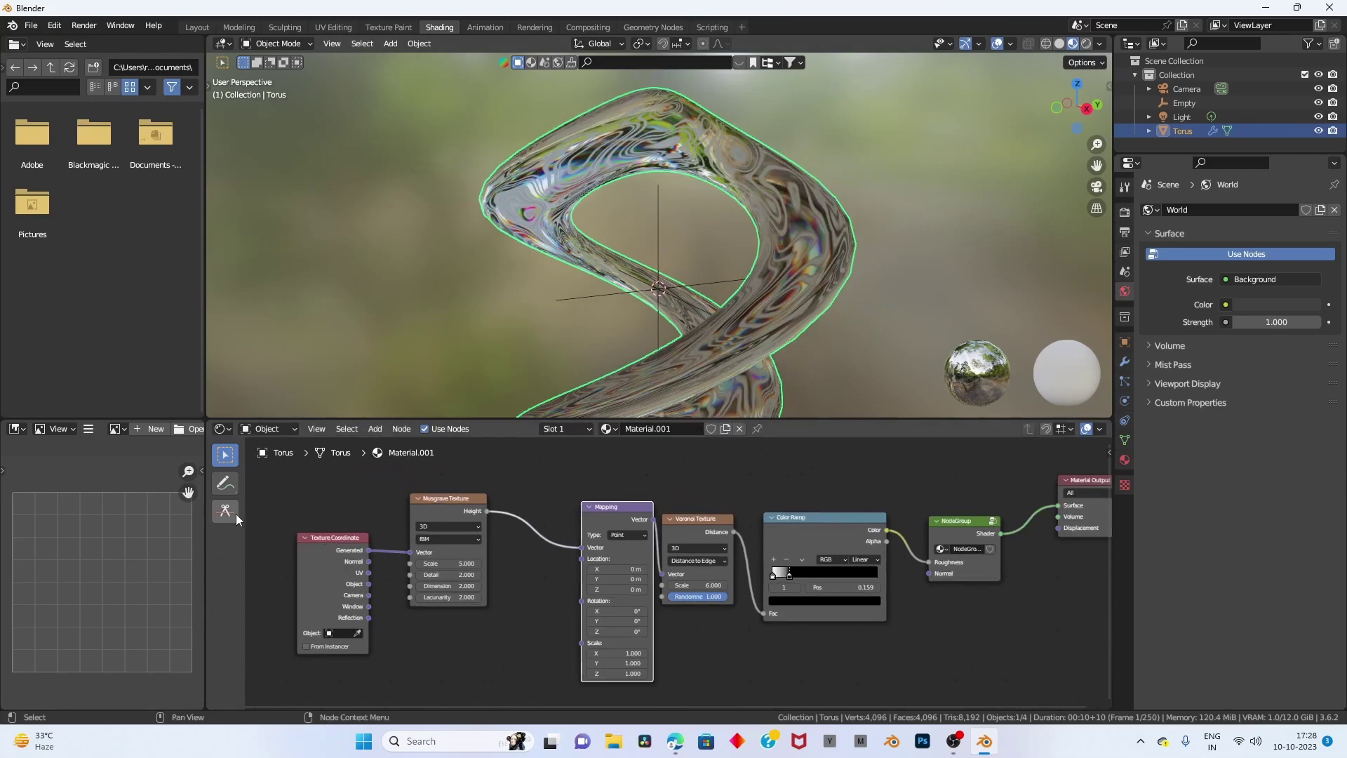
pyautogui.moveTo(264, 493); pyautogui.dragTo(510, 654)
pyautogui.scroll(-1, 406, 503)
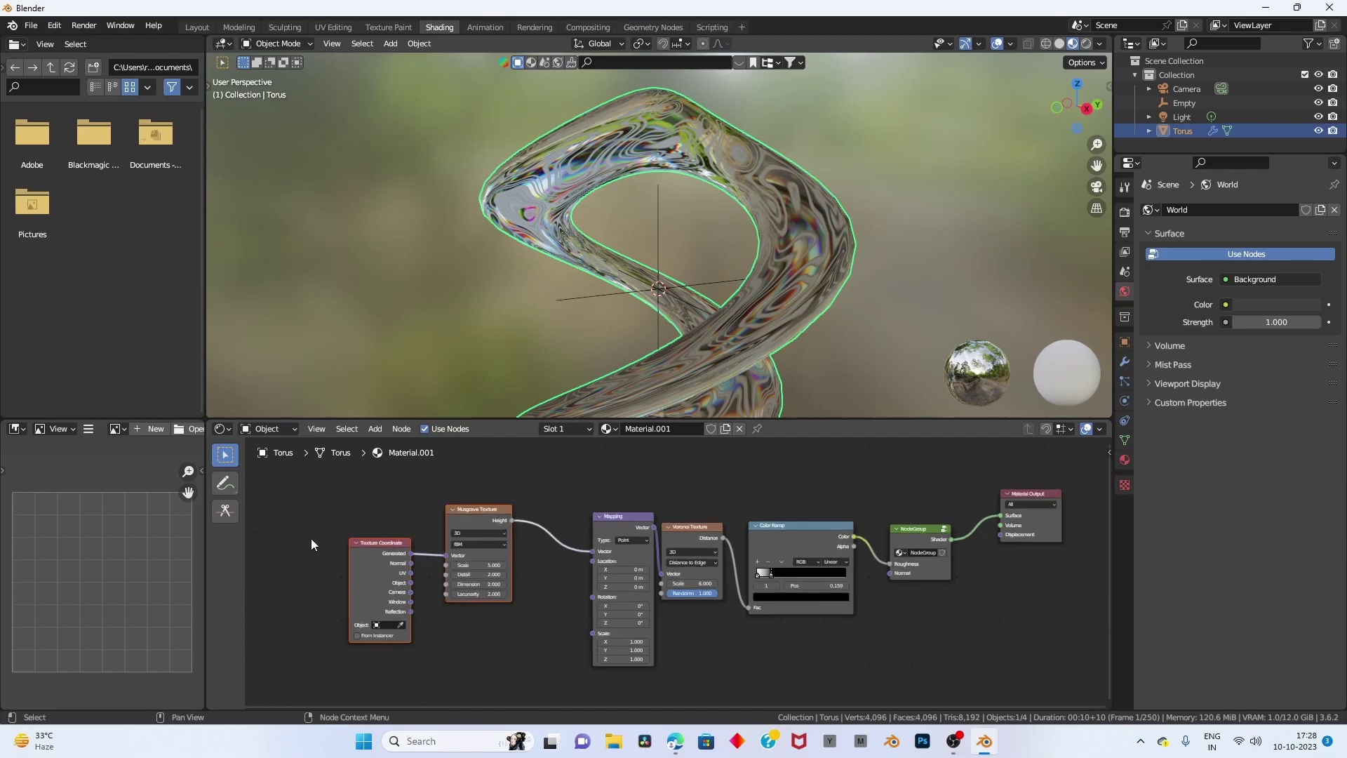
pyautogui.scroll(-1, 311, 538)
pyautogui.press('g')
pyautogui.click(316, 537)
# Drop a Mix node onto the Musgrave–Mapping link so Musgrave Height feeds Mix A.
pyautogui.hotkey('shift', 'a')
pyautogui.click(508, 545)
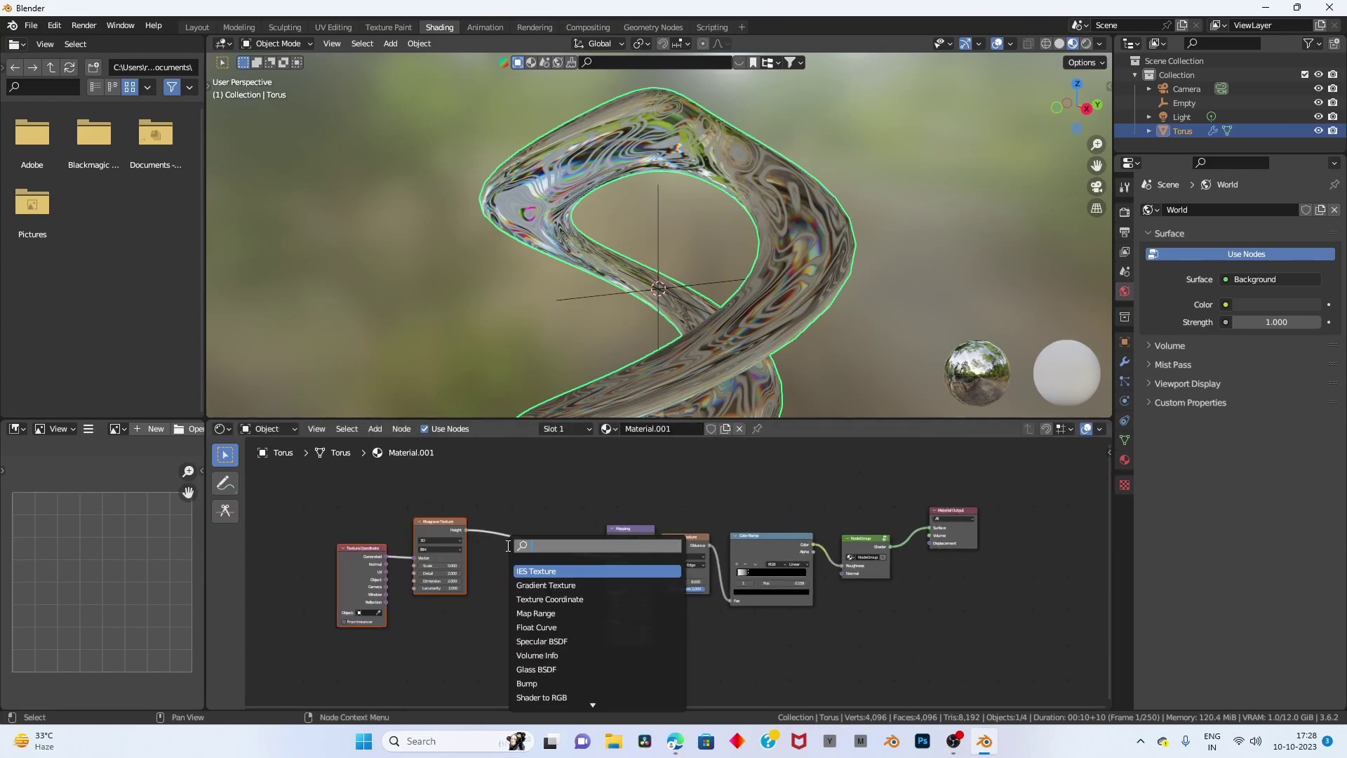
pyautogui.write('mi')
pyautogui.click(553, 585)
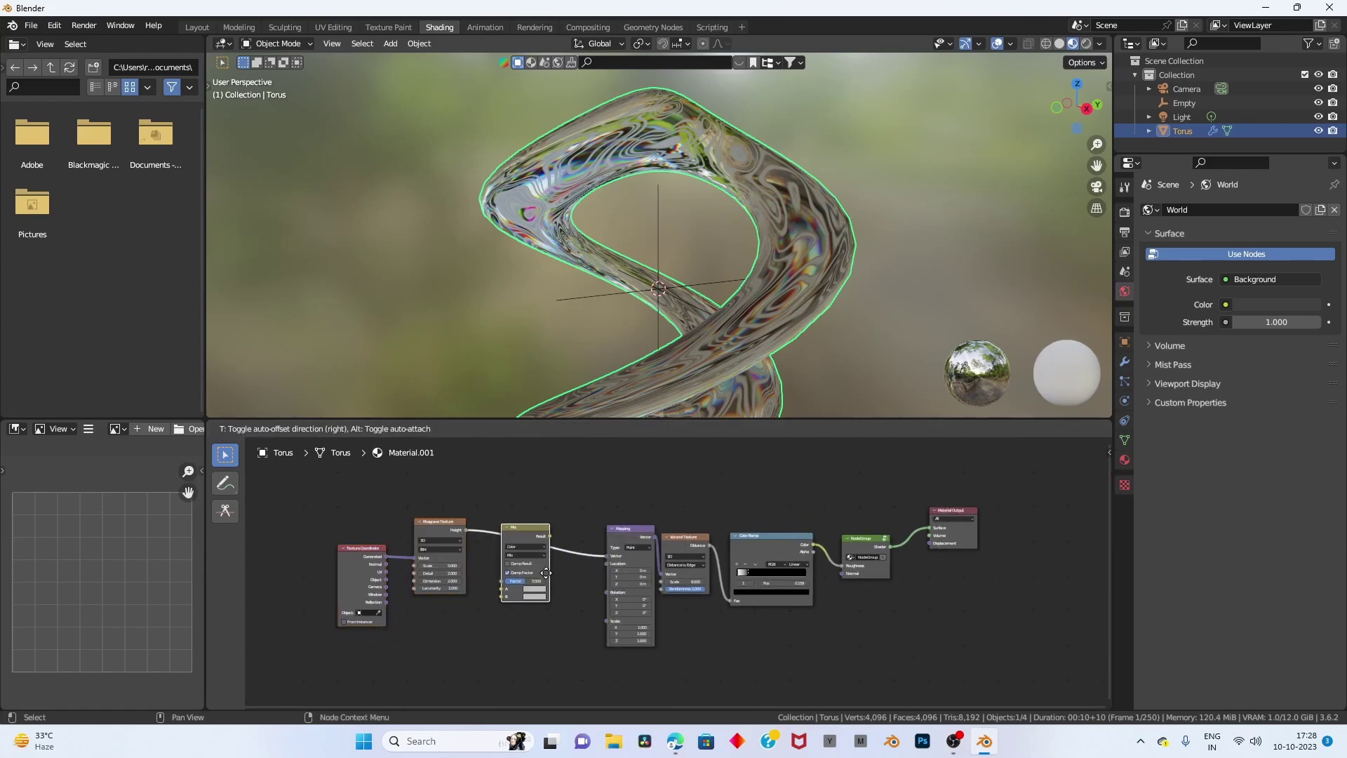
pyautogui.click(558, 554)
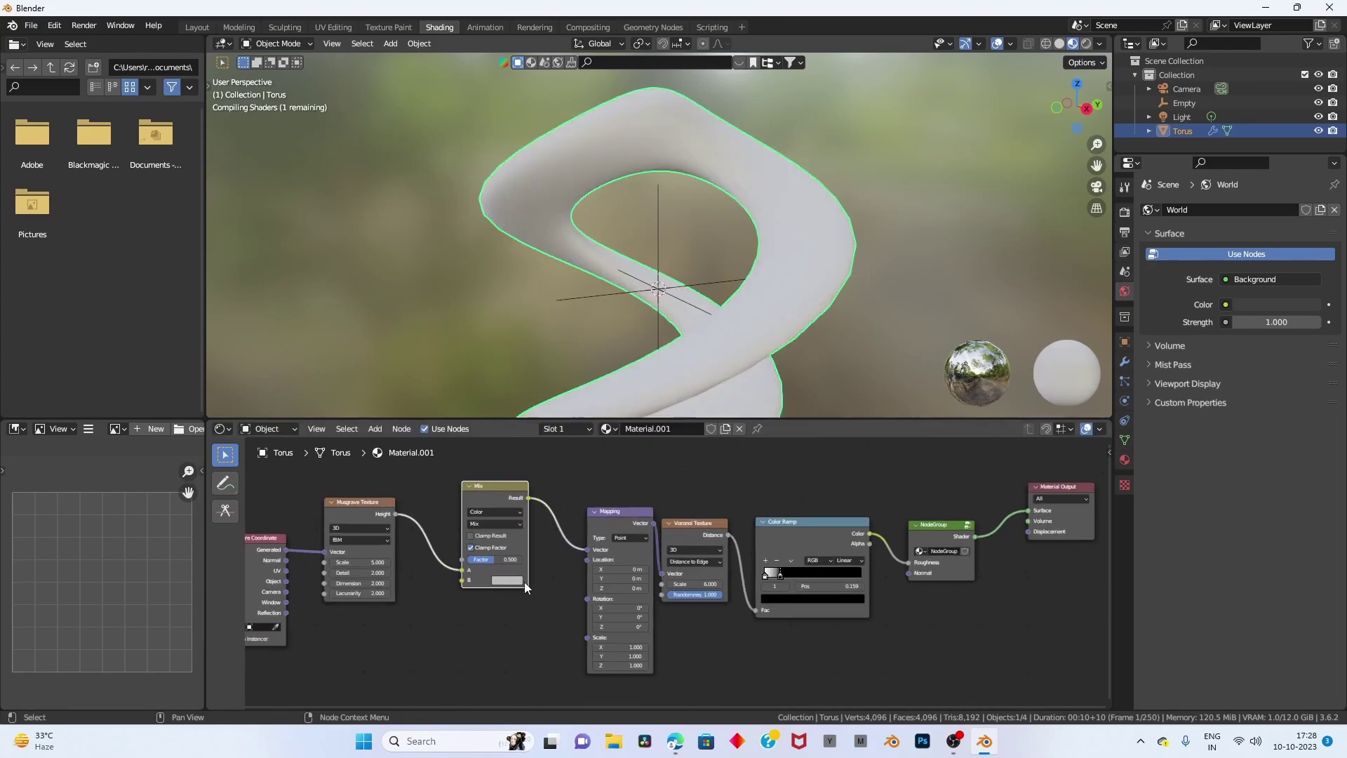
pyautogui.scroll(1, 524, 582)
pyautogui.scroll(1, 512, 600)
pyautogui.scroll(1, 500, 616)
pyautogui.moveTo(330, 579); pyautogui.dragTo(369, 587, button='middle')
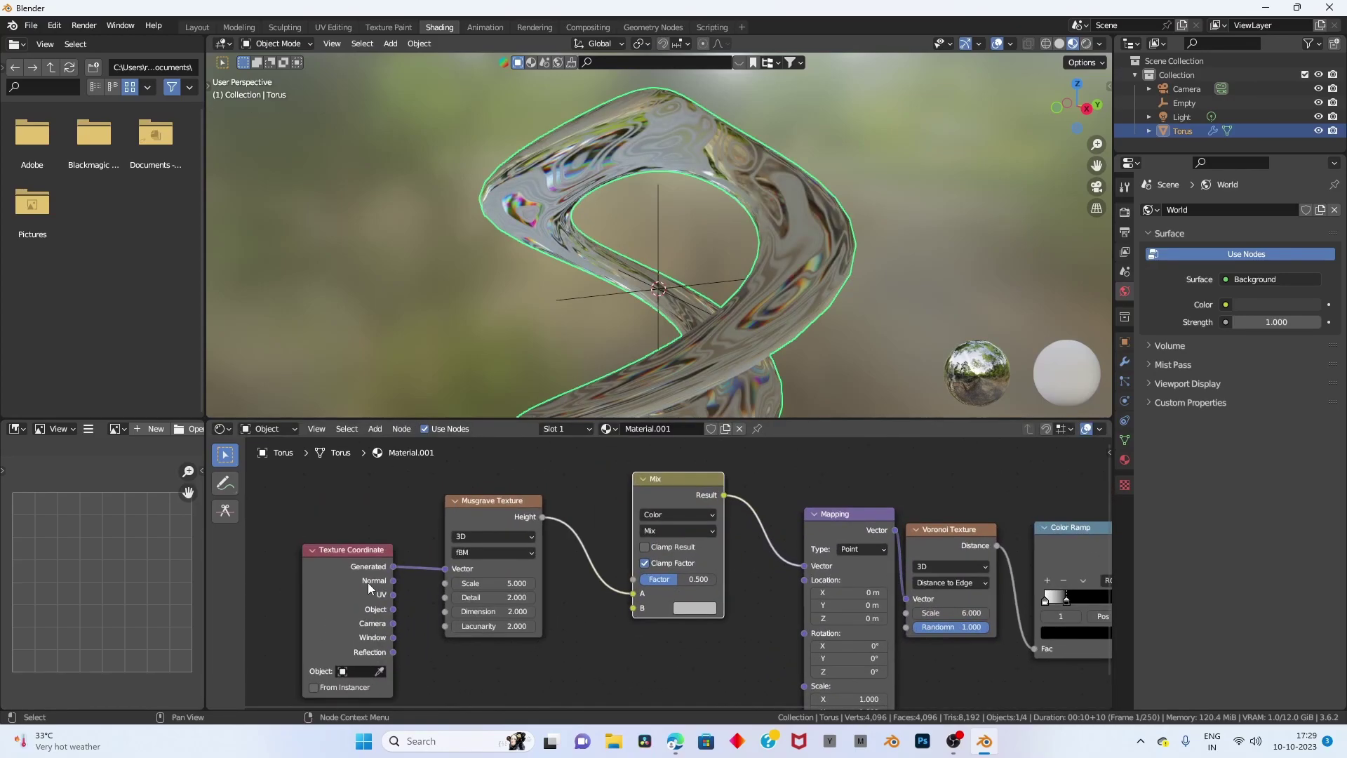
# Link the Texture Coordinate Object output to both Musgrave Vector and the Mix B input.
pyautogui.click(391, 612)
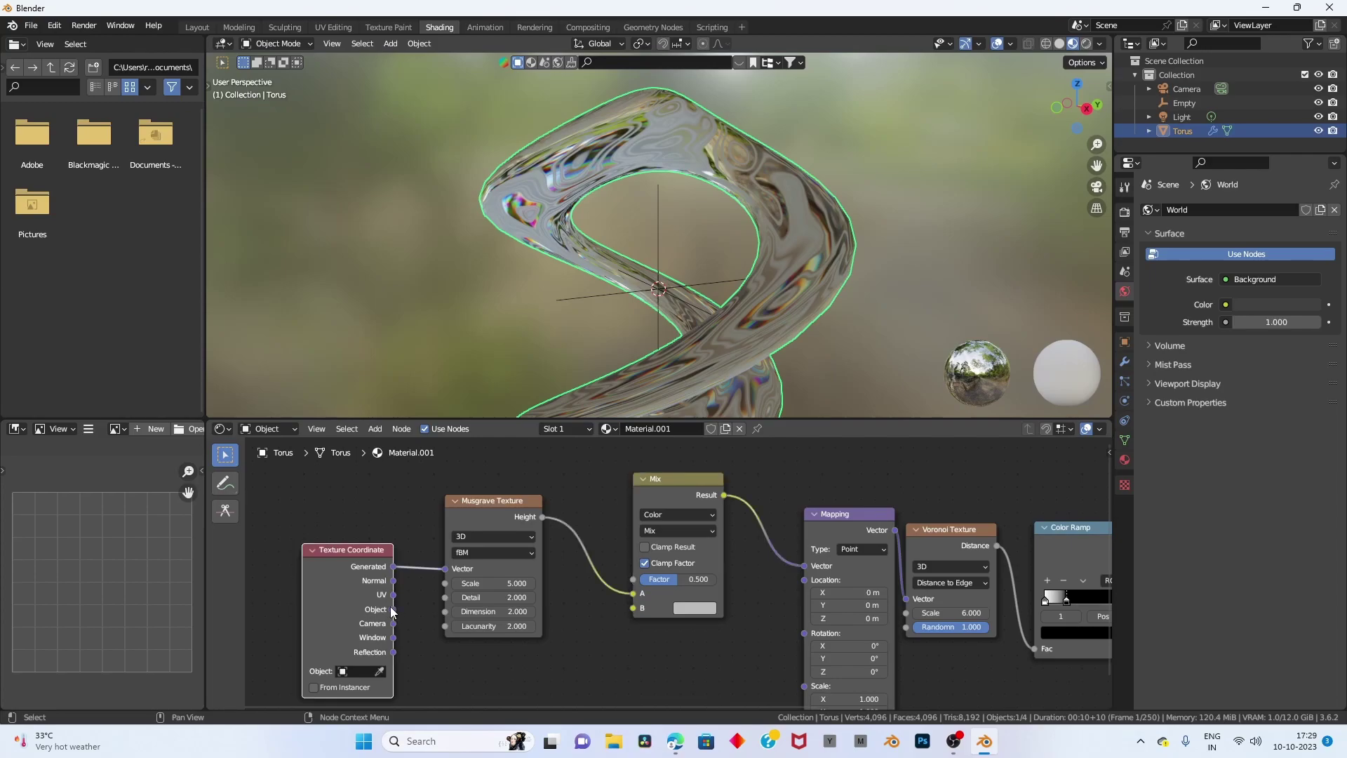
pyautogui.moveTo(392, 611)
pyautogui.mouseDown()
pyautogui.moveTo(414, 612)
pyautogui.moveTo(445, 569)
pyautogui.mouseUp()
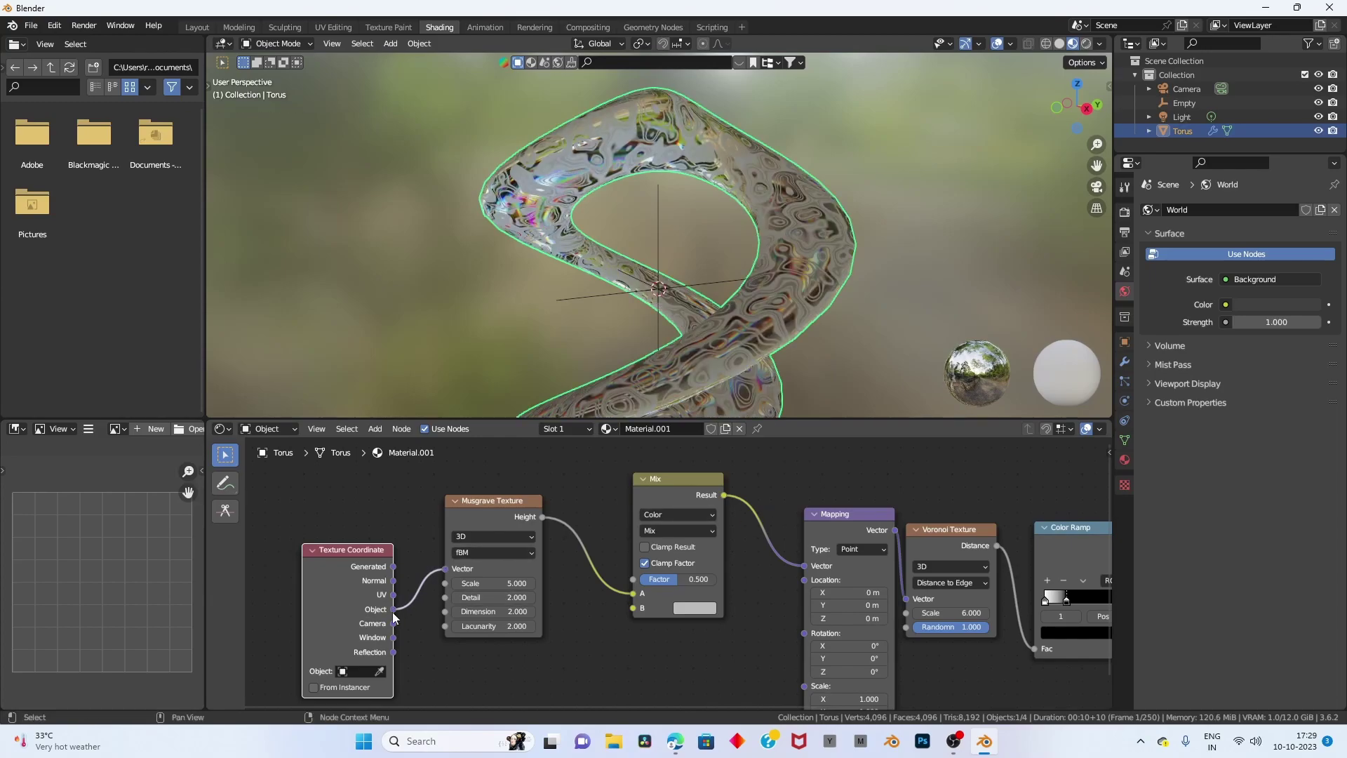
pyautogui.moveTo(393, 615); pyautogui.dragTo(414, 612)
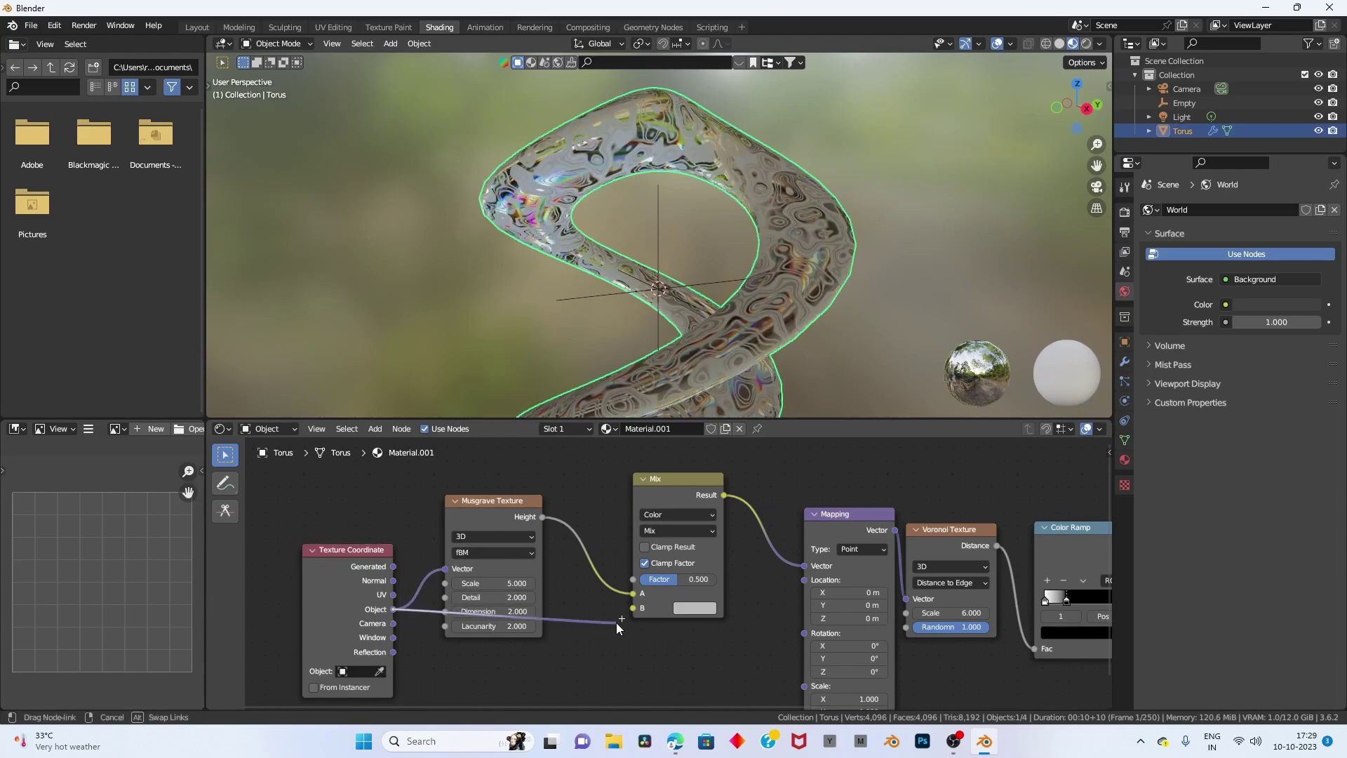
pyautogui.moveTo(617, 626)
pyautogui.mouseDown()
pyautogui.moveTo(645, 600)
pyautogui.moveTo(634, 608)
pyautogui.mouseUp()
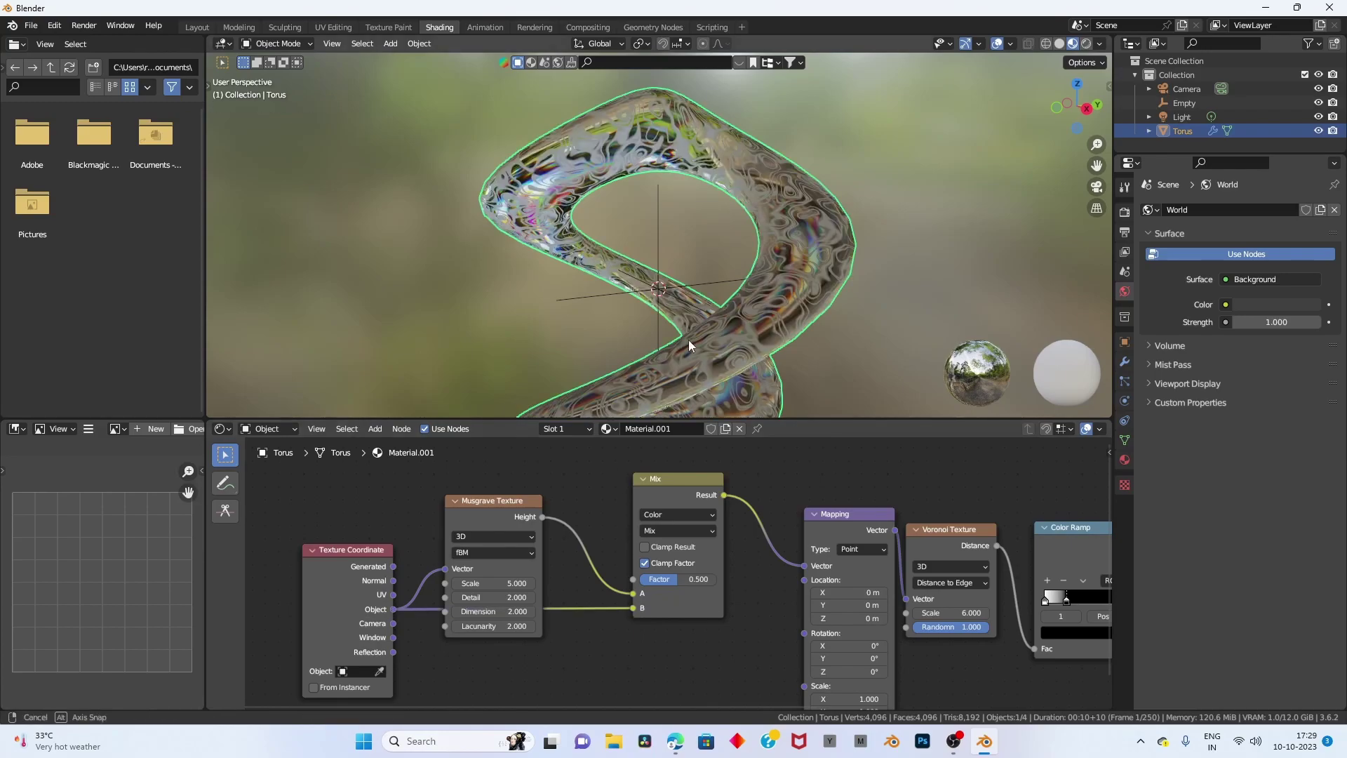
pyautogui.scroll(1, 583, 553)
pyautogui.scroll(2, 582, 553)
# Set the Musgrave Scale to about 1.4 and Detail to 12.
pyautogui.scroll(1, 582, 575)
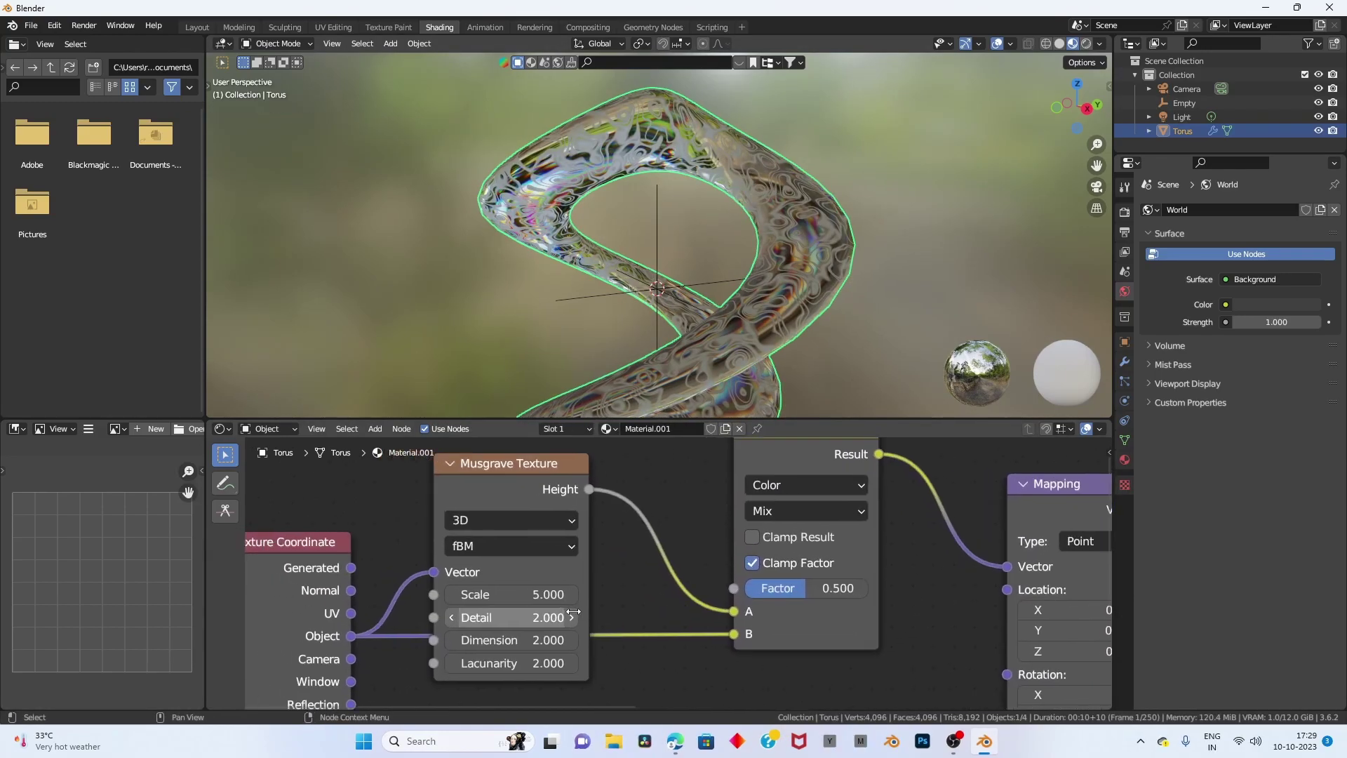
pyautogui.moveTo(560, 592); pyautogui.dragTo(547, 597)
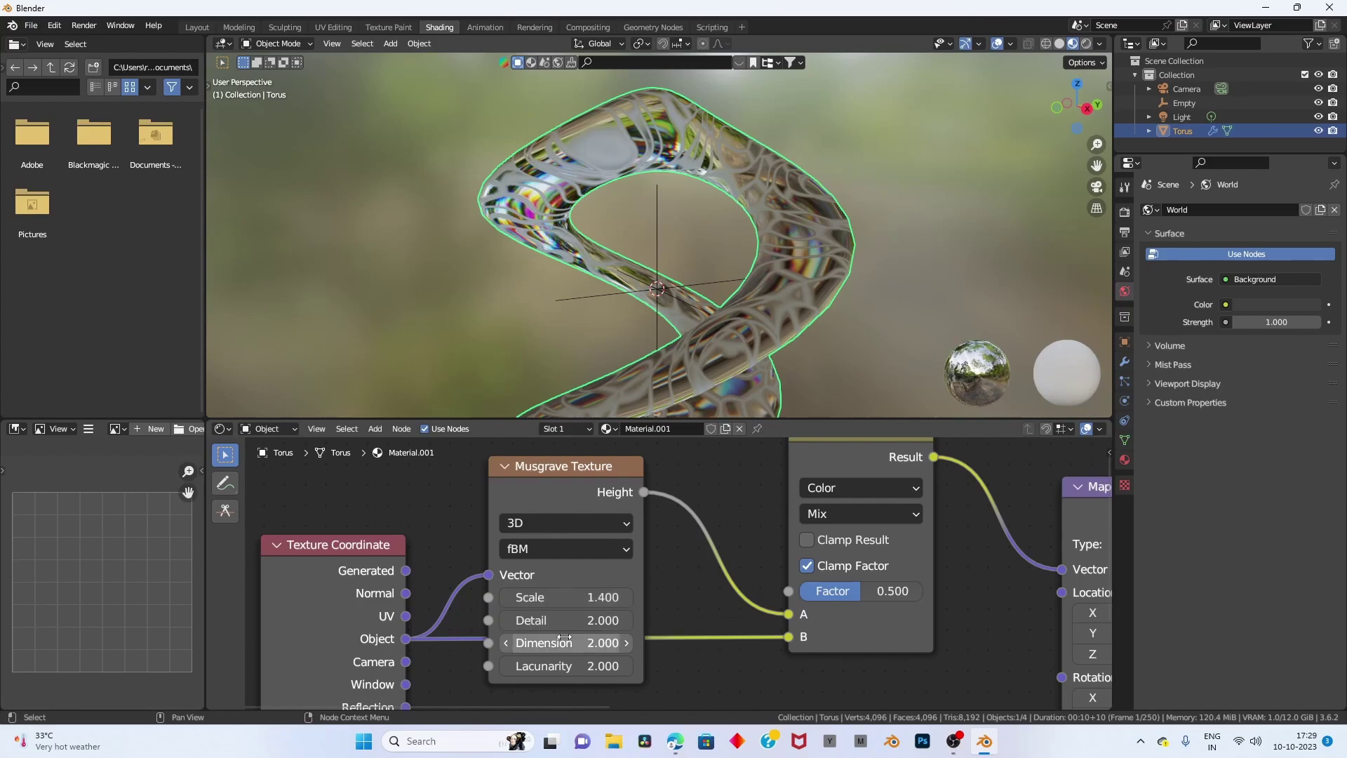
pyautogui.click(565, 620)
pyautogui.write('12.000')
pyautogui.press('Return')
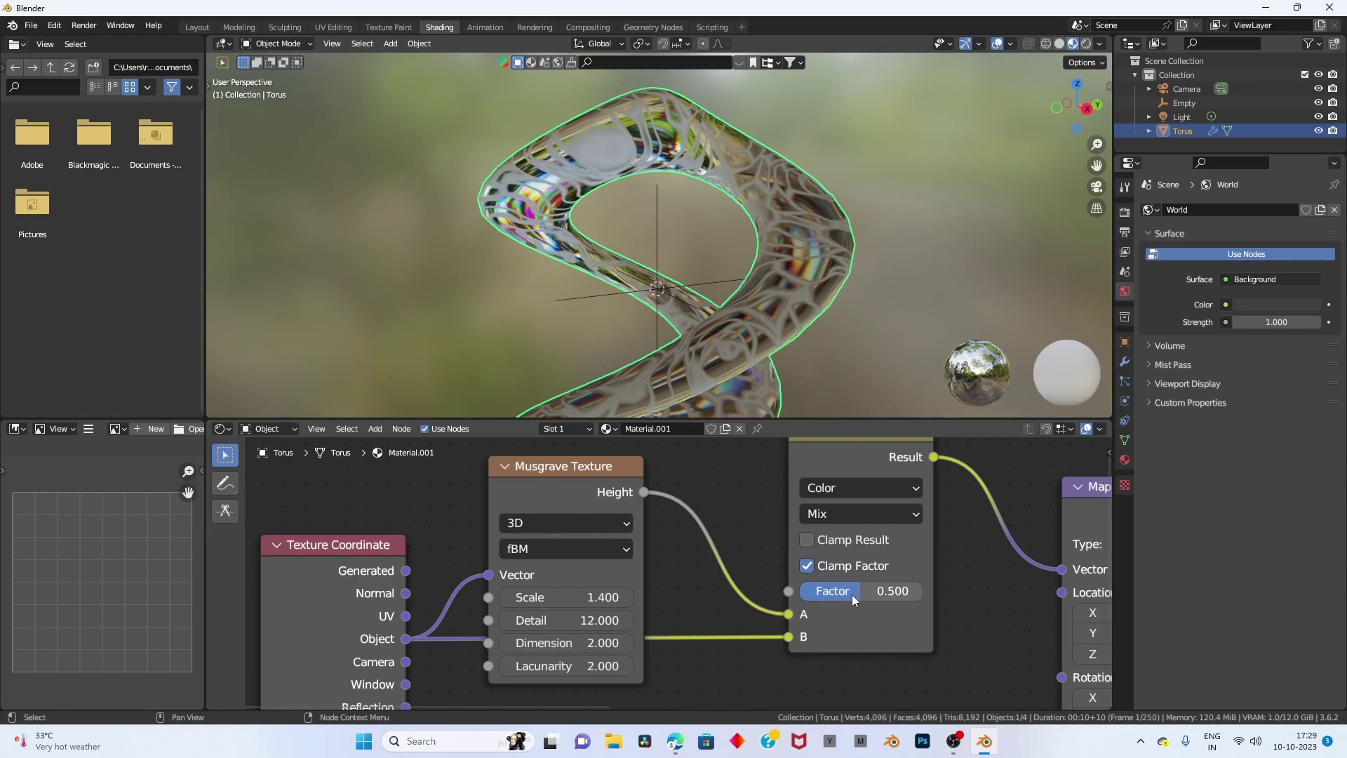
# Set the Mix Factor to 0.975.
pyautogui.moveTo(852, 595); pyautogui.dragTo(923, 595)
pyautogui.moveTo(1098, 166)
pyautogui.mouseDown()
pyautogui.moveTo(1100, 140)
pyautogui.moveTo(1089, 150)
pyautogui.mouseUp()
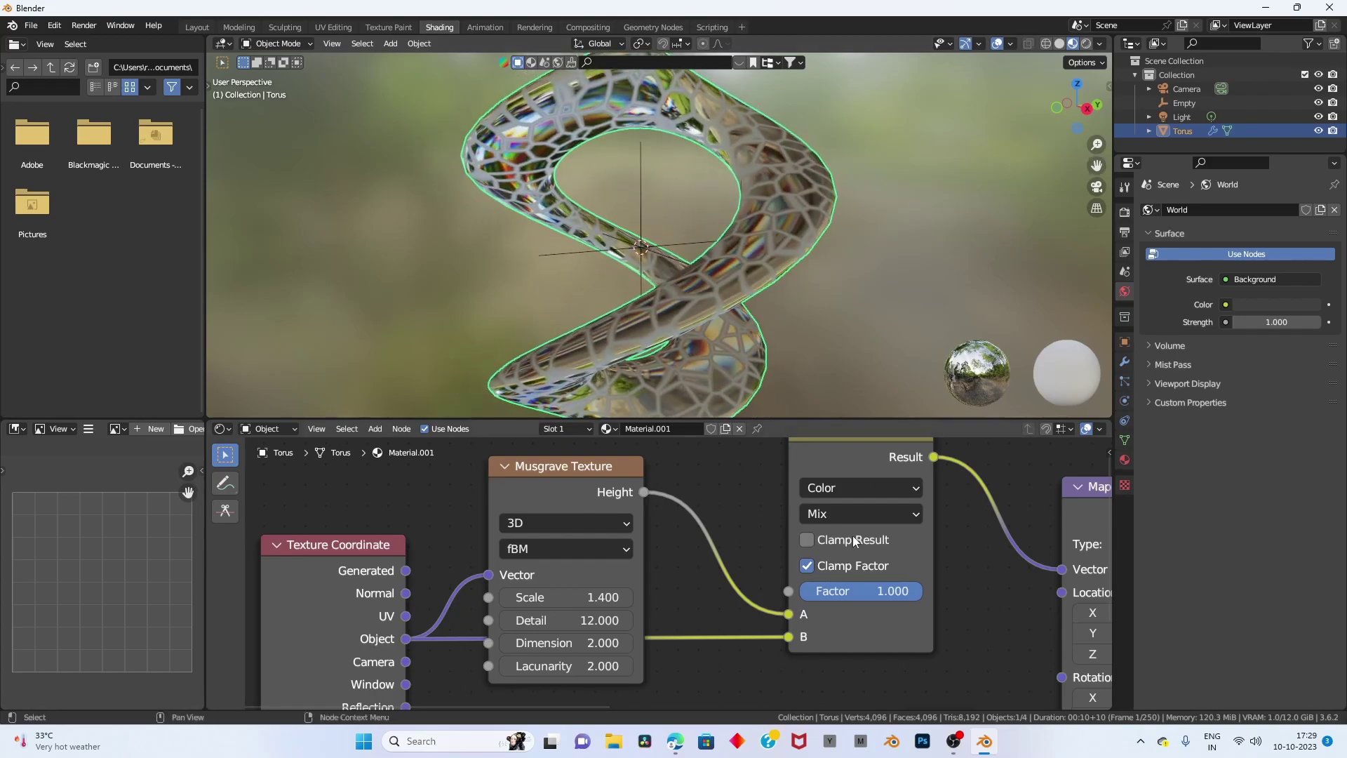
pyautogui.moveTo(852, 536); pyautogui.dragTo(673, 491, button='middle')
pyautogui.scroll(2, 701, 565)
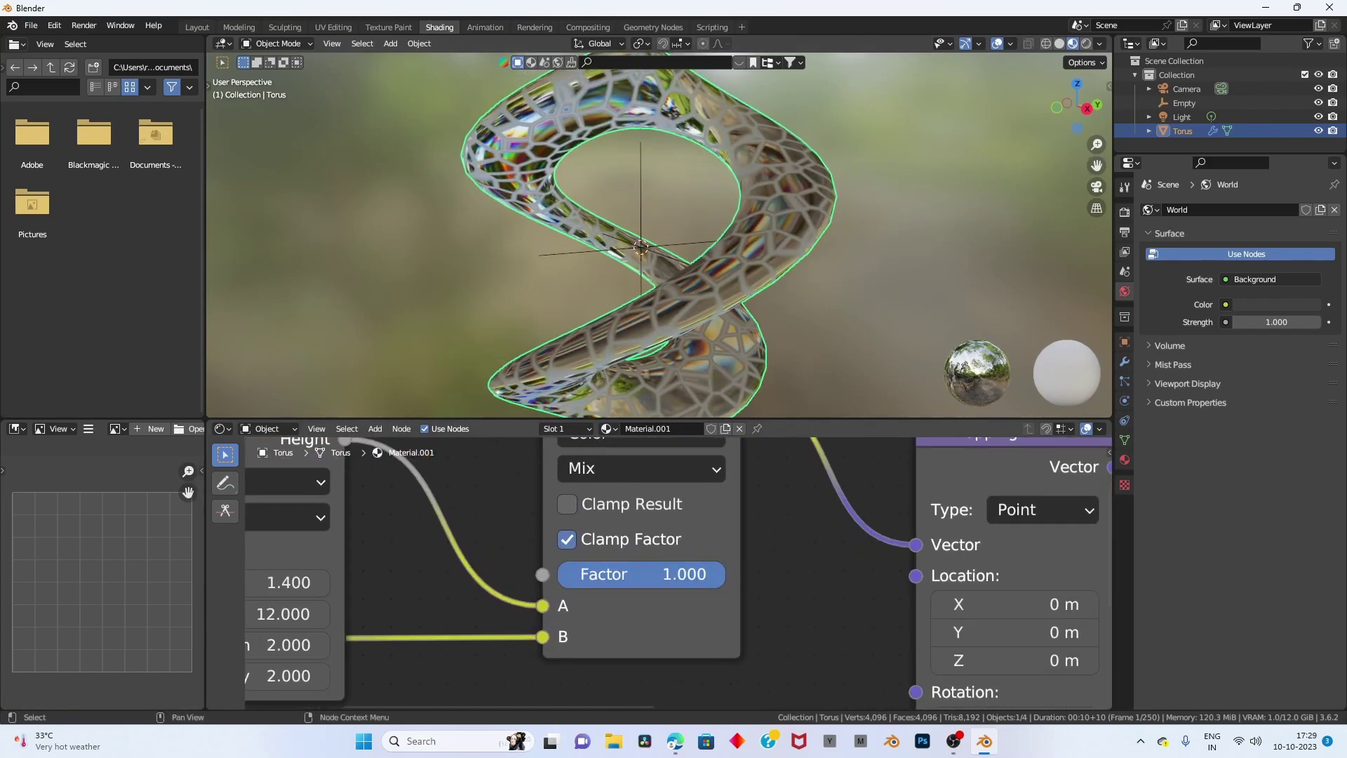
pyautogui.moveTo(684, 574); pyautogui.dragTo(677, 574)
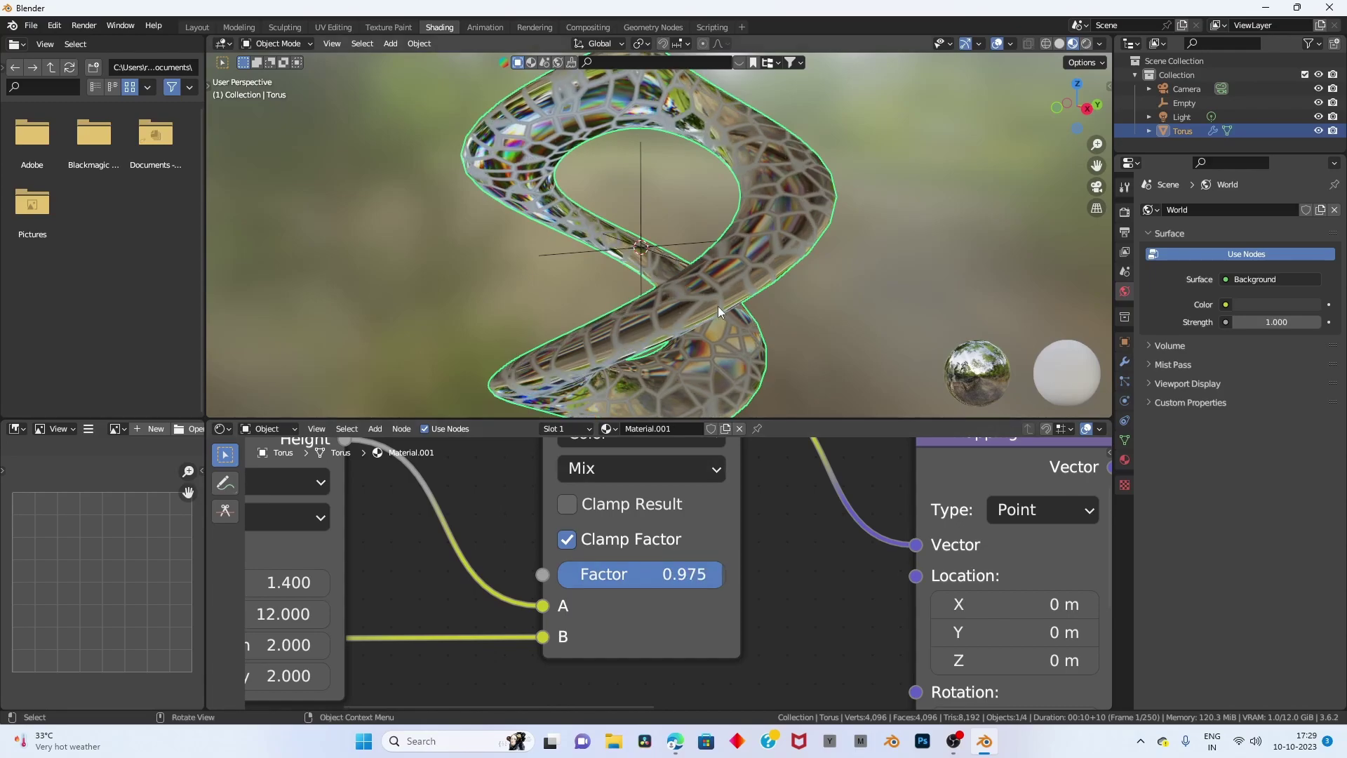
# Lower the Musgrave Lacunarity to 0.4.
pyautogui.moveTo(718, 306); pyautogui.dragTo(791, 298, button='middle')
pyautogui.moveTo(282, 656); pyautogui.dragTo(508, 643, button='middle')
pyautogui.moveTo(467, 662)
pyautogui.mouseDown()
pyautogui.moveTo(420, 662)
pyautogui.moveTo(491, 662)
pyautogui.moveTo(421, 662)
pyautogui.moveTo(491, 662)
pyautogui.moveTo(449, 662)
pyautogui.mouseUp()
pyautogui.moveTo(687, 302)
pyautogui.mouseDown(button='middle')
pyautogui.moveTo(725, 289)
pyautogui.moveTo(826, 320)
pyautogui.mouseUp(button='middle')
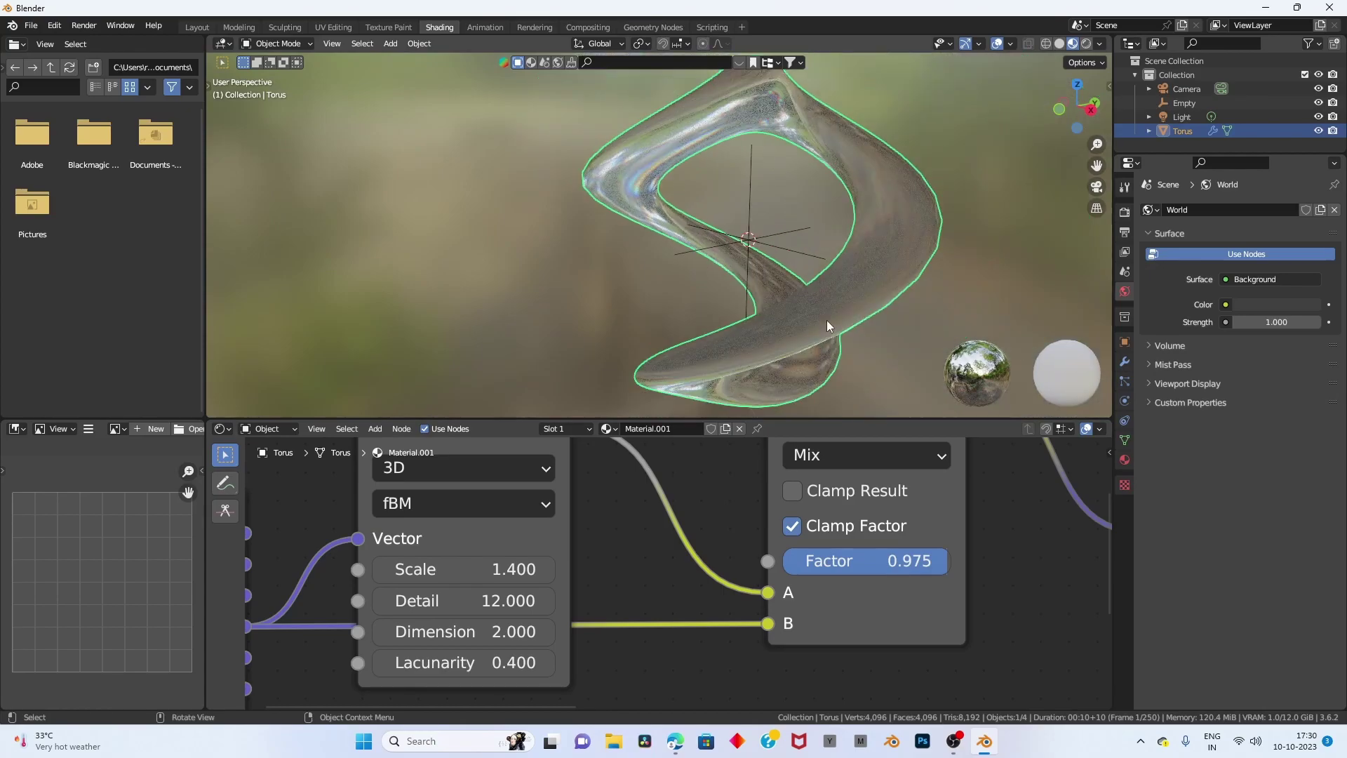
# Nudge Musgrave Lacunarity up to 0.7, then undo recent Lacunarity, Dimension, Detail and Scale changes.
pyautogui.click(546, 661)
pyautogui.click(546, 659)
pyautogui.click(547, 660)
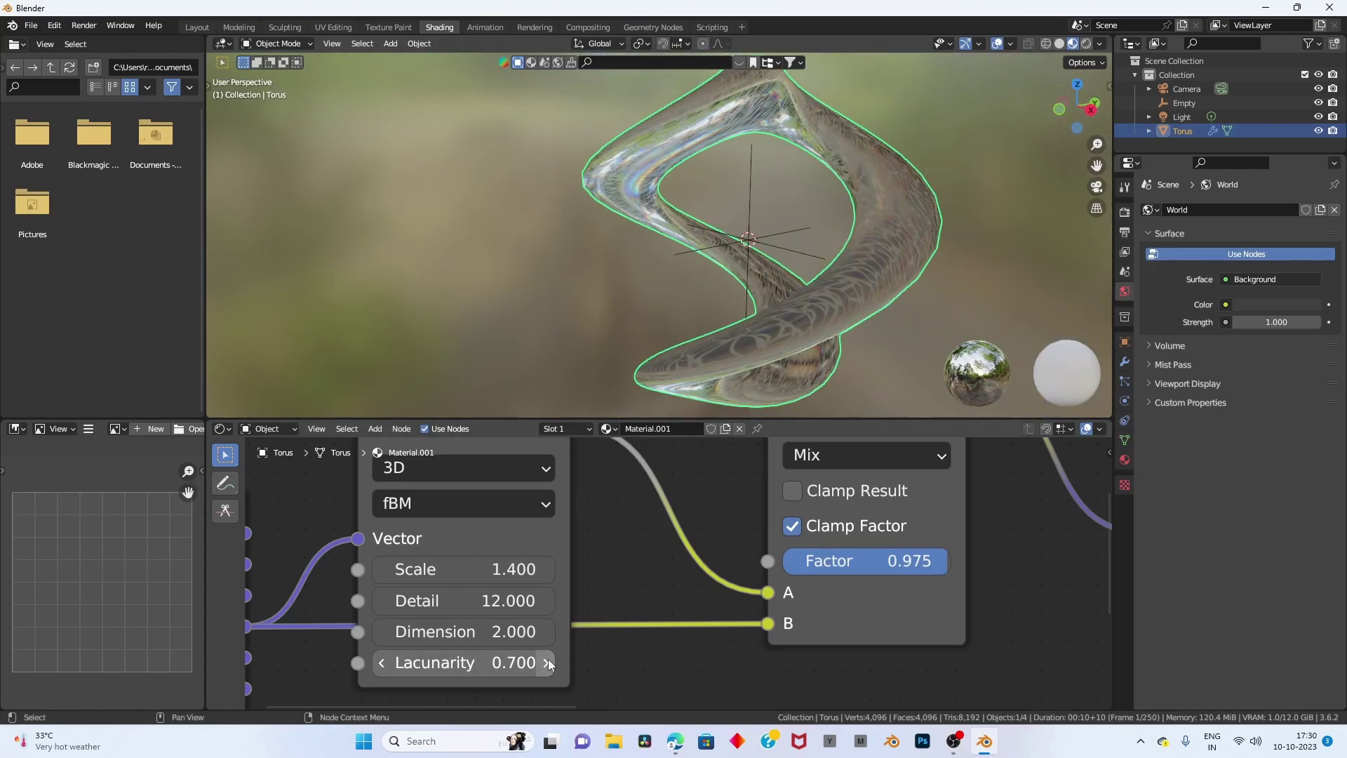
pyautogui.moveTo(919, 372); pyautogui.dragTo(778, 280, button='middle')
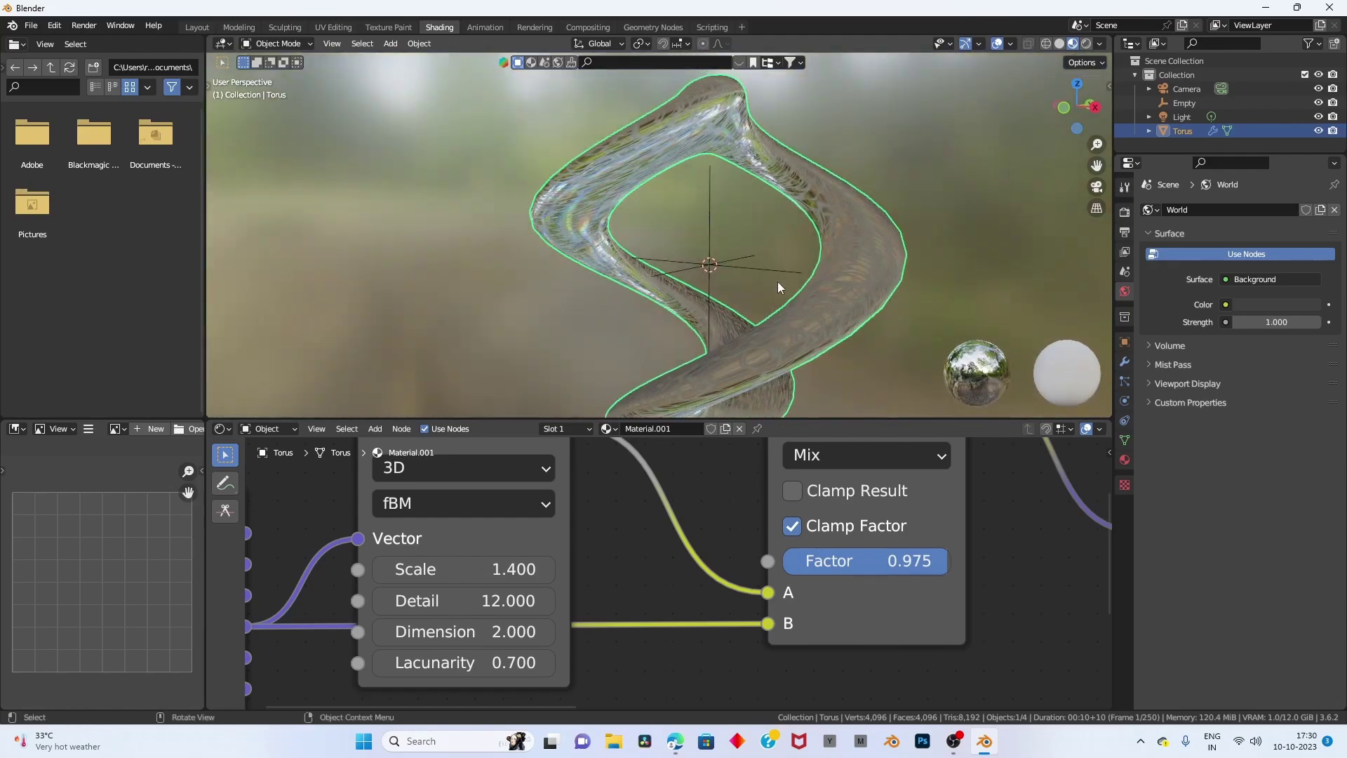
pyautogui.hotkey('ctrl', 'z')
pyautogui.hotkey('ctrl', 'z')
pyautogui.hotkey('ctrl', 'z')
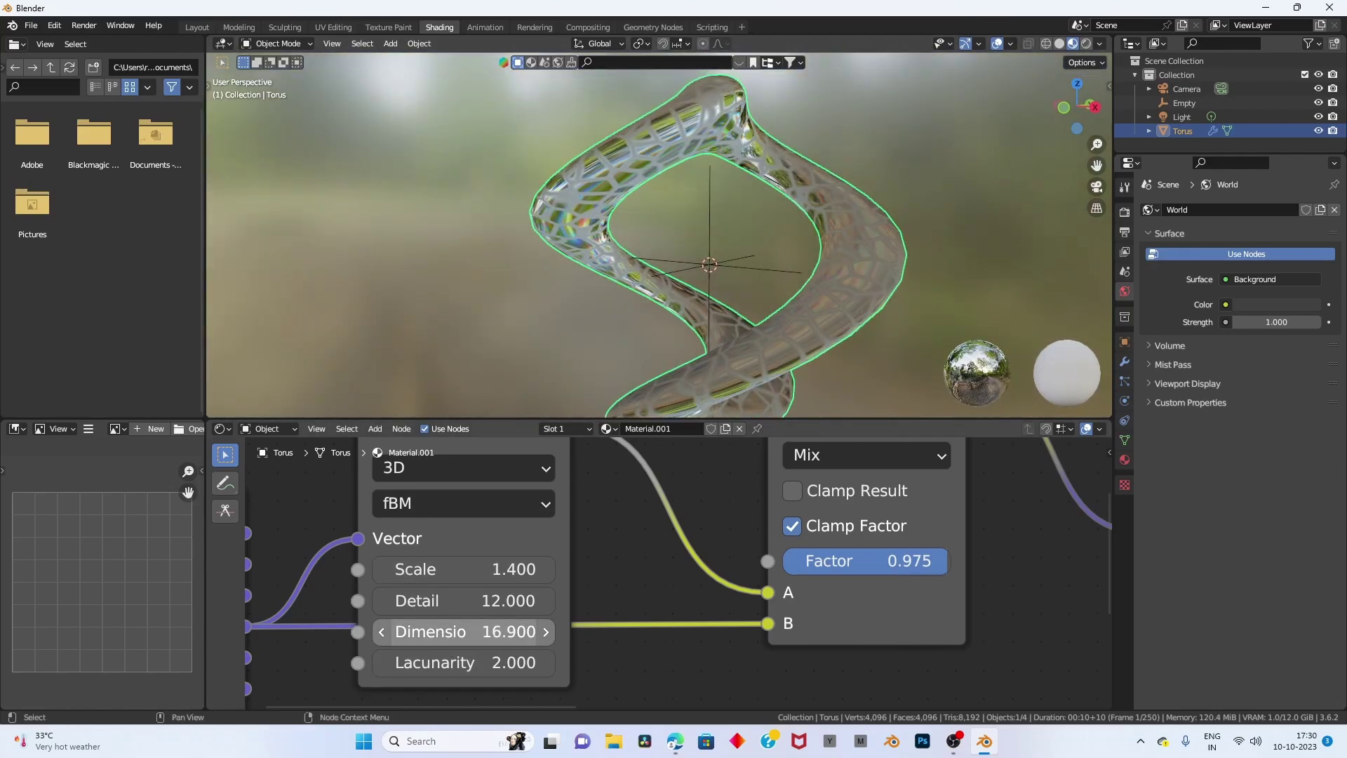
pyautogui.press('BackSpace')
pyautogui.hotkey('ctrl', 'z')
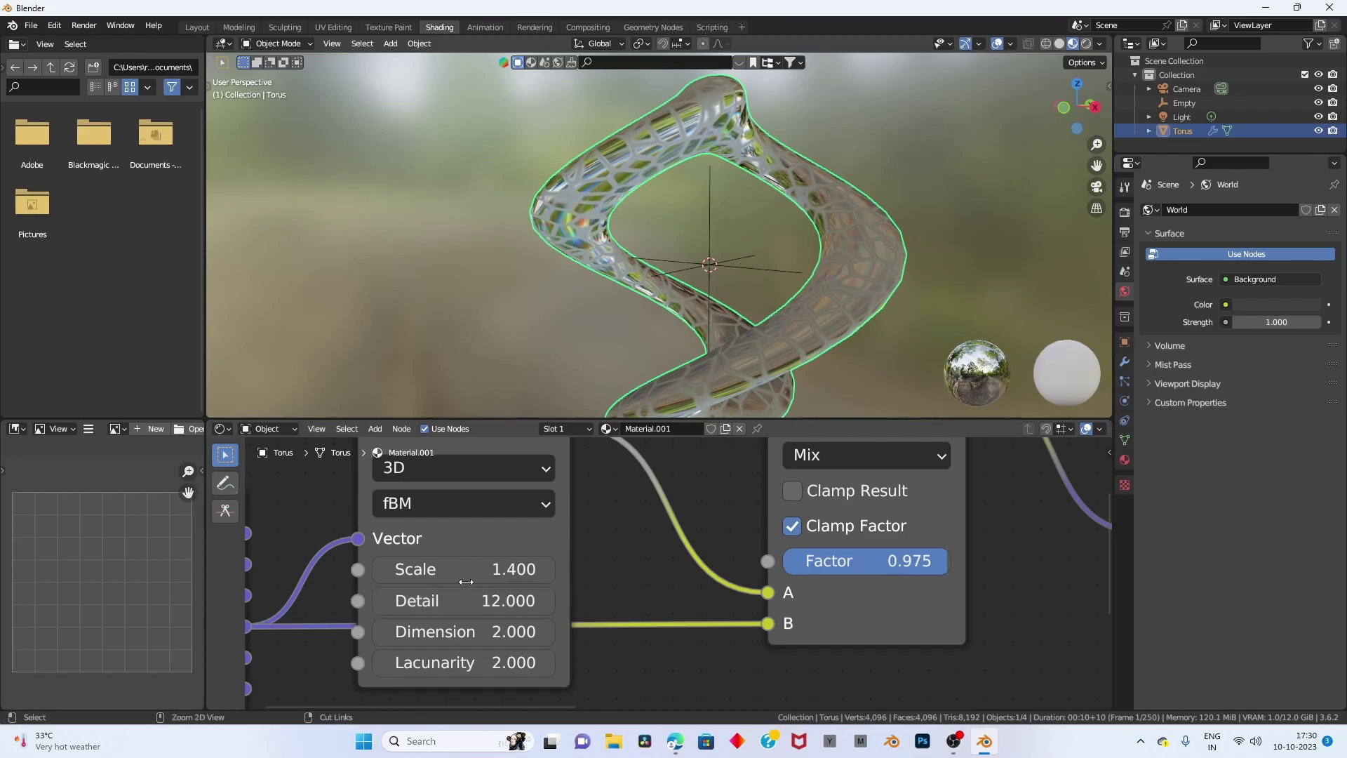
pyautogui.hotkey('ctrl', 'z')
pyautogui.hotkey('ctrl', 'z')
pyautogui.hotkey('ctrl', 'z')
pyautogui.hotkey('ctrl', 'z')
# Try Musgrave Lacunarity values of 1.6 and 1.7, then lower it toward zero.
pyautogui.scroll(-2, 536, 537)
pyautogui.moveTo(525, 619); pyautogui.dragTo(525, 619)
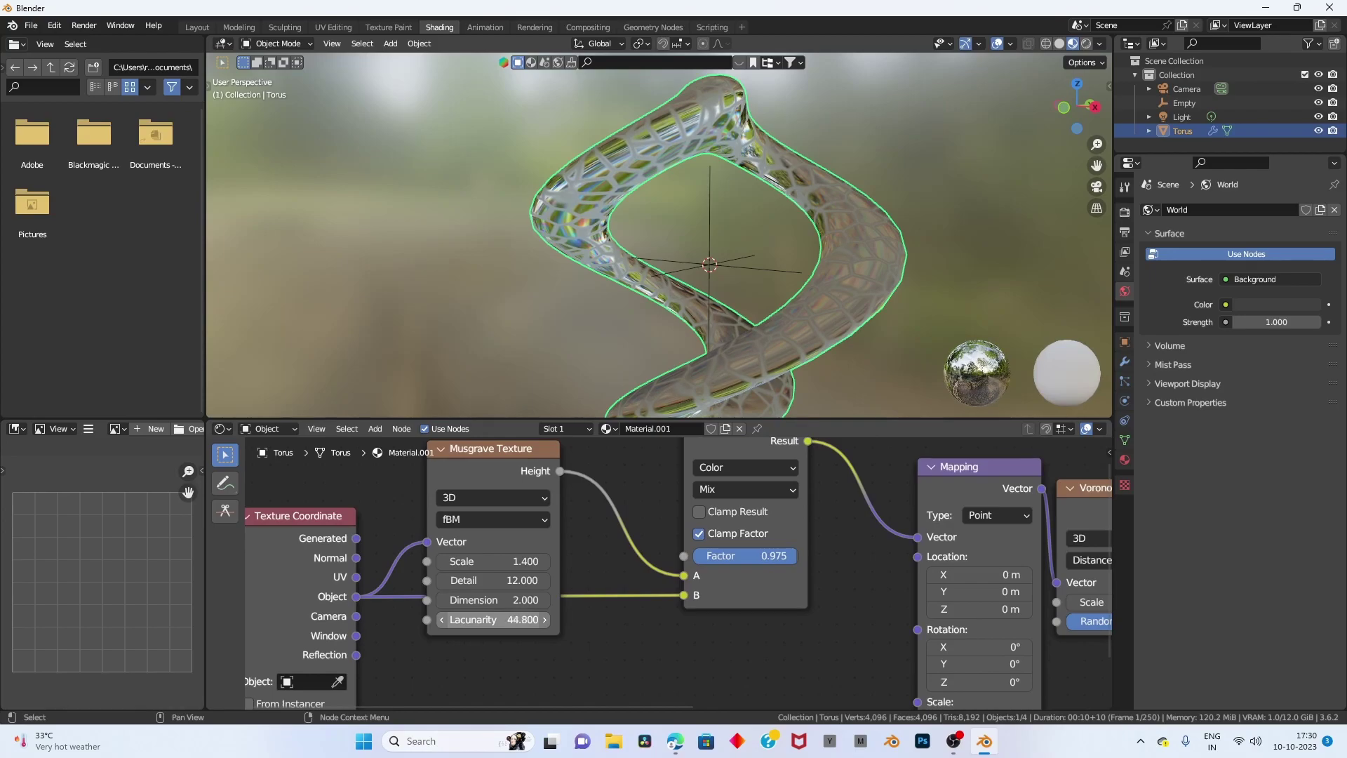
pyautogui.moveTo(525, 619); pyautogui.dragTo(550, 617)
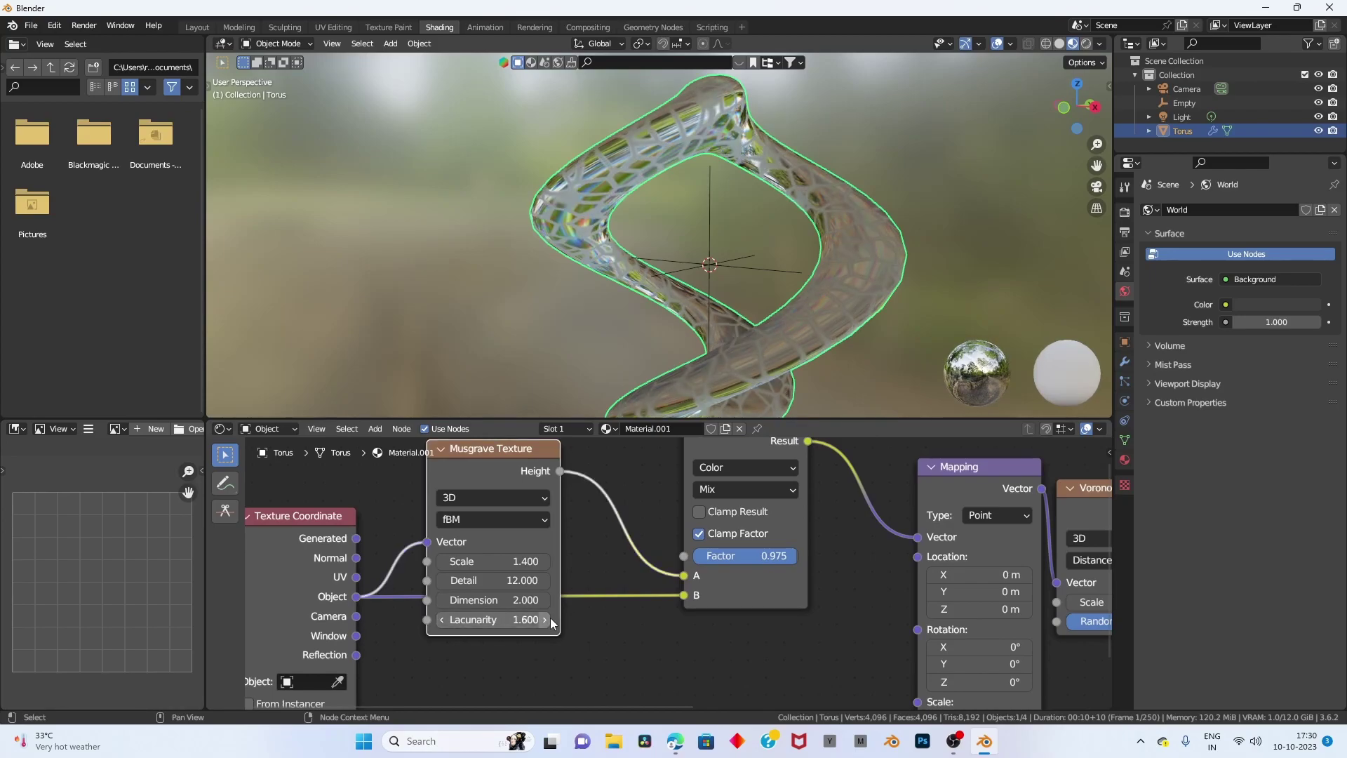
pyautogui.click(549, 617)
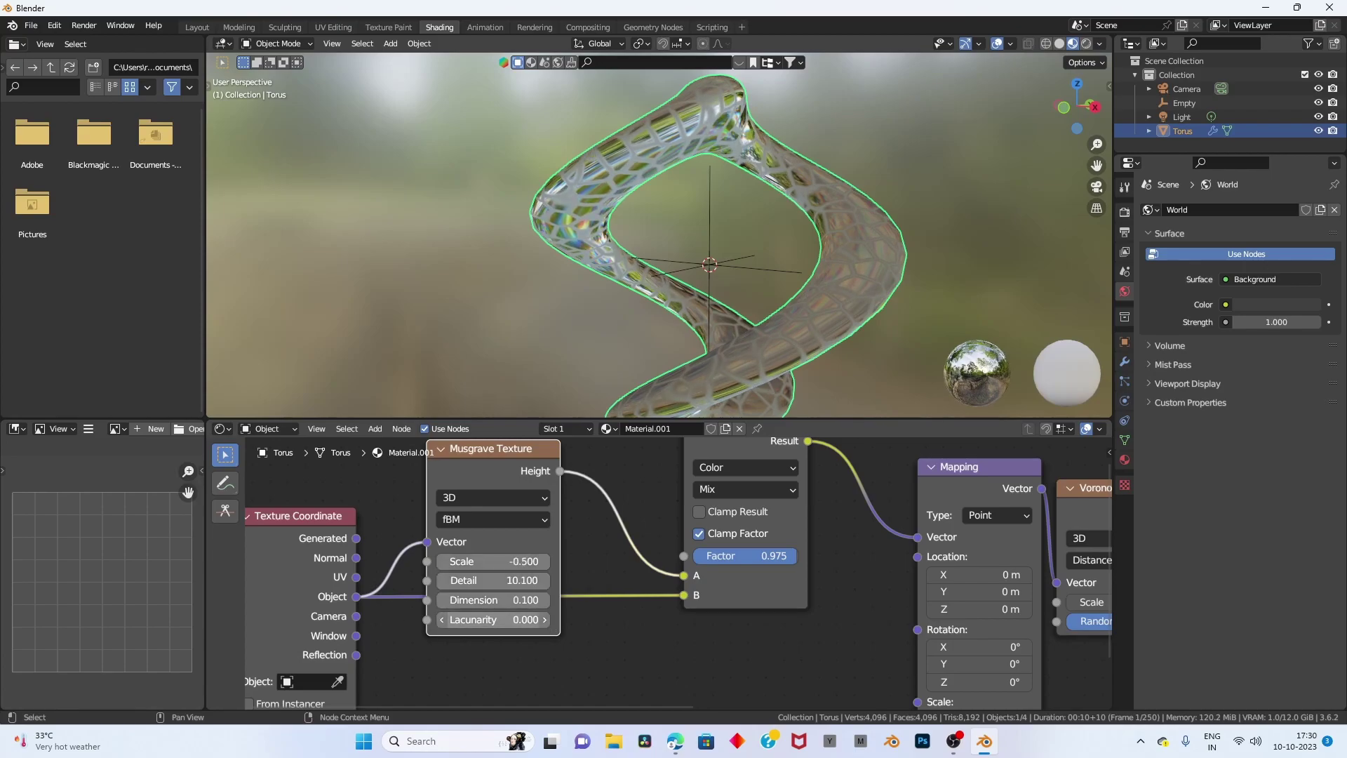
pyautogui.moveTo(477, 621); pyautogui.dragTo(442, 621)
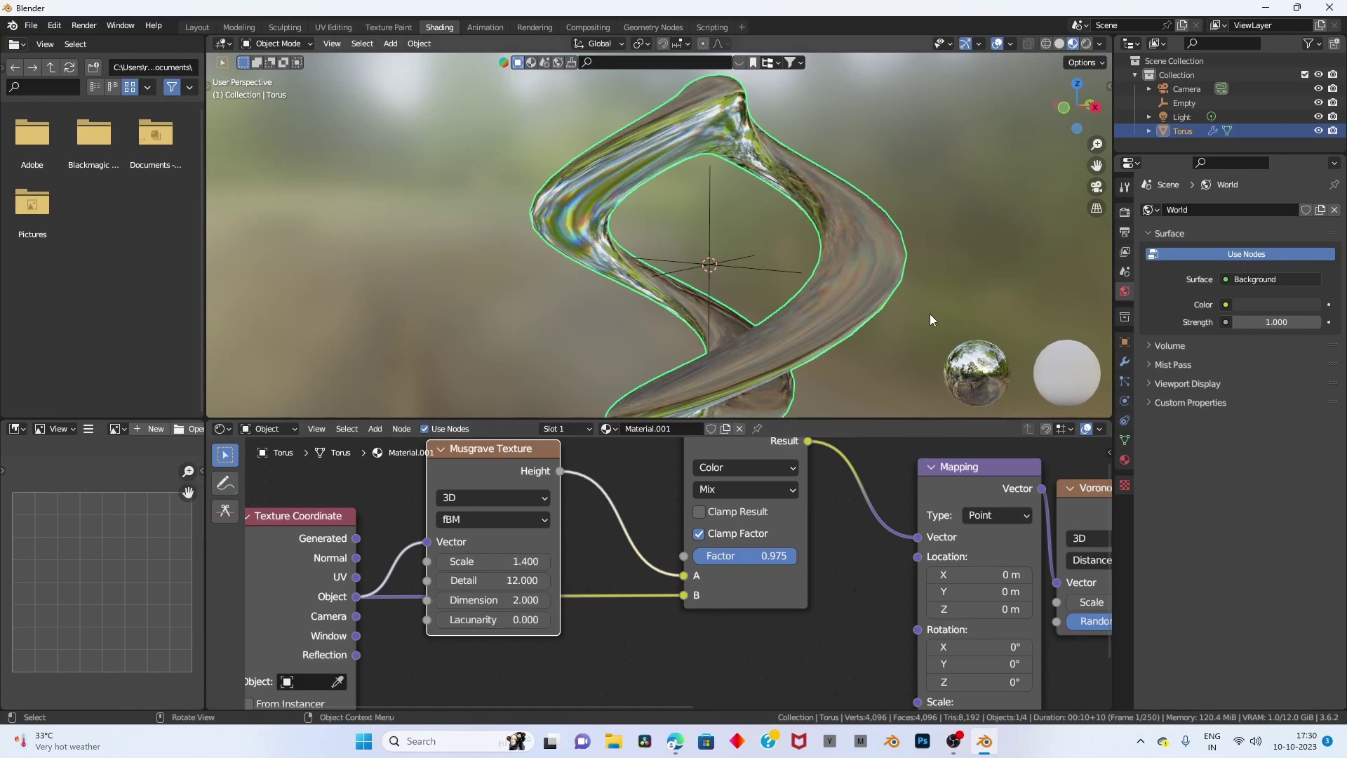
pyautogui.scroll(2, 641, 360)
pyautogui.scroll(-4, 907, 165)
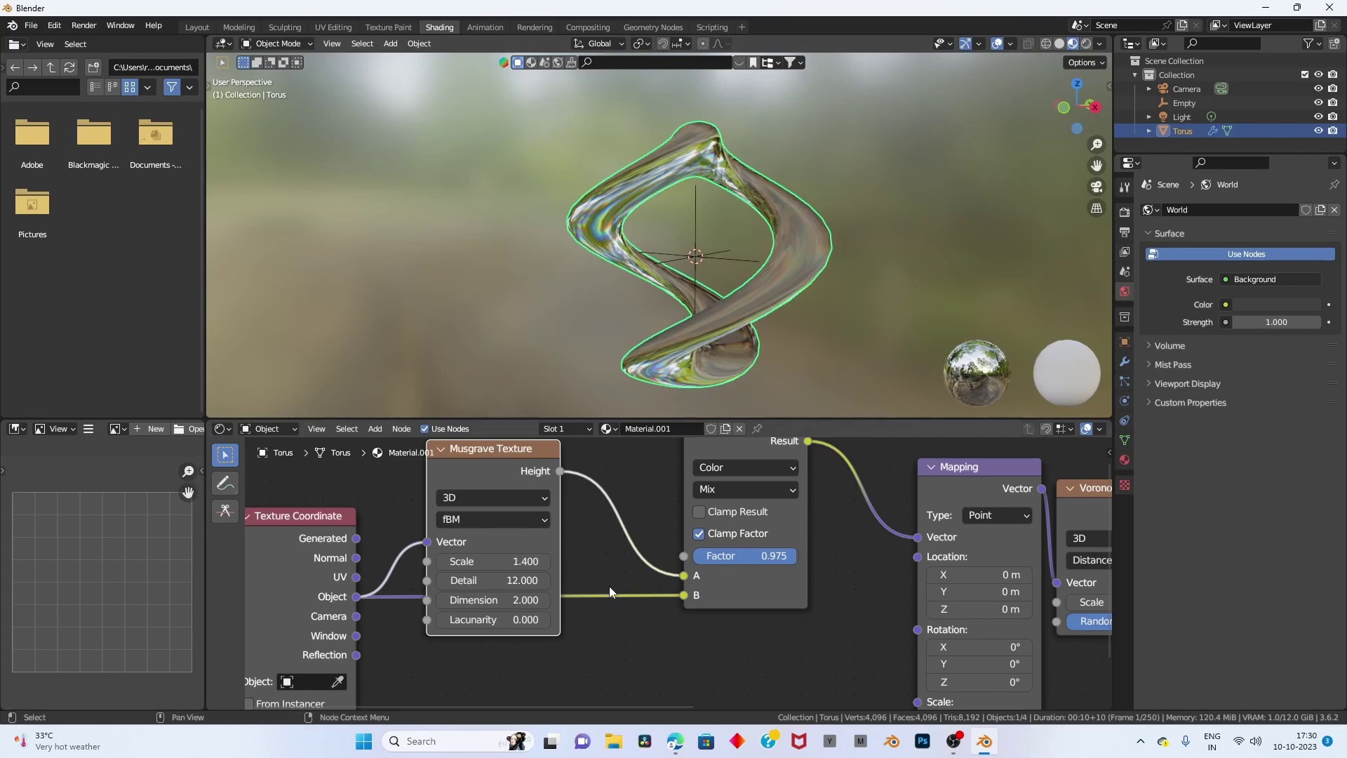
pyautogui.scroll(1, 609, 586)
# Raise the Musgrave Lacunarity in steps from 0.100 up to 0.900.
pyautogui.click(524, 625)
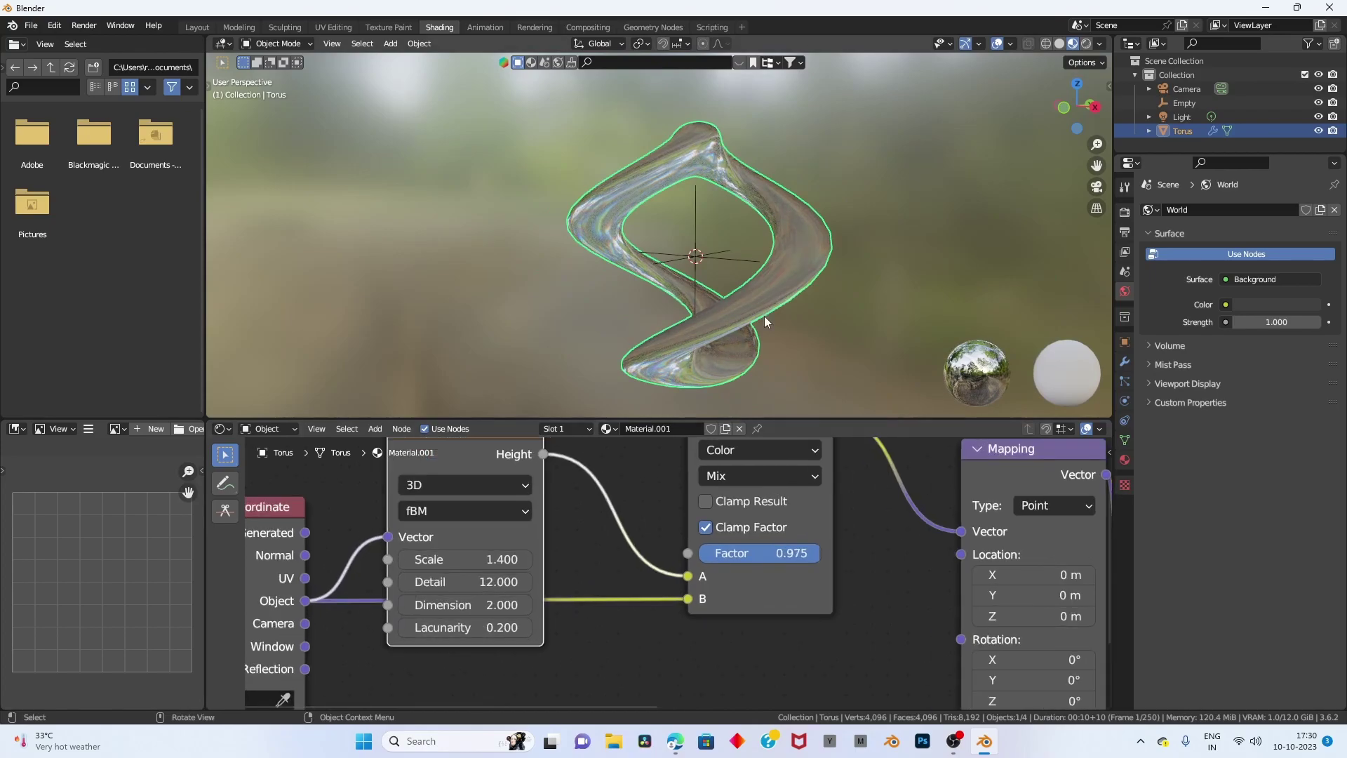
pyautogui.scroll(3, 884, 283)
pyautogui.scroll(1, 906, 252)
pyautogui.scroll(2, 907, 252)
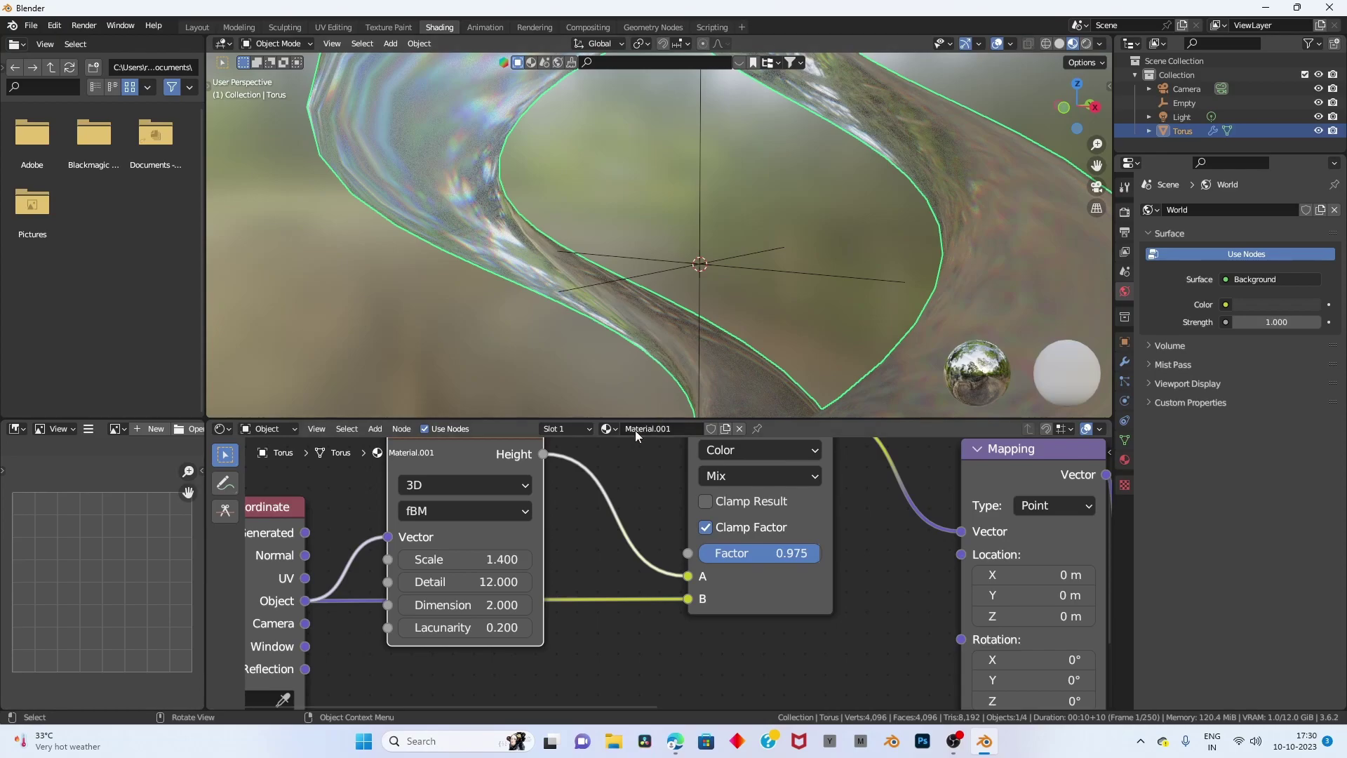
pyautogui.click(524, 621)
pyautogui.click(523, 621)
pyautogui.click(524, 622)
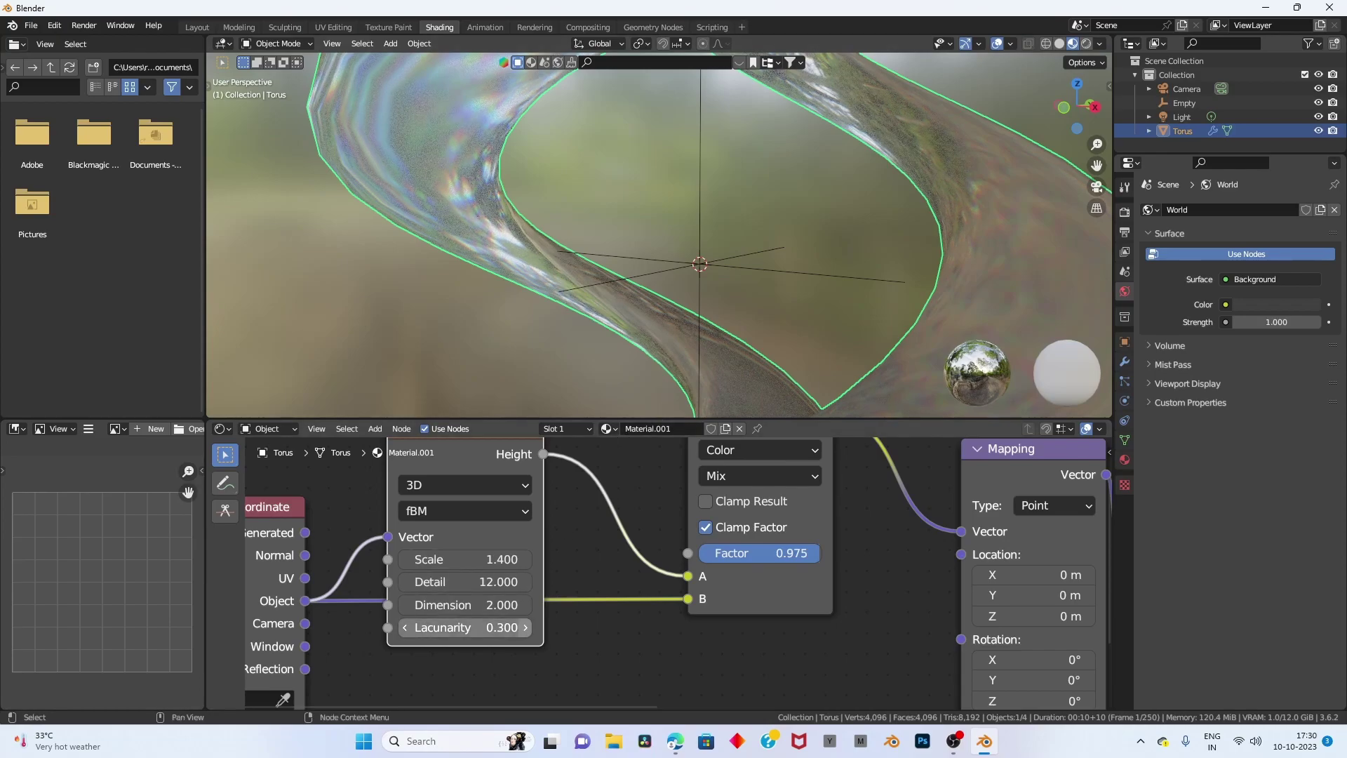
pyautogui.click(525, 624)
pyautogui.click(525, 625)
pyautogui.moveTo(842, 295)
pyautogui.mouseDown(button='middle')
pyautogui.moveTo(878, 199)
pyautogui.moveTo(1024, 280)
pyautogui.mouseUp(button='middle')
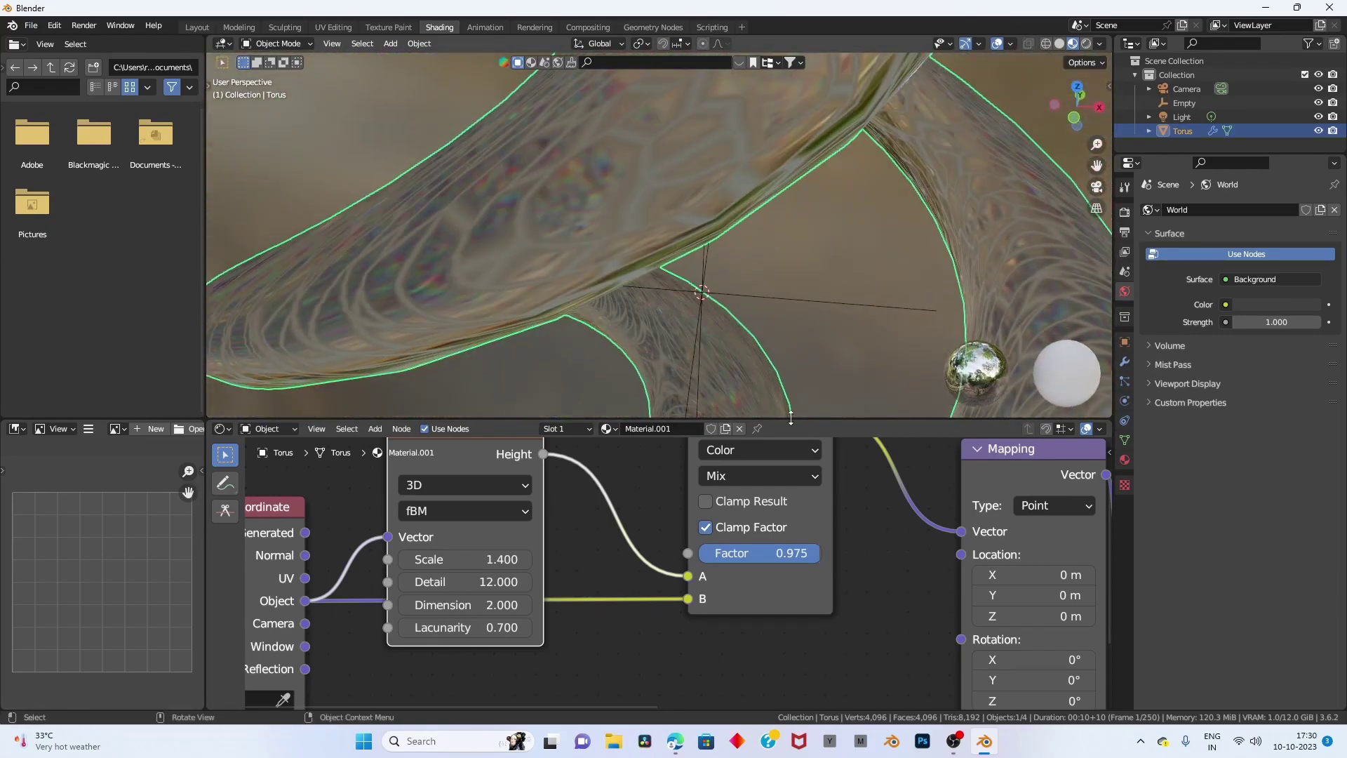
pyautogui.click(525, 624)
pyautogui.moveTo(631, 393)
pyautogui.mouseDown(button='middle')
pyautogui.moveTo(680, 363)
pyautogui.moveTo(663, 298)
pyautogui.moveTo(866, 324)
pyautogui.mouseUp(button='middle')
pyautogui.moveTo(1080, 305)
pyautogui.mouseDown(button='middle')
pyautogui.moveTo(826, 288)
pyautogui.moveTo(1003, 260)
pyautogui.moveTo(1073, 179)
pyautogui.moveTo(969, 187)
pyautogui.mouseUp(button='middle')
# Move the second Color Ramp stop to 0.136 and set Voronoi Scale to 4.400.
pyautogui.keyDown('ctrl'); pyautogui.scroll(-10, 881, 518); pyautogui.keyUp('ctrl')
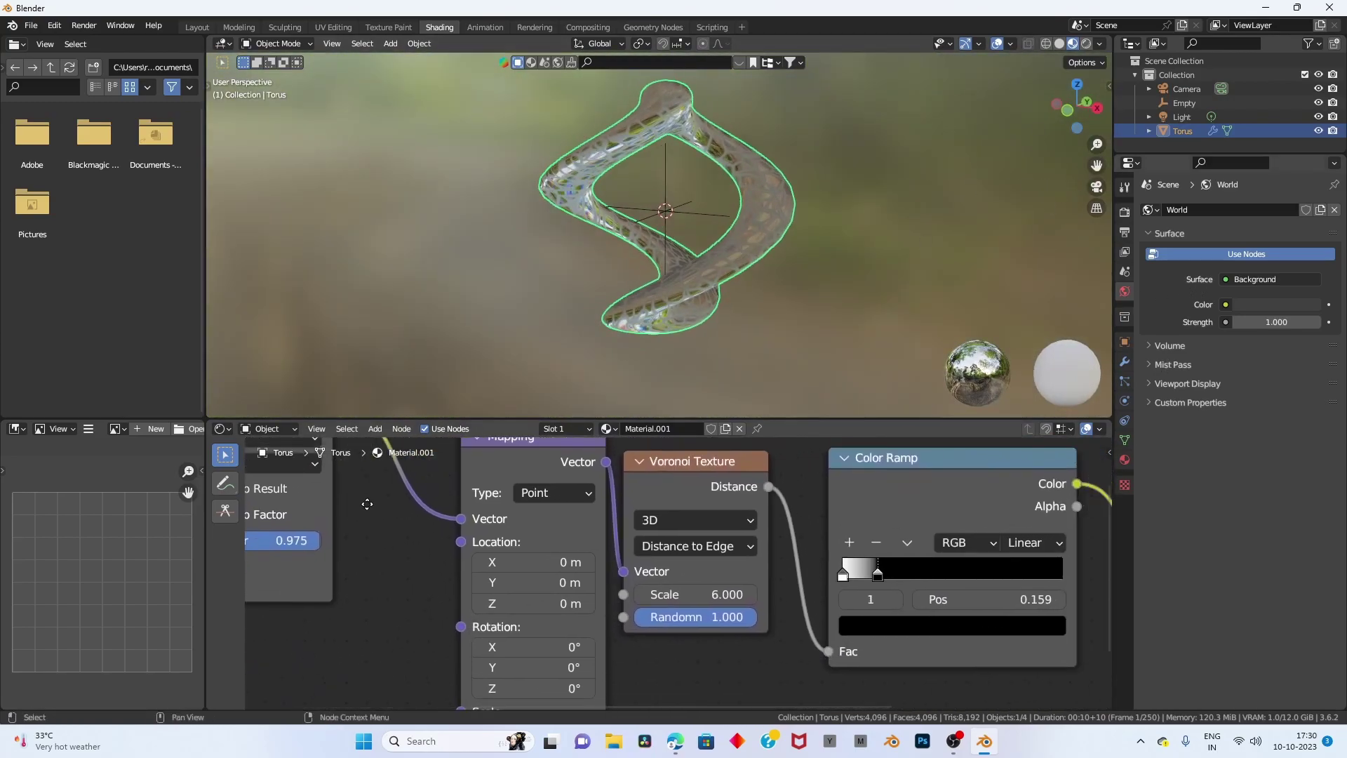
pyautogui.scroll(3, 799, 327)
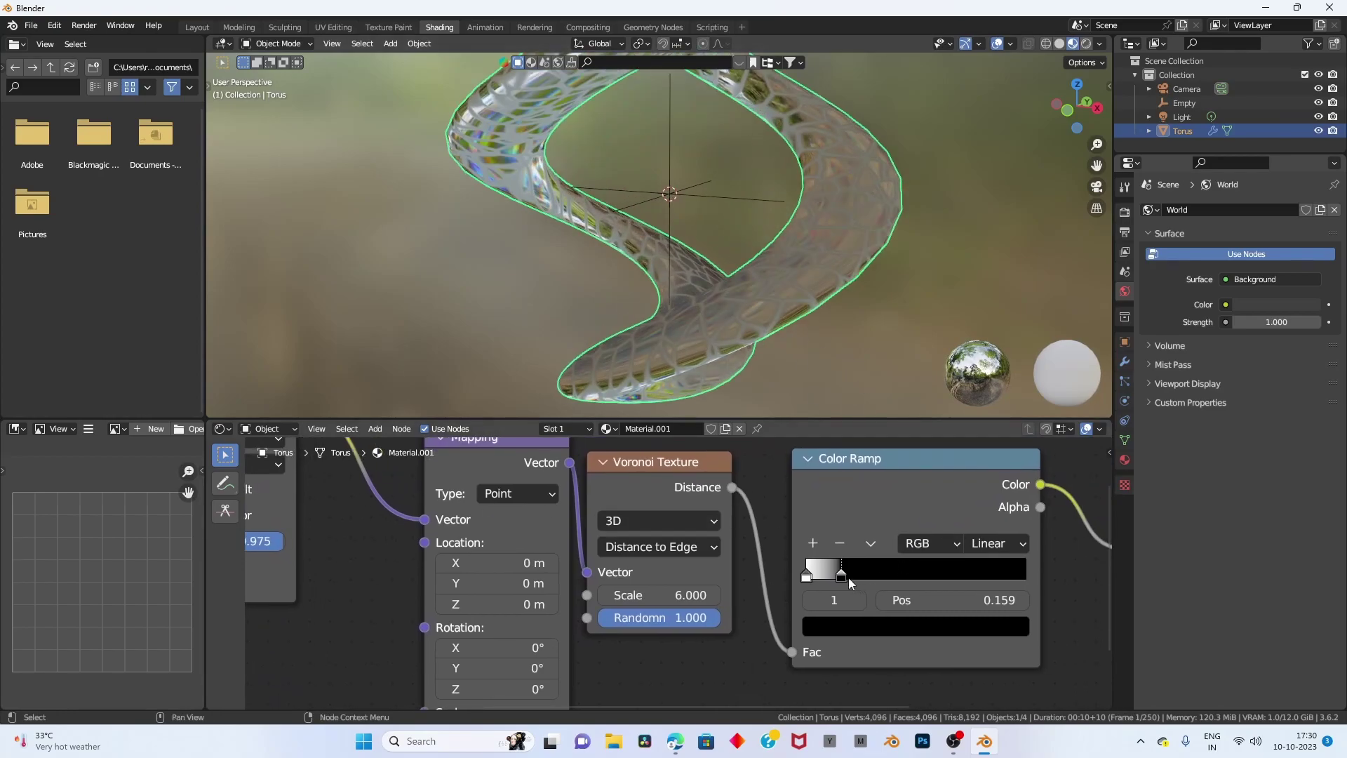
pyautogui.moveTo(848, 578); pyautogui.dragTo(836, 574)
pyautogui.moveTo(660, 595); pyautogui.dragTo(593, 595)
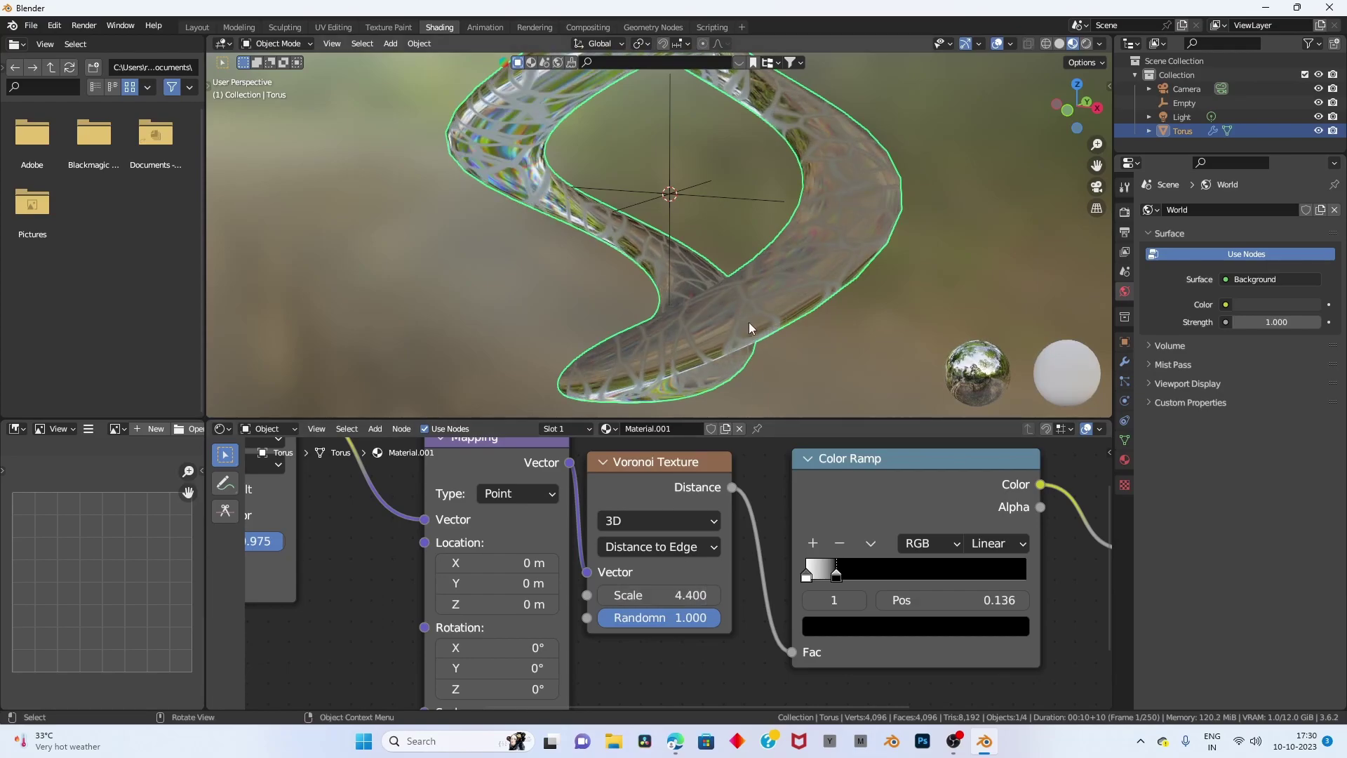
pyautogui.moveTo(748, 322)
pyautogui.mouseDown(button='middle')
pyautogui.moveTo(772, 292)
pyautogui.moveTo(703, 275)
pyautogui.mouseUp(button='middle')
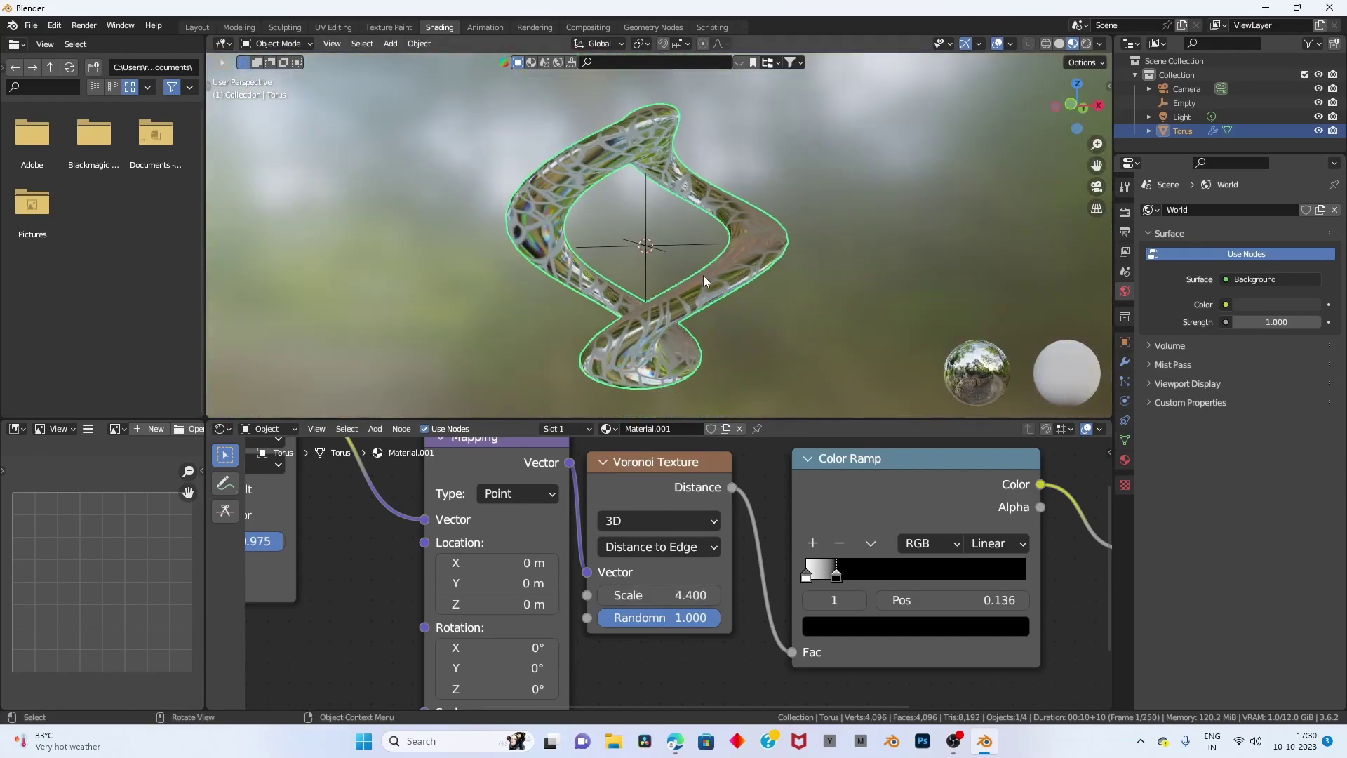
# Set the Musgrave Scale to 3.900 and inspect the resulting torus pattern.
pyautogui.moveTo(529, 436)
pyautogui.mouseDown(button='middle')
pyautogui.moveTo(625, 500)
pyautogui.moveTo(1021, 559)
pyautogui.mouseUp(button='middle')
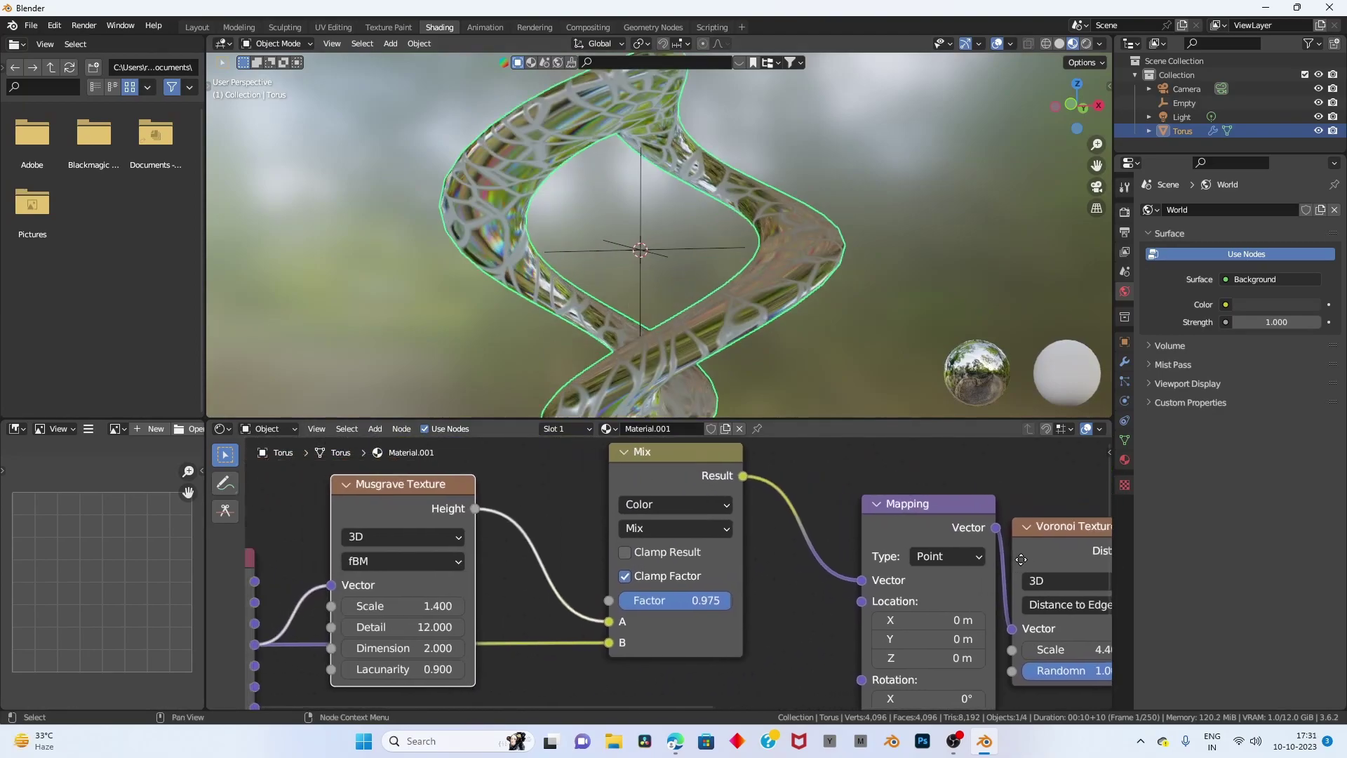
pyautogui.moveTo(748, 586); pyautogui.dragTo(829, 566, button='middle')
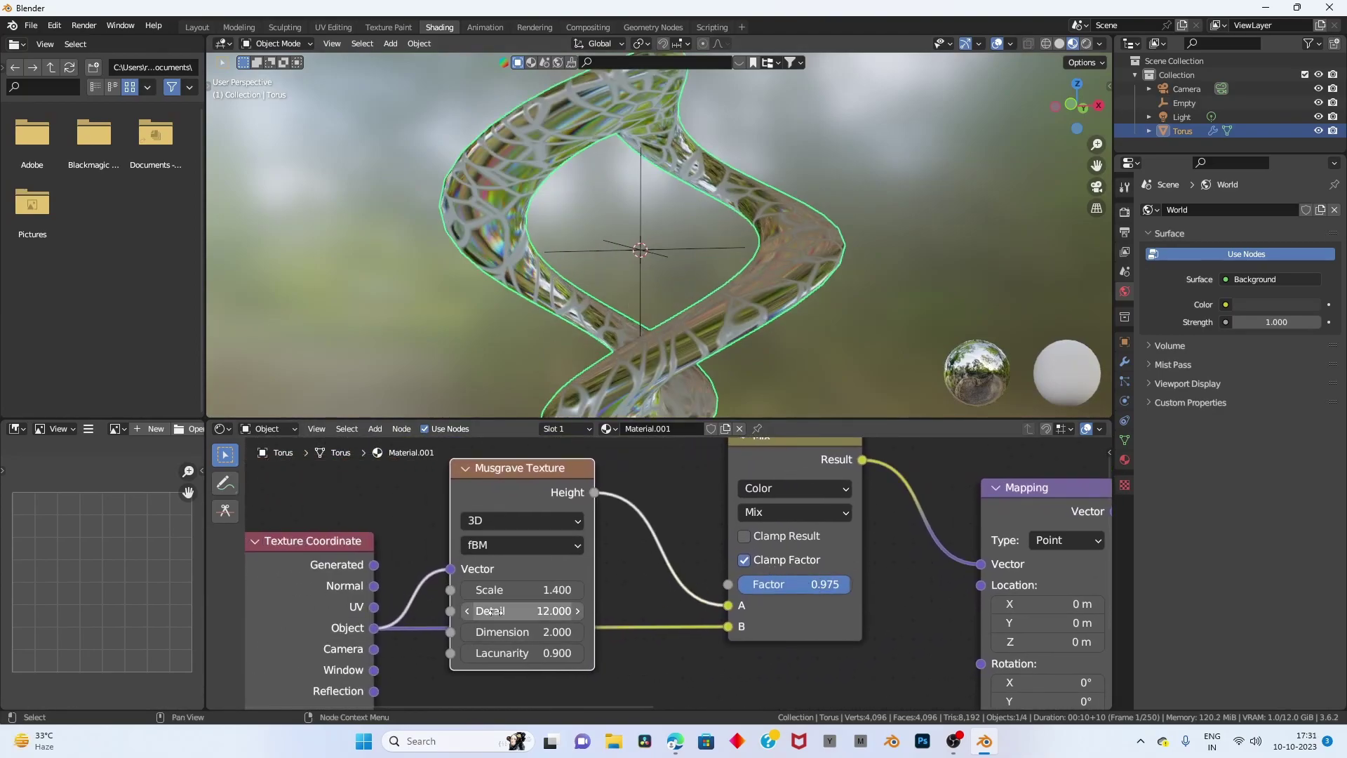
pyautogui.moveTo(491, 589); pyautogui.dragTo(555, 589)
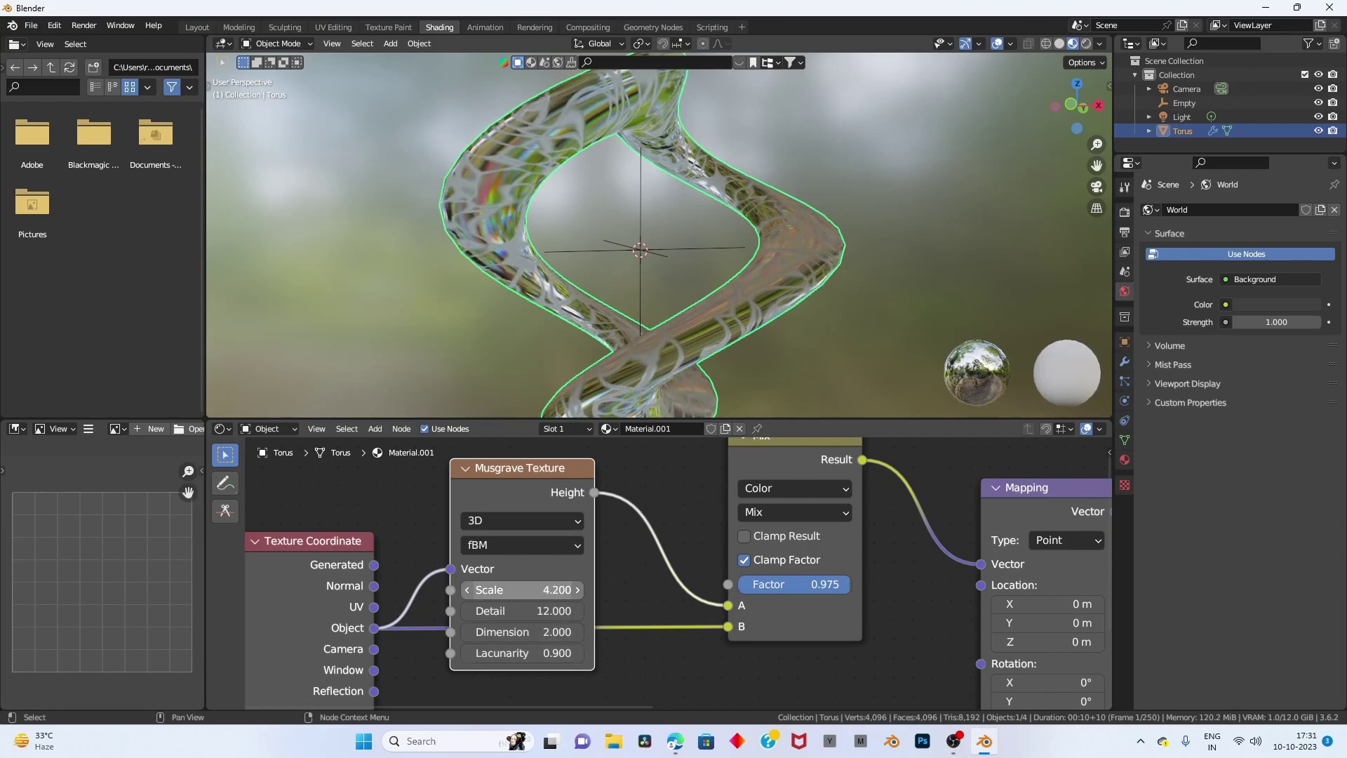
pyautogui.moveTo(554, 589); pyautogui.dragTo(532, 589)
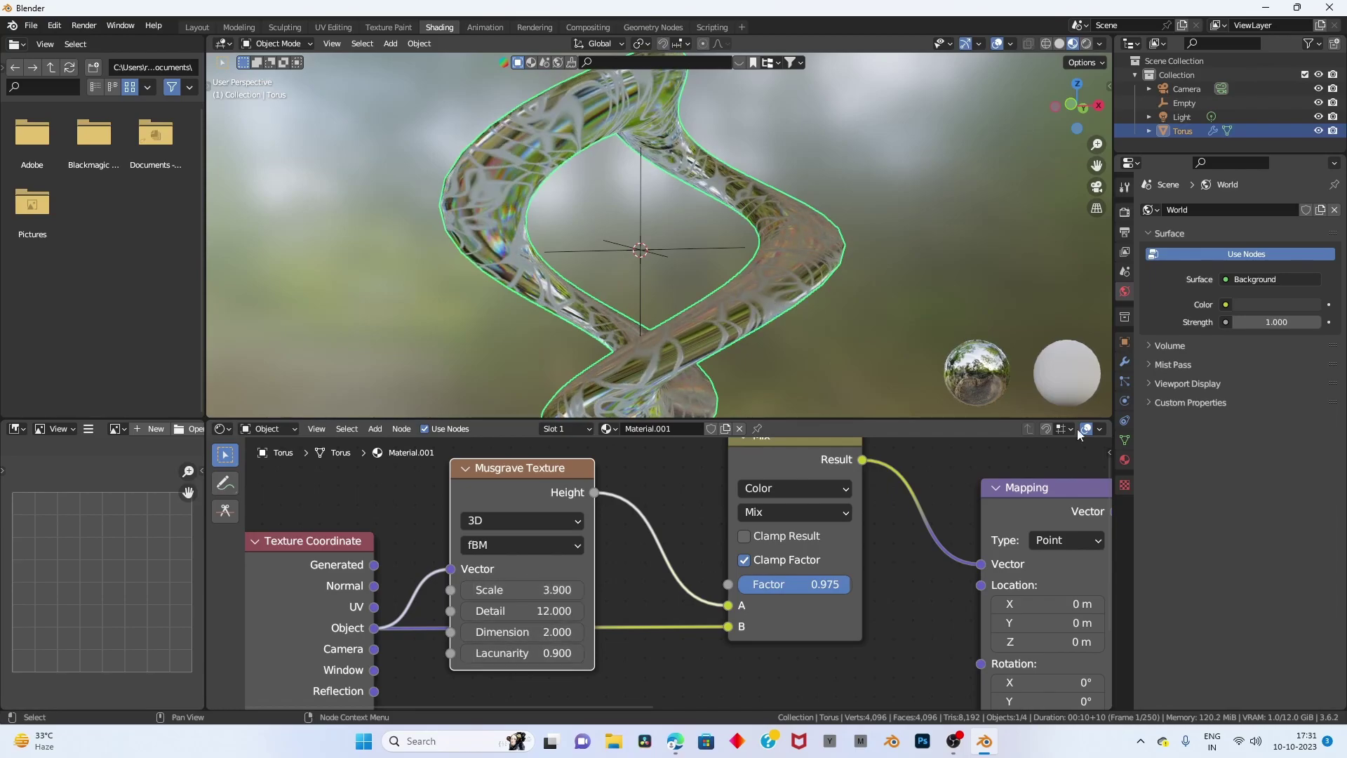
pyautogui.moveTo(911, 288)
pyautogui.mouseDown(button='middle')
pyautogui.moveTo(994, 336)
pyautogui.moveTo(929, 302)
pyautogui.mouseUp(button='middle')
pyautogui.moveTo(665, 317)
pyautogui.mouseDown(button='middle')
pyautogui.moveTo(752, 268)
pyautogui.moveTo(715, 253)
pyautogui.mouseUp(button='middle')
pyautogui.scroll(-3, 752, 302)
pyautogui.moveTo(752, 302); pyautogui.dragTo(774, 183, button='middle')
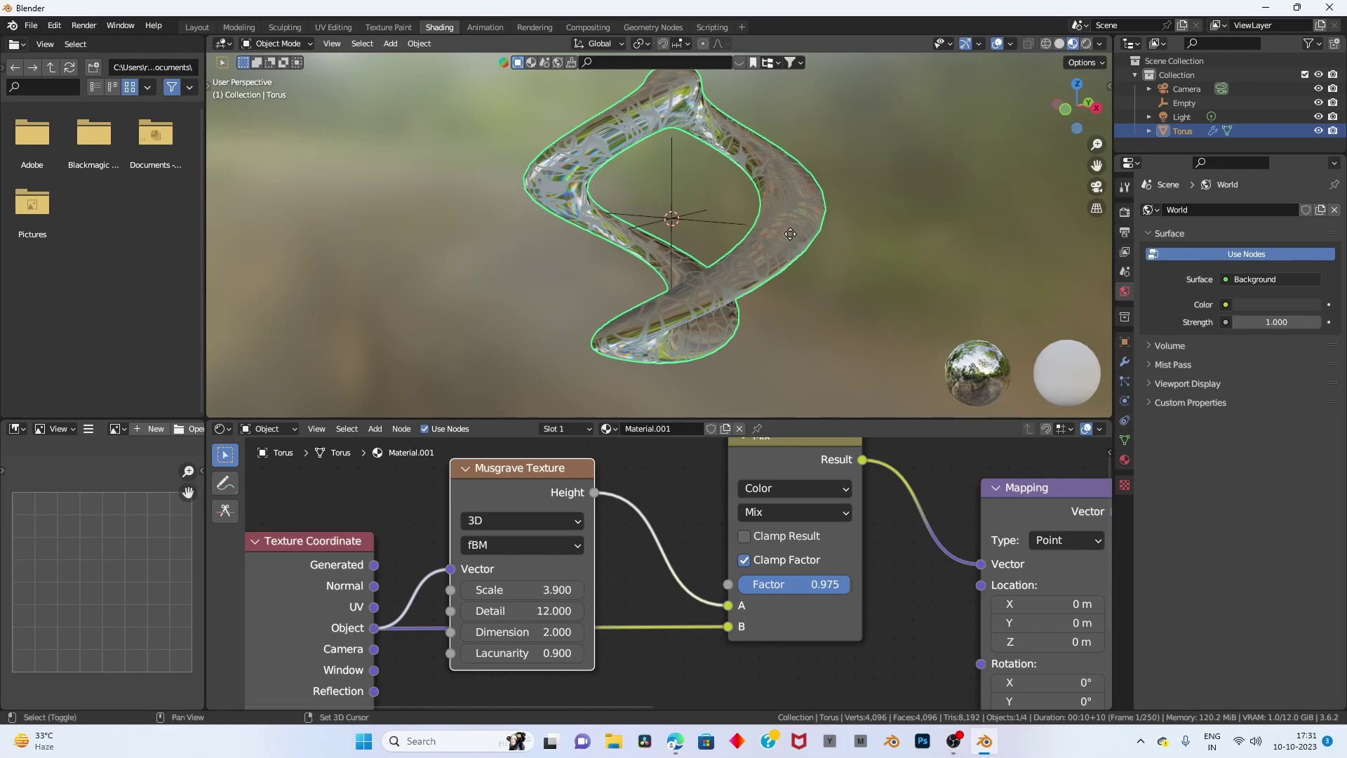
# Duplicate the torus in place and scale the copy down inside the original.
pyautogui.hotkey('shift', 'd')
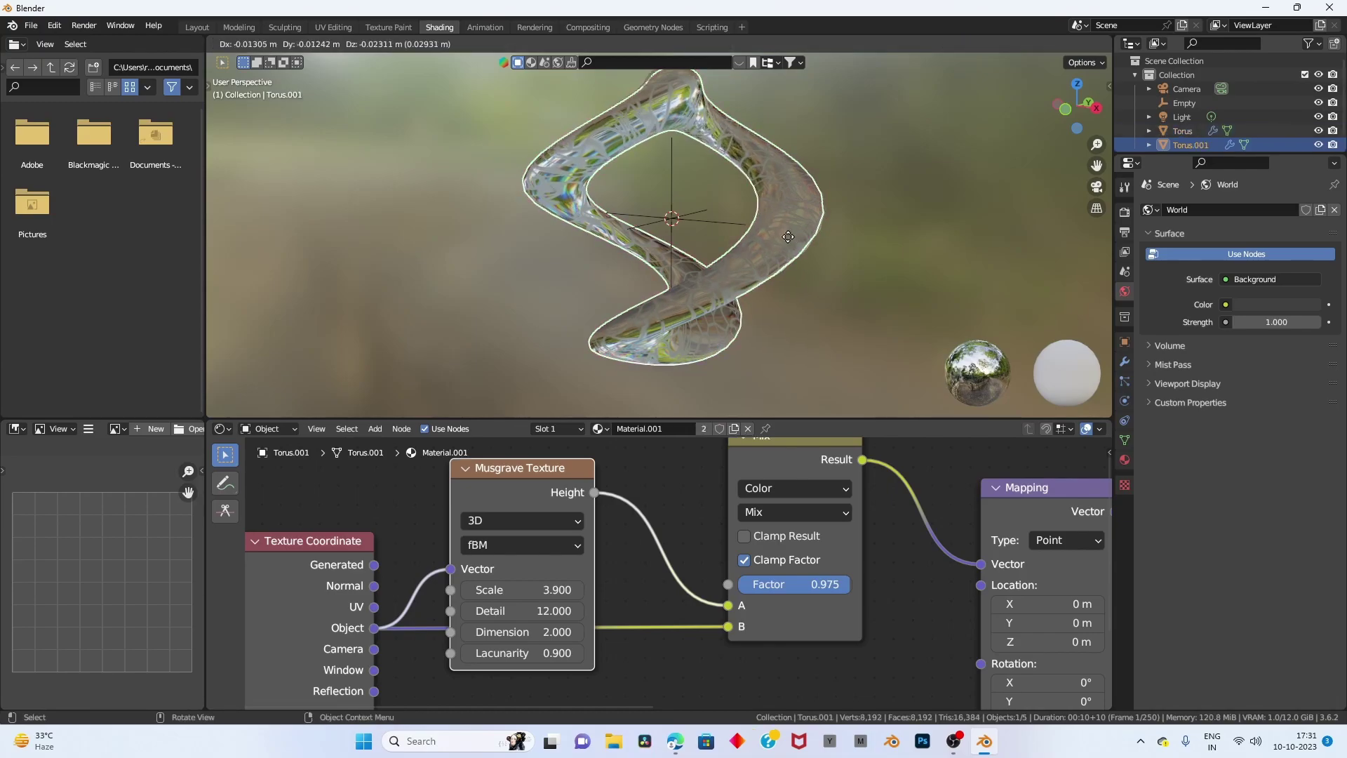
pyautogui.click(788, 237)
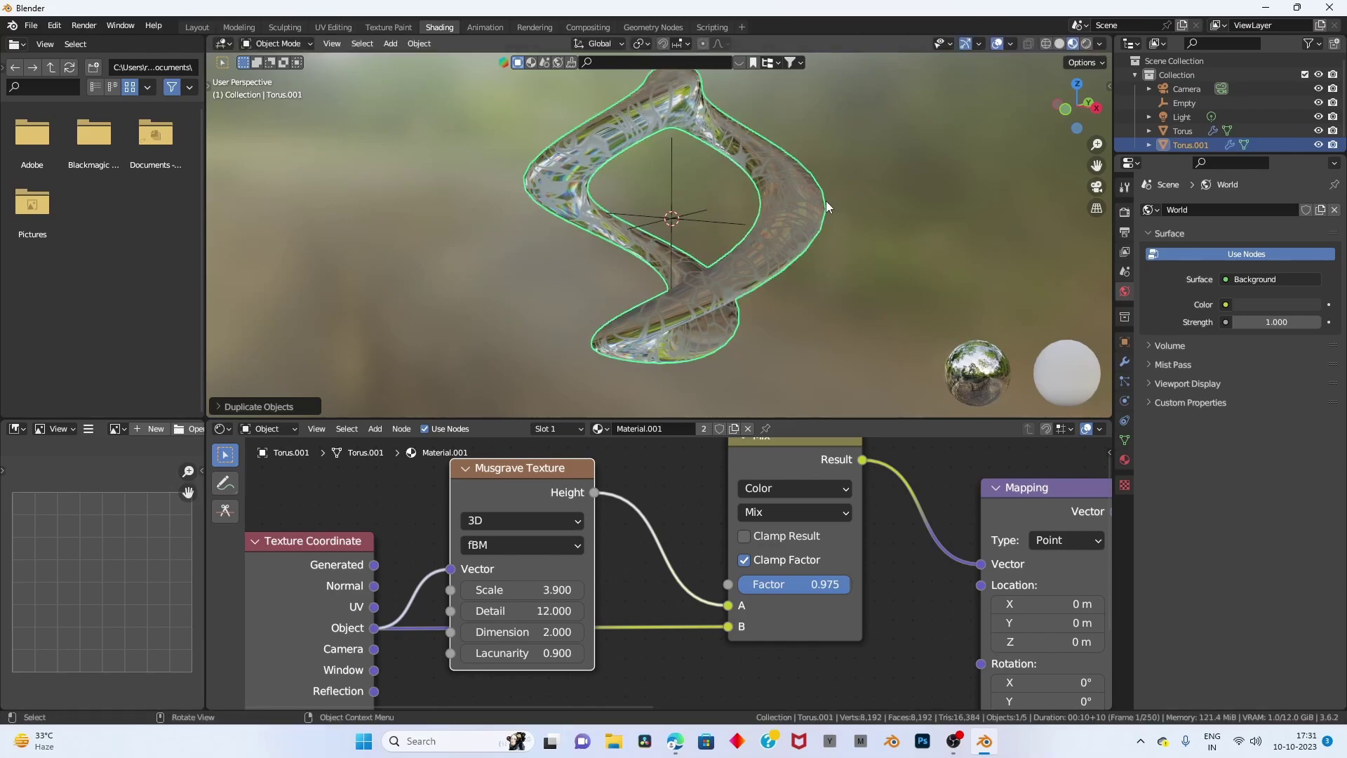
pyautogui.press('s')
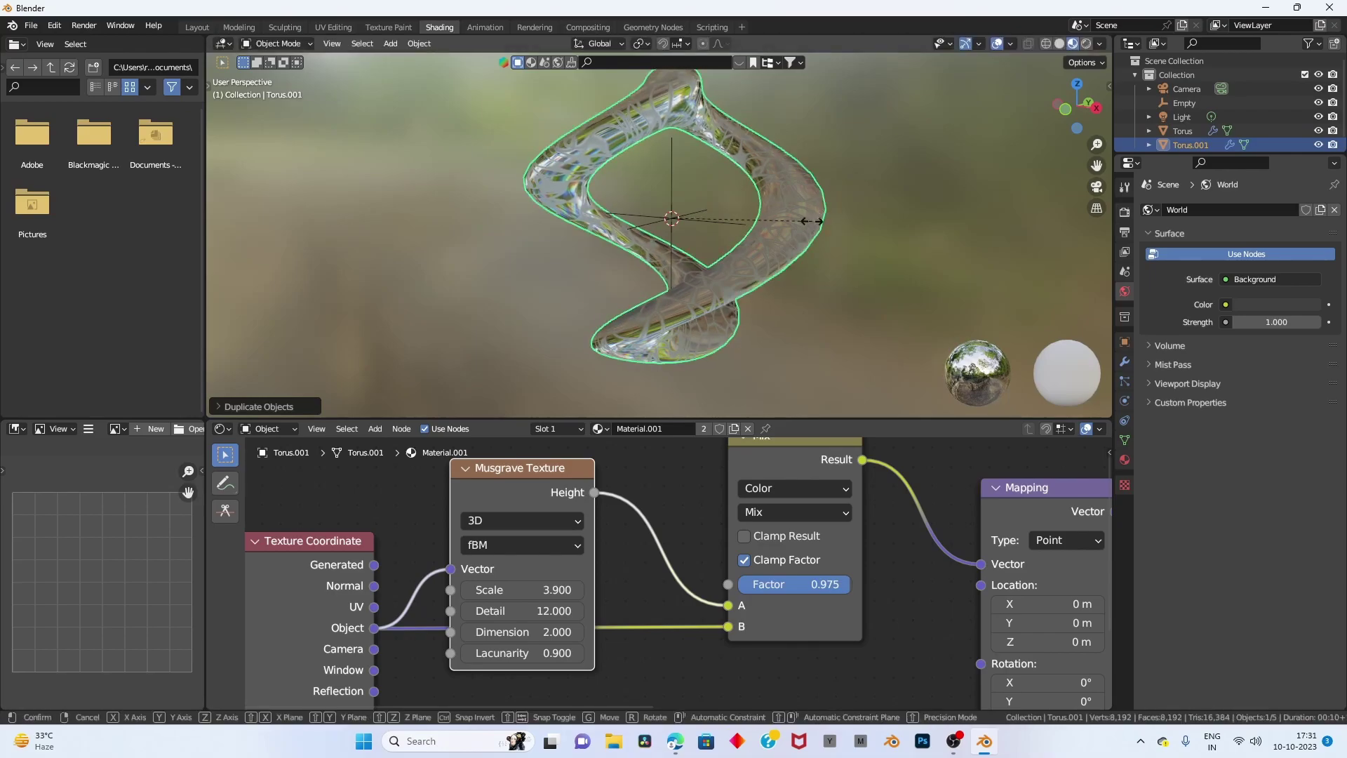
pyautogui.click(772, 225)
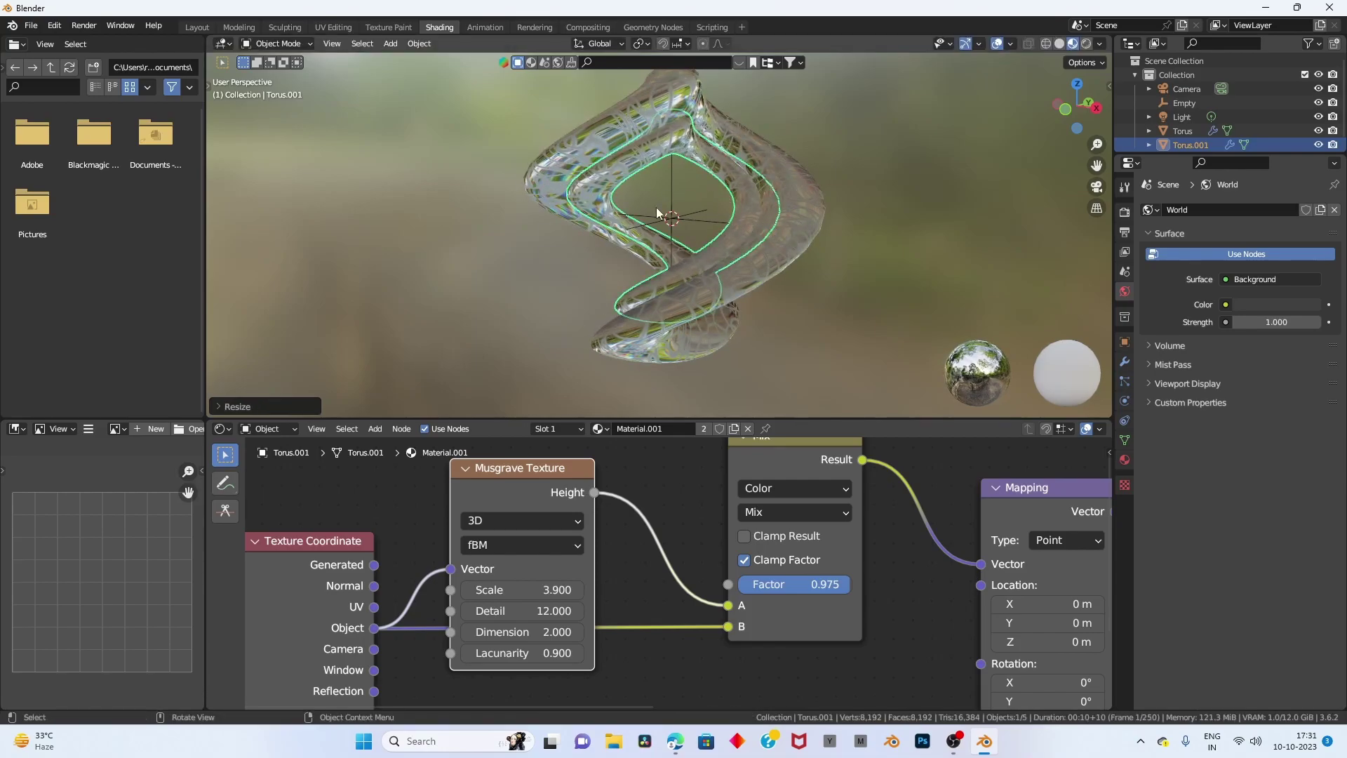
pyautogui.moveTo(677, 188)
pyautogui.mouseDown(button='middle')
pyautogui.moveTo(755, 162)
pyautogui.moveTo(838, 339)
pyautogui.mouseUp(button='middle')
# Hide the original outer Torus and select the inner Torus.001.
pyautogui.click(794, 237)
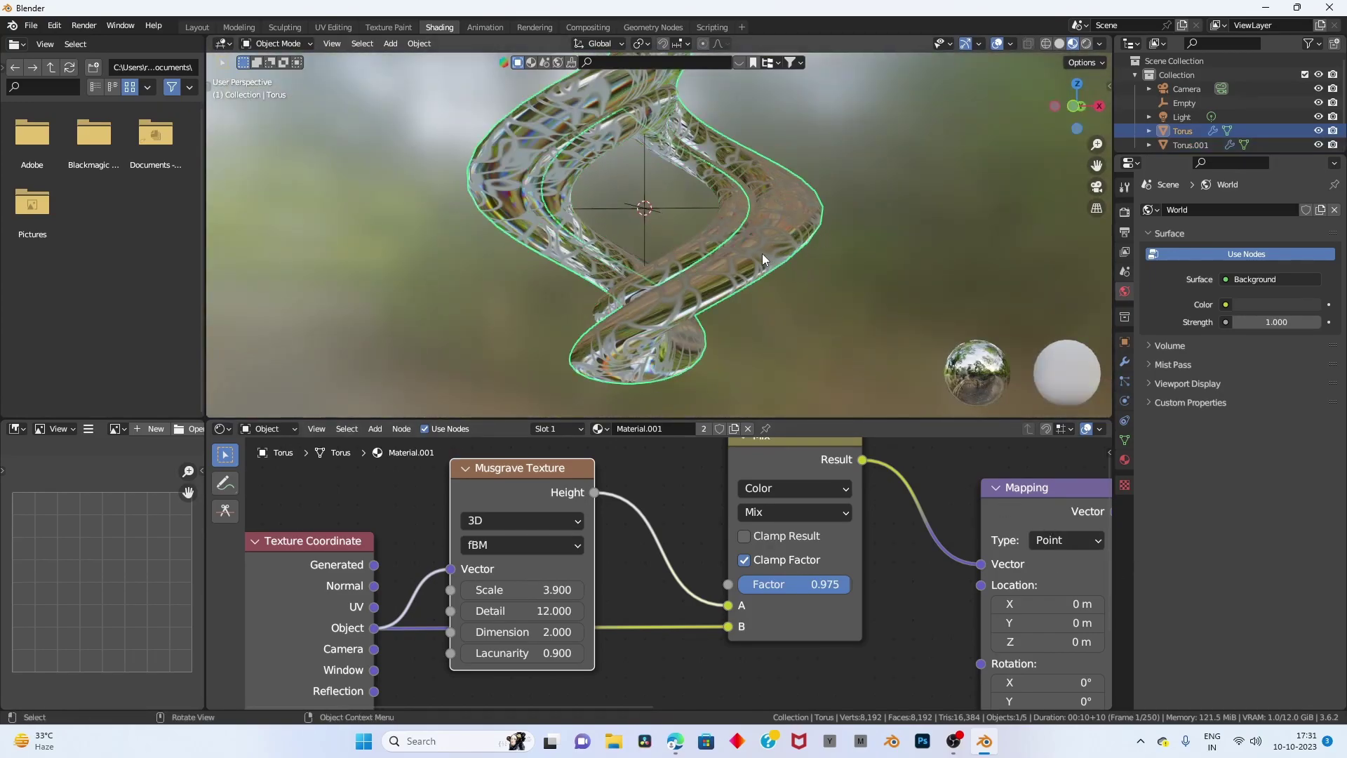
pyautogui.press('Delete')
pyautogui.click(686, 319)
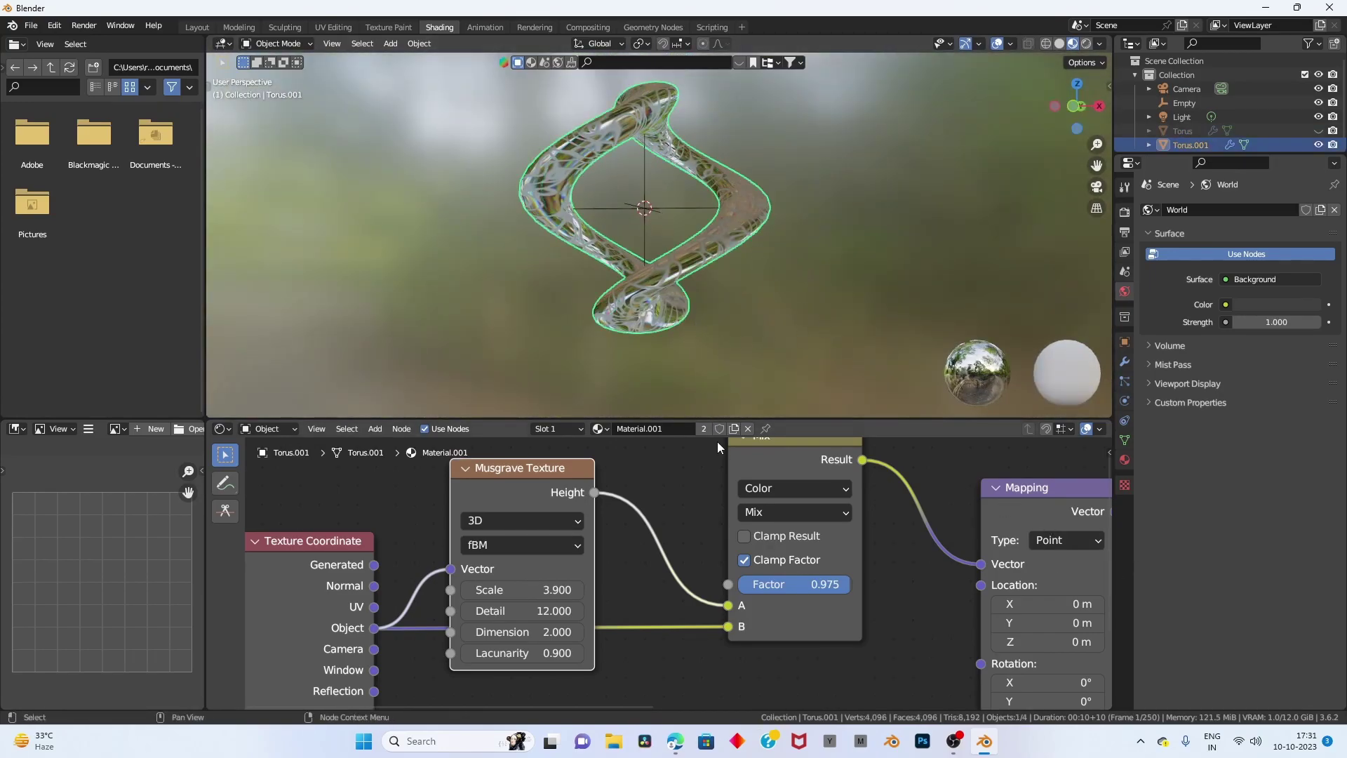
pyautogui.moveTo(672, 309); pyautogui.dragTo(673, 279, button='middle')
pyautogui.moveTo(625, 175); pyautogui.dragTo(733, 167, button='middle')
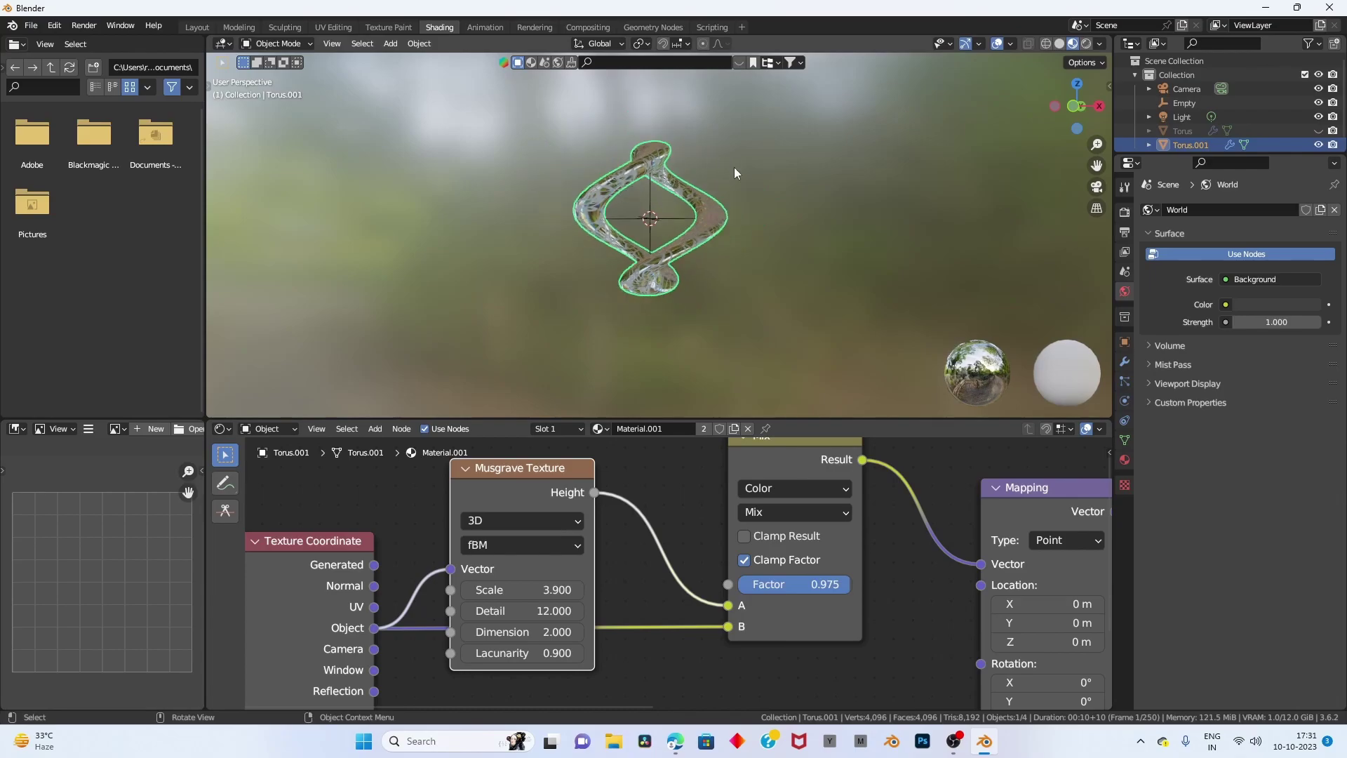
pyautogui.scroll(2, 658, 212)
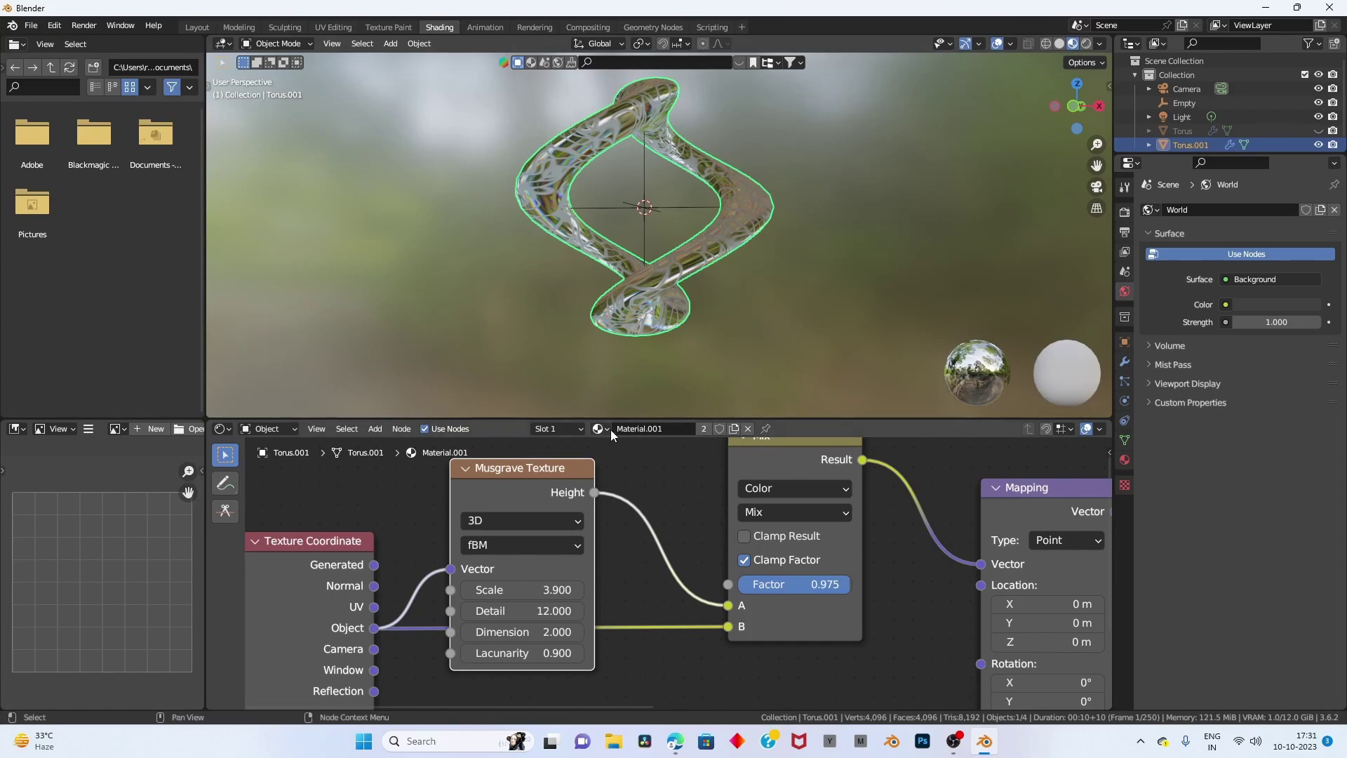
# Replace Torus.001's shared material with a fresh Material.003.
pyautogui.click(702, 427)
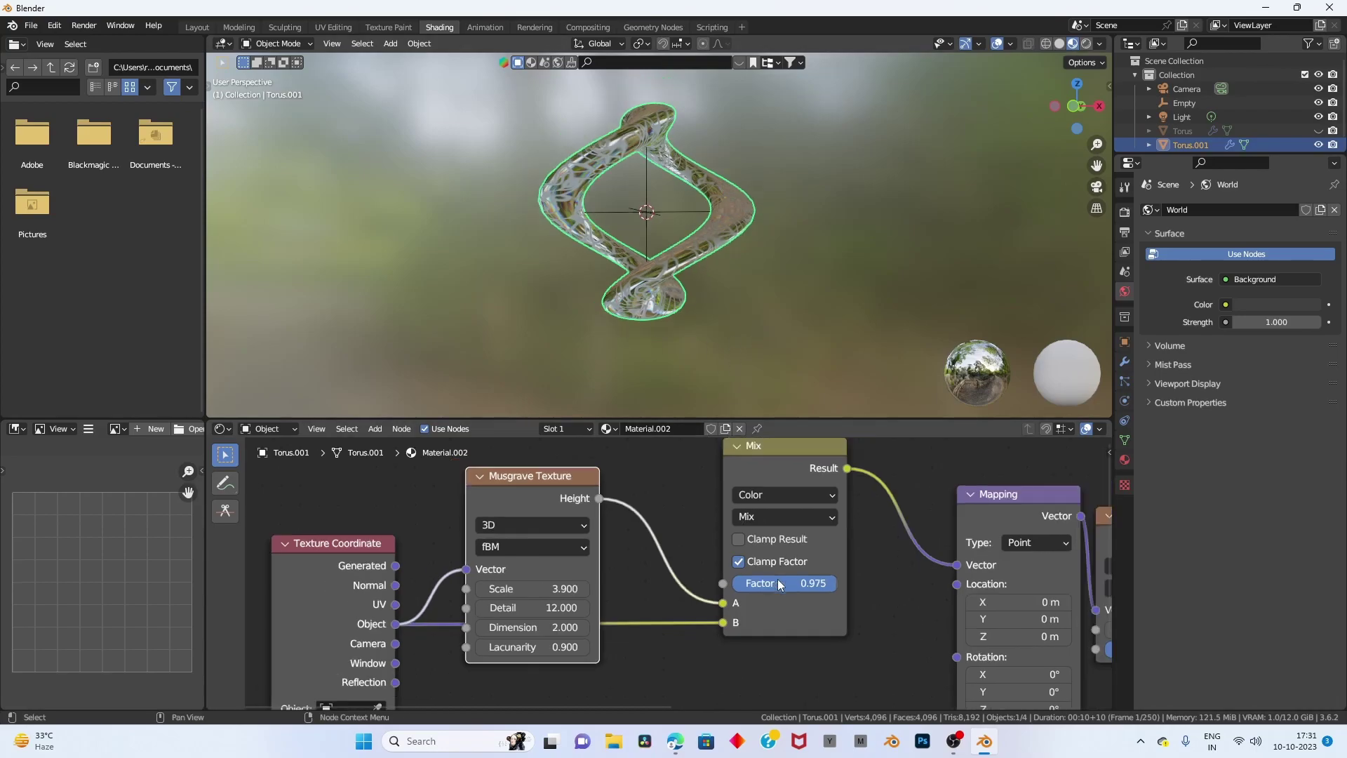
pyautogui.scroll(-1, 780, 584)
pyautogui.moveTo(714, 294); pyautogui.dragTo(676, 299, button='middle')
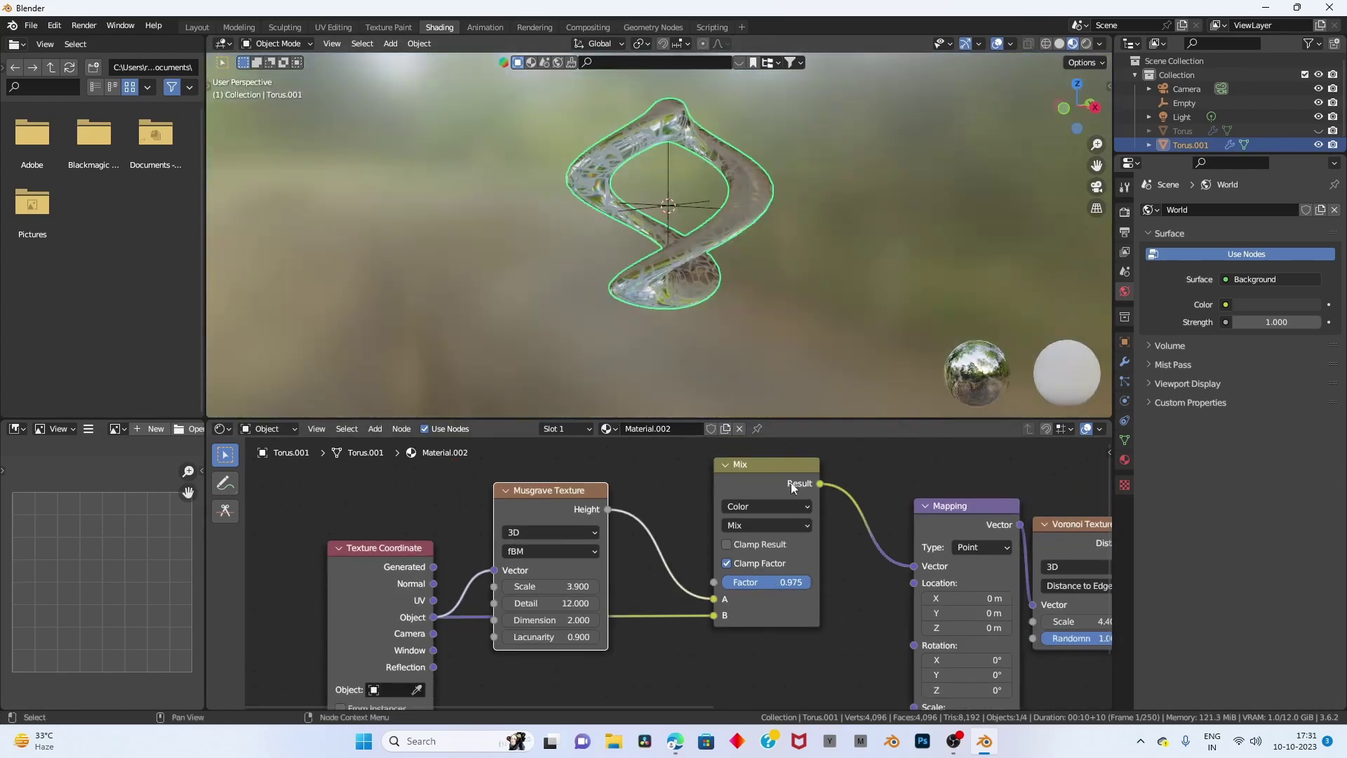
pyautogui.scroll(-1, 791, 486)
pyautogui.scroll(-2, 666, 528)
pyautogui.scroll(-1, 666, 527)
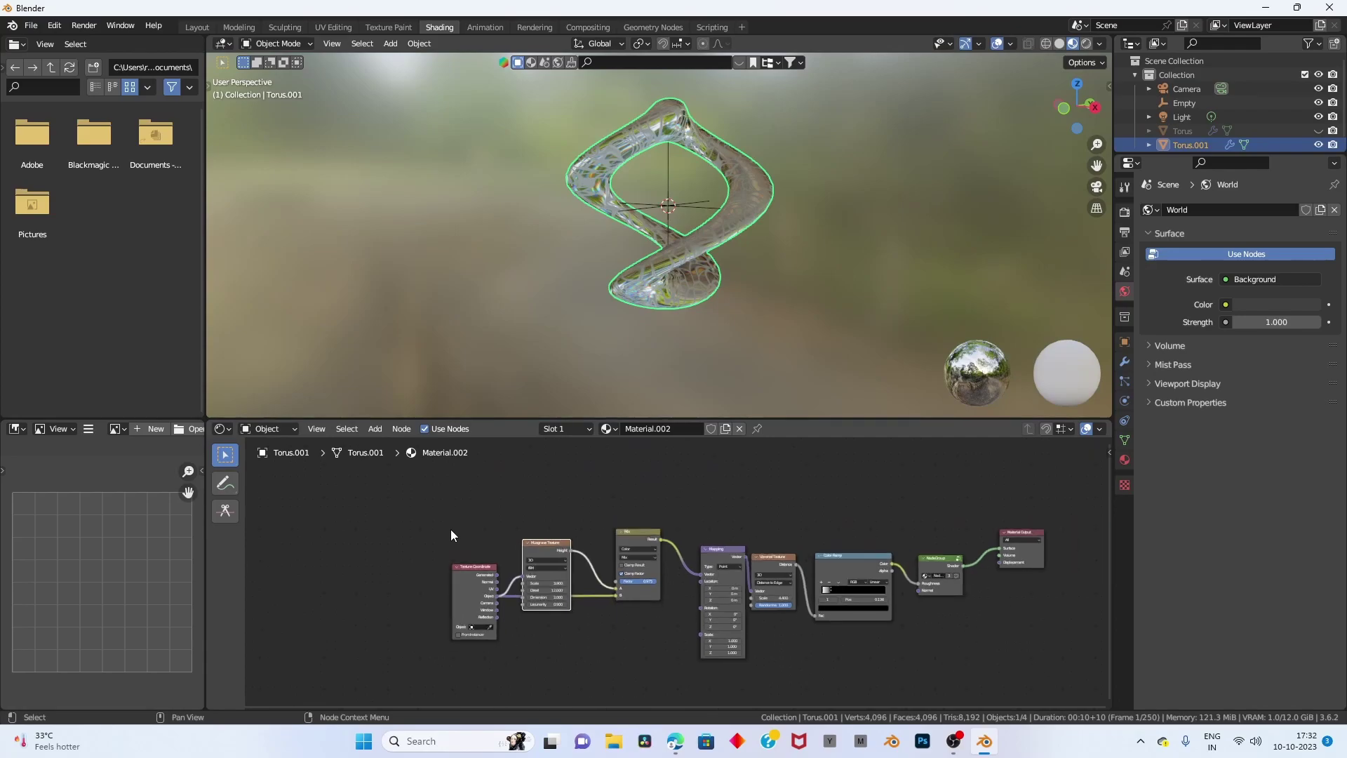
pyautogui.scroll(-1, 729, 623)
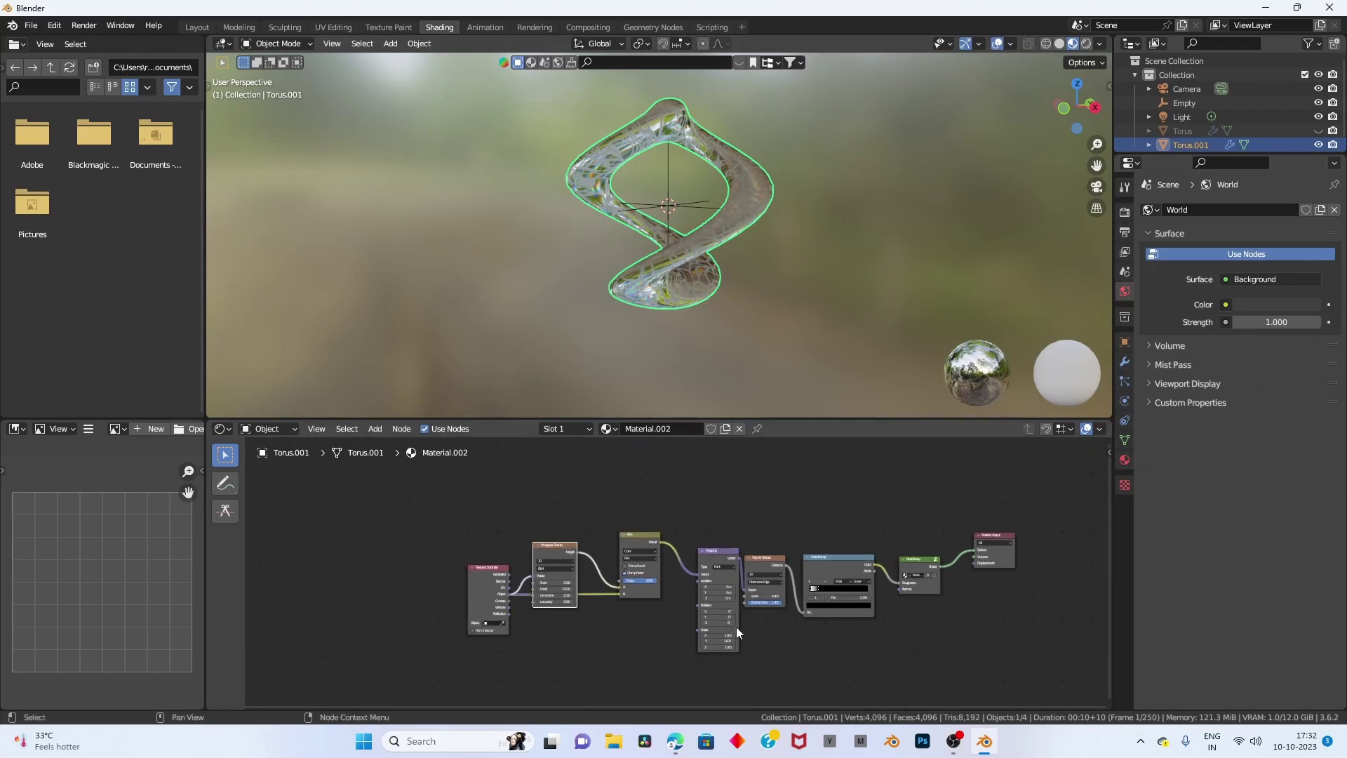
pyautogui.click(1125, 460)
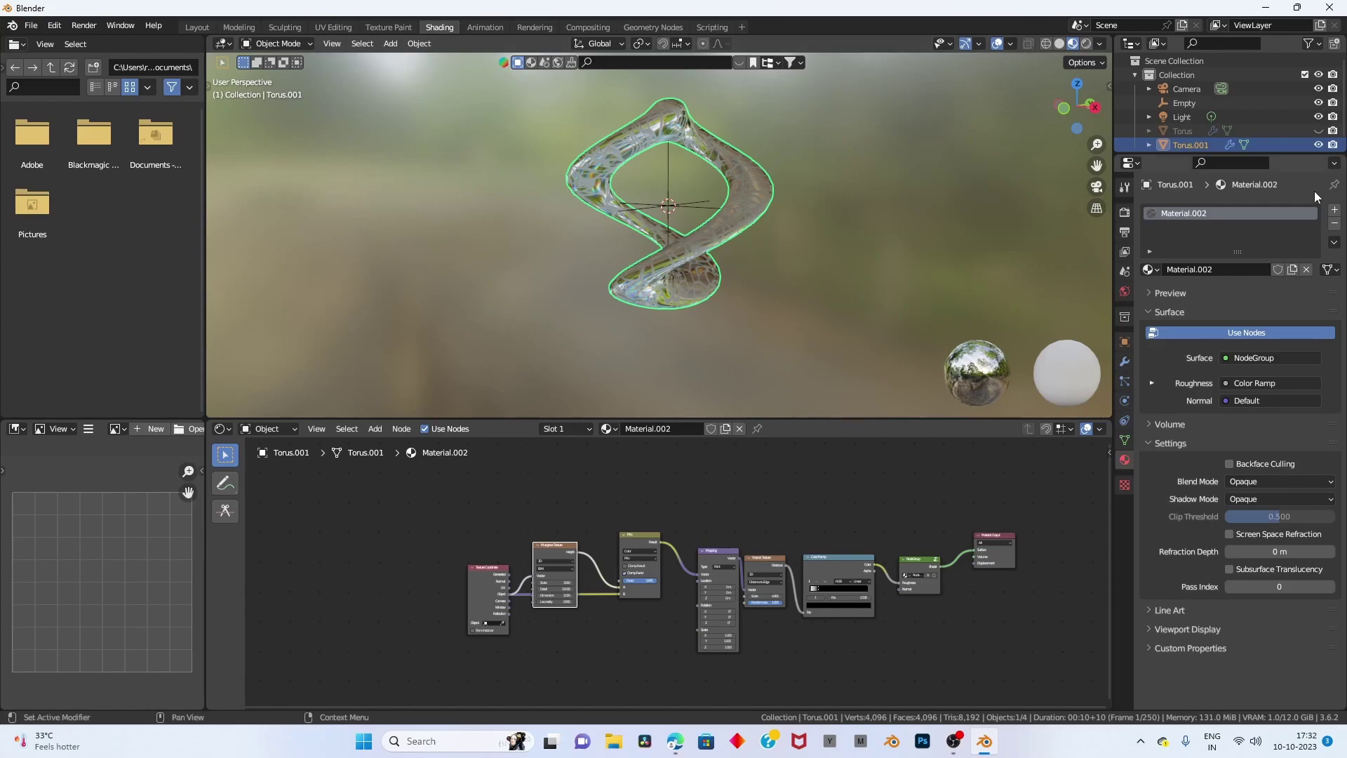
pyautogui.click(1335, 223)
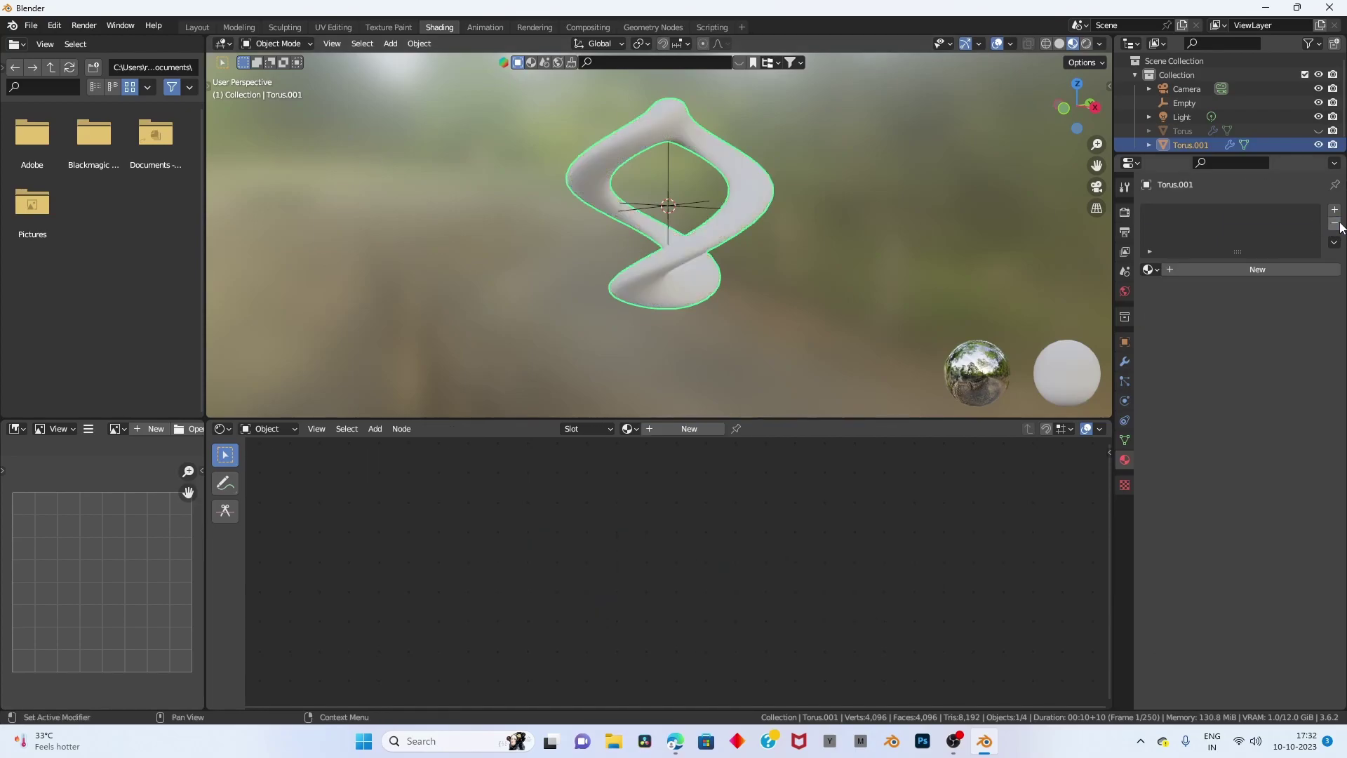
pyautogui.click(1188, 270)
# Delete the Principled BSDF node, leaving only the Material Output.
pyautogui.scroll(3, 566, 275)
pyautogui.moveTo(984, 502); pyautogui.dragTo(806, 511, button='middle')
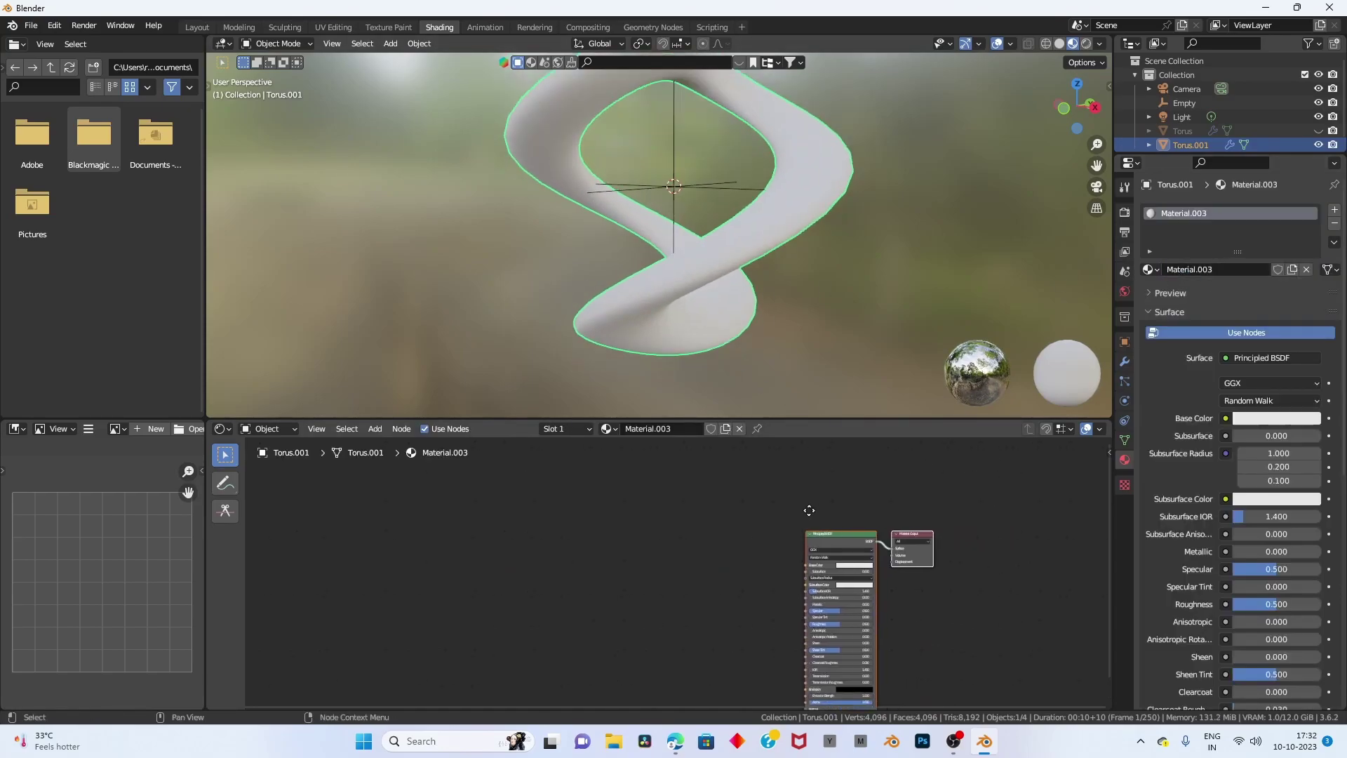
pyautogui.scroll(2, 753, 566)
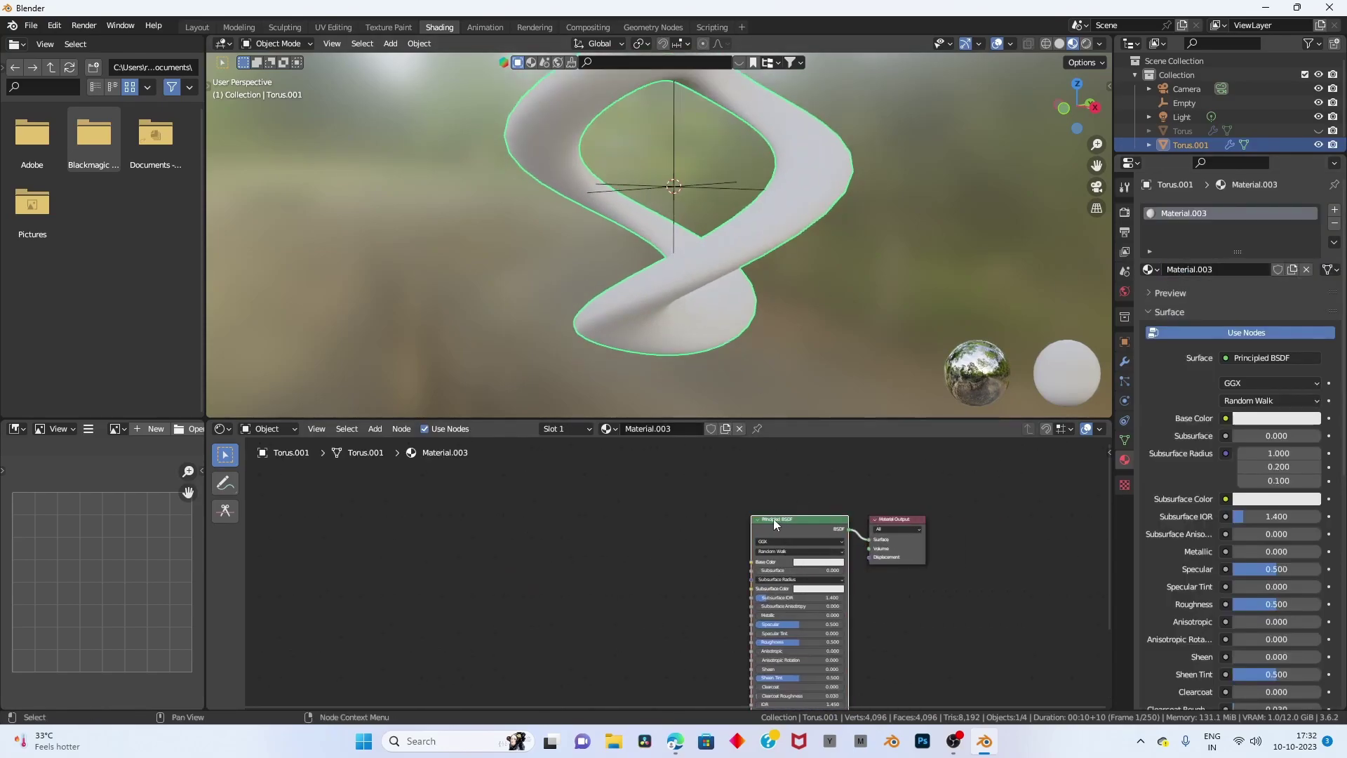
pyautogui.press('Delete')
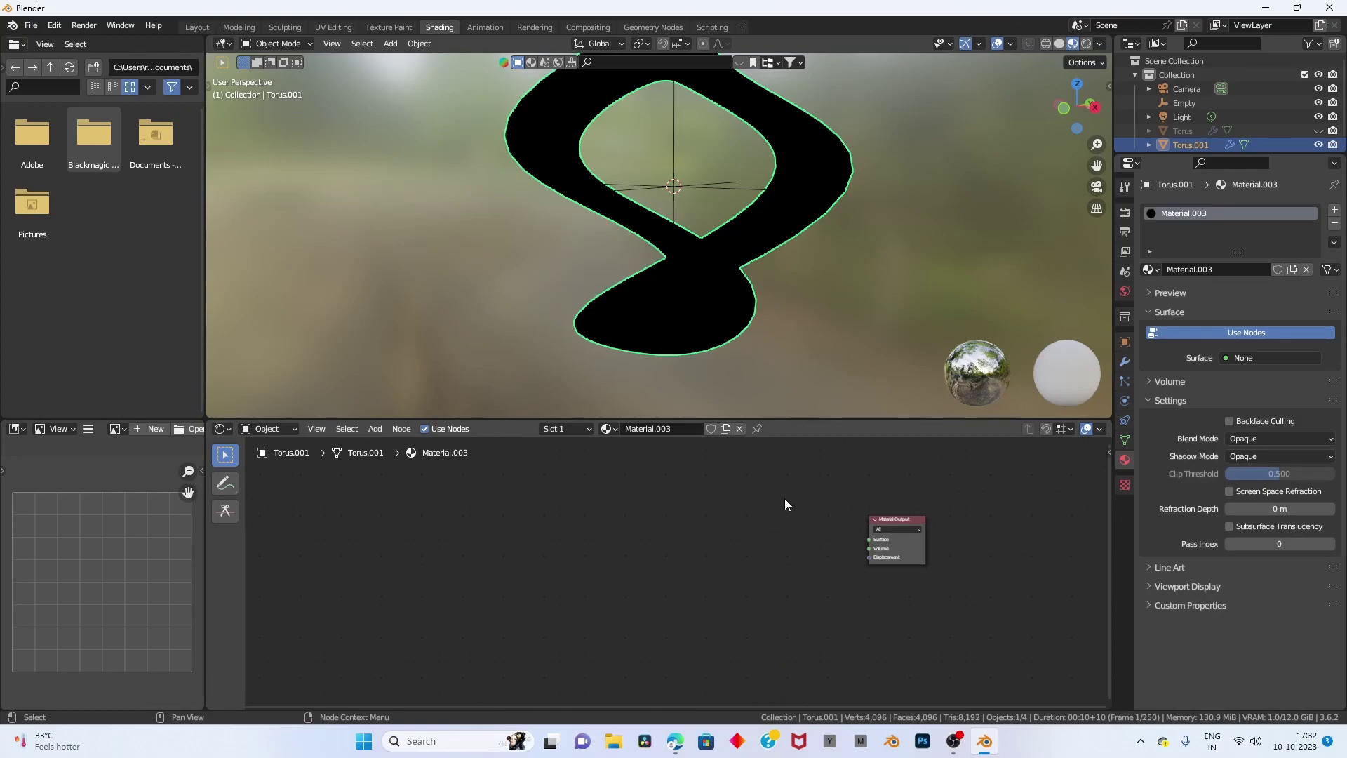
# Add an Emission shader and connect it to the Material Output Surface.
pyautogui.hotkey('shift', 'a')
pyautogui.write('emi')
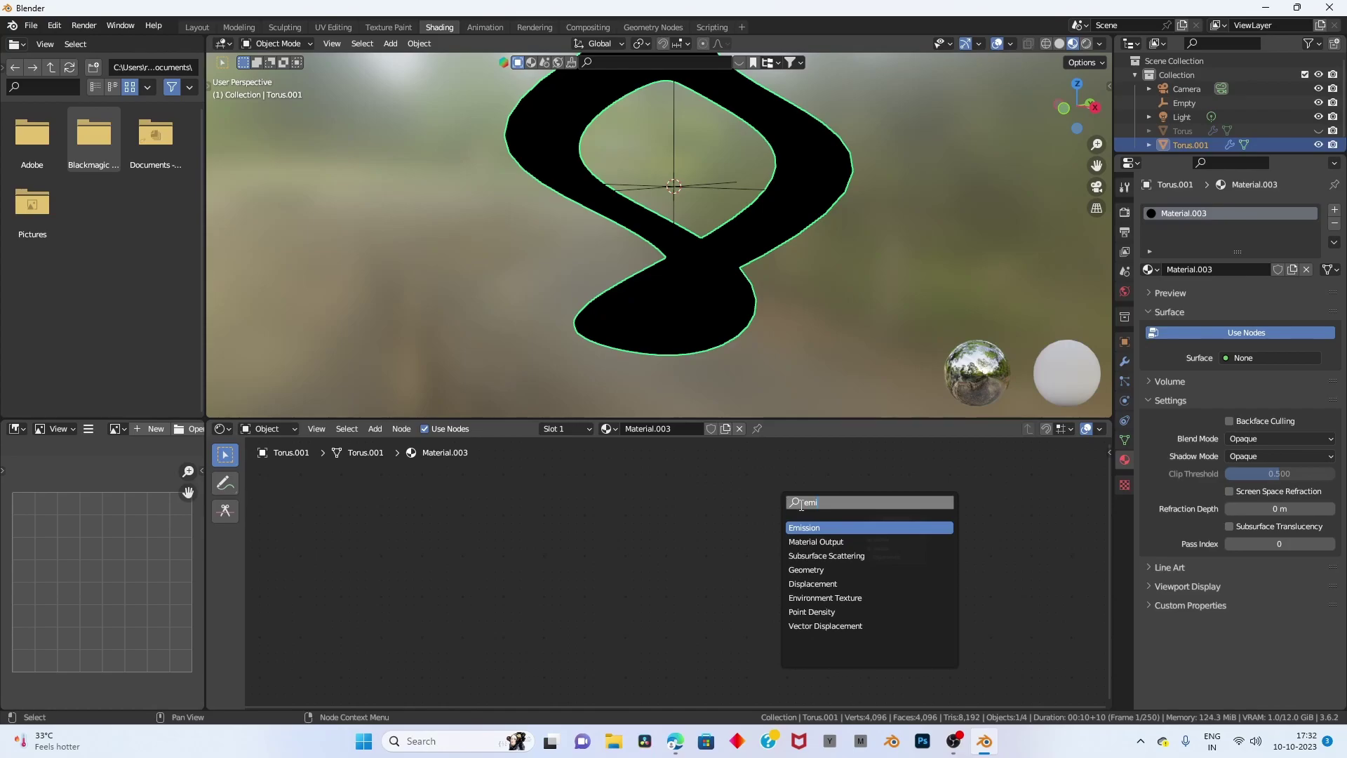
pyautogui.press('Return')
pyautogui.click(835, 502)
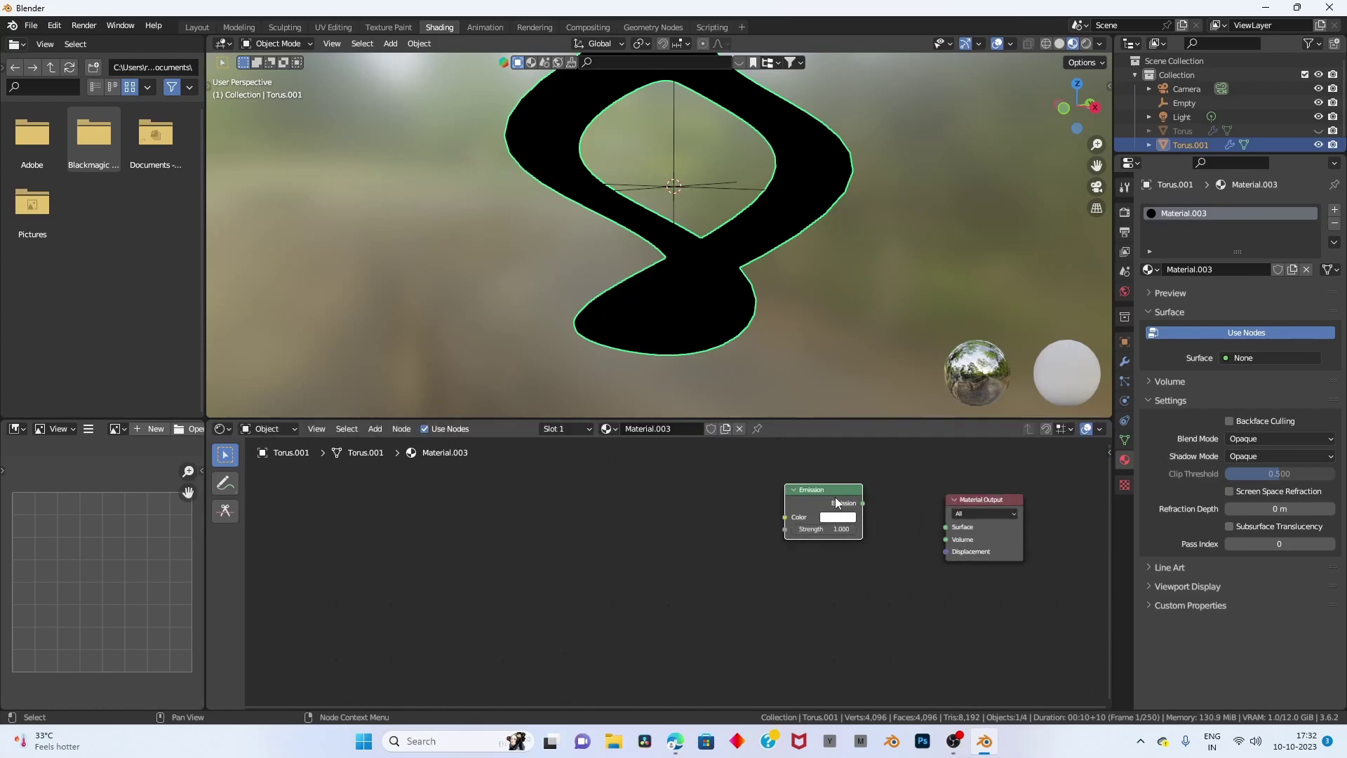
pyautogui.moveTo(863, 504); pyautogui.dragTo(947, 528)
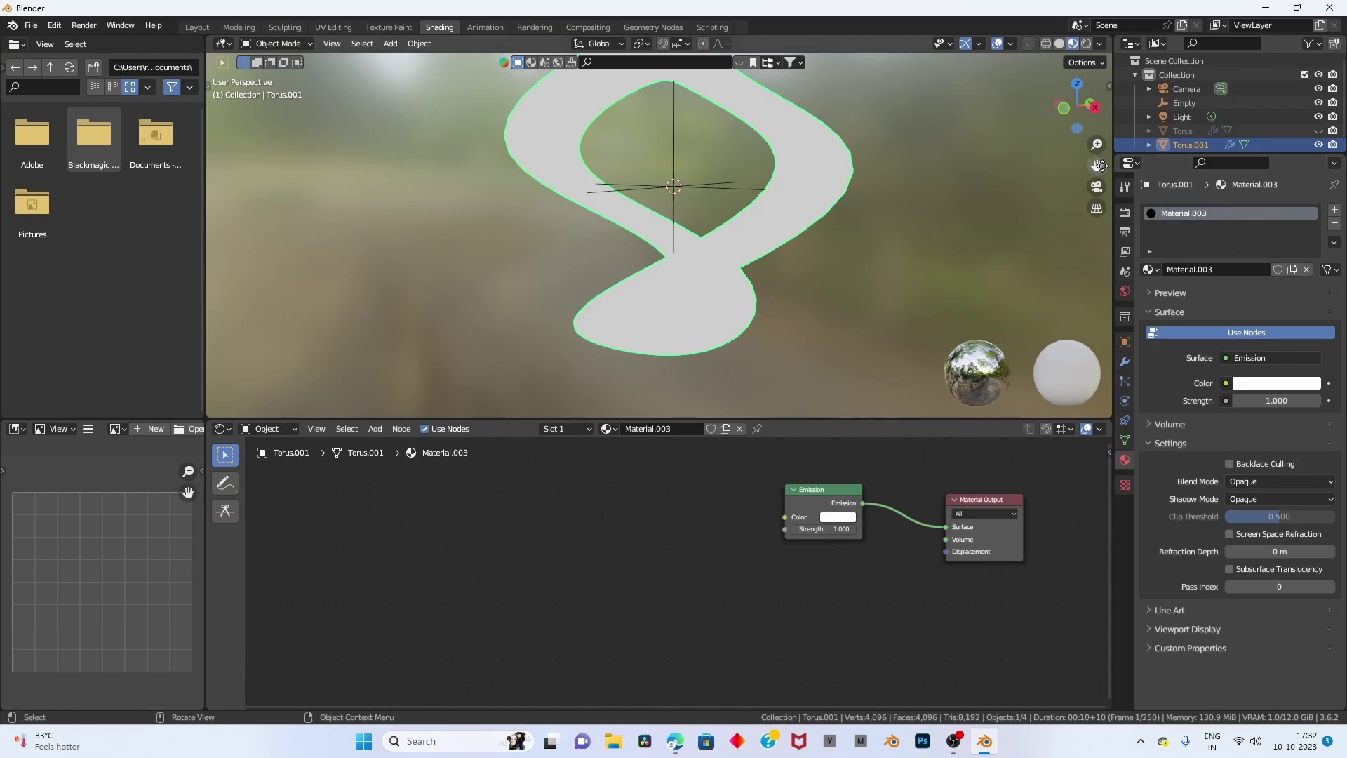
pyautogui.keyDown('shift'); pyautogui.moveTo(667, 372); pyautogui.dragTo(673, 396, button='middle'); pyautogui.keyUp('shift')
# Add a Color Ramp whose Color drives the Emission Strength.
pyautogui.hotkey('shift', 'a')
pyautogui.write('c')
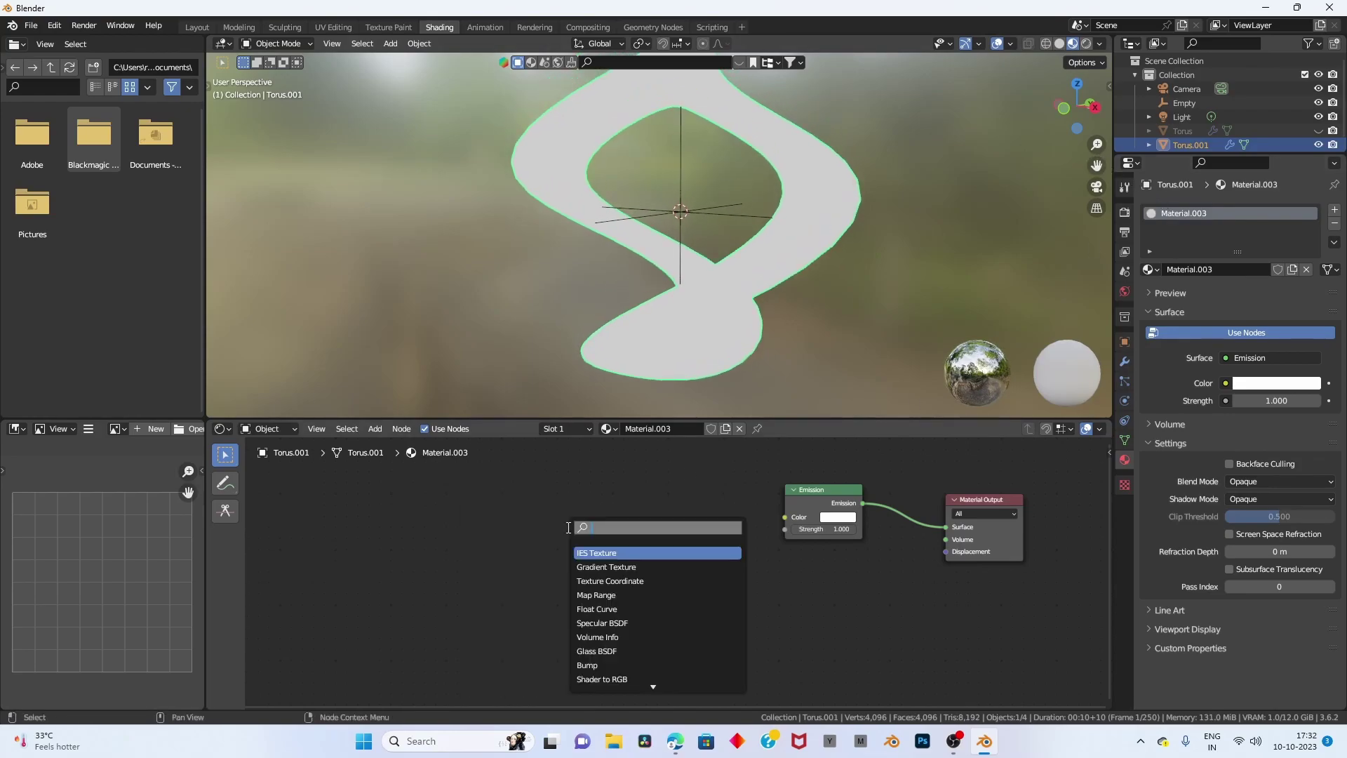
pyautogui.write('o')
pyautogui.click(628, 567)
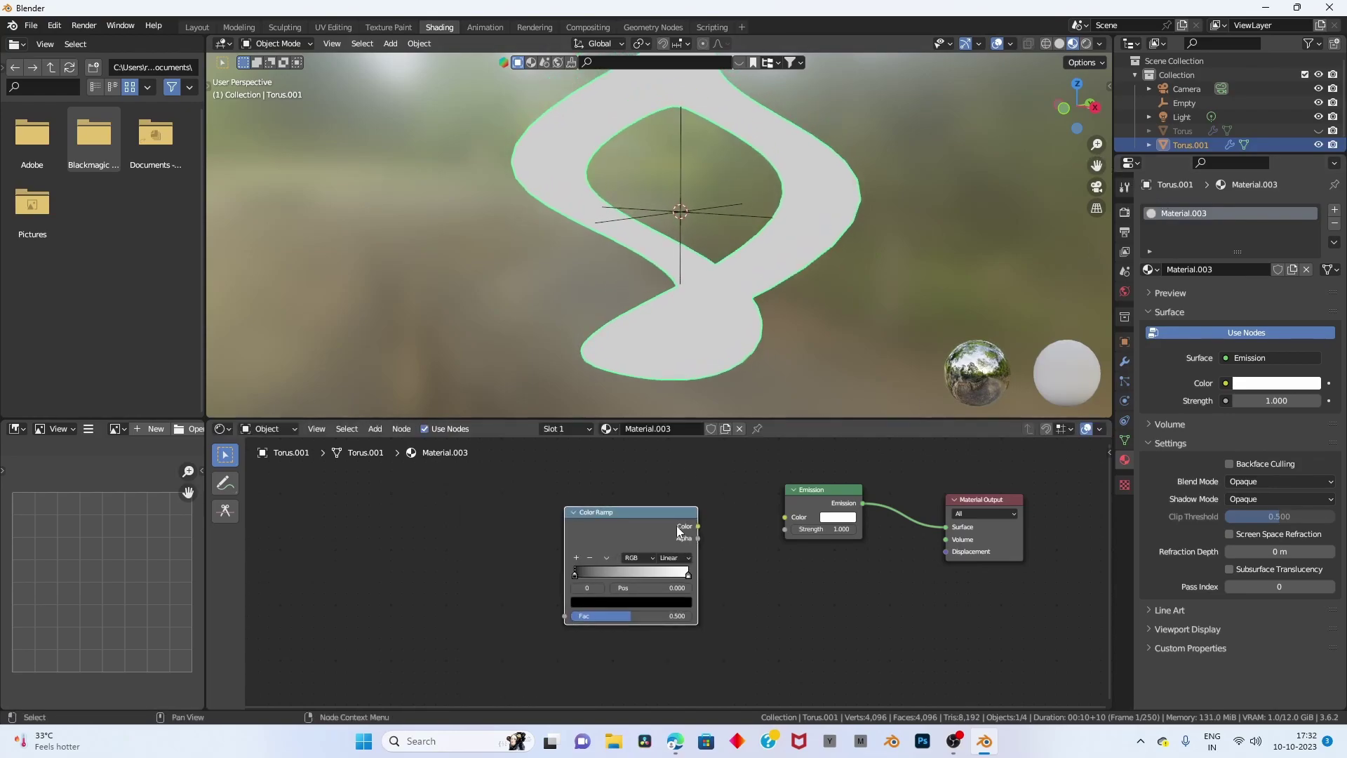
pyautogui.moveTo(697, 527); pyautogui.dragTo(790, 532)
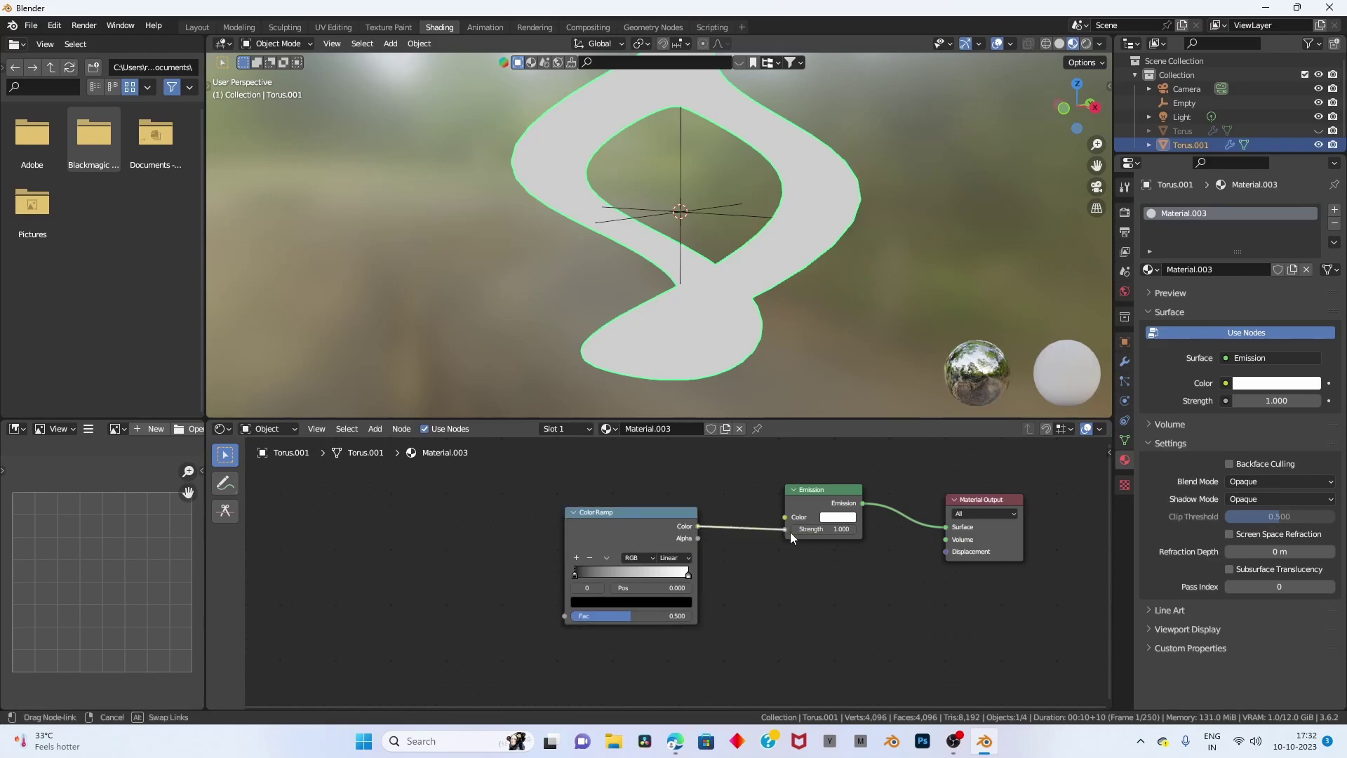
# Feed a Voronoi Texture's Distance into the Color Ramp Fac, then show Render Properties.
pyautogui.hotkey('shift', 'a')
pyautogui.click(558, 508)
pyautogui.write('vo')
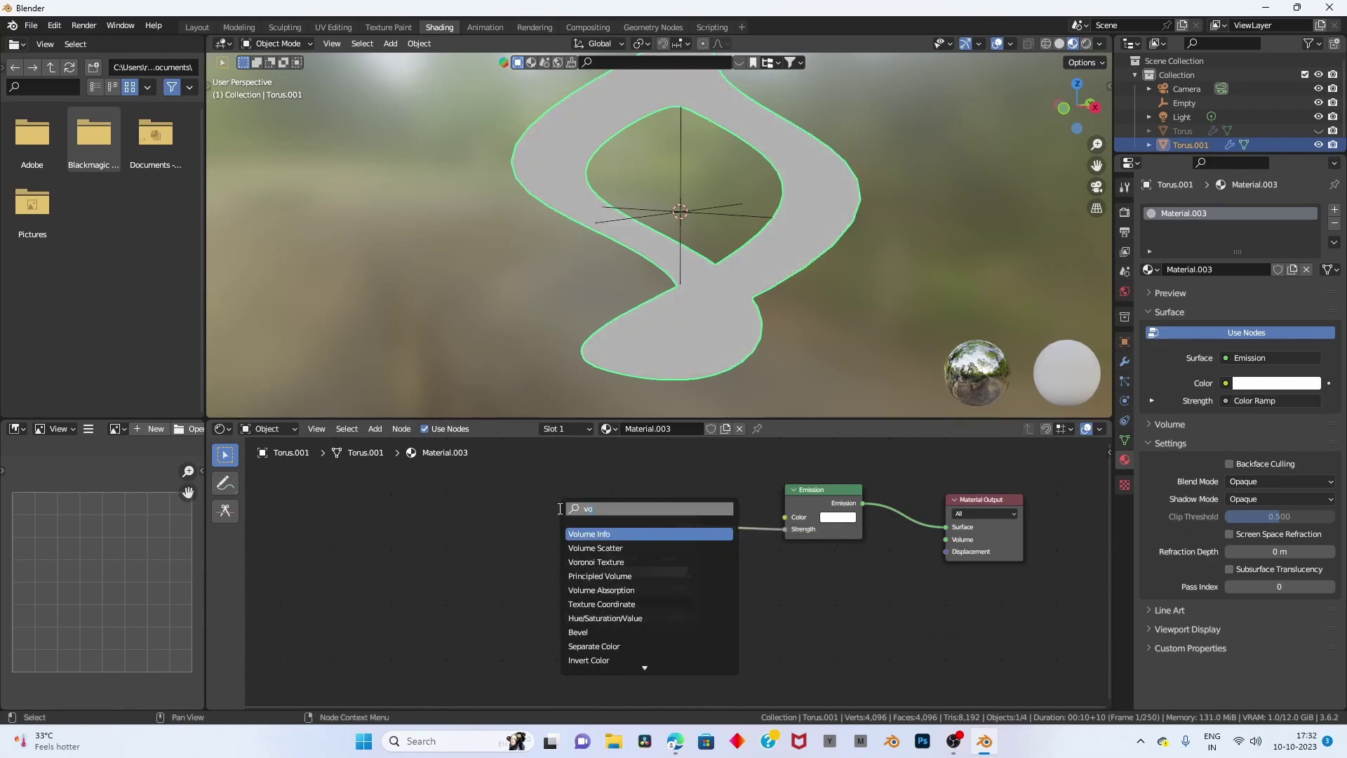
pyautogui.click(598, 561)
pyautogui.click(540, 515)
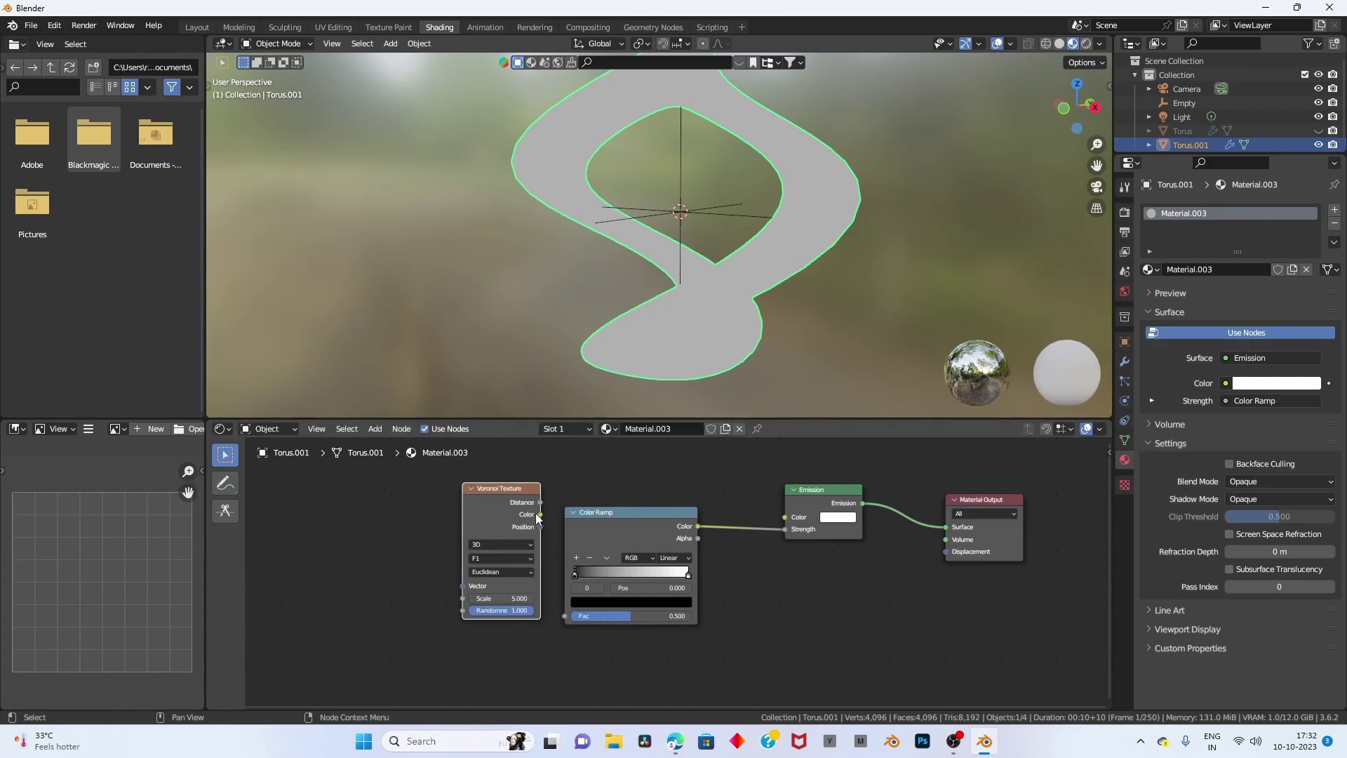
pyautogui.moveTo(541, 503); pyautogui.dragTo(565, 616)
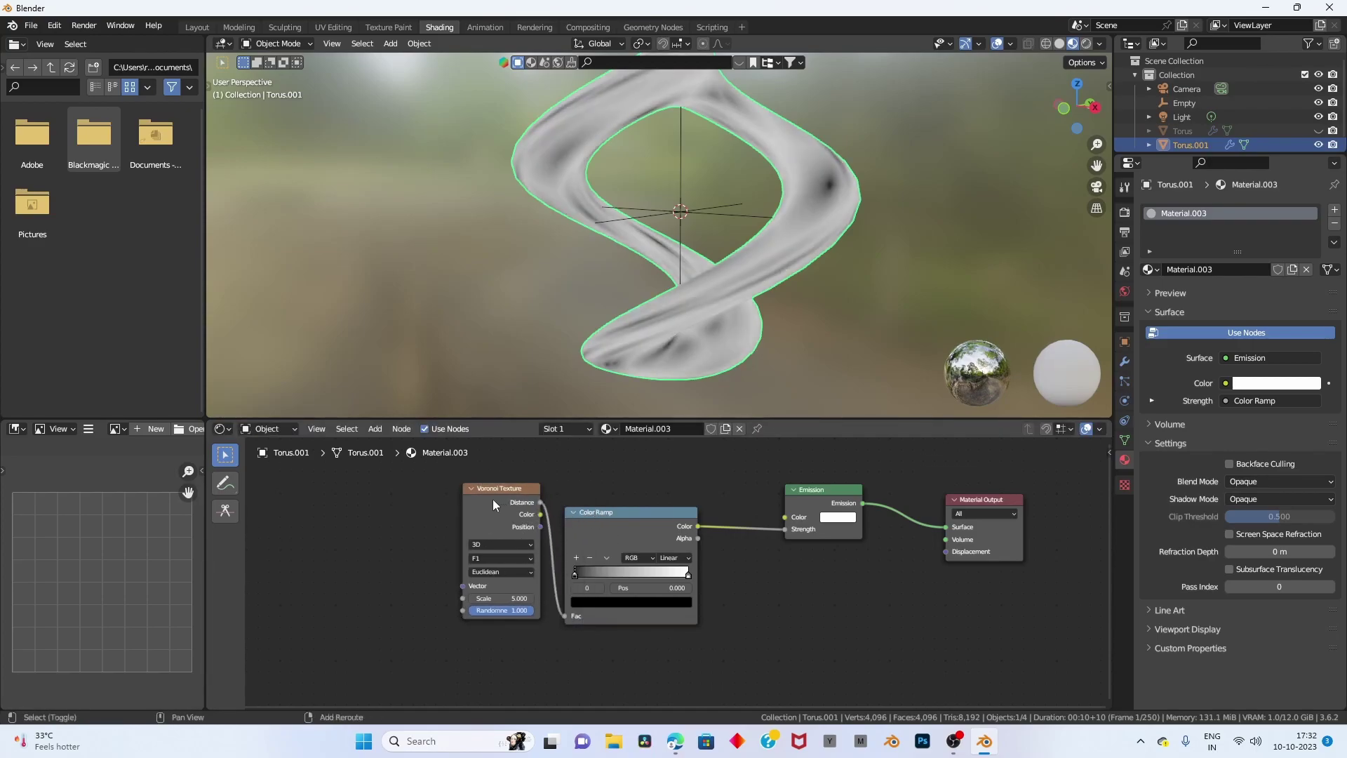
pyautogui.moveTo(728, 219)
pyautogui.mouseDown(button='middle')
pyautogui.moveTo(718, 277)
pyautogui.moveTo(596, 231)
pyautogui.mouseUp(button='middle')
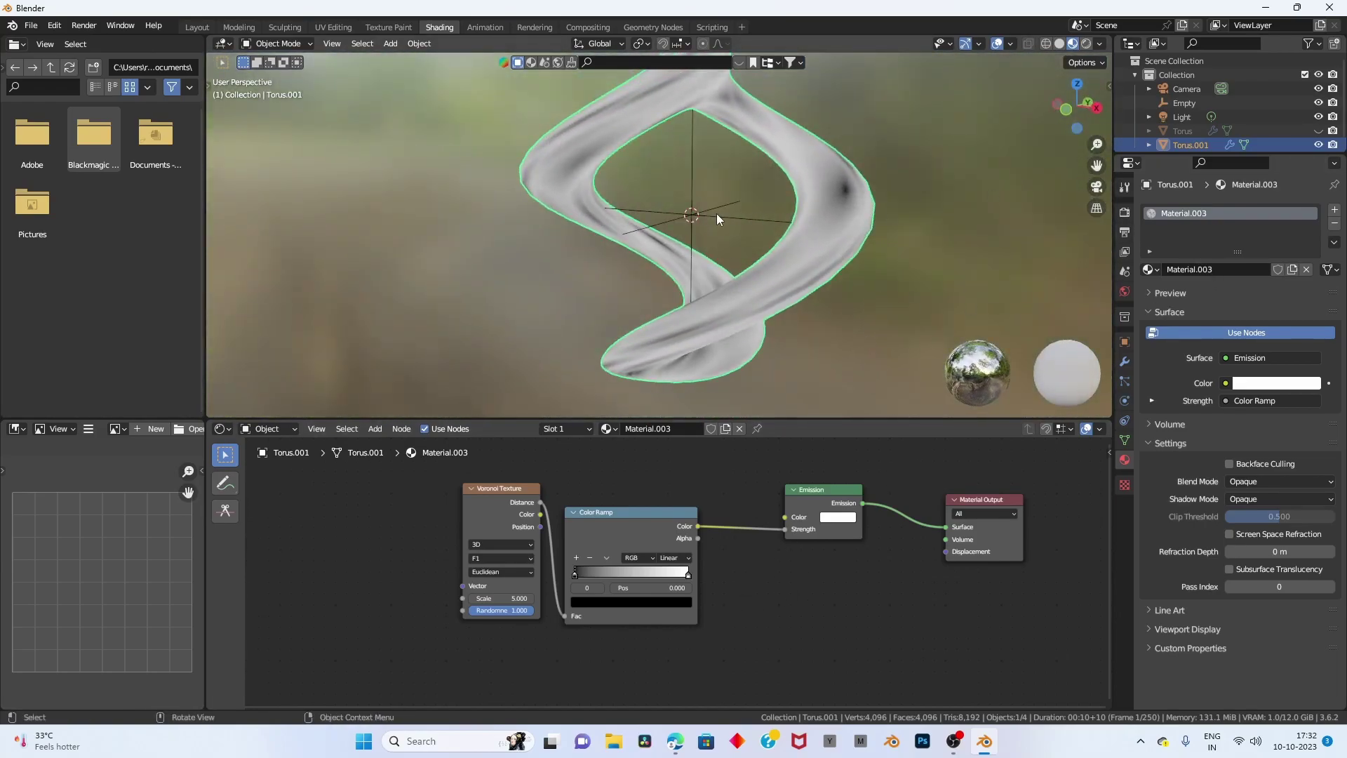
pyautogui.scroll(-2, 717, 213)
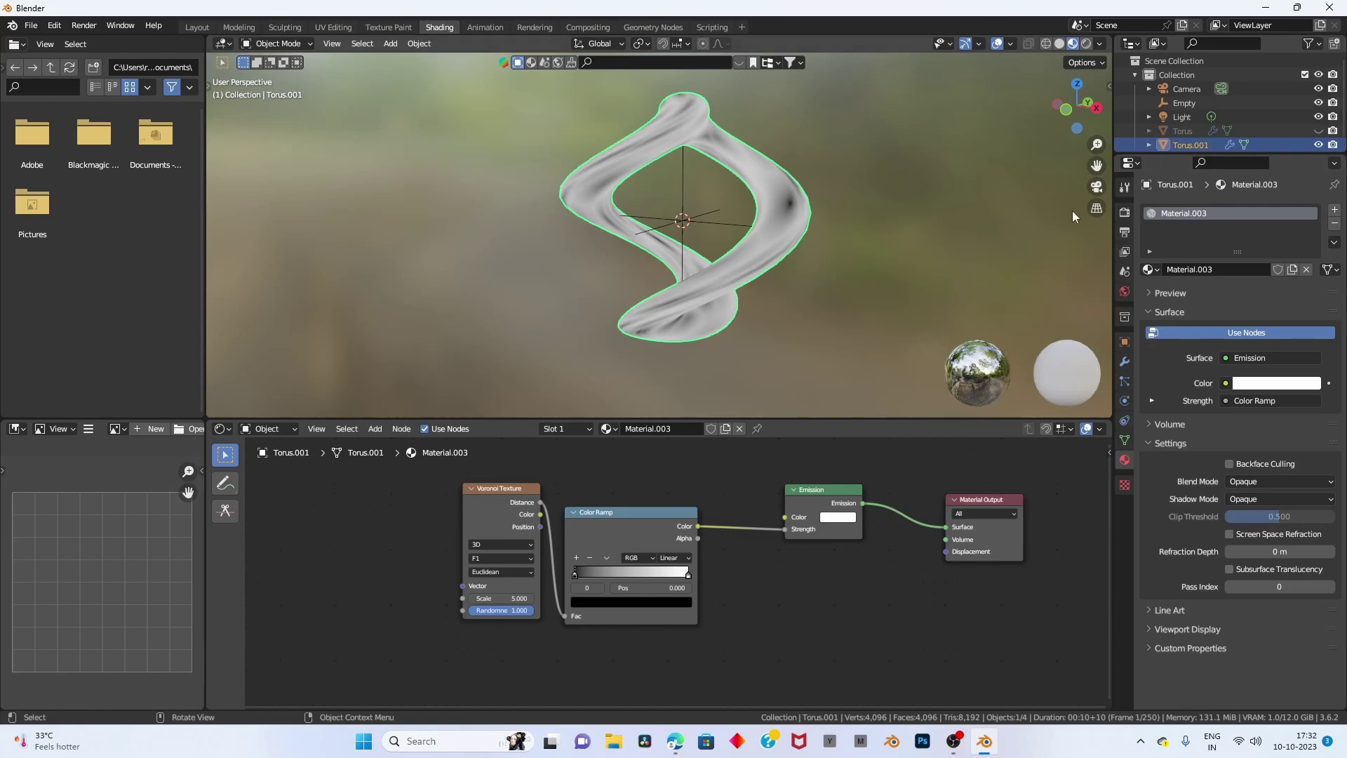
pyautogui.click(1124, 213)
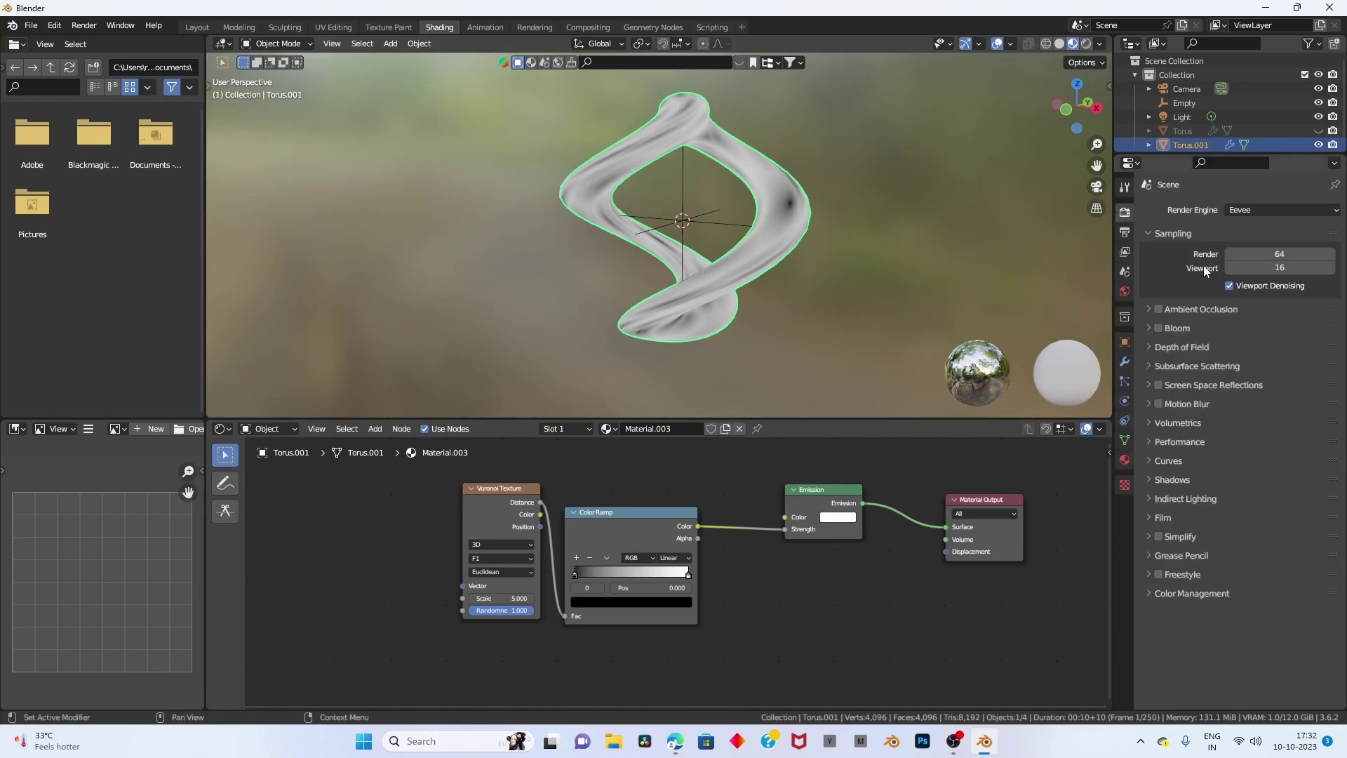
# Enable Bloom, Screen Space Reflections and Ambient Occlusion, and move the Voronoi node left.
pyautogui.click(1157, 328)
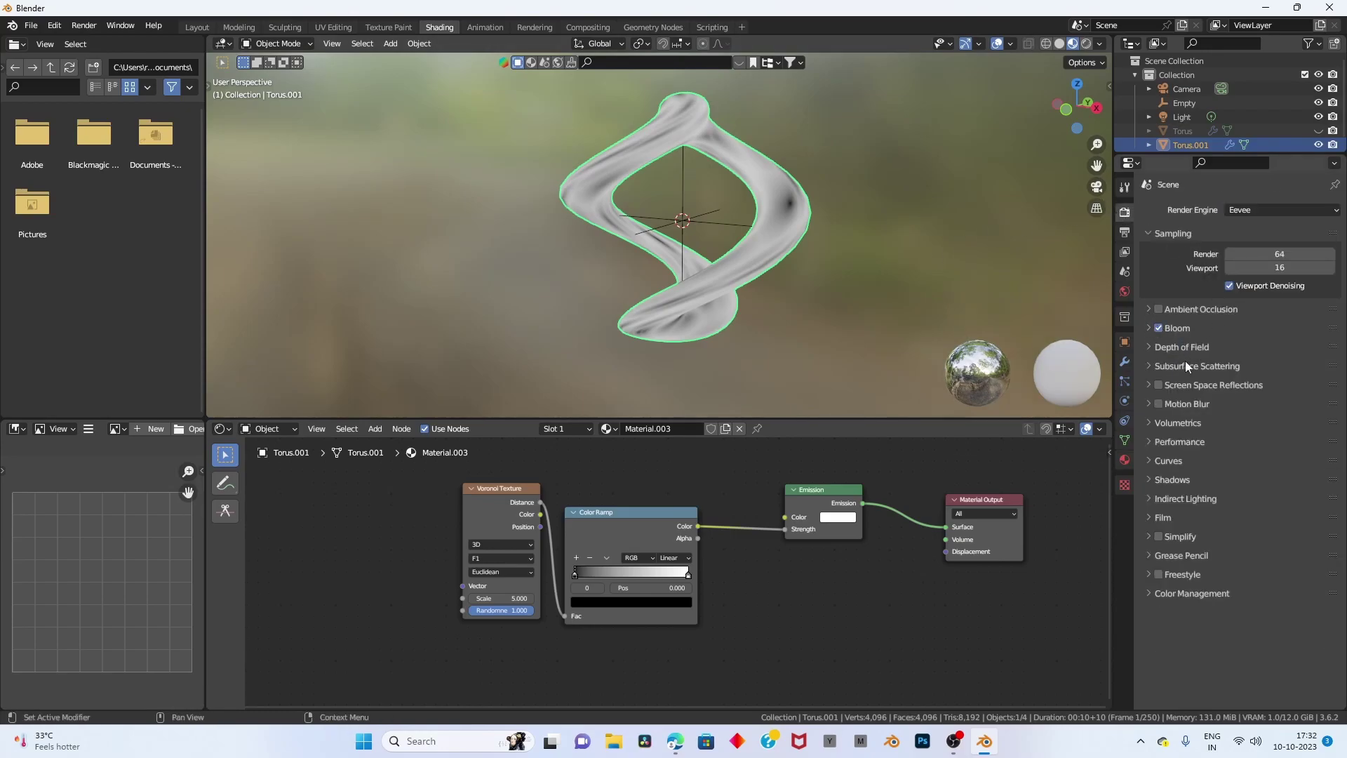
pyautogui.click(1157, 384)
pyautogui.click(1157, 309)
pyautogui.scroll(4, 841, 295)
pyautogui.scroll(-2, 772, 316)
pyautogui.scroll(1, 561, 524)
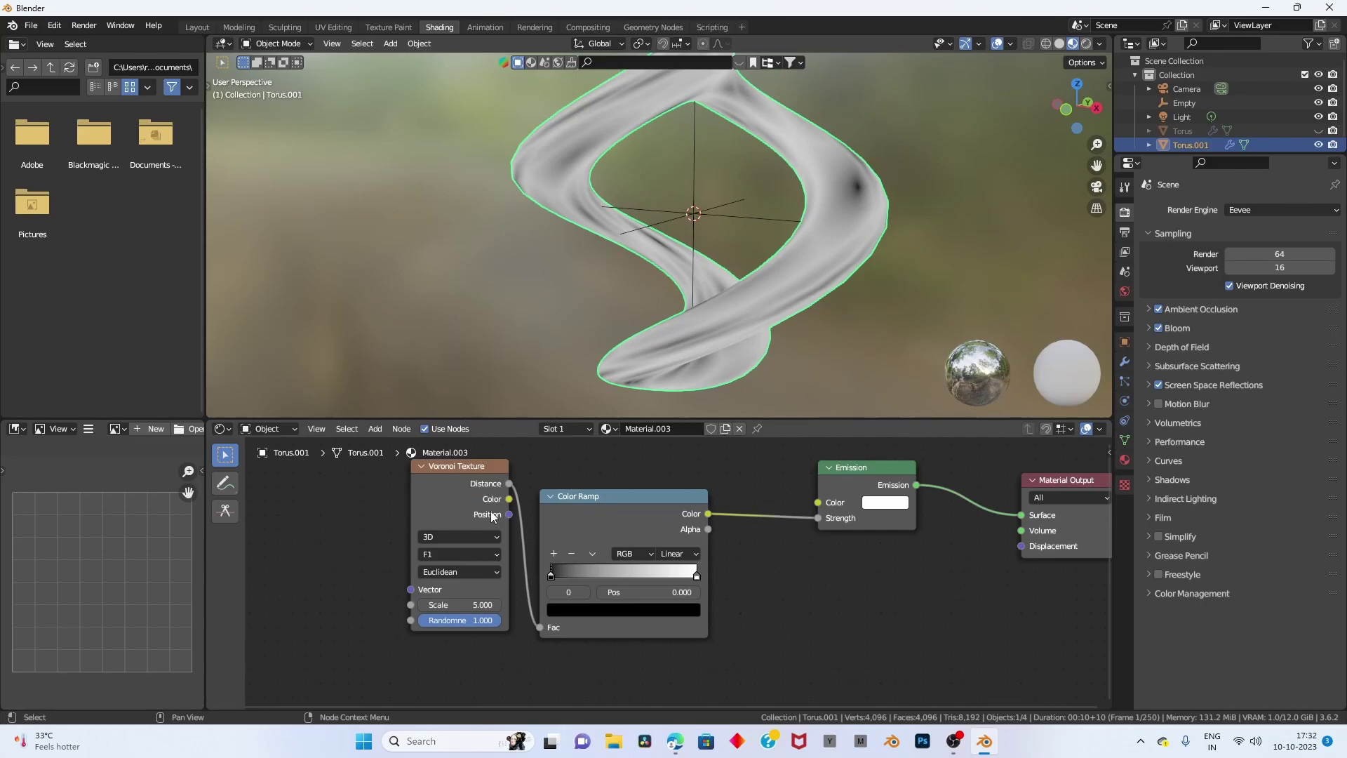
pyautogui.press('g')
pyautogui.click(533, 589)
# Lower the Voronoi Scale and try the Manhattan and Chebychev distance metrics.
pyautogui.moveTo(554, 578)
pyautogui.mouseDown()
pyautogui.moveTo(649, 571)
pyautogui.moveTo(440, 584)
pyautogui.mouseUp()
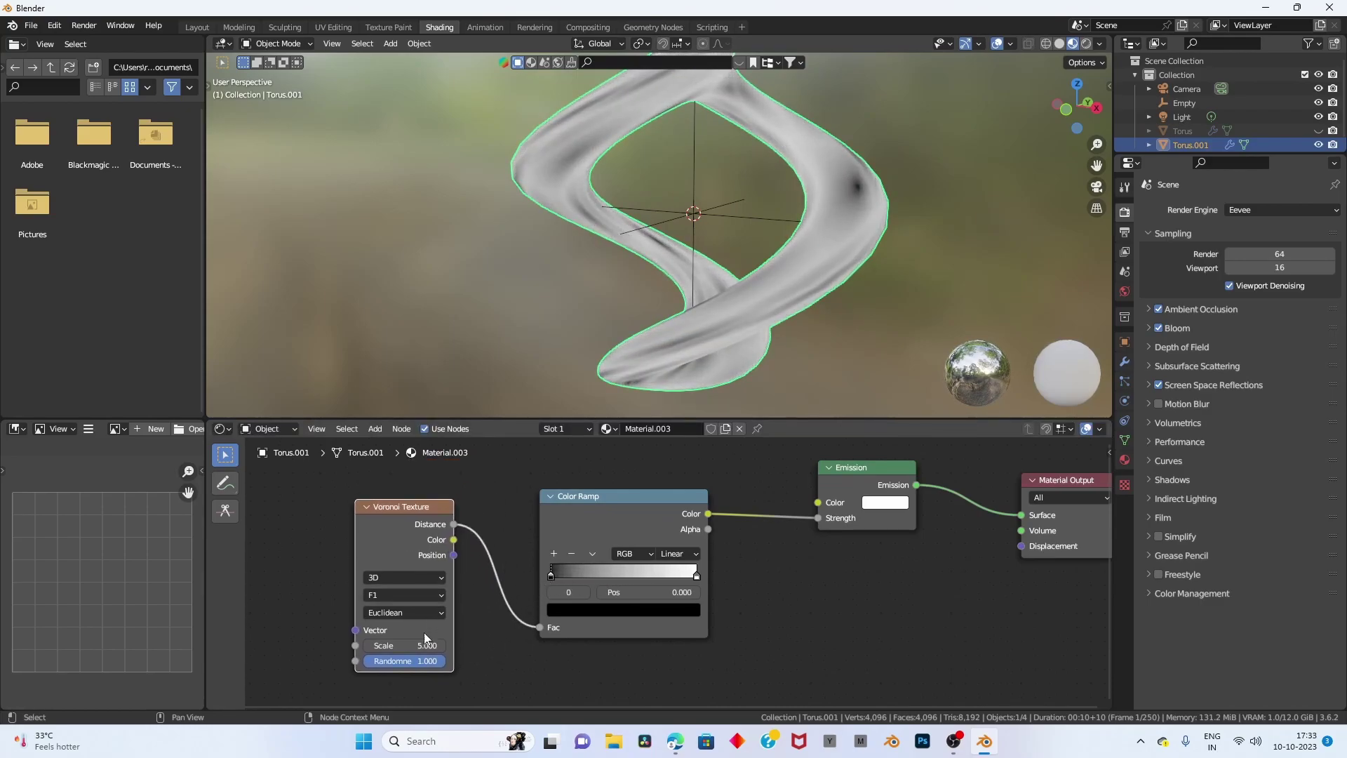
pyautogui.moveTo(424, 644)
pyautogui.mouseDown()
pyautogui.moveTo(399, 645)
pyautogui.moveTo(428, 644)
pyautogui.mouseUp()
pyautogui.scroll(1, 415, 617)
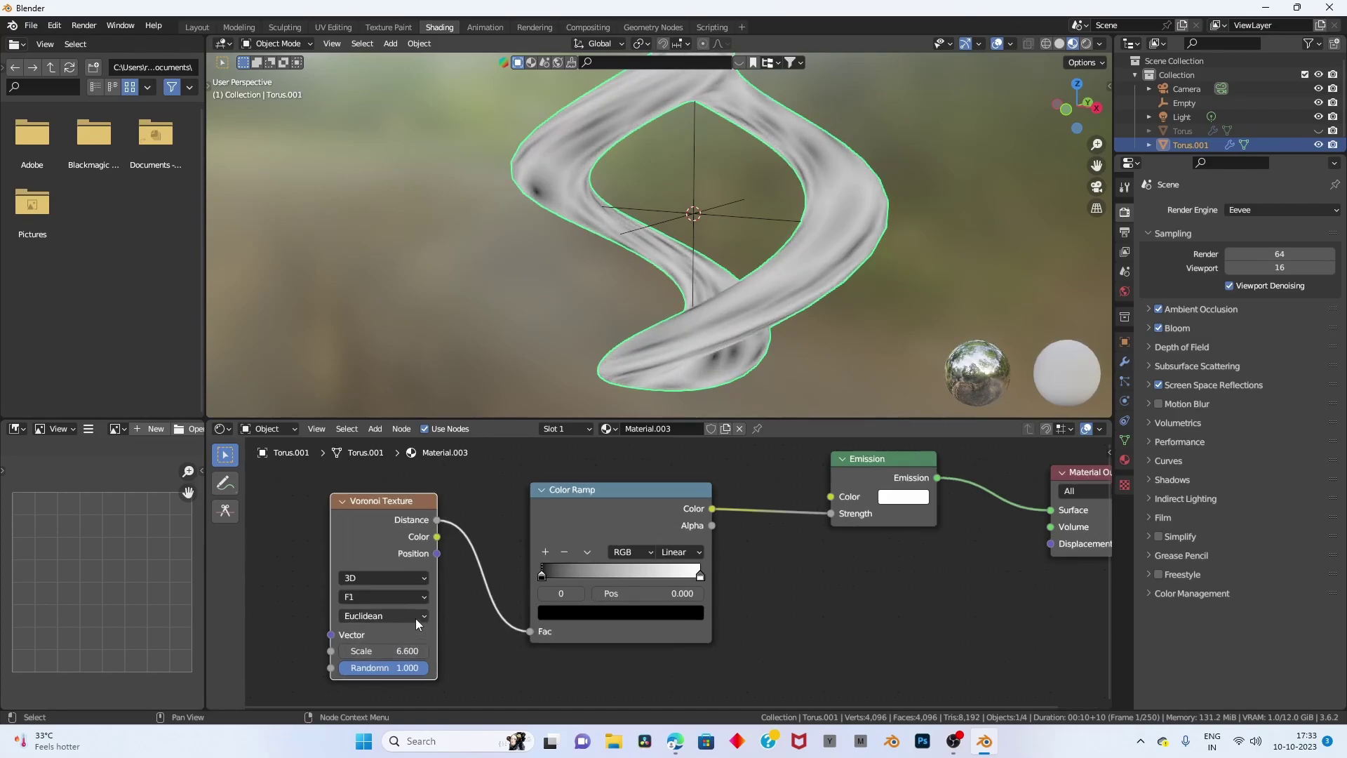
pyautogui.scroll(2, 415, 618)
pyautogui.click(351, 622)
pyautogui.click(337, 578)
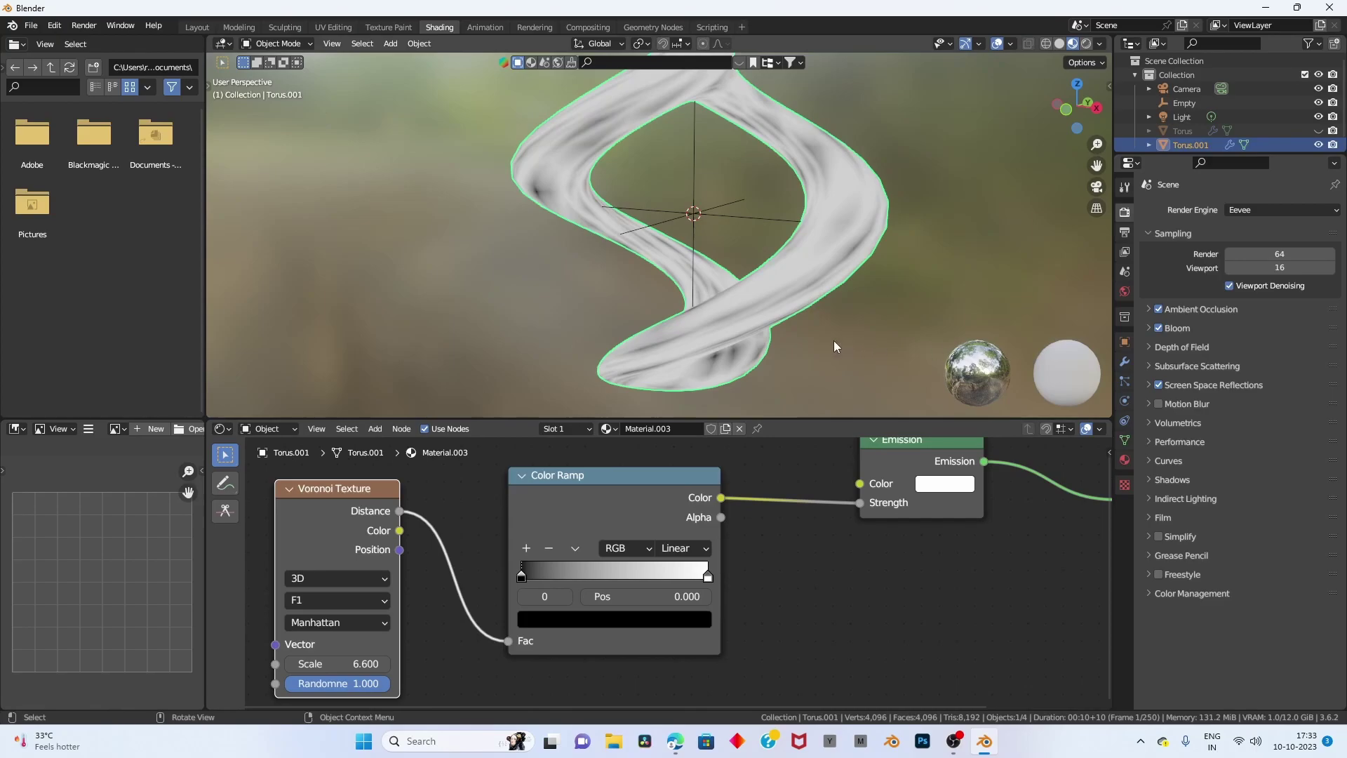
pyautogui.click(346, 622)
pyautogui.click(347, 561)
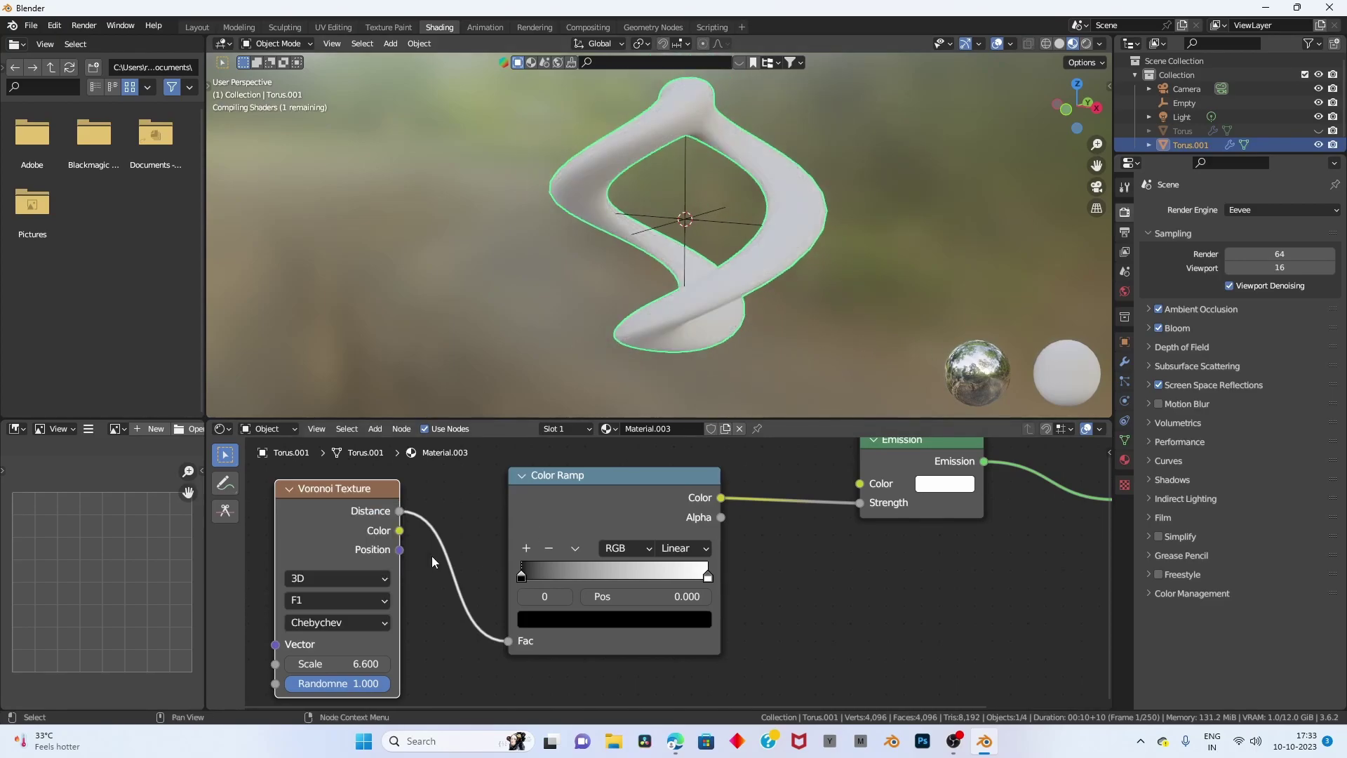
# Set Voronoi Scale to 5.300 and, after trying Minkowski, settle on Euclidean.
pyautogui.moveTo(337, 664)
pyautogui.mouseDown()
pyautogui.moveTo(372, 663)
pyautogui.moveTo(329, 664)
pyautogui.mouseUp()
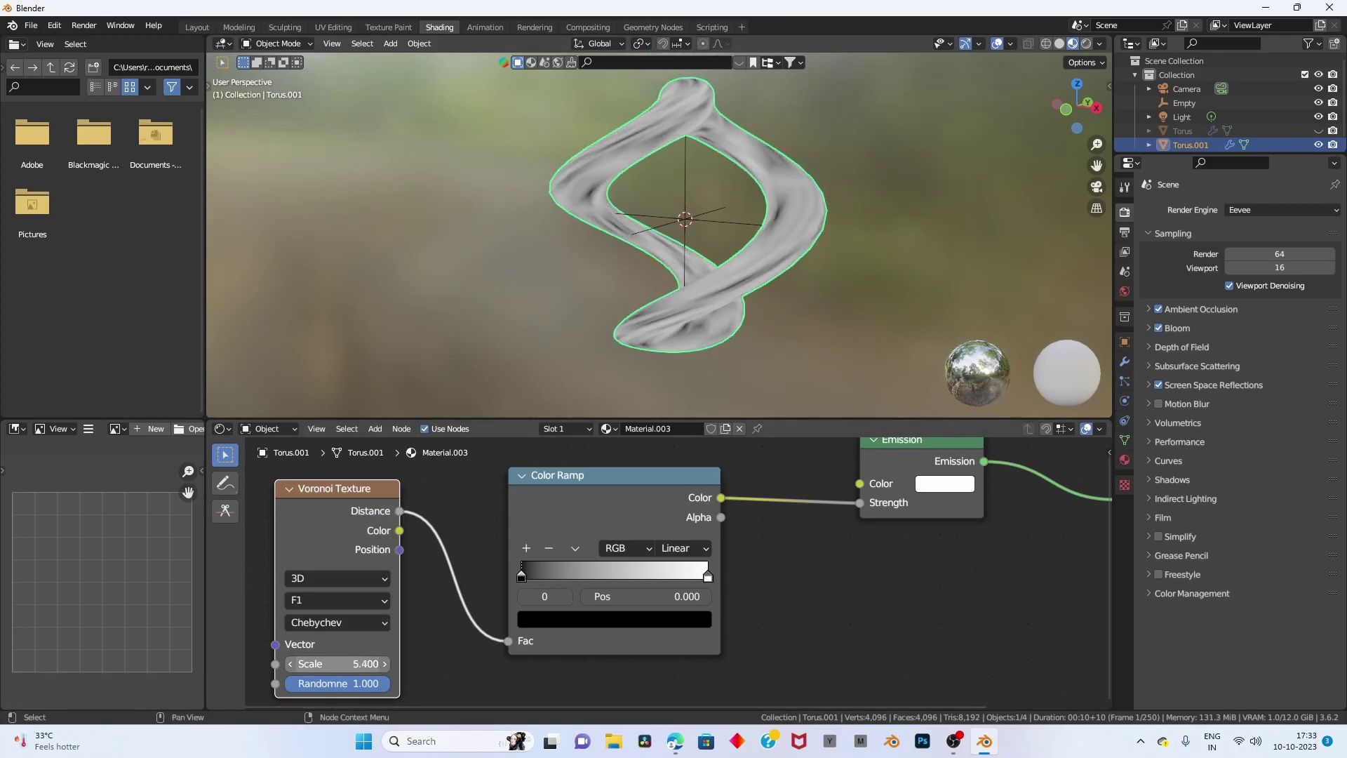
pyautogui.click(327, 621)
pyautogui.click(330, 545)
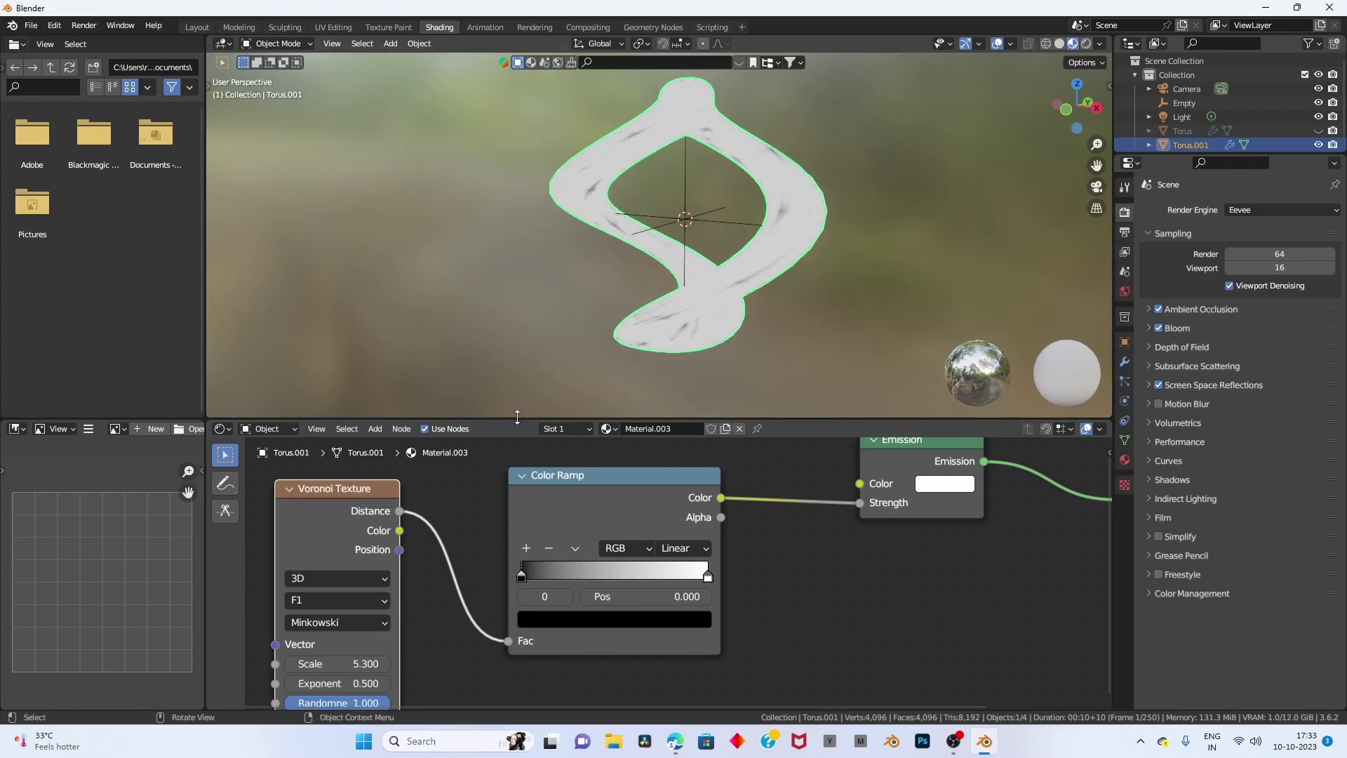
pyautogui.click(337, 622)
pyautogui.click(329, 533)
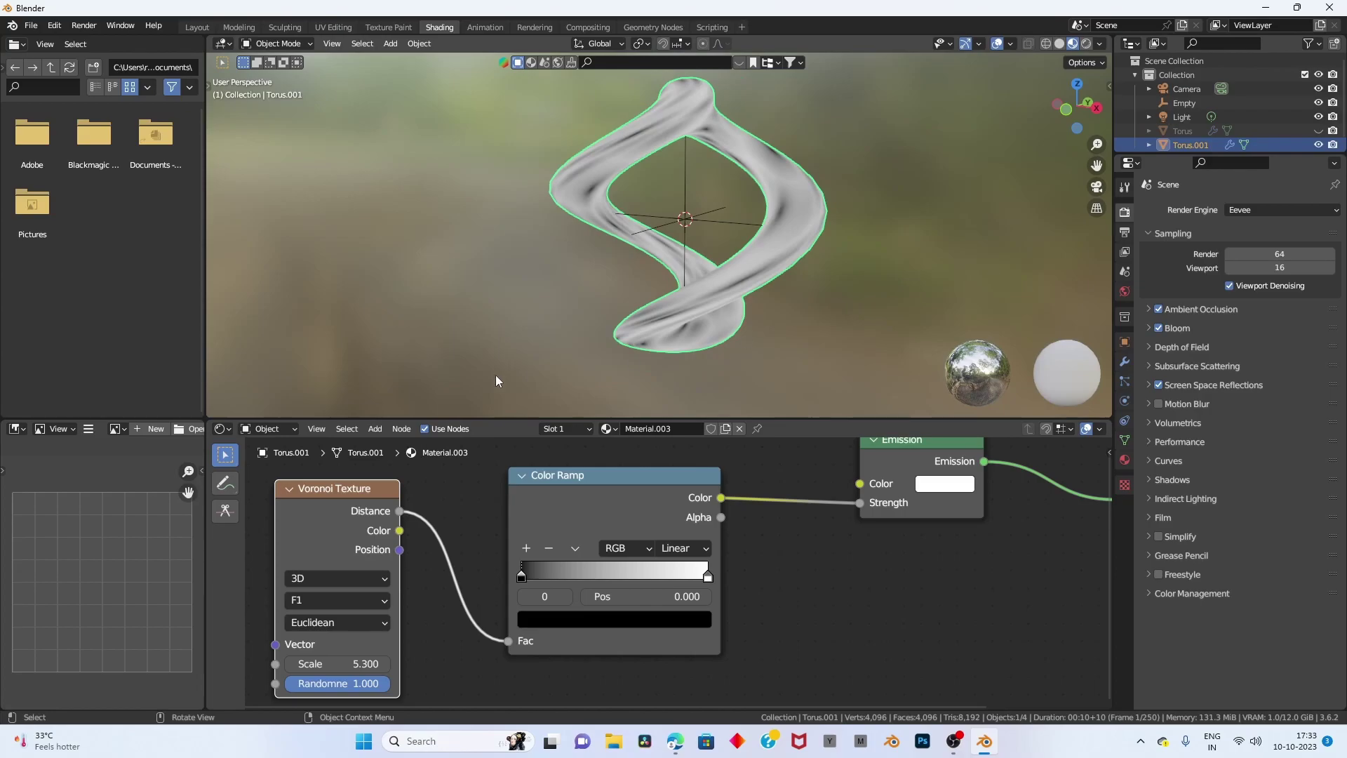
pyautogui.scroll(-3, 496, 375)
pyautogui.scroll(-1, 629, 514)
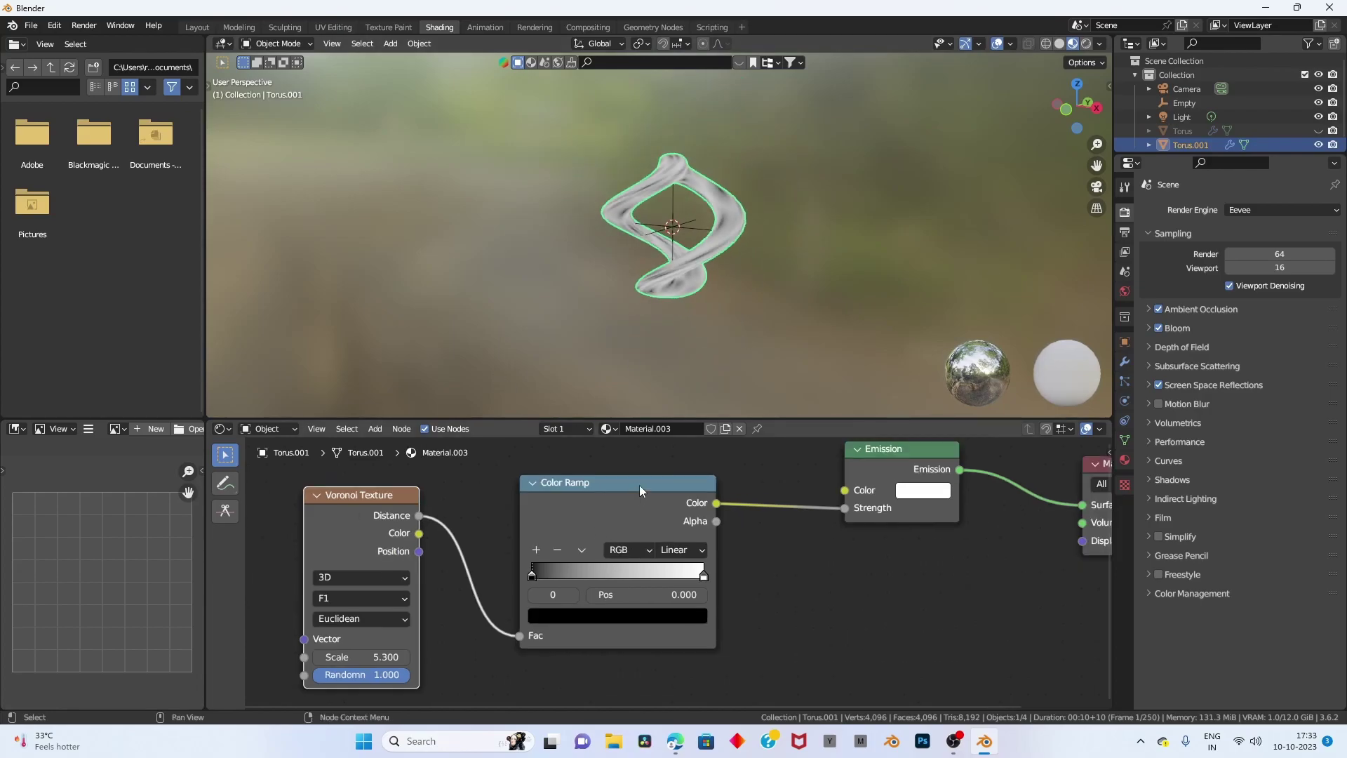
# Add a Layer Weight node to the left of the Voronoi Texture.
pyautogui.scroll(-1, 649, 533)
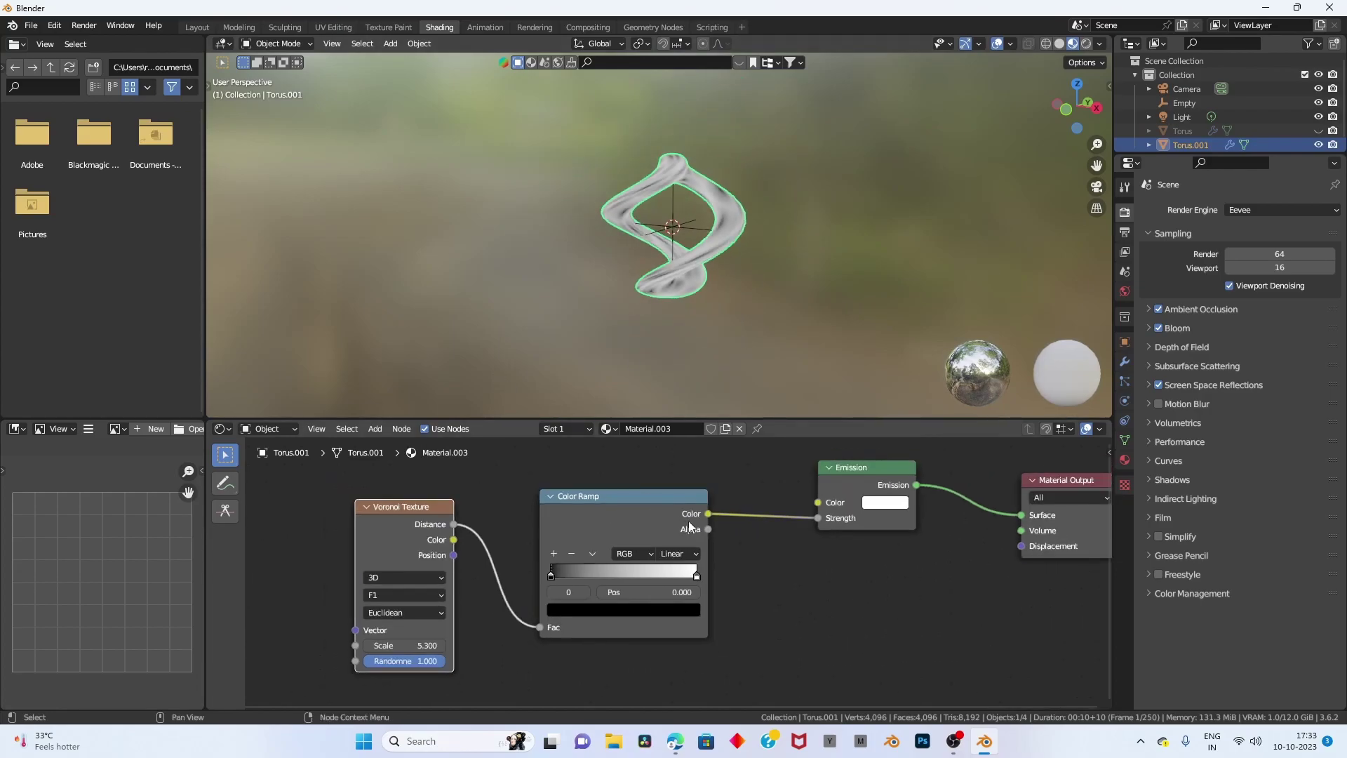
pyautogui.hotkey('shift', 'a')
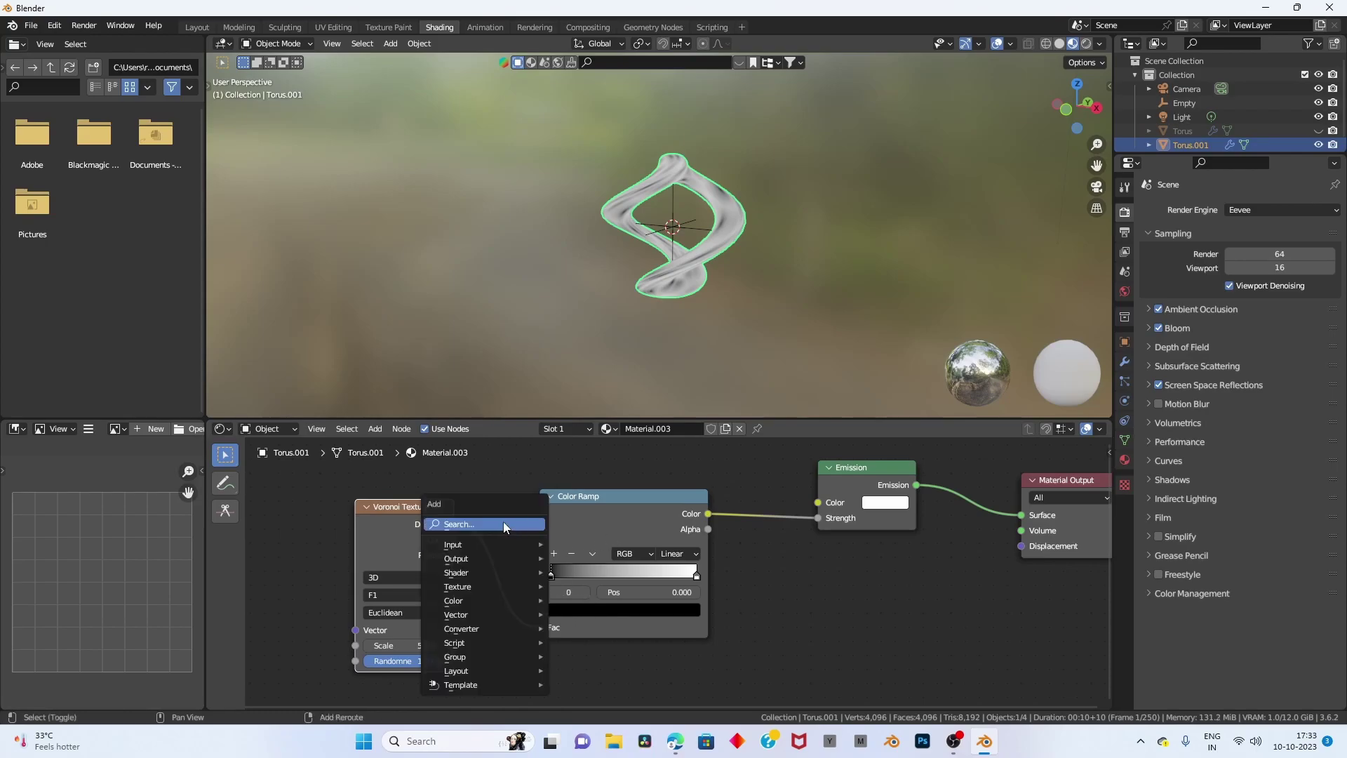
pyautogui.hotkey('shift', 'a')
pyautogui.click(322, 494)
pyautogui.write('l')
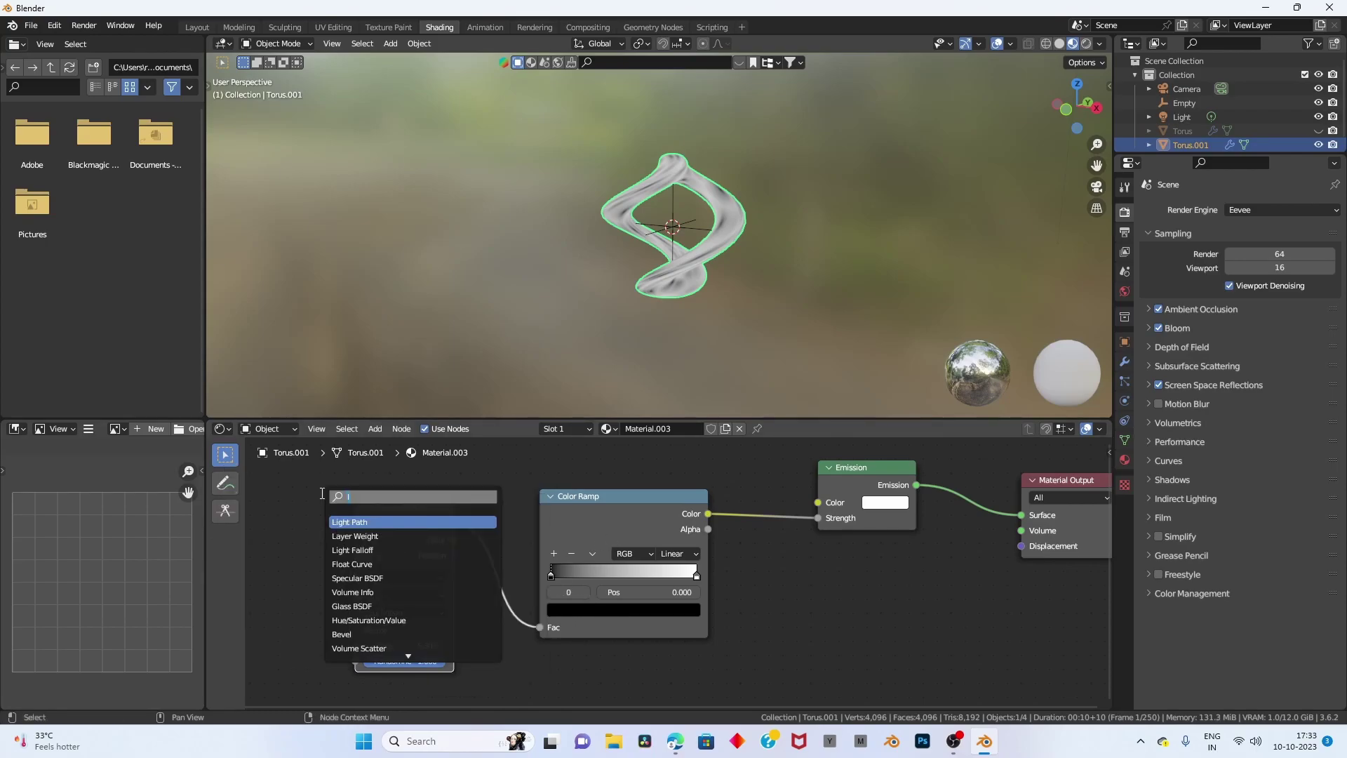
pyautogui.write('at')
pyautogui.click(355, 633)
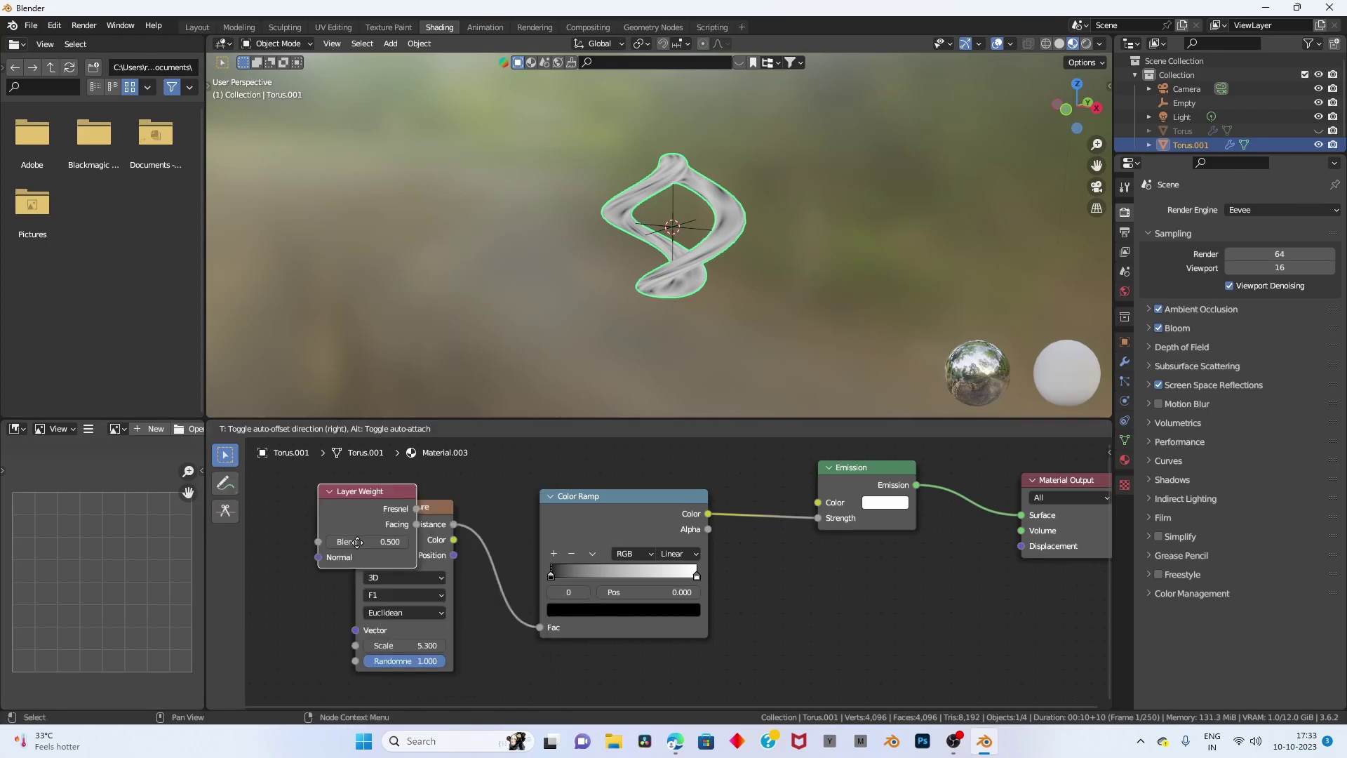
pyautogui.click(281, 578)
# Link Layer Weight's Fresnel output to the Voronoi Vector input and zoom in on the nodes.
pyautogui.moveTo(309, 559); pyautogui.dragTo(410, 649)
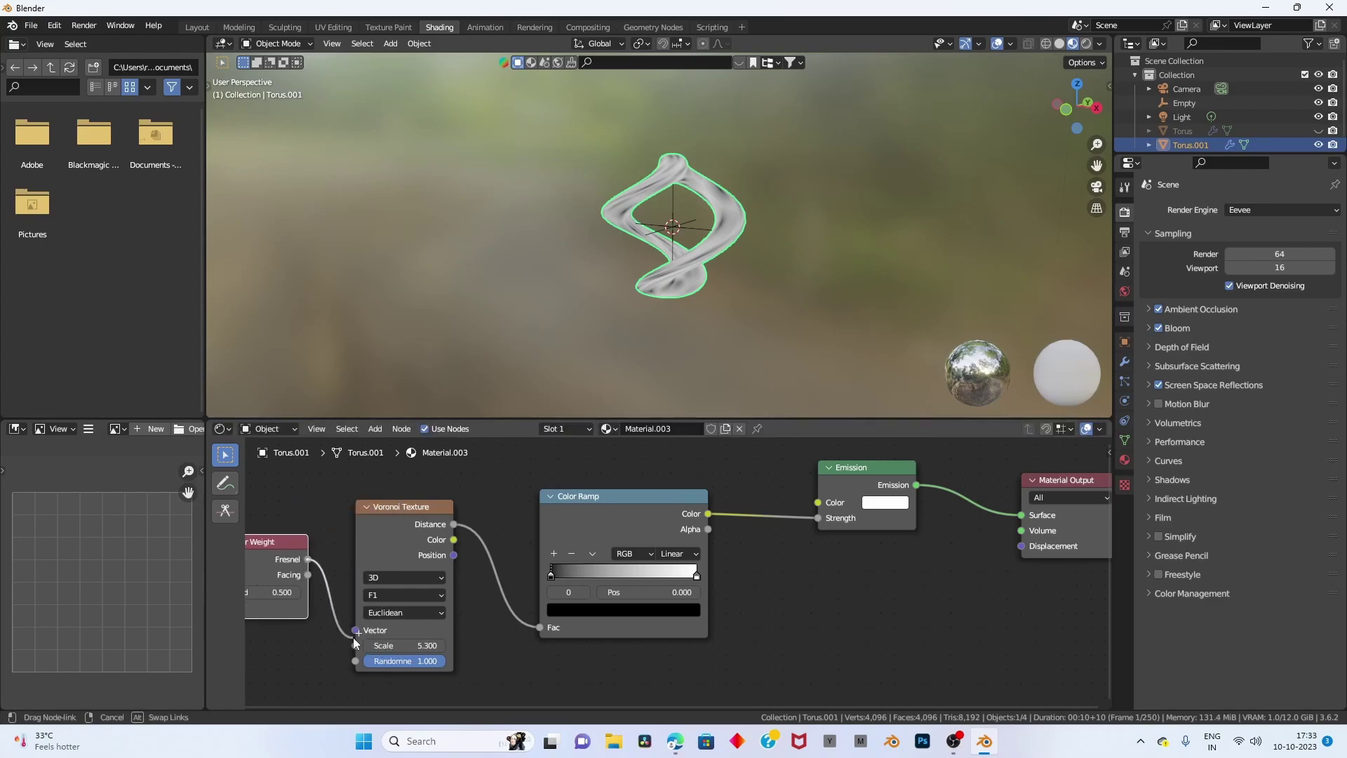
pyautogui.moveTo(409, 647); pyautogui.dragTo(356, 630)
pyautogui.scroll(3, 767, 236)
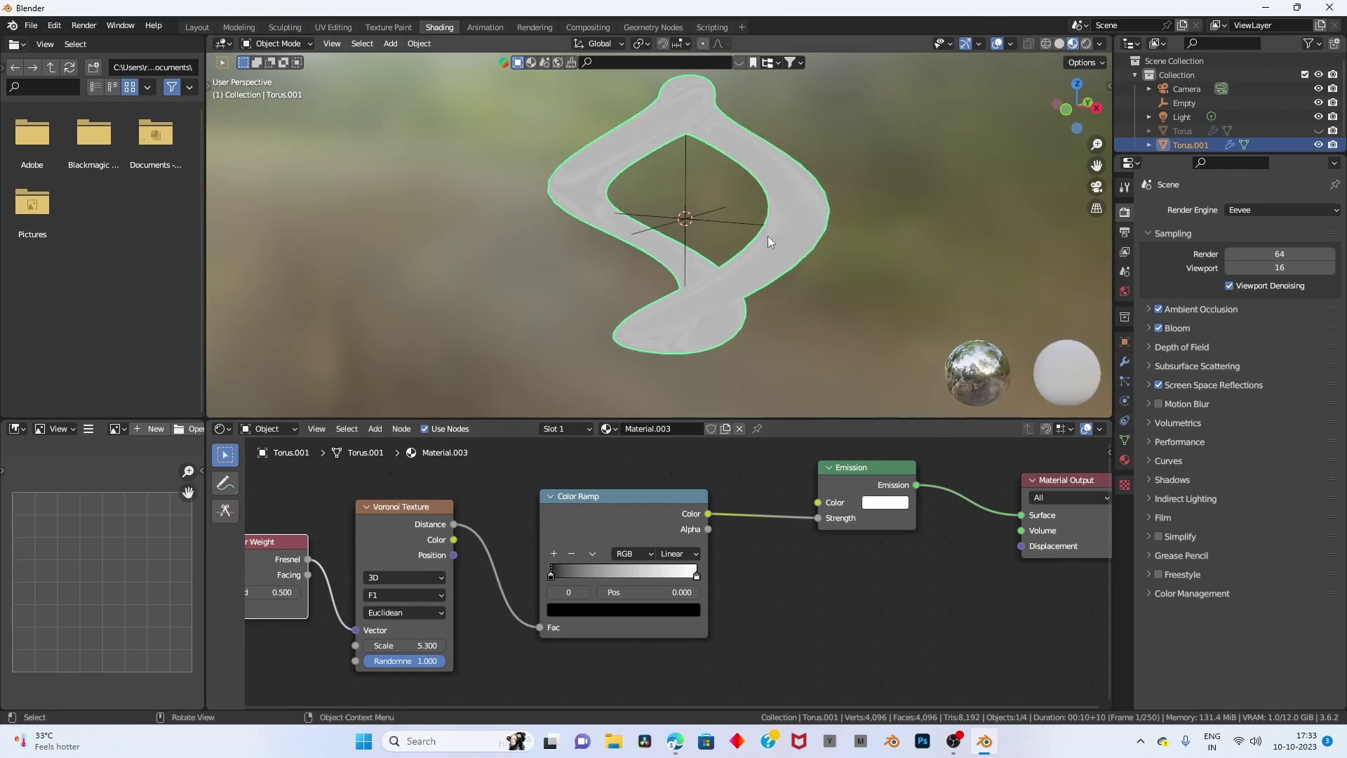
pyautogui.scroll(1, 612, 452)
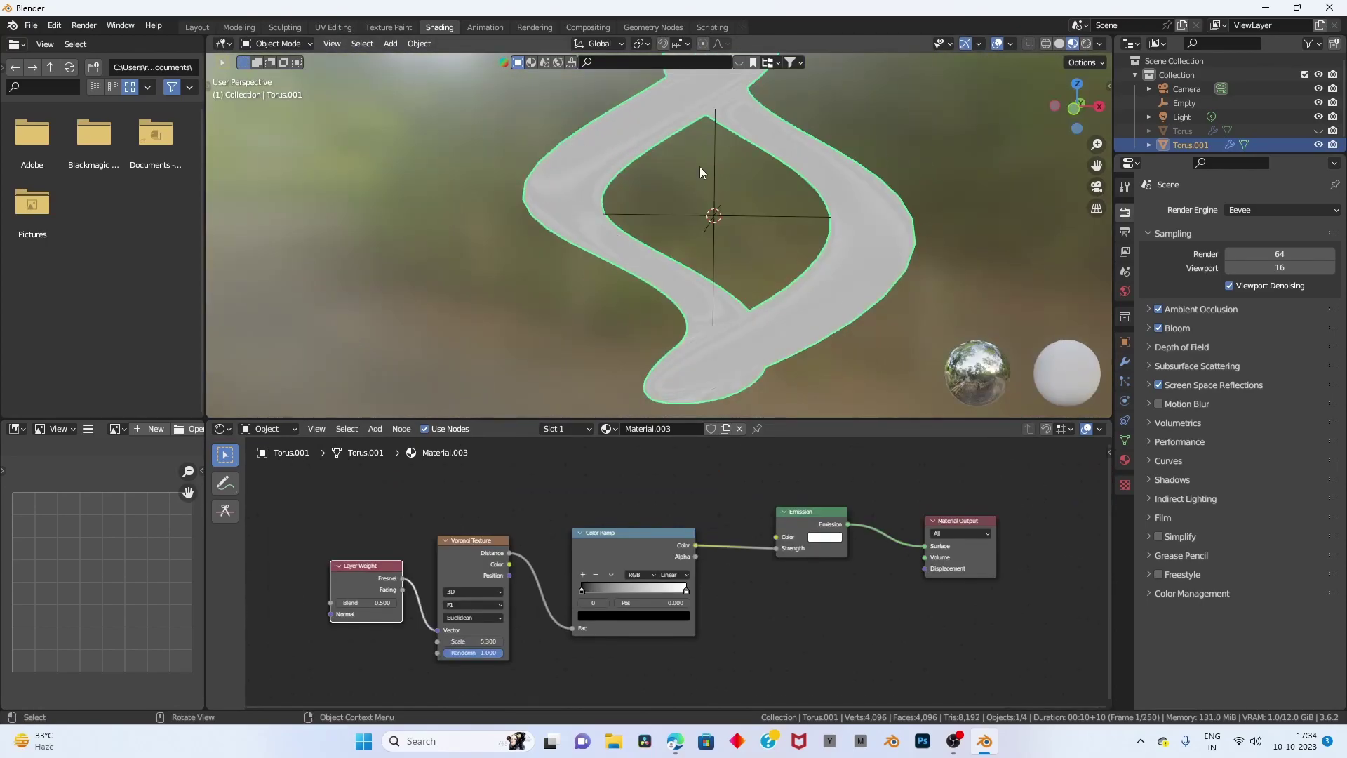
pyautogui.scroll(2, 685, 490)
pyautogui.scroll(2, 515, 503)
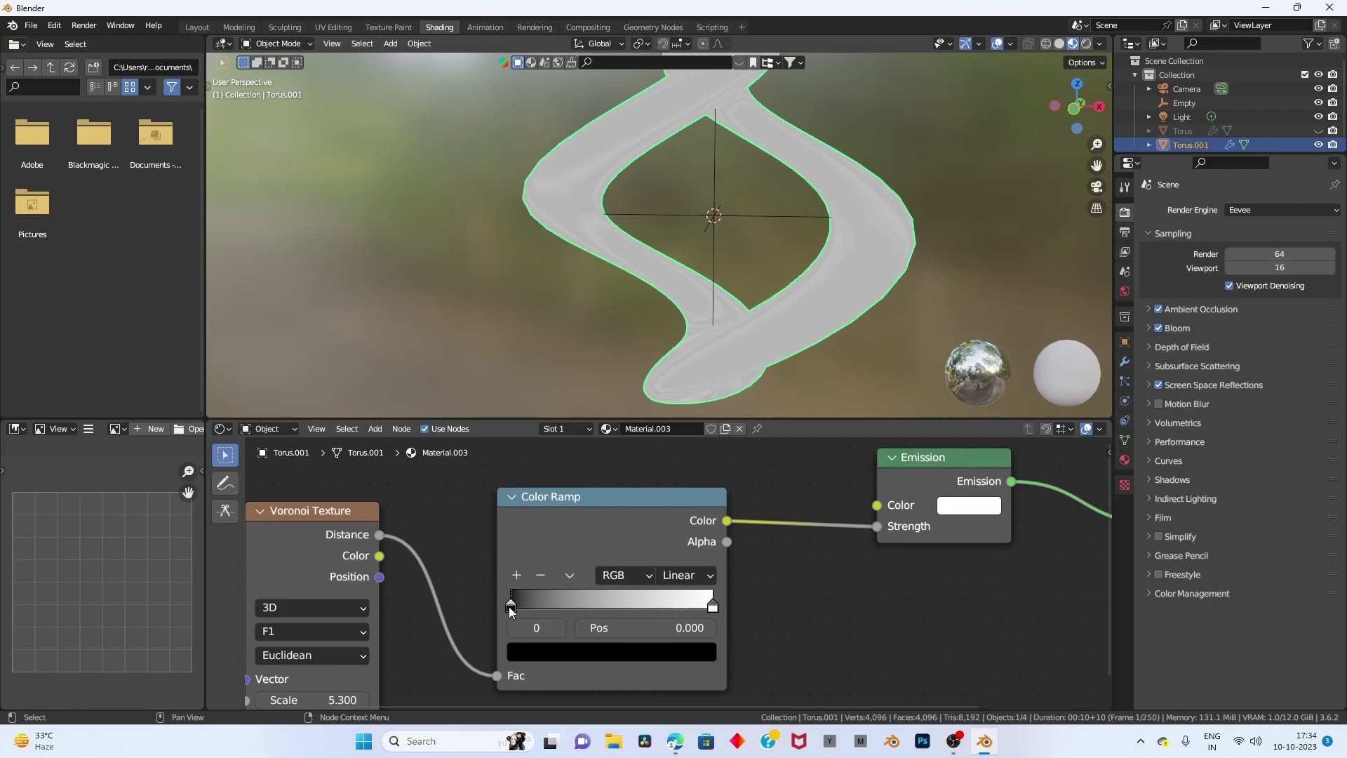
# Make the first ramp stop deep blue and route the ramp Color into Emission Color.
pyautogui.click(582, 651)
pyautogui.moveTo(672, 512)
pyautogui.mouseDown()
pyautogui.moveTo(672, 377)
pyautogui.moveTo(651, 414)
pyautogui.mouseUp()
pyautogui.click(640, 417)
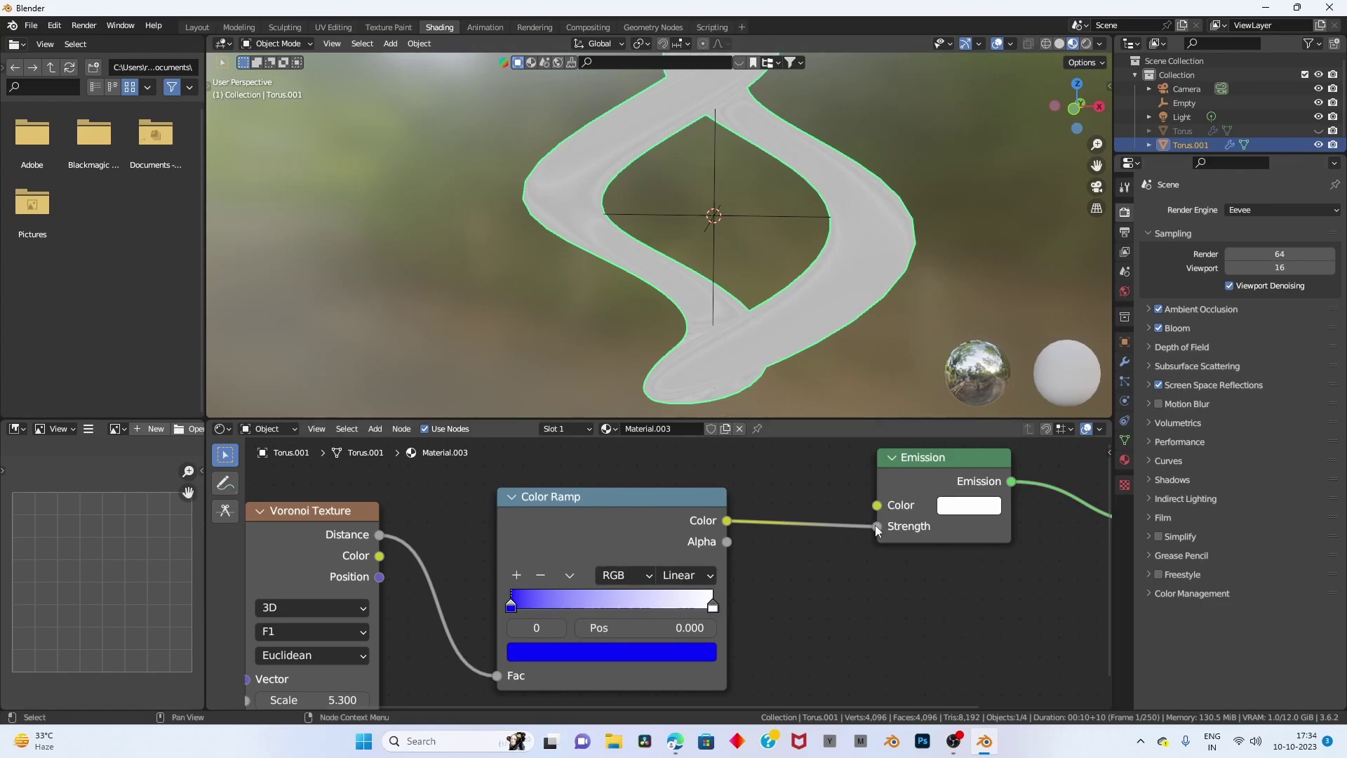
pyautogui.moveTo(874, 525)
pyautogui.mouseDown()
pyautogui.moveTo(751, 523)
pyautogui.moveTo(900, 505)
pyautogui.mouseUp()
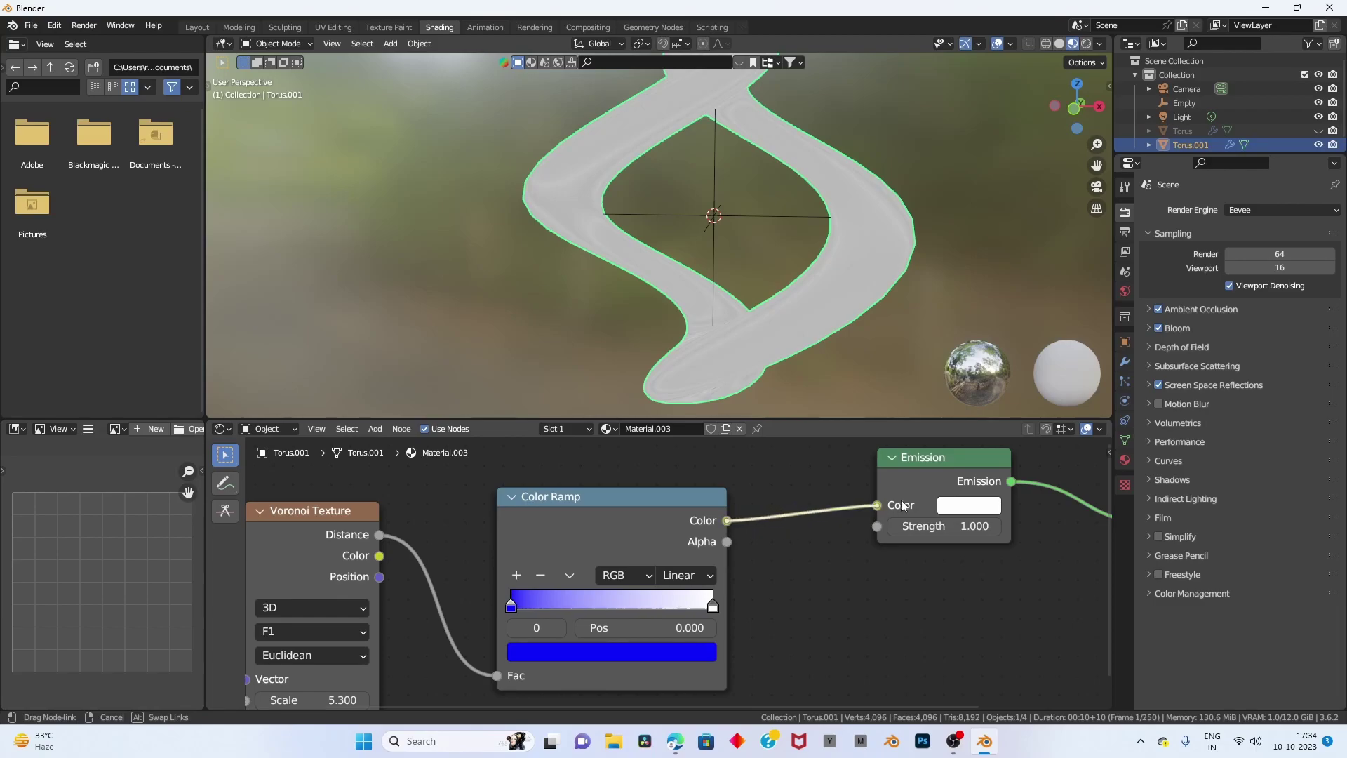
pyautogui.moveTo(902, 505); pyautogui.dragTo(885, 505)
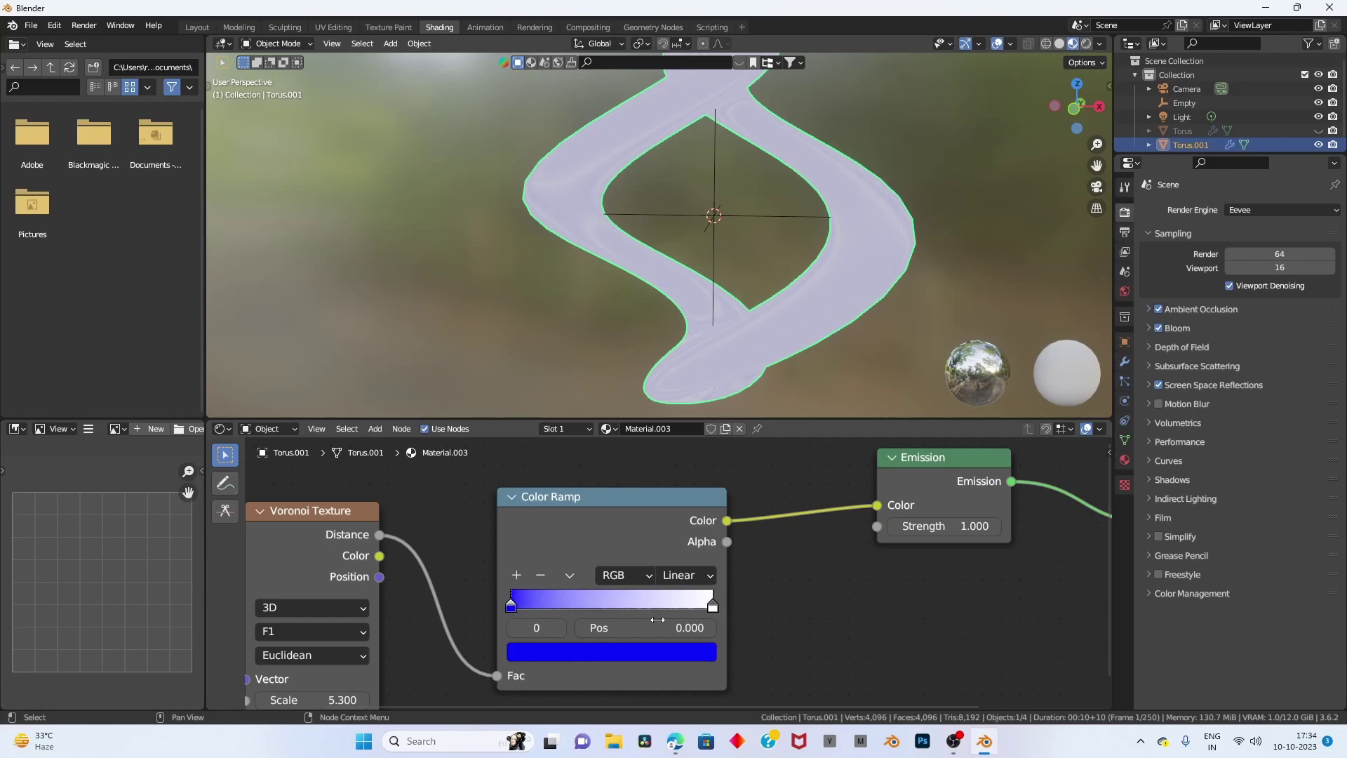
# Set the end ramp stop to a lighter, bright blue.
pyautogui.click(712, 605)
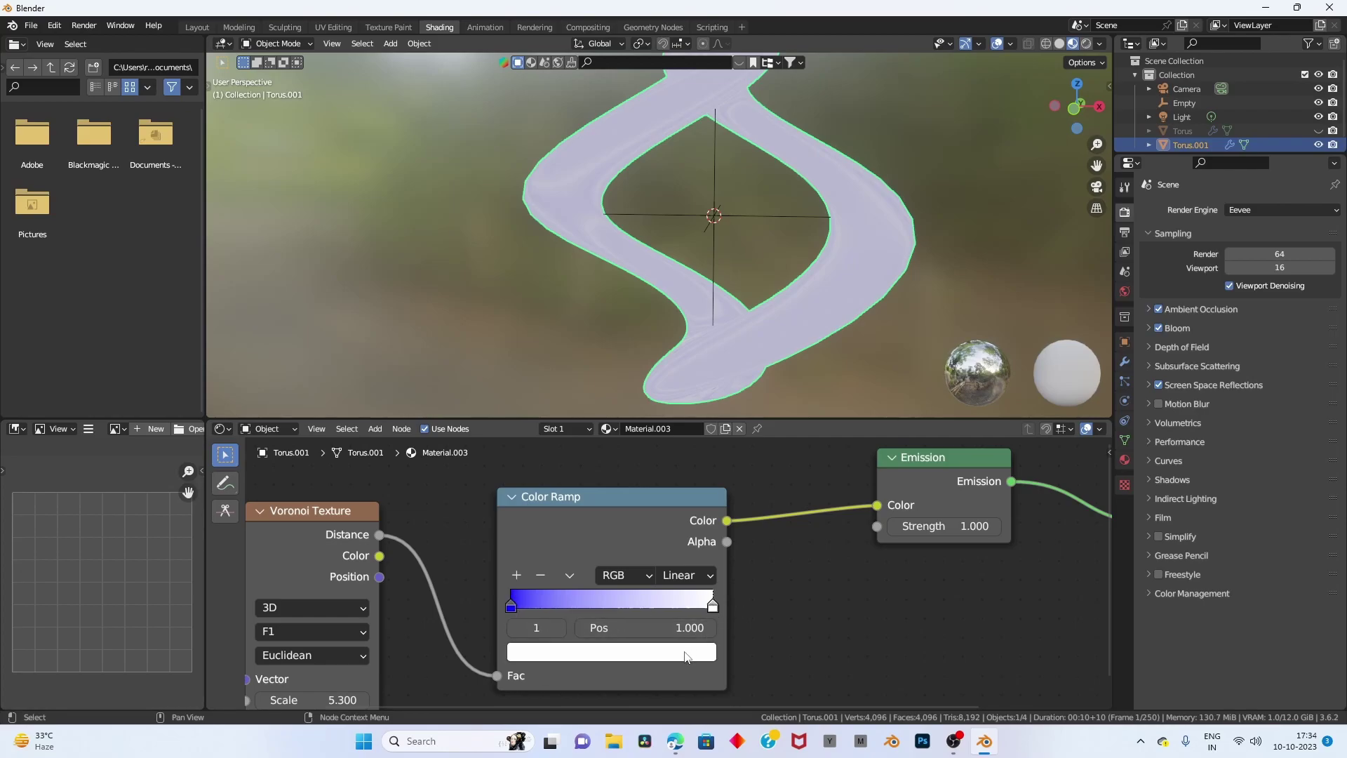
pyautogui.click(638, 658)
pyautogui.click(630, 388)
pyautogui.moveTo(582, 584); pyautogui.dragTo(631, 585)
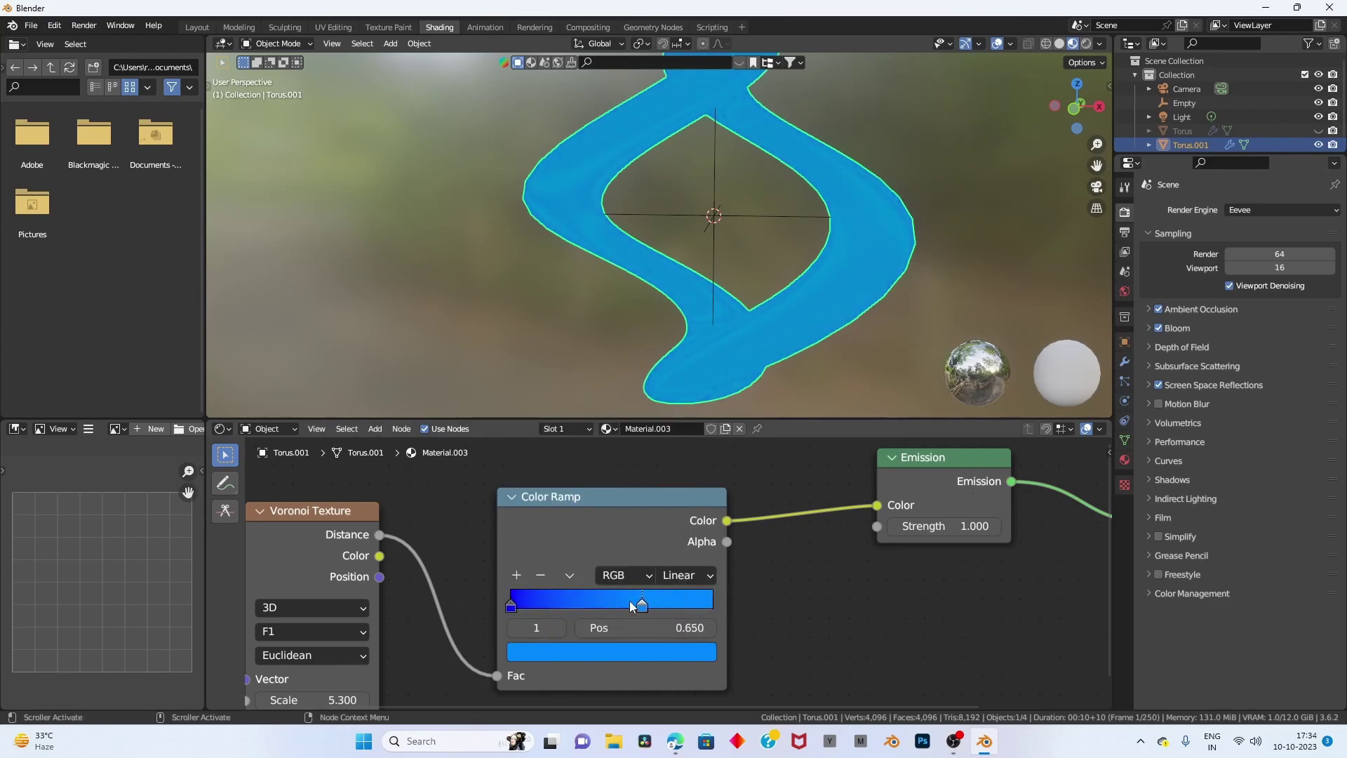
pyautogui.moveTo(713, 604); pyautogui.dragTo(733, 618)
# Move the first ramp stop to about 0.336 and lower Voronoi Scale to 18.5.
pyautogui.moveTo(520, 608); pyautogui.dragTo(702, 626)
pyautogui.hscroll(-5, 583, 605)
pyautogui.scroll(-2, 583, 604)
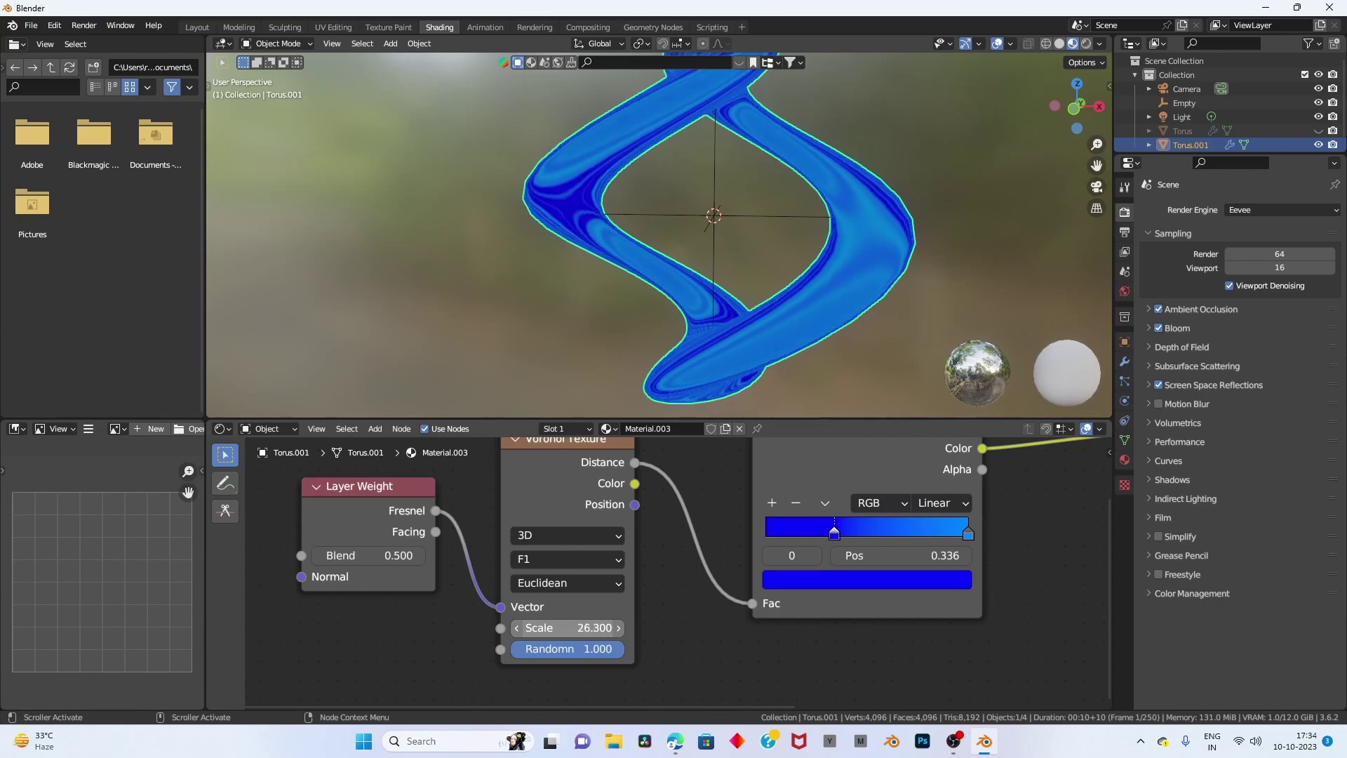
pyautogui.moveTo(702, 627); pyautogui.dragTo(578, 628)
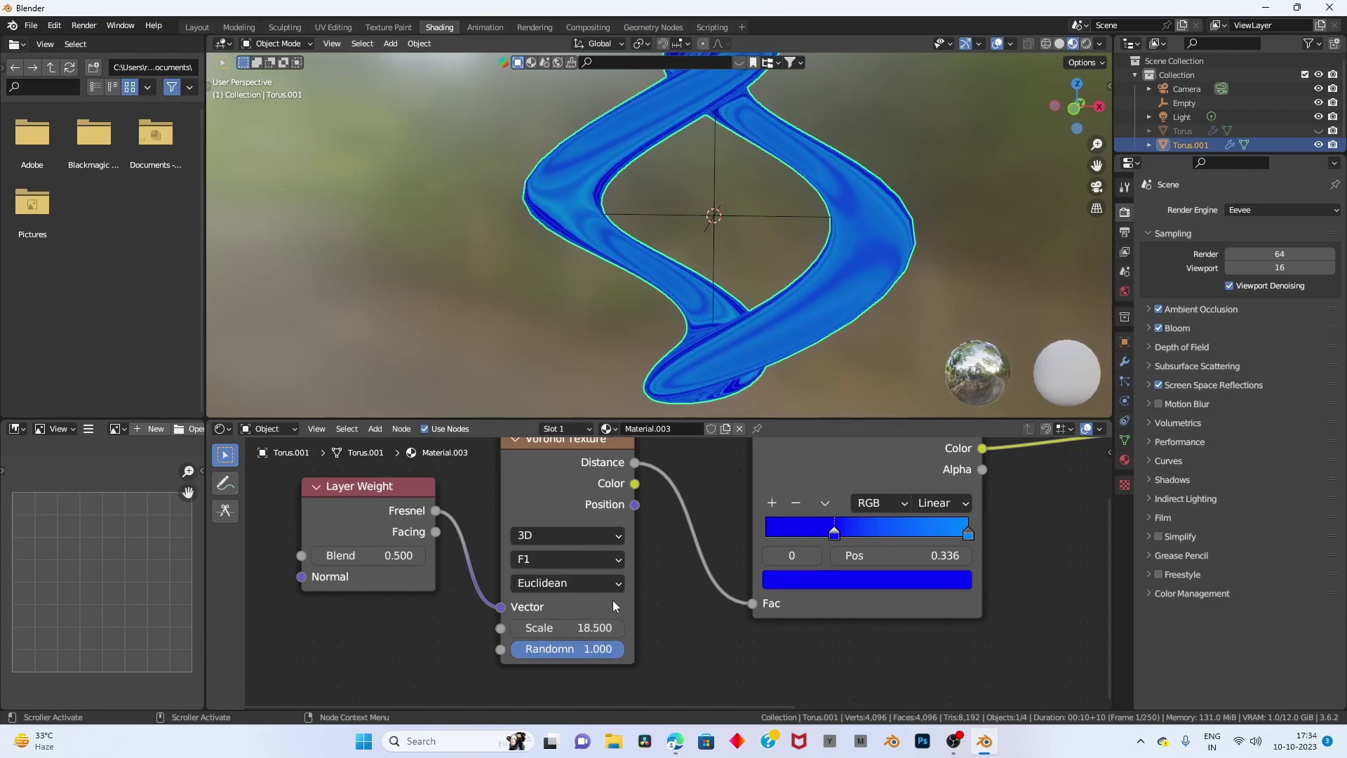
pyautogui.moveTo(569, 648); pyautogui.dragTo(582, 648)
# Switch the Voronoi metric to Manhattan and set its Scale to 22.5.
pyautogui.click(568, 583)
pyautogui.click(565, 625)
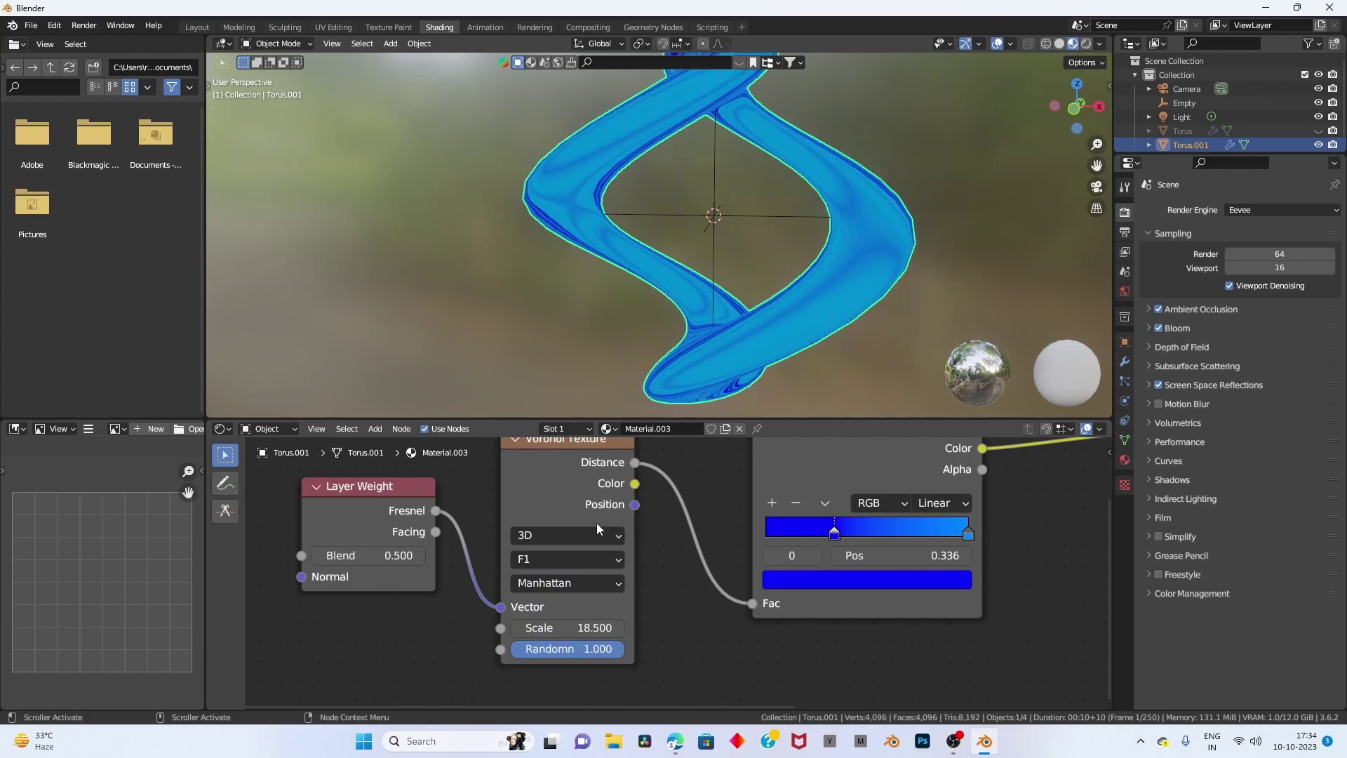
pyautogui.moveTo(975, 280); pyautogui.dragTo(895, 298, button='middle')
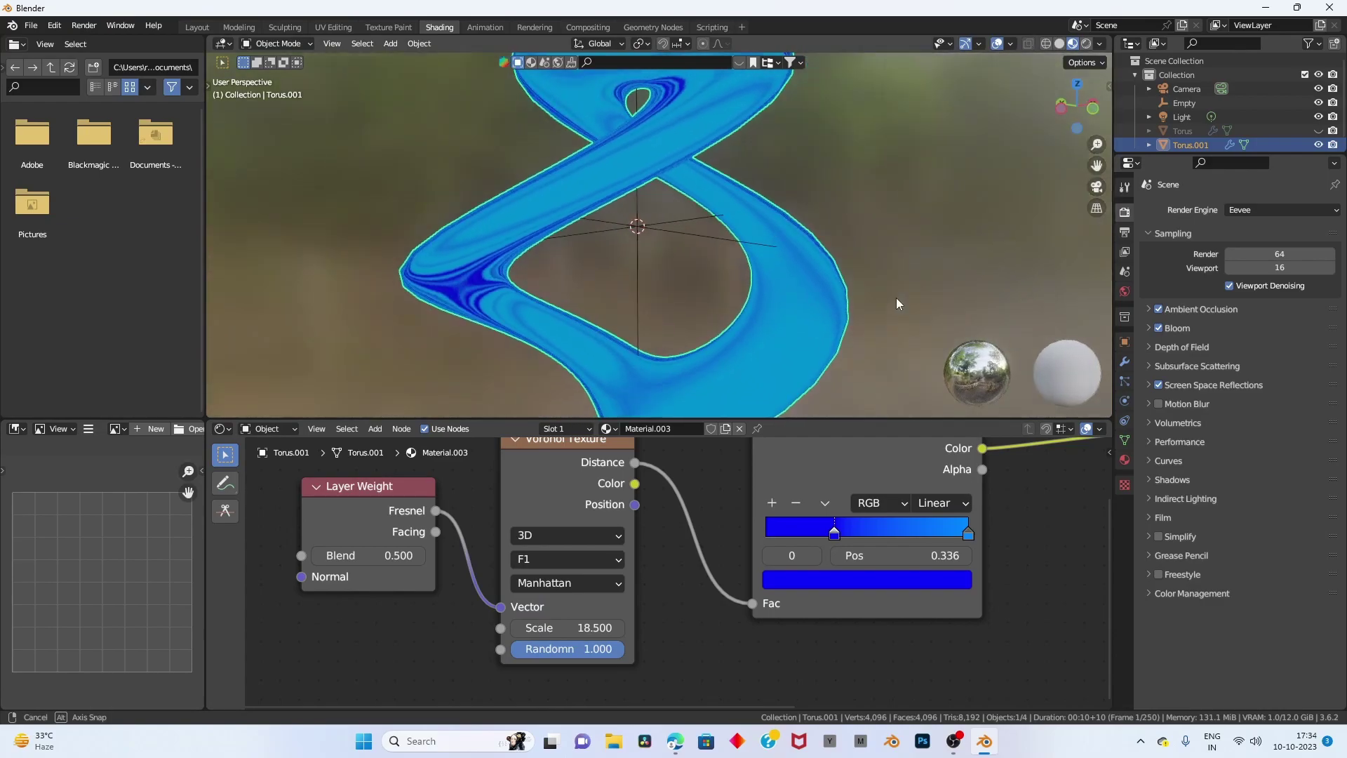
pyautogui.moveTo(674, 337)
pyautogui.mouseDown(button='middle')
pyautogui.moveTo(730, 284)
pyautogui.moveTo(667, 253)
pyautogui.moveTo(711, 279)
pyautogui.moveTo(694, 308)
pyautogui.mouseUp(button='middle')
pyautogui.moveTo(568, 627)
pyautogui.mouseDown()
pyautogui.moveTo(519, 627)
pyautogui.moveTo(602, 627)
pyautogui.mouseUp()
pyautogui.moveTo(678, 365)
pyautogui.mouseDown(button='middle')
pyautogui.moveTo(730, 364)
pyautogui.moveTo(738, 390)
pyautogui.moveTo(680, 351)
pyautogui.moveTo(718, 365)
pyautogui.moveTo(671, 369)
pyautogui.moveTo(684, 372)
pyautogui.mouseUp(button='middle')
# Move the first Color Ramp stop to 0.395 and inspect the new streaky pattern.
pyautogui.moveTo(834, 533); pyautogui.dragTo(858, 533)
pyautogui.moveTo(968, 533)
pyautogui.mouseDown()
pyautogui.moveTo(914, 534)
pyautogui.moveTo(968, 533)
pyautogui.mouseUp()
pyautogui.moveTo(860, 533)
pyautogui.mouseDown()
pyautogui.moveTo(835, 531)
pyautogui.moveTo(872, 533)
pyautogui.moveTo(846, 533)
pyautogui.mouseUp()
pyautogui.moveTo(659, 189)
pyautogui.mouseDown(button='middle')
pyautogui.moveTo(673, 174)
pyautogui.moveTo(726, 187)
pyautogui.moveTo(664, 175)
pyautogui.mouseUp(button='middle')
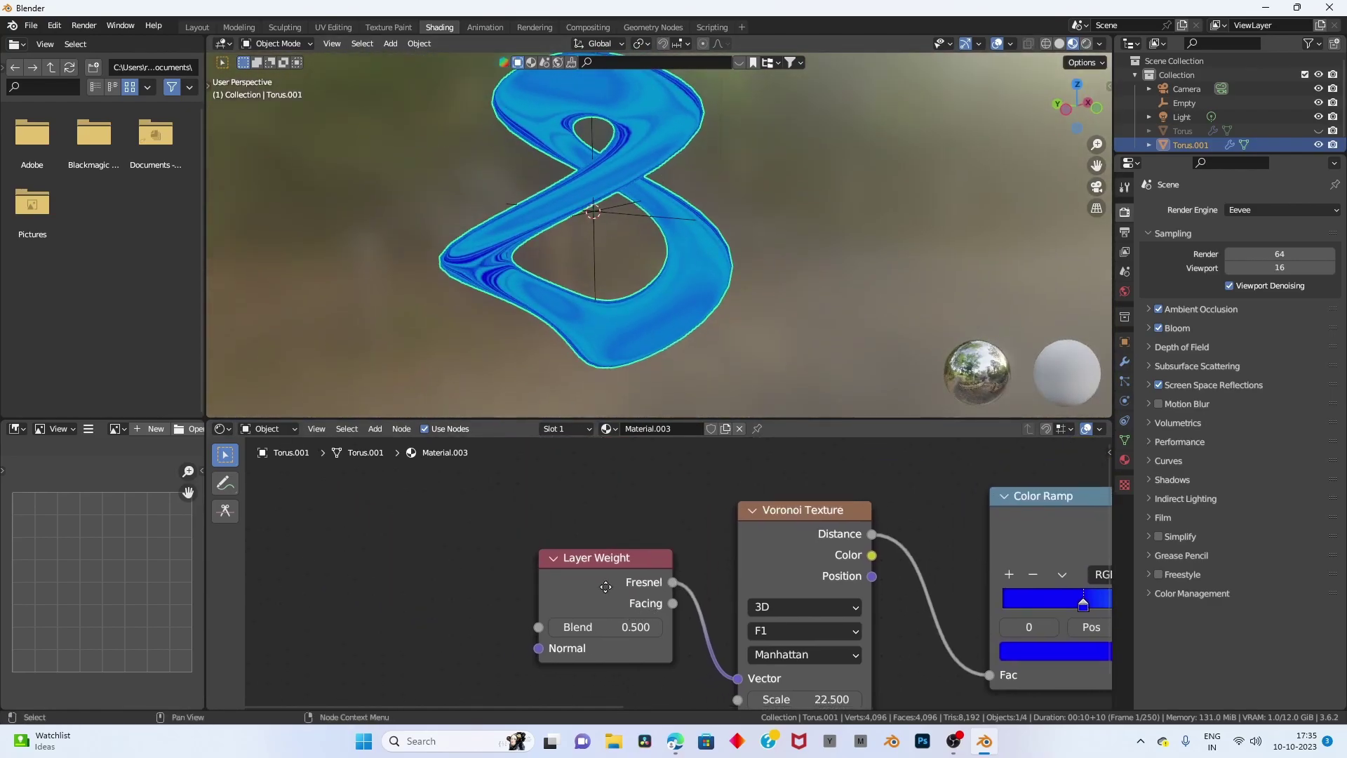
# Raise Layer Weight Blend to 0.900, briefly trying Facing before relinking Fresnel to Voronoi Vector.
pyautogui.moveTo(670, 584)
pyautogui.mouseDown(button='middle')
pyautogui.moveTo(589, 507)
pyautogui.moveTo(545, 618)
pyautogui.mouseUp(button='middle')
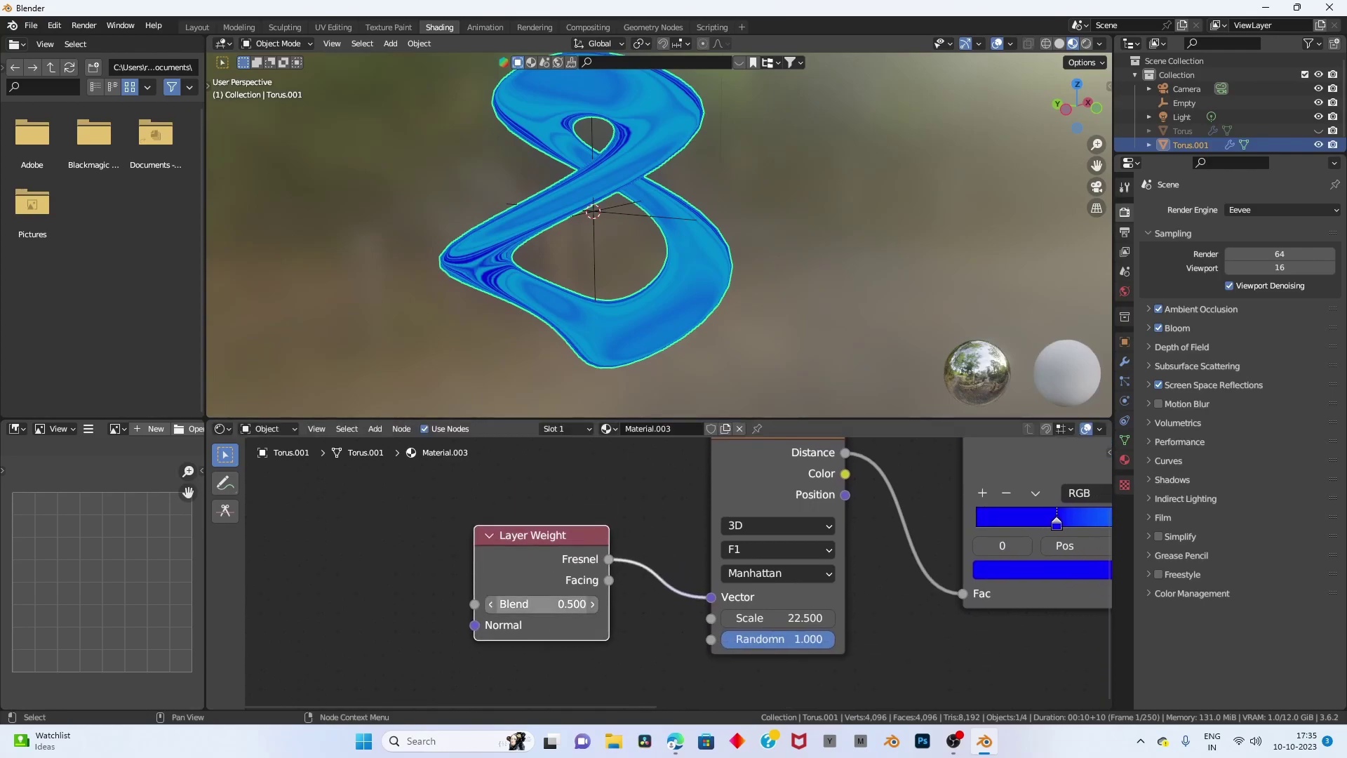
pyautogui.moveTo(533, 603); pyautogui.dragTo(562, 608)
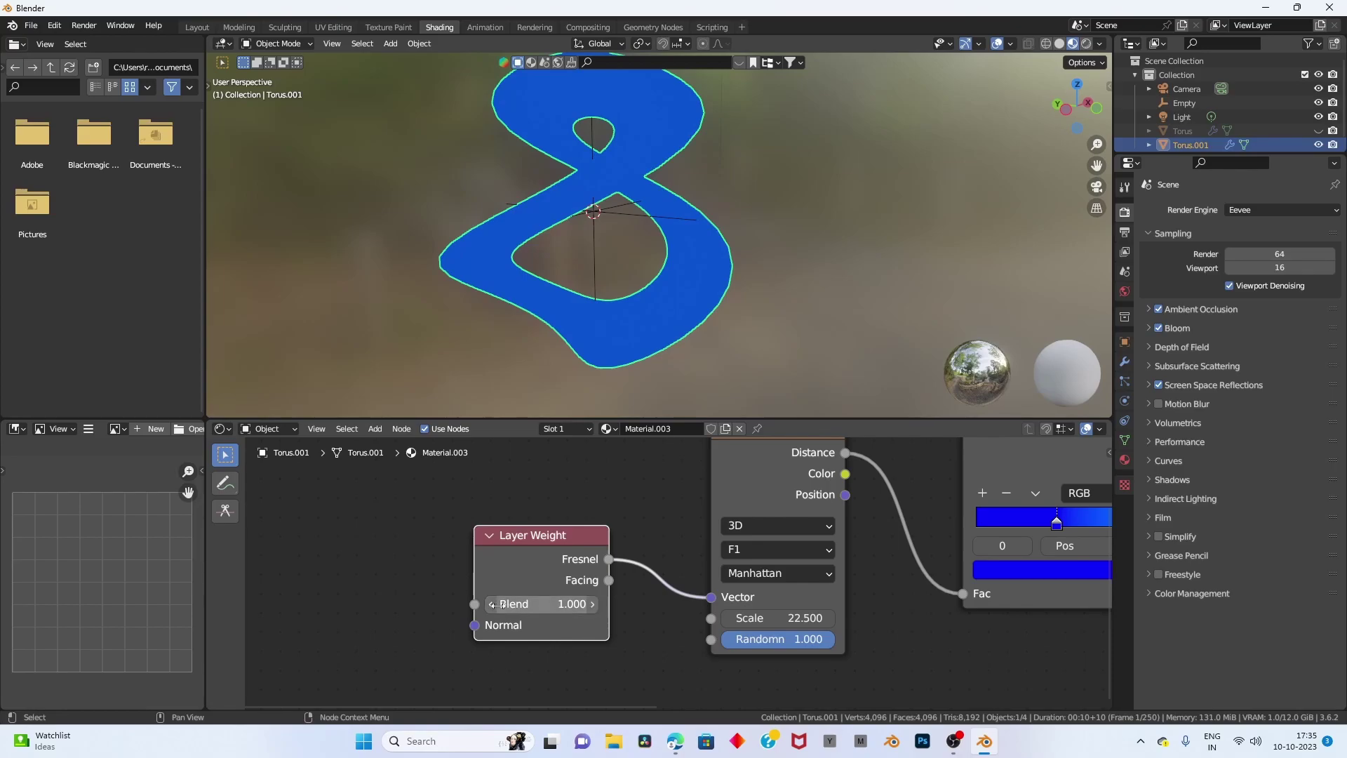
pyautogui.click(491, 604)
pyautogui.click(492, 604)
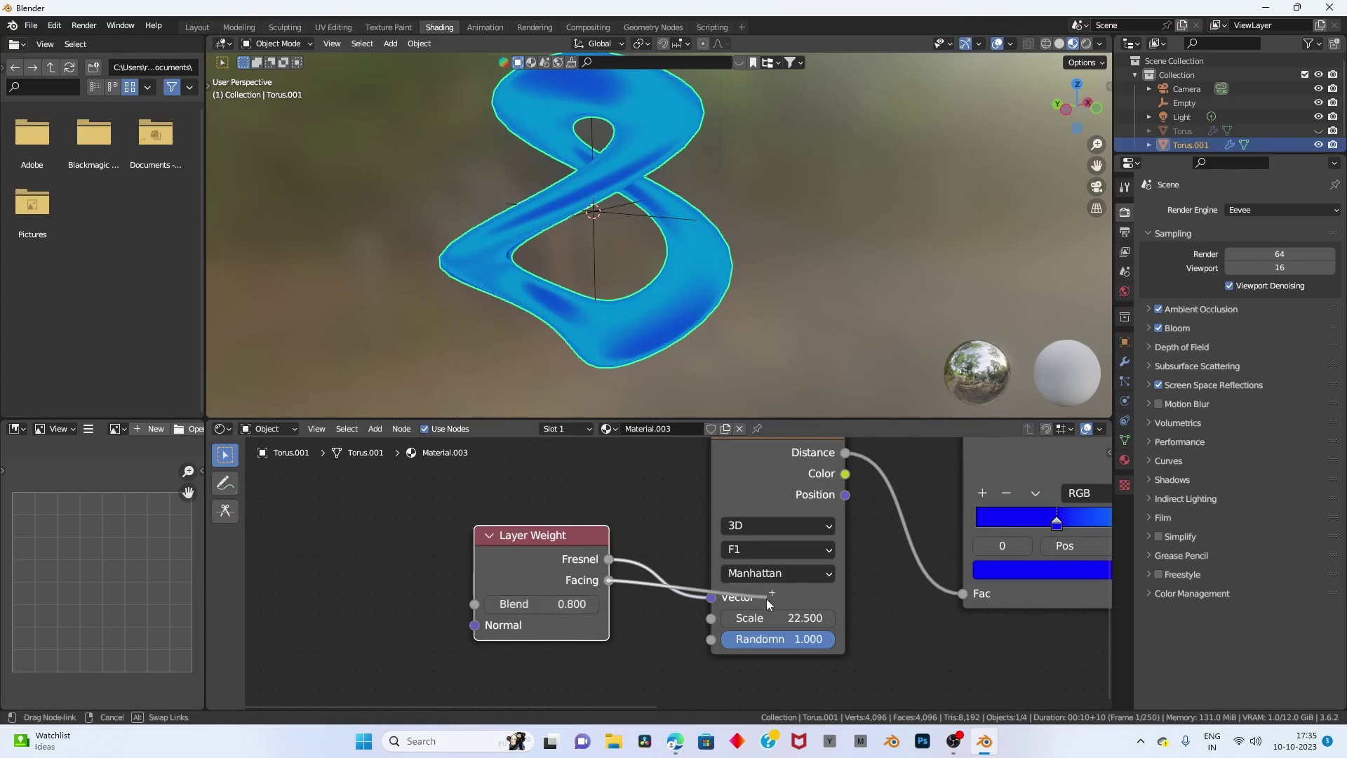
pyautogui.moveTo(609, 580); pyautogui.dragTo(711, 597)
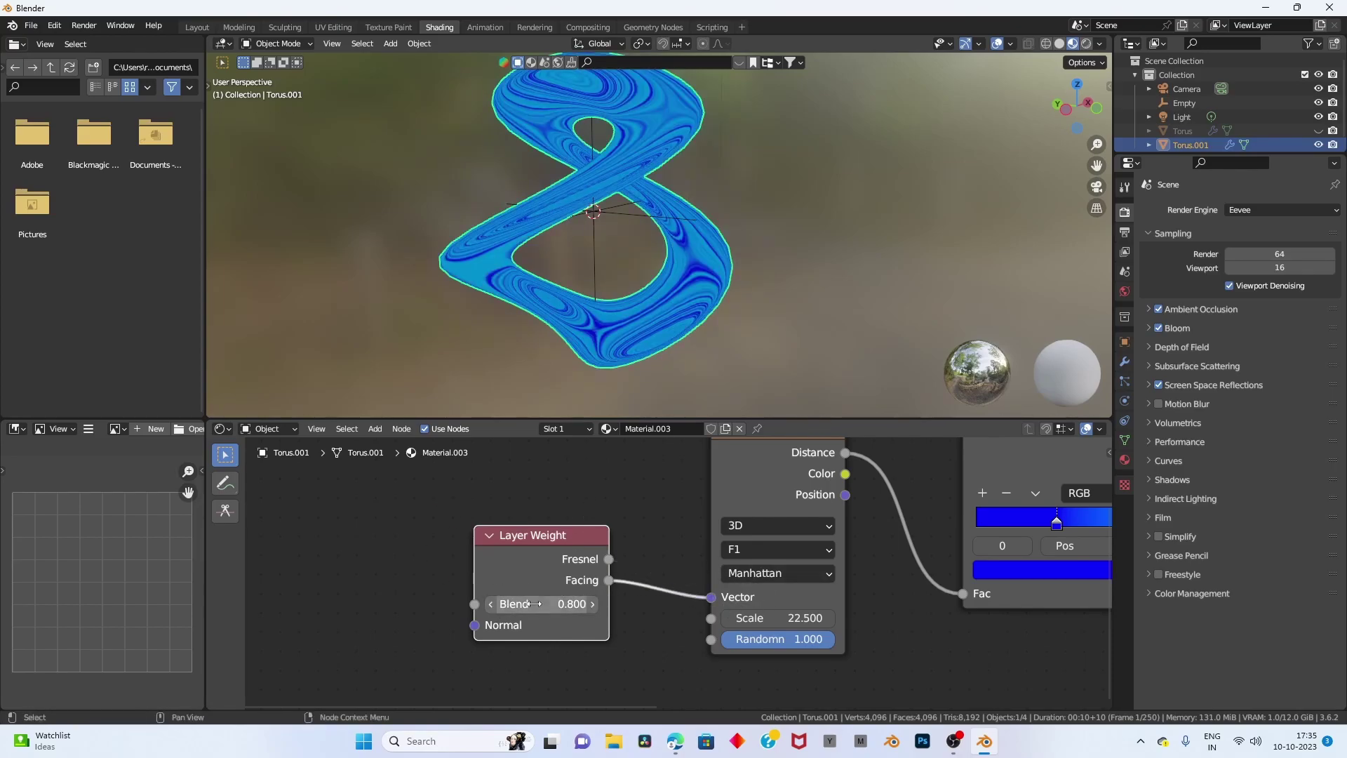
pyautogui.moveTo(531, 604); pyautogui.dragTo(755, 608)
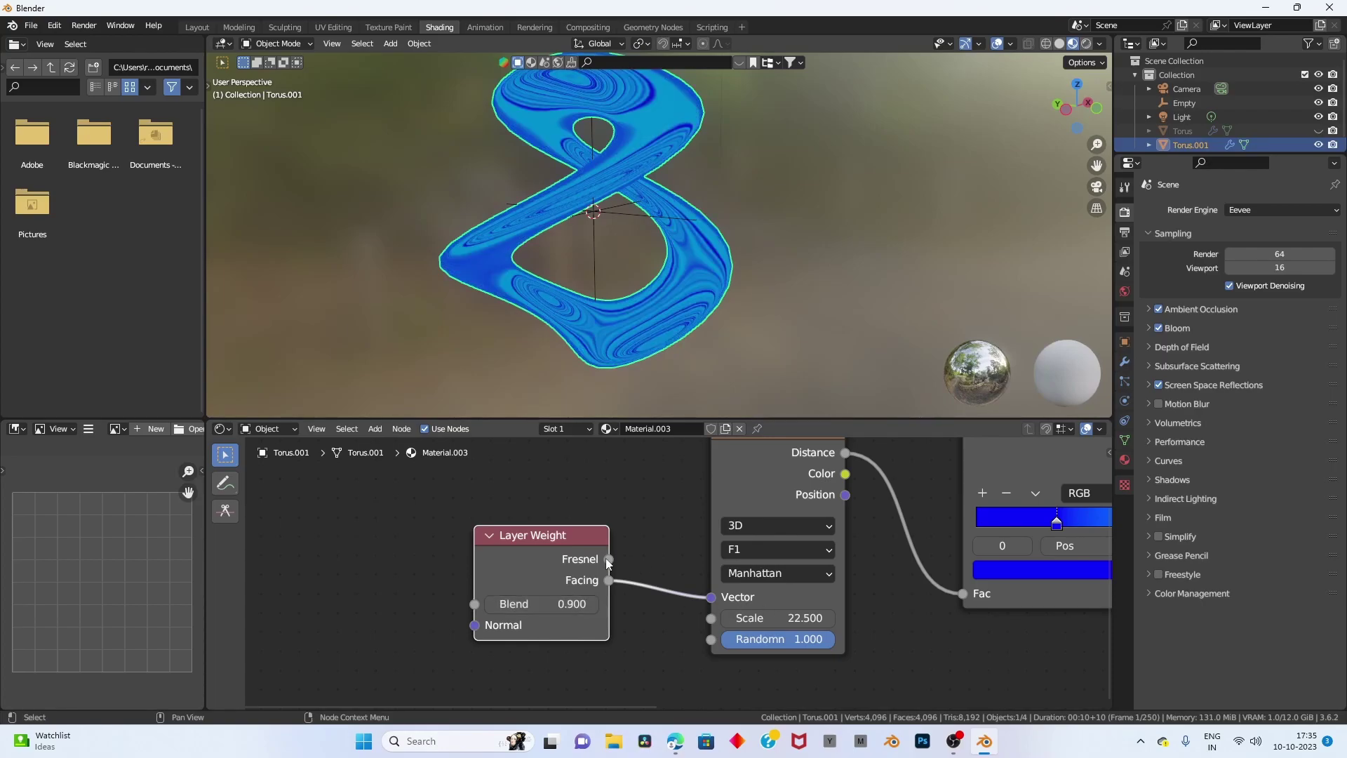
pyautogui.moveTo(608, 559); pyautogui.dragTo(711, 597)
pyautogui.moveTo(565, 310)
pyautogui.mouseDown(button='middle')
pyautogui.moveTo(691, 297)
pyautogui.moveTo(638, 275)
pyautogui.mouseUp(button='middle')
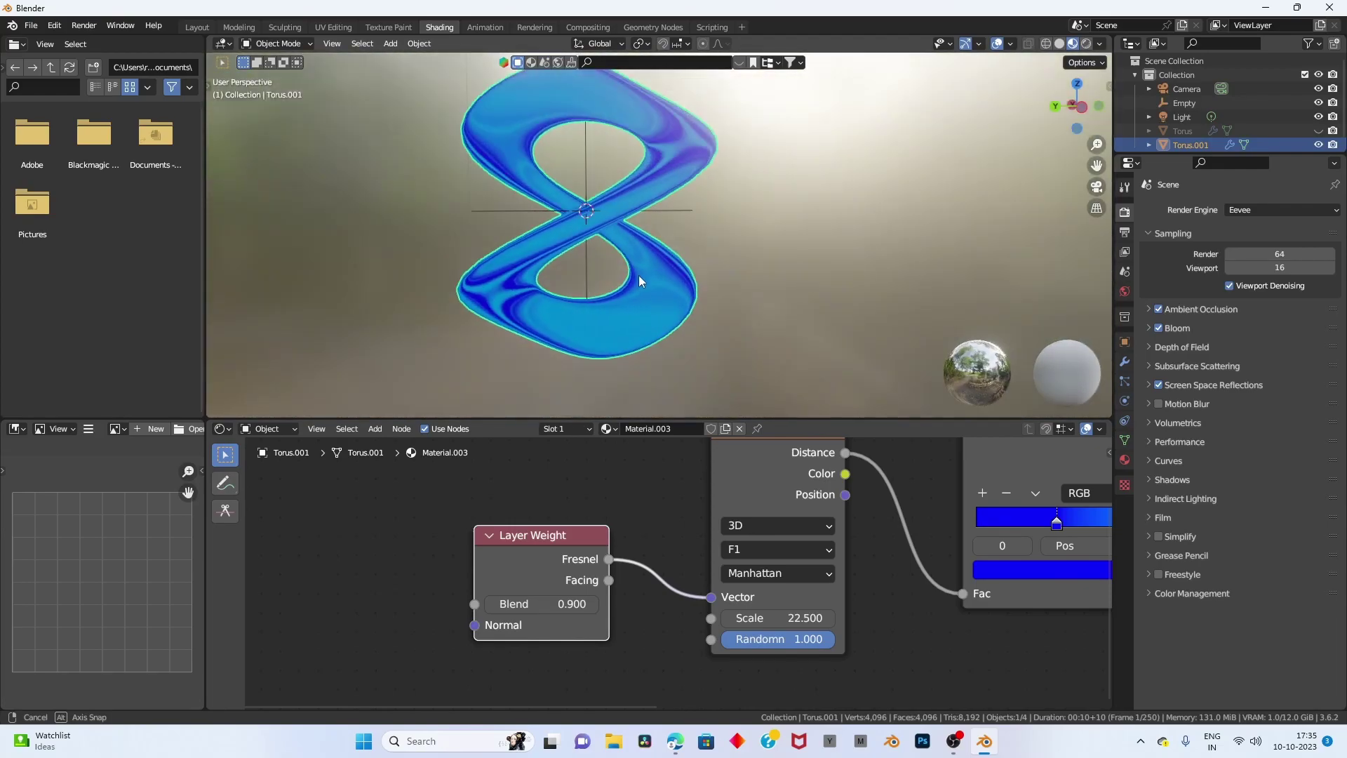
pyautogui.hotkey('alt', 'h')
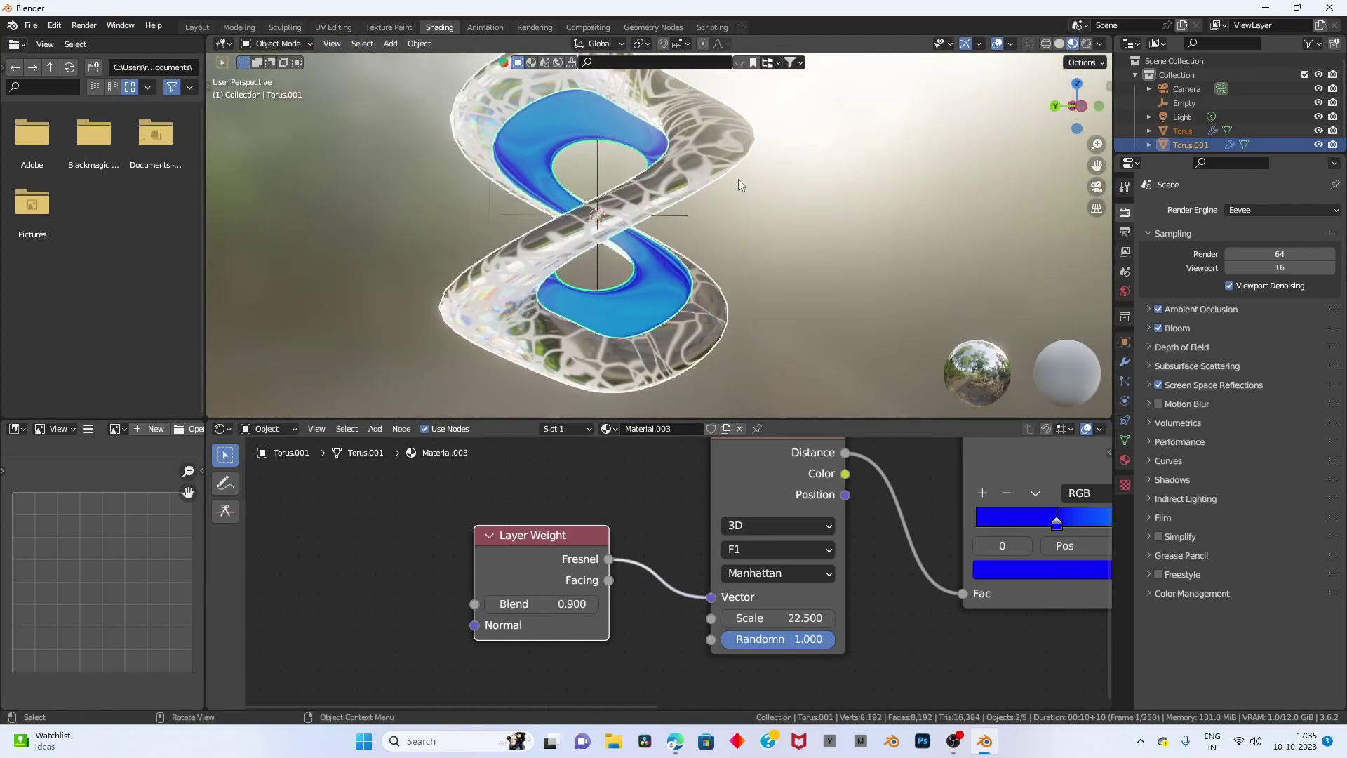
pyautogui.moveTo(738, 179)
pyautogui.mouseDown(button='middle')
pyautogui.moveTo(868, 208)
pyautogui.moveTo(565, 346)
pyautogui.mouseUp(button='middle')
pyautogui.moveTo(676, 299)
pyautogui.mouseDown(button='middle')
pyautogui.moveTo(604, 239)
pyautogui.moveTo(662, 281)
pyautogui.moveTo(587, 250)
pyautogui.moveTo(1138, 427)
pyautogui.mouseUp(button='middle')
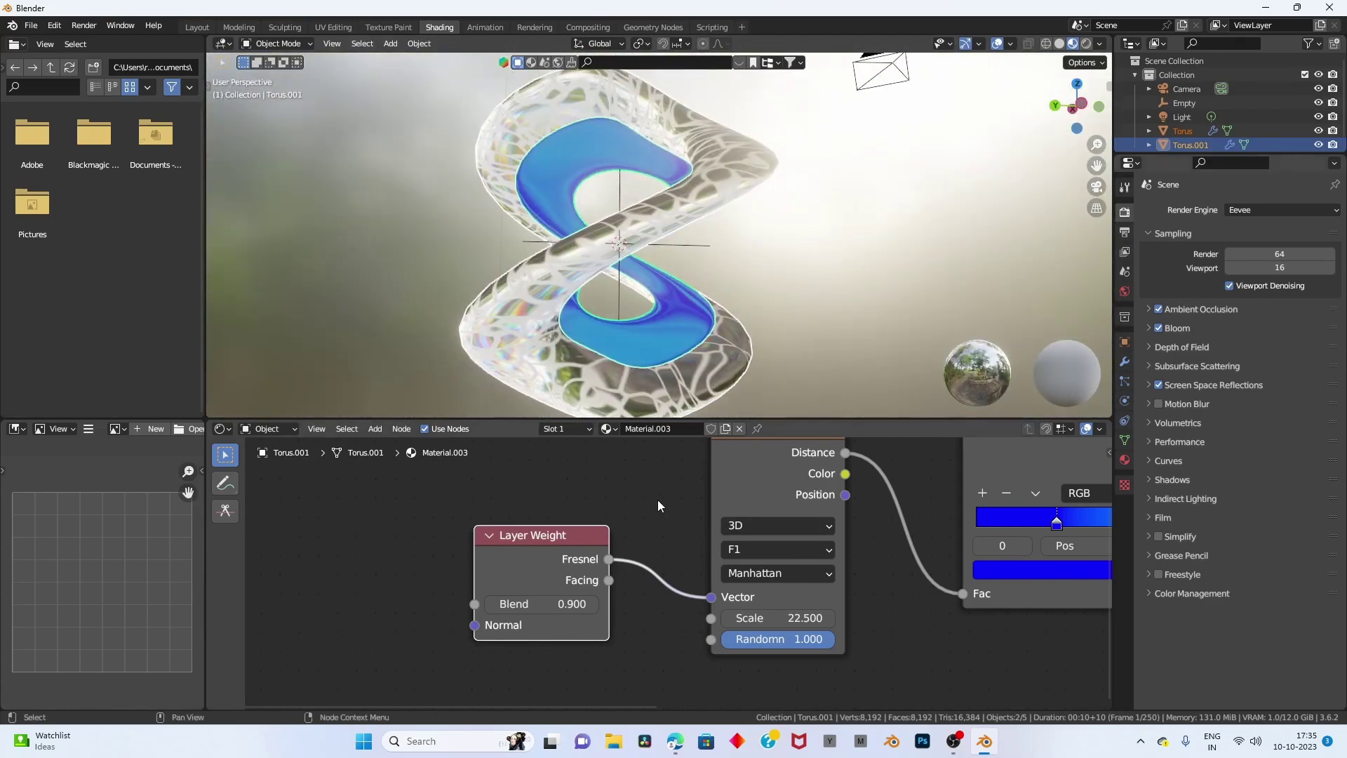
pyautogui.scroll(-1, 658, 505)
pyautogui.moveTo(655, 414)
pyautogui.mouseDown(button='middle')
pyautogui.moveTo(705, 289)
pyautogui.moveTo(1156, 158)
pyautogui.mouseUp(button='middle')
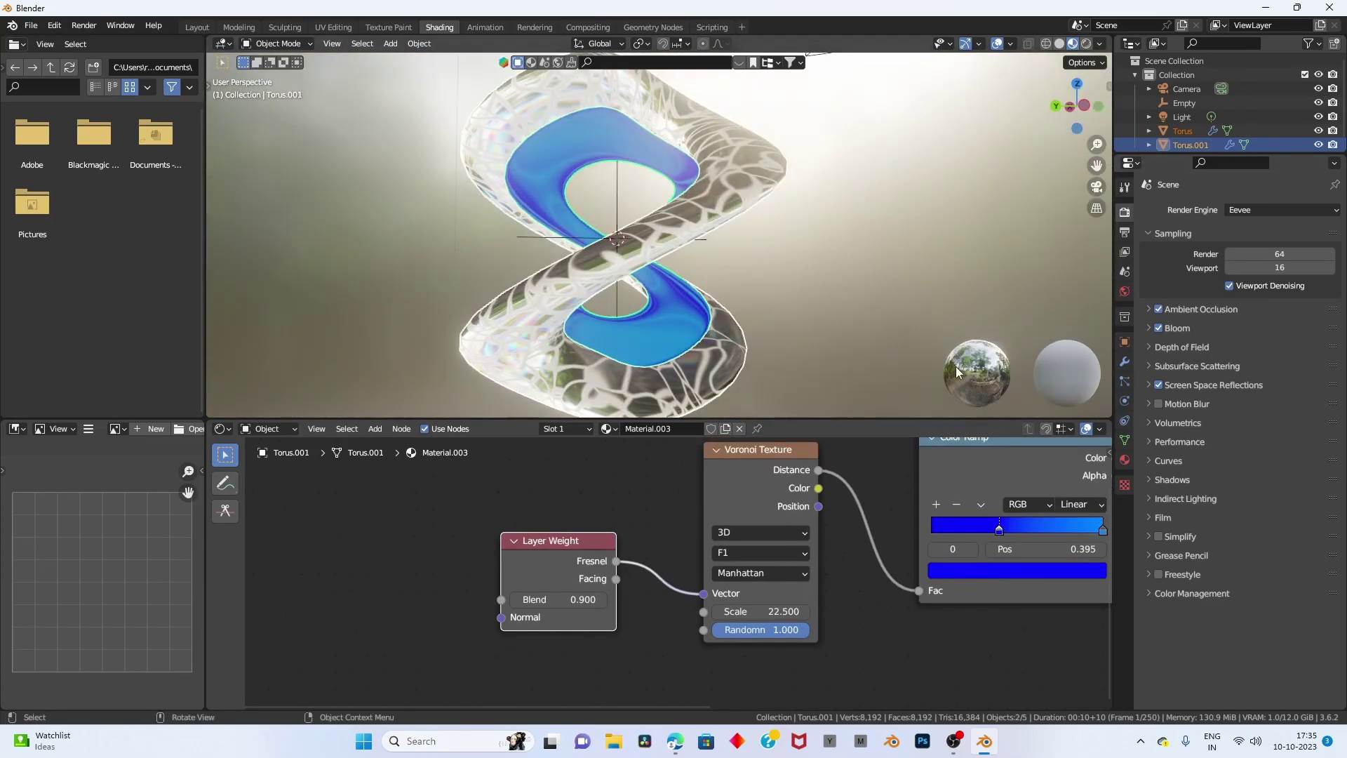
pyautogui.moveTo(877, 491); pyautogui.dragTo(674, 569, button='middle')
pyautogui.hotkey('alt', 'a')
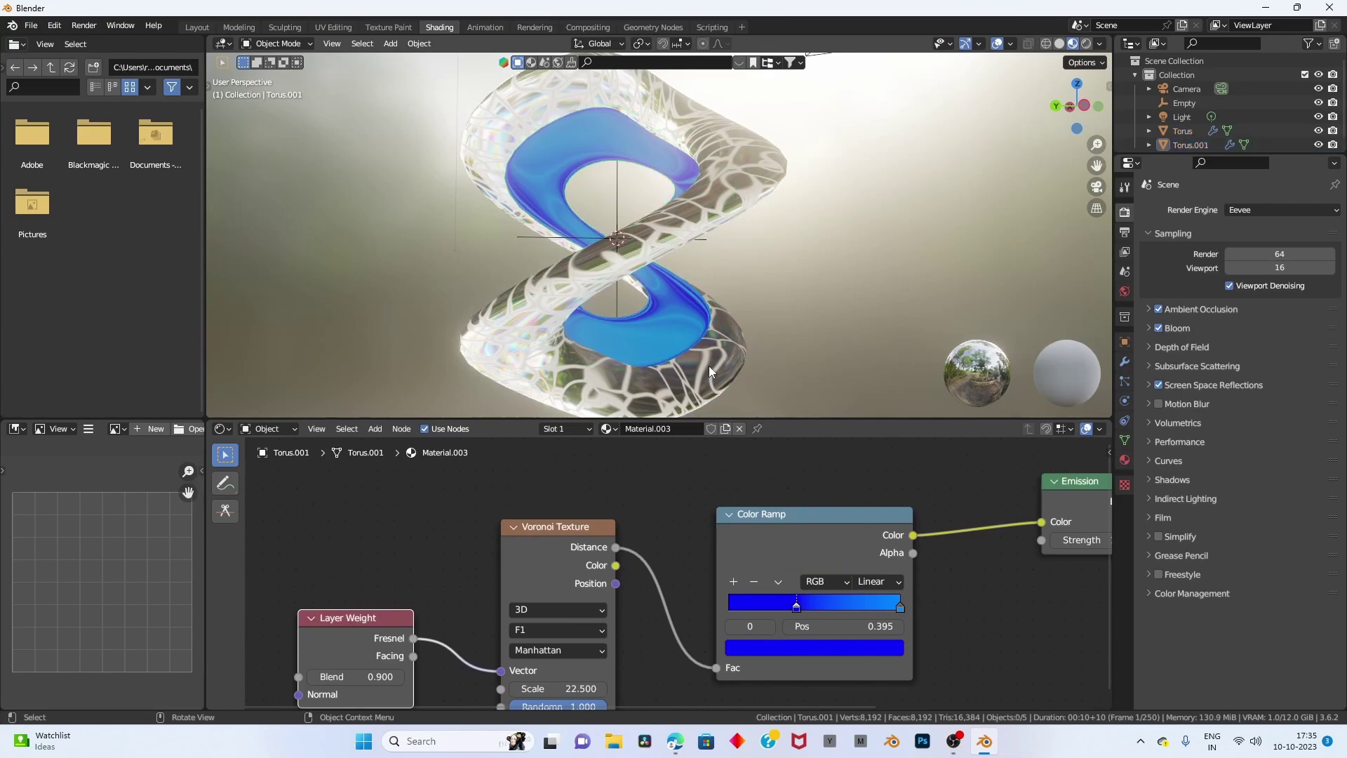
pyautogui.click(709, 365)
pyautogui.press('h')
pyautogui.click(667, 327)
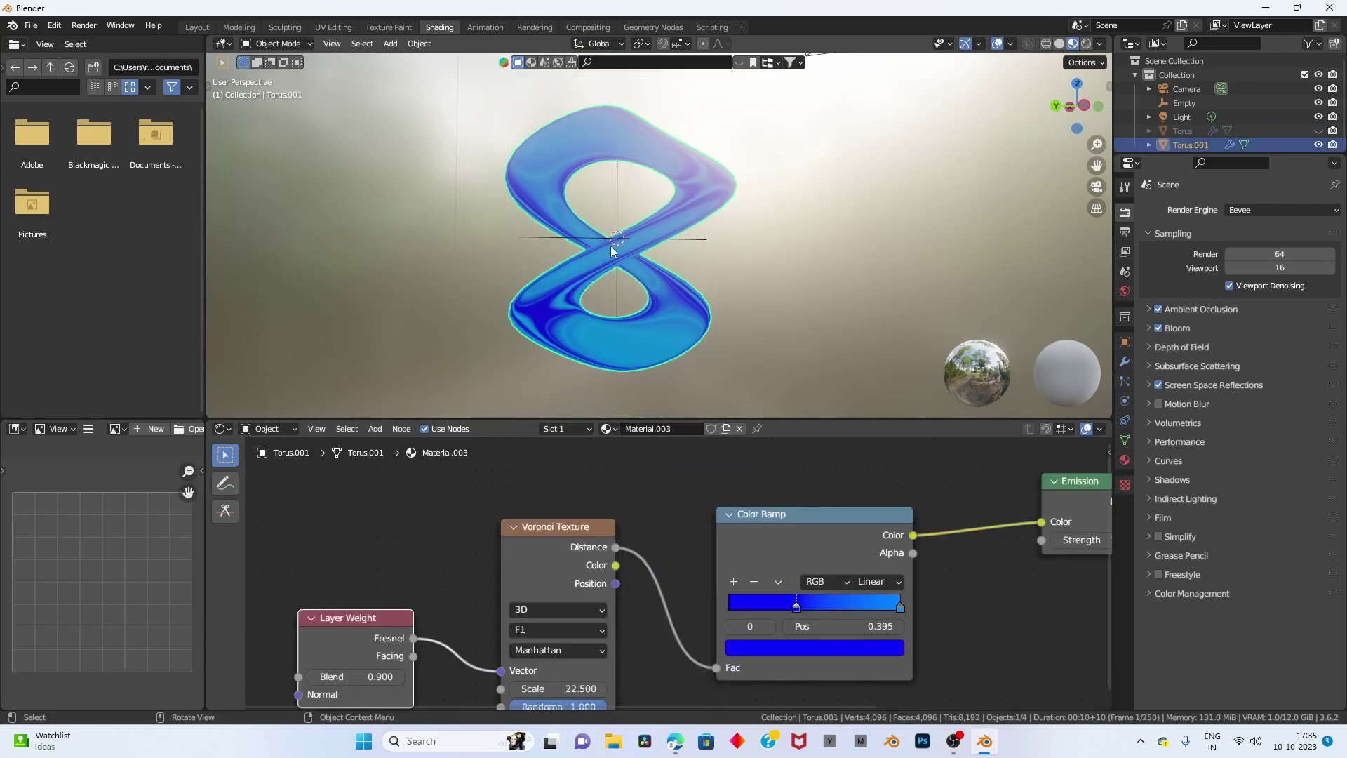
# Set the Emission Strength to 10 and view the bright cyan glowing torus.
pyautogui.moveTo(1108, 537); pyautogui.dragTo(789, 566, button='middle')
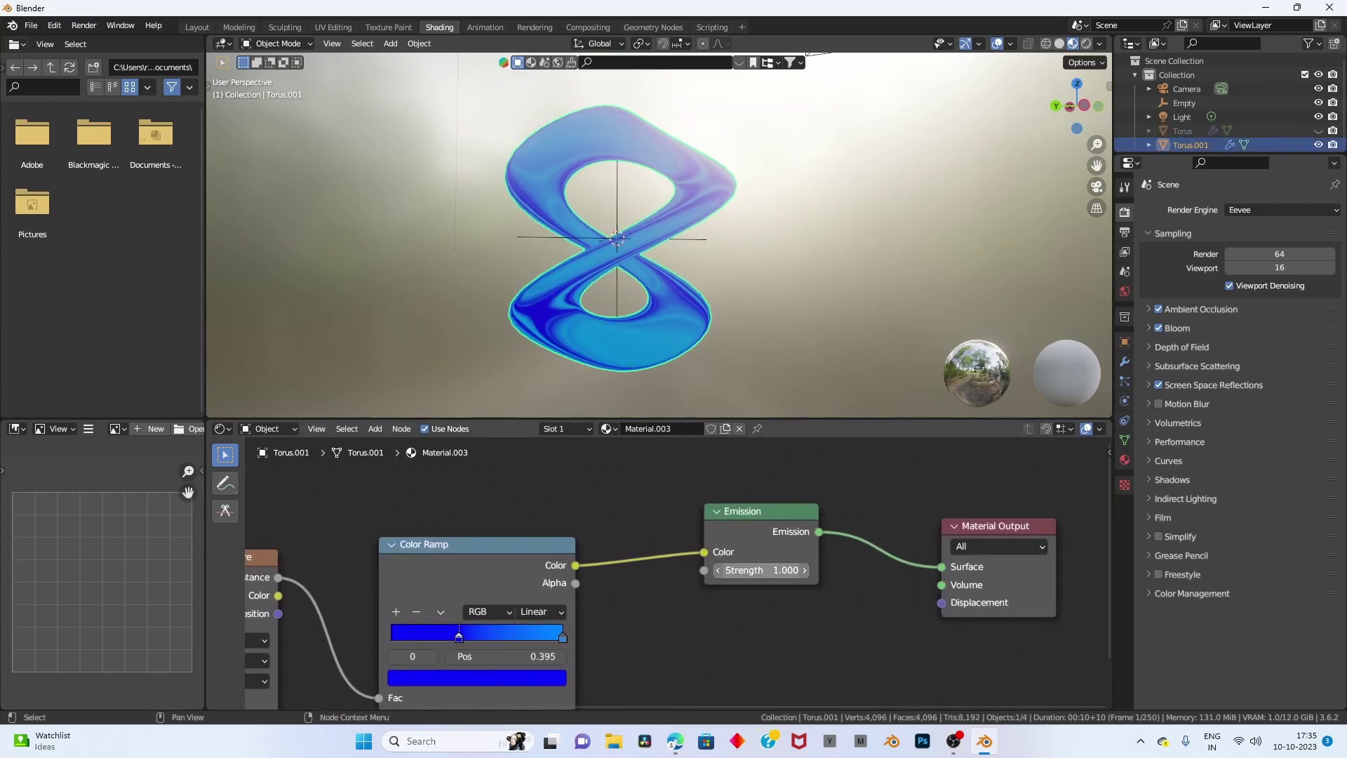
pyautogui.moveTo(762, 569); pyautogui.dragTo(793, 570)
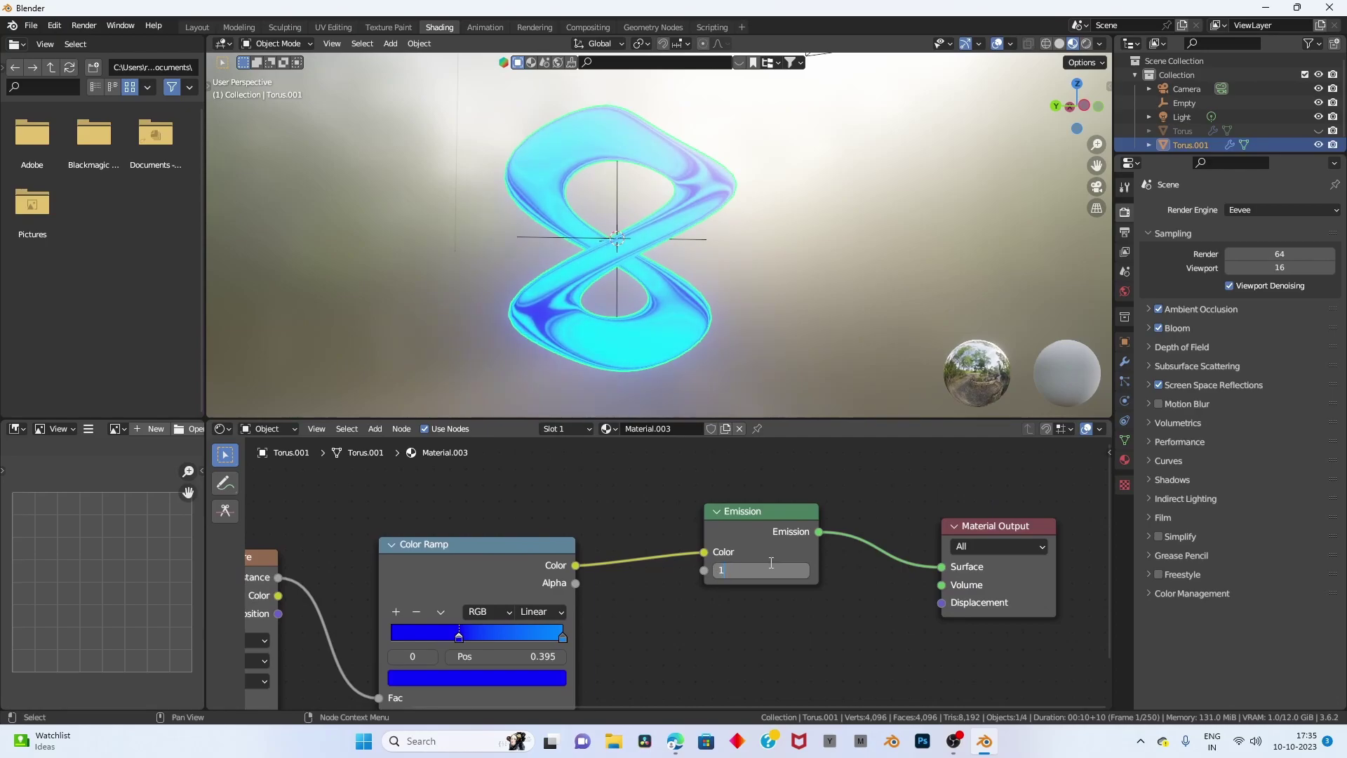
pyautogui.write('0')
pyautogui.press('Return')
pyautogui.moveTo(683, 246)
pyautogui.mouseDown(button='middle')
pyautogui.moveTo(792, 278)
pyautogui.moveTo(766, 280)
pyautogui.mouseUp(button='middle')
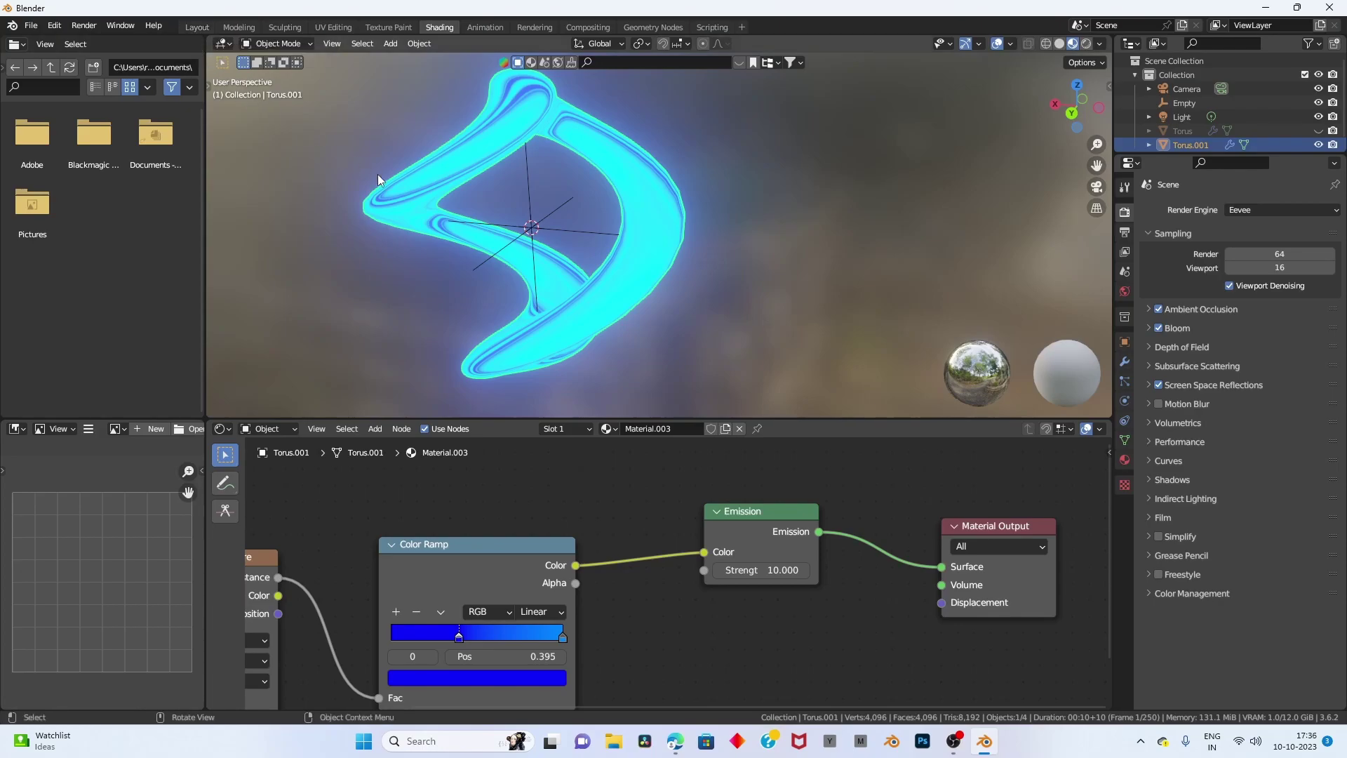
# Switch to the Layout workspace and unhide the original glass torus, viewed in rendered shading.
pyautogui.press('z')
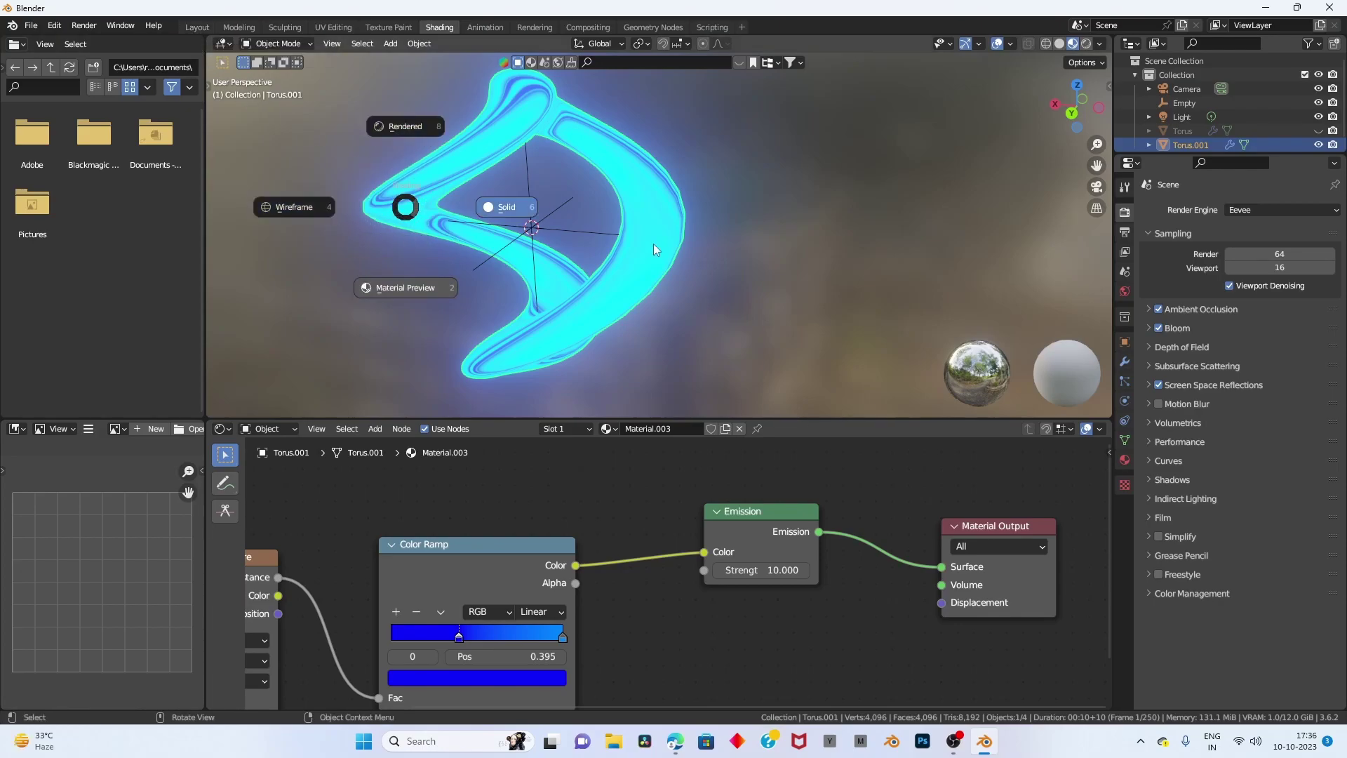
pyautogui.click(654, 243)
pyautogui.click(200, 26)
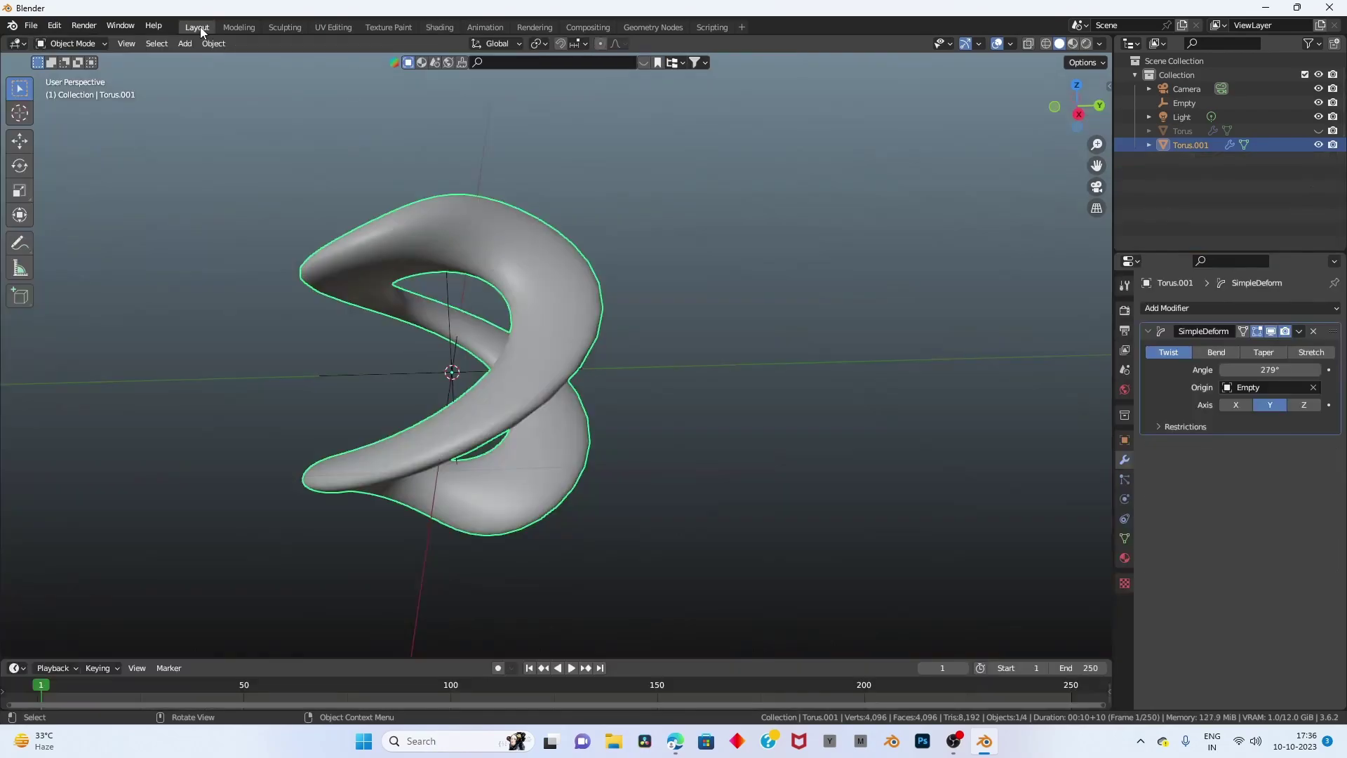
pyautogui.moveTo(664, 385)
pyautogui.mouseDown(button='middle')
pyautogui.moveTo(599, 281)
pyautogui.moveTo(767, 291)
pyautogui.moveTo(778, 277)
pyautogui.mouseUp(button='middle')
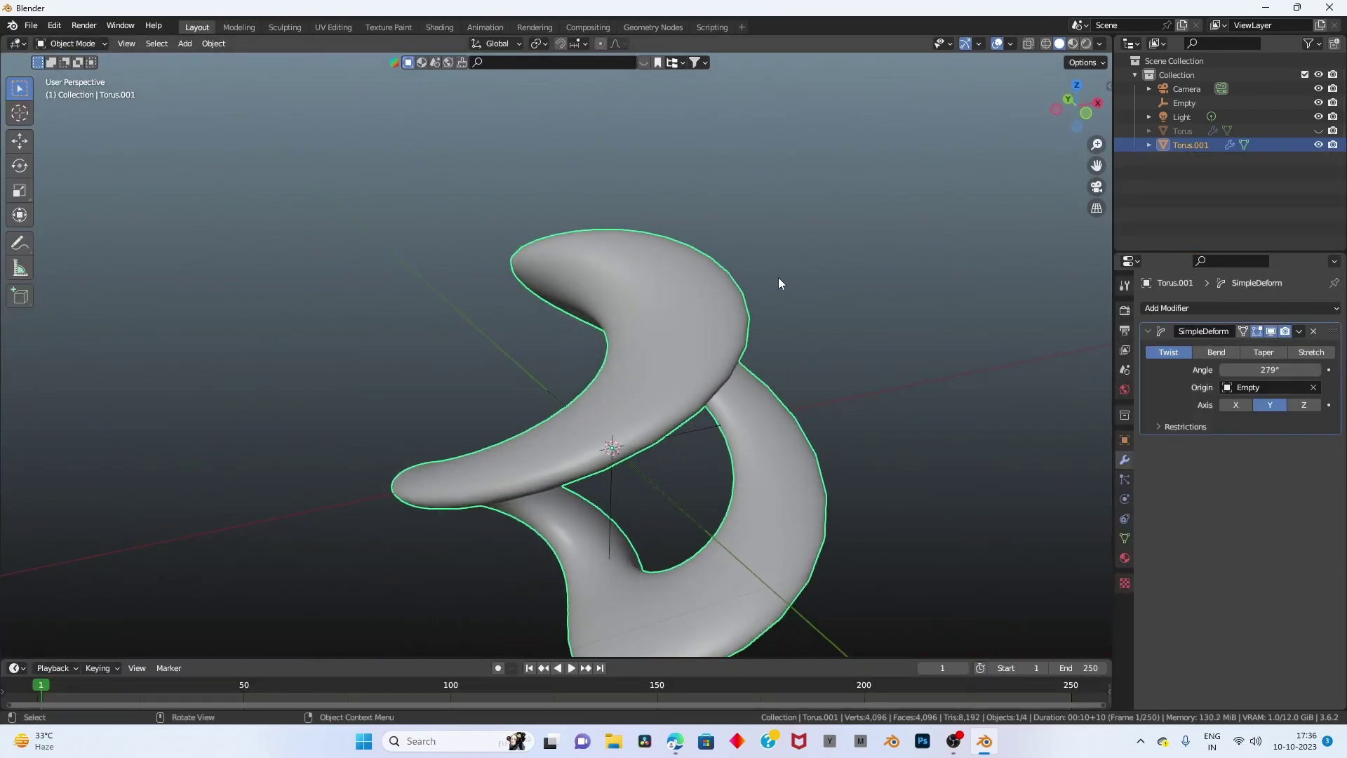
pyautogui.hotkey('alt', 'h')
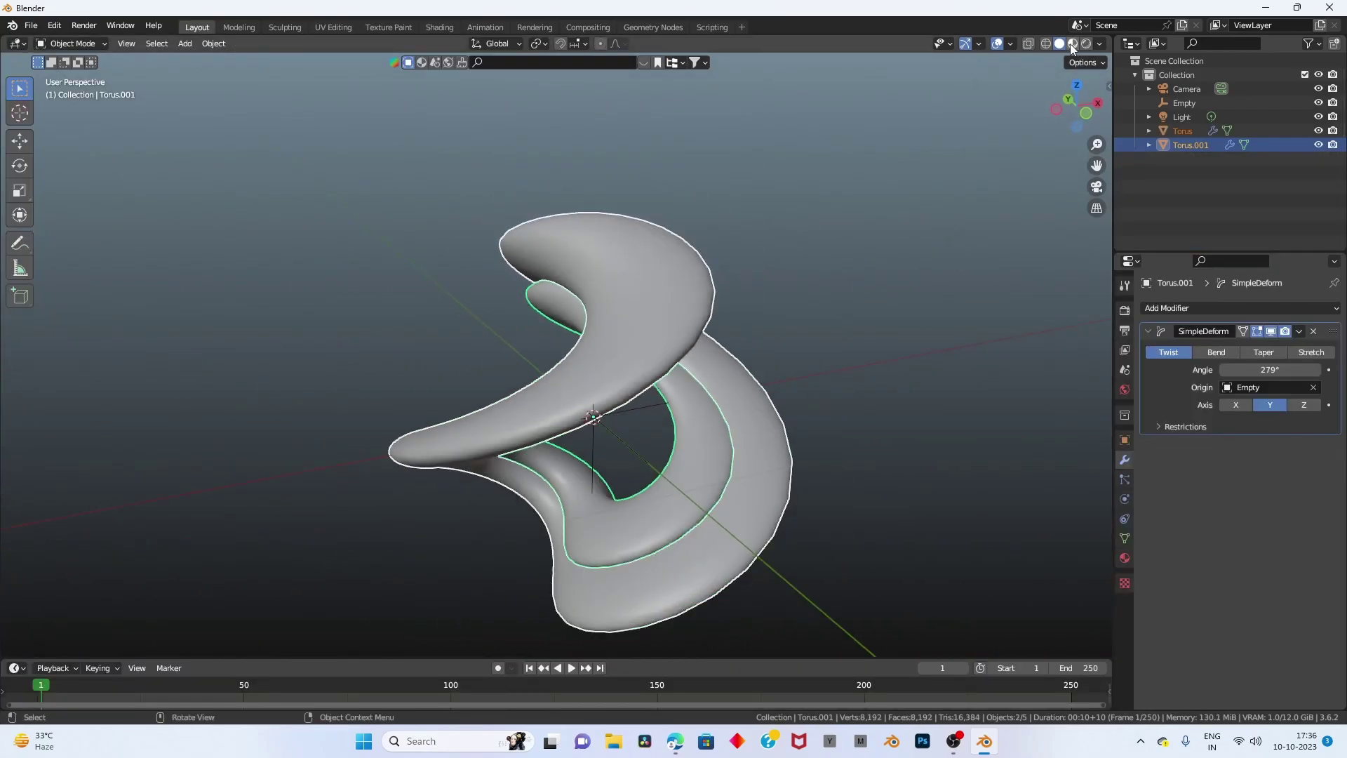
pyautogui.click(1073, 43)
pyautogui.moveTo(826, 321)
pyautogui.mouseDown(button='middle')
pyautogui.moveTo(796, 338)
pyautogui.moveTo(898, 359)
pyautogui.moveTo(785, 340)
pyautogui.moveTo(612, 347)
pyautogui.moveTo(628, 359)
pyautogui.moveTo(612, 427)
pyautogui.moveTo(700, 351)
pyautogui.moveTo(691, 382)
pyautogui.moveTo(624, 351)
pyautogui.moveTo(701, 385)
pyautogui.moveTo(690, 414)
pyautogui.mouseUp(button='middle')
pyautogui.scroll(-6, 689, 377)
# Select all scene objects and raise them 1 m along Z.
pyautogui.press('a')
pyautogui.scroll(3, 759, 456)
pyautogui.press('g')
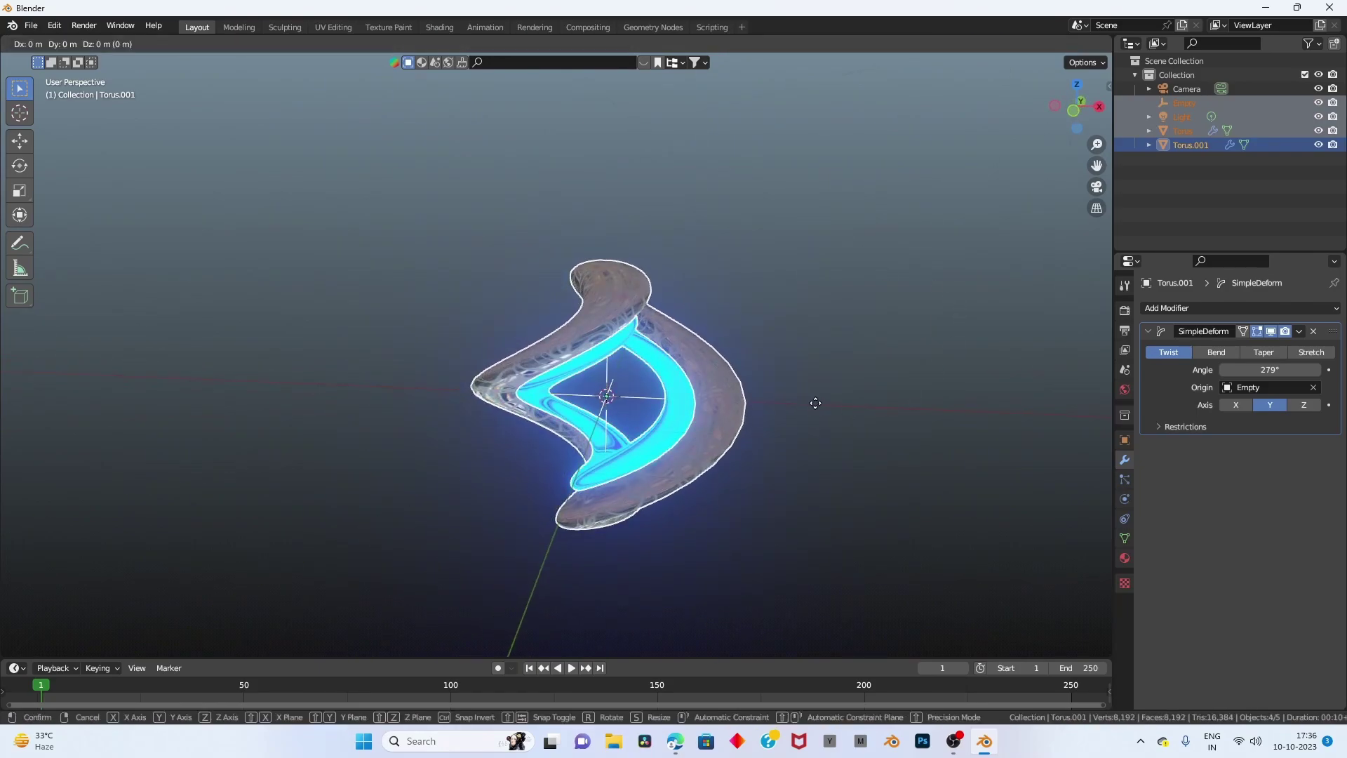
pyautogui.press('z')
pyautogui.press('1')
pyautogui.press('Return')
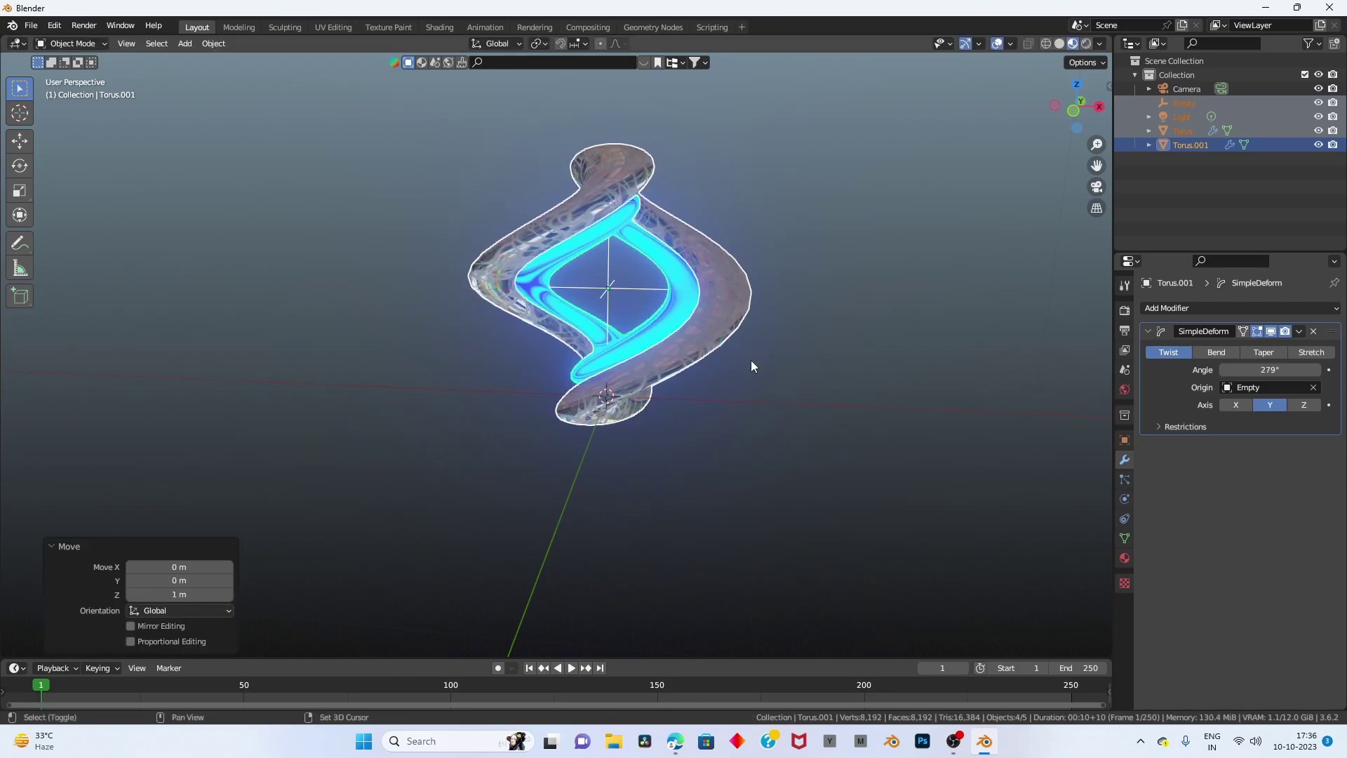
pyautogui.hotkey('shift', 'a')
# Add a plane and scale it by 7, then slightly larger, as ground.
pyautogui.click(843, 358)
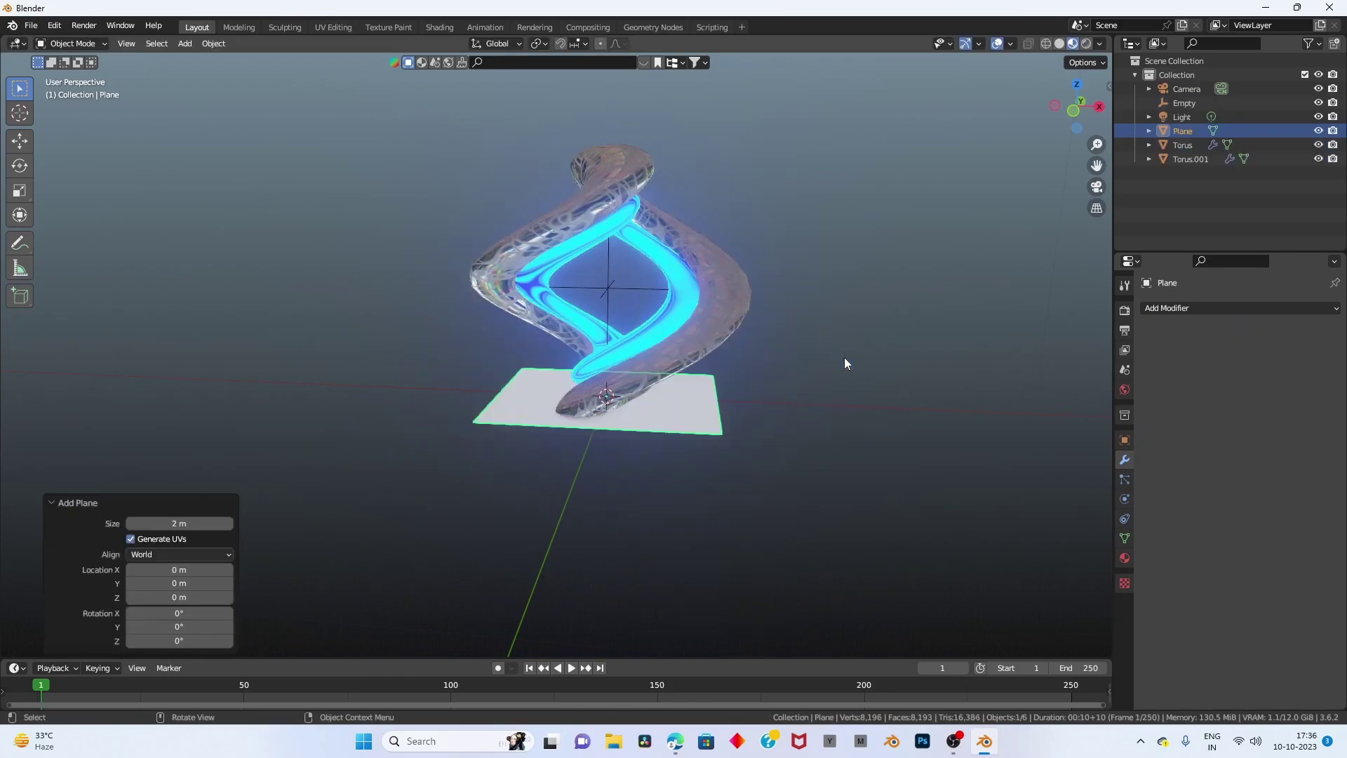
pyautogui.press('s')
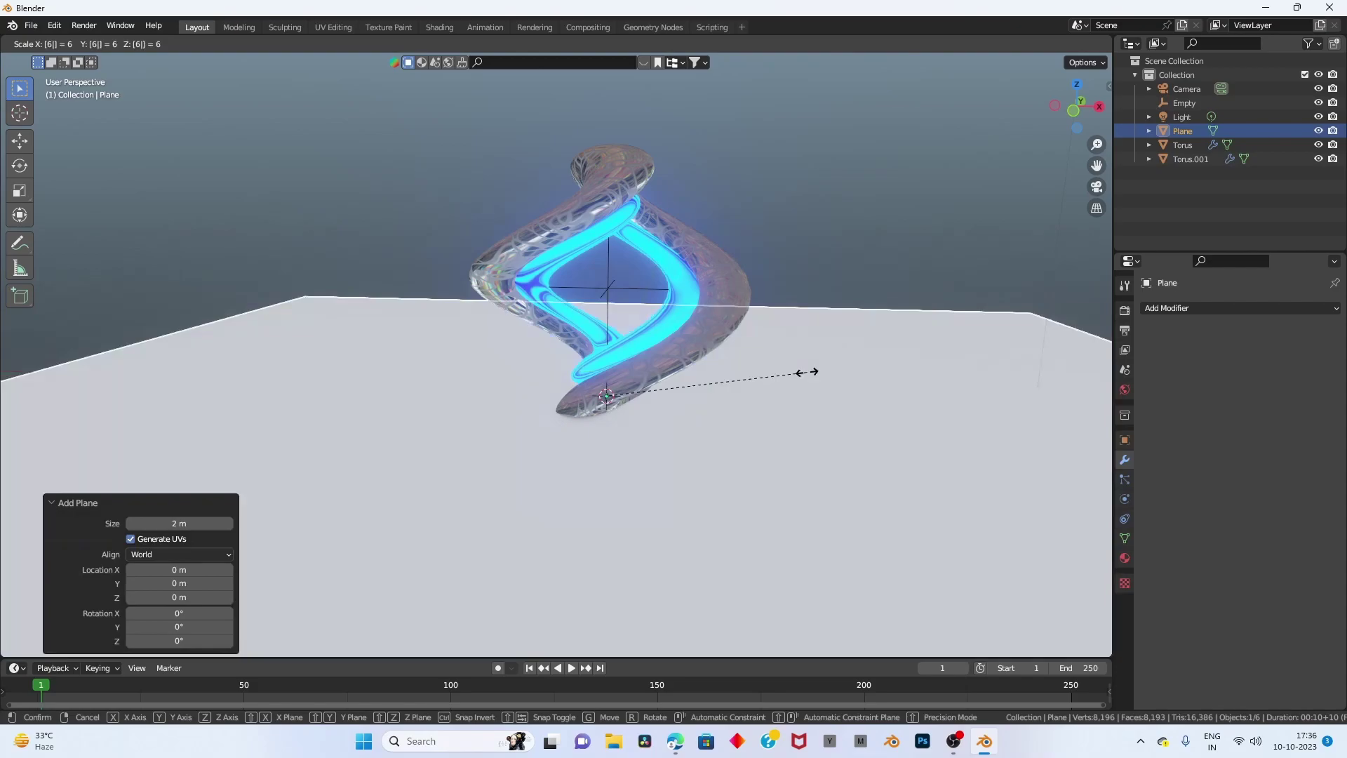
pyautogui.press('Escape')
pyautogui.write('s')
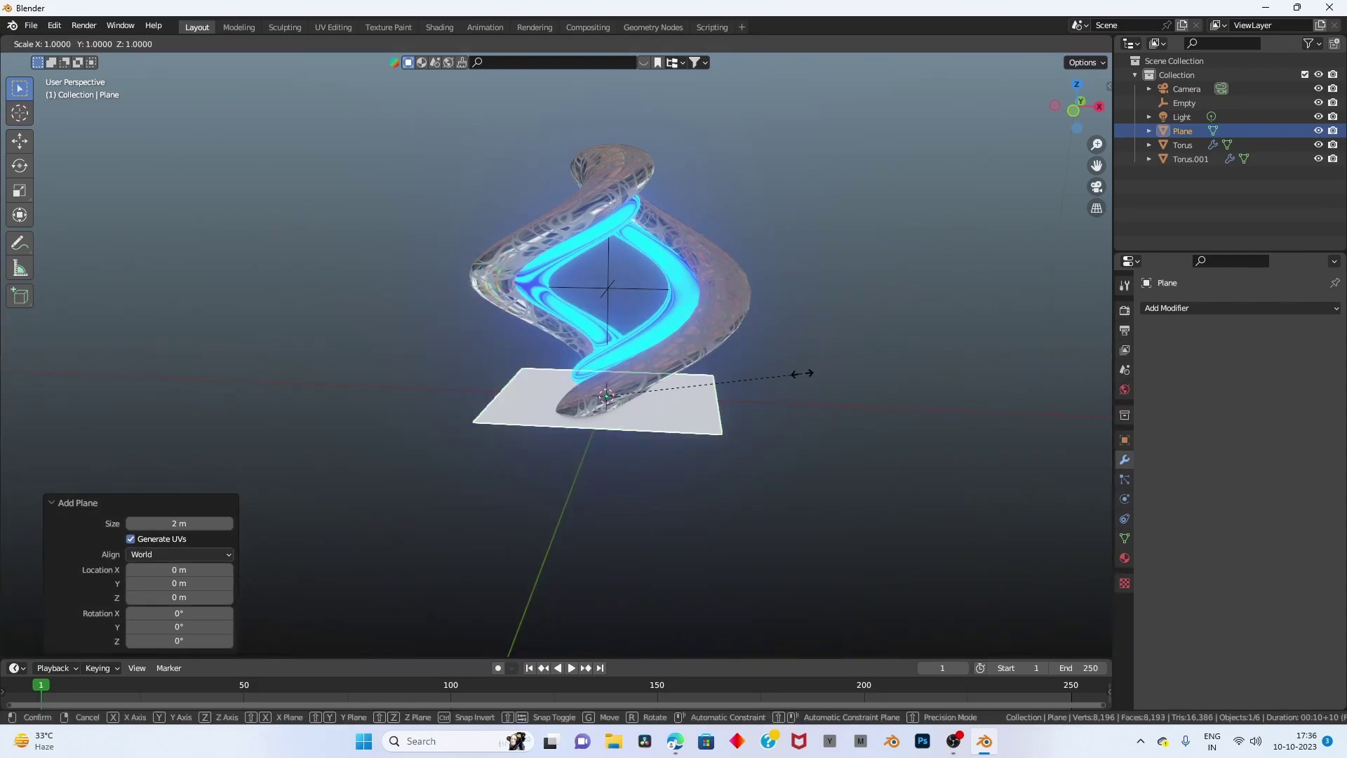
pyautogui.write('7')
pyautogui.press('Return')
pyautogui.scroll(-4, 799, 374)
pyautogui.press('s')
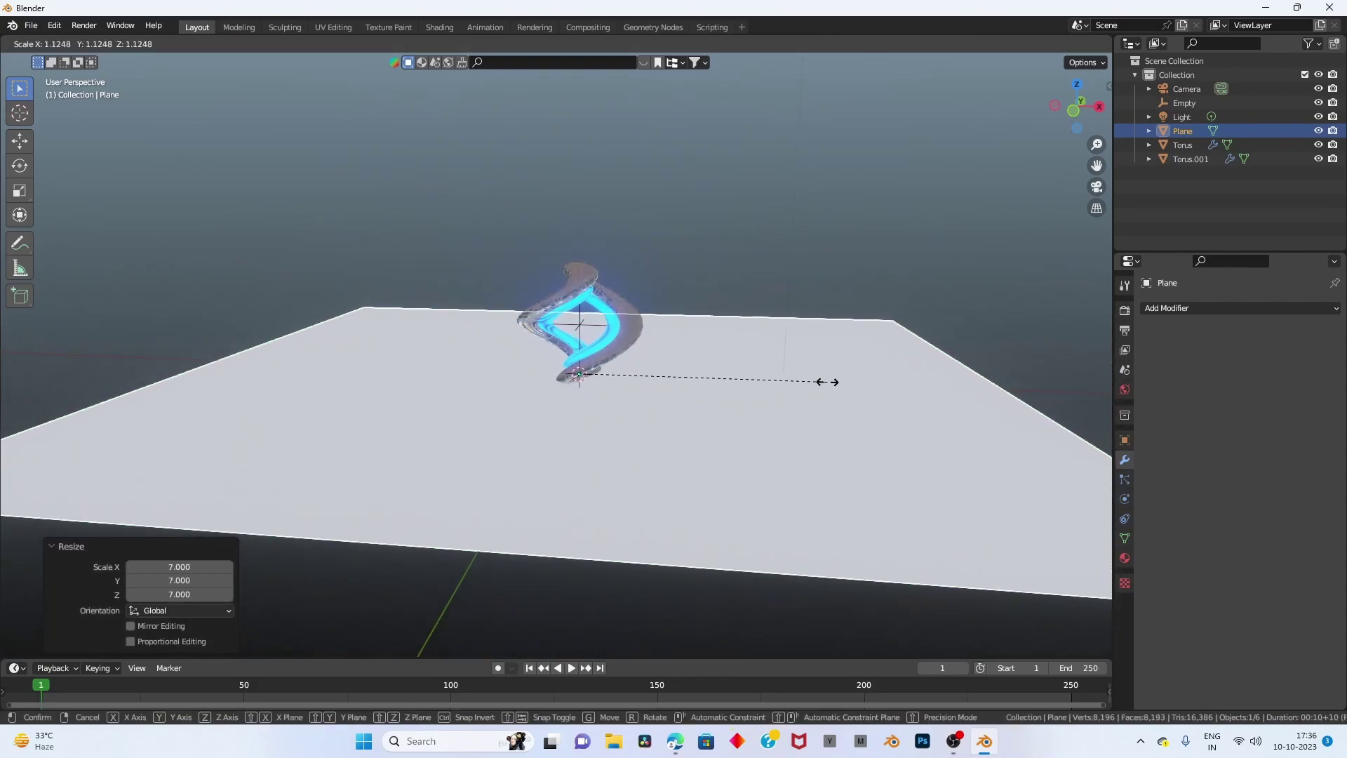
pyautogui.click(827, 381)
pyautogui.scroll(-3, 807, 376)
pyautogui.scroll(3, 802, 380)
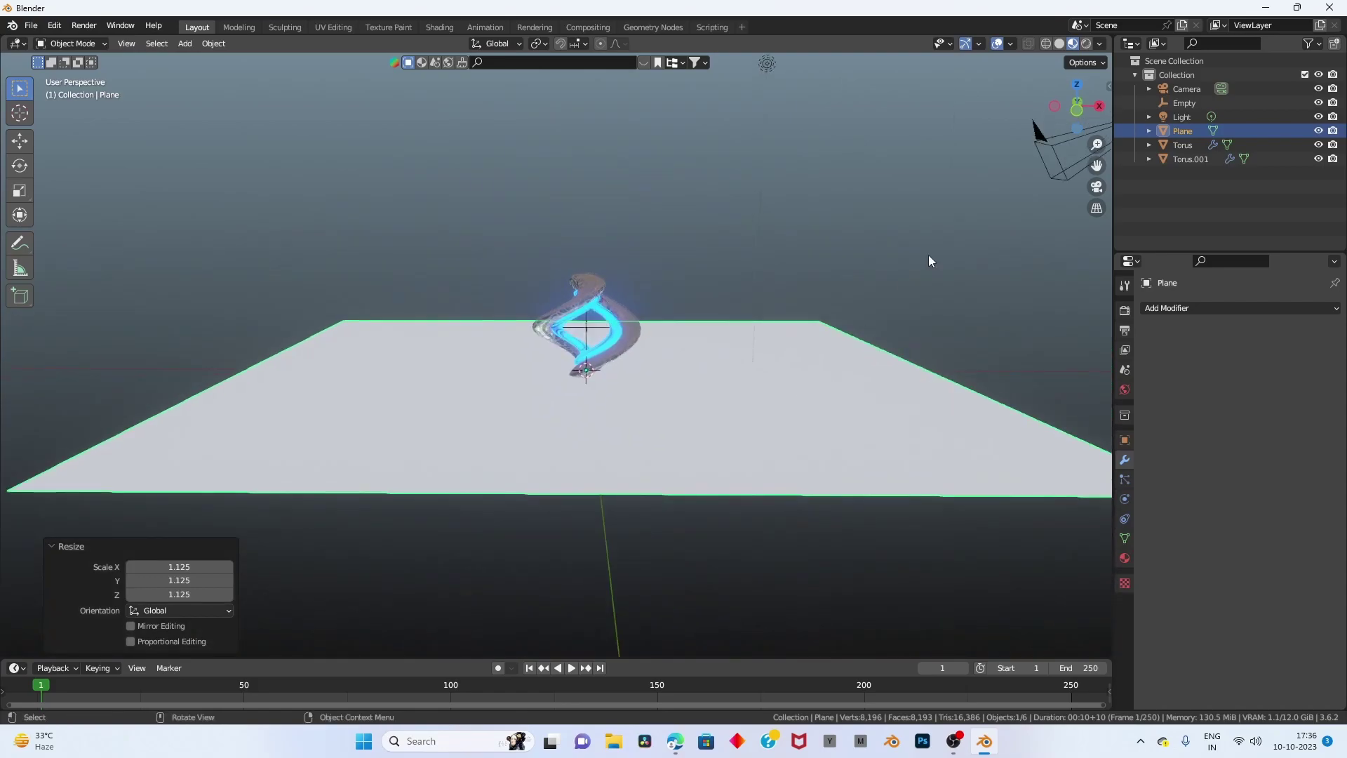
# Subdivide the plane twice in Edit Mode with 5 cuts into a 4,489-vertex grid.
pyautogui.press('Tab')
pyautogui.scroll(3, 877, 302)
pyautogui.scroll(3, 863, 337)
pyautogui.rightClick(862, 339)
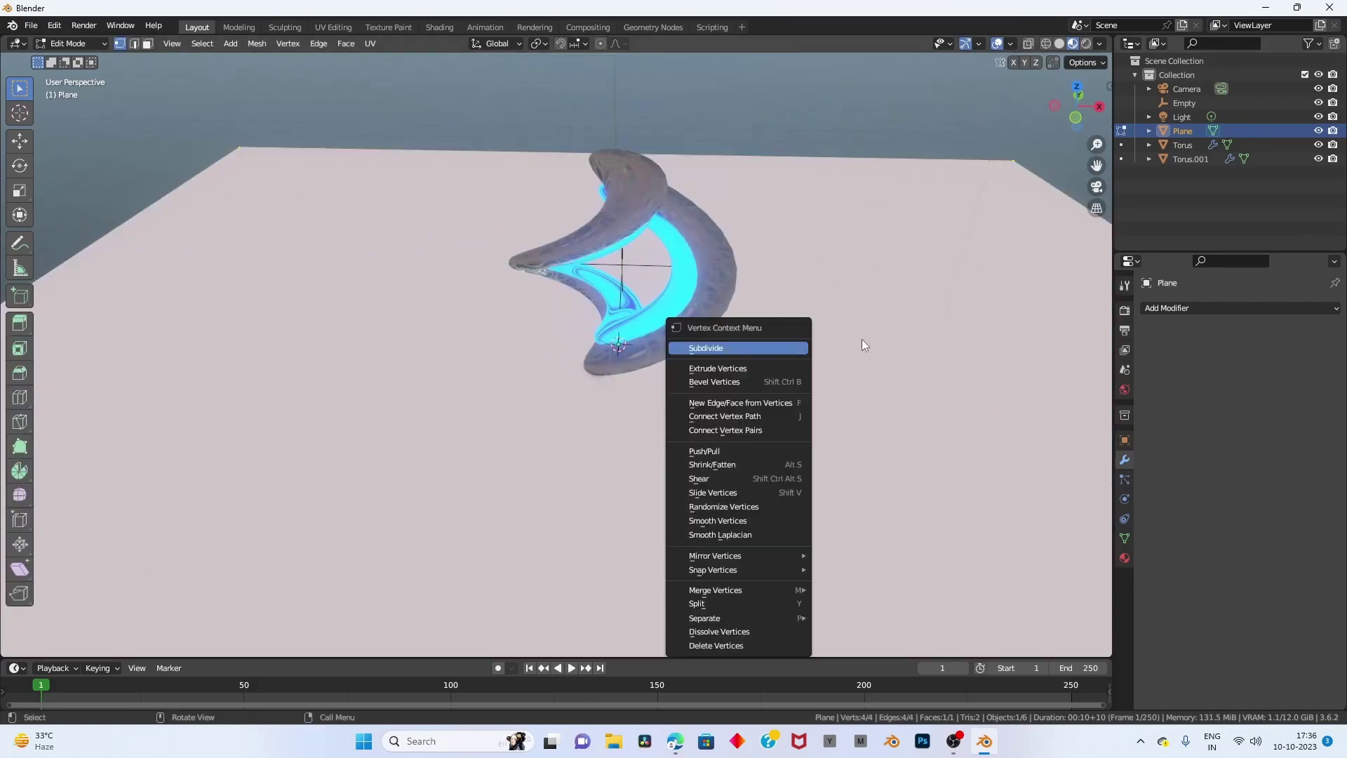
pyautogui.press('Escape')
pyautogui.scroll(-3, 597, 187)
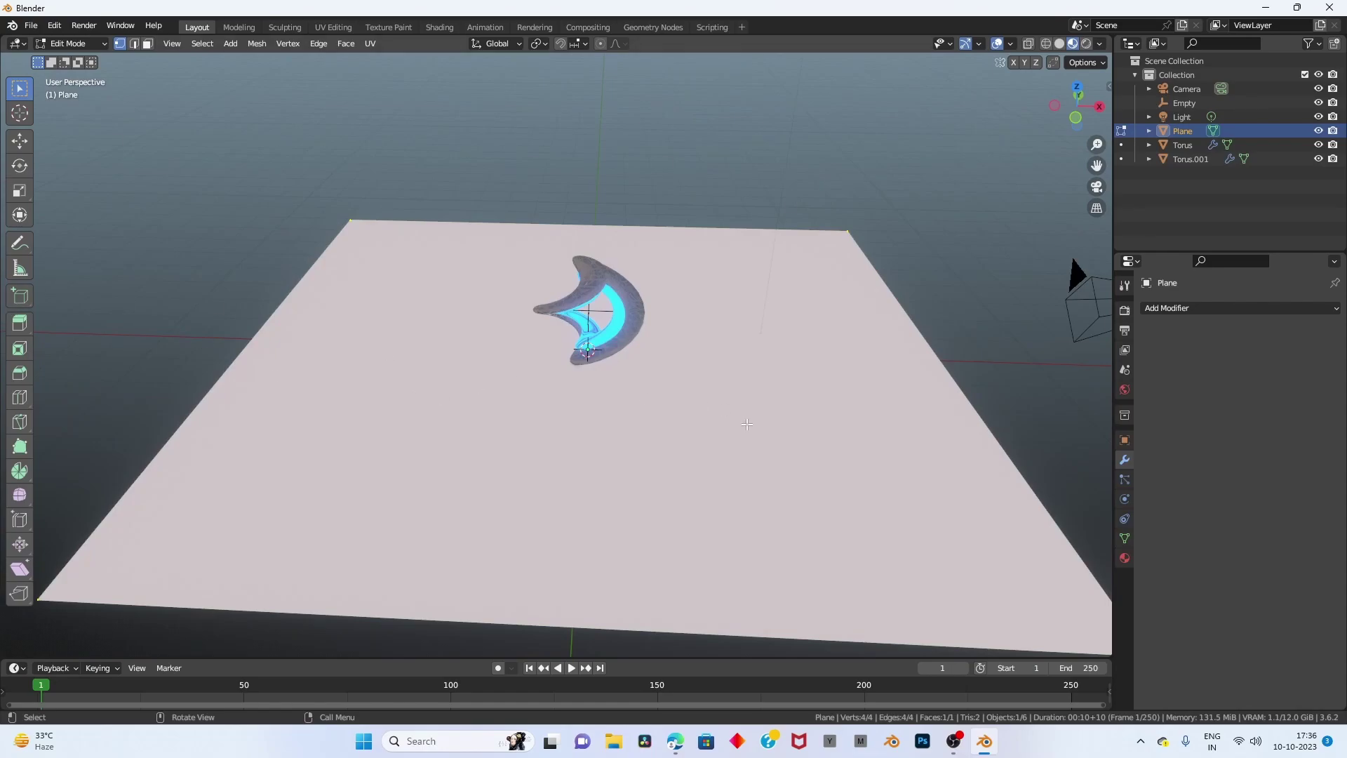
pyautogui.rightClick(861, 421)
pyautogui.click(854, 405)
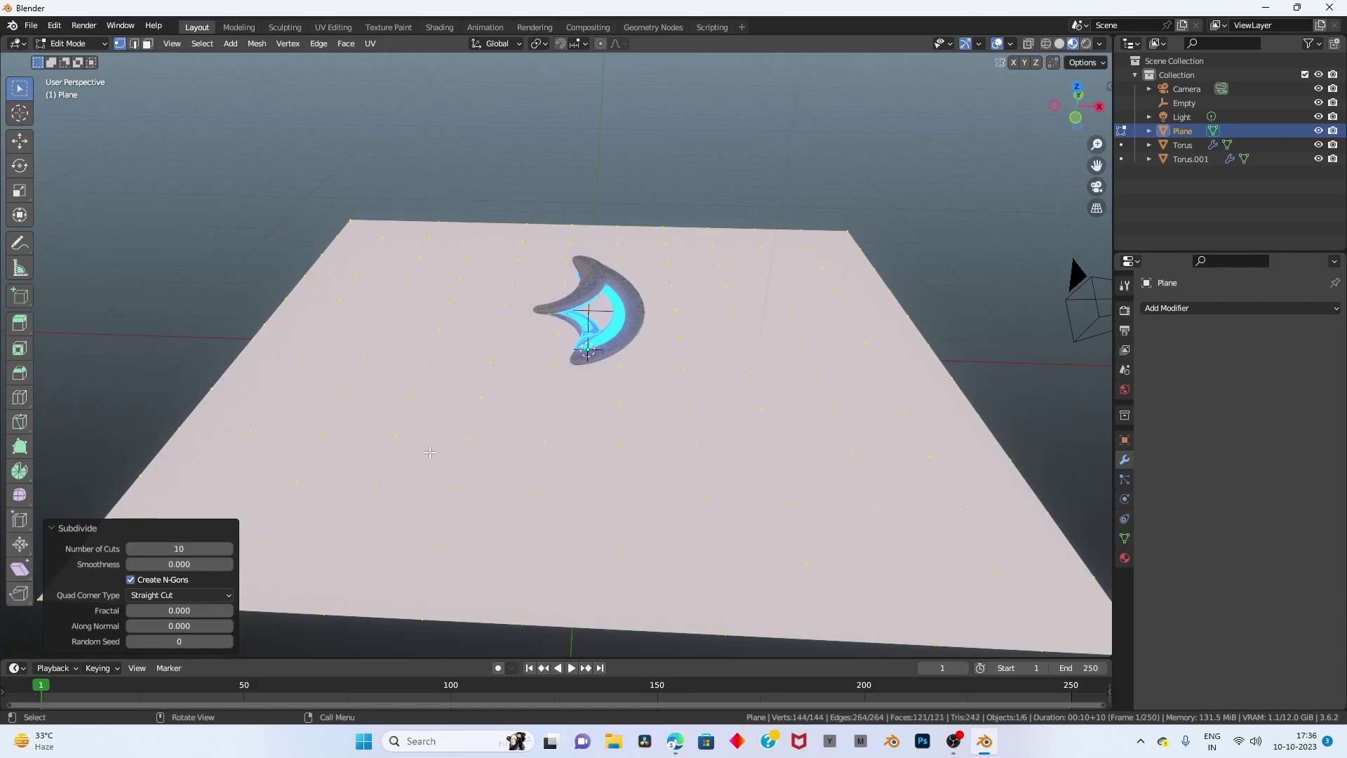
pyautogui.rightClick(407, 408)
pyautogui.click(405, 408)
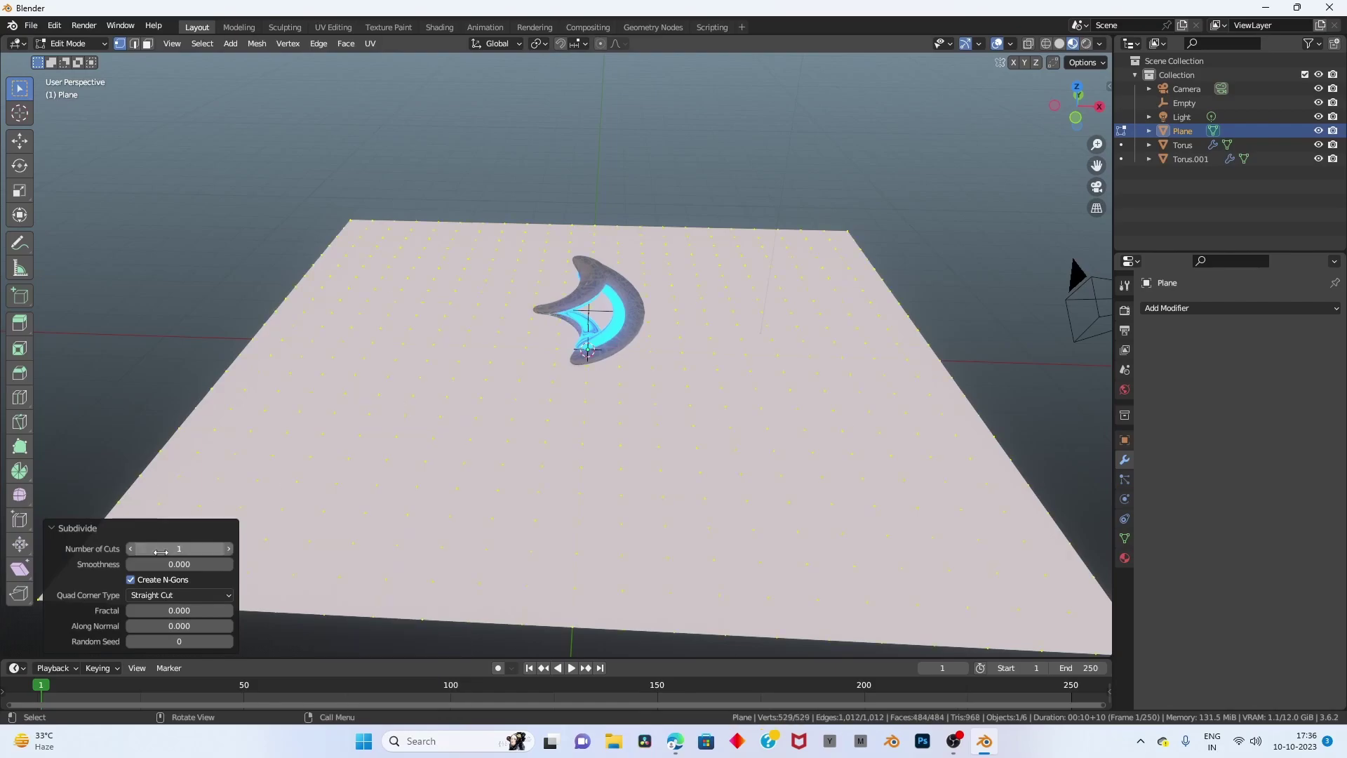
pyautogui.moveTo(179, 548); pyautogui.dragTo(203, 548)
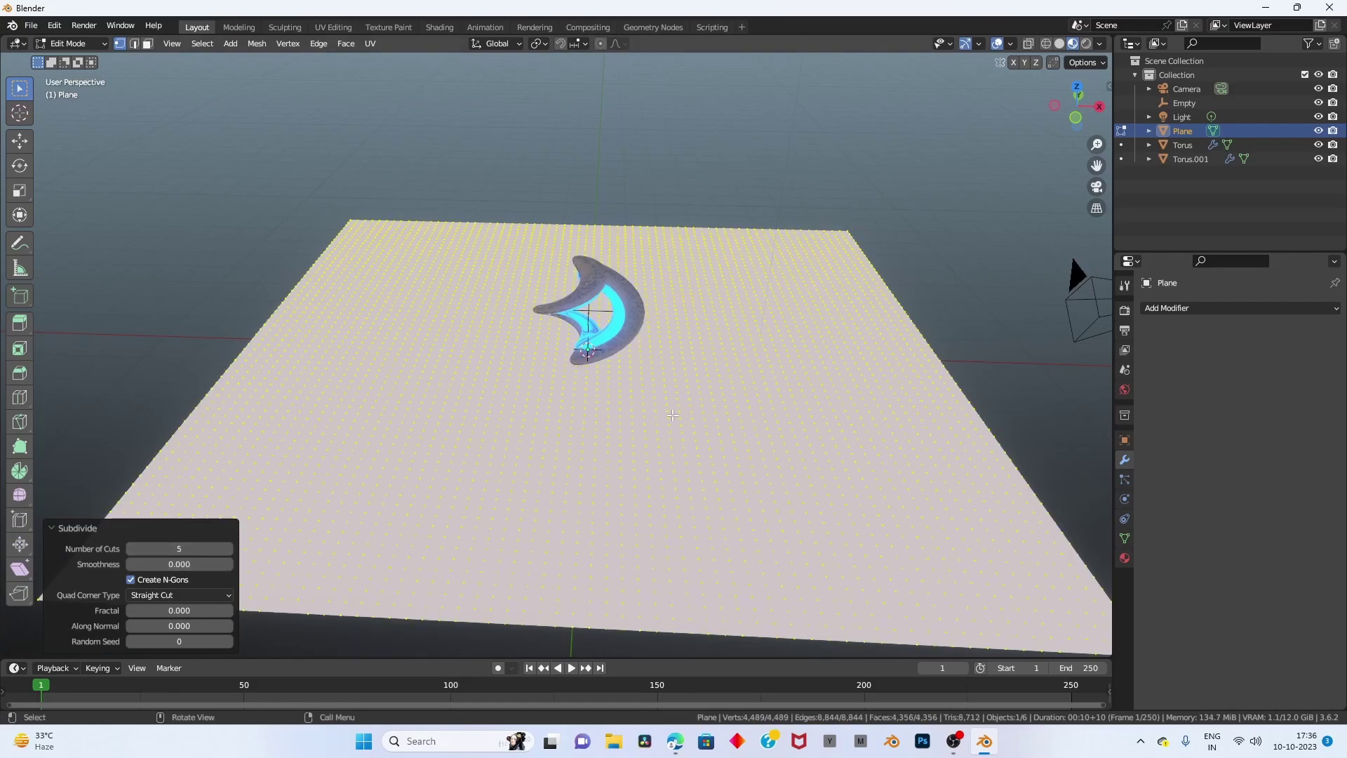
pyautogui.moveTo(671, 417); pyautogui.dragTo(694, 445, button='middle')
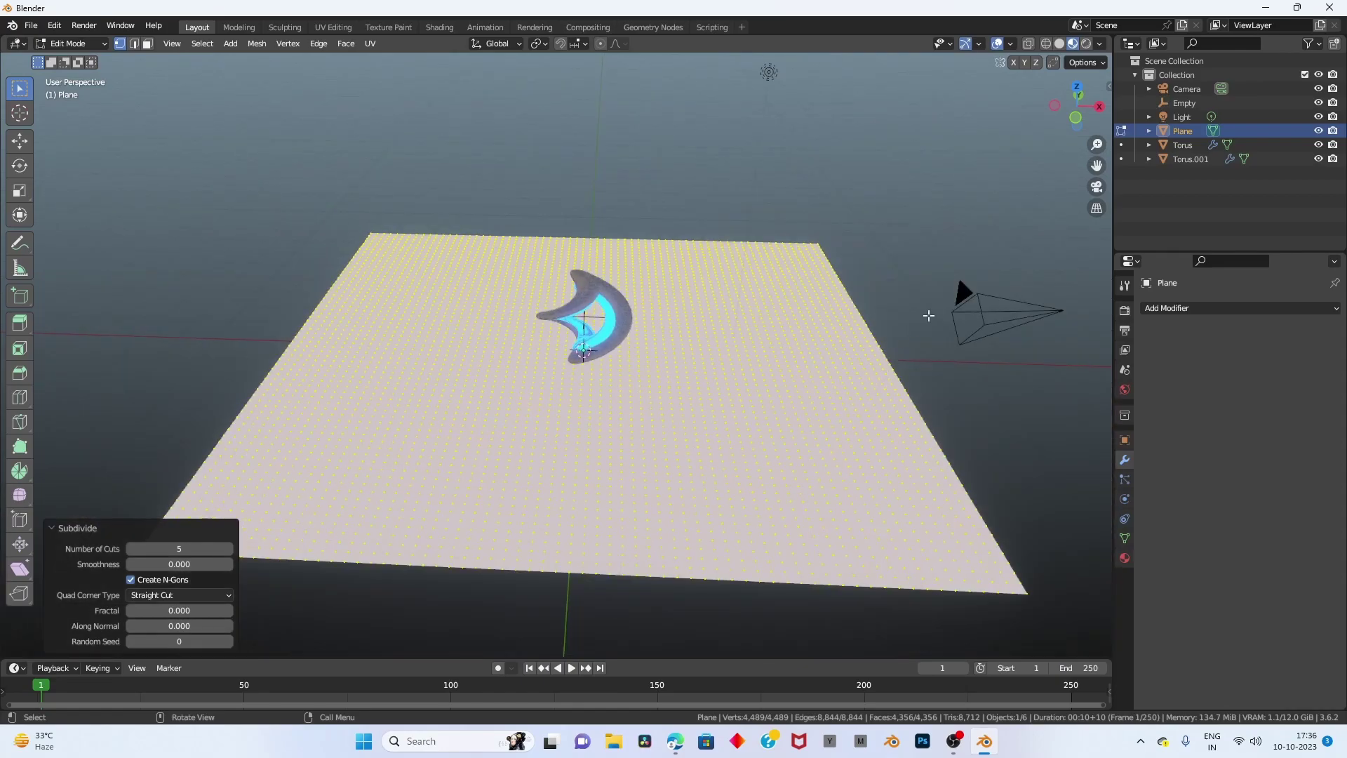
pyautogui.press('Tab')
# Add a Displace modifier to the plane with a new texture.
pyautogui.click(1197, 309)
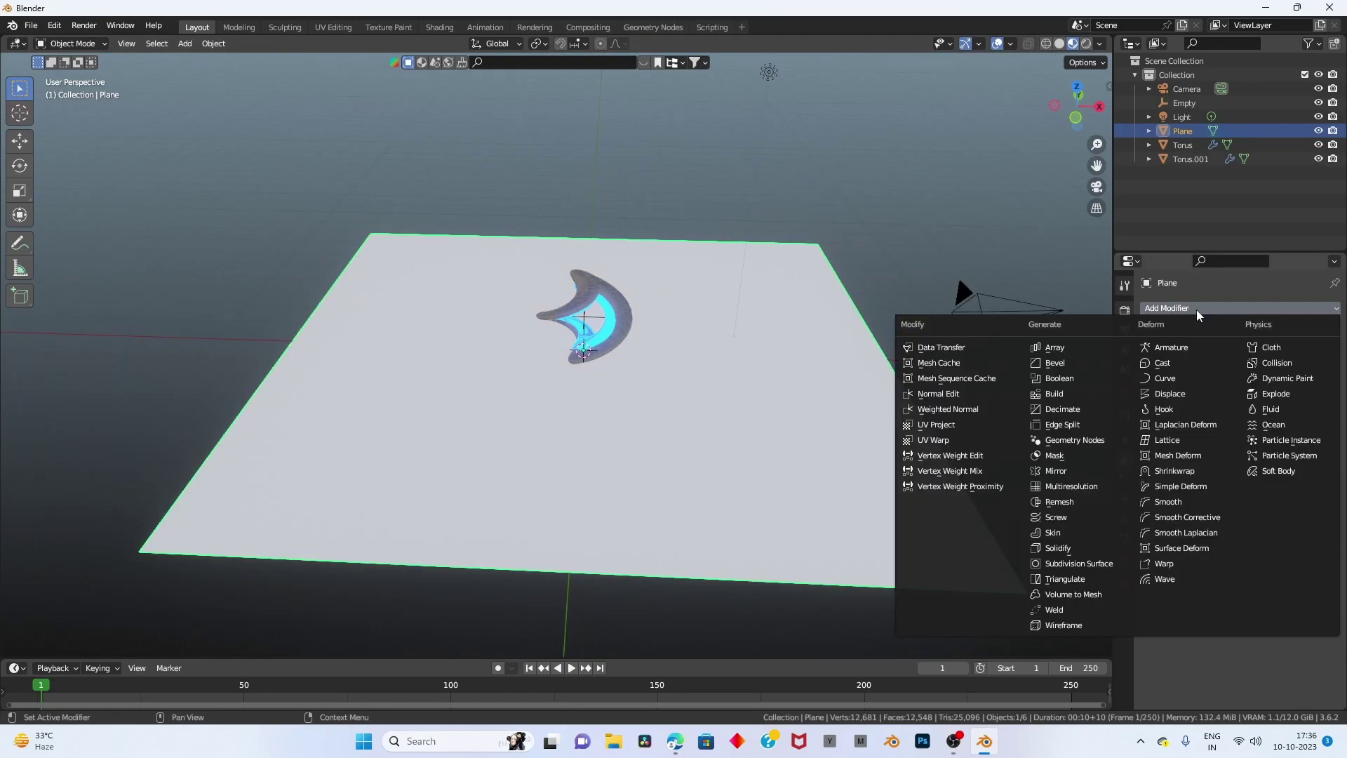
pyautogui.click(1168, 394)
pyautogui.moveTo(692, 310)
pyautogui.mouseDown(button='middle')
pyautogui.moveTo(681, 305)
pyautogui.moveTo(689, 273)
pyautogui.mouseUp(button='middle')
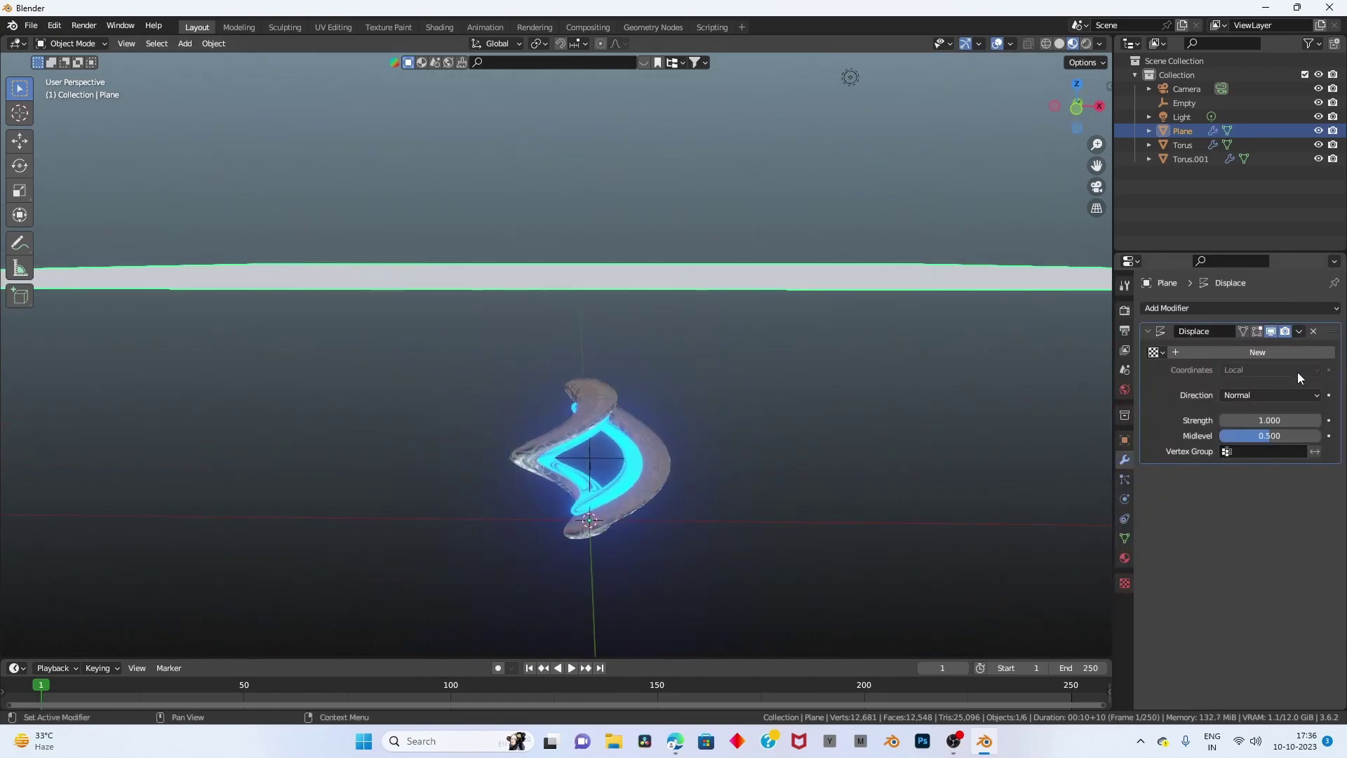
pyautogui.click(1257, 351)
# Set the displacement texture type to Clouds with size 1.02.
pyautogui.click(1328, 353)
pyautogui.click(1278, 351)
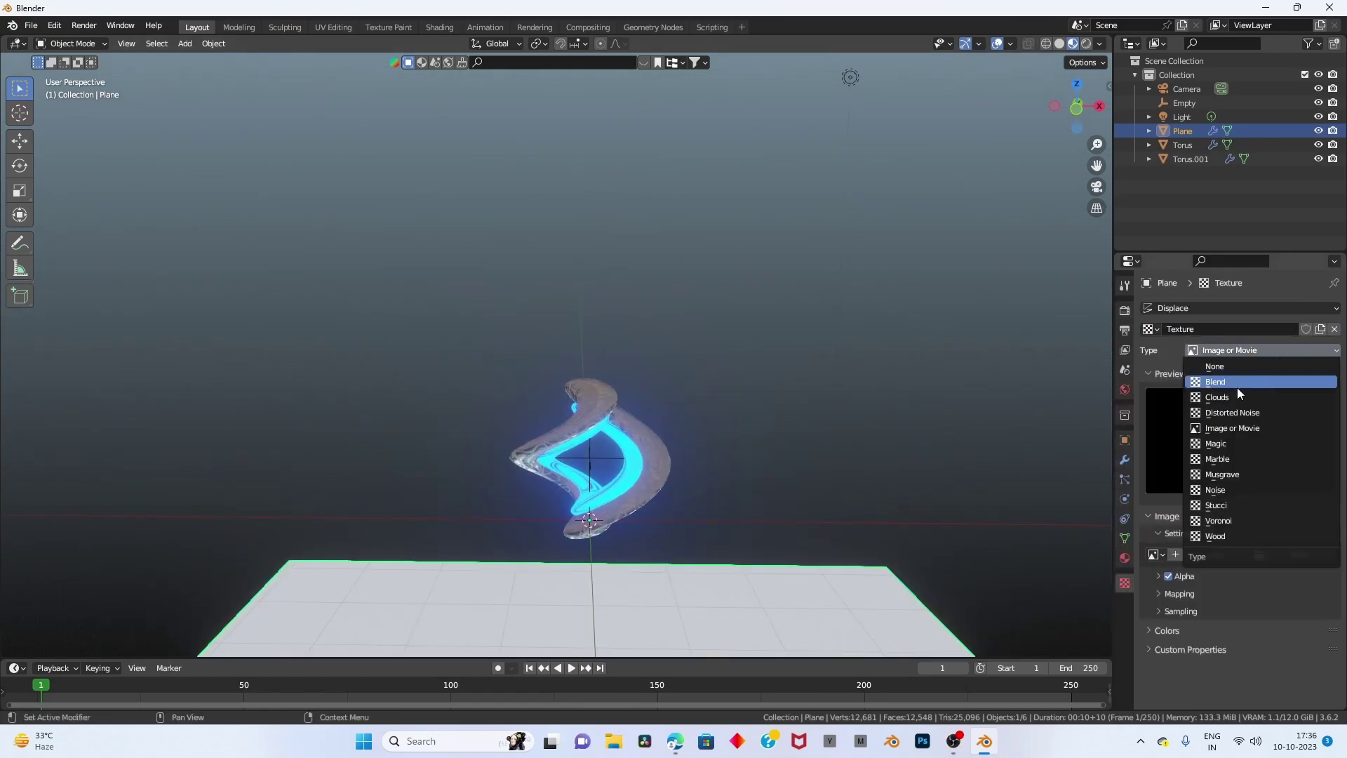
pyautogui.click(1235, 394)
pyautogui.moveTo(1005, 391)
pyautogui.mouseDown(button='middle')
pyautogui.moveTo(837, 285)
pyautogui.moveTo(1034, 219)
pyautogui.mouseUp(button='middle')
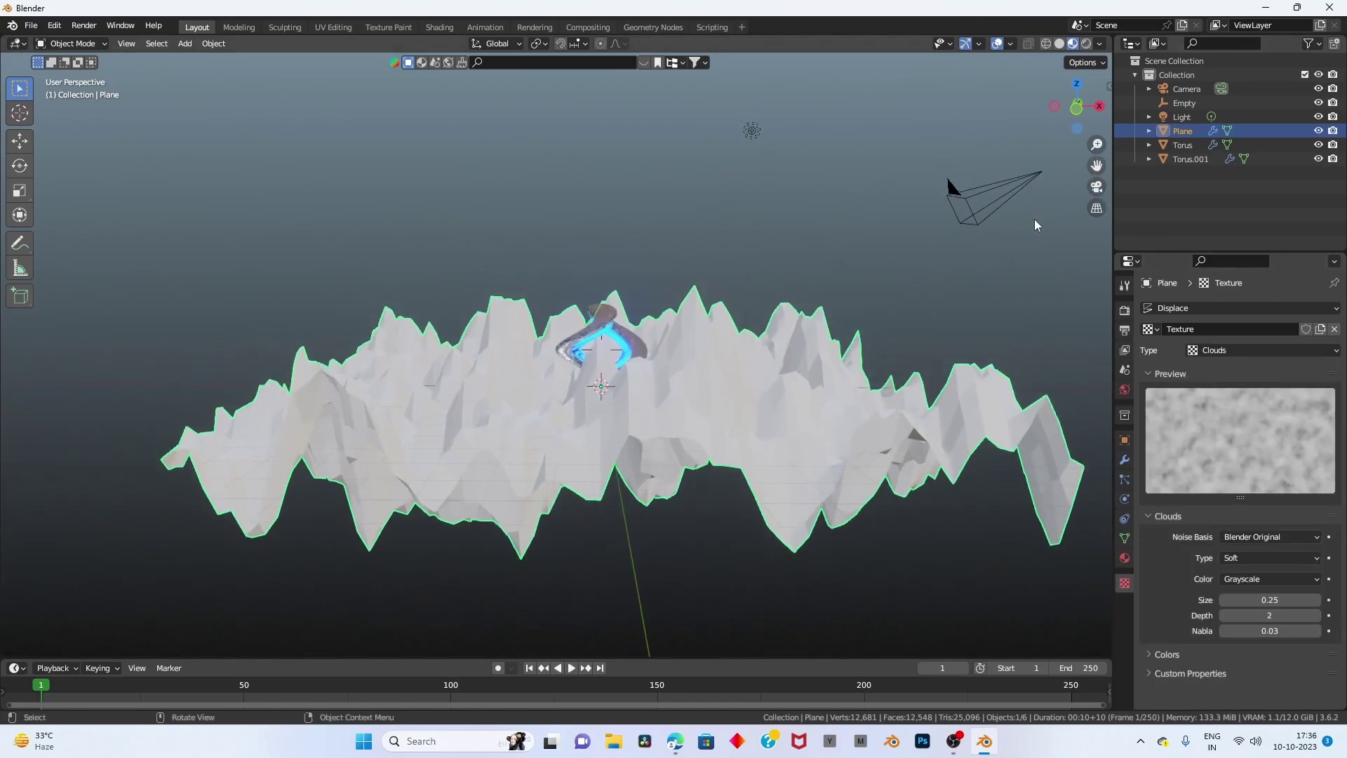
pyautogui.scroll(2, 852, 519)
pyautogui.moveTo(1269, 600)
pyautogui.mouseDown()
pyautogui.moveTo(1326, 600)
pyautogui.moveTo(1241, 599)
pyautogui.moveTo(1261, 601)
pyautogui.mouseUp()
pyautogui.moveTo(760, 460); pyautogui.dragTo(1060, 426, button='middle')
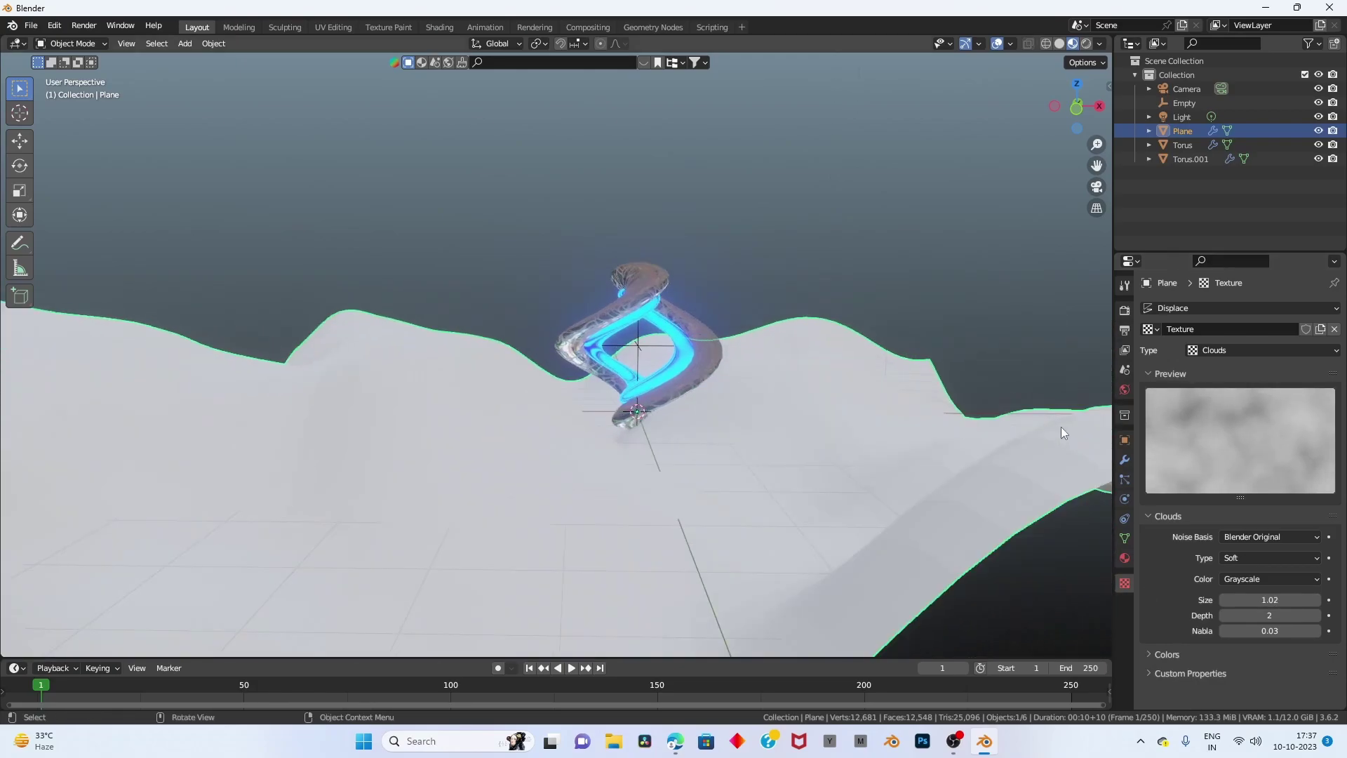
pyautogui.click(1123, 460)
# Raise the Displace strength from 0.2 to 0.6 in solid shading.
pyautogui.moveTo(1256, 422); pyautogui.dragTo(1235, 421)
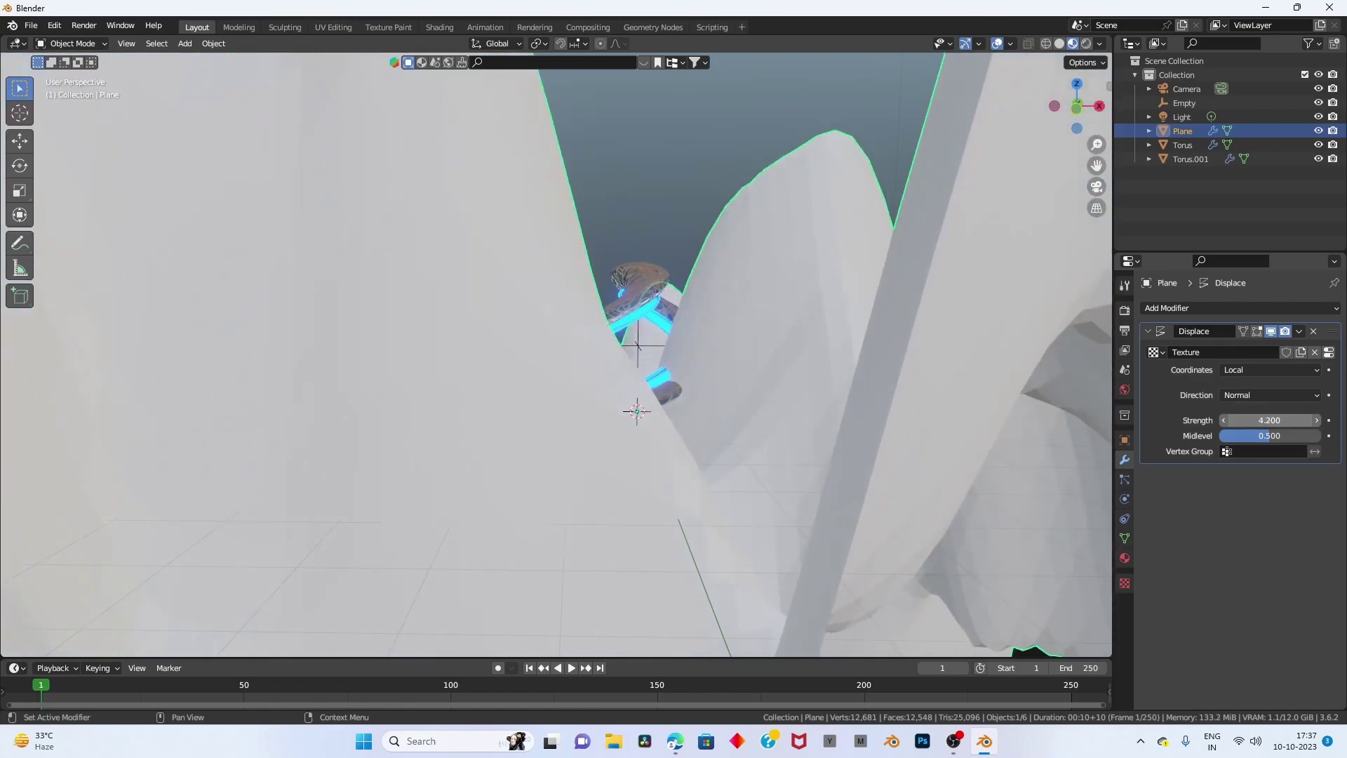
pyautogui.click(1316, 420)
pyautogui.click(1059, 43)
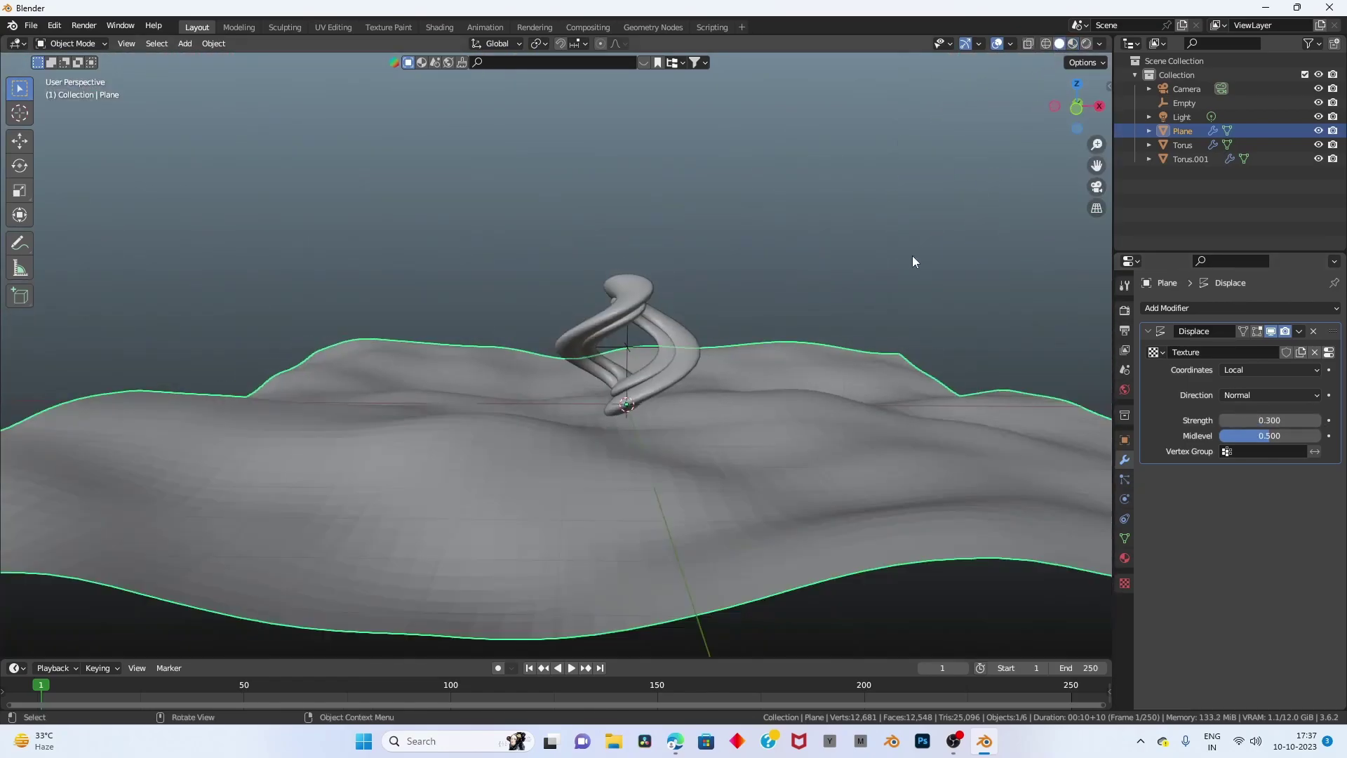
pyautogui.moveTo(912, 255); pyautogui.dragTo(801, 415, button='middle')
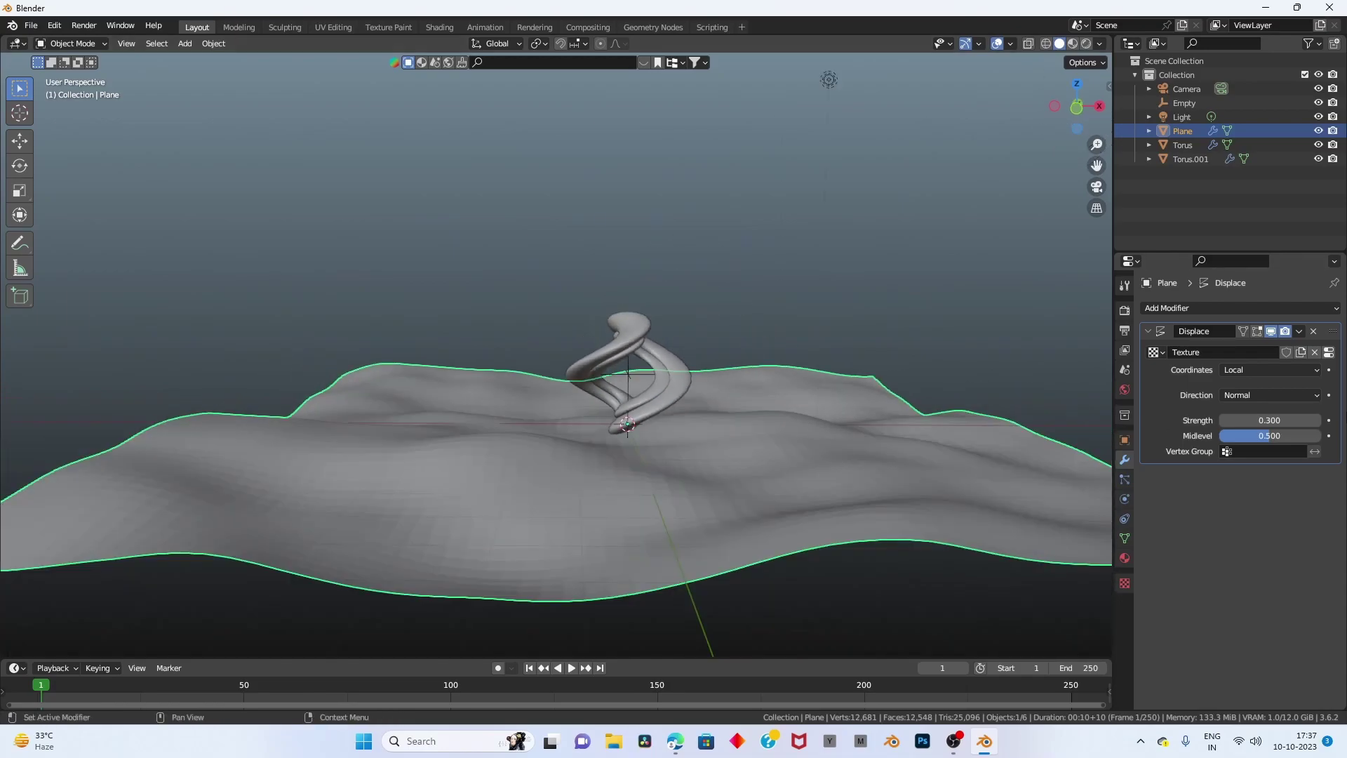
pyautogui.click(1317, 420)
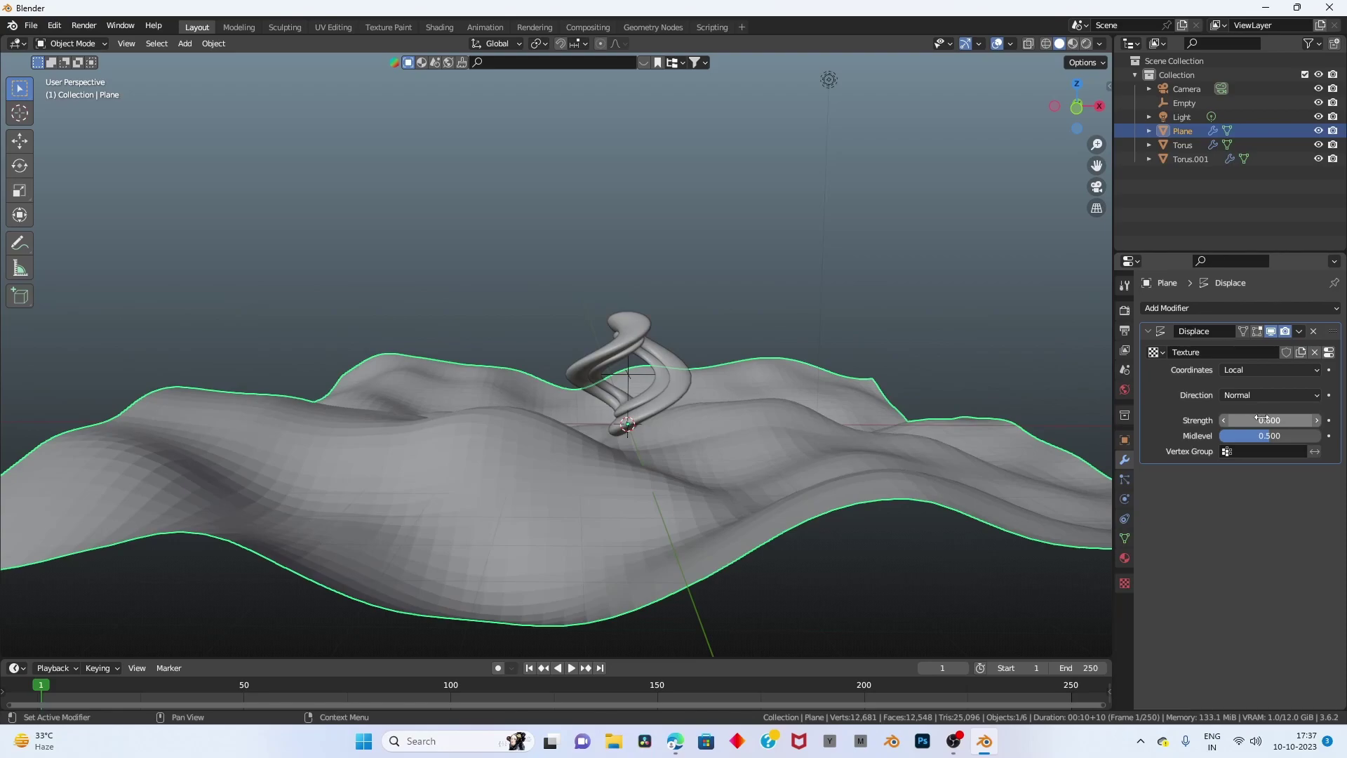
pyautogui.scroll(3, 696, 474)
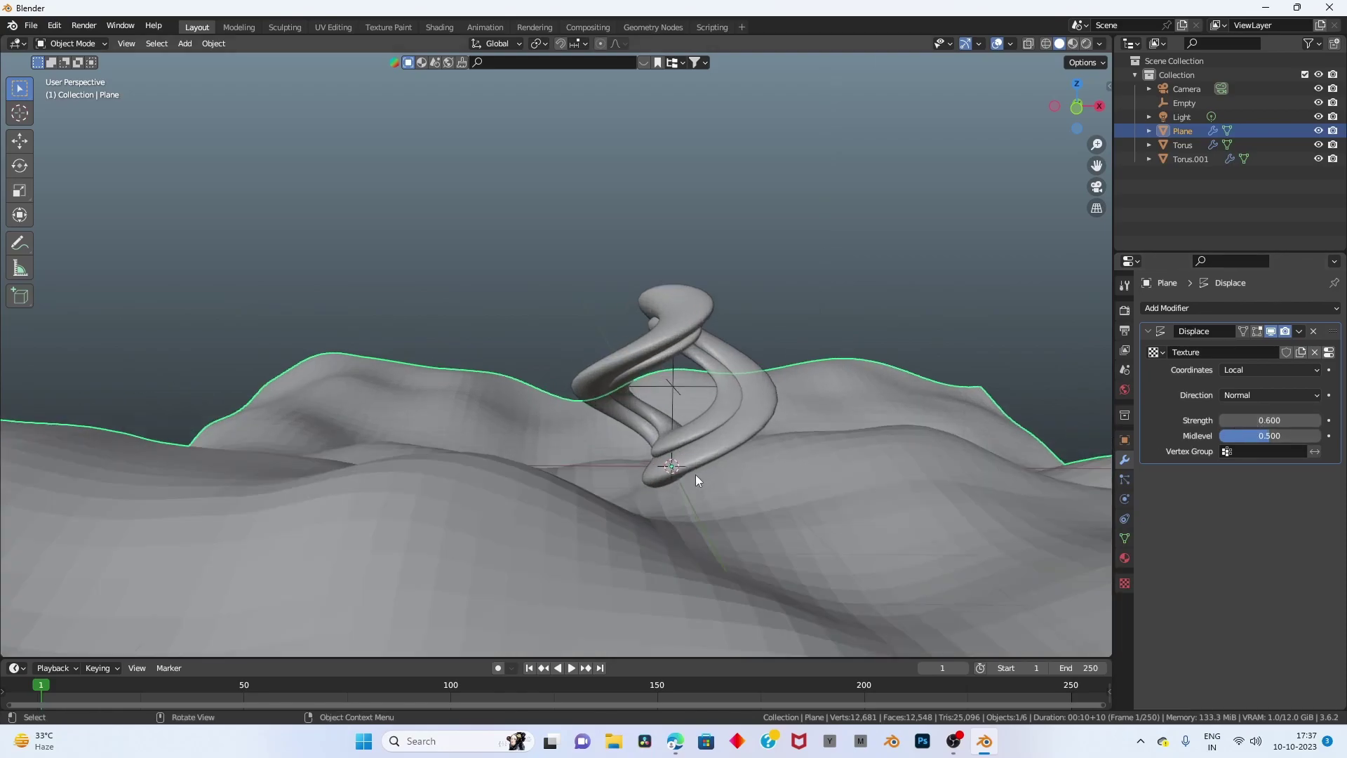
pyautogui.moveTo(696, 475)
pyautogui.mouseDown(button='middle')
pyautogui.moveTo(699, 462)
pyautogui.moveTo(676, 483)
pyautogui.moveTo(812, 514)
pyautogui.moveTo(842, 465)
pyautogui.moveTo(815, 467)
pyautogui.moveTo(801, 494)
pyautogui.moveTo(649, 486)
pyautogui.mouseUp(button='middle')
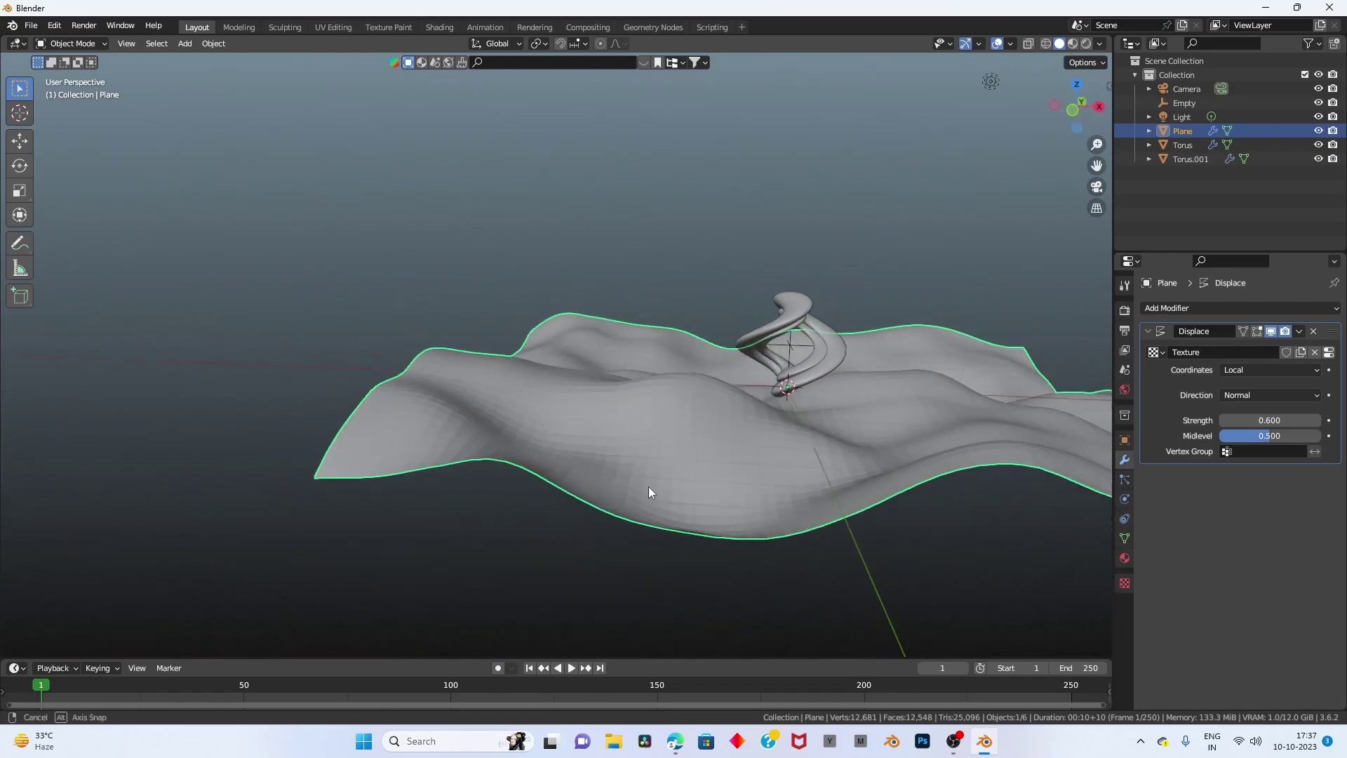
# Shade the terrain plane smooth and scale it up slightly.
pyautogui.rightClick(781, 463)
pyautogui.click(787, 452)
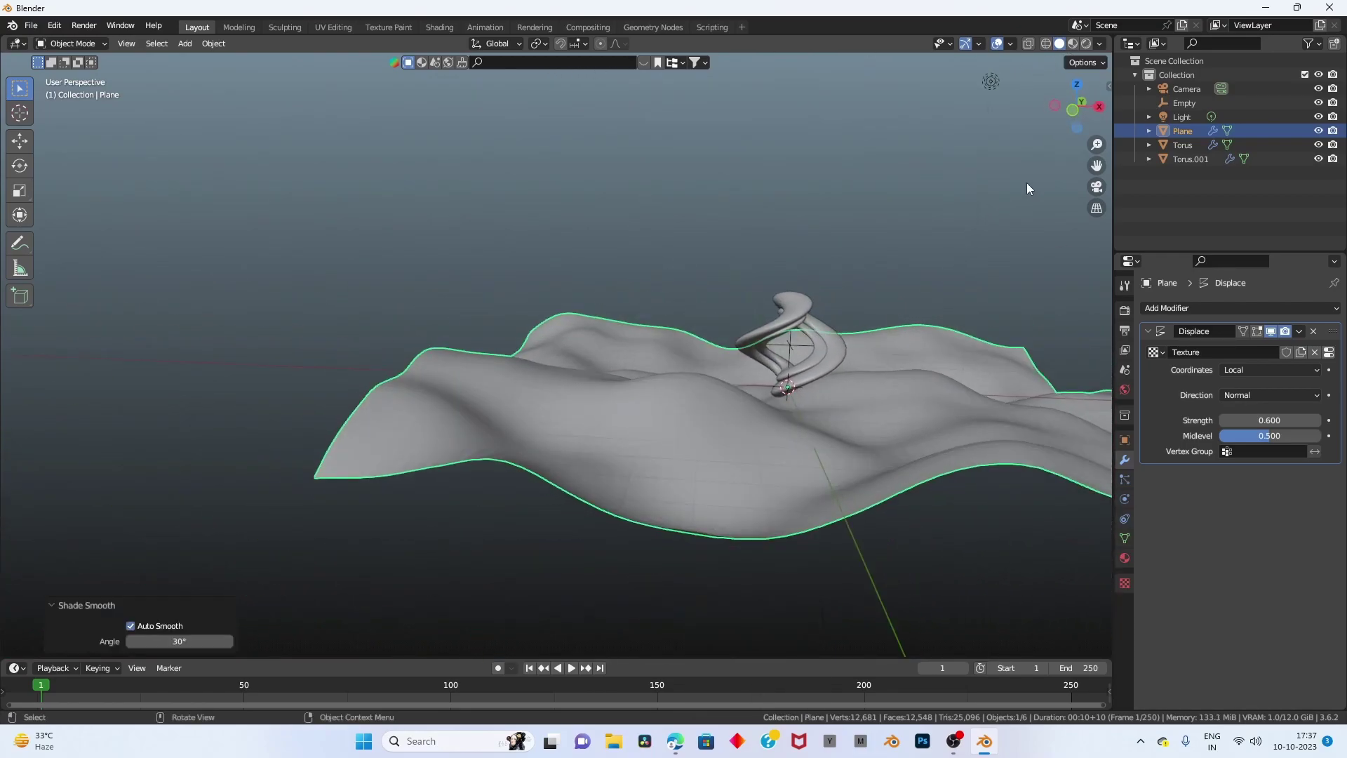
pyautogui.moveTo(1095, 171); pyautogui.dragTo(968, 182)
pyautogui.press('s')
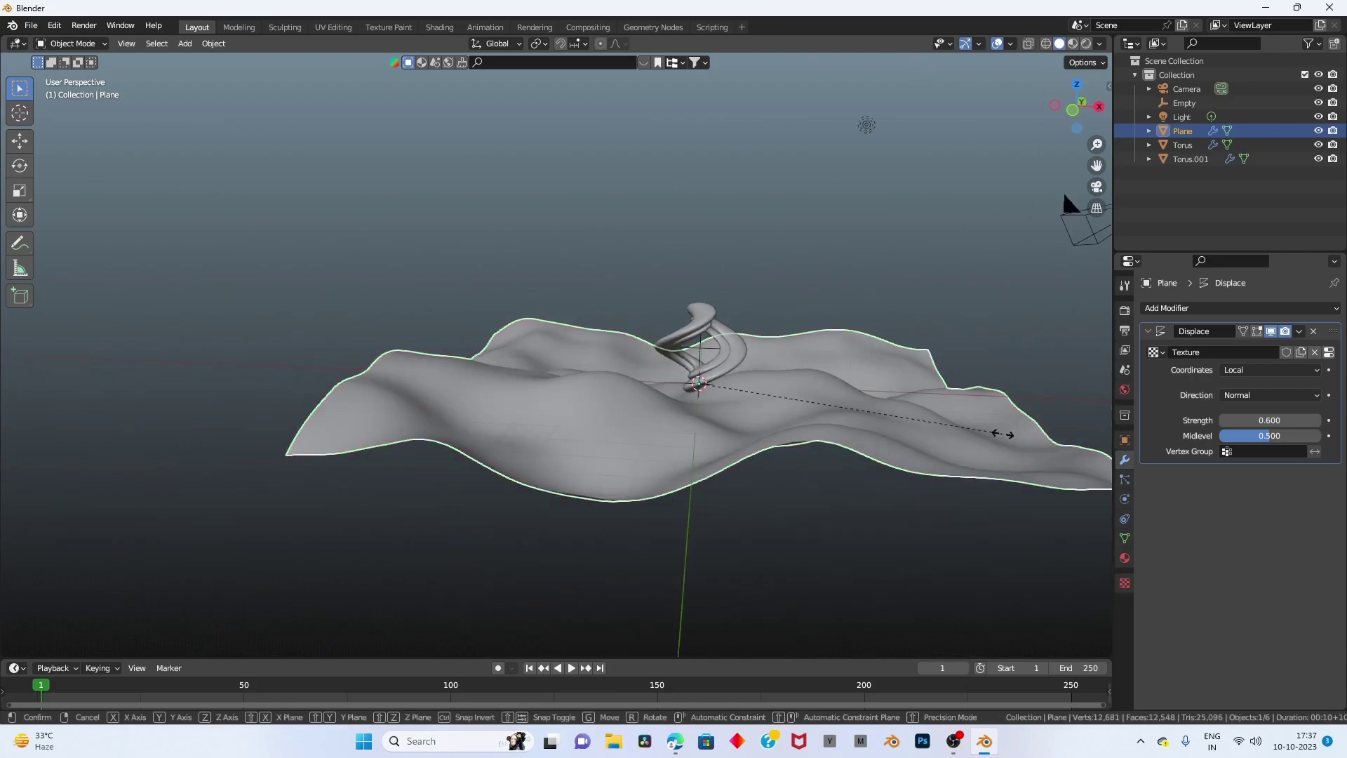
pyautogui.click(1018, 433)
# Reduce the Clouds texture size from 1.02 to 0.54.
pyautogui.scroll(4, 924, 439)
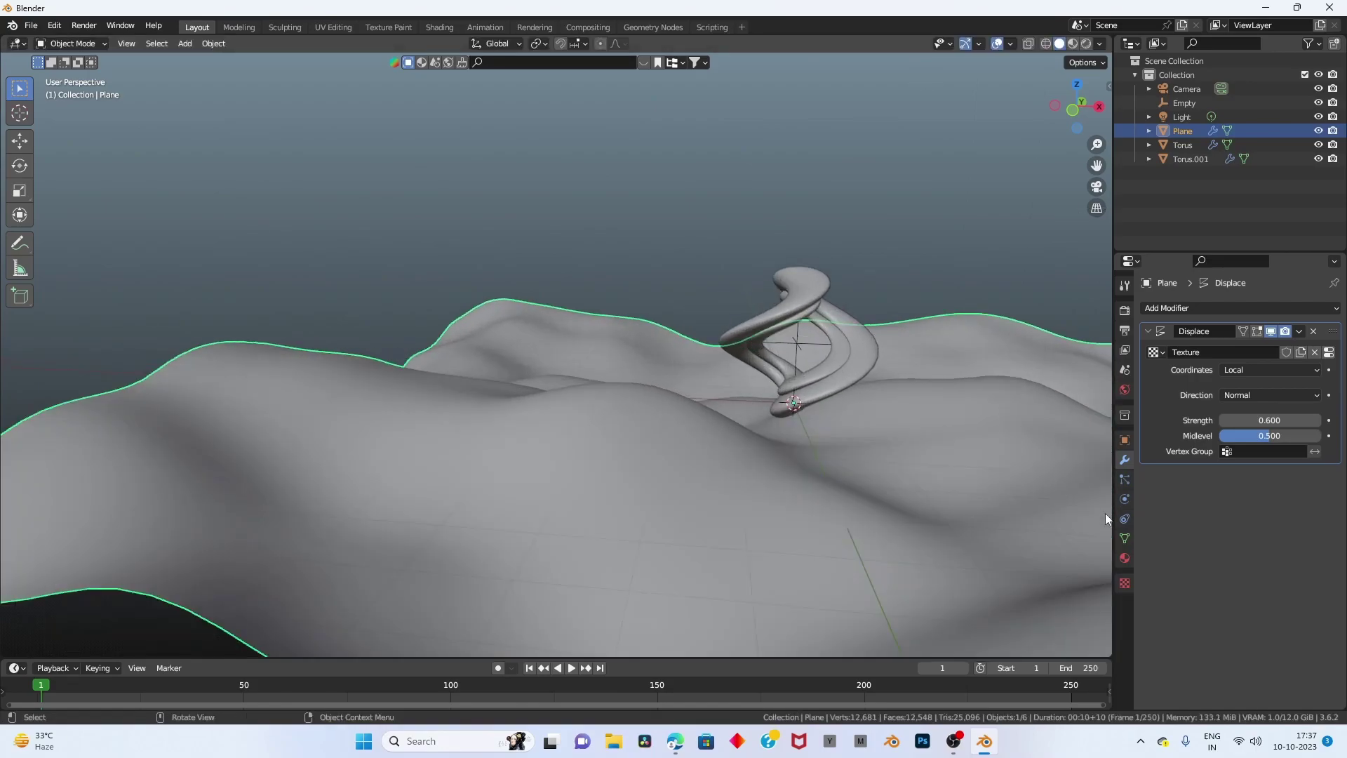
pyautogui.click(1125, 538)
pyautogui.click(1124, 583)
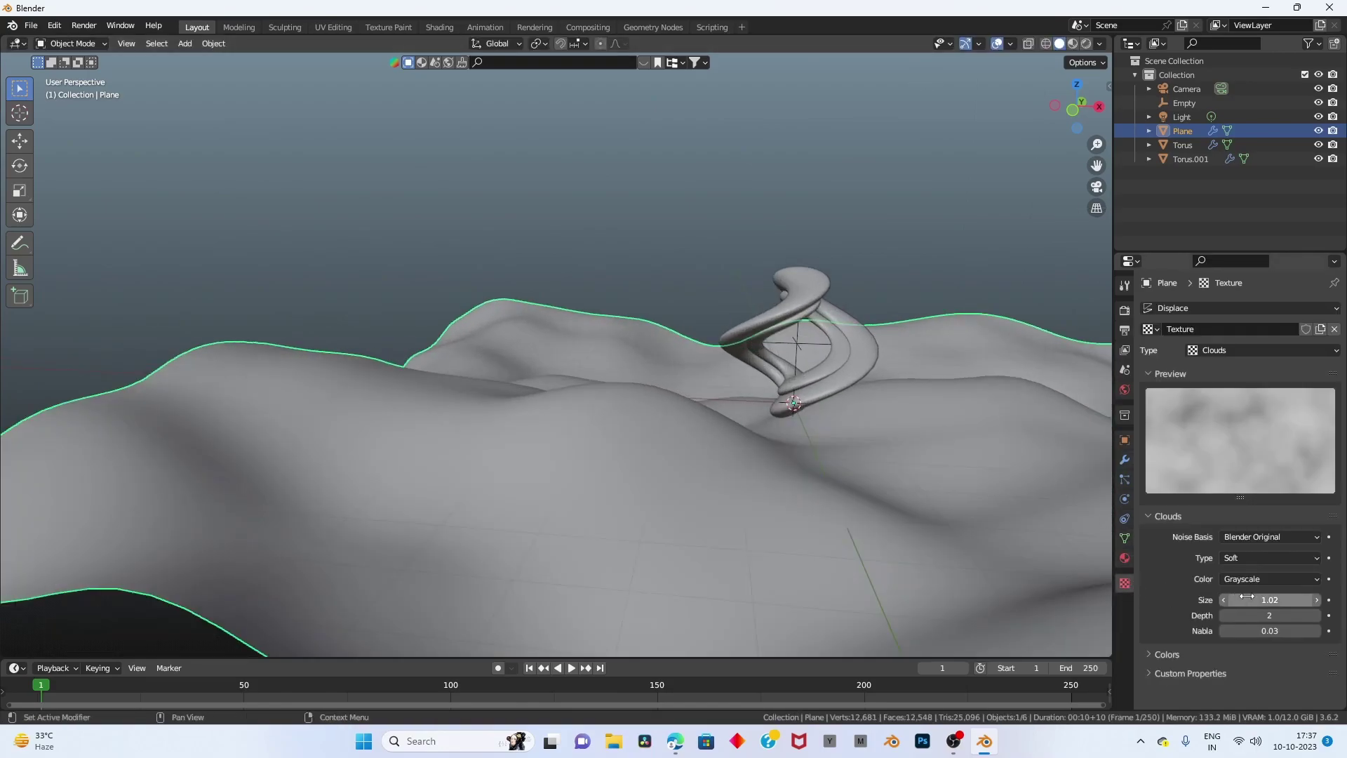
pyautogui.moveTo(1269, 600); pyautogui.dragTo(1228, 599)
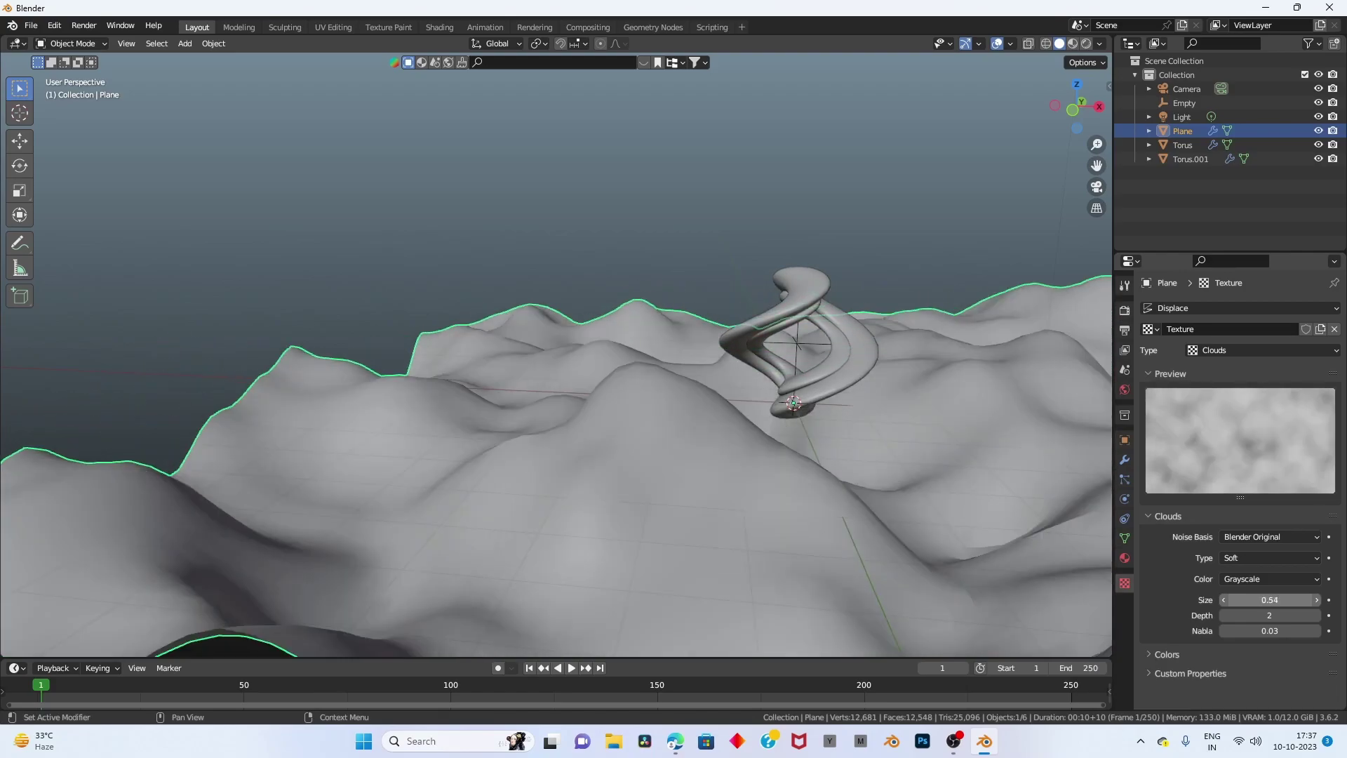
pyautogui.moveTo(1270, 600); pyautogui.dragTo(1274, 600)
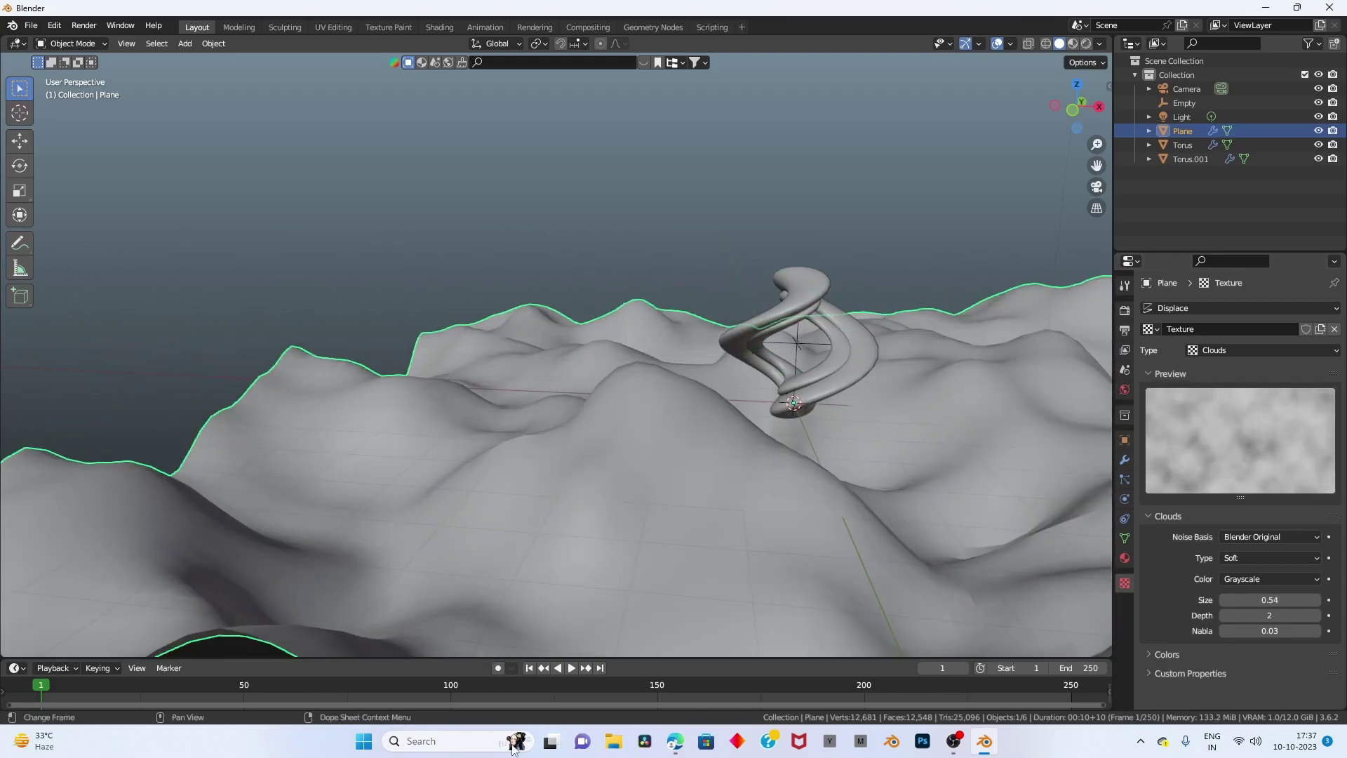
pyautogui.click(672, 740)
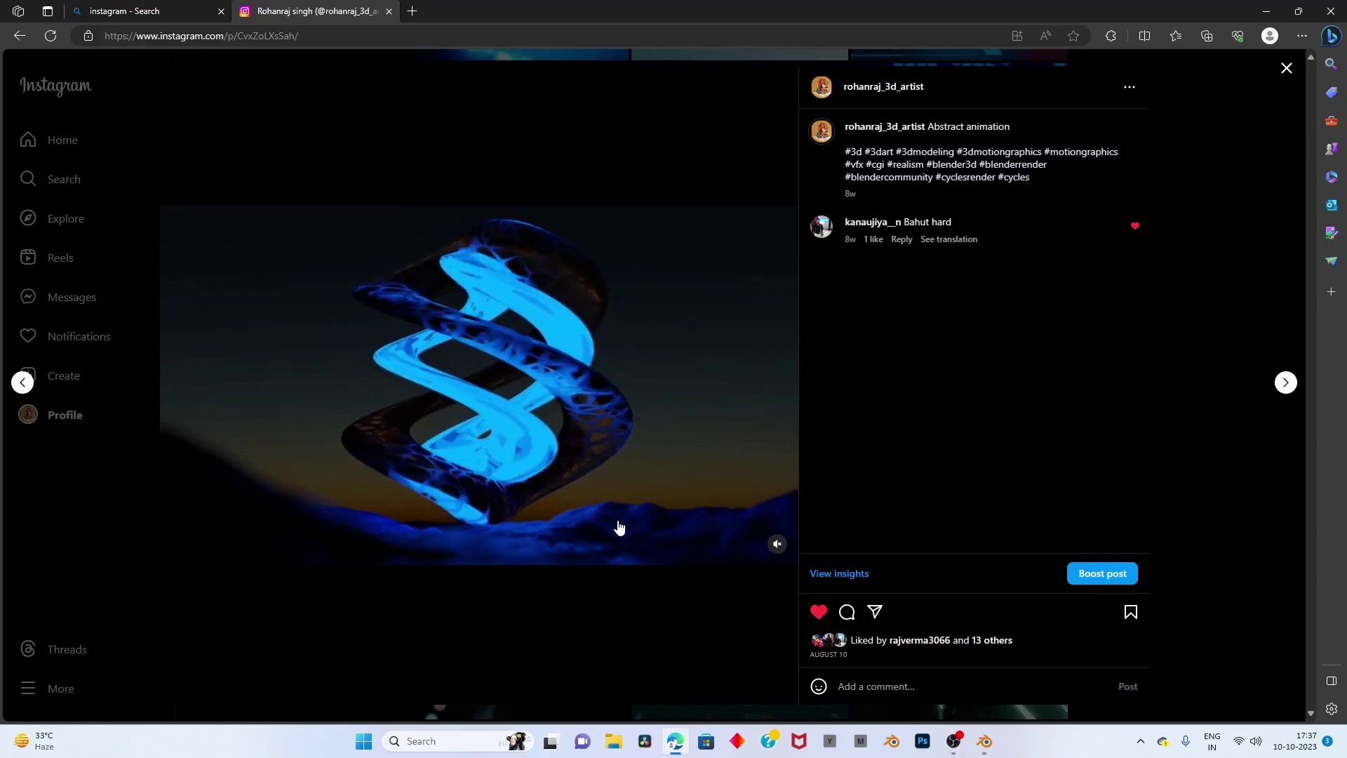
pyautogui.click(674, 736)
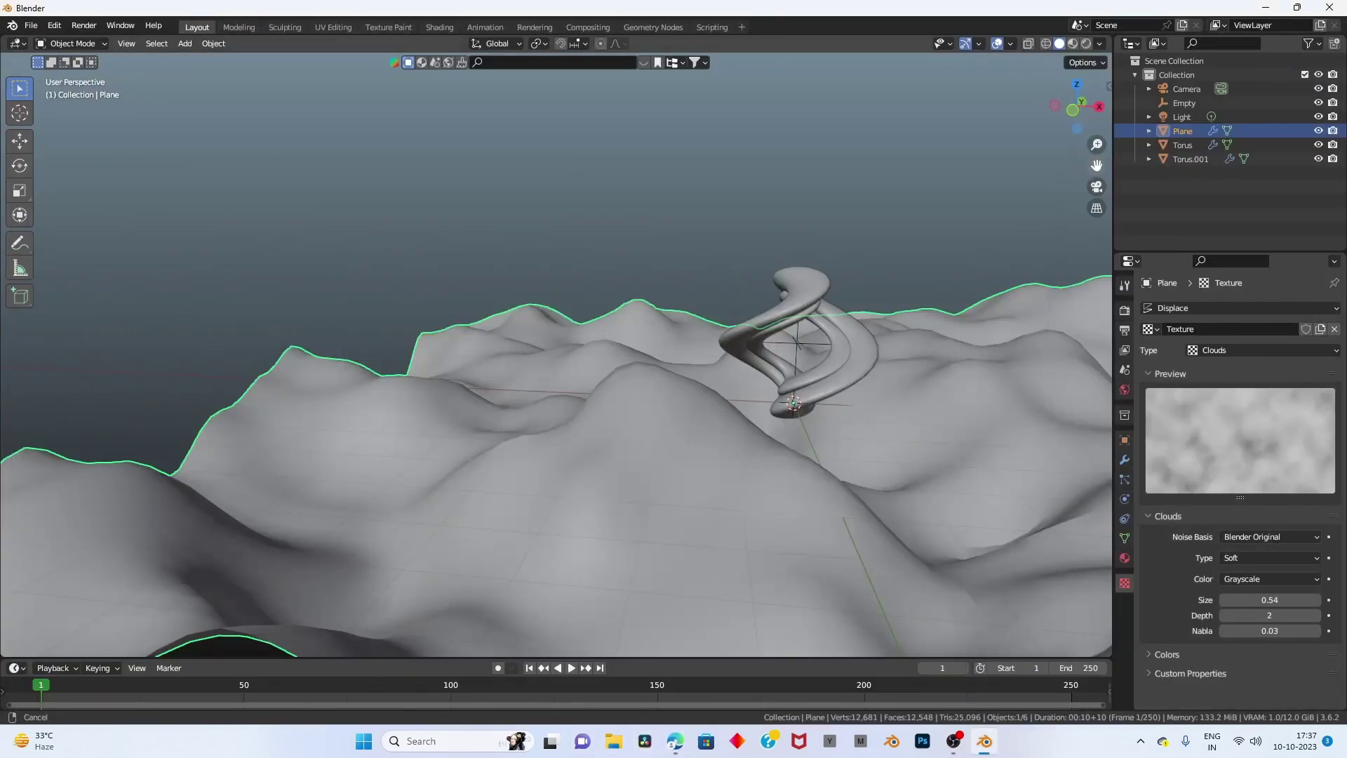
# Orbit around the terrain and torus, then view through the scene camera.
pyautogui.moveTo(1066, 167); pyautogui.dragTo(878, 355, button='middle')
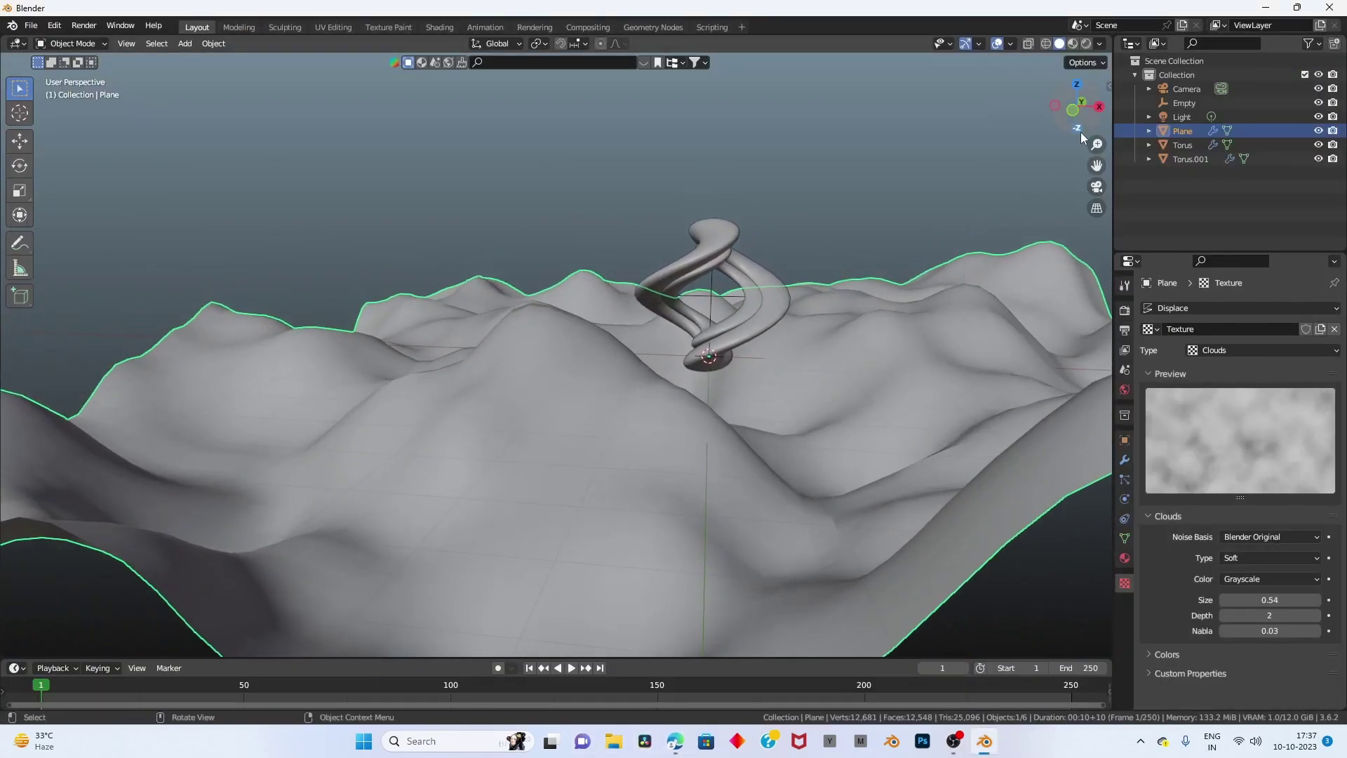
pyautogui.moveTo(1099, 162); pyautogui.dragTo(819, 246)
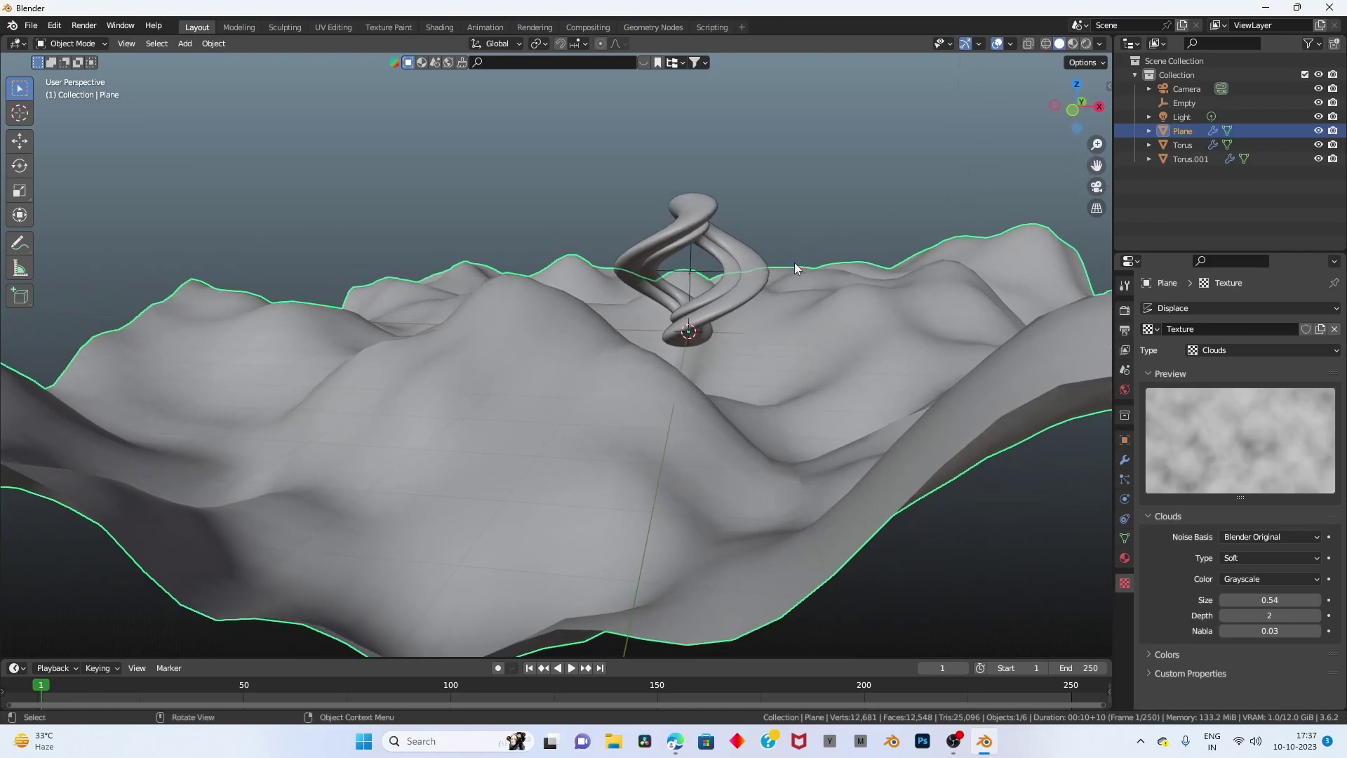
pyautogui.moveTo(794, 265); pyautogui.dragTo(806, 255, button='middle')
pyautogui.moveTo(1071, 177); pyautogui.dragTo(924, 258, button='middle')
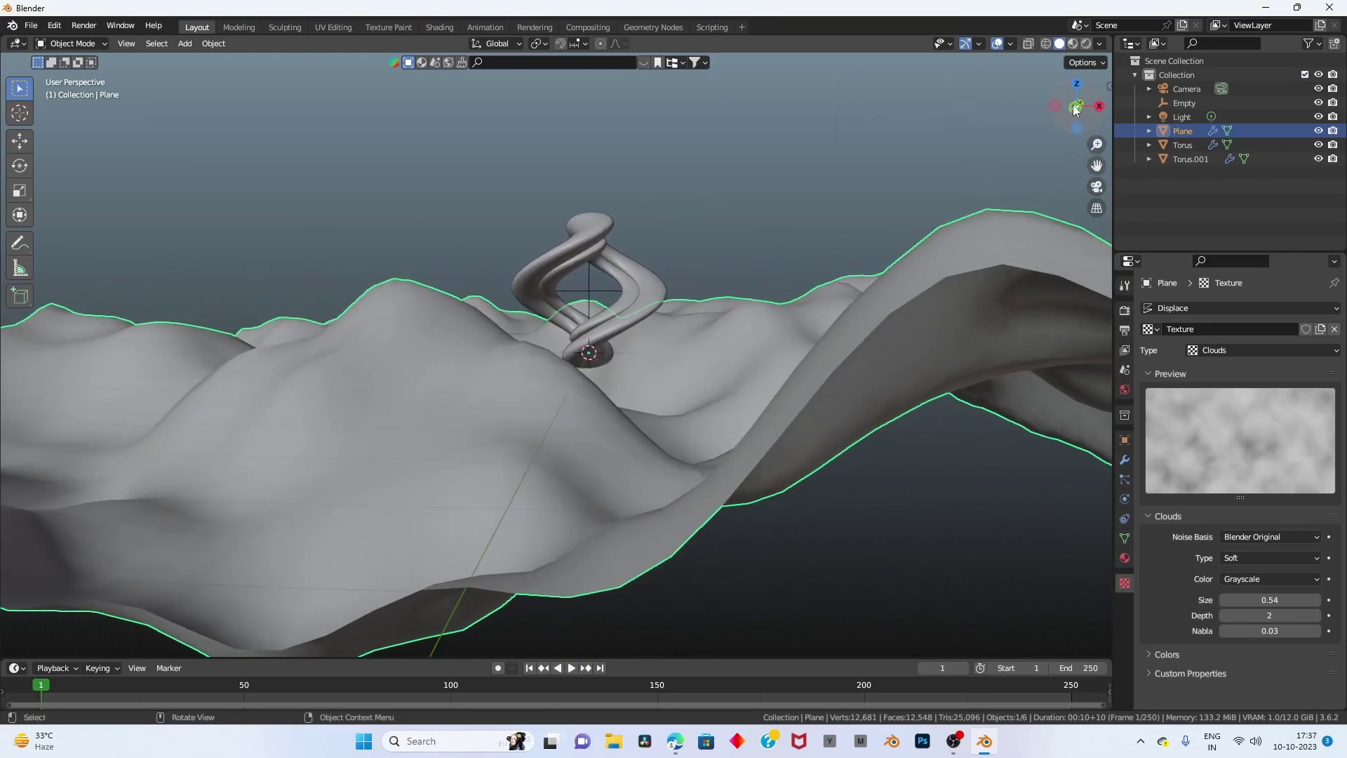
pyautogui.moveTo(743, 314); pyautogui.dragTo(718, 288, button='middle')
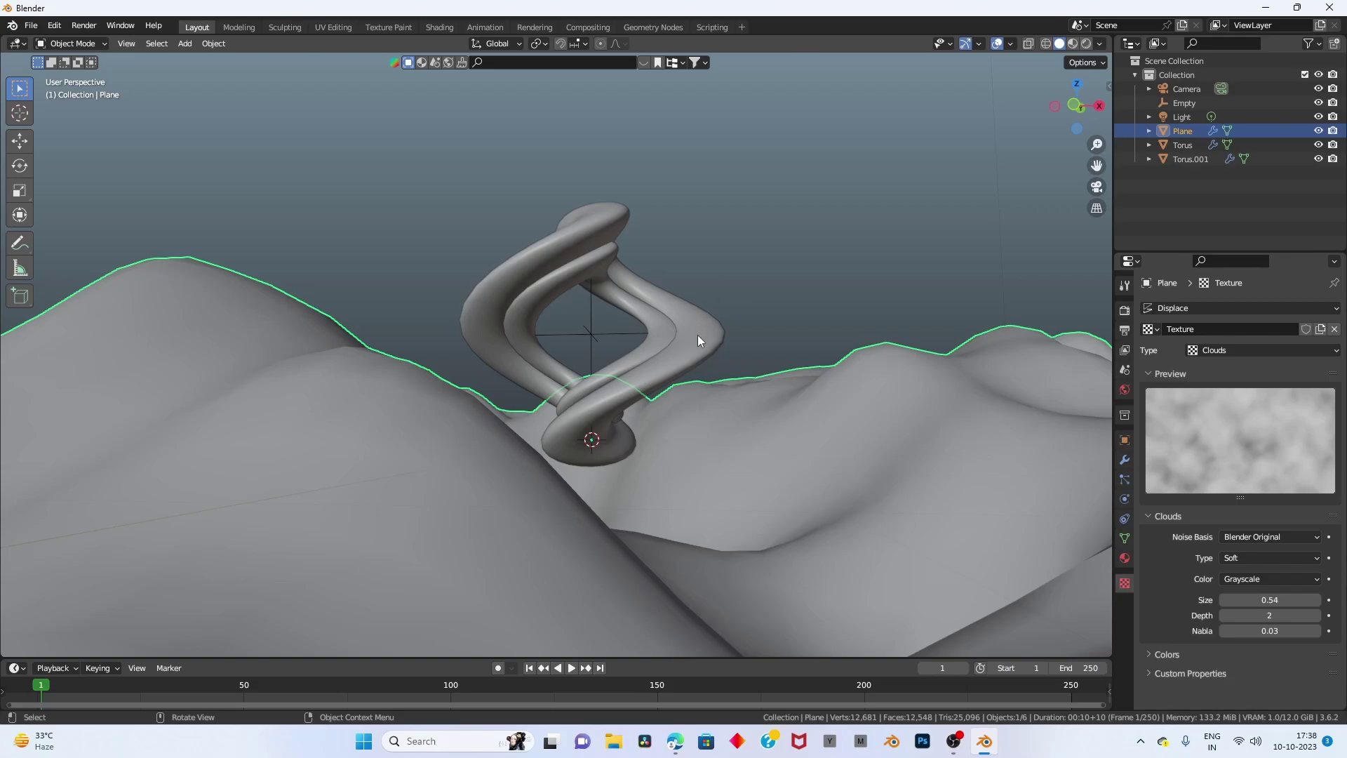
pyautogui.press('ctrl+alt+KP_0')
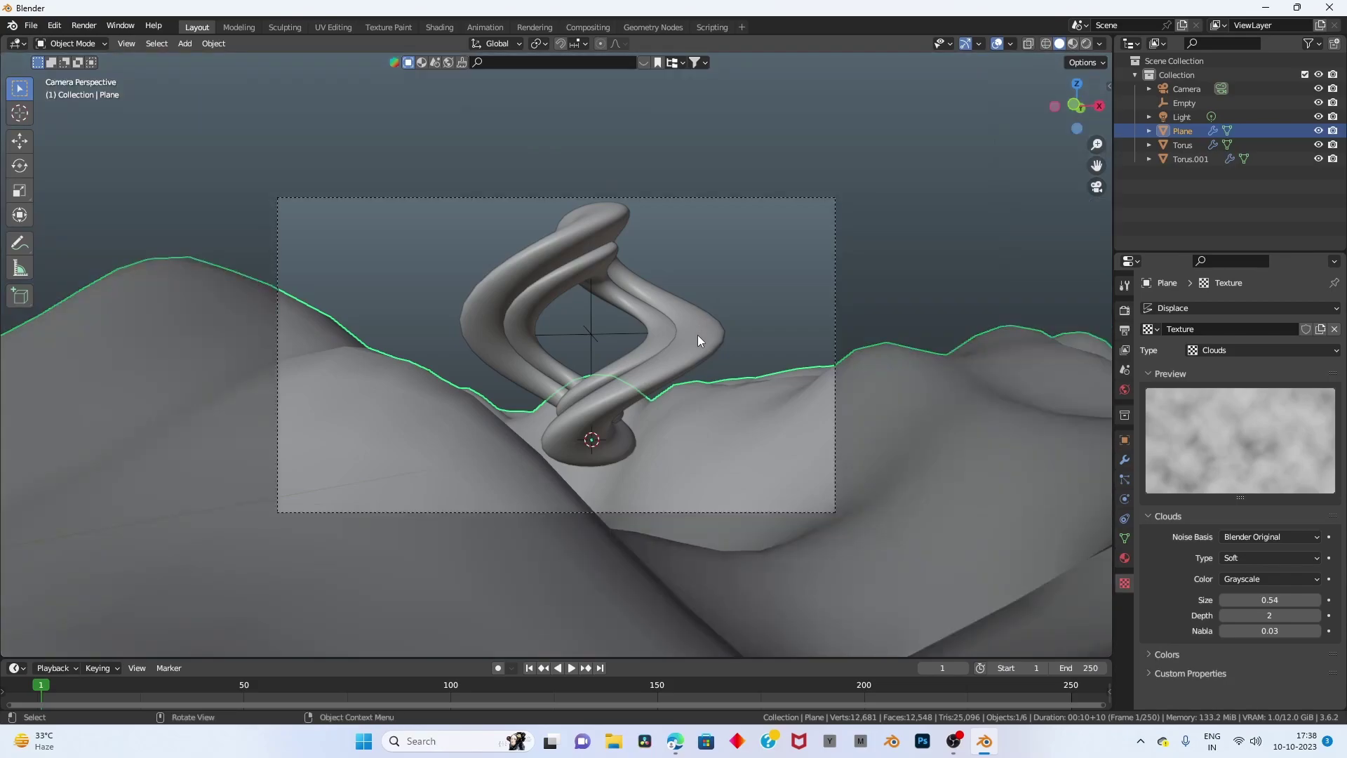
pyautogui.scroll(1, 697, 334)
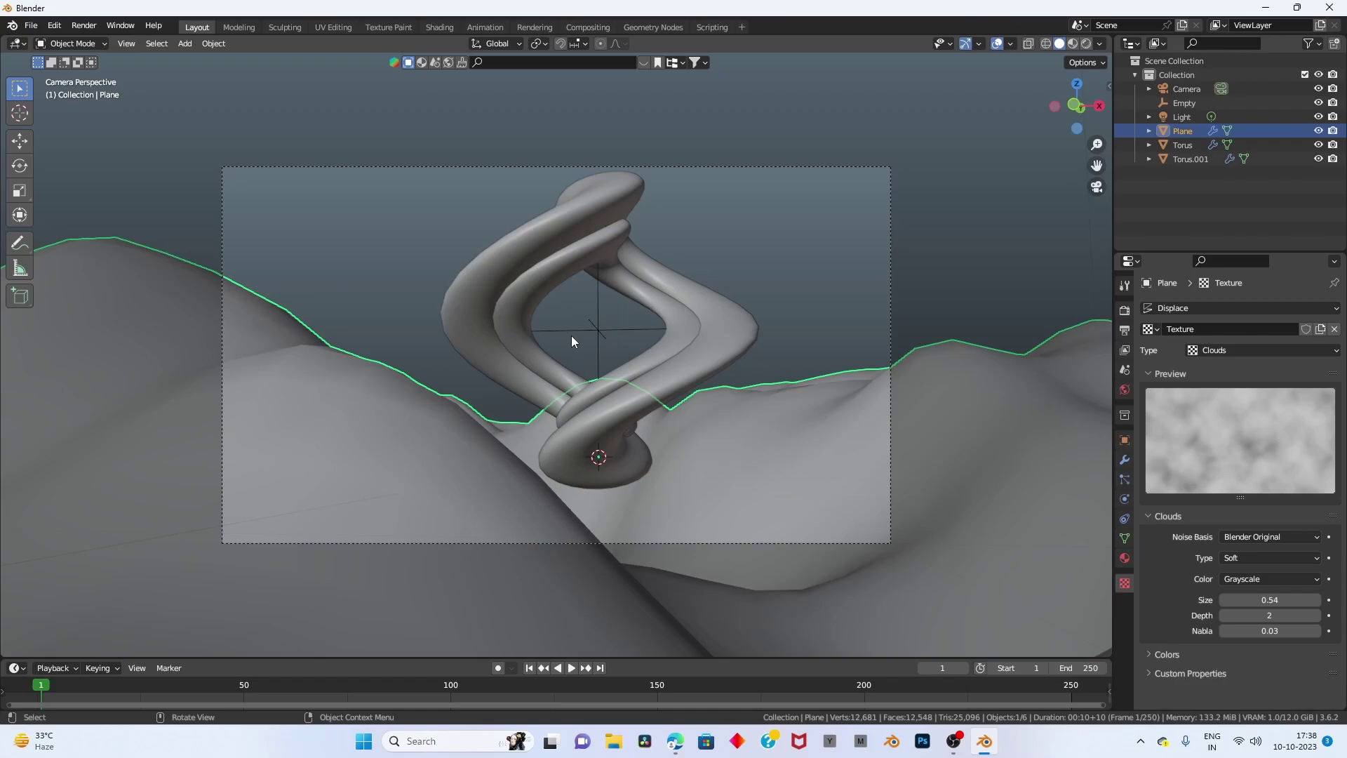
pyautogui.scroll(-2, 749, 456)
pyautogui.scroll(-3, 634, 448)
# Raise the camera about 0.12 m vertically, then reselect the terrain plane.
pyautogui.click(642, 447)
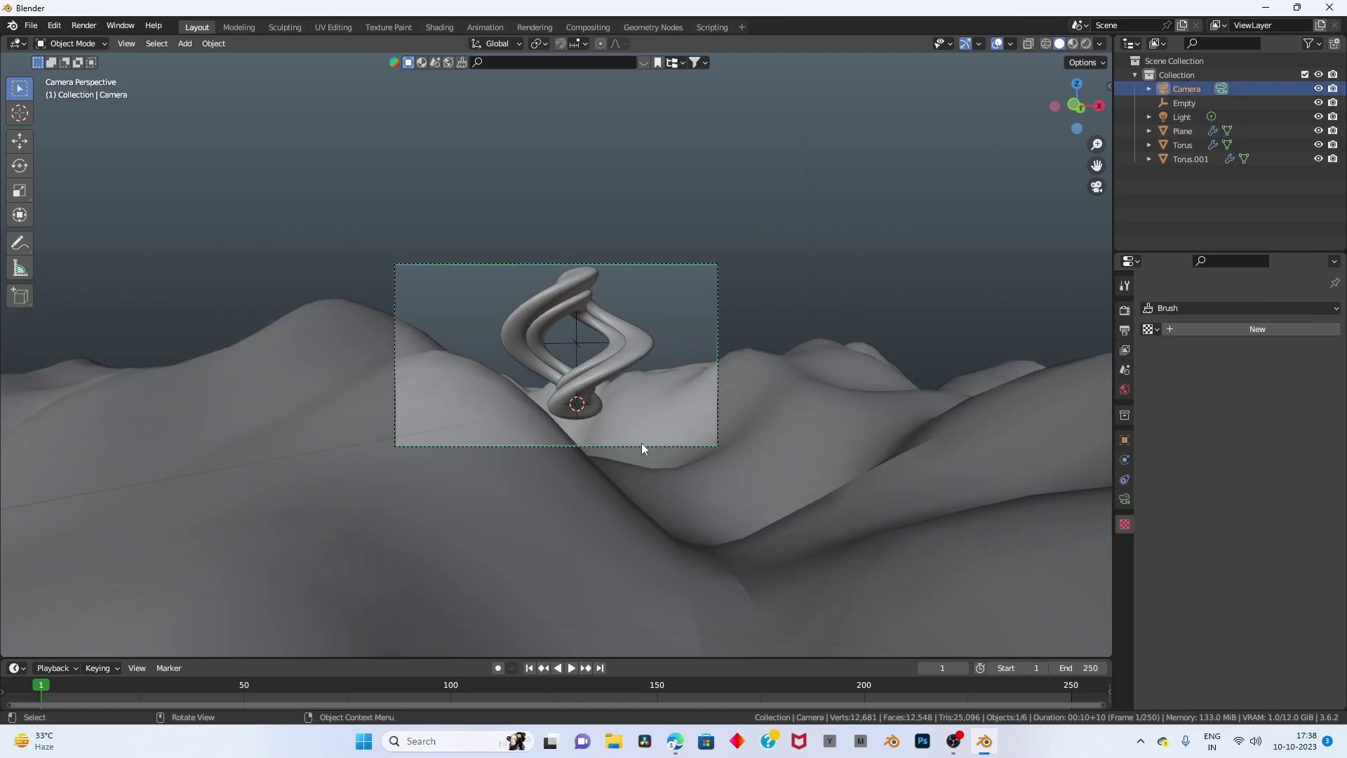
pyautogui.press('g')
pyautogui.press('z')
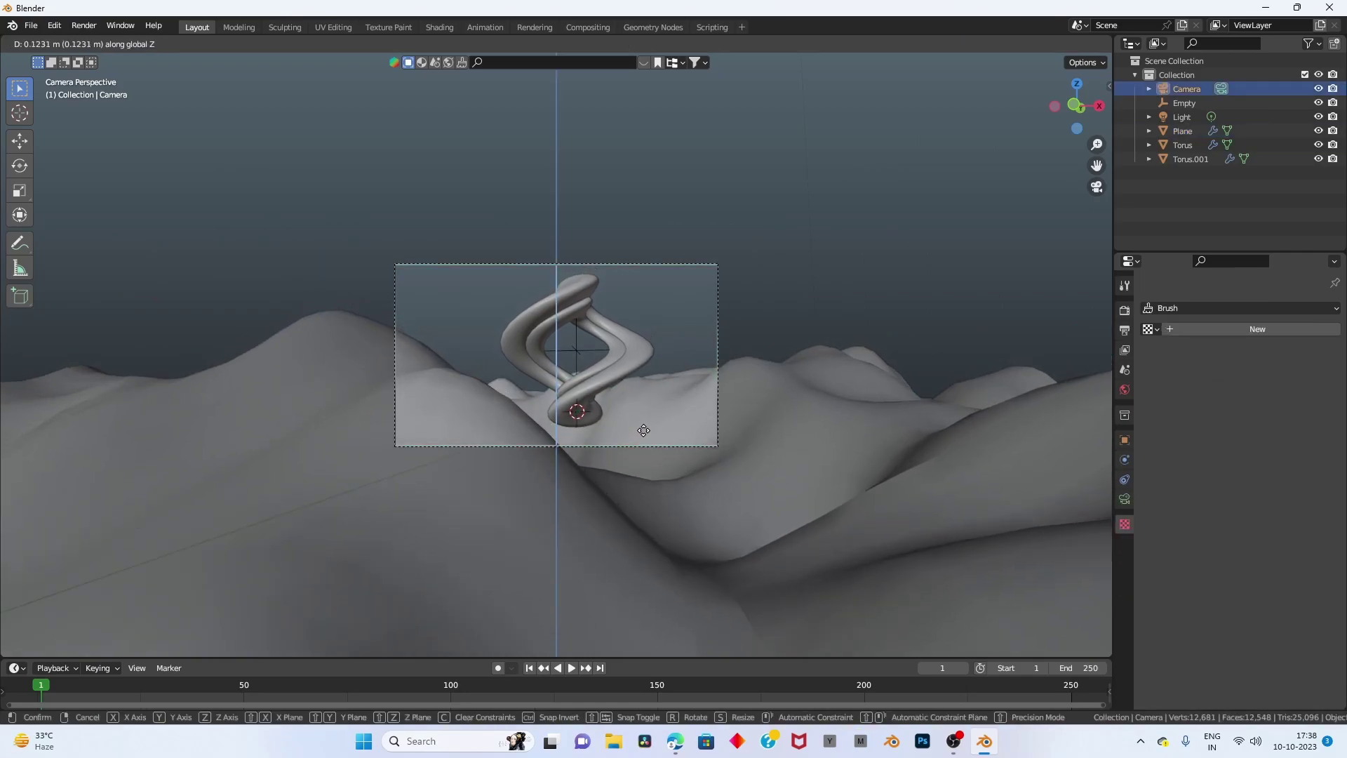
pyautogui.click(643, 430)
pyautogui.scroll(2, 612, 487)
pyautogui.click(567, 554)
pyautogui.scroll(-2, 742, 542)
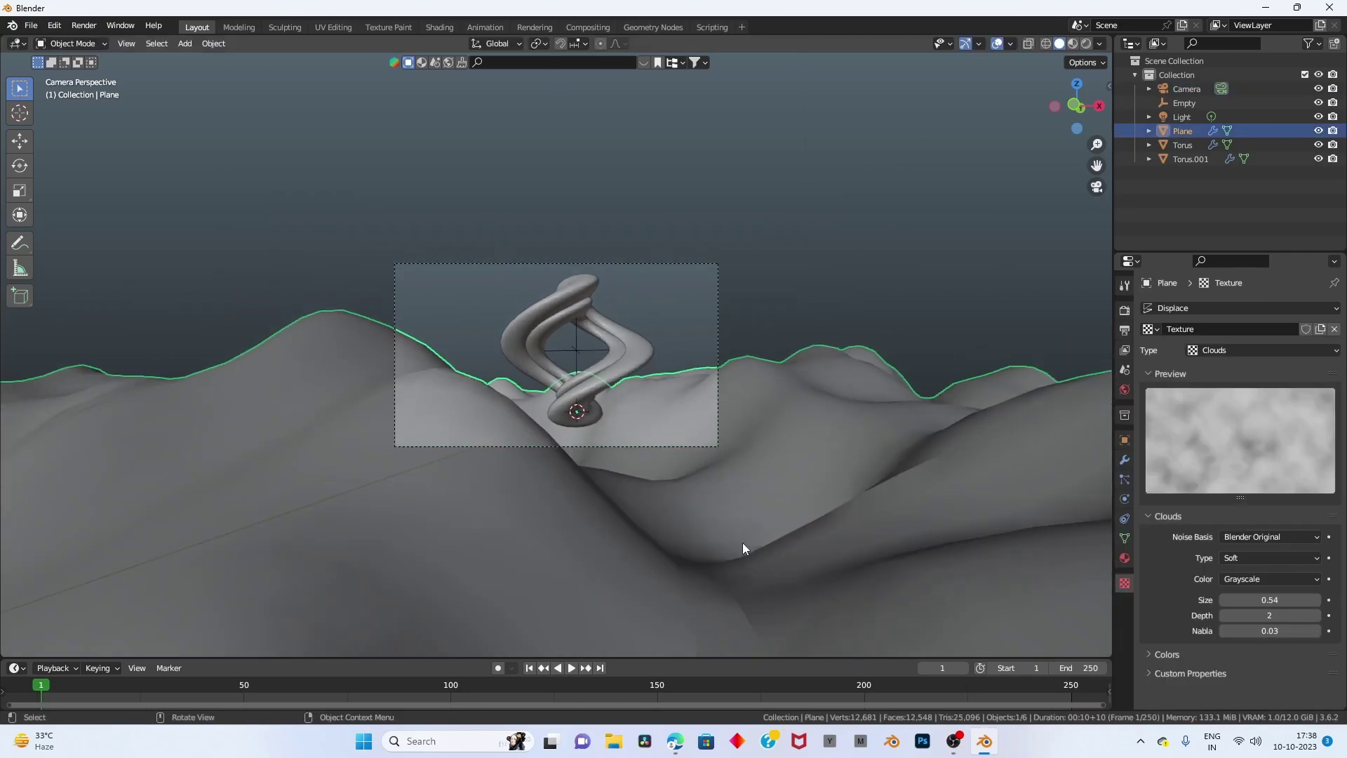
pyautogui.scroll(2, 726, 540)
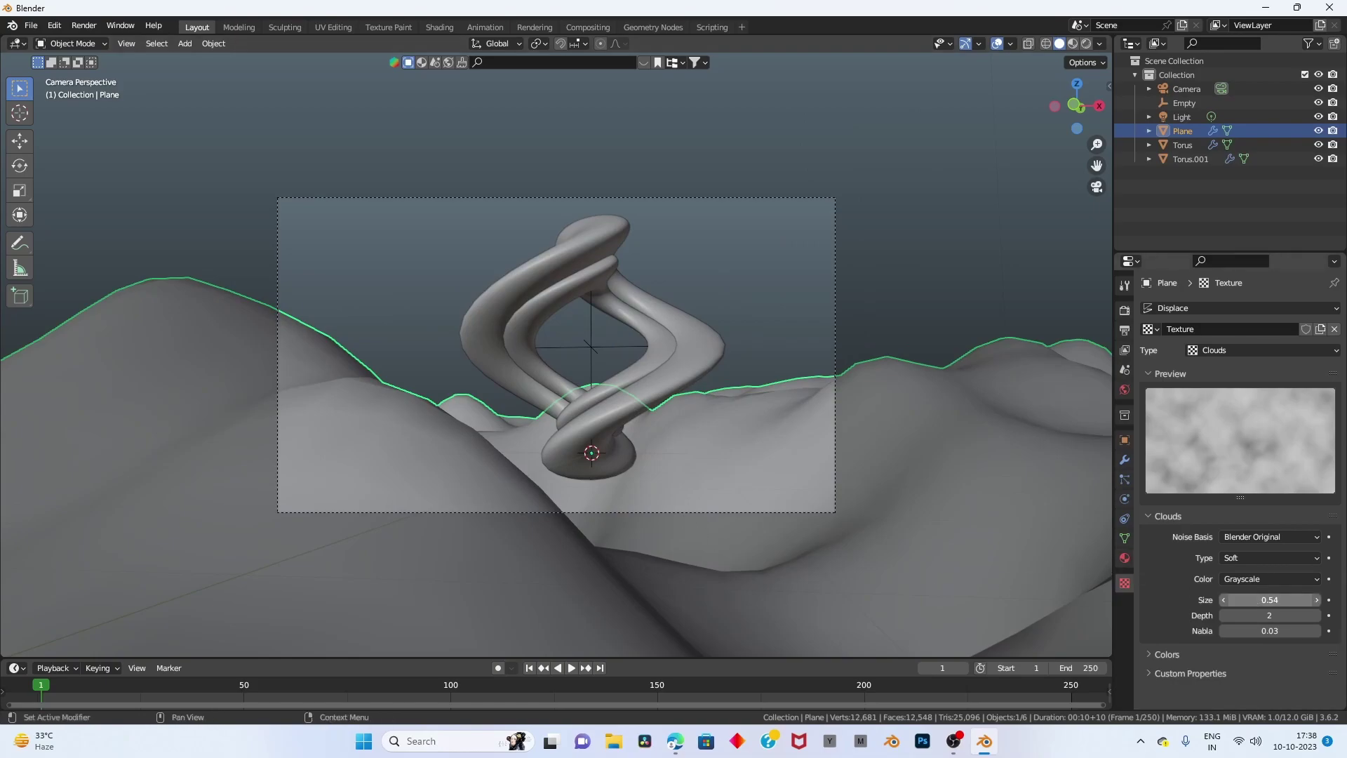
# Set the terrain's Clouds size to 0.55.
pyautogui.moveTo(1270, 599)
pyautogui.mouseDown()
pyautogui.moveTo(1291, 599)
pyautogui.moveTo(1186, 580)
pyautogui.mouseUp()
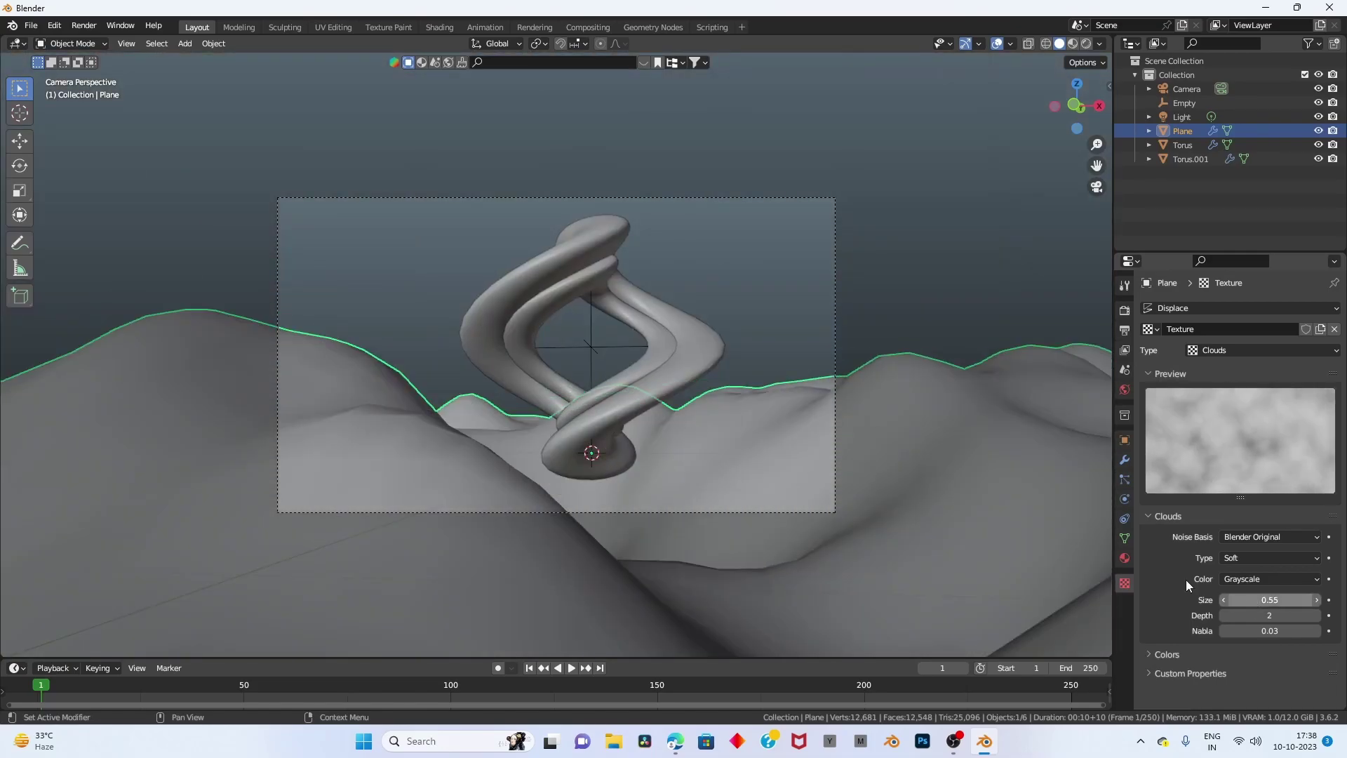
pyautogui.scroll(-1, 684, 377)
pyautogui.scroll(2, 600, 378)
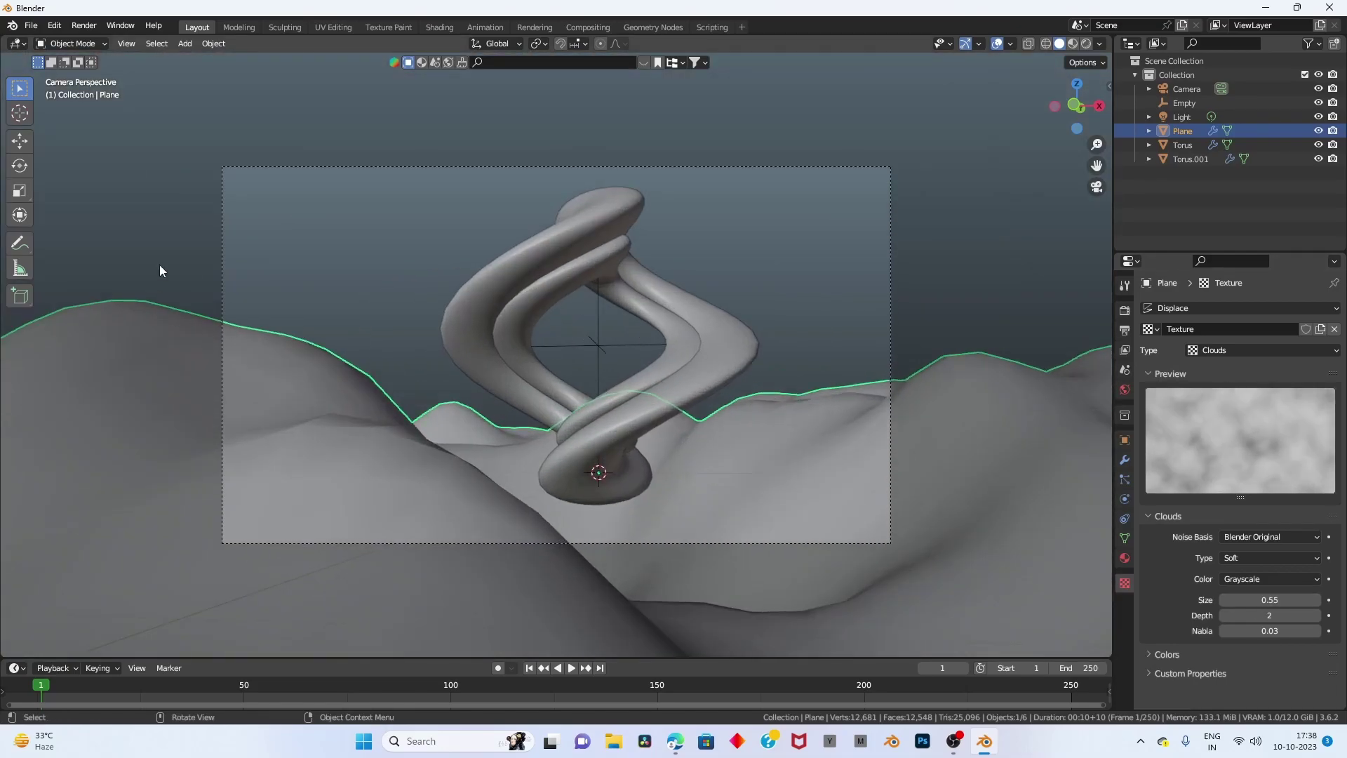
# Move the twisted torus objects up about 0.79 m, then 3.29 m along X.
pyautogui.moveTo(405, 234); pyautogui.dragTo(834, 382)
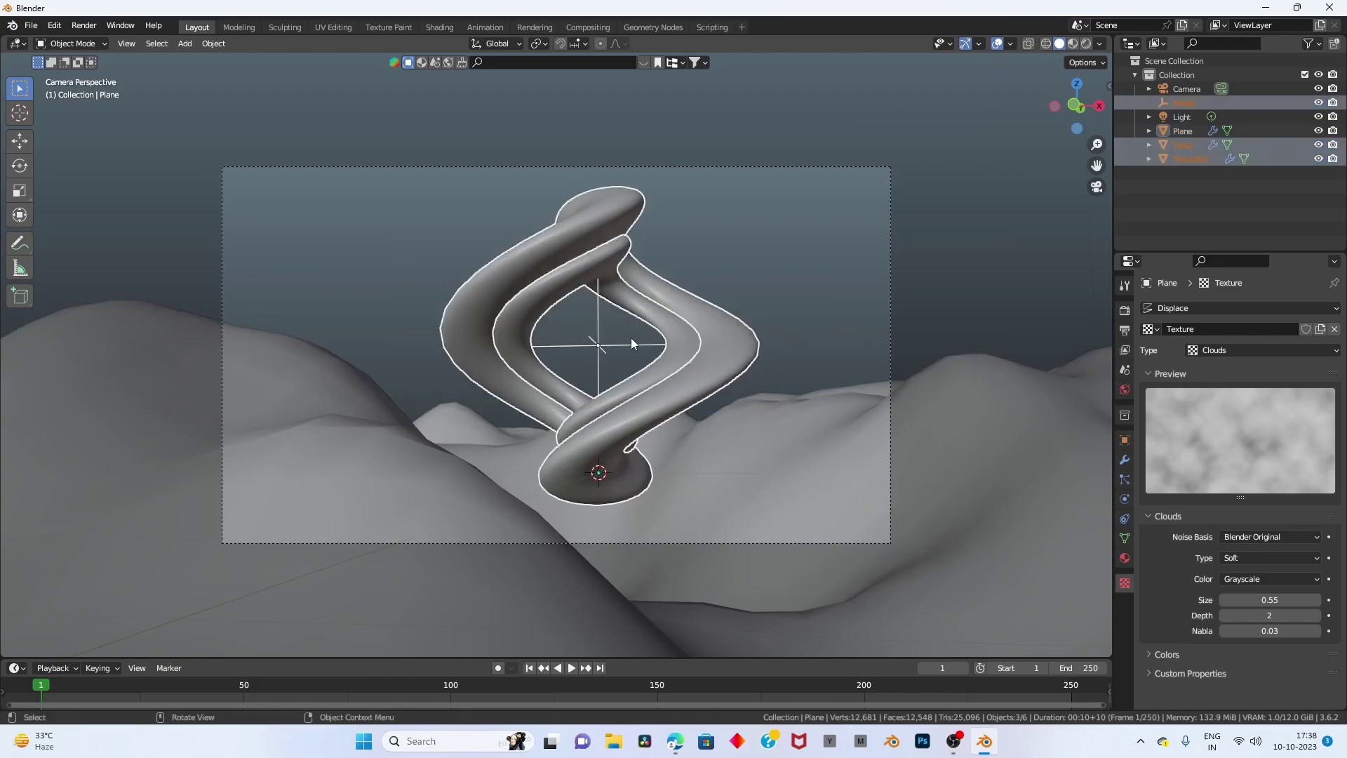
pyautogui.press('r')
pyautogui.moveTo(629, 262)
pyautogui.mouseDown(button='middle')
pyautogui.moveTo(636, 335)
pyautogui.moveTo(647, 305)
pyautogui.mouseUp(button='middle')
pyautogui.press('g')
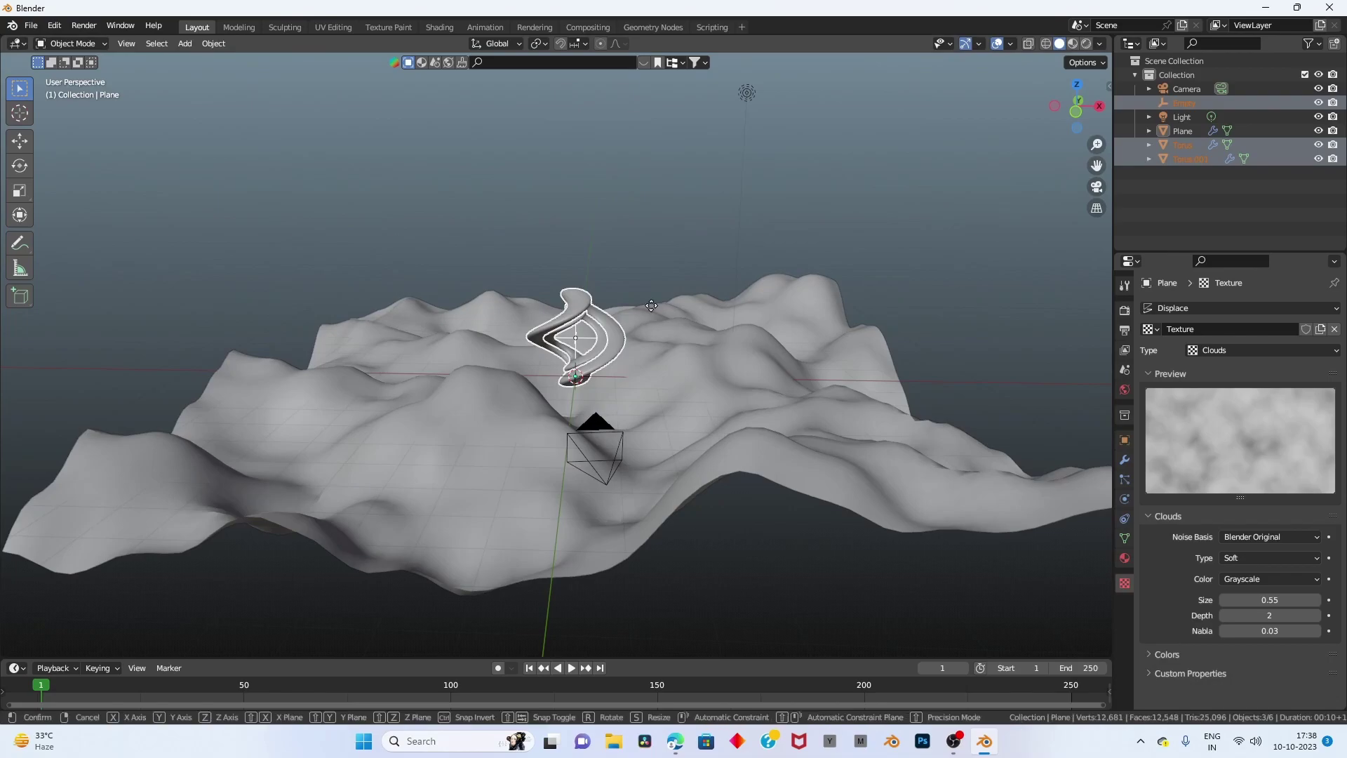
pyautogui.press('z')
pyautogui.click(656, 279)
pyautogui.press('y')
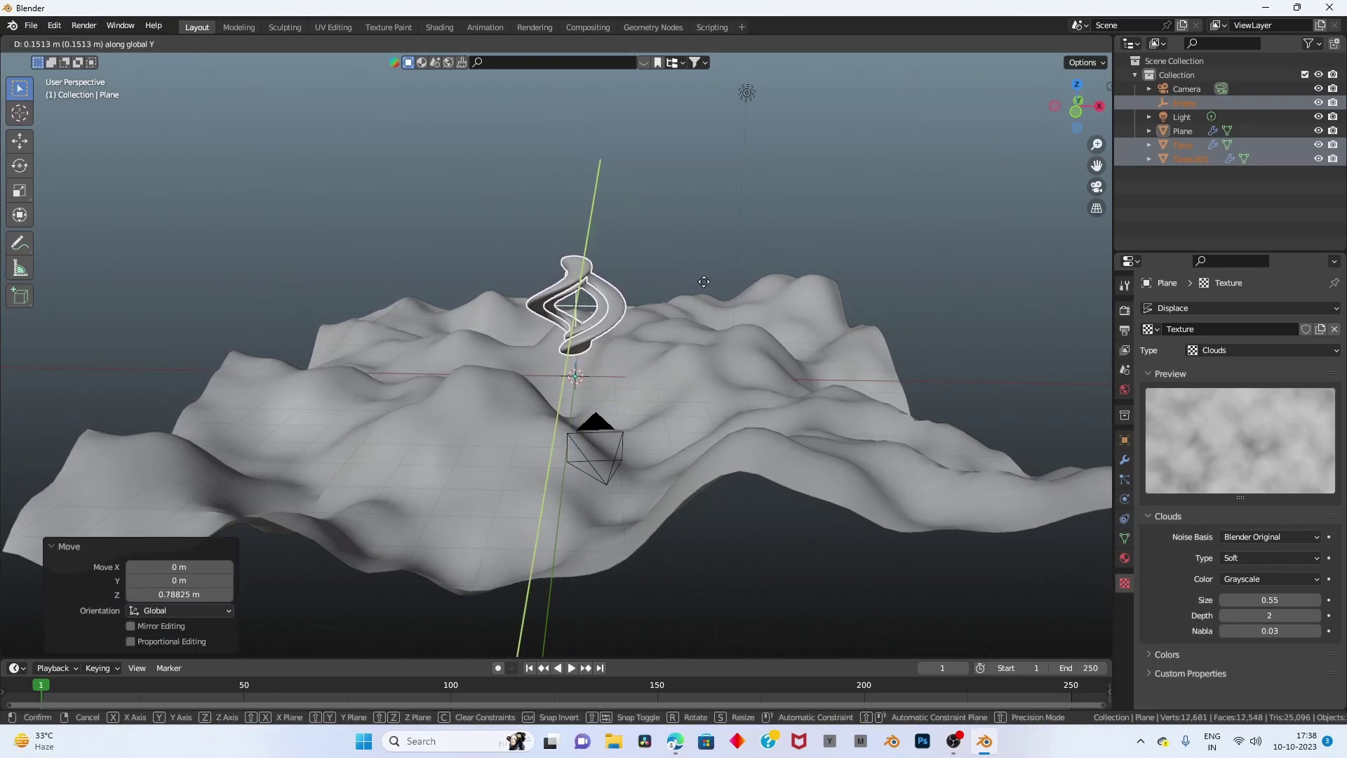
pyautogui.press('x')
pyautogui.click(789, 261)
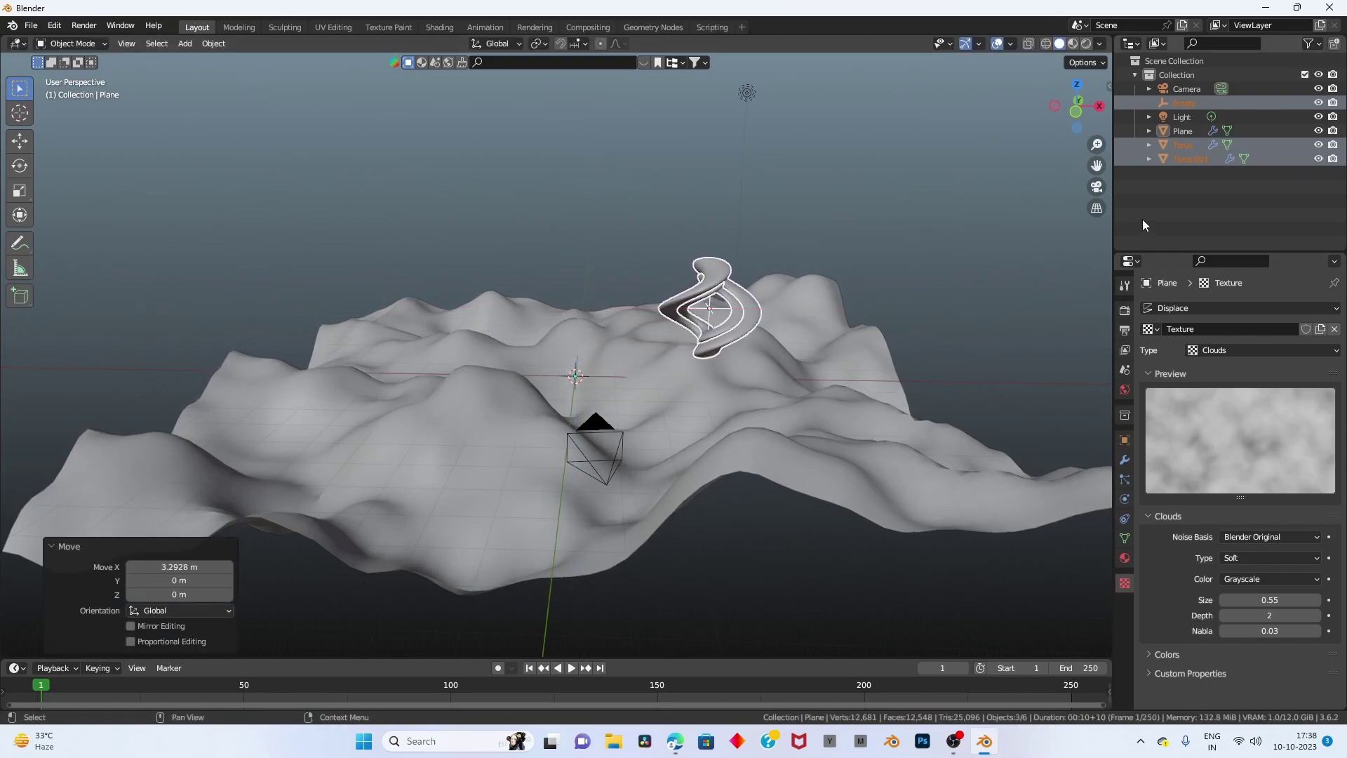
pyautogui.moveTo(1097, 165); pyautogui.dragTo(1031, 252)
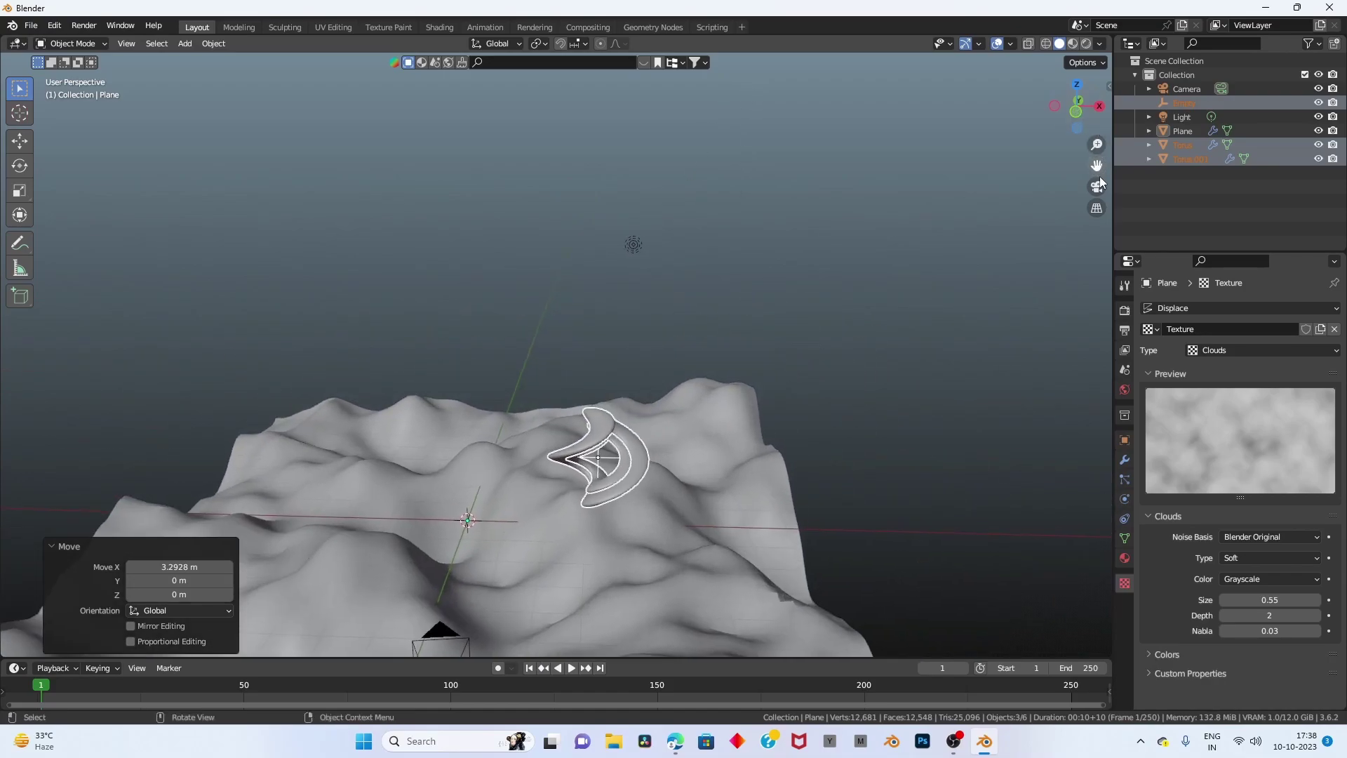
pyautogui.press('KP_0')
# Shift the camera sideways along X and adjust its height along Z.
pyautogui.click(587, 172)
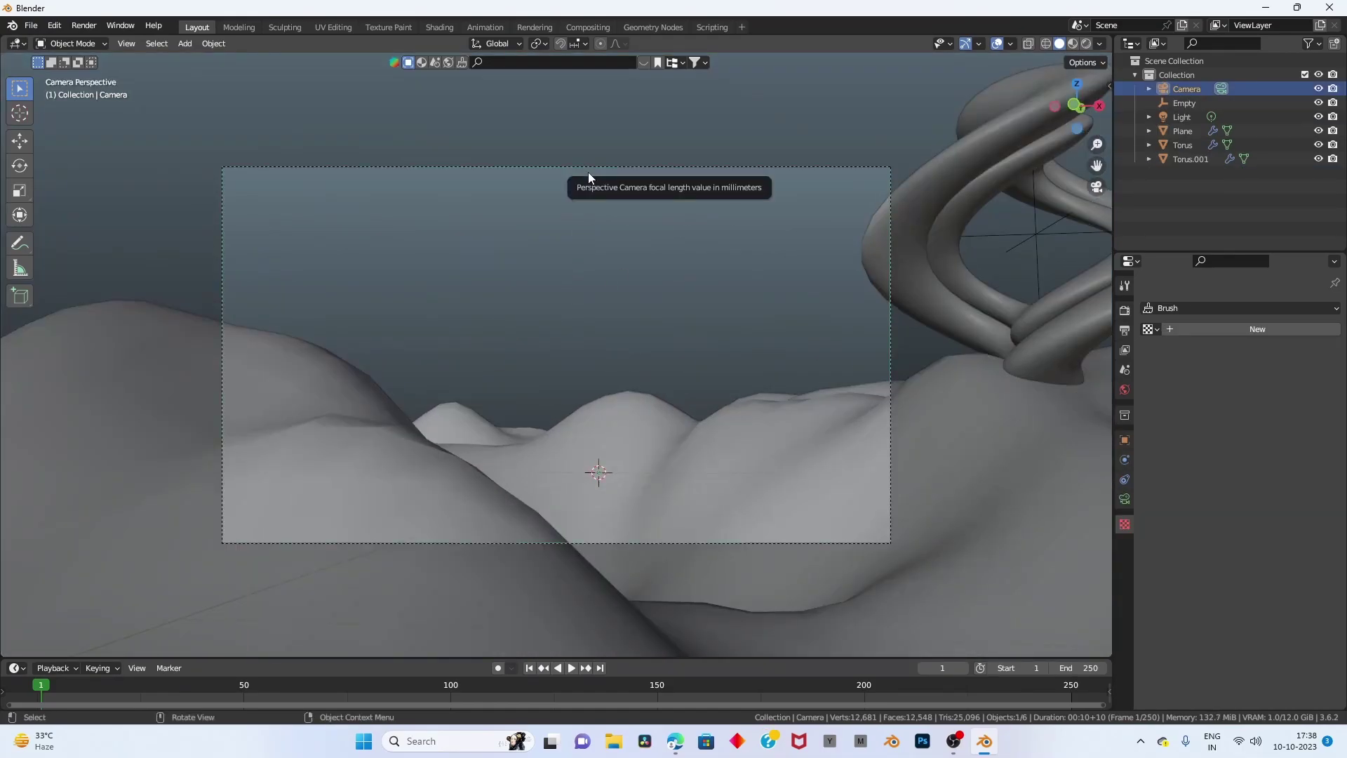
pyautogui.press('t')
pyautogui.press('g')
pyautogui.press('x')
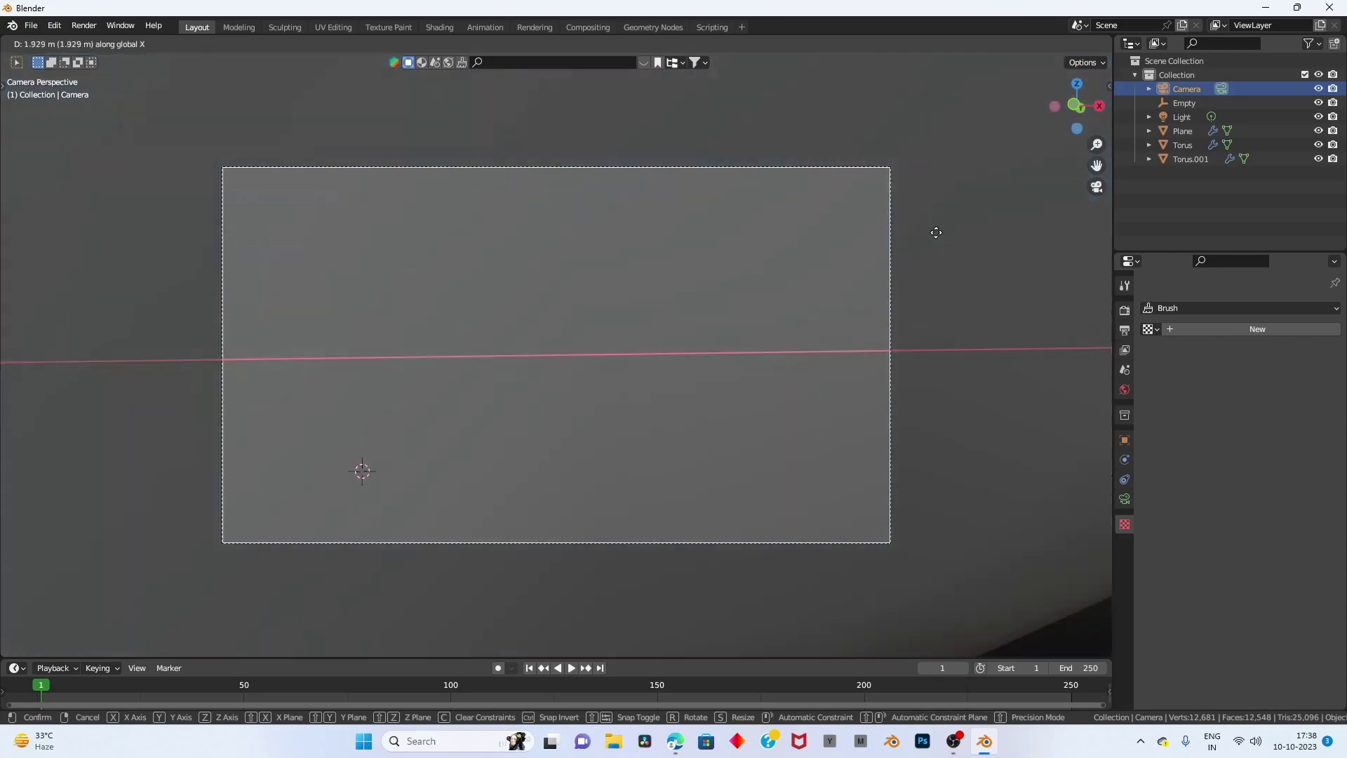
pyautogui.click(9, 275)
pyautogui.press('g')
pyautogui.press('z')
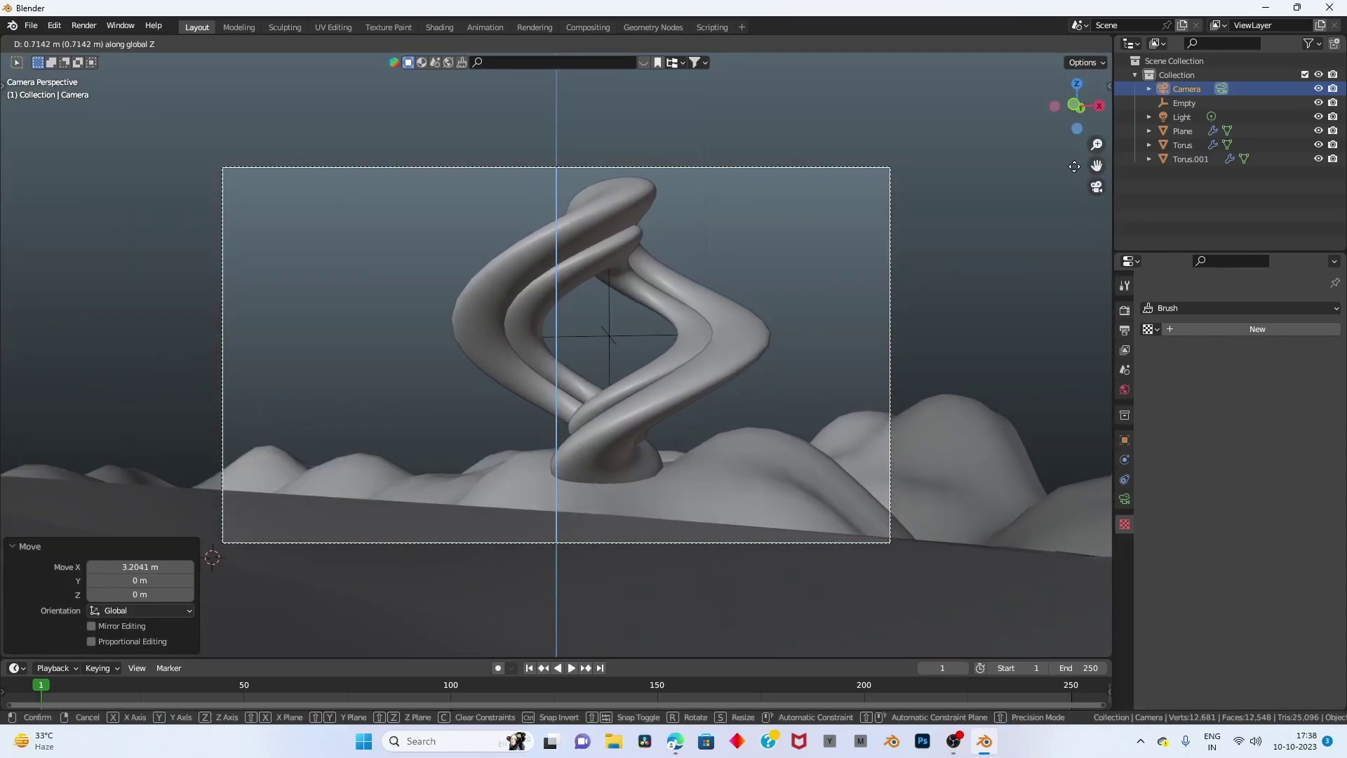
pyautogui.click(956, 232)
# Raise the tori, Empty and Light slightly along Z.
pyautogui.click(697, 397)
pyautogui.moveTo(491, 289); pyautogui.dragTo(768, 381)
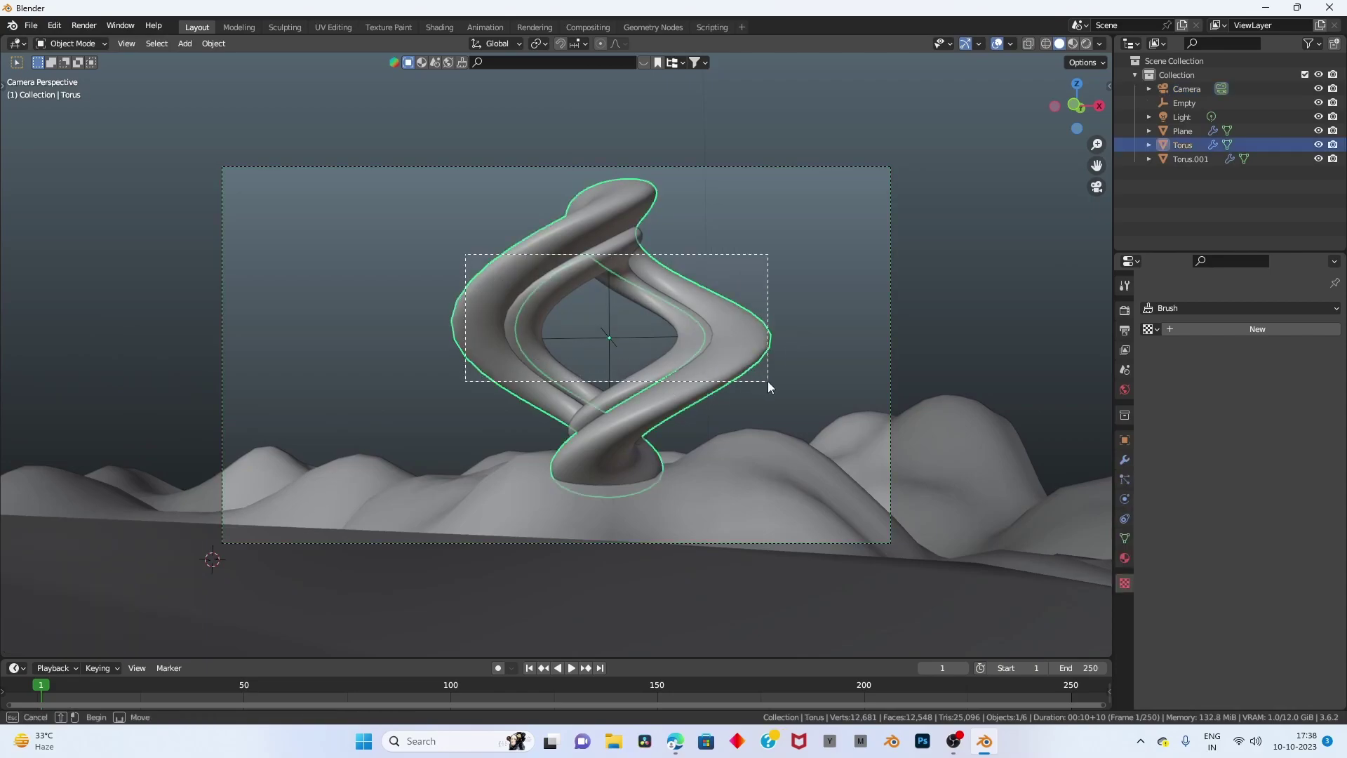
pyautogui.press('g')
pyautogui.press('z')
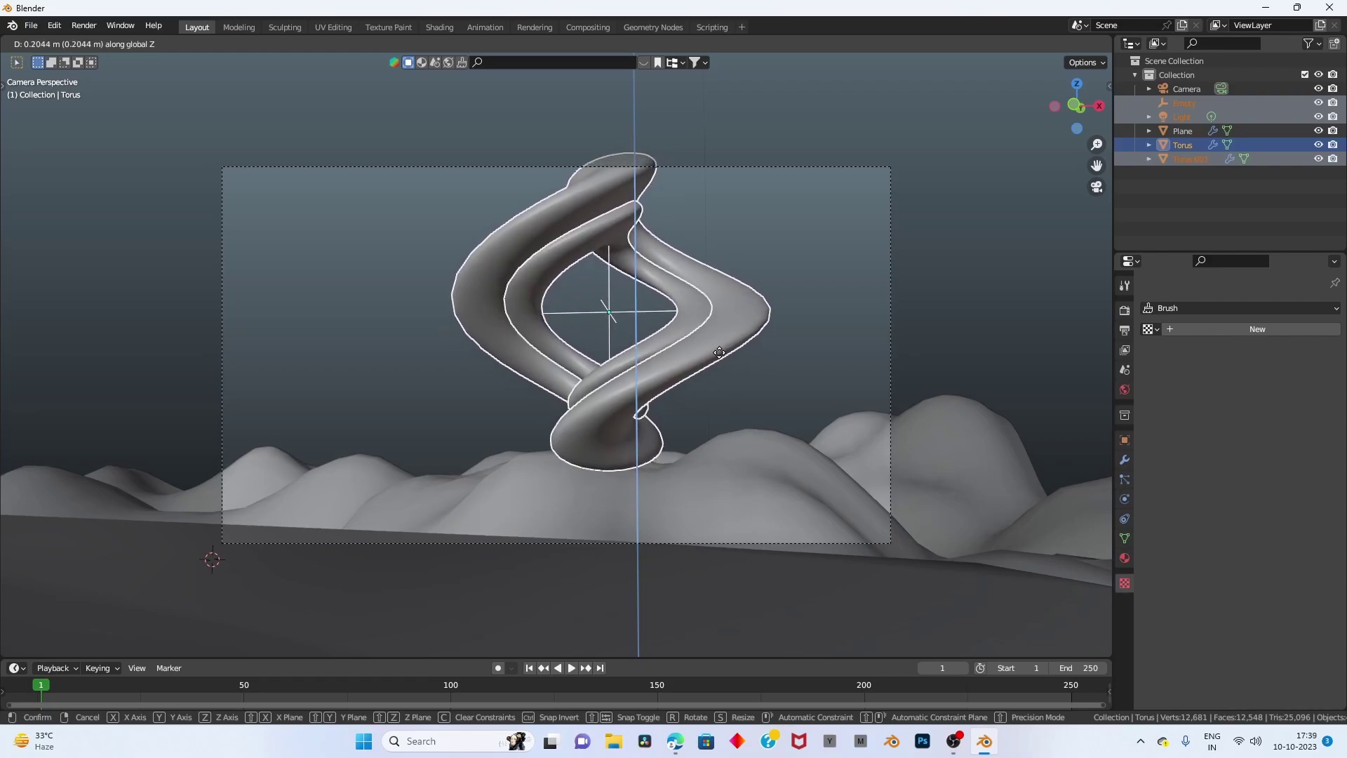
pyautogui.click(722, 354)
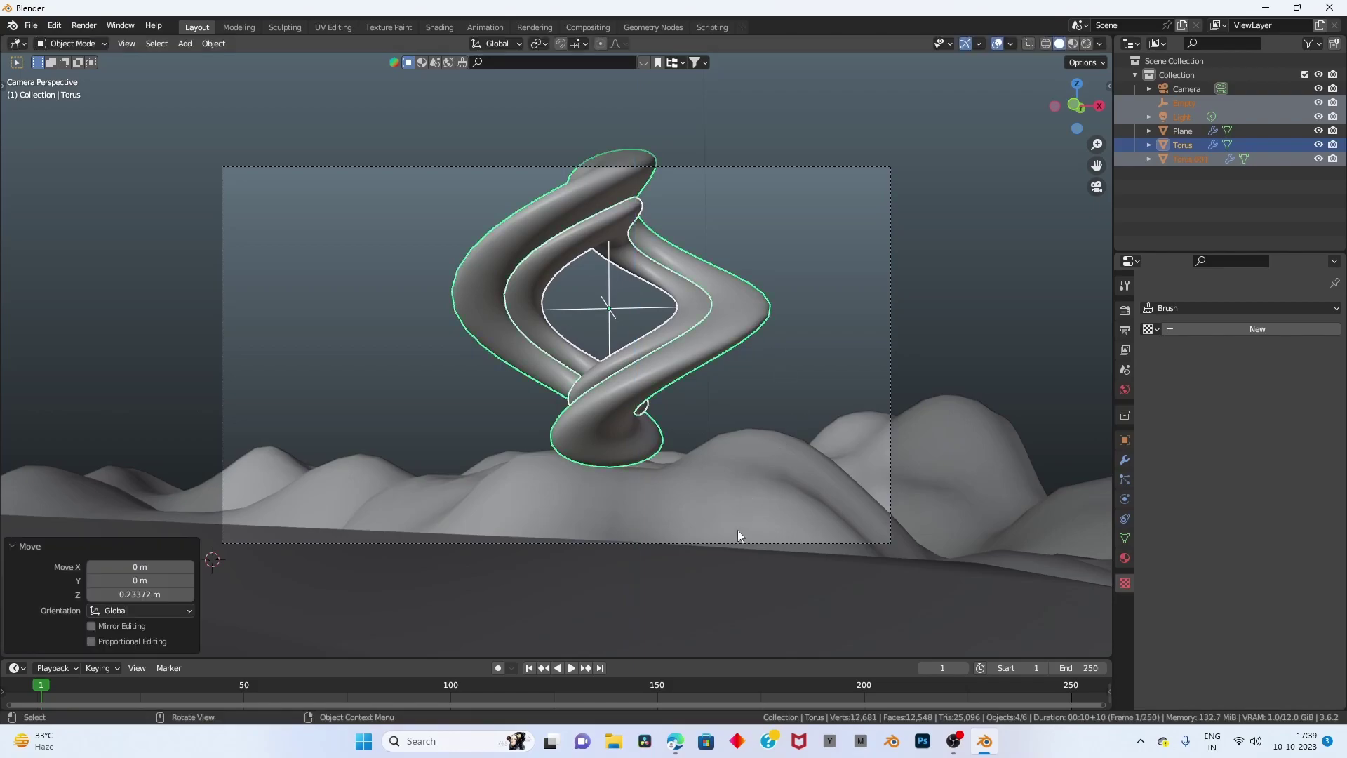
# Check the plane's transform values, then move the camera along X near 4.12 m.
pyautogui.click(775, 536)
pyautogui.click(1125, 440)
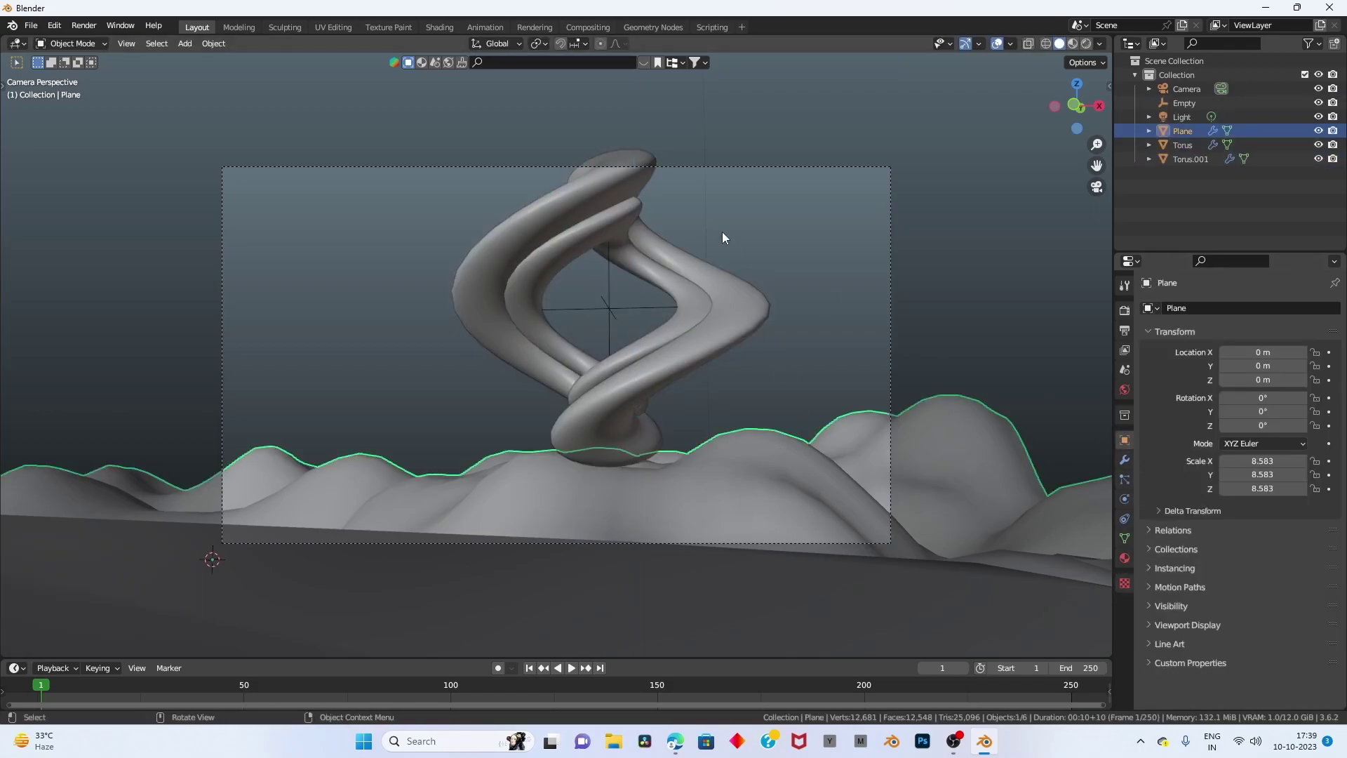
pyautogui.click(912, 245)
pyautogui.click(1186, 88)
pyautogui.press('g')
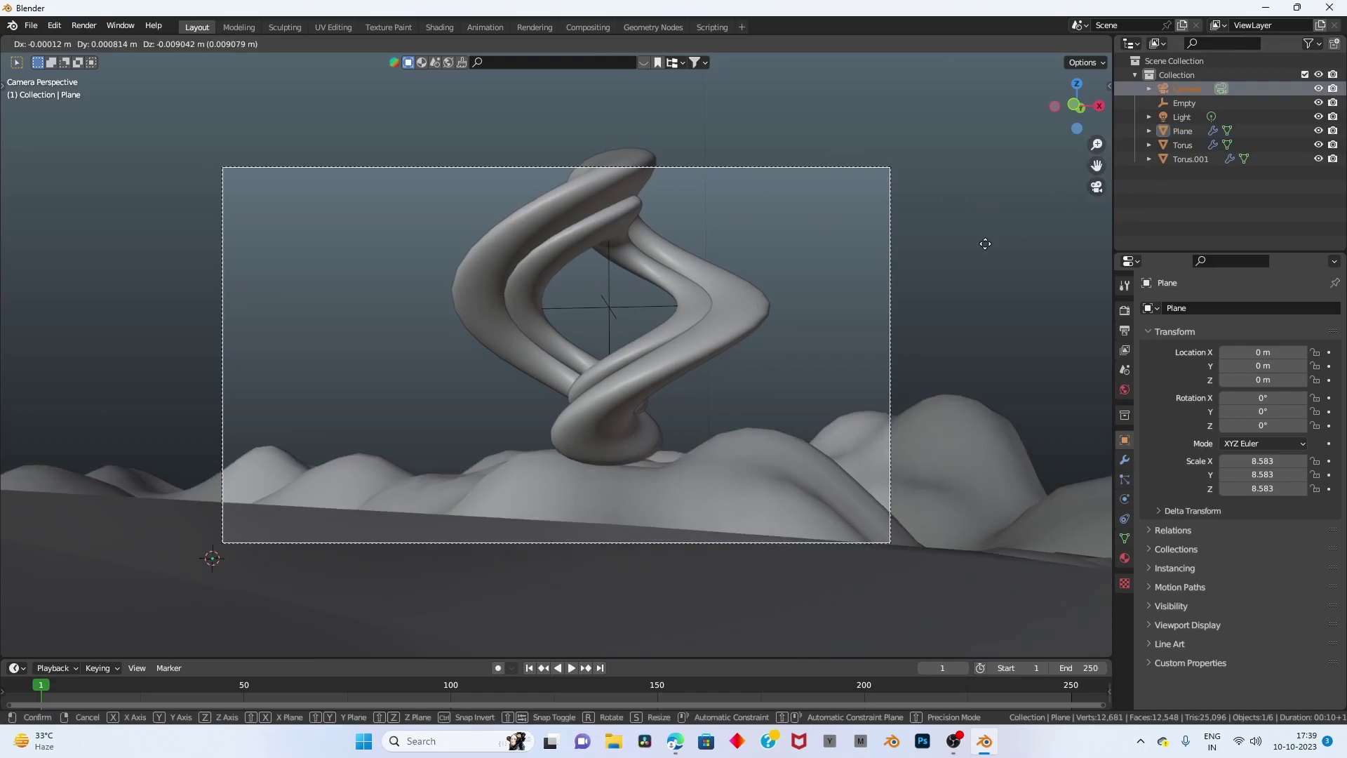
pyautogui.press('x')
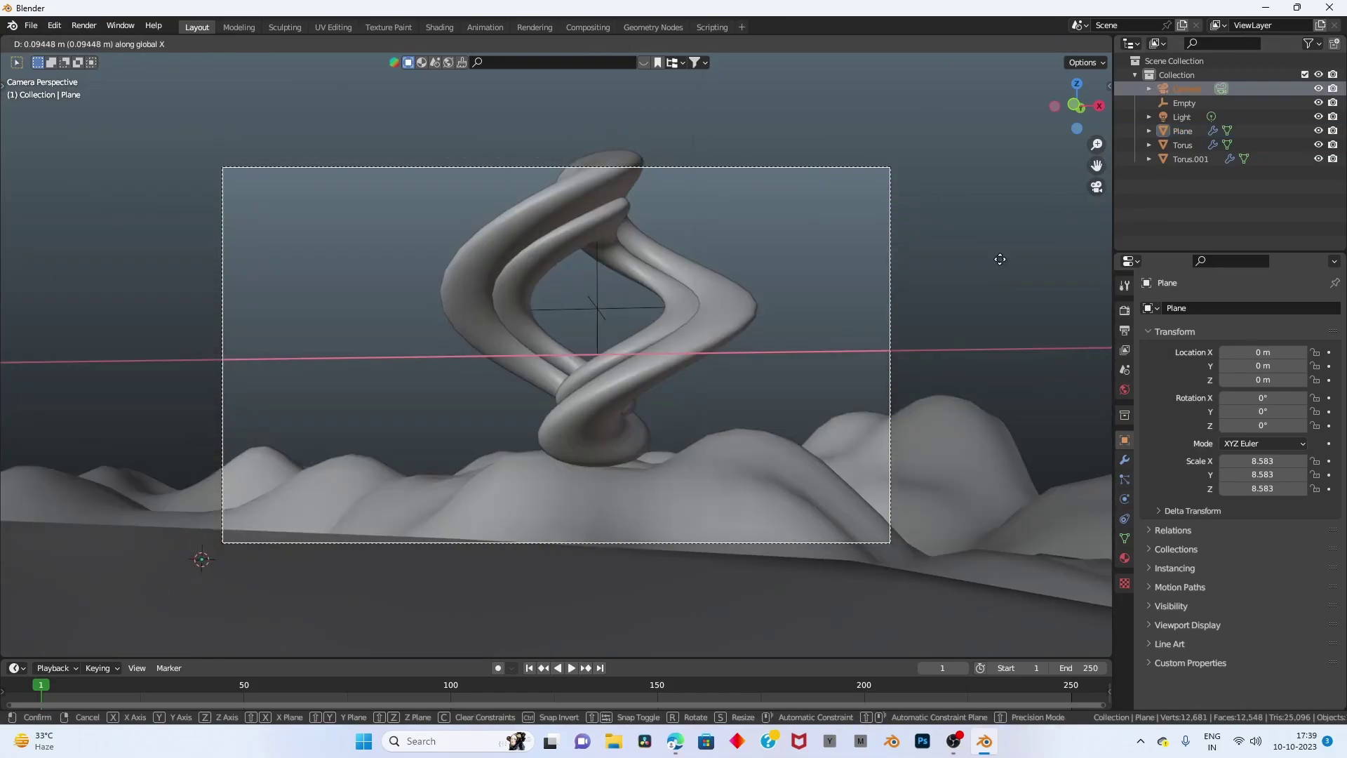
pyautogui.click(1010, 267)
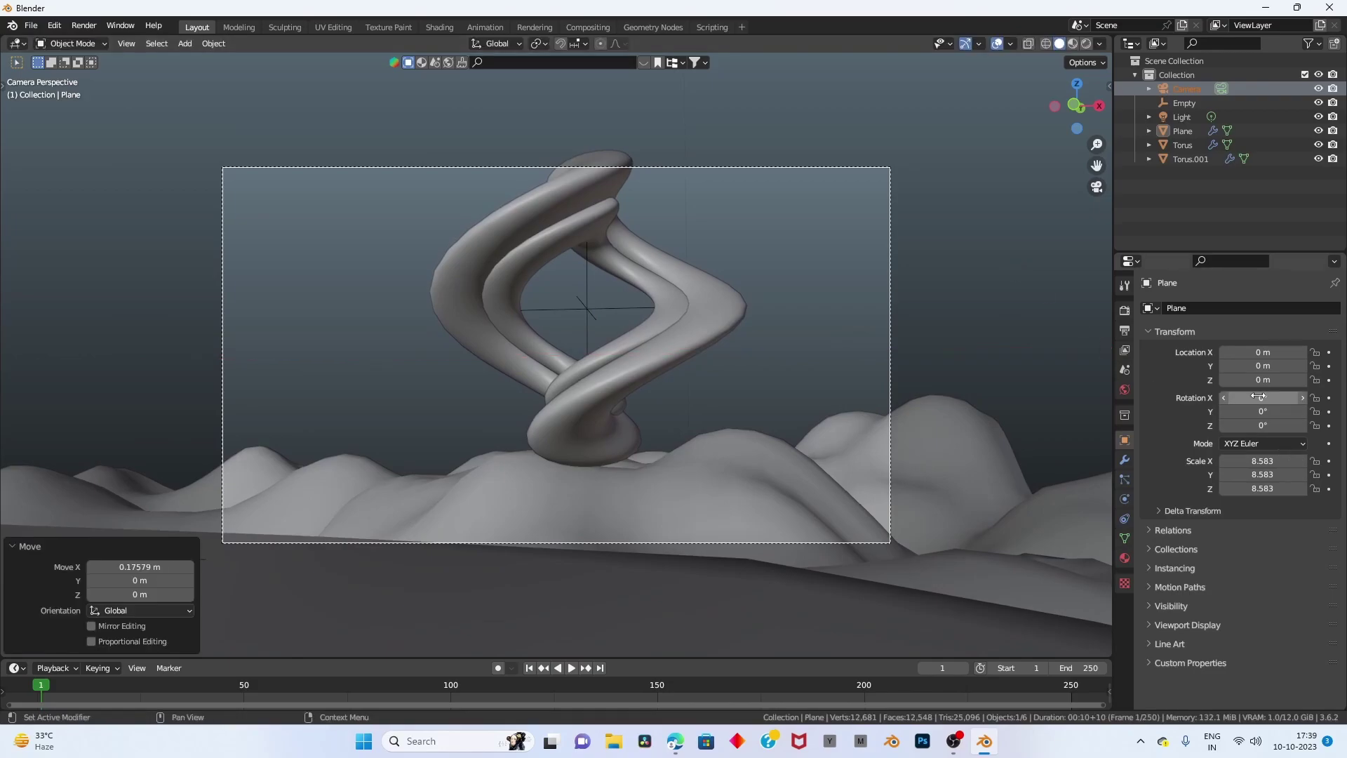
# Try tilting the terrain plane around X and Y, undoing each attempt.
pyautogui.moveTo(1256, 398); pyautogui.dragTo(1291, 398)
pyautogui.hotkey('ctrl', 'z')
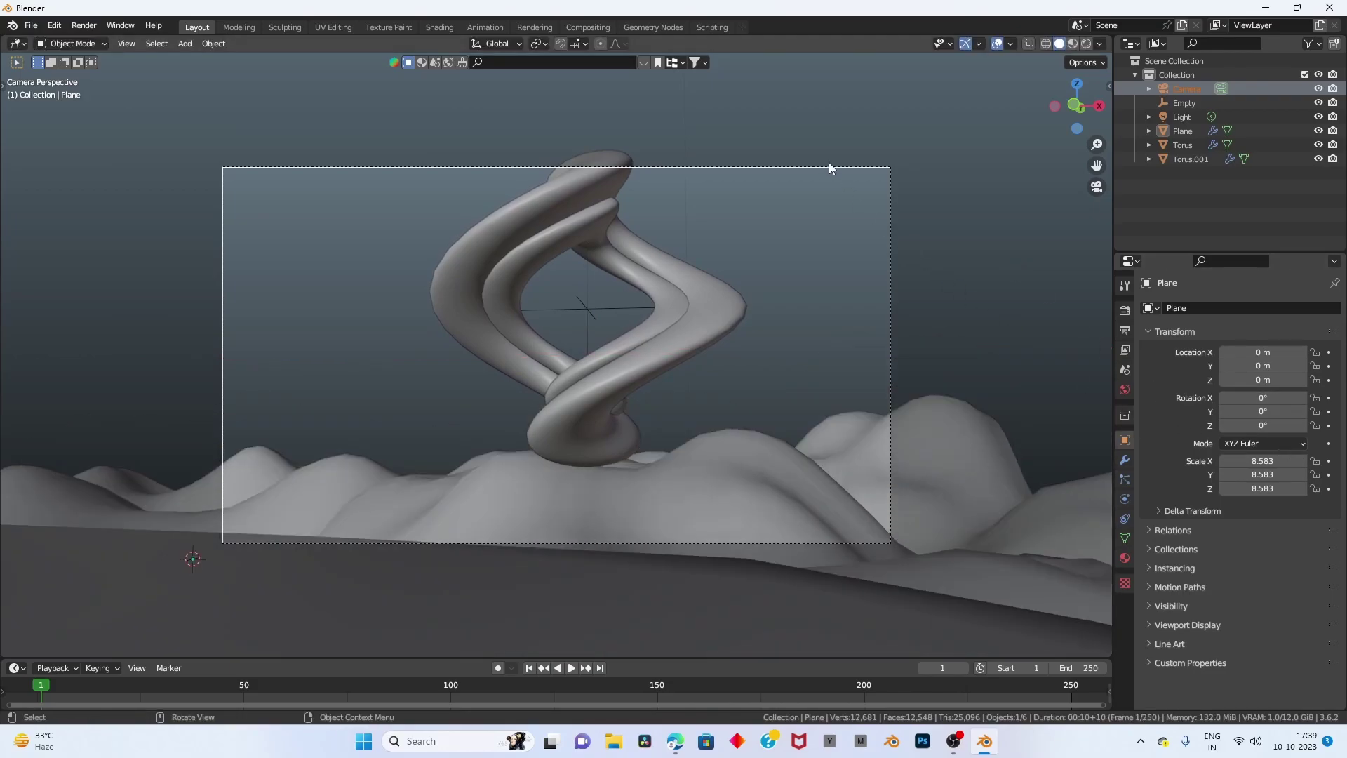
pyautogui.moveTo(1263, 411); pyautogui.dragTo(1290, 425)
pyautogui.hotkey('ctrl', 'z')
pyautogui.scroll(-2, 912, 231)
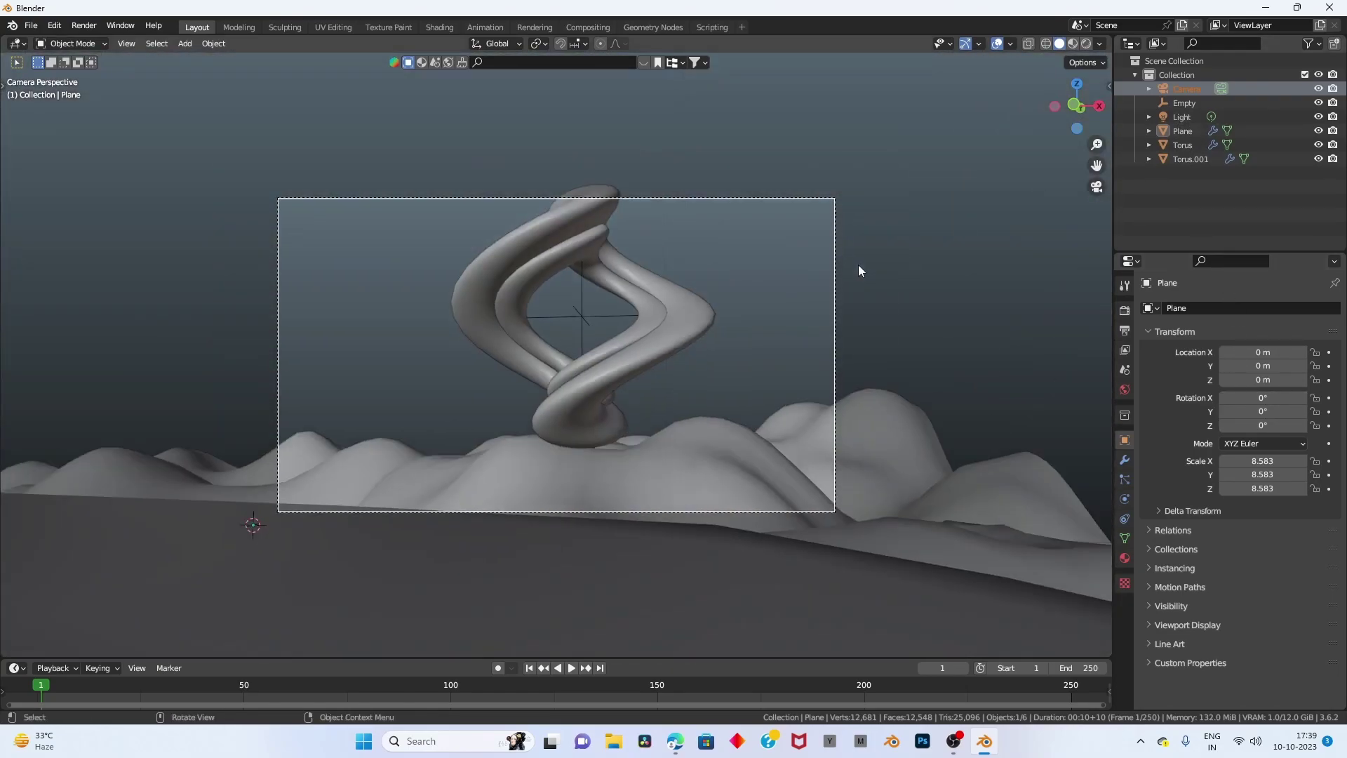
pyautogui.moveTo(857, 263); pyautogui.dragTo(992, 366, button='middle')
pyautogui.scroll(-5, 992, 363)
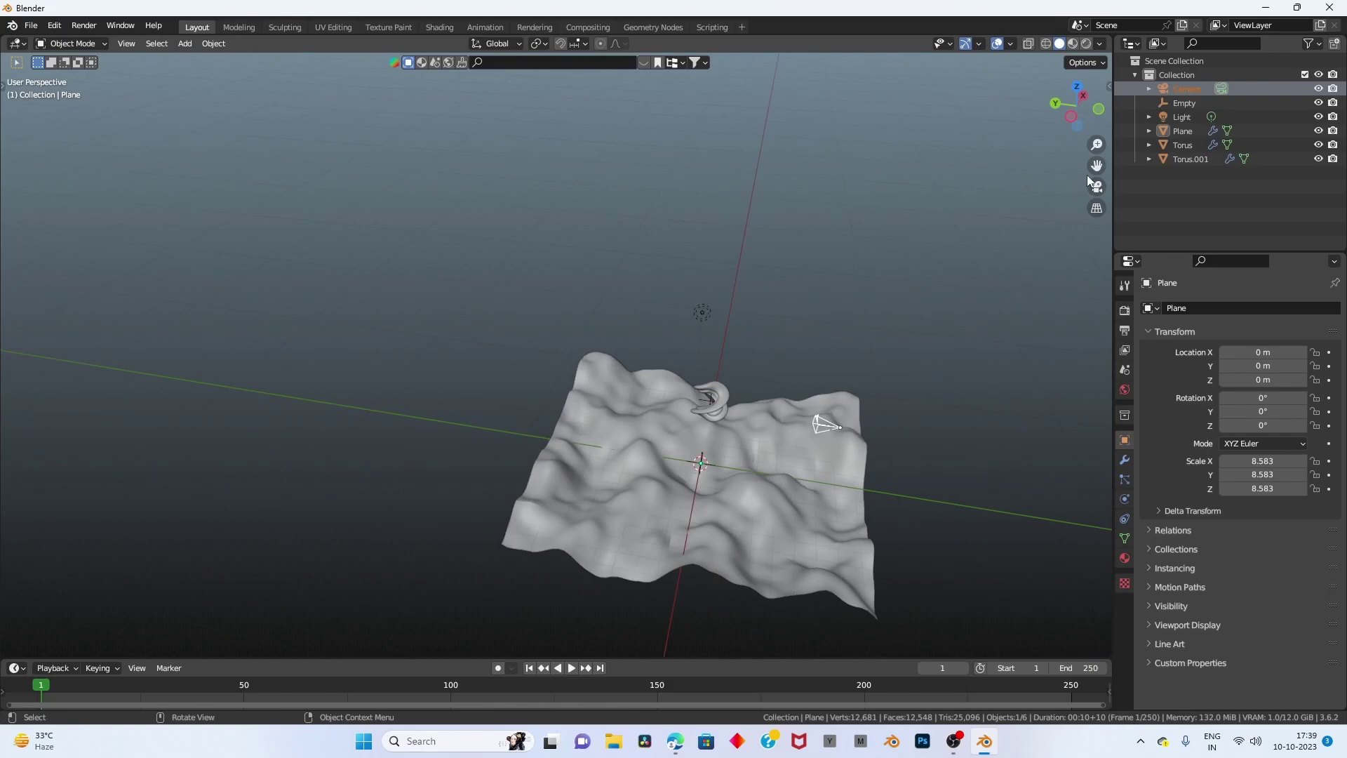
pyautogui.moveTo(1096, 167); pyautogui.dragTo(1017, 169)
pyautogui.moveTo(1263, 397); pyautogui.dragTo(1305, 398)
pyautogui.hotkey('ctrl', 'z')
# Look through the camera and tilt its X rotation to 99.2°.
pyautogui.click(735, 429)
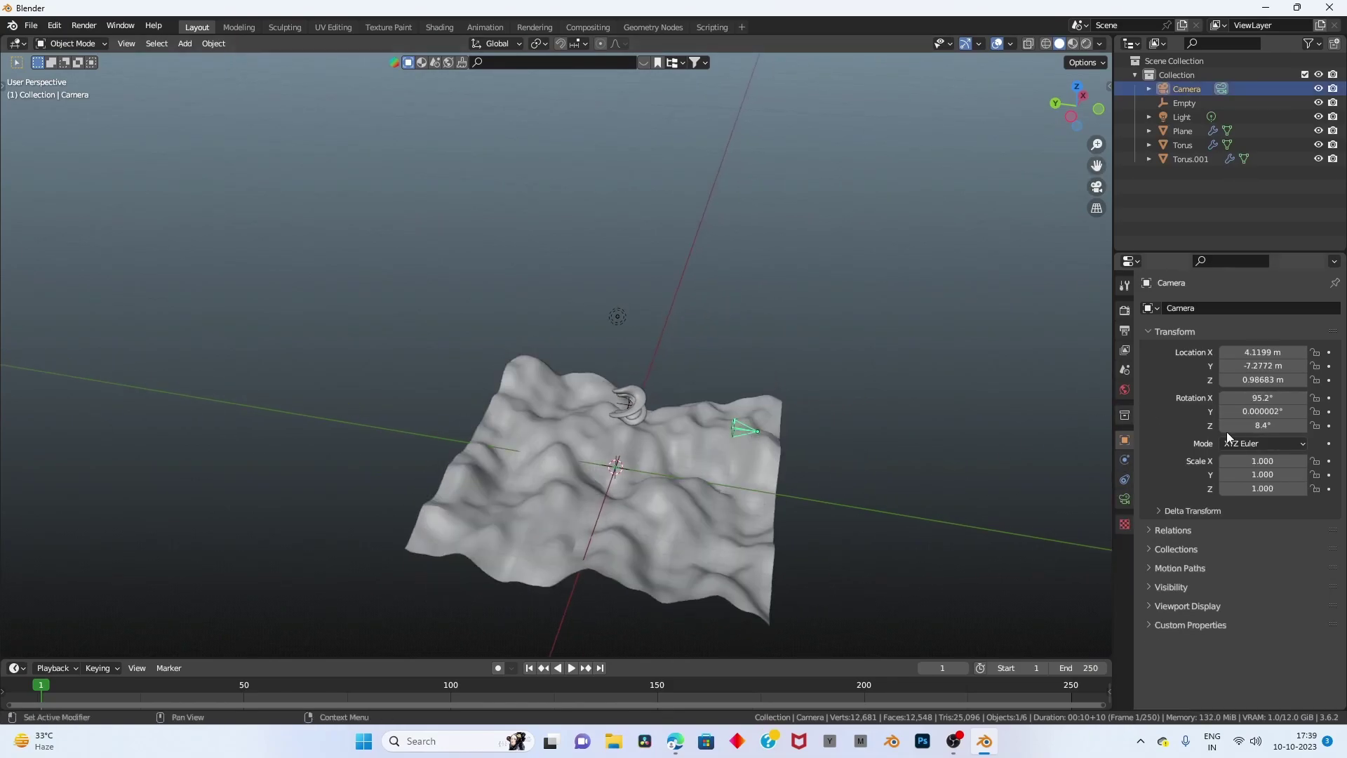
pyautogui.click(1097, 187)
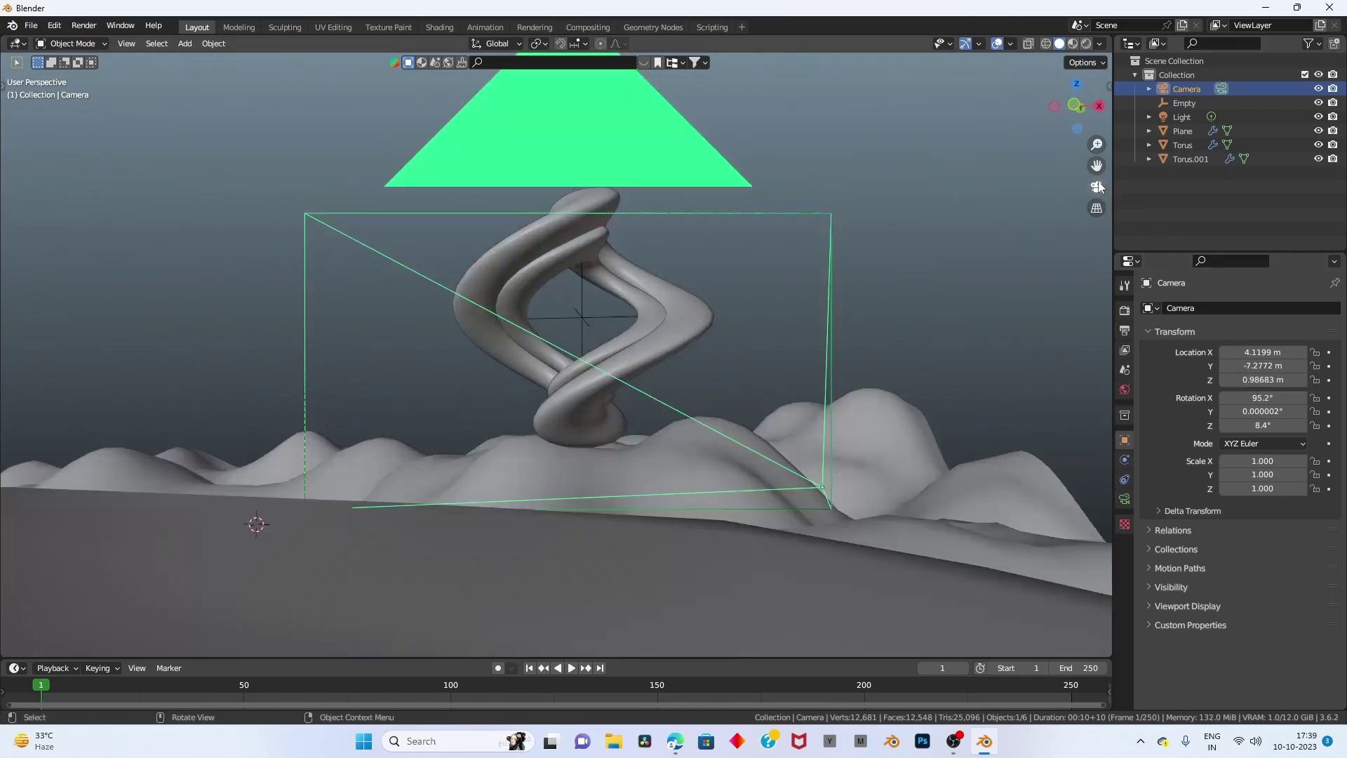
pyautogui.moveTo(1263, 398); pyautogui.dragTo(1267, 397)
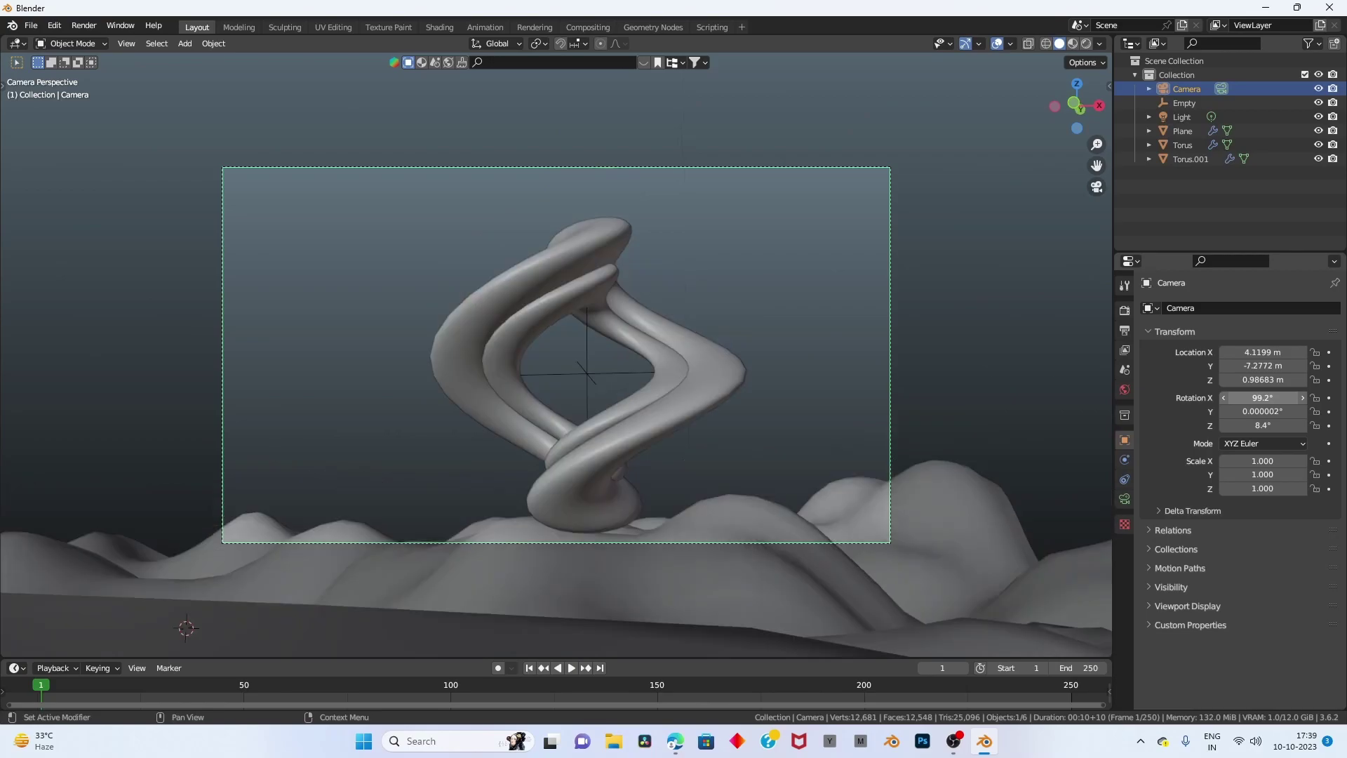
pyautogui.scroll(4, 677, 423)
pyautogui.scroll(-2, 662, 423)
# Scale the inner twisted ring, Torus.001, down to 0.834.
pyautogui.scroll(2, 663, 422)
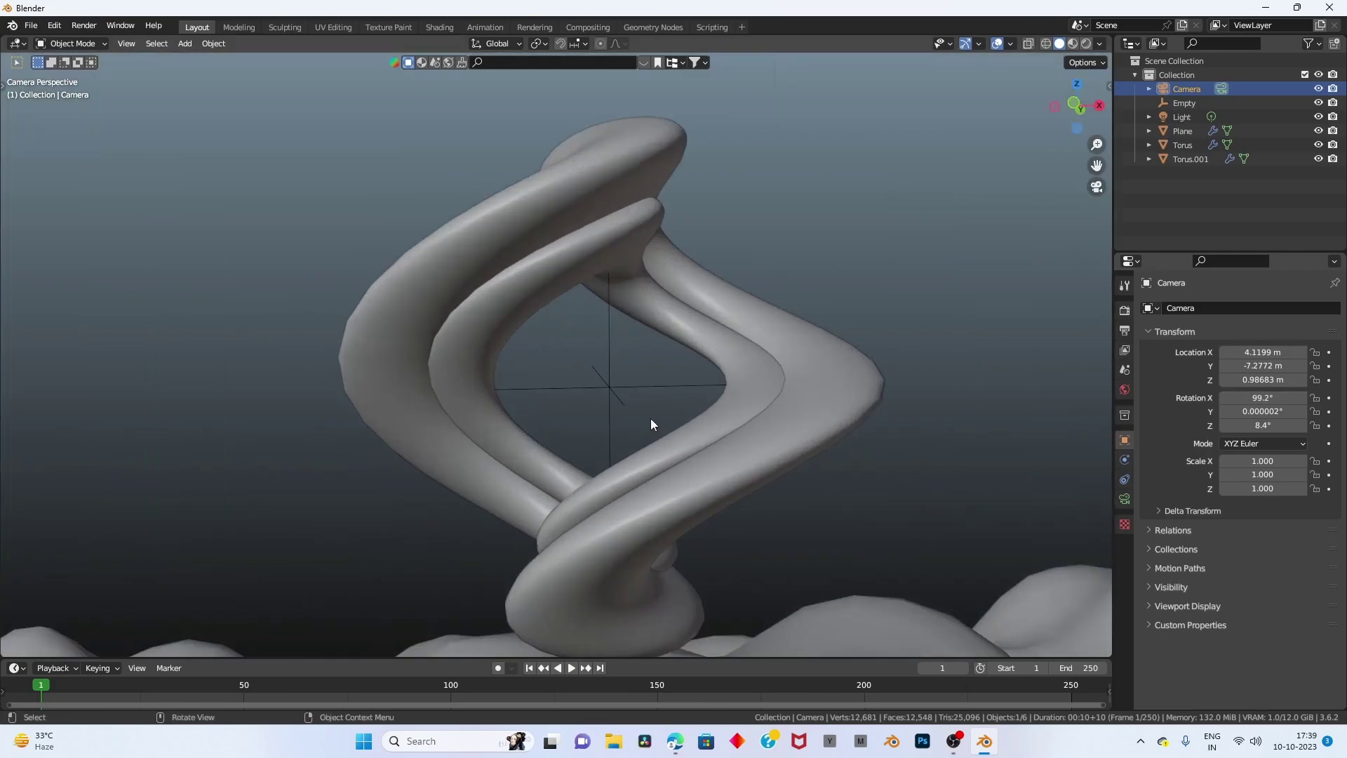
pyautogui.scroll(-1, 650, 419)
pyautogui.click(730, 369)
pyautogui.scroll(3, 732, 369)
pyautogui.scroll(1, 865, 326)
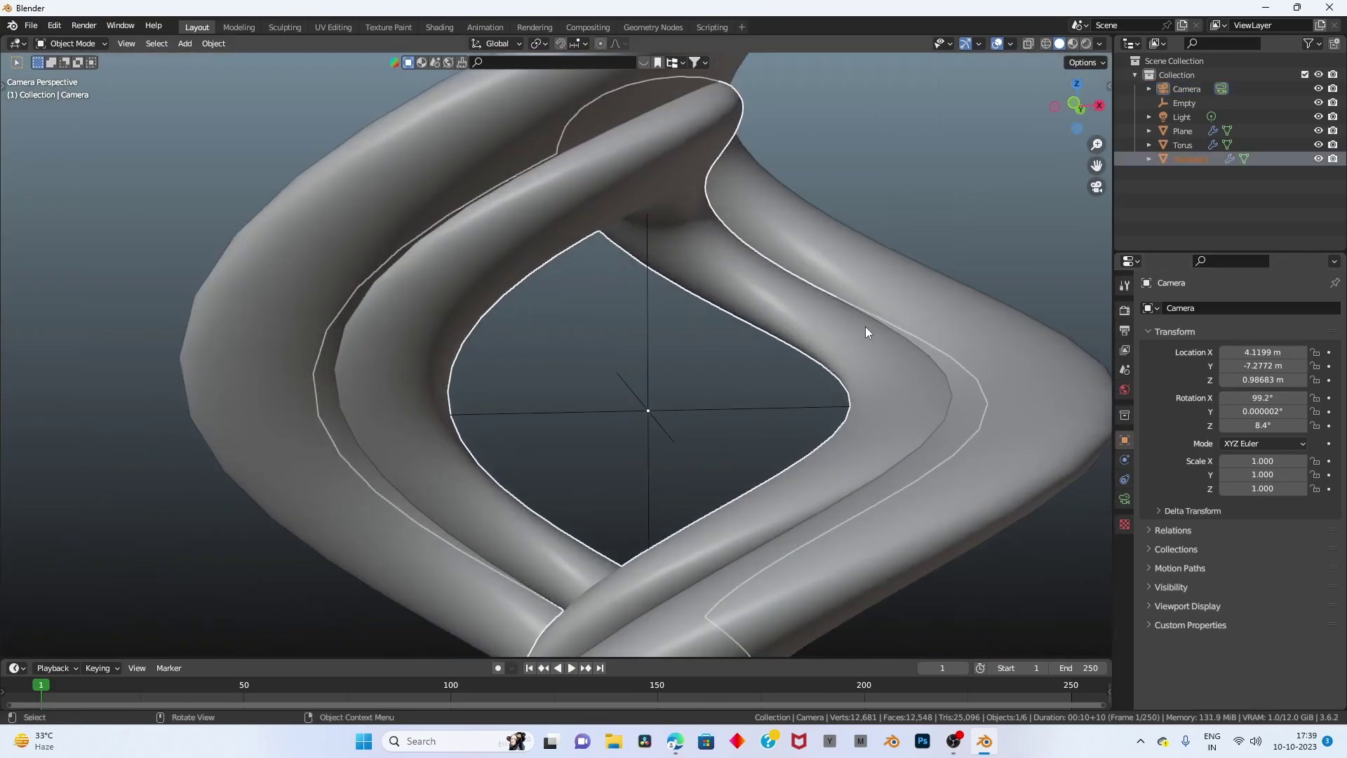
pyautogui.press('s')
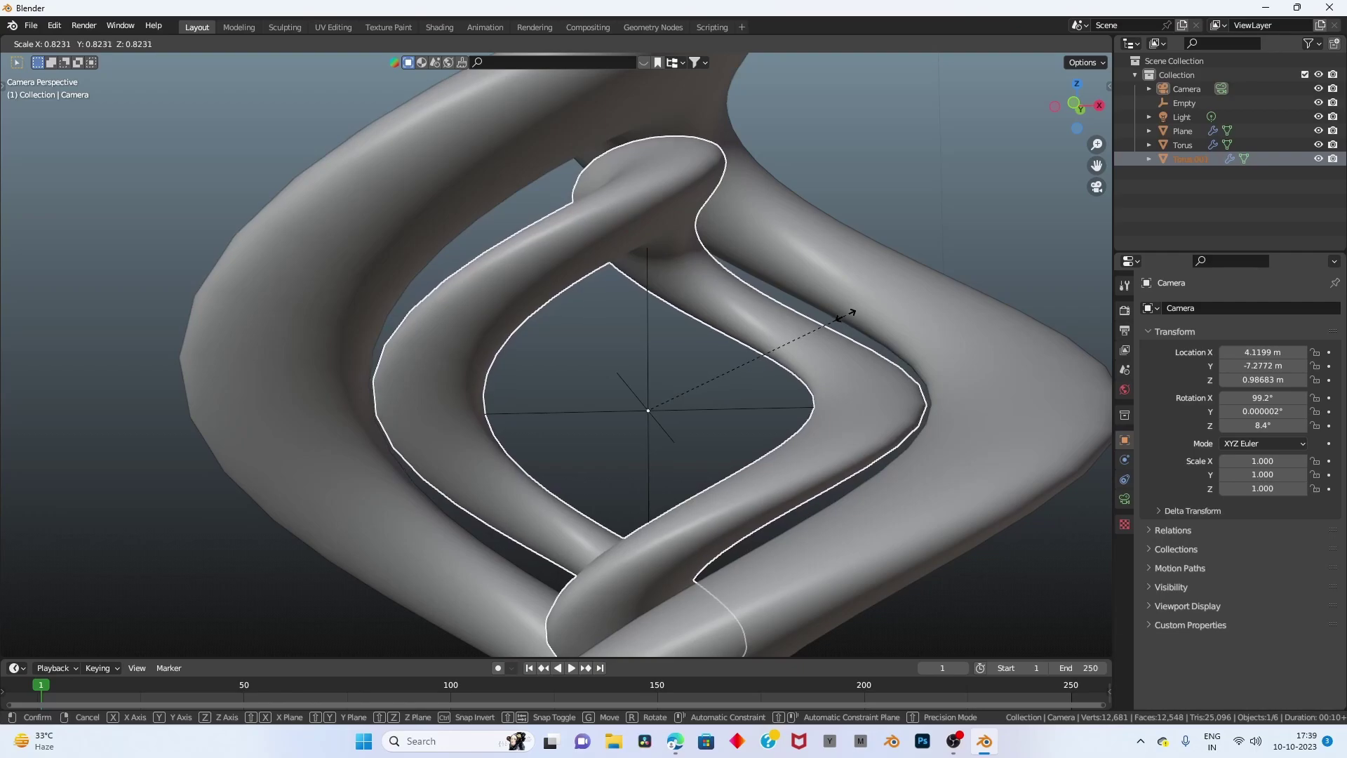
pyautogui.click(847, 311)
# Return to the camera view, select the terrain plane and switch to the Shading workspace.
pyautogui.moveTo(771, 408)
pyautogui.mouseDown(button='middle')
pyautogui.moveTo(870, 440)
pyautogui.moveTo(954, 230)
pyautogui.mouseUp(button='middle')
pyautogui.click(1096, 187)
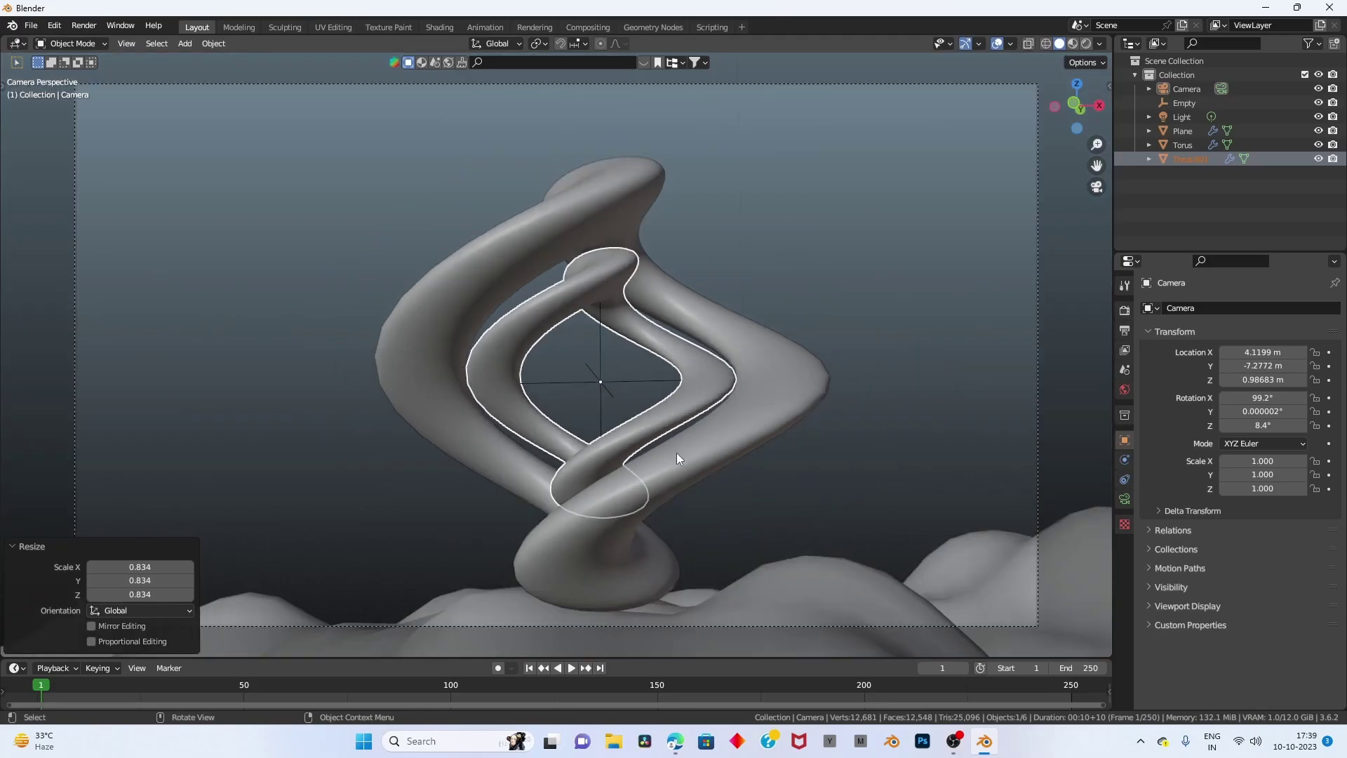
pyautogui.scroll(-2, 676, 459)
pyautogui.scroll(1, 684, 495)
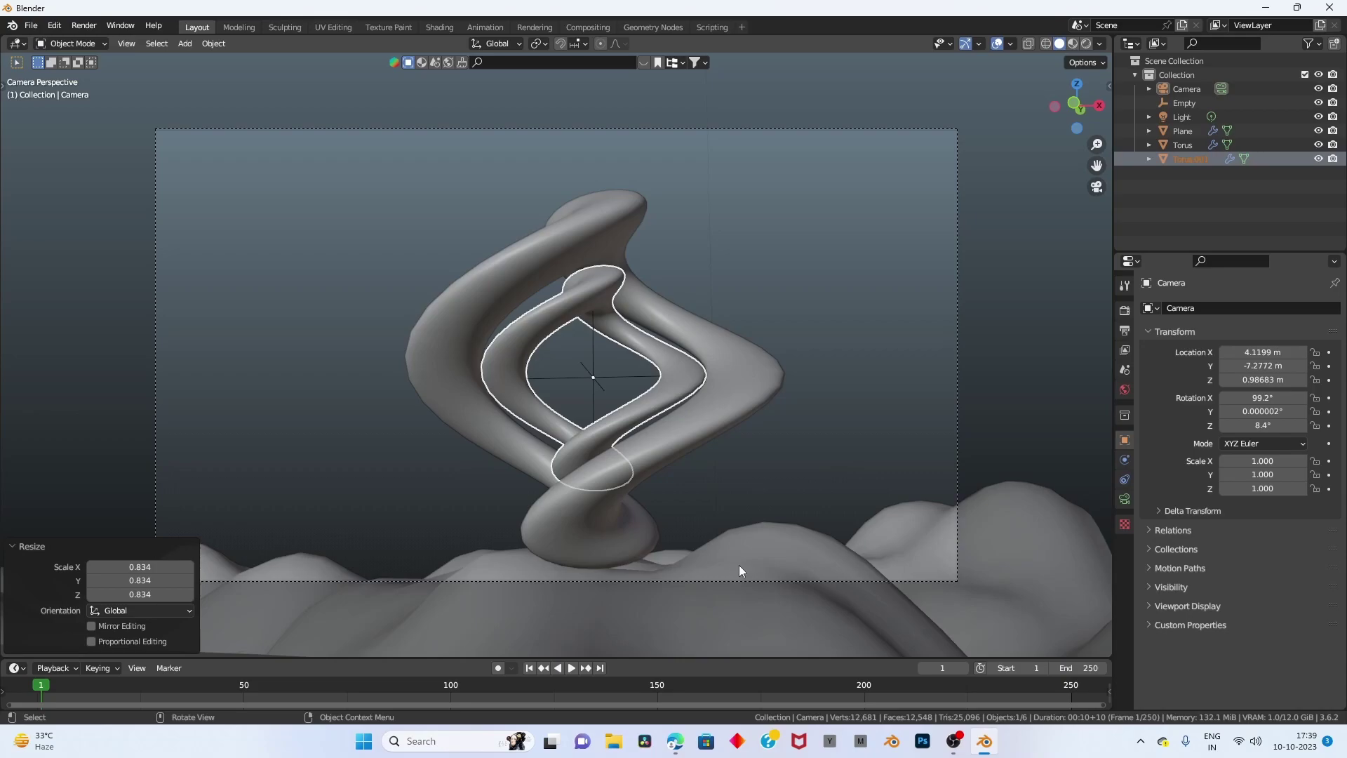
pyautogui.click(742, 562)
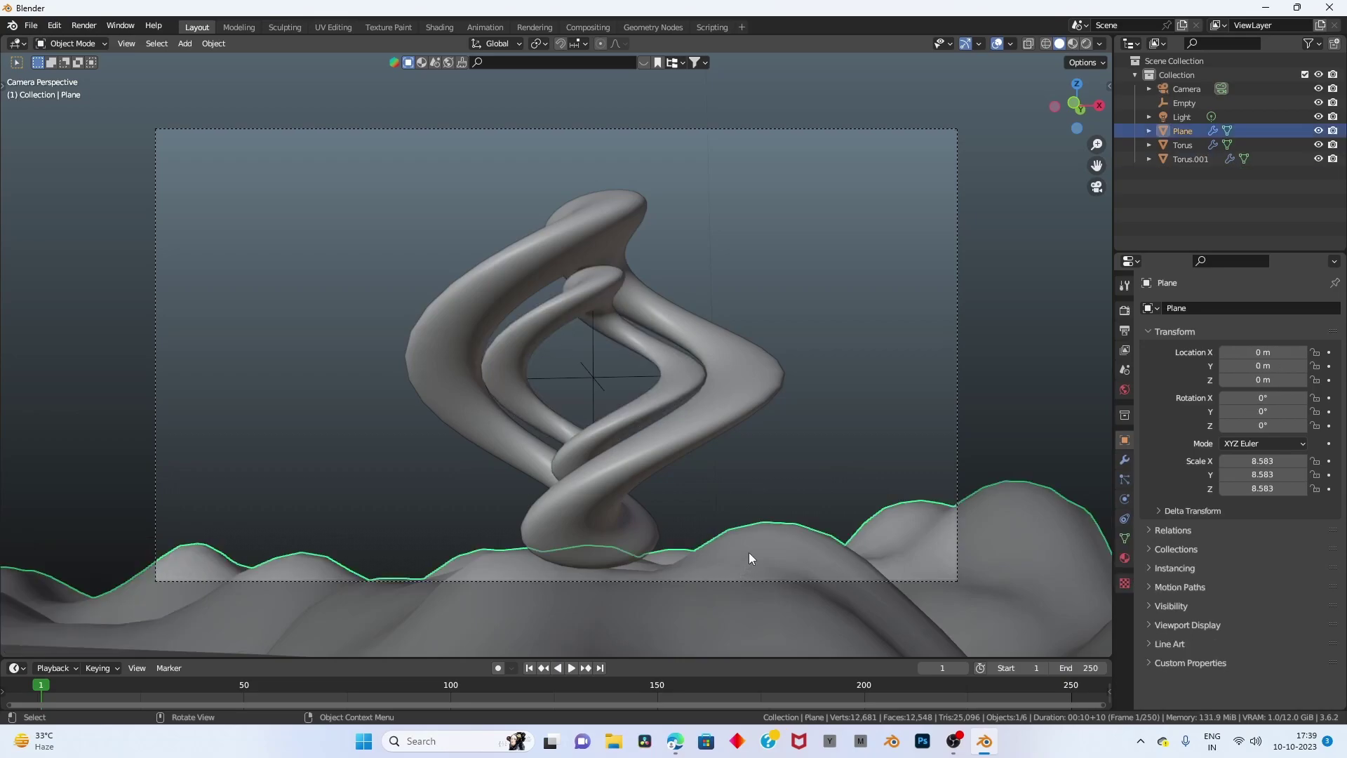
pyautogui.click(439, 27)
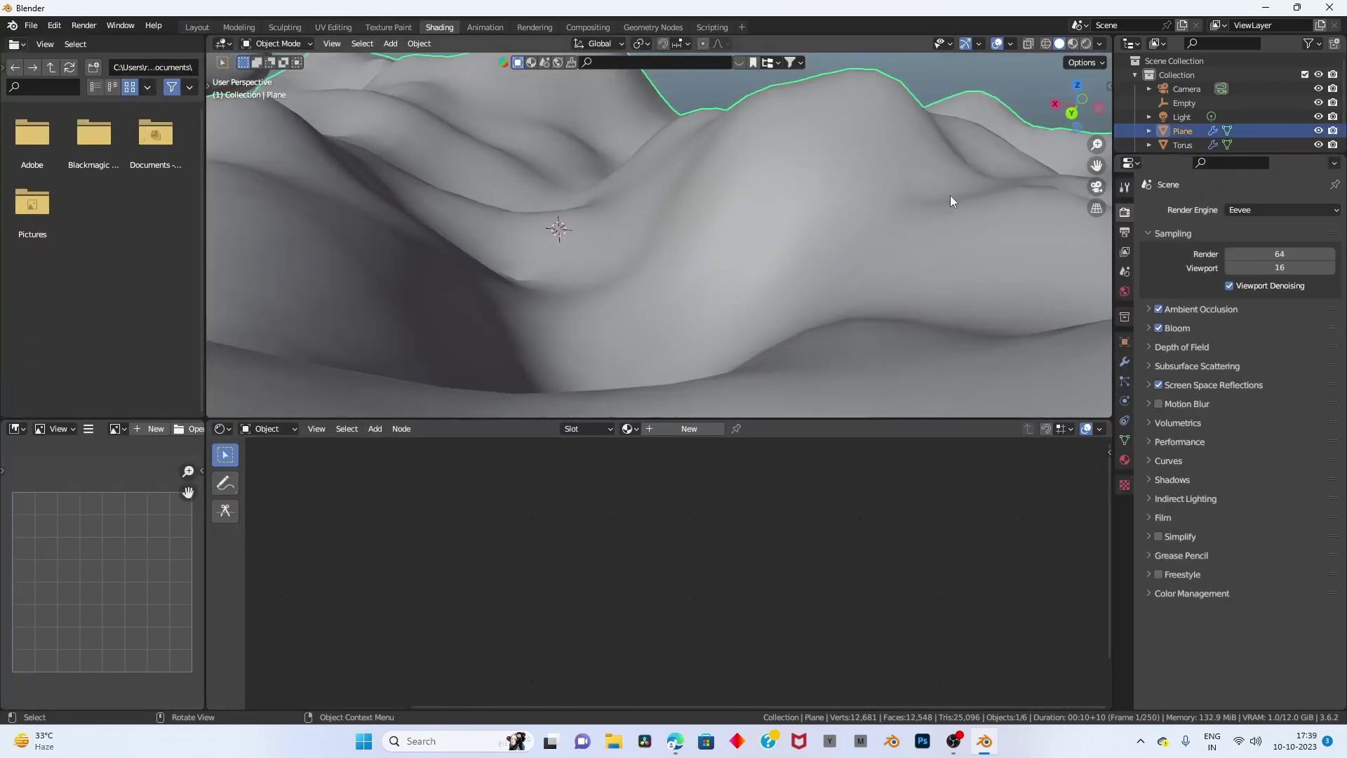
# Look through the camera in Material Preview and give the terrain a new Material.004.
pyautogui.click(1096, 187)
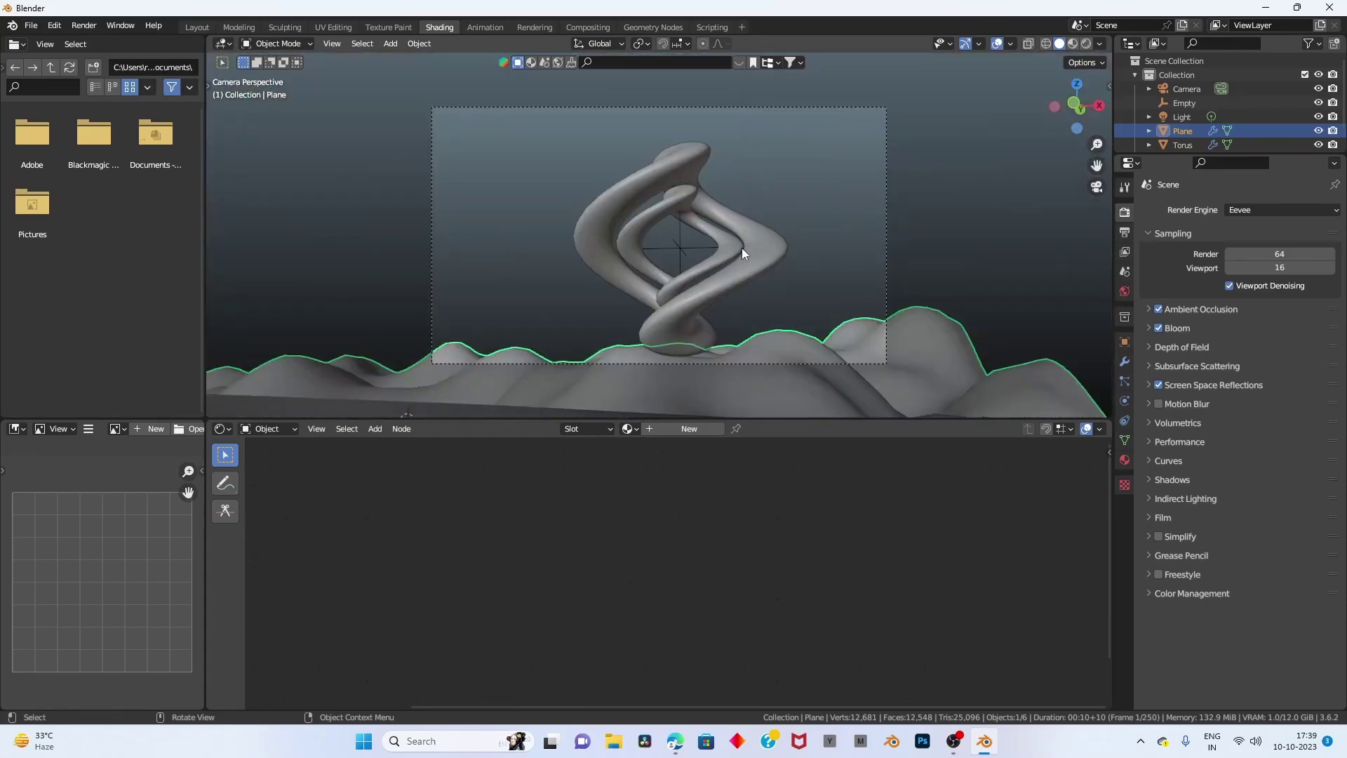
pyautogui.click(1073, 44)
pyautogui.click(664, 428)
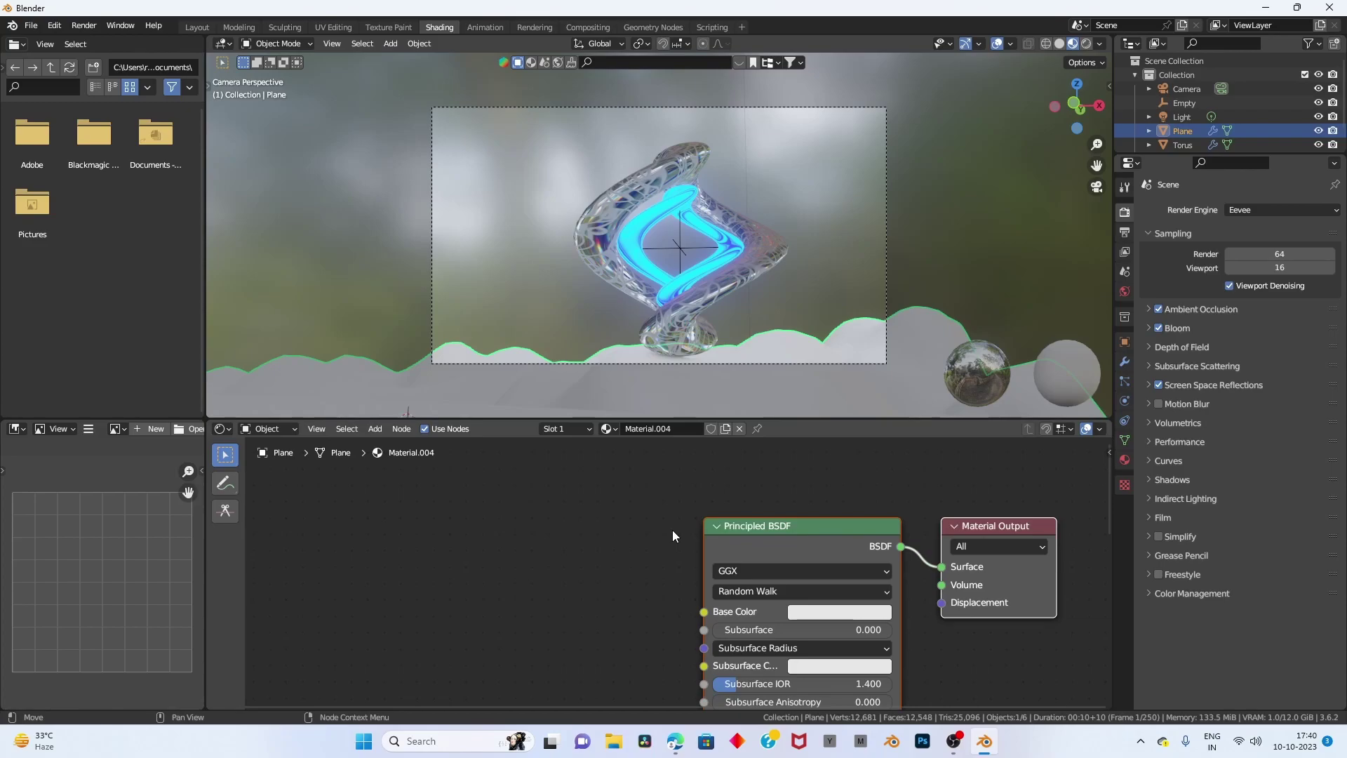
# Add a Hue/Saturation/Value node feeding the shader's Base Color.
pyautogui.hotkey('shift', 'a')
pyautogui.click(596, 544)
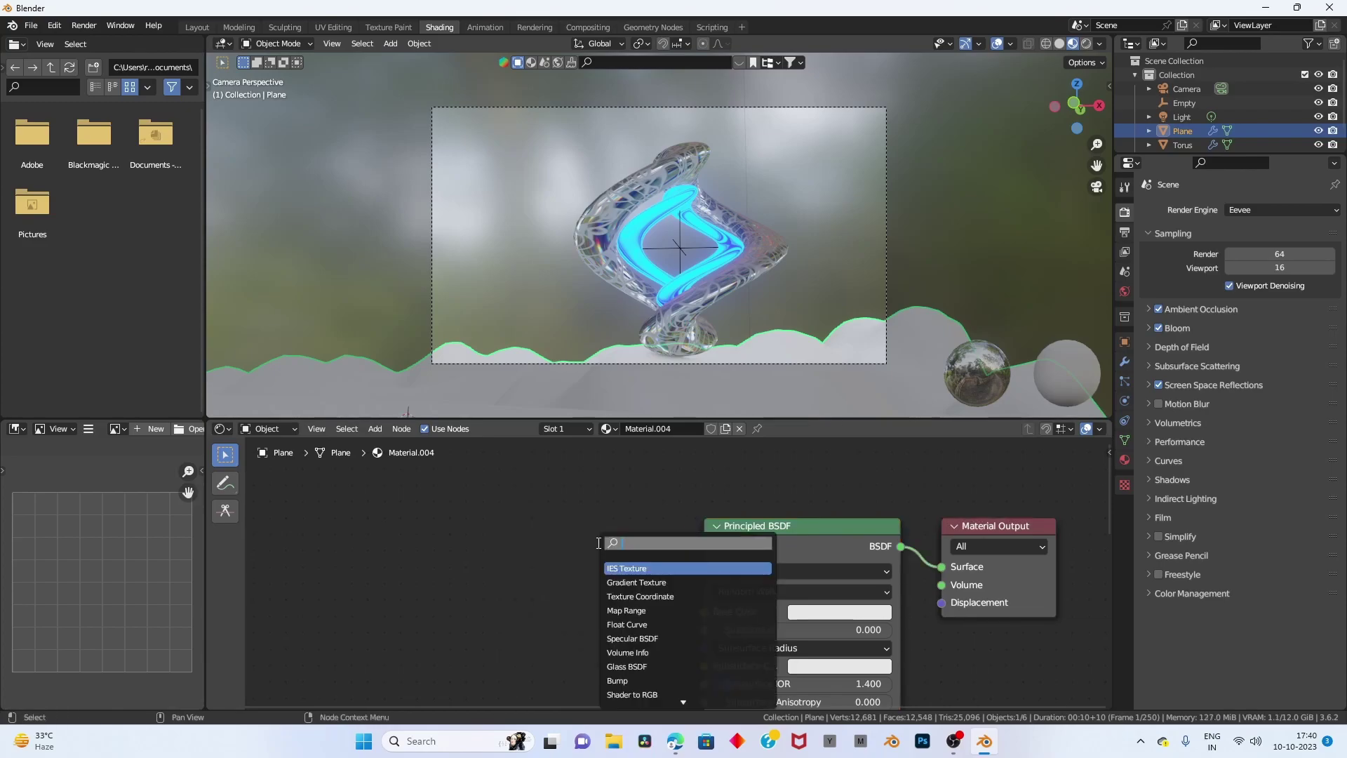
pyautogui.write('hue')
pyautogui.press('Return')
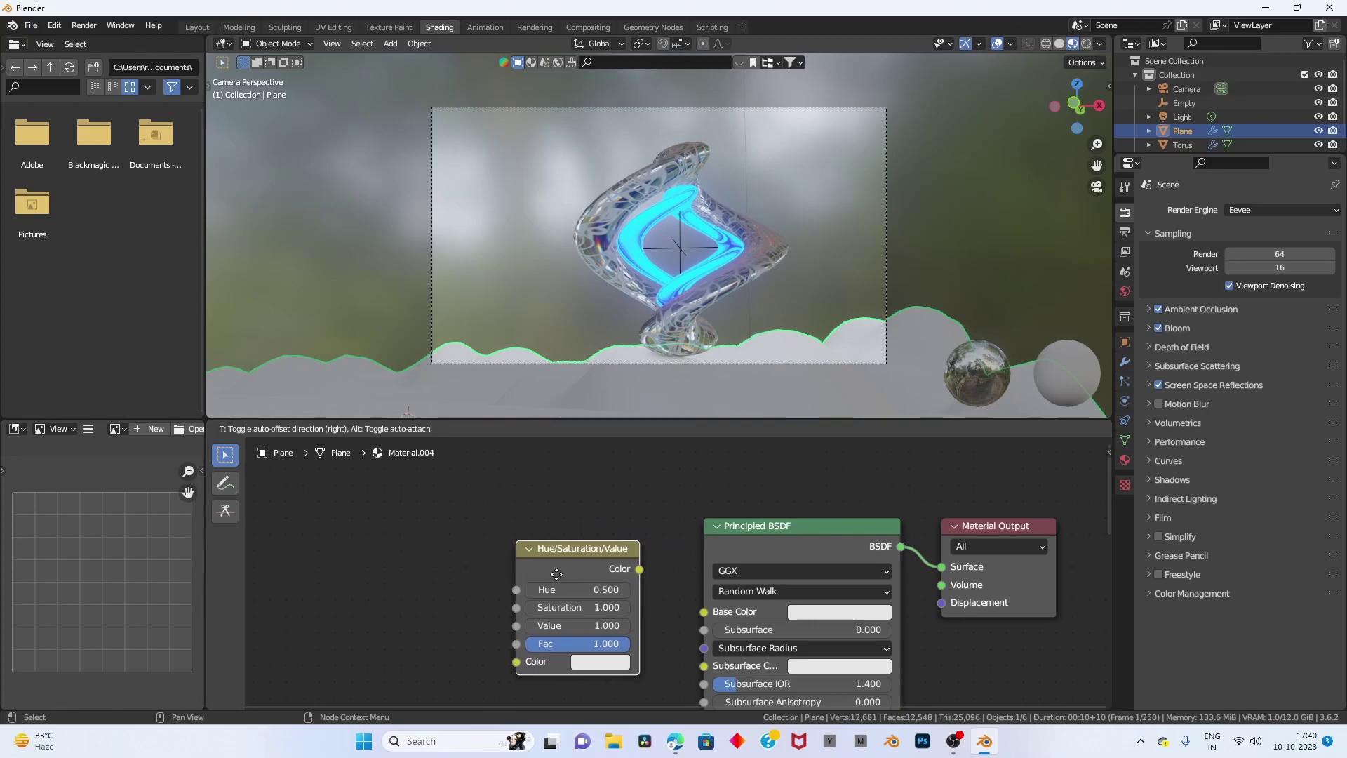
pyautogui.click(554, 574)
pyautogui.moveTo(639, 575)
pyautogui.mouseDown()
pyautogui.moveTo(651, 596)
pyautogui.moveTo(700, 612)
pyautogui.mouseUp()
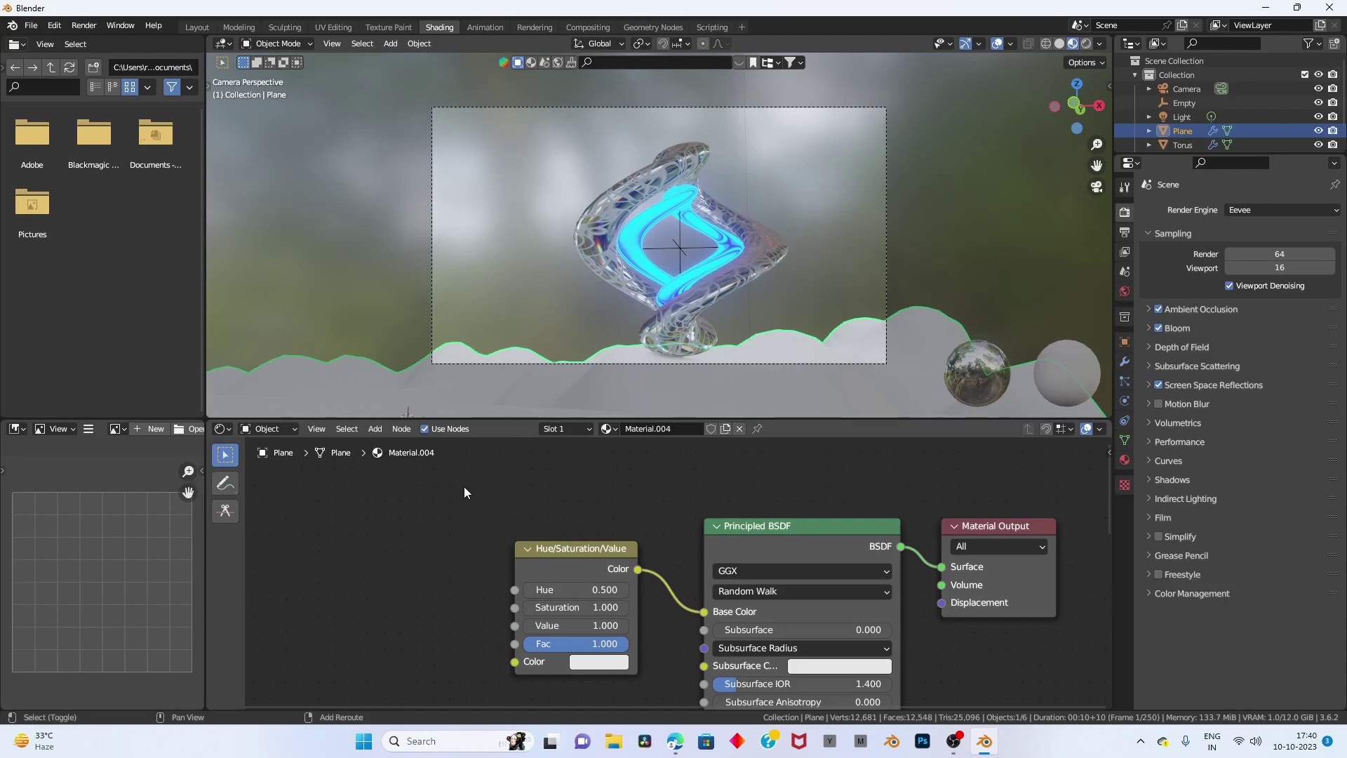
# Add a Color Ramp to its left and link its output into the Hue/Saturation/Value Color.
pyautogui.hotkey('shift', 'a')
pyautogui.write('co')
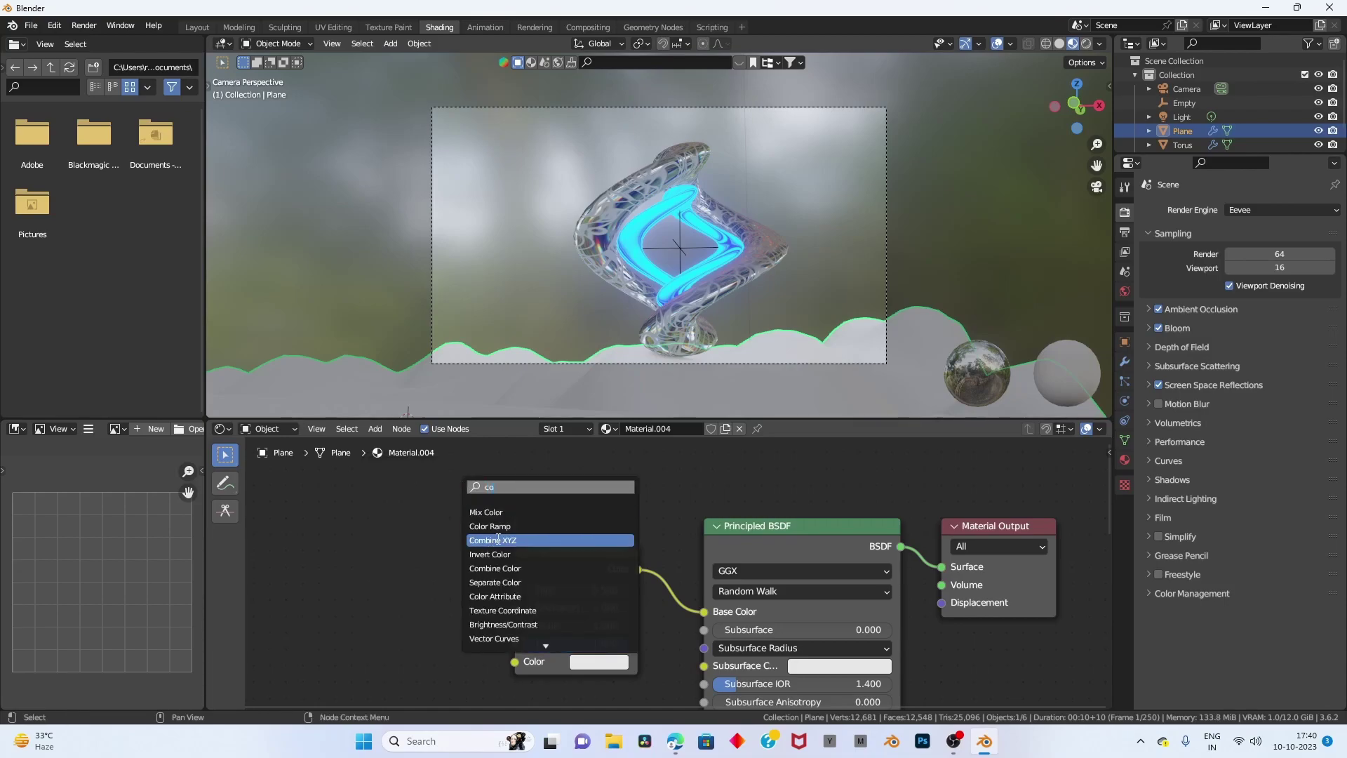
pyautogui.click(500, 540)
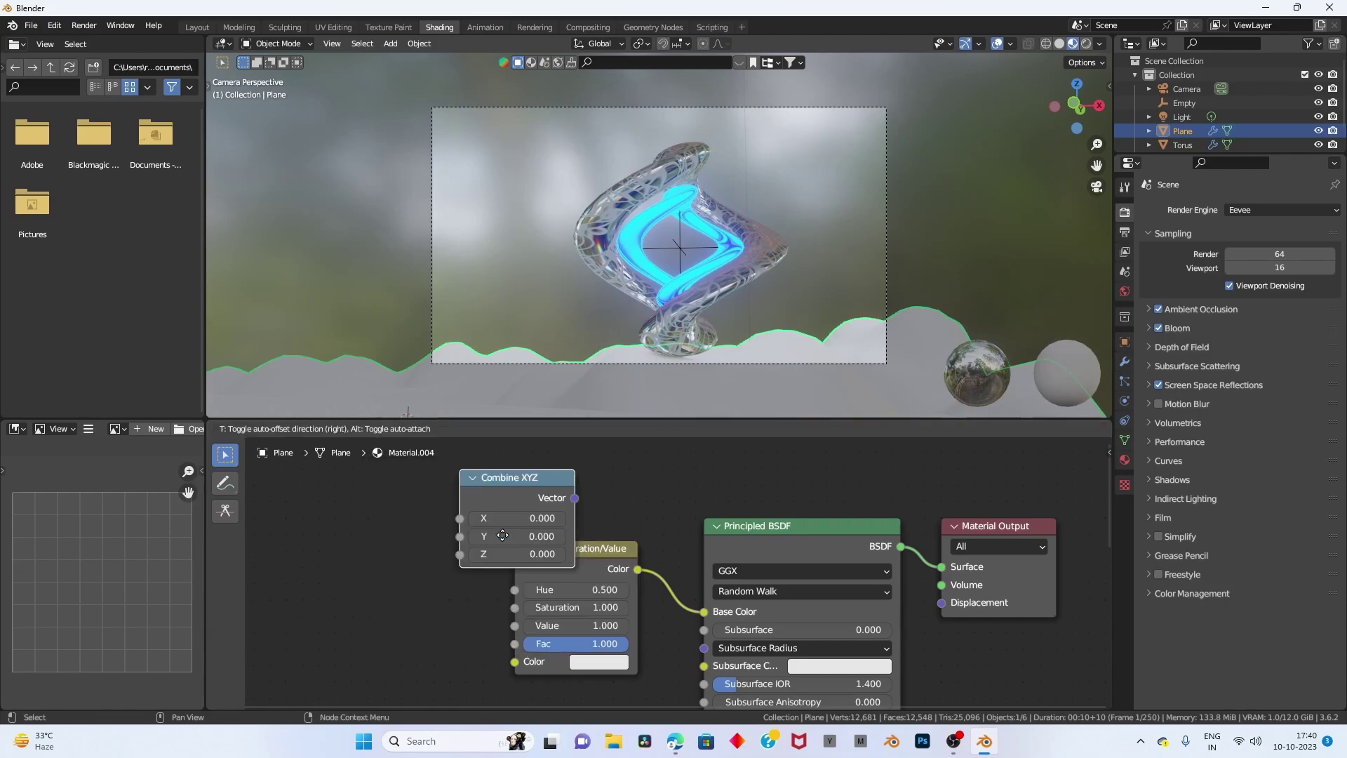
pyautogui.press('x')
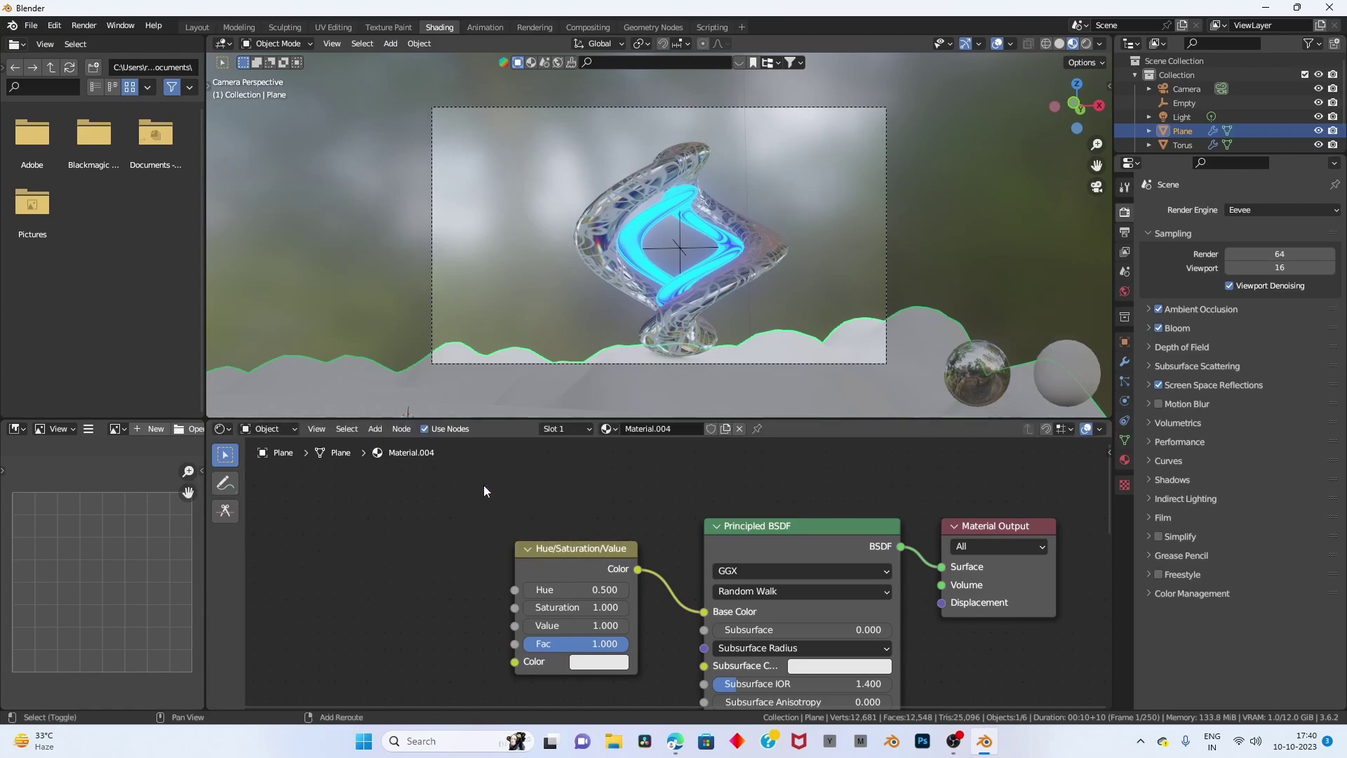
pyautogui.hotkey('shift', 'a')
pyautogui.write('co')
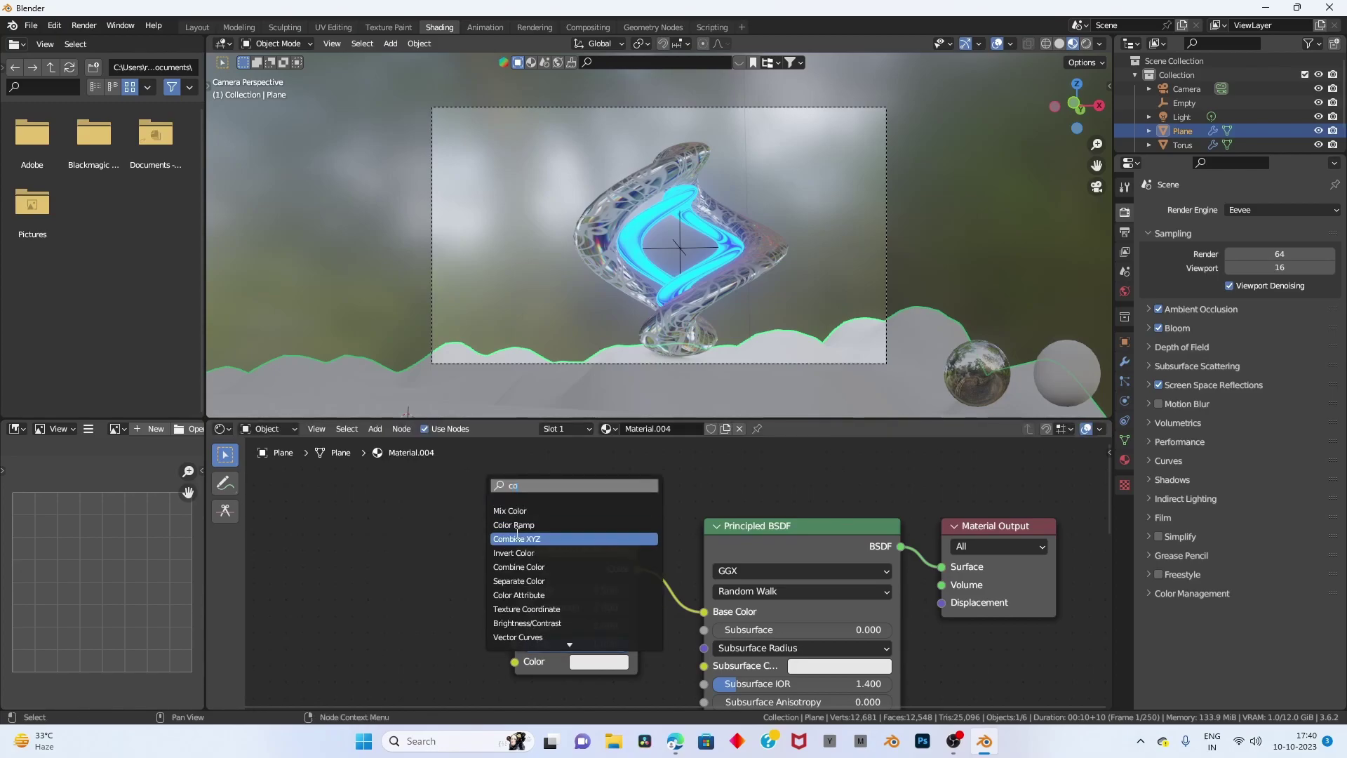
pyautogui.click(515, 525)
pyautogui.click(431, 568)
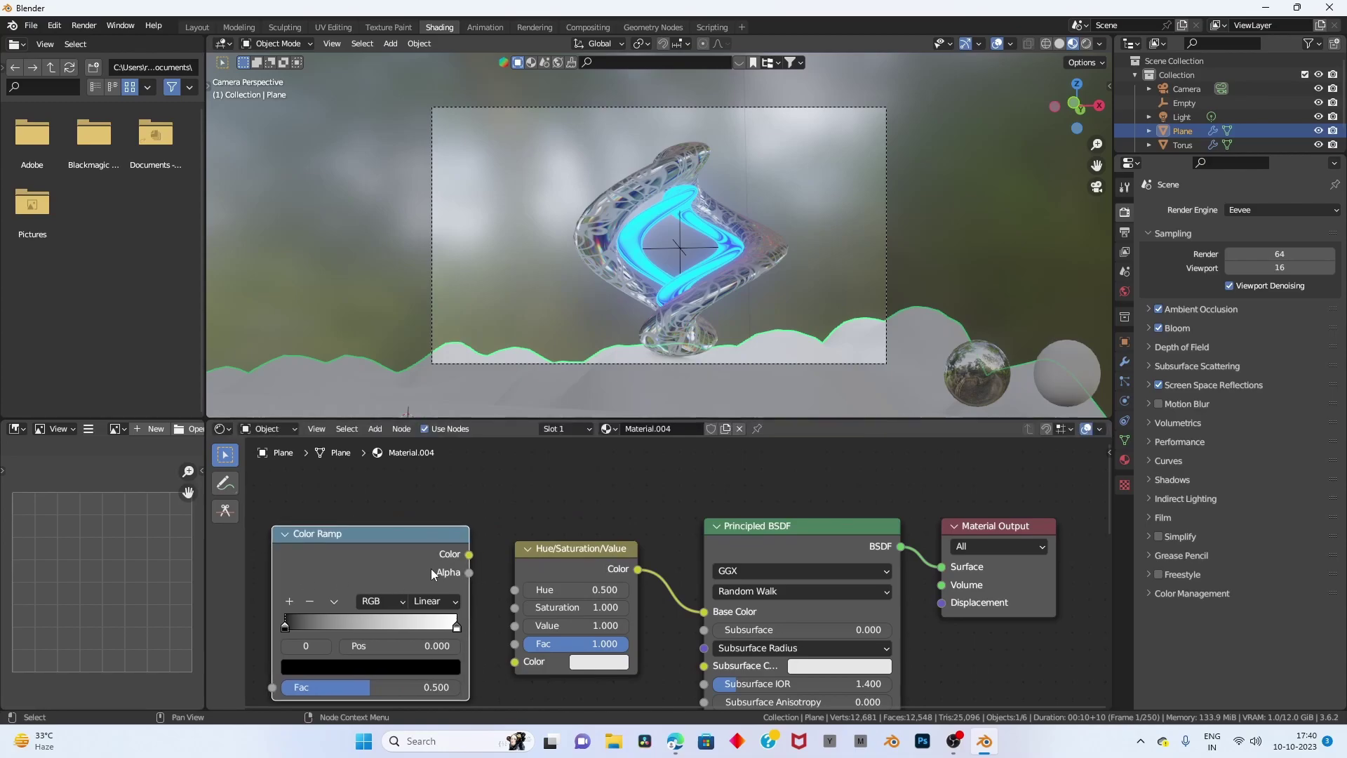
pyautogui.press('g')
pyautogui.click(470, 560)
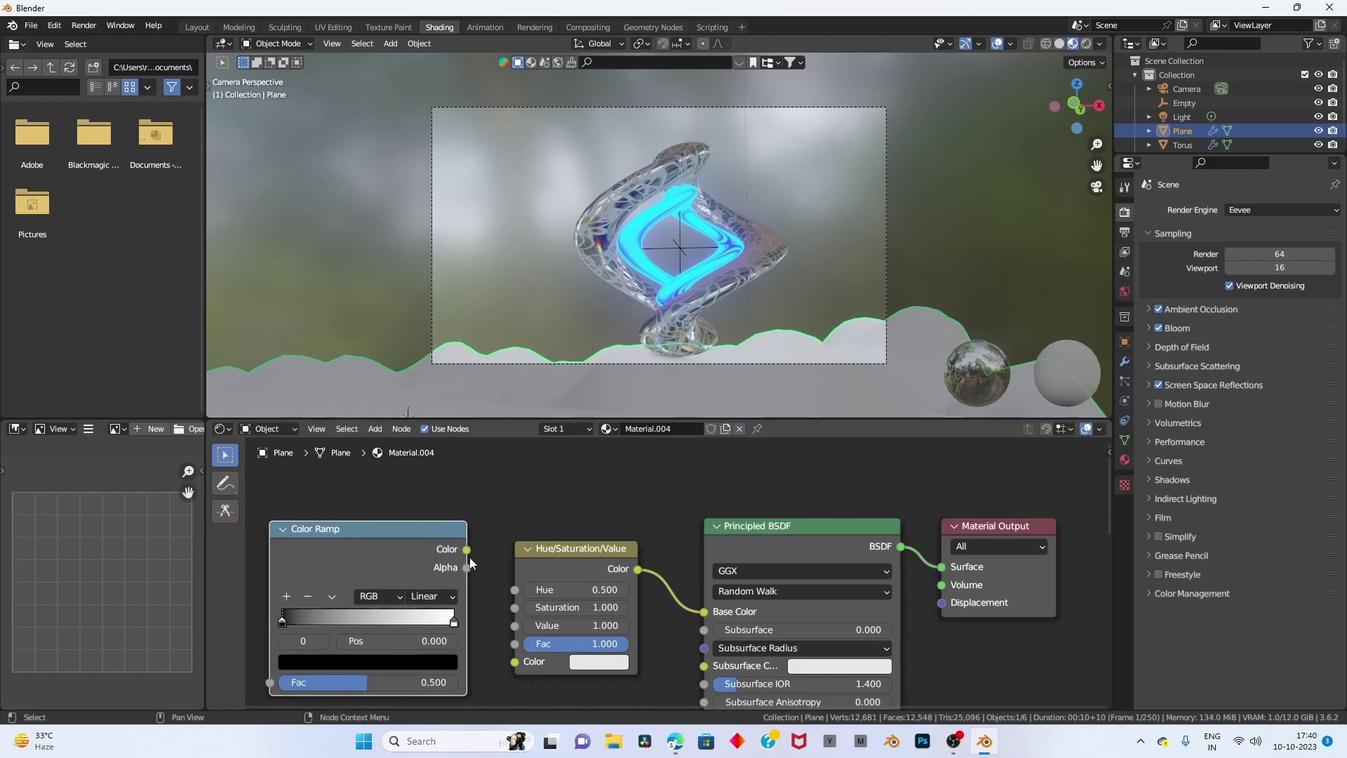
pyautogui.moveTo(467, 551)
pyautogui.mouseDown()
pyautogui.moveTo(520, 679)
pyautogui.moveTo(513, 667)
pyautogui.mouseUp()
pyautogui.scroll(-2, 545, 558)
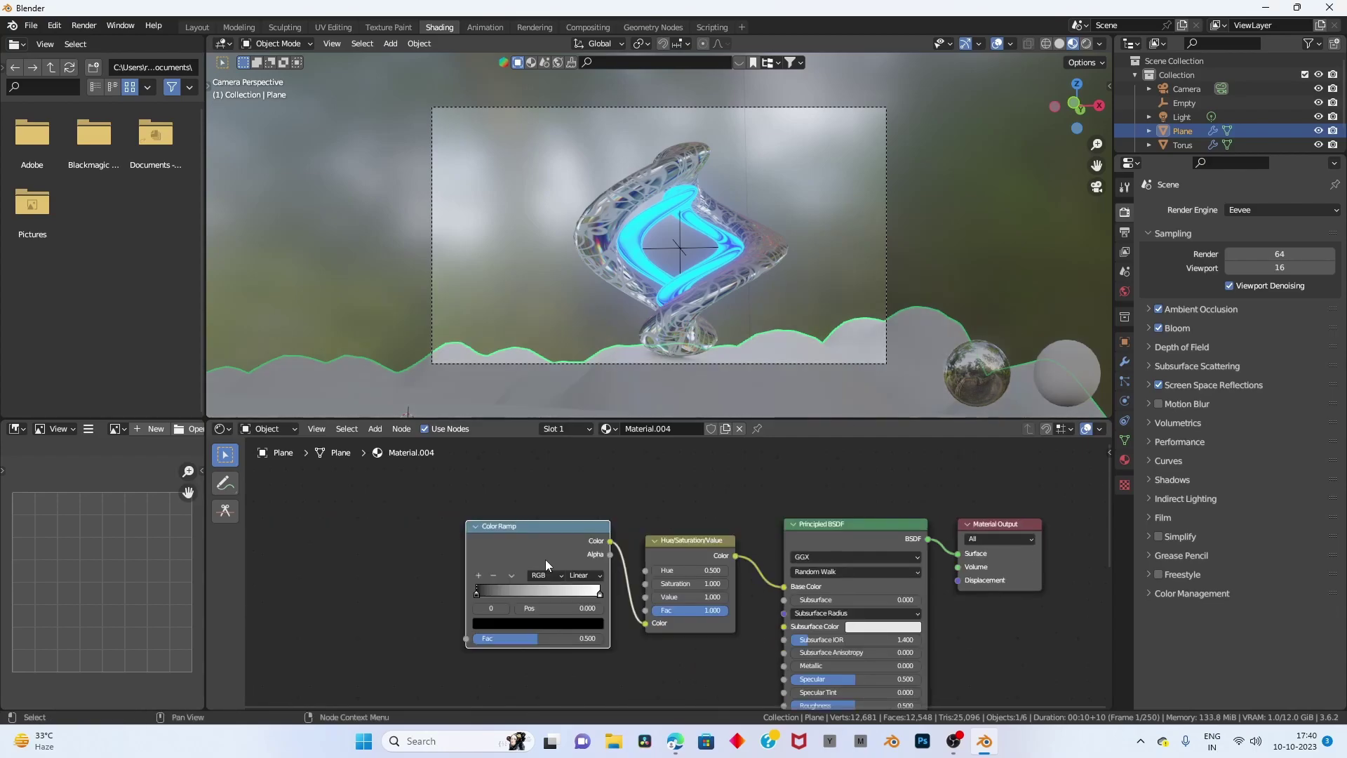
# Add a Noise Texture and link its Fac into the Color Ramp Fac.
pyautogui.hotkey('shift', 'a')
pyautogui.click(404, 539)
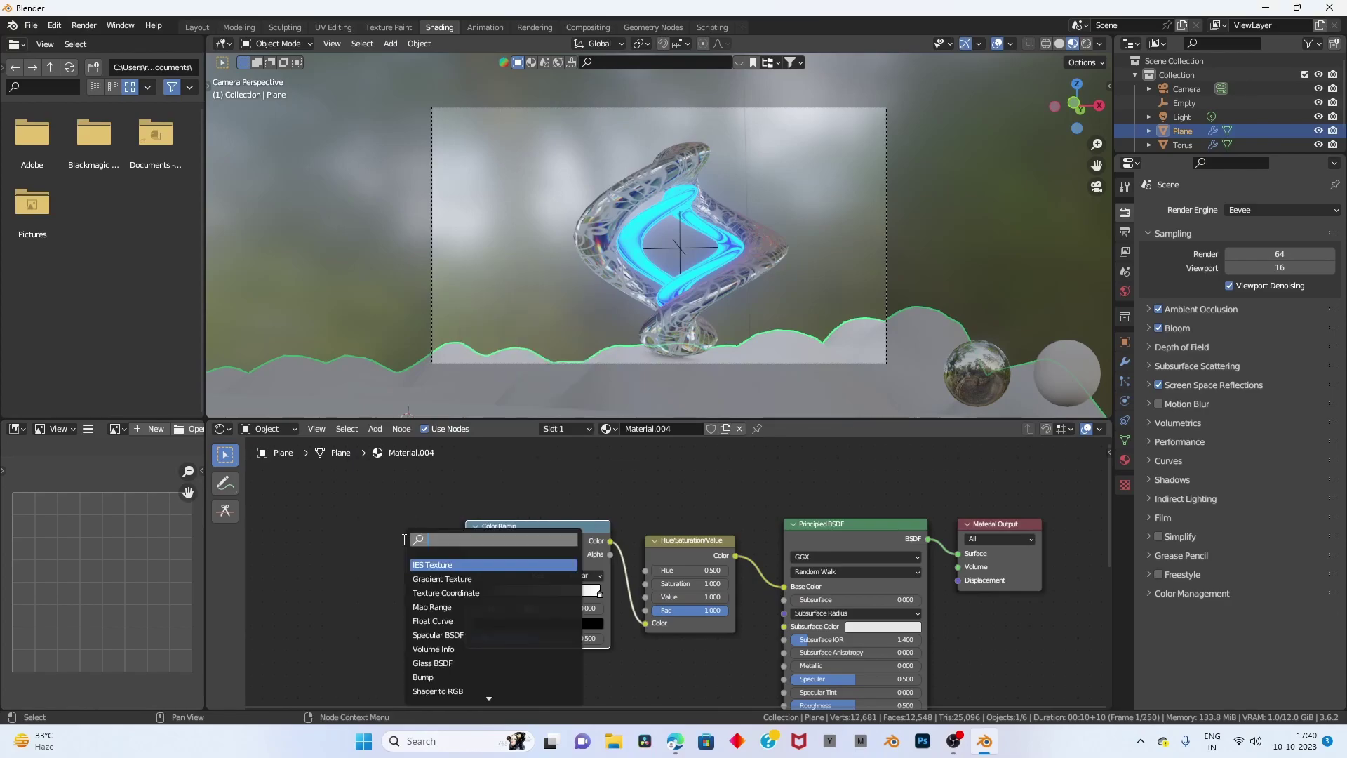
pyautogui.write('noise')
pyautogui.press('Return')
pyautogui.click(414, 556)
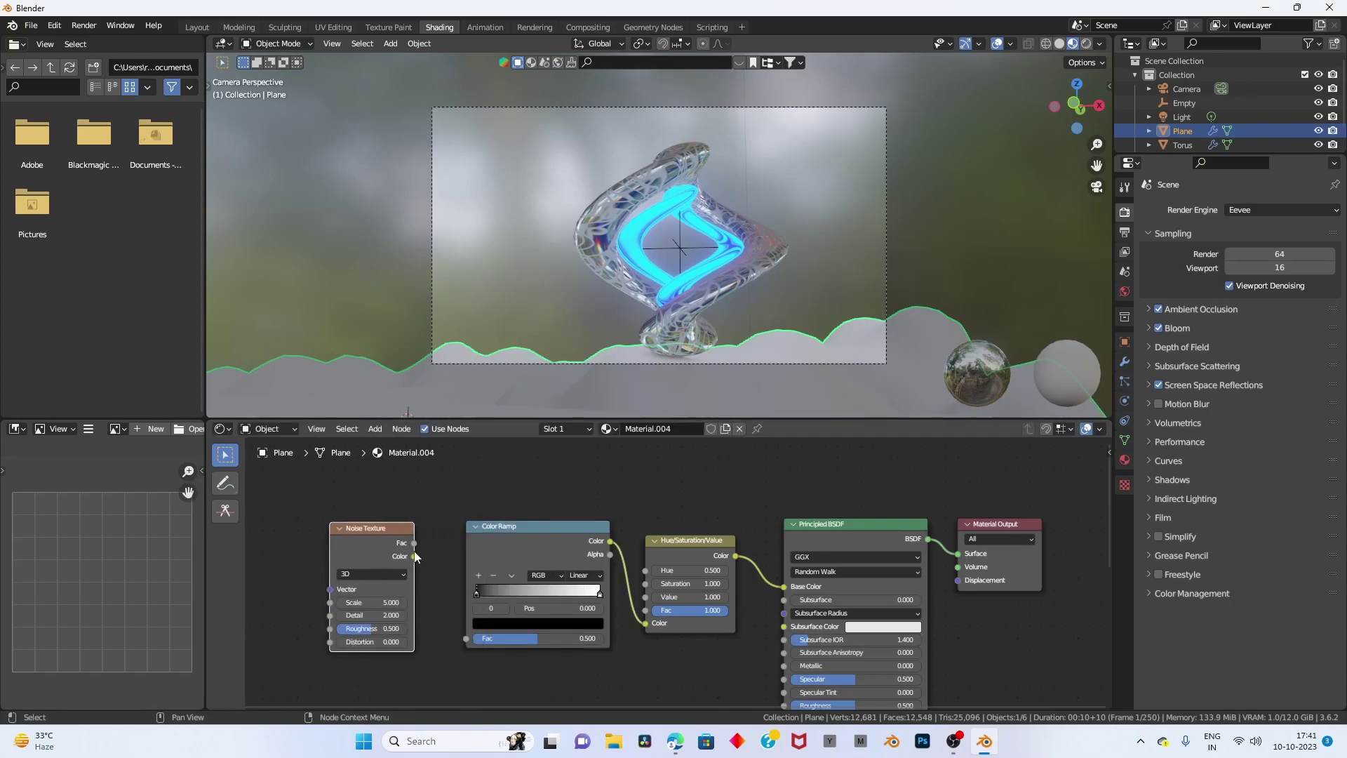
pyautogui.moveTo(414, 543); pyautogui.dragTo(466, 640)
pyautogui.moveTo(435, 592); pyautogui.dragTo(509, 604, button='middle')
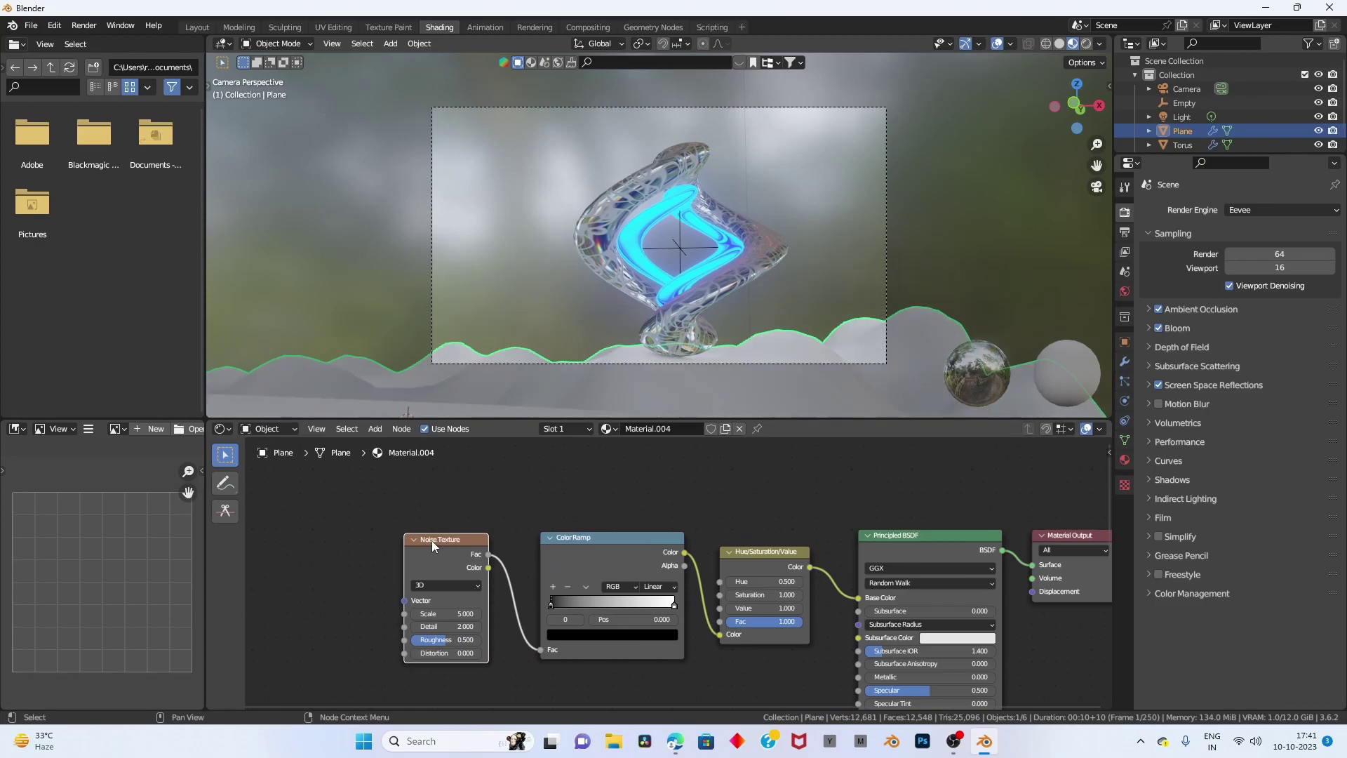
# Add Texture Coordinate and Mapping nodes, feeding Object coordinates into the Mapping Vector.
pyautogui.hotkey('ctrl', 't')
pyautogui.moveTo(464, 536); pyautogui.dragTo(704, 519, button='middle')
pyautogui.scroll(2, 622, 572)
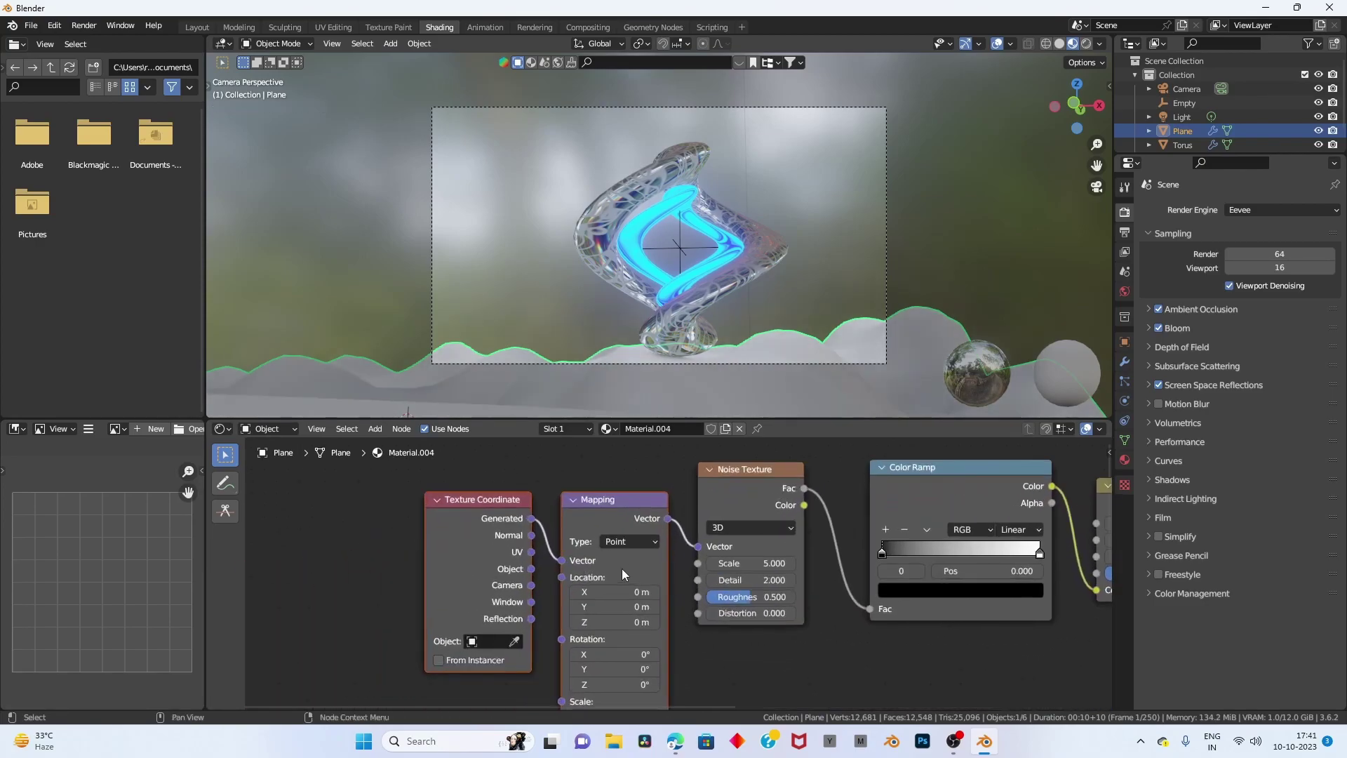
pyautogui.scroll(1, 545, 576)
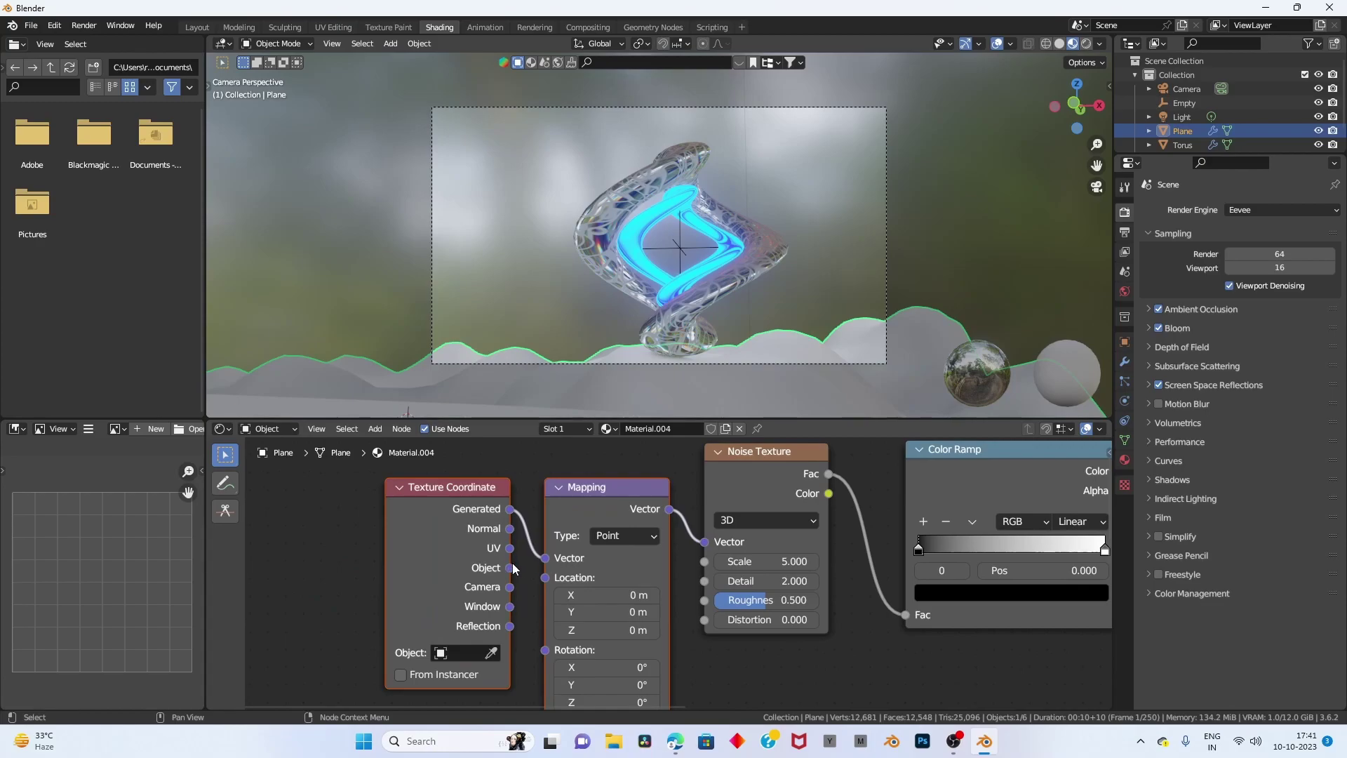
pyautogui.moveTo(514, 569); pyautogui.dragTo(545, 558)
pyautogui.scroll(-1, 578, 520)
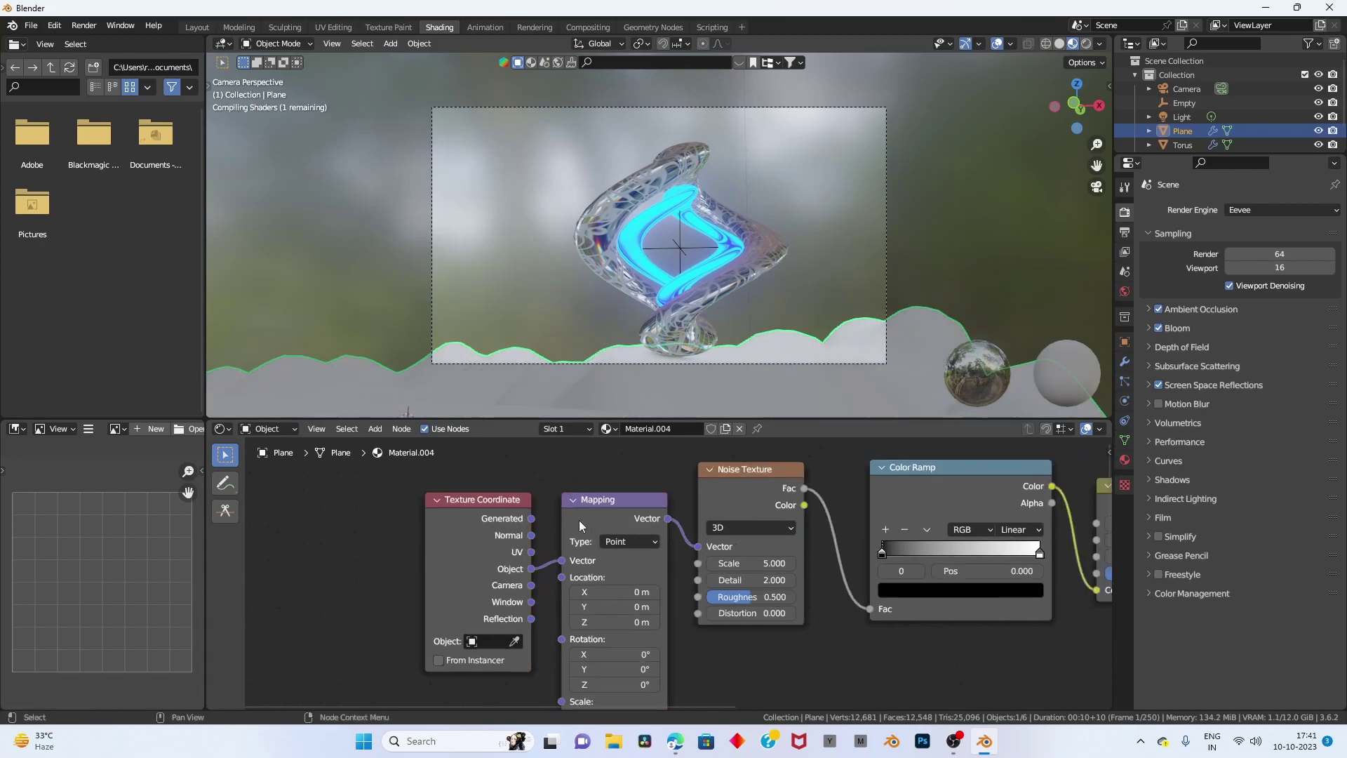
pyautogui.keyDown('ctrl'); pyautogui.scroll(-3, 666, 530); pyautogui.keyUp('ctrl')
pyautogui.scroll(2, 759, 539)
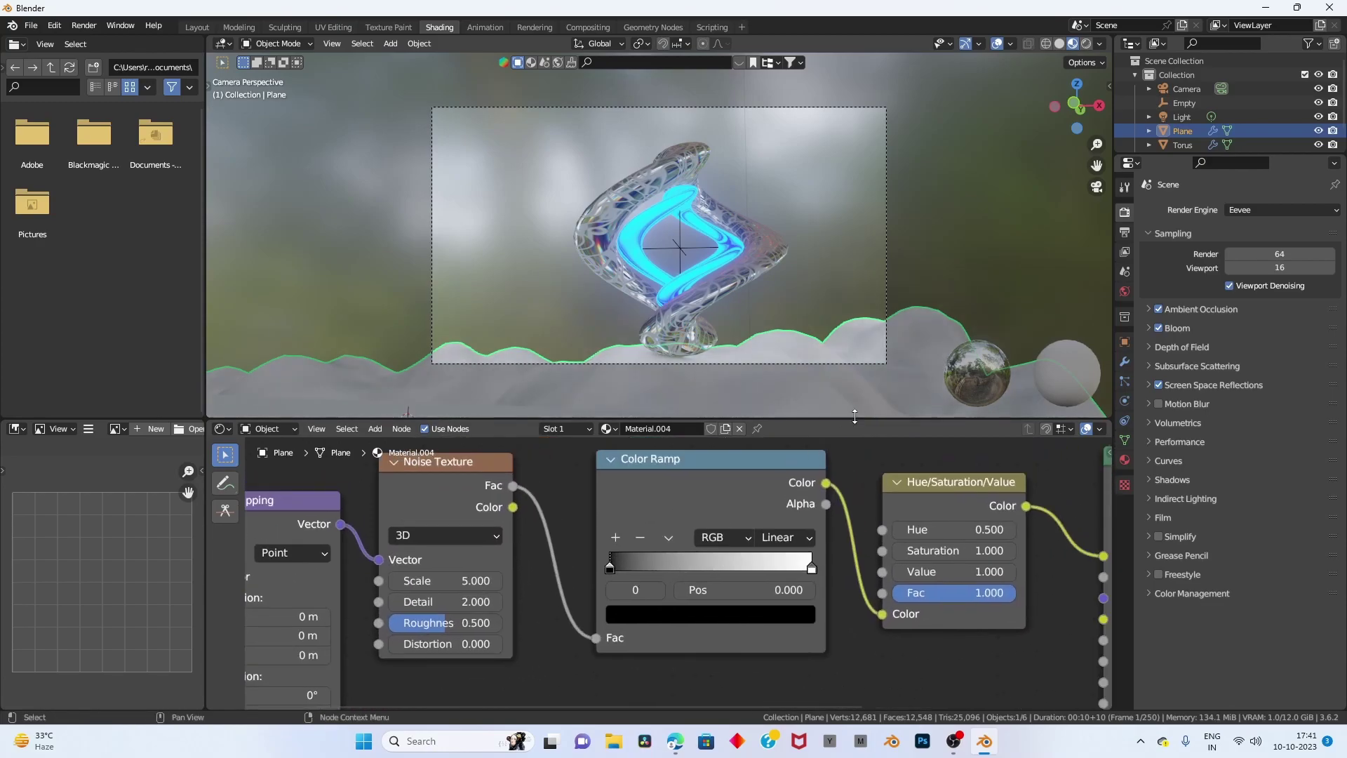
pyautogui.moveTo(1097, 165); pyautogui.dragTo(1096, 105)
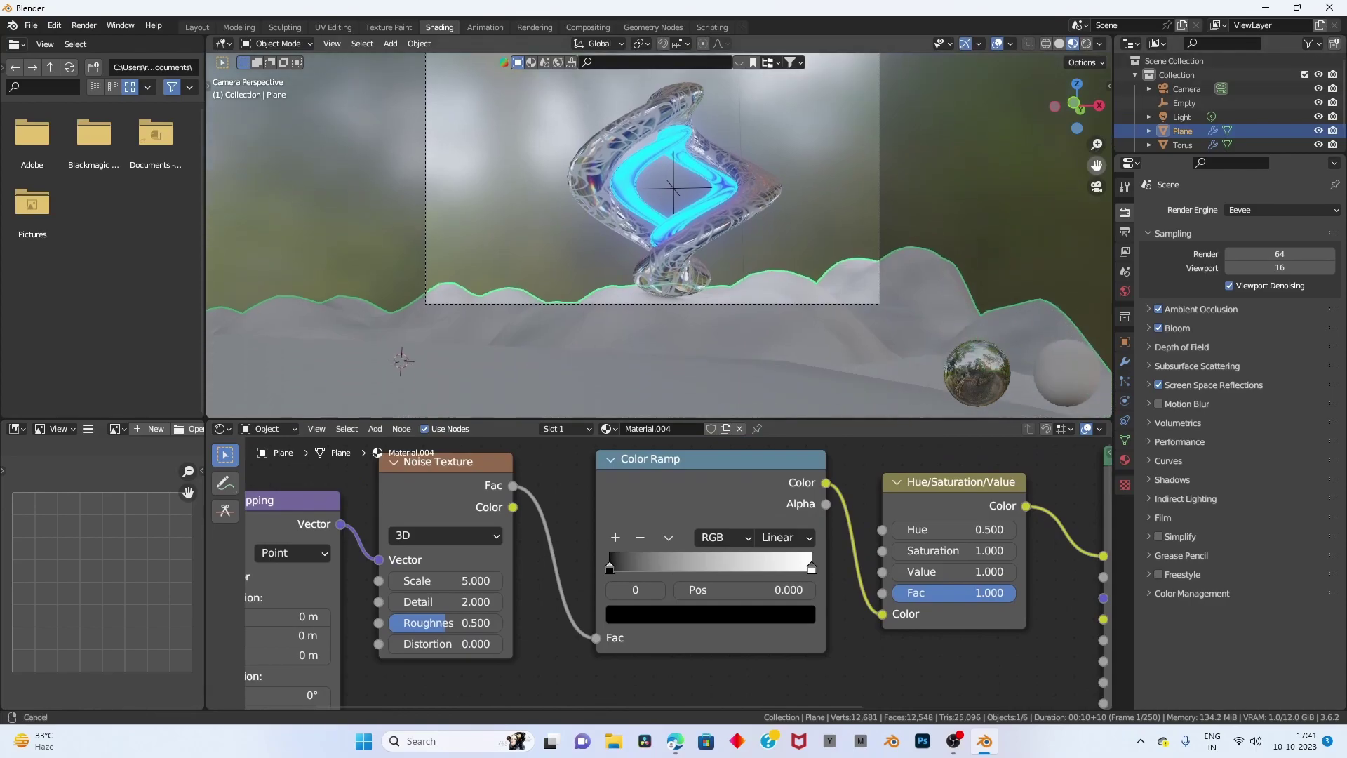
# Set the left ramp stop to magenta and add a pinkish middle stop.
pyautogui.scroll(4, 659, 235)
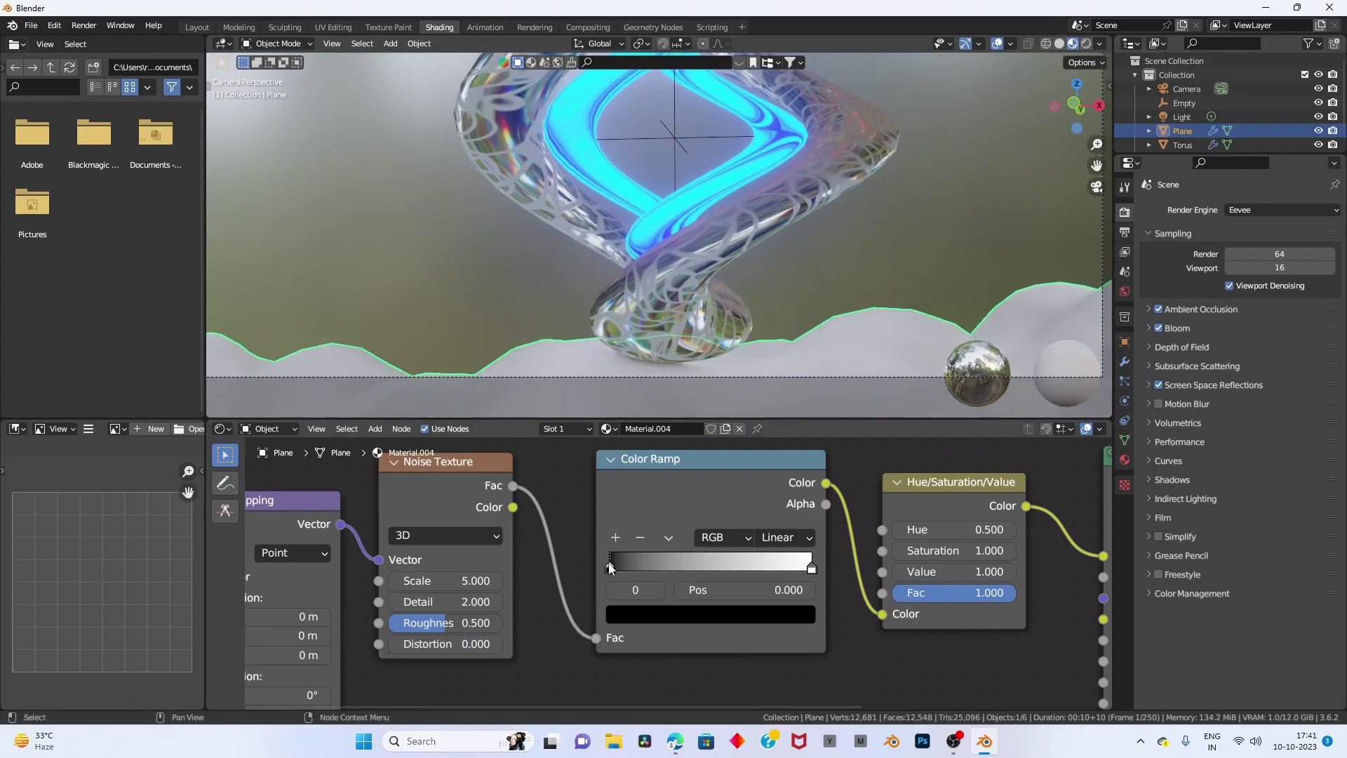
pyautogui.click(630, 617)
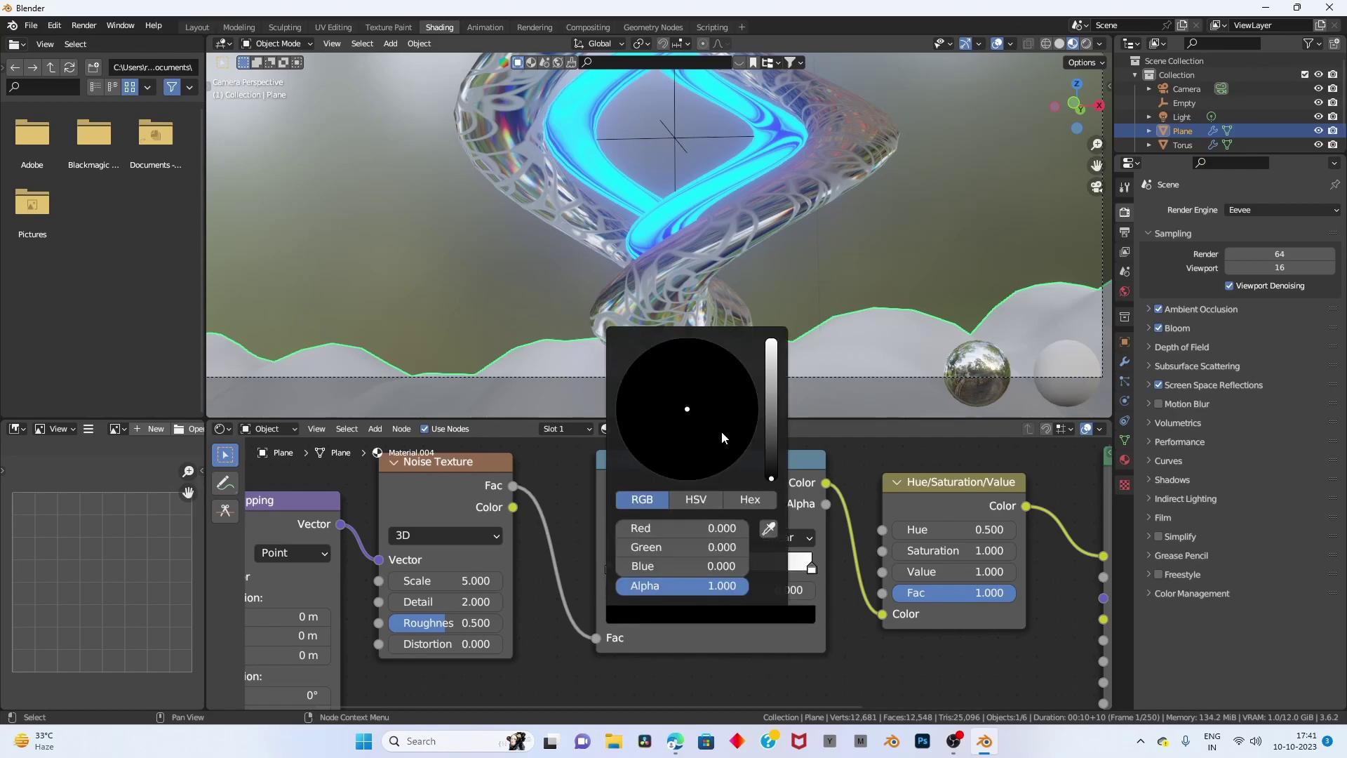
pyautogui.moveTo(771, 477); pyautogui.dragTo(771, 341)
pyautogui.click(678, 478)
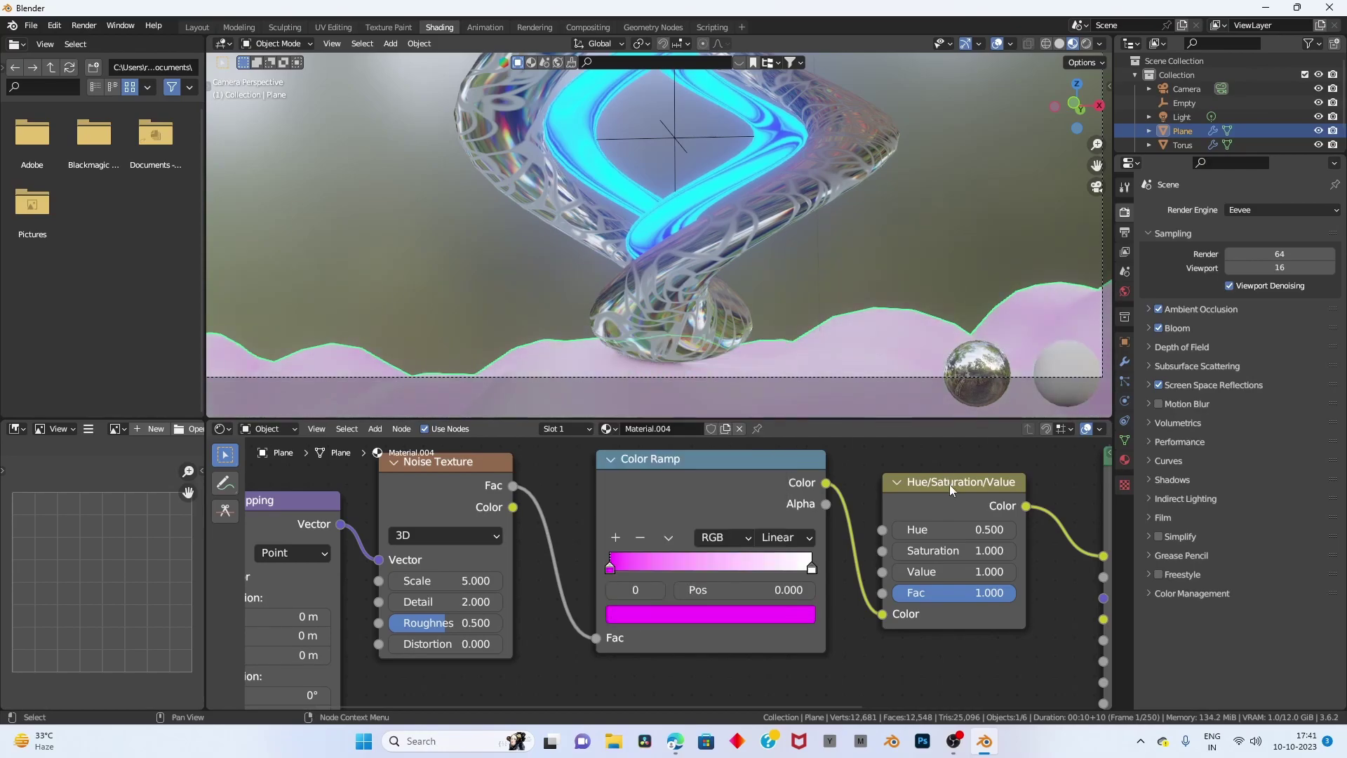
pyautogui.click(617, 536)
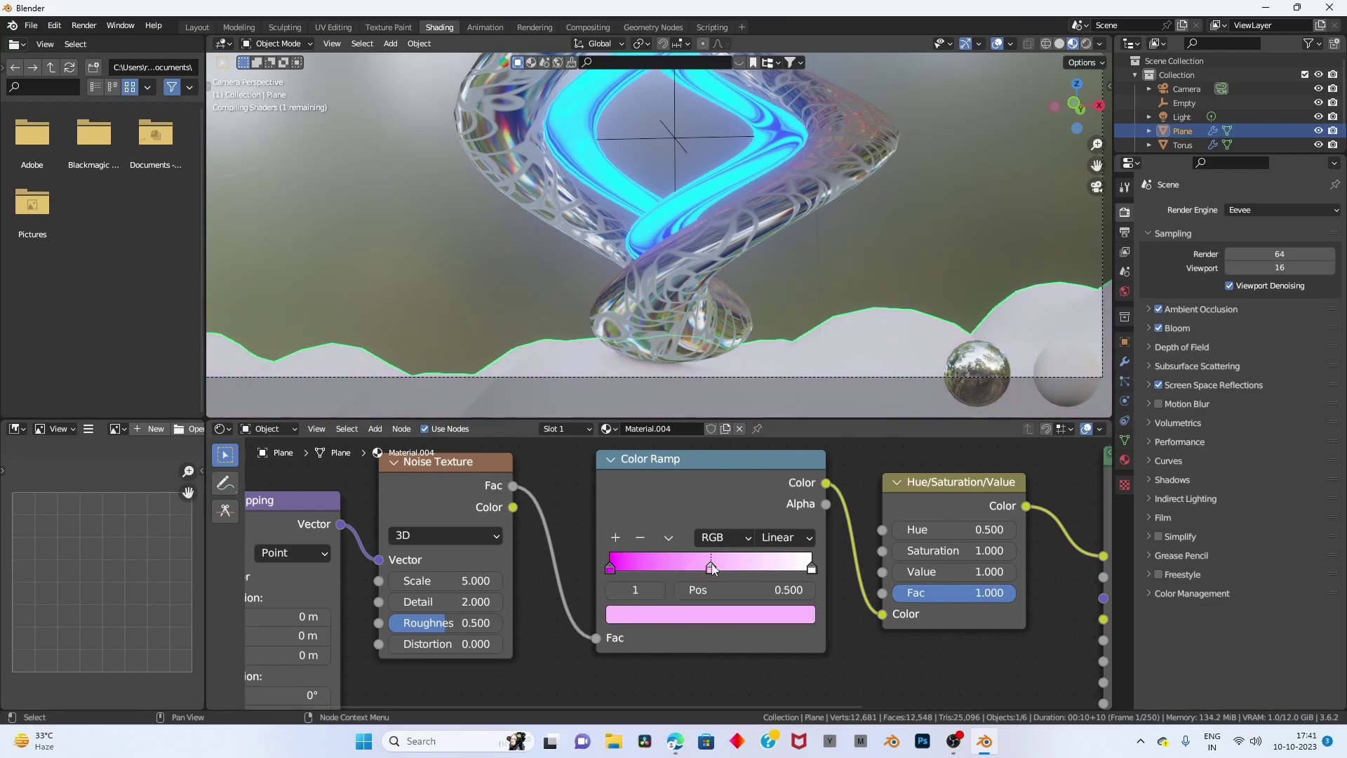
pyautogui.click(703, 609)
pyautogui.click(691, 479)
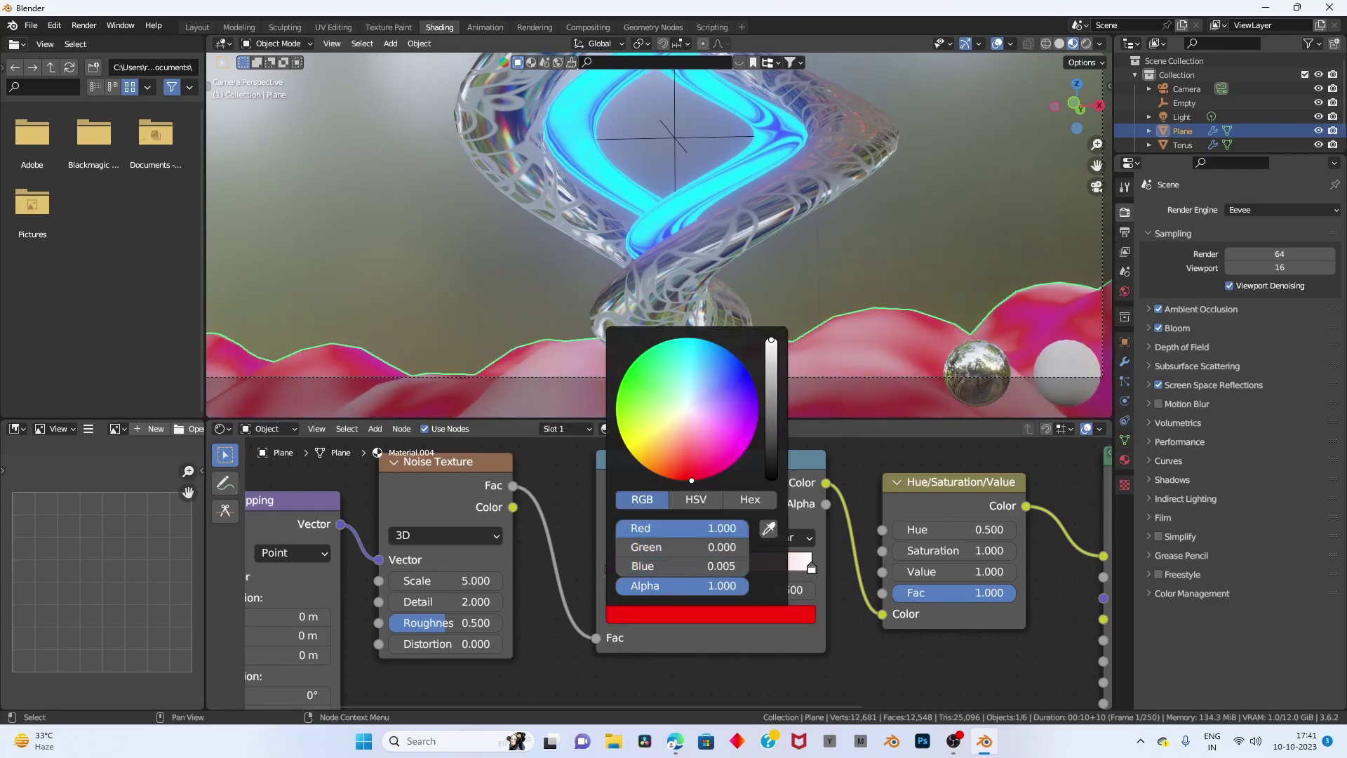
pyautogui.moveTo(684, 565); pyautogui.dragTo(729, 565)
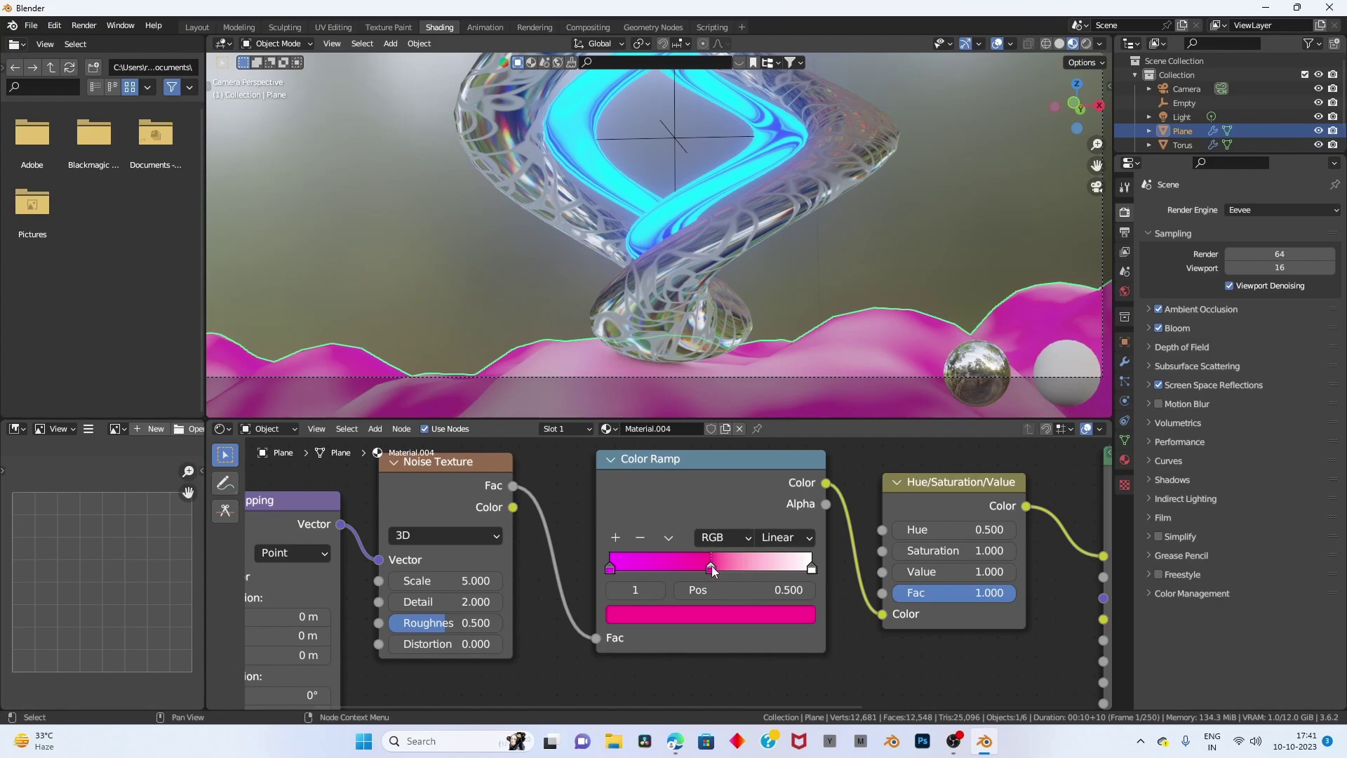
# Make the right ramp stop blue and slide it left to 0.682.
pyautogui.click(706, 611)
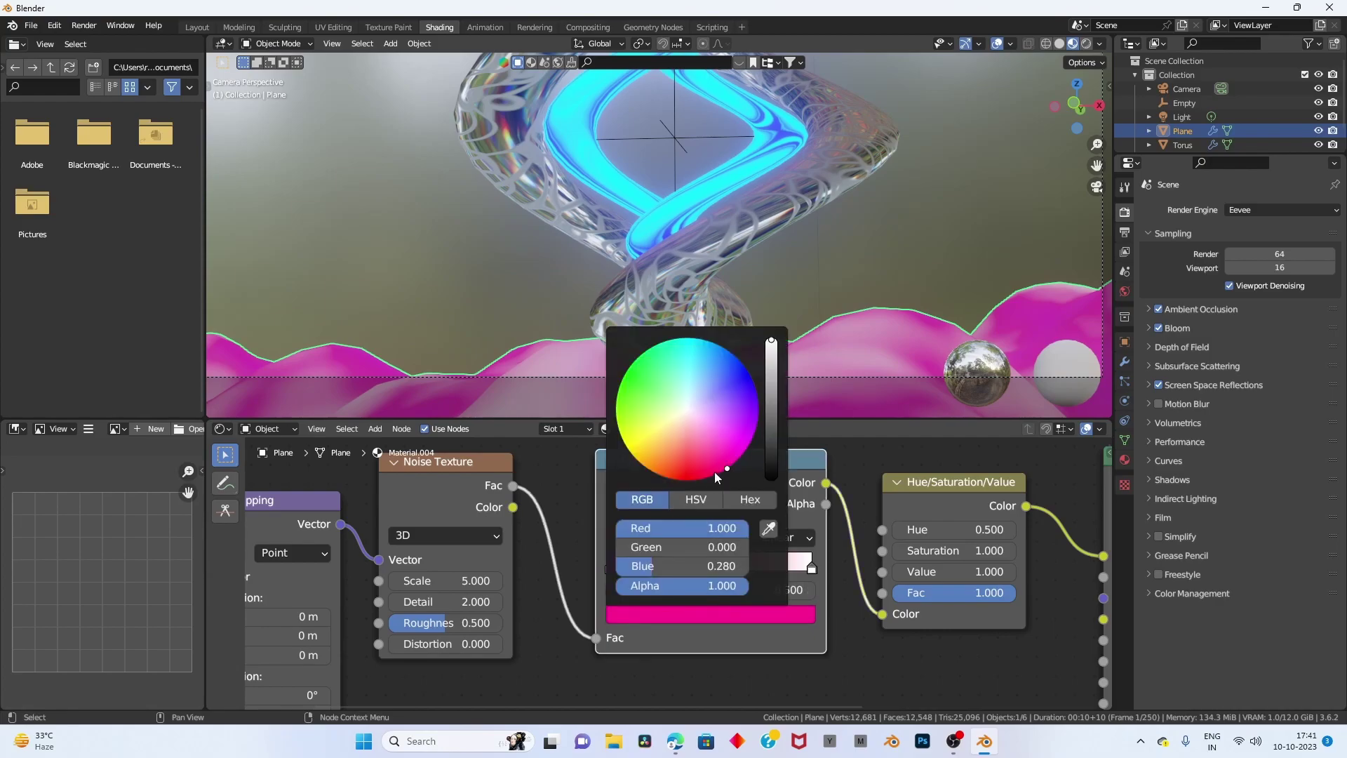
pyautogui.click(811, 567)
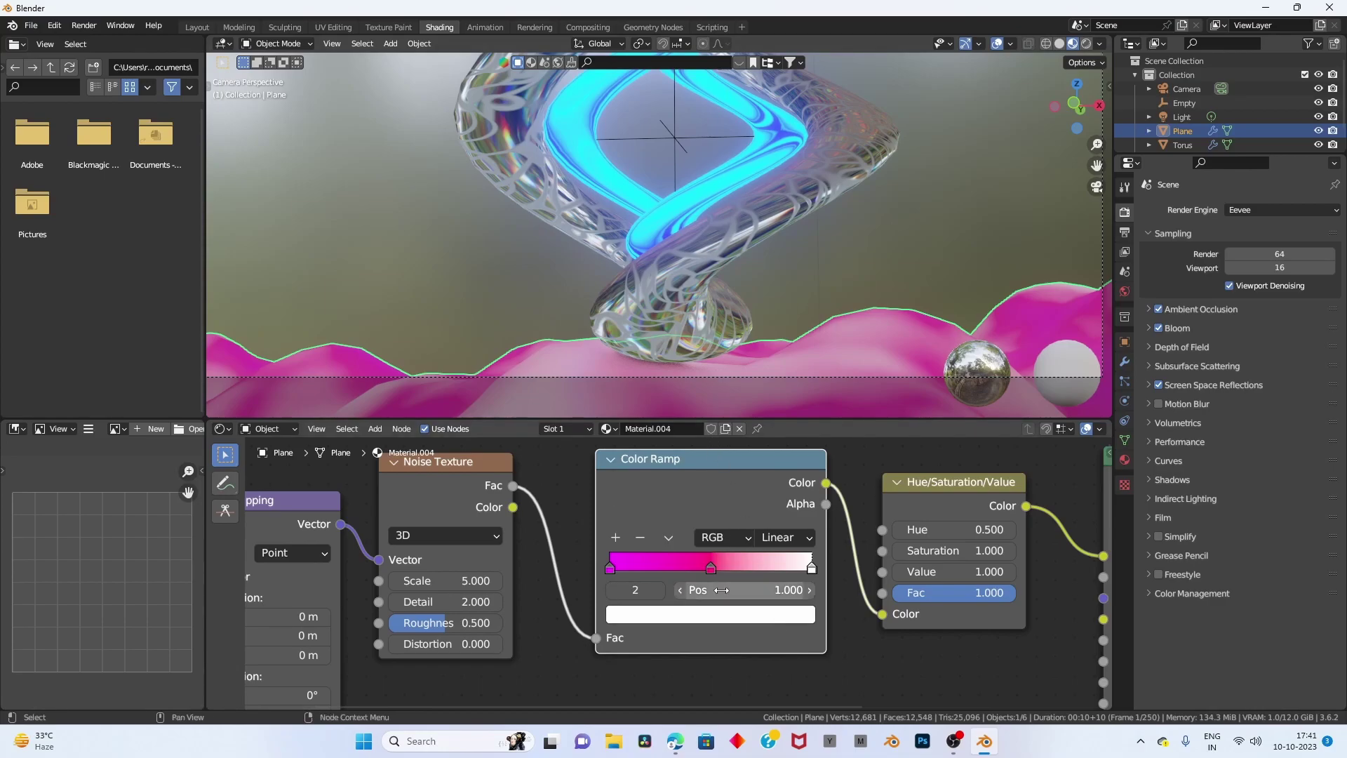
pyautogui.click(723, 615)
pyautogui.click(746, 376)
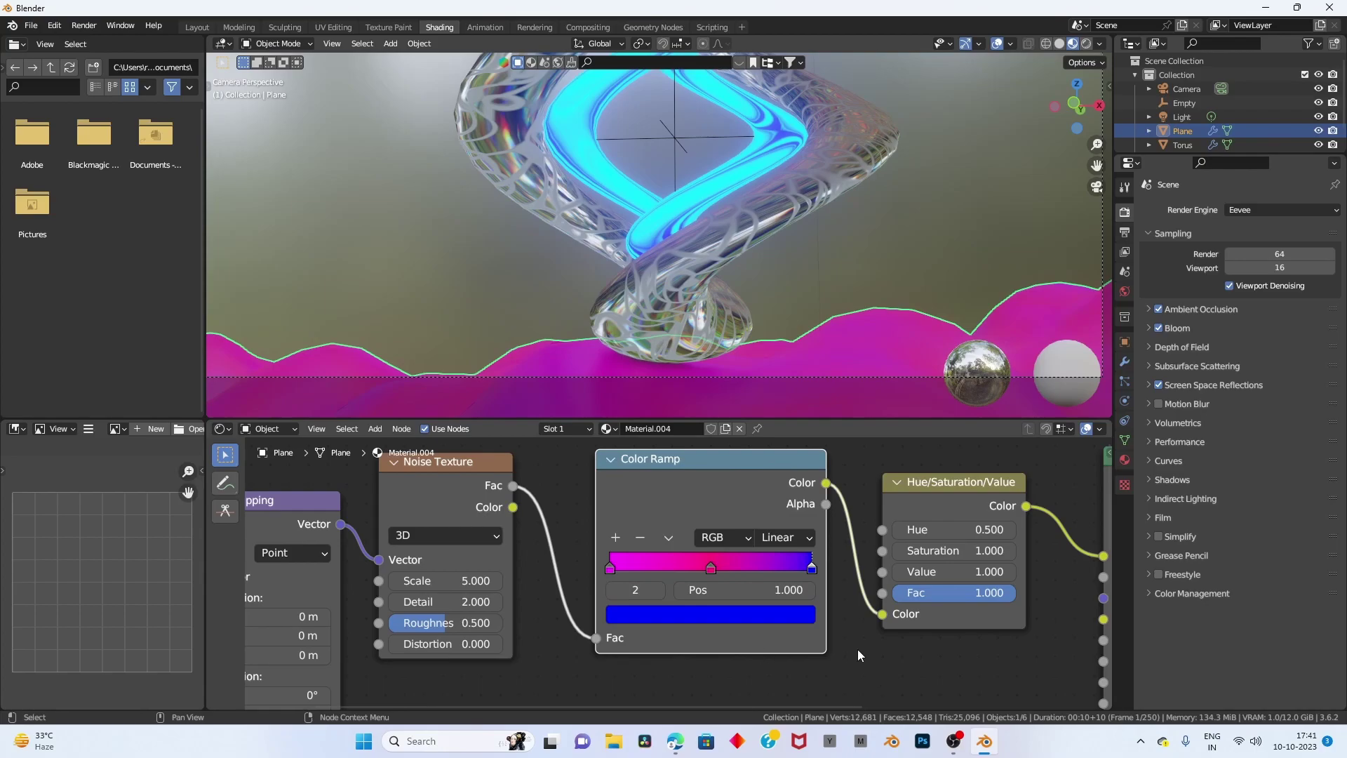
pyautogui.moveTo(702, 562)
pyautogui.mouseDown()
pyautogui.moveTo(752, 564)
pyautogui.moveTo(709, 570)
pyautogui.mouseUp()
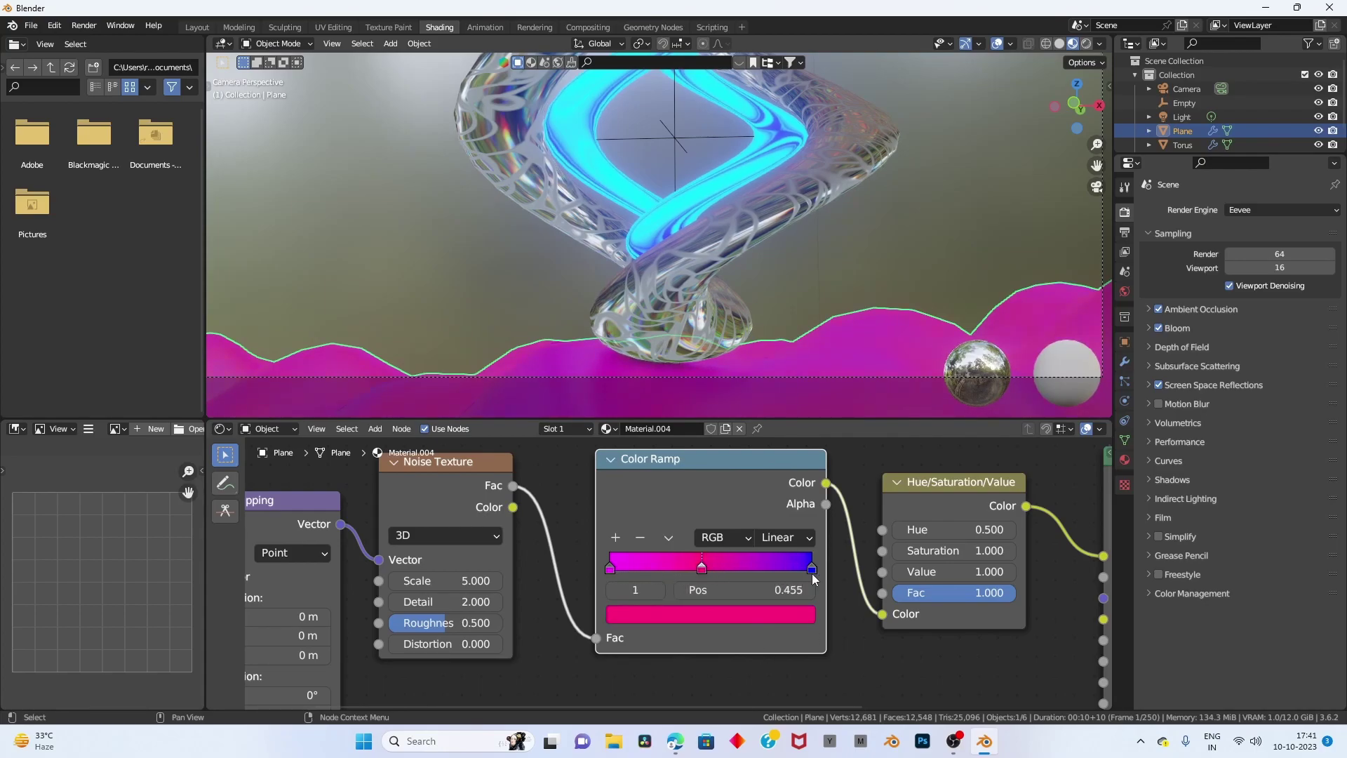
pyautogui.moveTo(812, 570); pyautogui.dragTo(747, 568)
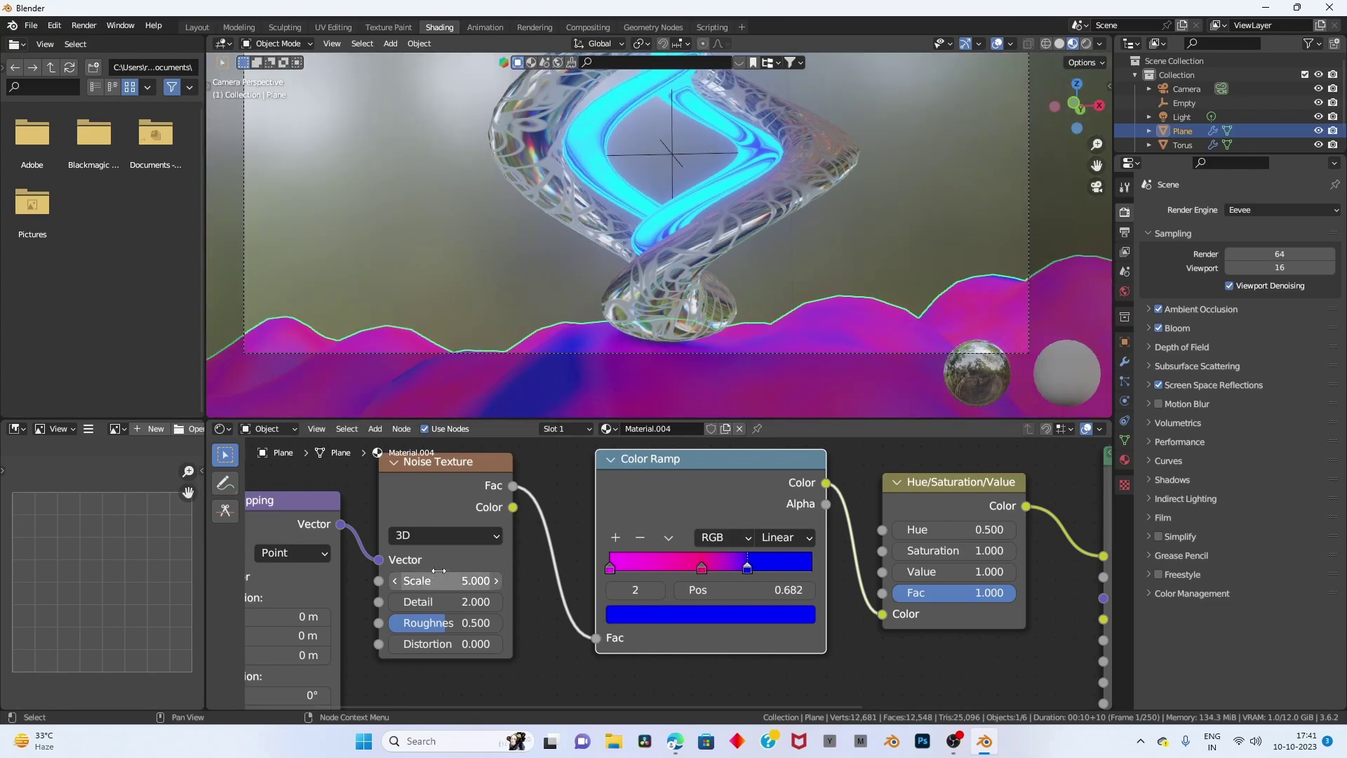
# Set the Noise Texture Scale to 7.3 and Distortion to -1.2.
pyautogui.moveTo(439, 571); pyautogui.dragTo(488, 580)
pyautogui.moveTo(456, 643)
pyautogui.mouseDown()
pyautogui.moveTo(491, 643)
pyautogui.moveTo(275, 602)
pyautogui.mouseUp()
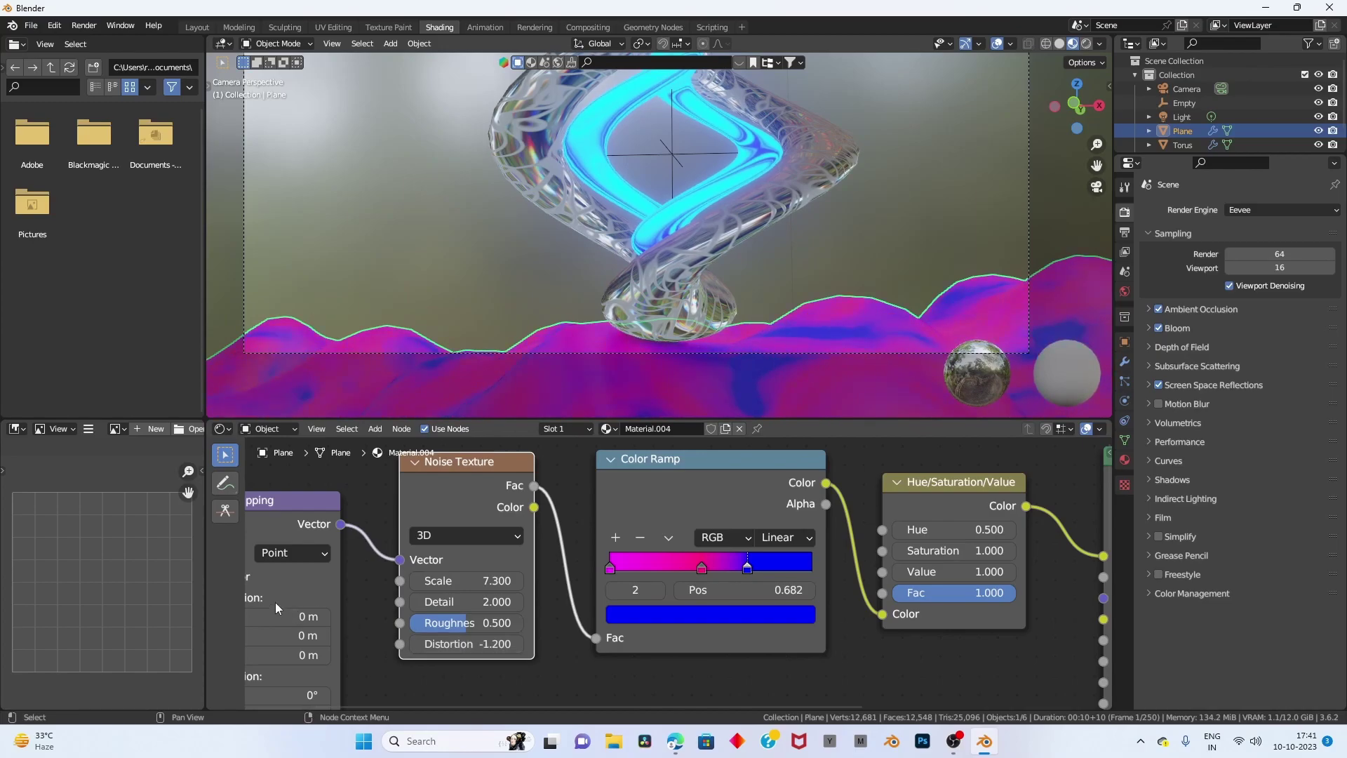
pyautogui.moveTo(275, 601); pyautogui.dragTo(576, 632, button='middle')
# Duplicate the four texture-setup nodes and place the copies below the originals.
pyautogui.scroll(-5, 637, 572)
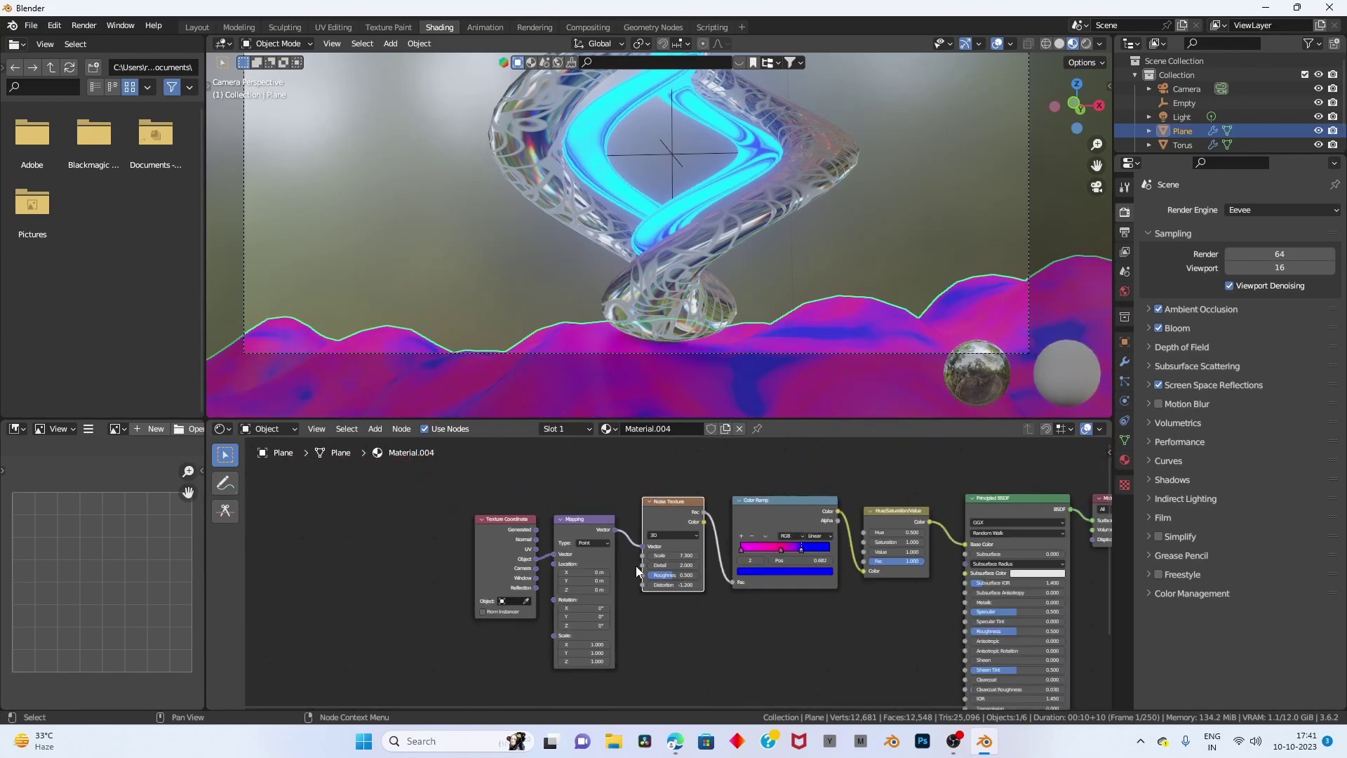
pyautogui.moveTo(637, 572); pyautogui.dragTo(542, 523, button='middle')
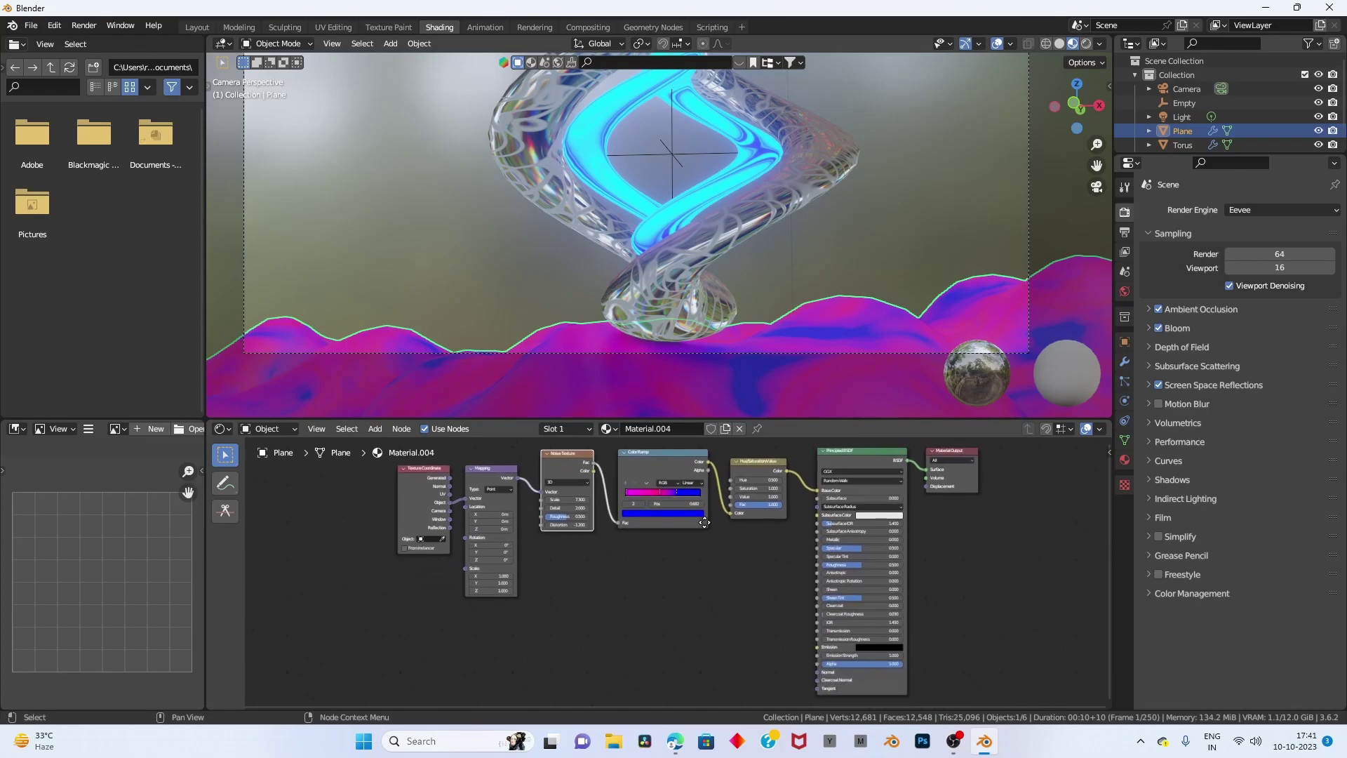
pyautogui.scroll(-3, 734, 563)
pyautogui.scroll(2, 701, 554)
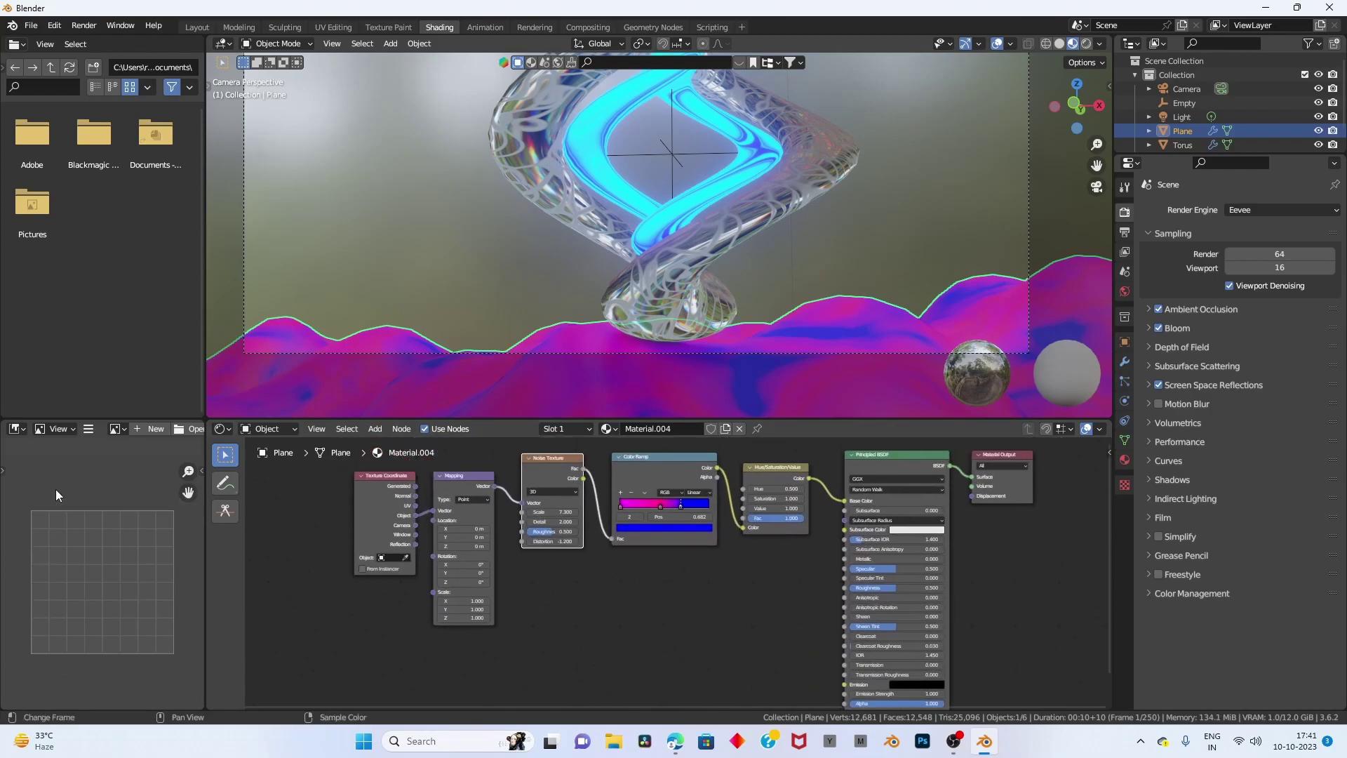
pyautogui.press('b')
pyautogui.moveTo(423, 524); pyautogui.dragTo(683, 637)
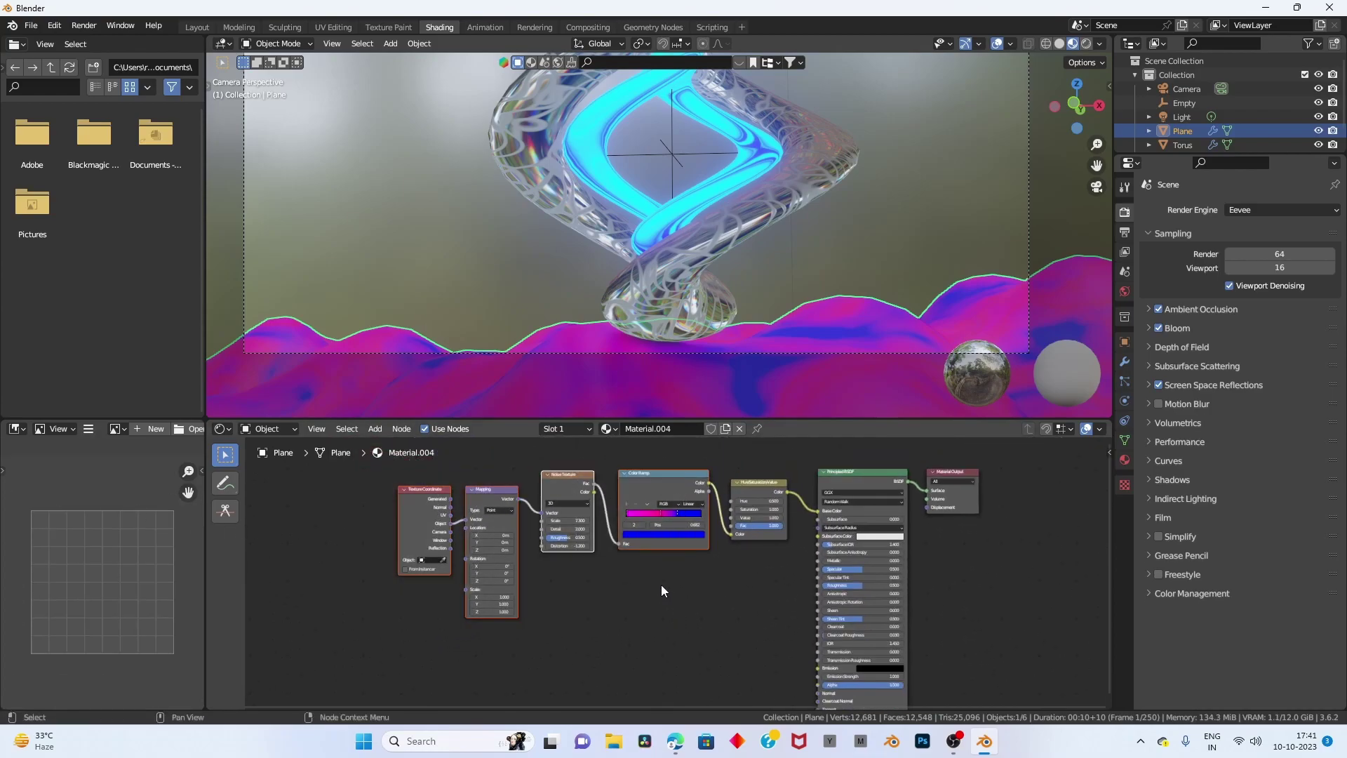
pyautogui.hotkey('shift', 'd')
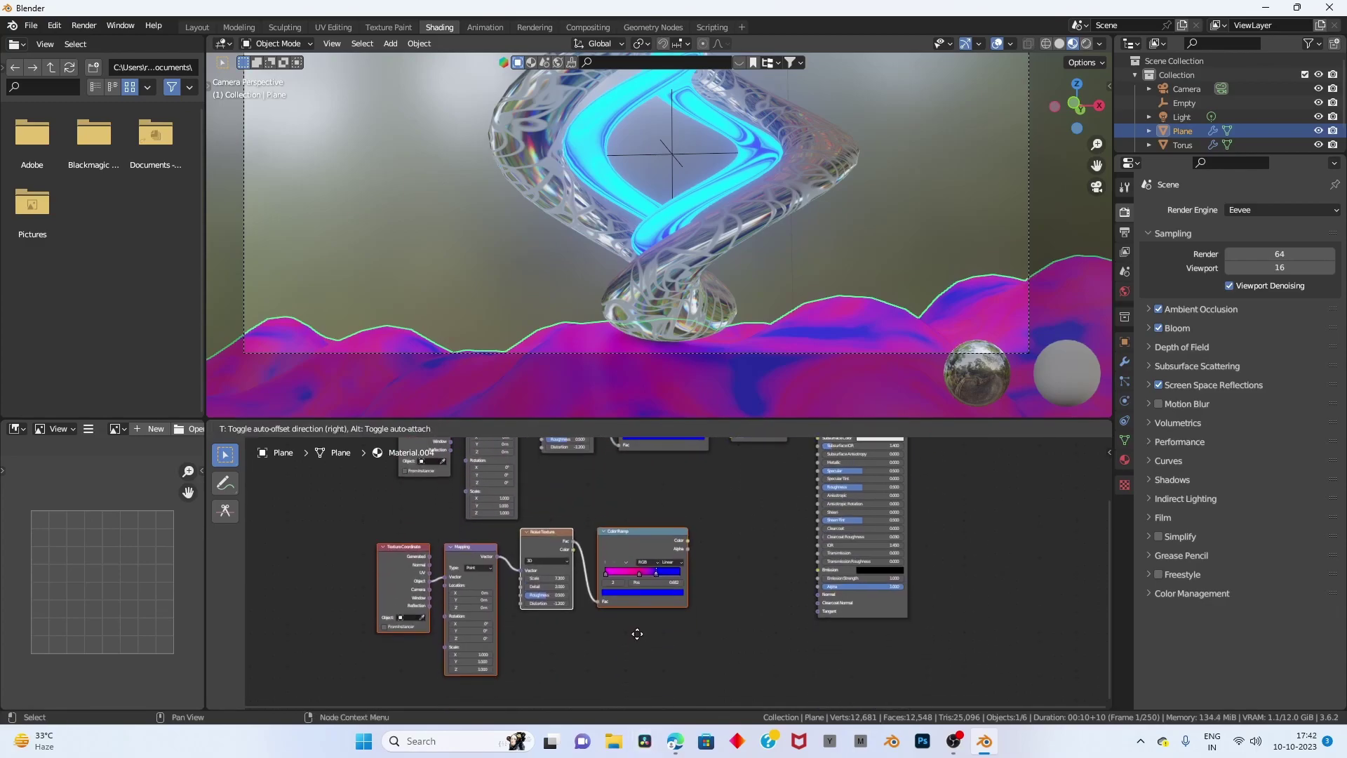
pyautogui.click(658, 608)
pyautogui.scroll(1, 593, 624)
pyautogui.scroll(-1, 593, 625)
pyautogui.scroll(1, 659, 588)
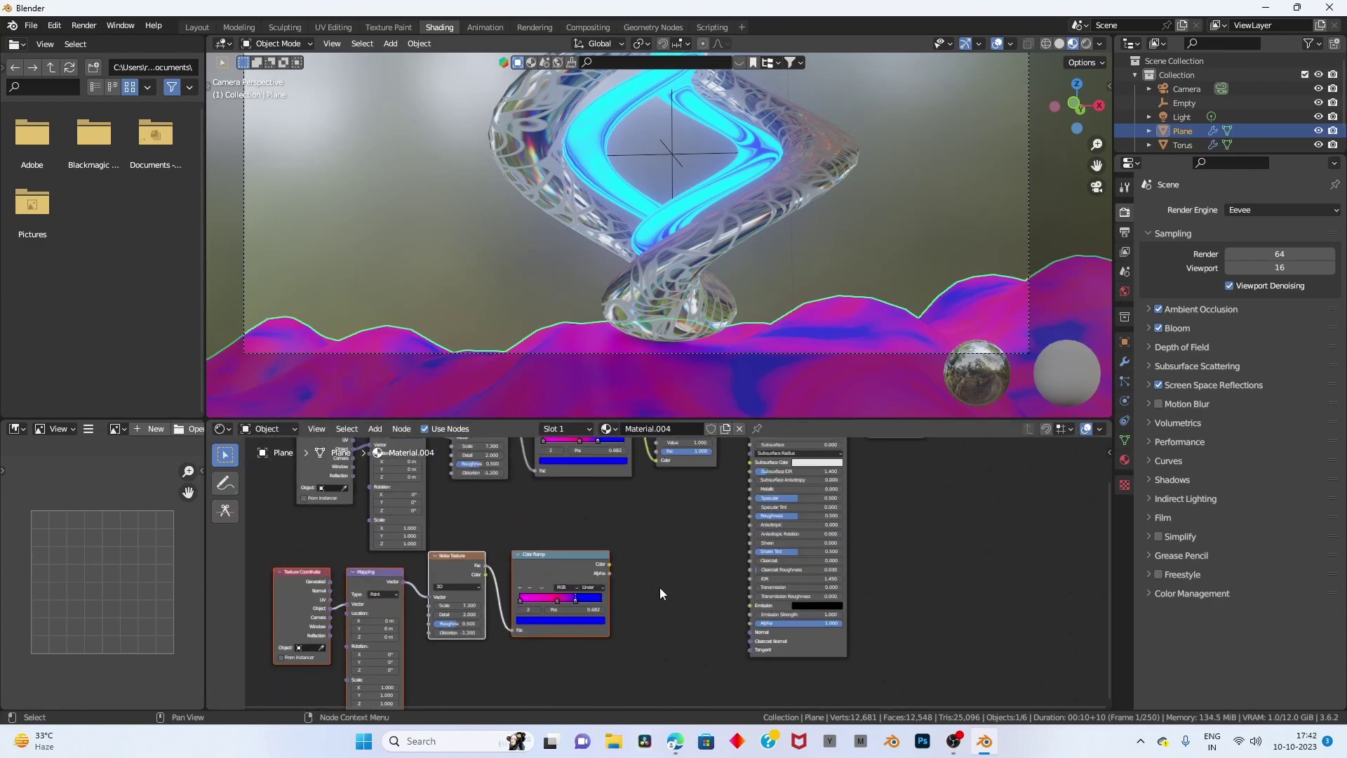
# Add a Bump node with the Color Ramp colour plugged into its Height.
pyautogui.hotkey('shift', 'a')
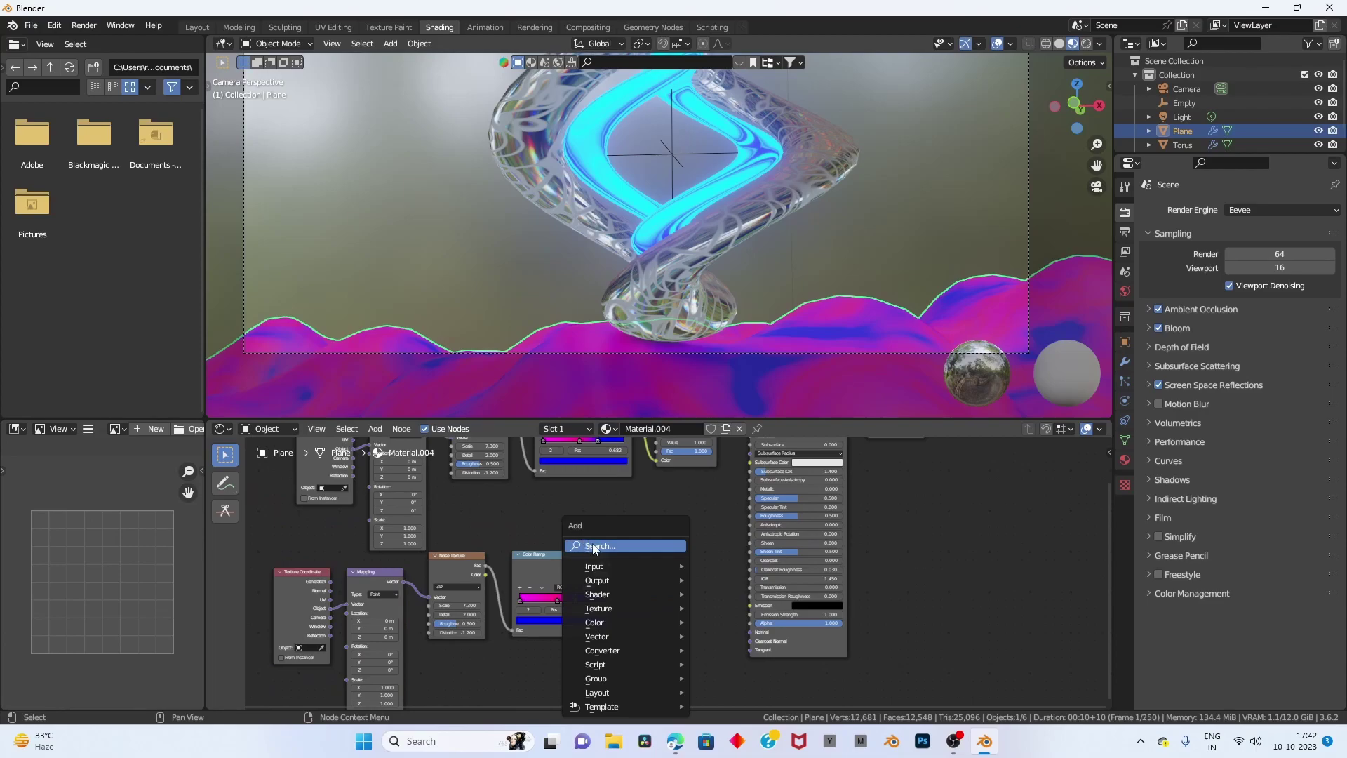
pyautogui.click(616, 544)
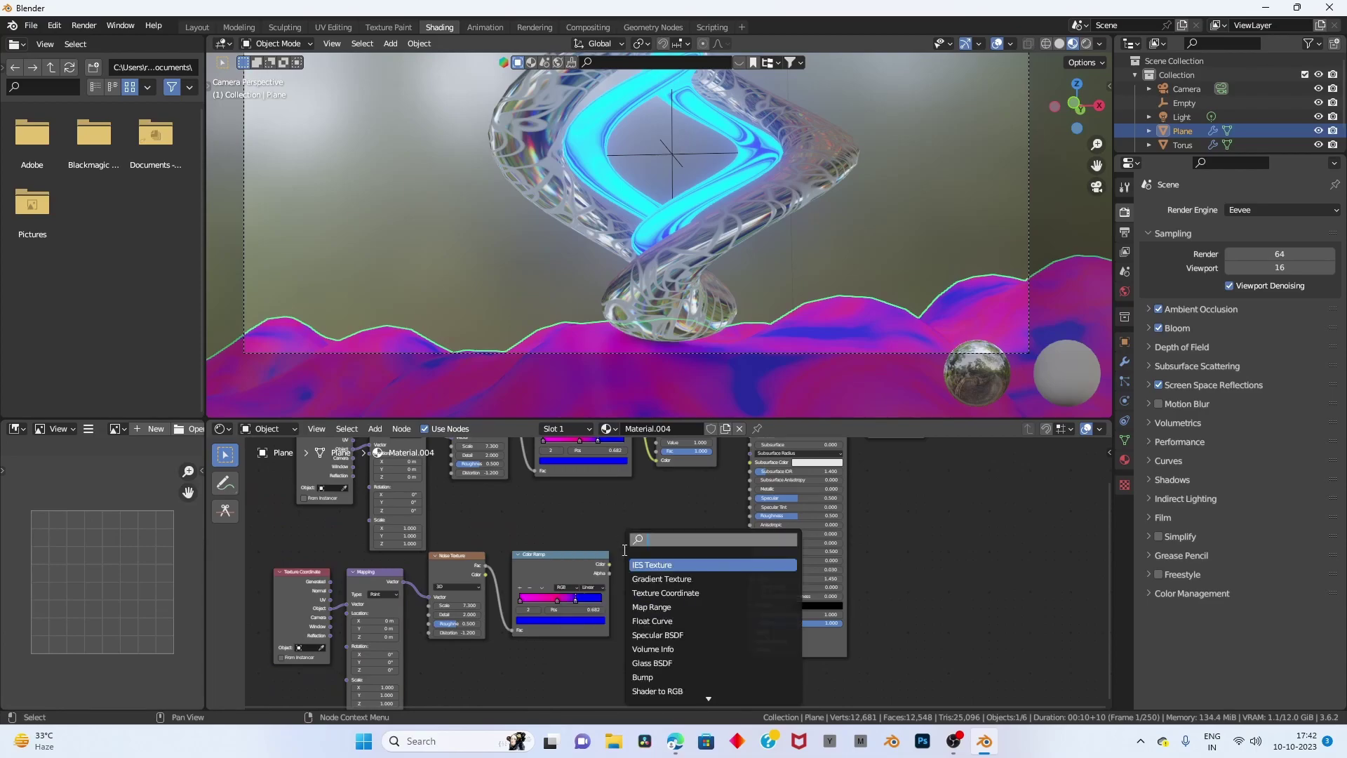
pyautogui.write('bump')
pyautogui.press('Return')
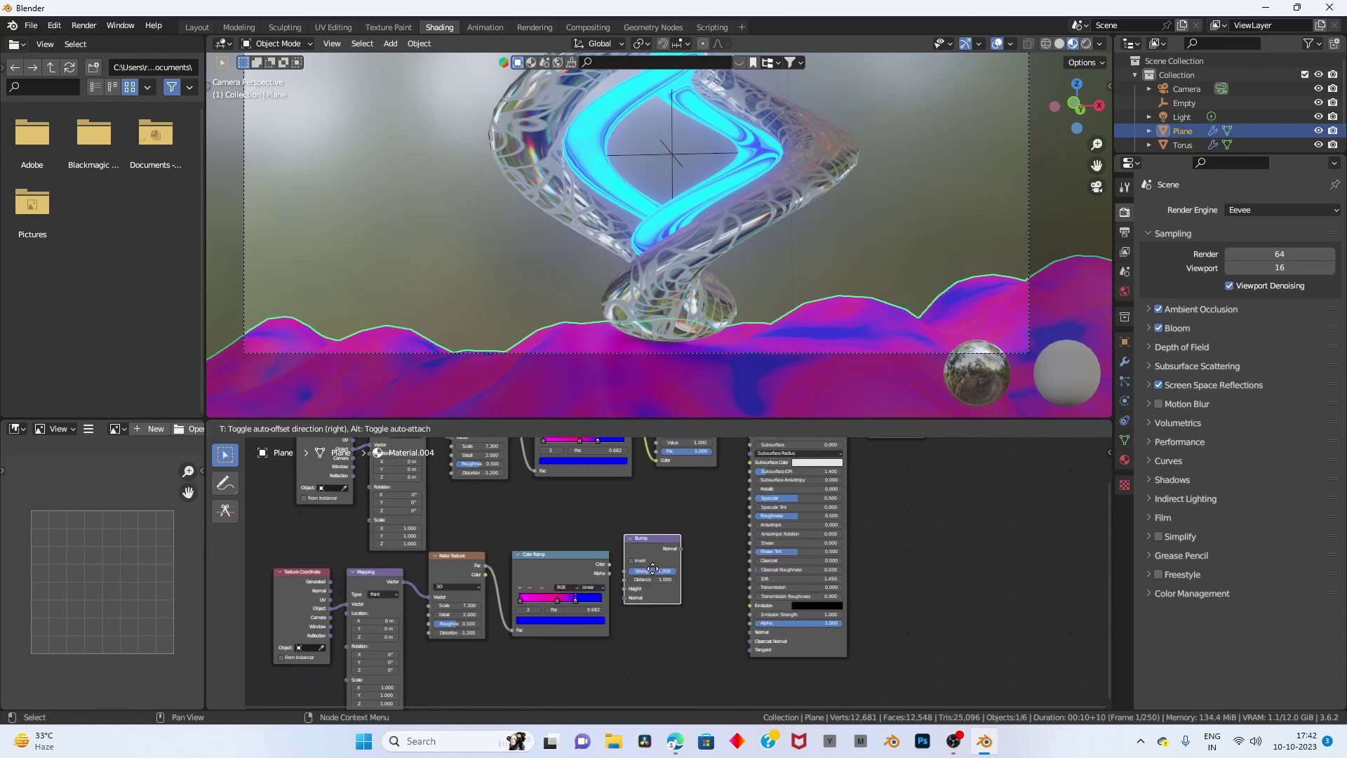
pyautogui.click(646, 583)
pyautogui.scroll(2, 646, 583)
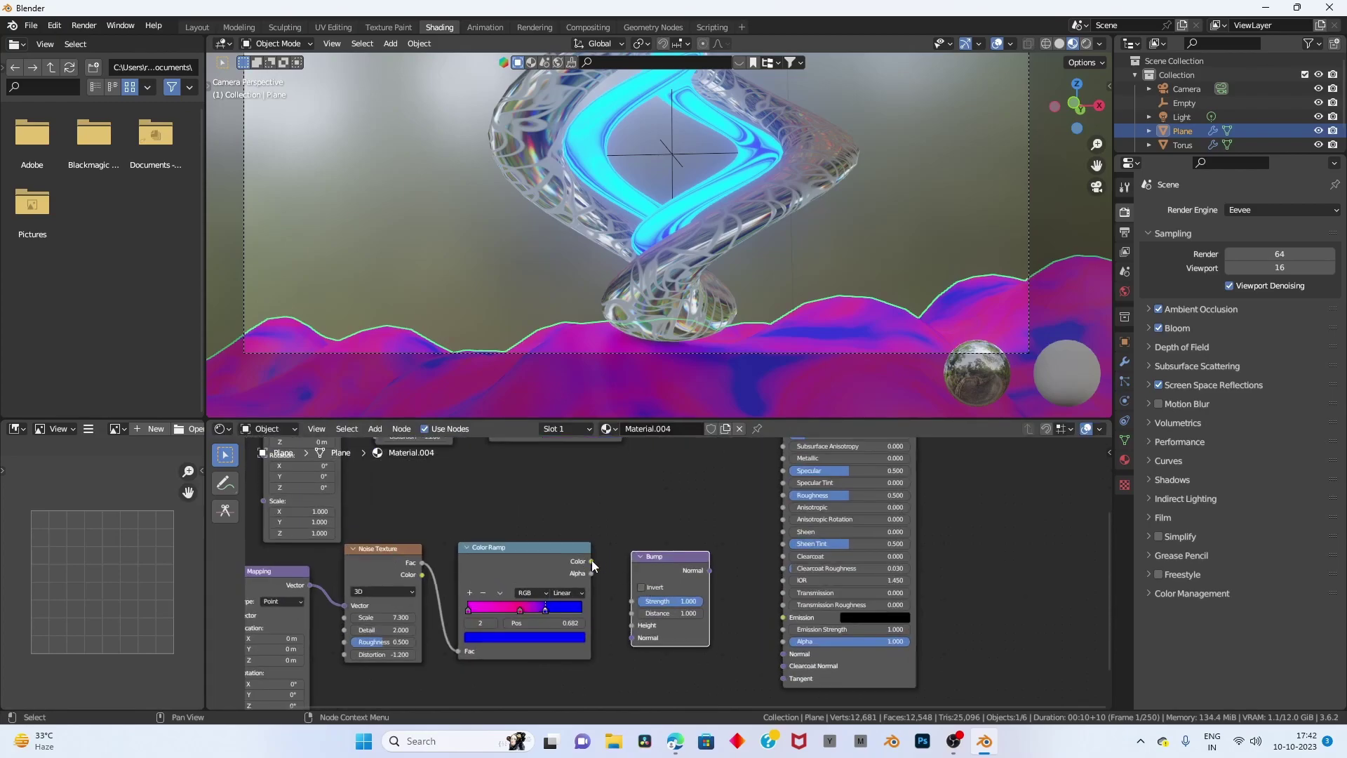
pyautogui.moveTo(591, 561); pyautogui.dragTo(609, 575)
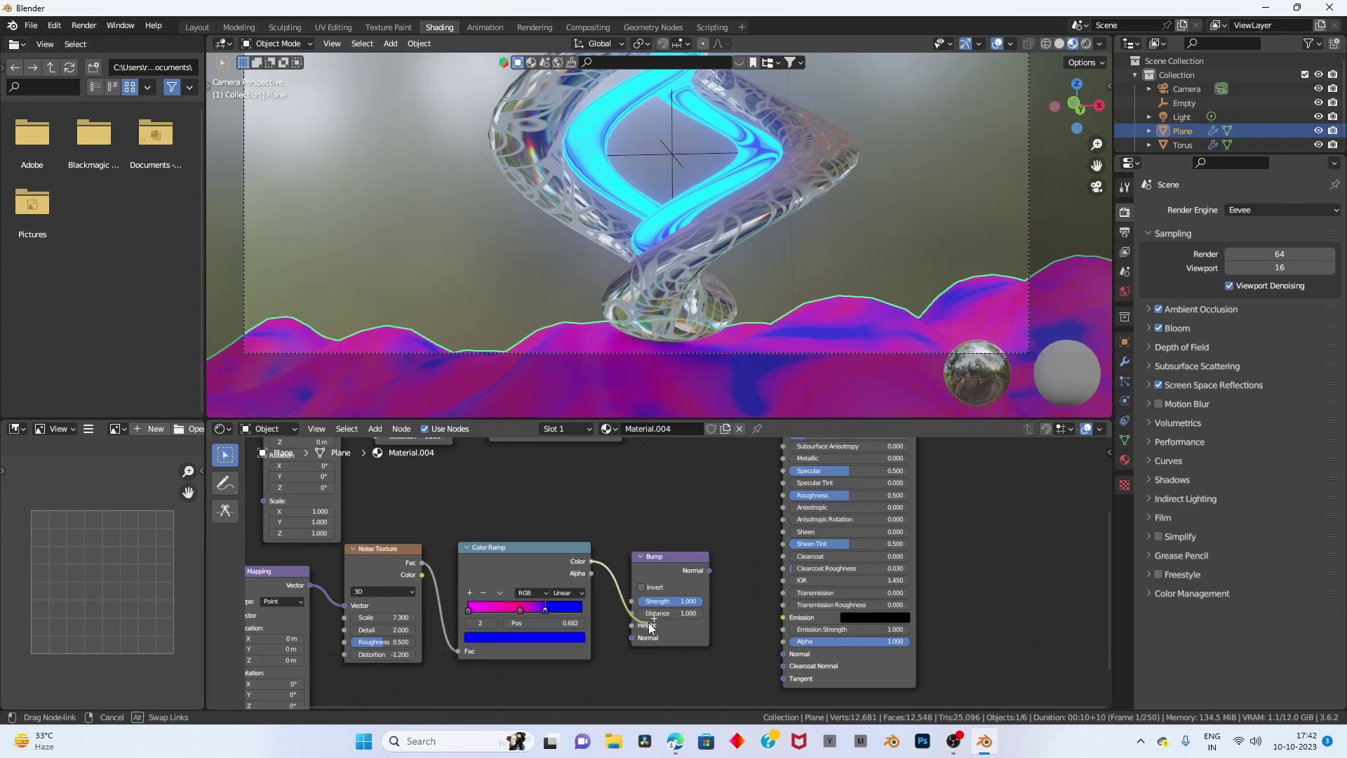
pyautogui.moveTo(630, 584); pyautogui.dragTo(633, 624)
# Connect the Bump Normal output to the Principled BSDF Normal input.
pyautogui.scroll(1, 669, 608)
pyautogui.scroll(1, 661, 604)
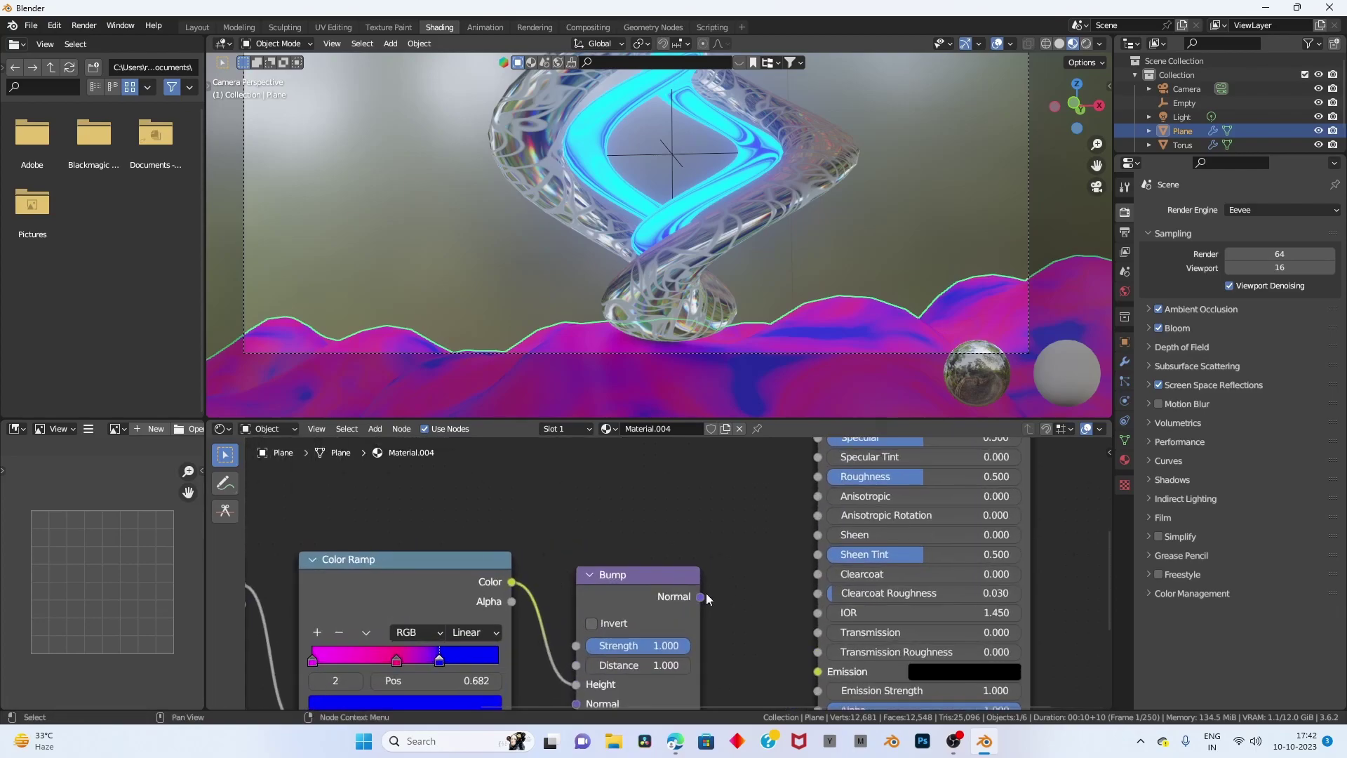
pyautogui.moveTo(701, 596); pyautogui.dragTo(728, 594)
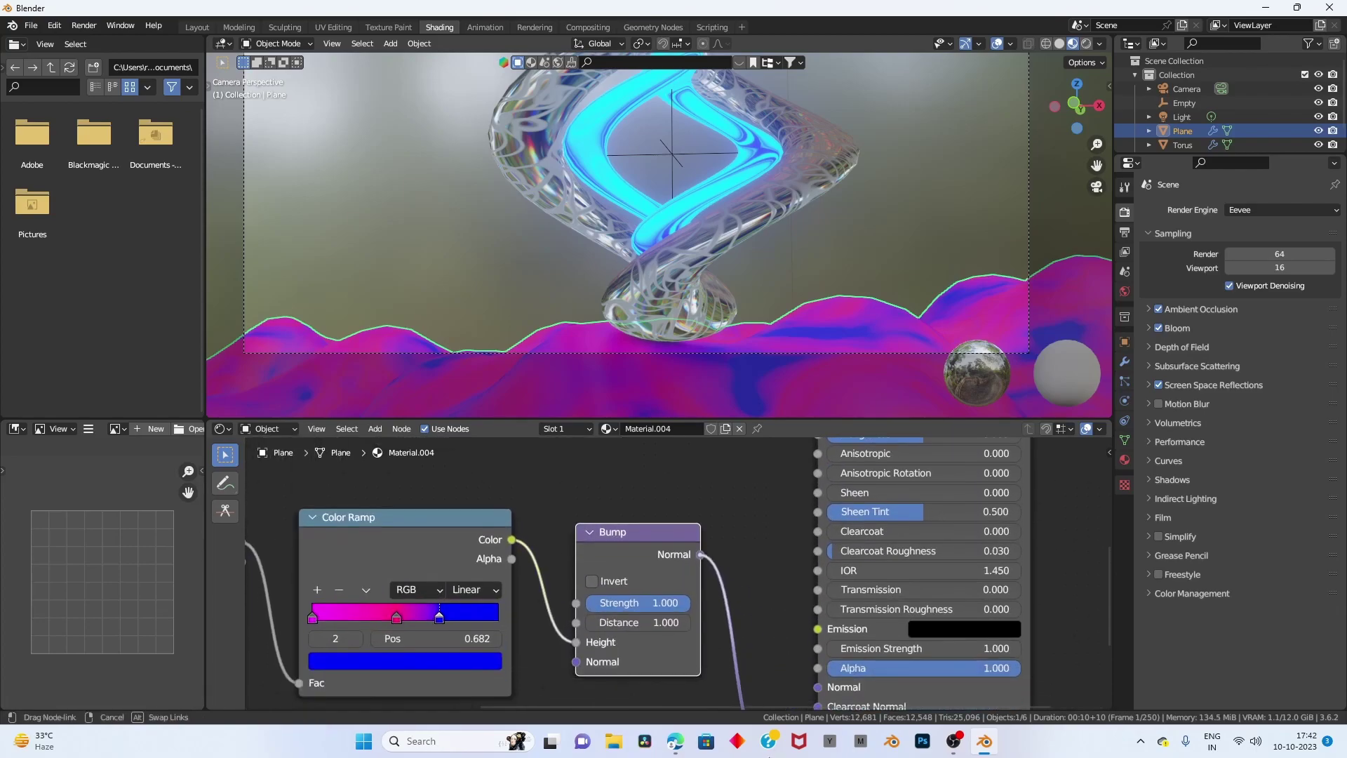
pyautogui.moveTo(752, 682); pyautogui.dragTo(818, 574)
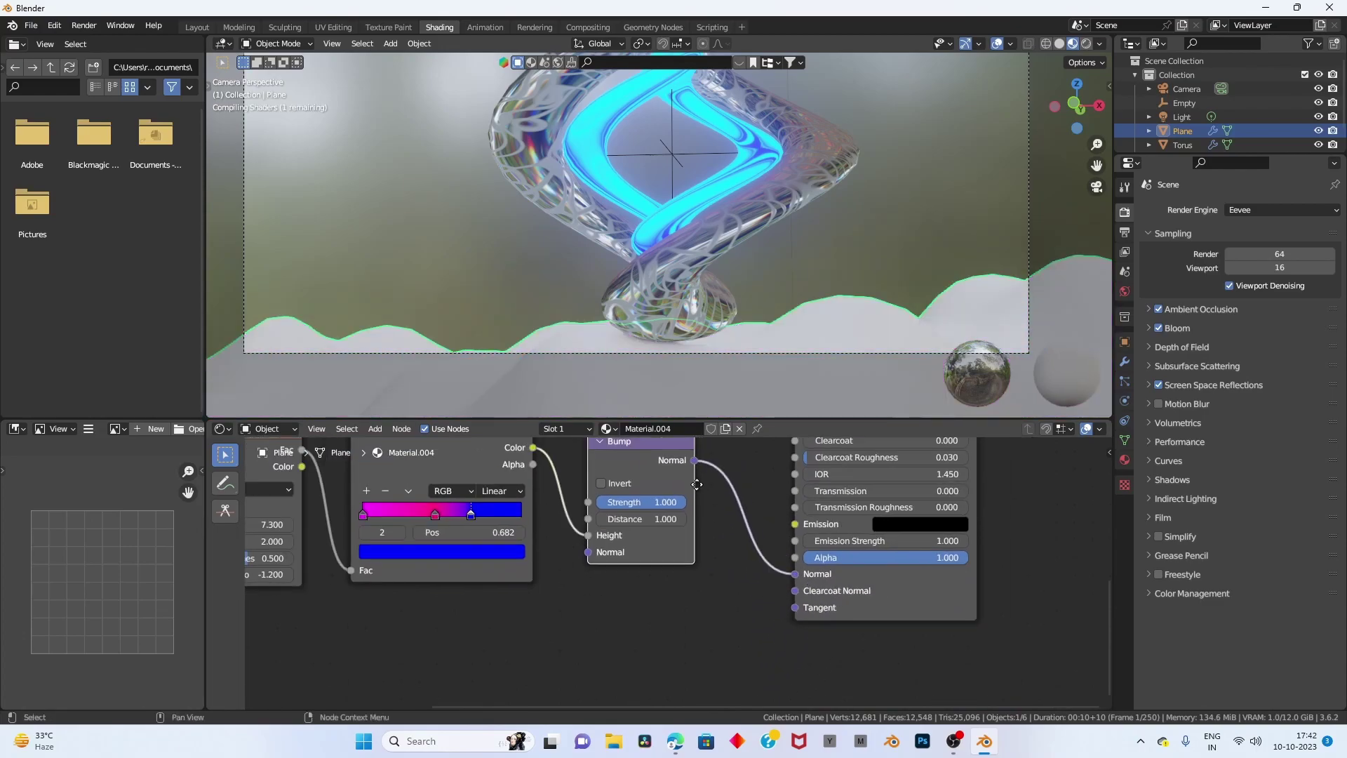
pyautogui.scroll(-2, 736, 439)
pyautogui.scroll(1, 636, 501)
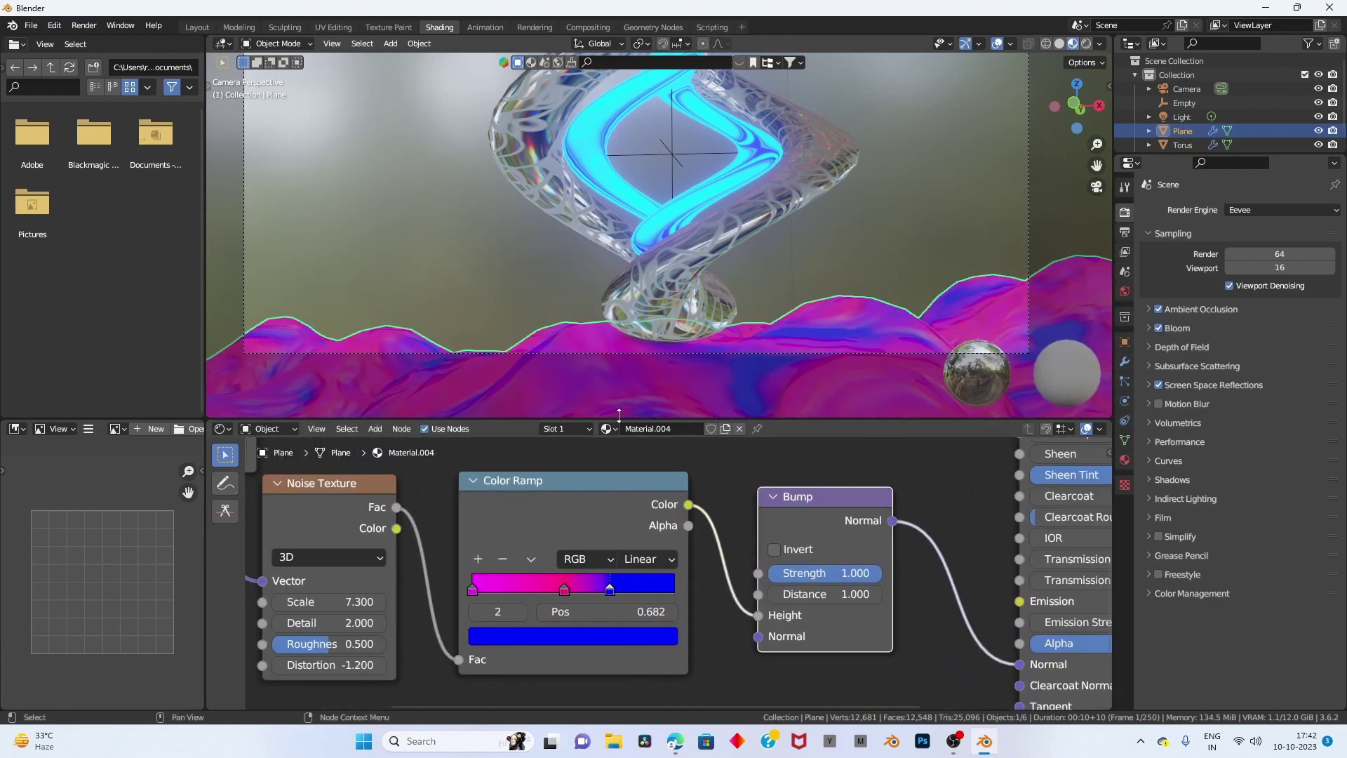
# Remove the first ramp stop, move the pink stop to 0.232, and turn both stops black.
pyautogui.rightClick(583, 583)
pyautogui.click(565, 589)
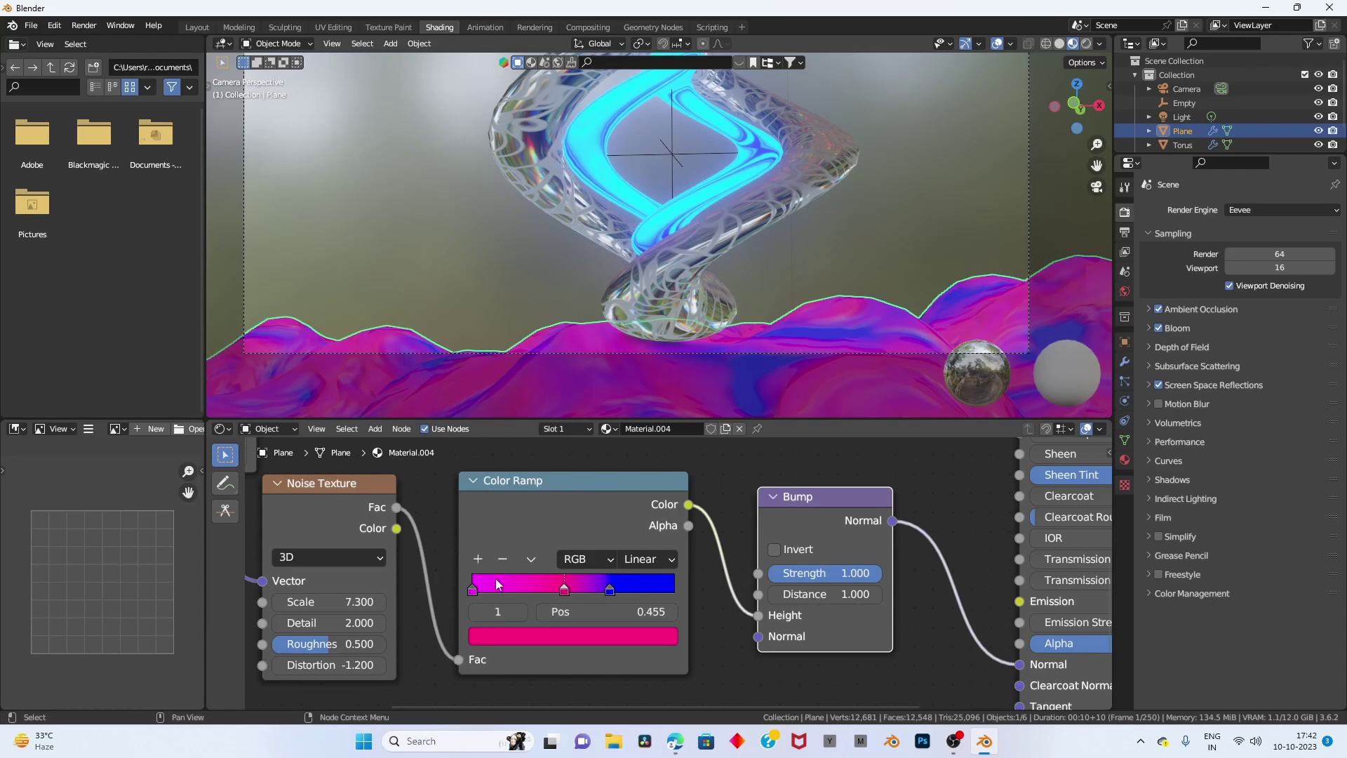
pyautogui.click(476, 560)
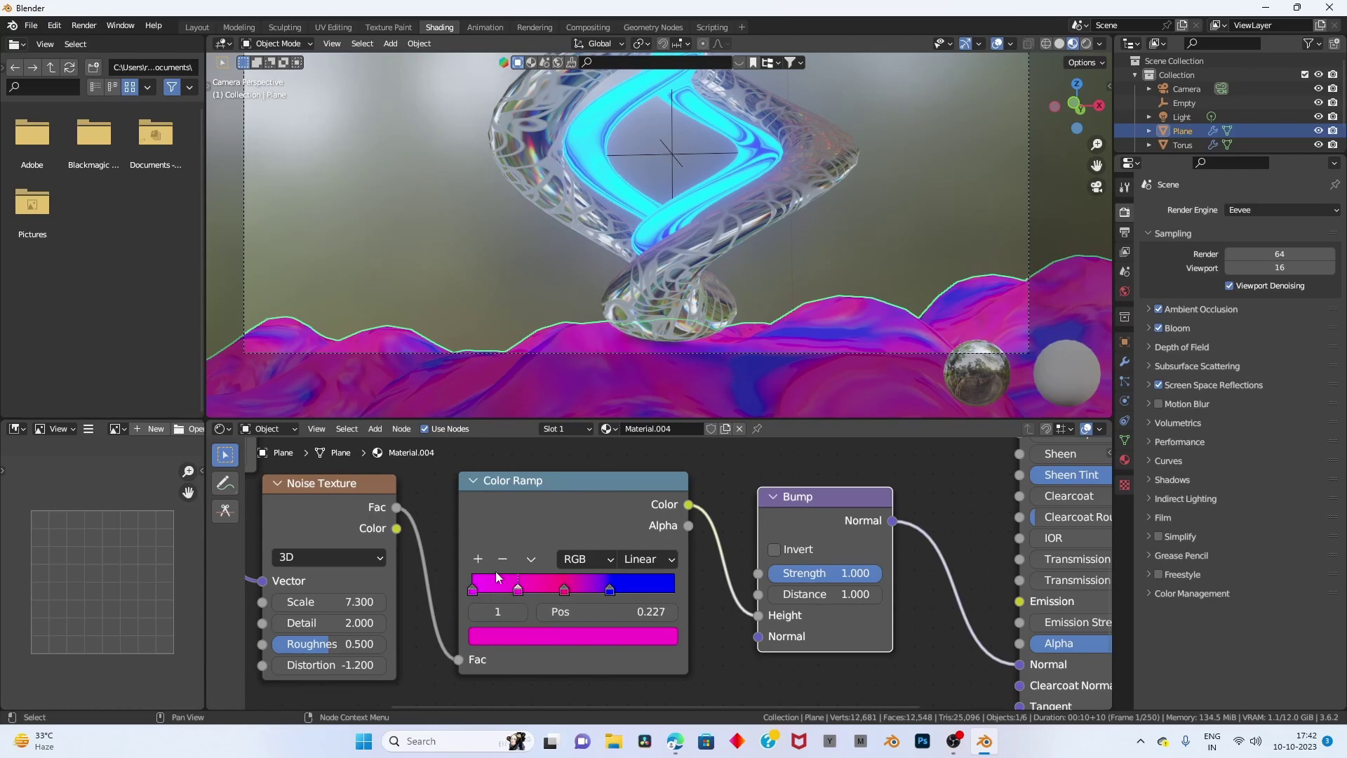
pyautogui.click(503, 559)
pyautogui.moveTo(542, 591); pyautogui.dragTo(488, 584)
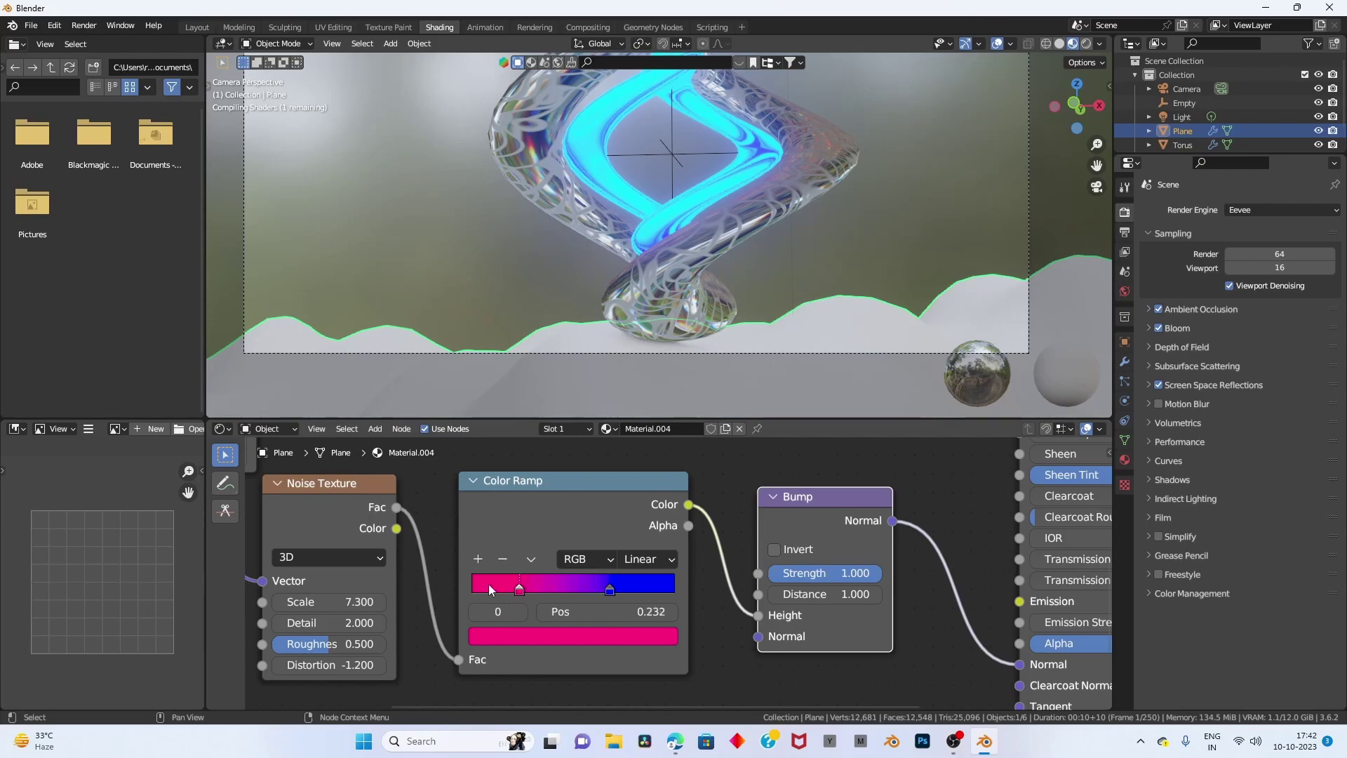
pyautogui.click(619, 635)
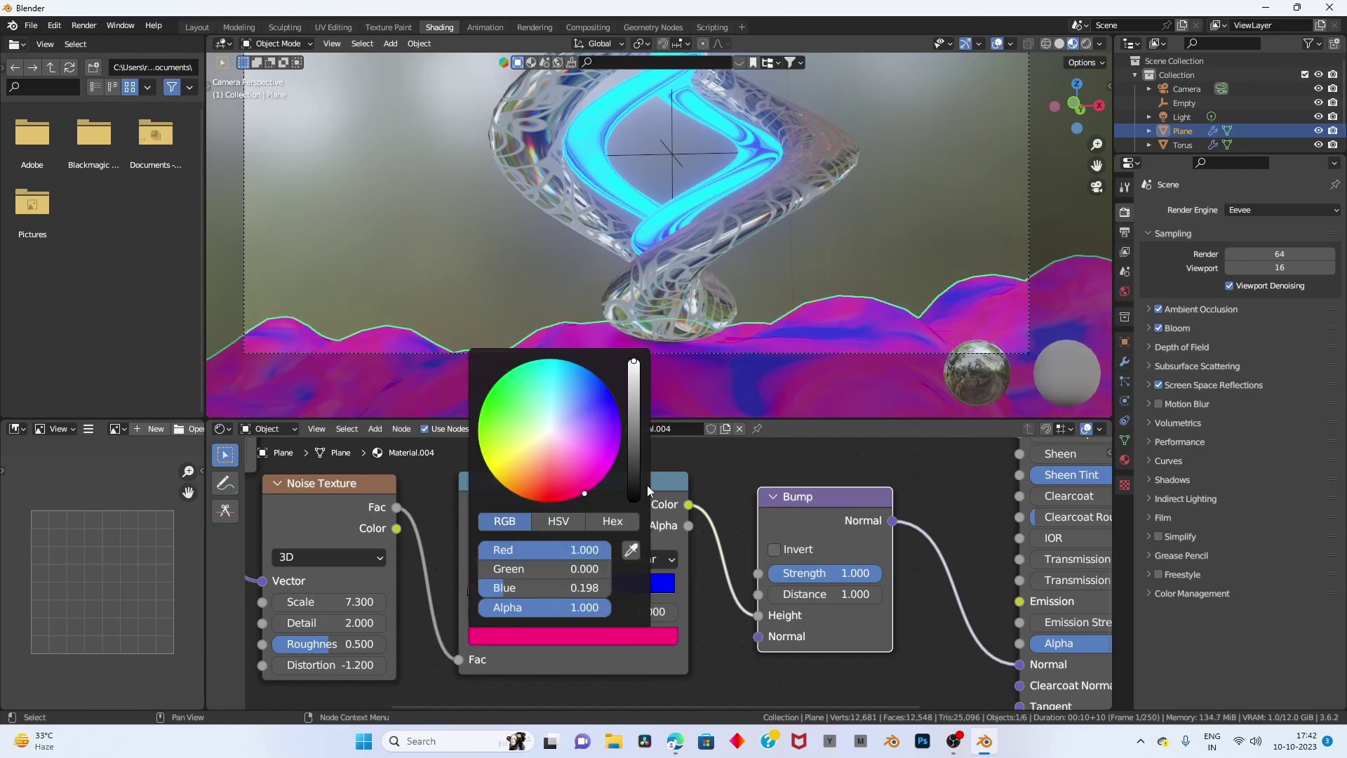
pyautogui.click(647, 491)
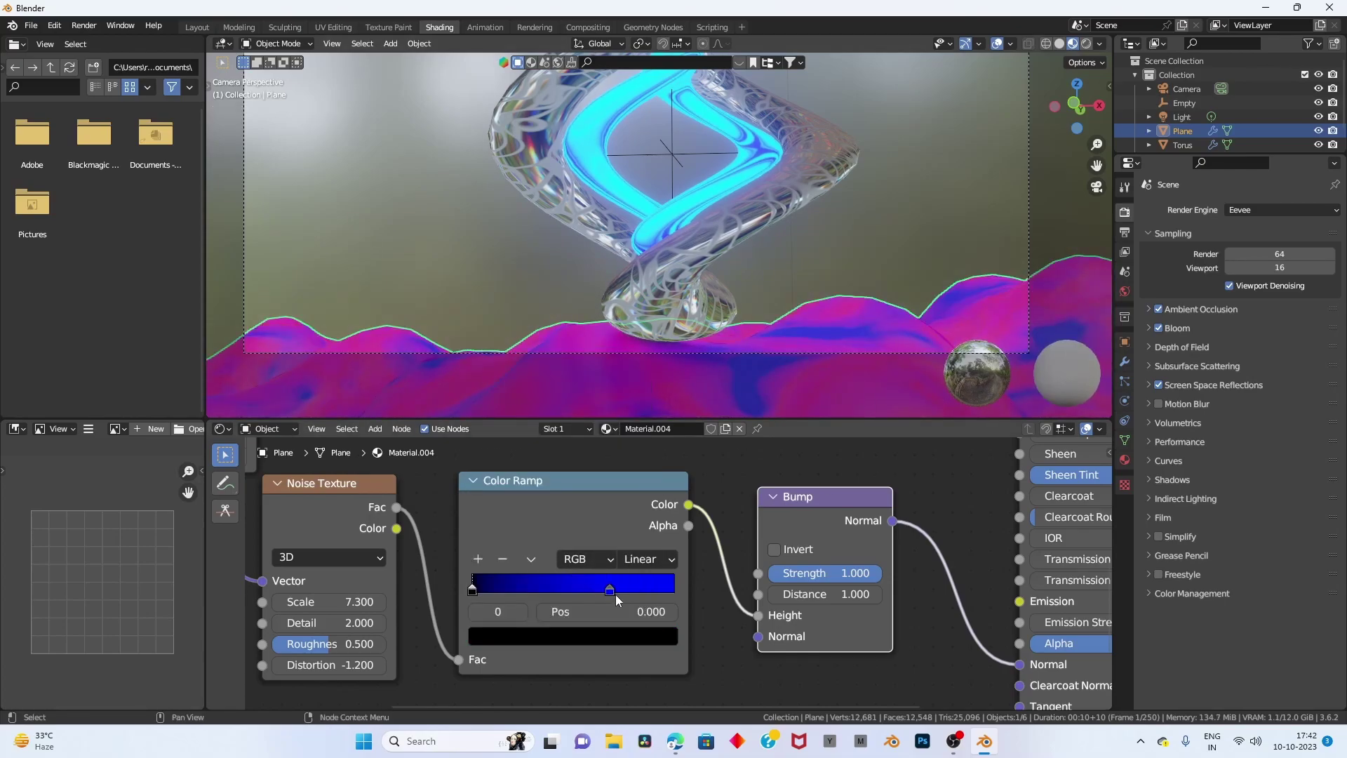
pyautogui.click(616, 594)
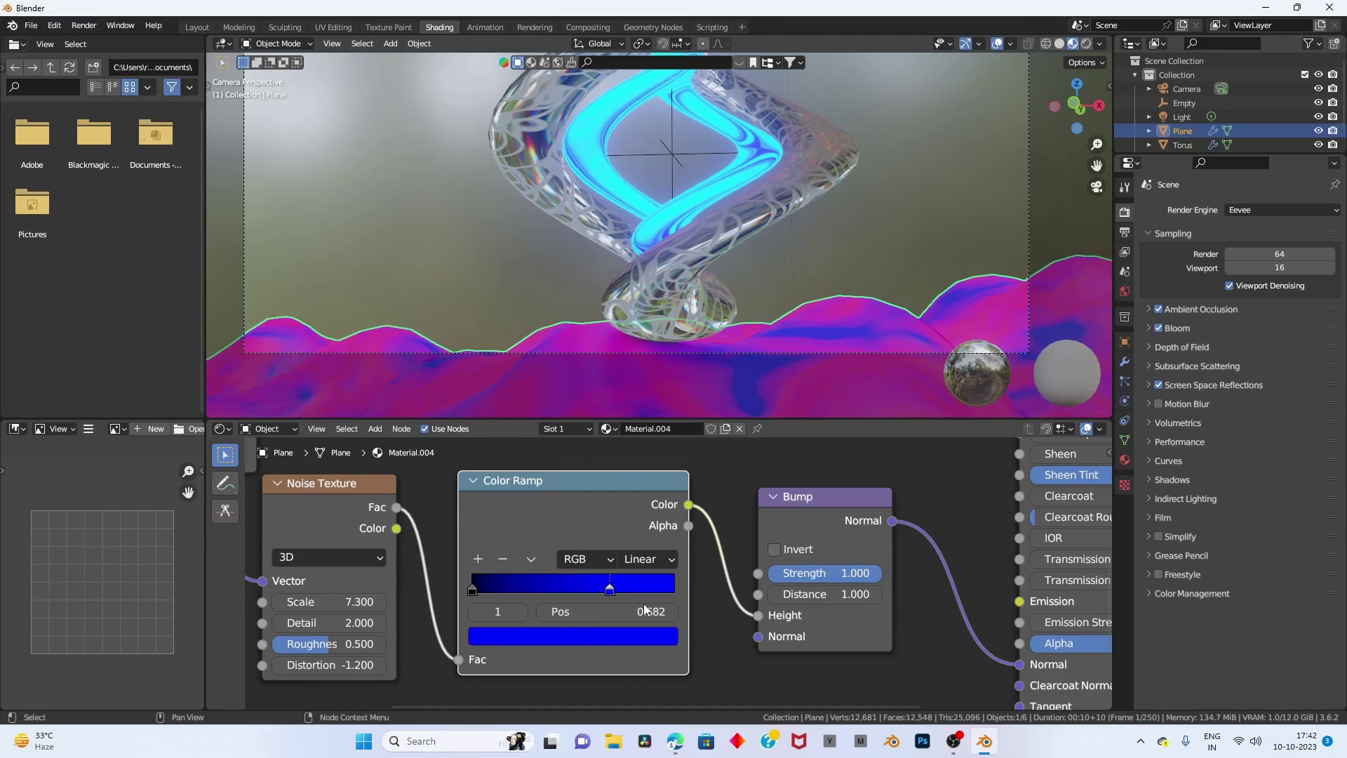
pyautogui.click(607, 636)
pyautogui.click(625, 491)
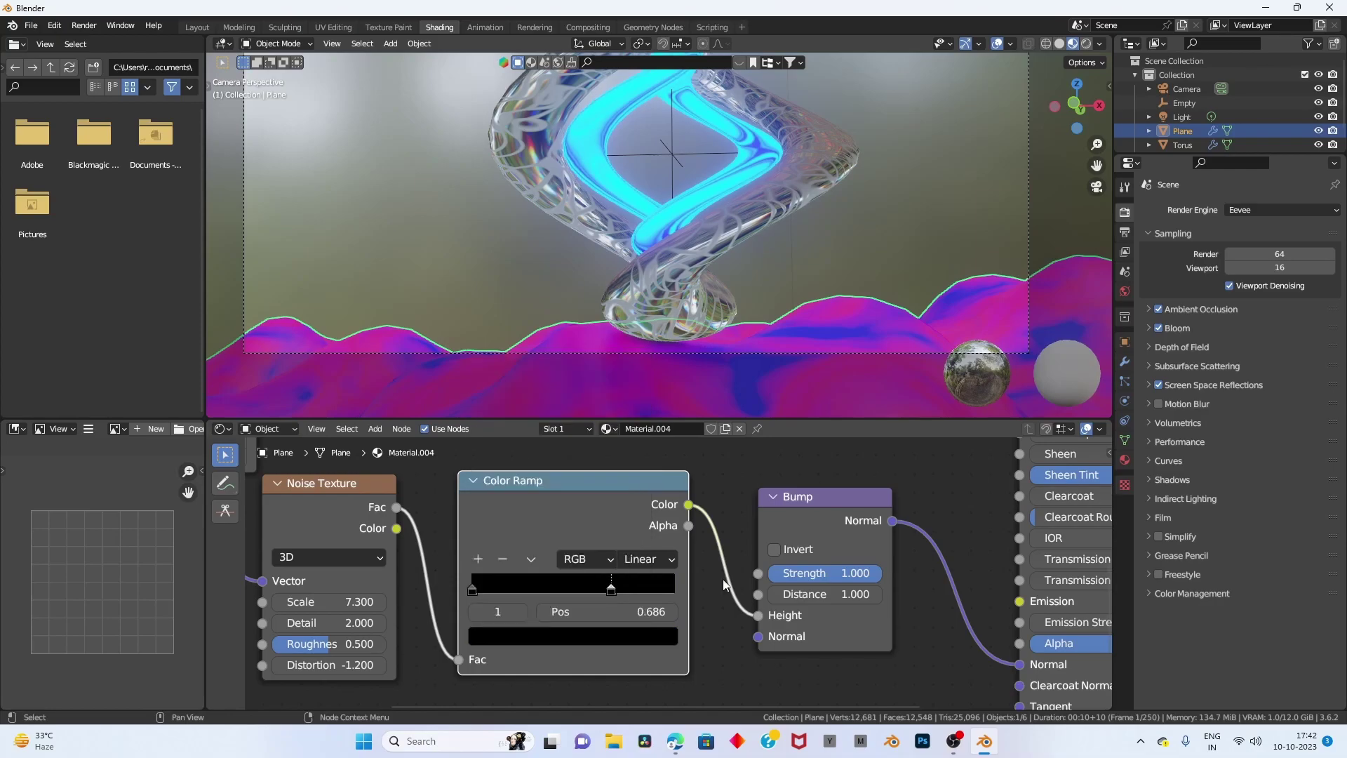
# Make the 0.686 stop white near the right end and lighten the left stop to grey mid-ramp.
pyautogui.click(600, 636)
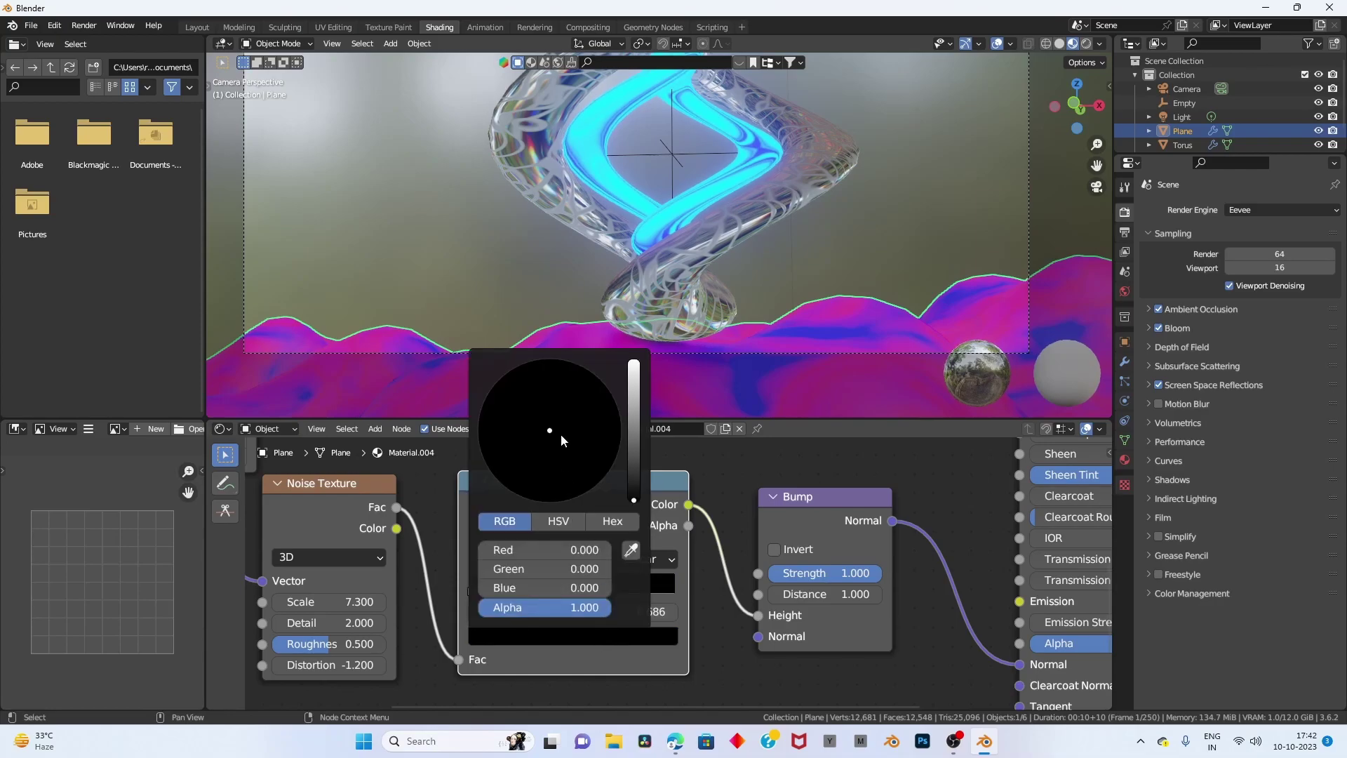
pyautogui.scroll(4, 561, 433)
pyautogui.scroll(15, 572, 443)
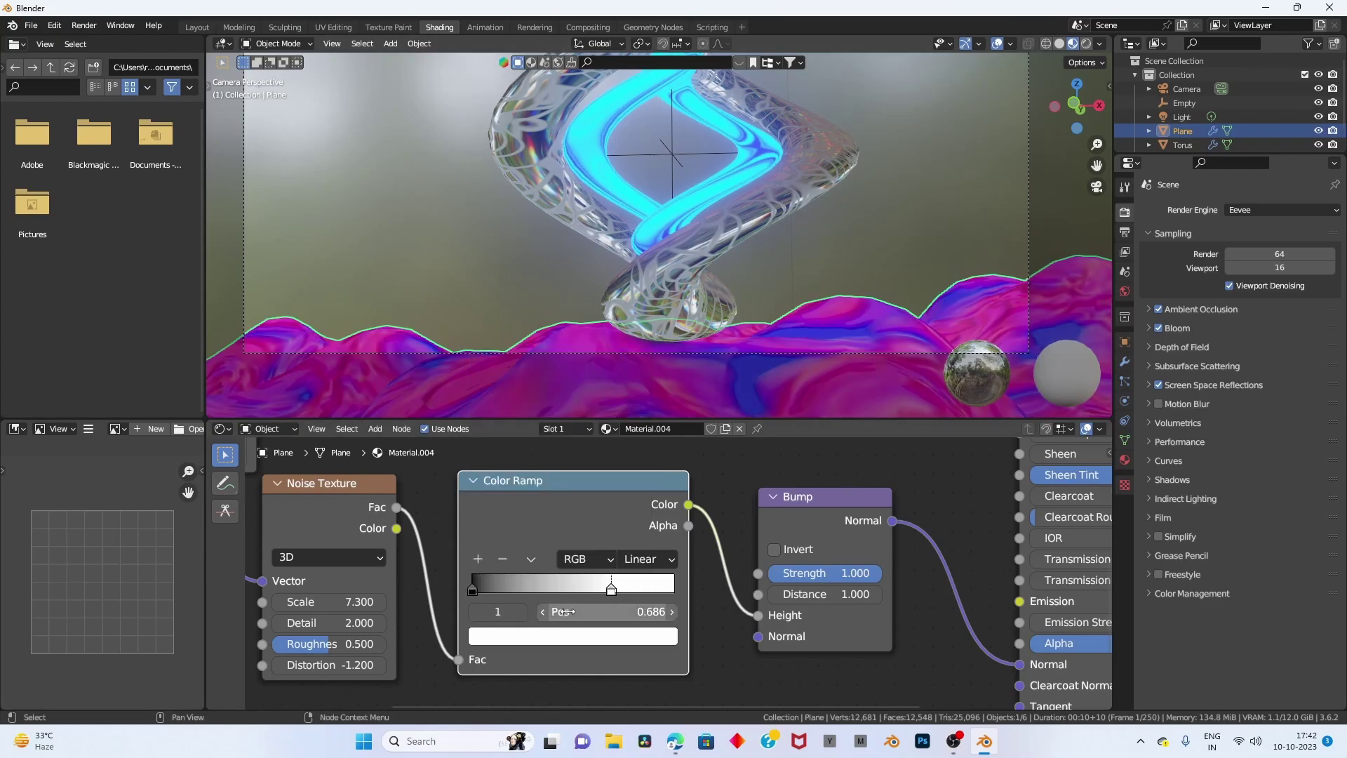
pyautogui.moveTo(611, 590); pyautogui.dragTo(678, 595)
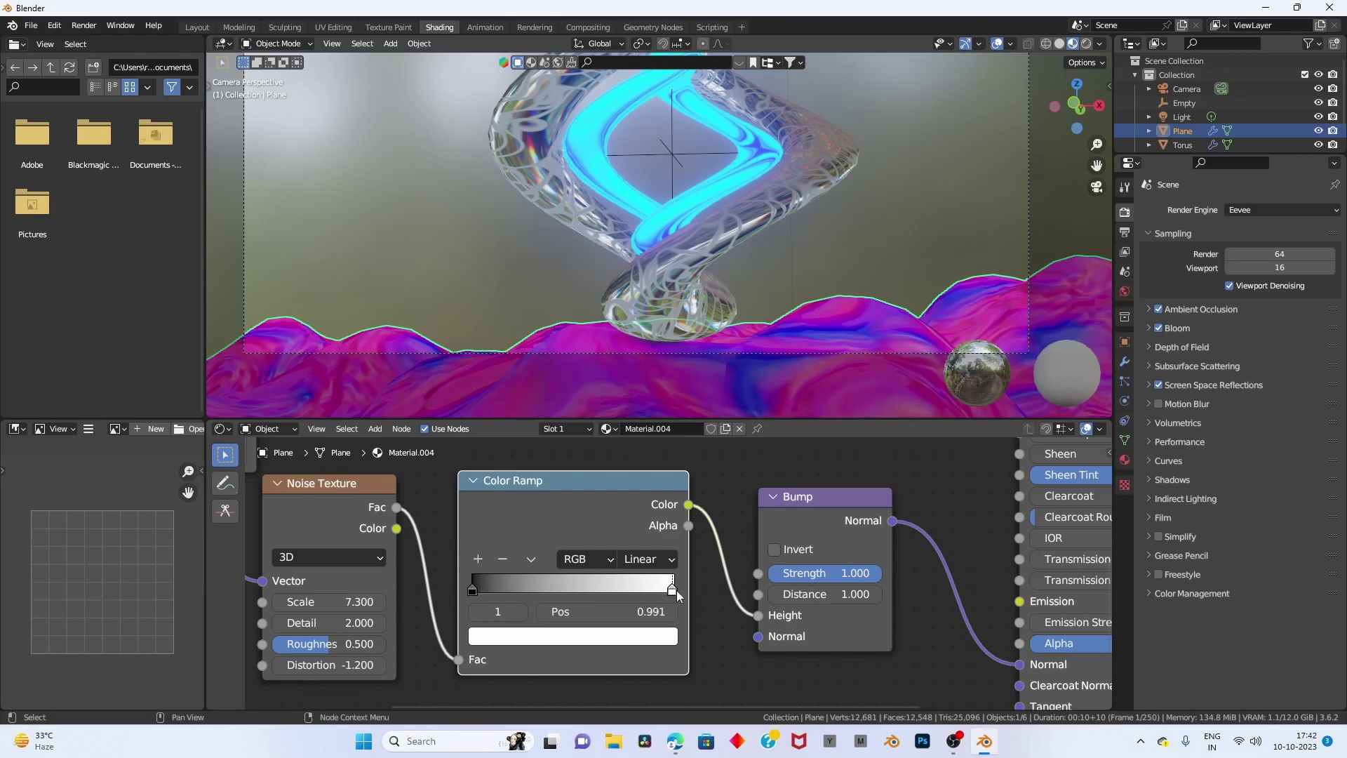
pyautogui.click(473, 590)
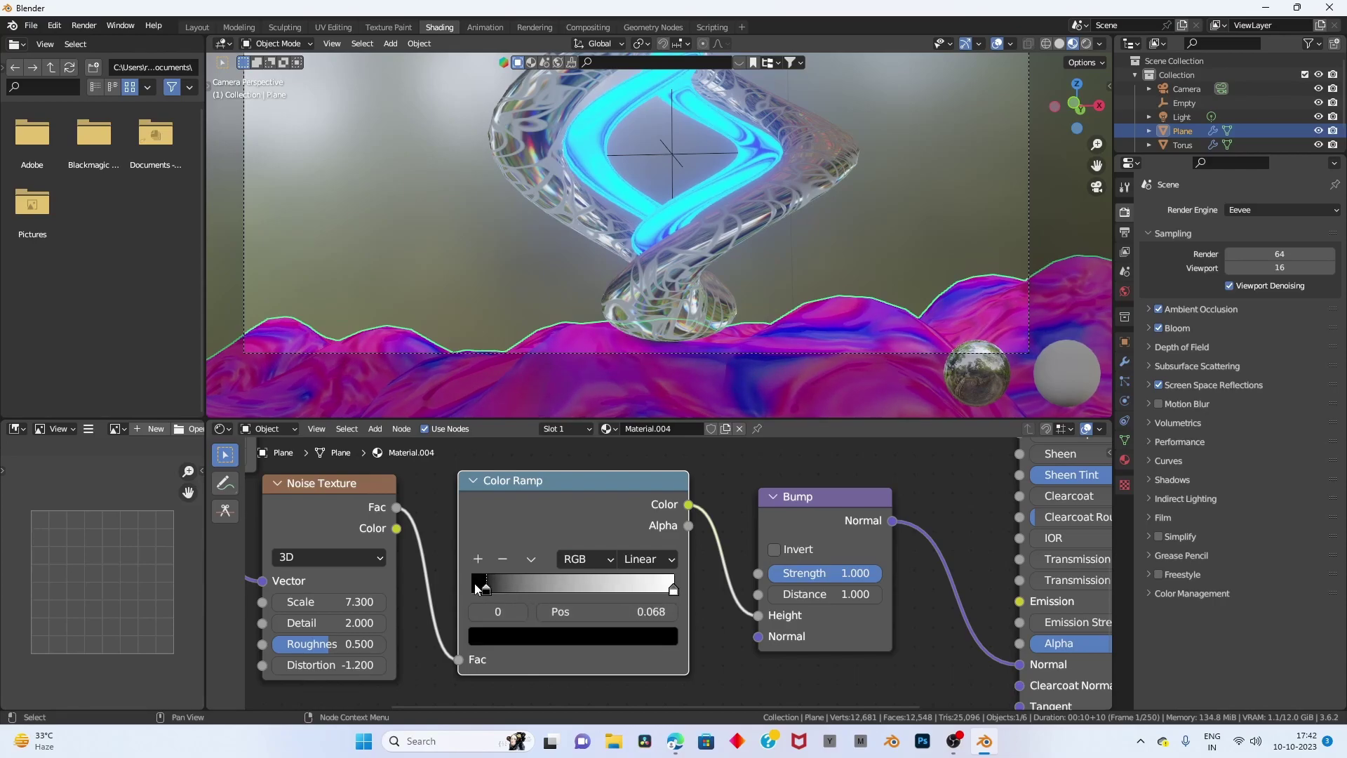
pyautogui.click(510, 636)
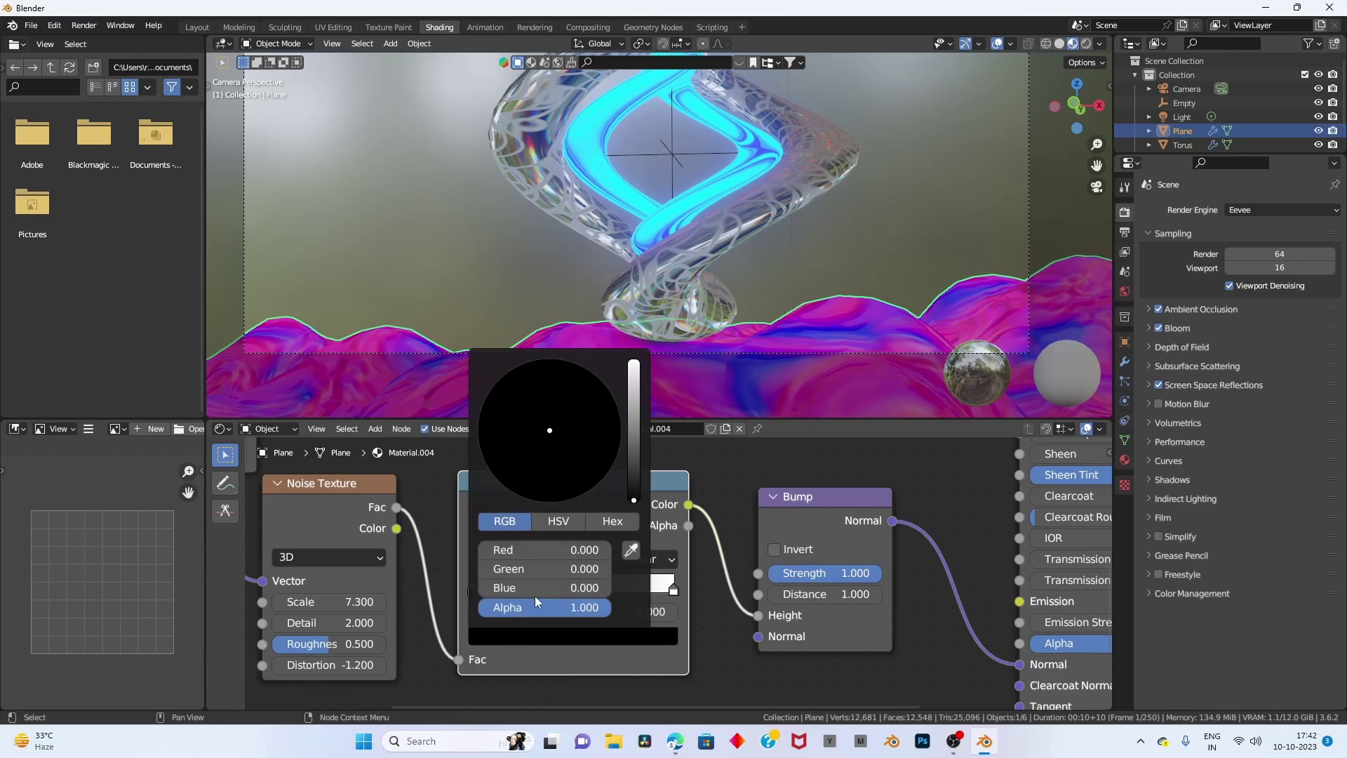
pyautogui.moveTo(634, 501); pyautogui.dragTo(634, 477)
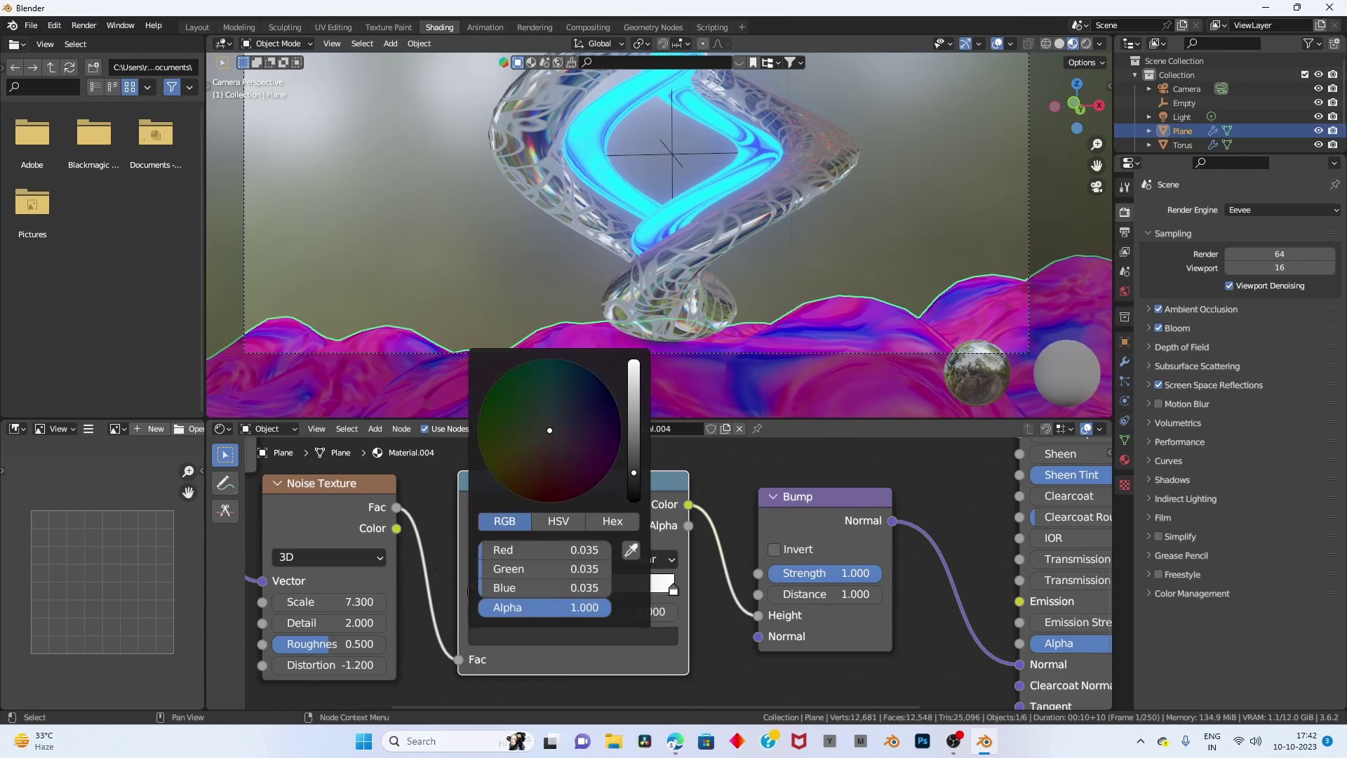
pyautogui.moveTo(472, 595)
pyautogui.mouseDown()
pyautogui.moveTo(612, 595)
pyautogui.moveTo(544, 621)
pyautogui.mouseUp()
pyautogui.click(572, 637)
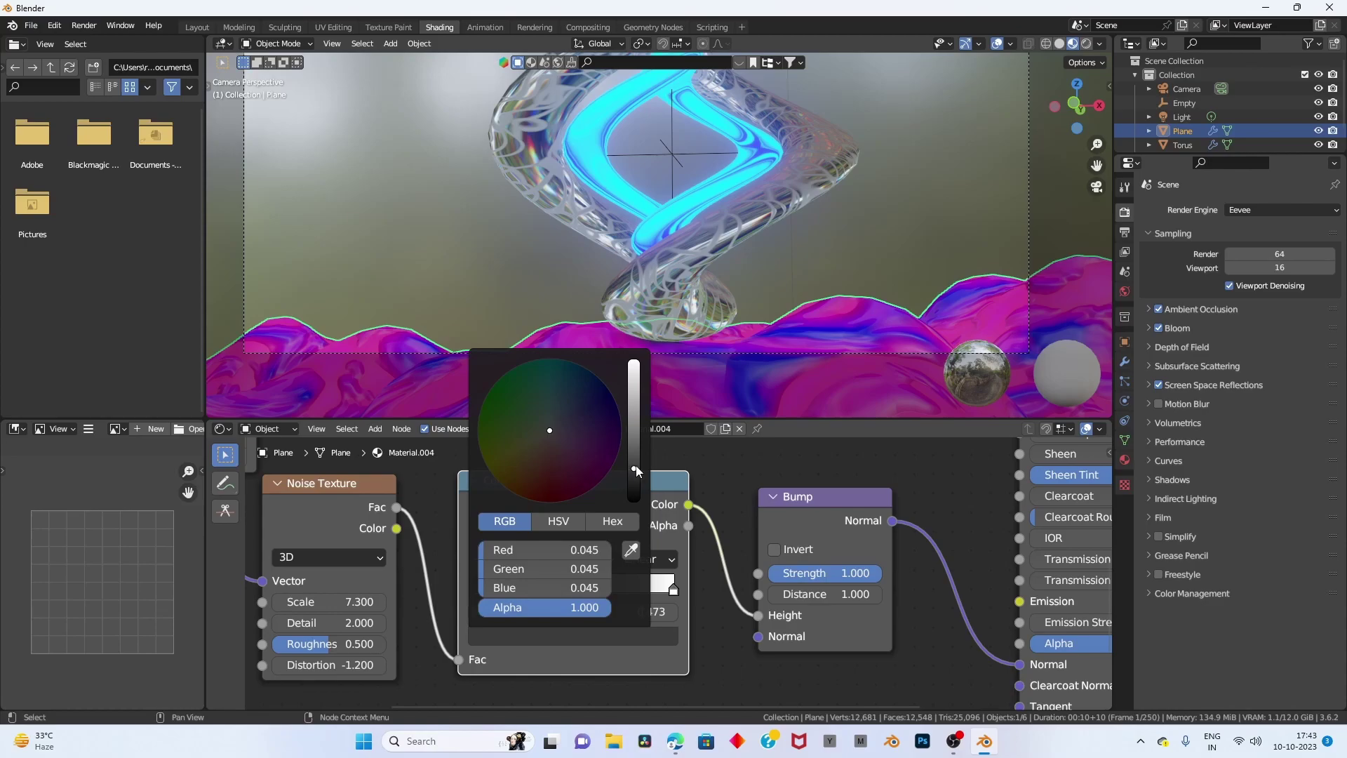
pyautogui.moveTo(637, 471); pyautogui.dragTo(635, 442)
pyautogui.scroll(-3, 993, 176)
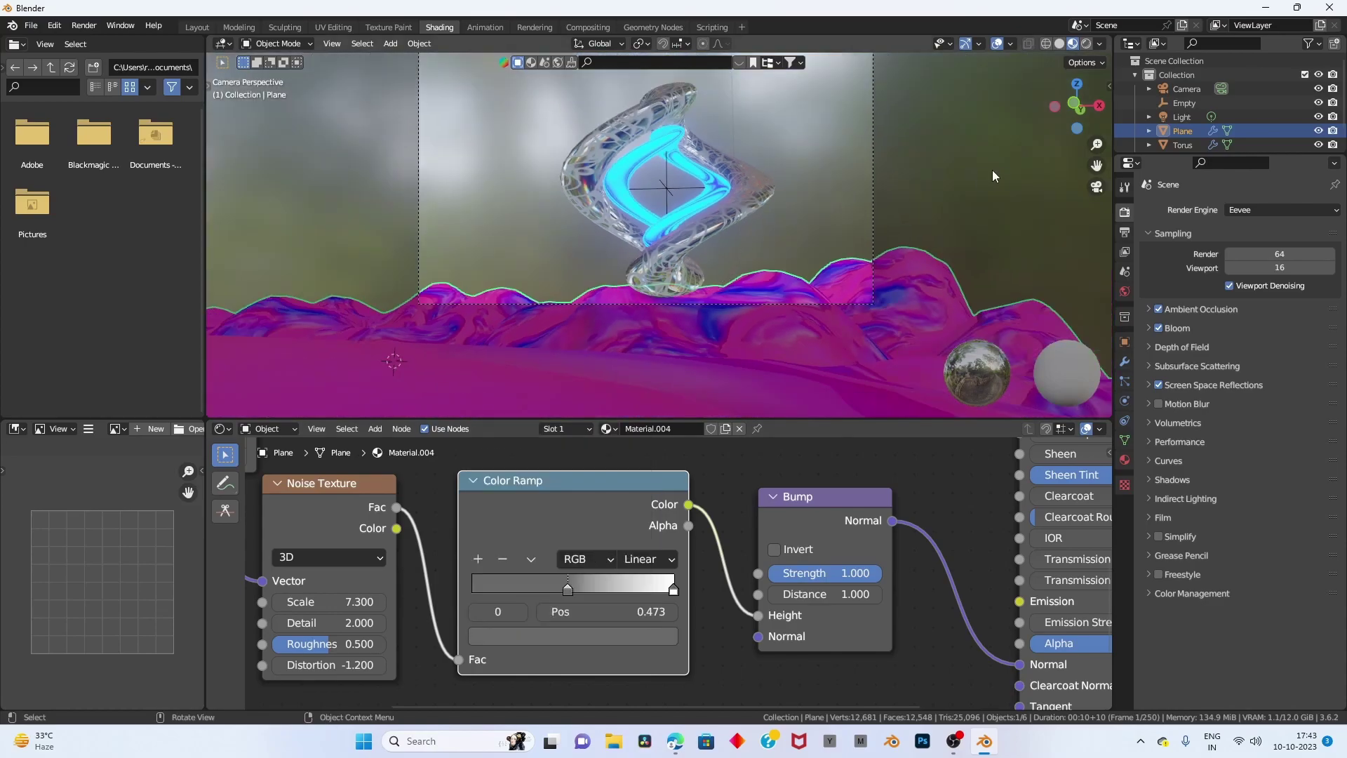
# Show the viewport in Rendered shading using Cycles on GPU Compute.
pyautogui.click(1100, 160)
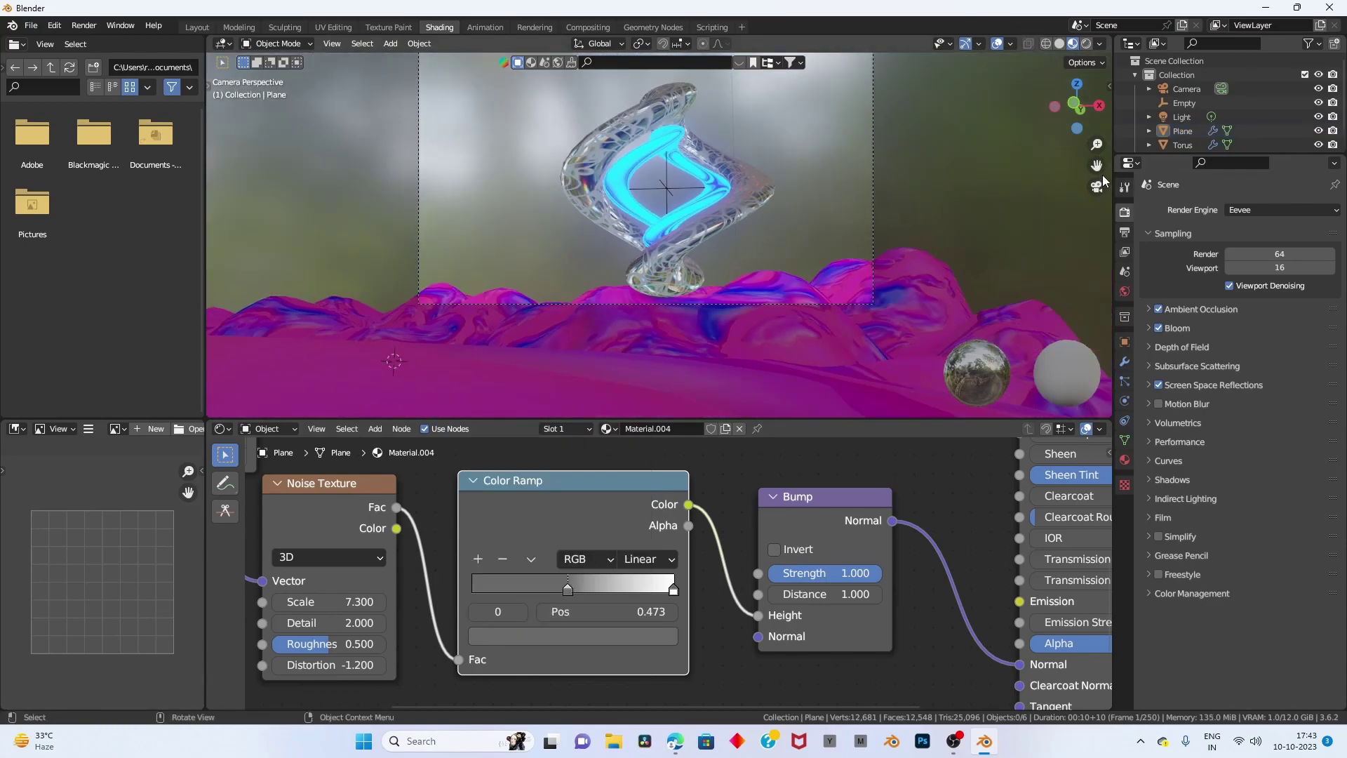
pyautogui.moveTo(1096, 165); pyautogui.dragTo(576, 273)
pyautogui.scroll(2, 591, 244)
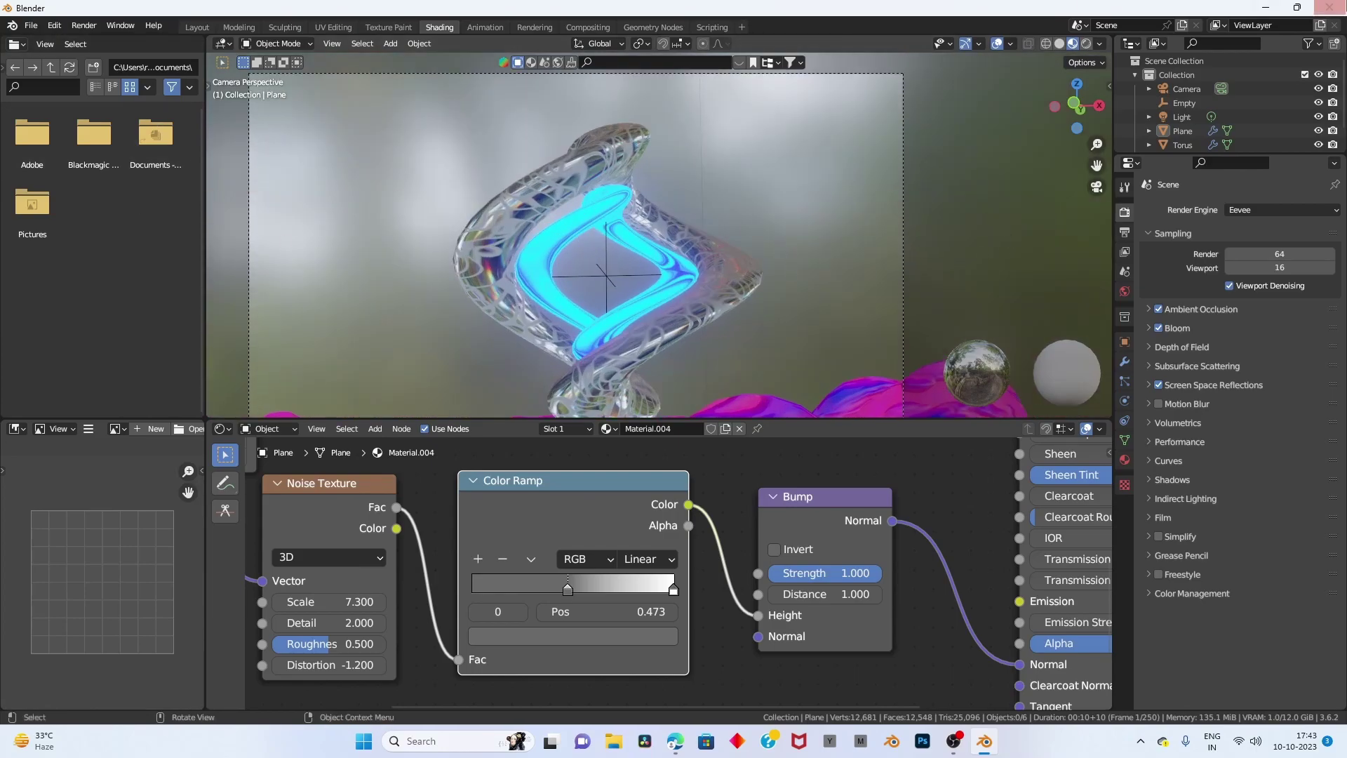
pyautogui.click(1089, 45)
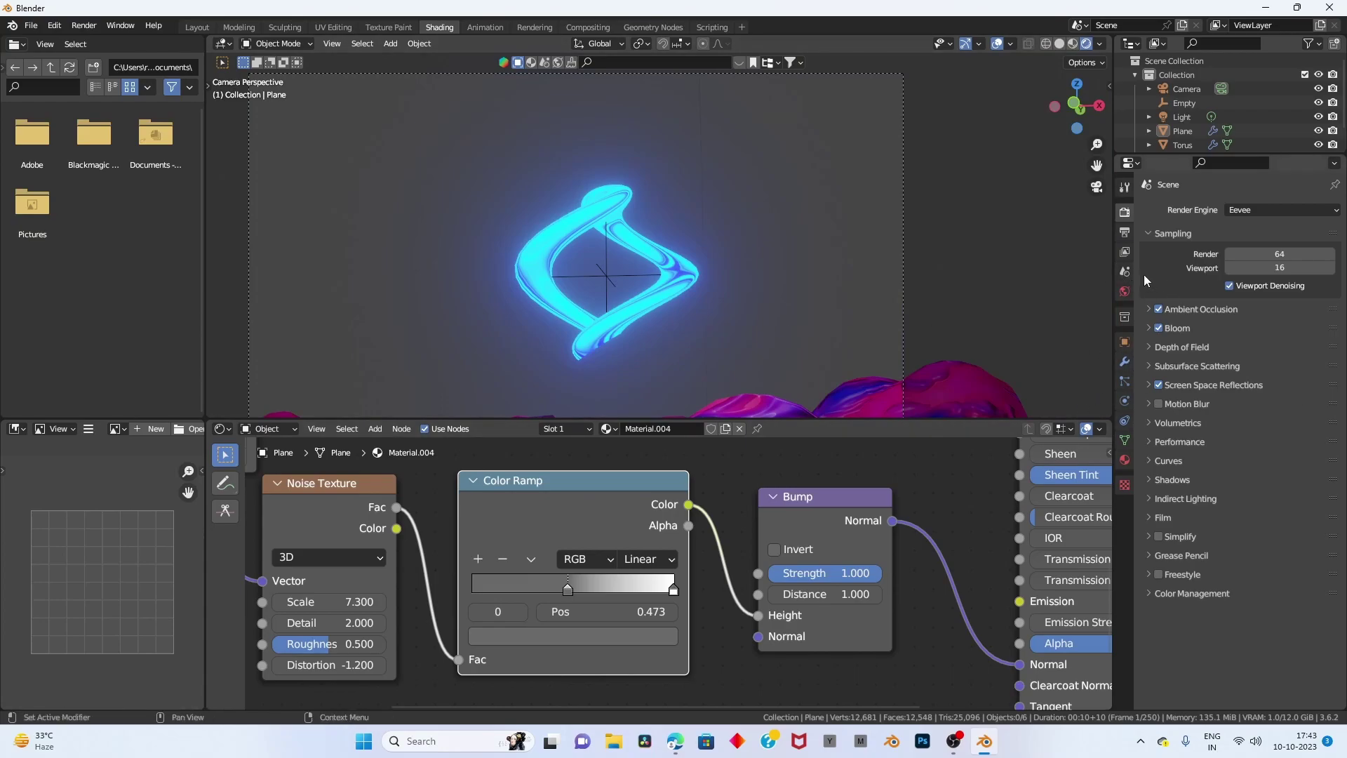
pyautogui.click(1259, 212)
pyautogui.click(1267, 257)
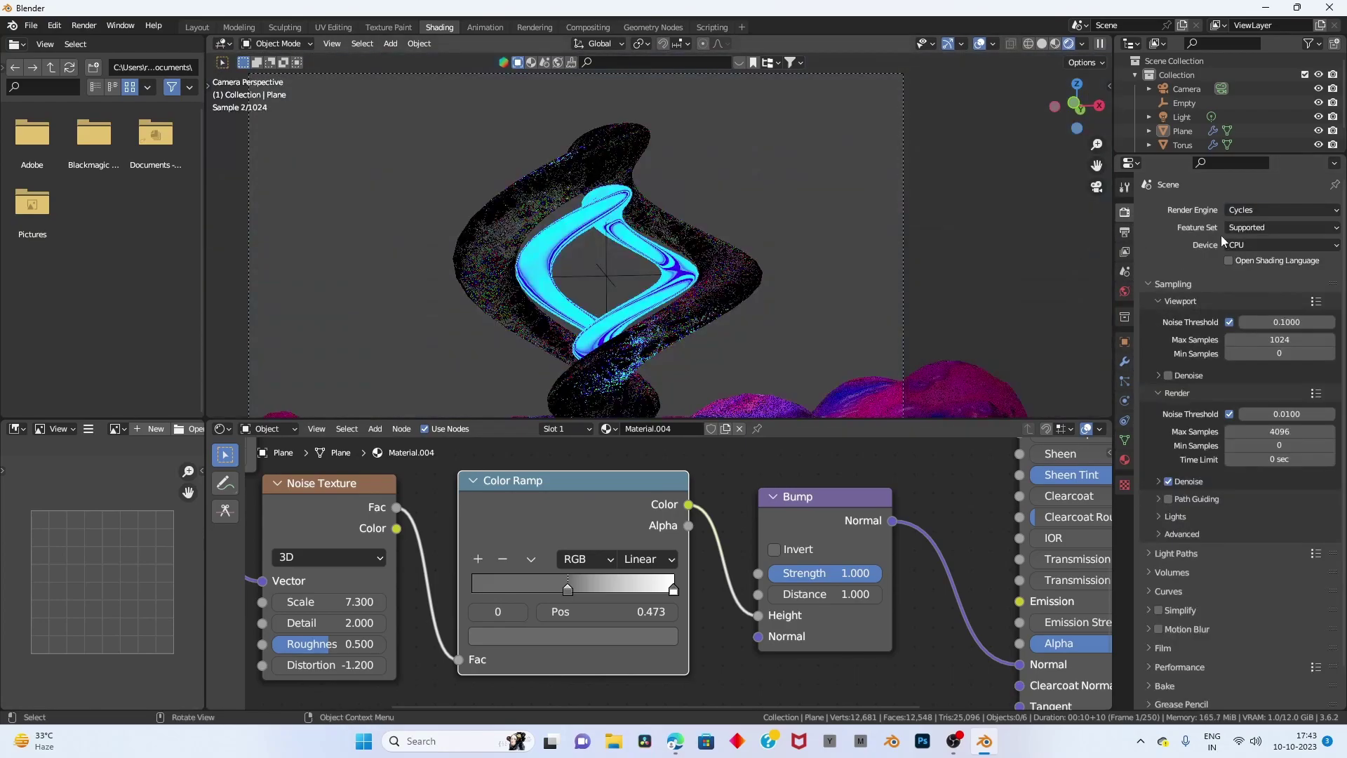
pyautogui.click(1290, 247)
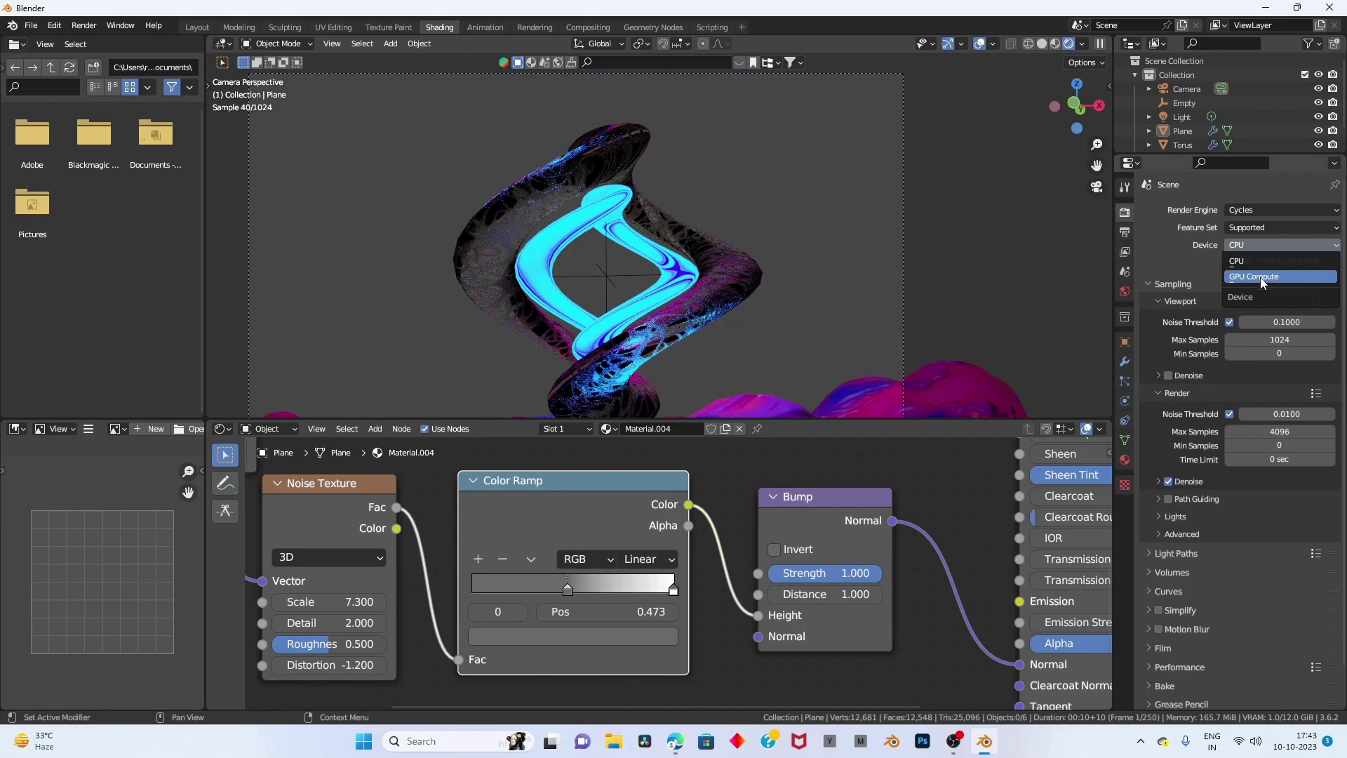
pyautogui.press('Return')
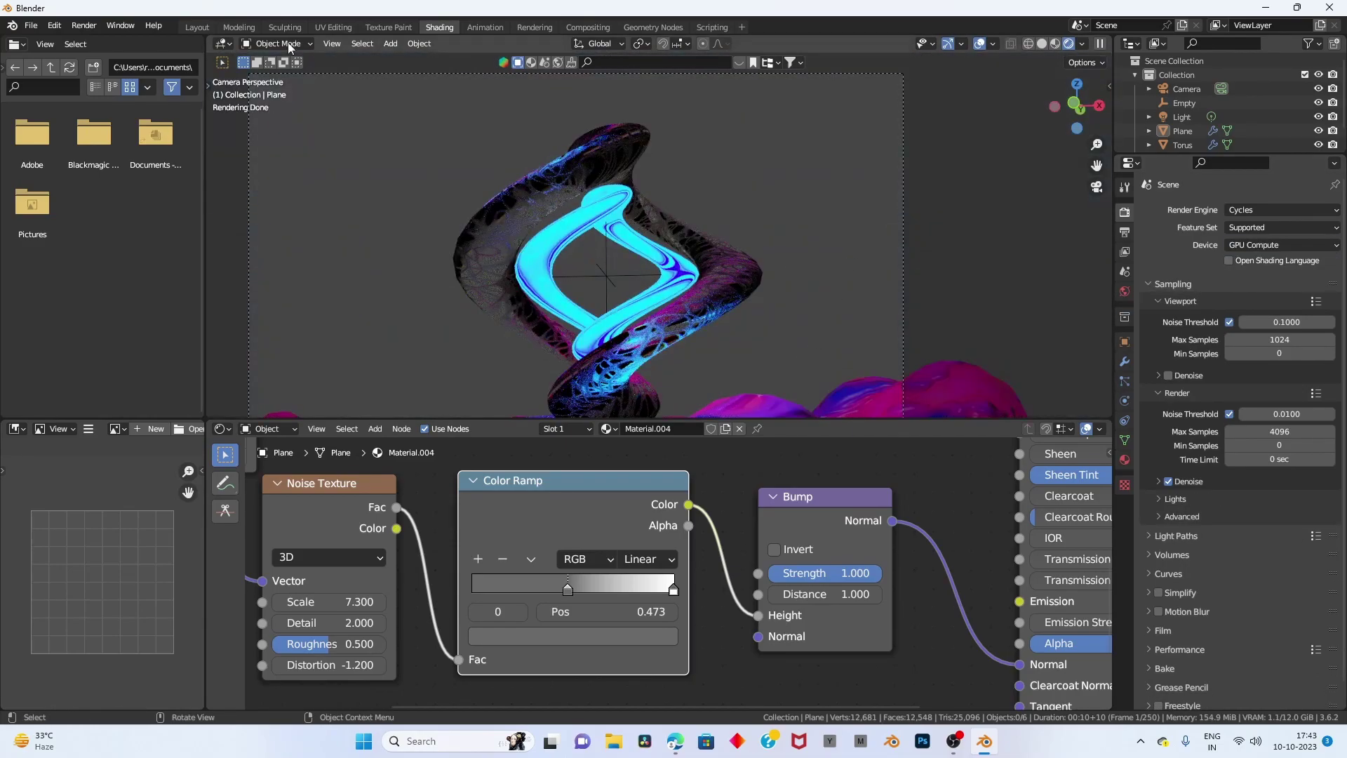
# Back in Layout, view the camera frame in Rendered shading.
pyautogui.click(198, 28)
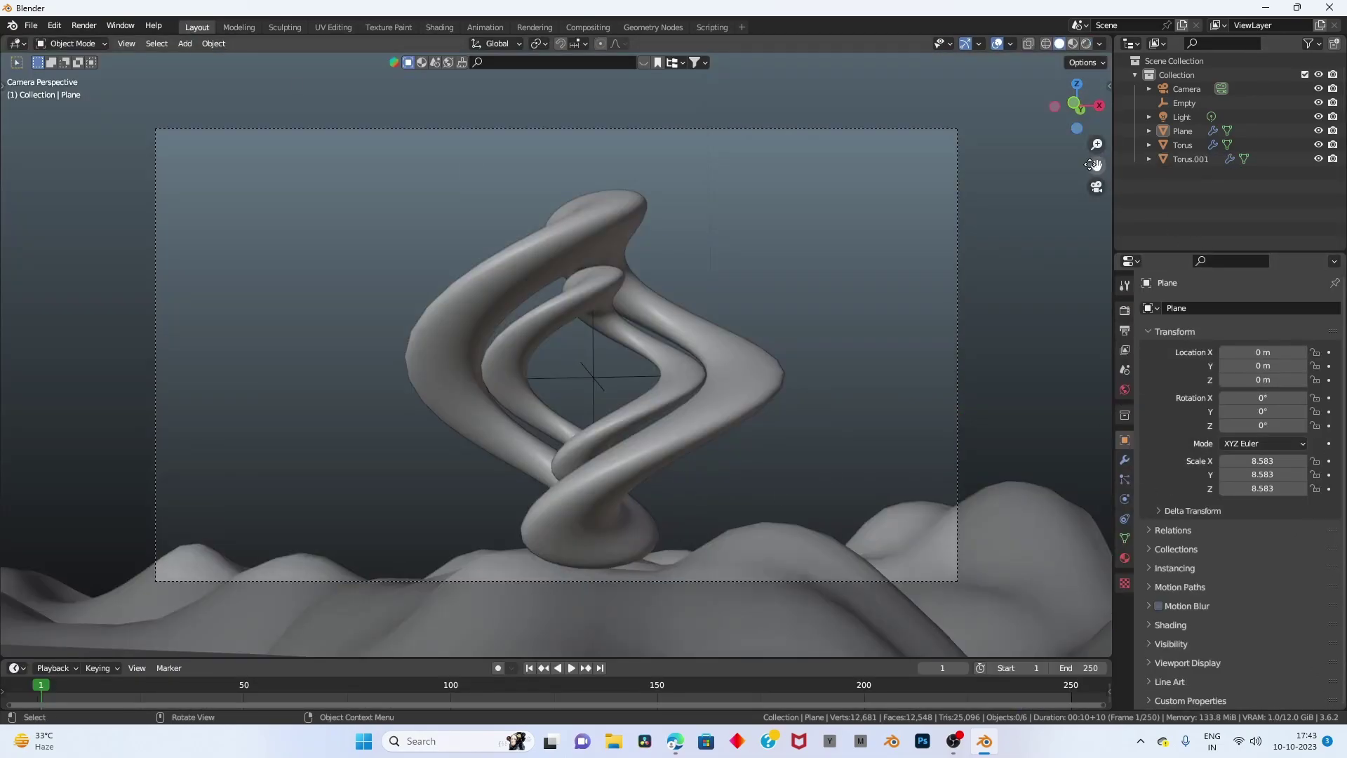
pyautogui.moveTo(1094, 166); pyautogui.dragTo(1079, 6)
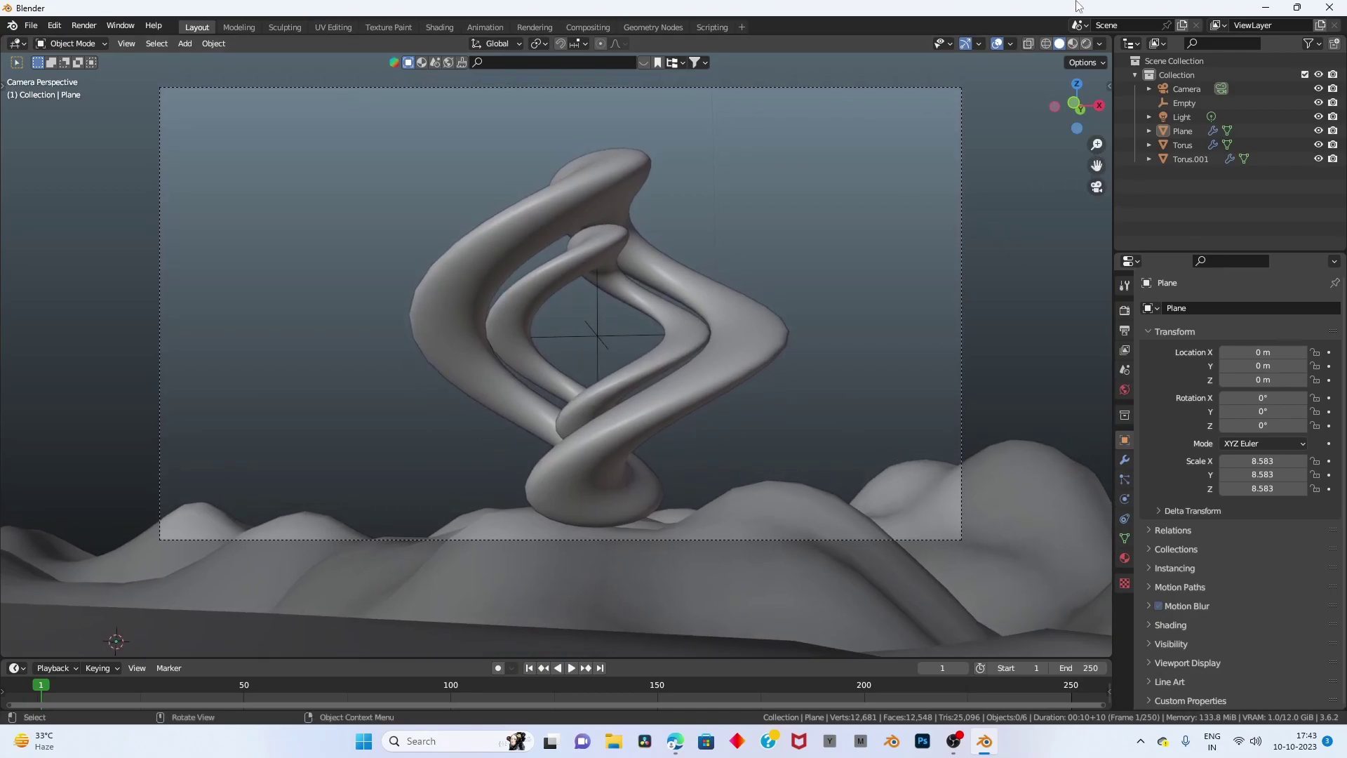
pyautogui.click(1081, 25)
pyautogui.click(1086, 44)
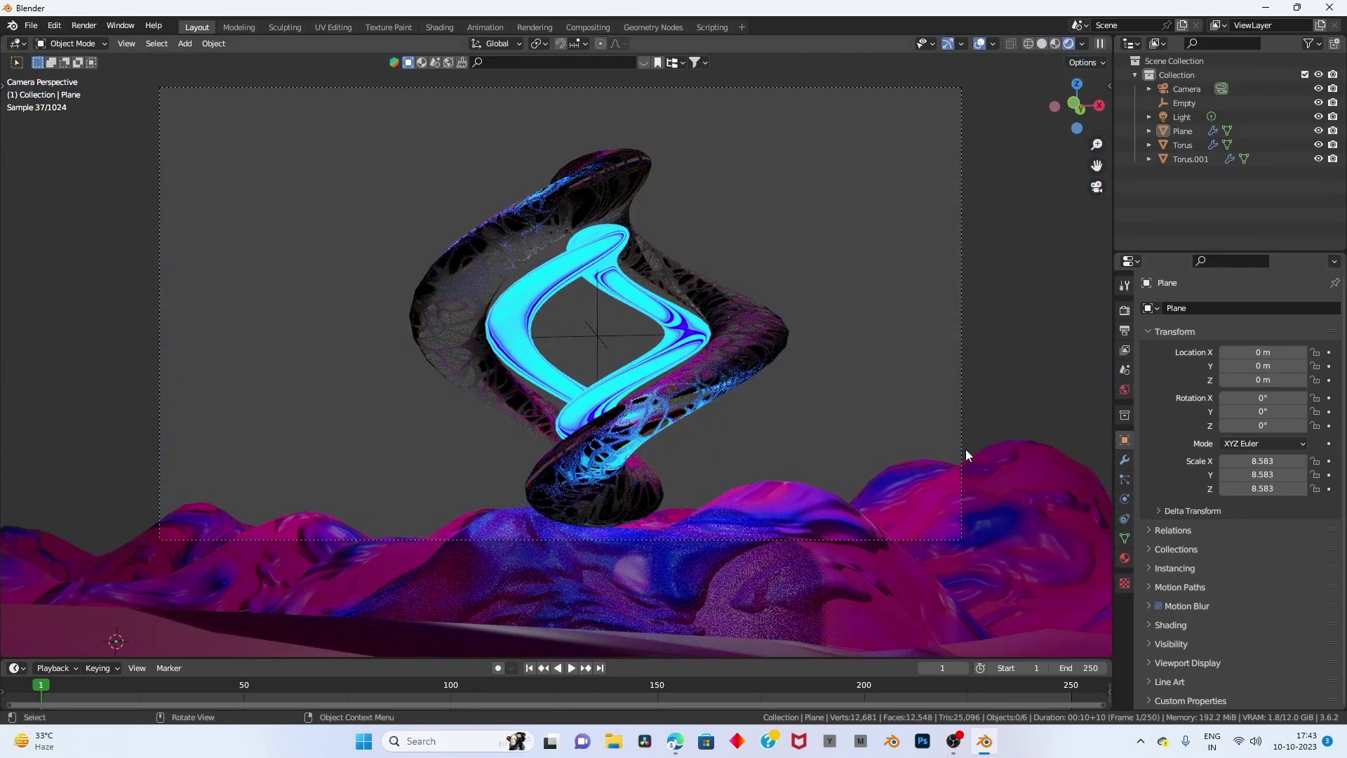
# Review the Render sampling settings, then bring up the World Background surface settings.
pyautogui.click(1125, 309)
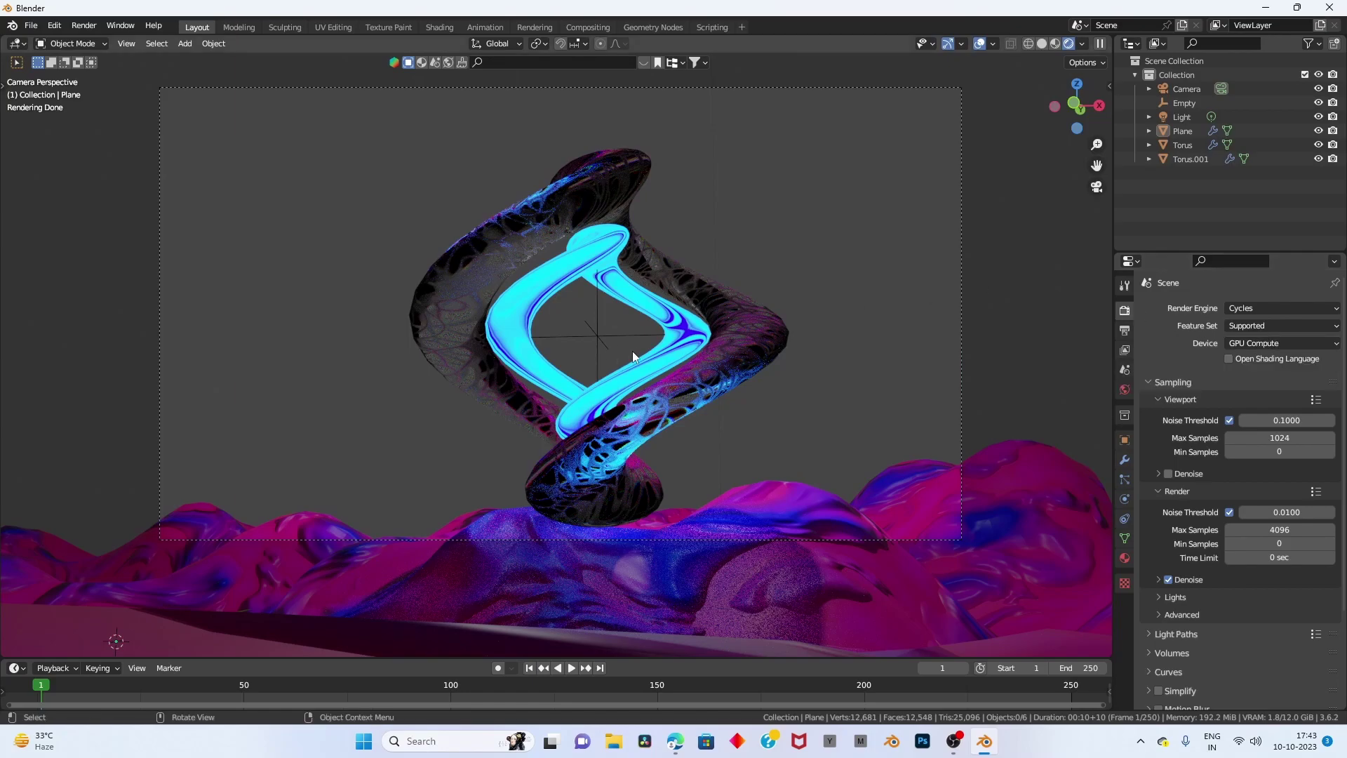
pyautogui.scroll(2, 663, 347)
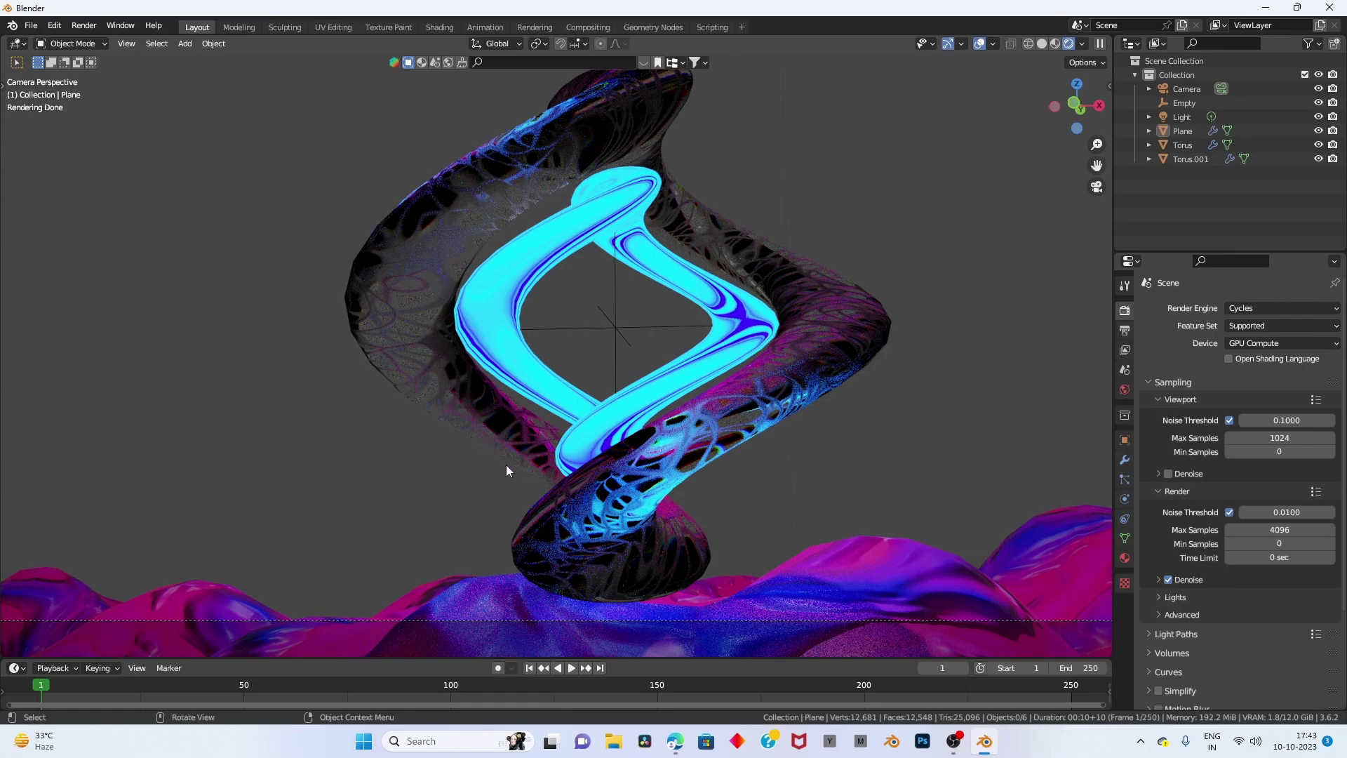
pyautogui.scroll(-2, 697, 351)
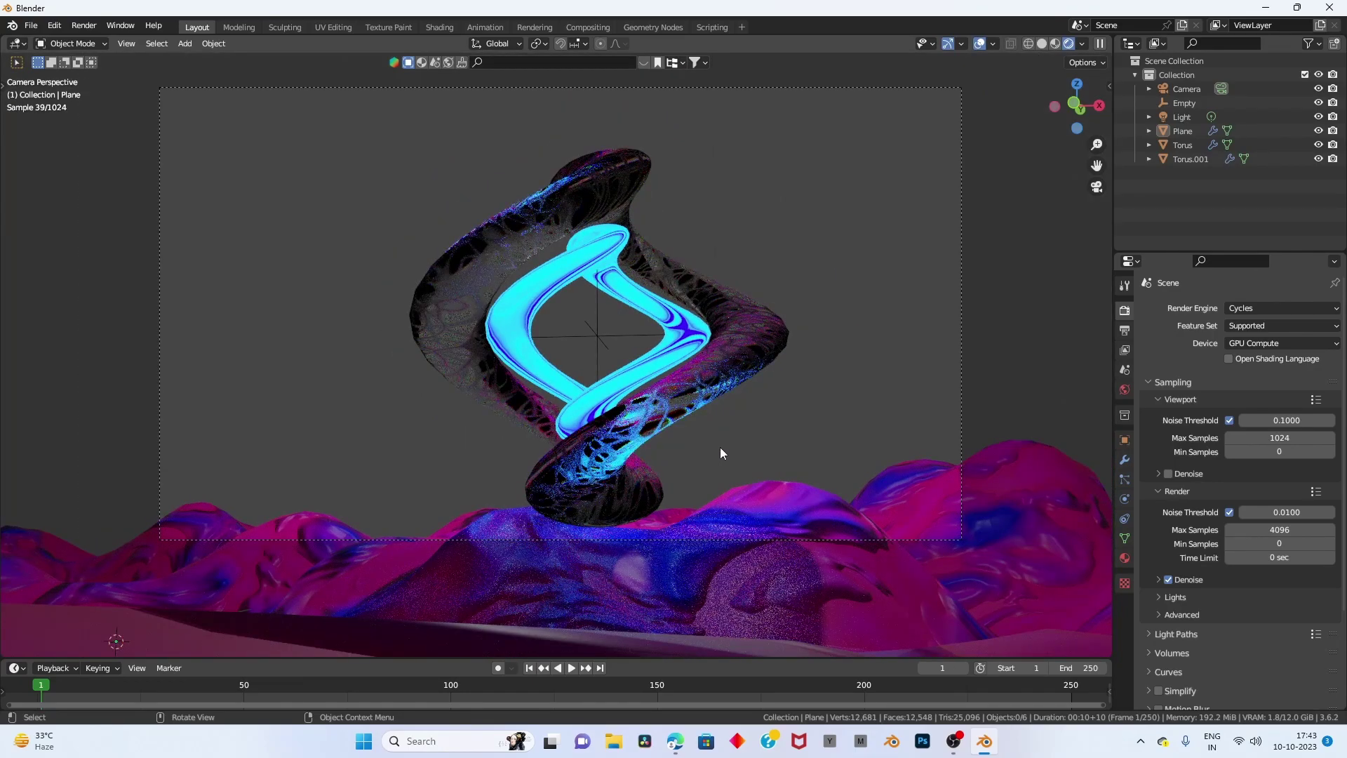
pyautogui.click(1125, 390)
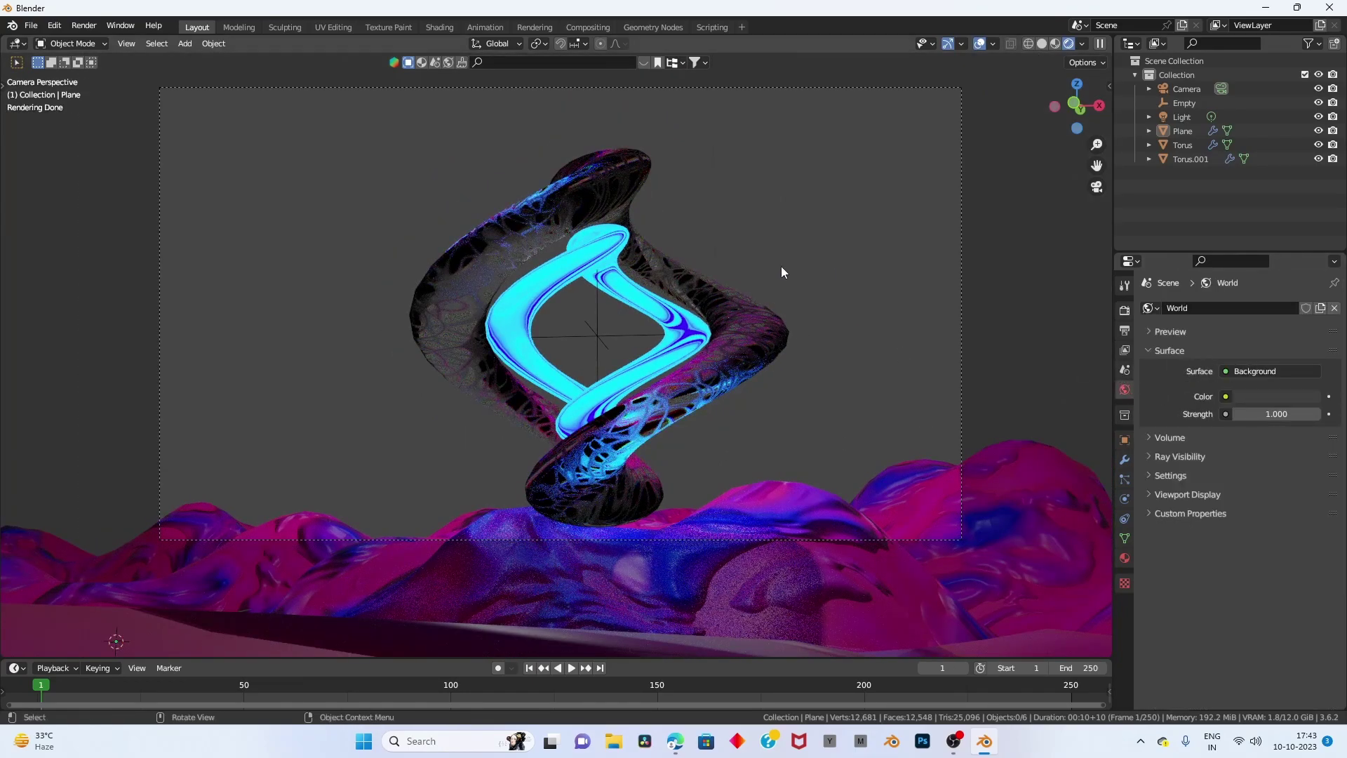
# Switch the world Color to a Nishita Sky Texture and start lowering the sun elevation.
pyautogui.click(1226, 397)
pyautogui.click(888, 550)
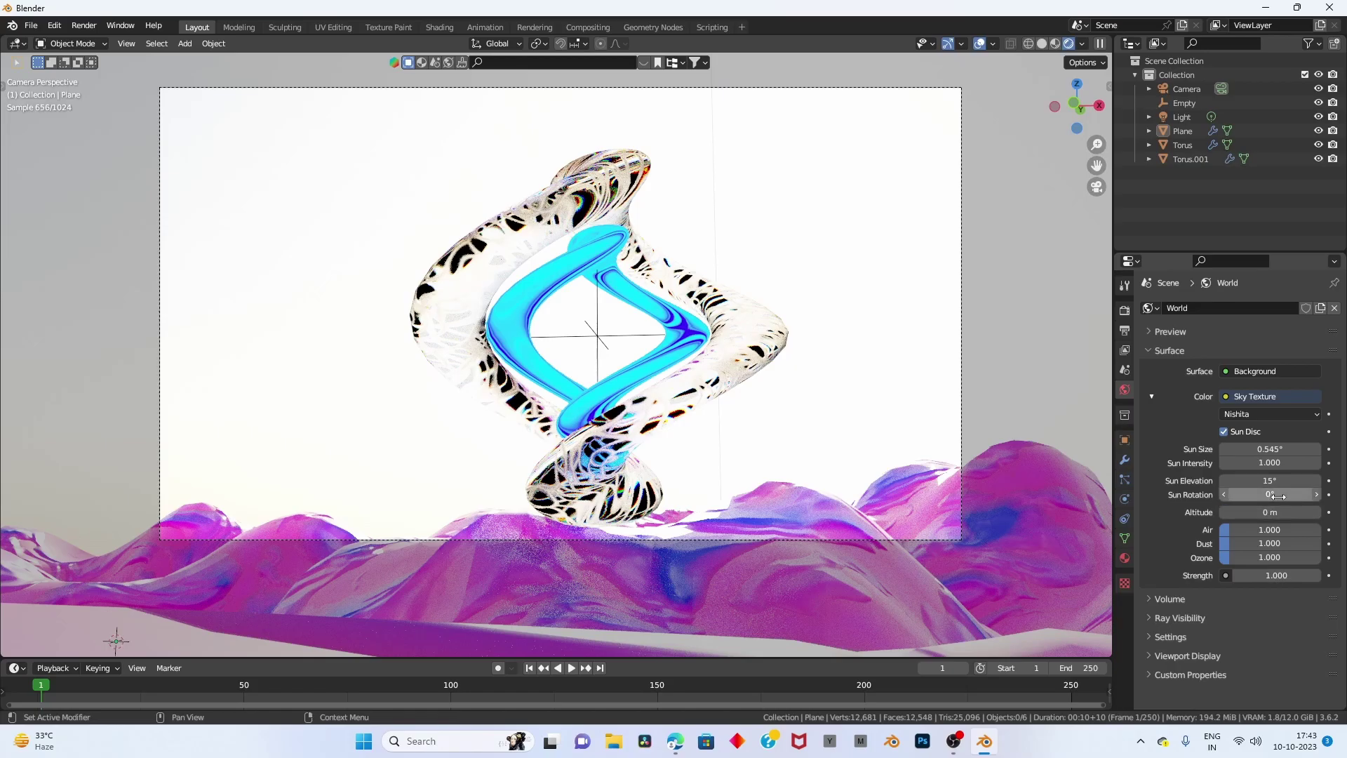
pyautogui.moveTo(1269, 481); pyautogui.dragTo(1221, 481)
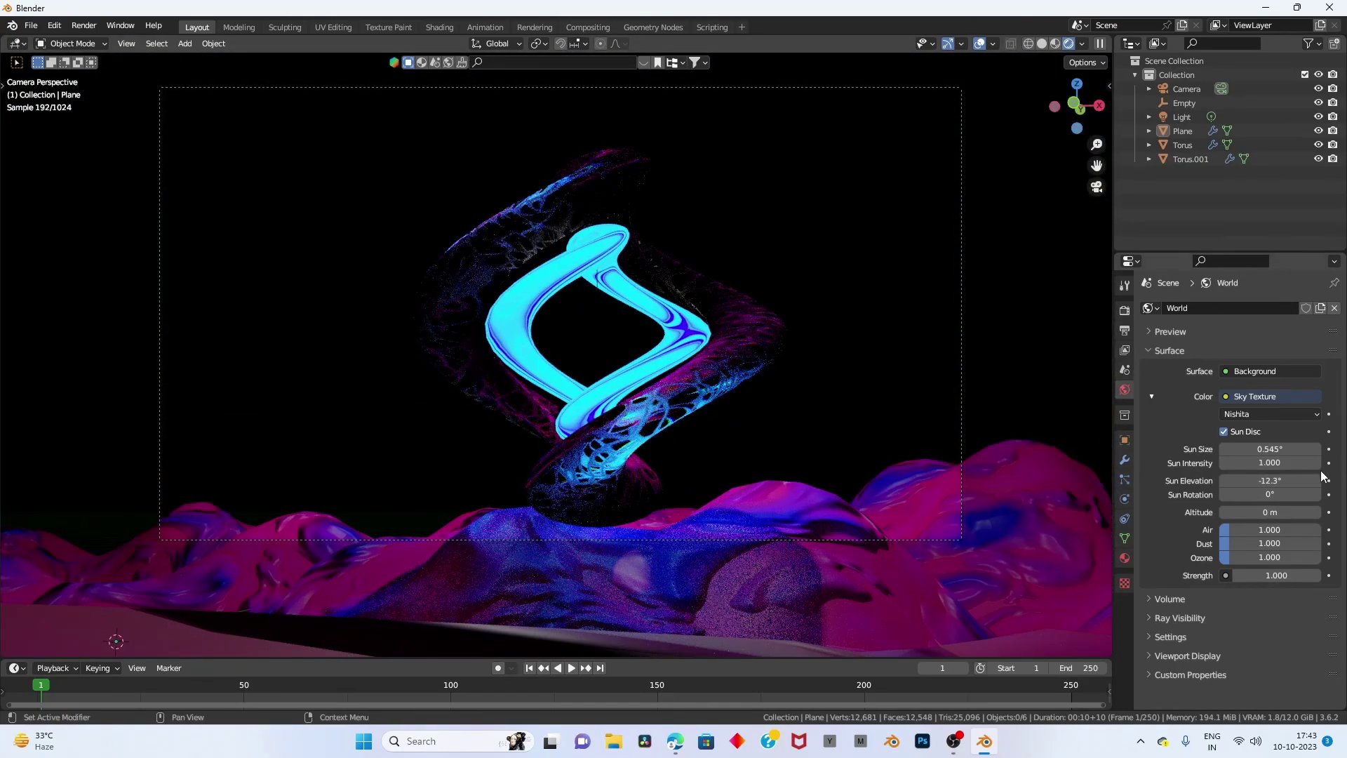
pyautogui.click(1288, 479)
pyautogui.write('0')
pyautogui.press('Return')
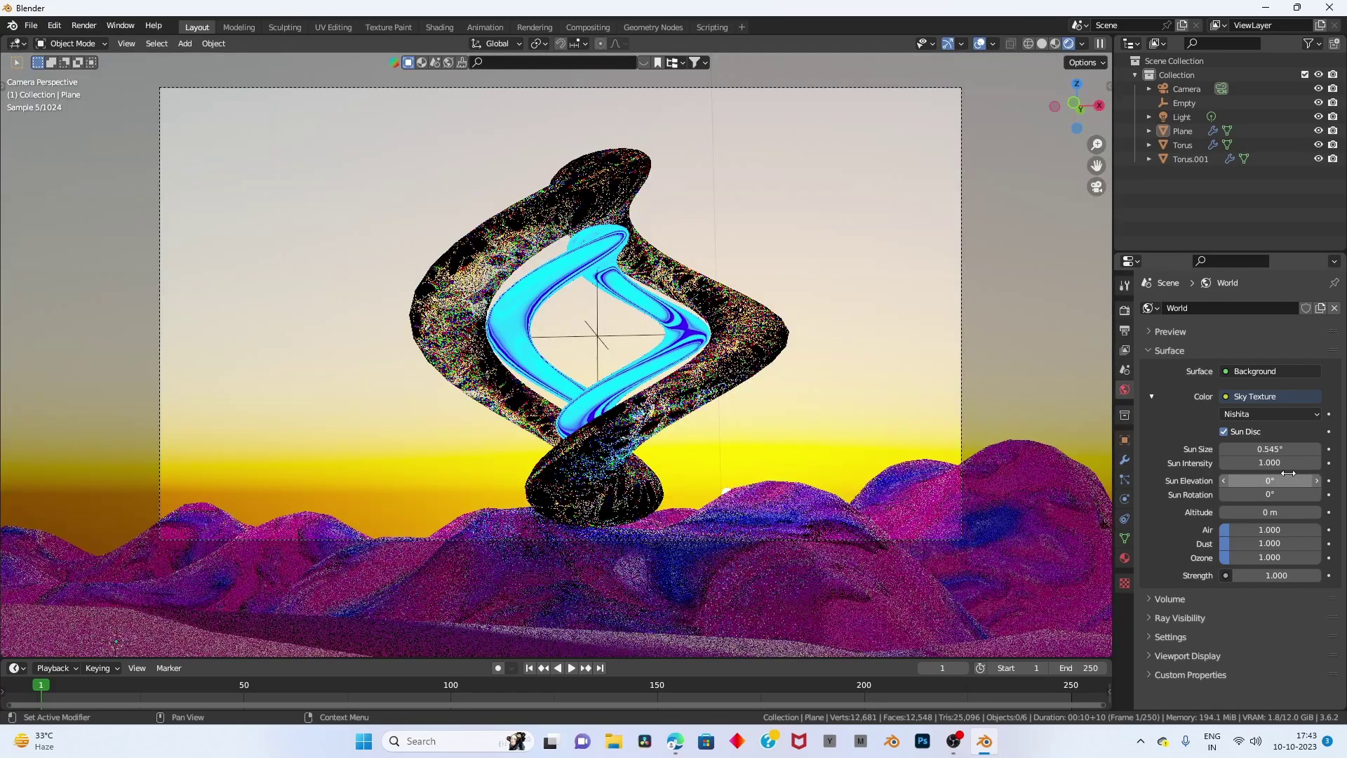
# Fine-tune the Nishita sun elevation until it reads -8° for a dusky twilight sky.
pyautogui.moveTo(1275, 480); pyautogui.dragTo(1235, 480)
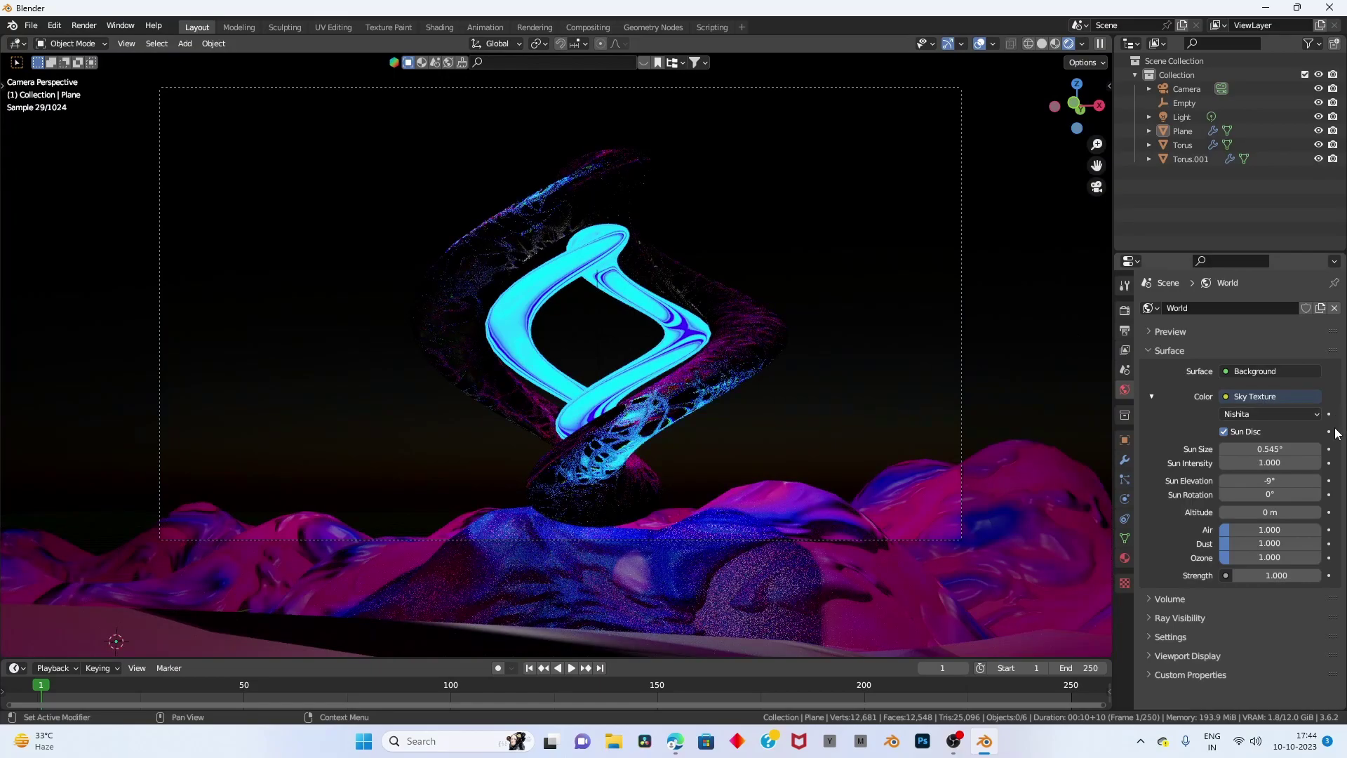
pyautogui.click(1316, 481)
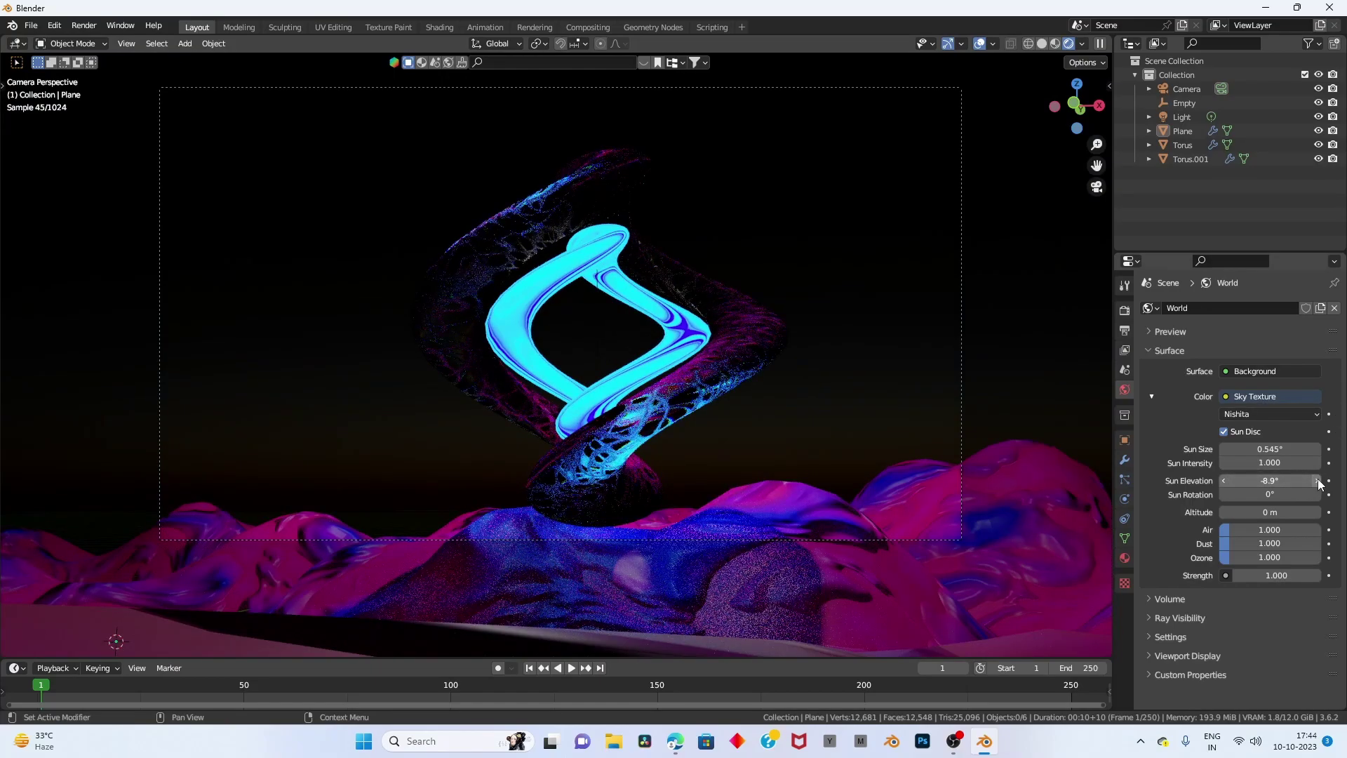
pyautogui.click(1317, 481)
pyautogui.click(1316, 481)
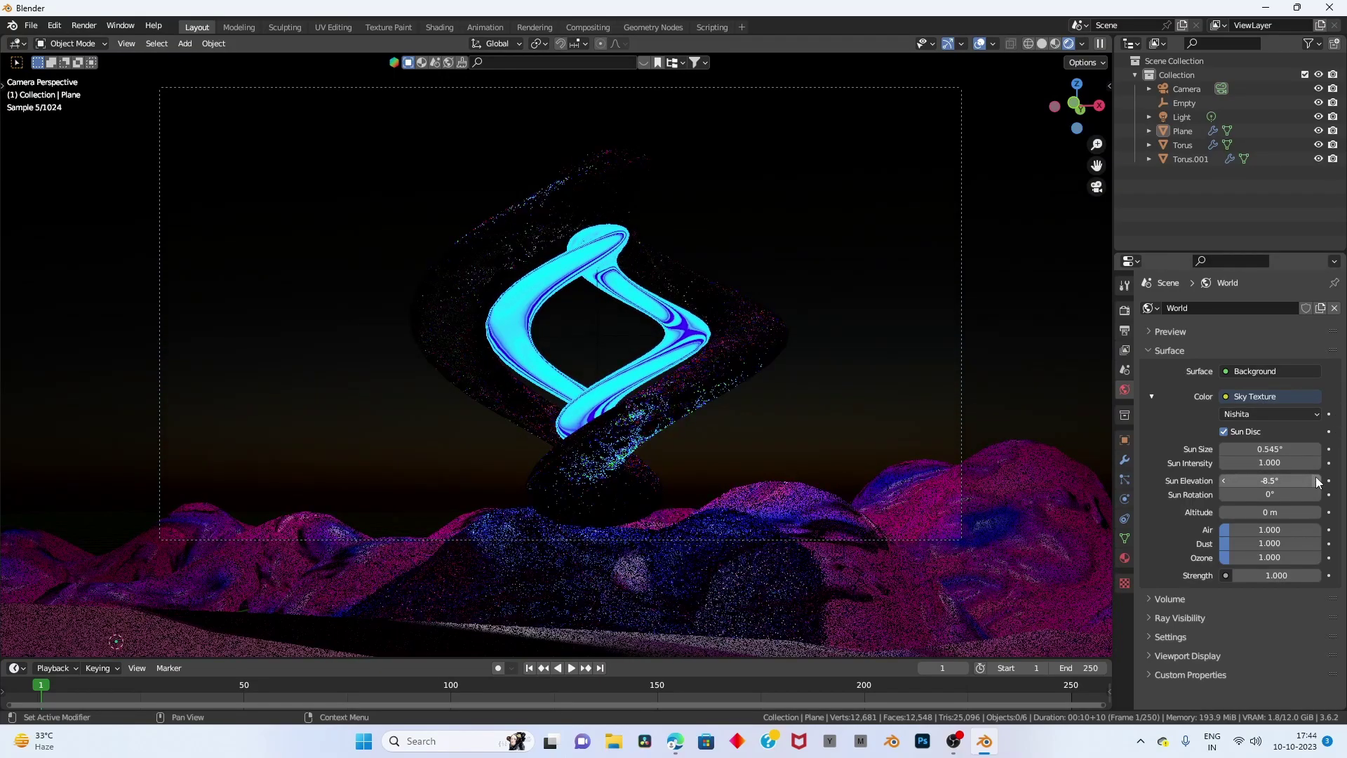
pyautogui.click(1316, 480)
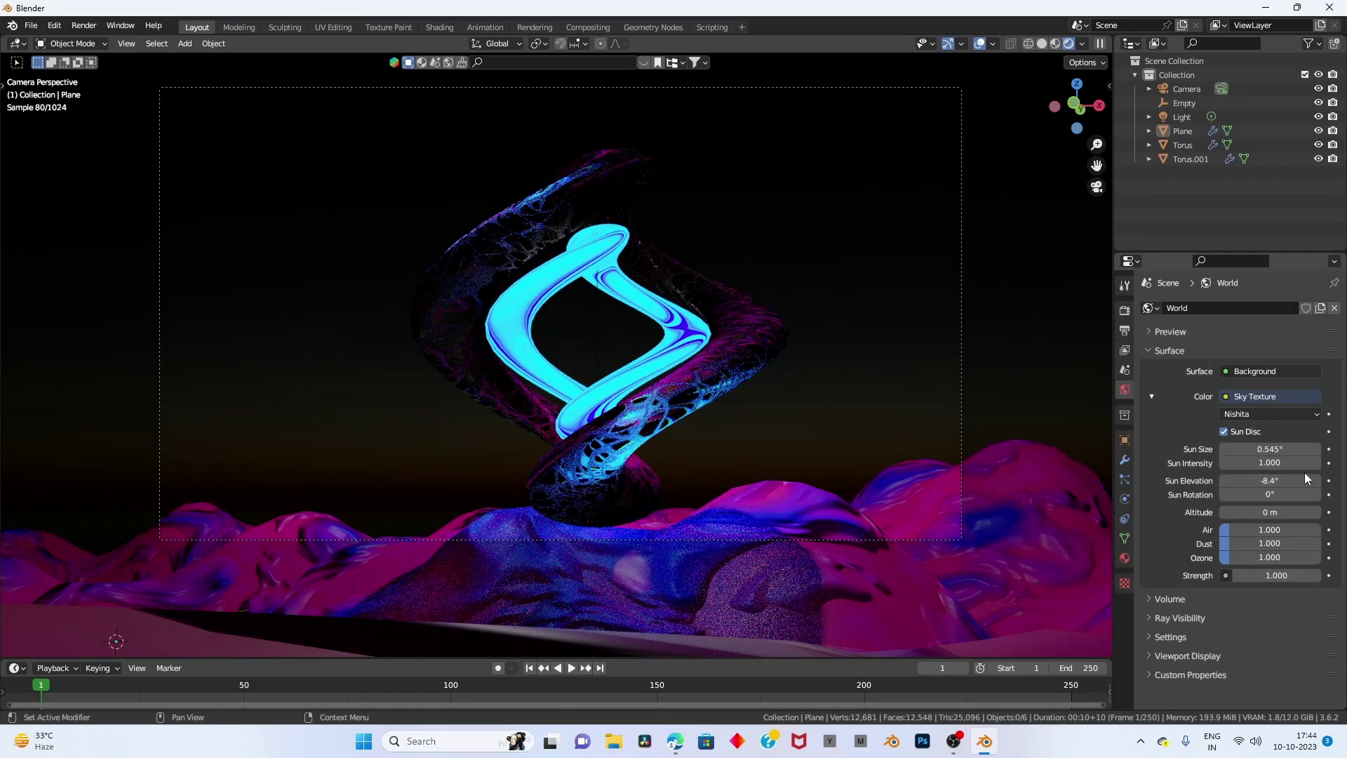
pyautogui.click(1317, 480)
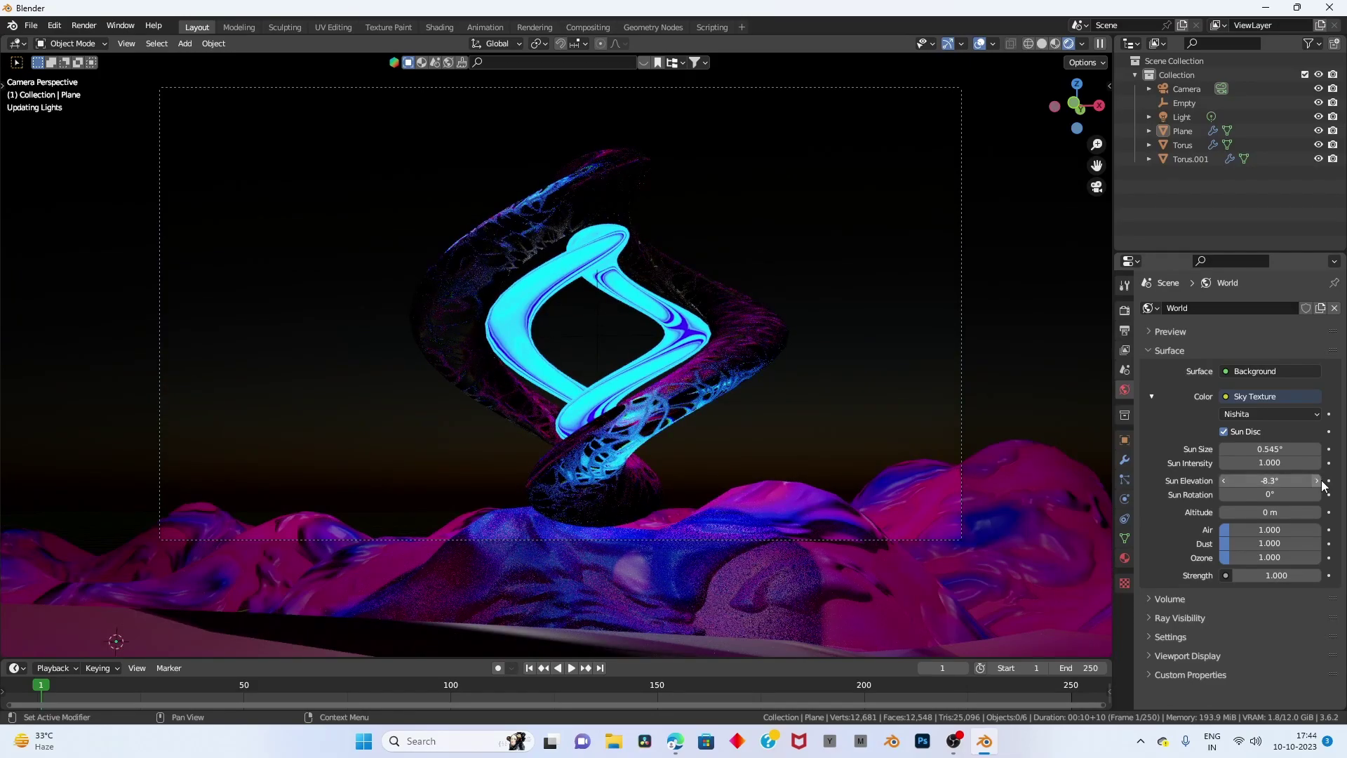
pyautogui.click(1317, 481)
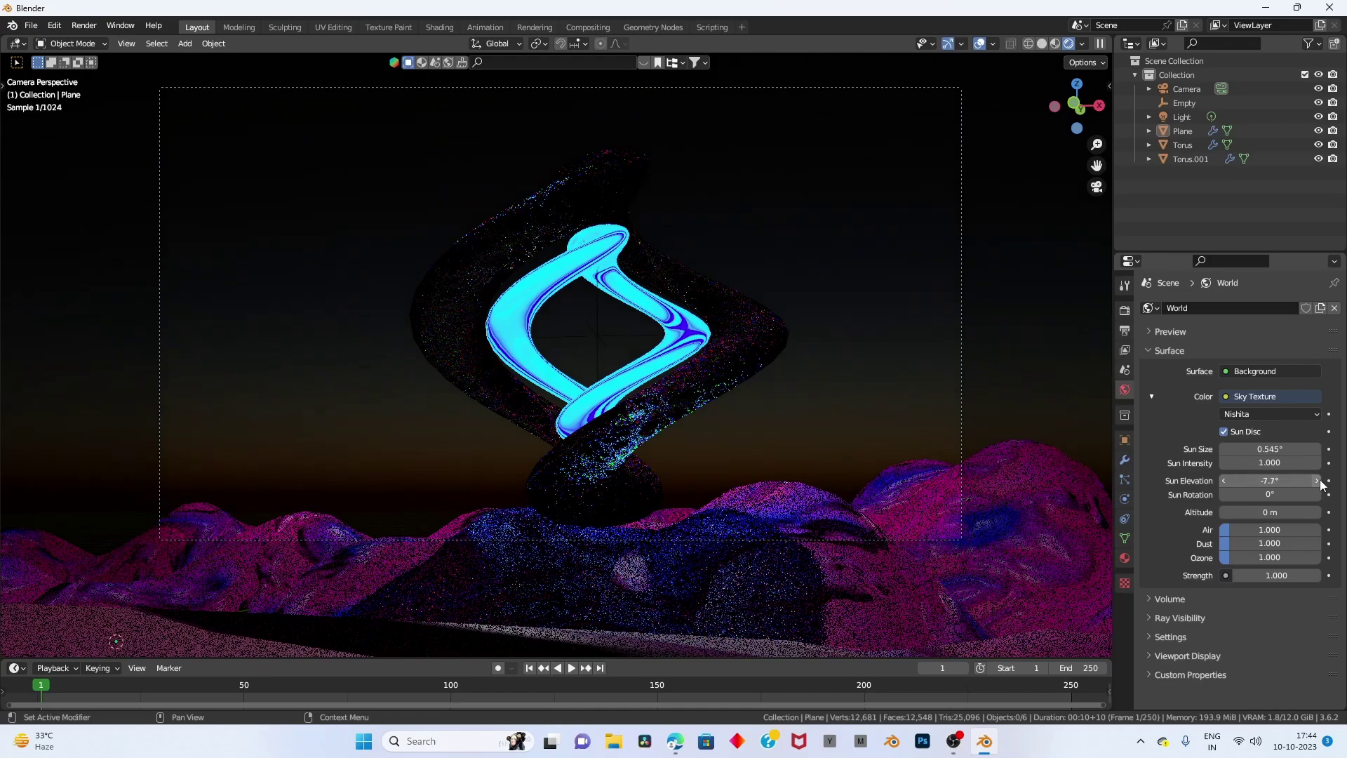
pyautogui.click(1317, 481)
pyautogui.write('8')
pyautogui.press('Return')
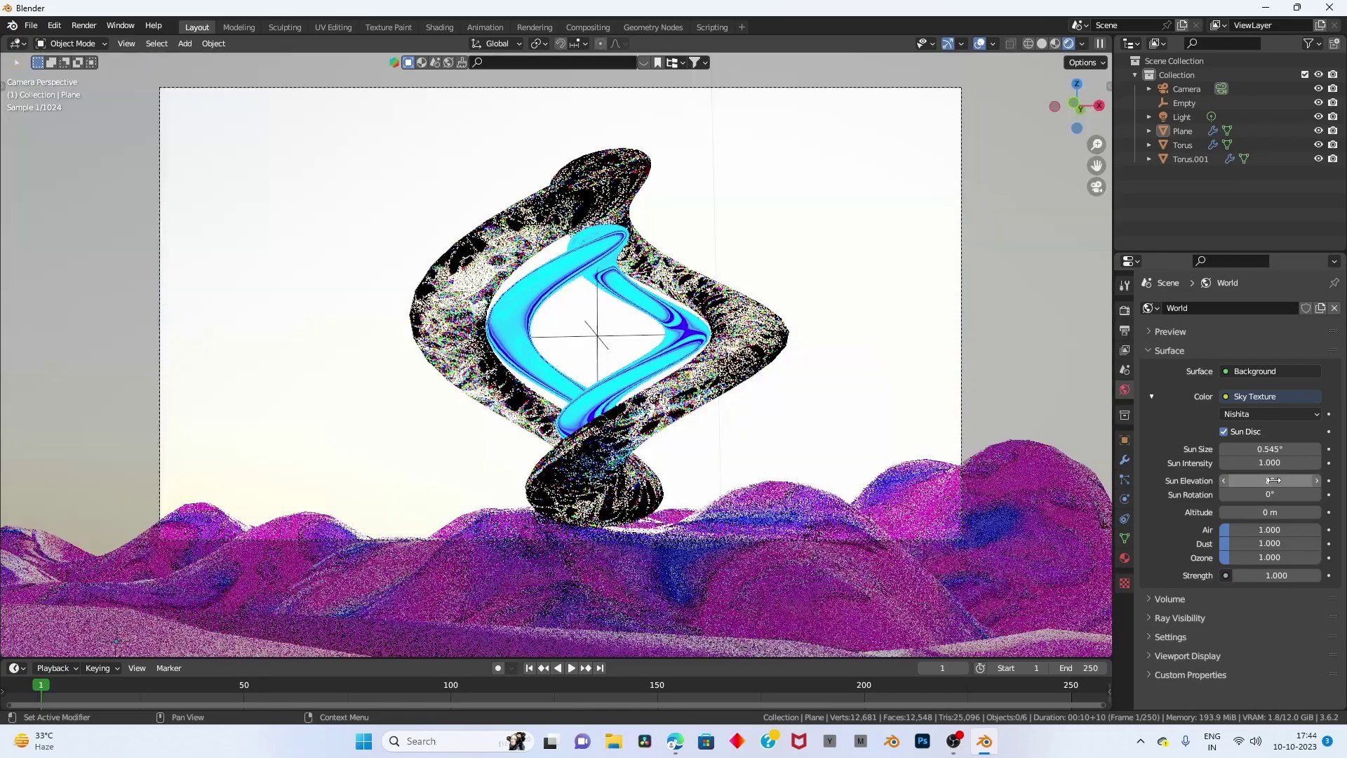
pyautogui.click(1275, 480)
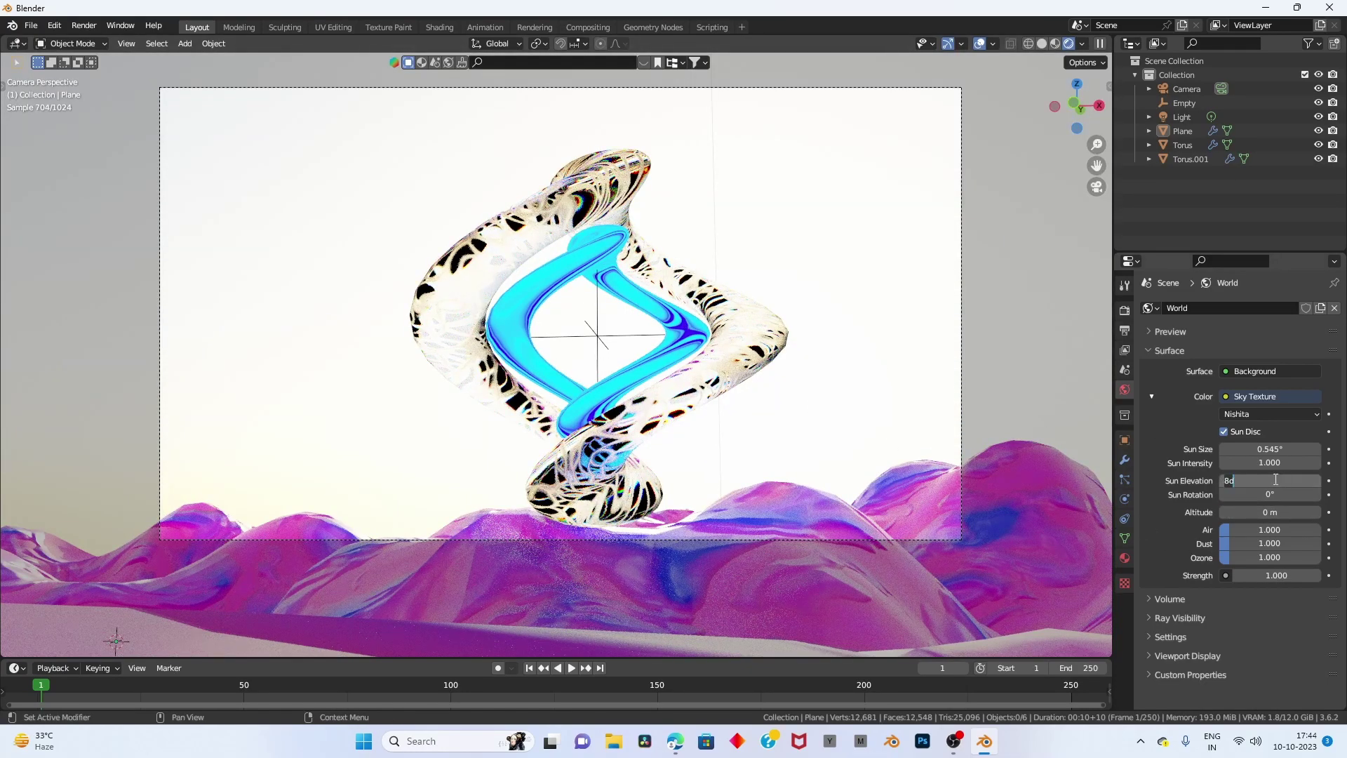
pyautogui.press('Return')
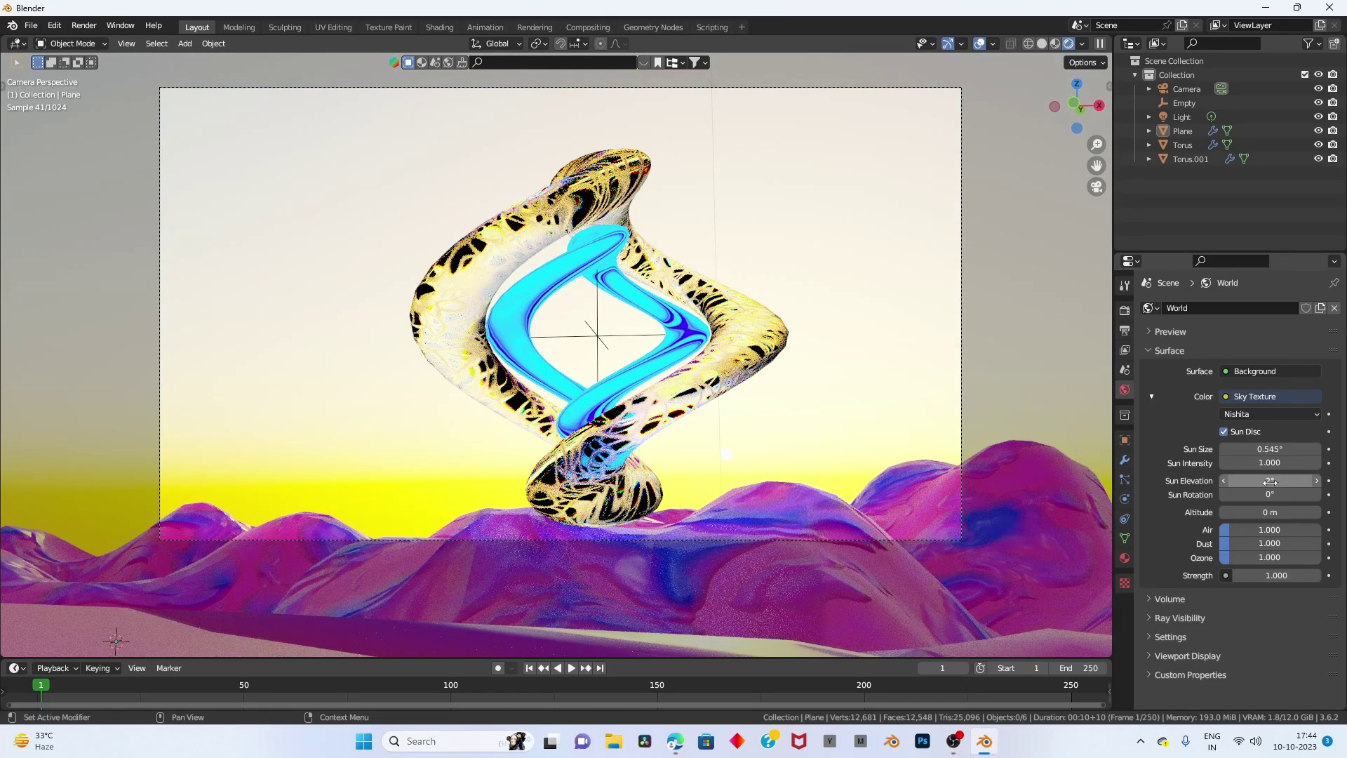
pyautogui.write('2d')
pyautogui.moveTo(1256, 482)
pyautogui.mouseDown()
pyautogui.moveTo(1231, 482)
pyautogui.moveTo(1277, 480)
pyautogui.moveTo(1255, 480)
pyautogui.mouseUp()
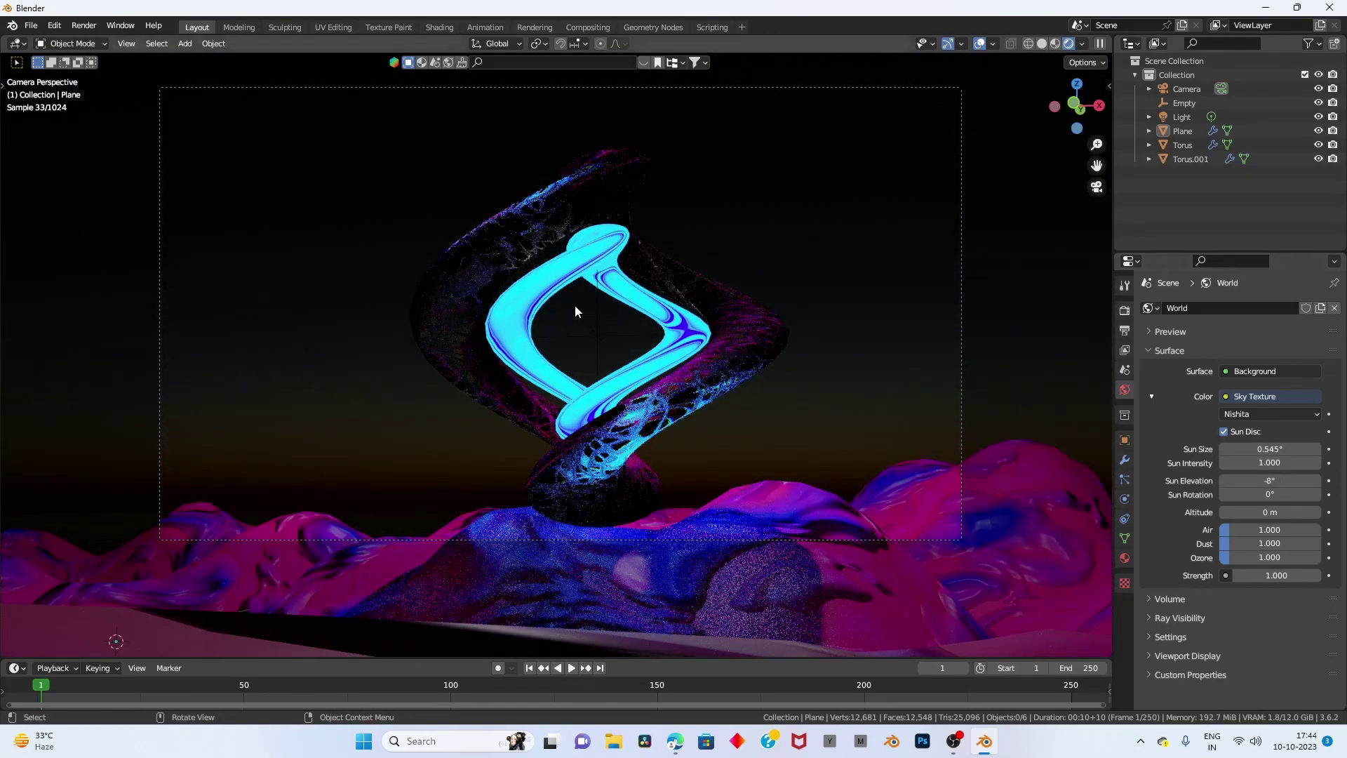
# Scale Torus.001 up to 1.084, select the terrain plane, and enlarge the lower editor area.
pyautogui.click(686, 351)
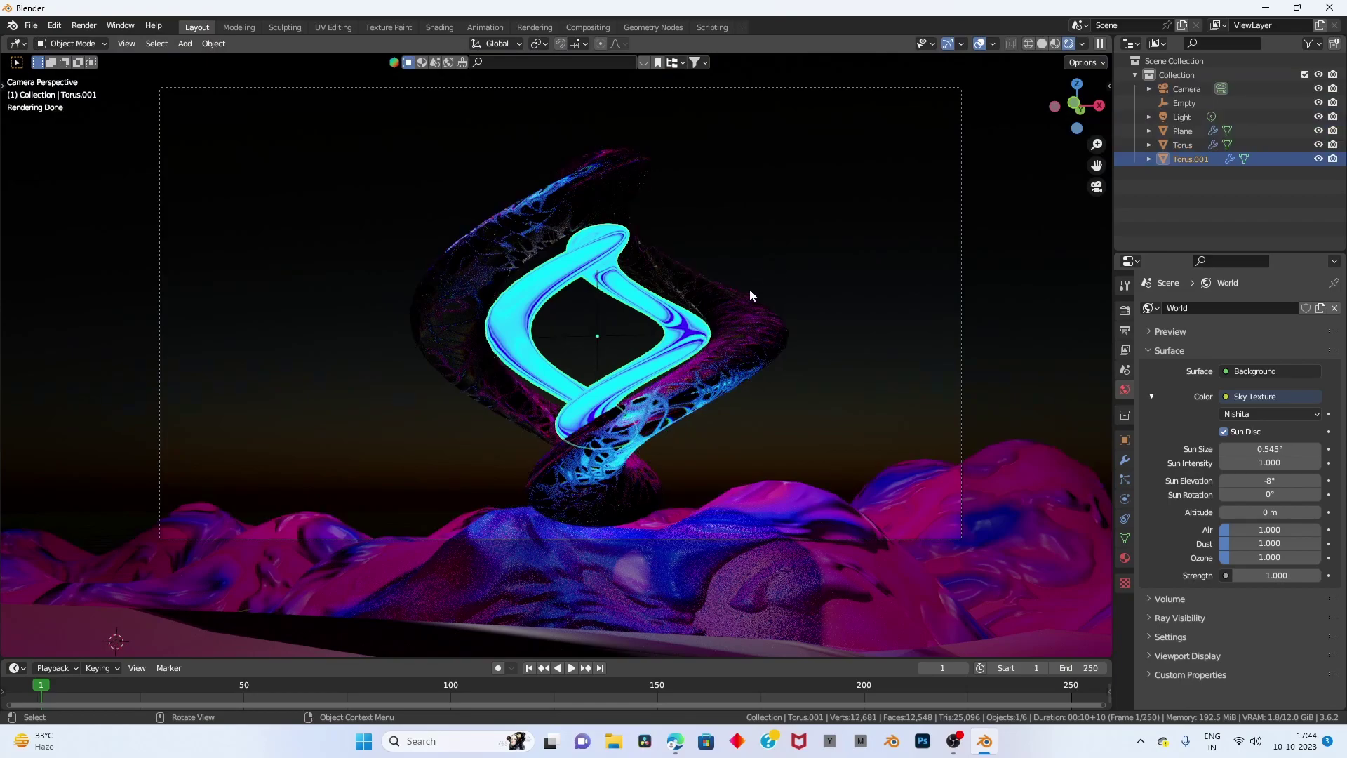
pyautogui.press('s')
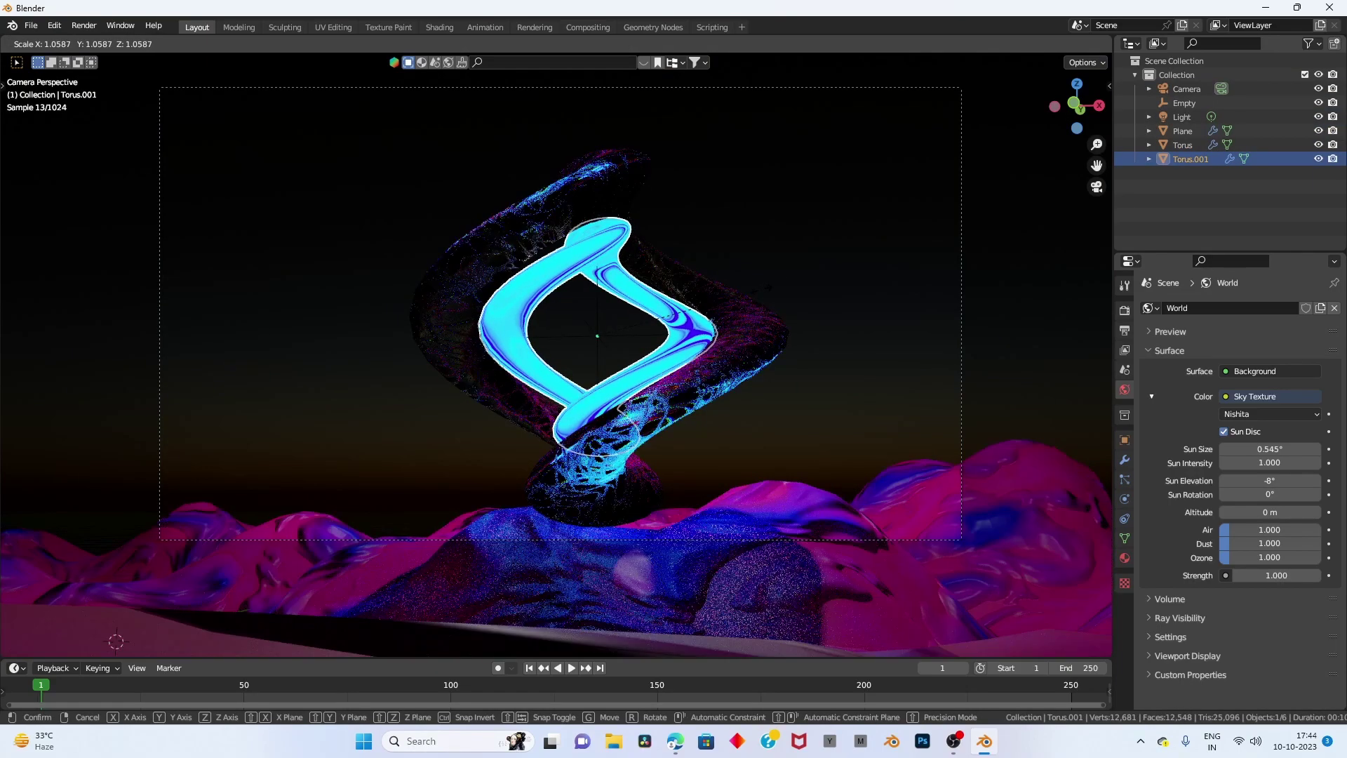
pyautogui.click(743, 298)
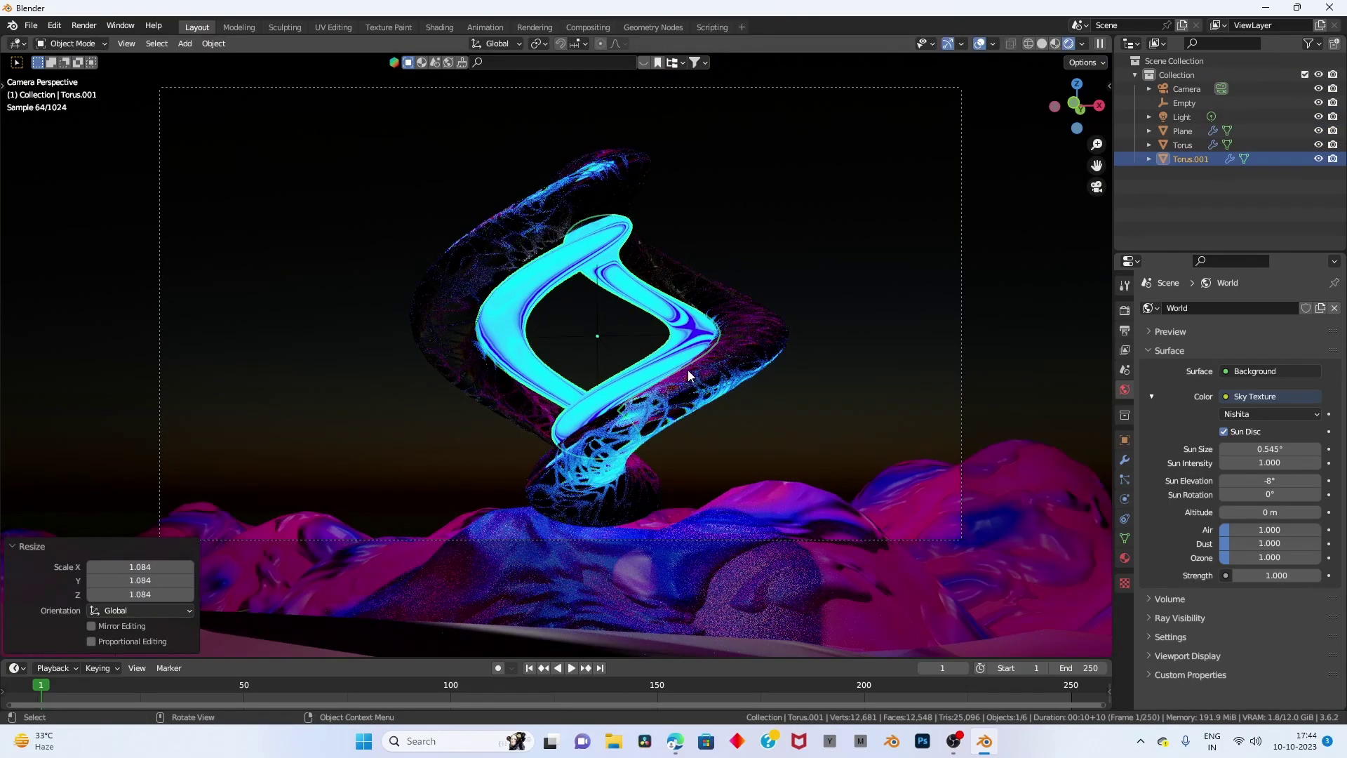
pyautogui.click(685, 616)
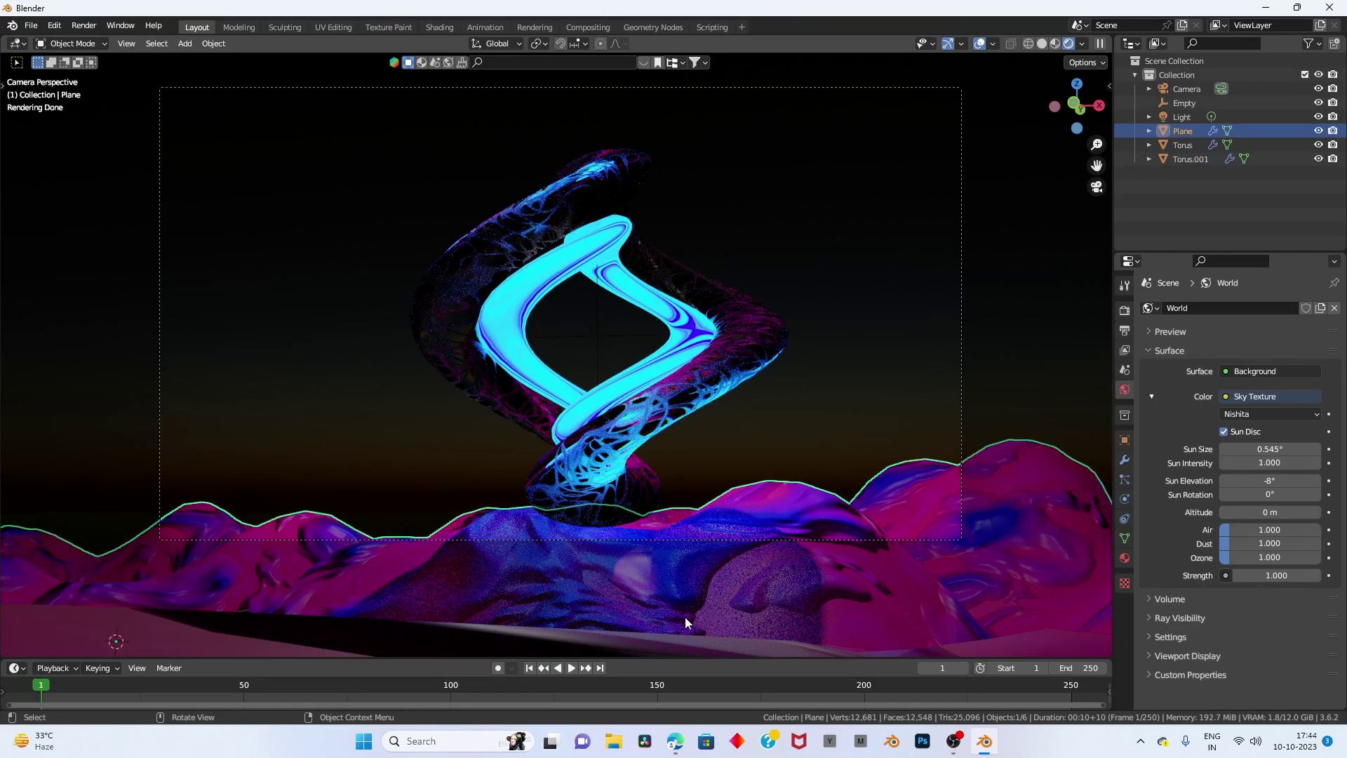
pyautogui.moveTo(662, 659); pyautogui.dragTo(662, 506)
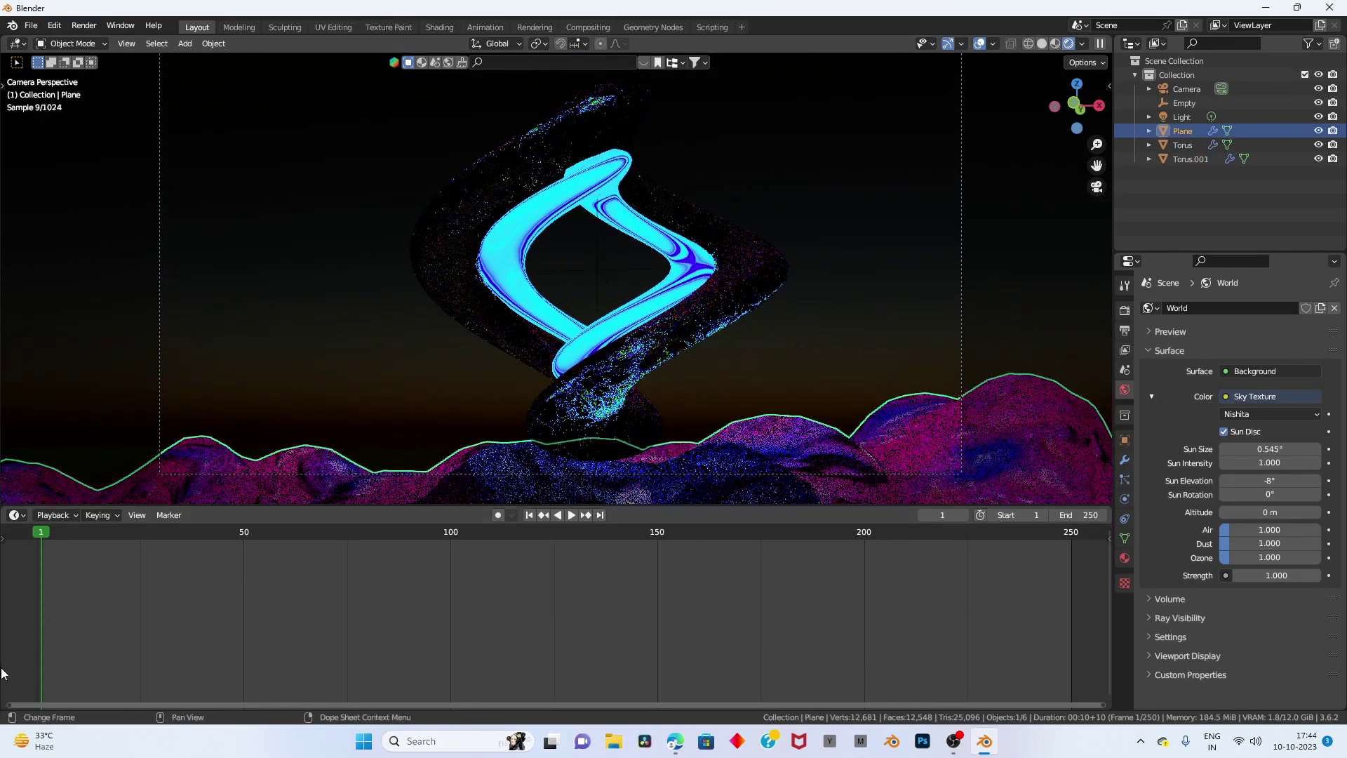
# Turn the bottom area into the Shader Editor and zoom into the terrain's Material.004 nodes.
pyautogui.click(17, 515)
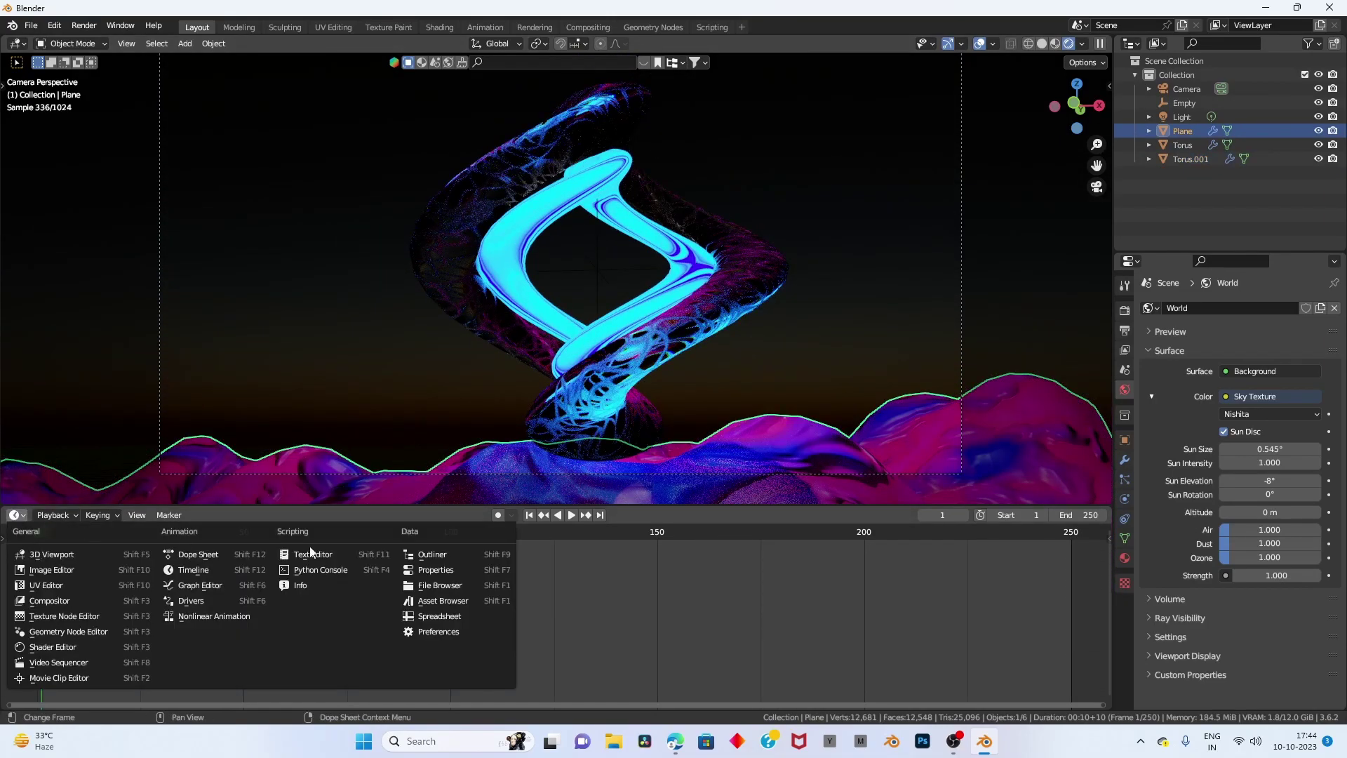
pyautogui.click(59, 646)
pyautogui.scroll(3, 642, 619)
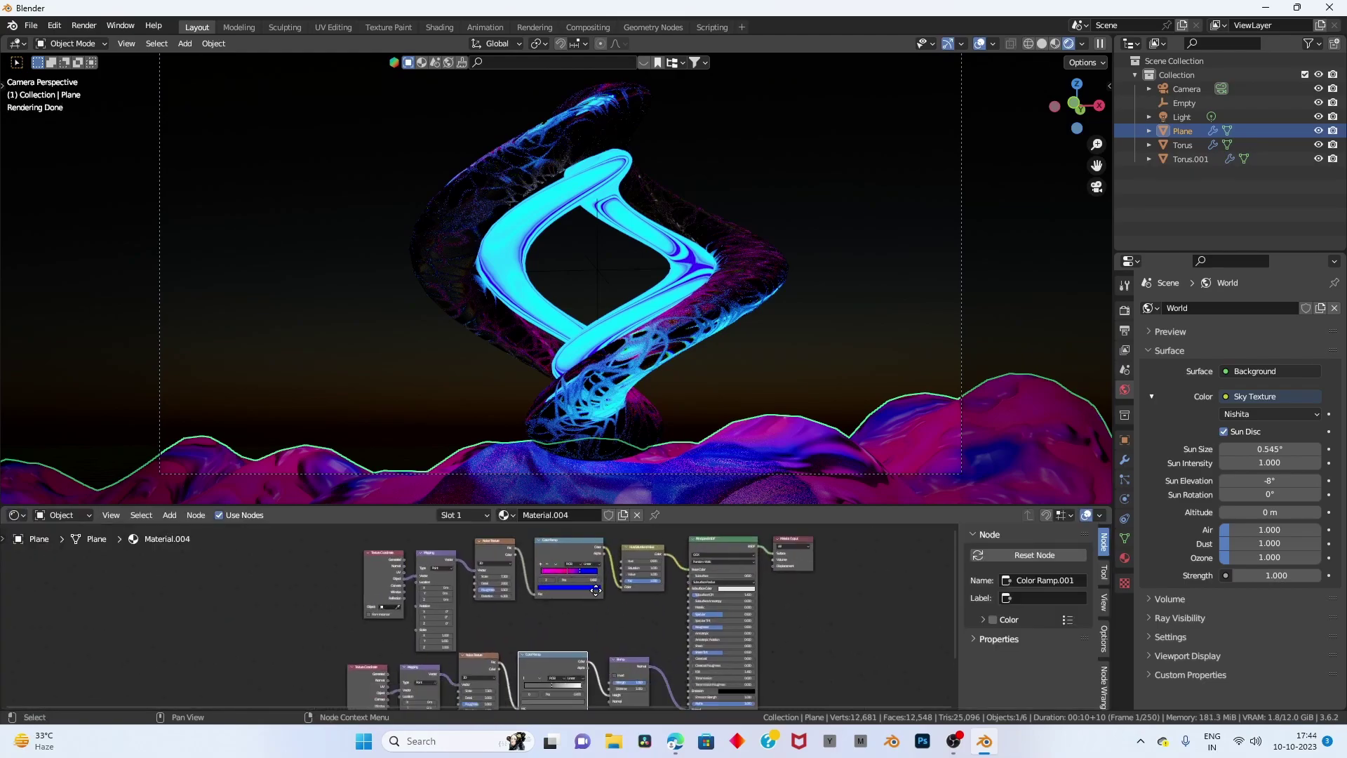
pyautogui.scroll(2, 638, 622)
# Reduce the terrain Bump node strength from 0.417 to 0.000.
pyautogui.moveTo(634, 648); pyautogui.dragTo(596, 648)
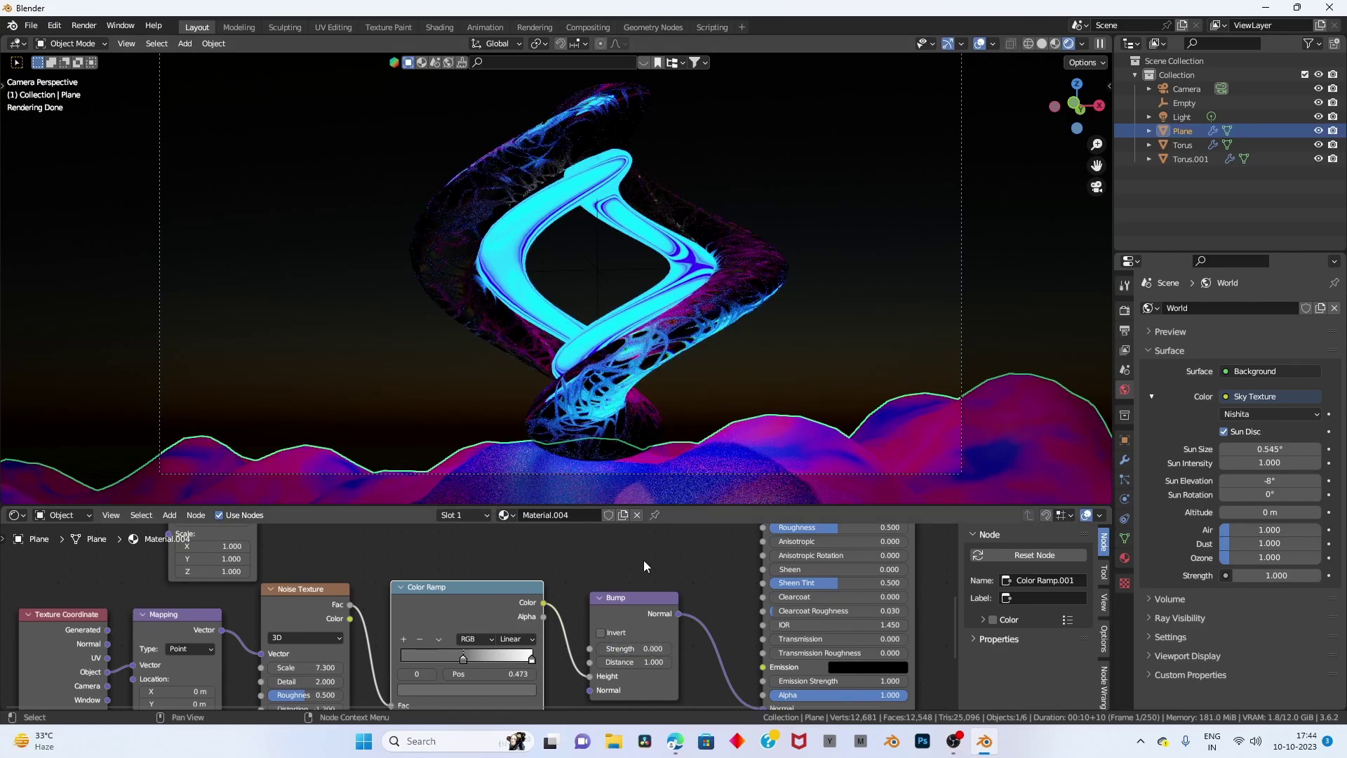
pyautogui.scroll(-5, 640, 626)
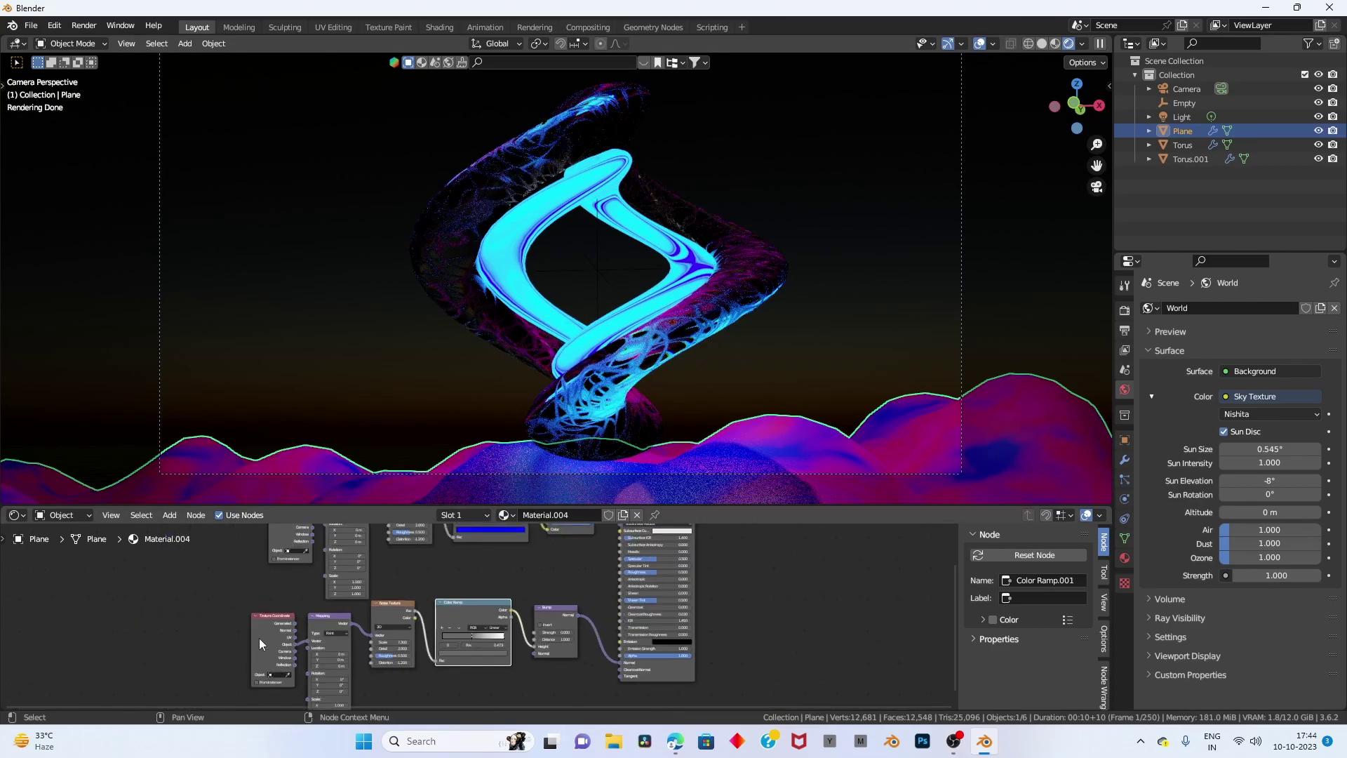
pyautogui.scroll(2, 566, 636)
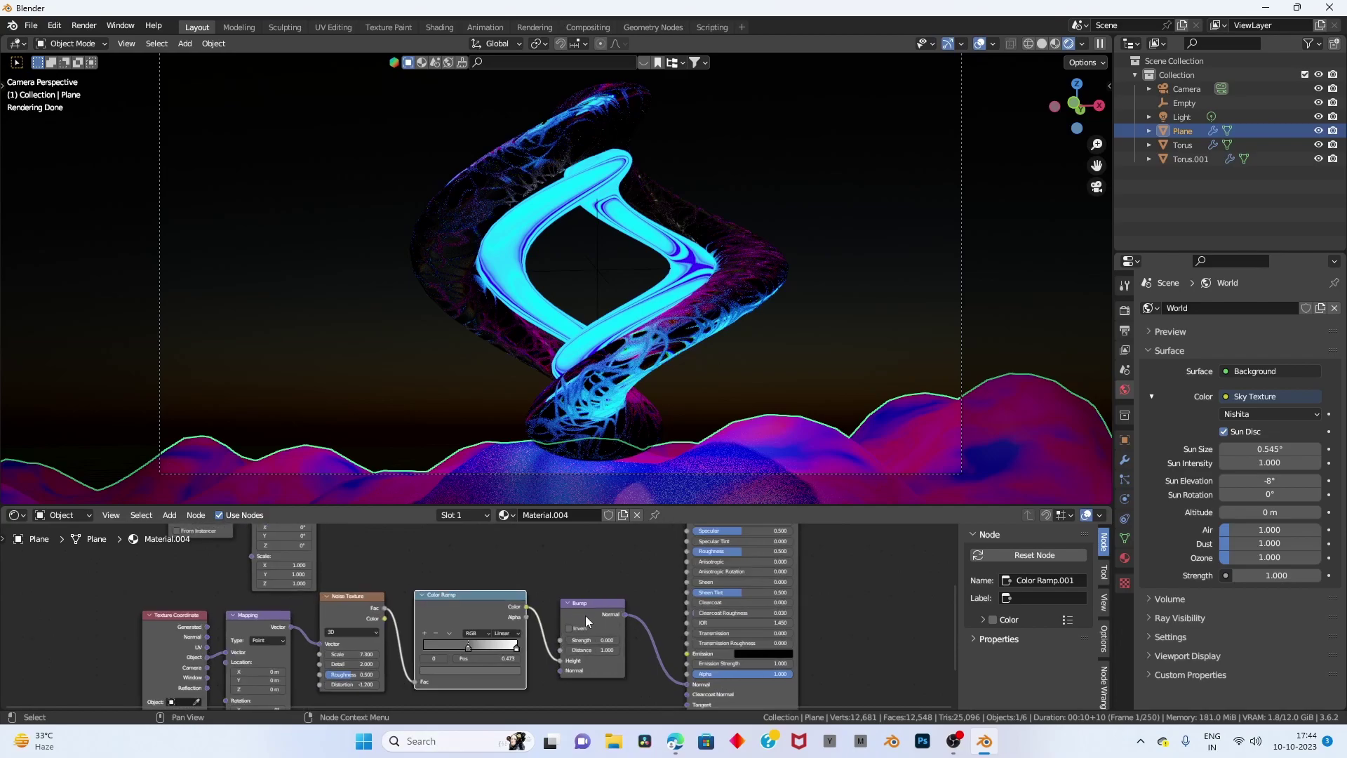
pyautogui.scroll(1, 585, 615)
pyautogui.scroll(2, 608, 633)
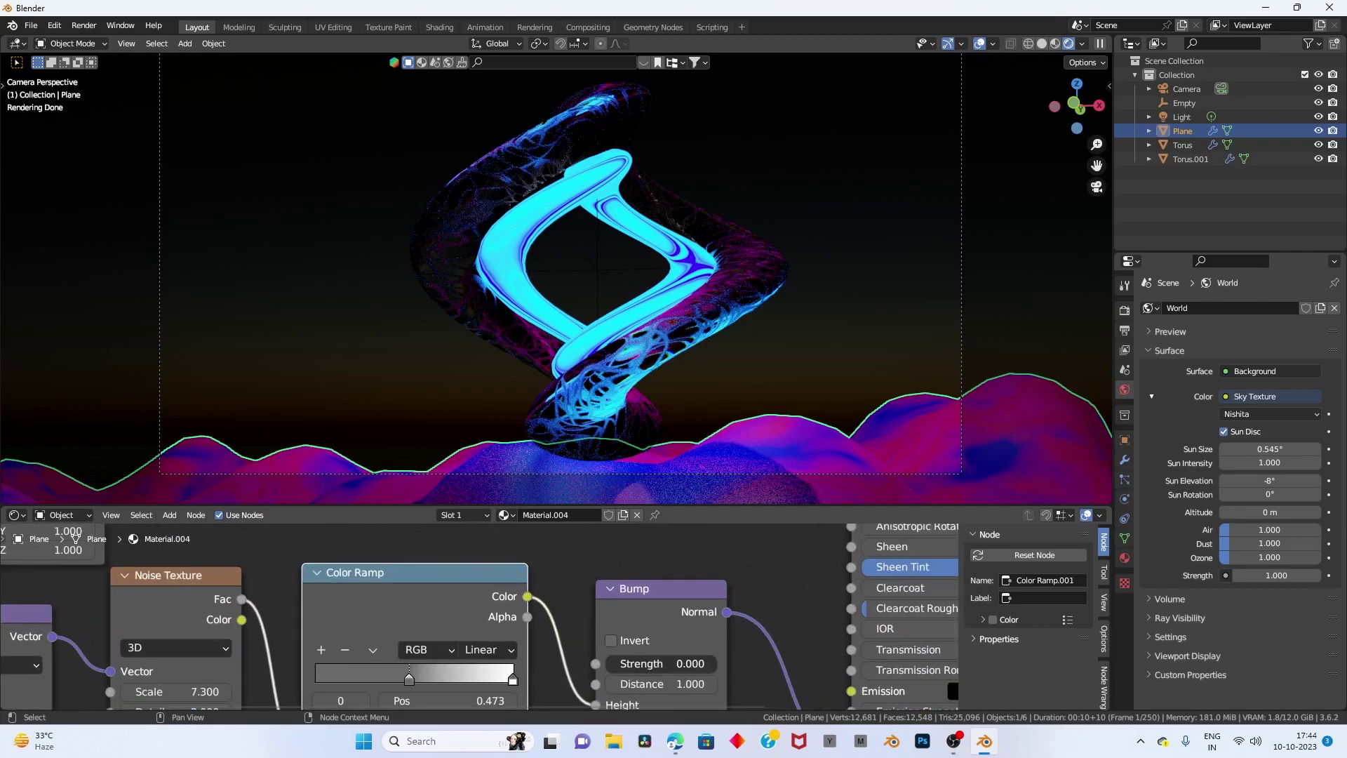
pyautogui.moveTo(663, 664)
pyautogui.mouseDown()
pyautogui.moveTo(681, 664)
pyautogui.moveTo(652, 664)
pyautogui.moveTo(659, 684)
pyautogui.mouseUp()
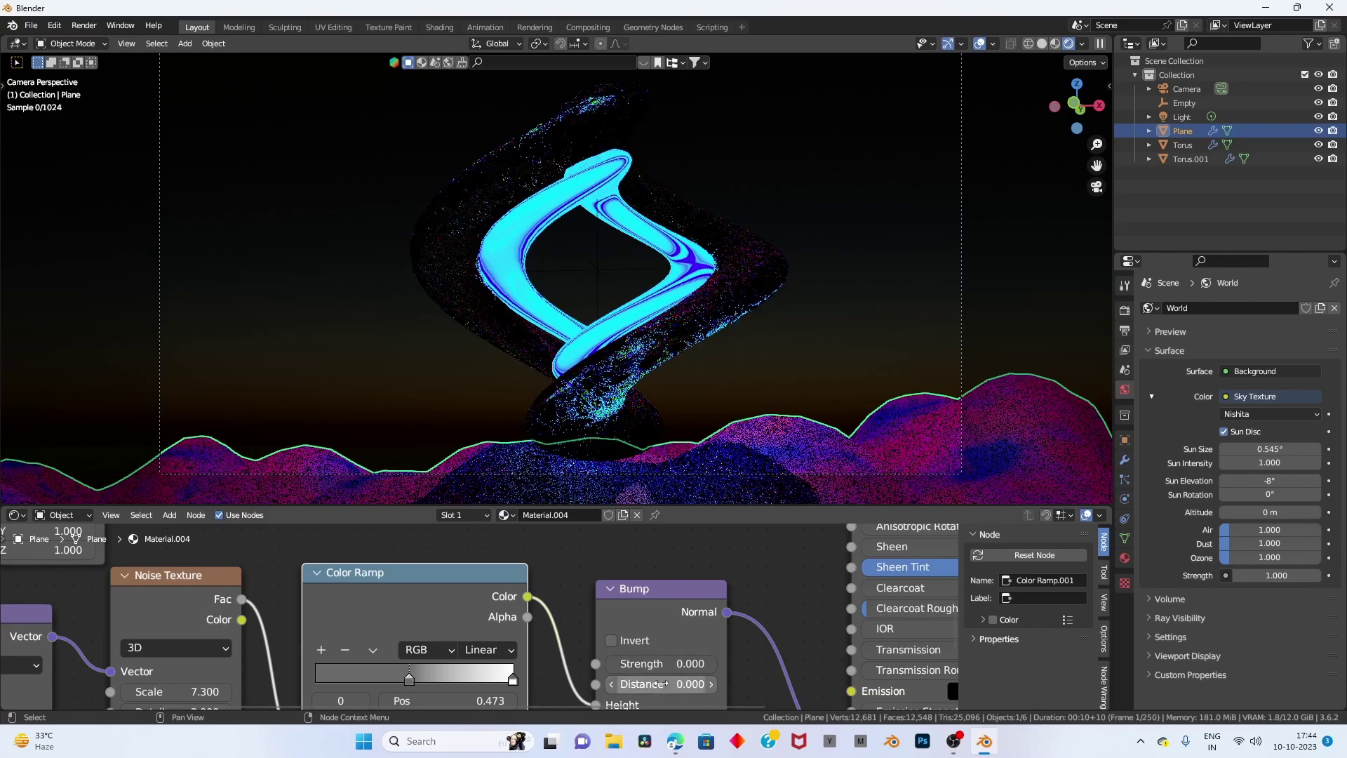
pyautogui.moveTo(660, 684); pyautogui.dragTo(449, 596, button='middle')
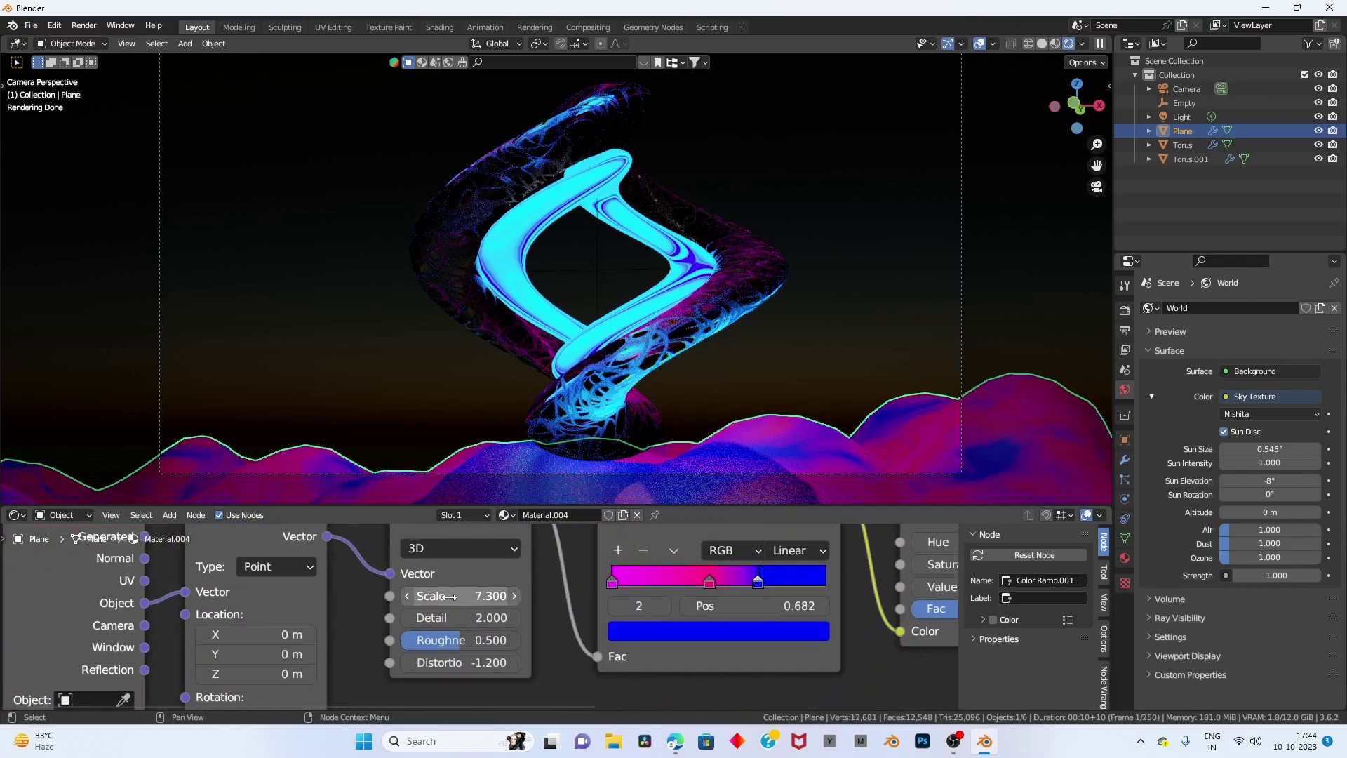
# Lower the terrain Noise Texture scale to 5.1 and move the blue color-ramp stop to 0.555.
pyautogui.scroll(-3, 491, 603)
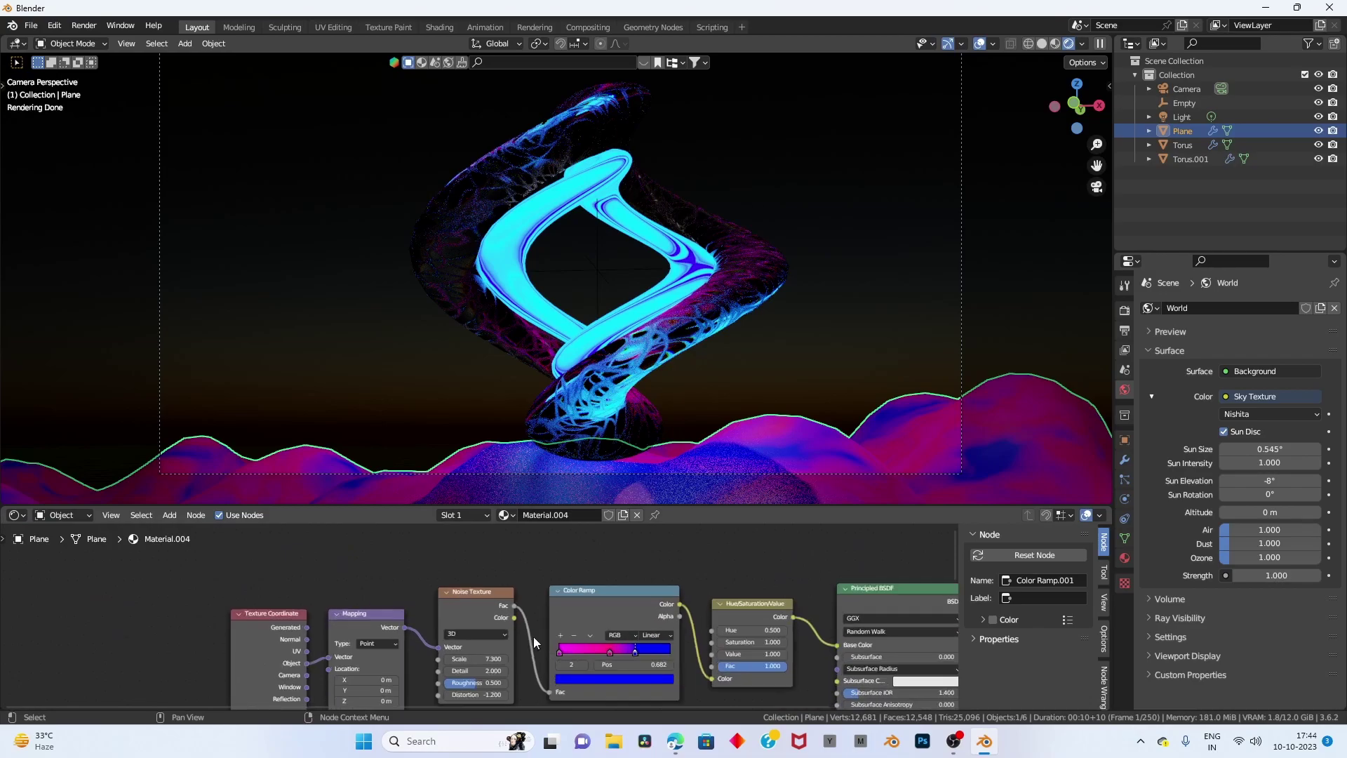
pyautogui.scroll(3, 533, 637)
pyautogui.moveTo(505, 653)
pyautogui.mouseDown()
pyautogui.moveTo(470, 652)
pyautogui.moveTo(519, 652)
pyautogui.mouseUp()
pyautogui.scroll(-1, 435, 612)
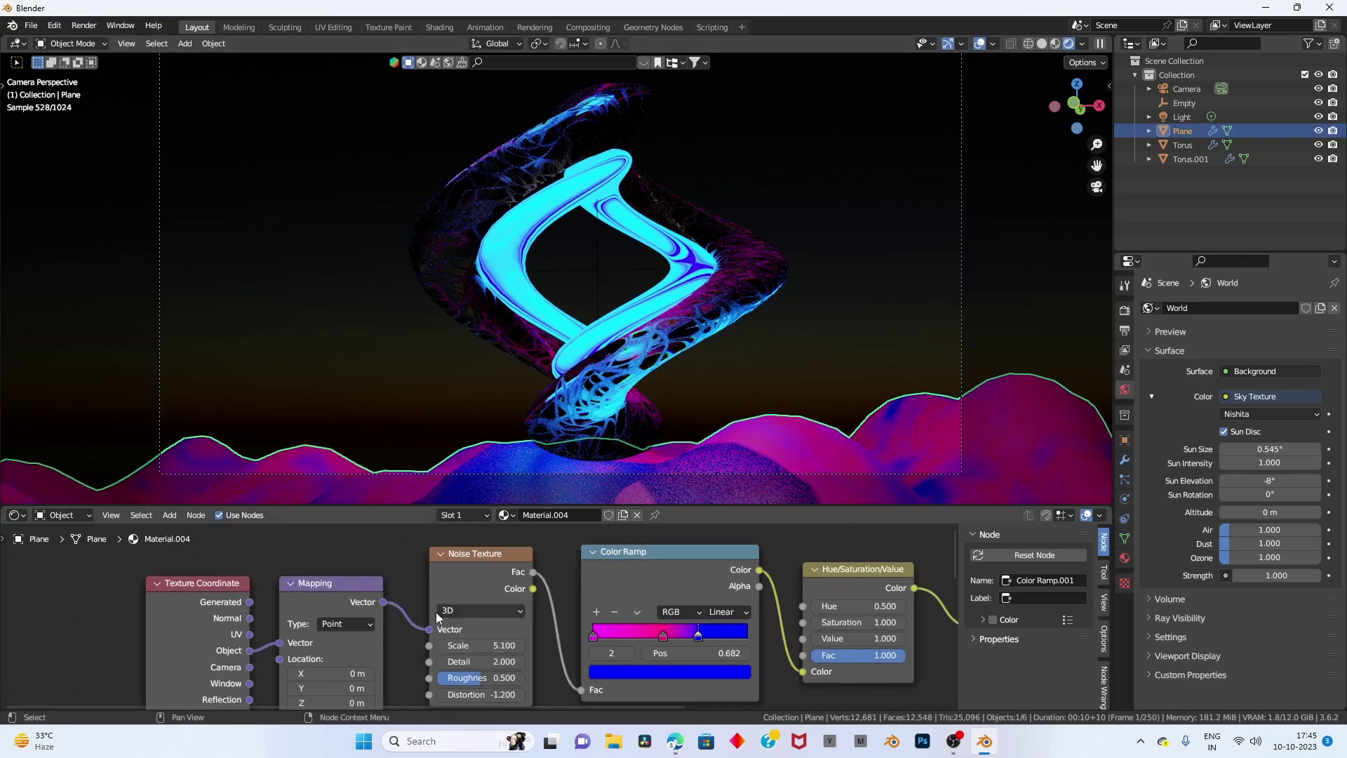
pyautogui.moveTo(436, 612); pyautogui.dragTo(405, 588, button='middle')
pyautogui.moveTo(632, 612); pyautogui.dragTo(603, 612)
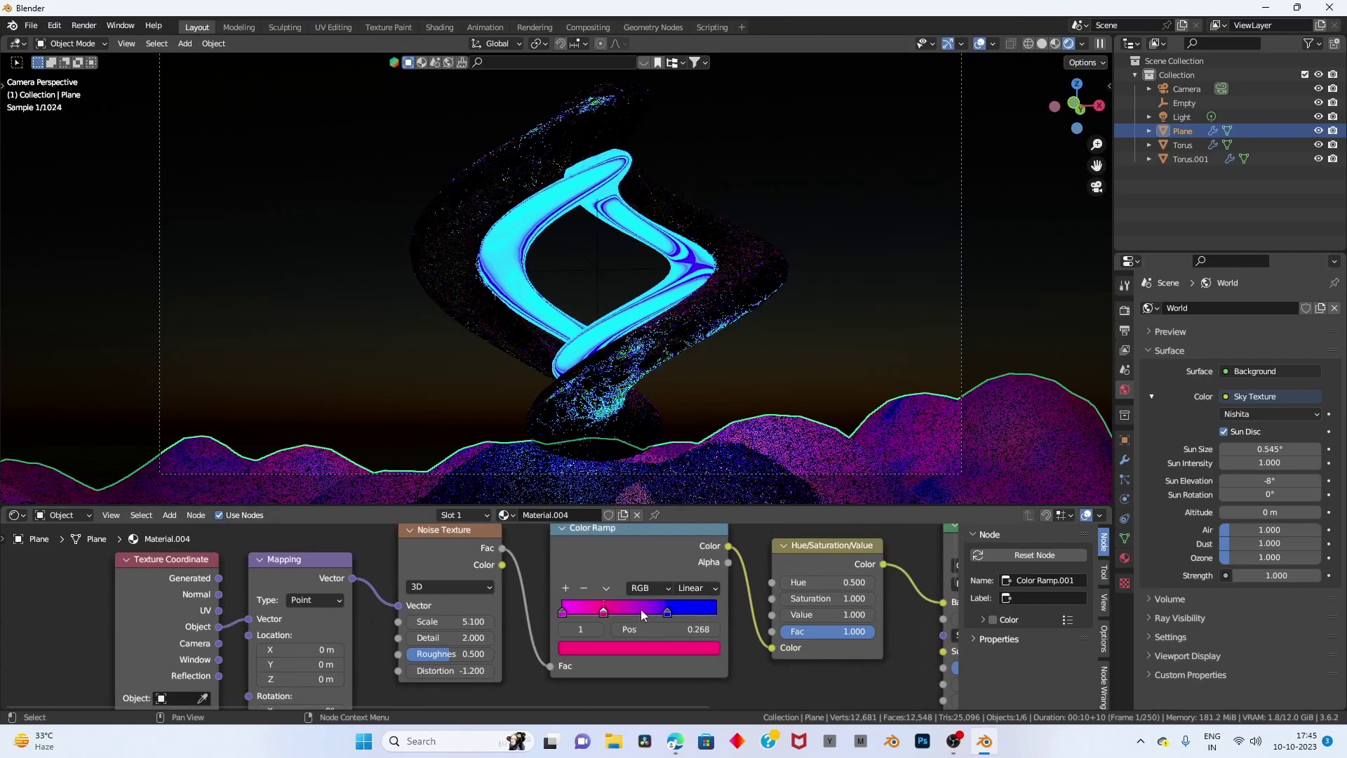
pyautogui.click(649, 608)
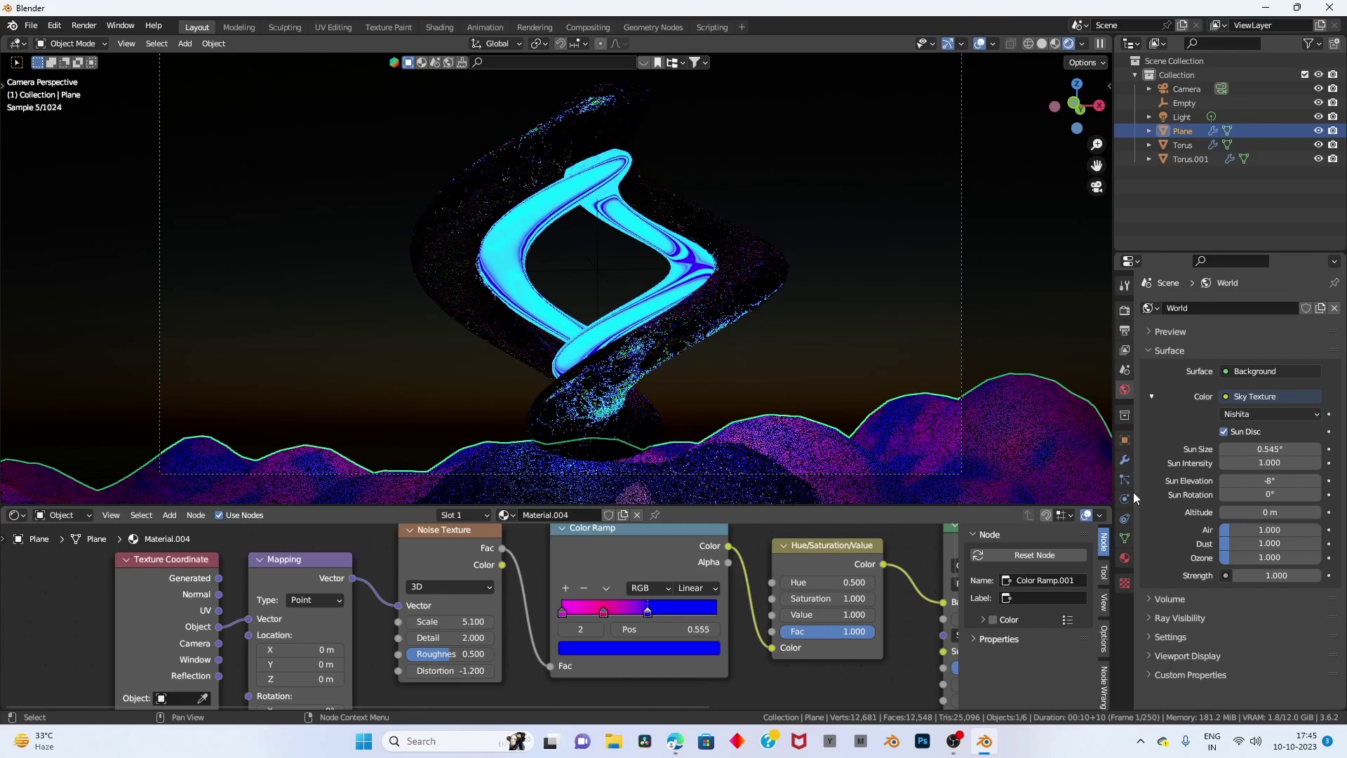
pyautogui.moveTo(649, 611); pyautogui.dragTo(608, 609)
# Test the terrain's Clouds texture Size and Depth, then undo back to Depth 2 and Size 0.55.
pyautogui.click(860, 437)
pyautogui.click(961, 450)
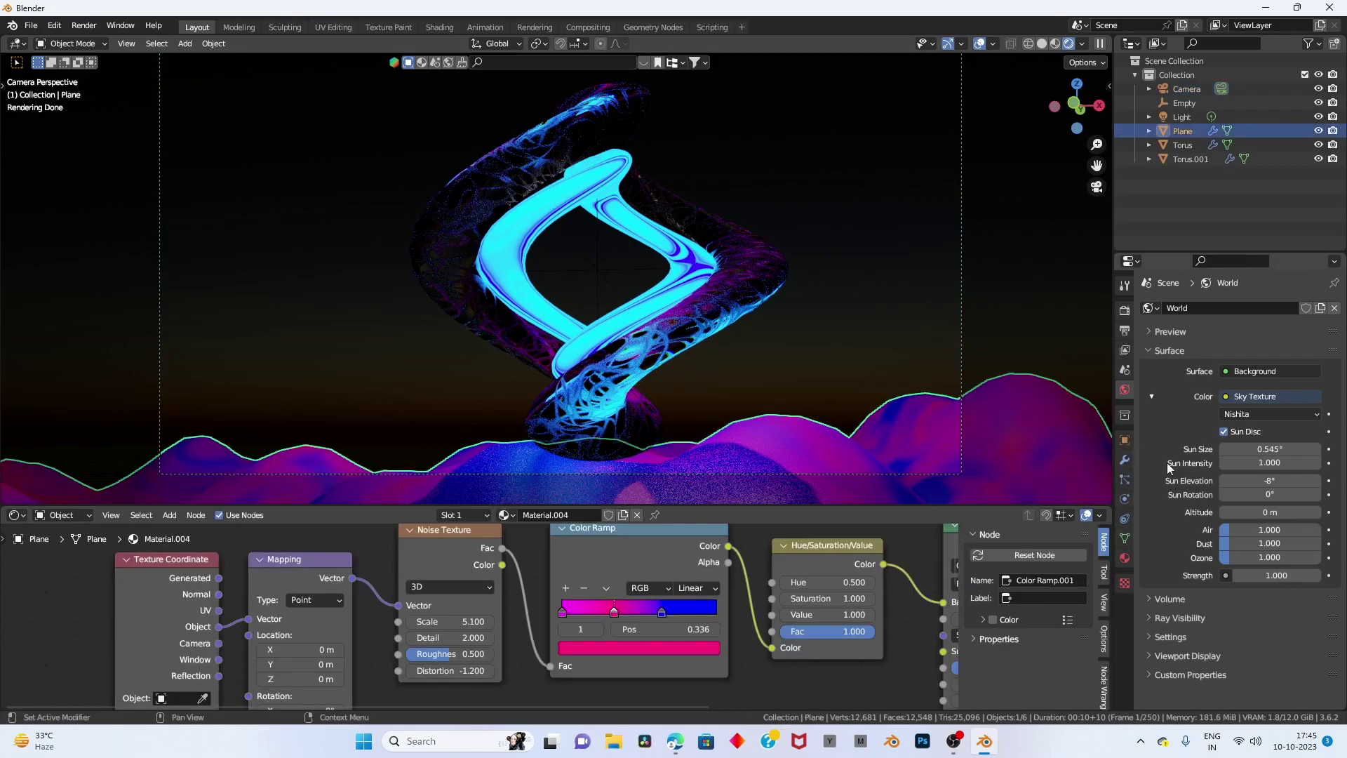
pyautogui.click(1124, 582)
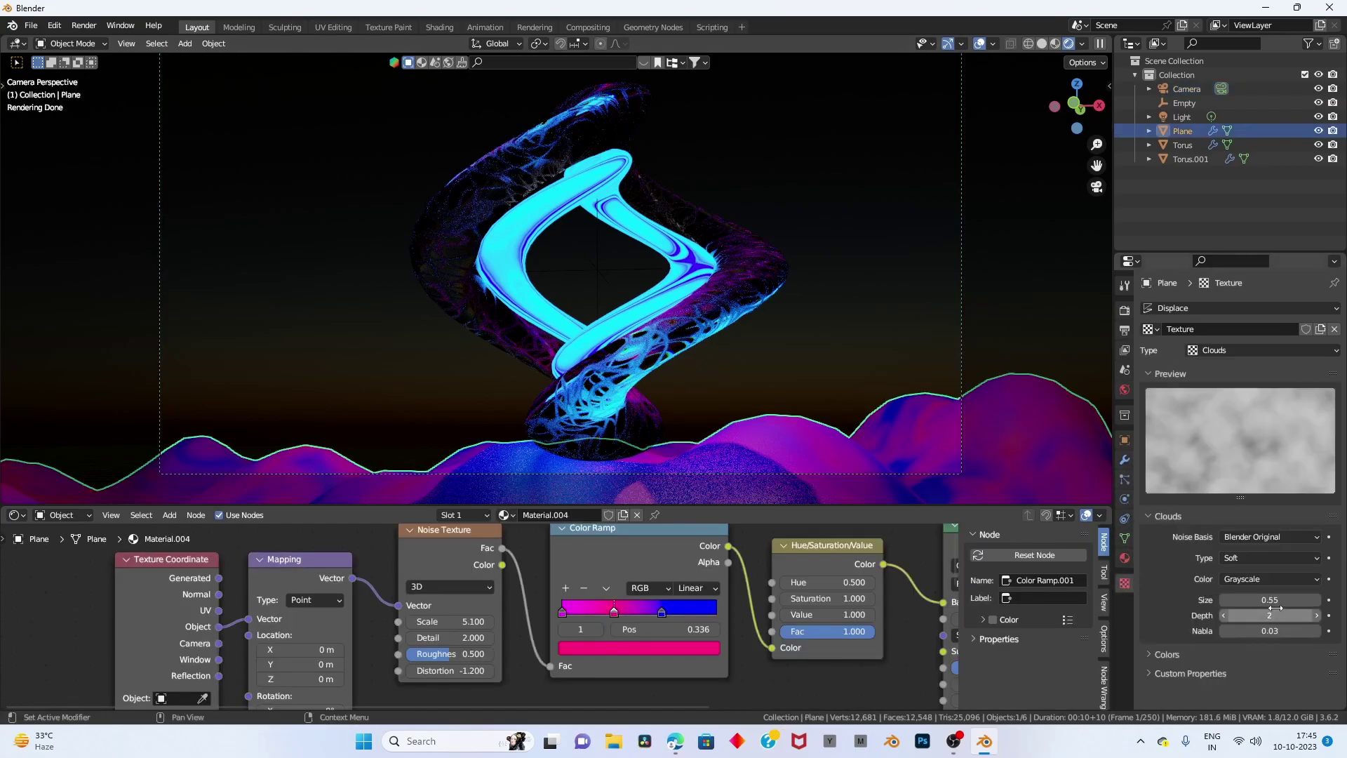
pyautogui.moveTo(1224, 599); pyautogui.dragTo(1291, 615)
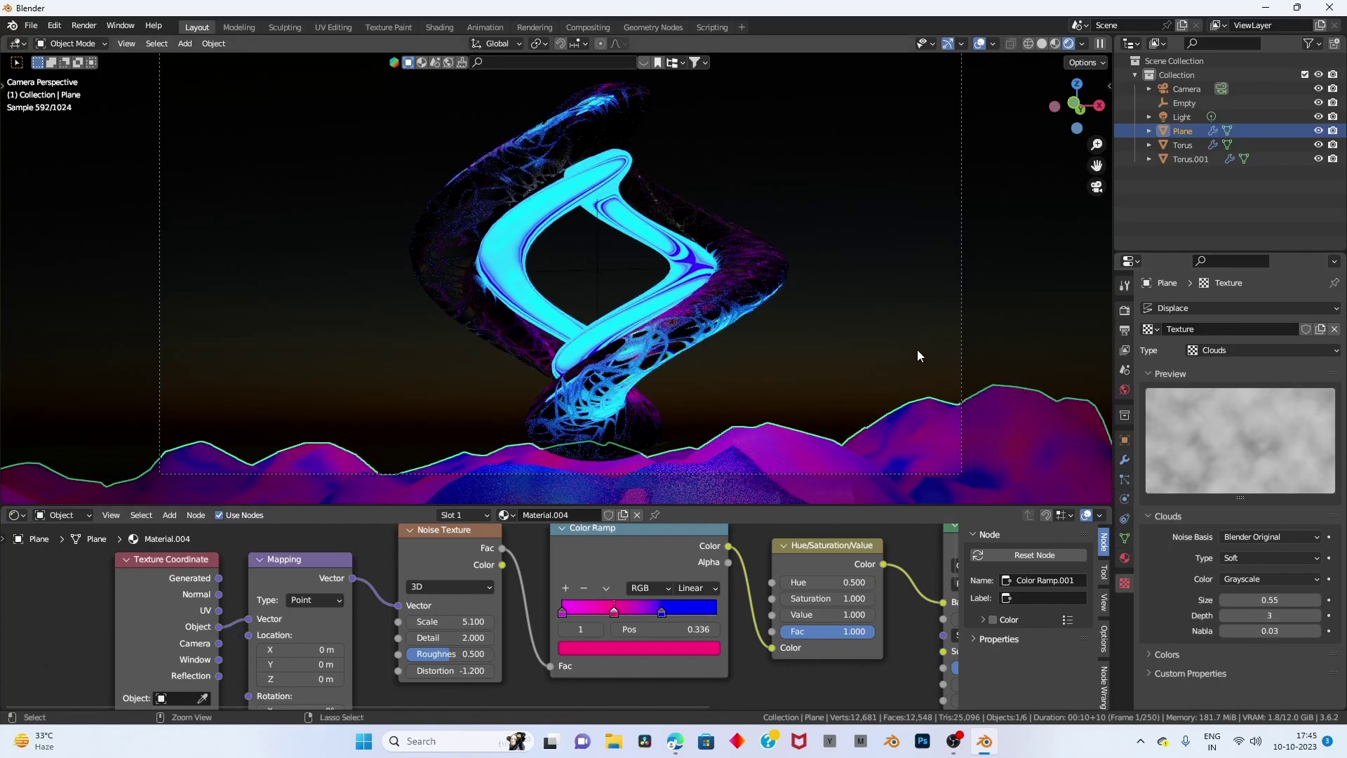
pyautogui.hotkey('ctrl', 'z')
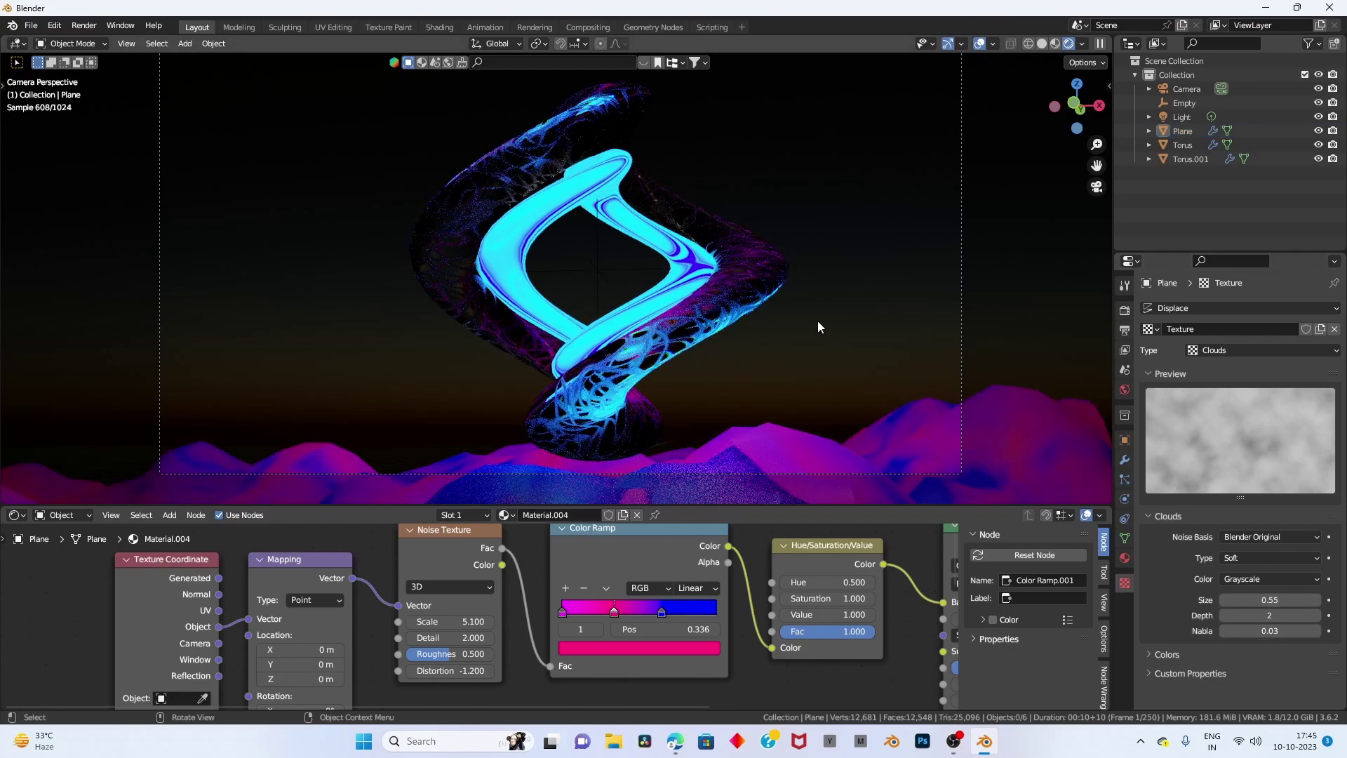
pyautogui.hotkey('ctrl', 'z')
pyautogui.hotkey('ctrl', 'shift', 'z')
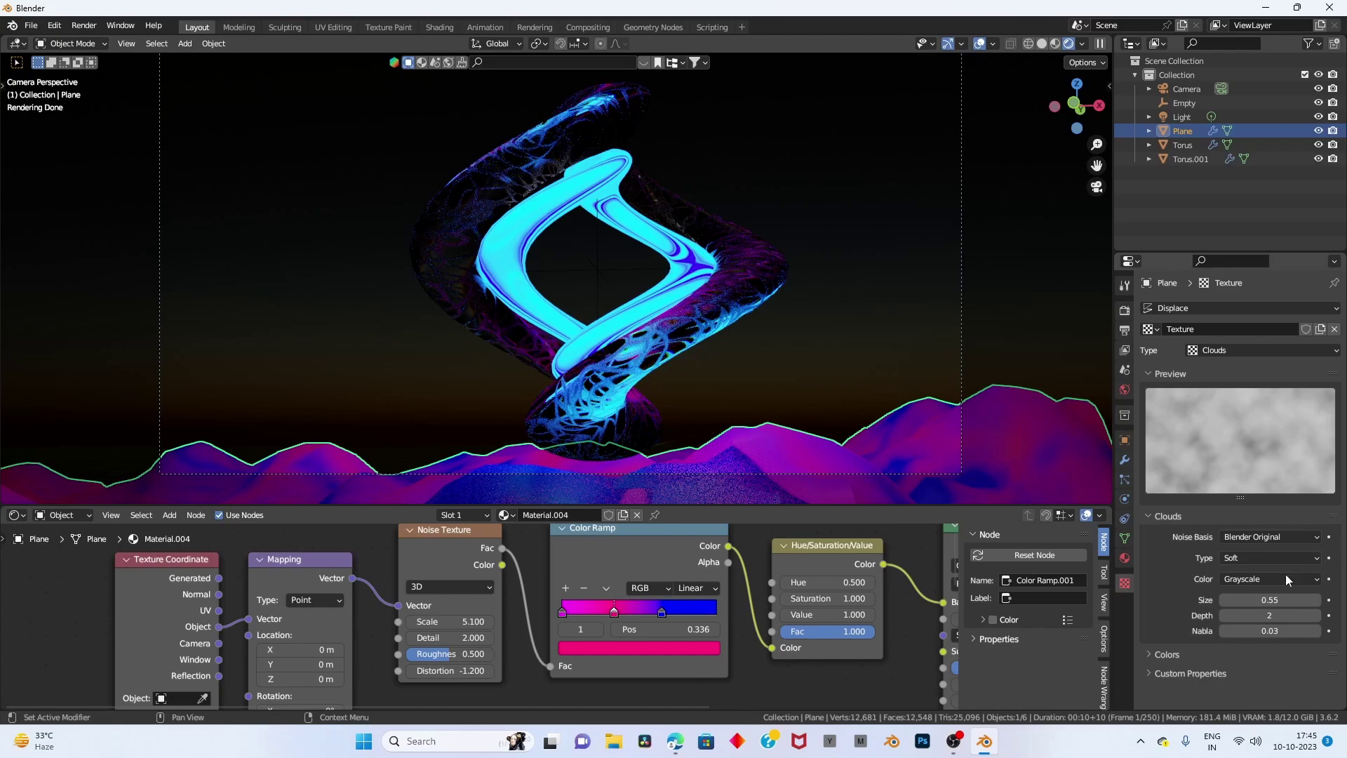
pyautogui.moveTo(1270, 600)
pyautogui.mouseDown()
pyautogui.moveTo(1252, 600)
pyautogui.moveTo(1301, 600)
pyautogui.mouseUp()
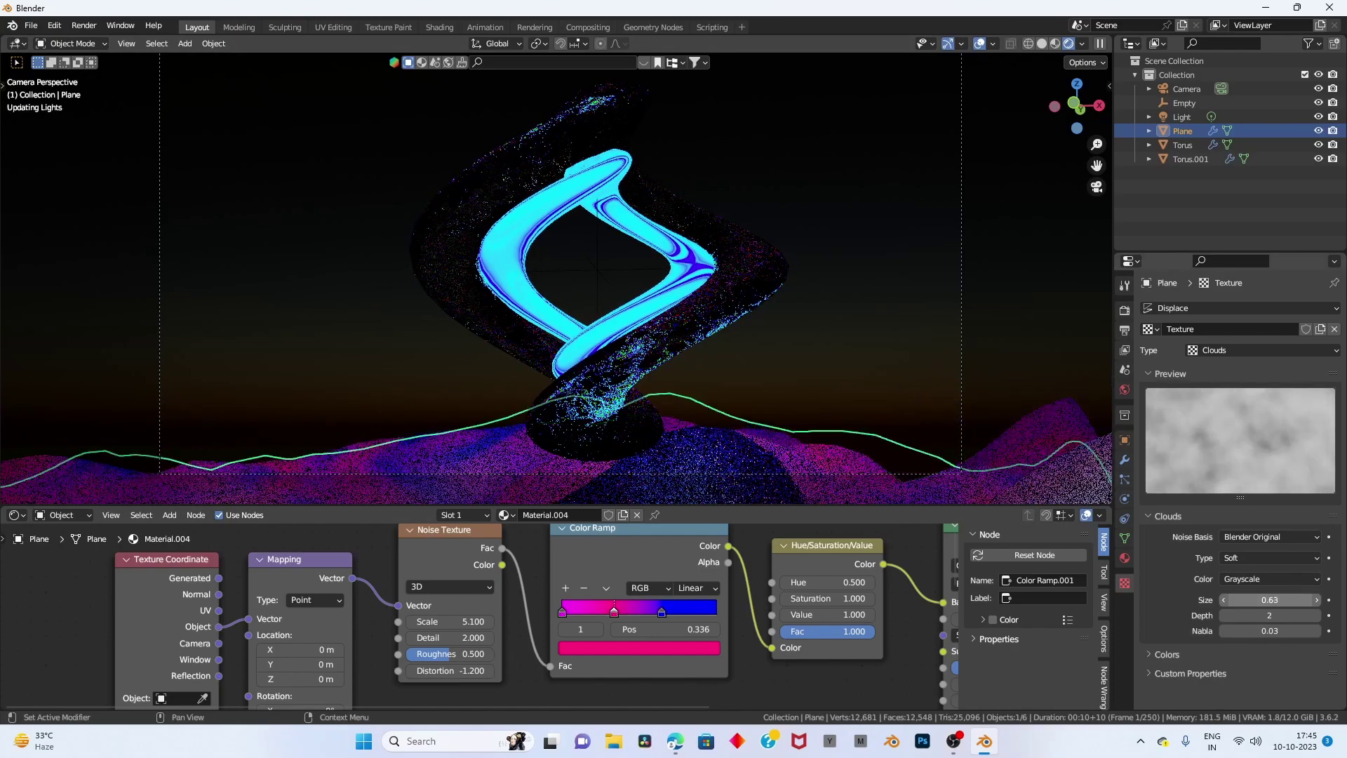
pyautogui.moveTo(1301, 600); pyautogui.dragTo(1273, 600)
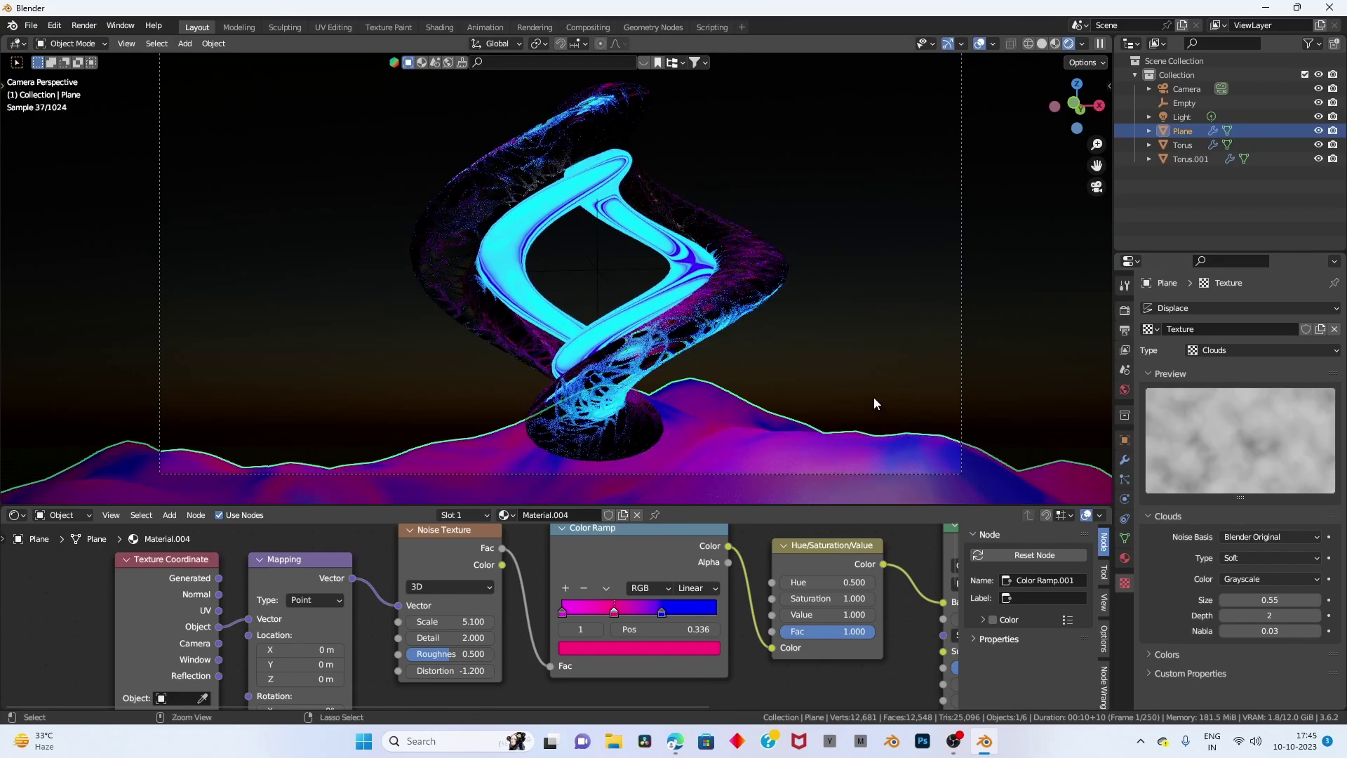
pyautogui.hotkey('ctrl', 'z')
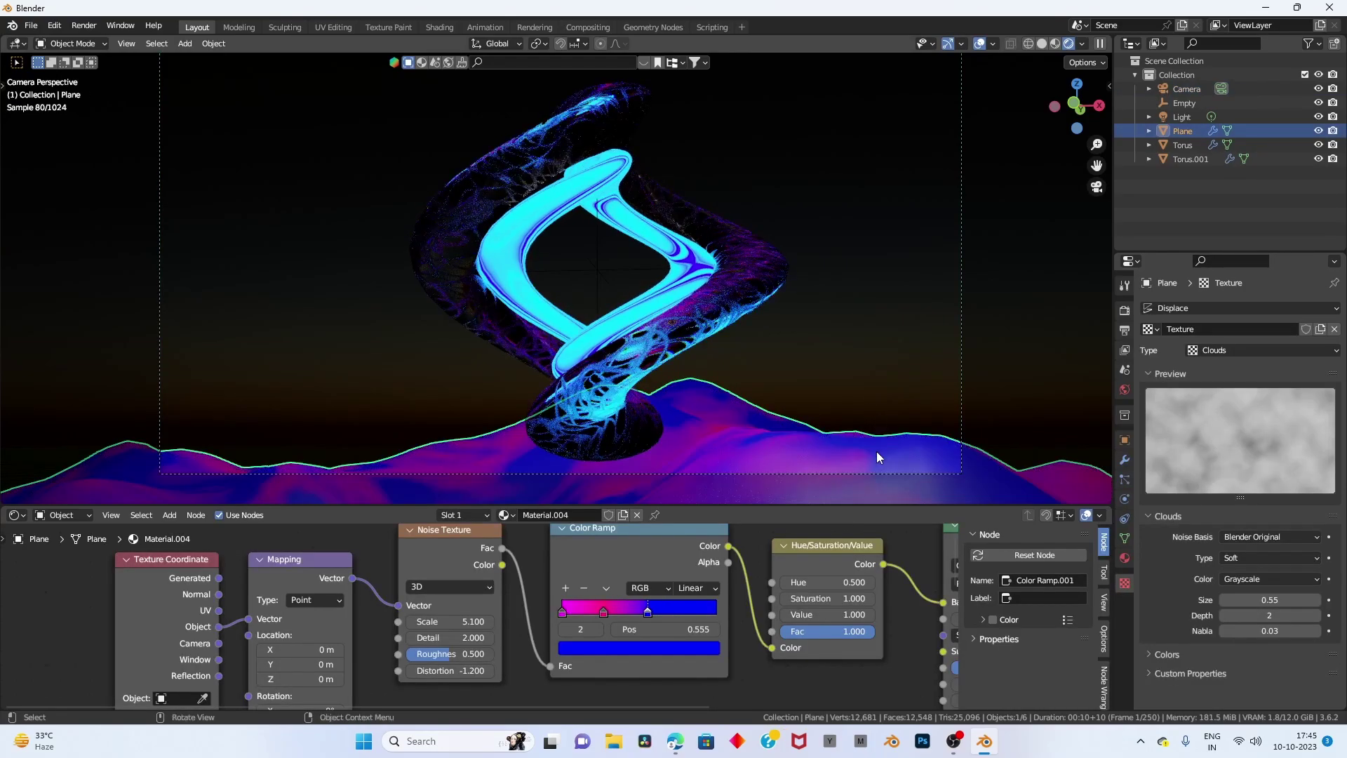
pyautogui.scroll(-2, 764, 463)
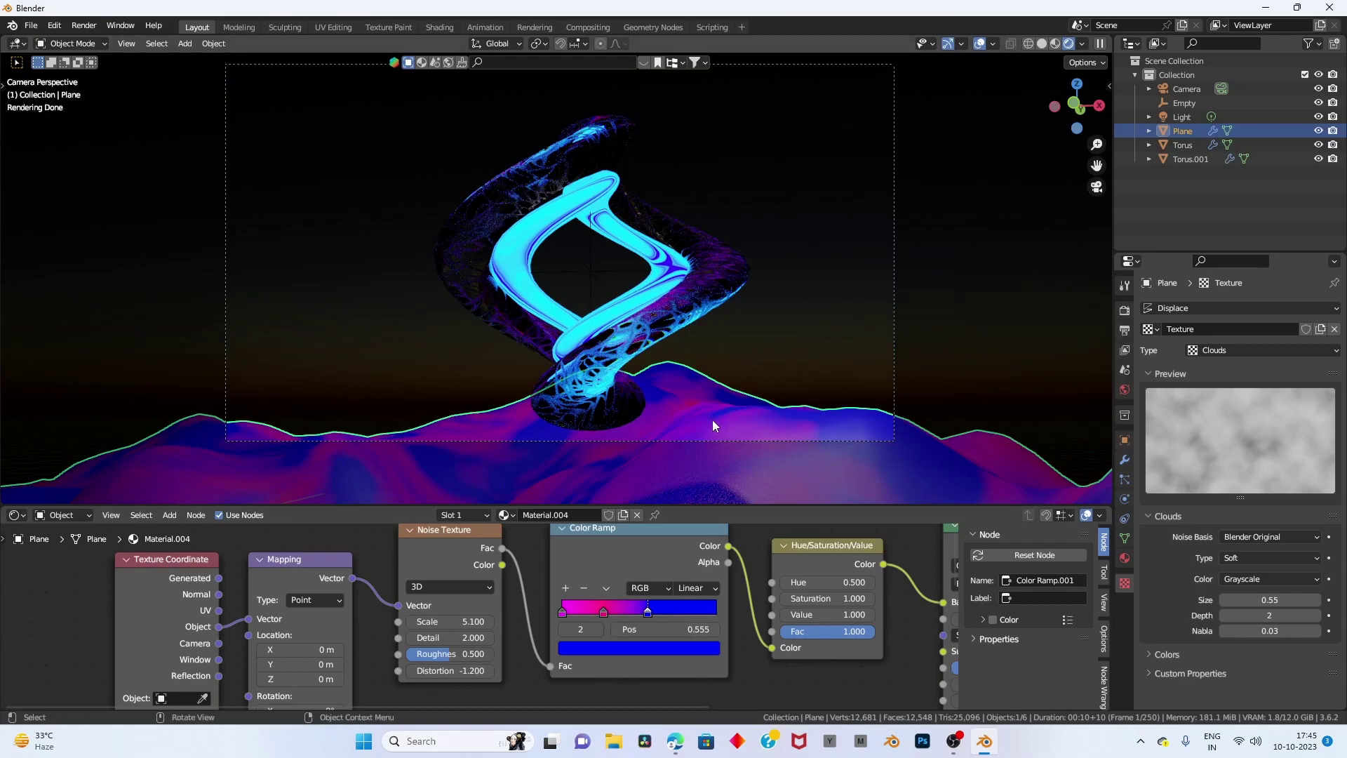
# Lower the camera along the Z axis.
pyautogui.click(673, 439)
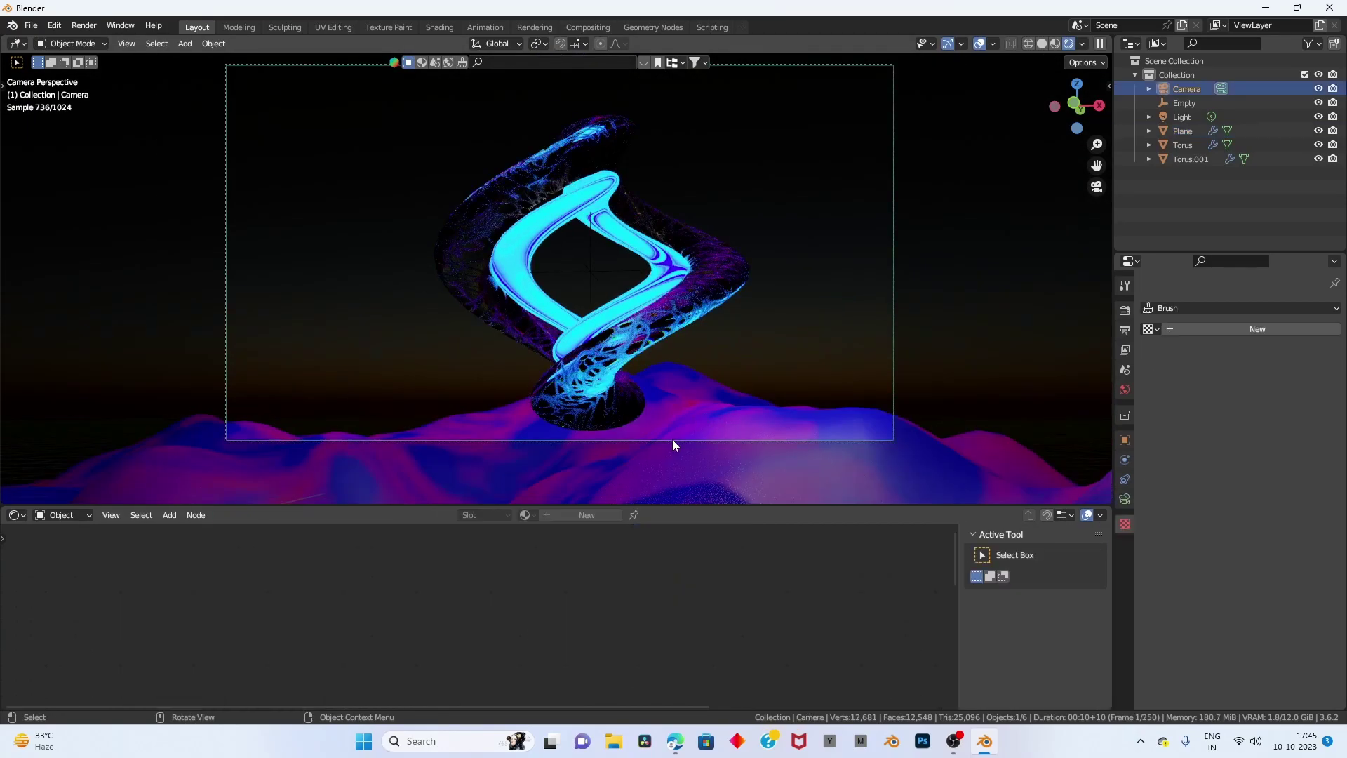
pyautogui.press('g')
pyautogui.press('z')
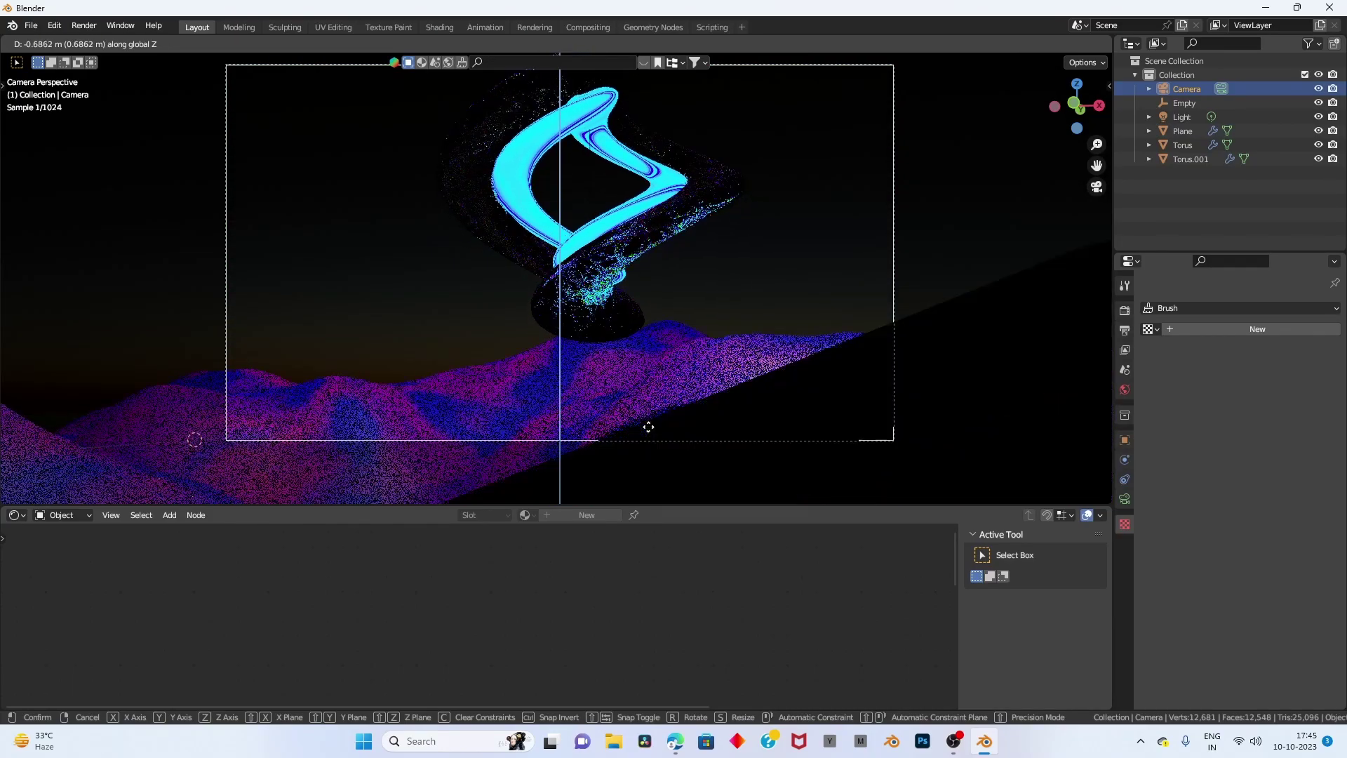
pyautogui.click(648, 428)
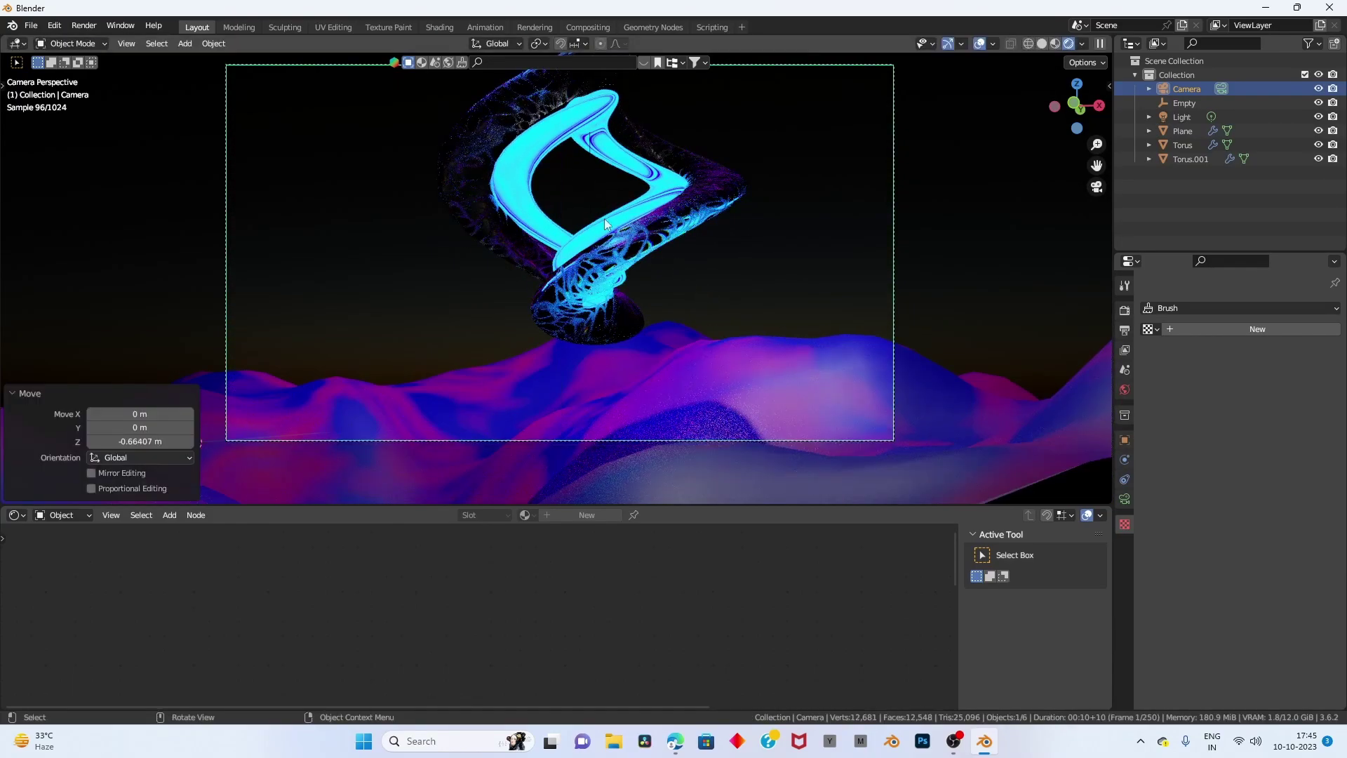
# Box-select the two tori, light and empty, and lower them along Z.
pyautogui.moveTo(440, 141)
pyautogui.mouseDown()
pyautogui.moveTo(663, 208)
pyautogui.moveTo(702, 203)
pyautogui.mouseUp()
pyautogui.press('g')
pyautogui.press('z')
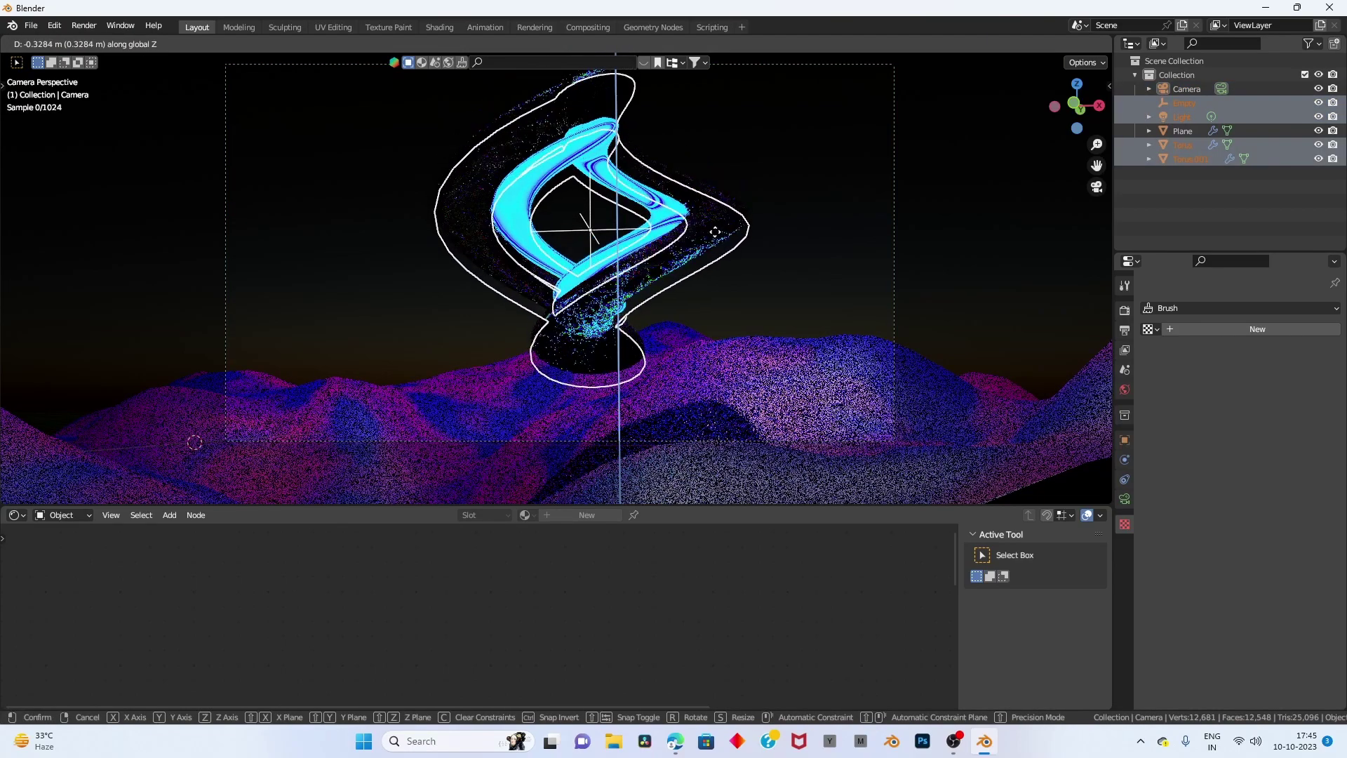
pyautogui.click(723, 277)
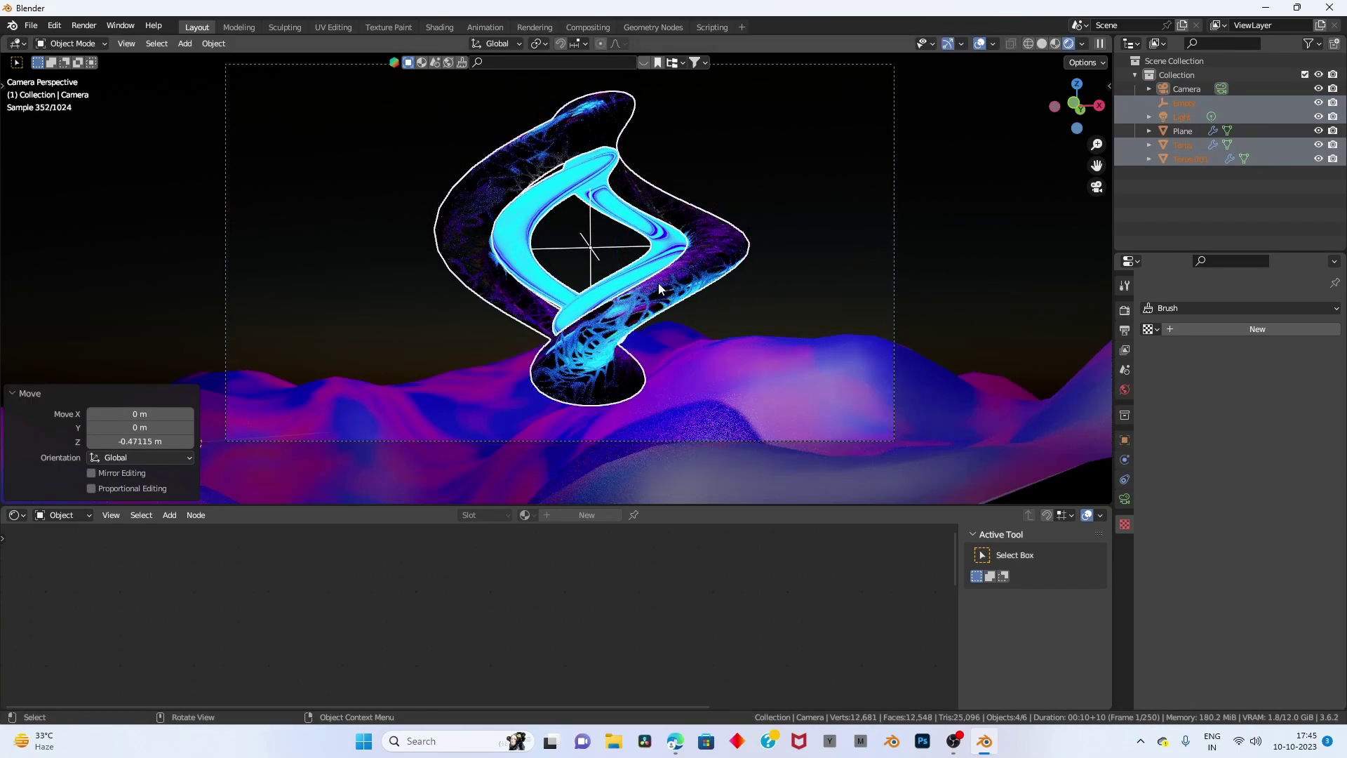
# Add the camera to the selection, shift the whole group along X, then lower it along Z.
pyautogui.keyDown('shift'); pyautogui.click(227, 232); pyautogui.keyUp('shift')
pyautogui.press('g')
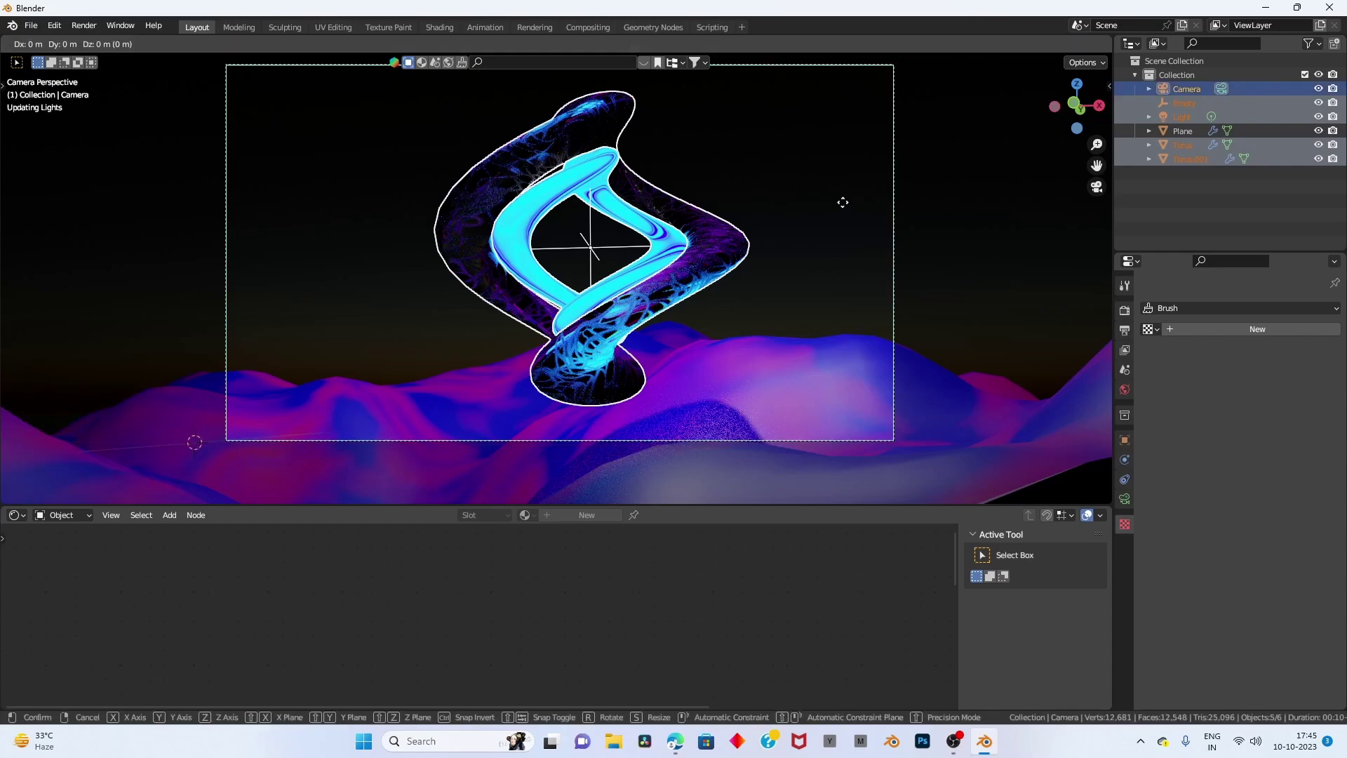
pyautogui.press('x')
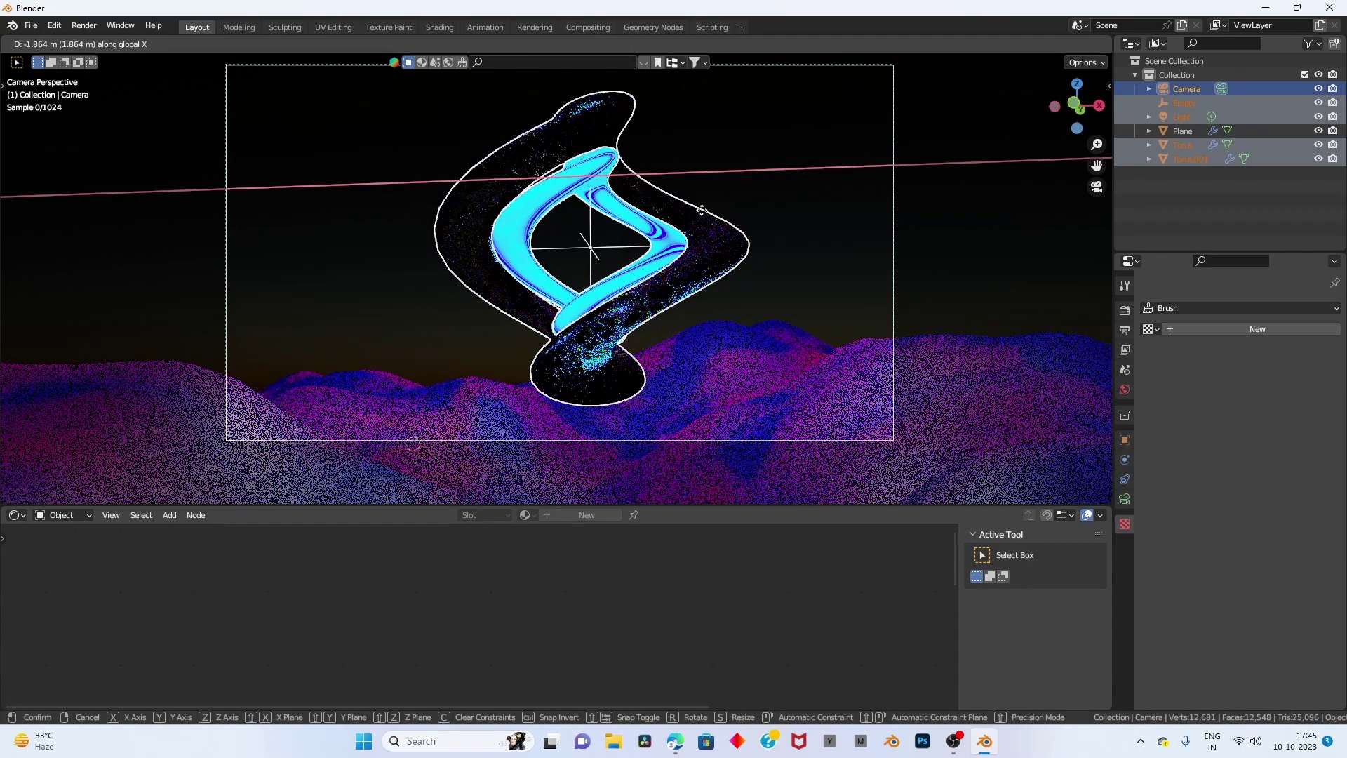
pyautogui.click(705, 211)
pyautogui.press('g')
pyautogui.press('z')
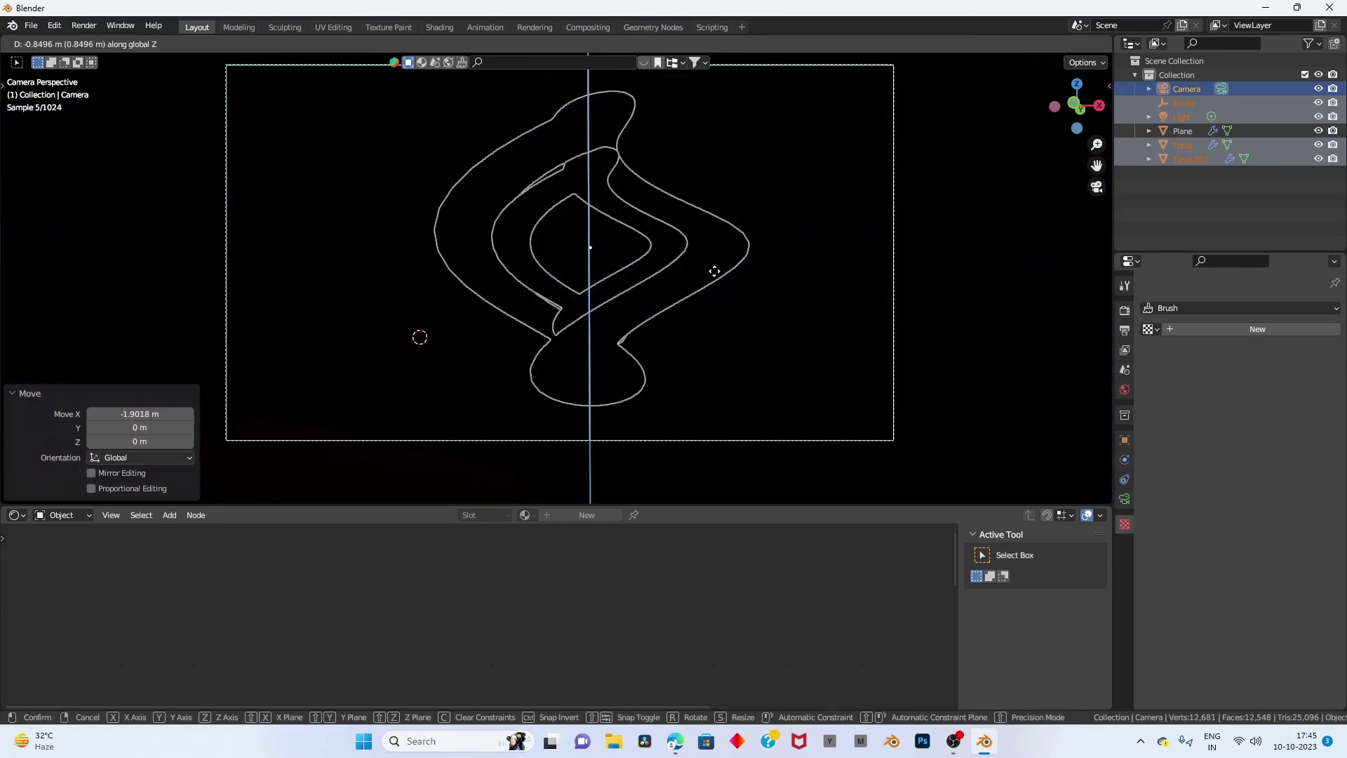
pyautogui.click(720, 258)
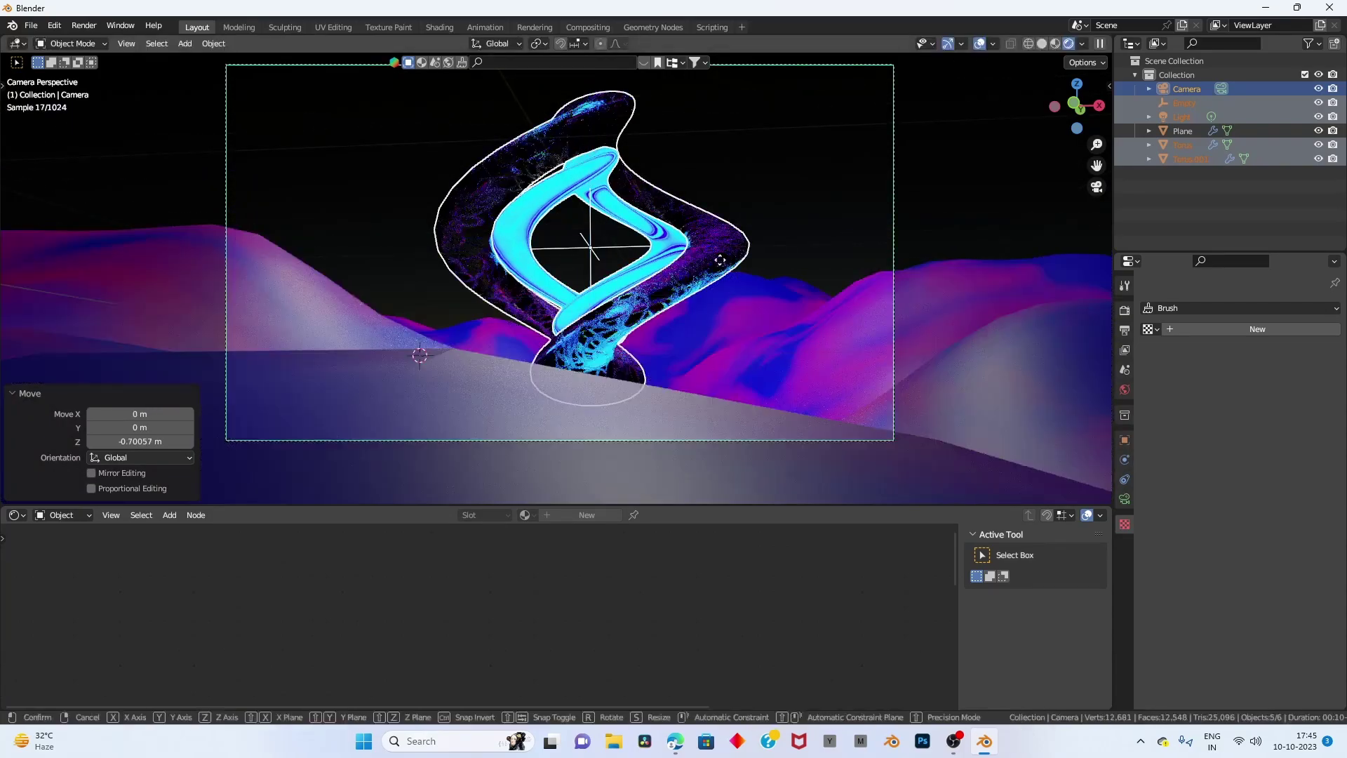
# Nudge the camera alone sideways along X, cancelling a second attempted move.
pyautogui.click(892, 187)
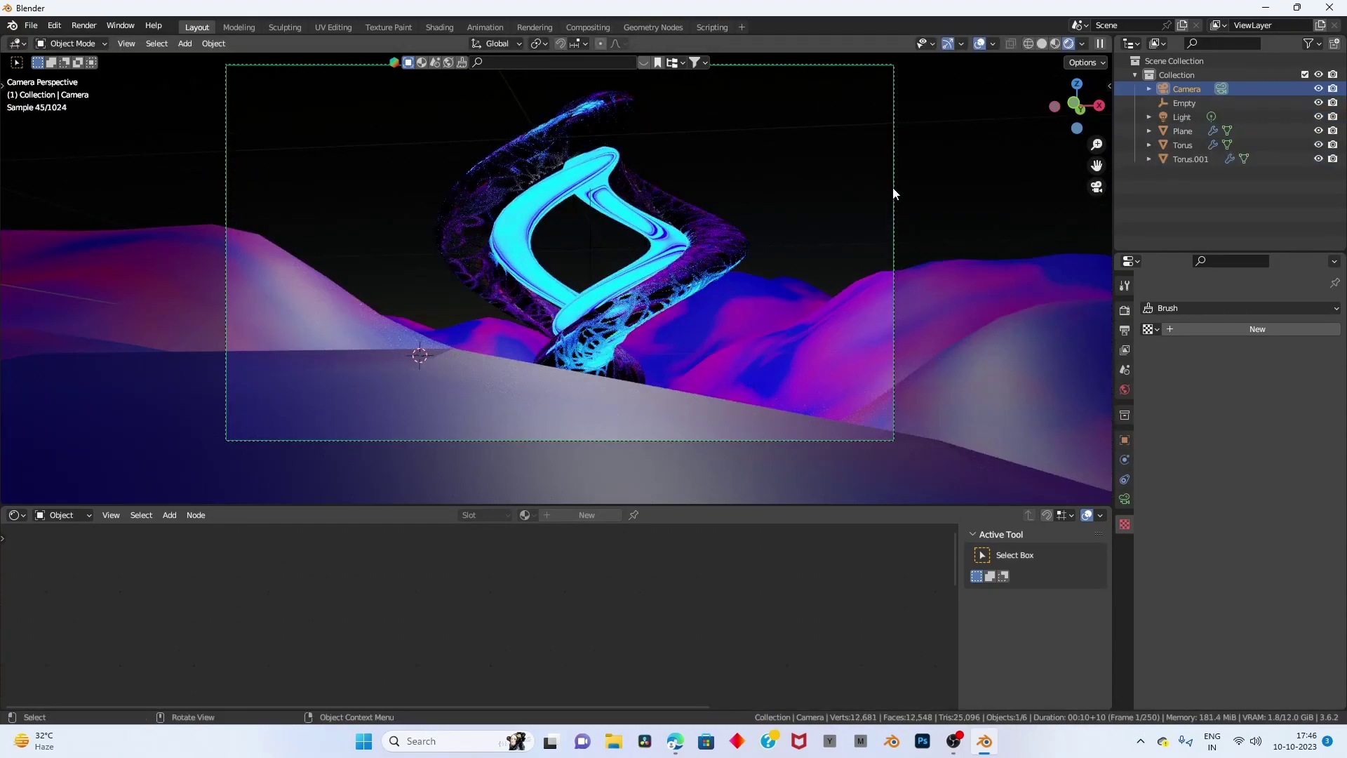
pyautogui.press('g')
pyautogui.press('y')
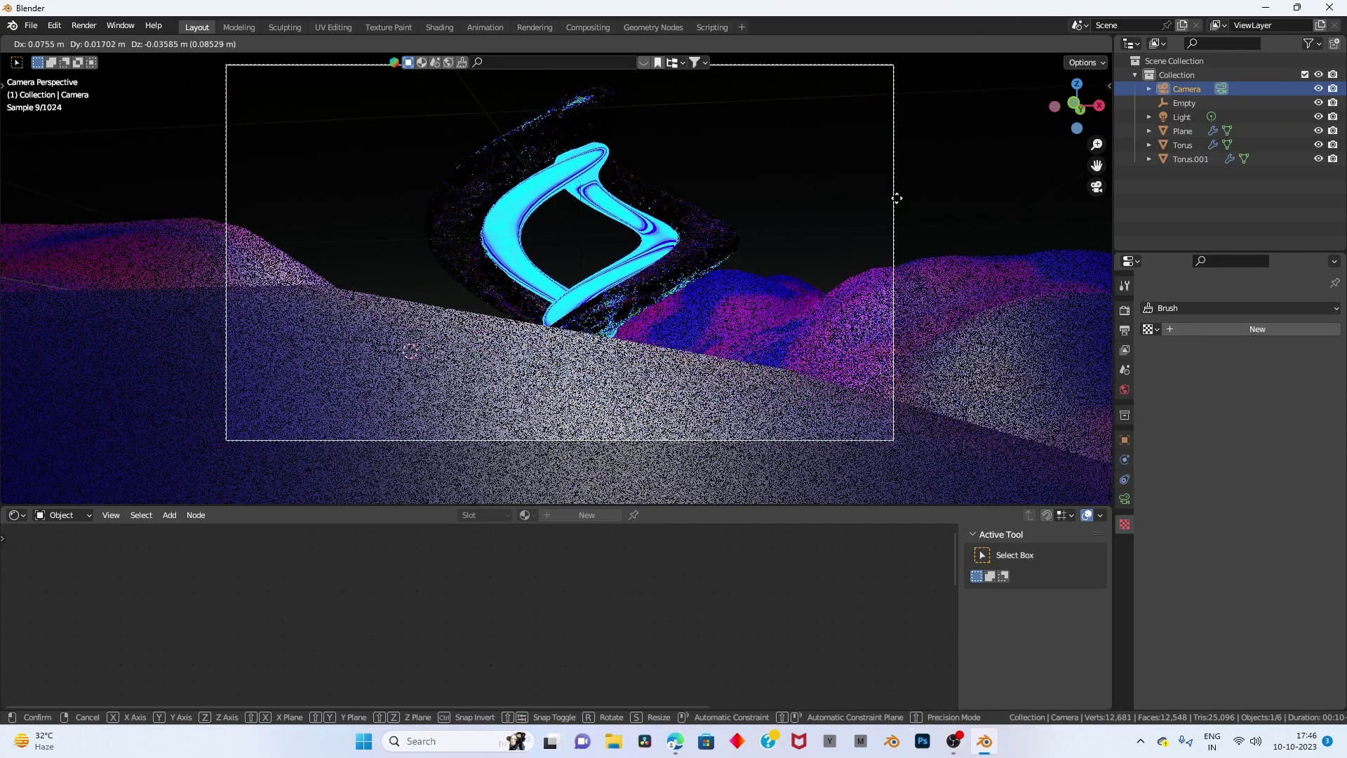
pyautogui.press('x')
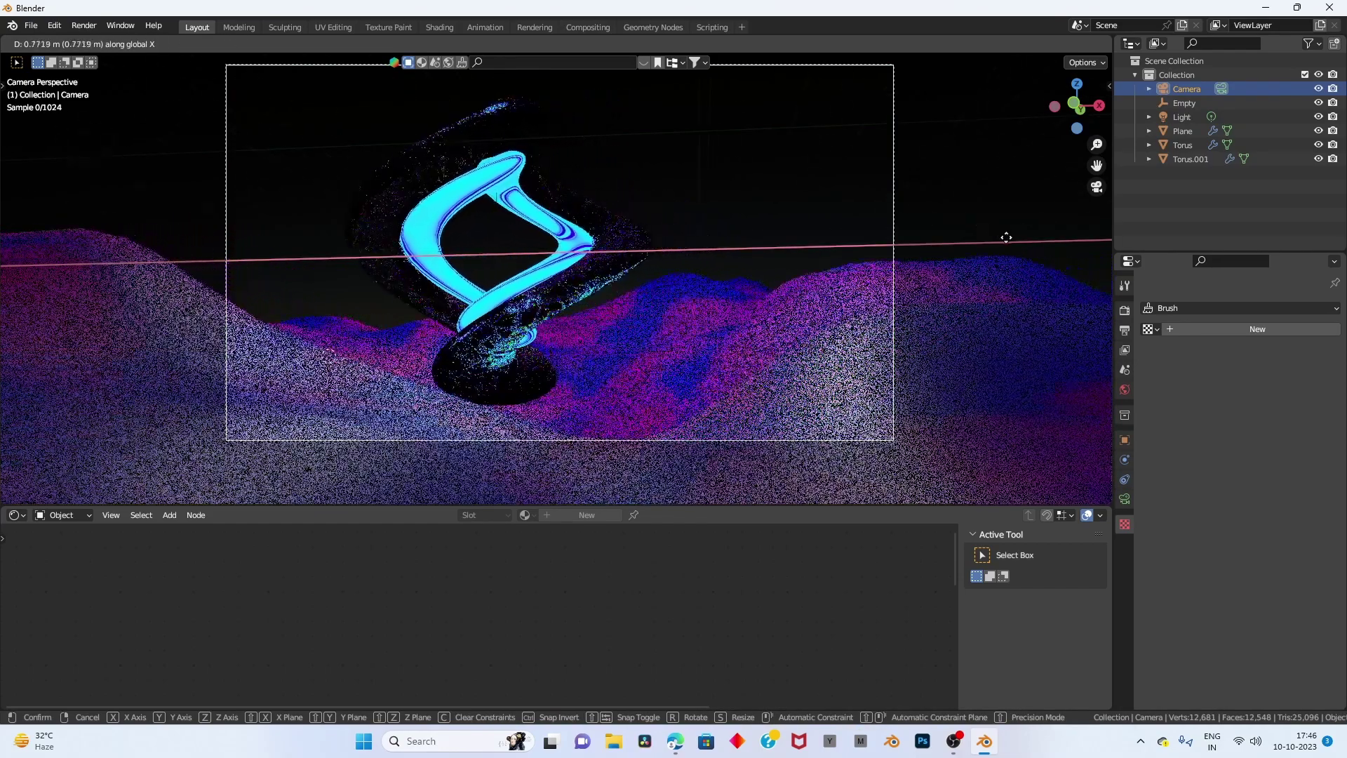
pyautogui.click(911, 285)
pyautogui.press('g')
pyautogui.press('x')
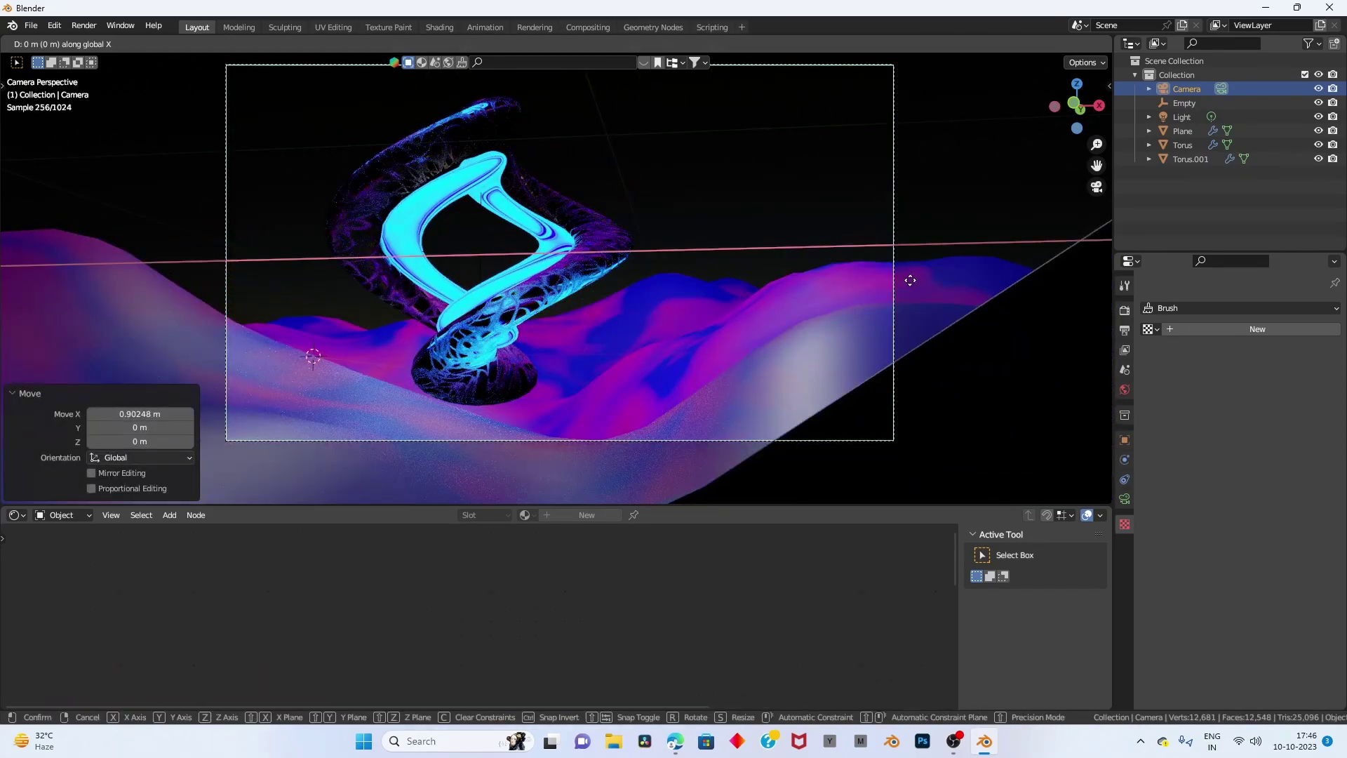
pyautogui.rightClick(824, 265)
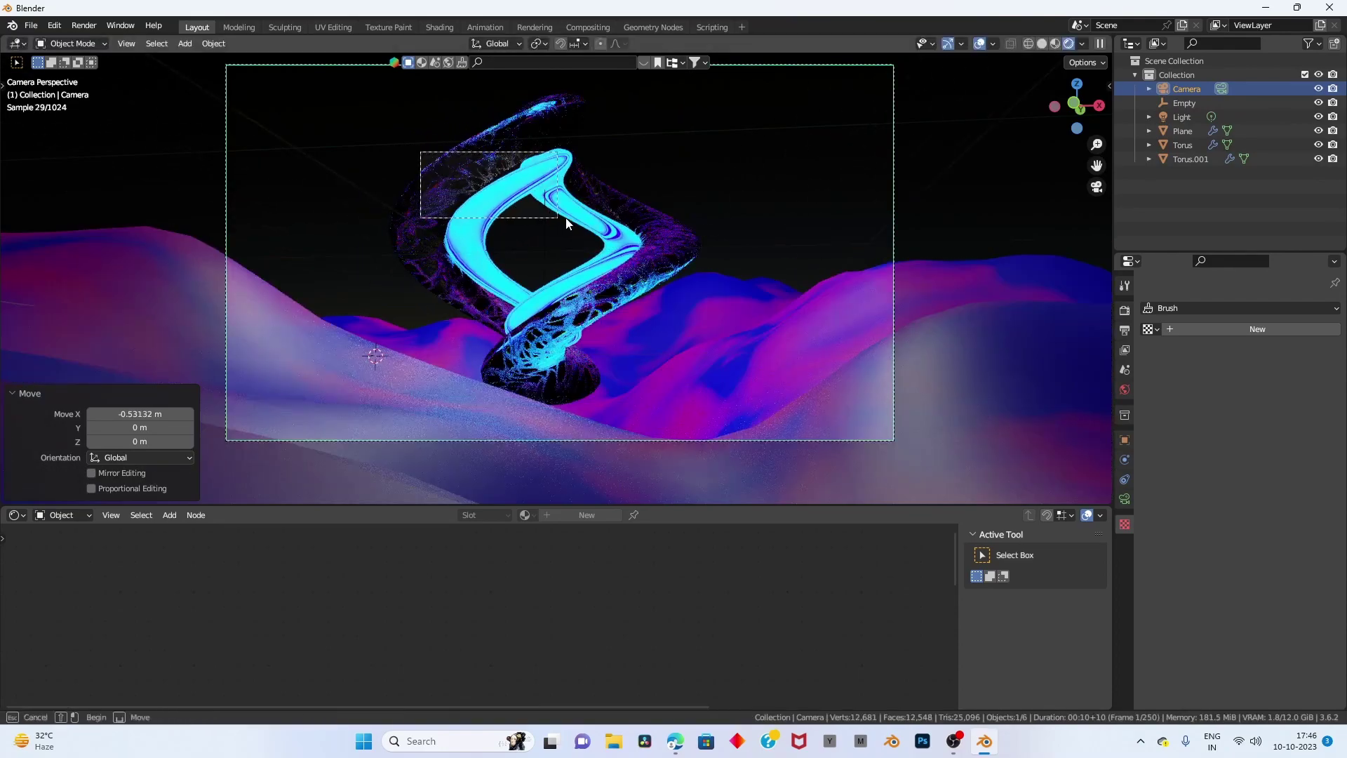
# Lower both tori and the empty about 0.119 m, then deselect everything and show World settings.
pyautogui.moveTo(414, 143); pyautogui.dragTo(596, 228)
pyautogui.press('g')
pyautogui.press('y')
pyautogui.press('x')
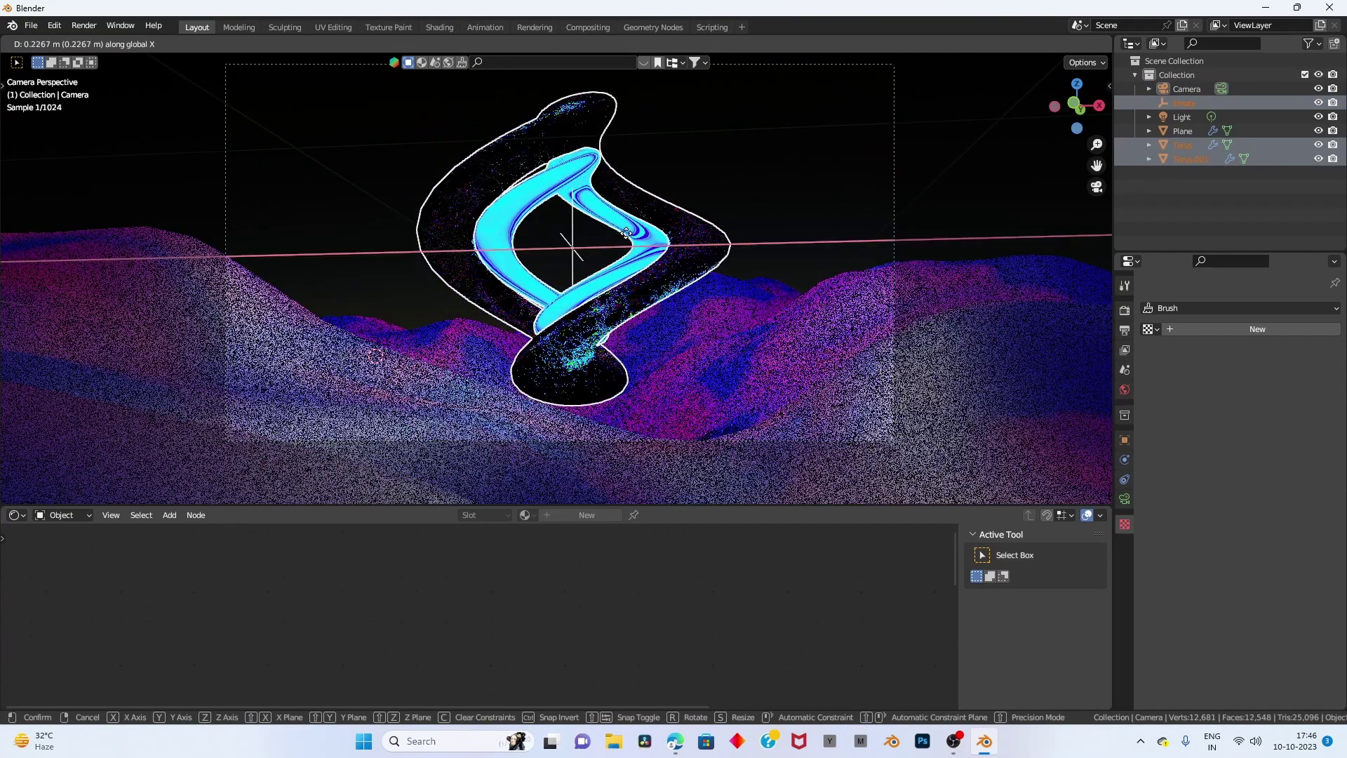
pyautogui.press('z')
pyautogui.click(659, 256)
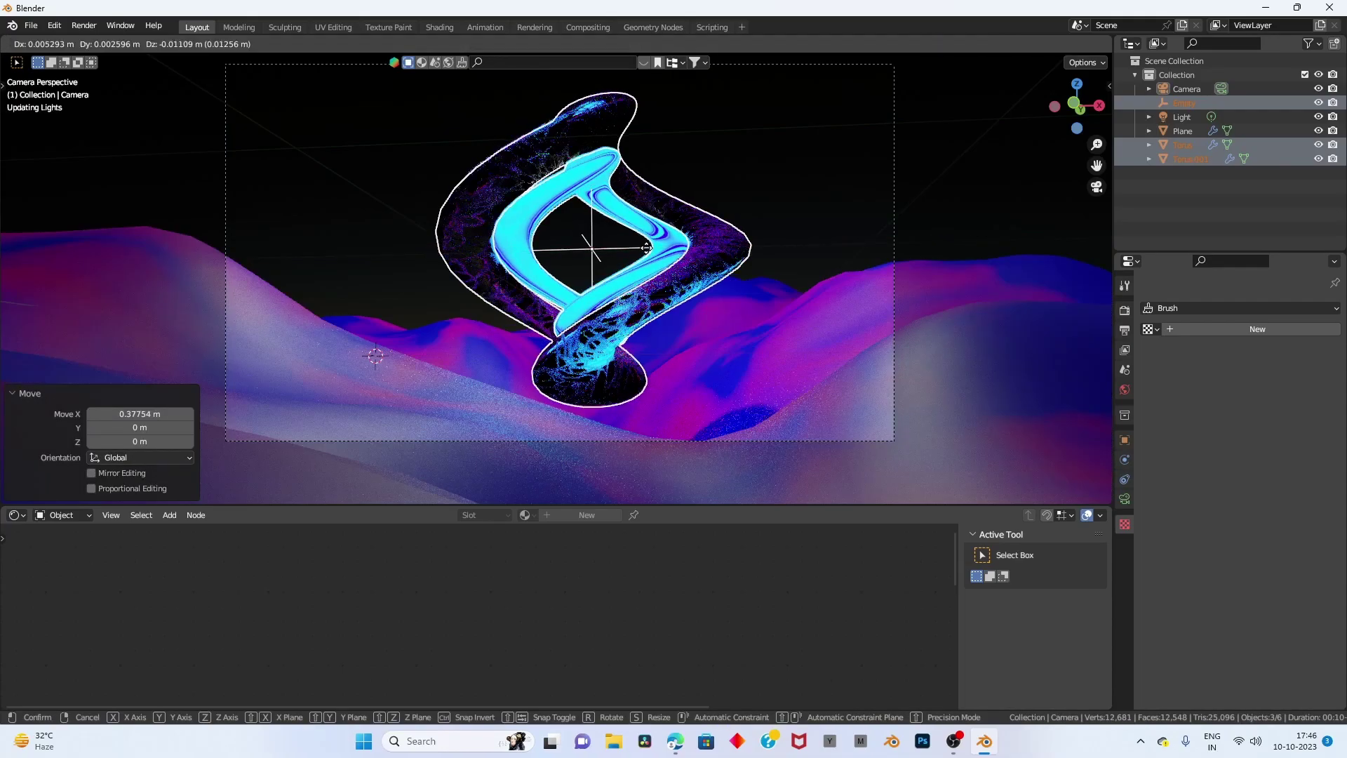
pyautogui.scroll(-2, 666, 261)
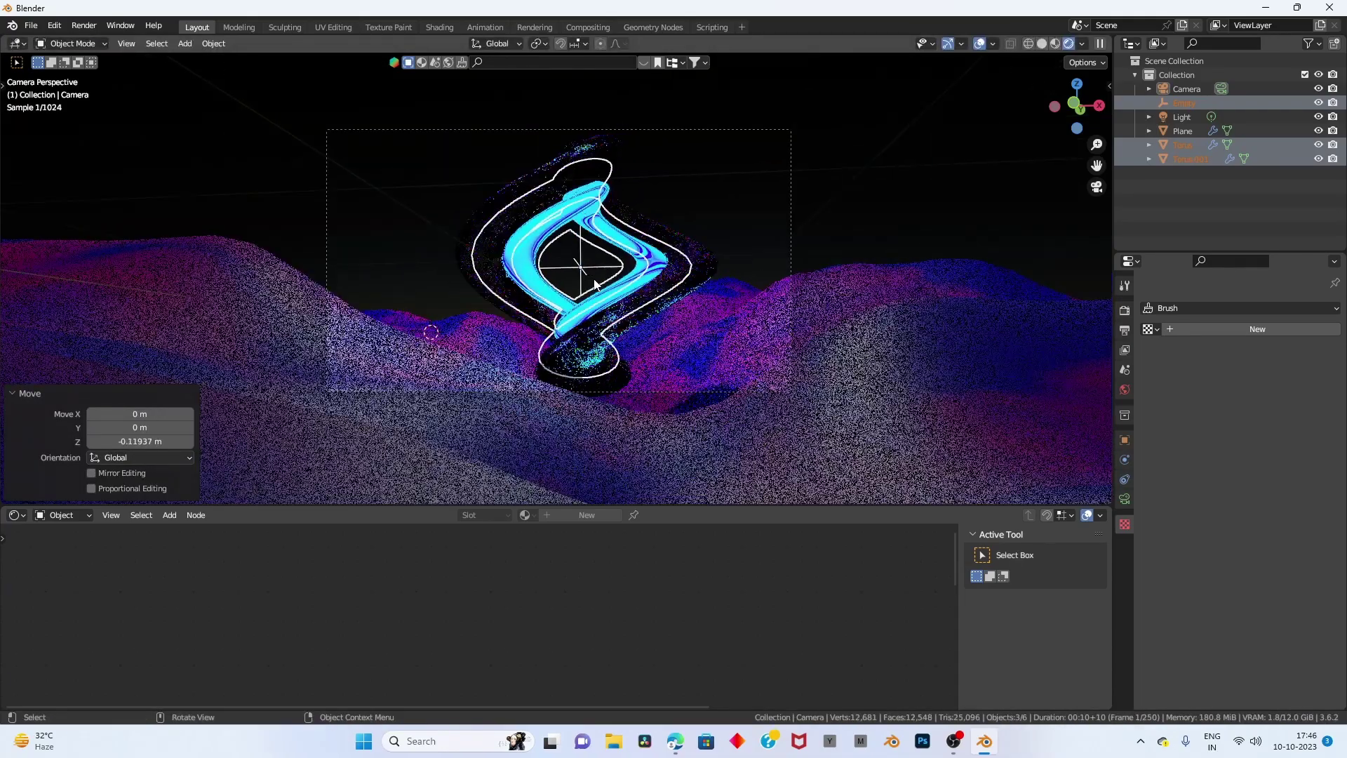
pyautogui.scroll(3, 523, 274)
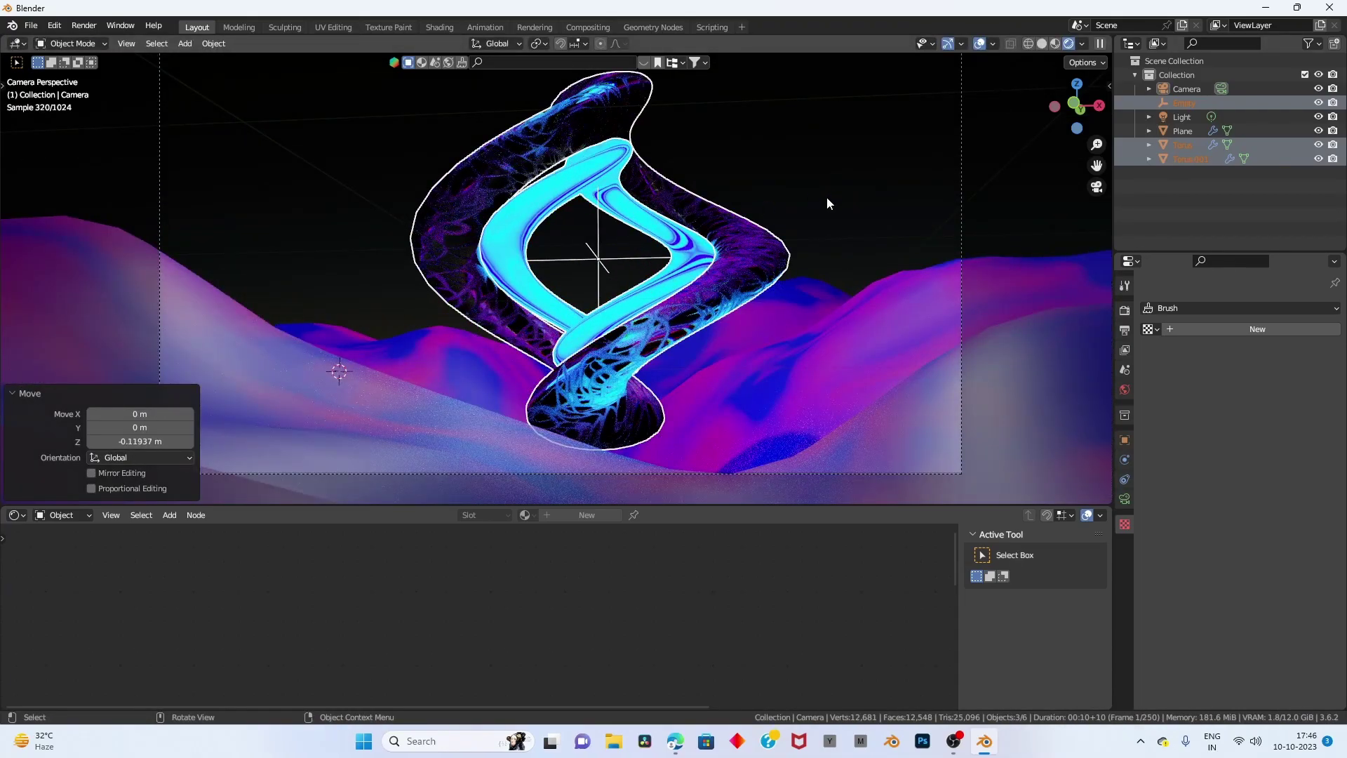
pyautogui.click(1048, 221)
pyautogui.click(1125, 390)
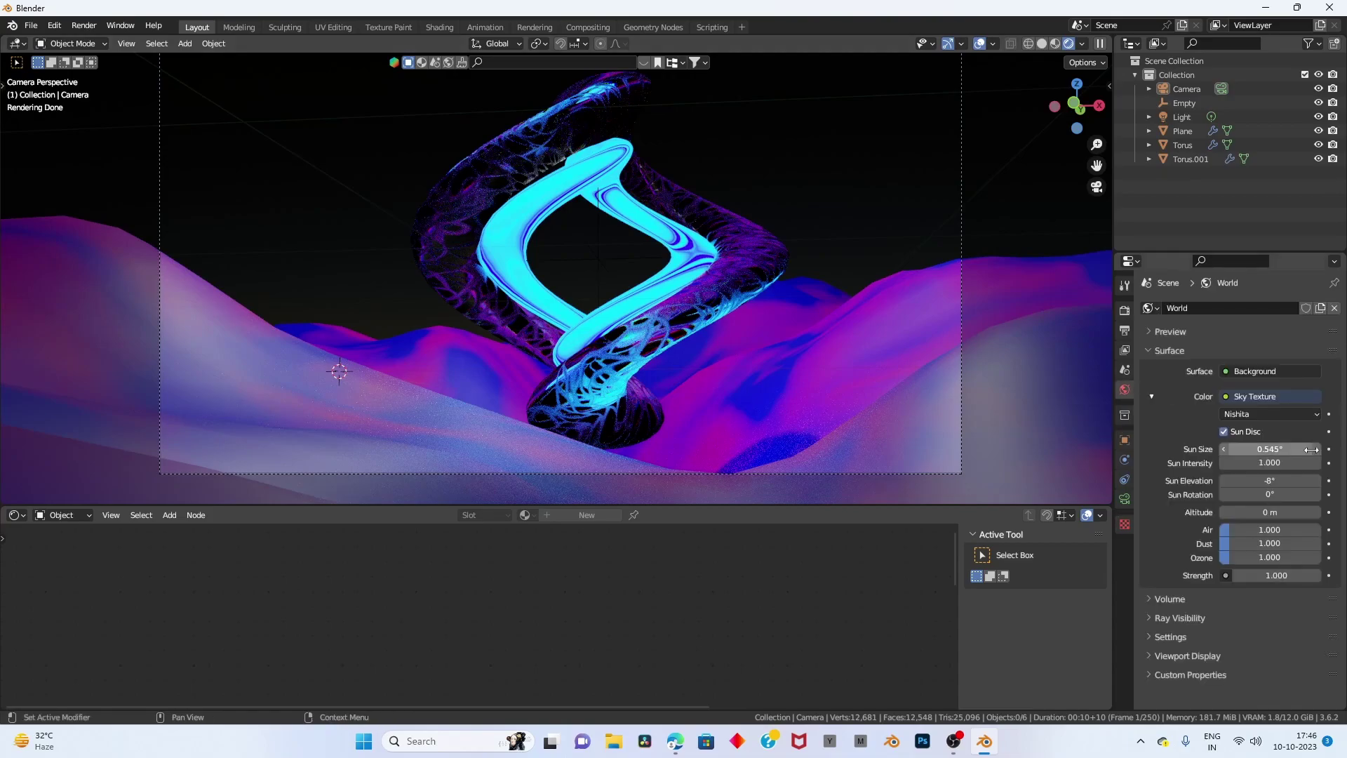
# Step the Nishita sun elevation up to -6.5°, then back down to -6.8°.
pyautogui.click(1317, 482)
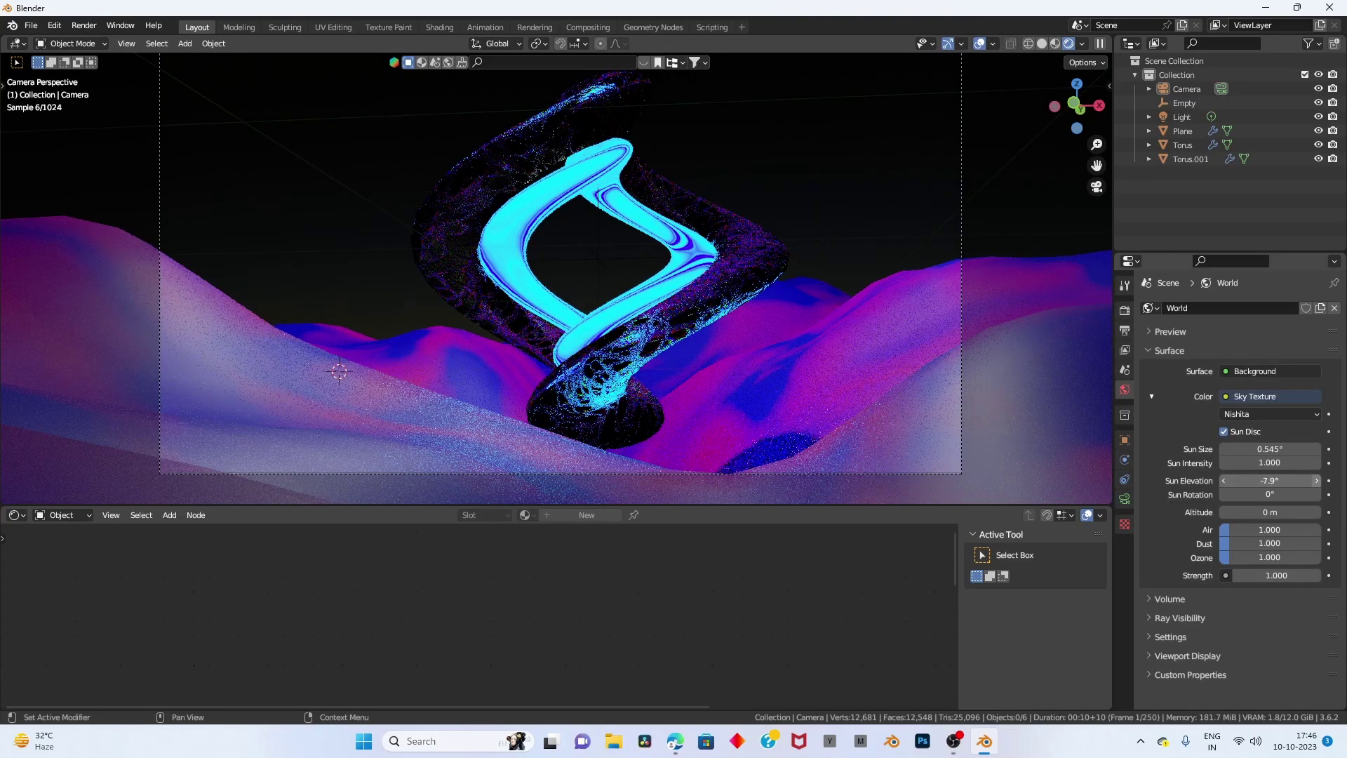
pyautogui.click(1316, 481)
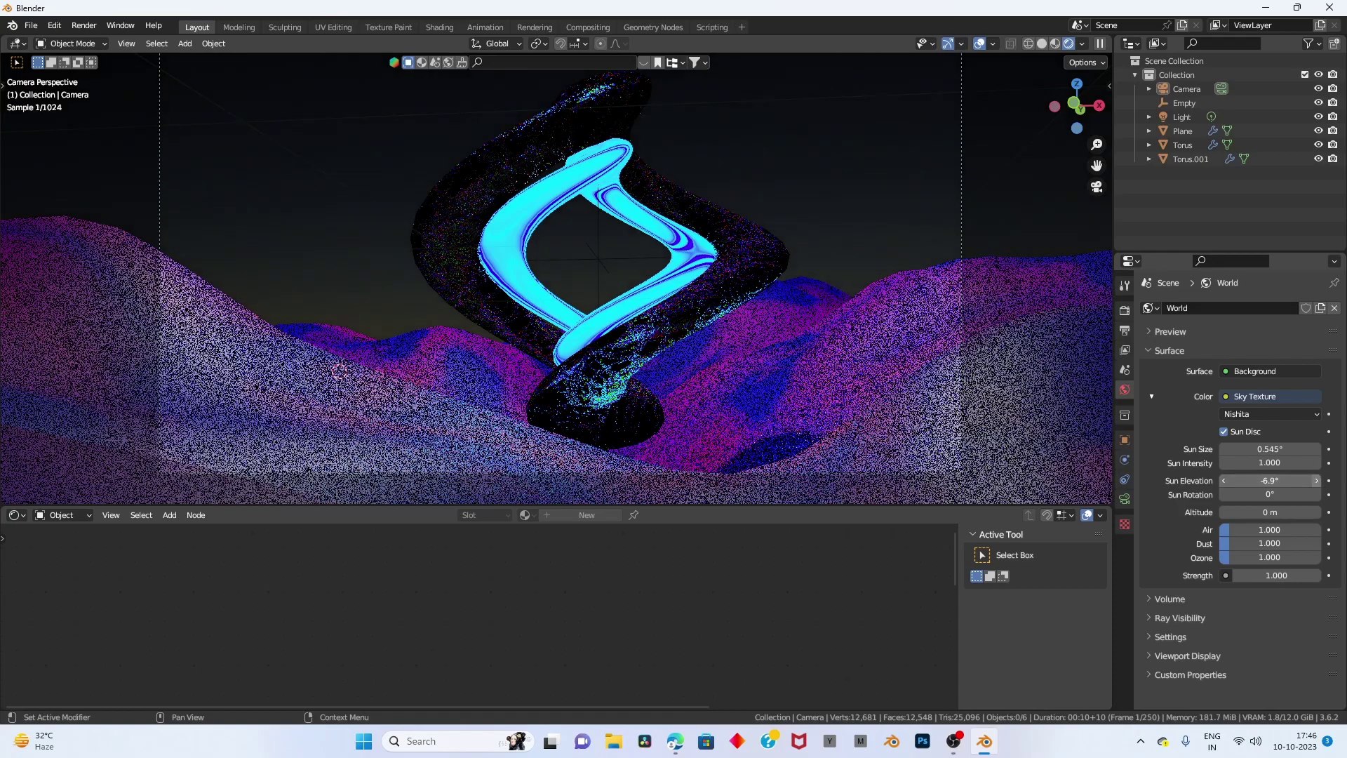
pyautogui.click(1317, 481)
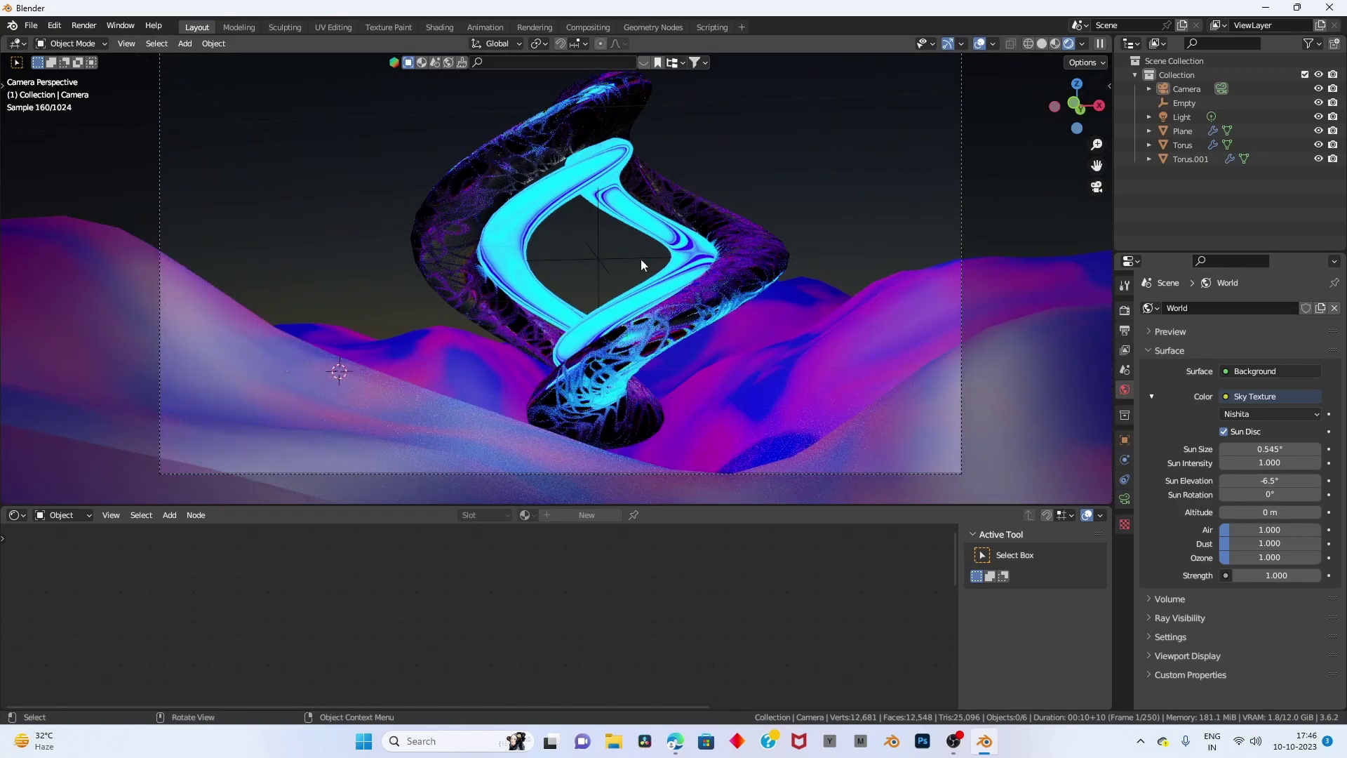
pyautogui.click(1223, 481)
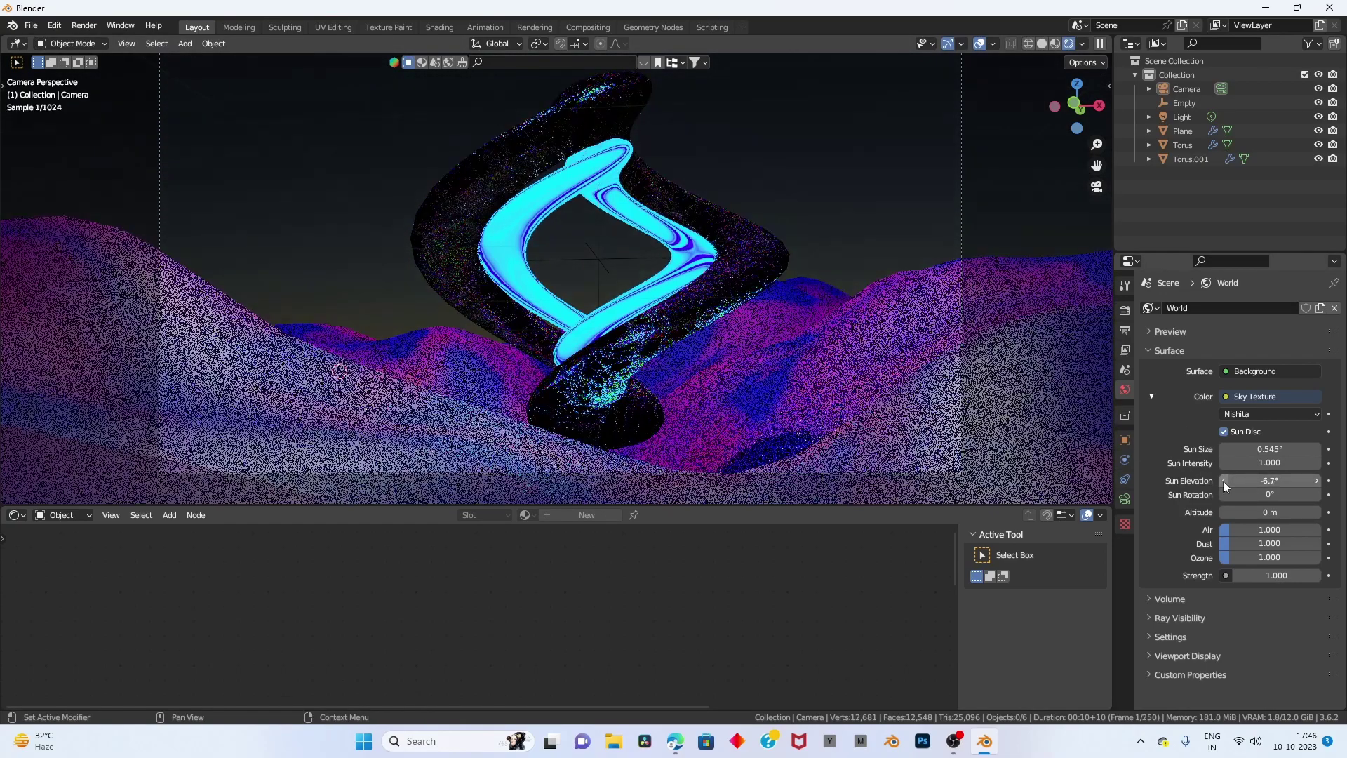
pyautogui.click(1221, 481)
# Rotate the outer torus Torus.001 around the global Z axis, then select the camera.
pyautogui.click(727, 242)
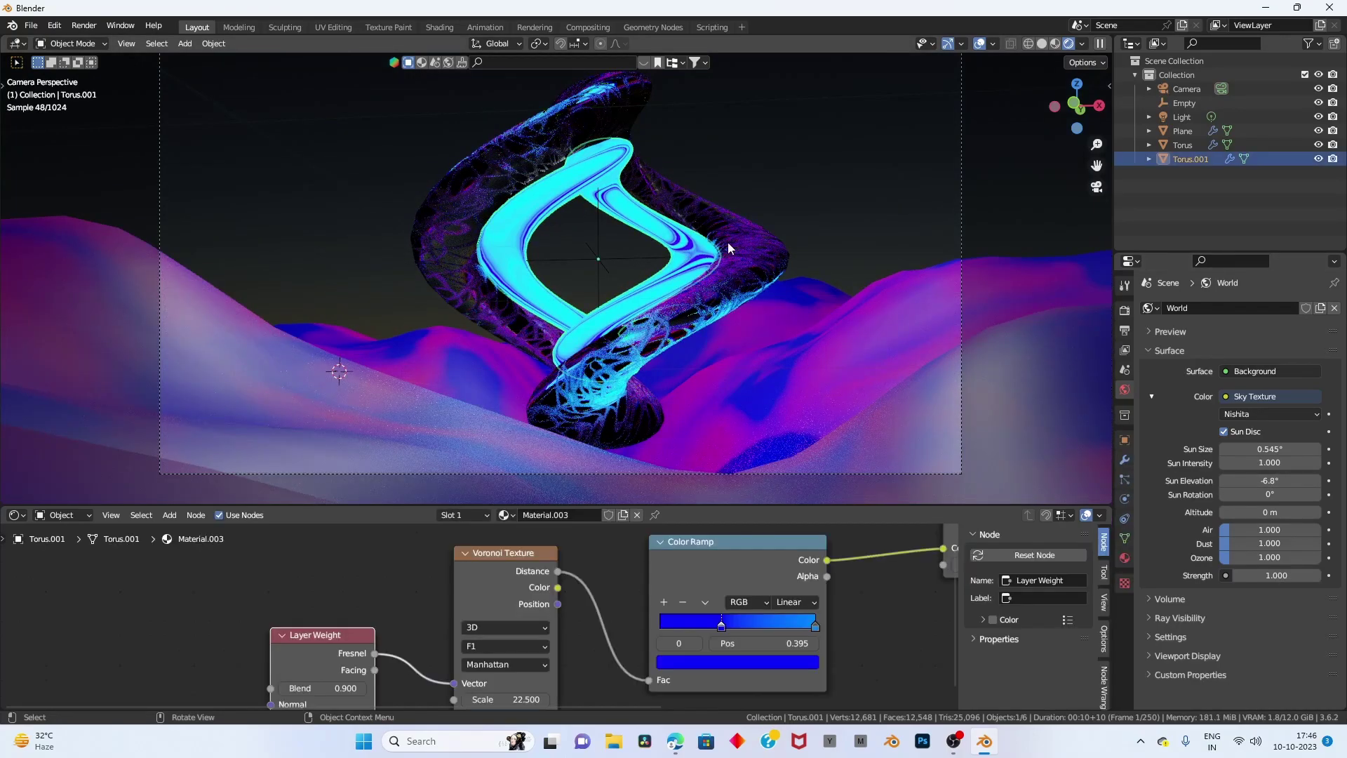
pyautogui.press('r')
pyautogui.press('x')
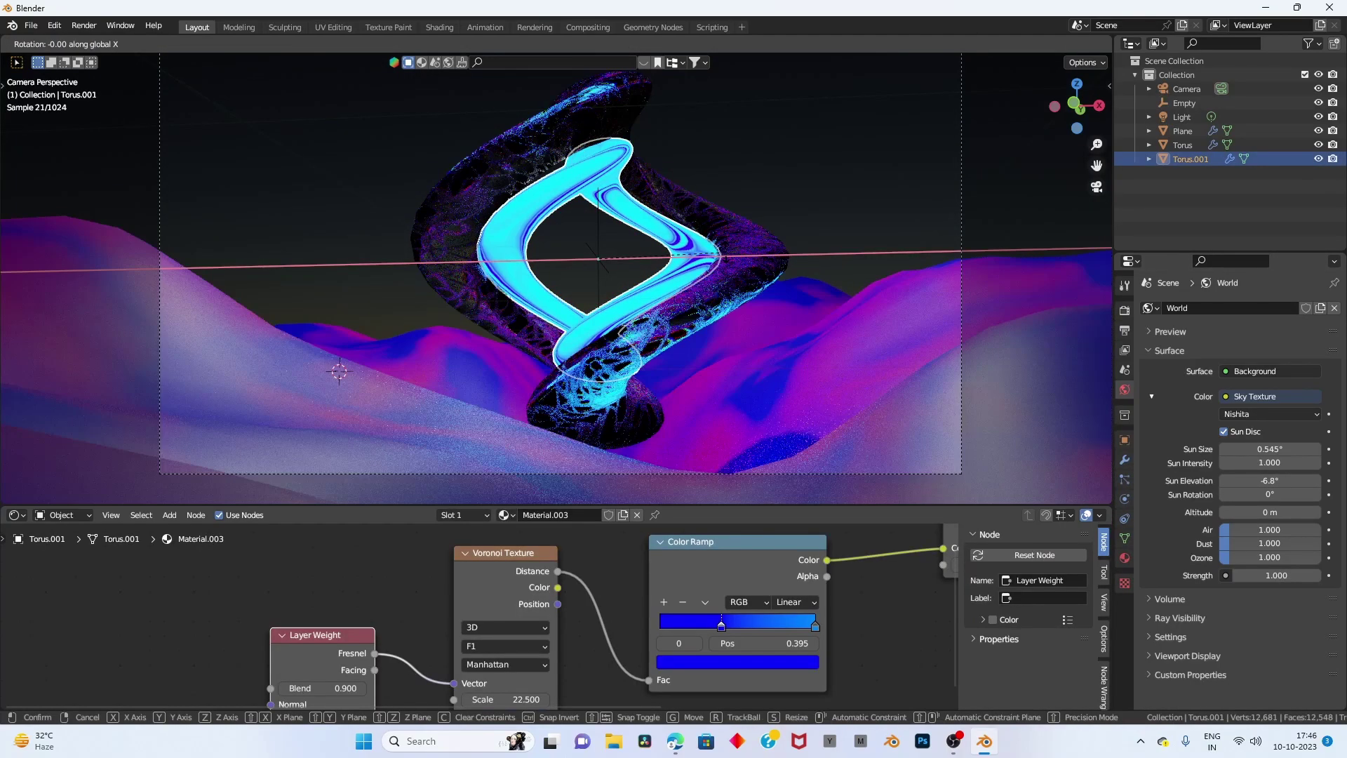
pyautogui.press('z')
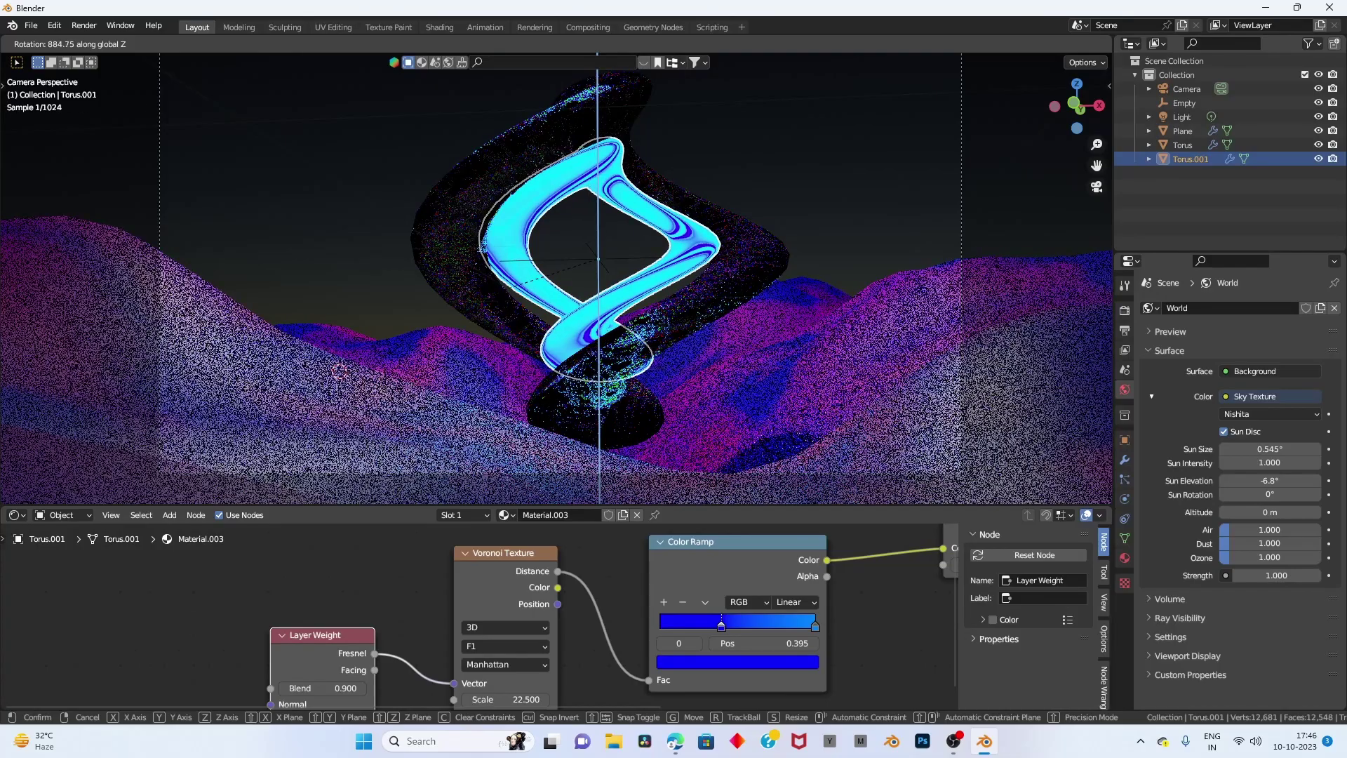
pyautogui.click(719, 226)
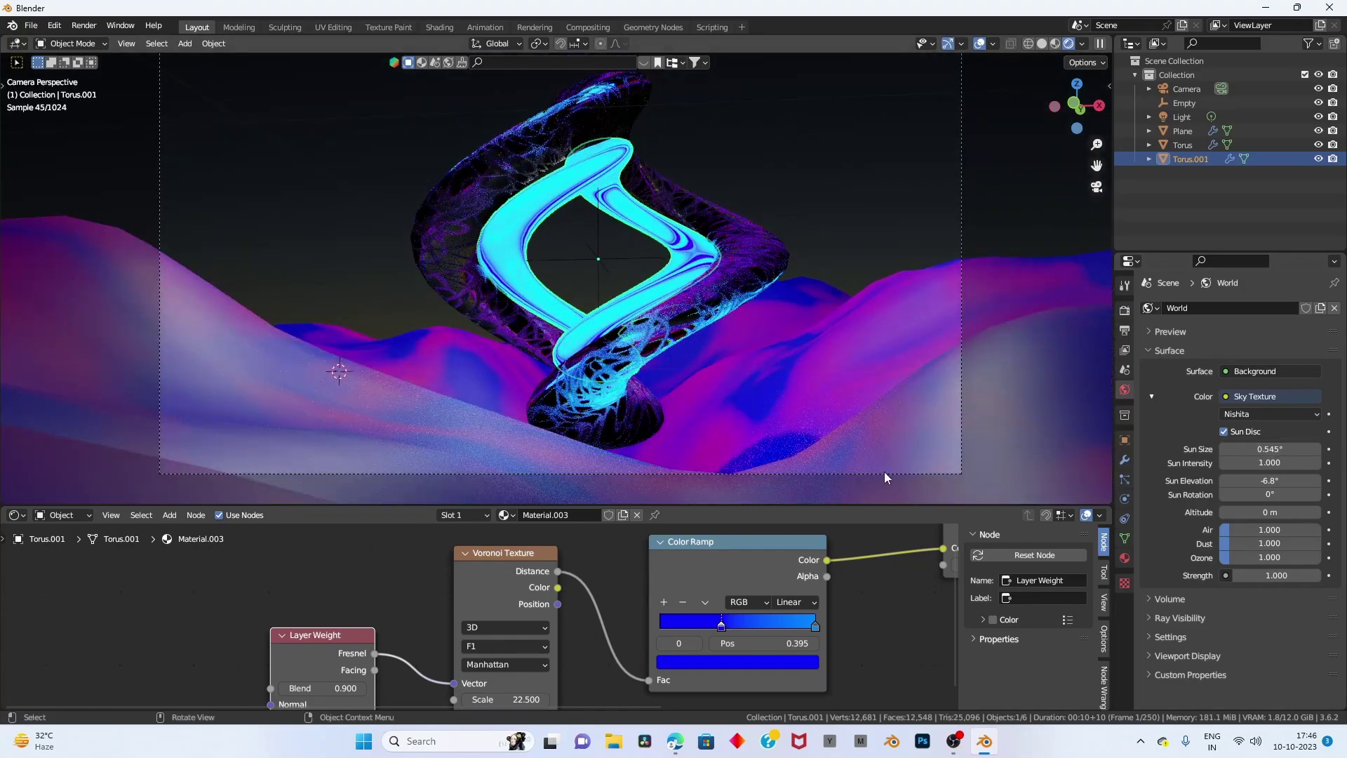
pyautogui.click(961, 209)
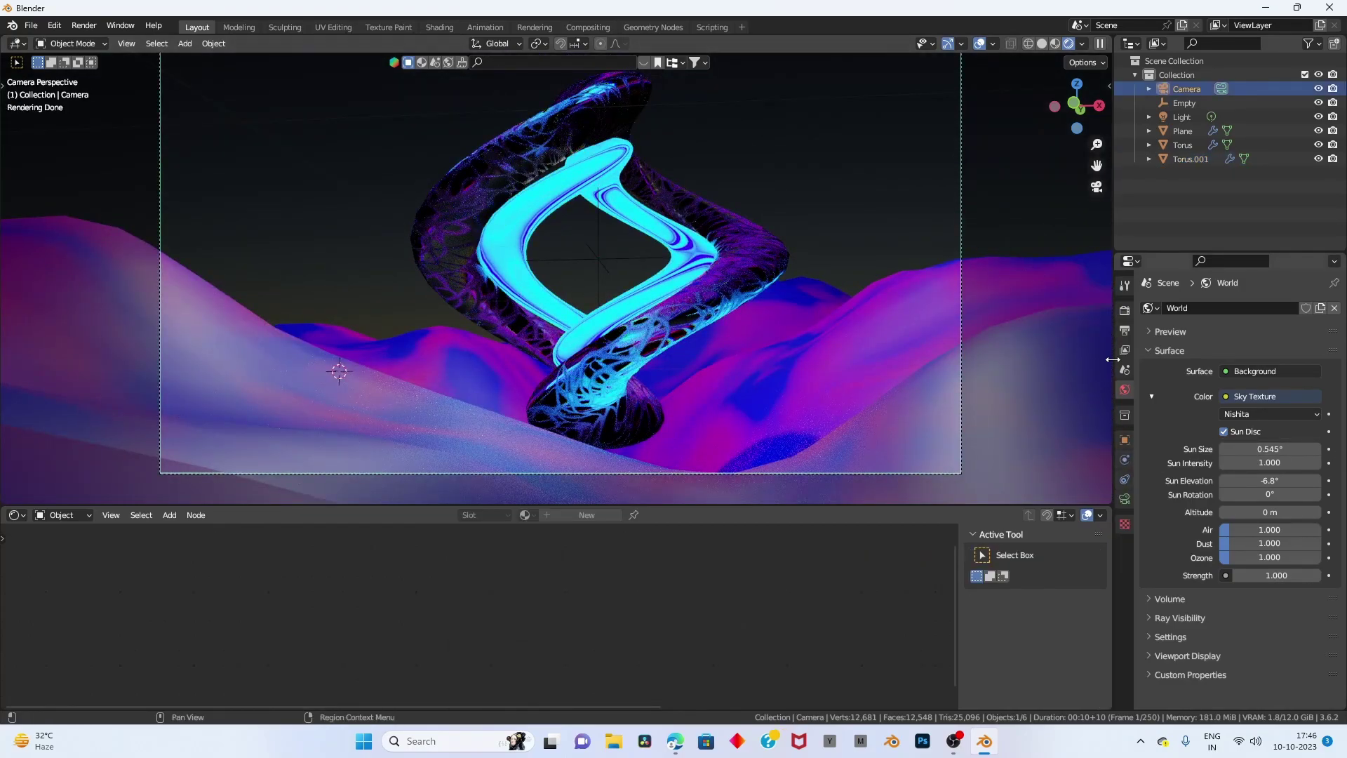
# Enable camera Depth of Field, pick the Empty as focus object, and set F-Stop to 0.1.
pyautogui.click(1125, 312)
pyautogui.scroll(-3, 1182, 613)
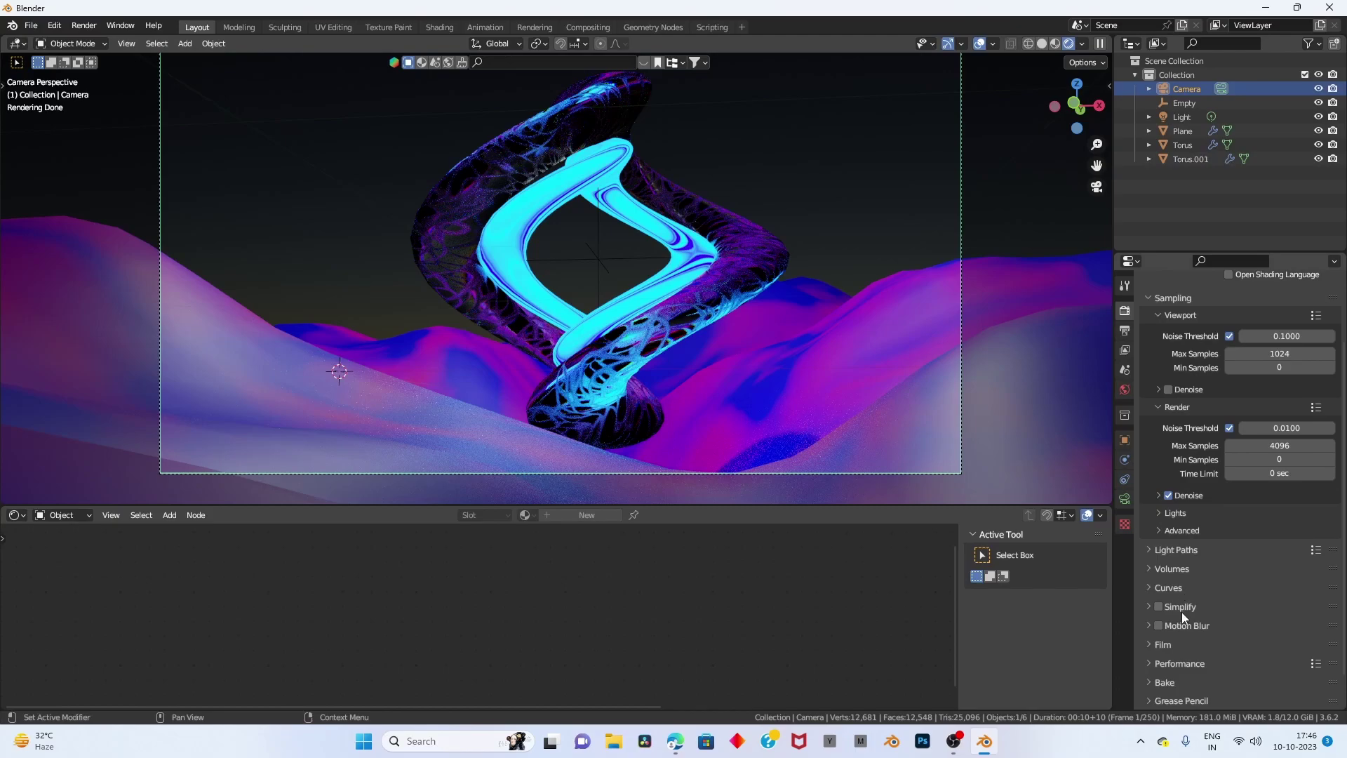
pyautogui.scroll(-2, 1188, 639)
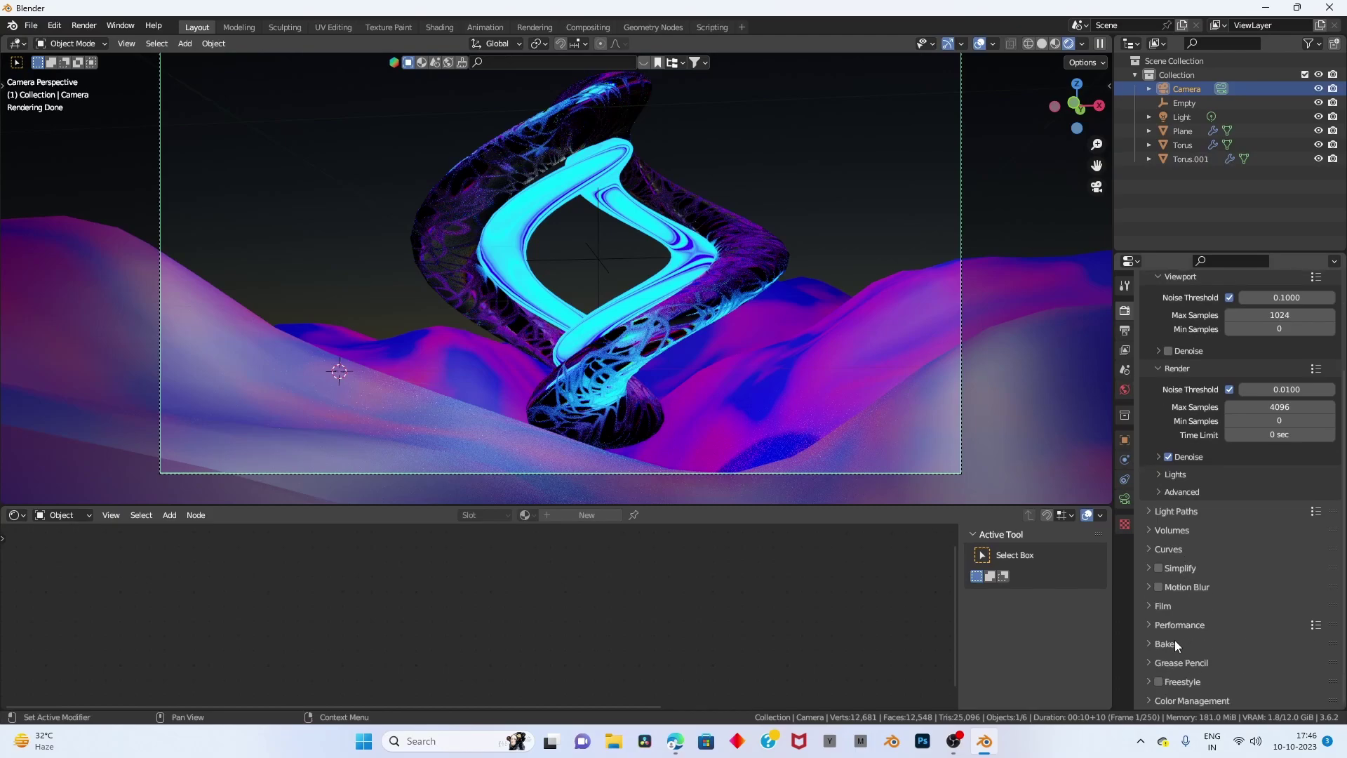
pyautogui.click(1124, 500)
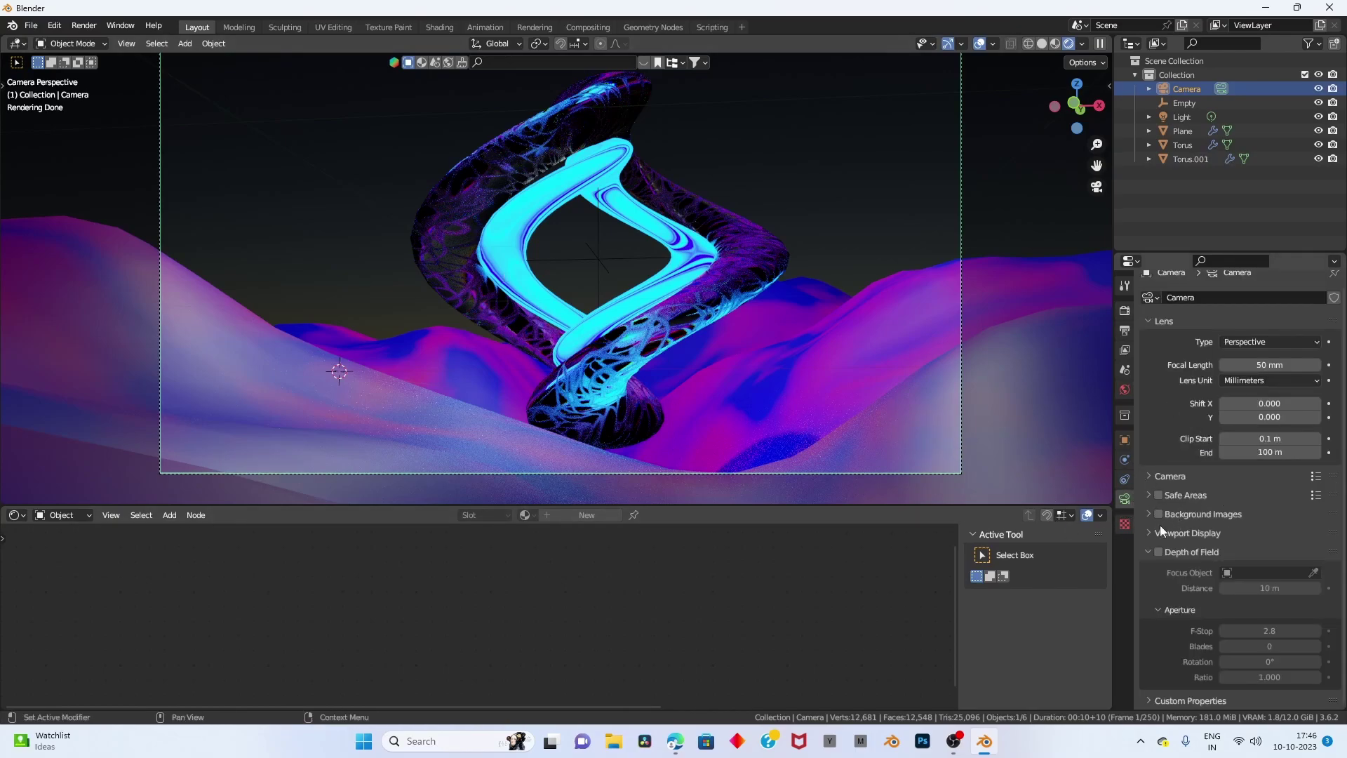
pyautogui.click(1159, 551)
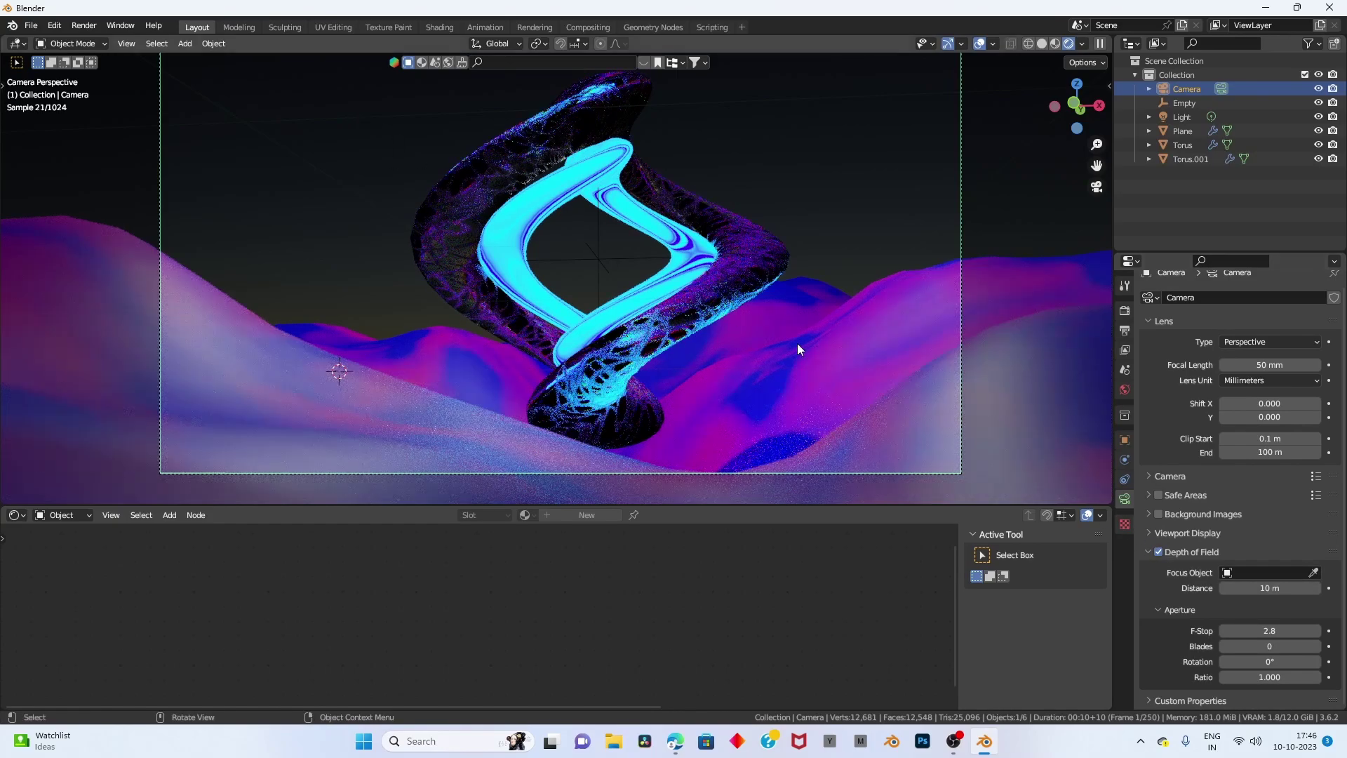
pyautogui.click(1314, 572)
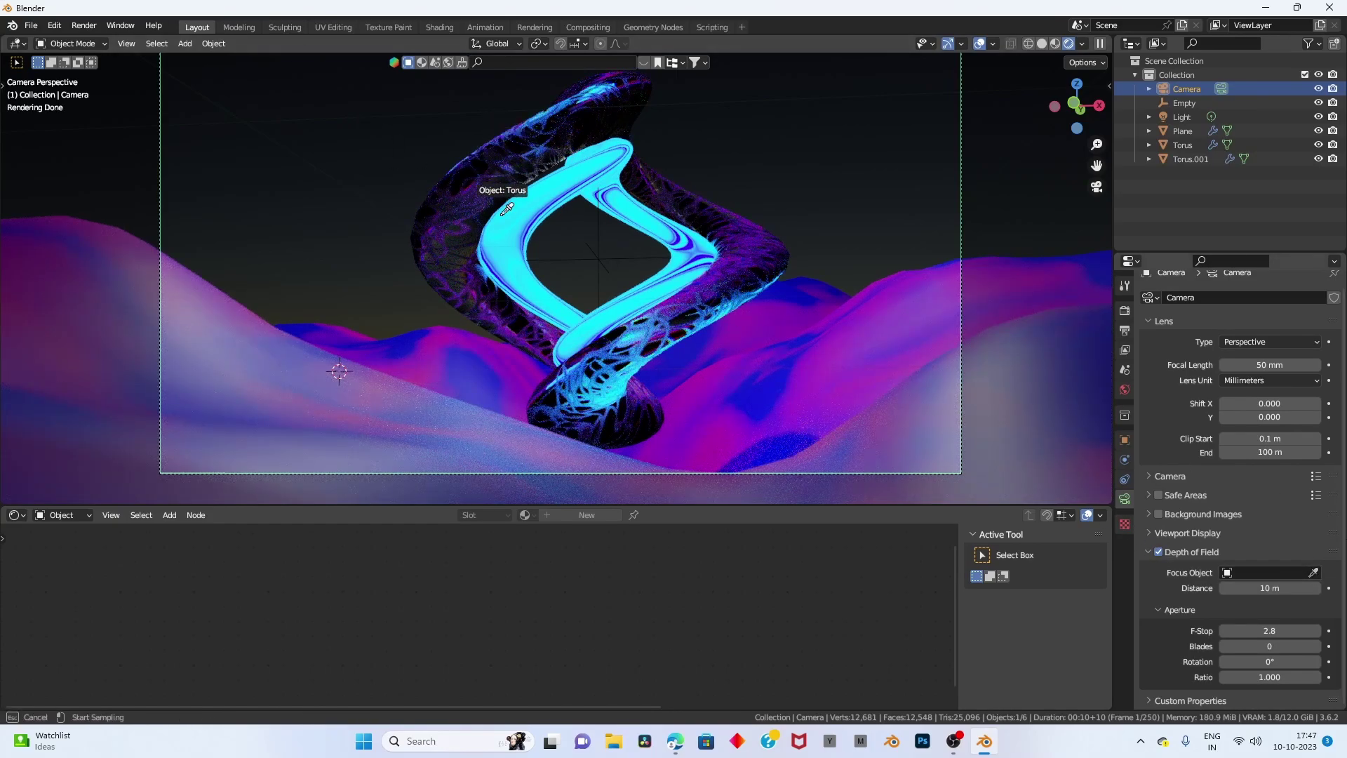
pyautogui.click(599, 259)
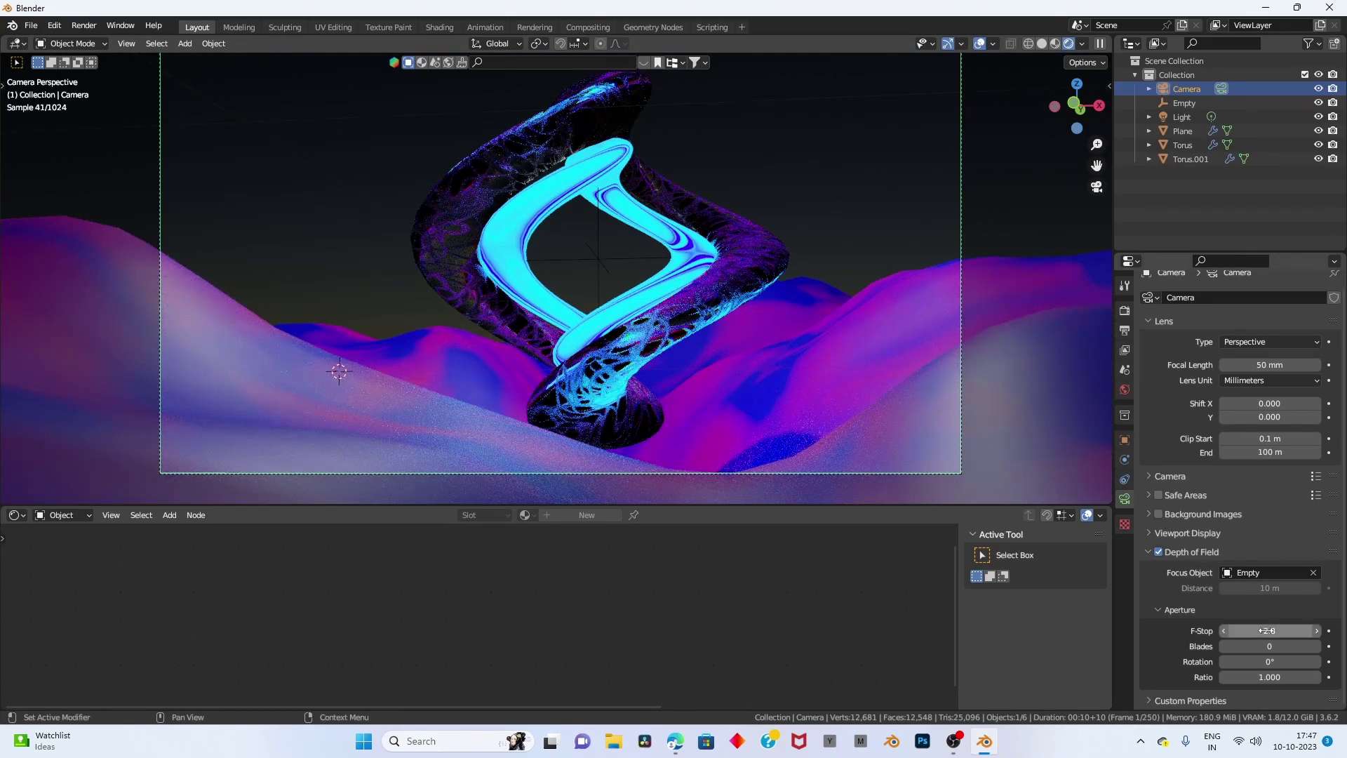
pyautogui.moveTo(1269, 631); pyautogui.dragTo(1224, 631)
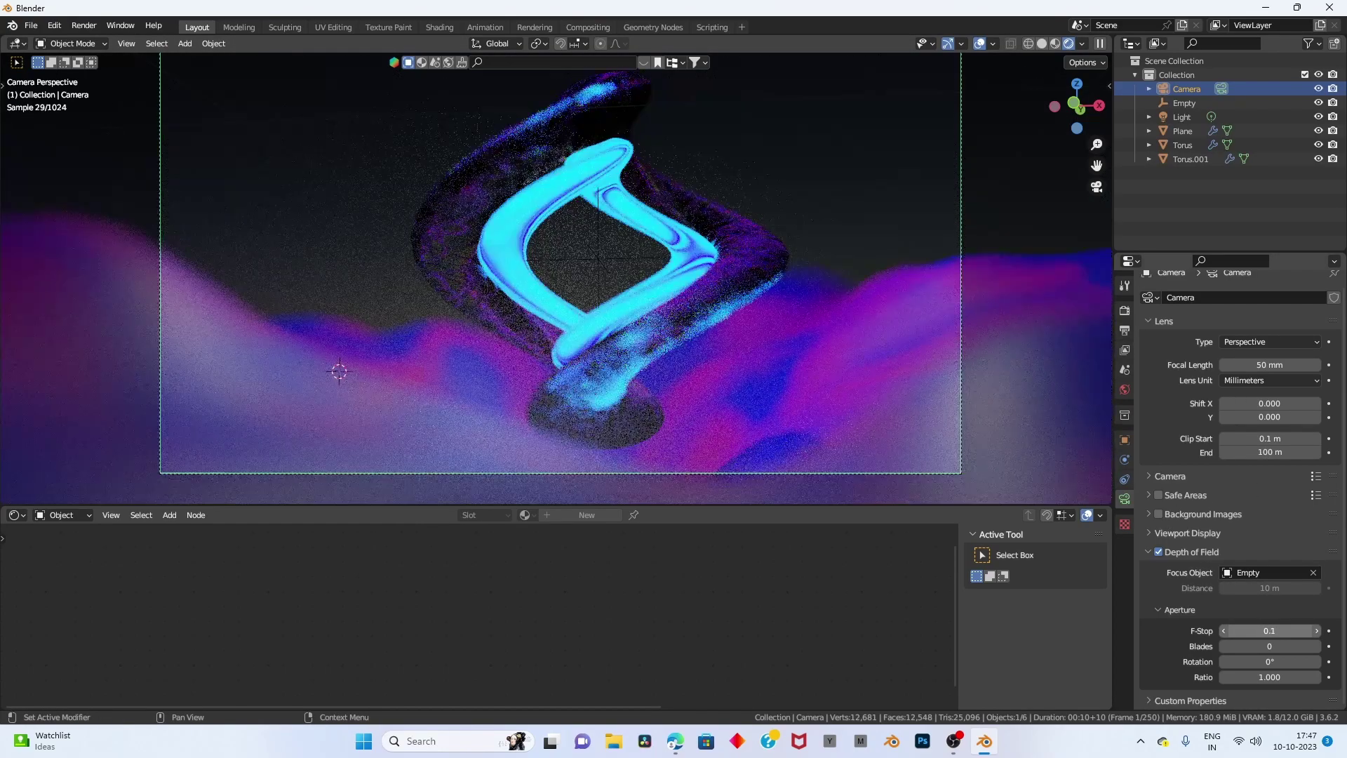
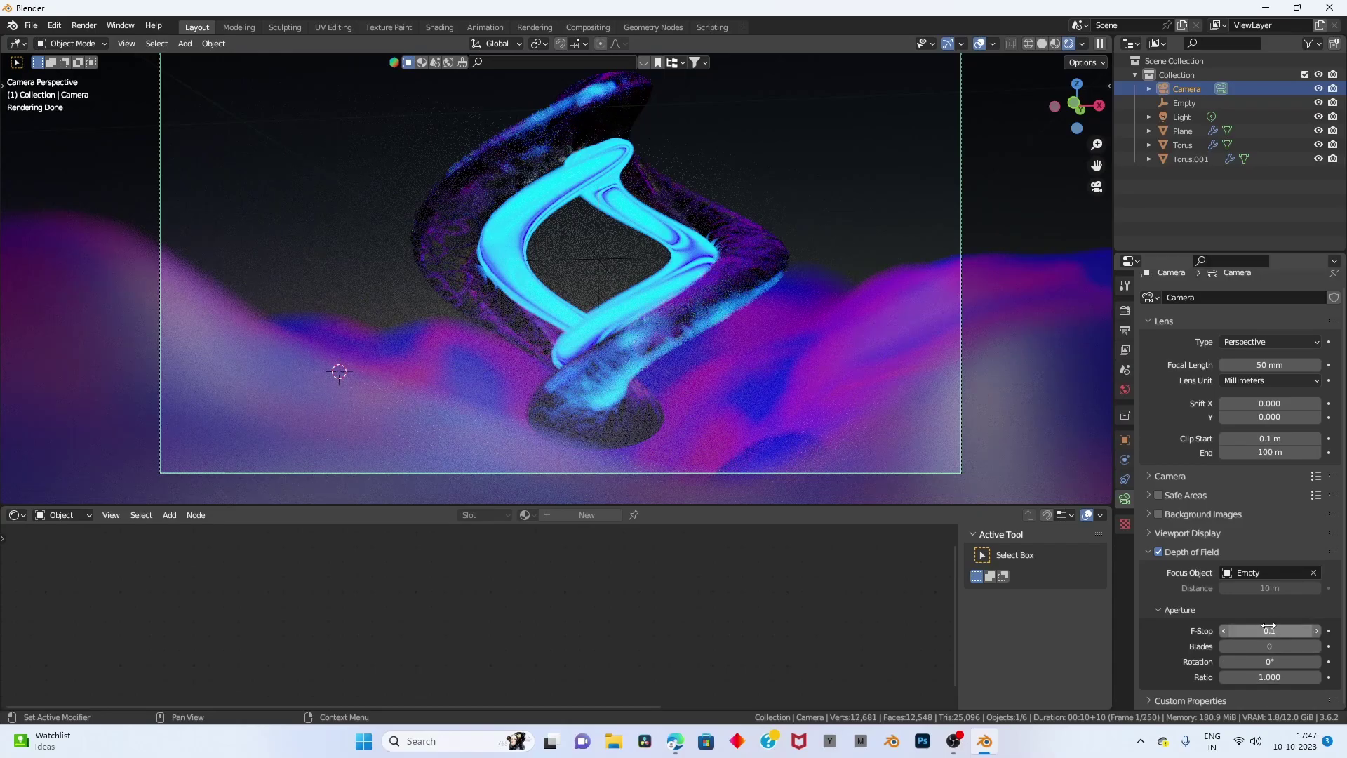
# Step the camera's F-Stop up from 0.1 toward 0.7 with the arrows.
pyautogui.click(1318, 631)
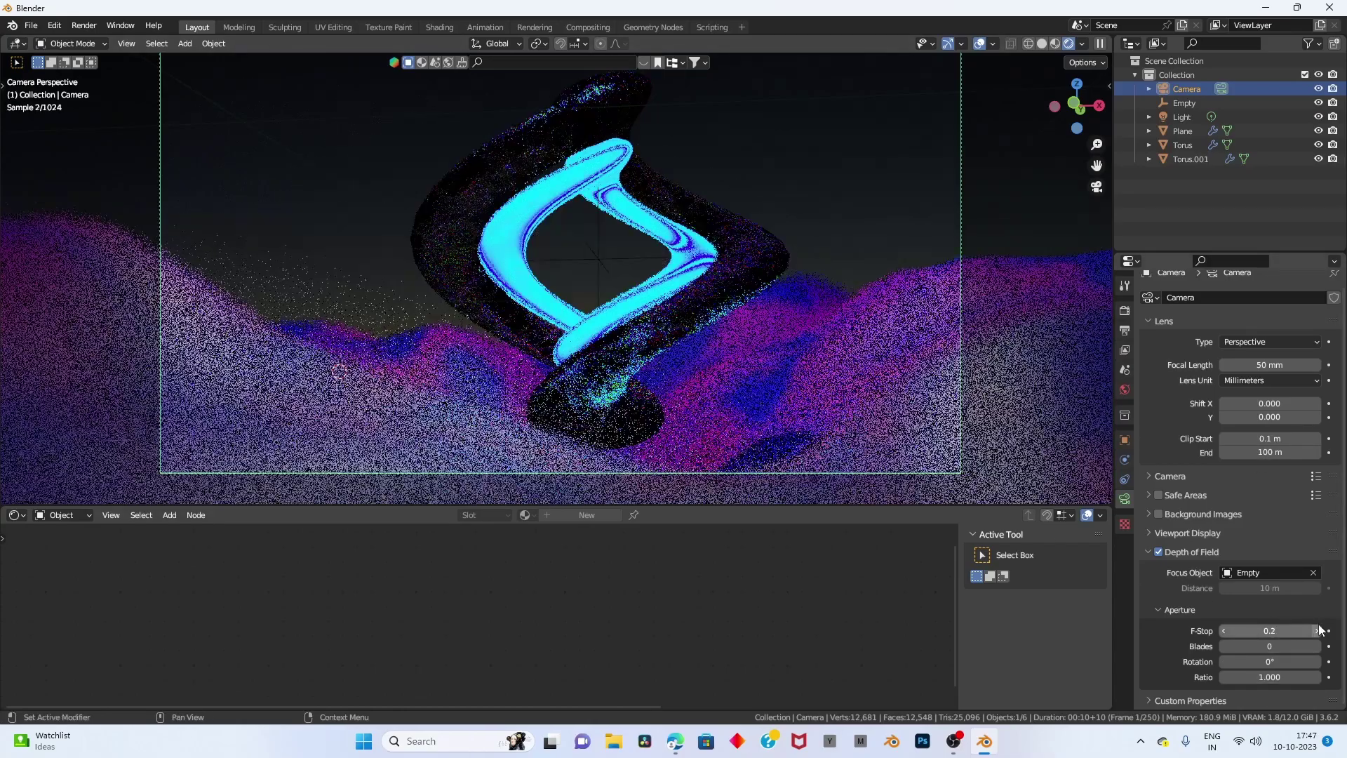
pyautogui.click(1318, 630)
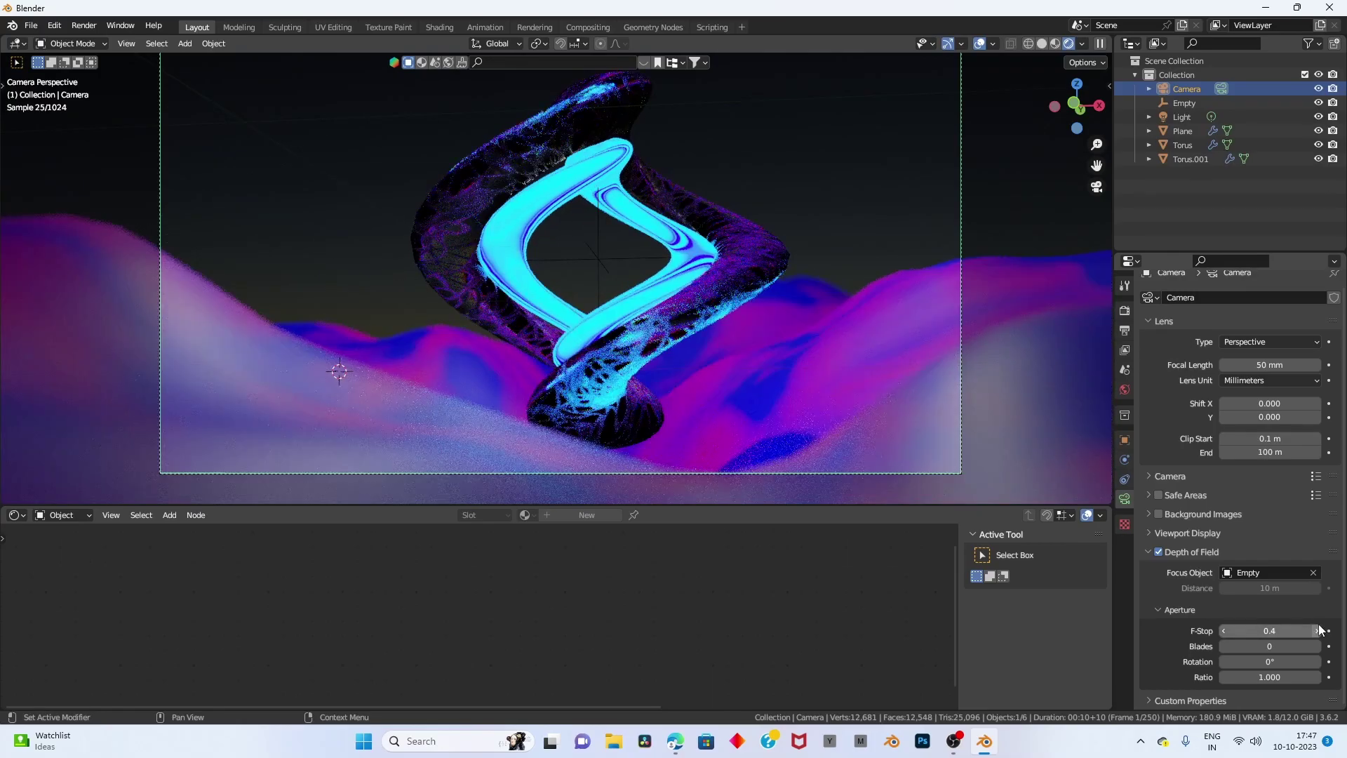
pyautogui.click(1319, 630)
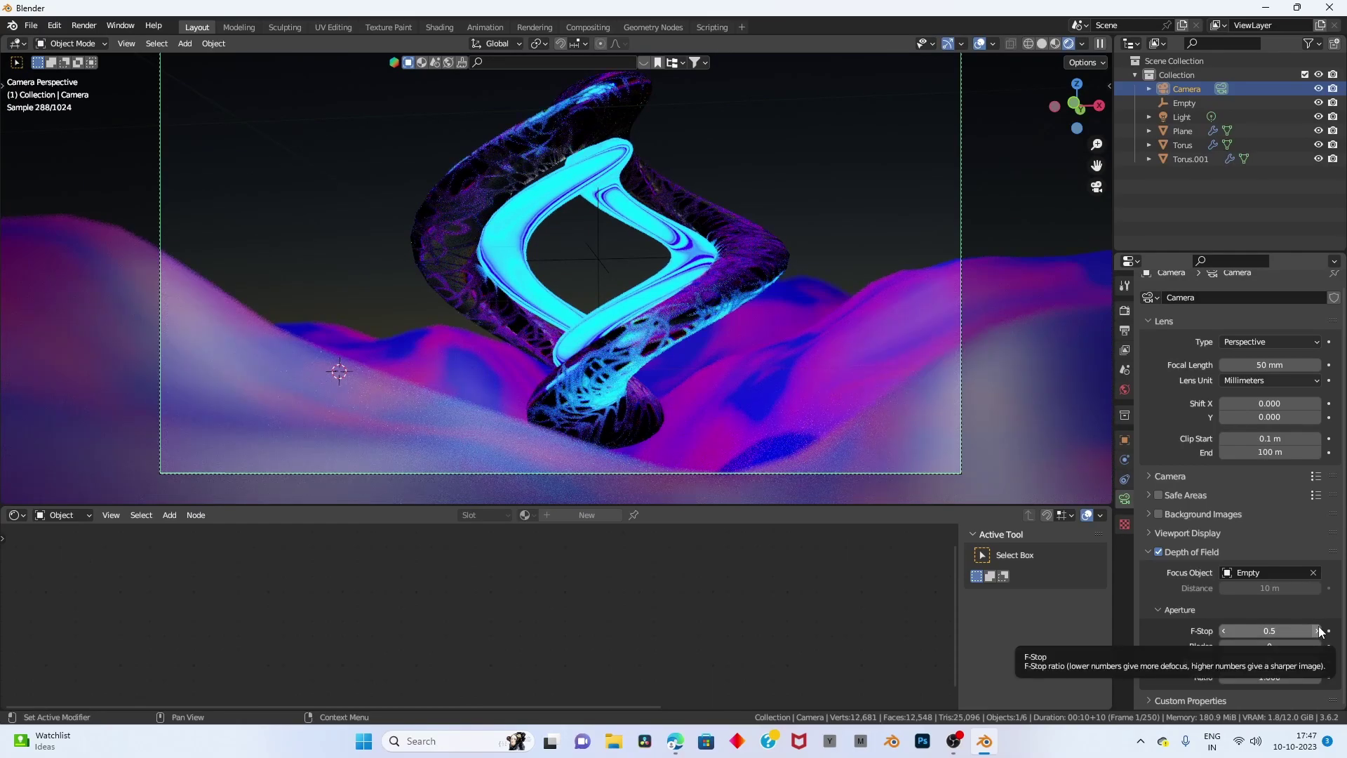
pyautogui.click(1318, 630)
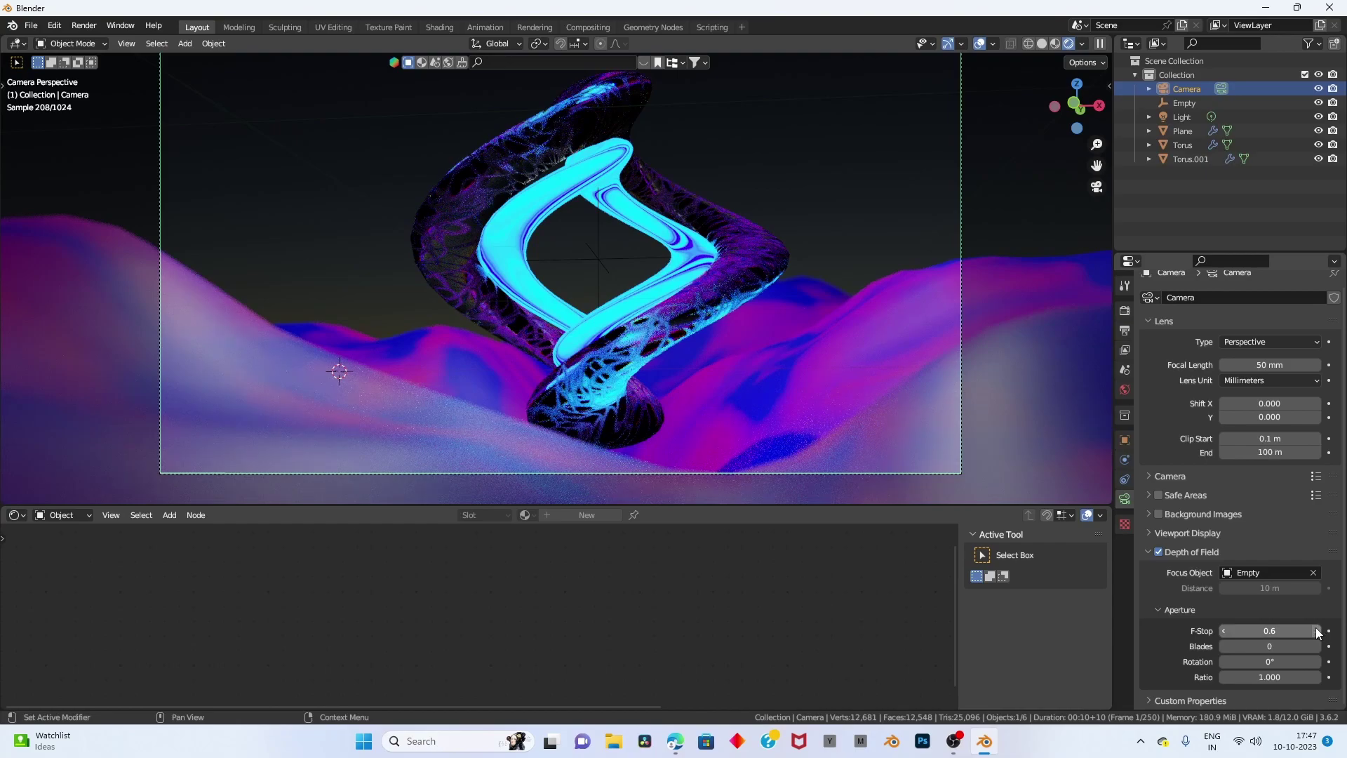
pyautogui.click(1318, 630)
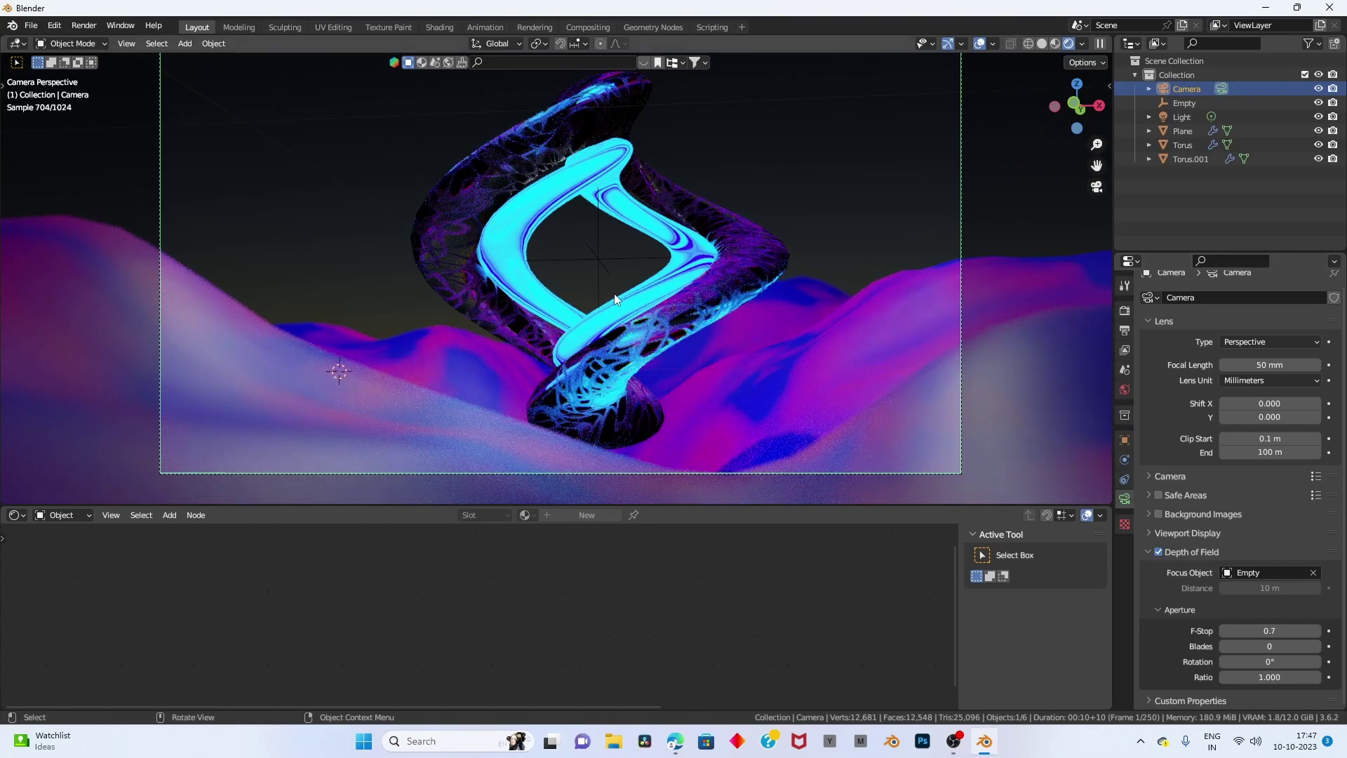
# Select the inner torus, Torus.001, to inspect its material.
pyautogui.click(688, 290)
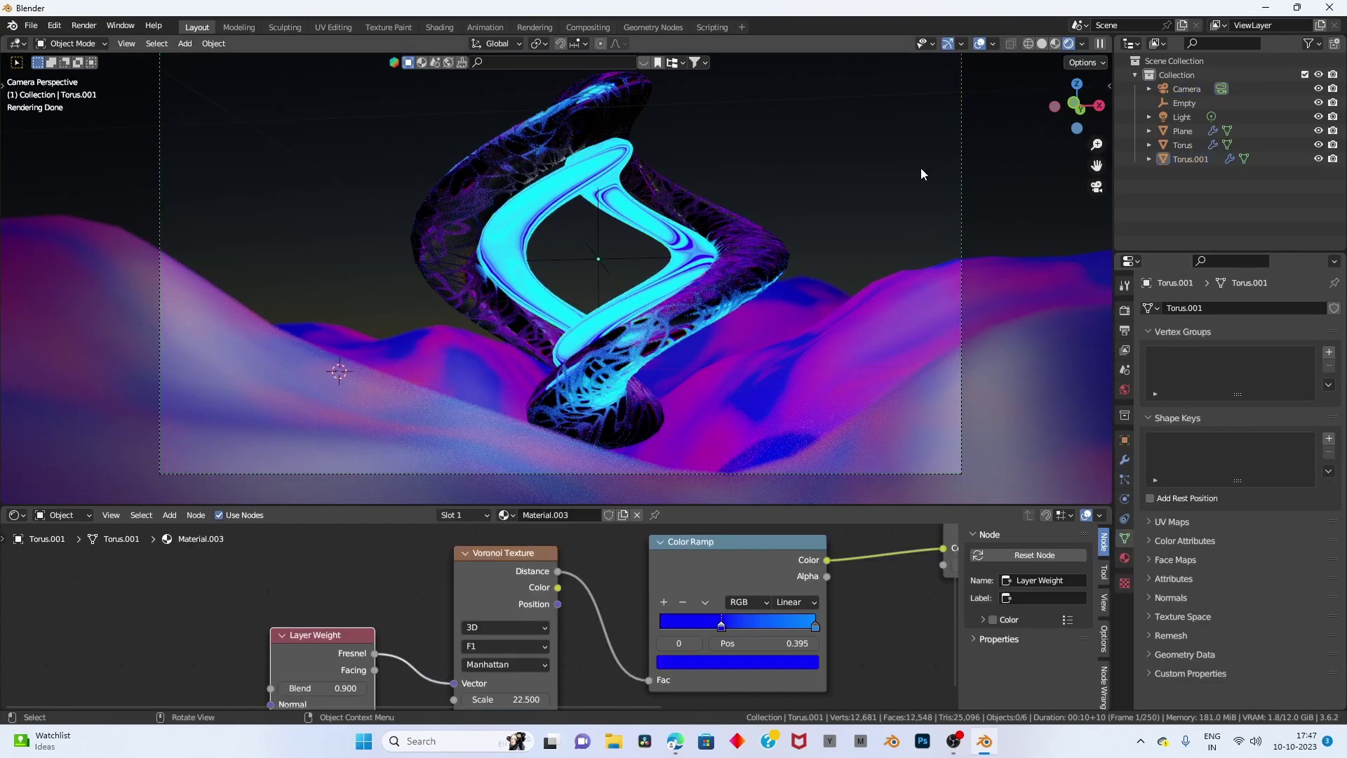
pyautogui.scroll(-2, 759, 565)
pyautogui.scroll(-1, 744, 561)
pyautogui.scroll(-1, 689, 267)
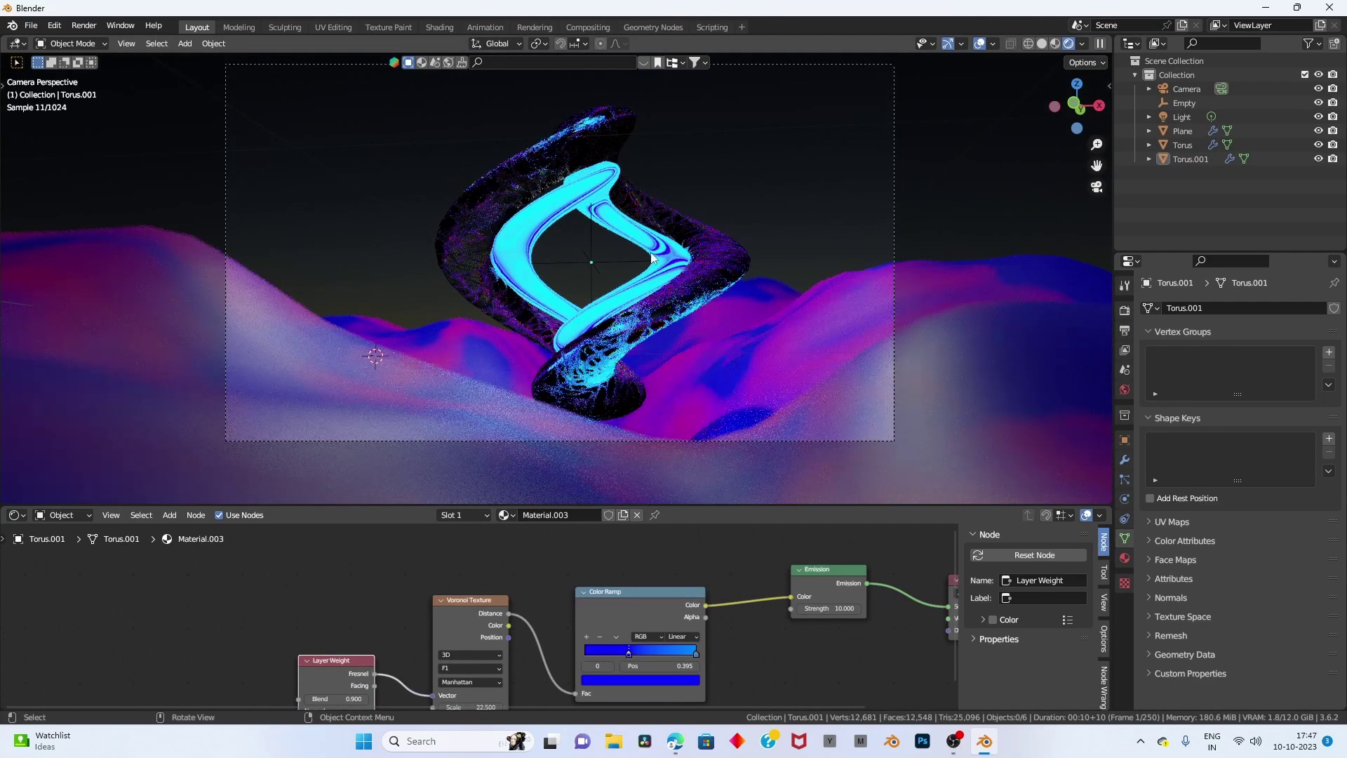
pyautogui.click(530, 306)
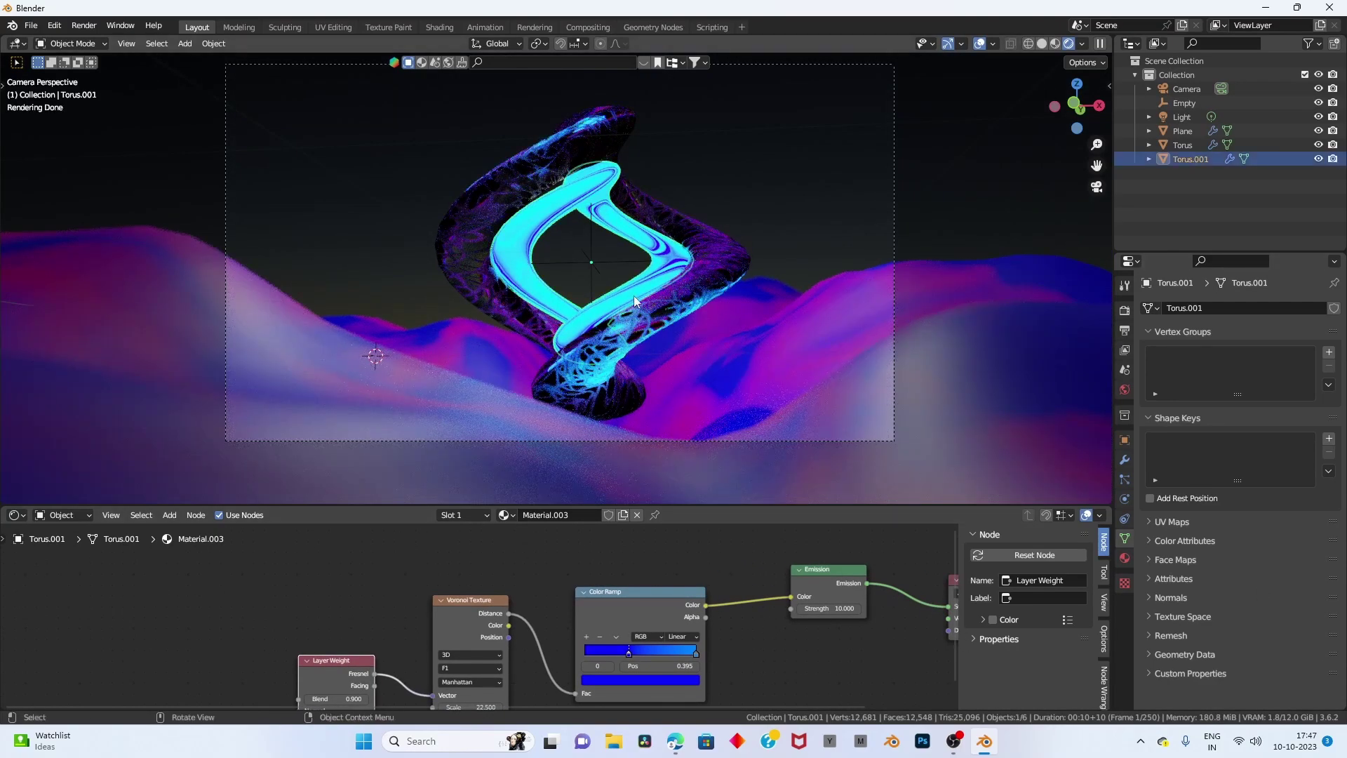
pyautogui.click(612, 264)
# Reselect the camera and set its Depth of Field F-Stop to 0.3.
pyautogui.click(882, 441)
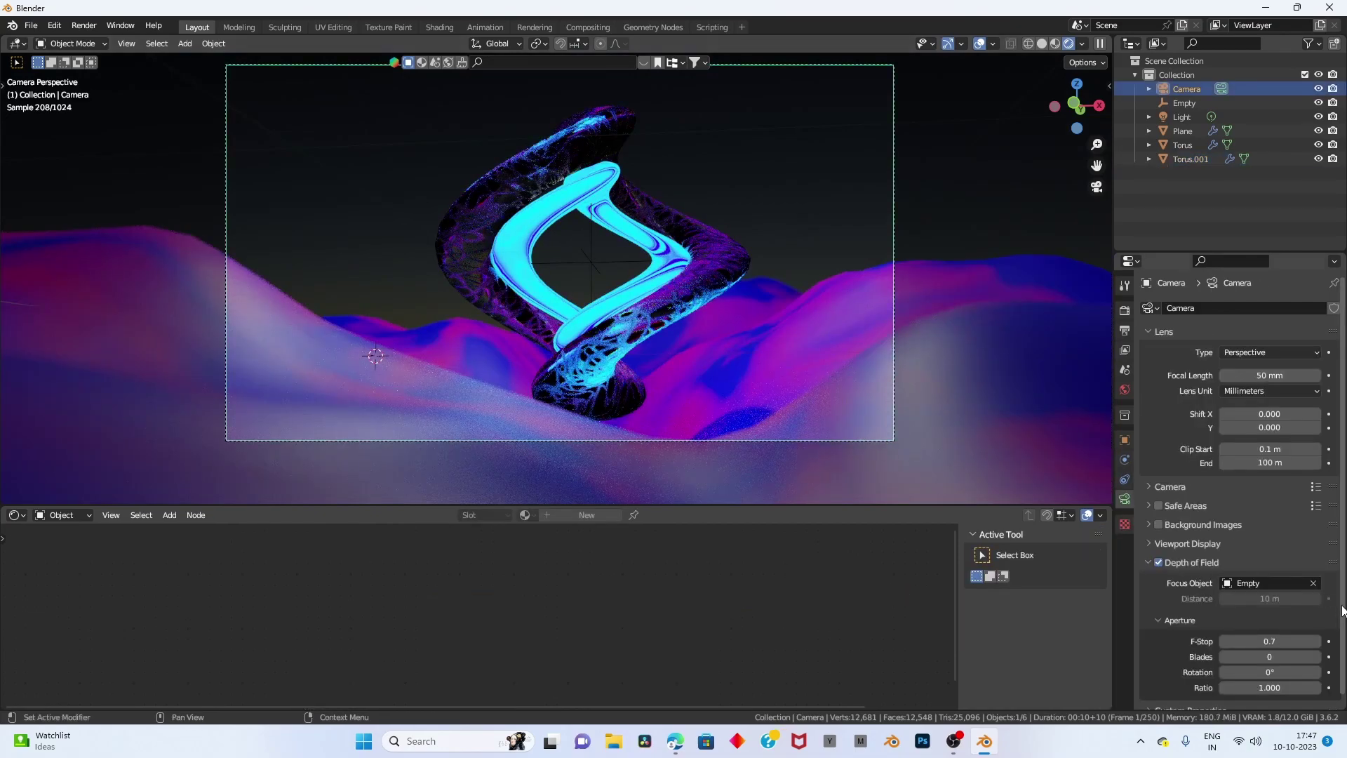
pyautogui.click(1222, 640)
pyautogui.click(1222, 640)
pyautogui.click(1222, 640)
pyautogui.click(1222, 640)
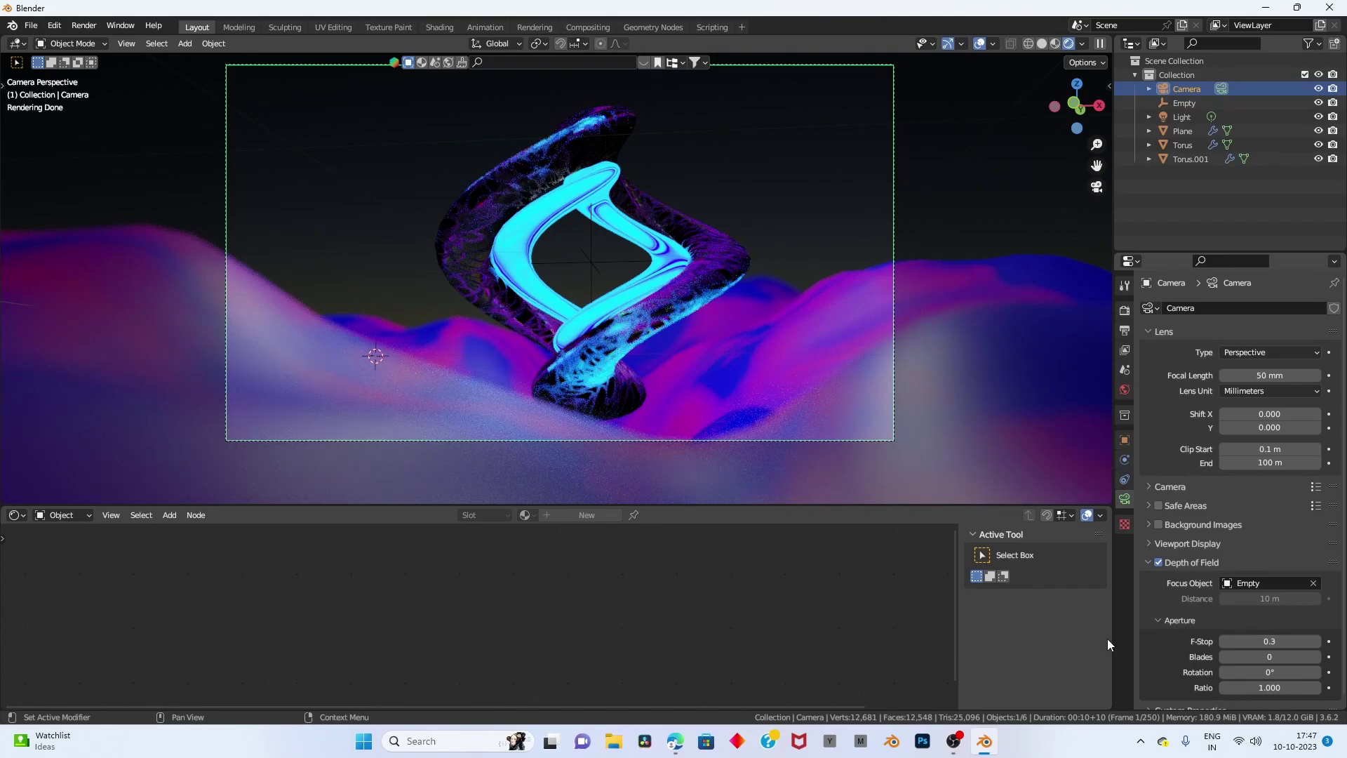
pyautogui.scroll(2, 687, 381)
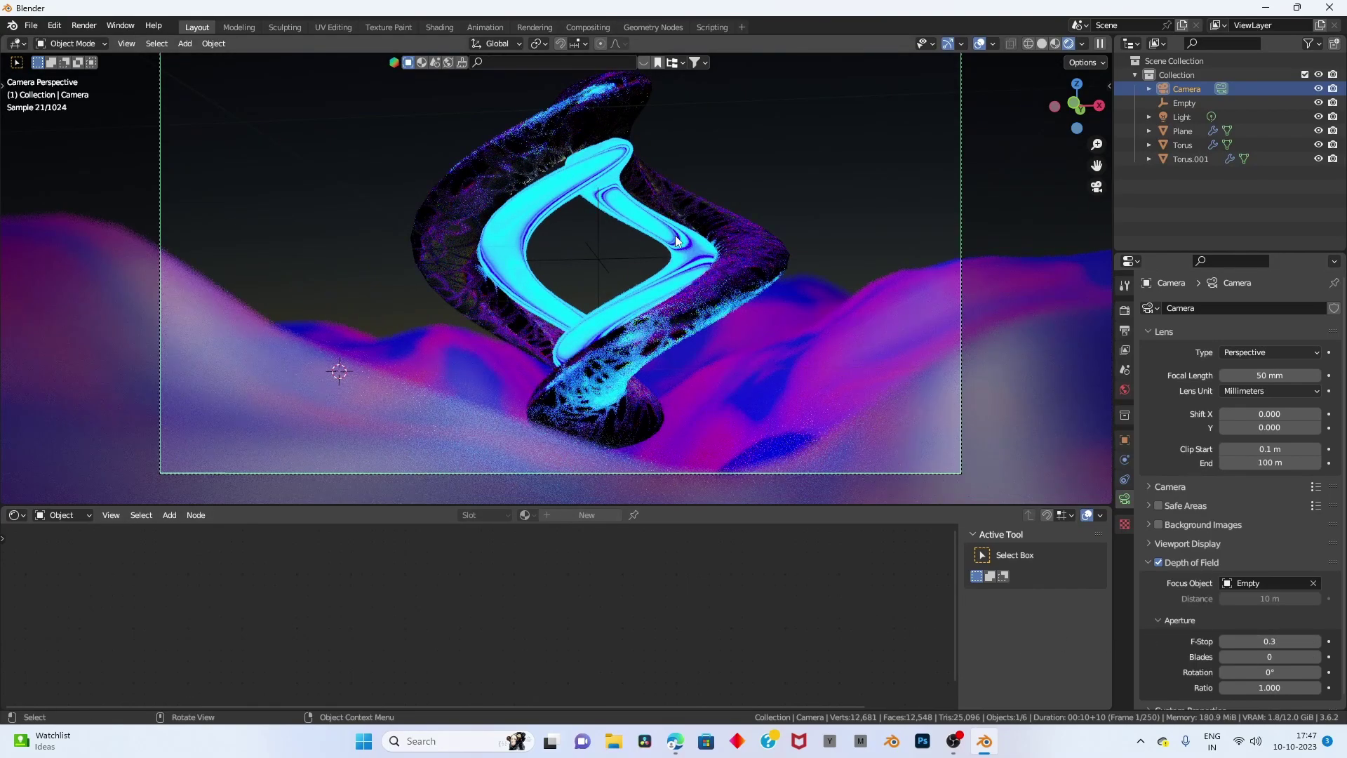
pyautogui.click(701, 279)
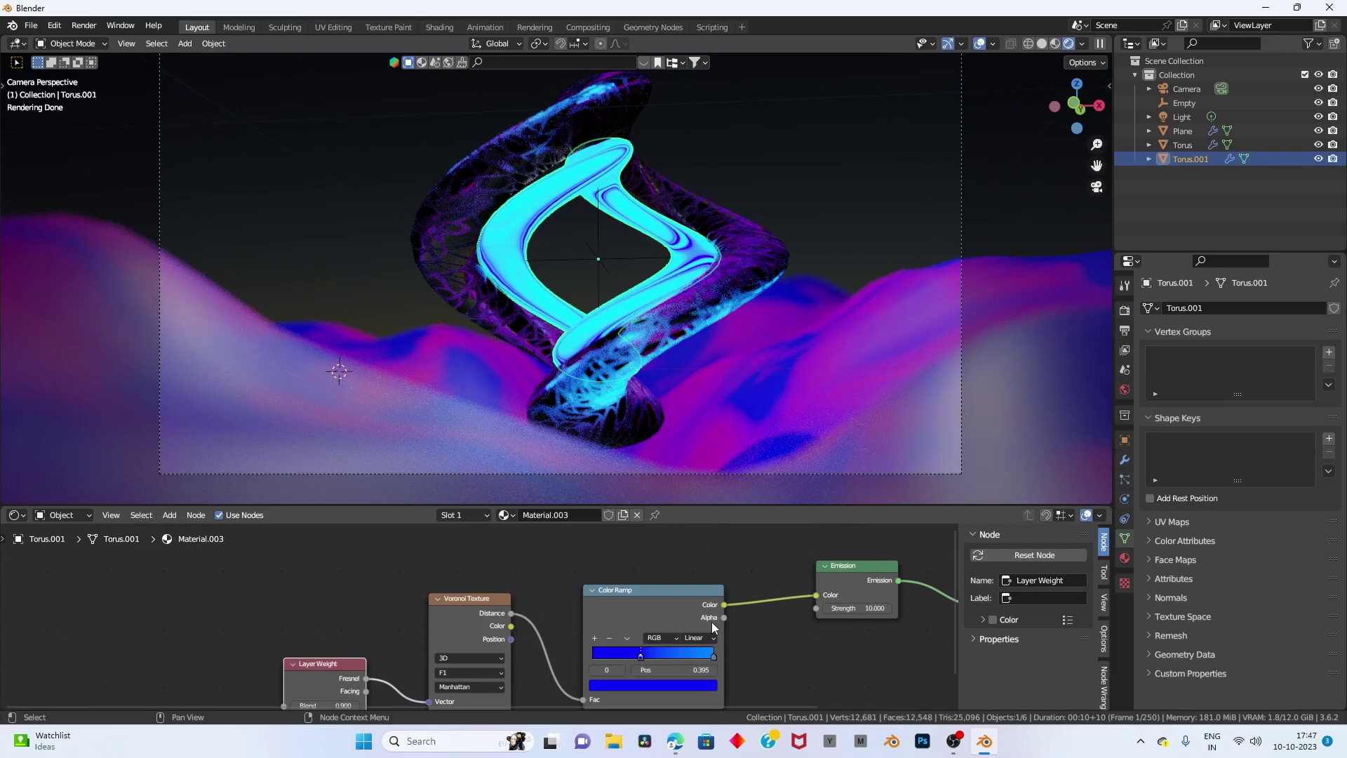
# Try emission strengths of 5 and then 15 on the inner torus.
pyautogui.scroll(1, 712, 621)
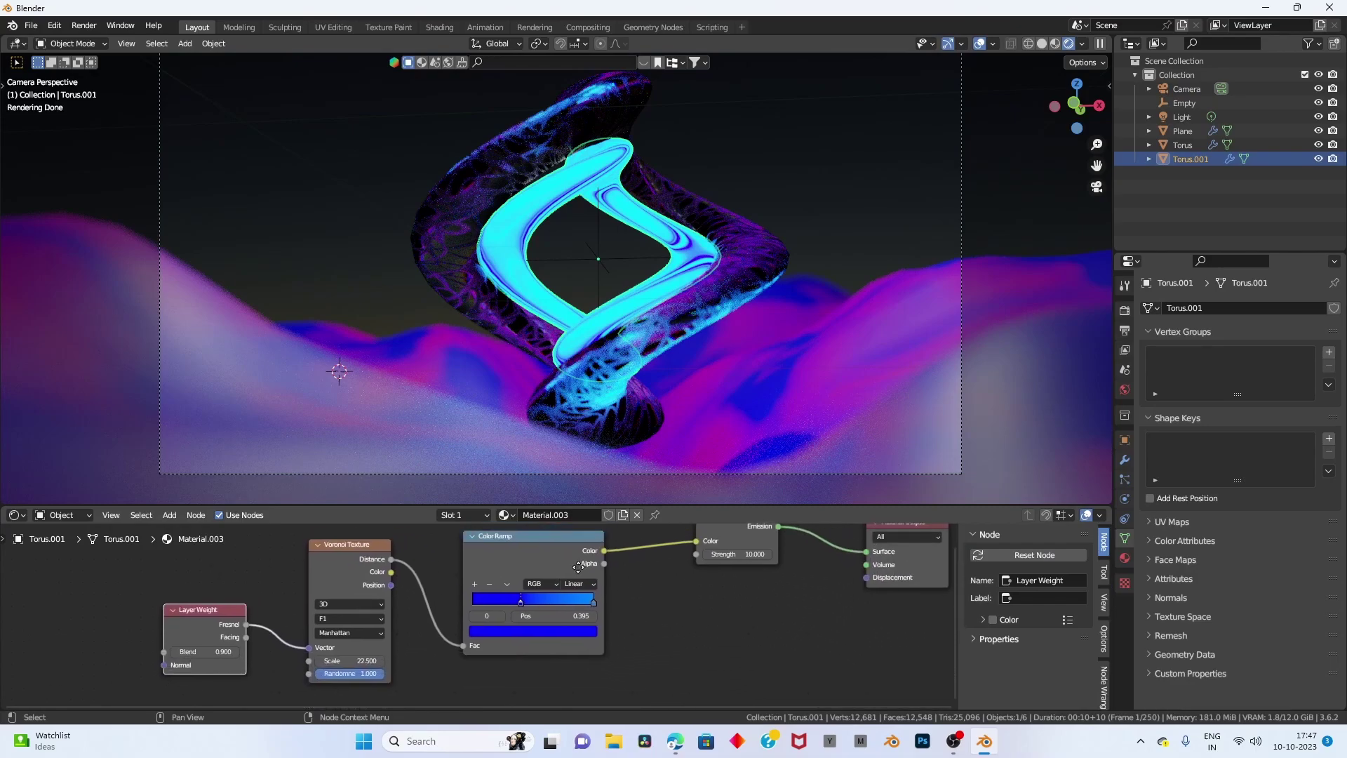
pyautogui.scroll(1, 739, 584)
pyautogui.scroll(1, 808, 653)
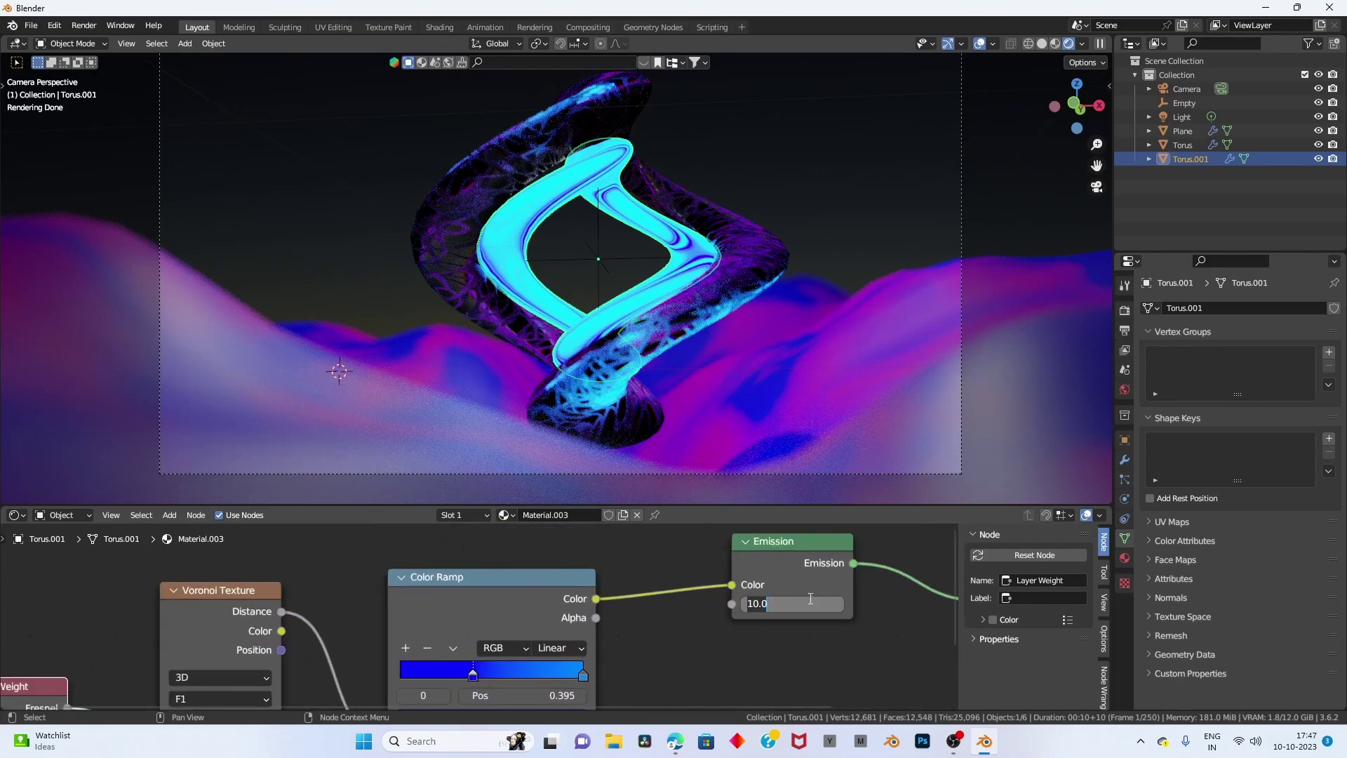
pyautogui.write('5')
pyautogui.press('Return')
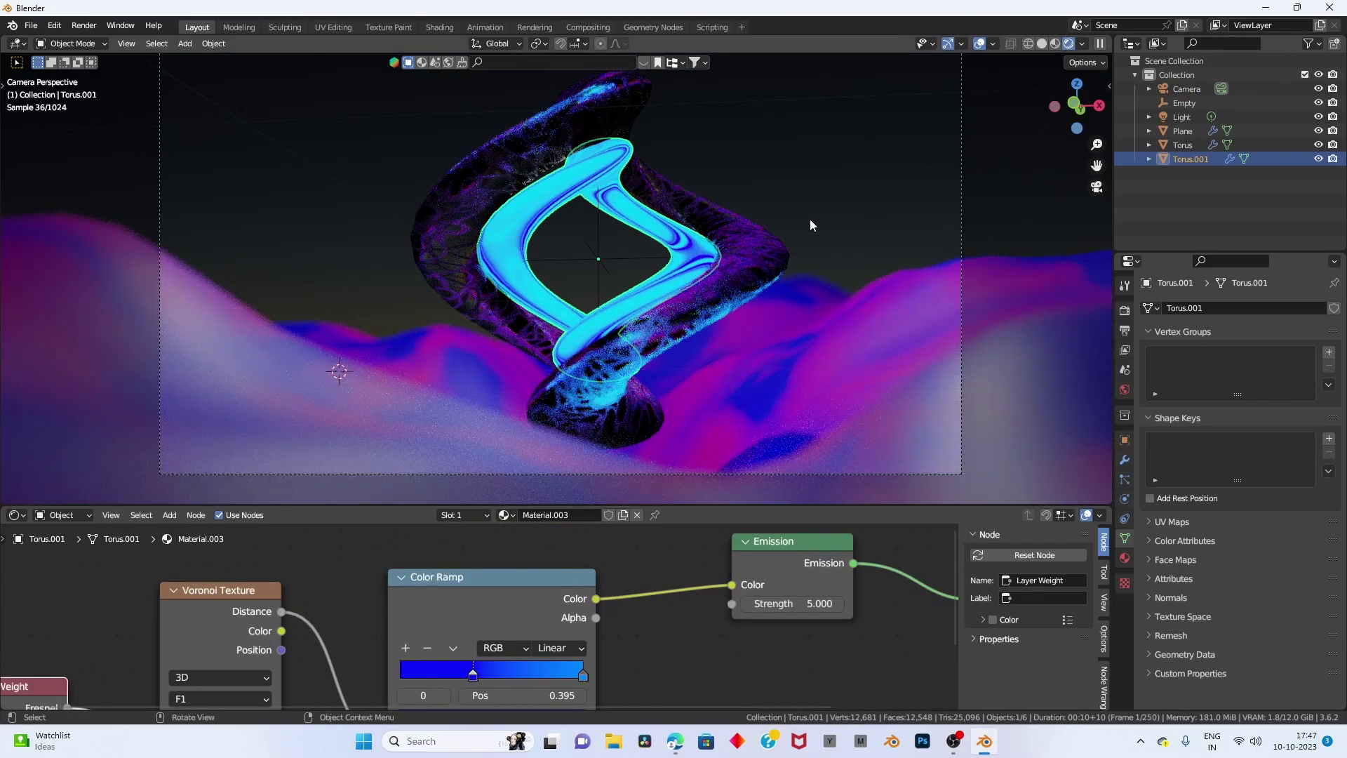
pyautogui.click(806, 599)
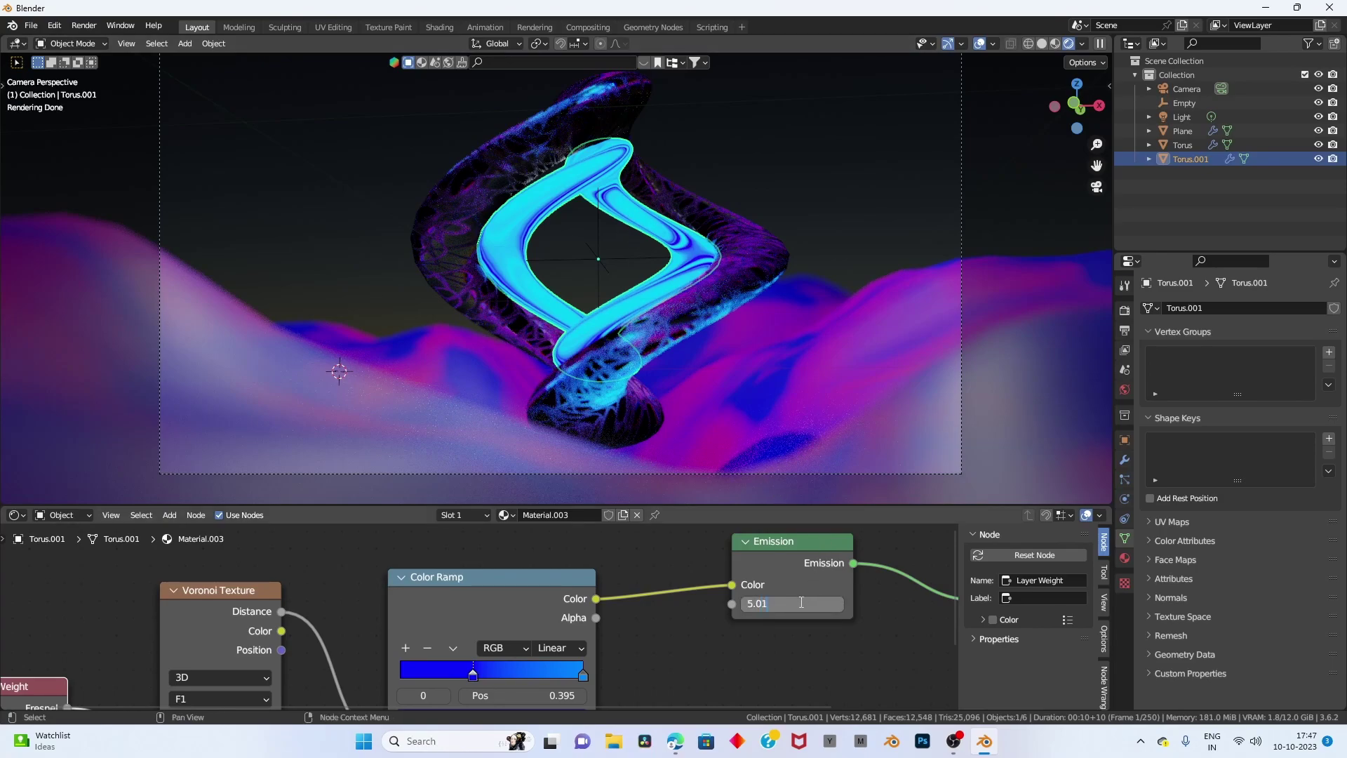
pyautogui.press('Return')
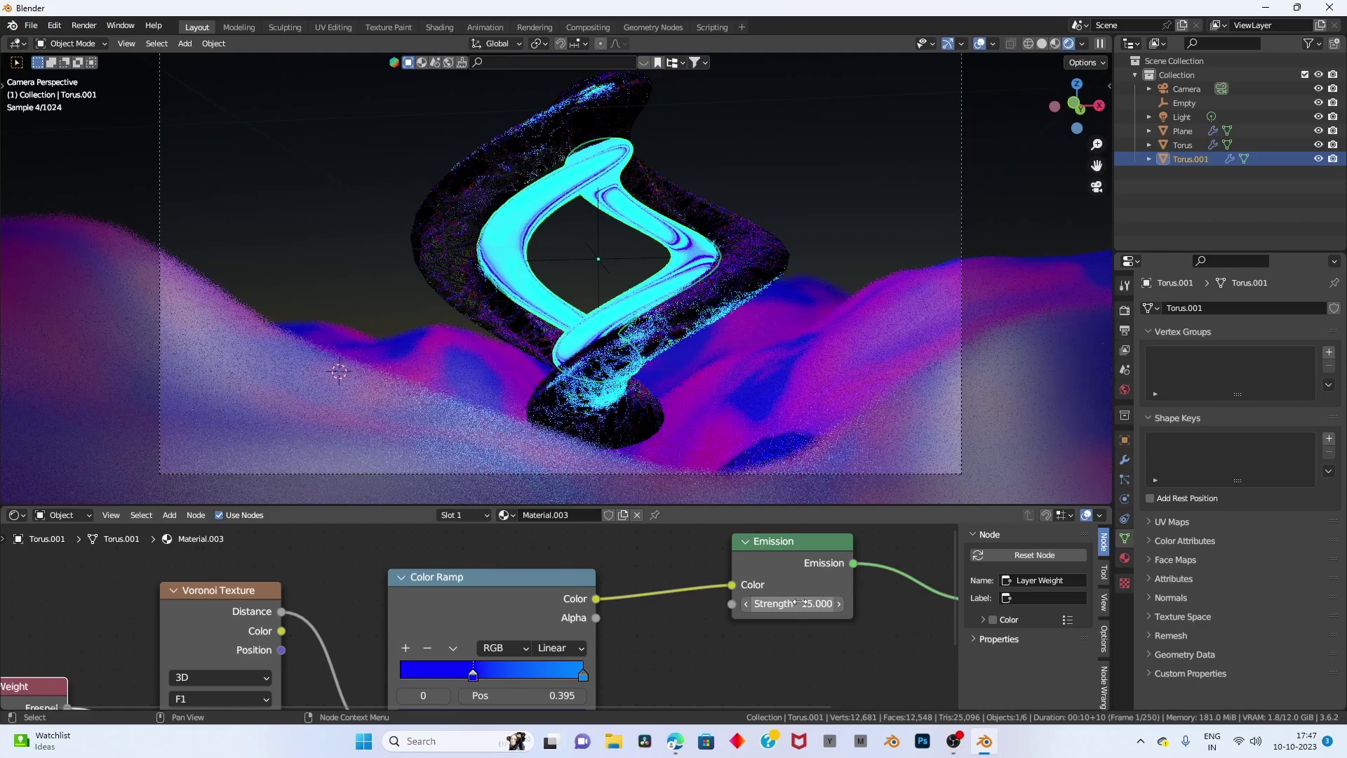
# Settle the emission strength at 10 and select the outer Torus's Material.001.
pyautogui.click(793, 601)
pyautogui.write('10')
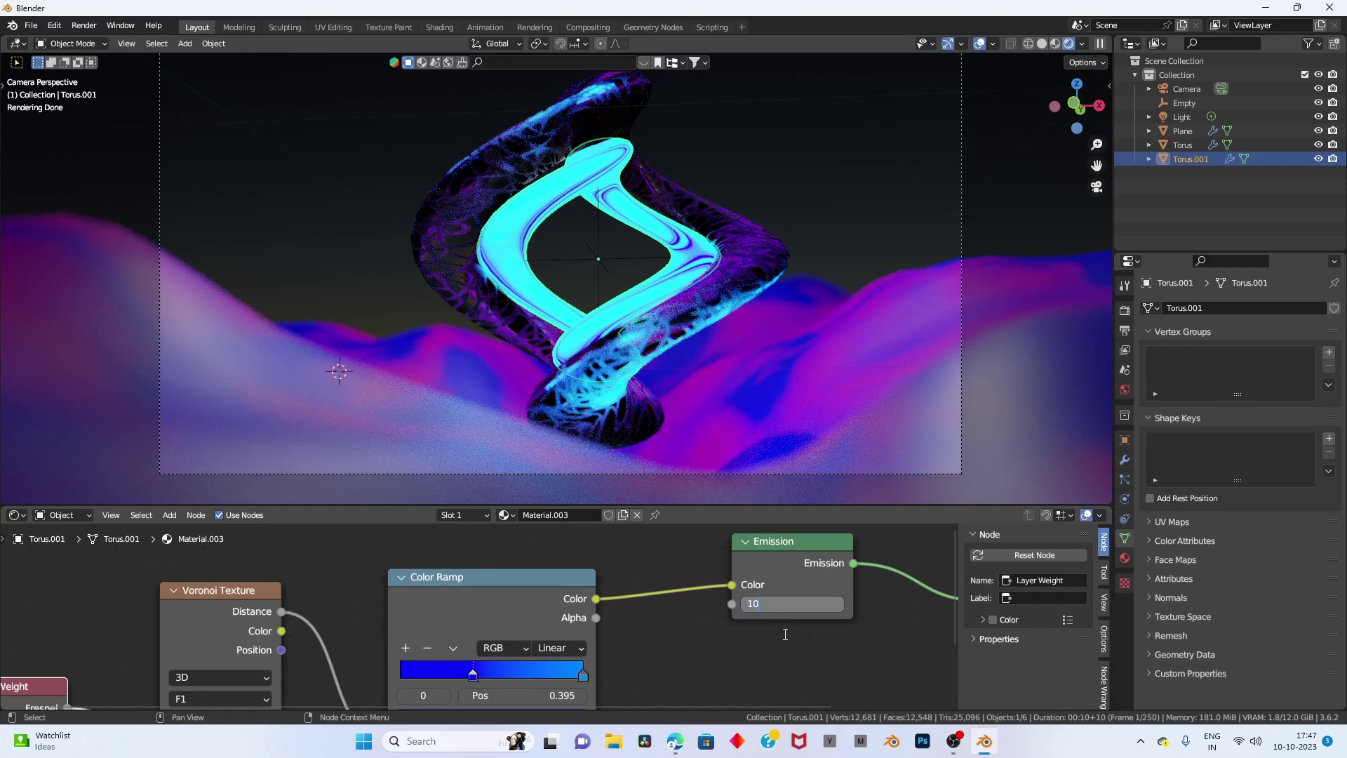
pyautogui.press('Return')
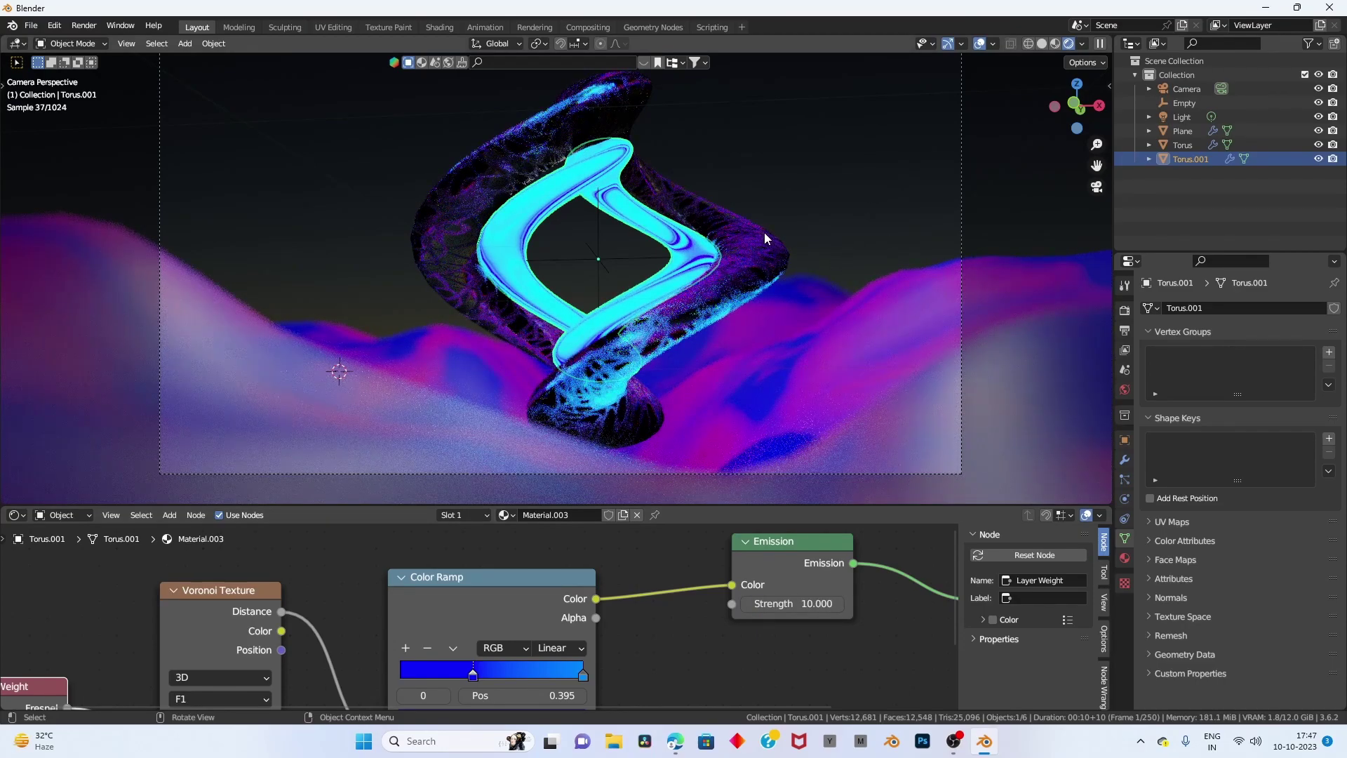
pyautogui.click(765, 235)
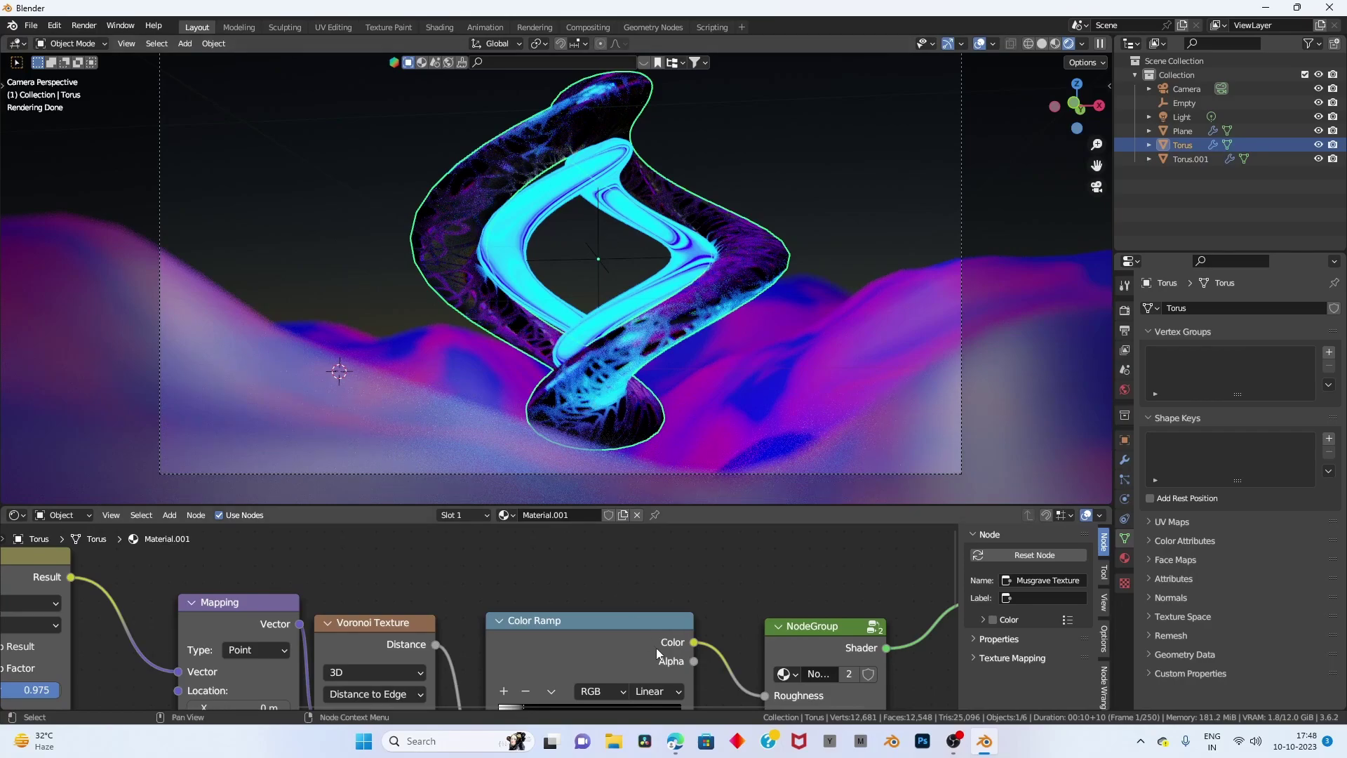
# Slide the outer torus's Color Ramp stops left toward 0, one to 0.118.
pyautogui.scroll(1, 653, 649)
pyautogui.scroll(1, 574, 623)
pyautogui.scroll(1, 595, 570)
pyautogui.scroll(1, 591, 629)
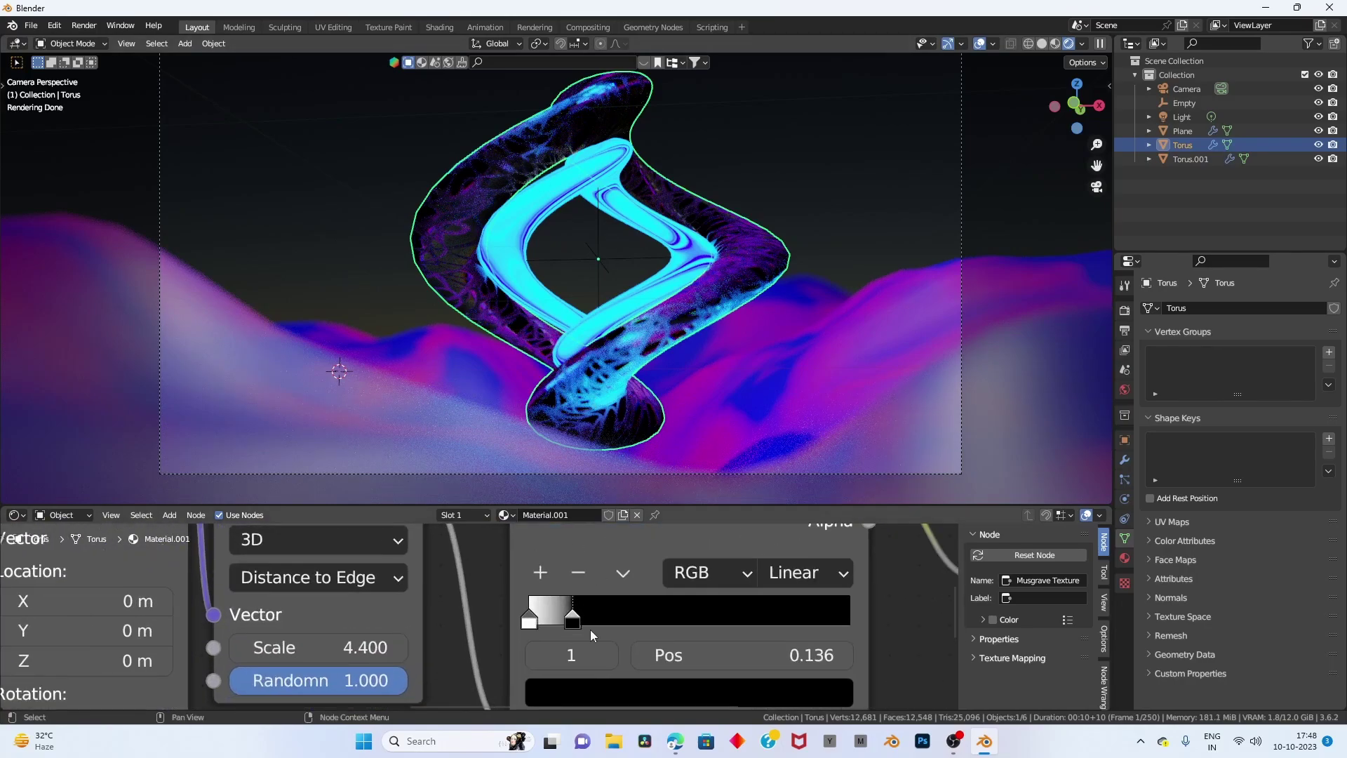
pyautogui.moveTo(579, 617); pyautogui.dragTo(572, 617)
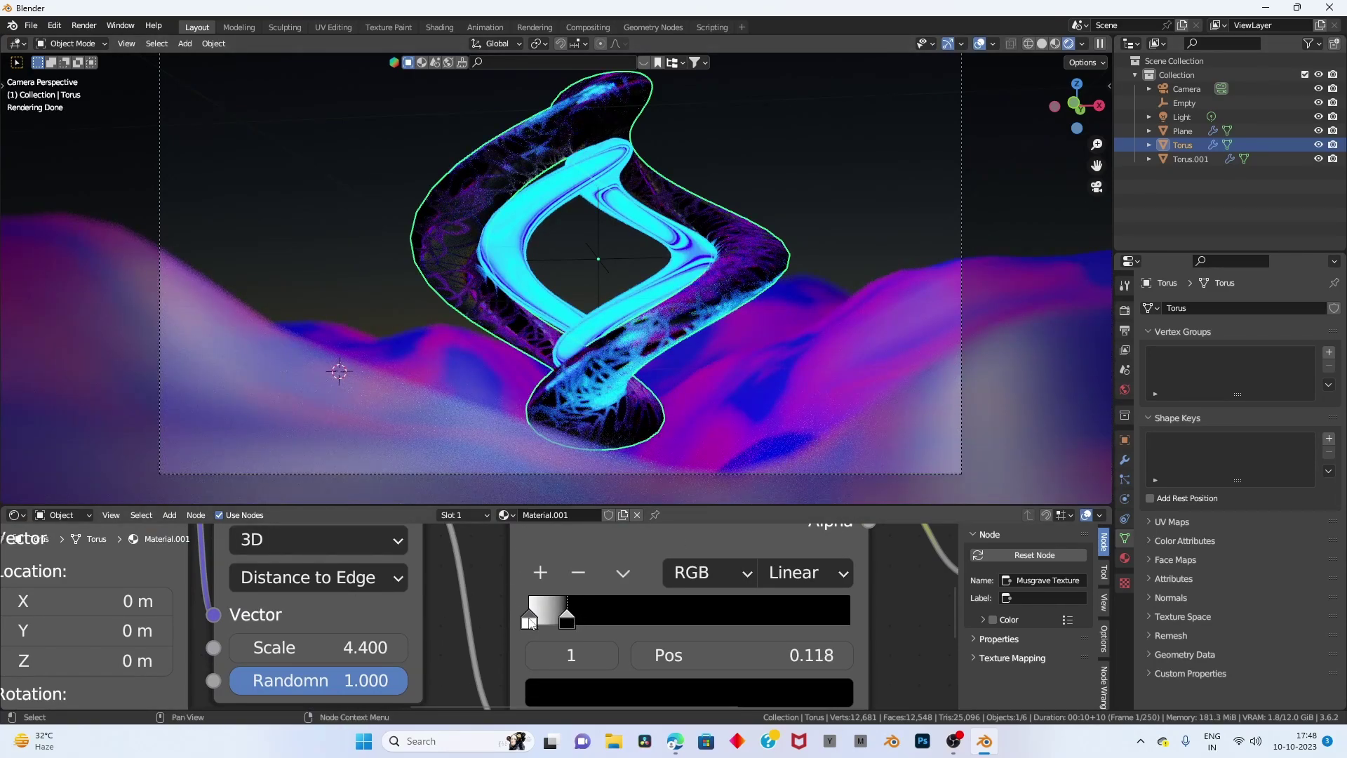
pyautogui.moveTo(531, 621); pyautogui.dragTo(496, 611)
# Raise the Mix node Factor from 0.975 to 0.992.
pyautogui.keyDown('ctrl'); pyautogui.hscroll(-3, 496, 610); pyautogui.keyUp('ctrl')
pyautogui.keyDown('ctrl'); pyautogui.hscroll(-4, 456, 613); pyautogui.keyUp('ctrl')
pyautogui.keyDown('ctrl'); pyautogui.hscroll(-3, 419, 617); pyautogui.keyUp('ctrl')
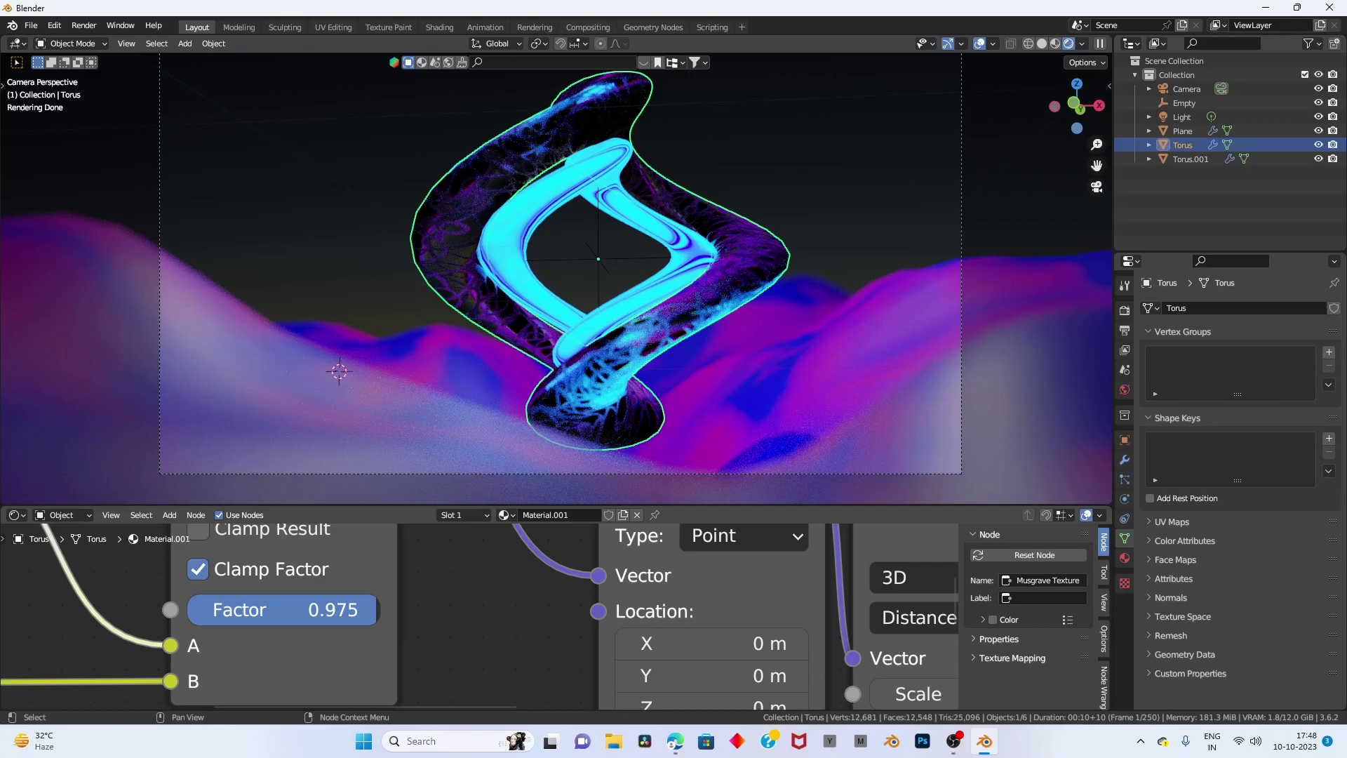
pyautogui.moveTo(283, 609); pyautogui.dragTo(294, 609)
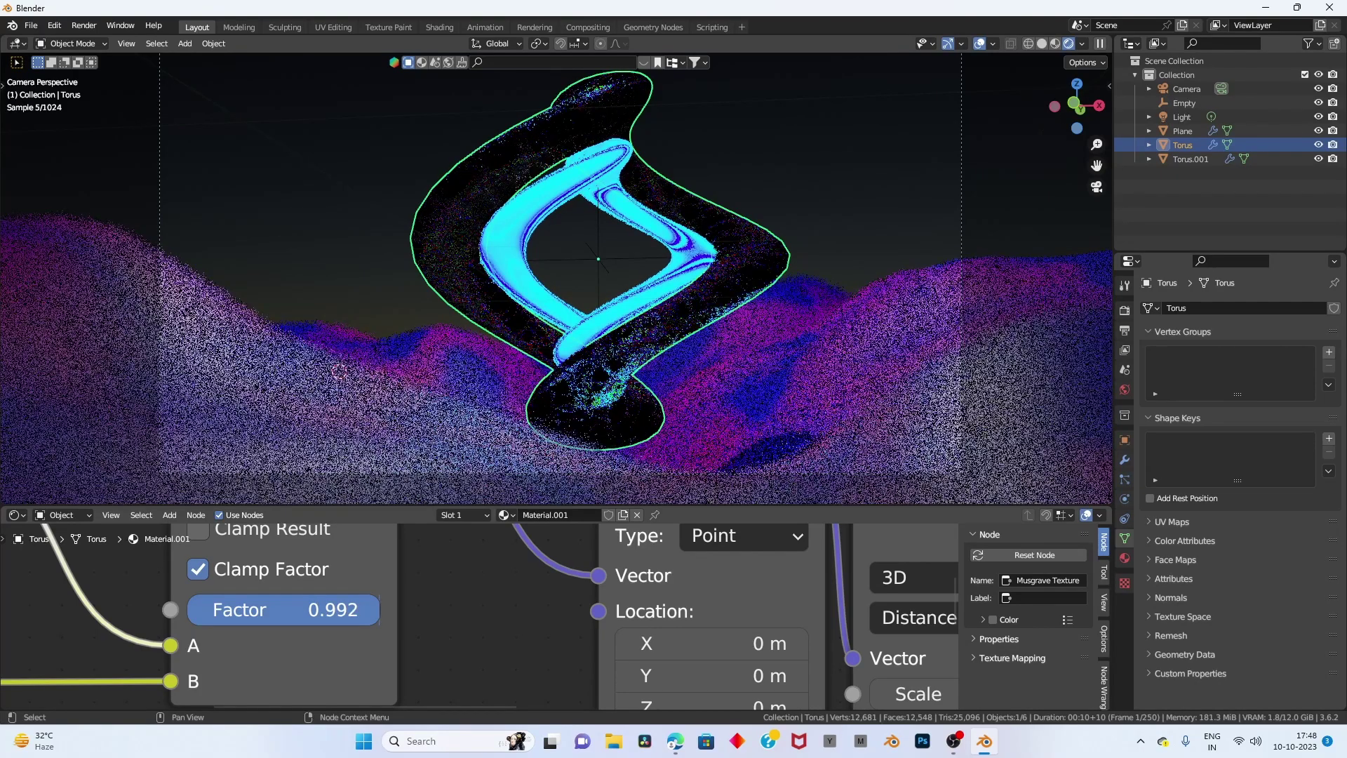
pyautogui.scroll(-2, 737, 186)
pyautogui.scroll(3, 736, 187)
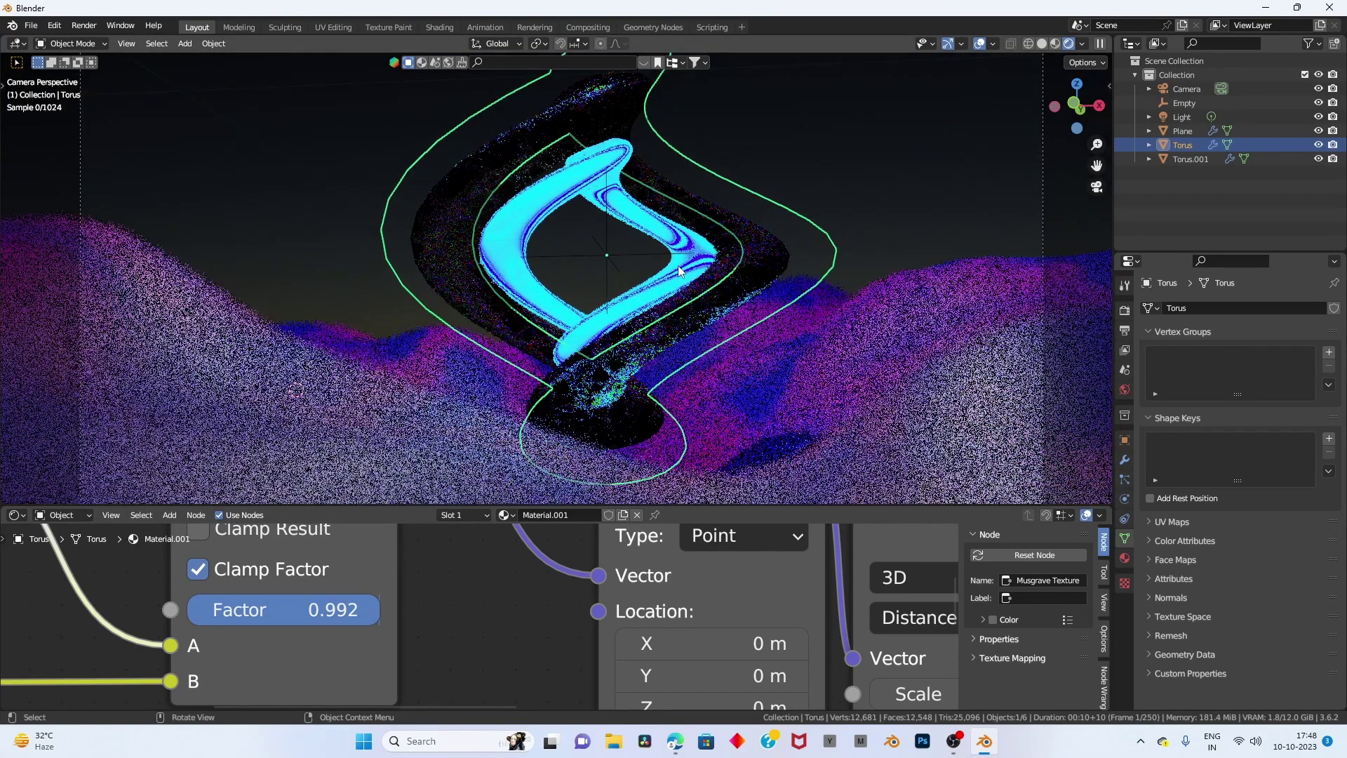
pyautogui.scroll(-3, 677, 265)
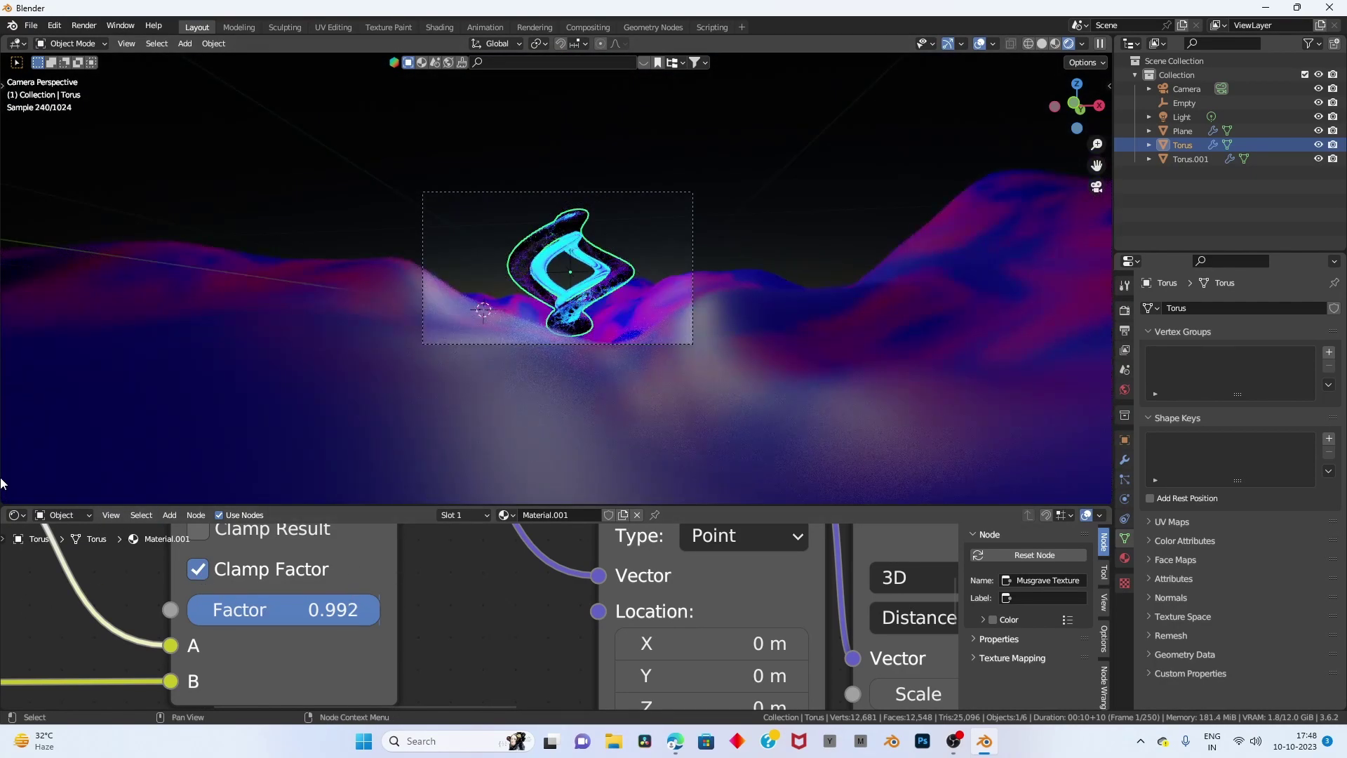
# Switch the Shader Editor to the Timeline and set the End frame to 120.
pyautogui.click(16, 515)
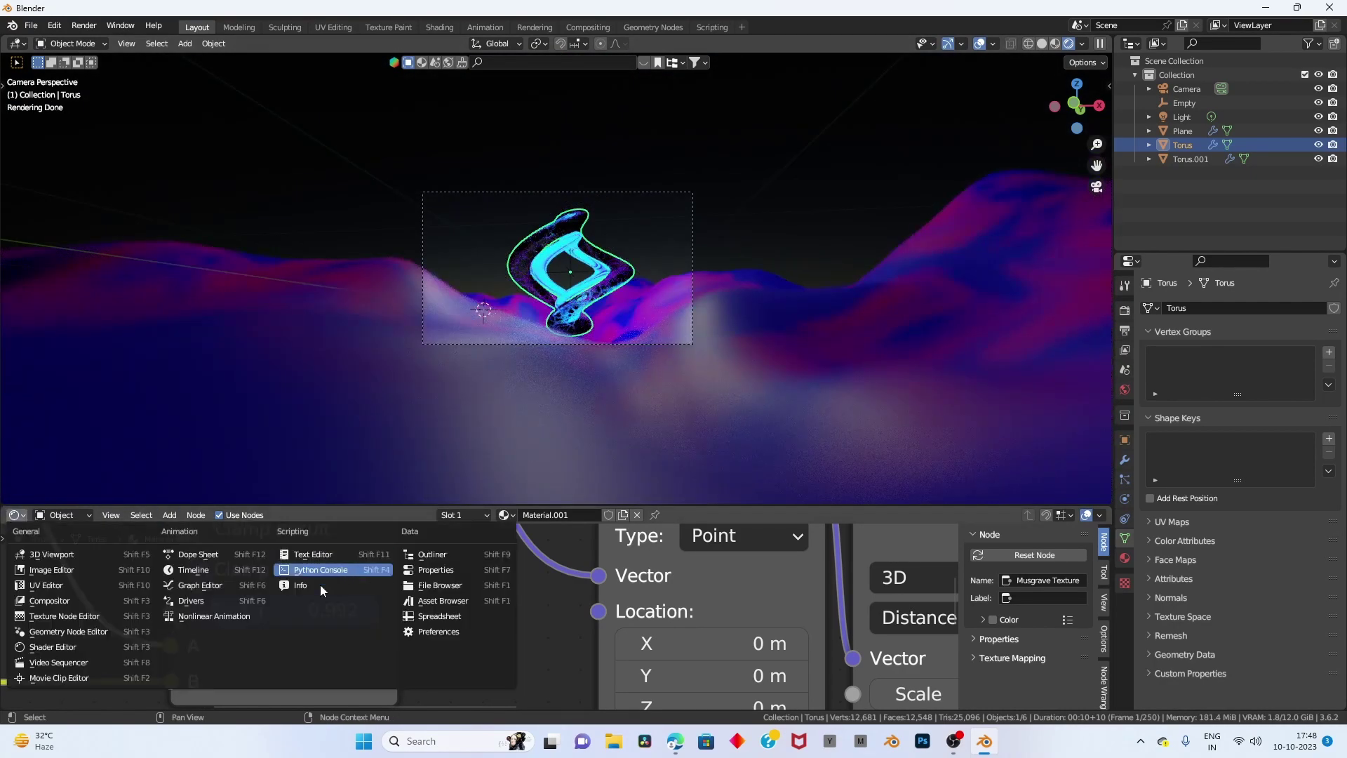
pyautogui.click(211, 570)
pyautogui.scroll(-1, 587, 605)
pyautogui.scroll(4, 673, 372)
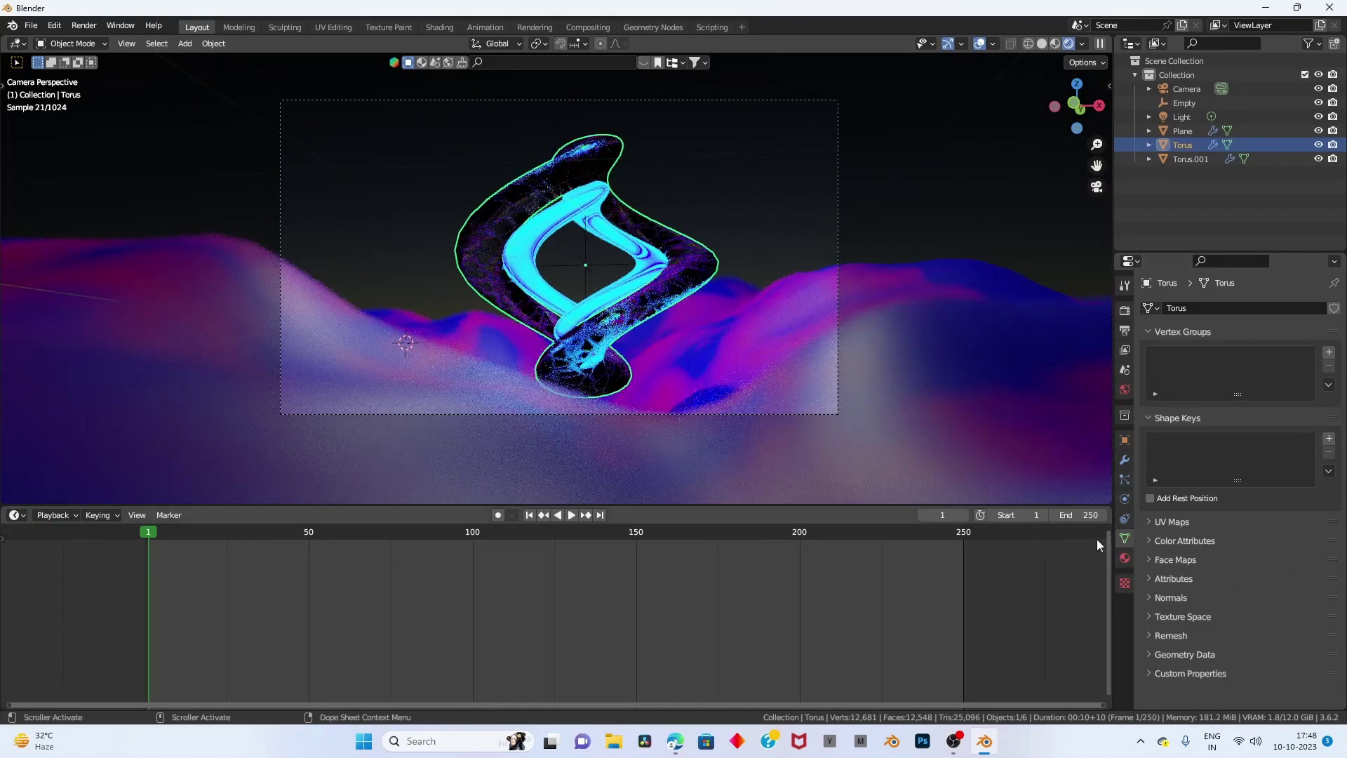
pyautogui.click(1067, 515)
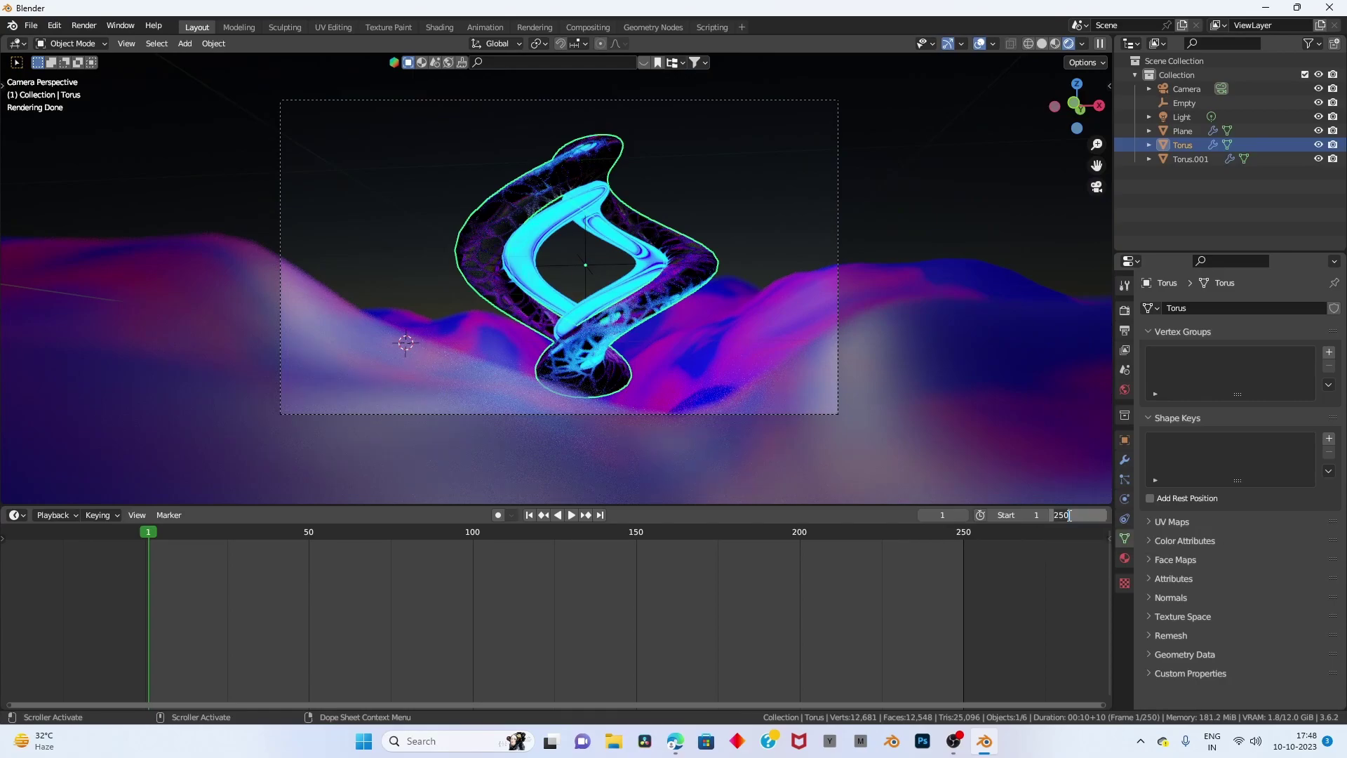
pyautogui.write('120')
pyautogui.press('Return')
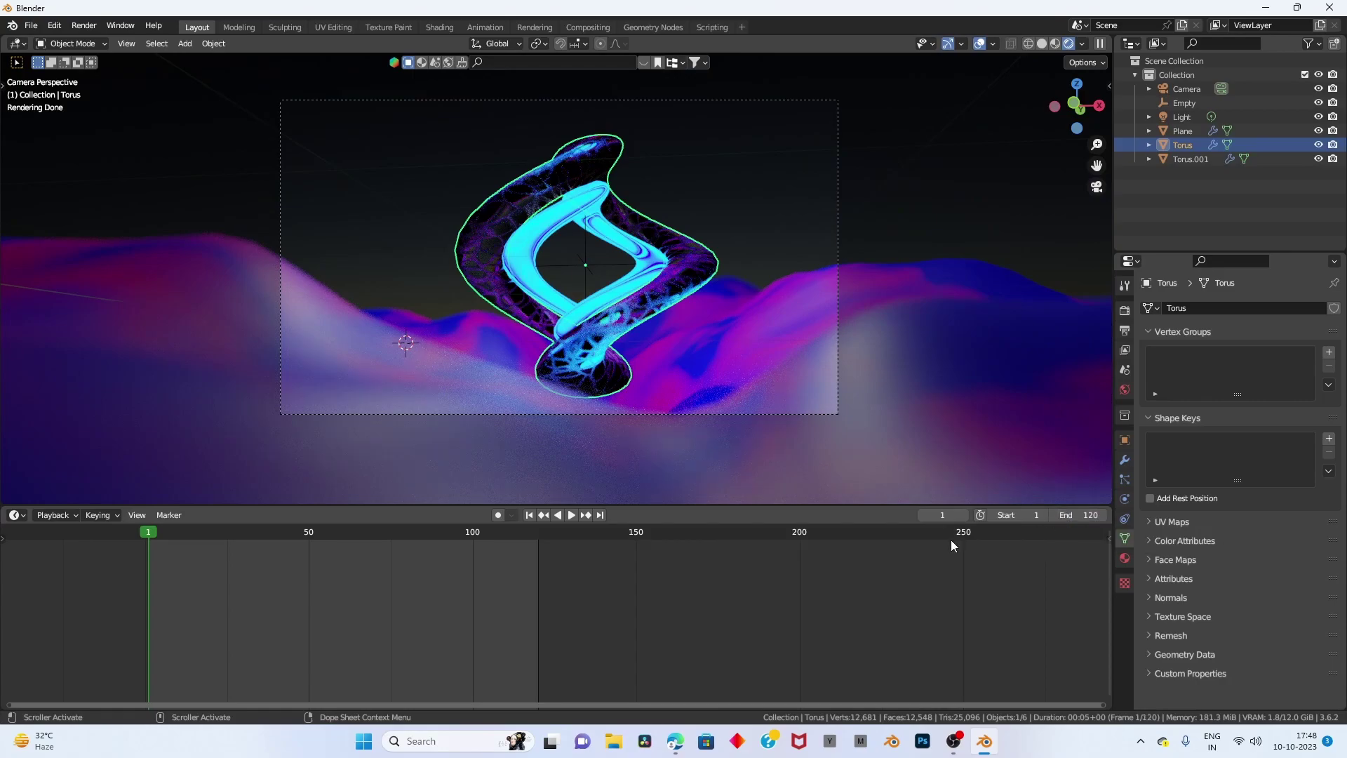
pyautogui.scroll(3, 613, 290)
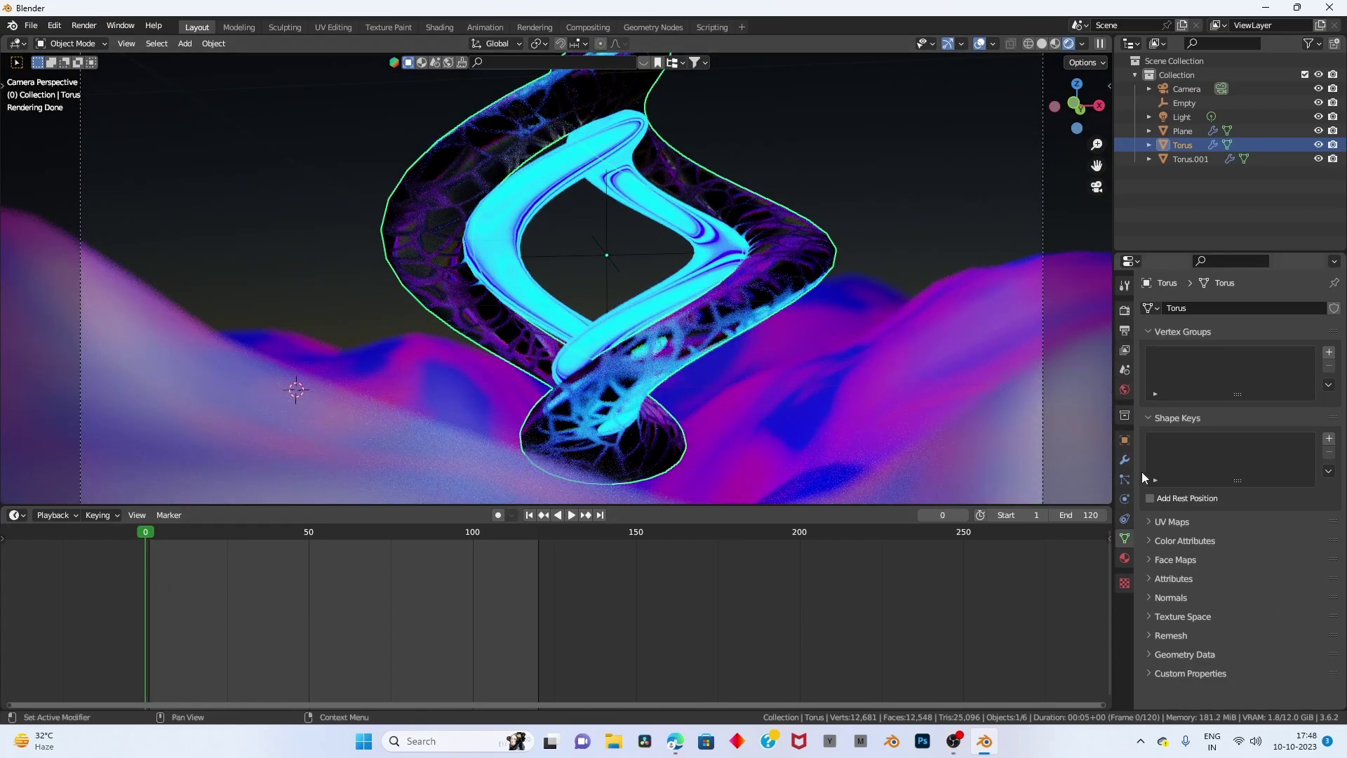
# Keyframe the torus's Z rotation at 0° on frame 0 and 360° on frame 121.
pyautogui.click(1123, 441)
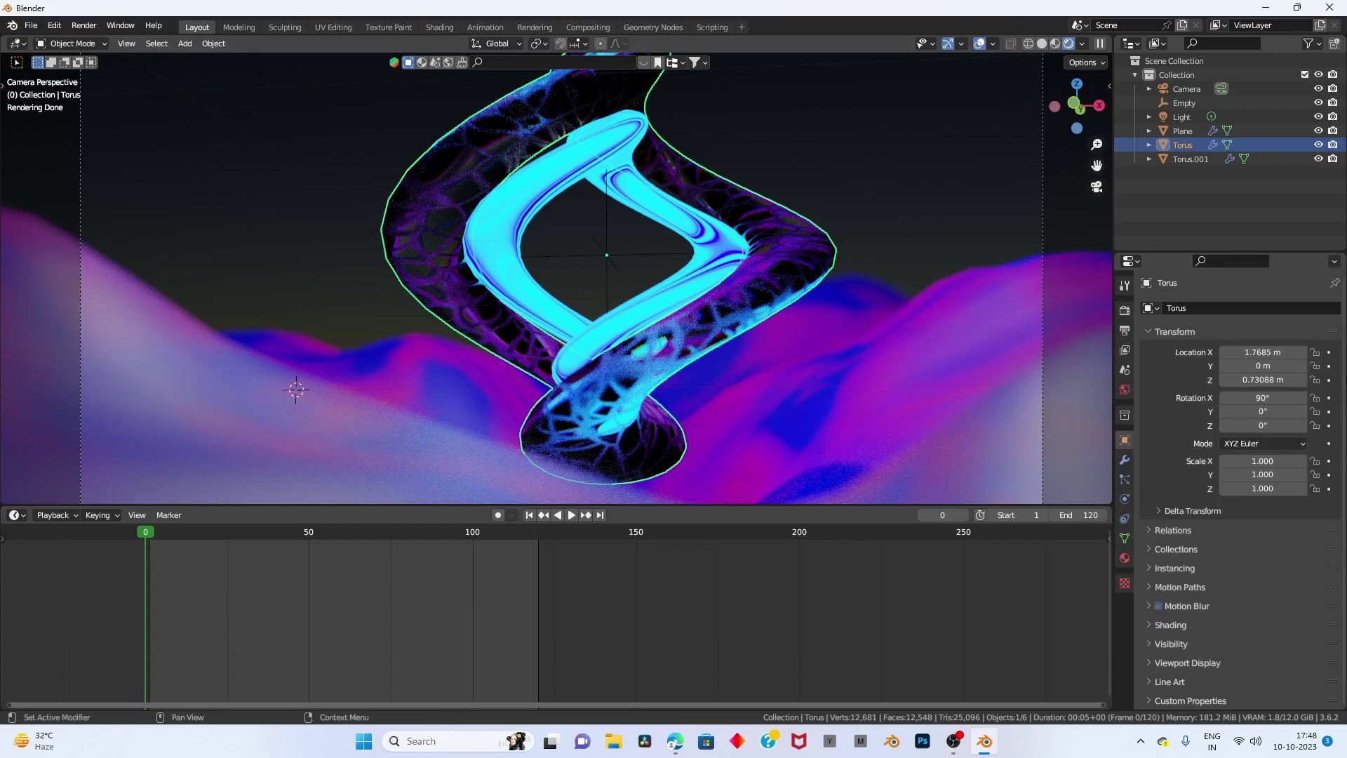
pyautogui.moveTo(1272, 426); pyautogui.dragTo(827, 381)
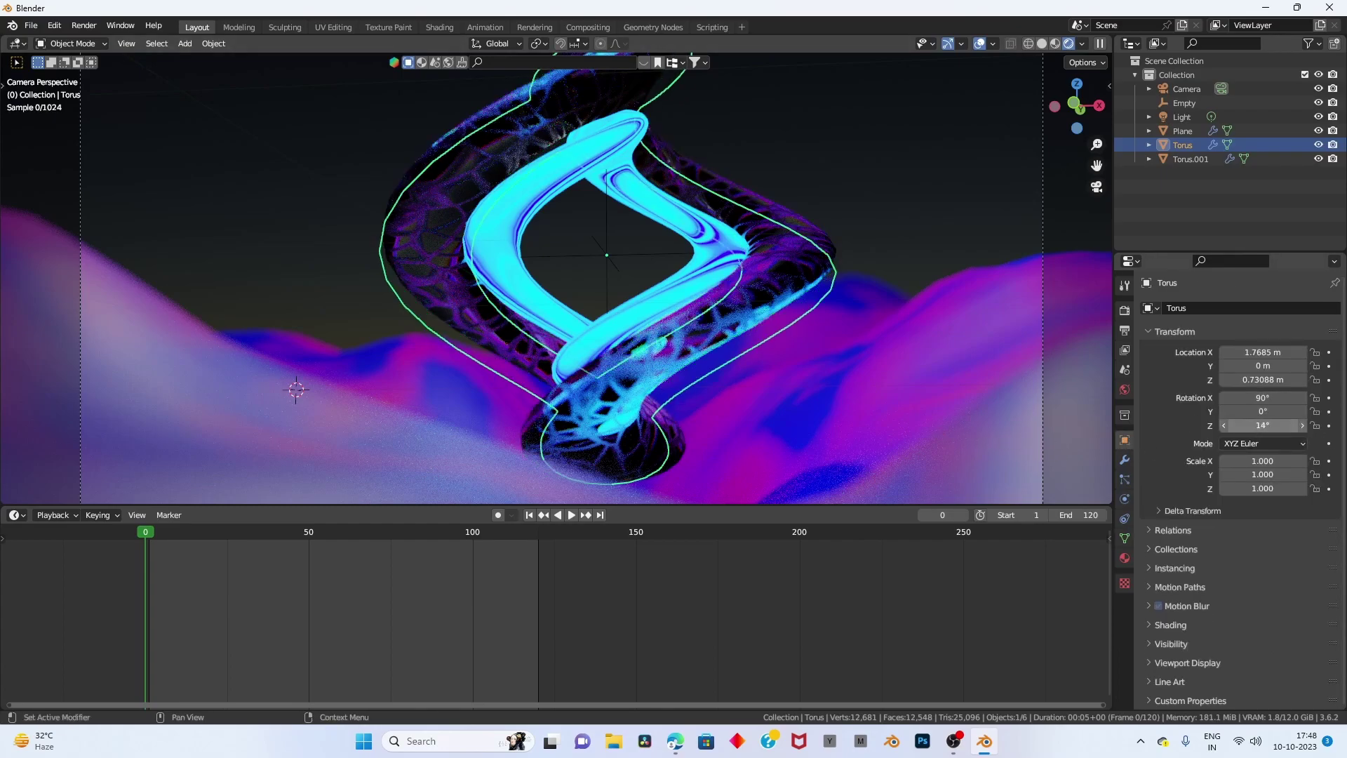
pyautogui.hotkey('ctrl', 'z')
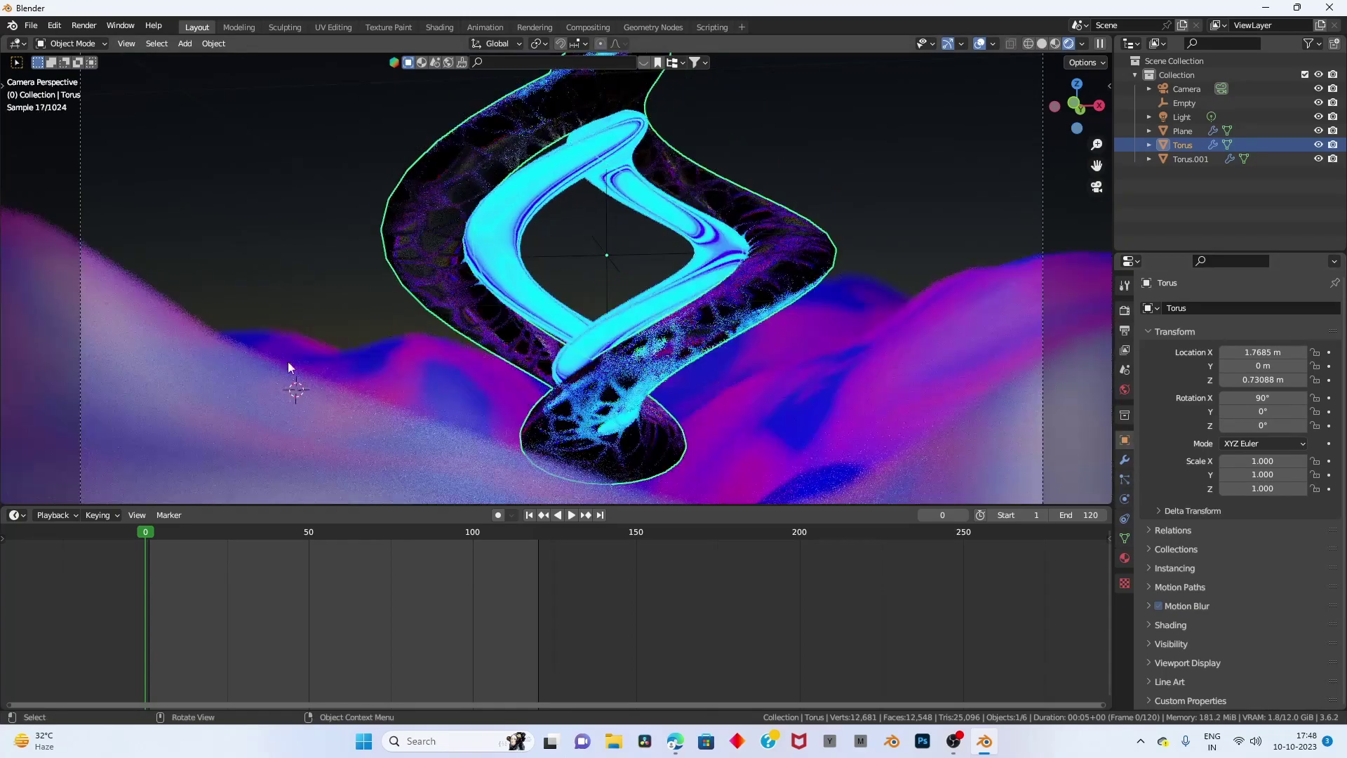
pyautogui.click(1328, 425)
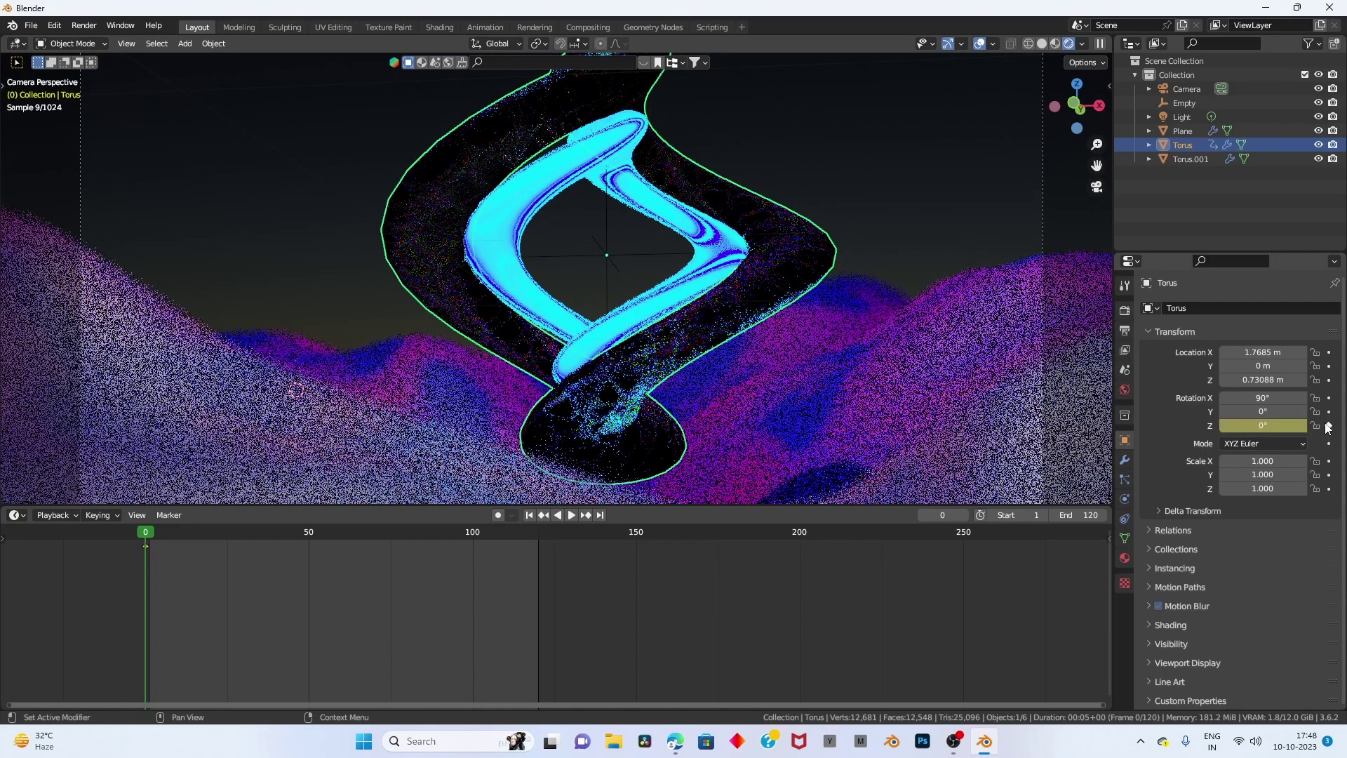
pyautogui.click(599, 515)
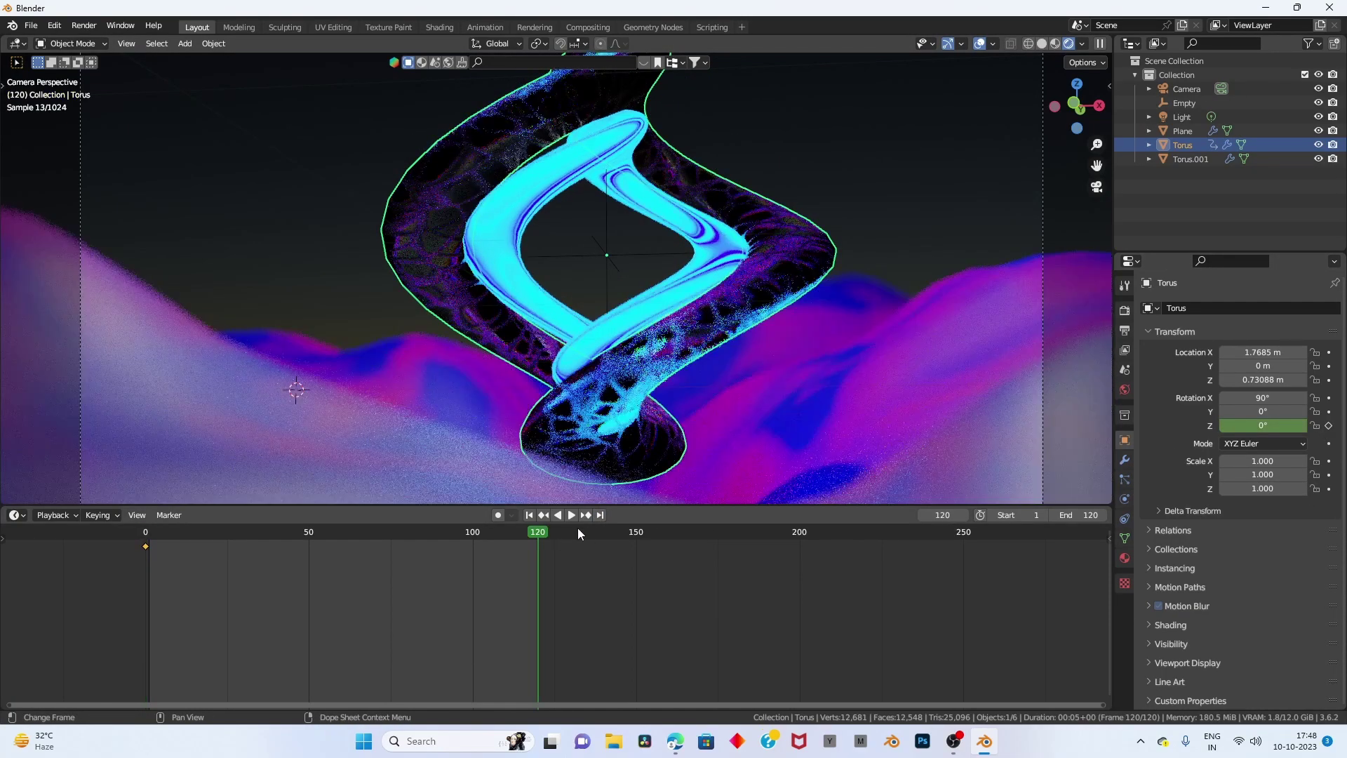
pyautogui.press('Right')
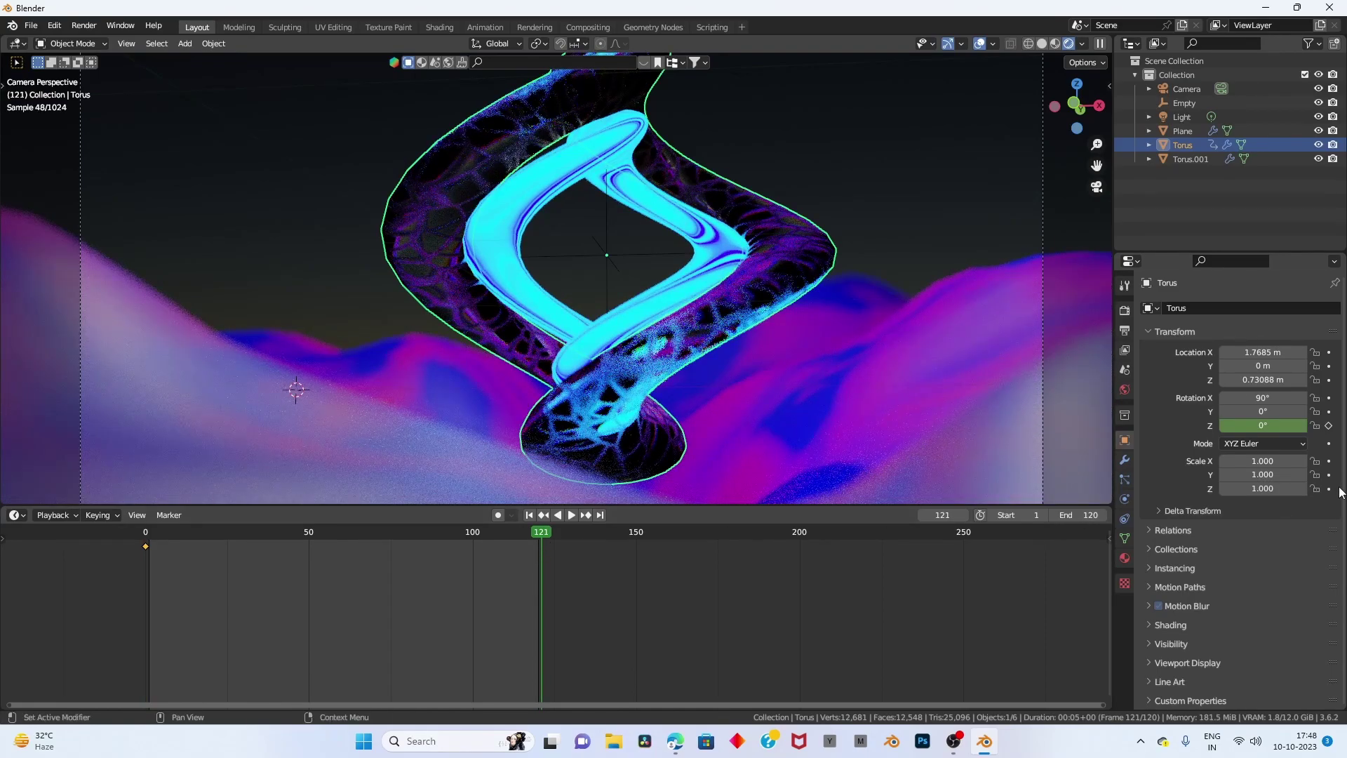
pyautogui.click(1263, 426)
pyautogui.write('360')
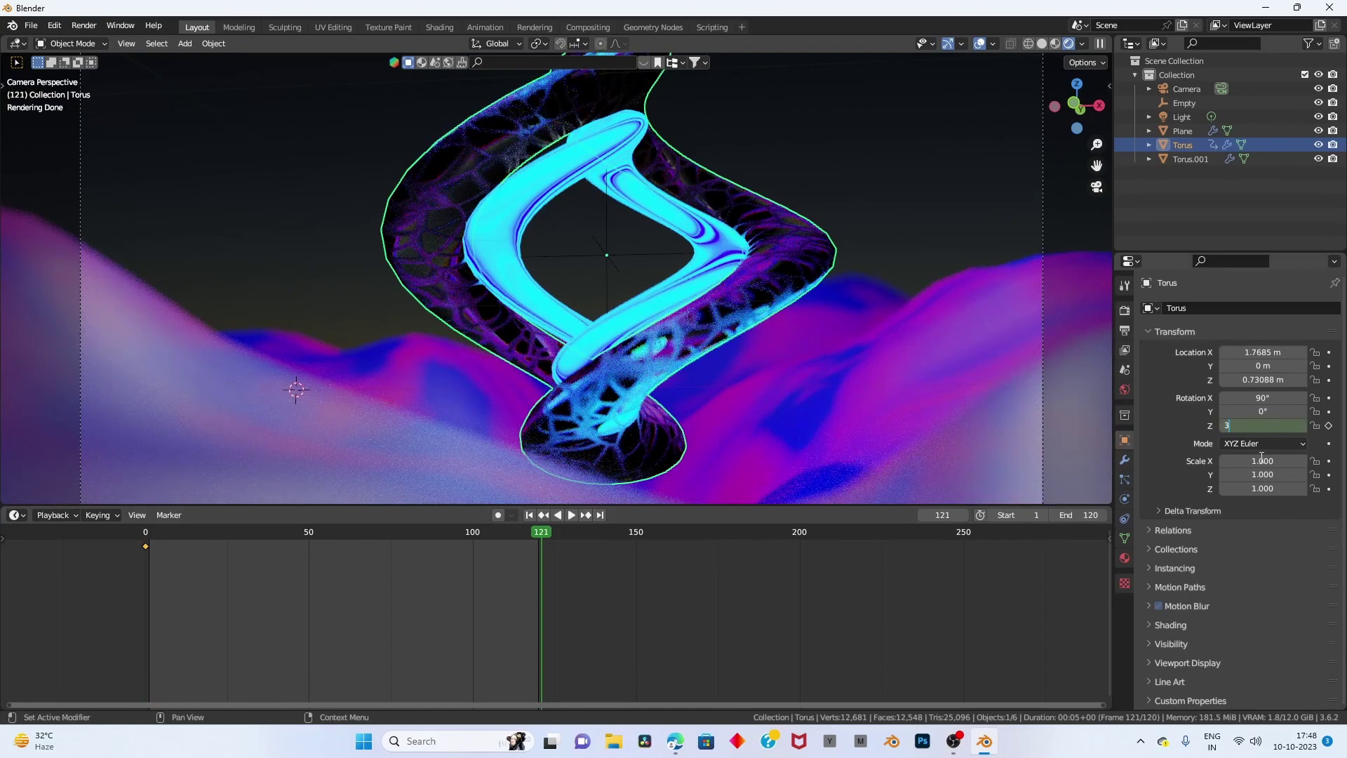
pyautogui.click(1329, 426)
# Preview the spin, then delete both Z-rotation keyframes and return to frame 1.
pyautogui.click(530, 515)
pyautogui.press('space')
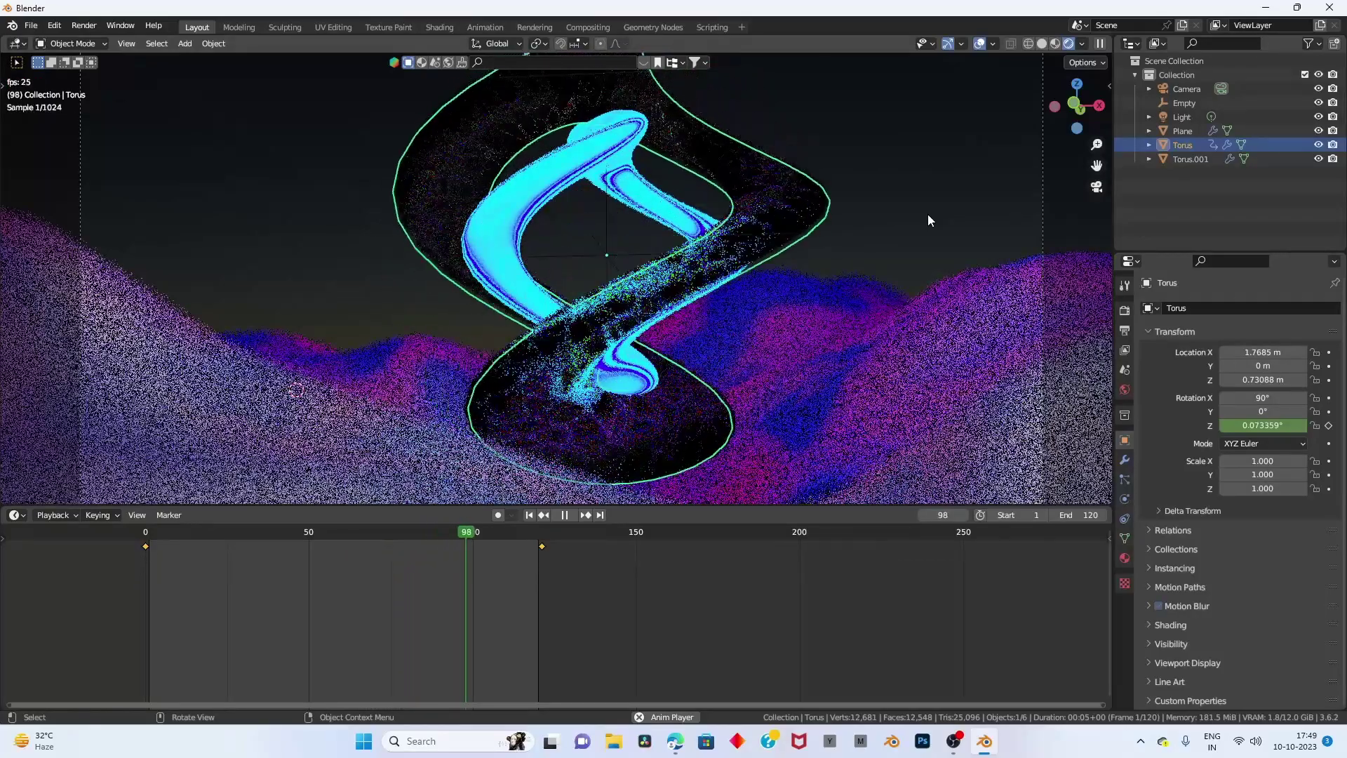
pyautogui.press('space')
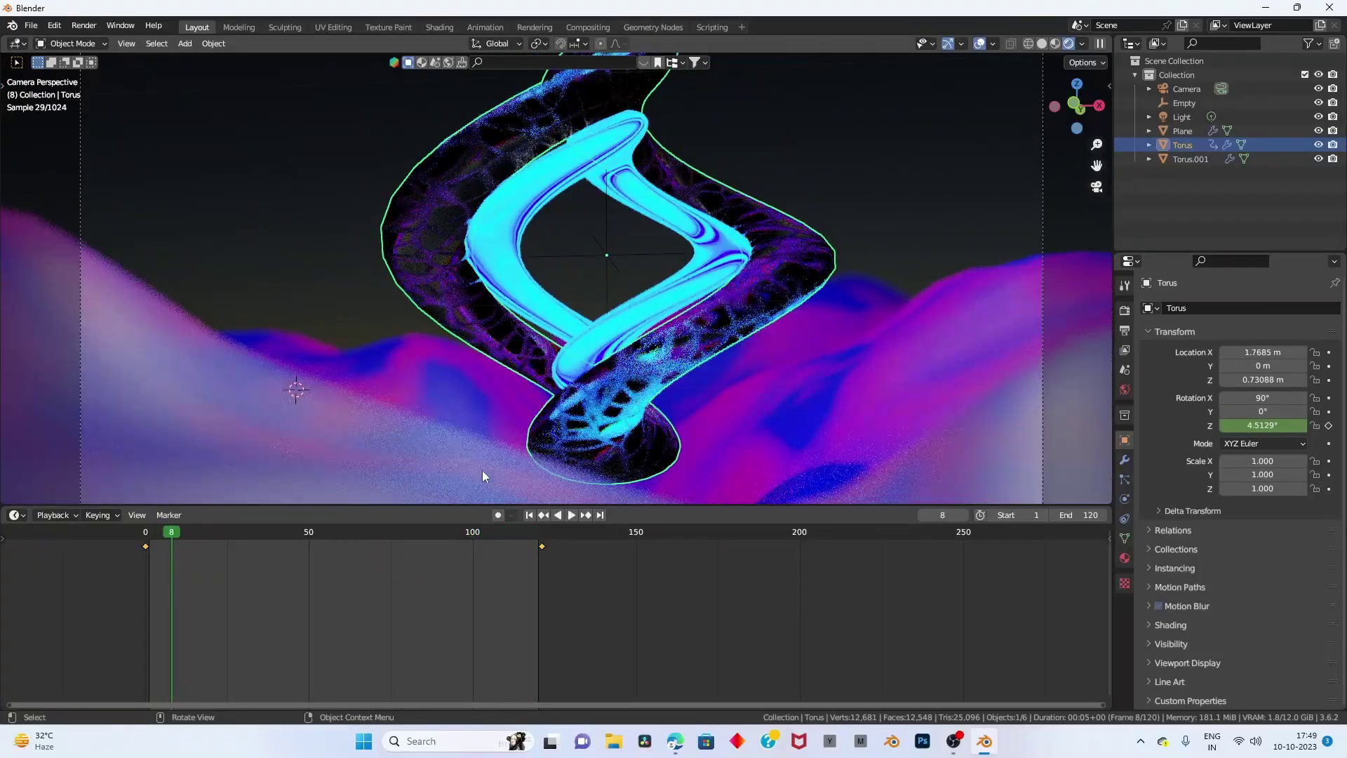
pyautogui.moveTo(578, 571); pyautogui.dragTo(508, 526)
pyautogui.press('Delete')
pyautogui.moveTo(270, 589); pyautogui.dragTo(95, 528)
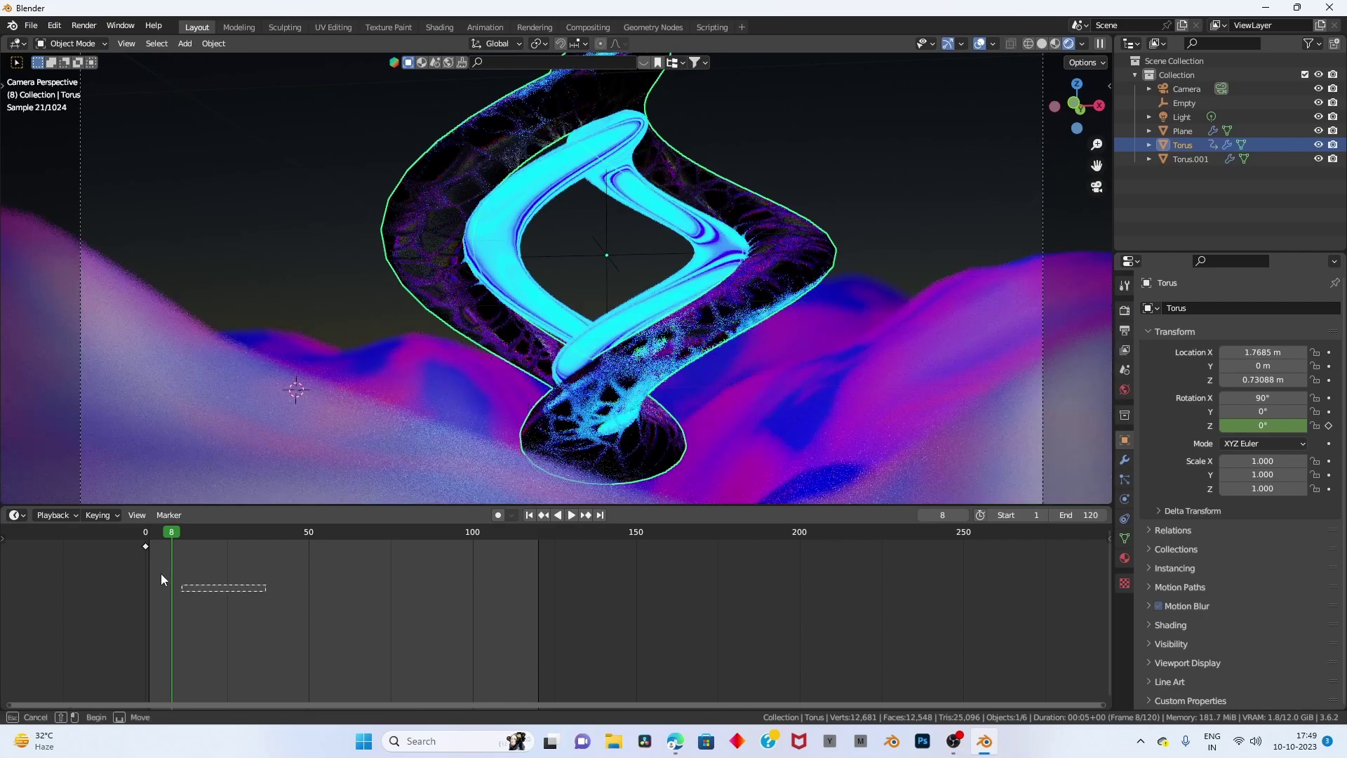
pyautogui.press('Delete')
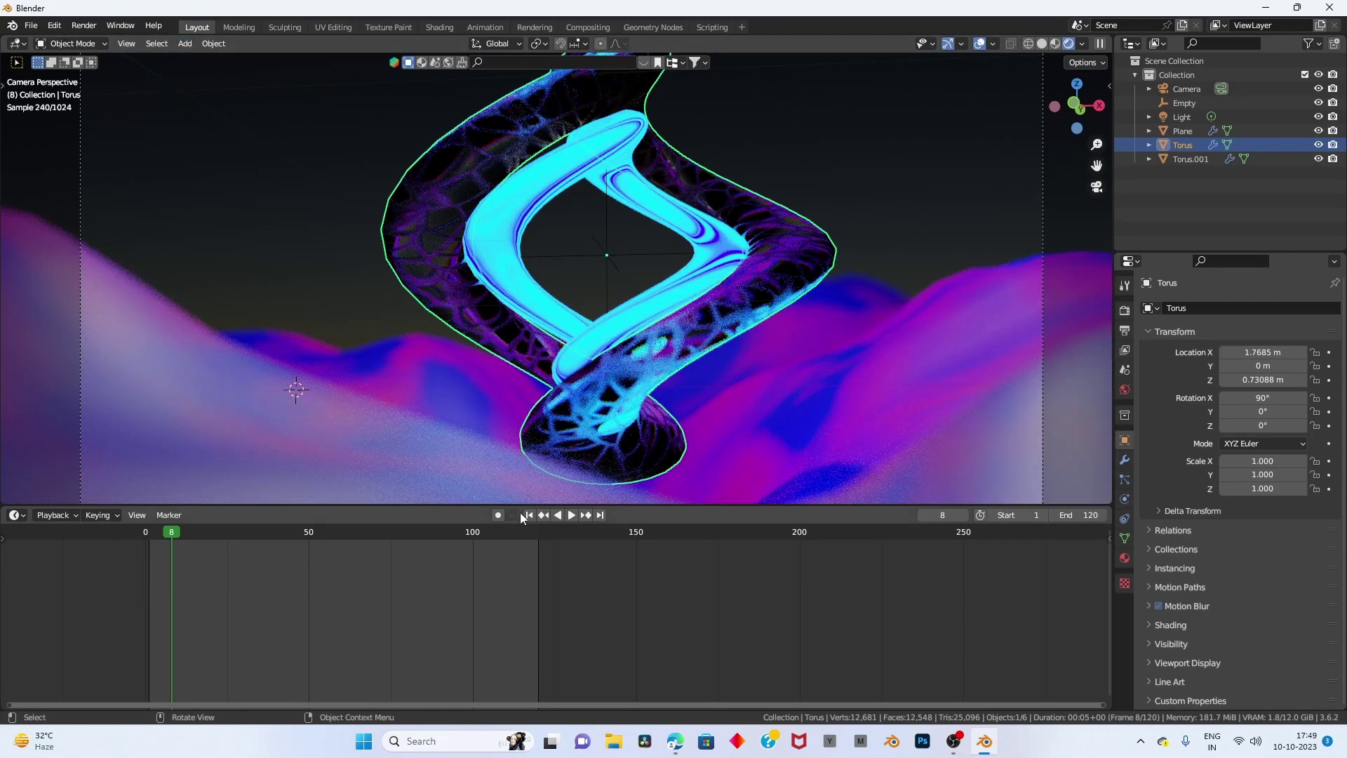
pyautogui.click(529, 515)
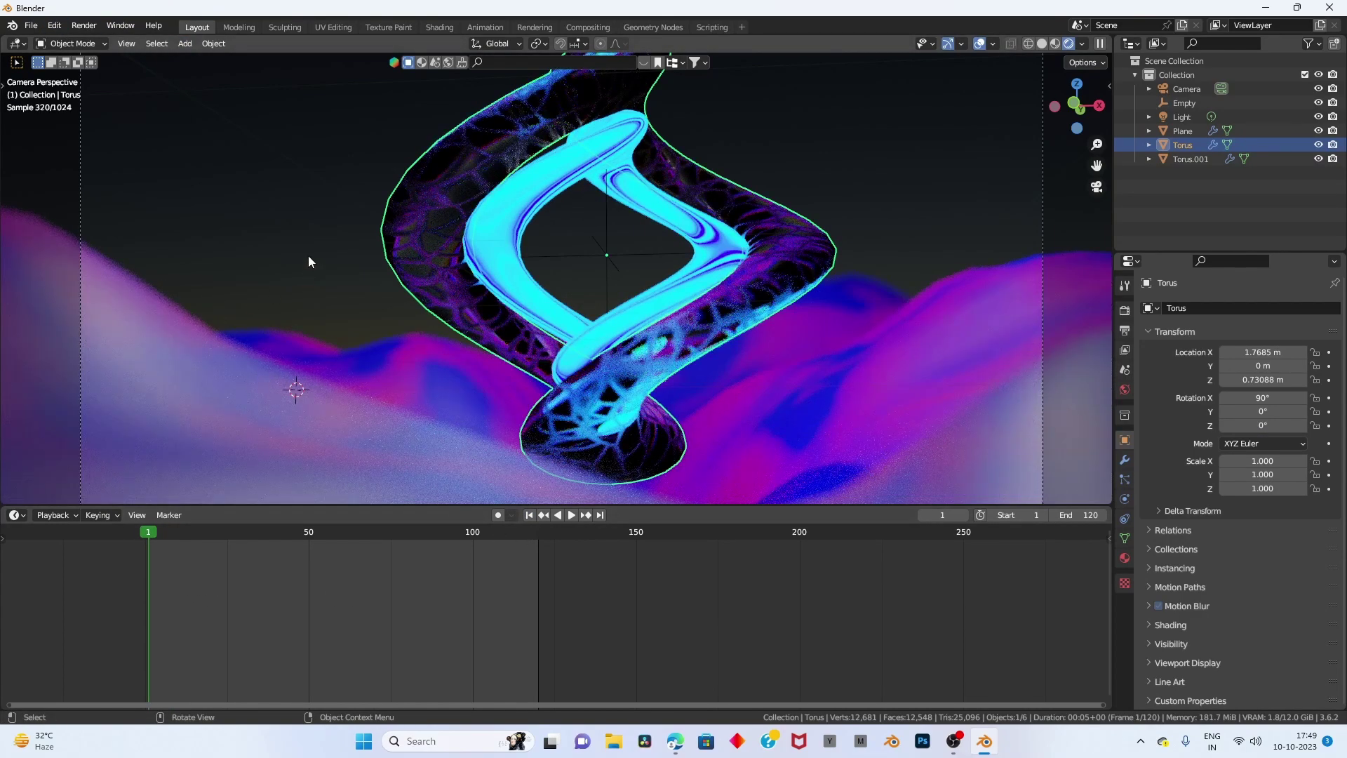
pyautogui.click(53, 25)
# Set the default F-Curve interpolation to Linear in the Animation preferences.
pyautogui.click(100, 224)
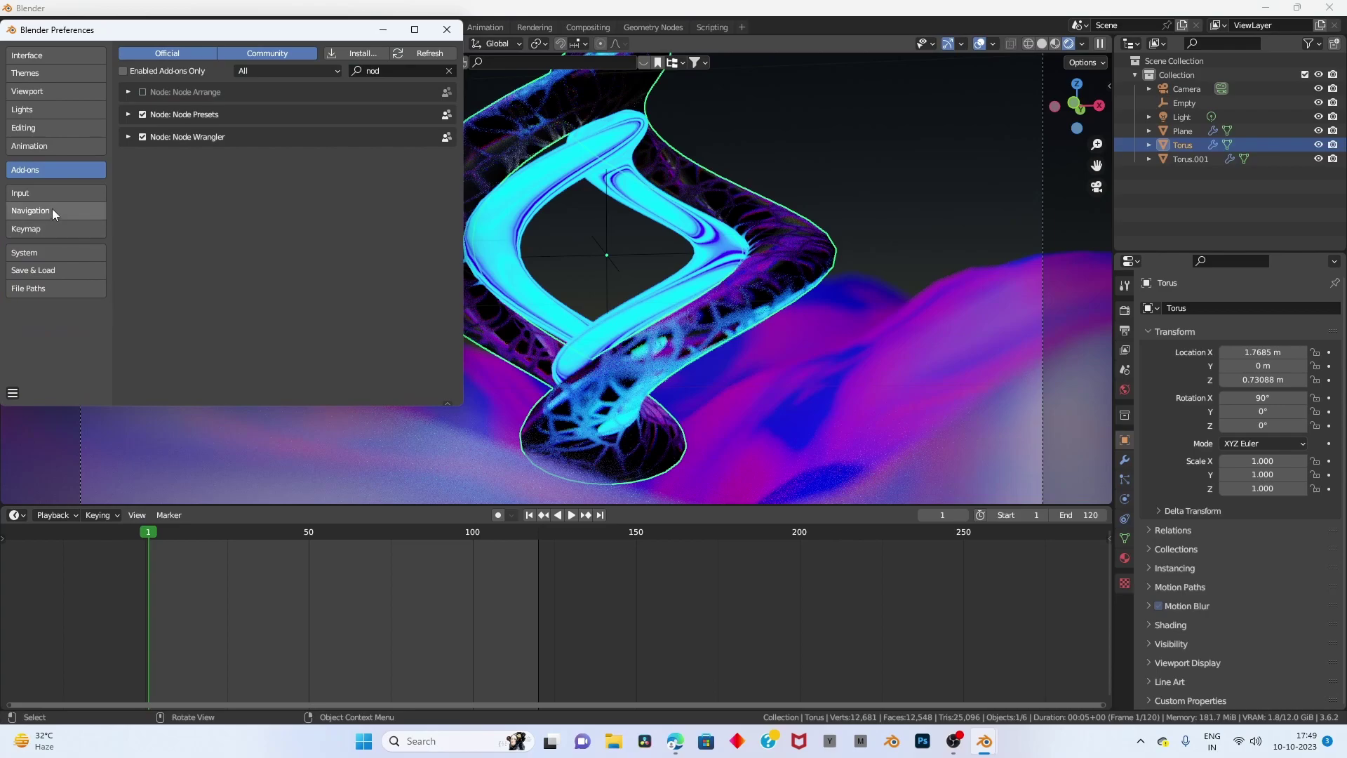
pyautogui.click(31, 146)
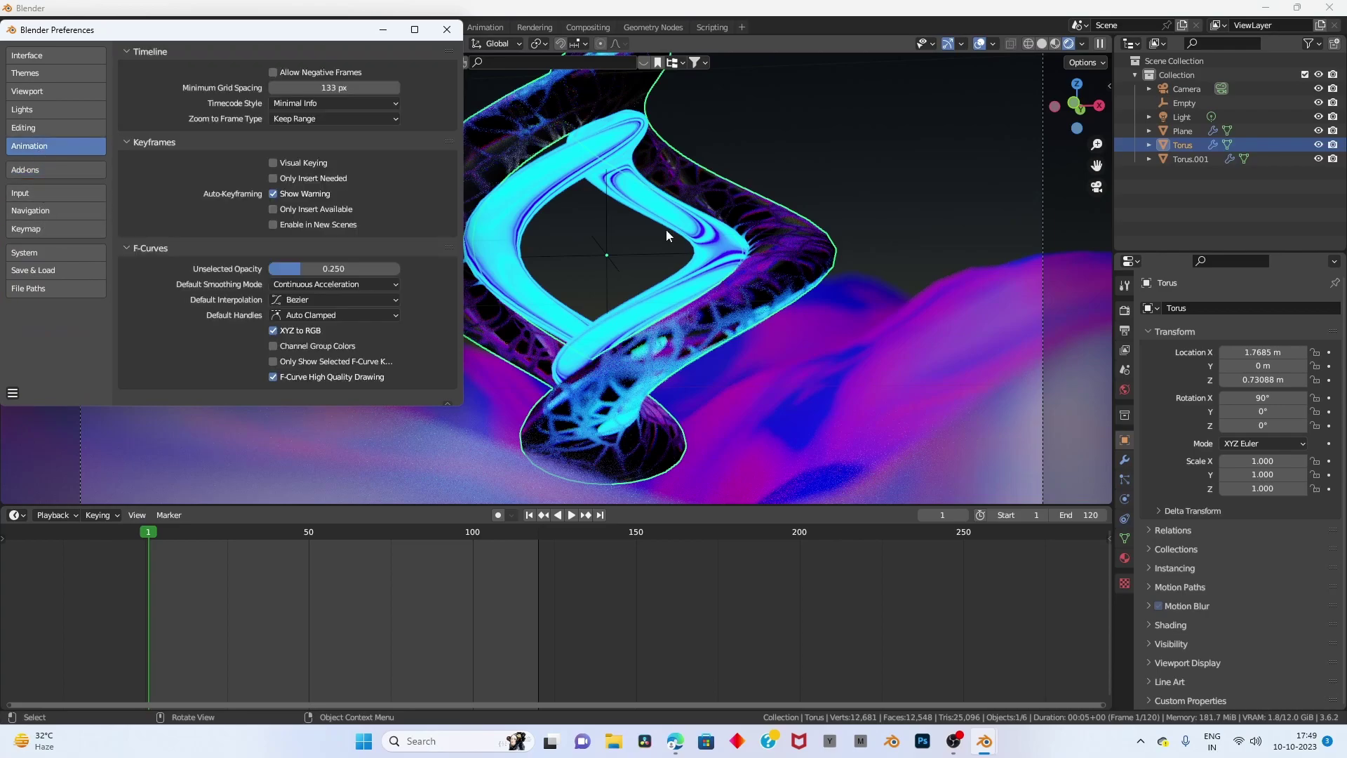
pyautogui.click(293, 301)
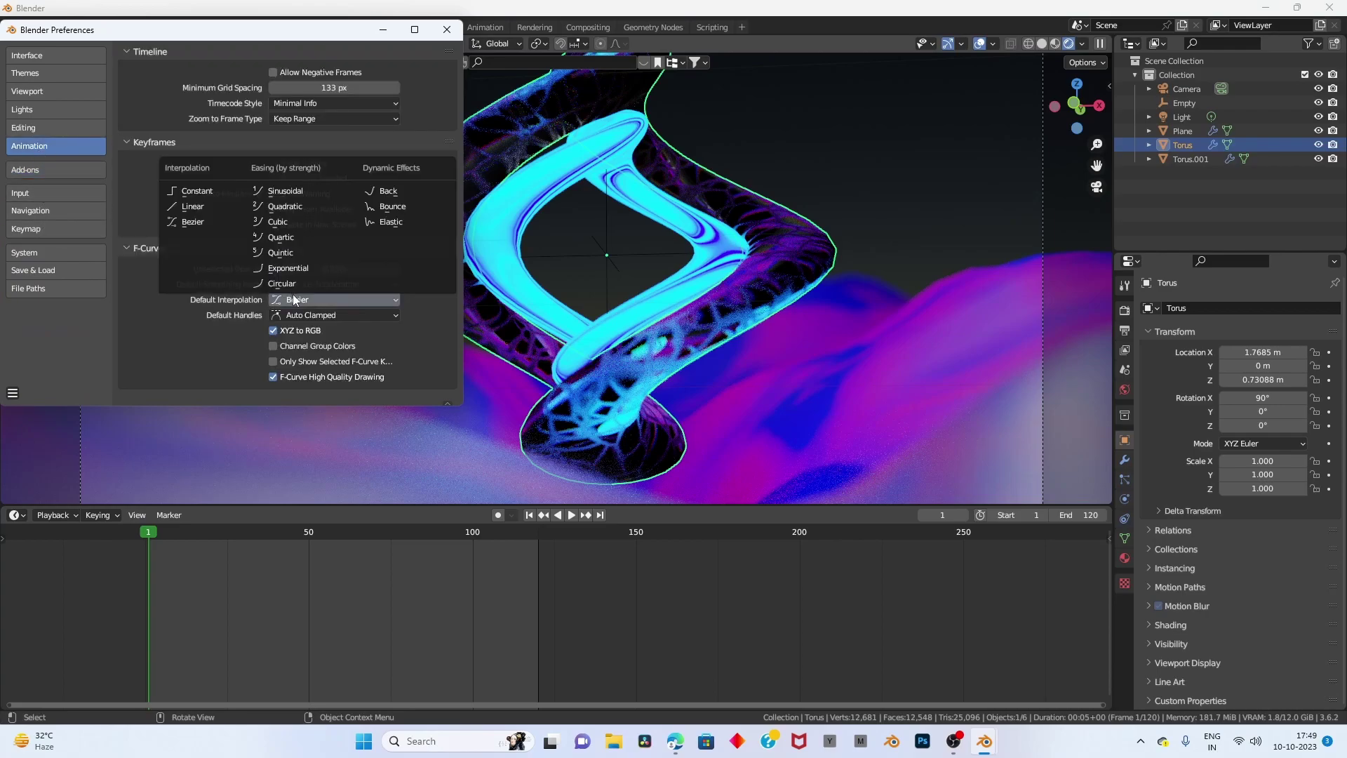
pyautogui.click(202, 207)
pyautogui.click(764, 191)
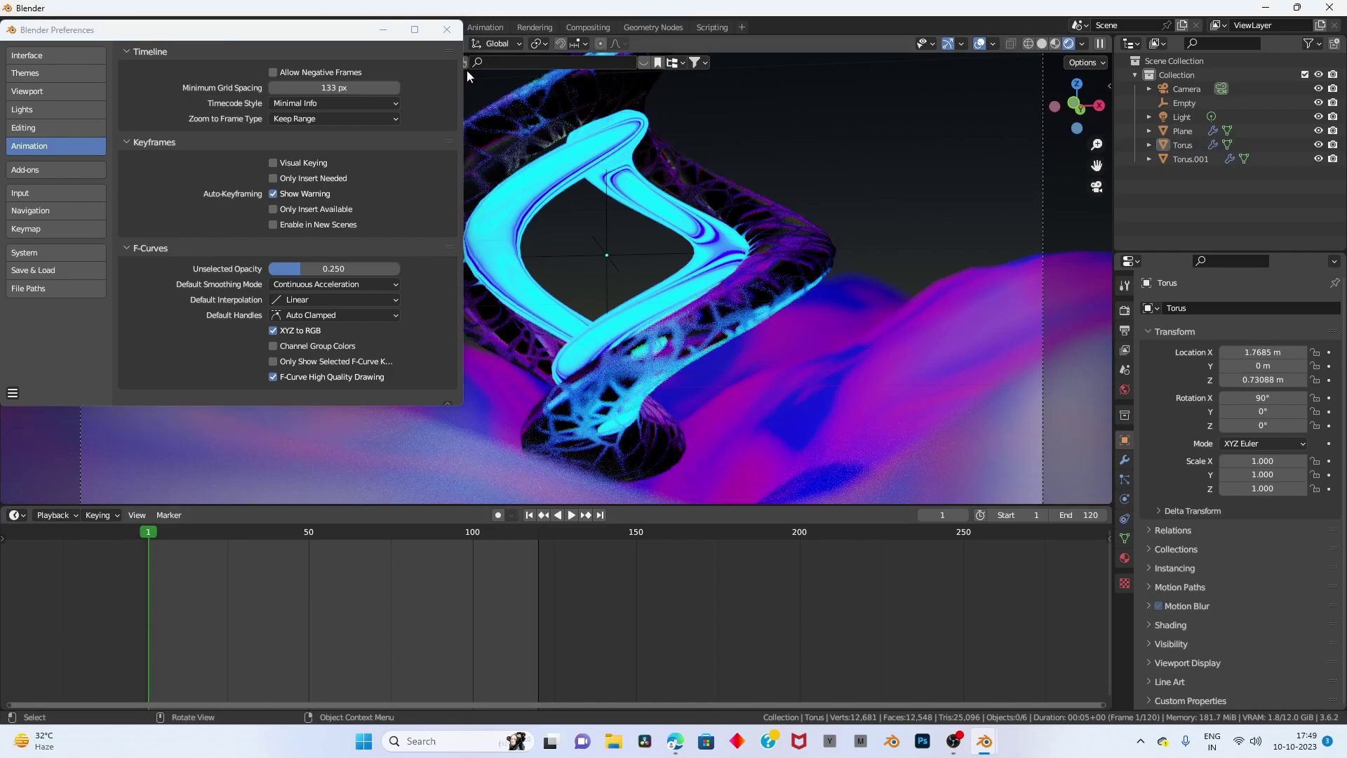
# Keyframe the torus Z rotation at 0° on frame 0 and 360° on frame 121.
pyautogui.click(447, 29)
pyautogui.press('Left')
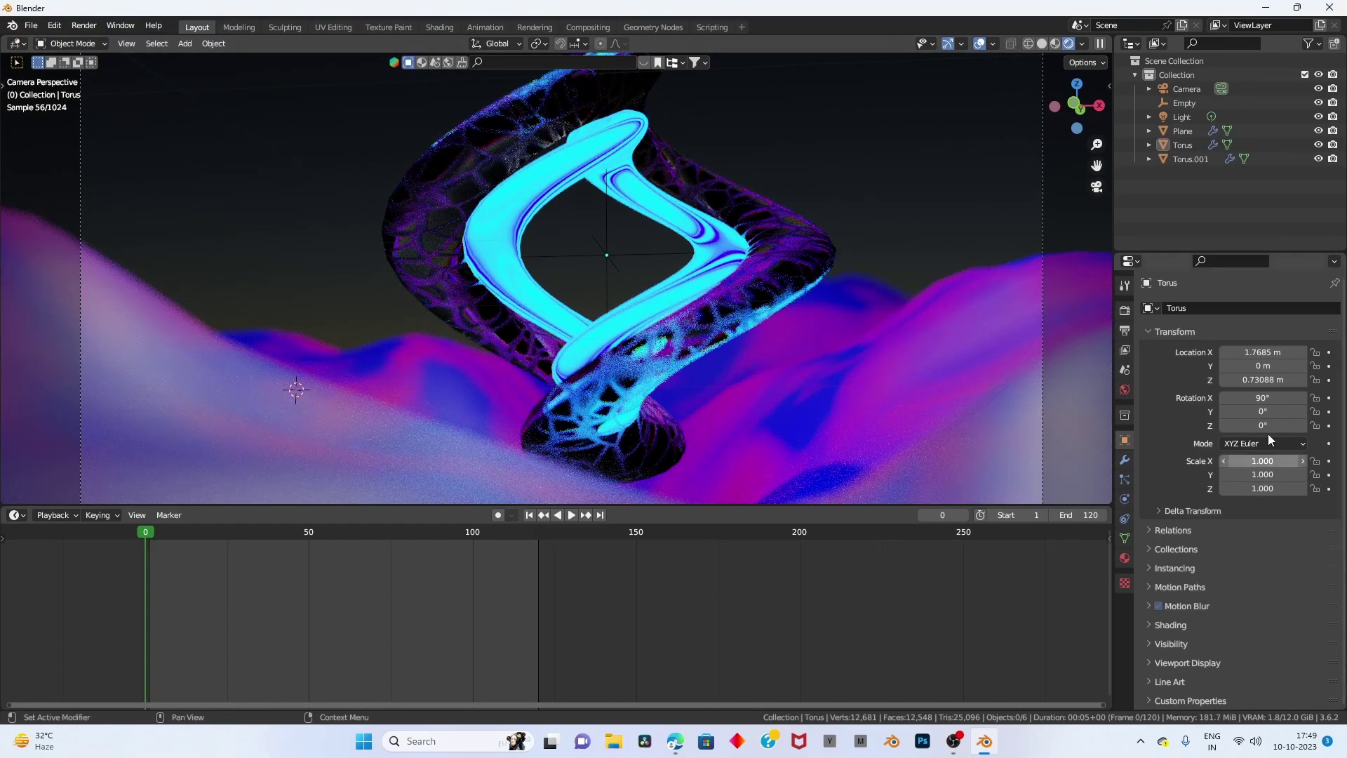
pyautogui.press('i')
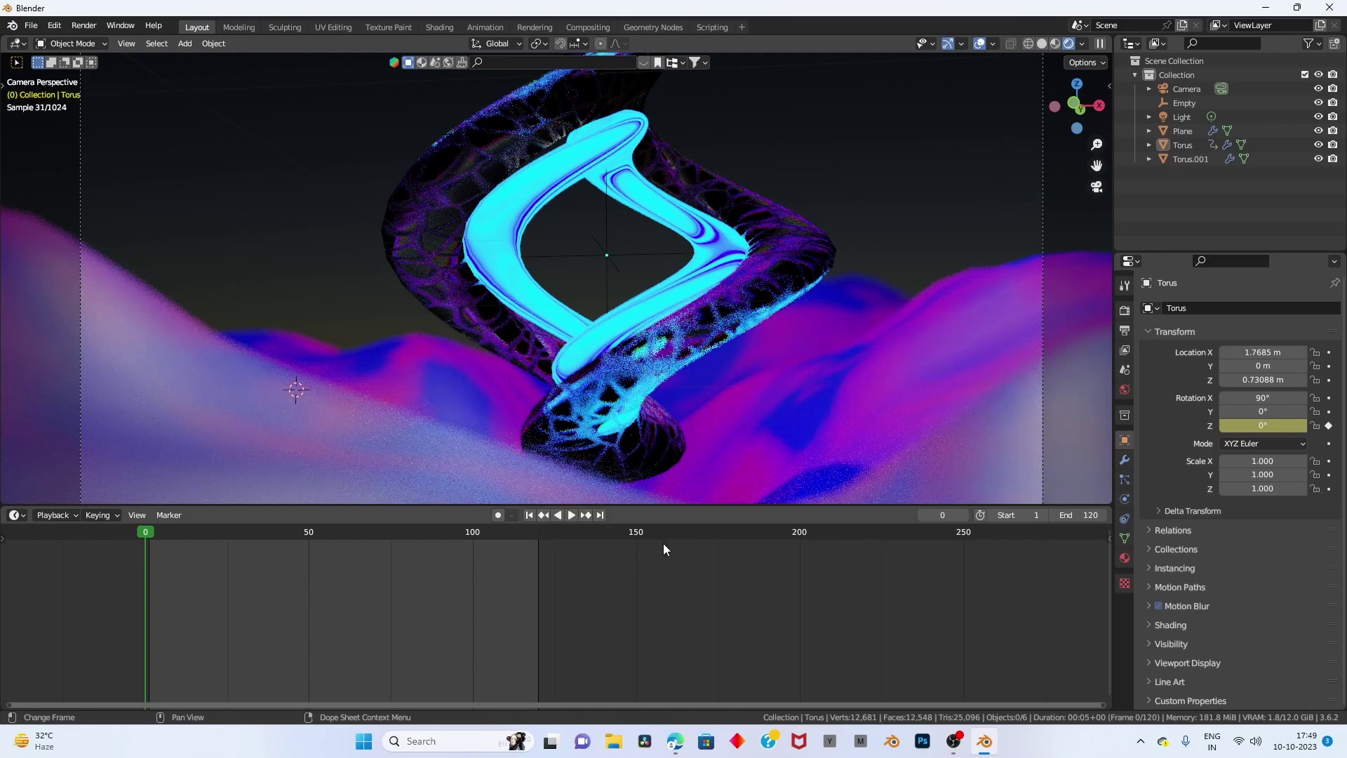
pyautogui.click(600, 515)
pyautogui.press('Right')
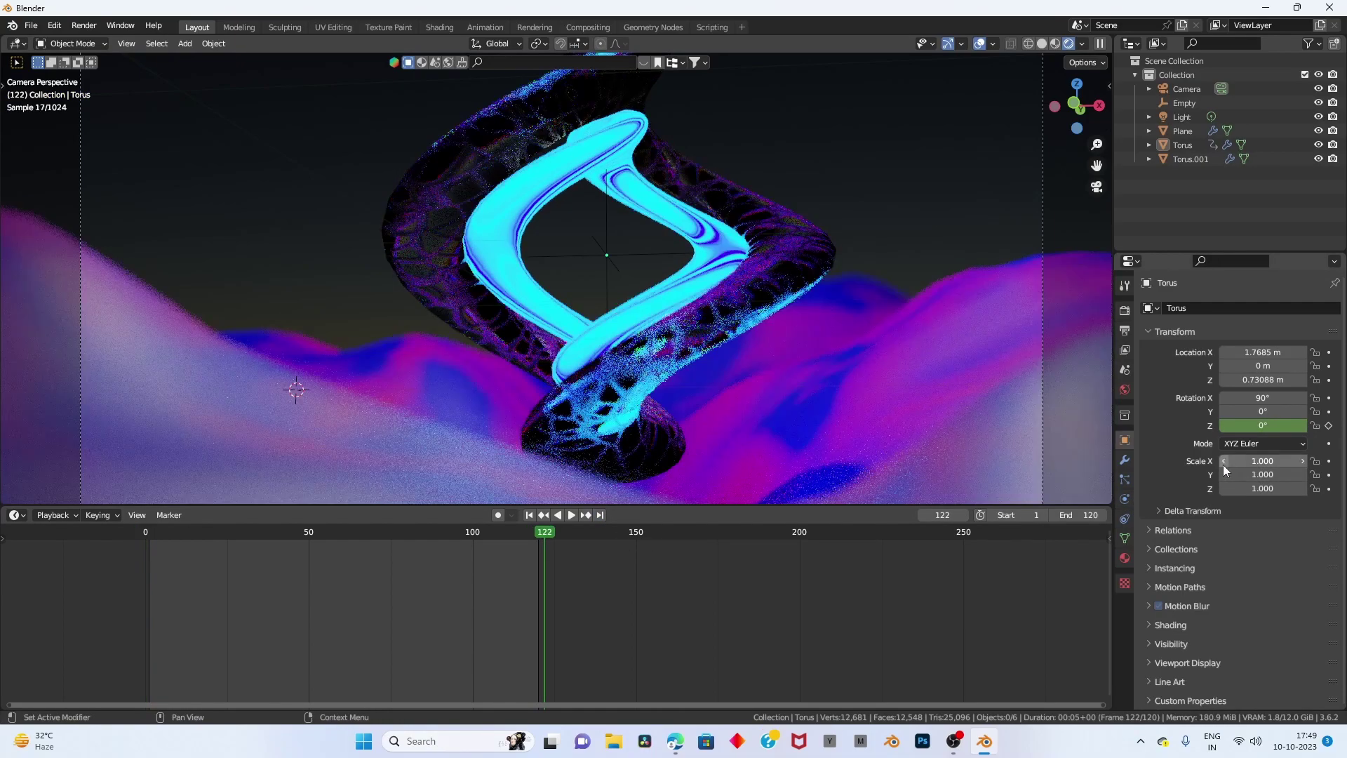
pyautogui.doubleClick(1259, 426)
pyautogui.write('360')
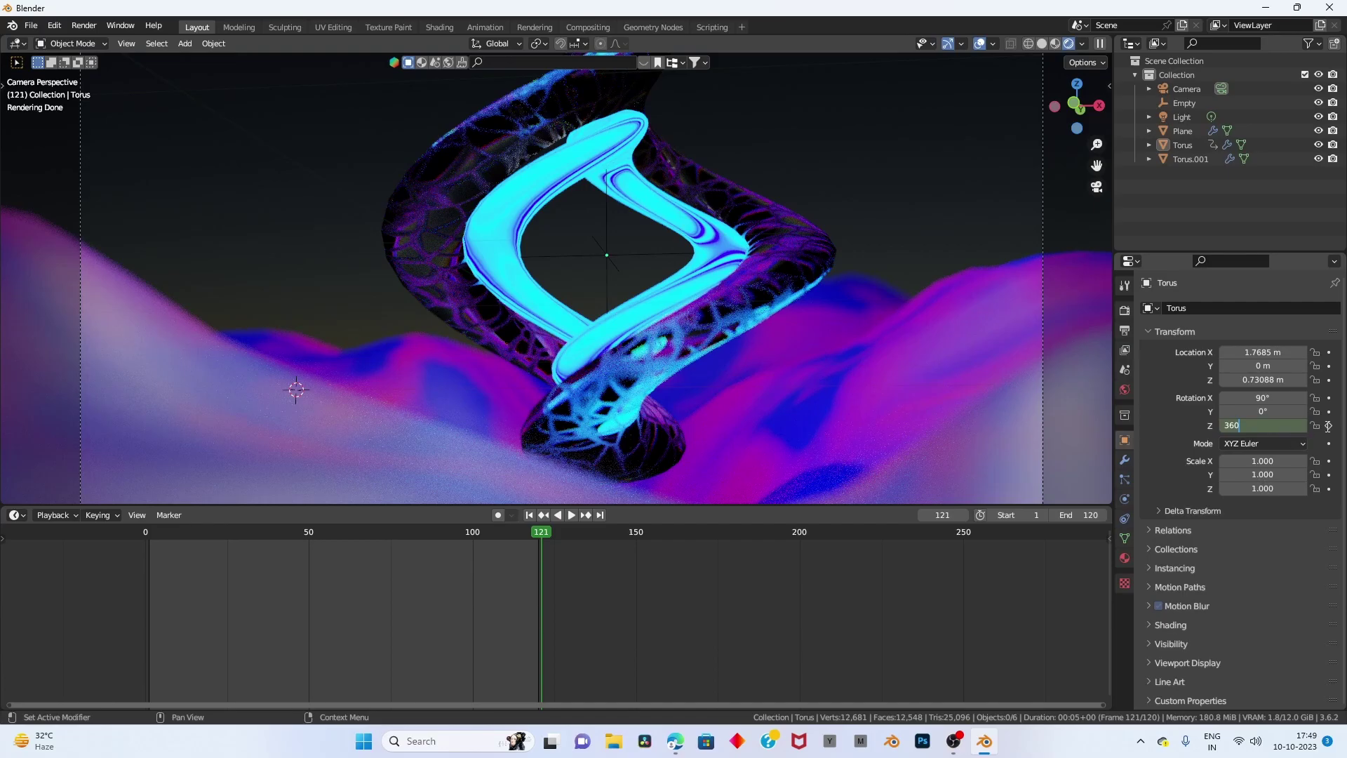
pyautogui.press('Return')
pyautogui.click(1328, 426)
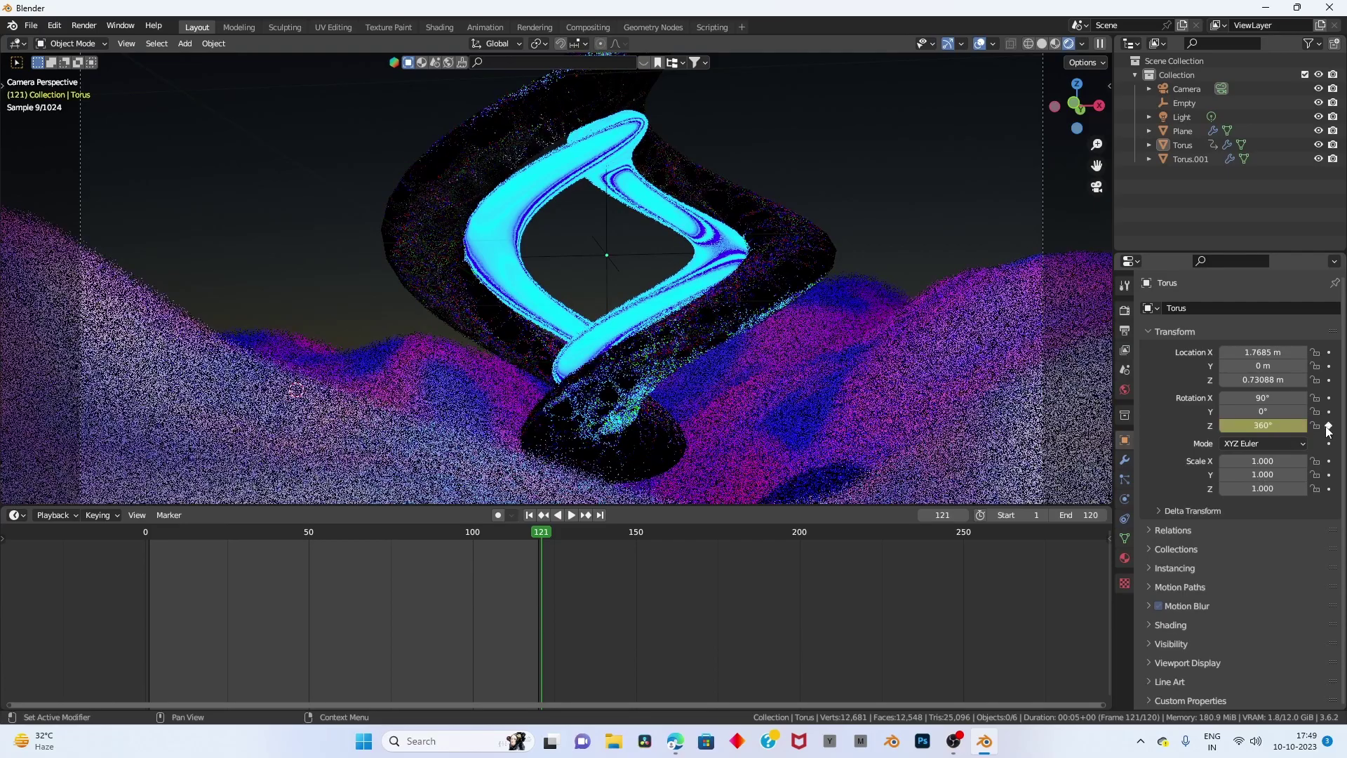
# Play the spin, stop at the start, and compare with the reference animation in the browser.
pyautogui.press('space')
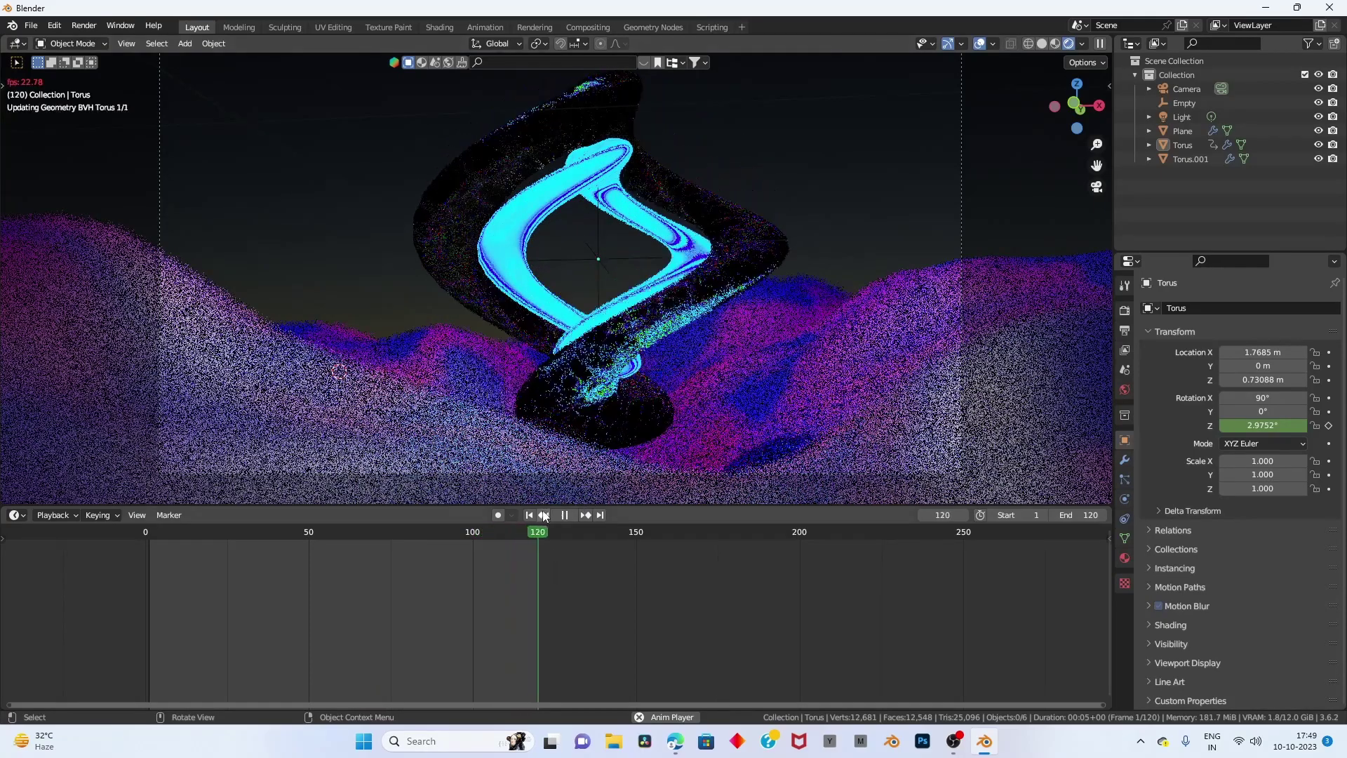
pyautogui.press('Escape')
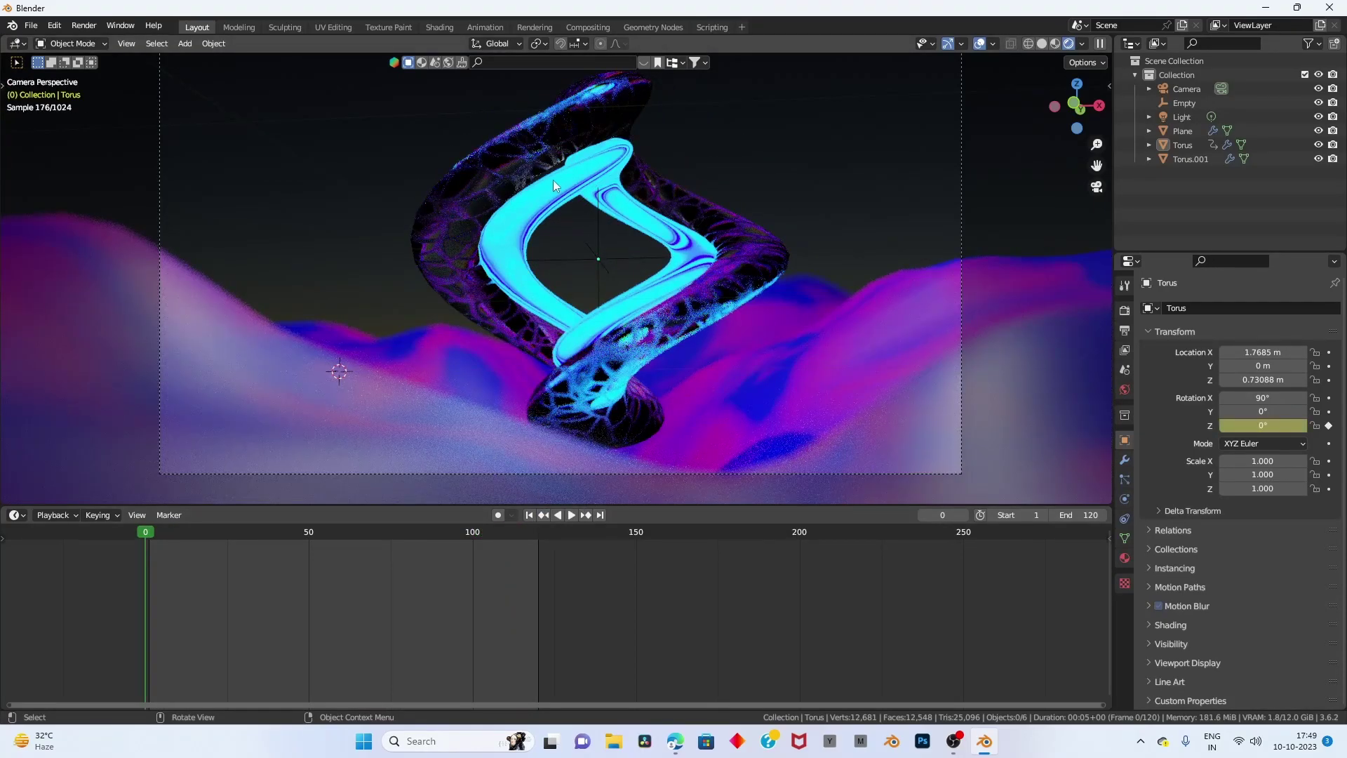
pyautogui.scroll(-1, 590, 317)
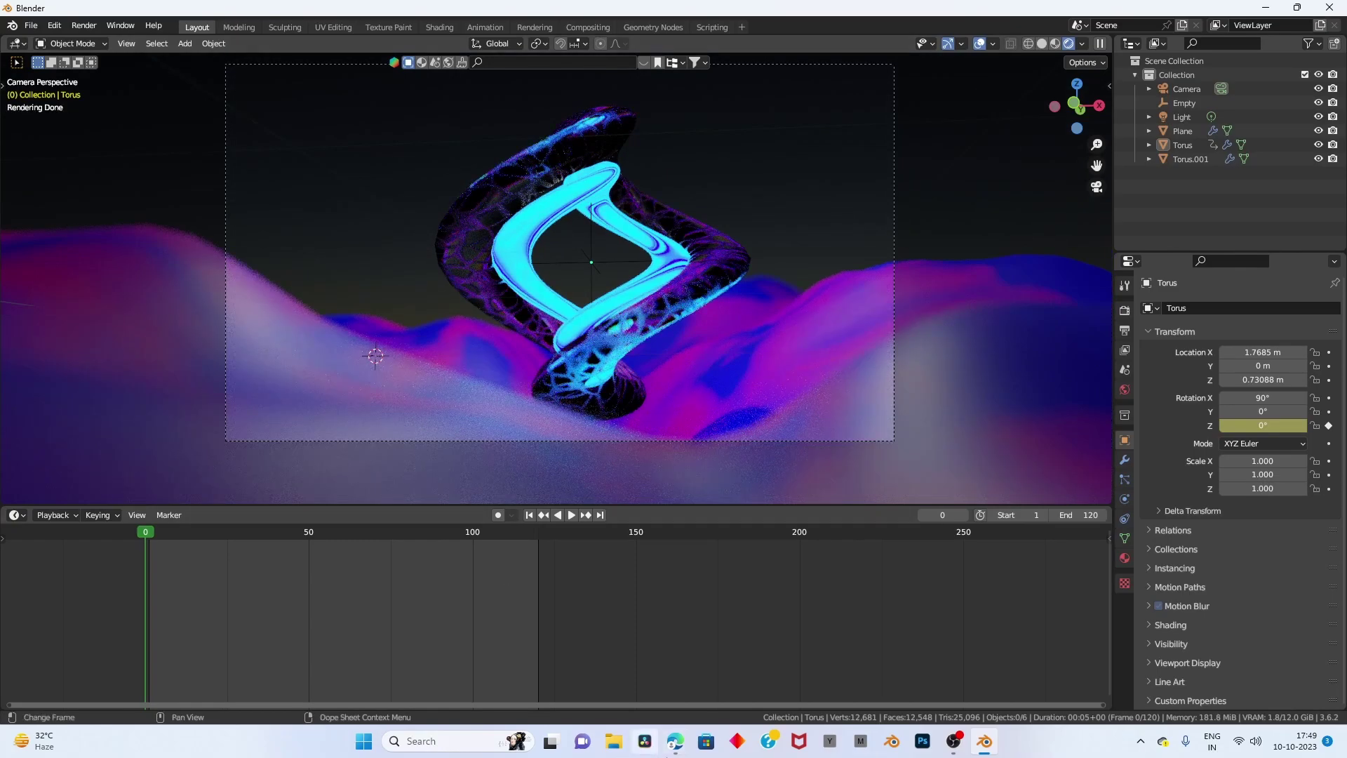
pyautogui.click(676, 742)
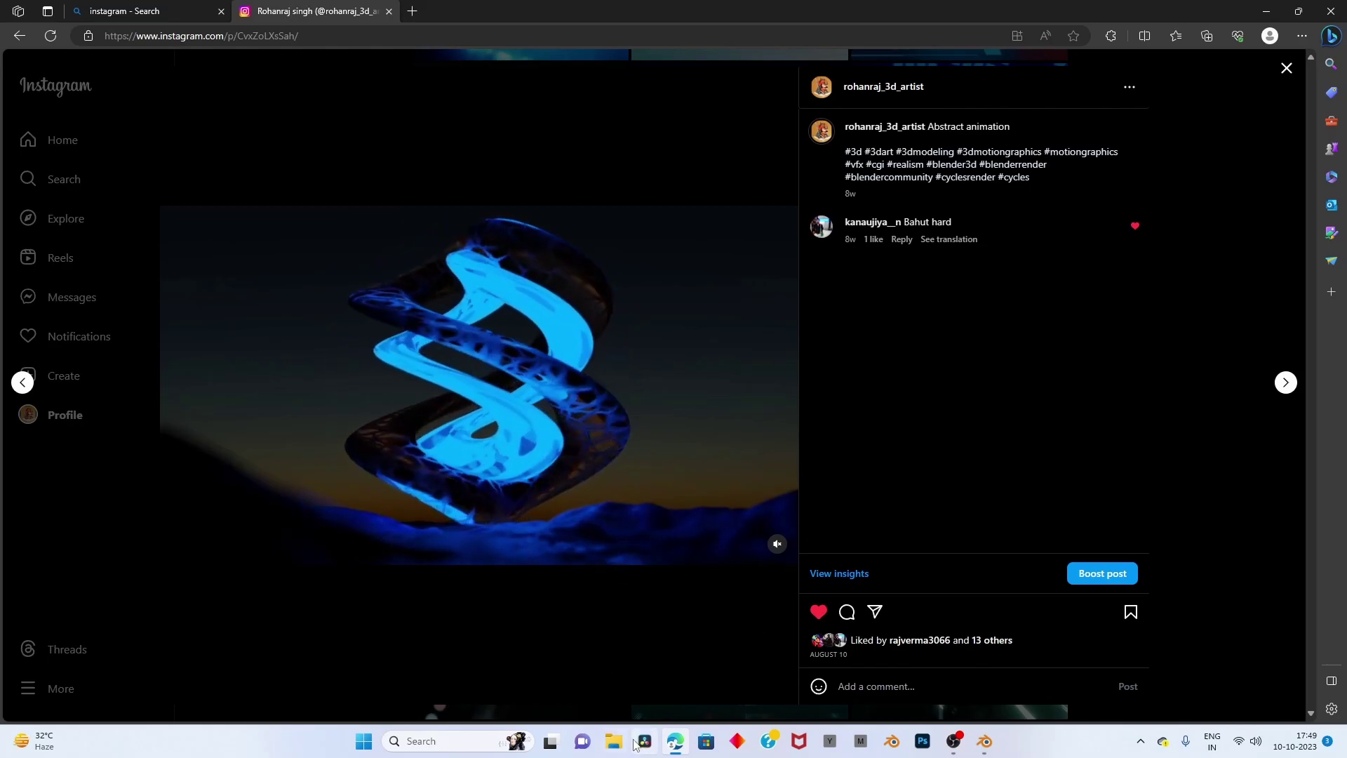
pyautogui.click(672, 745)
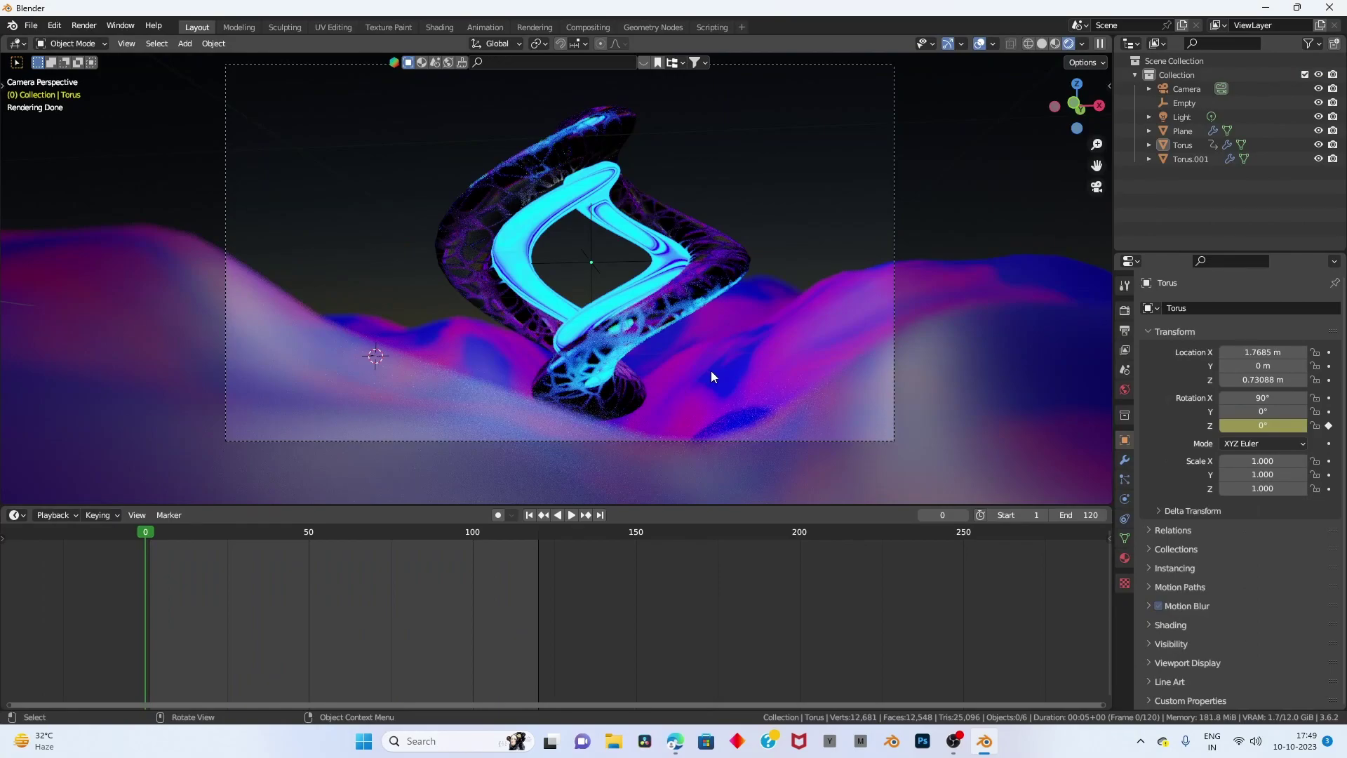
# Check the end pose at frame 120, then select the inner cyan Torus.001 at frame 0.
pyautogui.scroll(-1, 710, 370)
pyautogui.scroll(3, 661, 306)
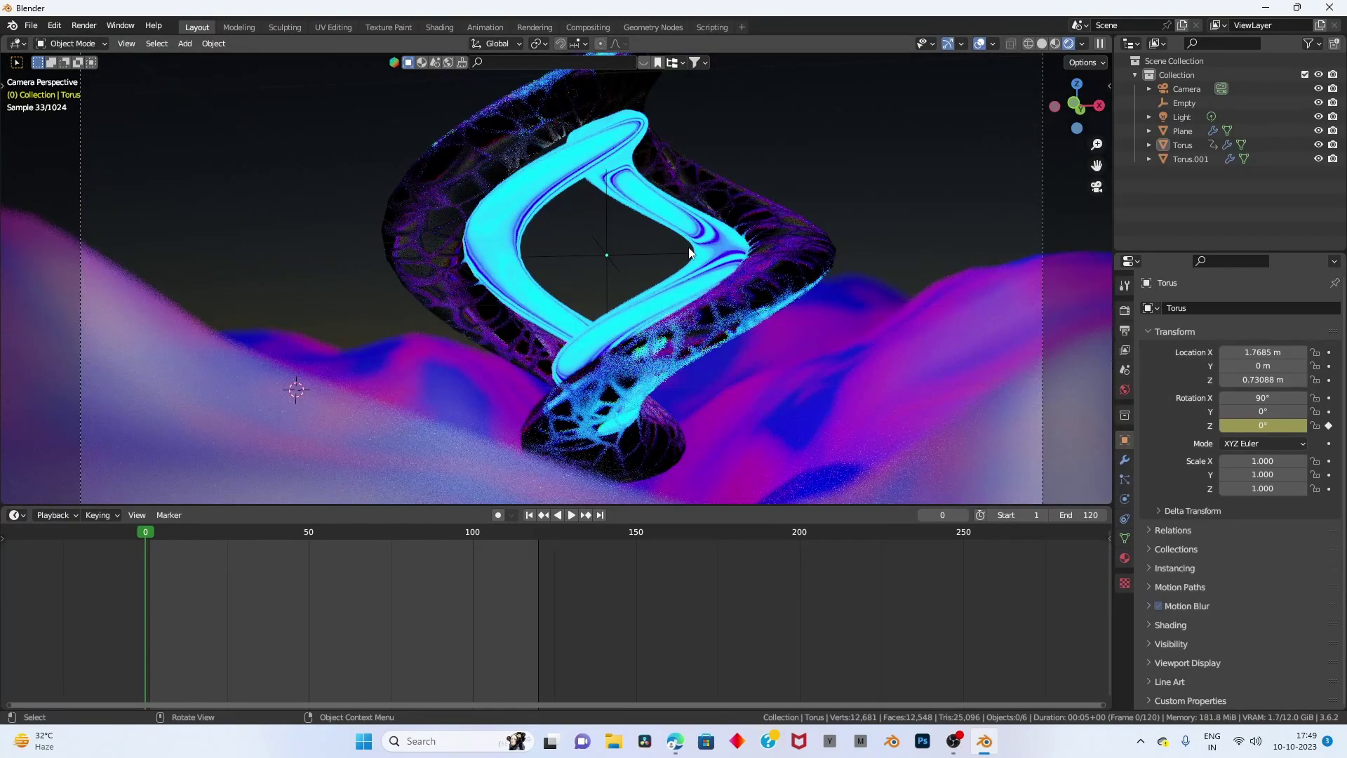
pyautogui.click(629, 186)
pyautogui.click(498, 137)
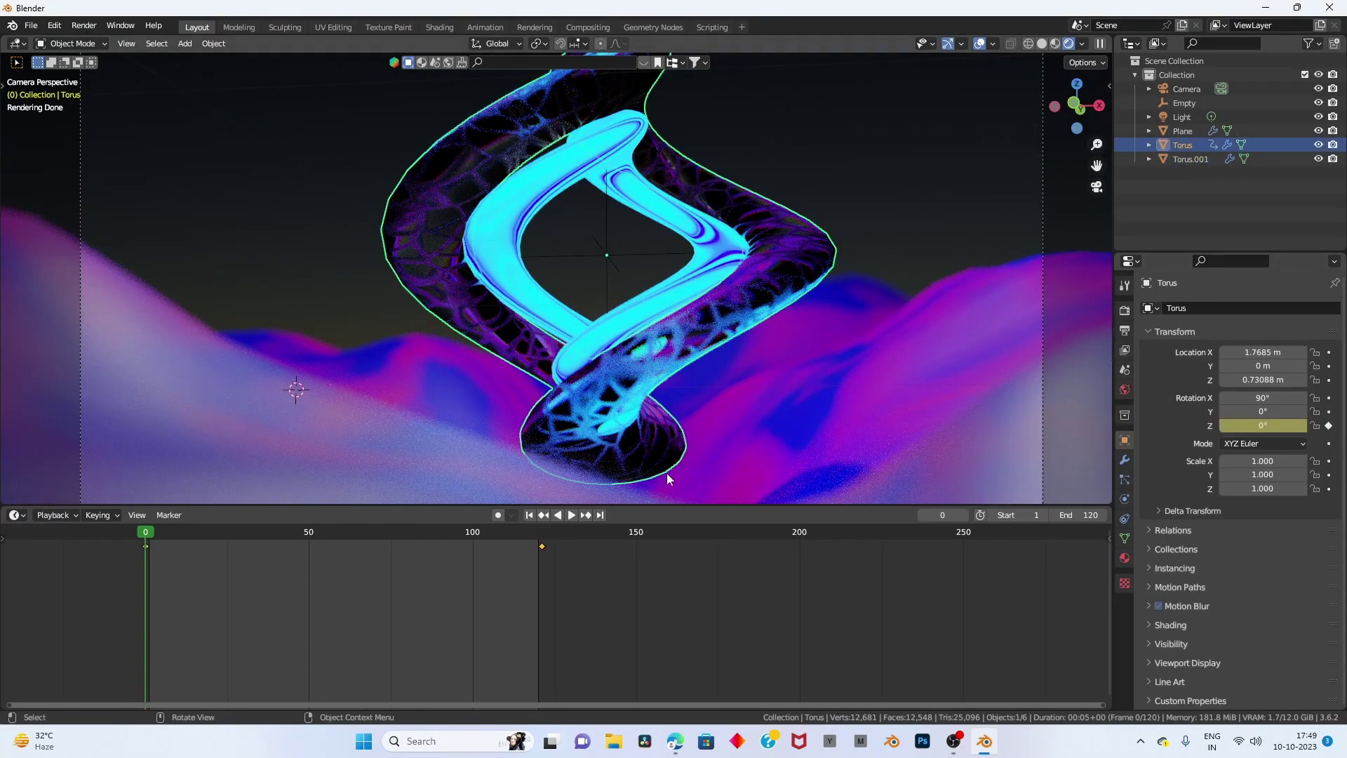
pyautogui.click(602, 515)
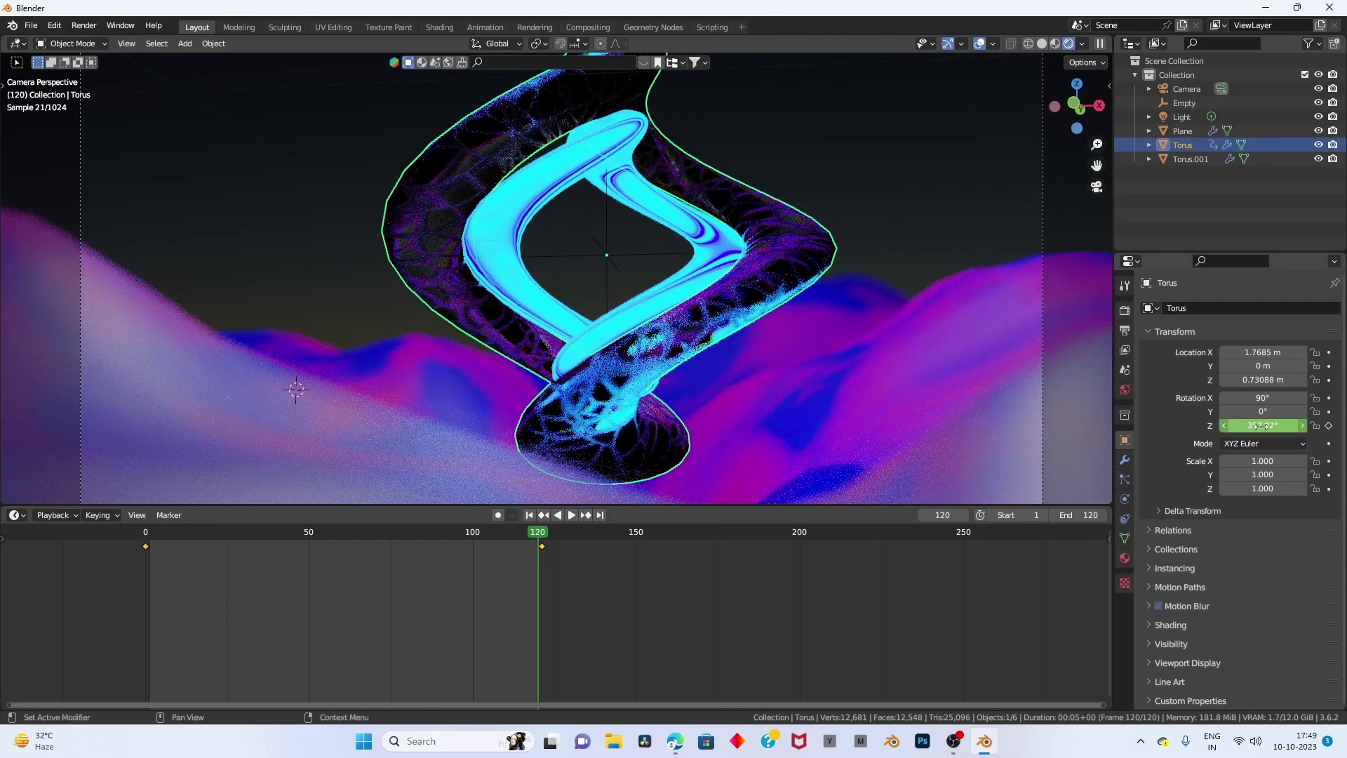
pyautogui.click(686, 343)
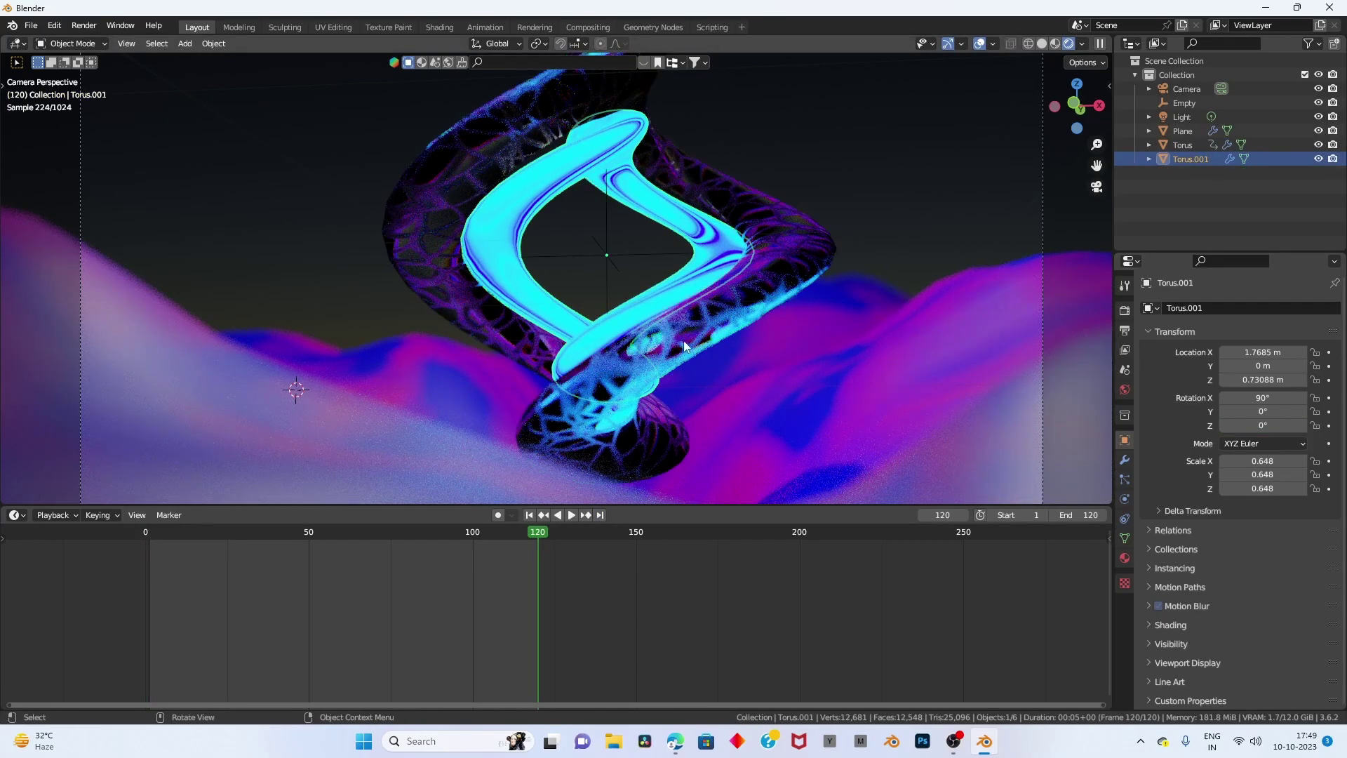
pyautogui.click(531, 515)
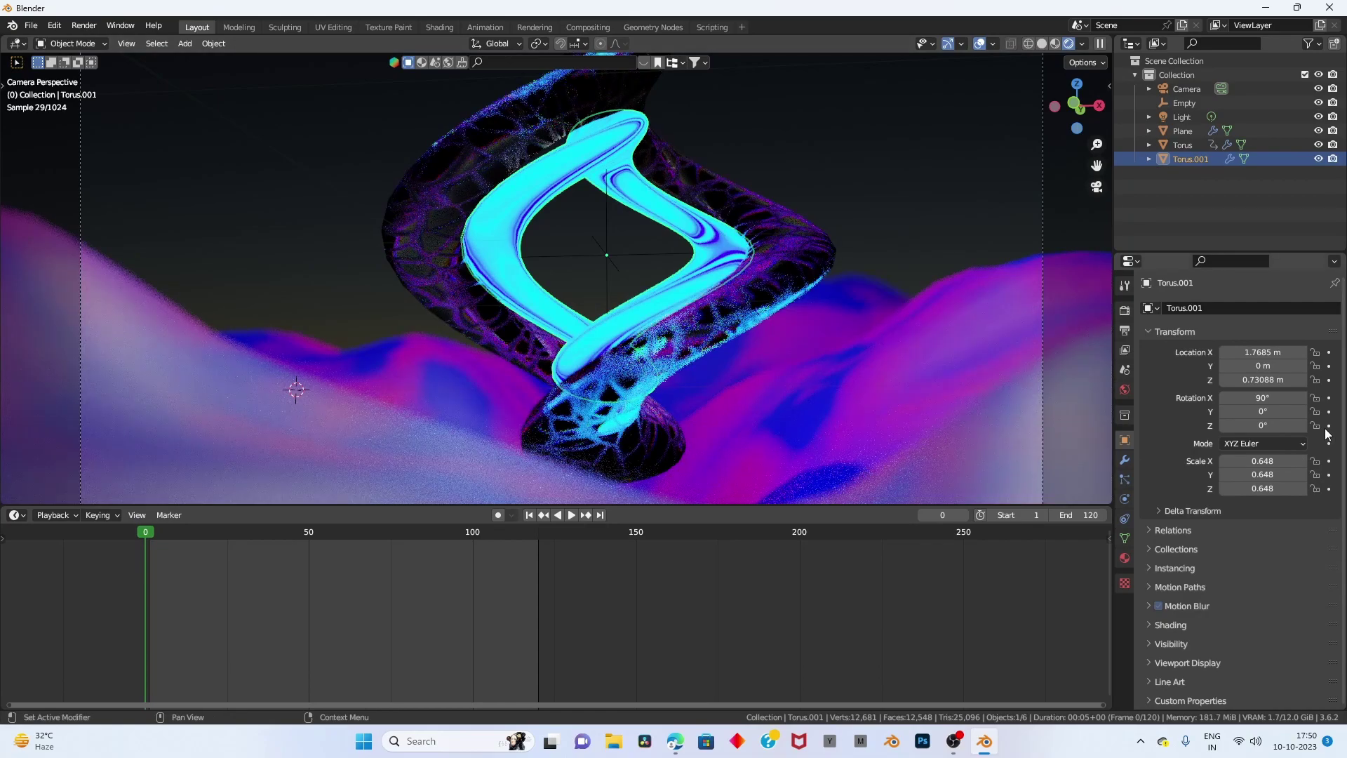
# Keyframe Torus.001's Z rotation at 0° on frame 0 and -360° on frame 121, then preview through the camera.
pyautogui.click(1328, 426)
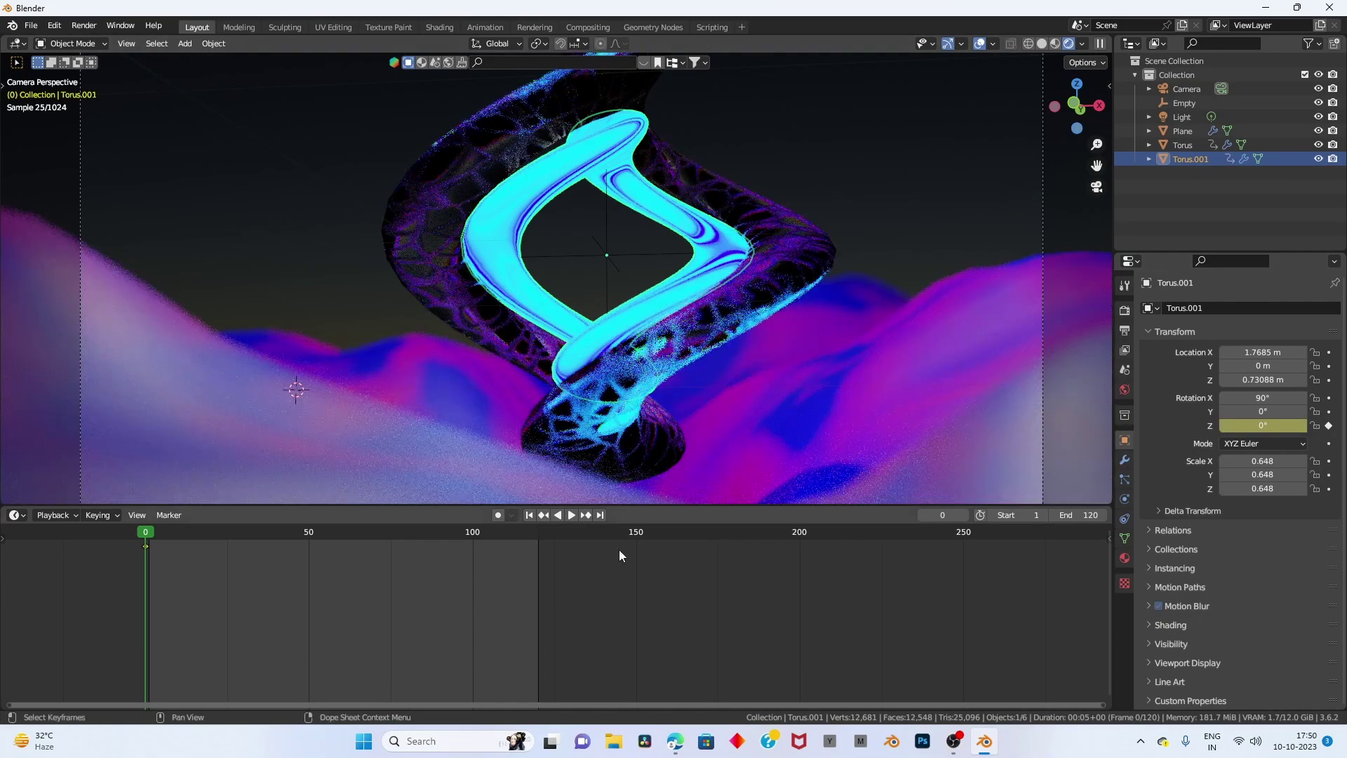
pyautogui.click(599, 516)
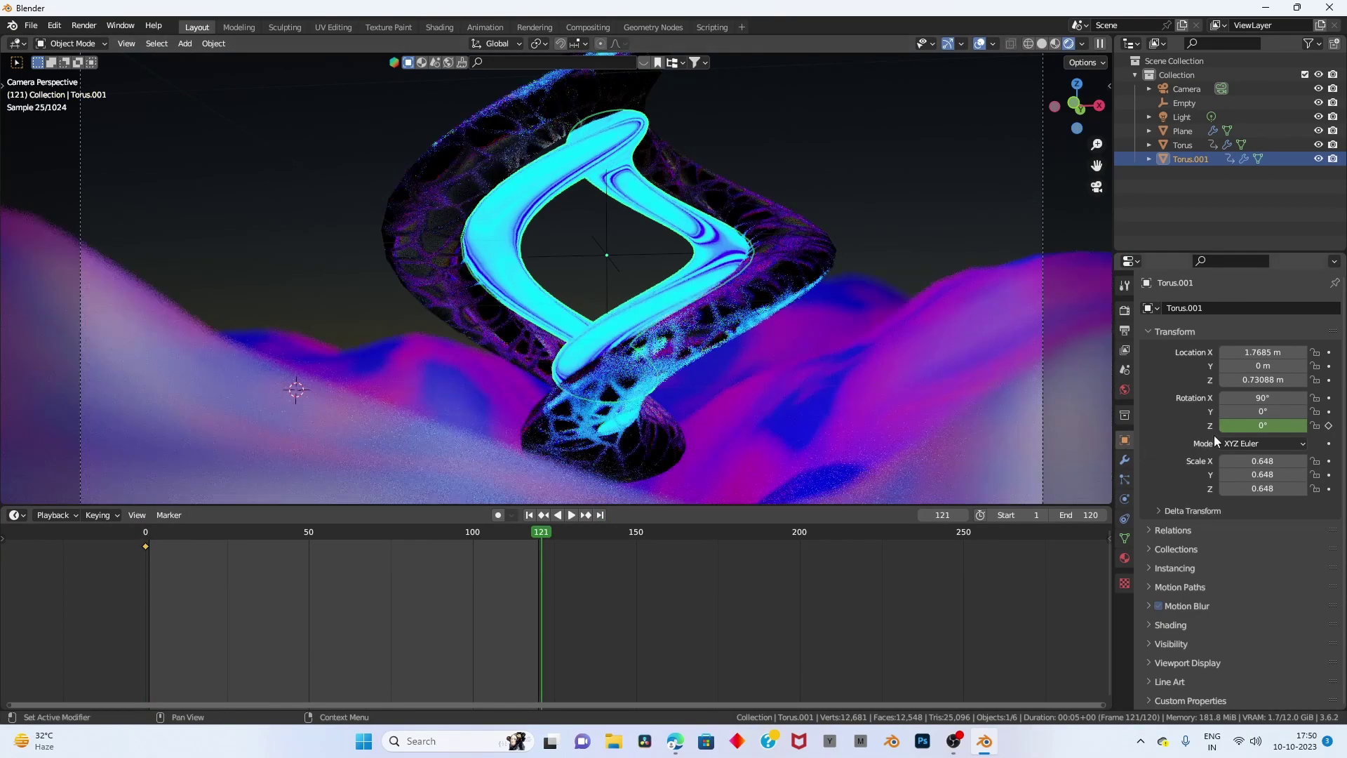
pyautogui.click(1262, 426)
pyautogui.write('-360')
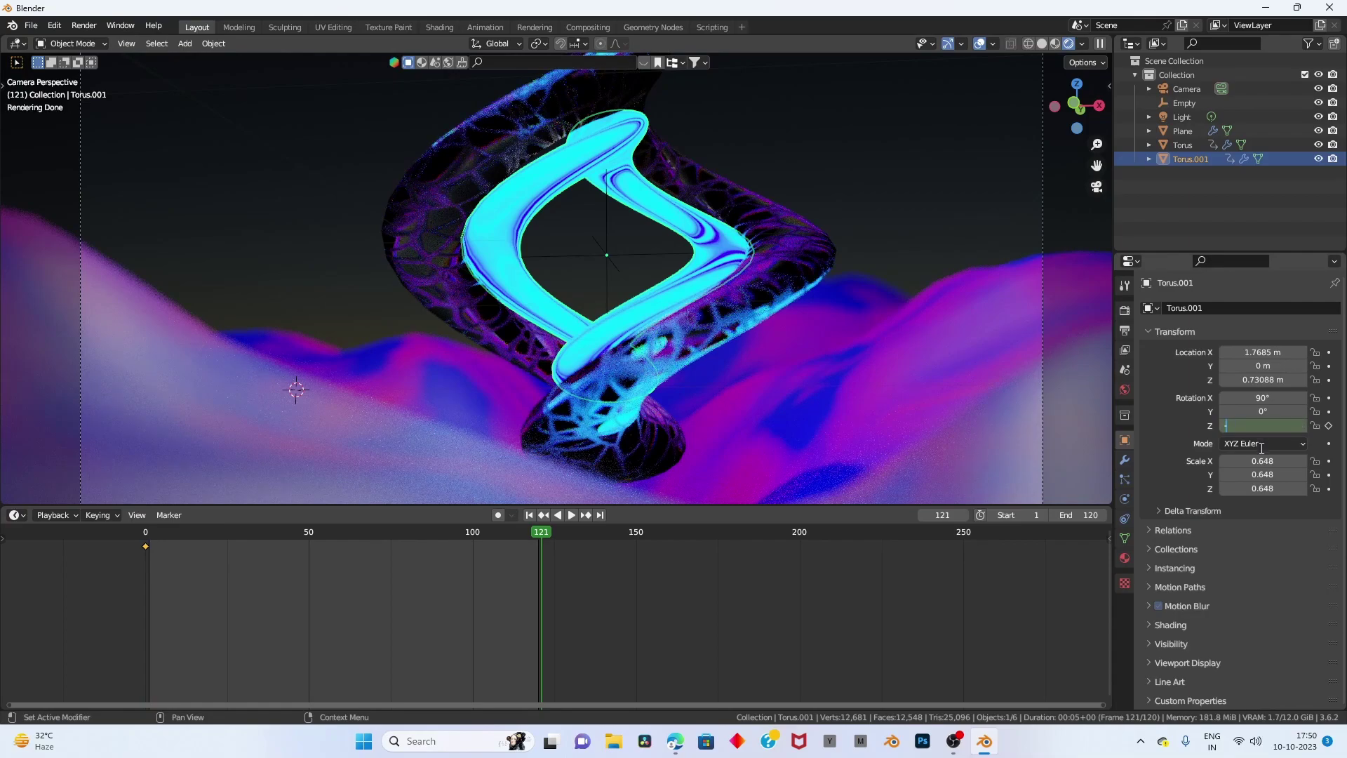
pyautogui.press('Return')
pyautogui.click(1328, 426)
pyautogui.click(529, 515)
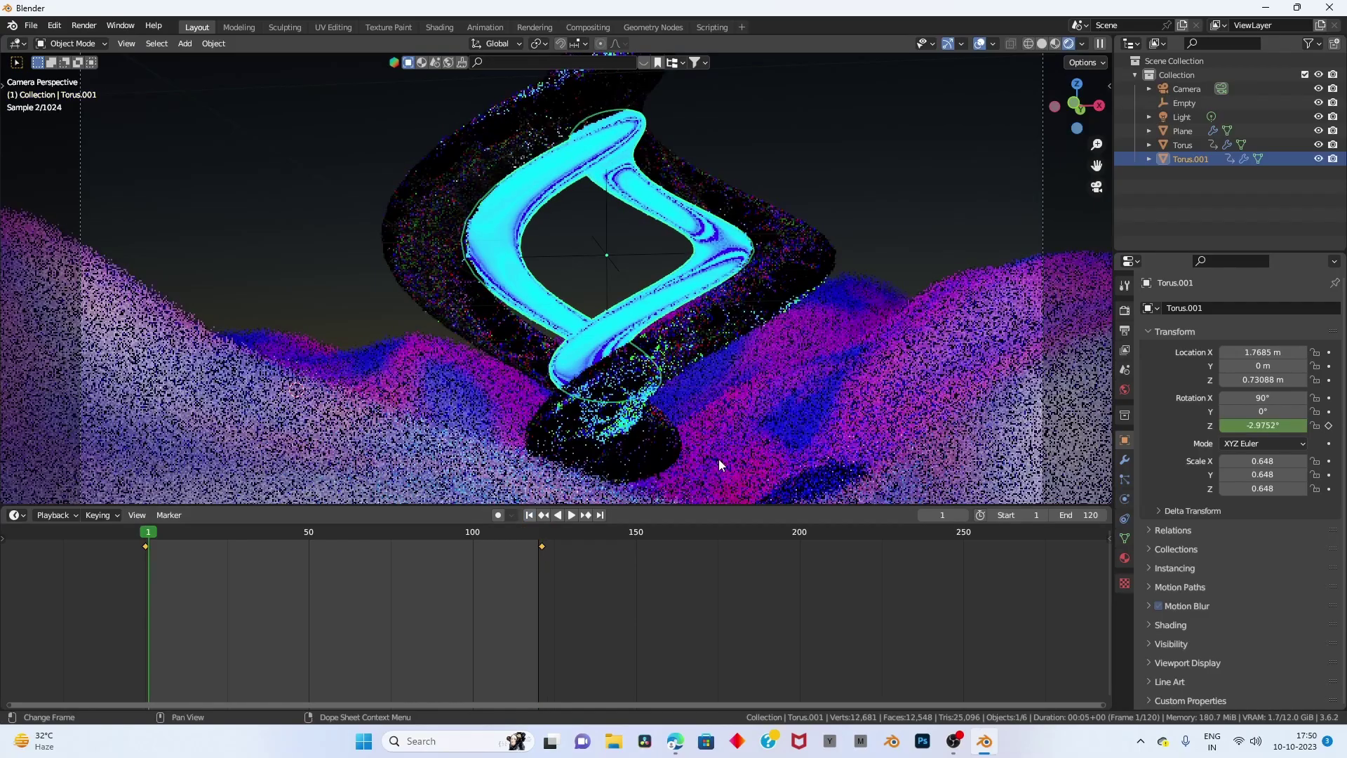
pyautogui.press('space')
pyautogui.click(884, 163)
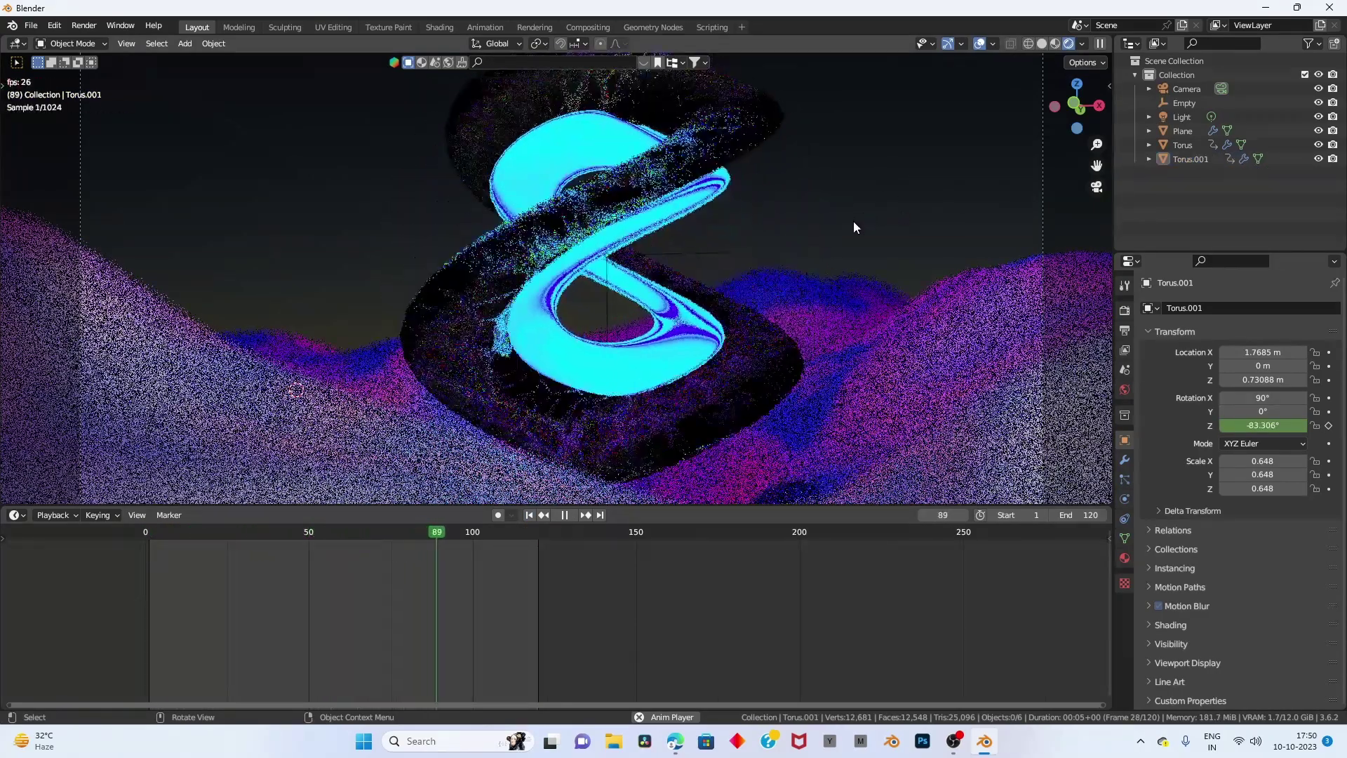
pyautogui.press('KP_0')
# Delete the Light from the Outliner and preview the darker counter-rotating tori from frame 1.
pyautogui.press('space')
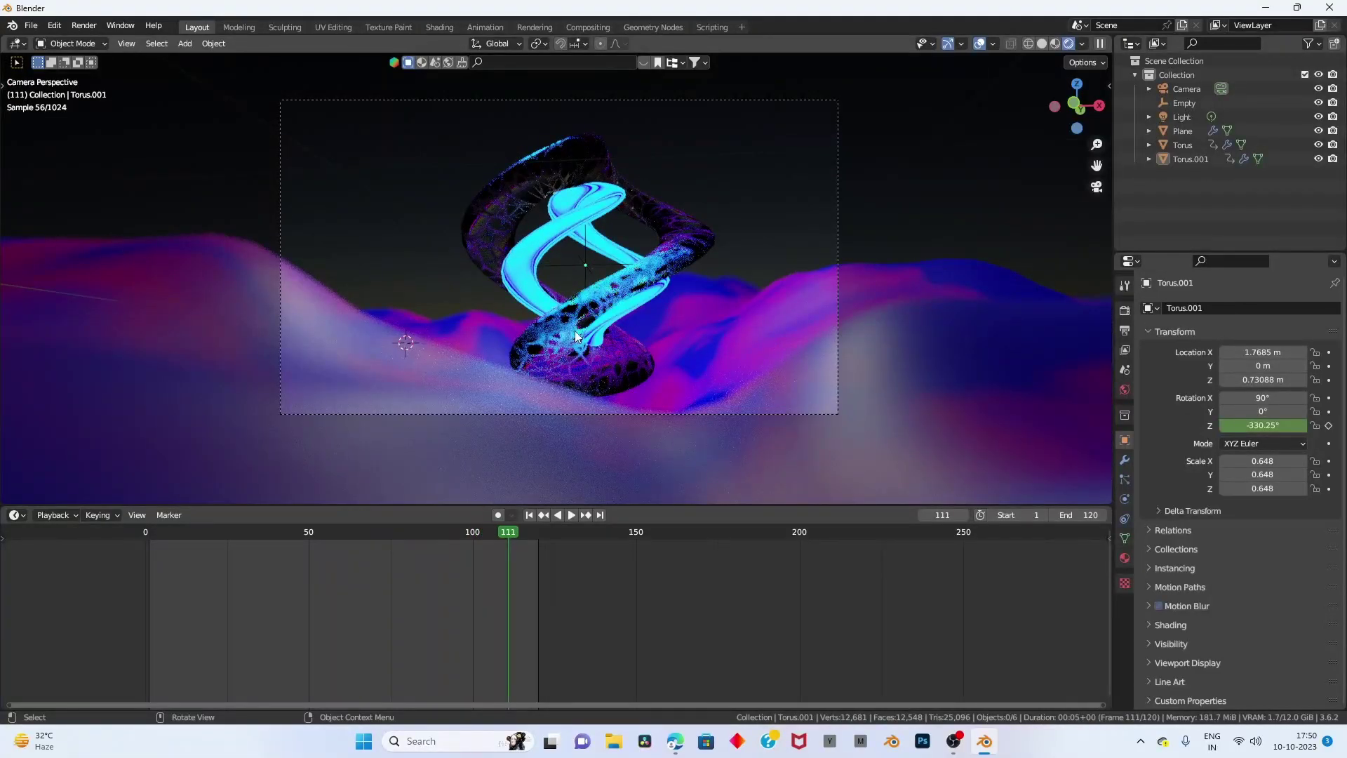
pyautogui.scroll(2, 575, 336)
pyautogui.scroll(-2, 608, 343)
pyautogui.scroll(-1, 864, 292)
pyautogui.scroll(2, 895, 262)
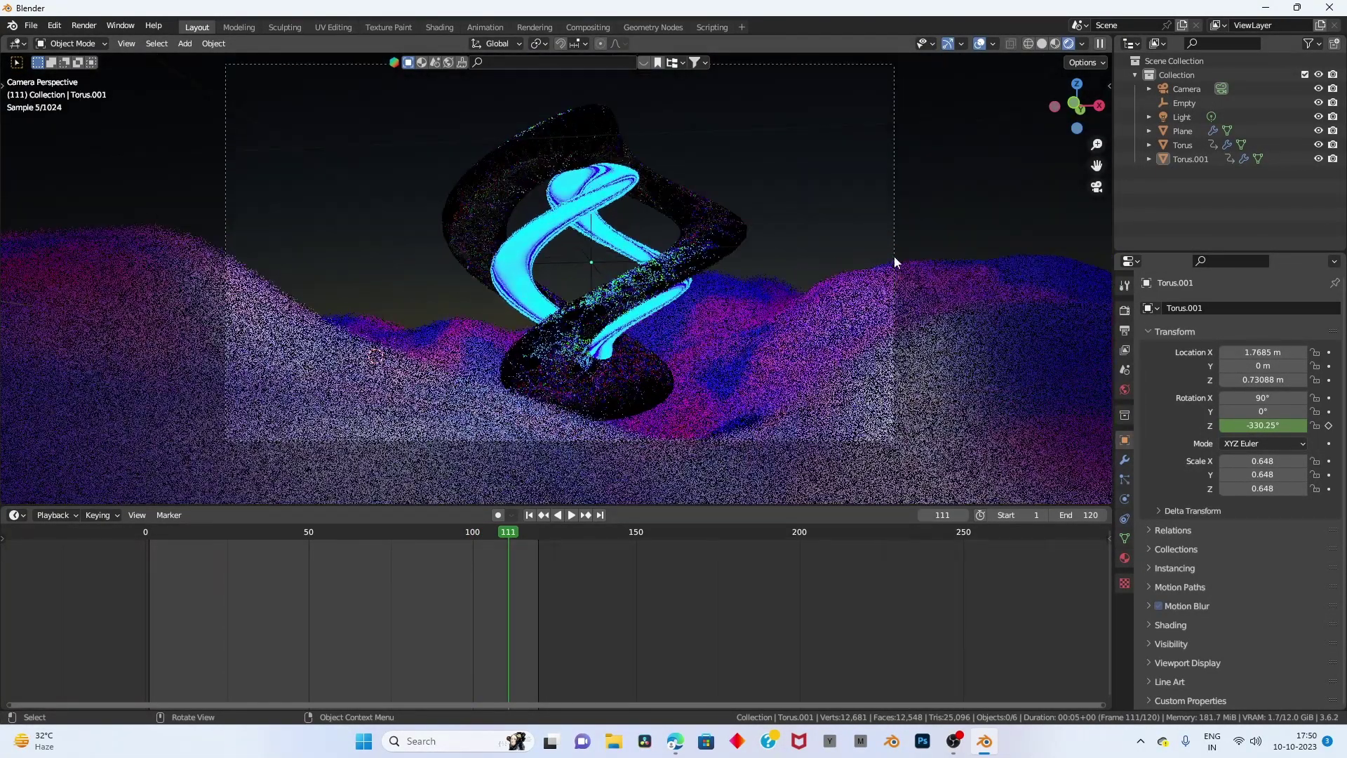
pyautogui.click(1193, 118)
pyautogui.press('Delete')
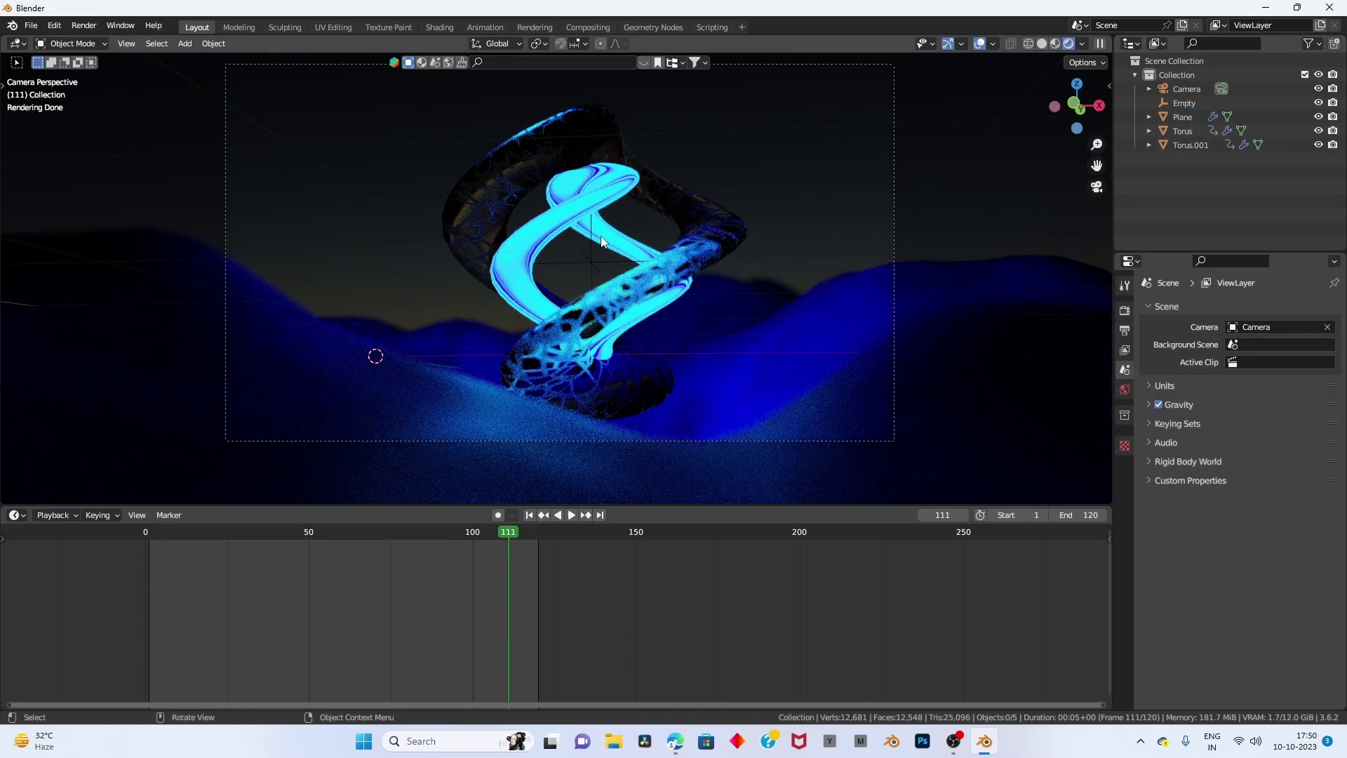
pyautogui.press('space')
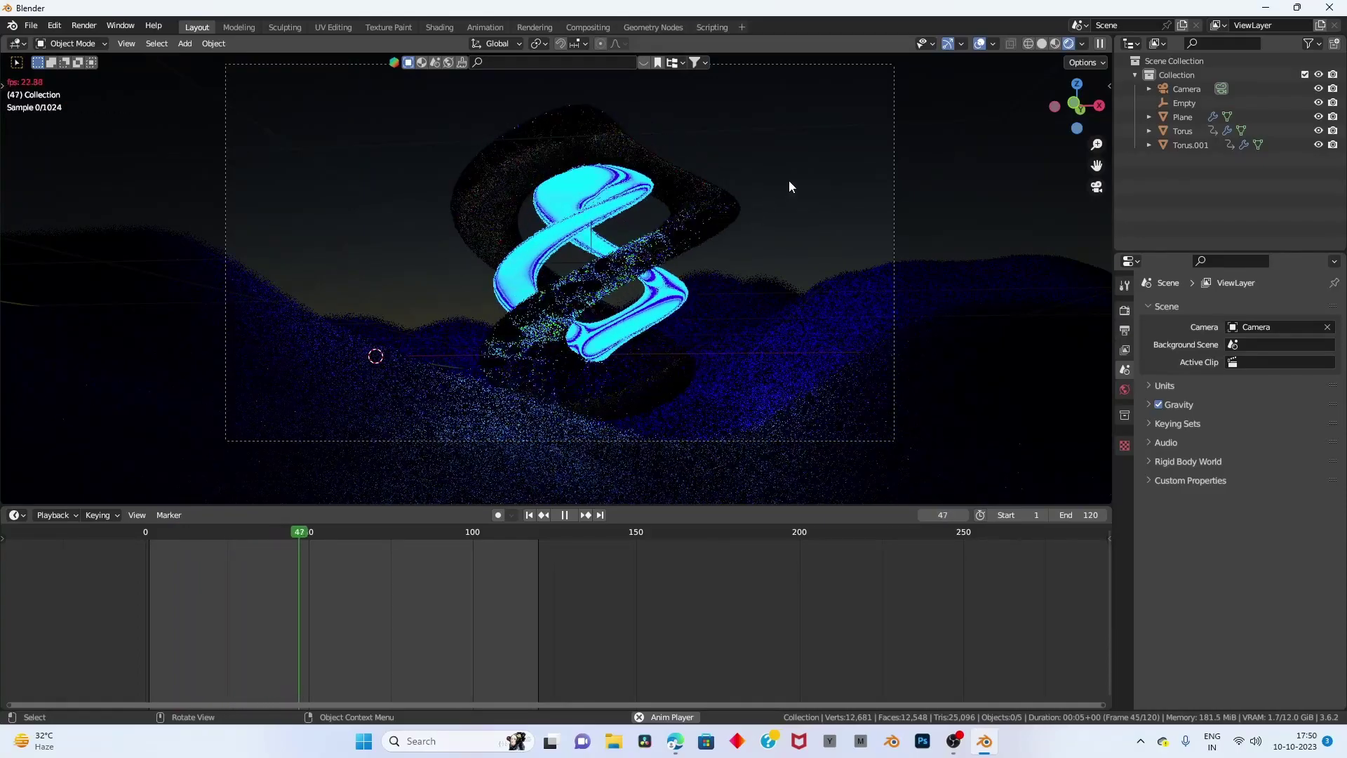
pyautogui.press('space')
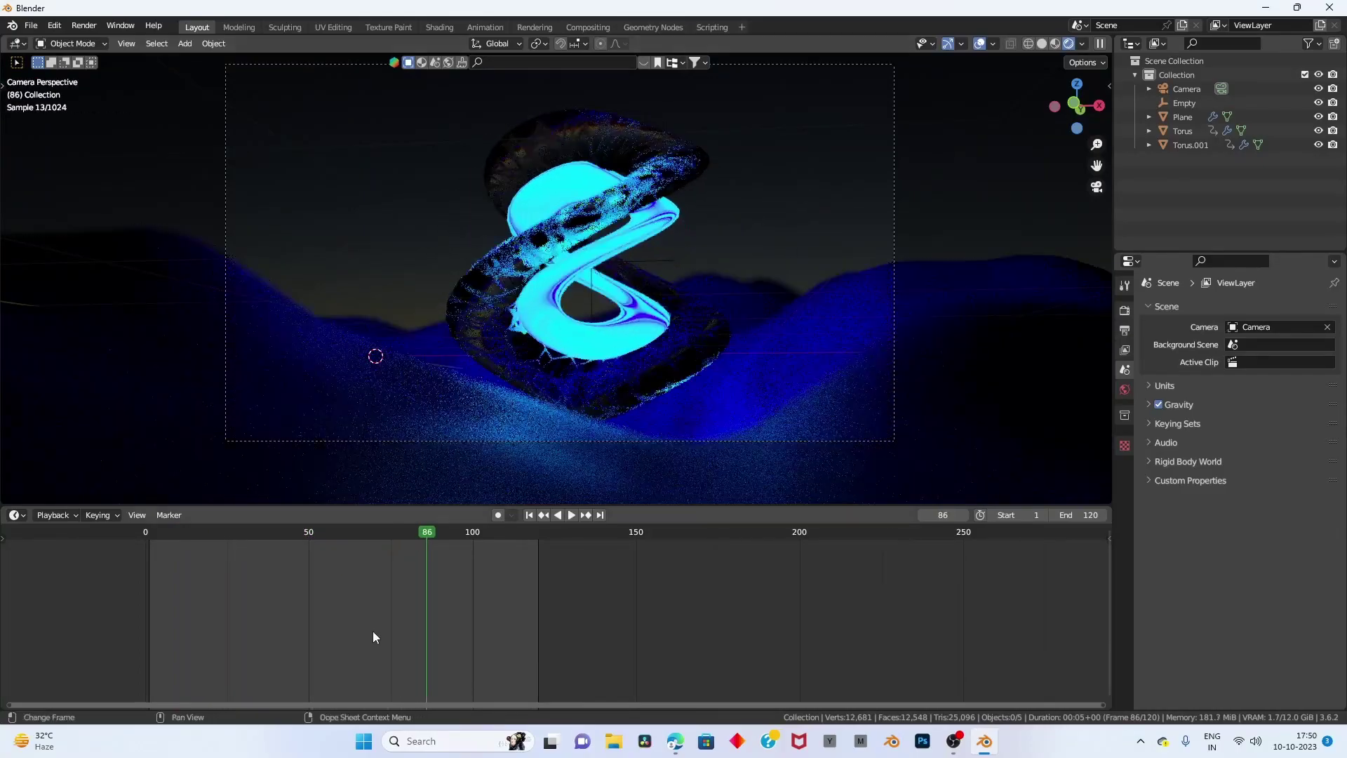
pyautogui.click(531, 515)
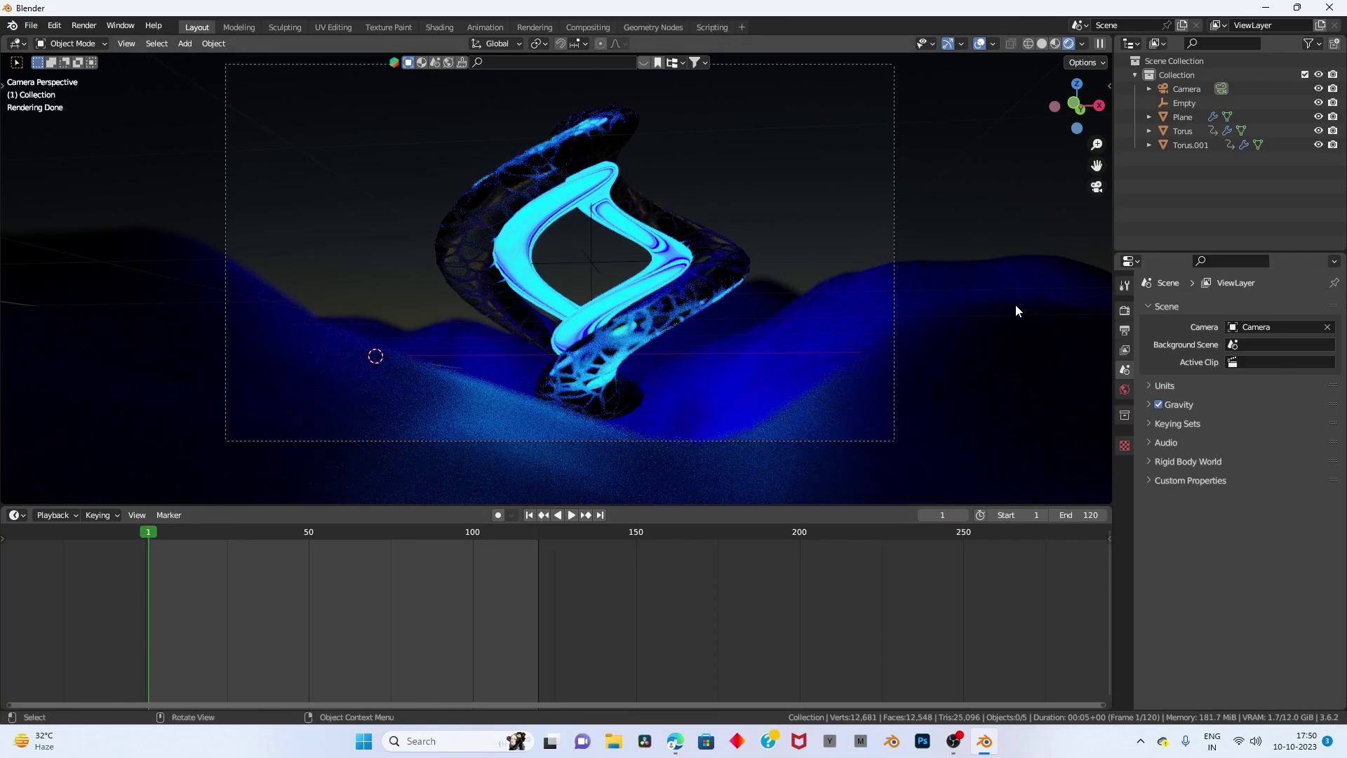
# Set the render Noise Threshold to 0.1 and Max Samples to 1000.
pyautogui.click(1125, 311)
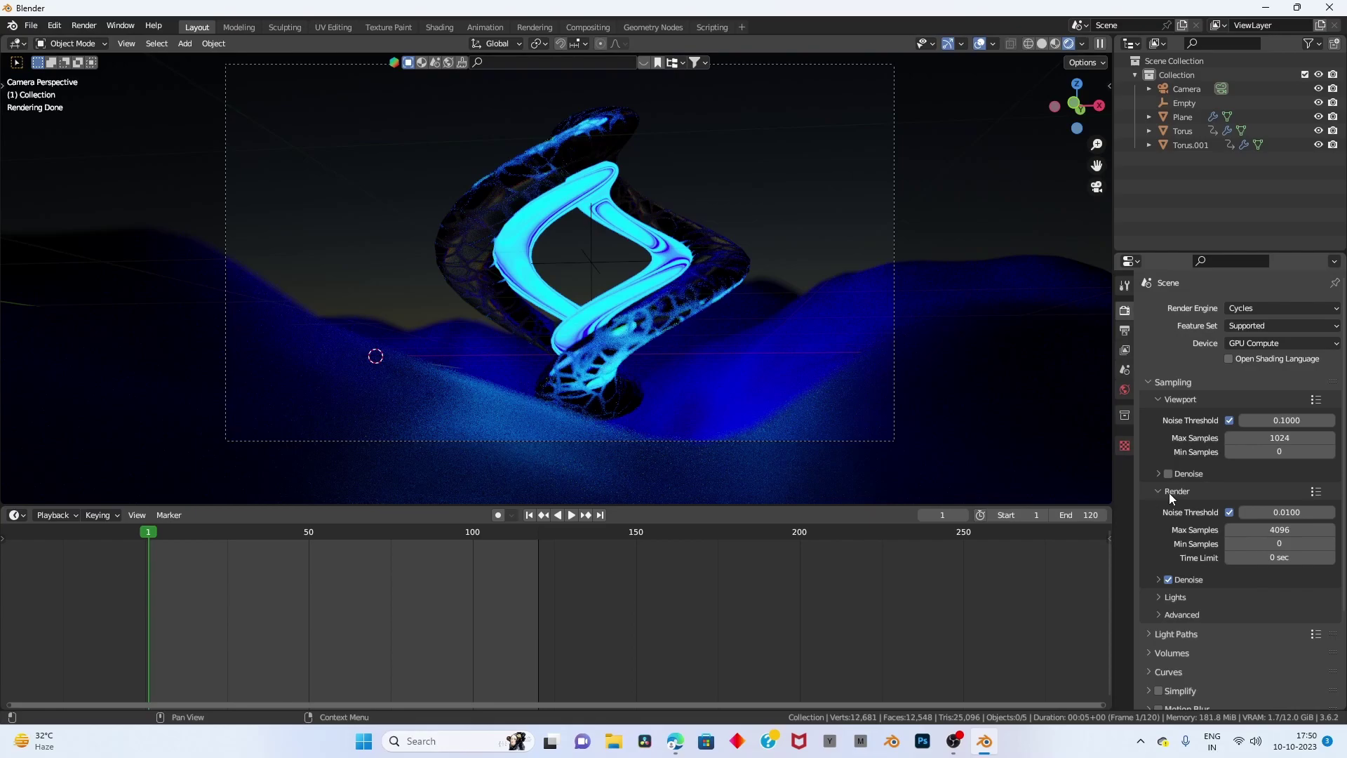
pyautogui.click(1294, 513)
pyautogui.write('1')
pyautogui.press('Return')
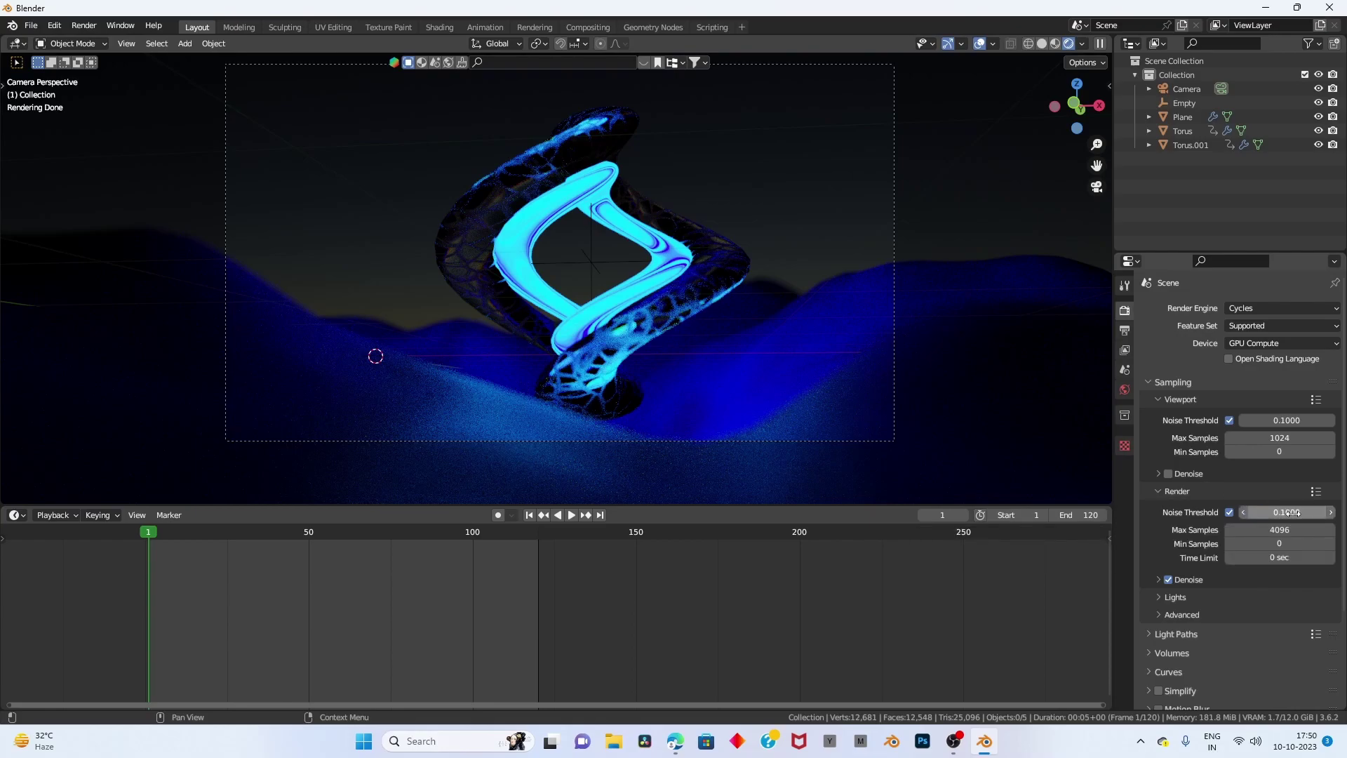
pyautogui.click(1306, 529)
pyautogui.write('1000')
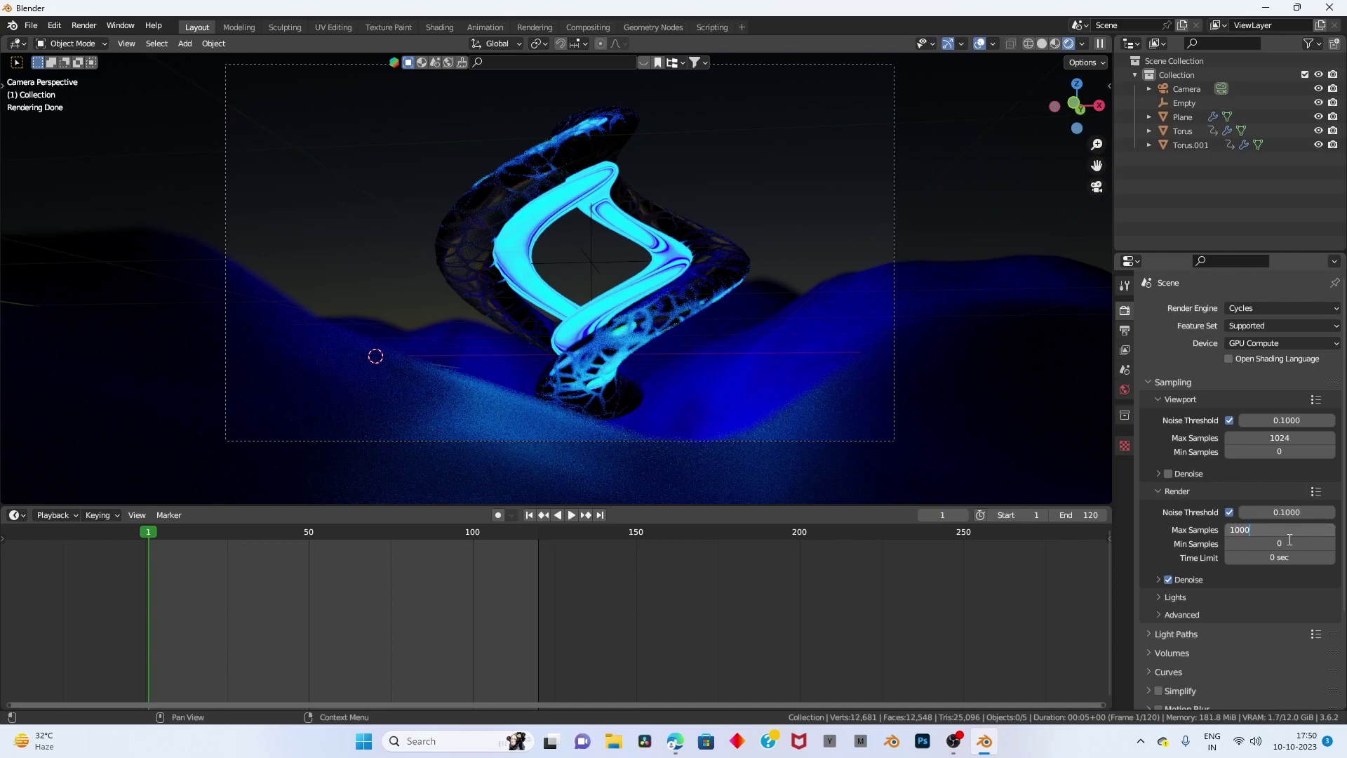
pyautogui.press('Return')
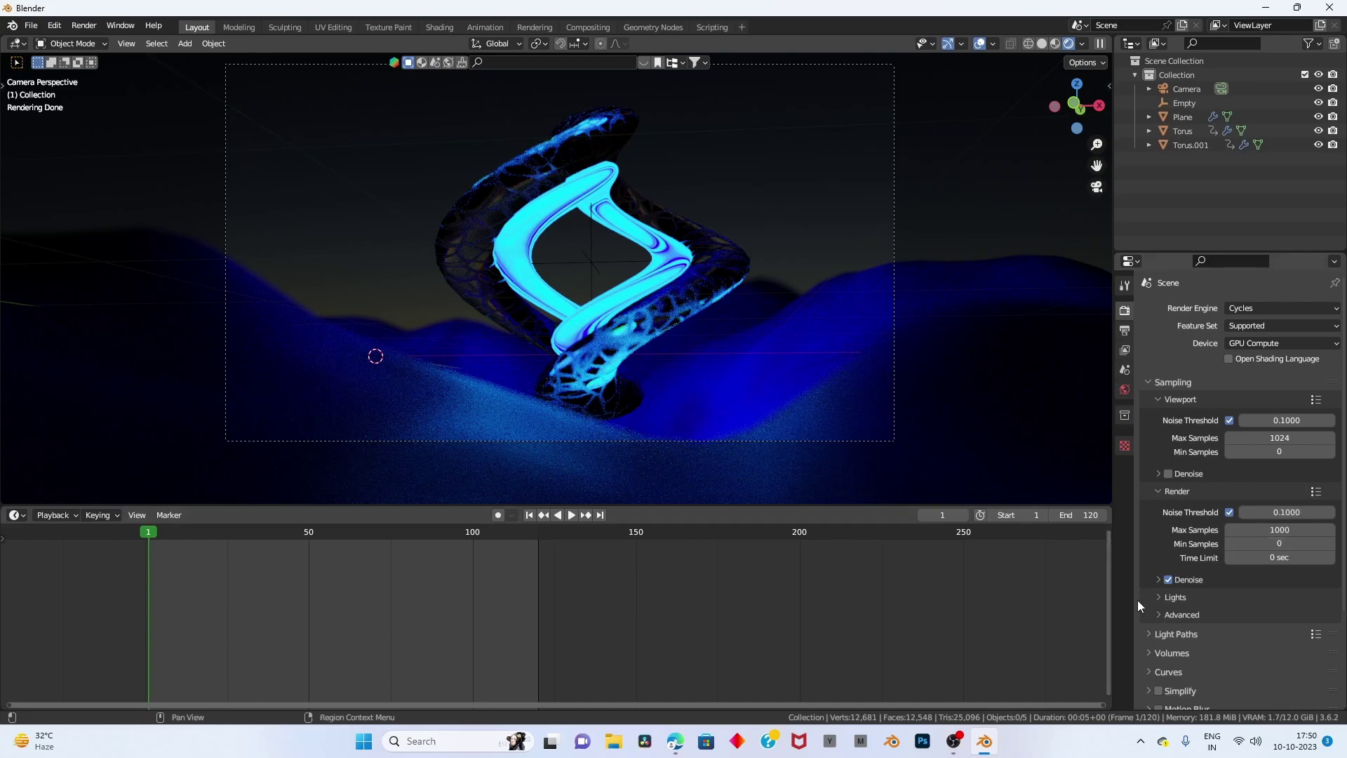
# Set Light Paths max bounces to Total 8, Diffuse 3, Glossy 3, Transmission 8.
pyautogui.click(1177, 640)
pyautogui.scroll(-1, 1277, 633)
pyautogui.click(1288, 643)
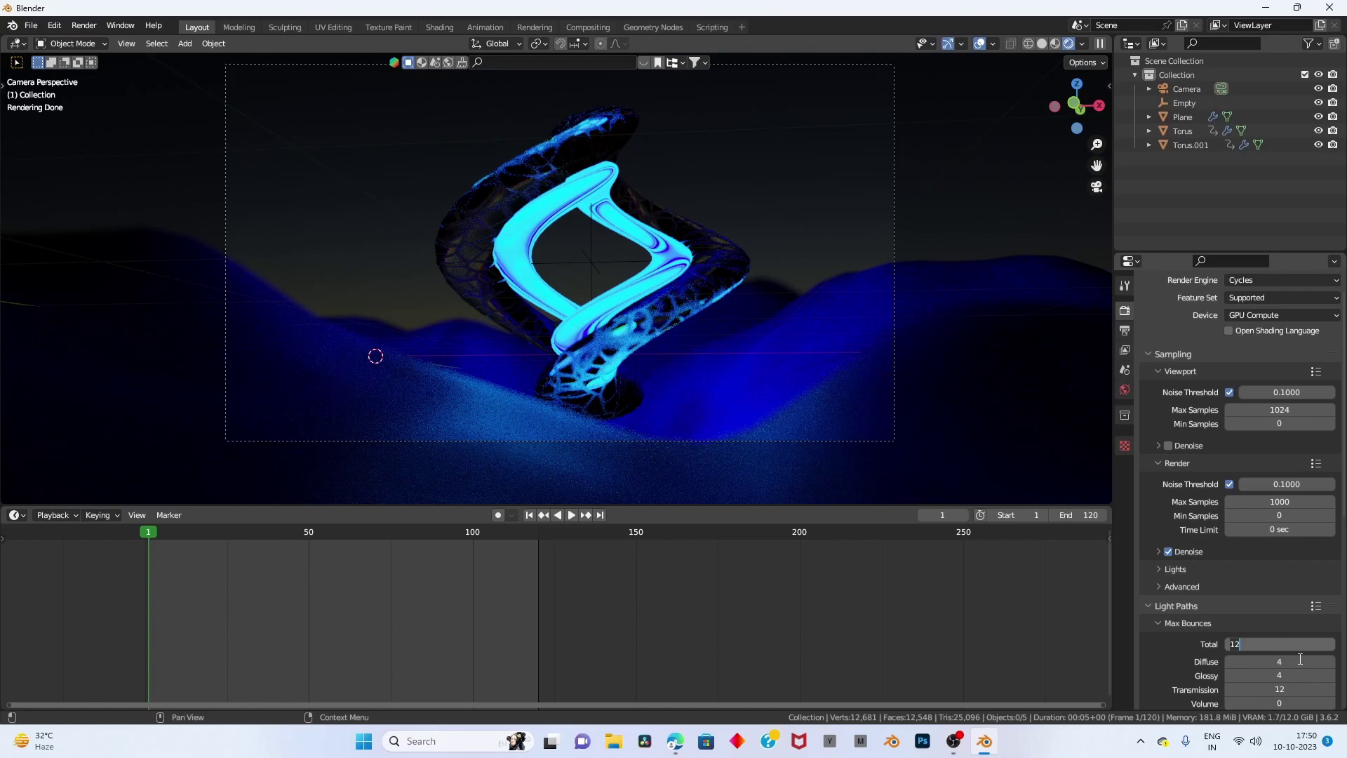
pyautogui.write('8')
pyautogui.press('Return')
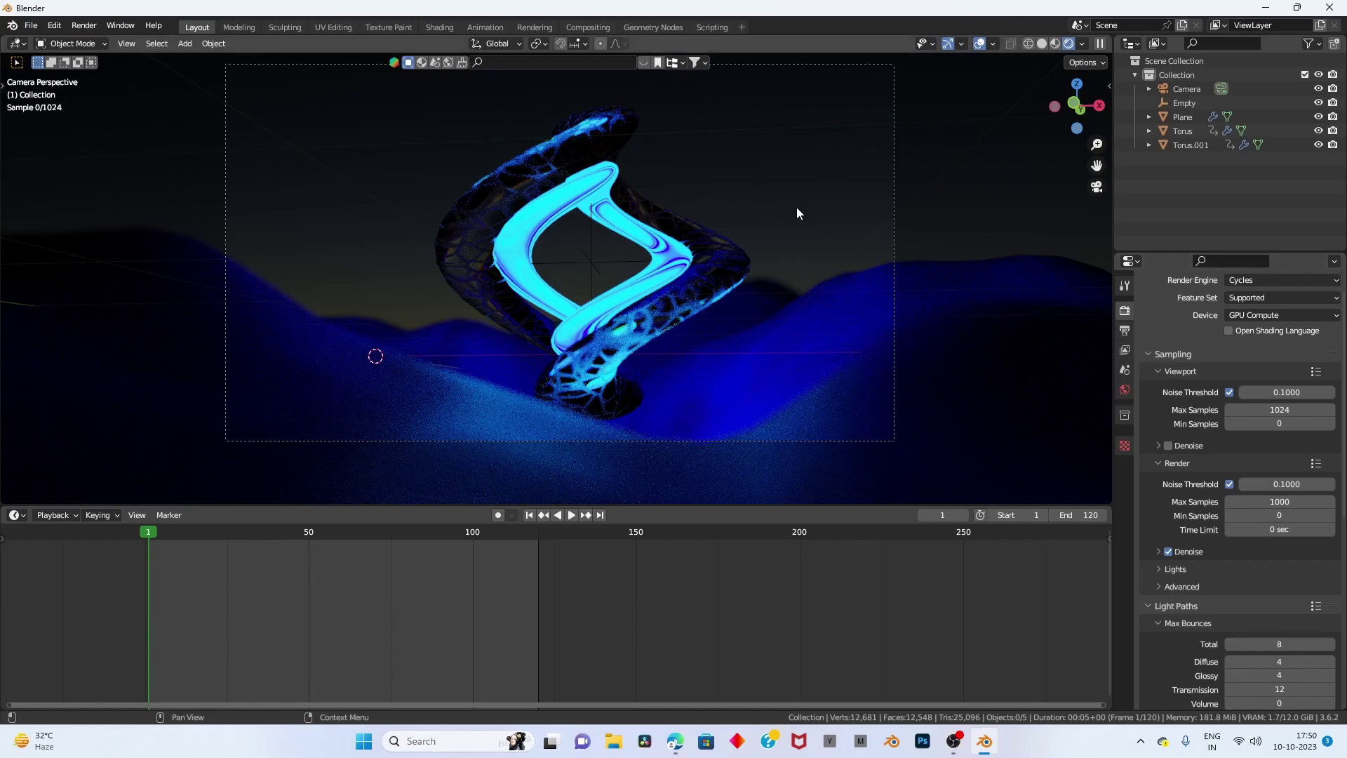
pyautogui.click(1278, 663)
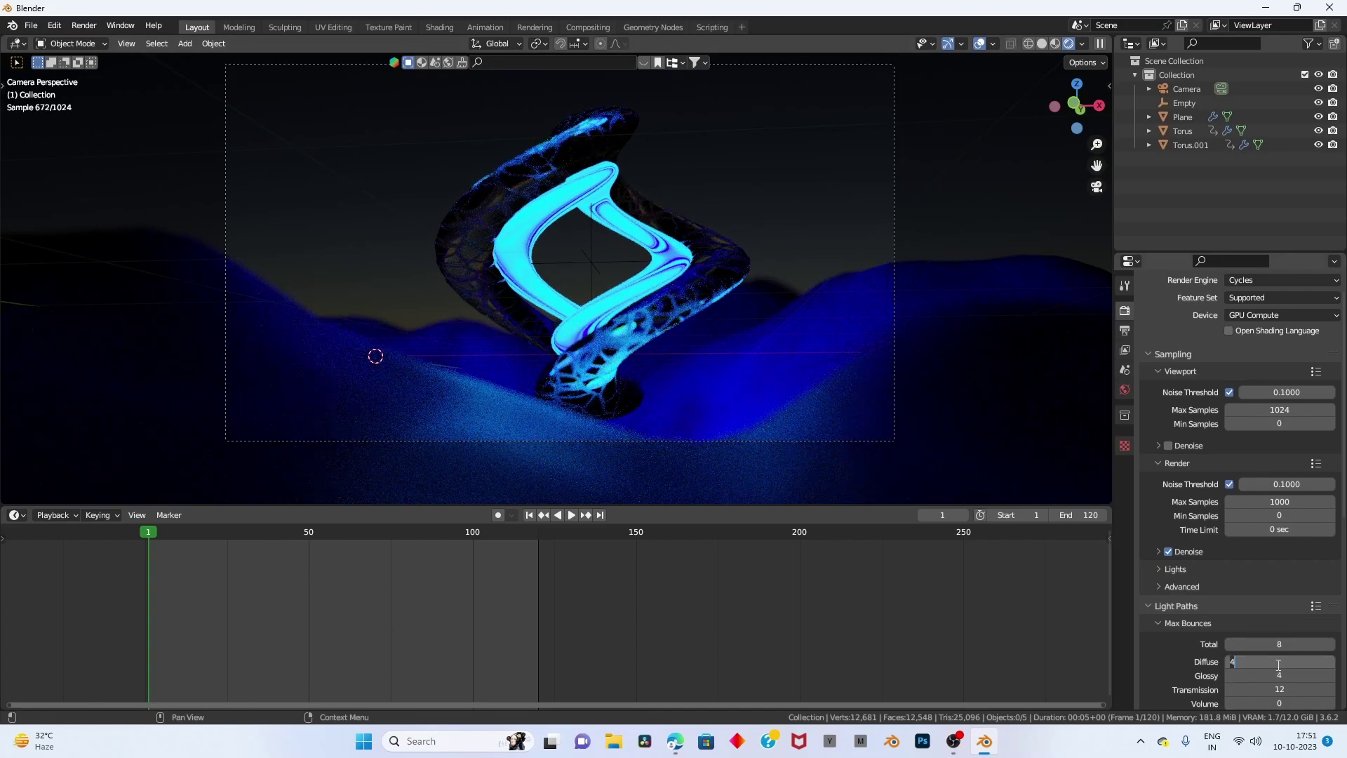
pyautogui.write('3')
pyautogui.click(1277, 675)
pyautogui.write('3')
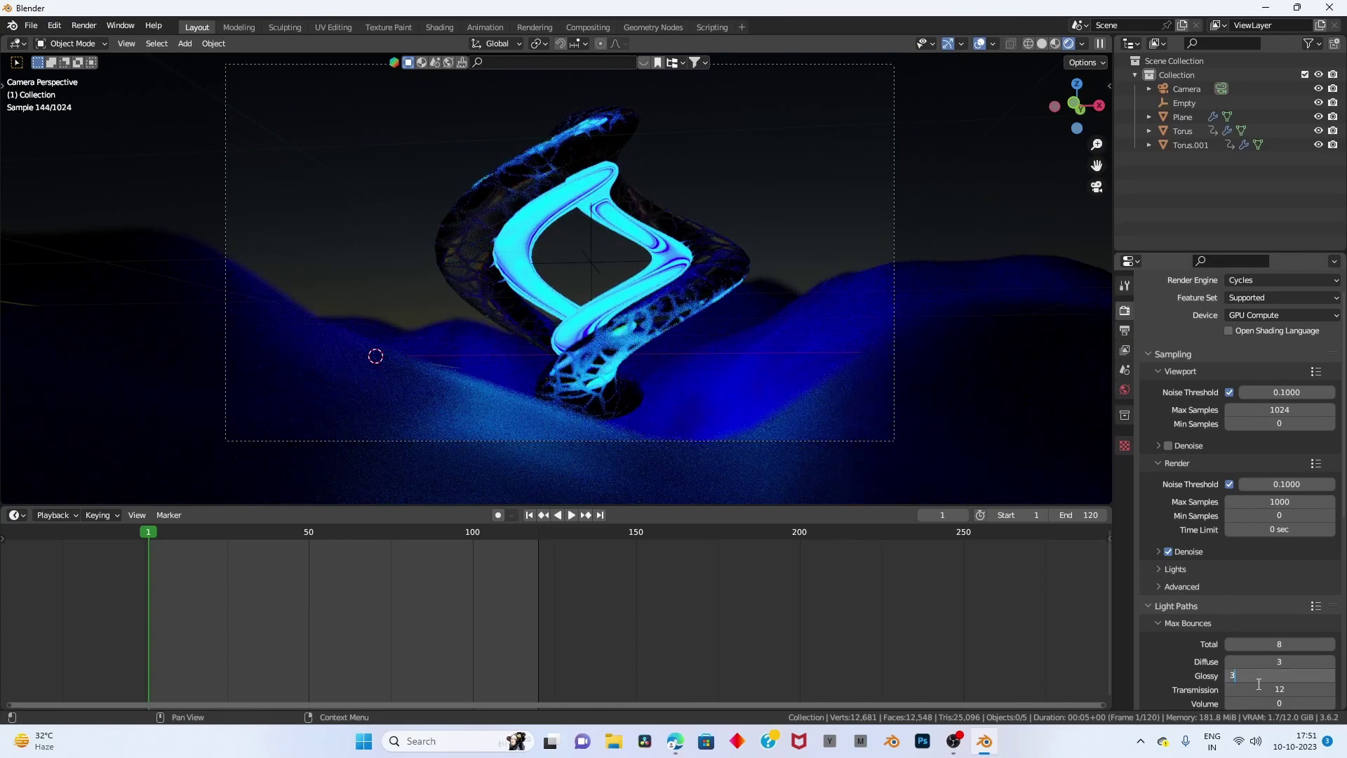
pyautogui.click(1259, 685)
pyautogui.write('8')
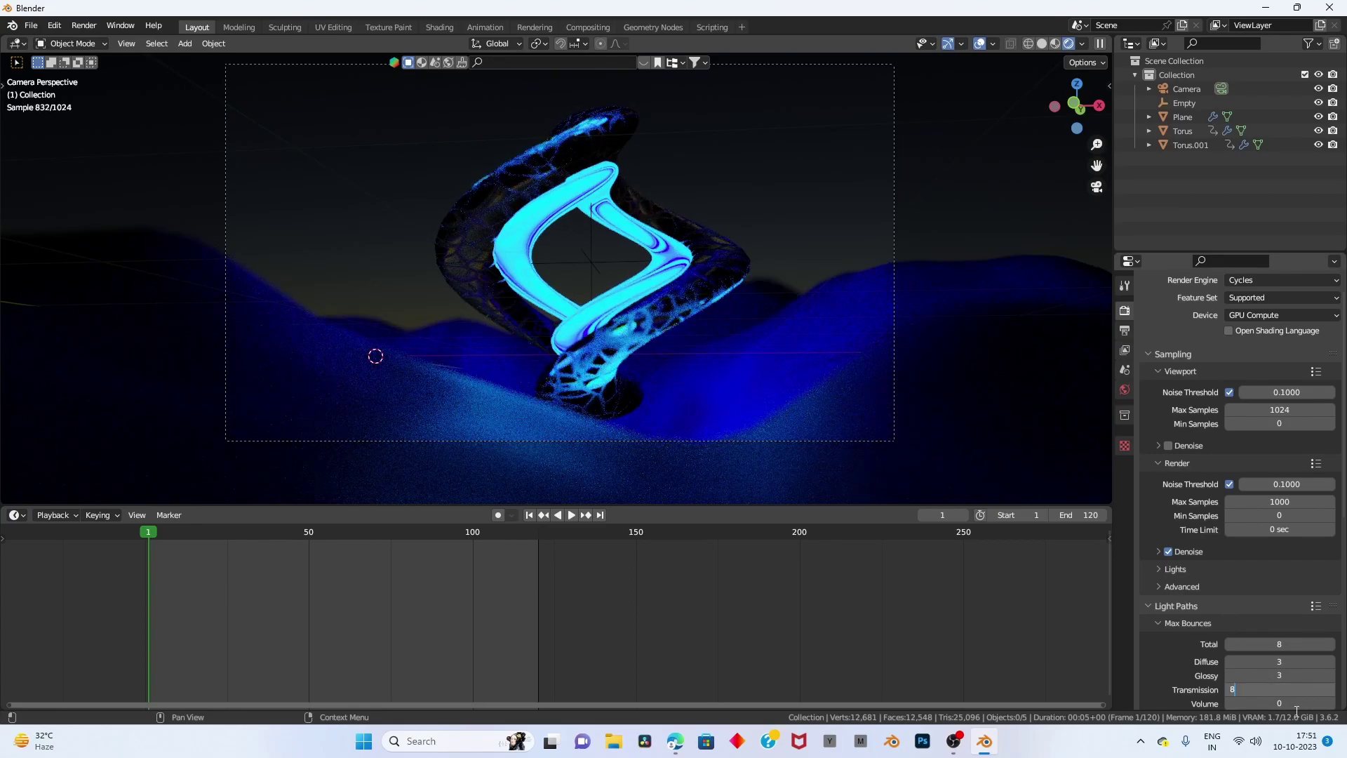
pyautogui.press('Return')
pyautogui.scroll(-1, 717, 260)
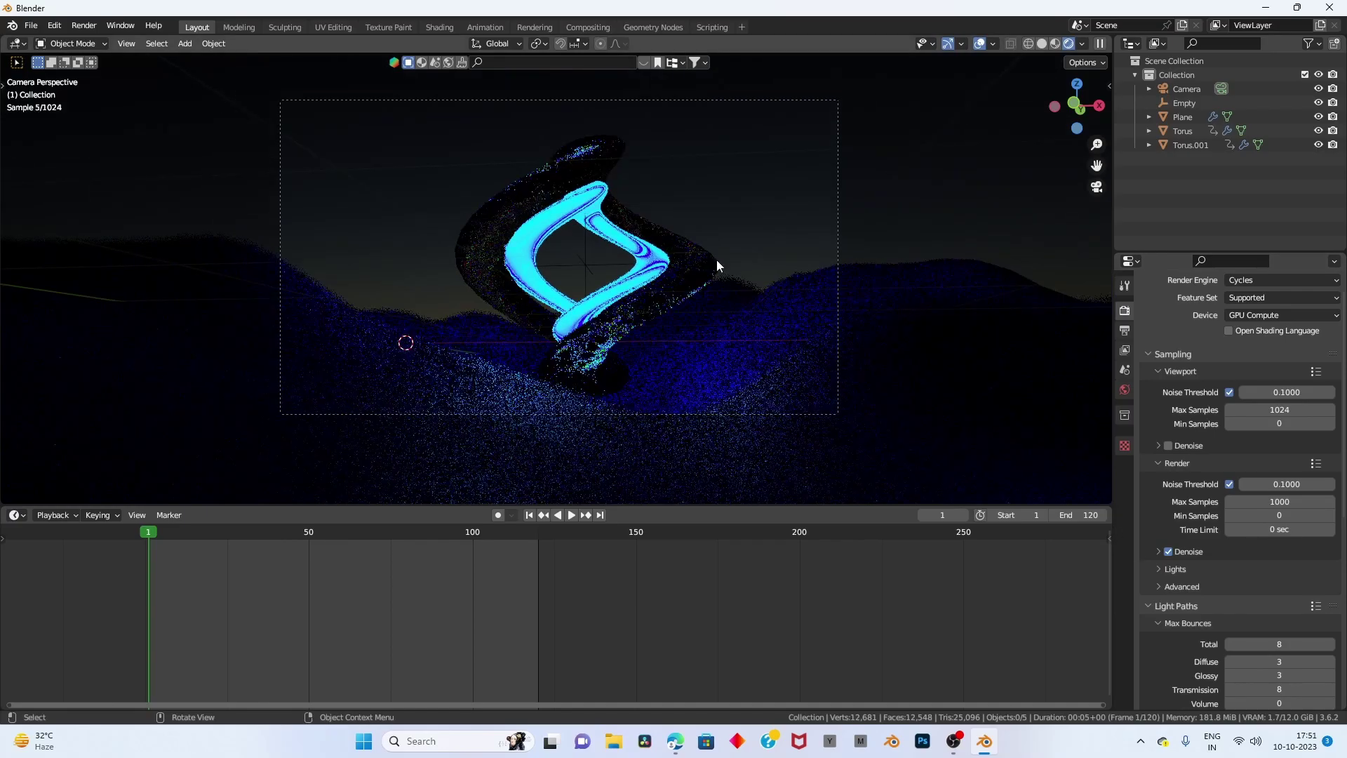
pyautogui.scroll(2, 724, 266)
pyautogui.press('space')
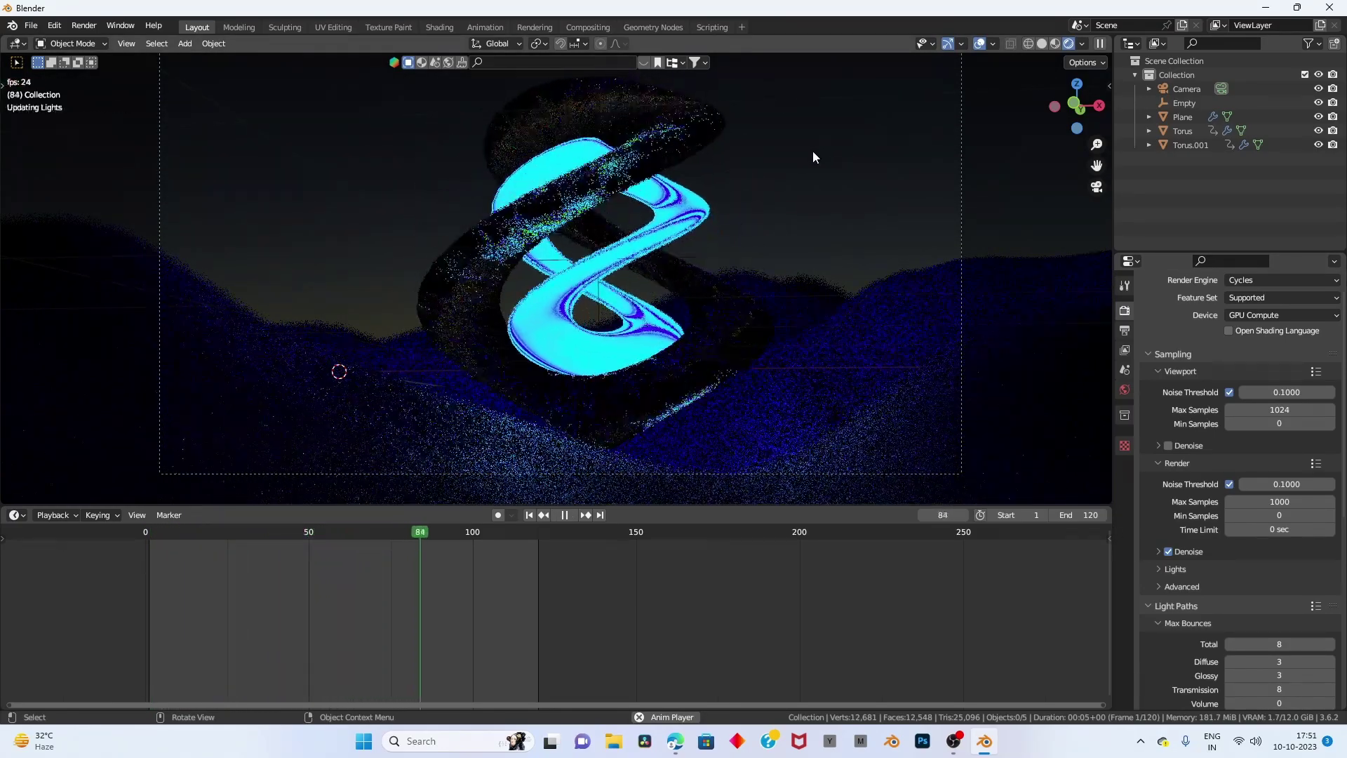
# Replay the current animation from frame 1 to review its timing.
pyautogui.press('space')
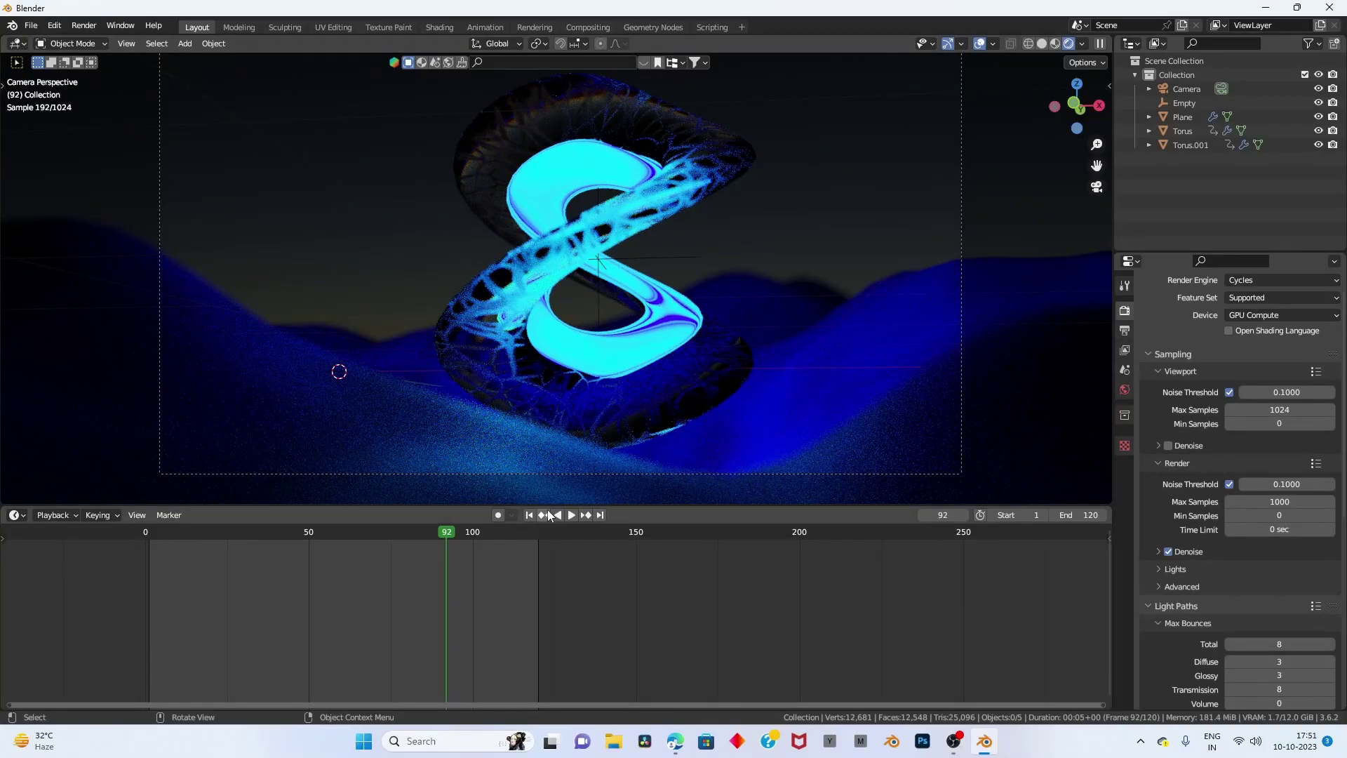
pyautogui.click(535, 515)
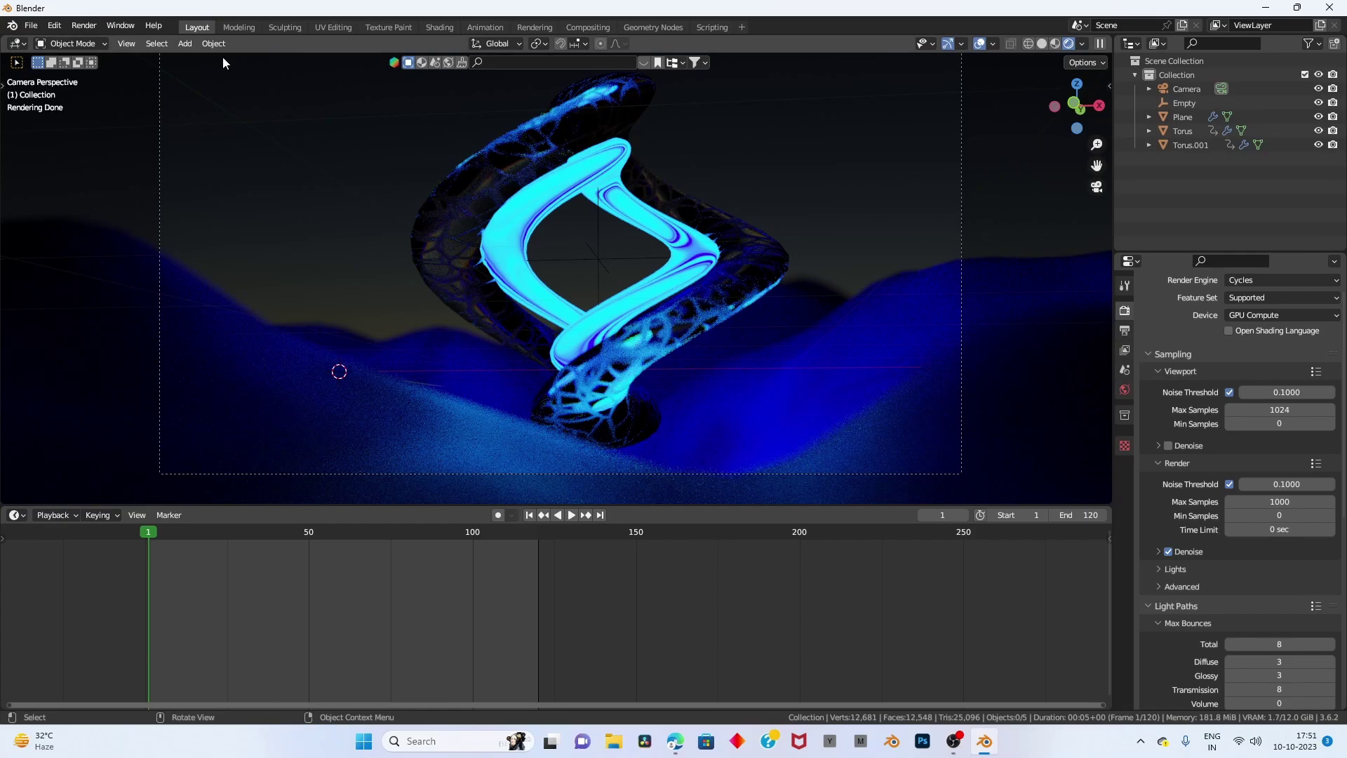
pyautogui.press('space')
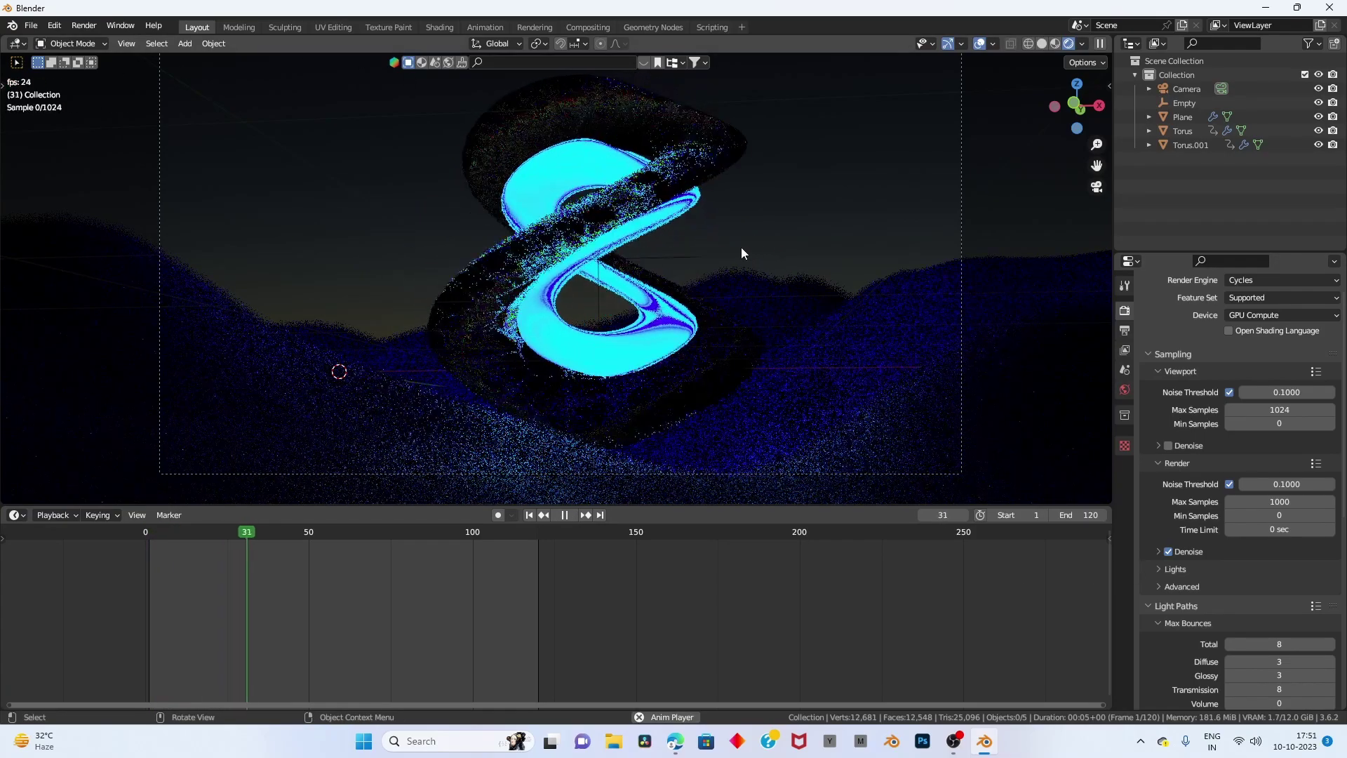
pyautogui.press('space')
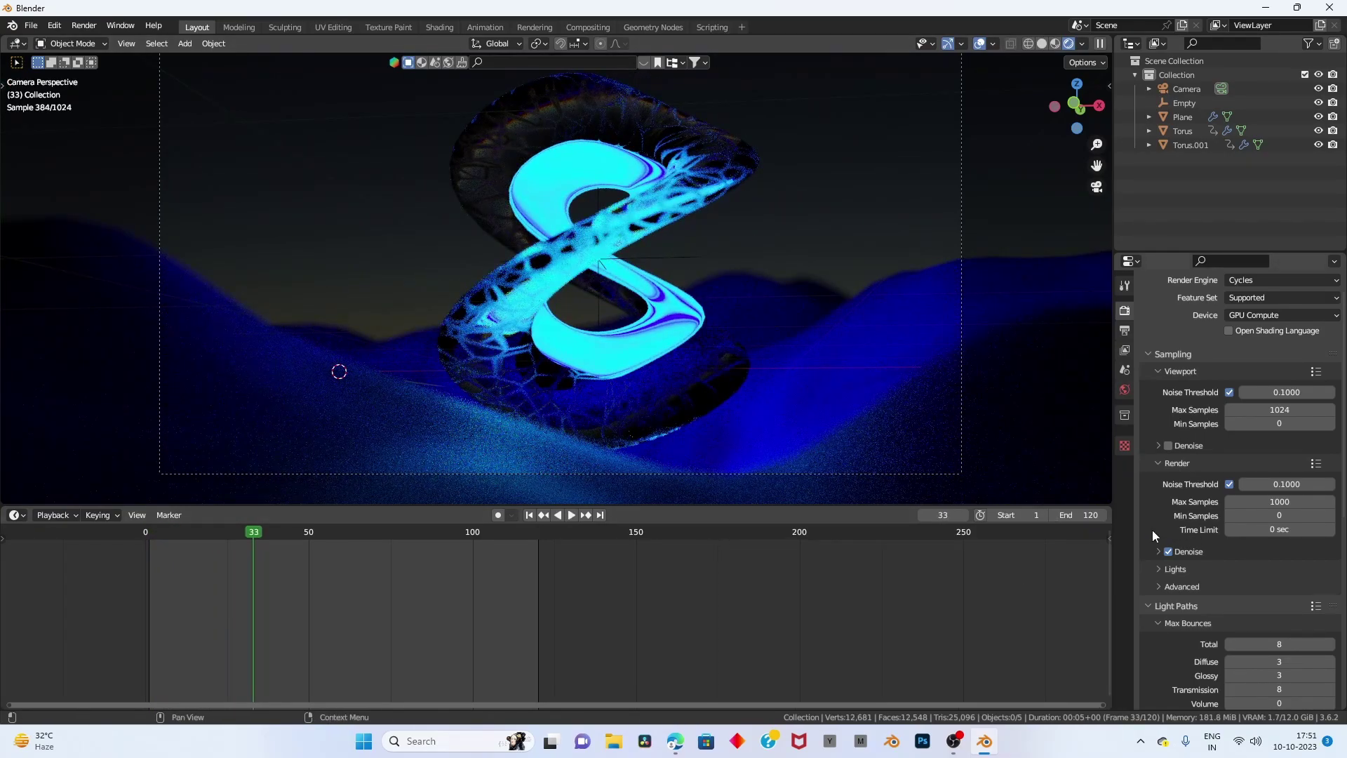
# Set the animation End frame to 150.
pyautogui.click(1081, 515)
pyautogui.write('1')
pyautogui.press('Return')
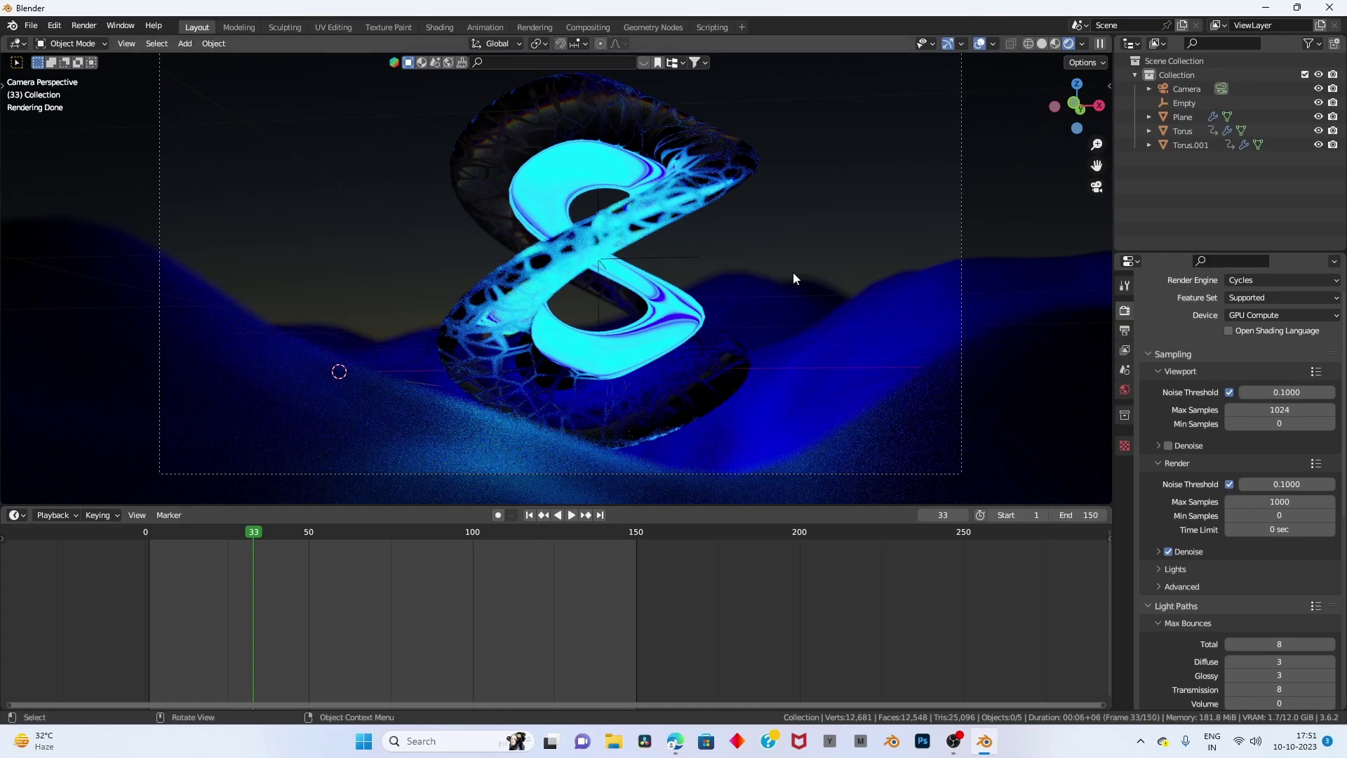
# Move Torus.001's later keyframe to frame 150.
pyautogui.click(599, 221)
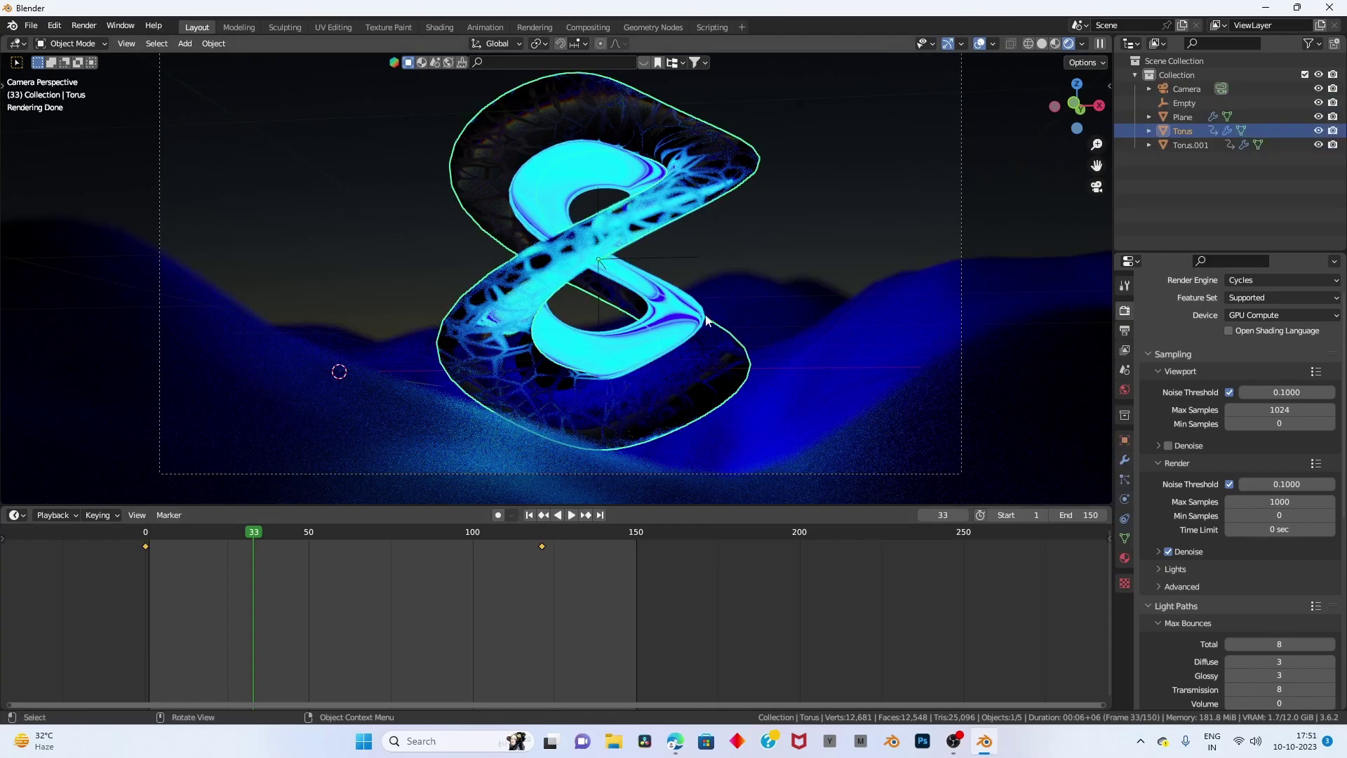
pyautogui.click(552, 193)
pyautogui.click(542, 545)
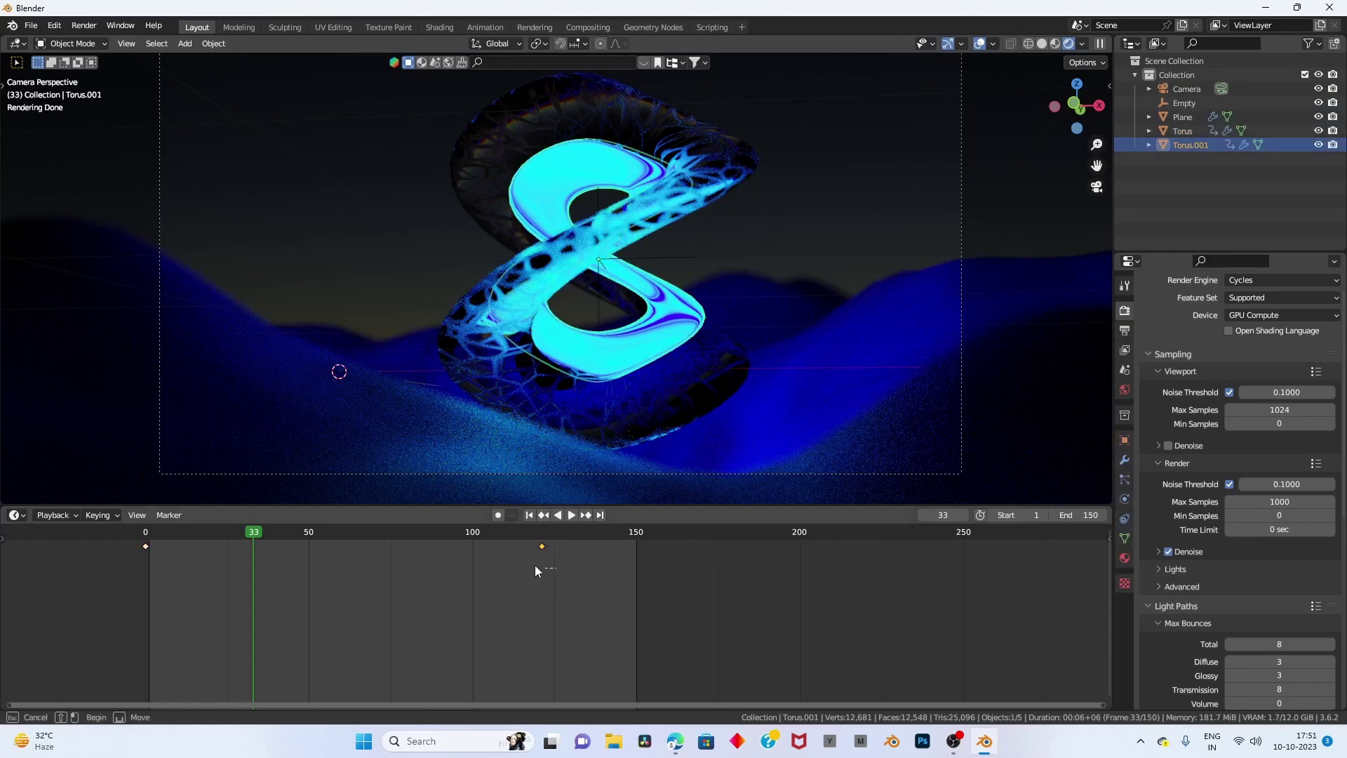
pyautogui.press('g')
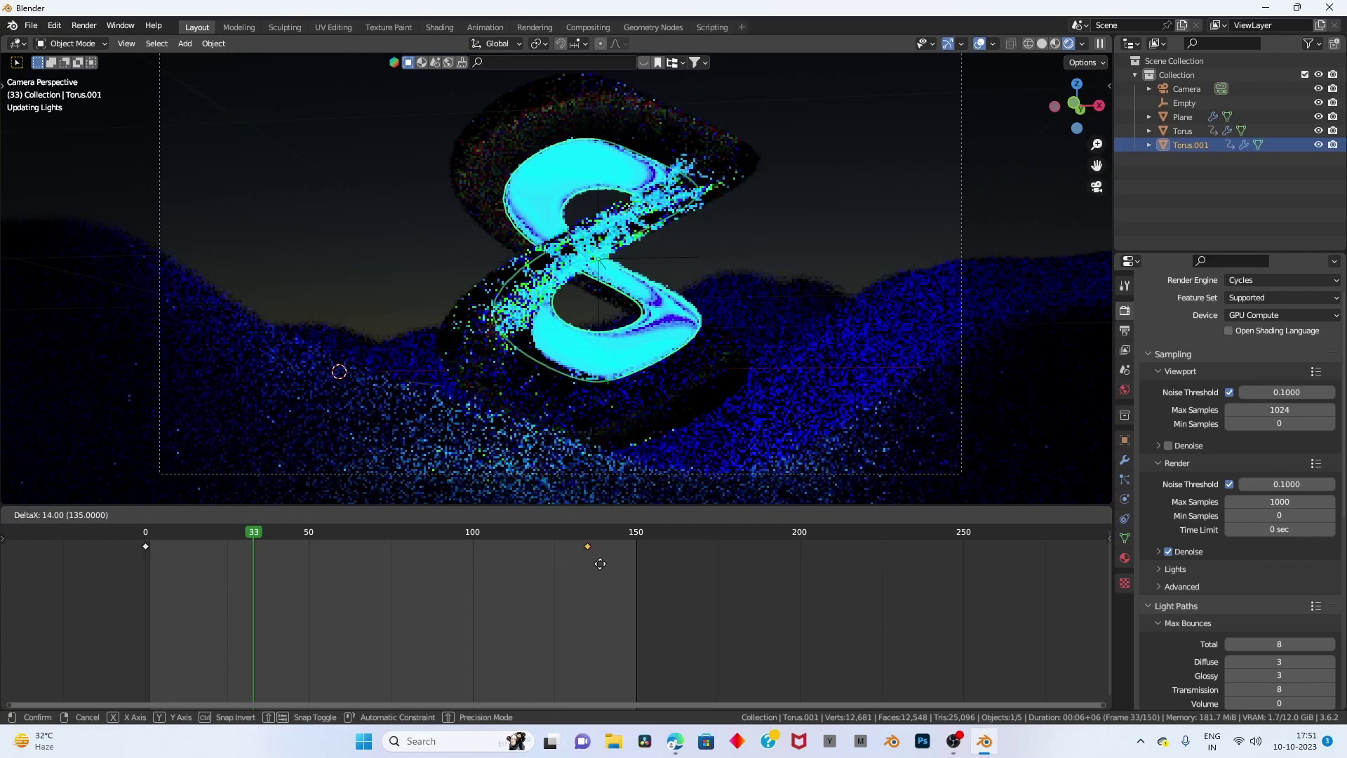
pyautogui.click(644, 590)
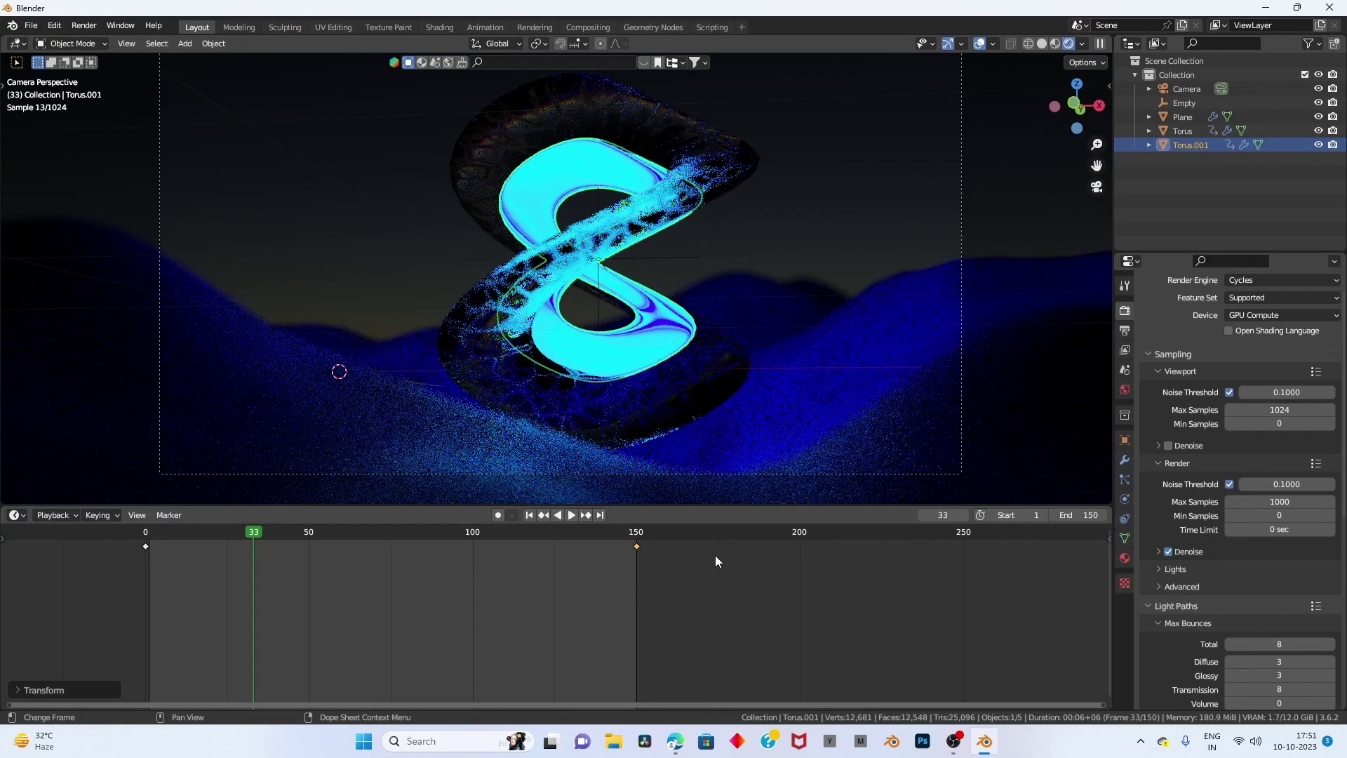
pyautogui.press('Right')
pyautogui.press('g')
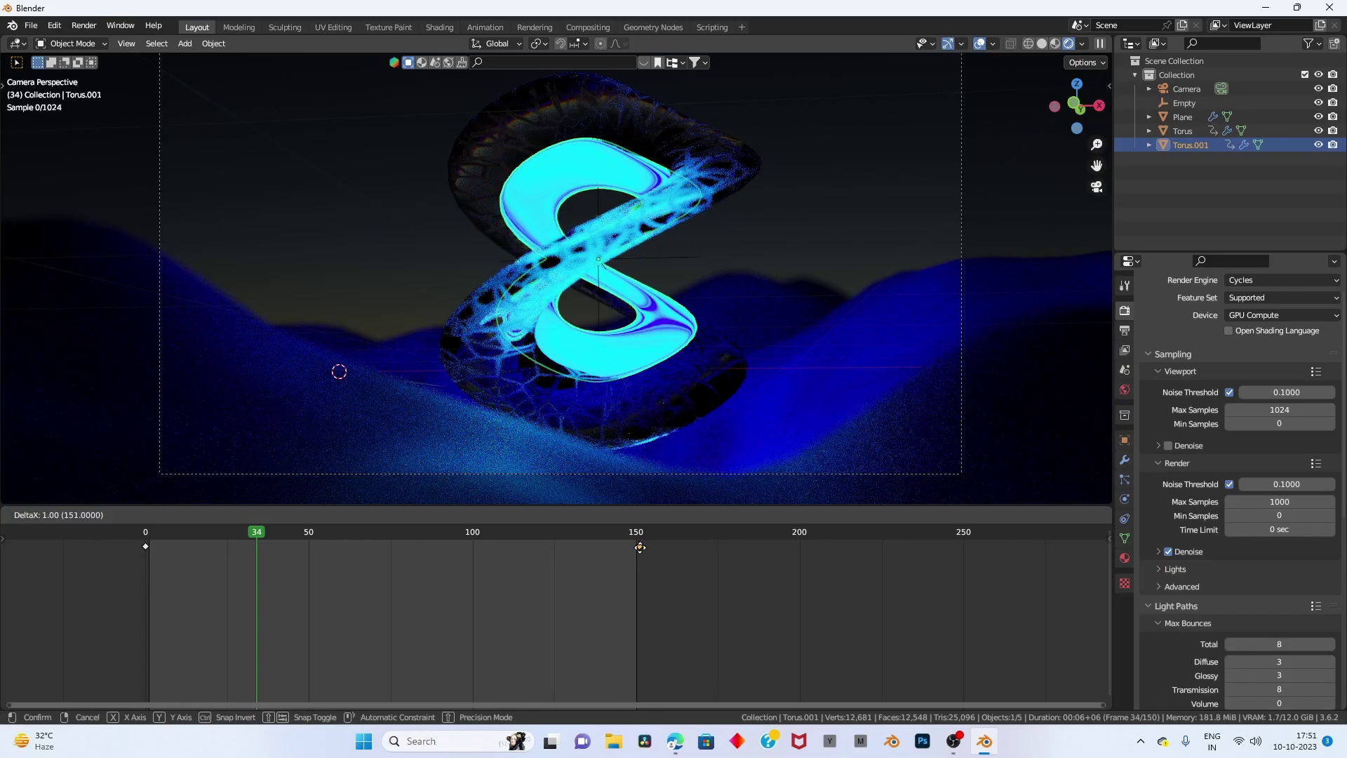
pyautogui.click(636, 548)
# Shift the outer Torus's keyframes so they end at frame 150, then preview.
pyautogui.click(680, 141)
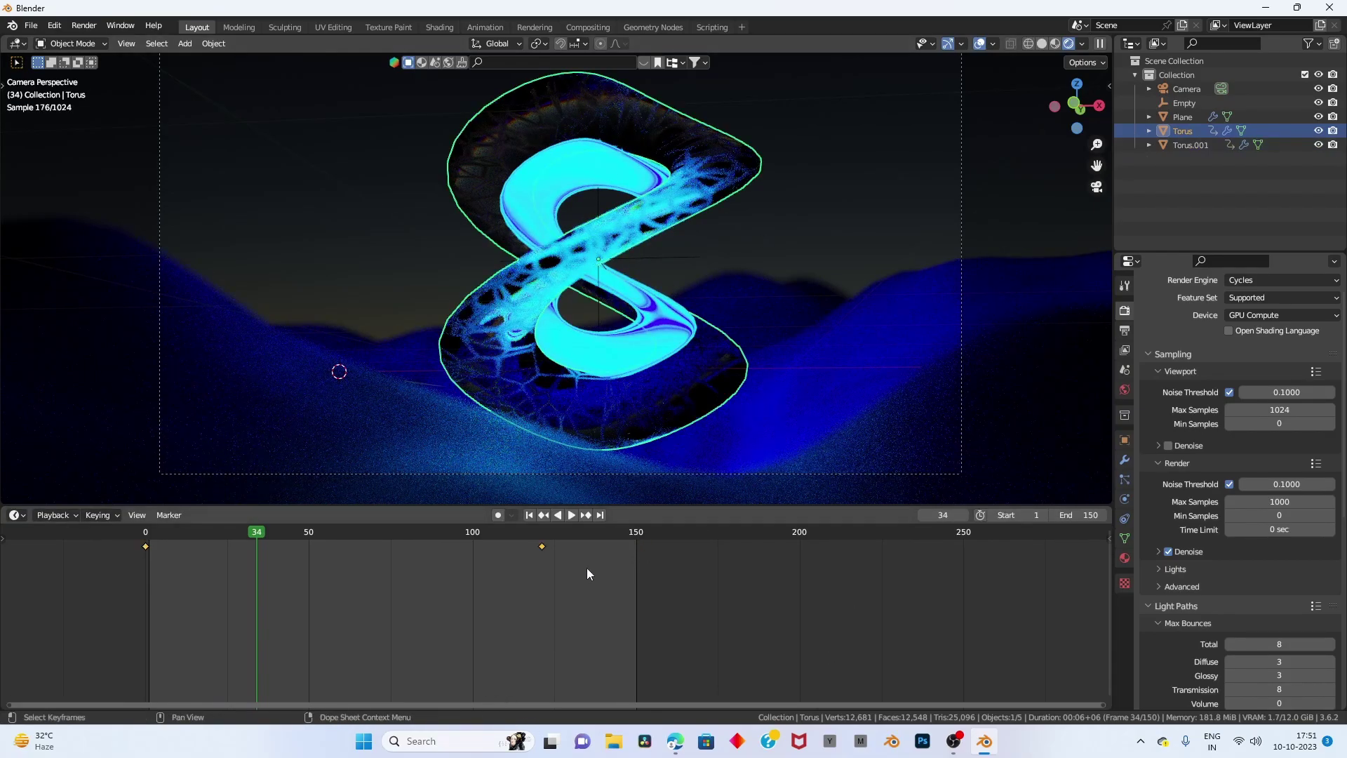
pyautogui.moveTo(540, 547); pyautogui.dragTo(640, 597)
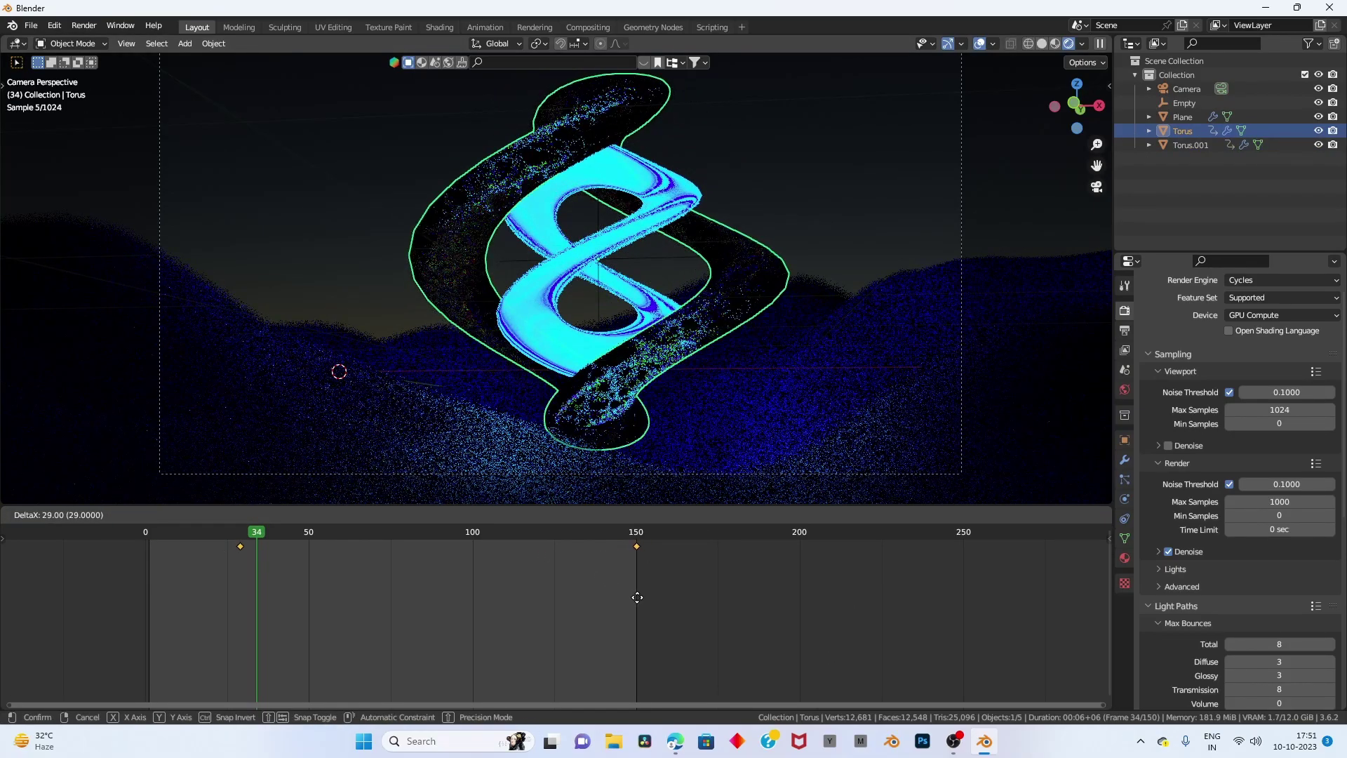
pyautogui.moveTo(637, 545); pyautogui.dragTo(639, 577)
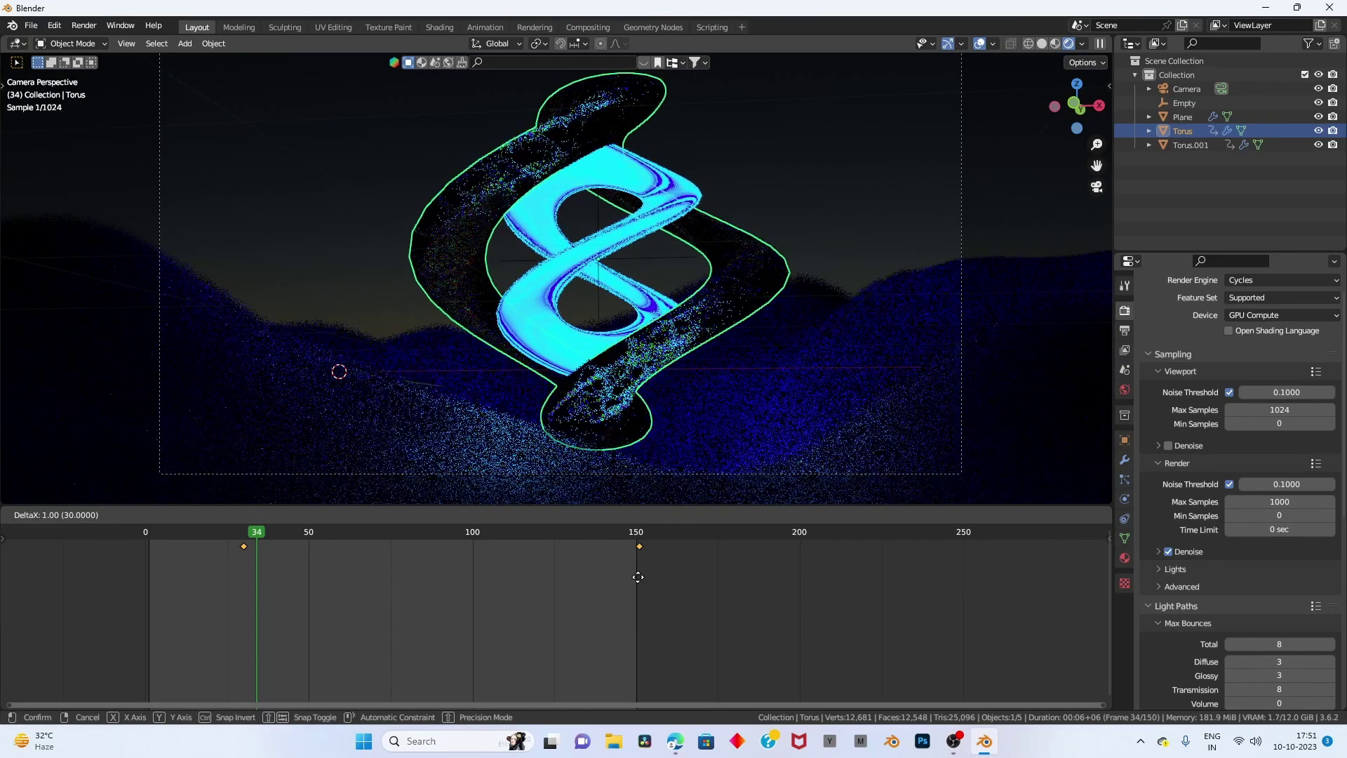
pyautogui.moveTo(639, 577); pyautogui.dragTo(636, 577)
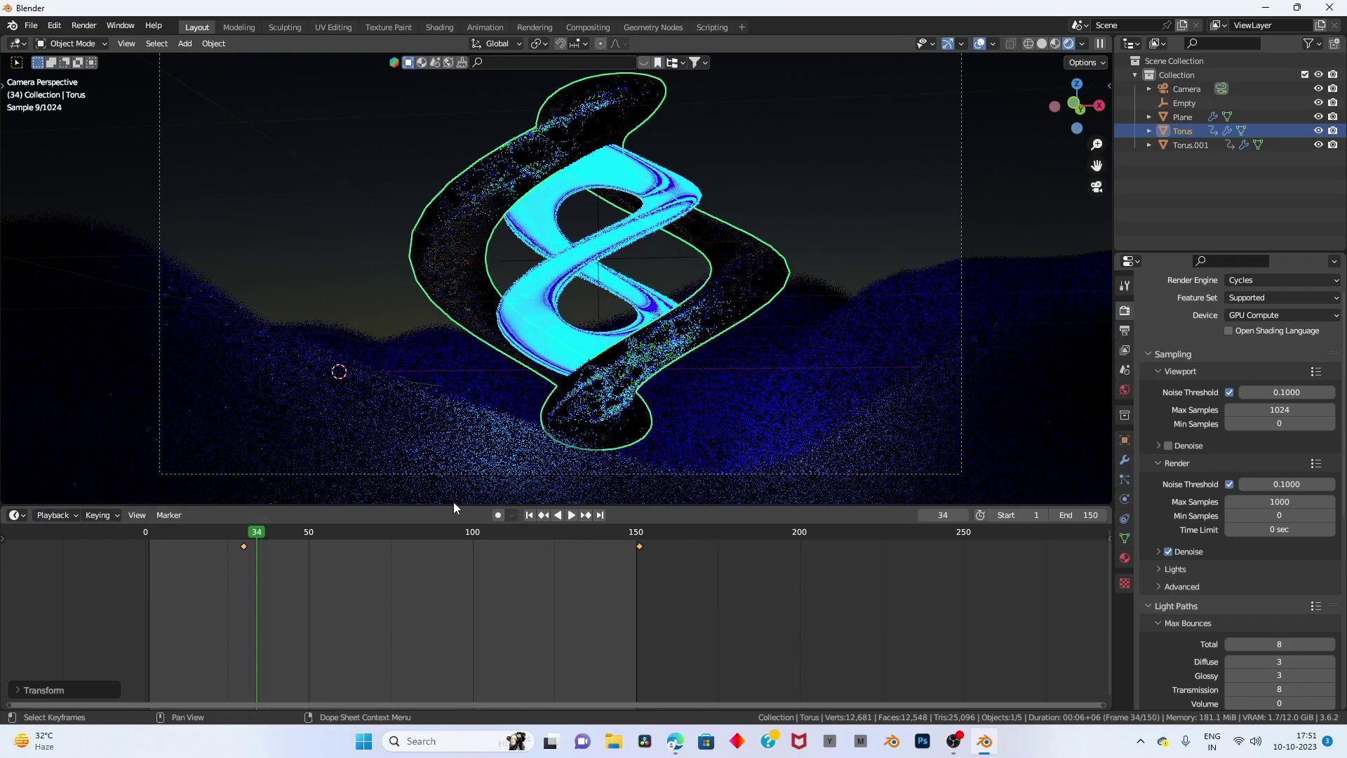
pyautogui.hotkey('shift', 'Left')
pyautogui.press('space')
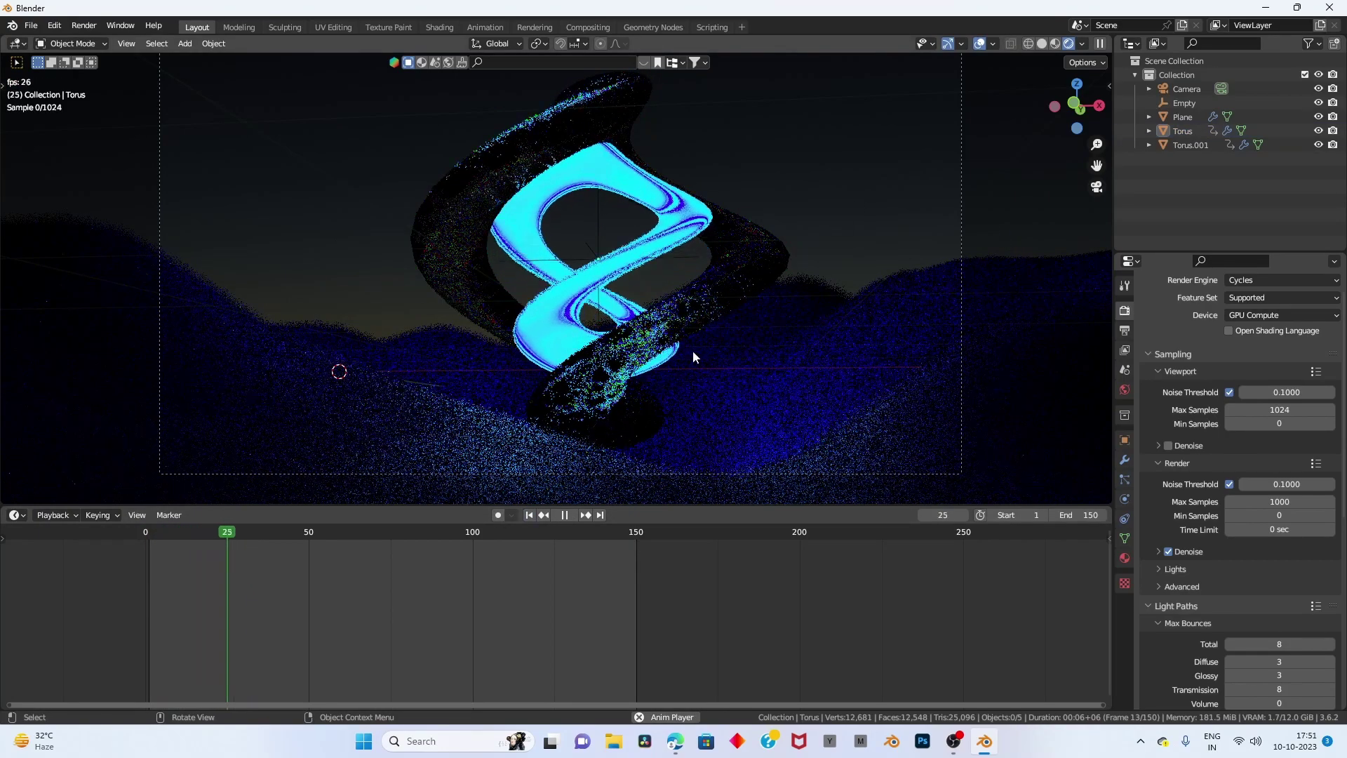
pyautogui.press('space')
# Move the outer Torus's keyframe near frame 29 back to frame 0.
pyautogui.click(259, 554)
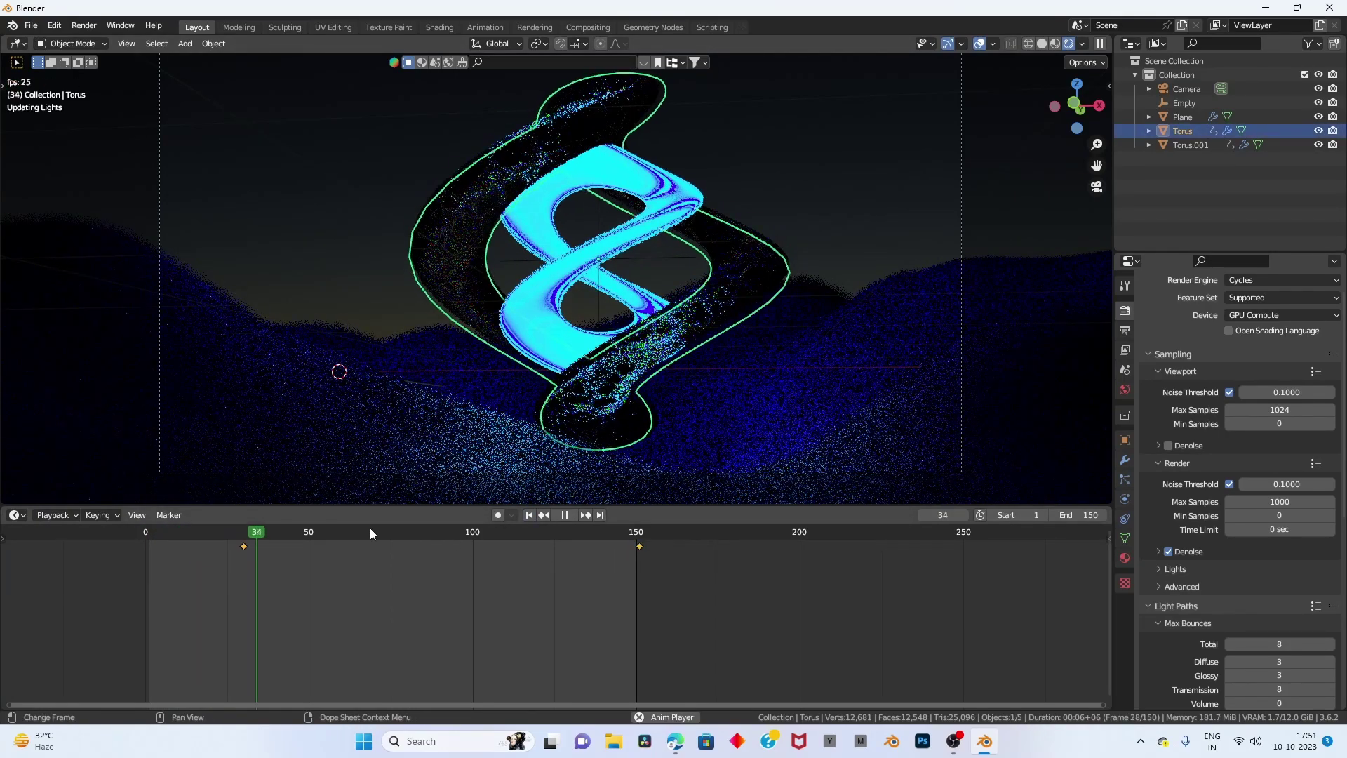
pyautogui.moveTo(242, 545); pyautogui.dragTo(144, 574)
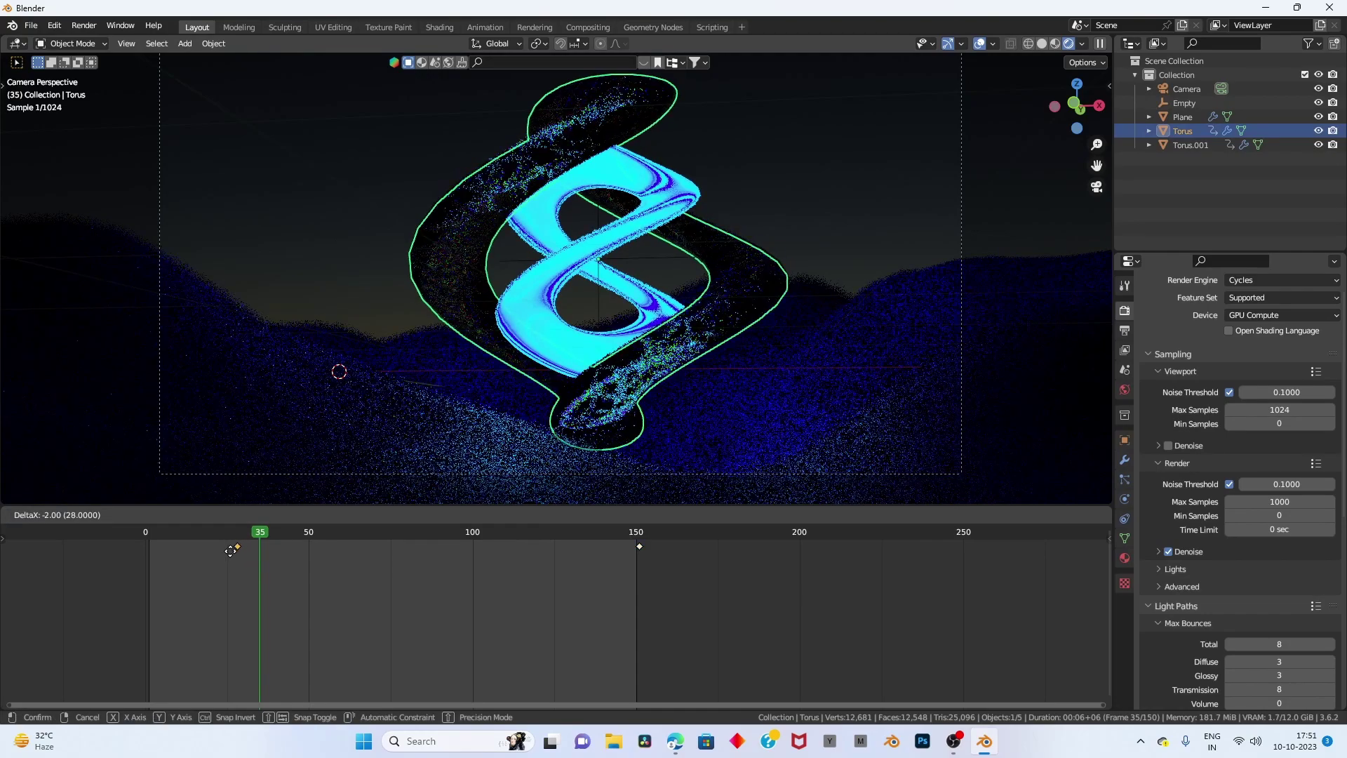
pyautogui.click(143, 574)
# Play the retimed animation from frame 1 to check both tori.
pyautogui.press('space')
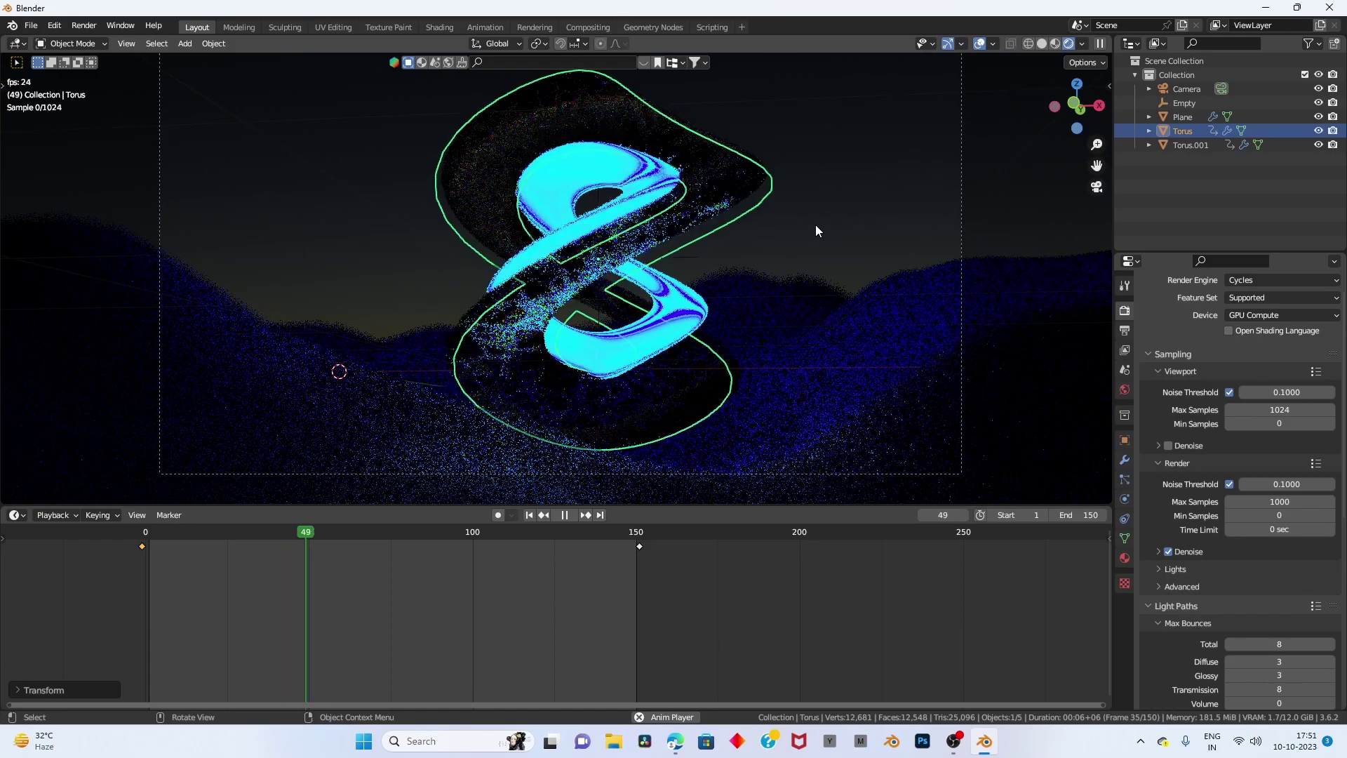
pyautogui.click(866, 171)
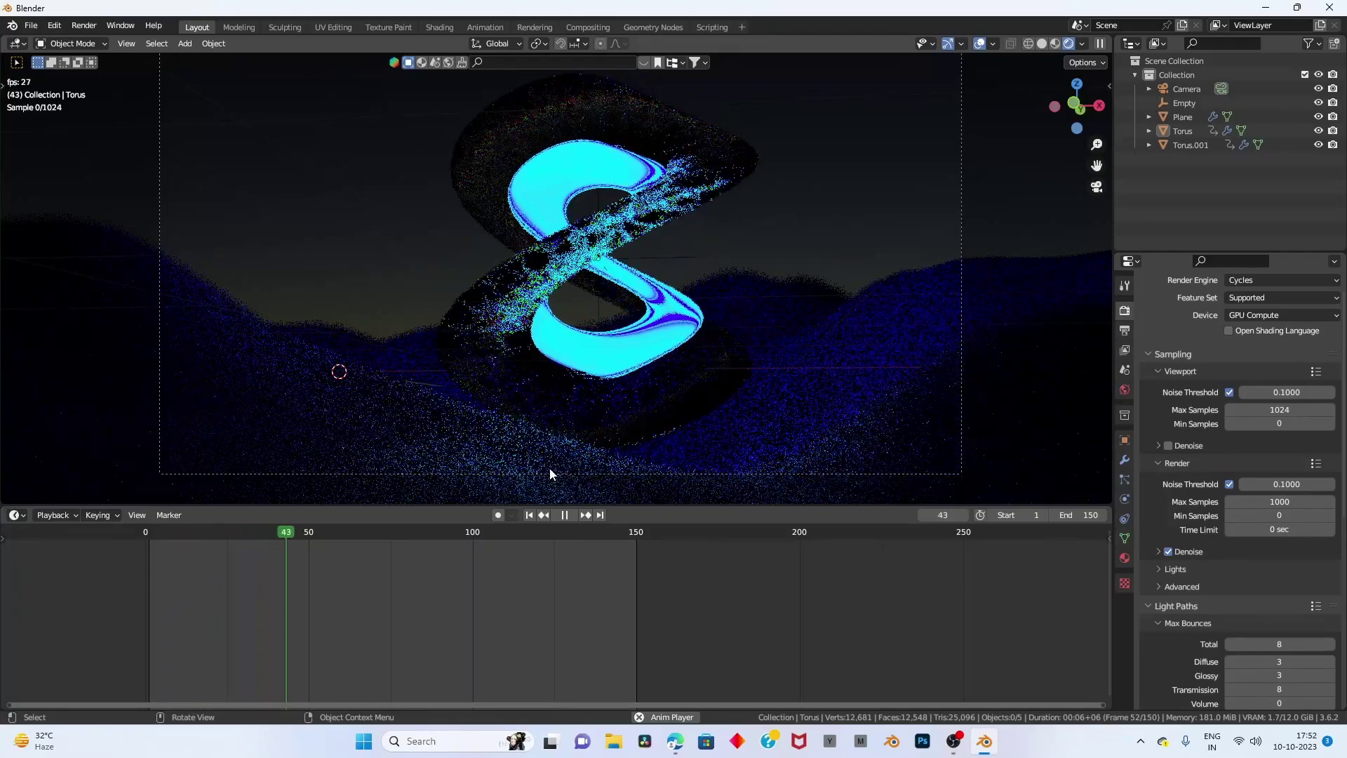
pyautogui.click(564, 514)
pyautogui.click(529, 514)
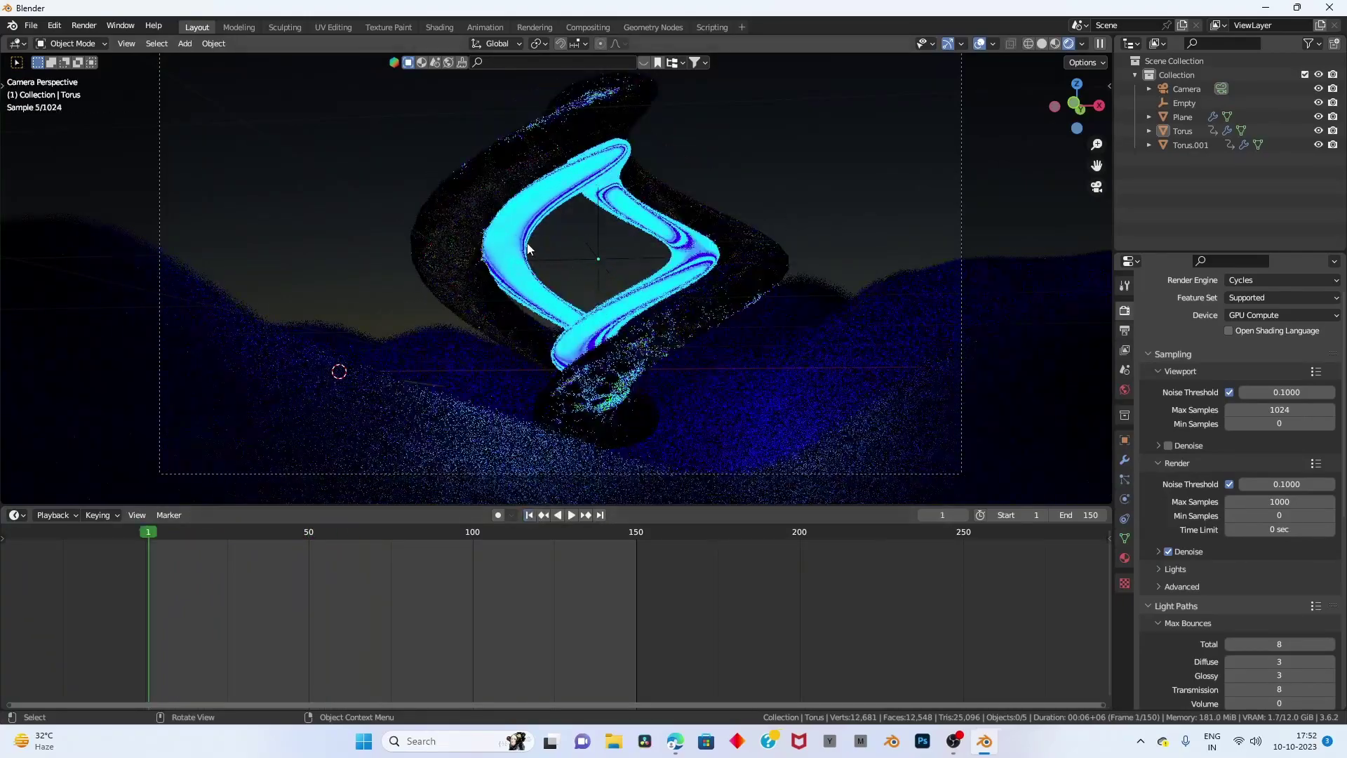
pyautogui.press('space')
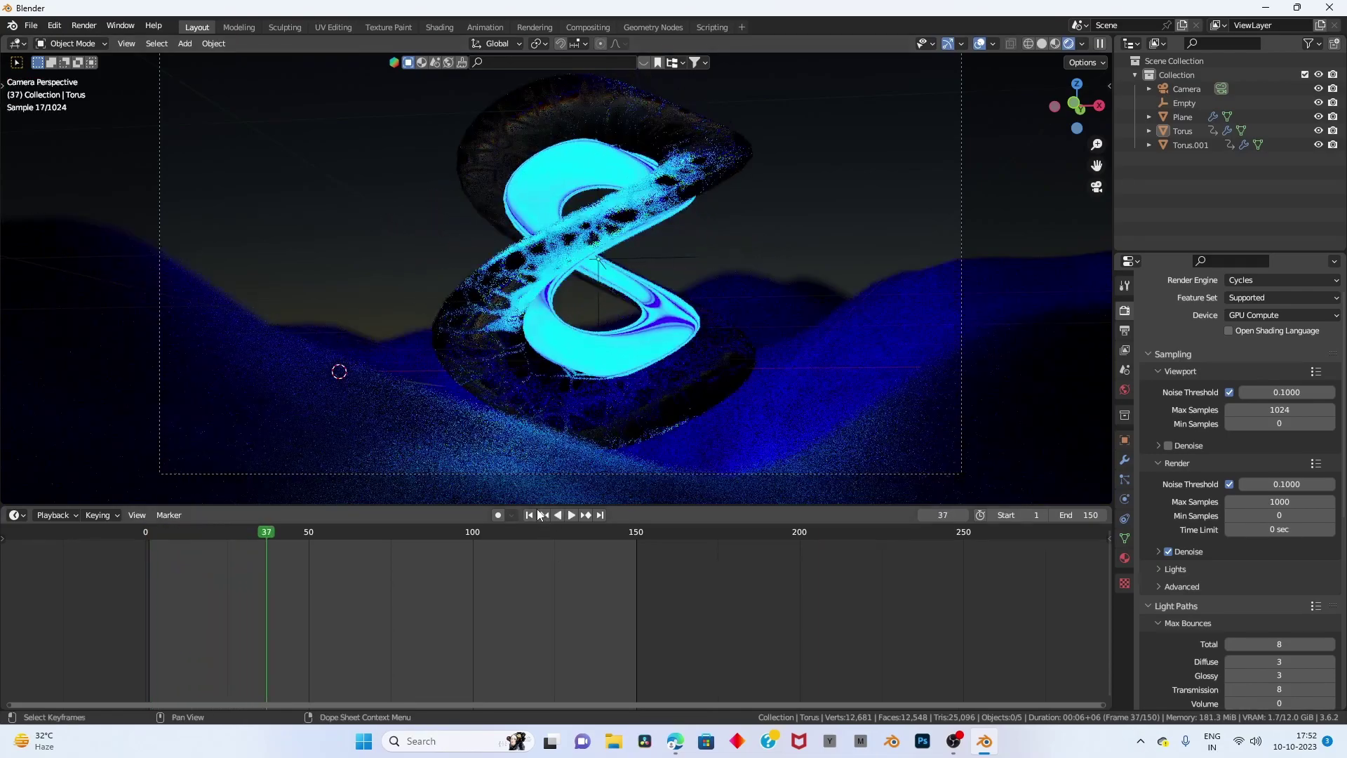
pyautogui.press('Escape')
# Render frame 1 as a still image and close the Render Result.
pyautogui.click(120, 26)
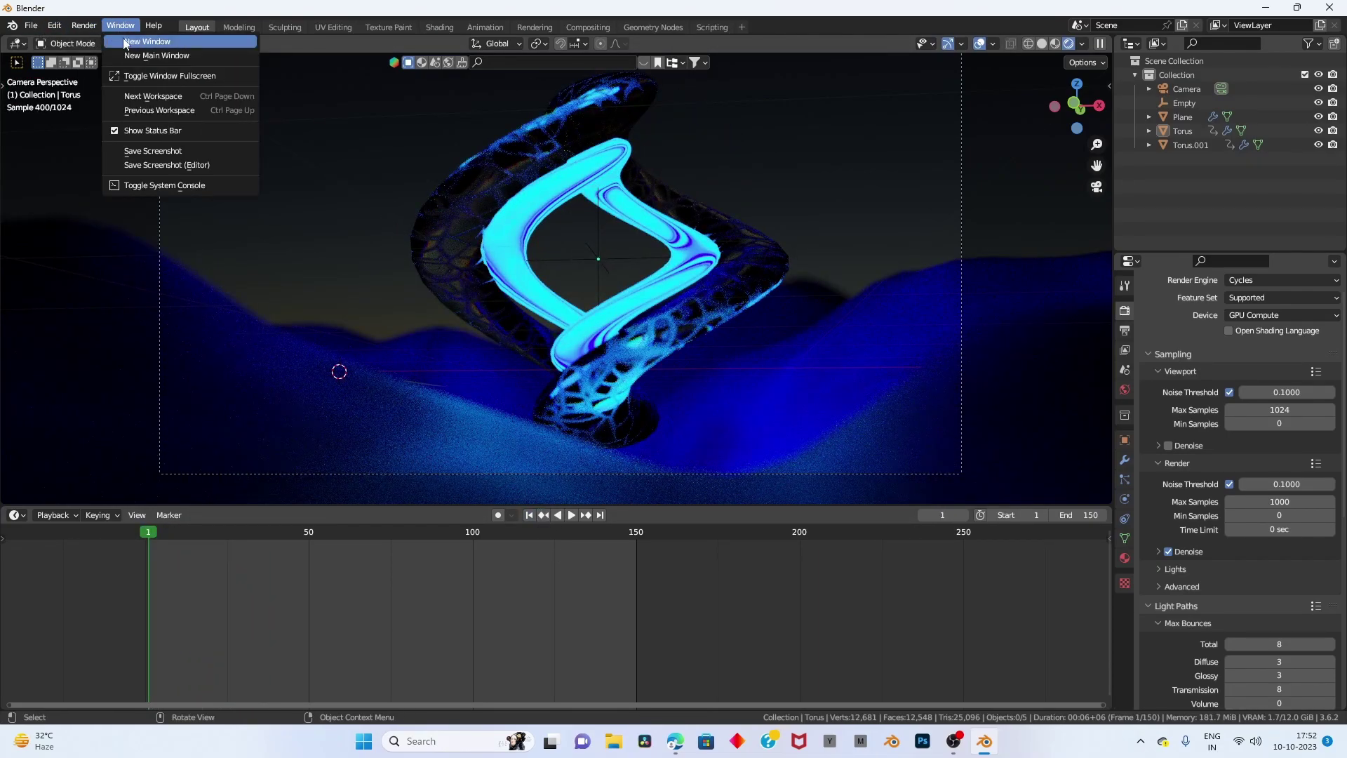
pyautogui.click(84, 25)
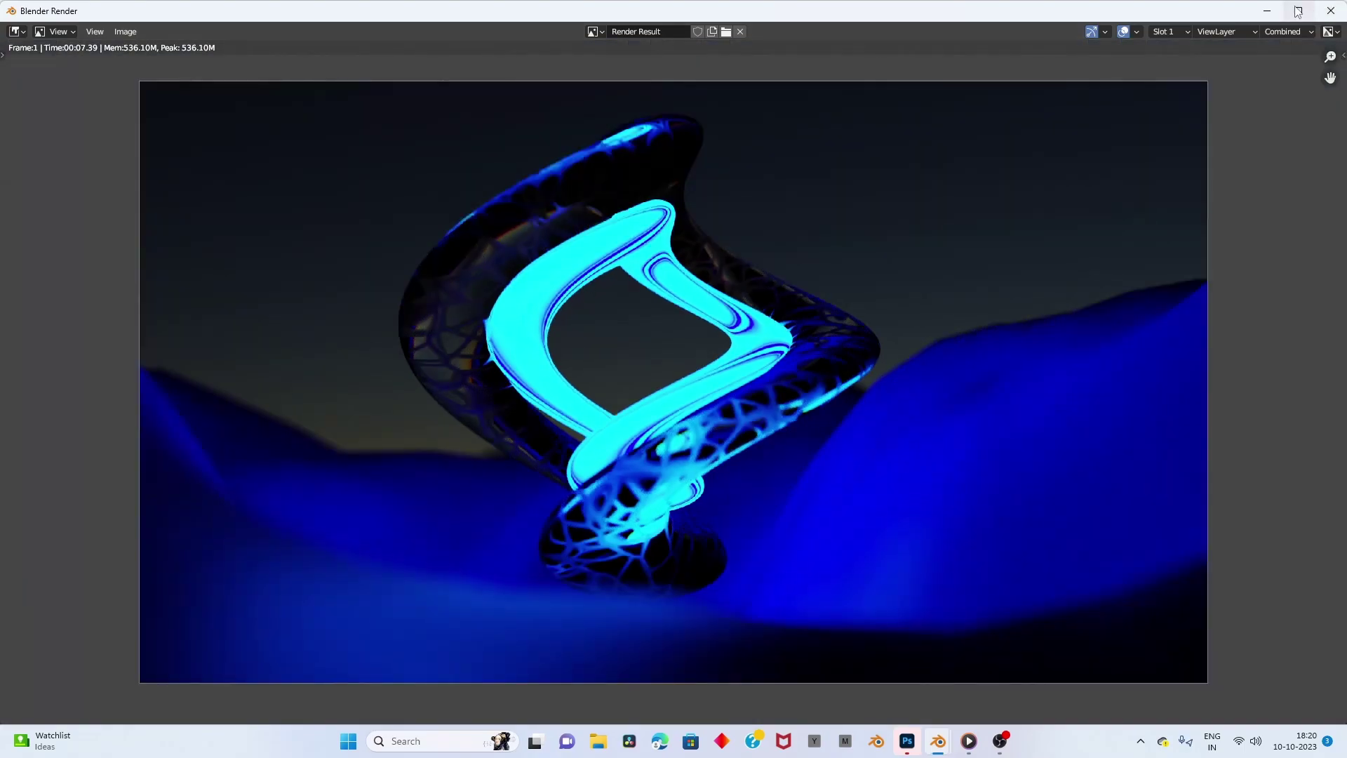
pyautogui.click(1331, 10)
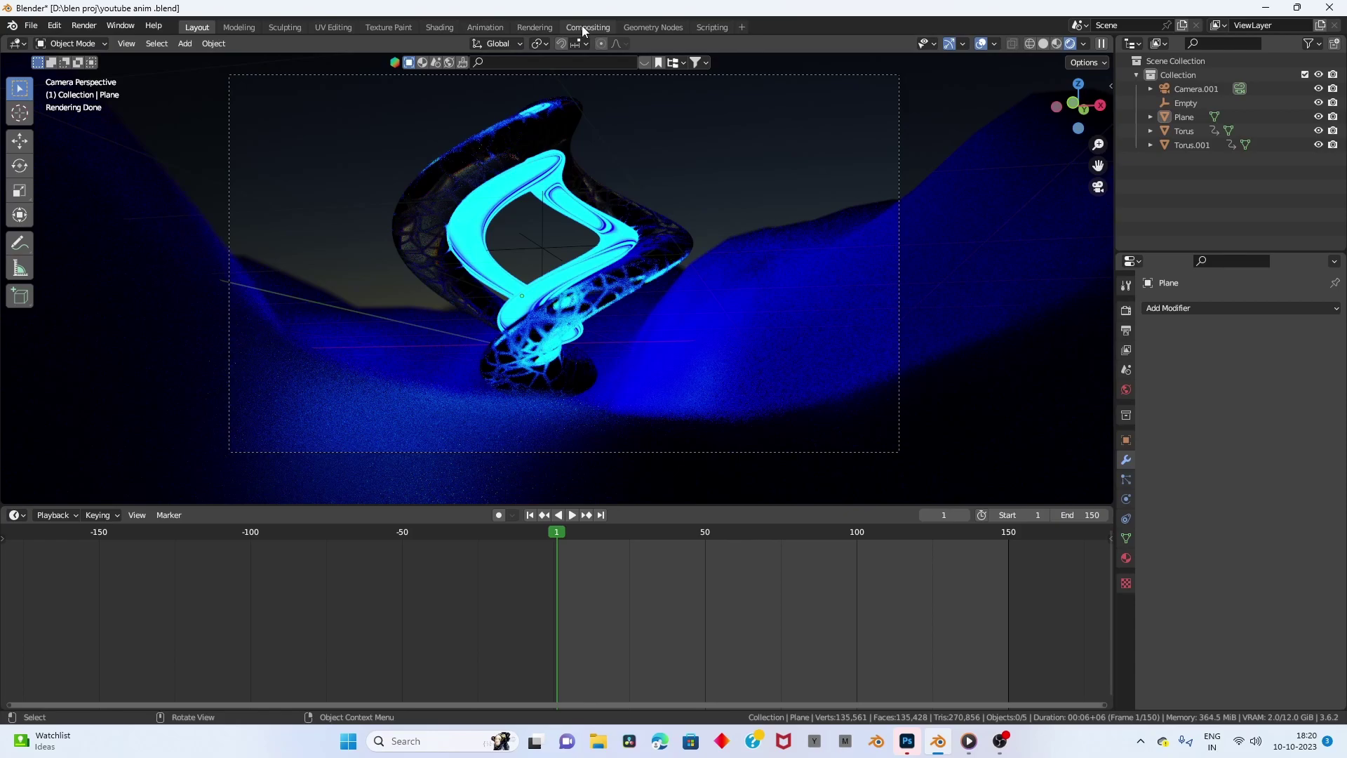
# Select the outer Torus, then Torus.001, and bring up the Add Modifier list.
pyautogui.scroll(2, 474, 200)
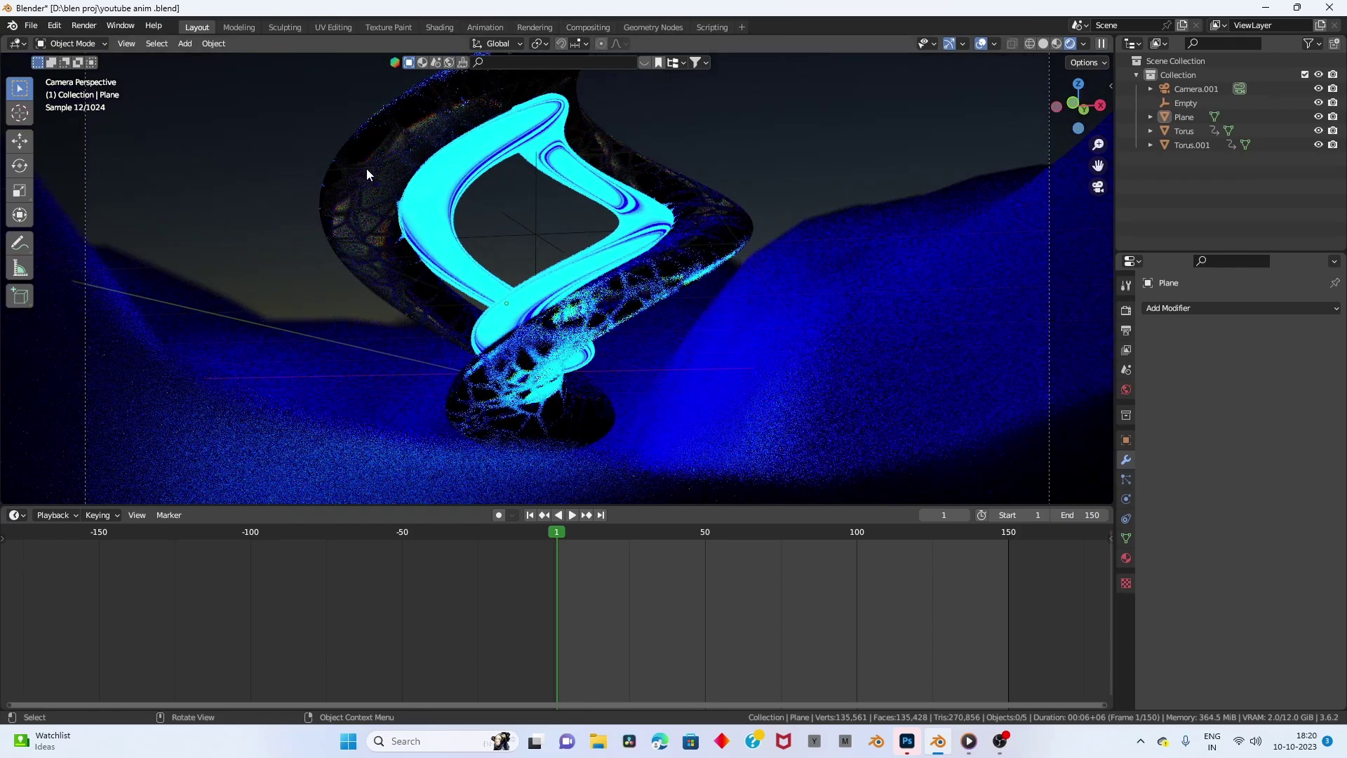
pyautogui.click(369, 161)
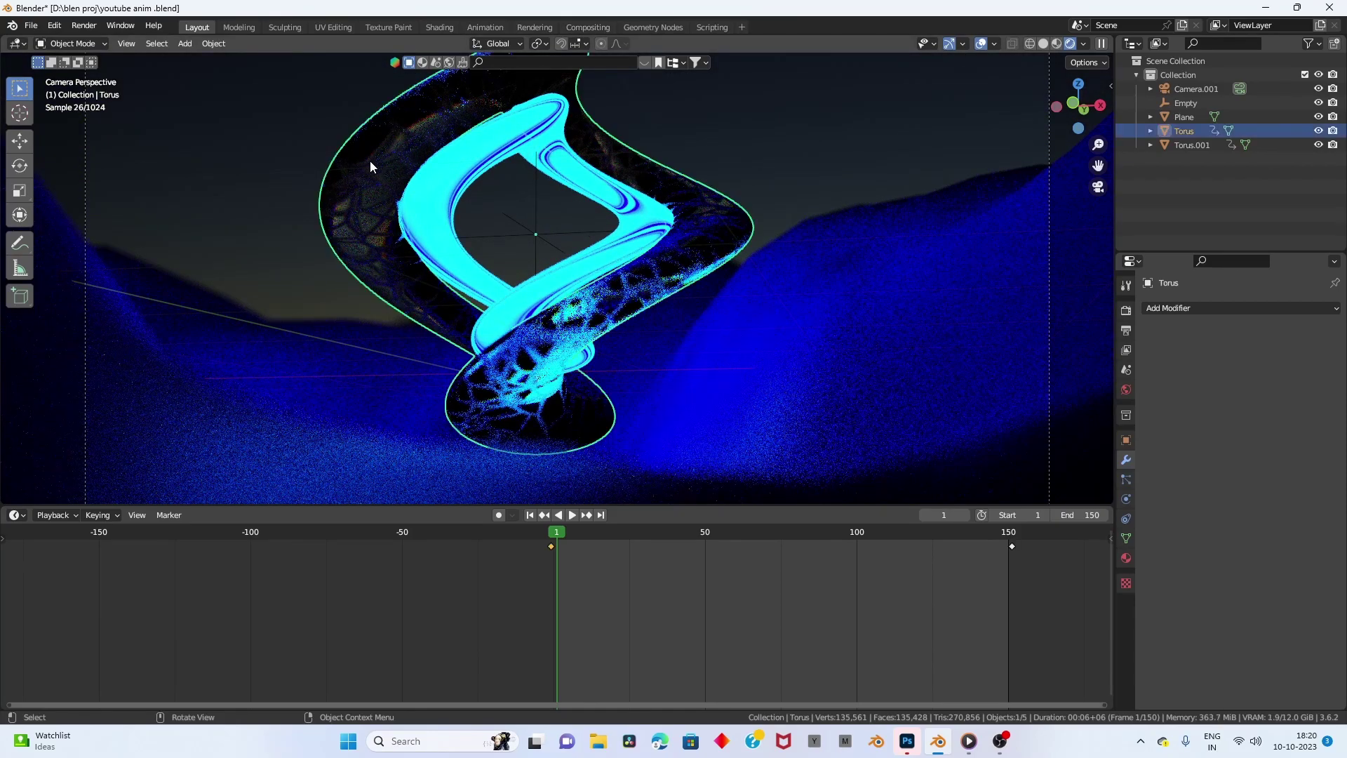
pyautogui.click(384, 146)
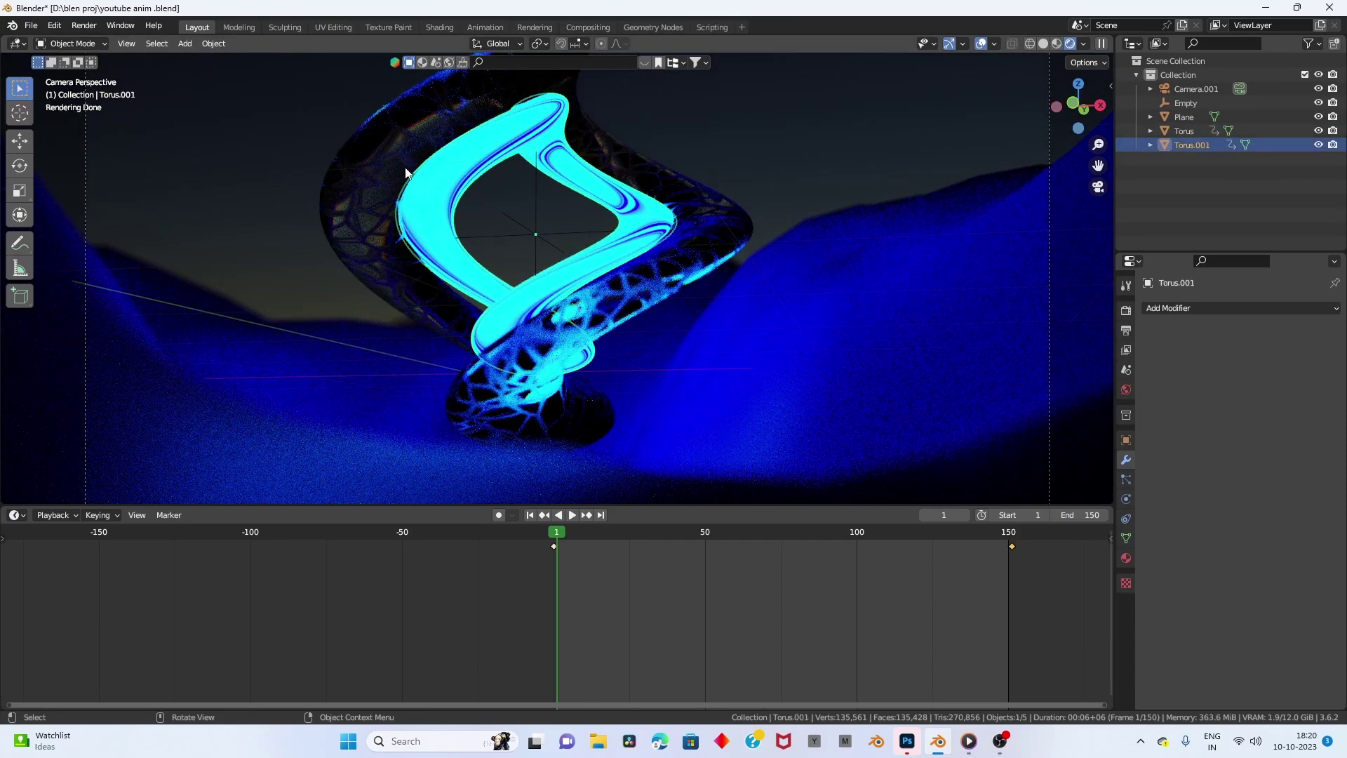
pyautogui.click(431, 195)
pyautogui.click(1241, 308)
# In the Compositing workspace, enable Use Nodes and add a Render Layers node.
pyautogui.click(577, 27)
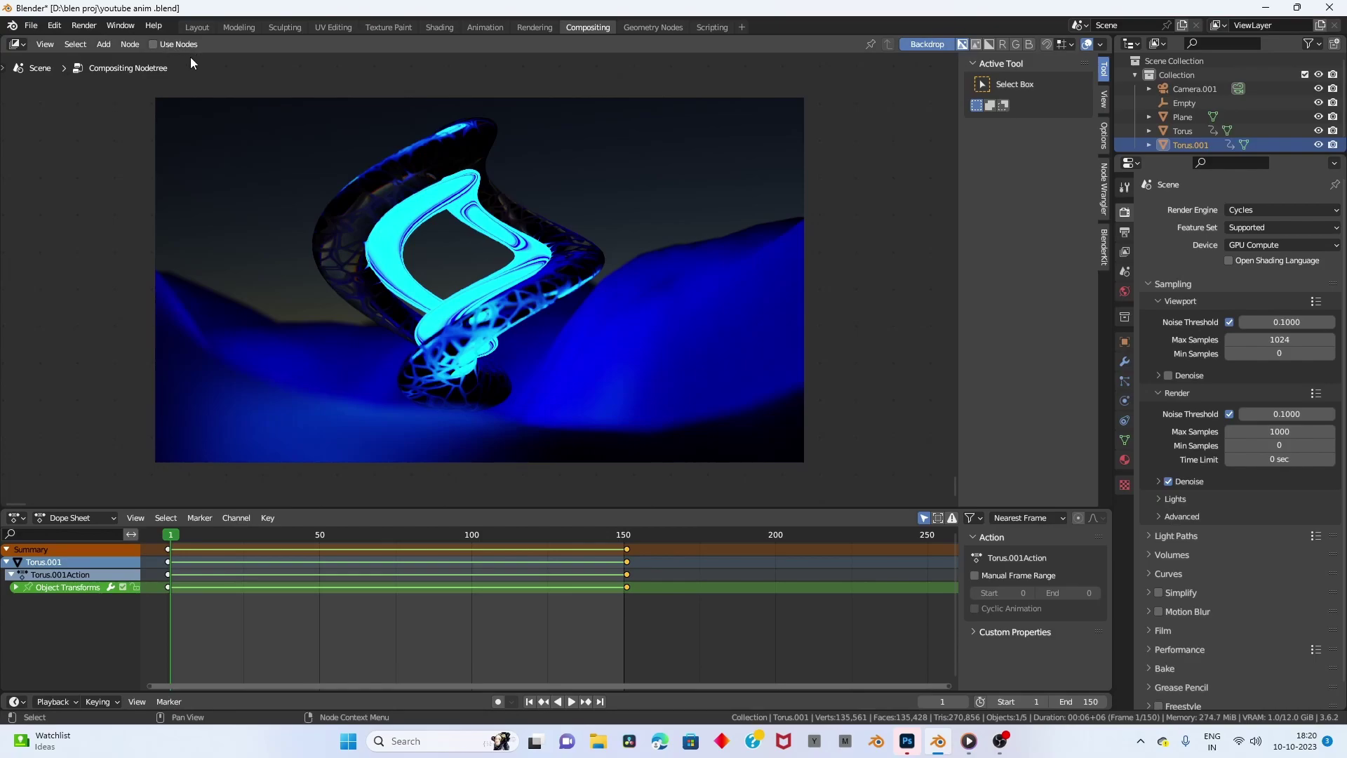
pyautogui.click(153, 44)
pyautogui.hotkey('shift', 'a')
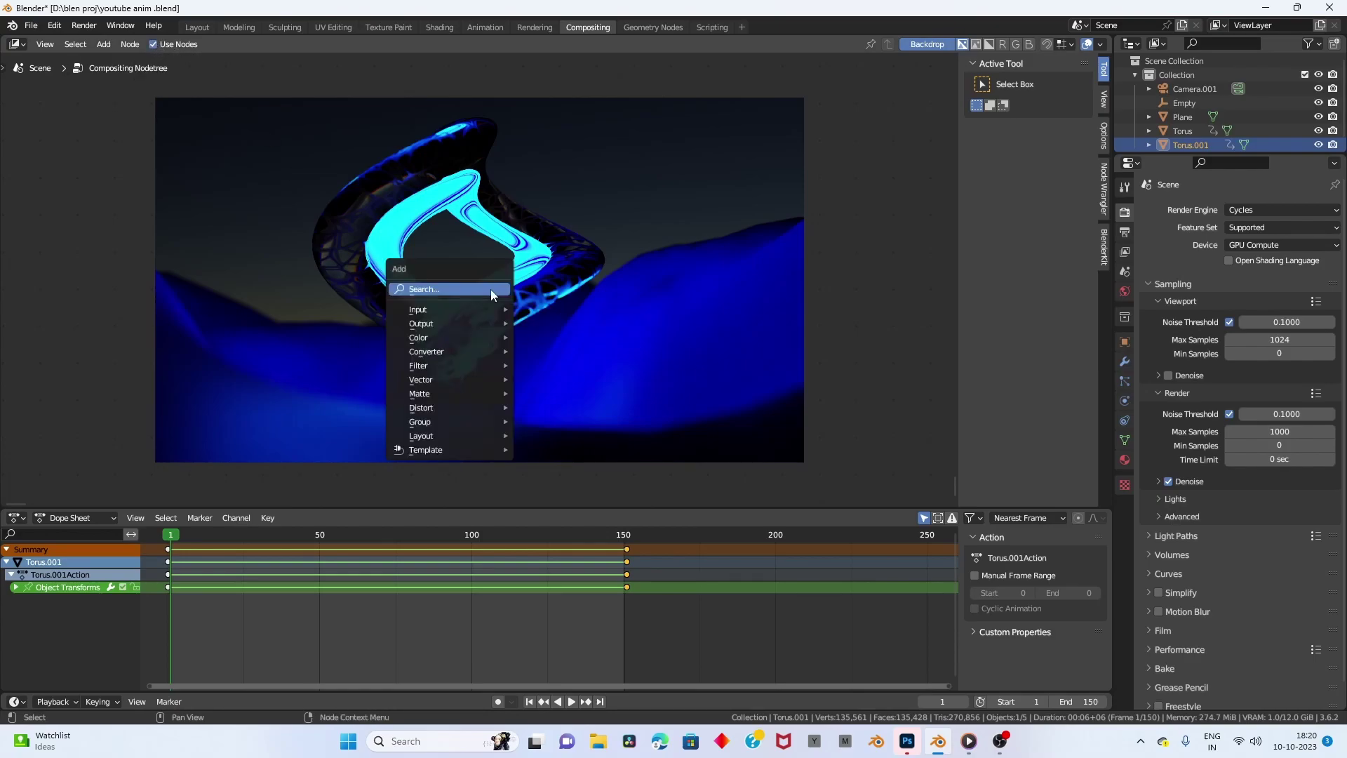
pyautogui.write('re')
pyautogui.click(533, 329)
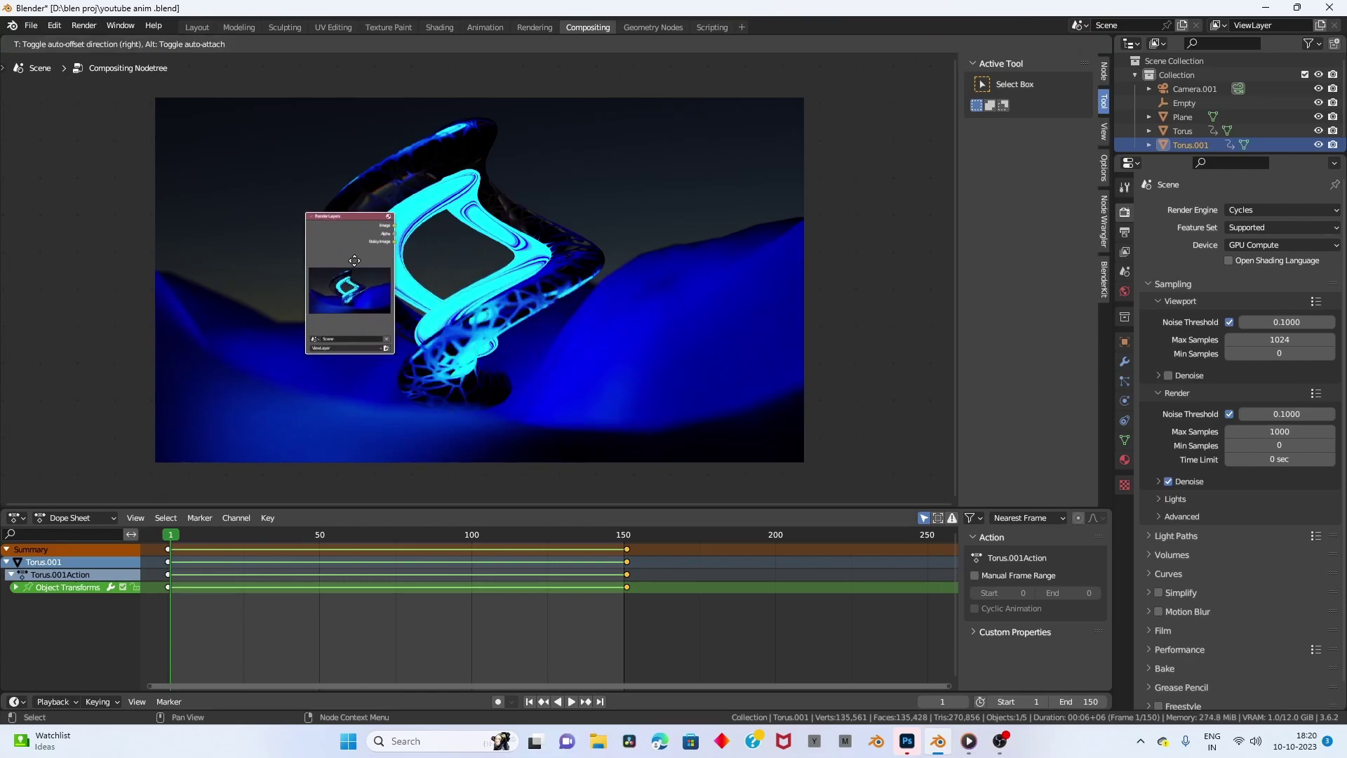
pyautogui.click(404, 268)
# Add a Composite node and link Render Layers Image into it.
pyautogui.hotkey('shift', 'a')
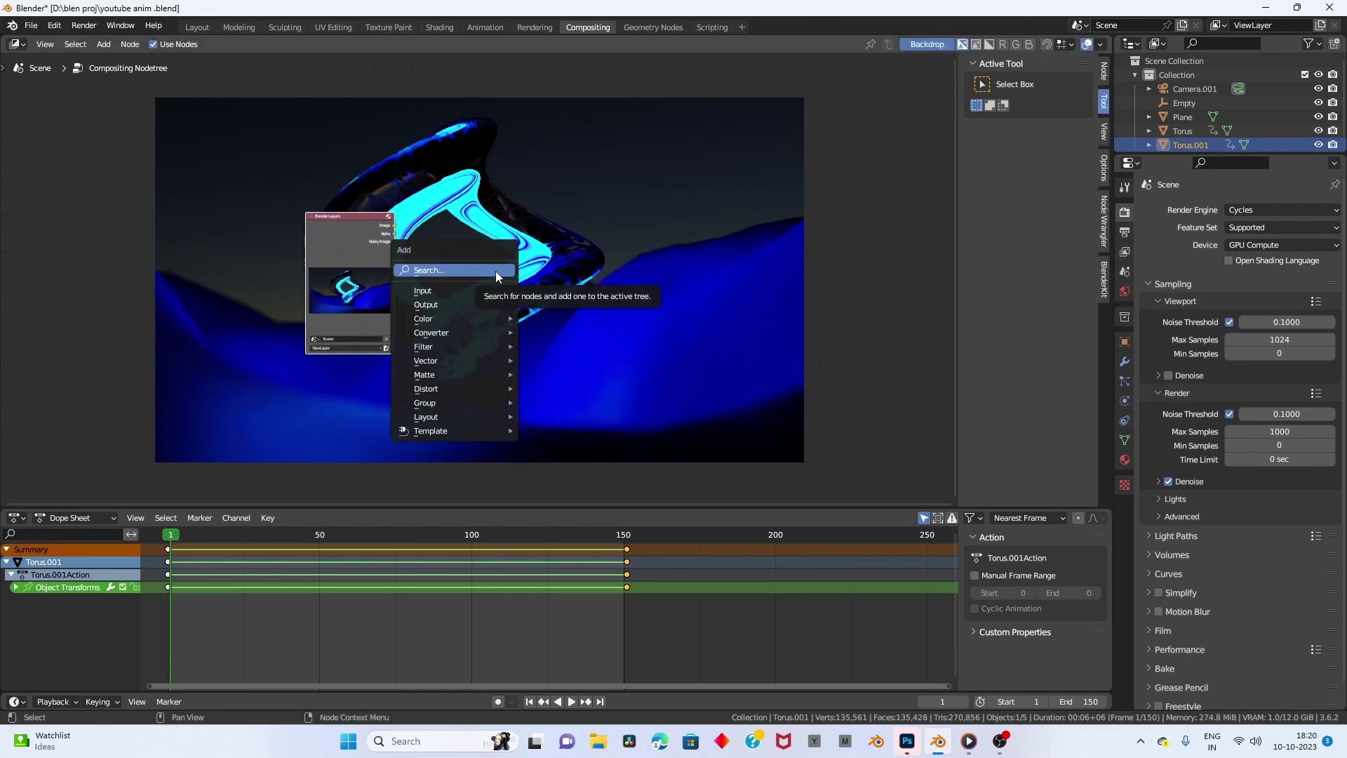
pyautogui.write('co')
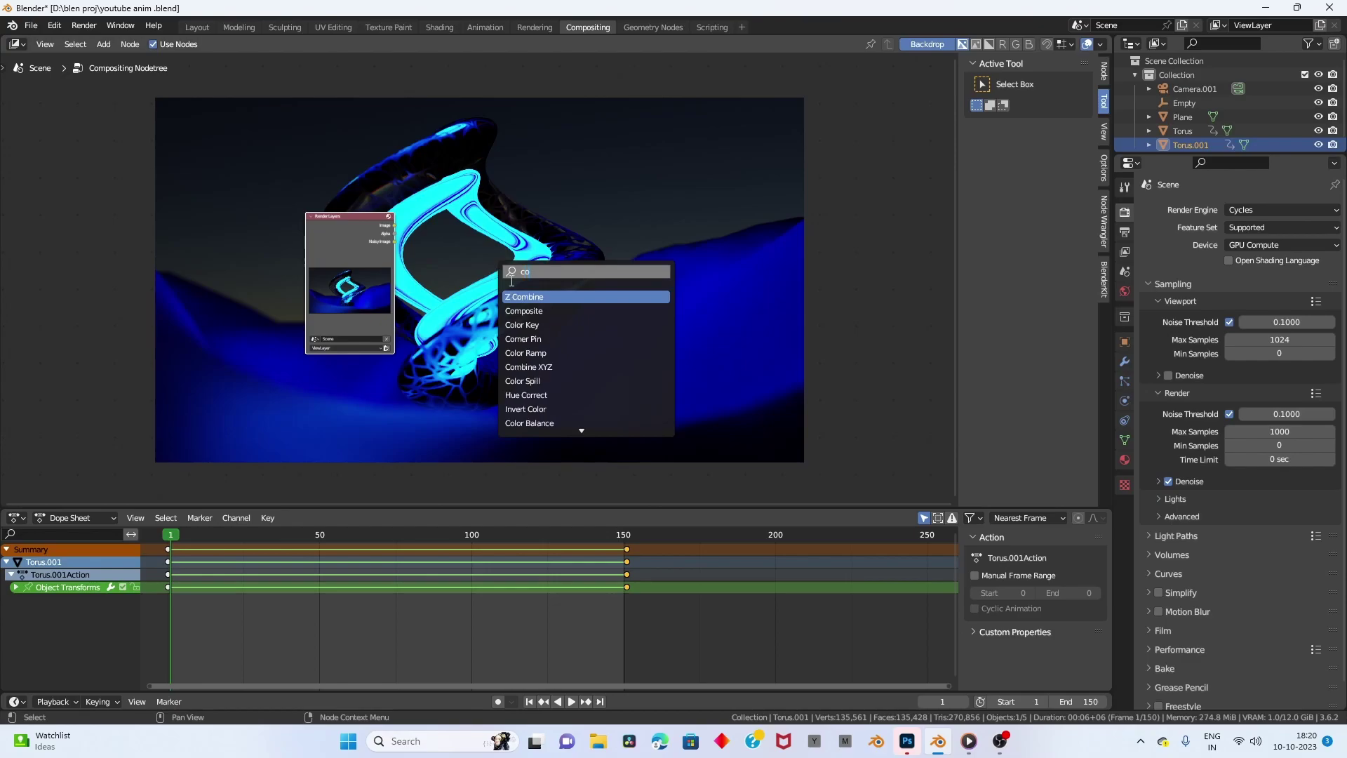
pyautogui.click(533, 311)
pyautogui.click(592, 219)
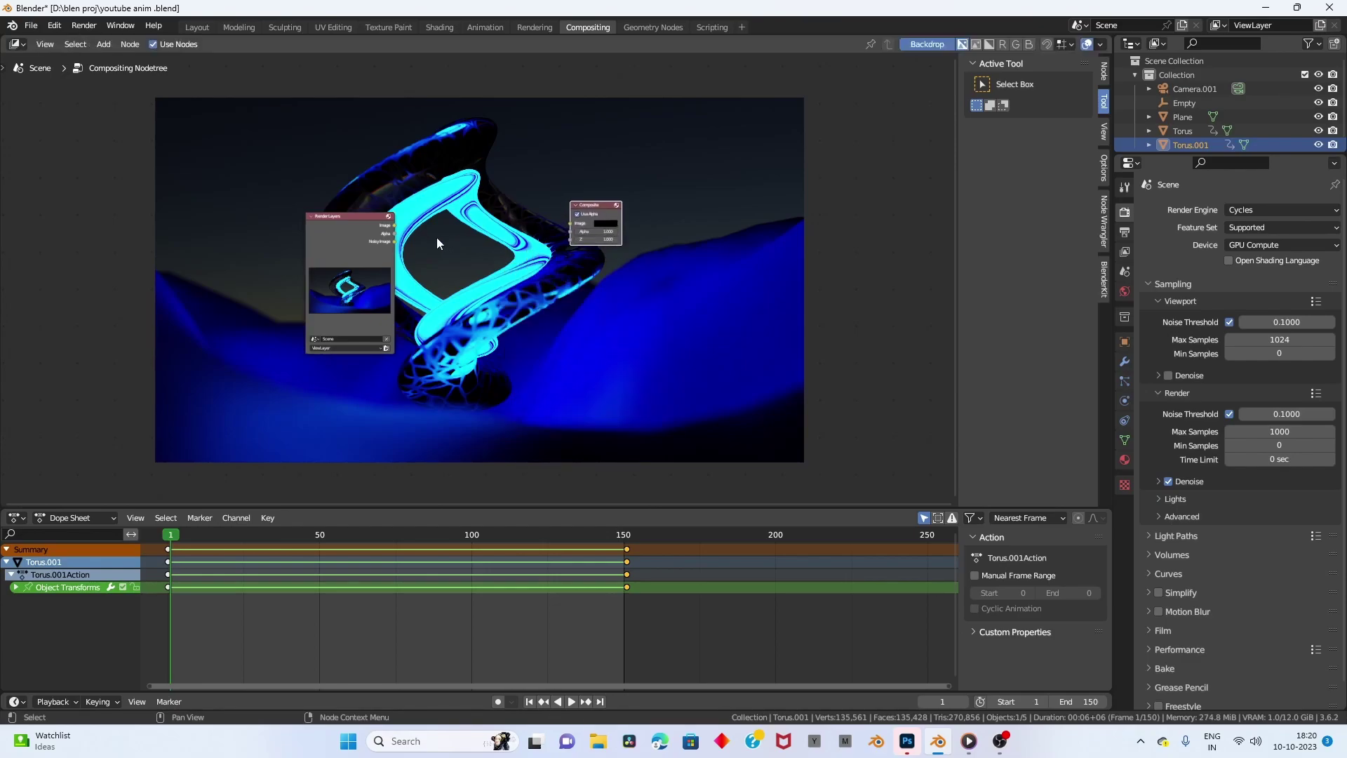
pyautogui.moveTo(392, 225); pyautogui.dragTo(568, 228)
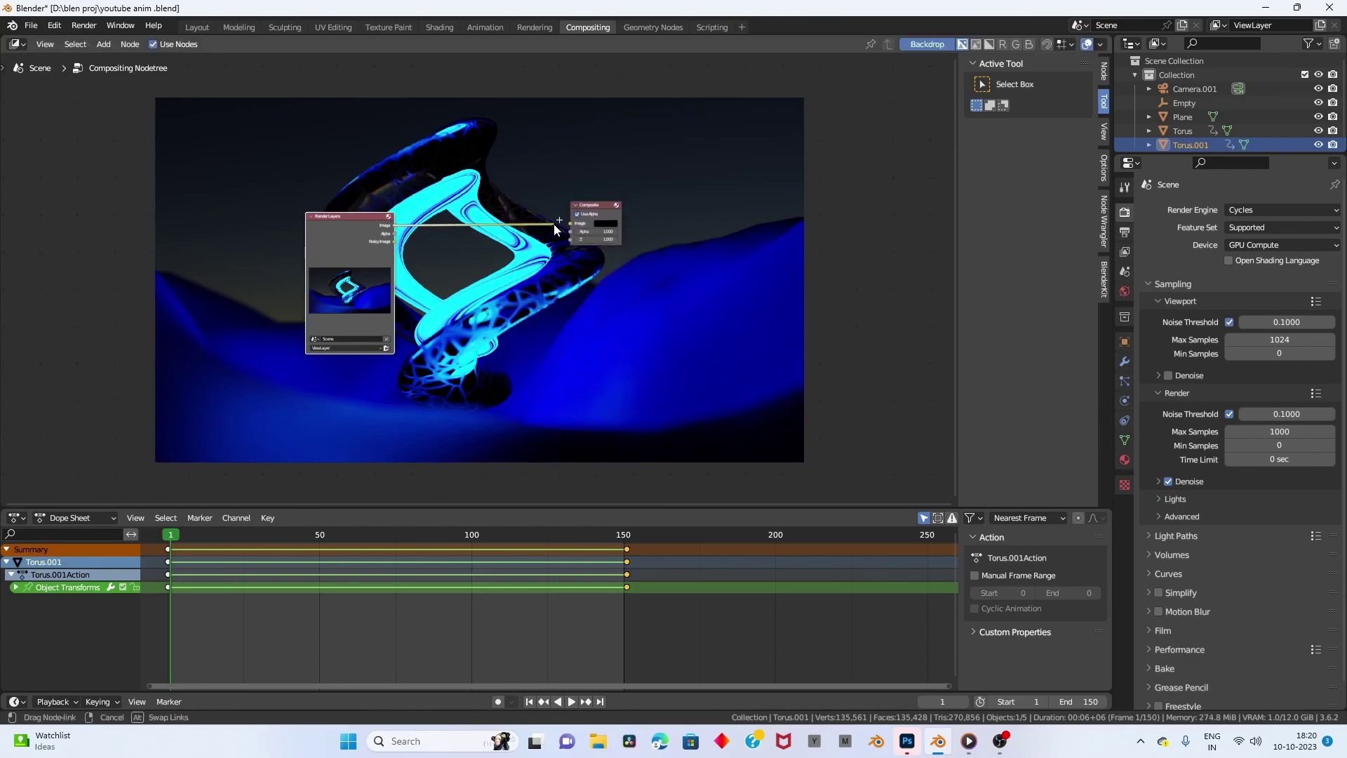
# Add a Viewer node fed by Render Layers Image, joining both links at a reroute.
pyautogui.hotkey('shift', 's')
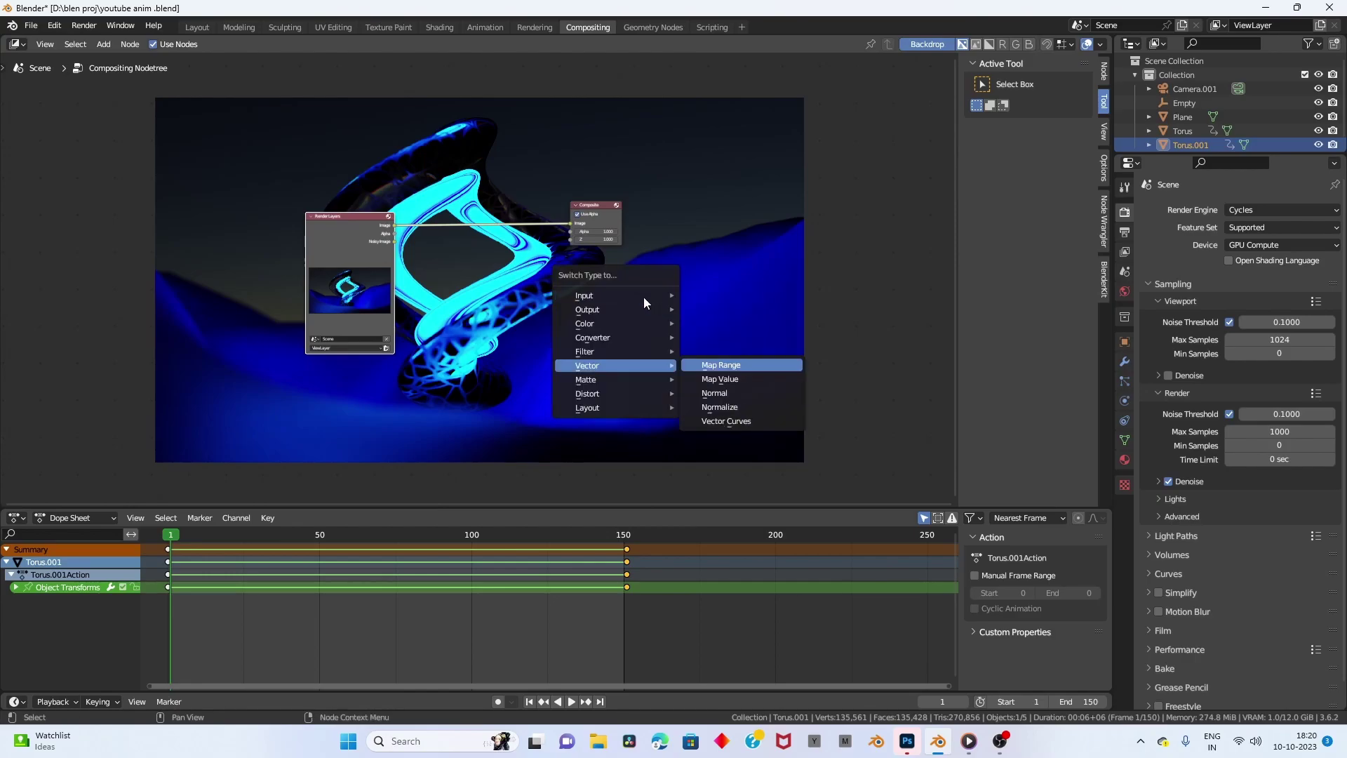
pyautogui.press('Escape')
pyautogui.hotkey('shift', 's')
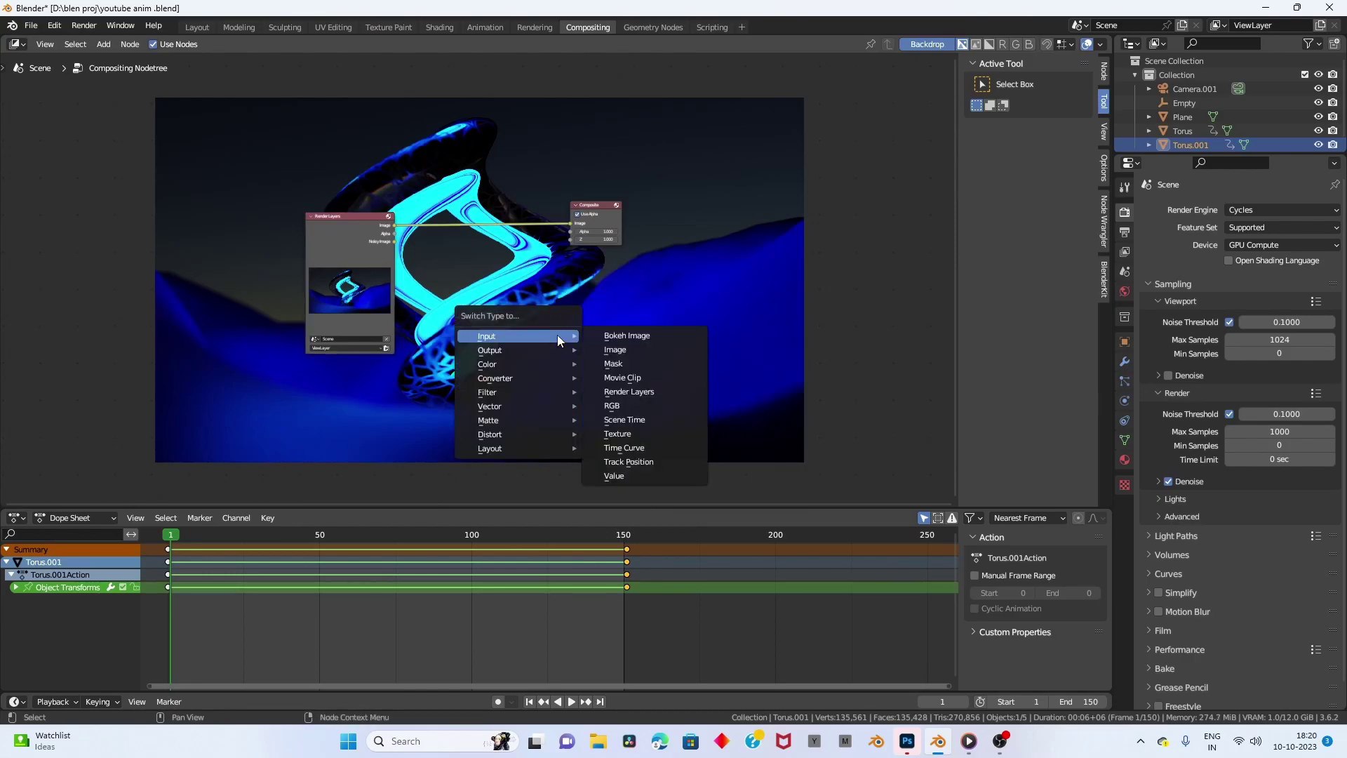
pyautogui.press('v')
pyautogui.press('Escape')
pyautogui.hotkey('shift', 's')
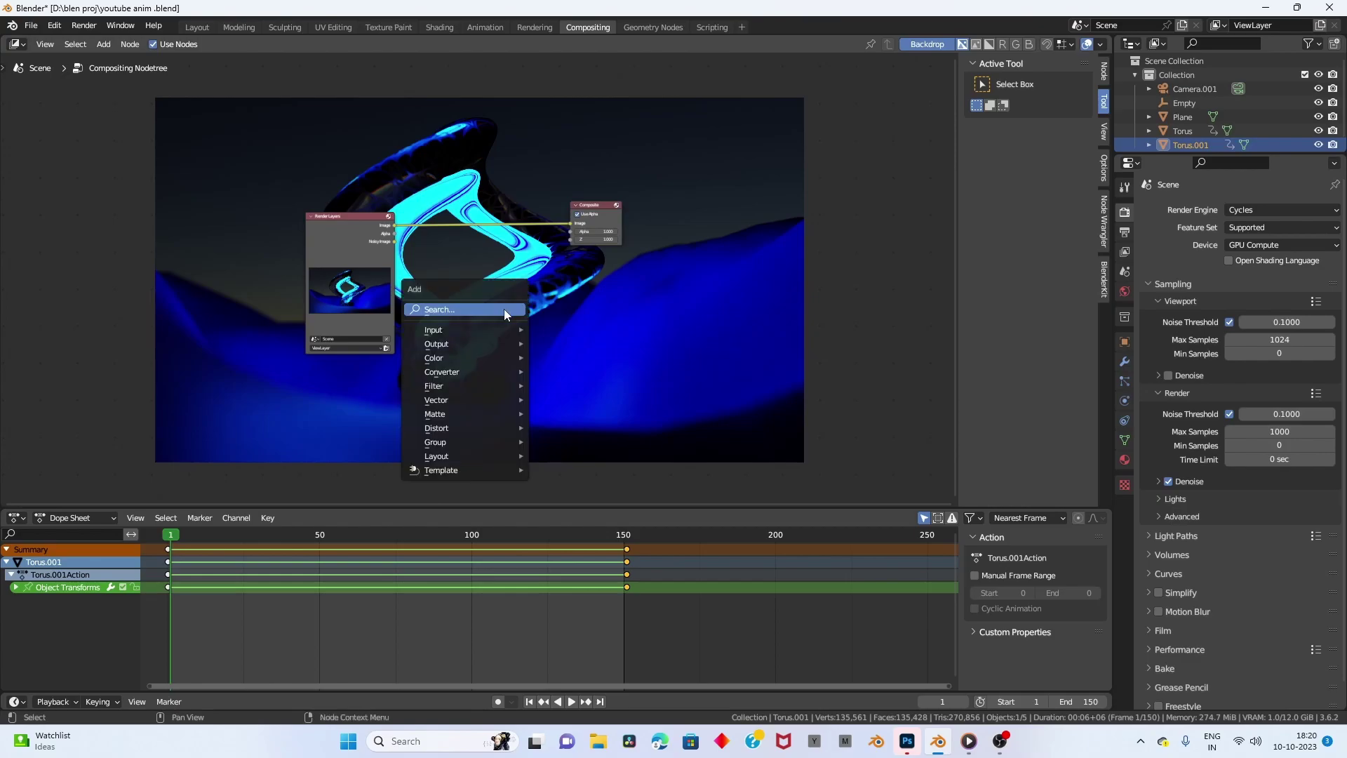
pyautogui.click(503, 309)
pyautogui.write('viewer')
pyautogui.press('Return')
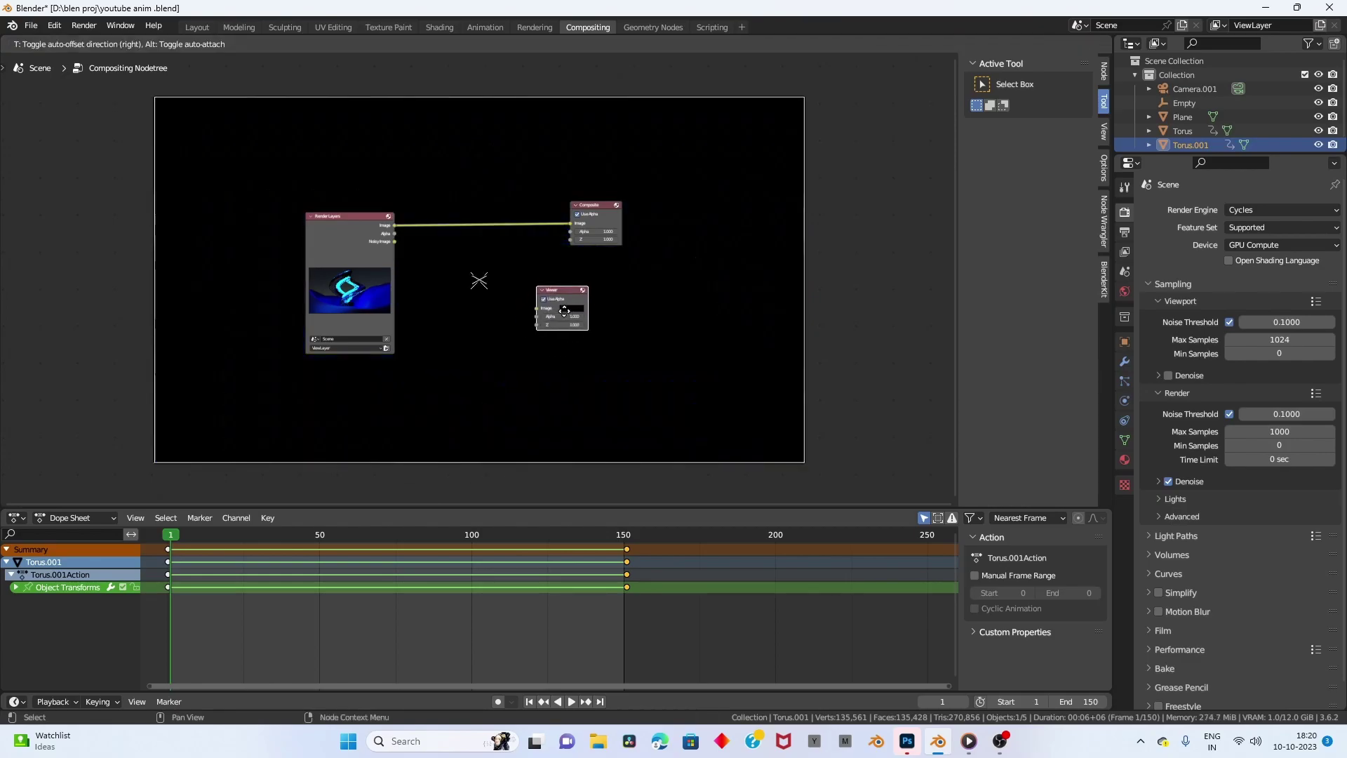
pyautogui.moveTo(395, 225); pyautogui.dragTo(573, 284)
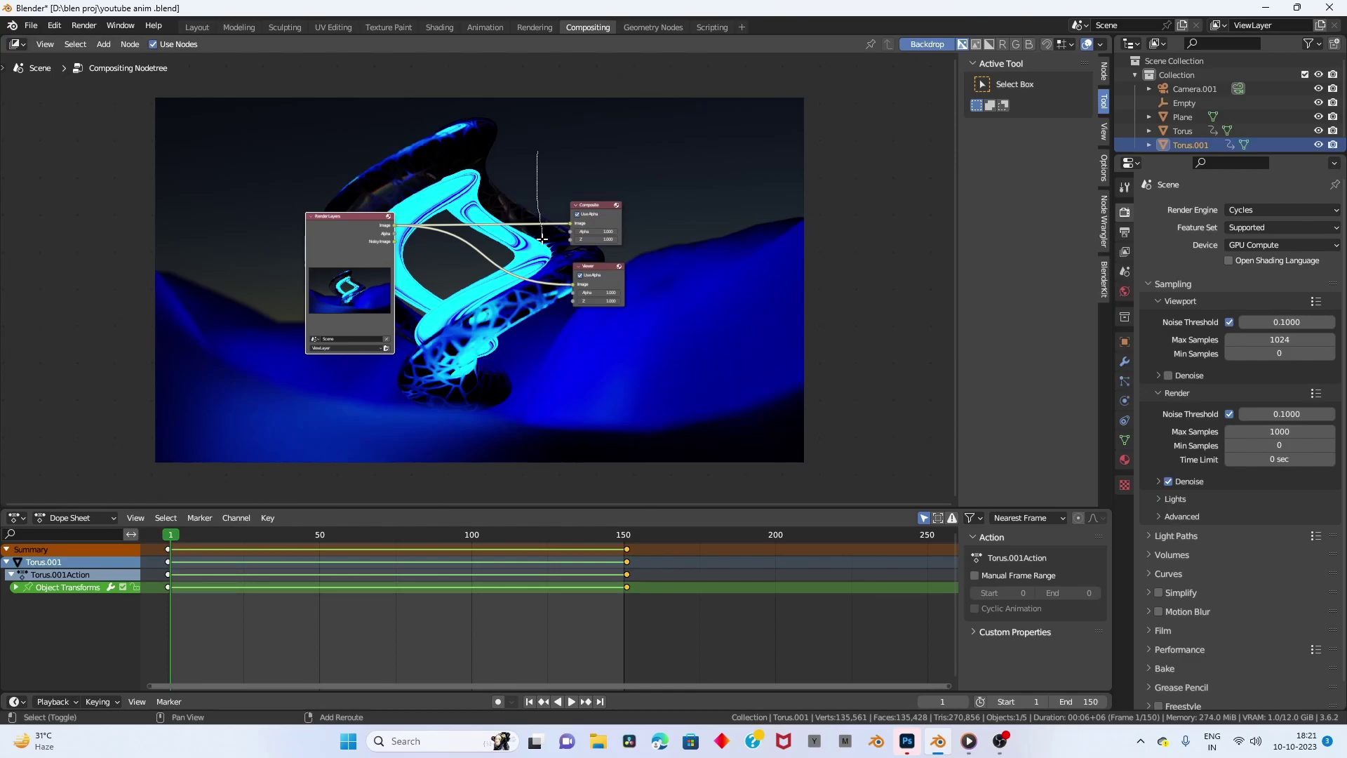
pyautogui.keyDown('shift'); pyautogui.moveTo(538, 150); pyautogui.dragTo(540, 295, button='right'); pyautogui.keyUp('shift')
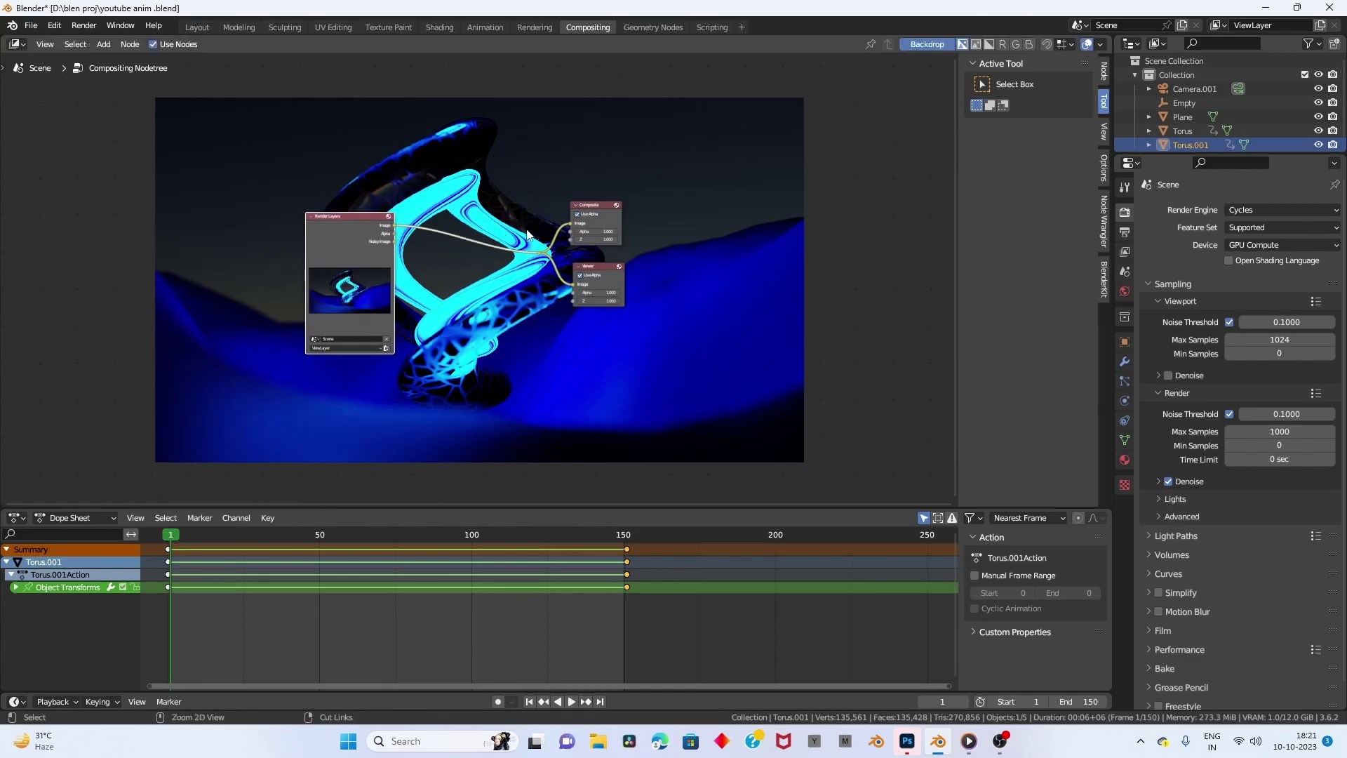
# Drop a Denoise node onto the Render Layers Image link.
pyautogui.hotkey('ctrl', 'z')
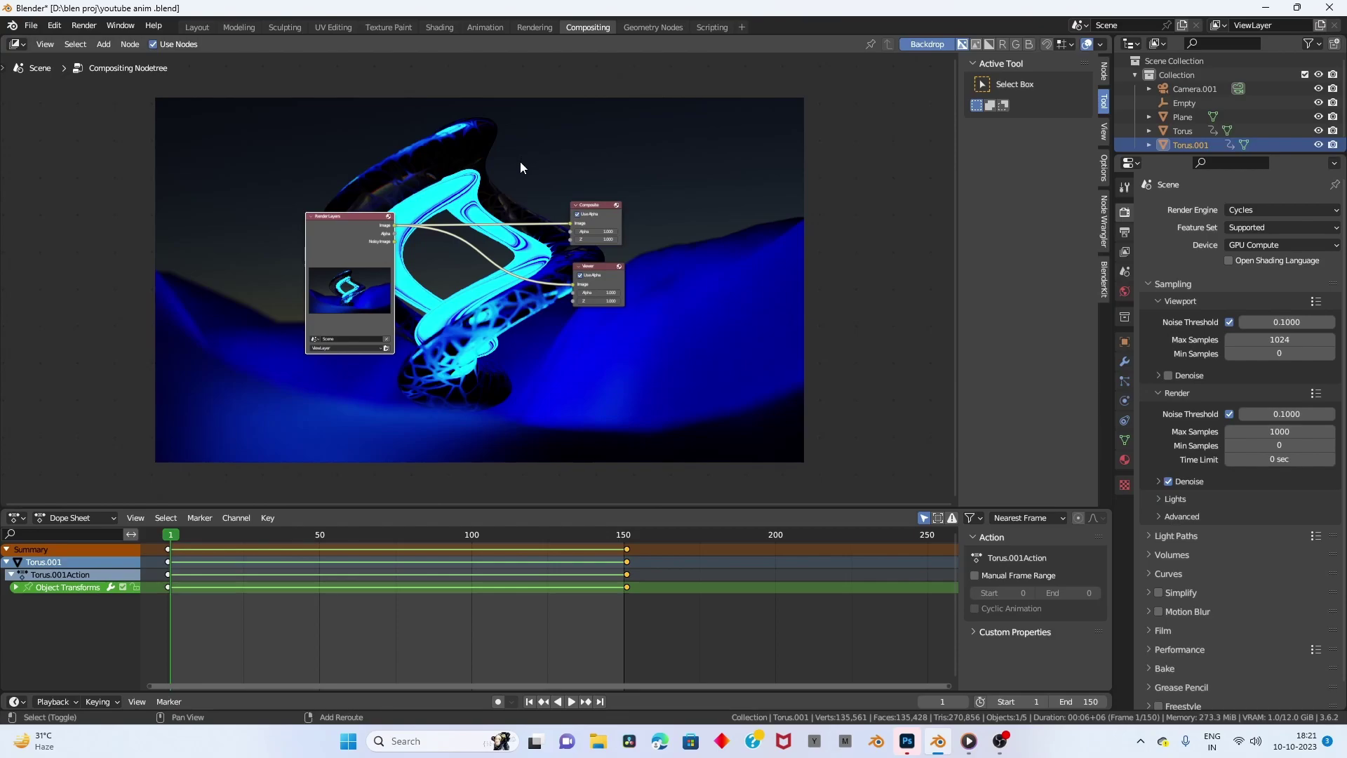
pyautogui.keyDown('shift'); pyautogui.moveTo(494, 172); pyautogui.dragTo(530, 313, button='right'); pyautogui.keyUp('shift')
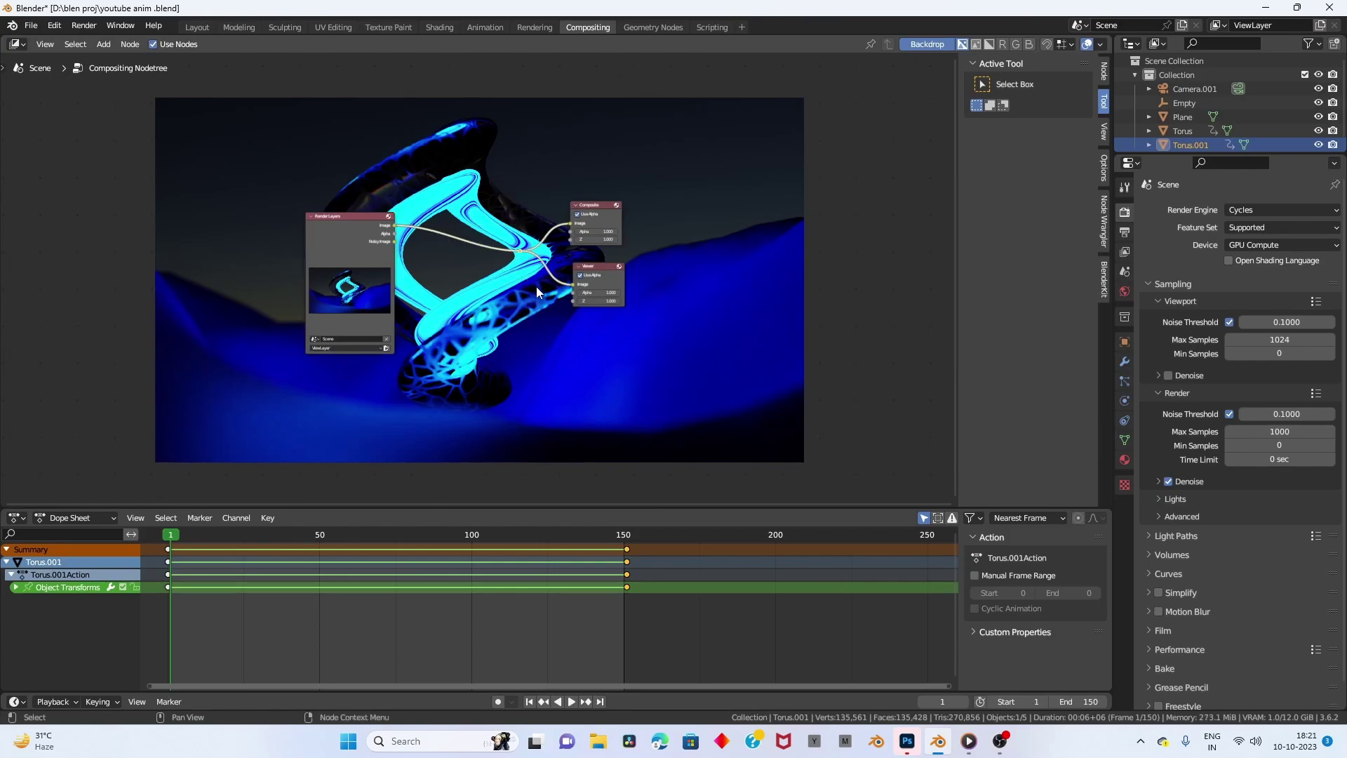
pyautogui.scroll(2, 449, 282)
pyautogui.hotkey('shift', 'a')
pyautogui.write('denoise')
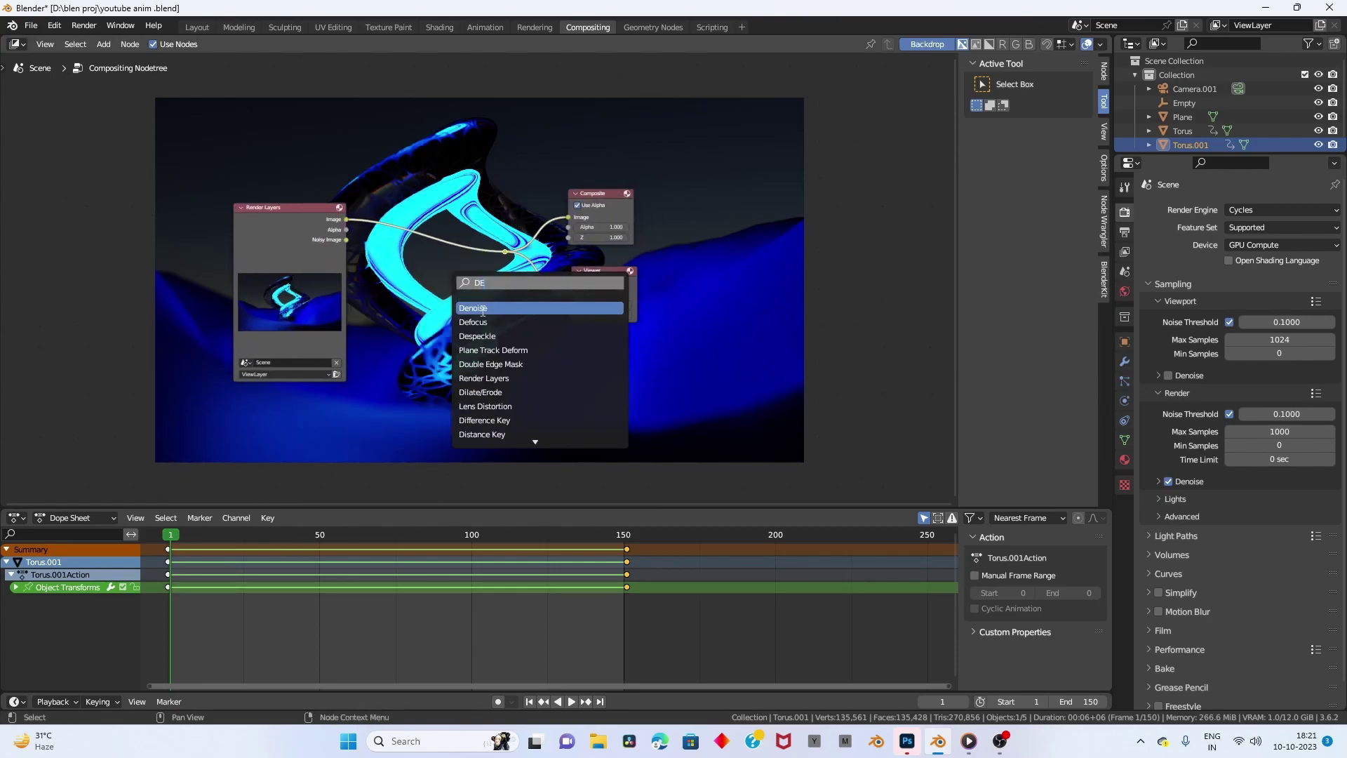
pyautogui.press('Return')
pyautogui.click(443, 228)
# Move the Viewer node up beside the Composite node.
pyautogui.scroll(2, 495, 291)
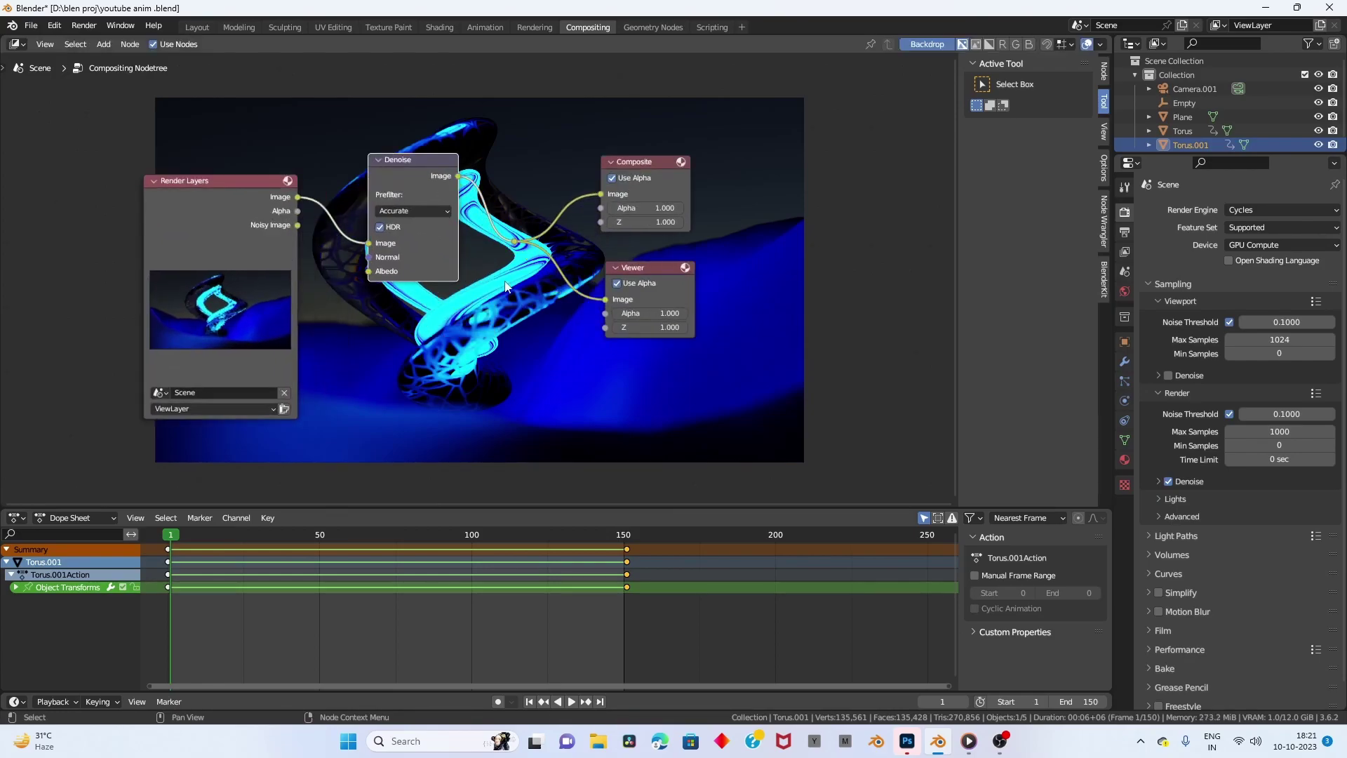
pyautogui.moveTo(505, 286); pyautogui.dragTo(537, 365, button='middle')
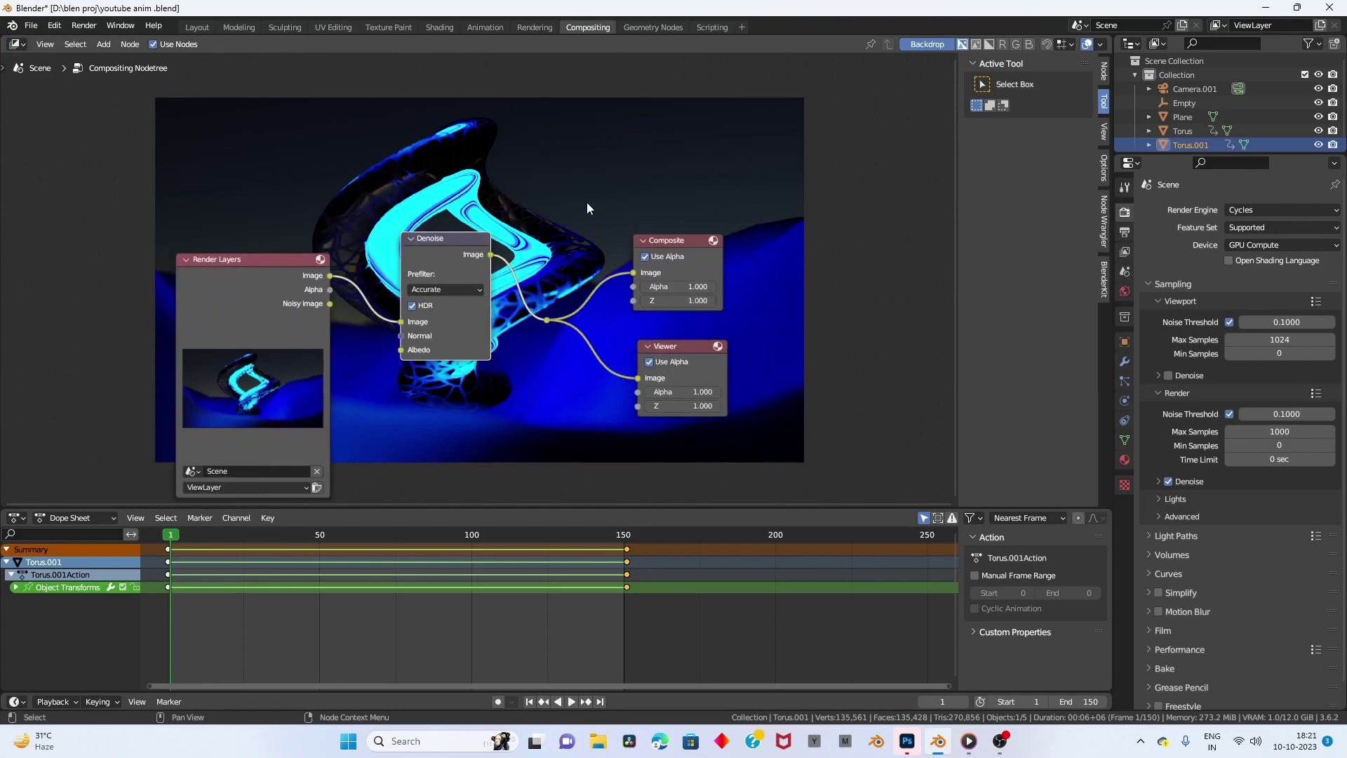
pyautogui.scroll(-1, 730, 344)
pyautogui.moveTo(671, 352)
pyautogui.mouseDown()
pyautogui.moveTo(671, 317)
pyautogui.moveTo(829, 270)
pyautogui.mouseUp()
# Insert a Fog Glow Glare node between Denoise and the outputs.
pyautogui.press('g')
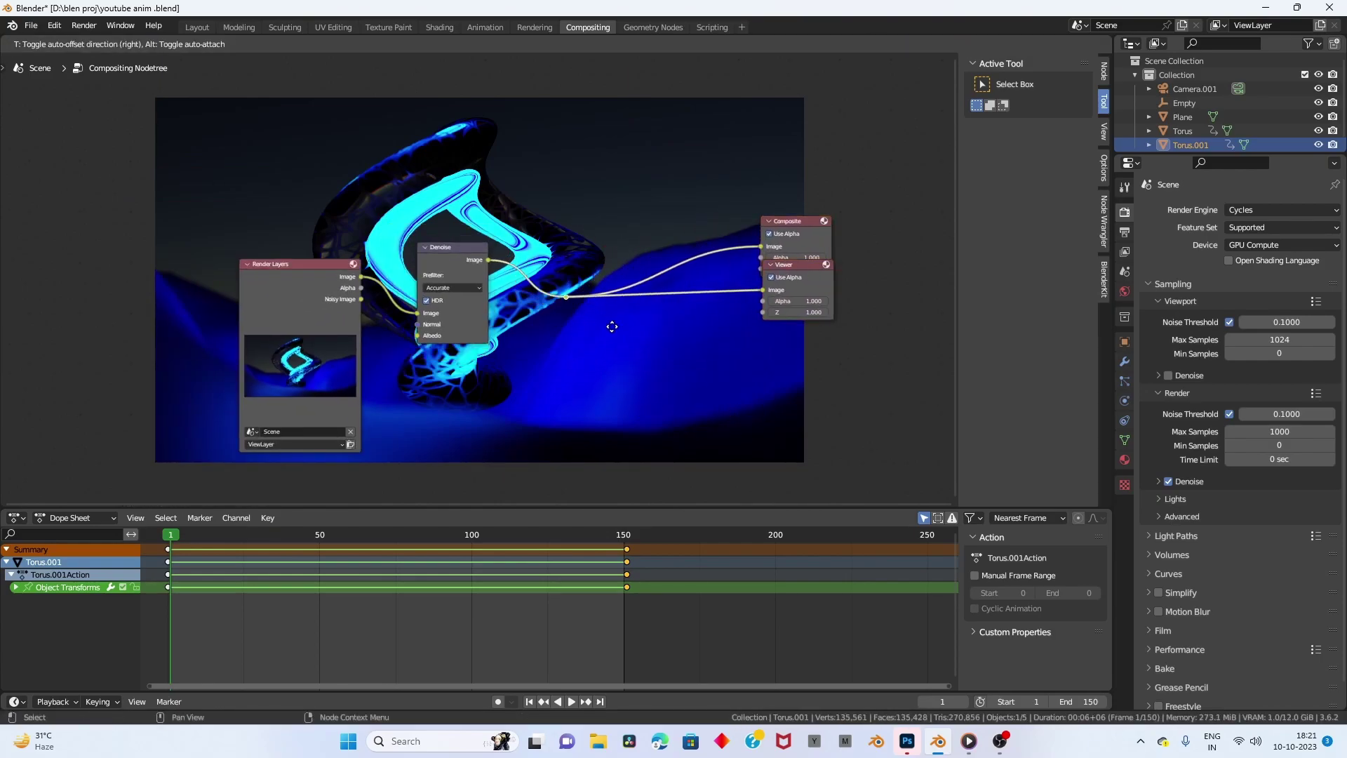
pyautogui.click(729, 295)
pyautogui.hotkey('shift', 'a')
pyautogui.write('GL')
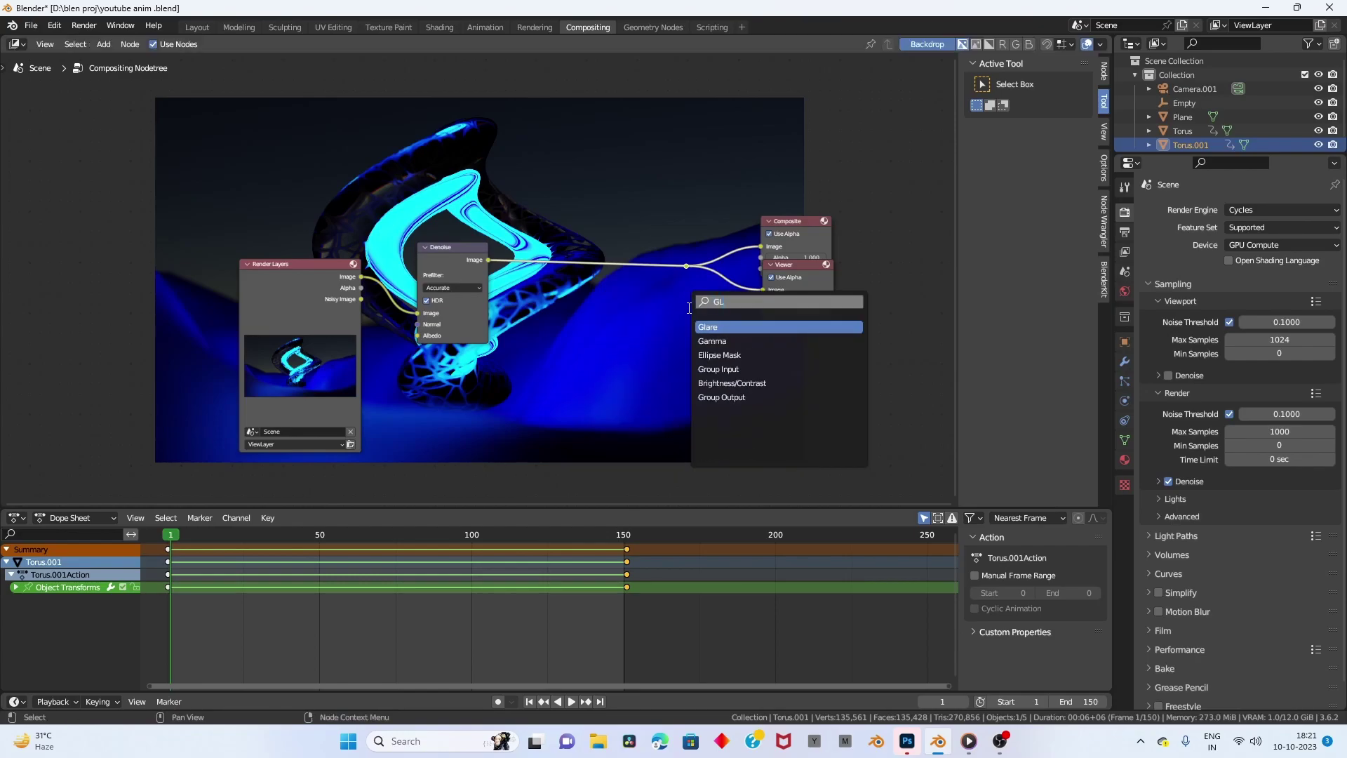
pyautogui.press('Return')
pyautogui.click(584, 233)
pyautogui.scroll(1, 606, 324)
pyautogui.scroll(1, 596, 302)
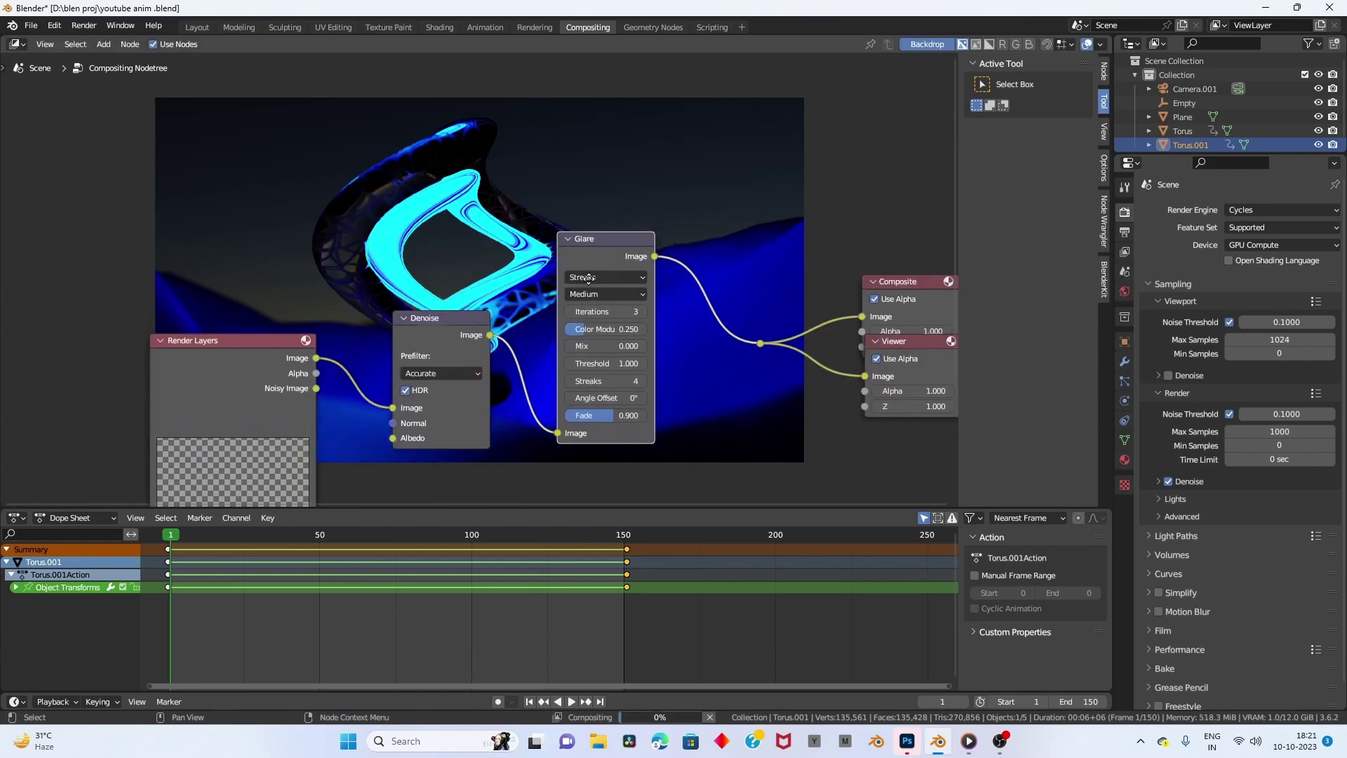
pyautogui.scroll(2, 582, 301)
pyautogui.click(634, 329)
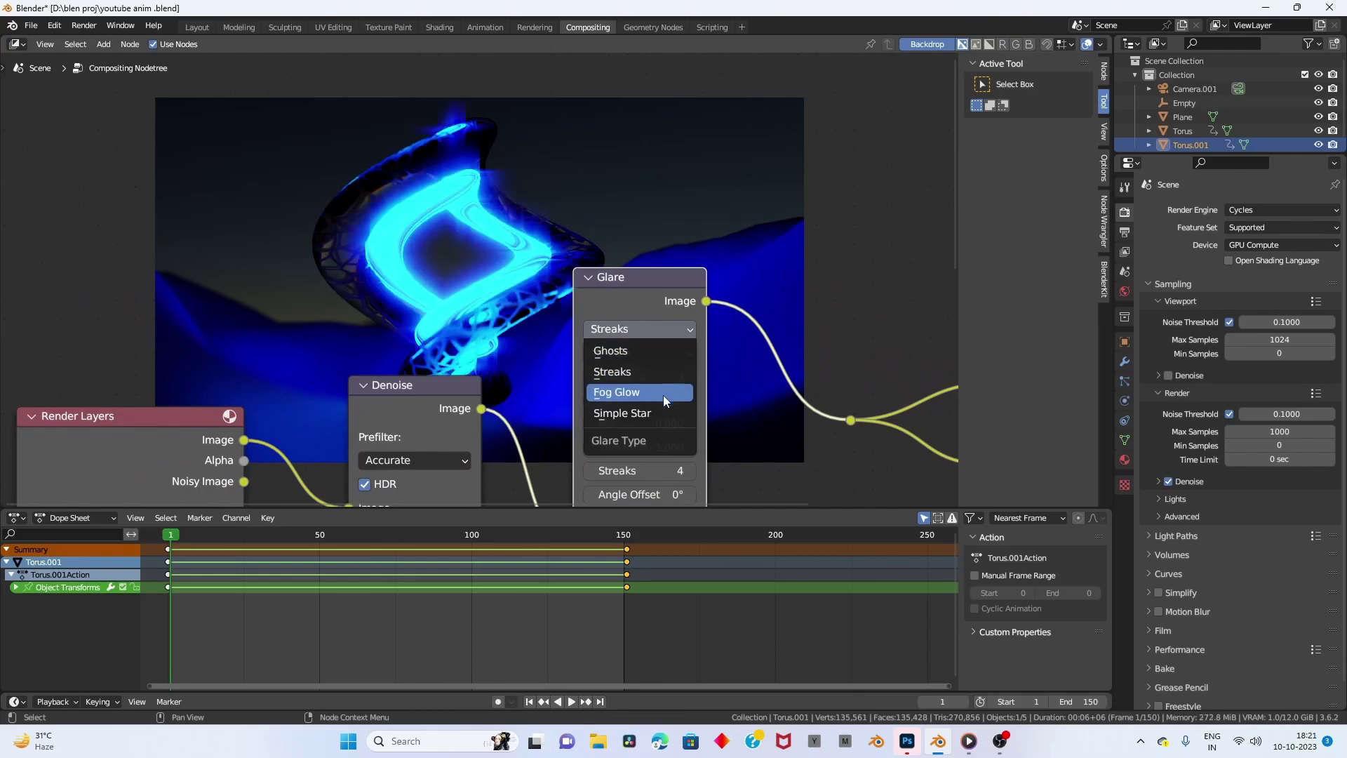
pyautogui.click(643, 392)
# Set the Glare Mix to -0.6.
pyautogui.scroll(1, 702, 324)
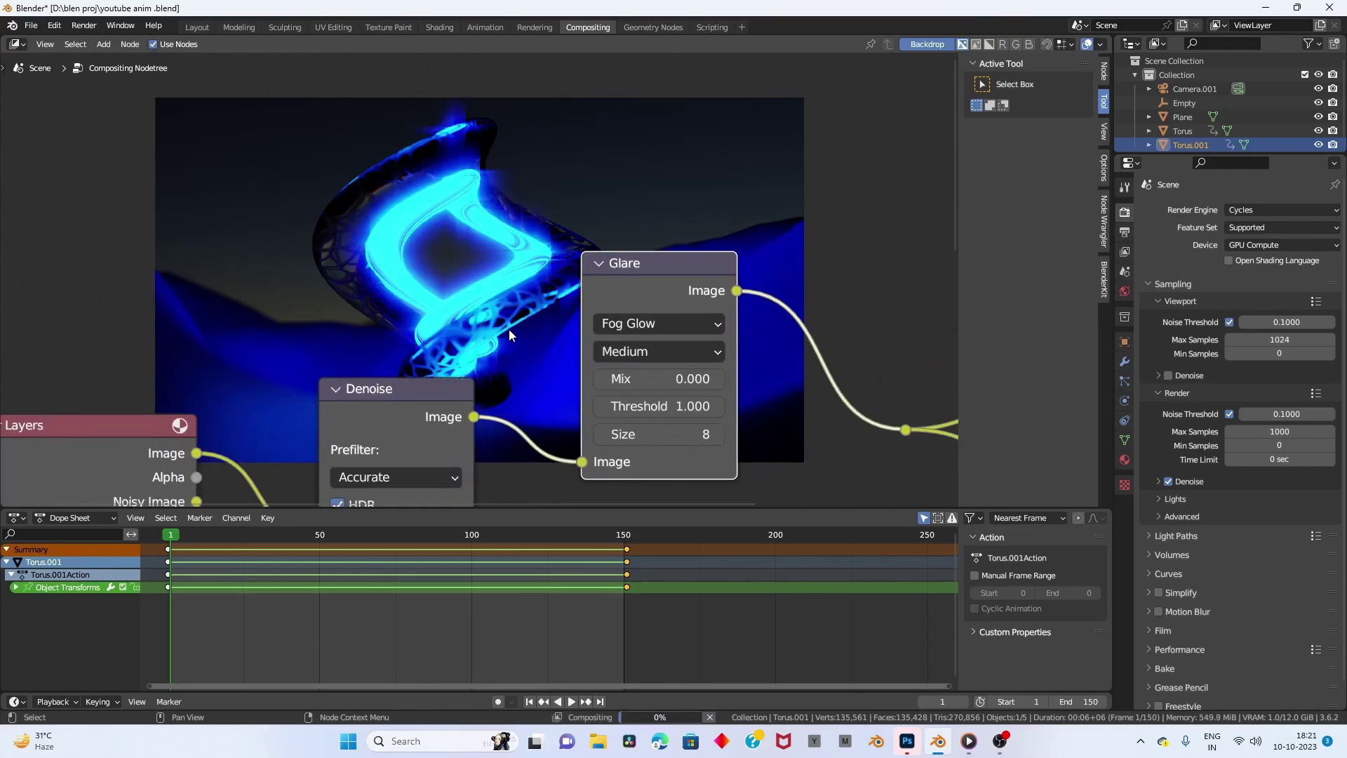
pyautogui.click(691, 360)
pyautogui.write('-1')
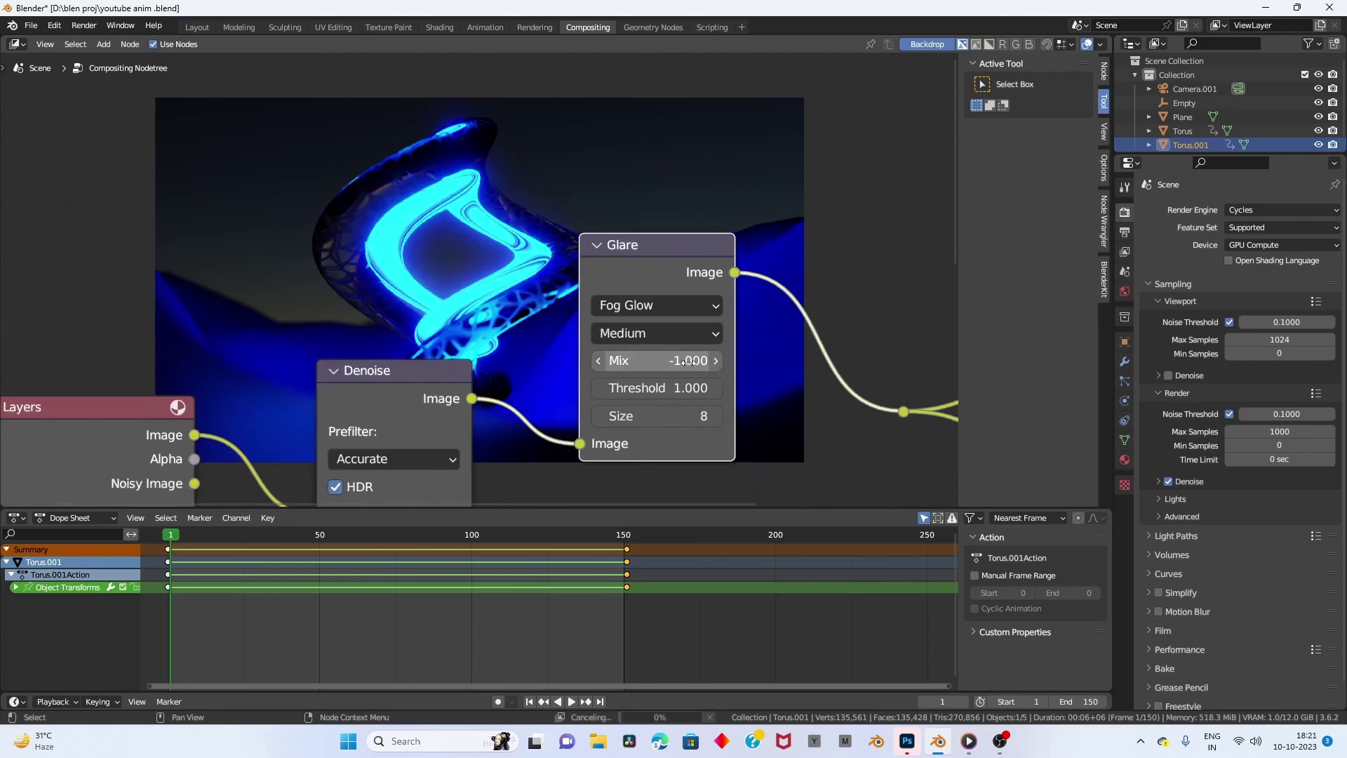
pyautogui.press('Return')
pyautogui.moveTo(689, 361)
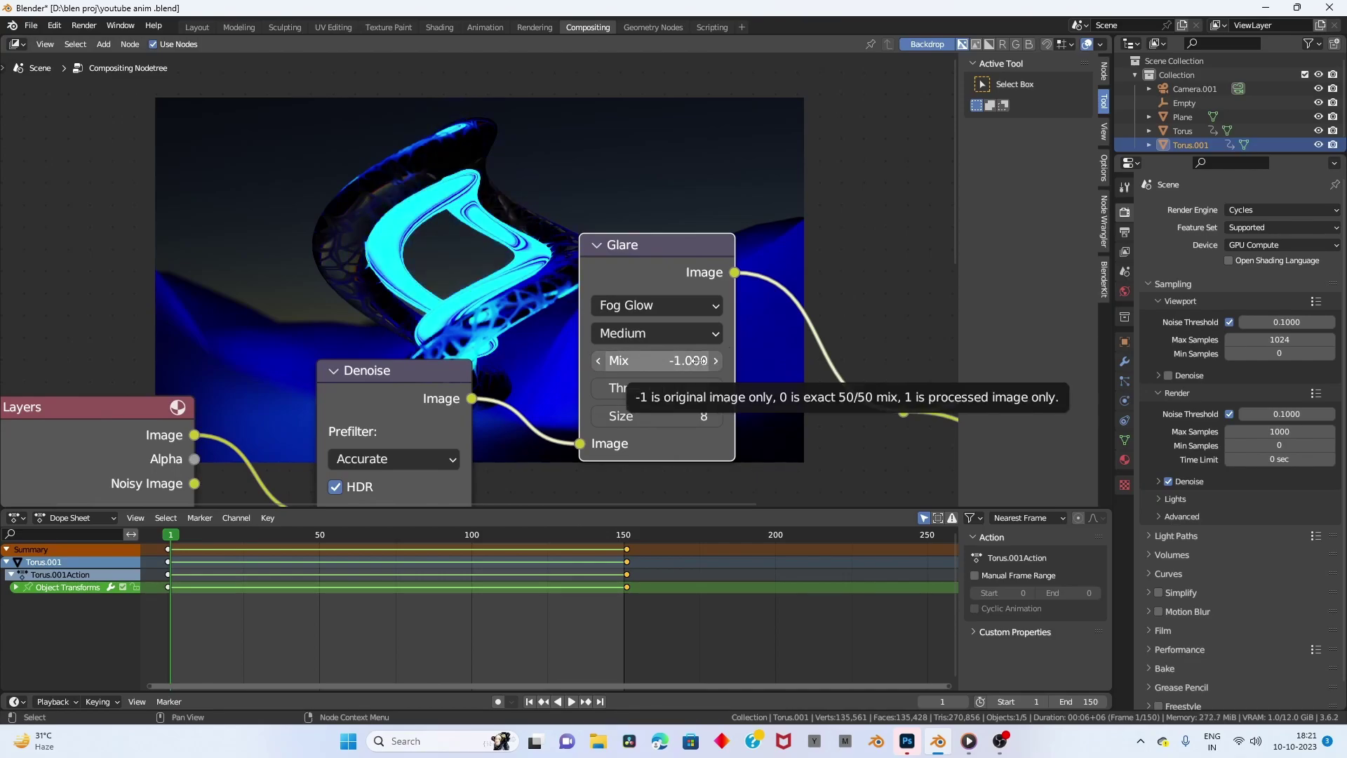
pyautogui.click(717, 360)
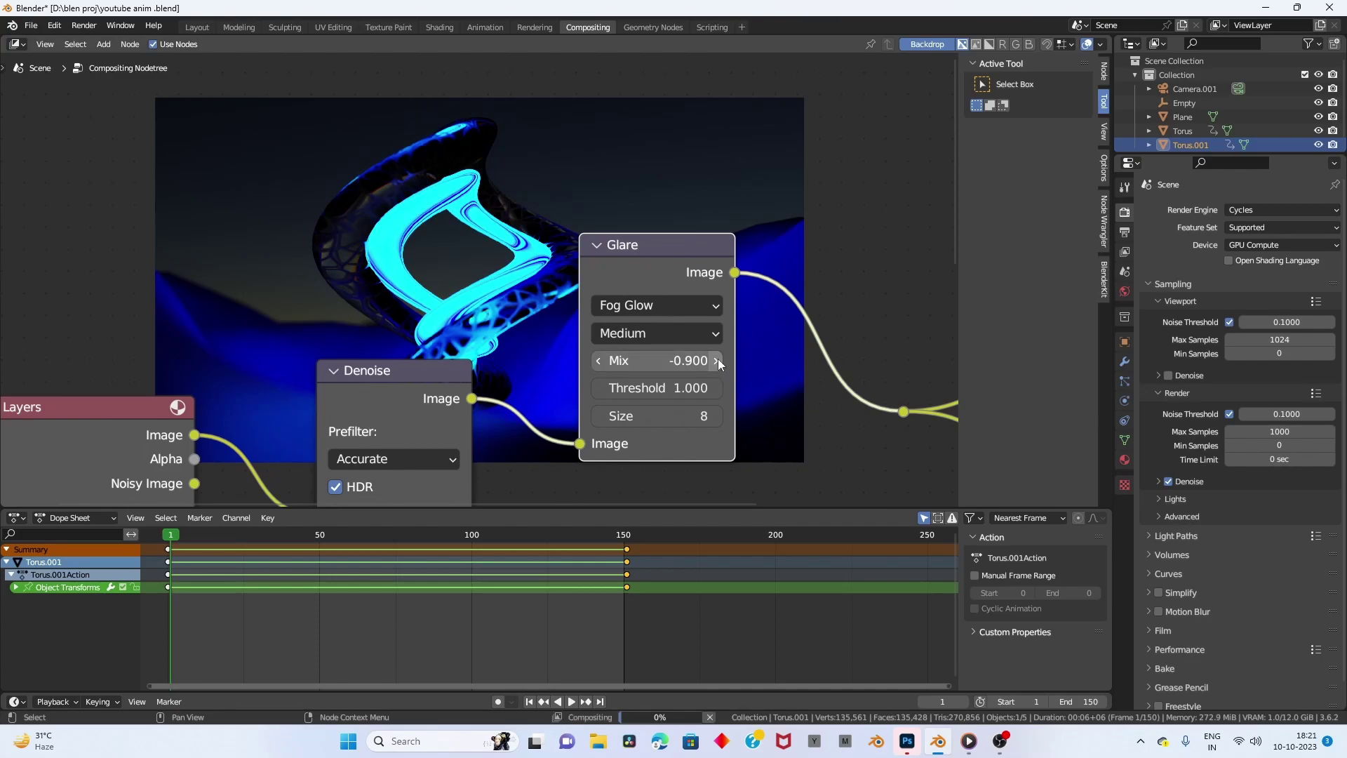
pyautogui.click(722, 359)
pyautogui.click(717, 361)
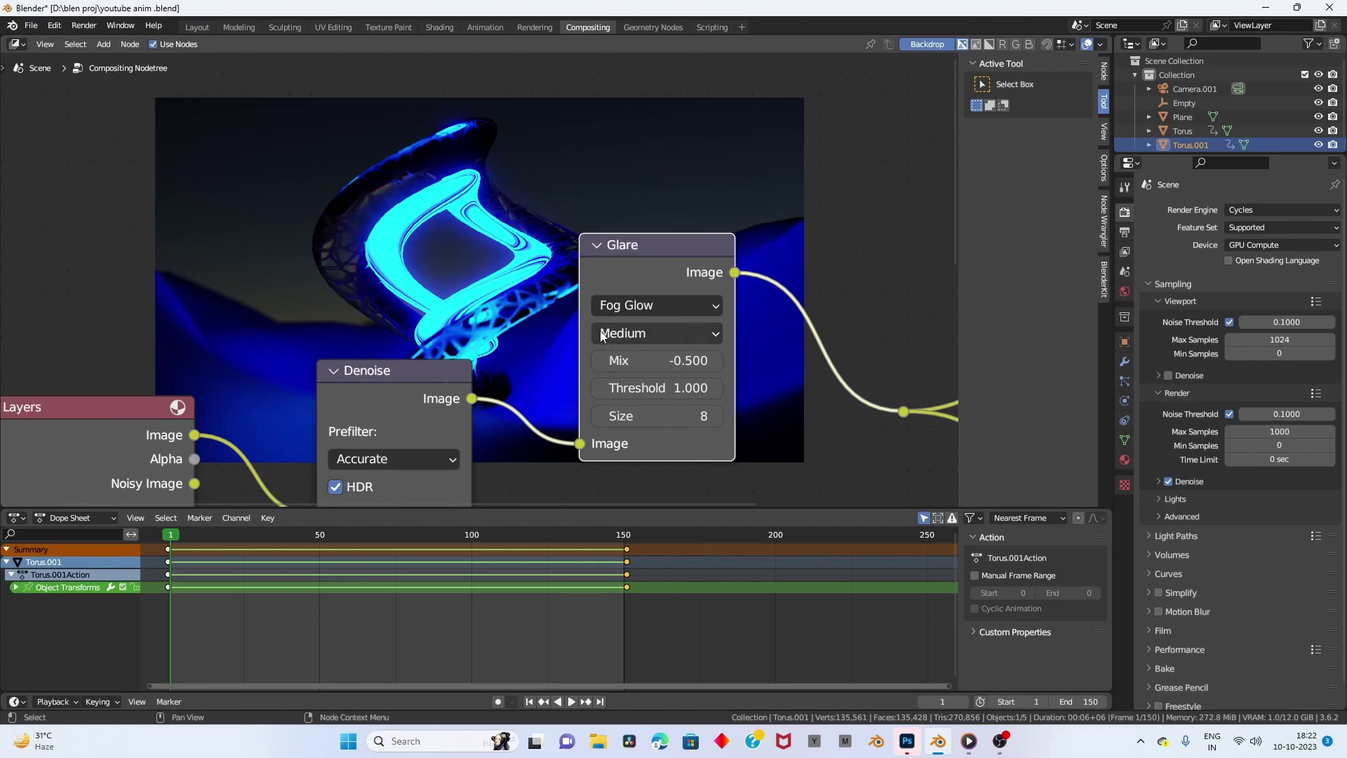
pyautogui.click(600, 360)
# Try Glare Threshold values from 0.2 up to 1.500.
pyautogui.scroll(-1, 533, 343)
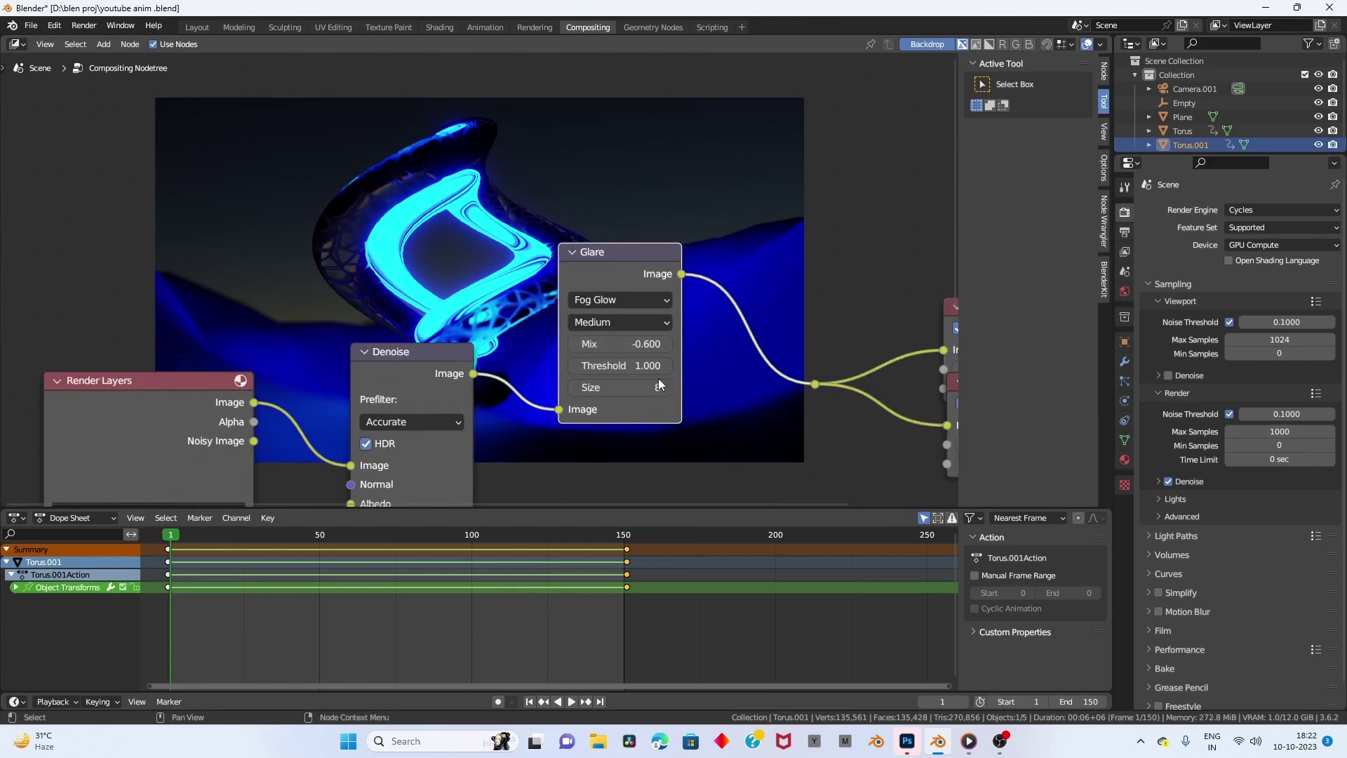
pyautogui.moveTo(653, 366); pyautogui.dragTo(639, 365)
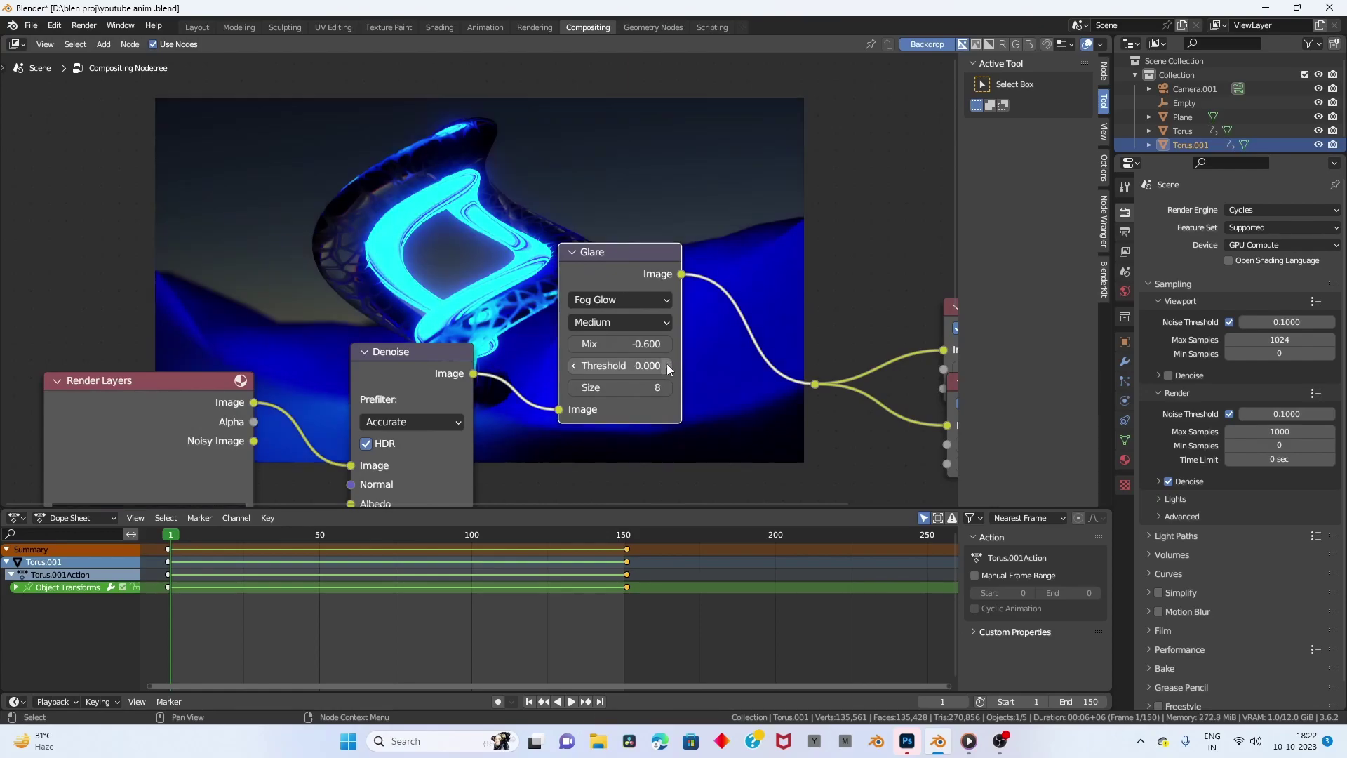
pyautogui.click(668, 366)
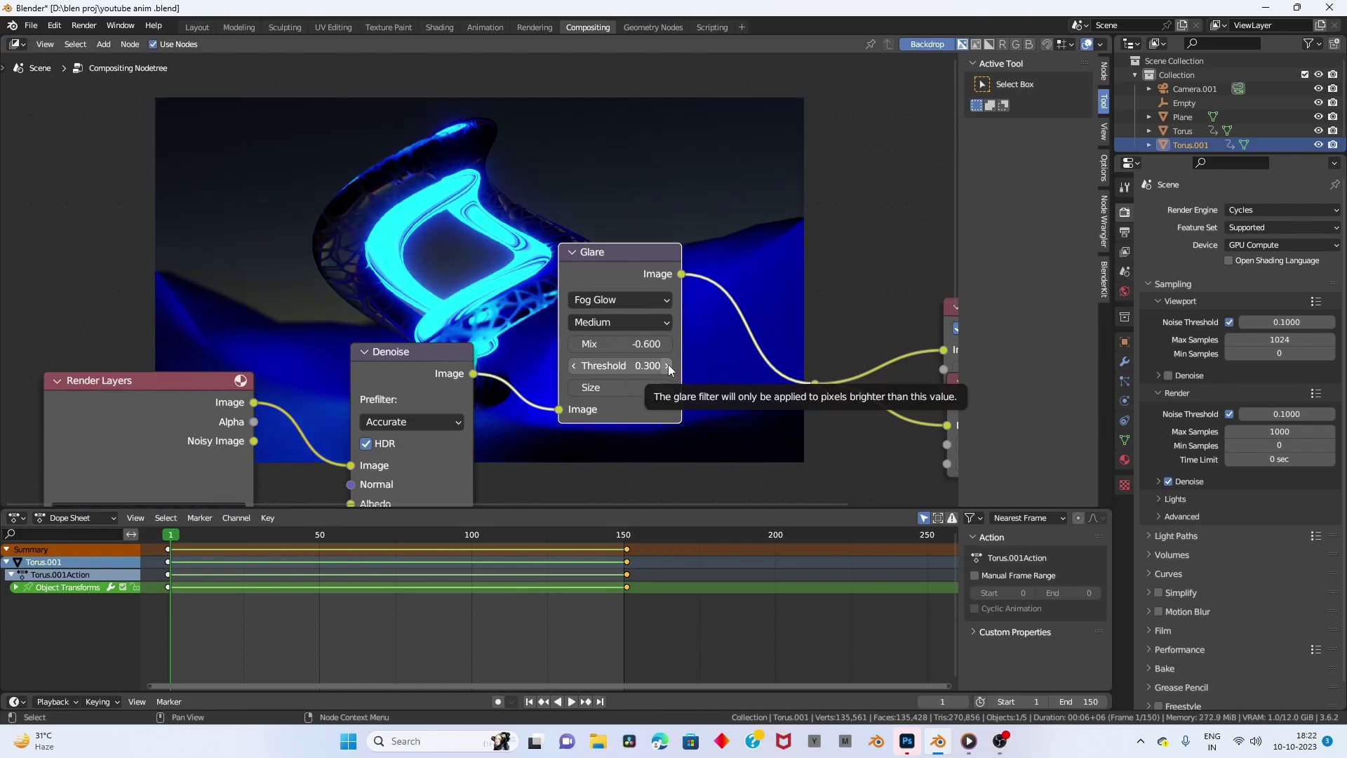
pyautogui.click(668, 365)
pyautogui.click(668, 365)
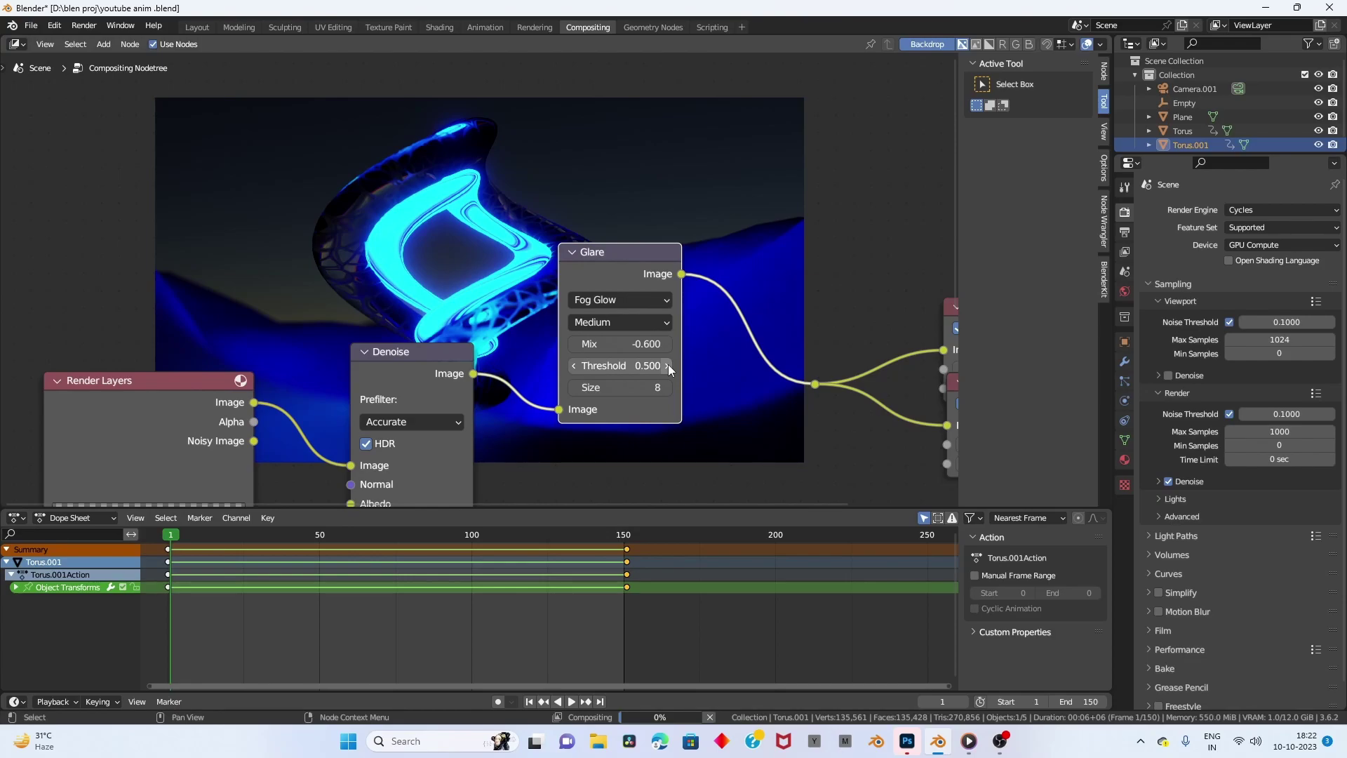
pyautogui.click(668, 366)
pyautogui.click(638, 364)
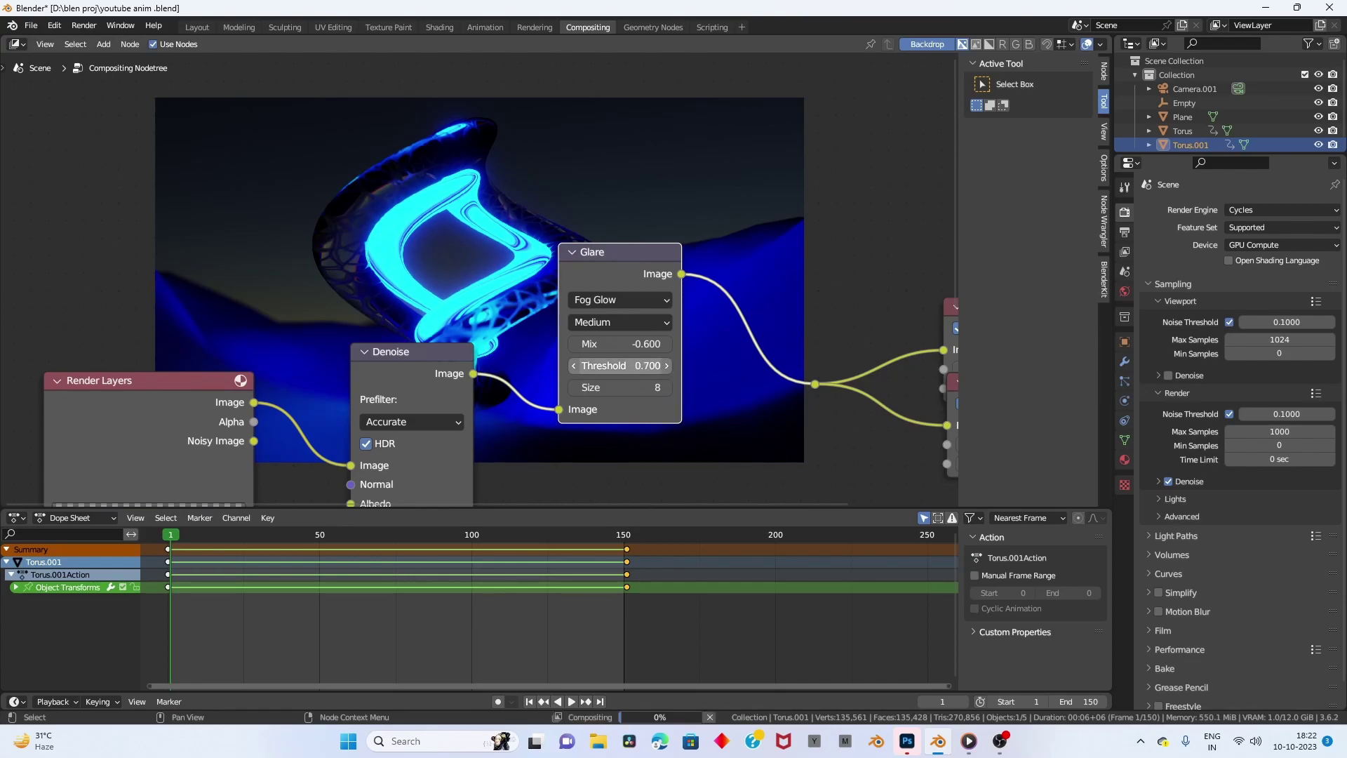
pyautogui.write('1')
pyautogui.press('Return')
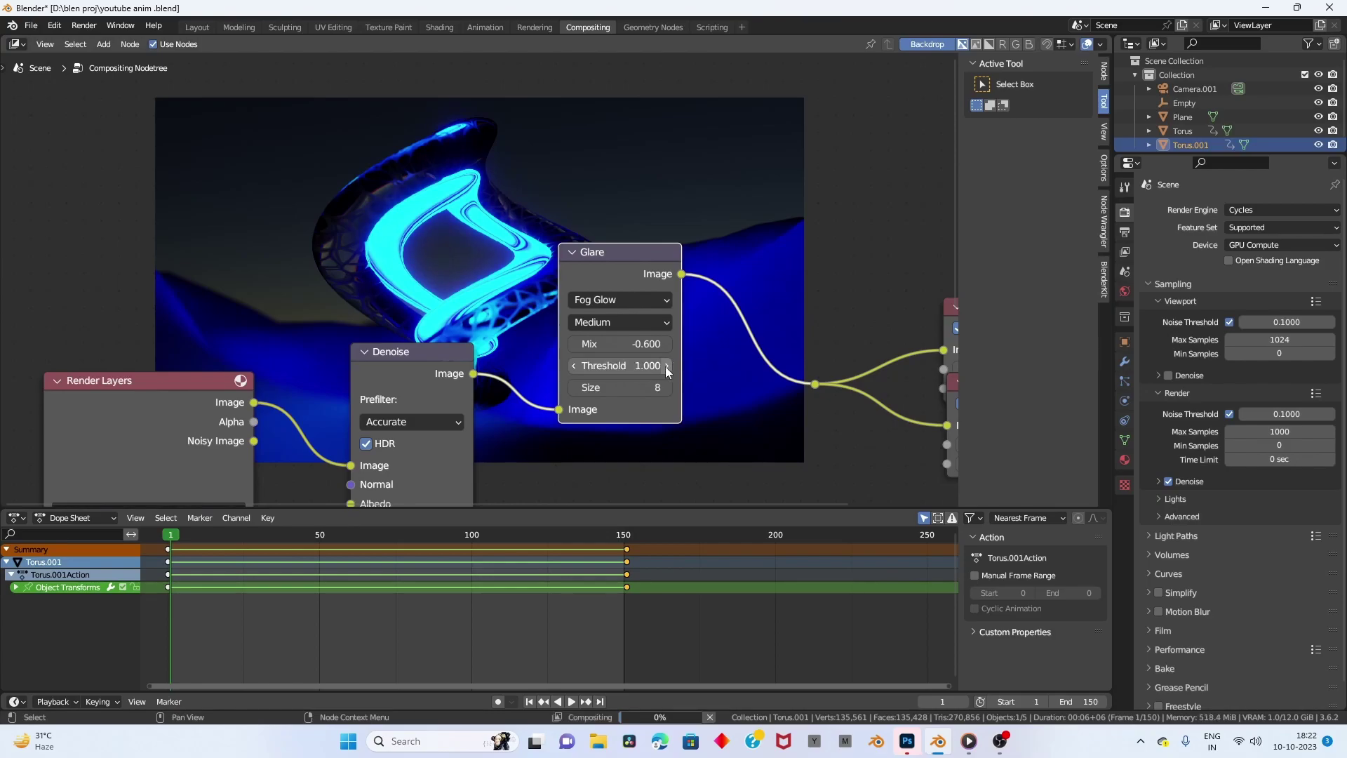
pyautogui.click(665, 366)
pyautogui.click(665, 366)
pyautogui.click(665, 366)
pyautogui.click(665, 367)
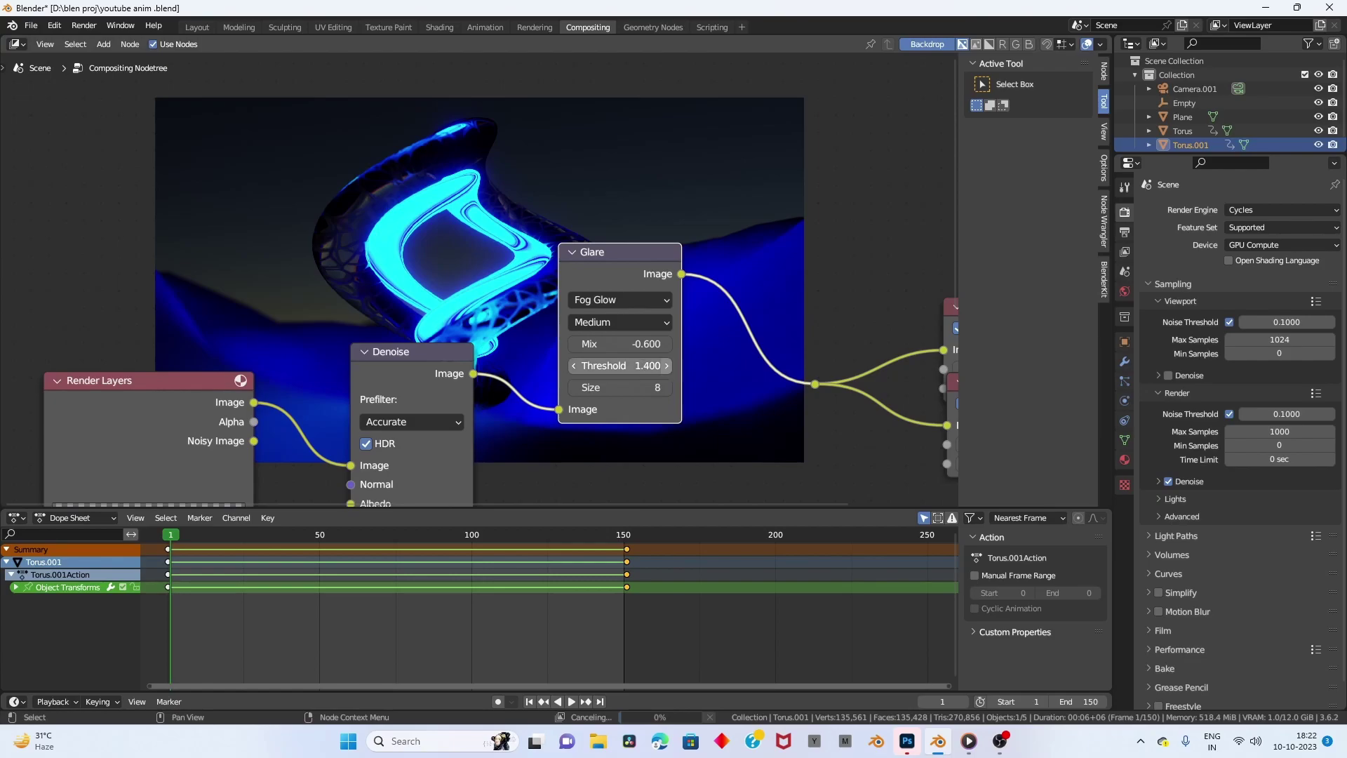
pyautogui.click(665, 366)
pyautogui.click(571, 366)
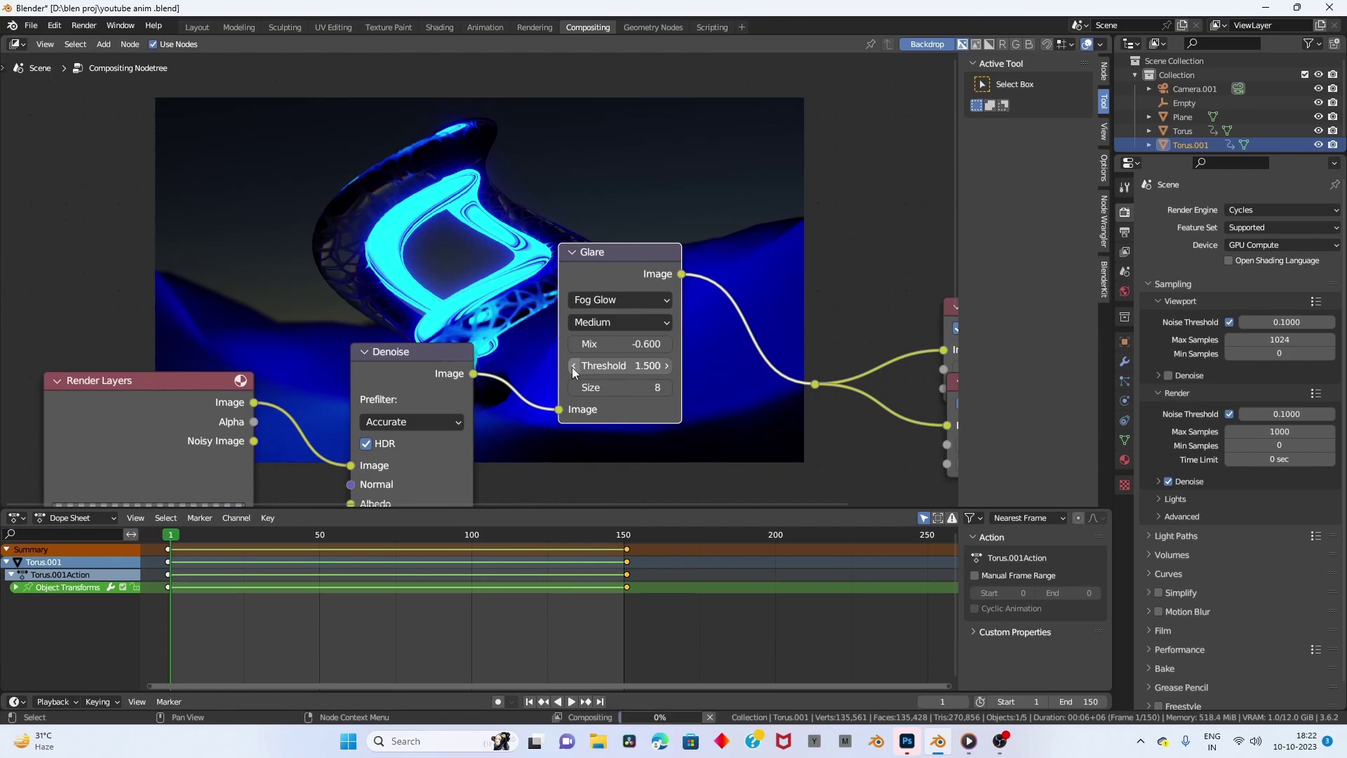
# Step the Glare Threshold down to 1.100.
pyautogui.moveTo(489, 288); pyautogui.dragTo(533, 324, button='middle')
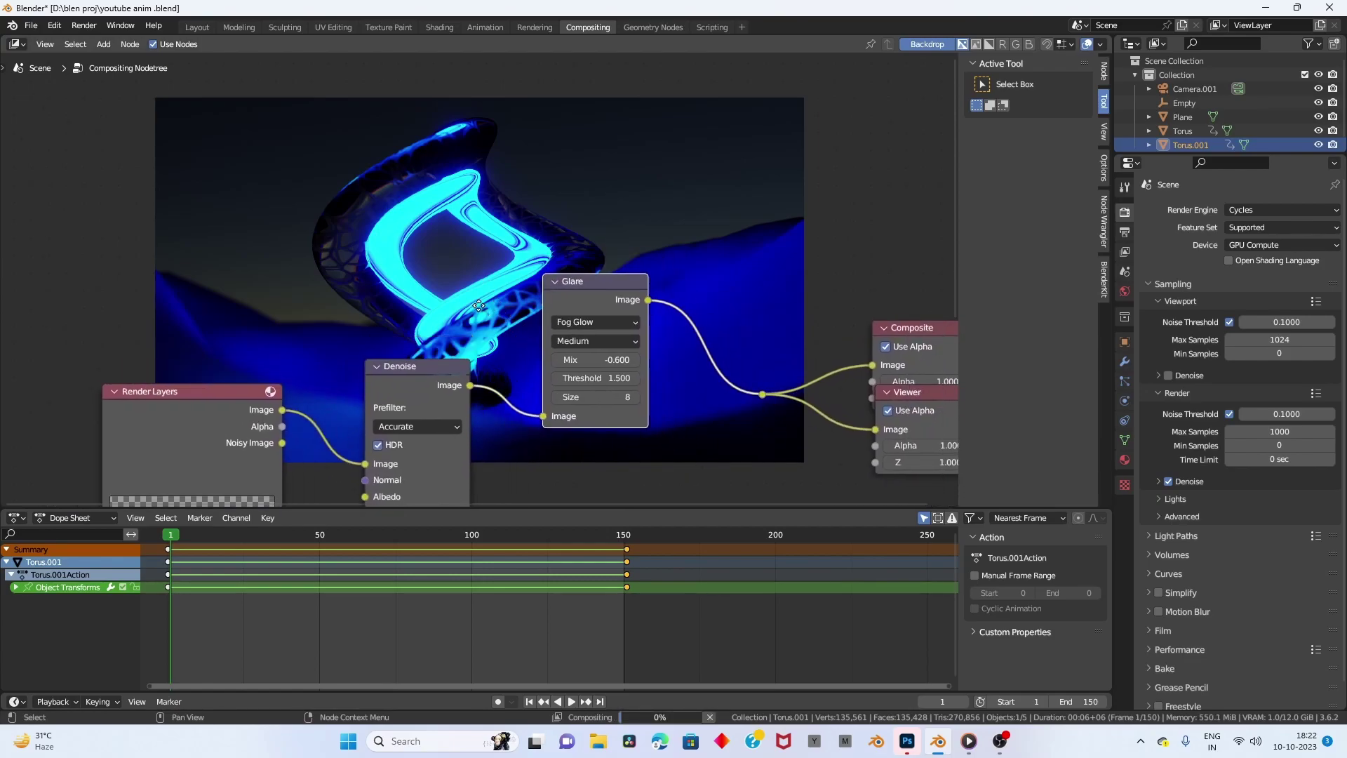
pyautogui.scroll(-1, 533, 324)
pyautogui.scroll(1, 562, 361)
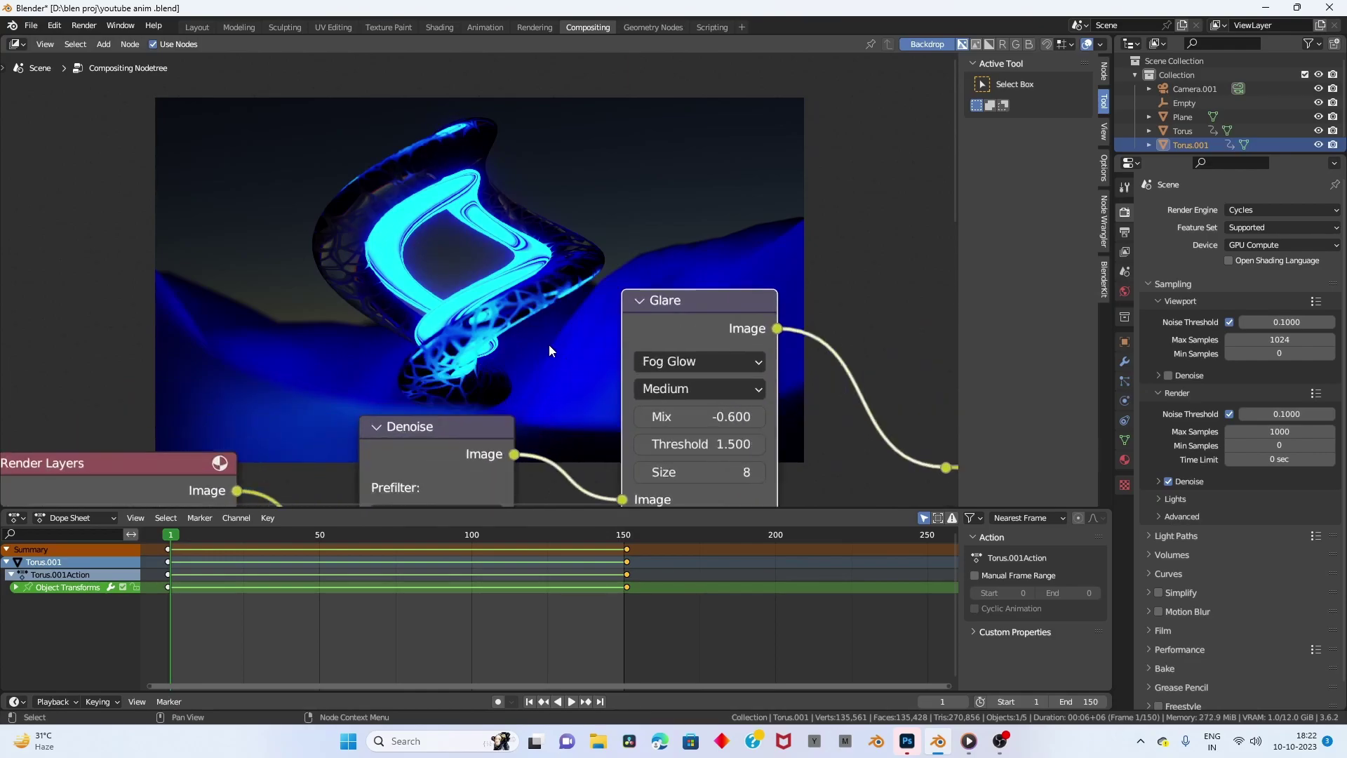
pyautogui.scroll(1, 549, 344)
pyautogui.click(616, 414)
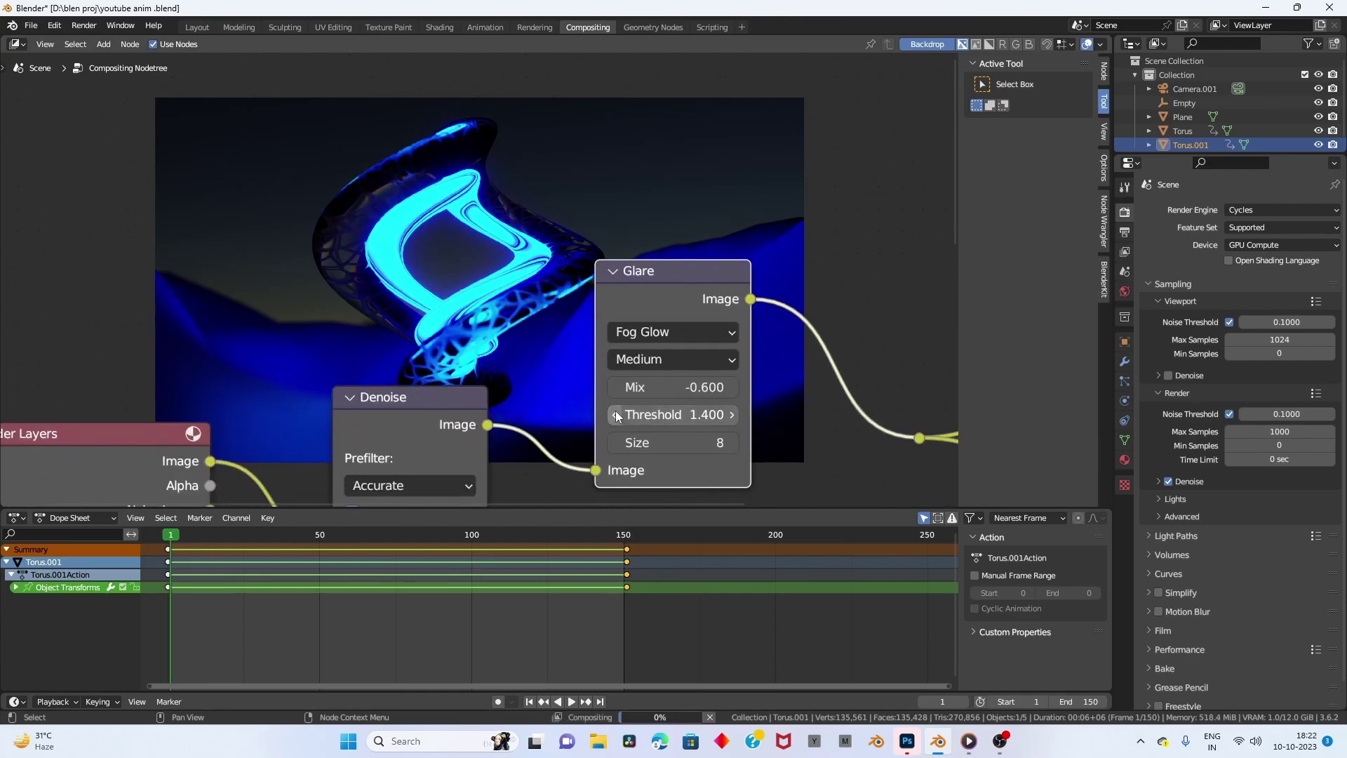
pyautogui.click(616, 414)
pyautogui.scroll(-2, 525, 288)
# Add an RGB Curves node after the Glare node.
pyautogui.scroll(3, 547, 316)
pyautogui.hotkey('shift', 'a')
pyautogui.click(571, 339)
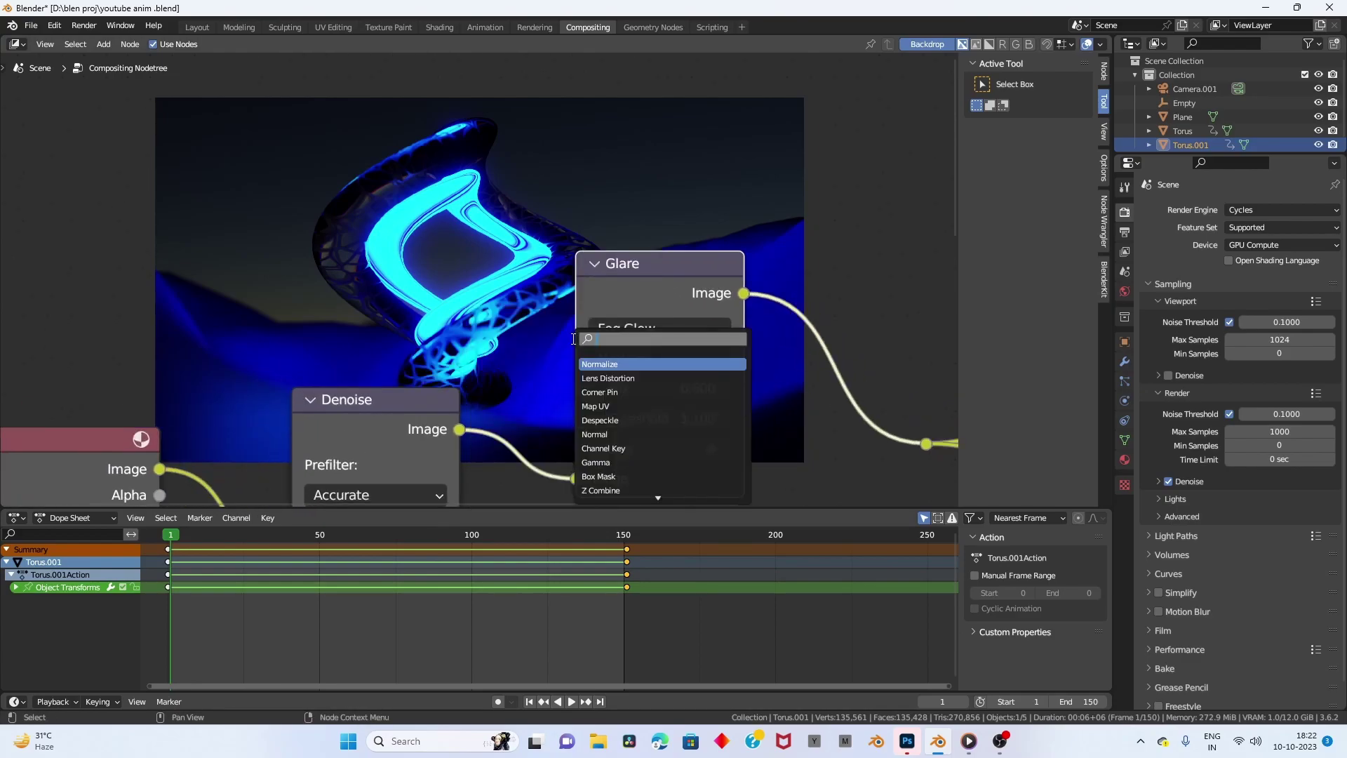
pyautogui.write('rgb')
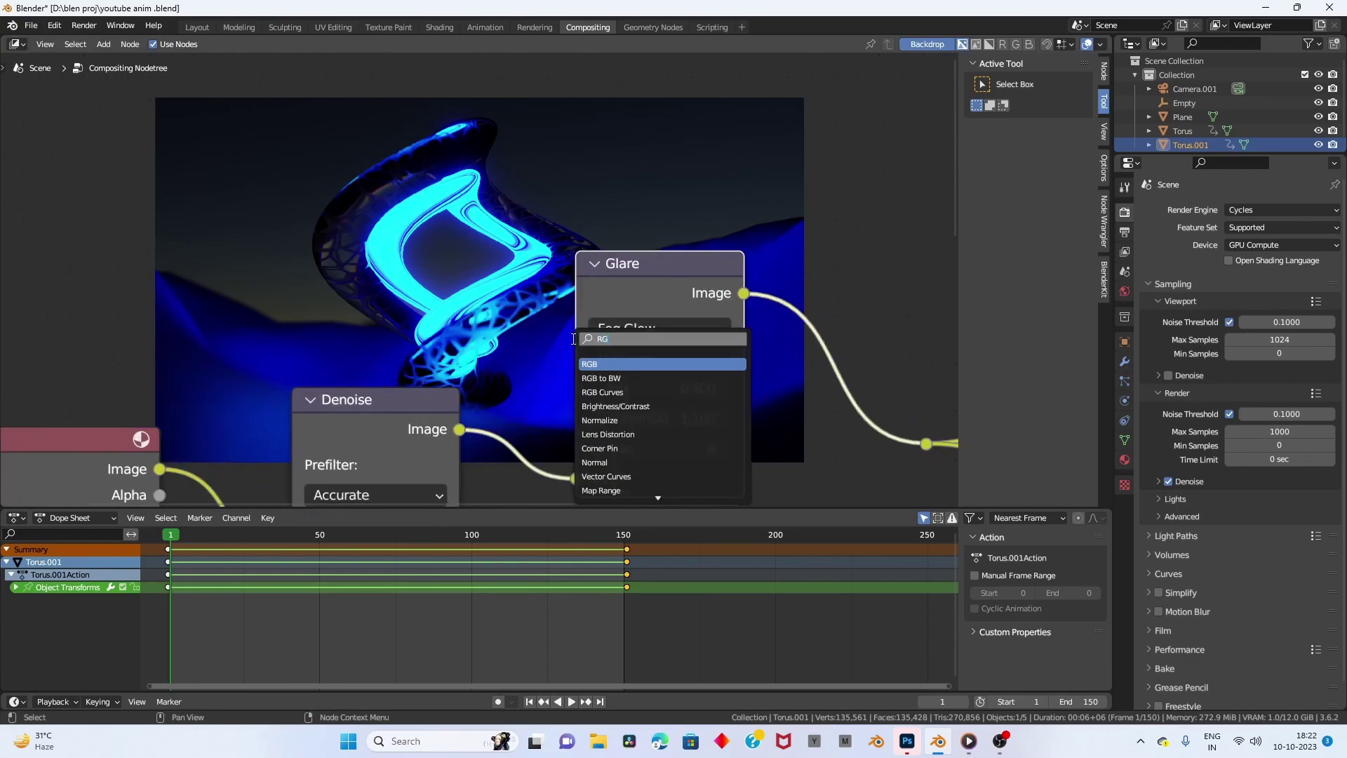
pyautogui.click(631, 392)
pyautogui.click(837, 302)
pyautogui.scroll(-2, 838, 337)
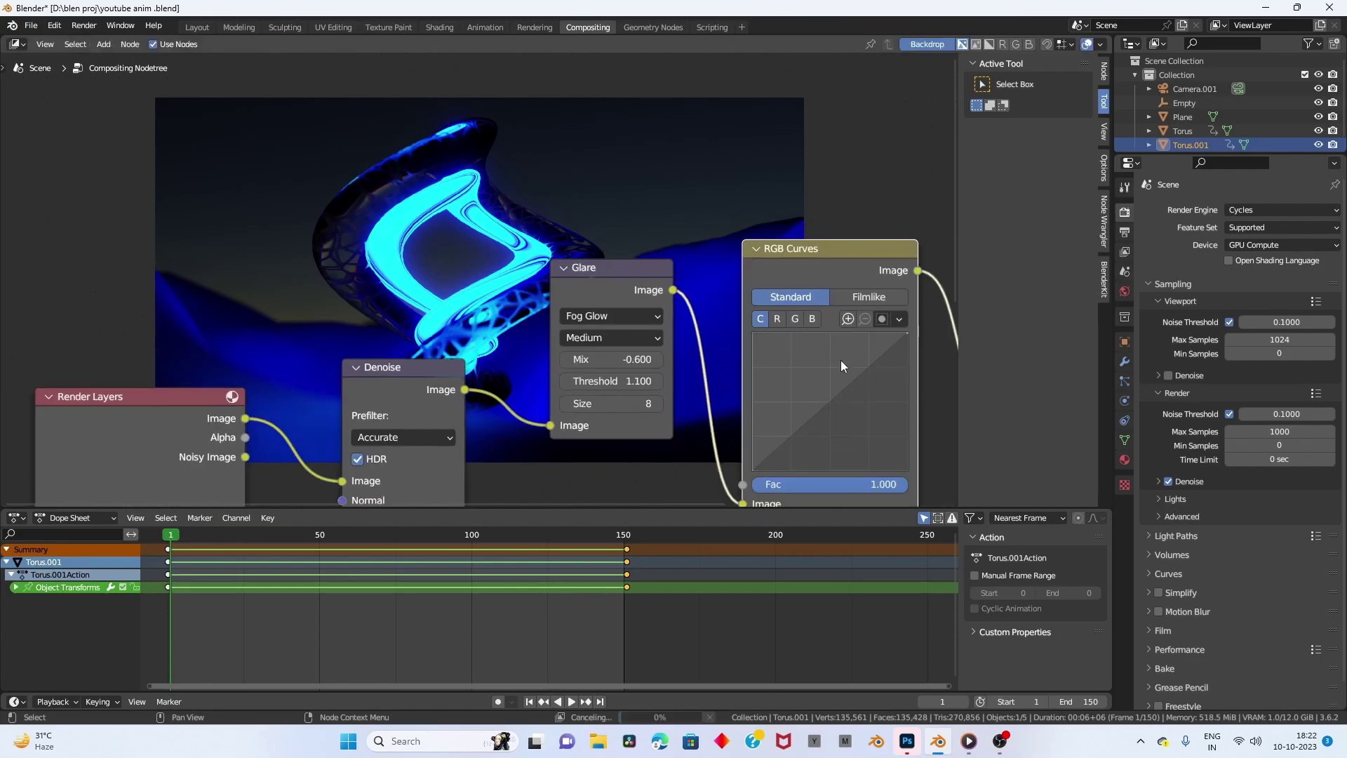
pyautogui.moveTo(840, 360); pyautogui.dragTo(696, 379, button='middle')
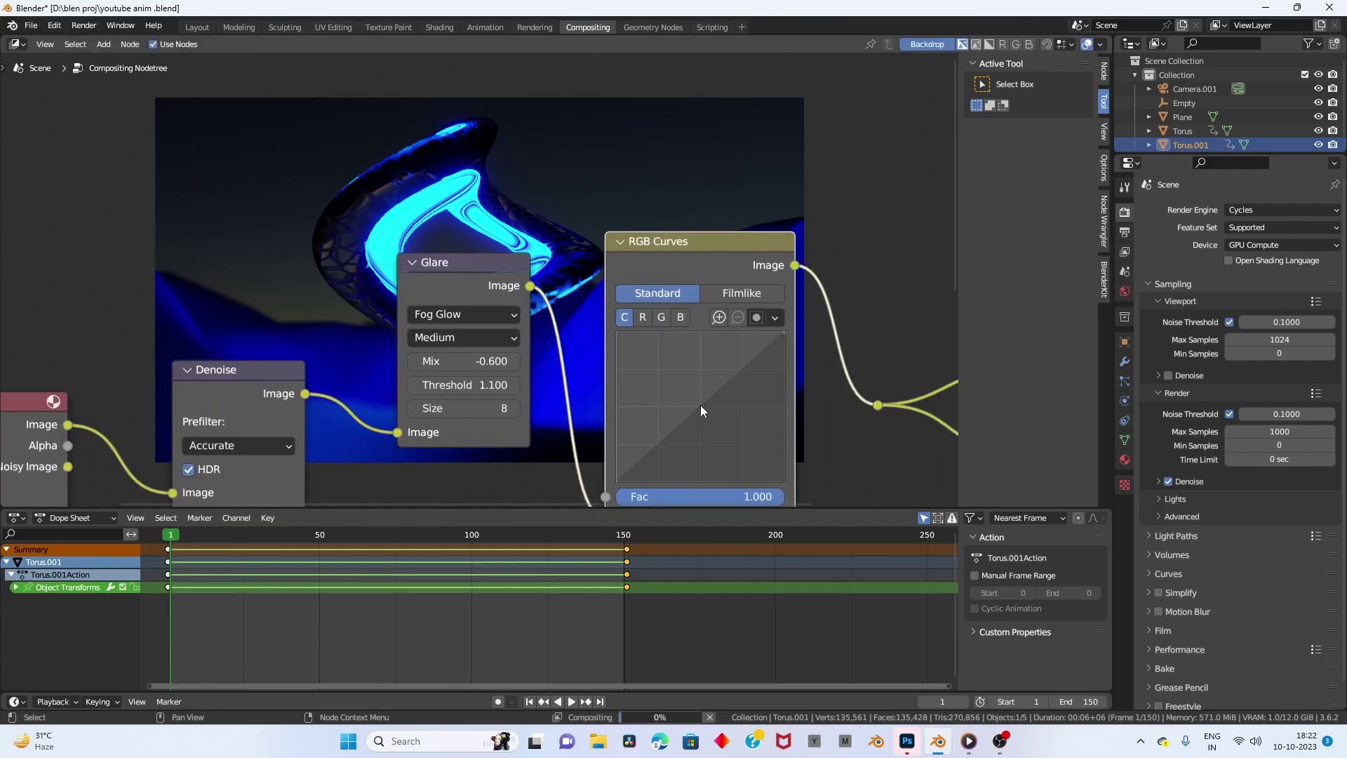
# Bend the combined C curve's midpoint down to 0.3.
pyautogui.moveTo(700, 407); pyautogui.dragTo(709, 414)
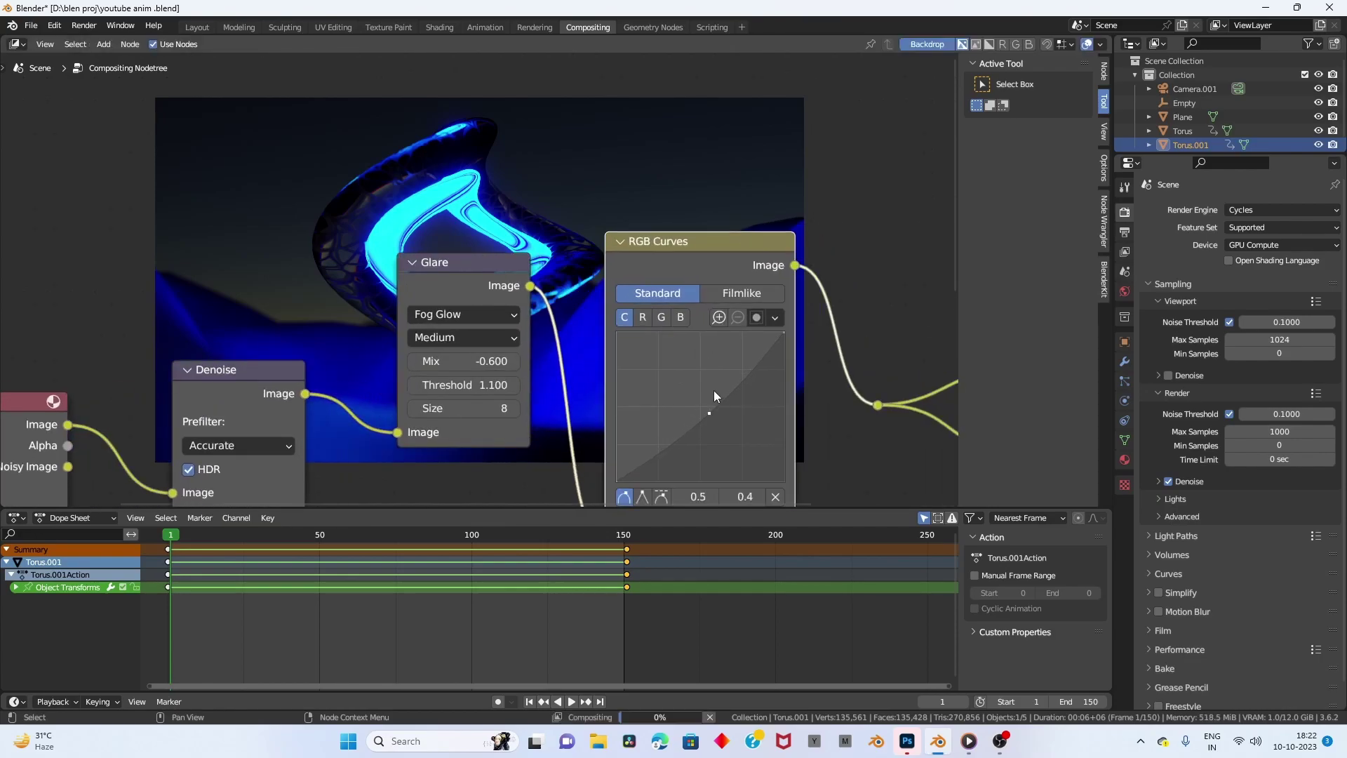
pyautogui.scroll(-2, 713, 390)
pyautogui.moveTo(620, 339); pyautogui.dragTo(629, 372, button='middle')
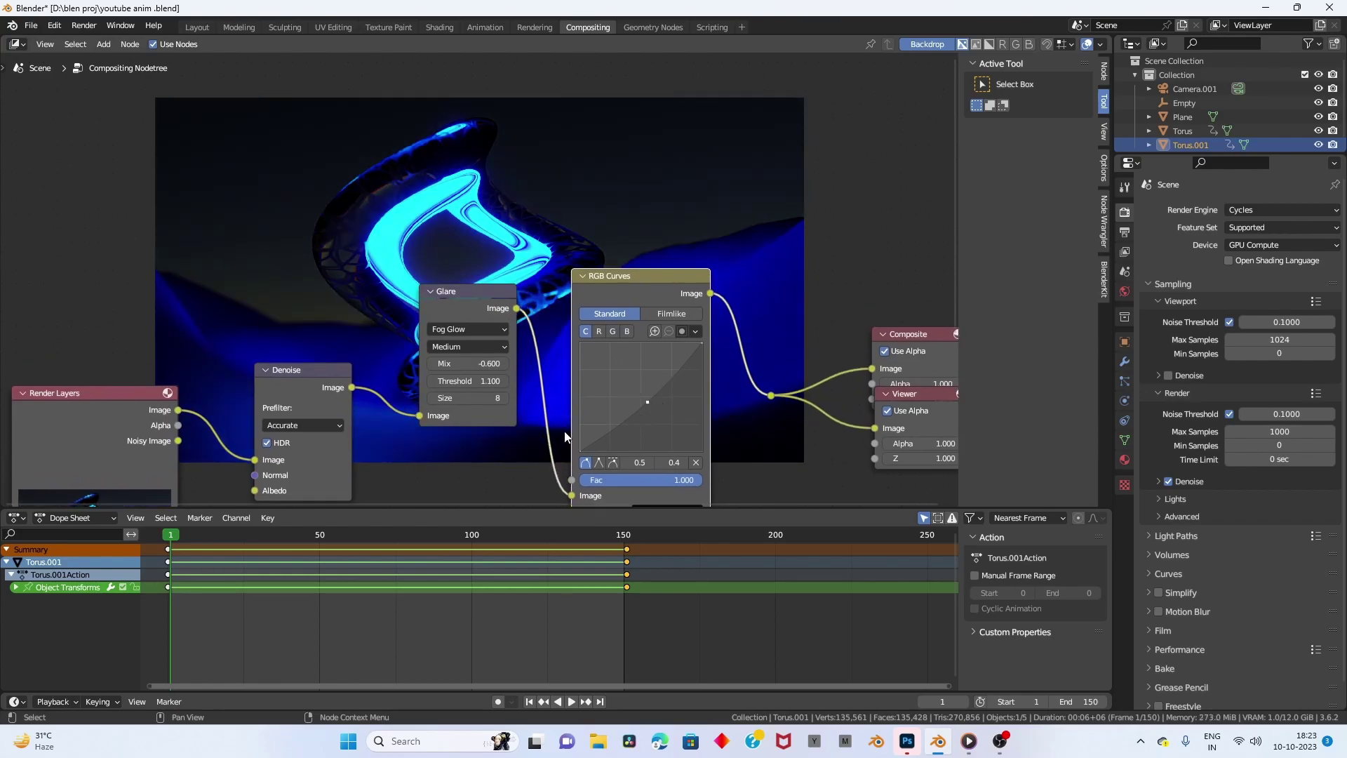
pyautogui.moveTo(644, 398); pyautogui.dragTo(644, 408)
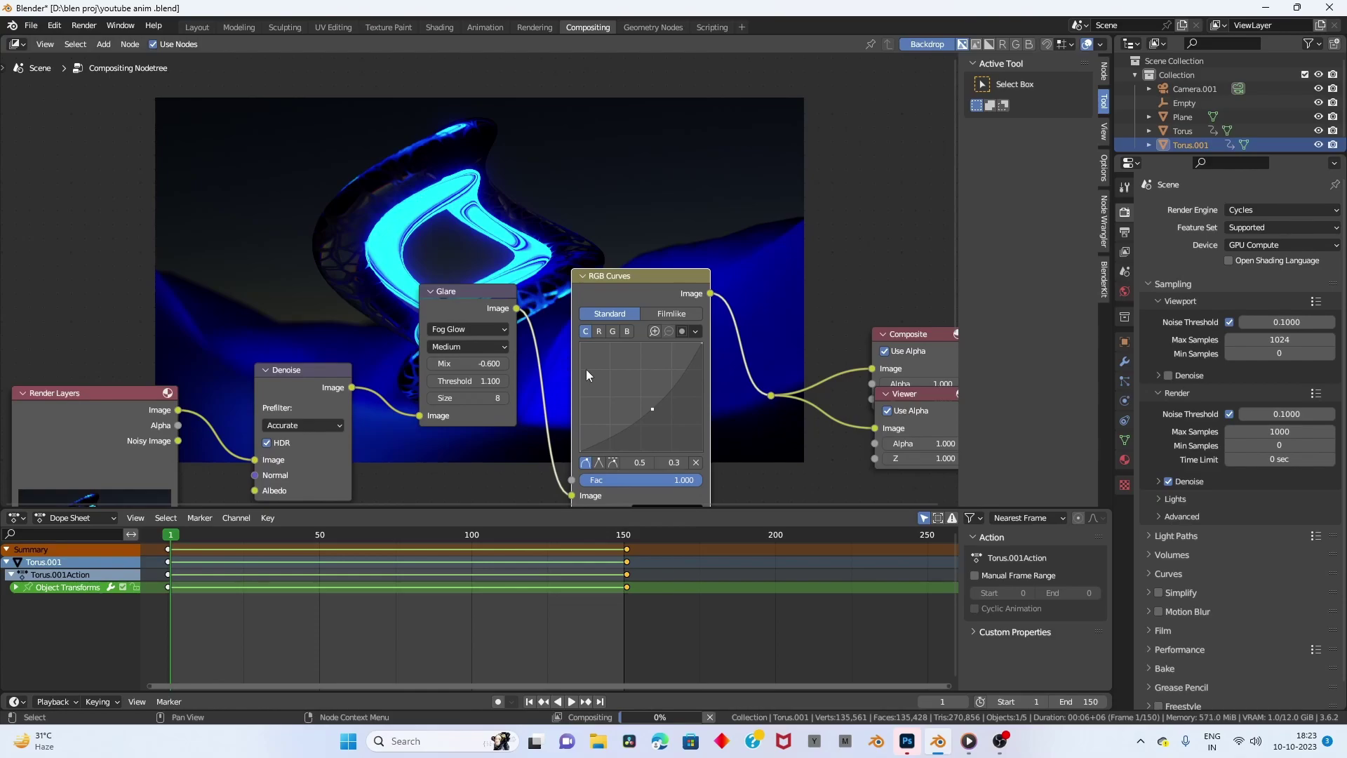
pyautogui.scroll(1, 586, 369)
pyautogui.moveTo(617, 358)
pyautogui.mouseDown(button='middle')
pyautogui.moveTo(659, 452)
pyautogui.moveTo(616, 310)
pyautogui.mouseUp(button='middle')
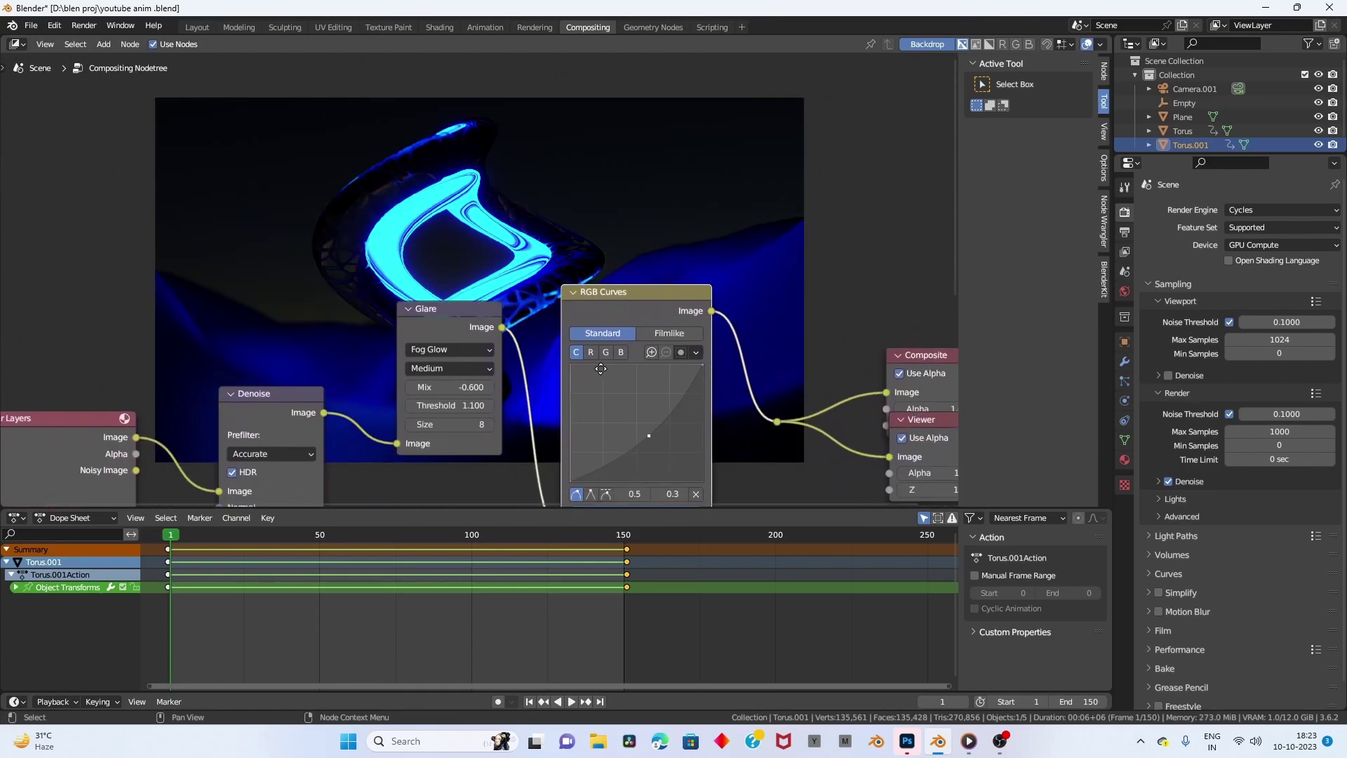
# Switch to the B channel and bend the blue curve downward.
pyautogui.click(617, 310)
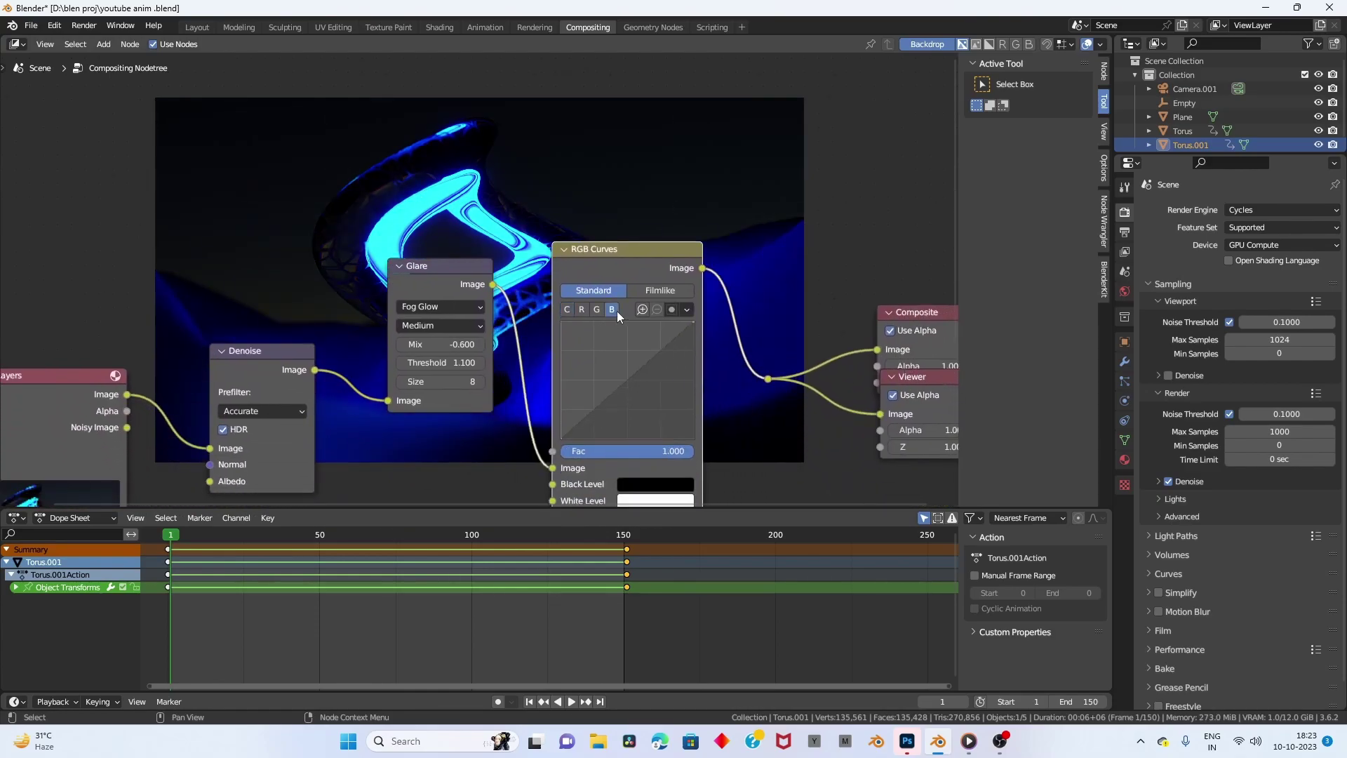
pyautogui.scroll(1, 625, 390)
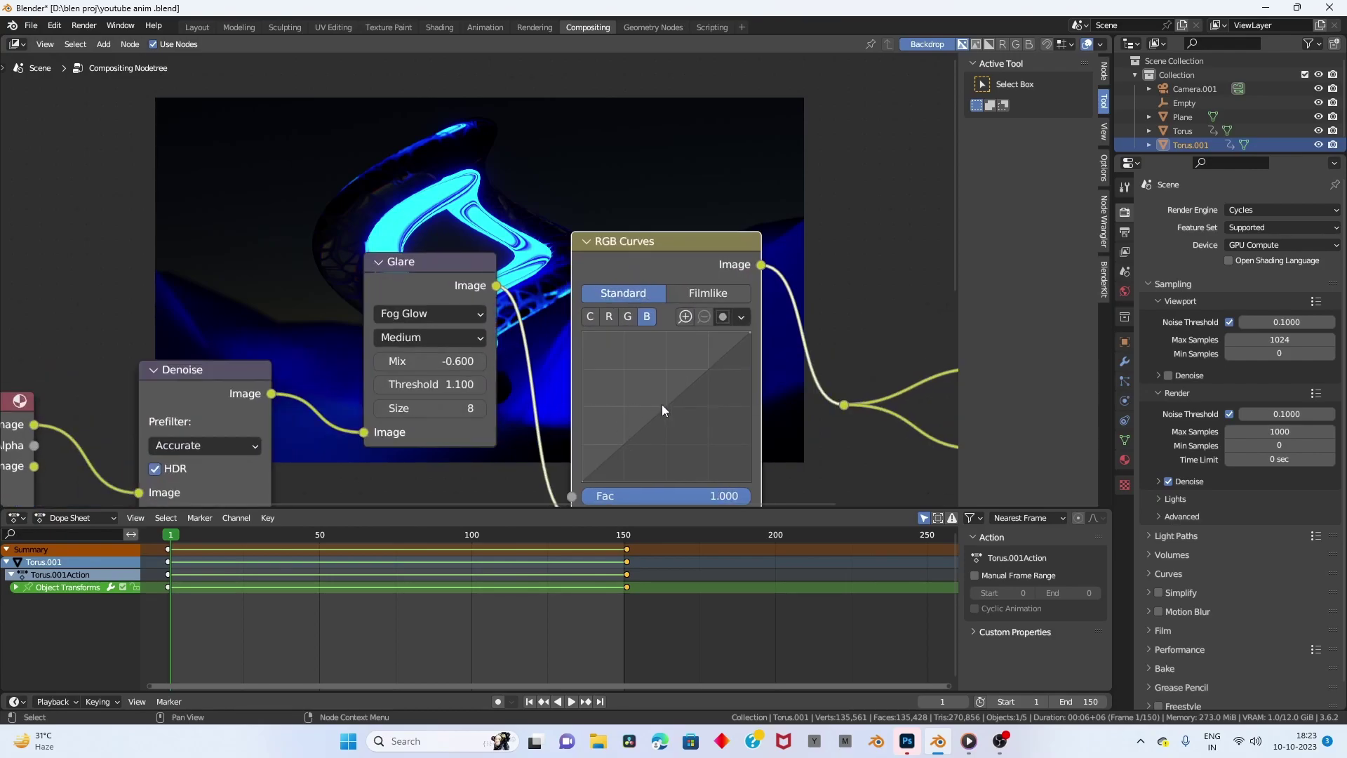
pyautogui.moveTo(663, 404); pyautogui.dragTo(675, 415)
pyautogui.moveTo(590, 157)
pyautogui.mouseDown(button='middle')
pyautogui.moveTo(618, 249)
pyautogui.moveTo(826, 174)
pyautogui.moveTo(734, 356)
pyautogui.mouseUp(button='middle')
pyautogui.scroll(-2, 625, 251)
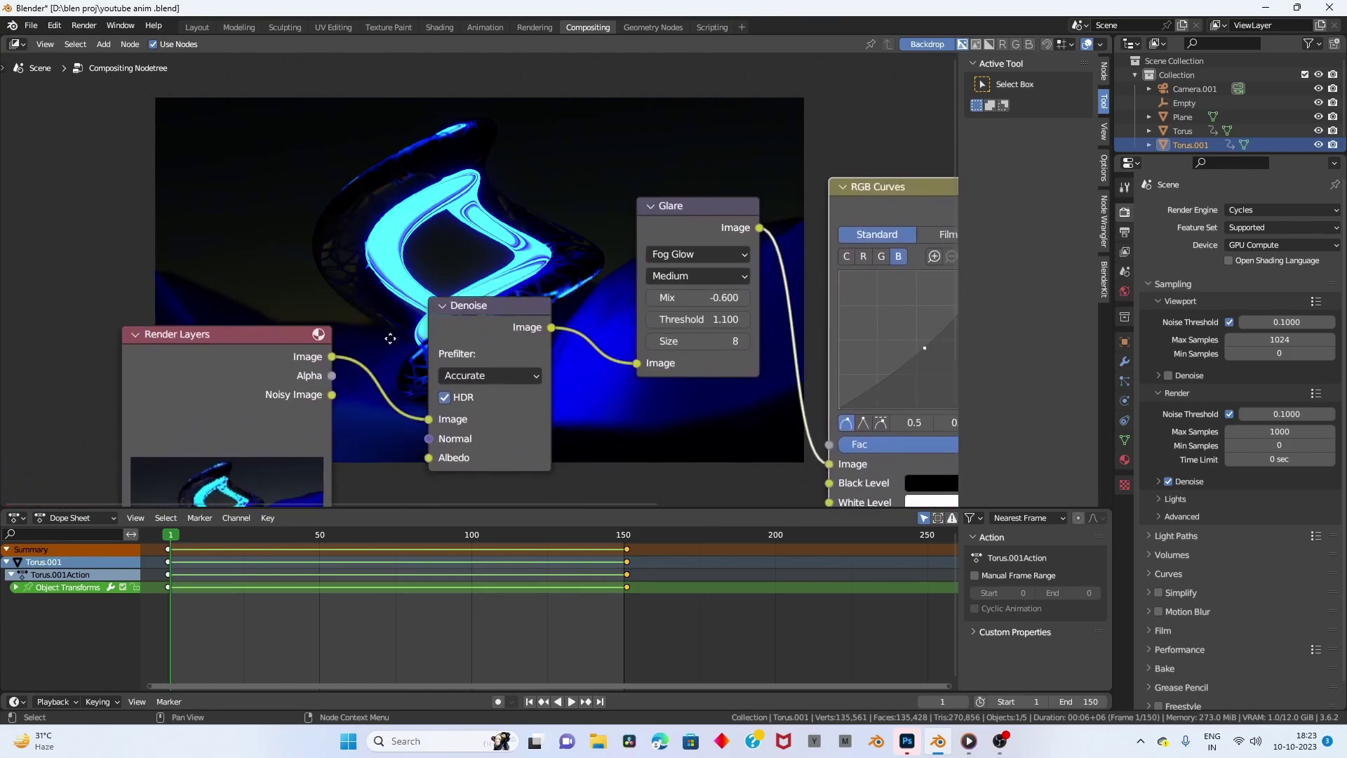
pyautogui.scroll(3, 633, 378)
# Set Glare Size to 9 and Threshold to 0.900, then view the whole tree.
pyautogui.click(681, 392)
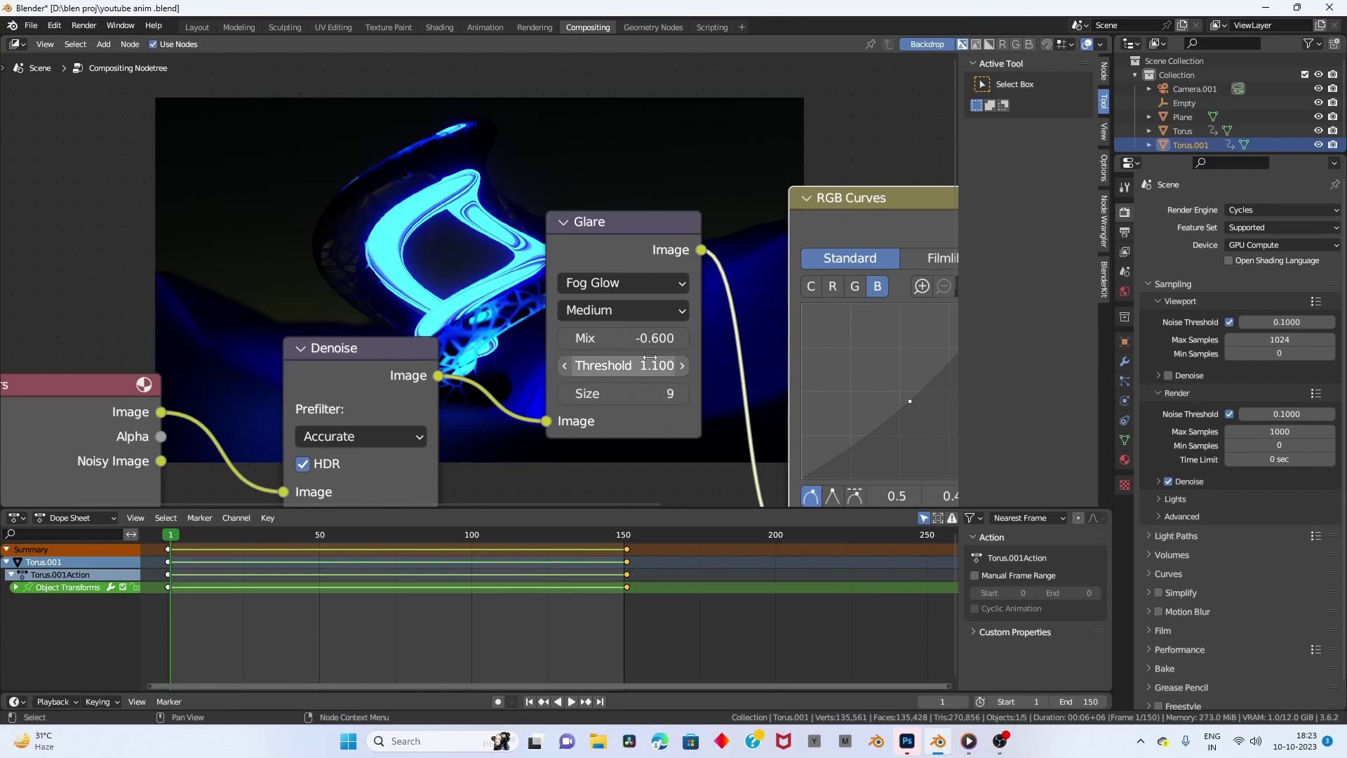
pyautogui.click(566, 365)
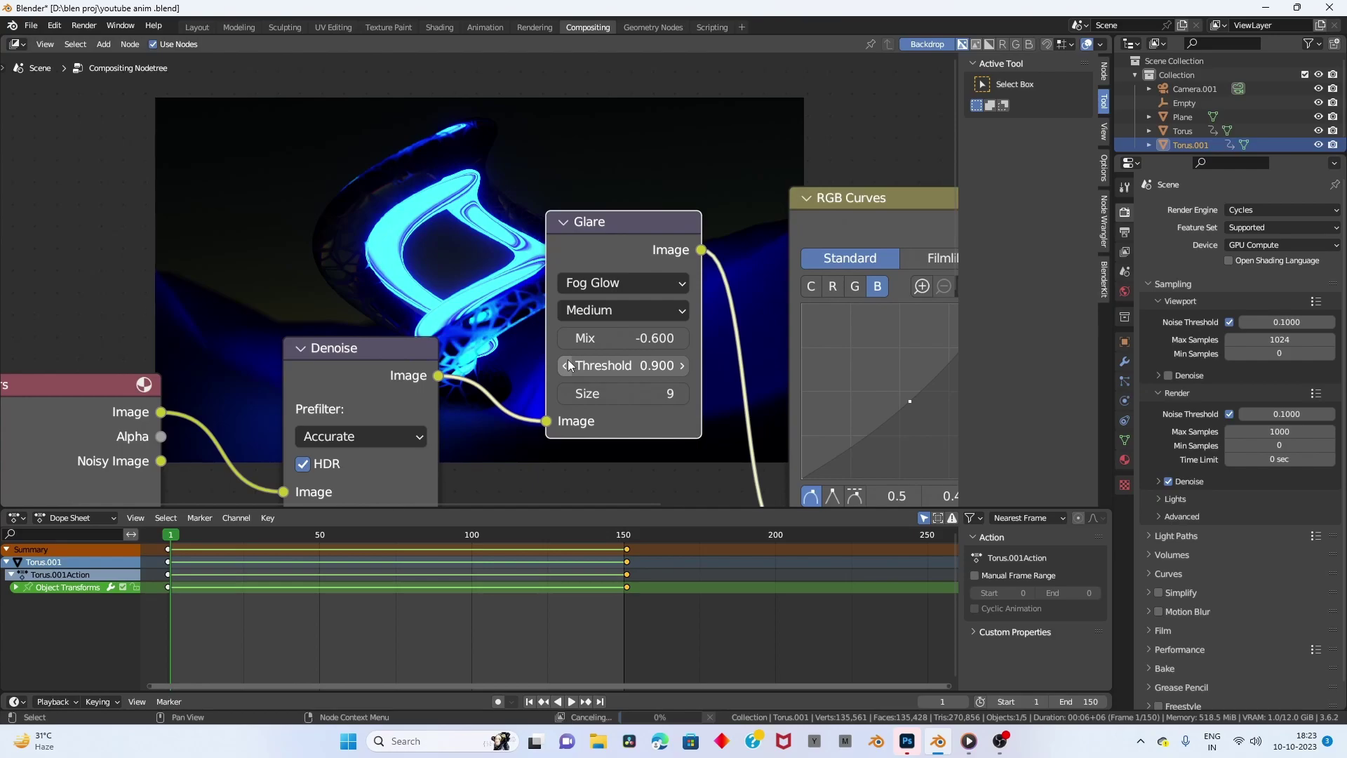
pyautogui.scroll(-2, 431, 220)
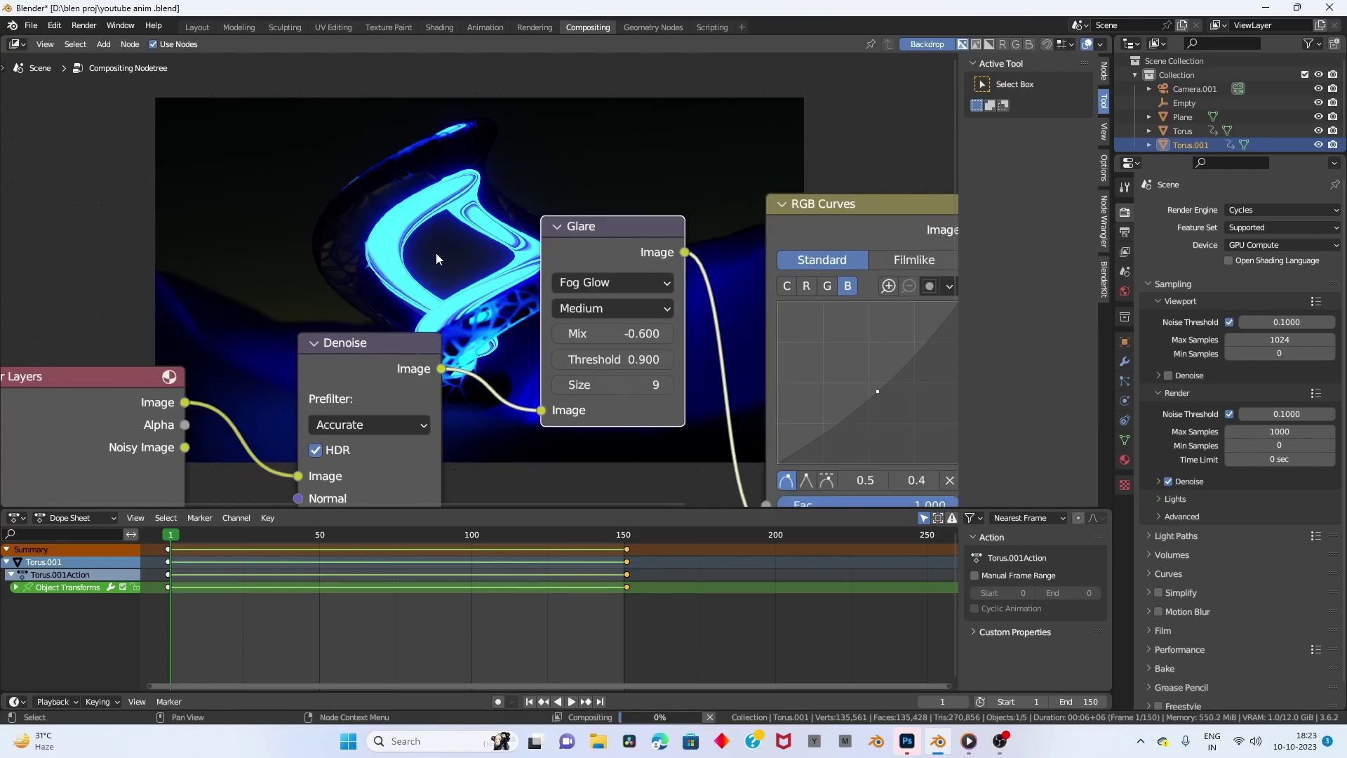
pyautogui.scroll(-2, 732, 378)
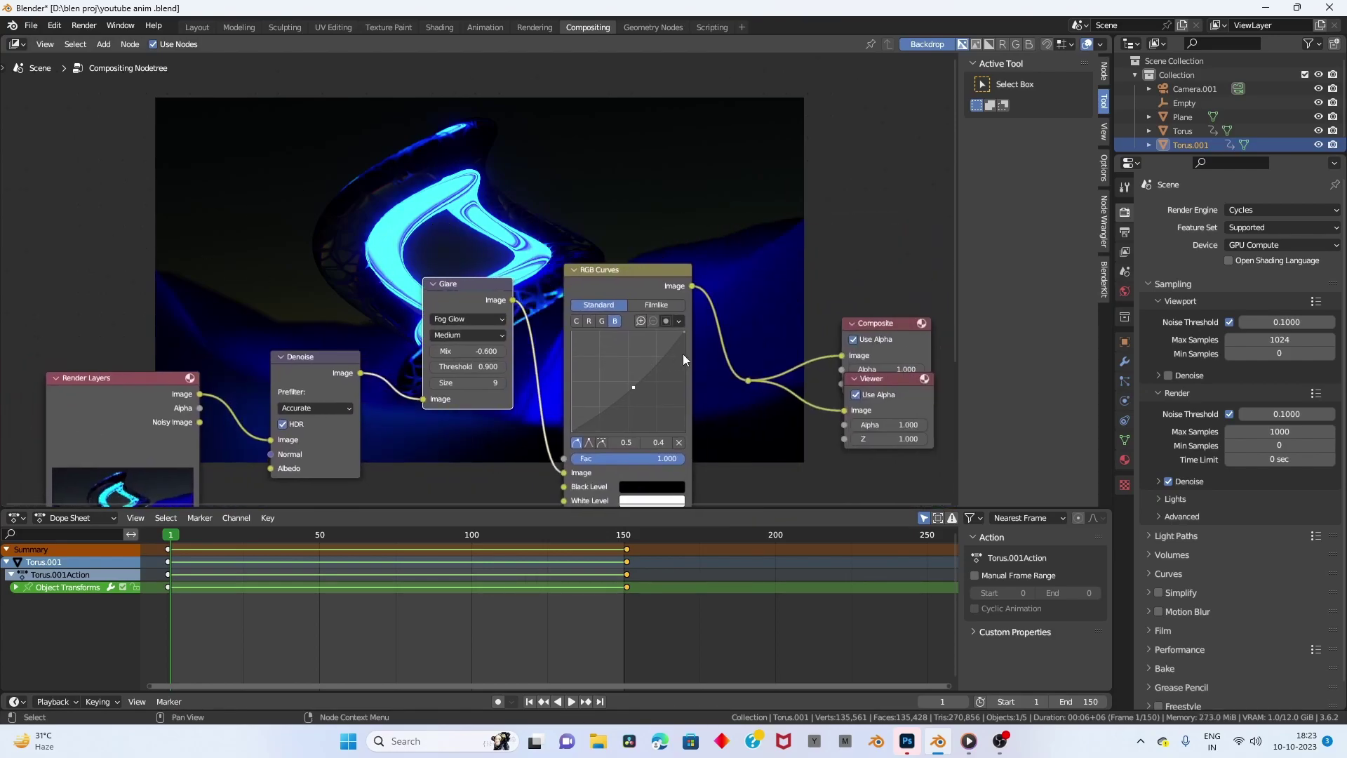
pyautogui.moveTo(683, 353)
pyautogui.mouseDown(button='middle')
pyautogui.moveTo(660, 396)
pyautogui.moveTo(606, 371)
pyautogui.mouseUp(button='middle')
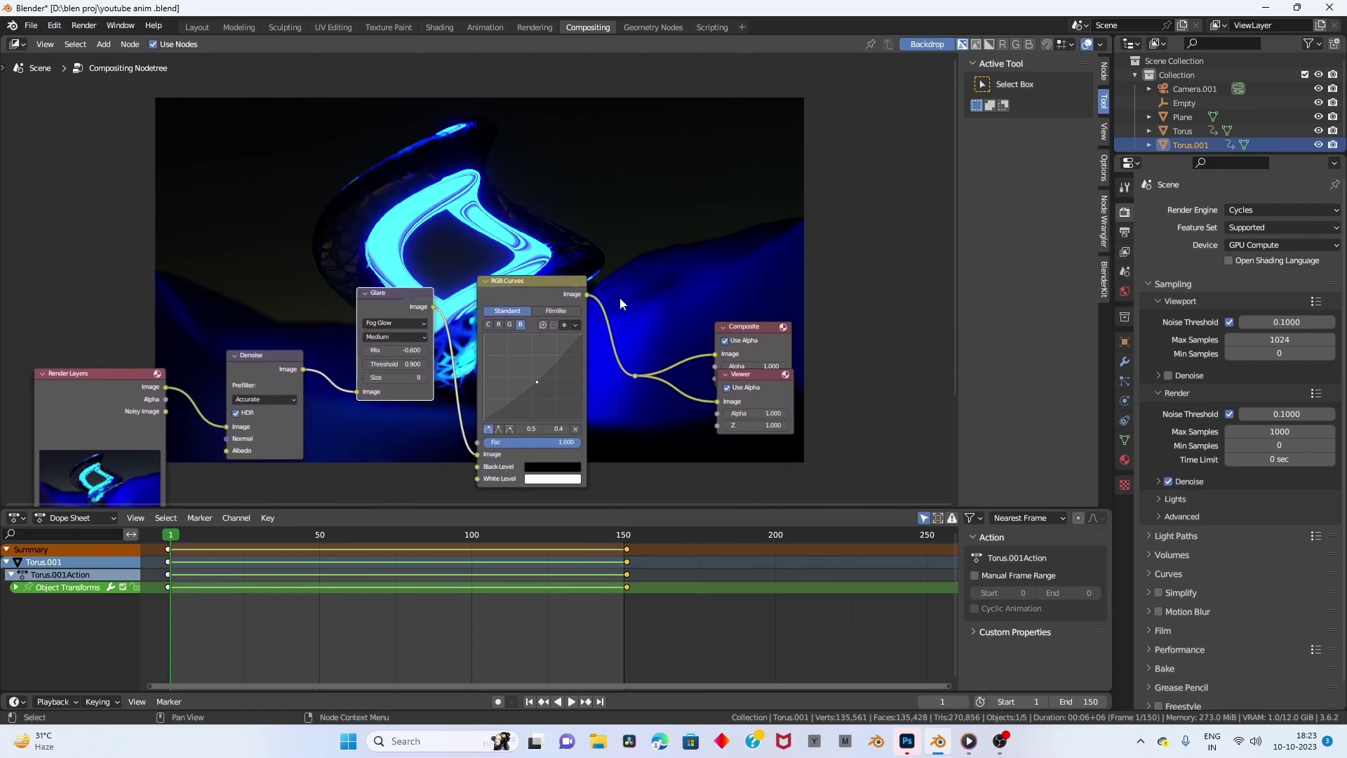
# Search for a node with 'h' and cancel the wrongly picked result.
pyautogui.scroll(2, 500, 269)
pyautogui.hotkey('shift', 'a')
pyautogui.write('h')
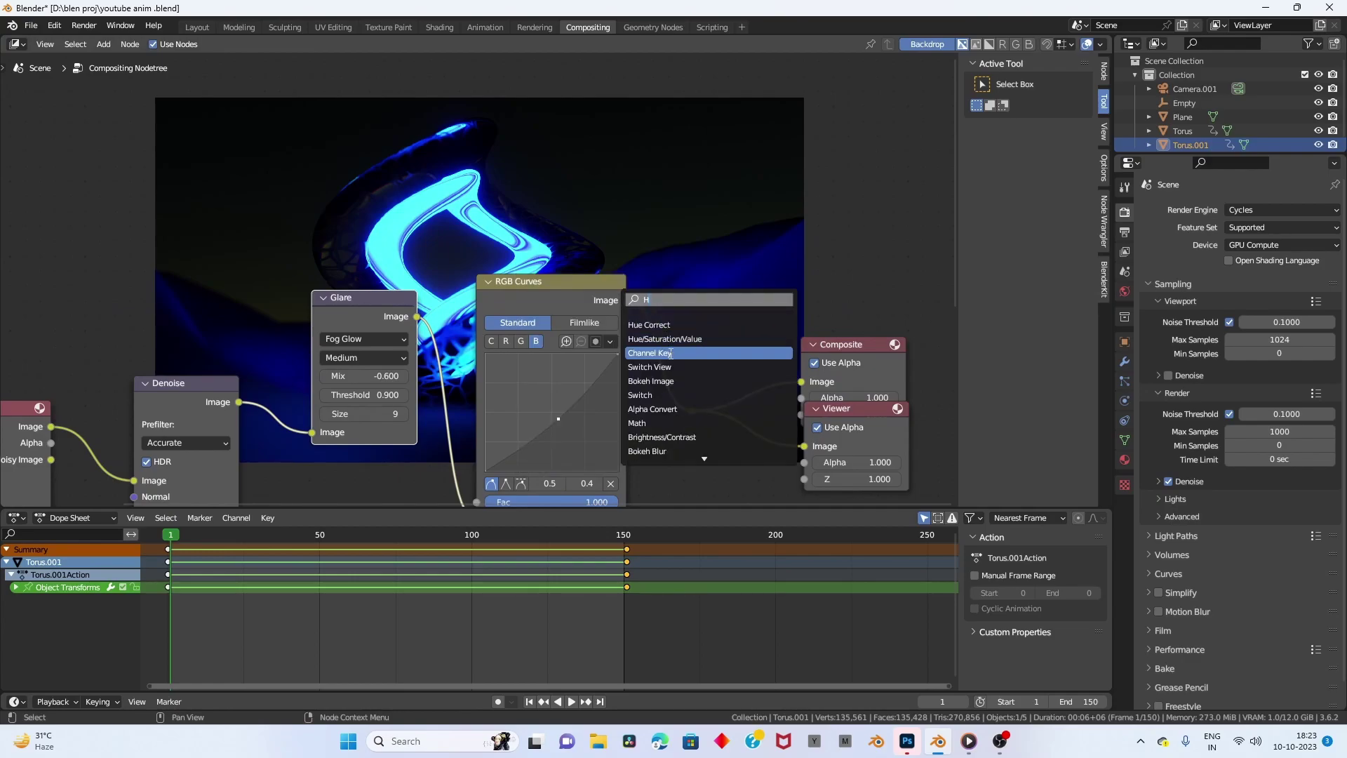
pyautogui.click(676, 340)
pyautogui.press('Escape')
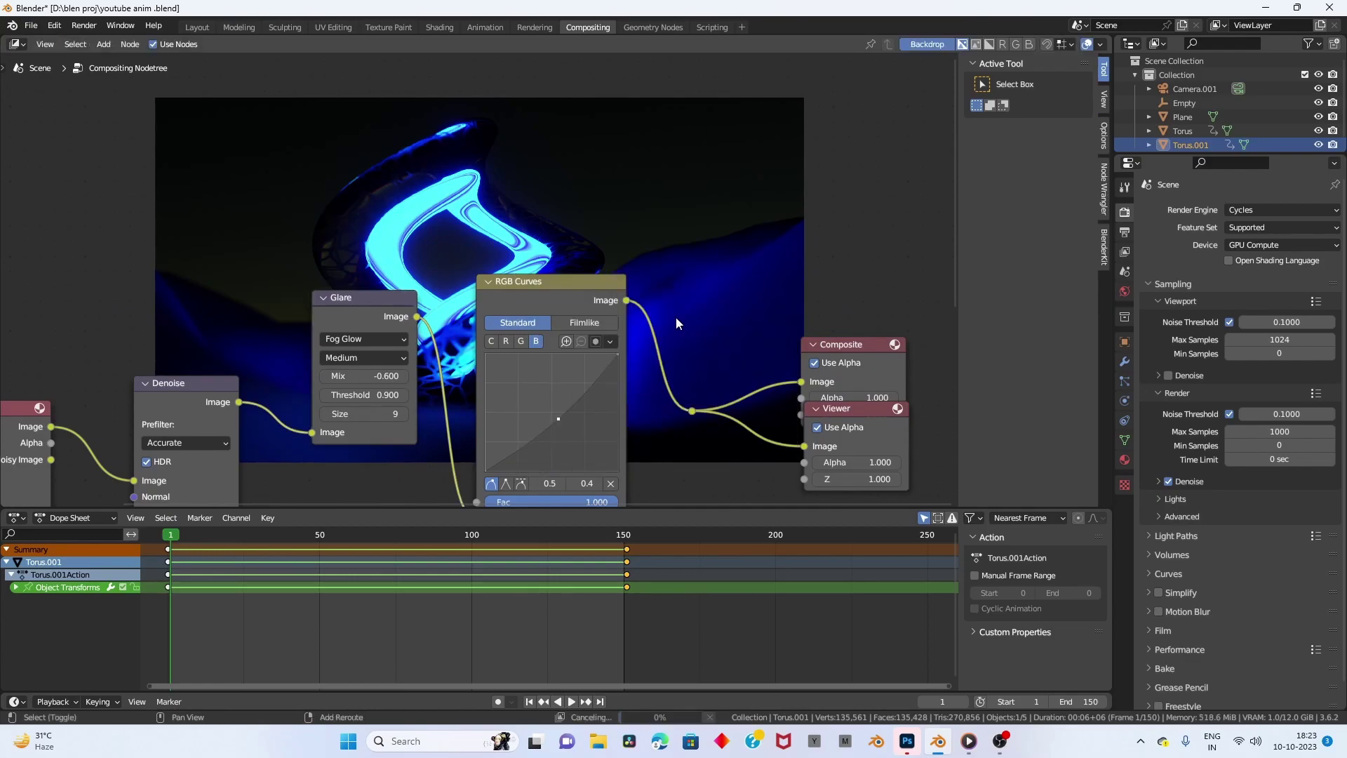
# Search nodes for 'color', discarding an accidental Color Correction node and searching again.
pyautogui.hotkey('shift', 'a')
pyautogui.click(676, 317)
pyautogui.write('co')
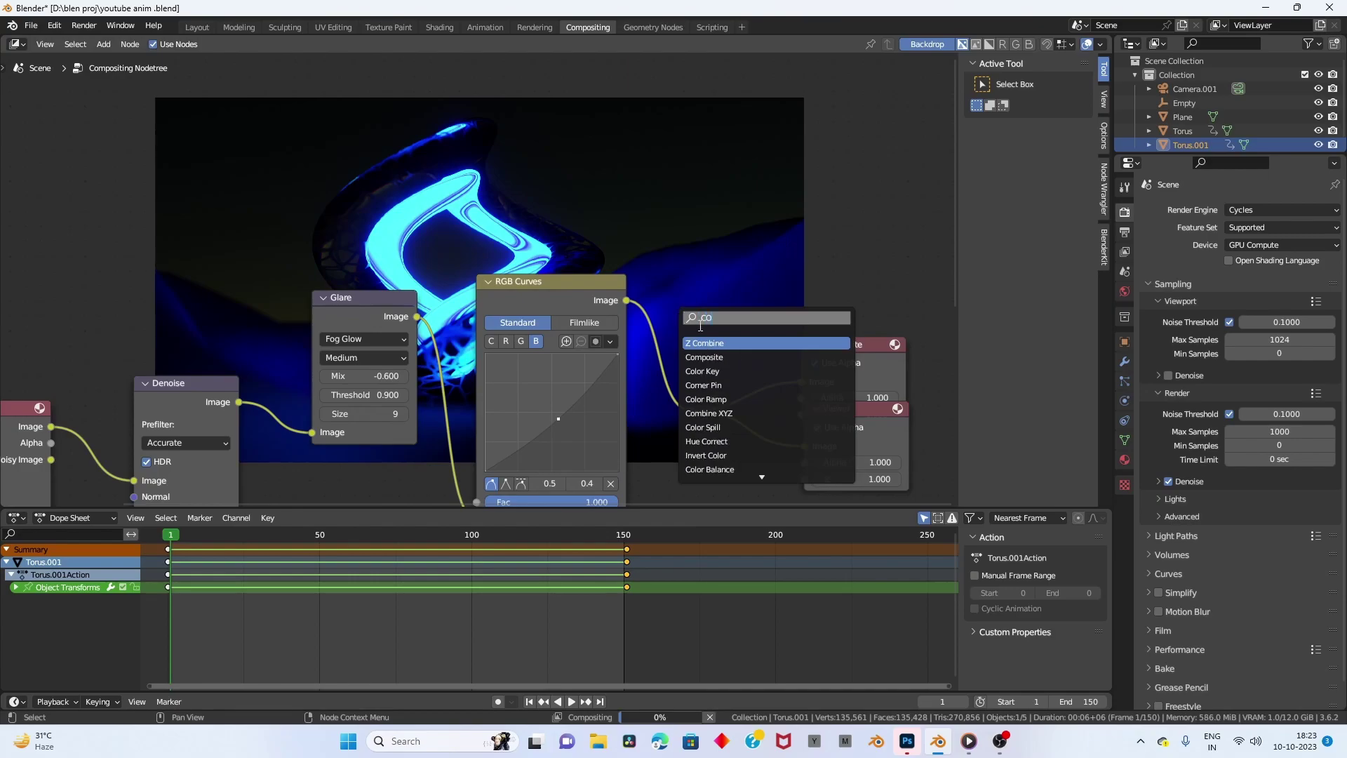
pyautogui.write('lo')
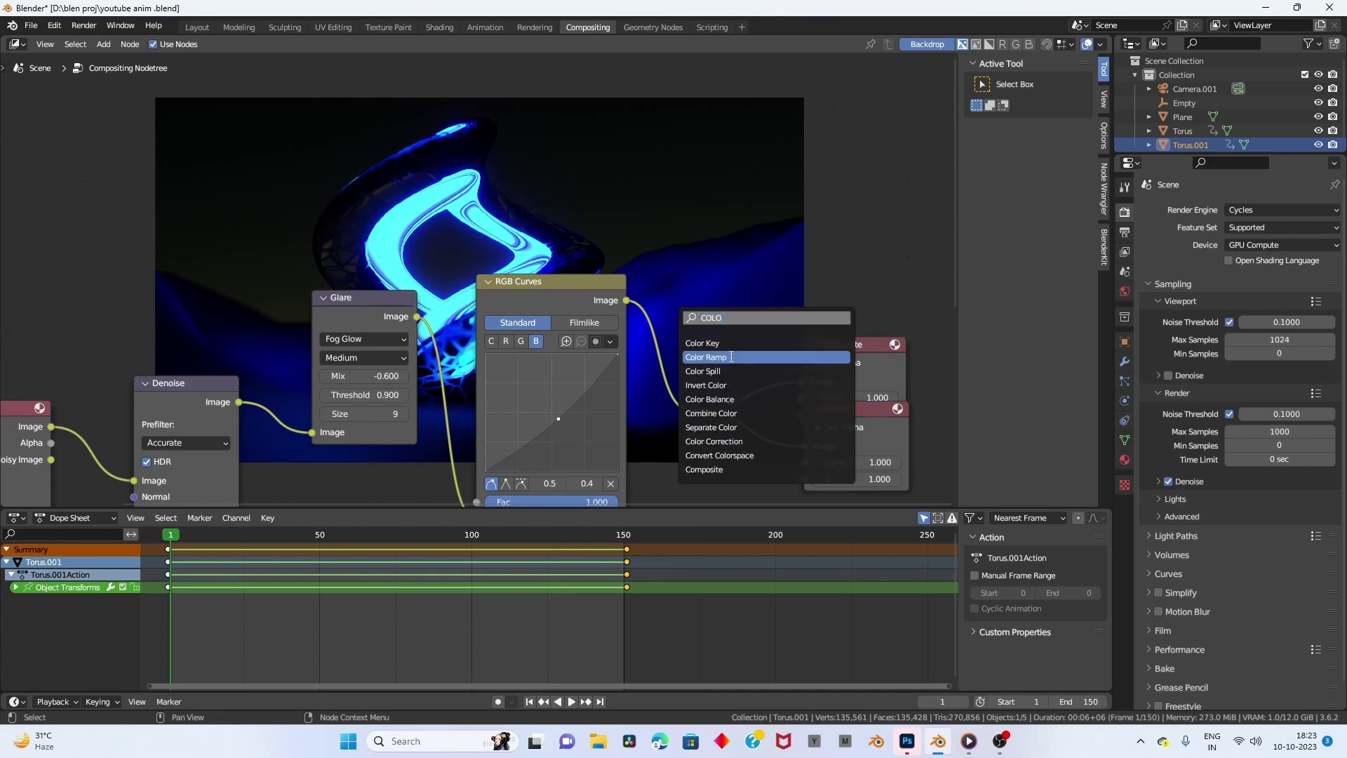
pyautogui.write('RE')
pyautogui.press('BackSpace')
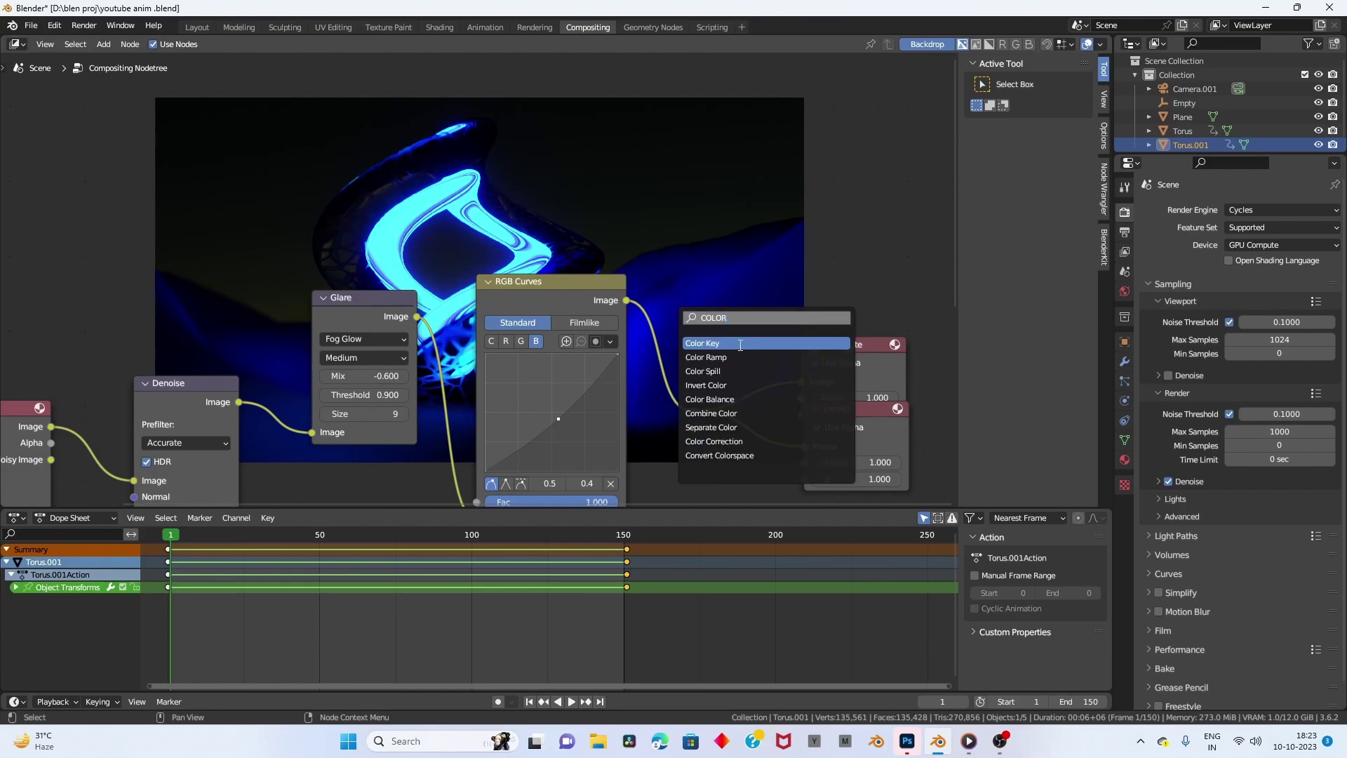
pyautogui.write(' C')
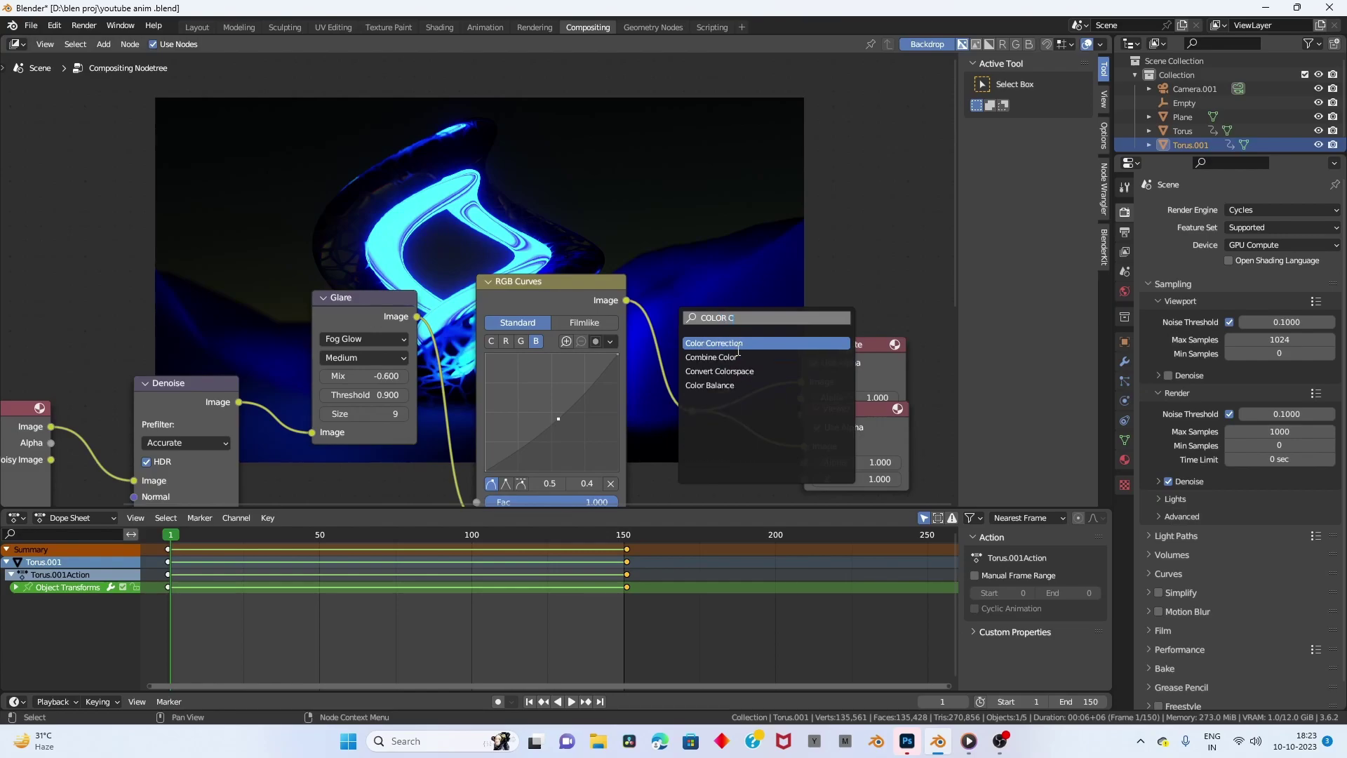
pyautogui.press('Return')
pyautogui.press('Escape')
pyautogui.hotkey('shift', 'a')
pyautogui.write('c')
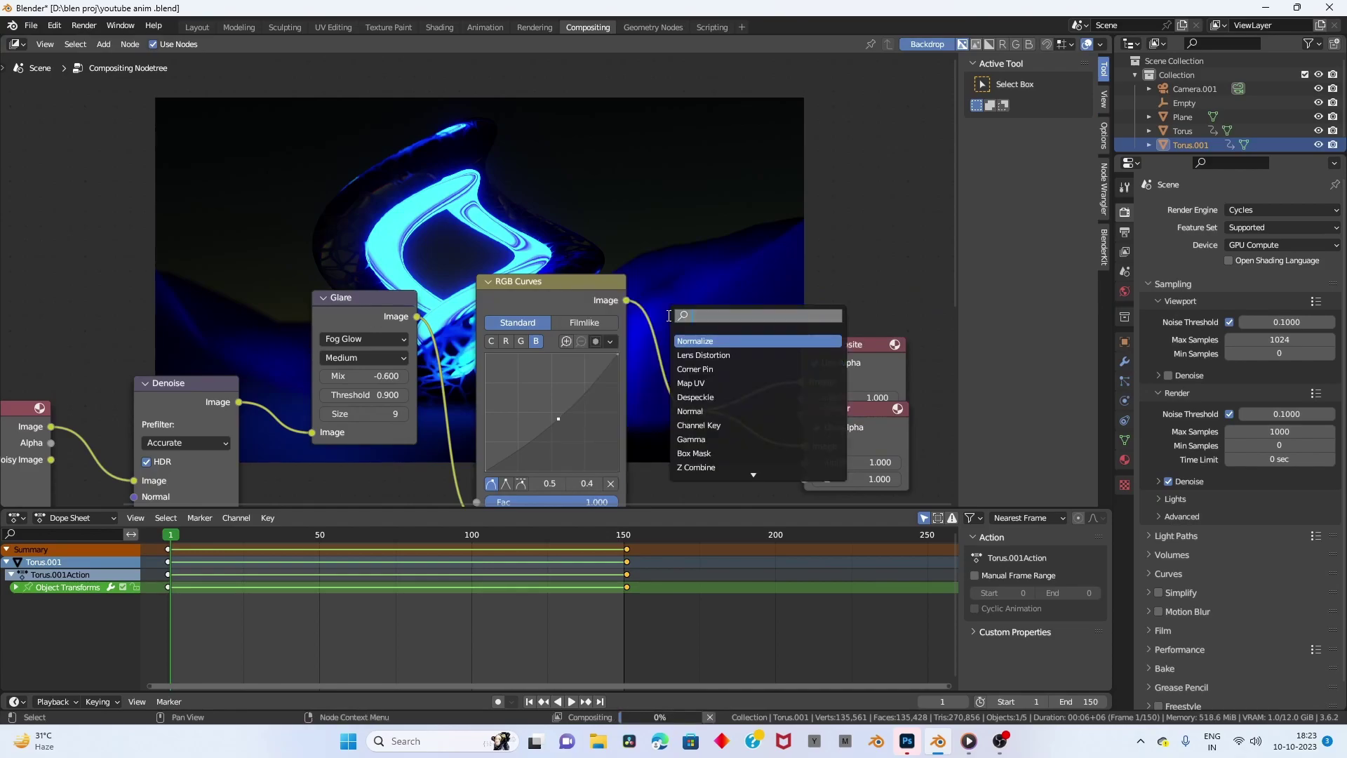
pyautogui.write('oLOR')
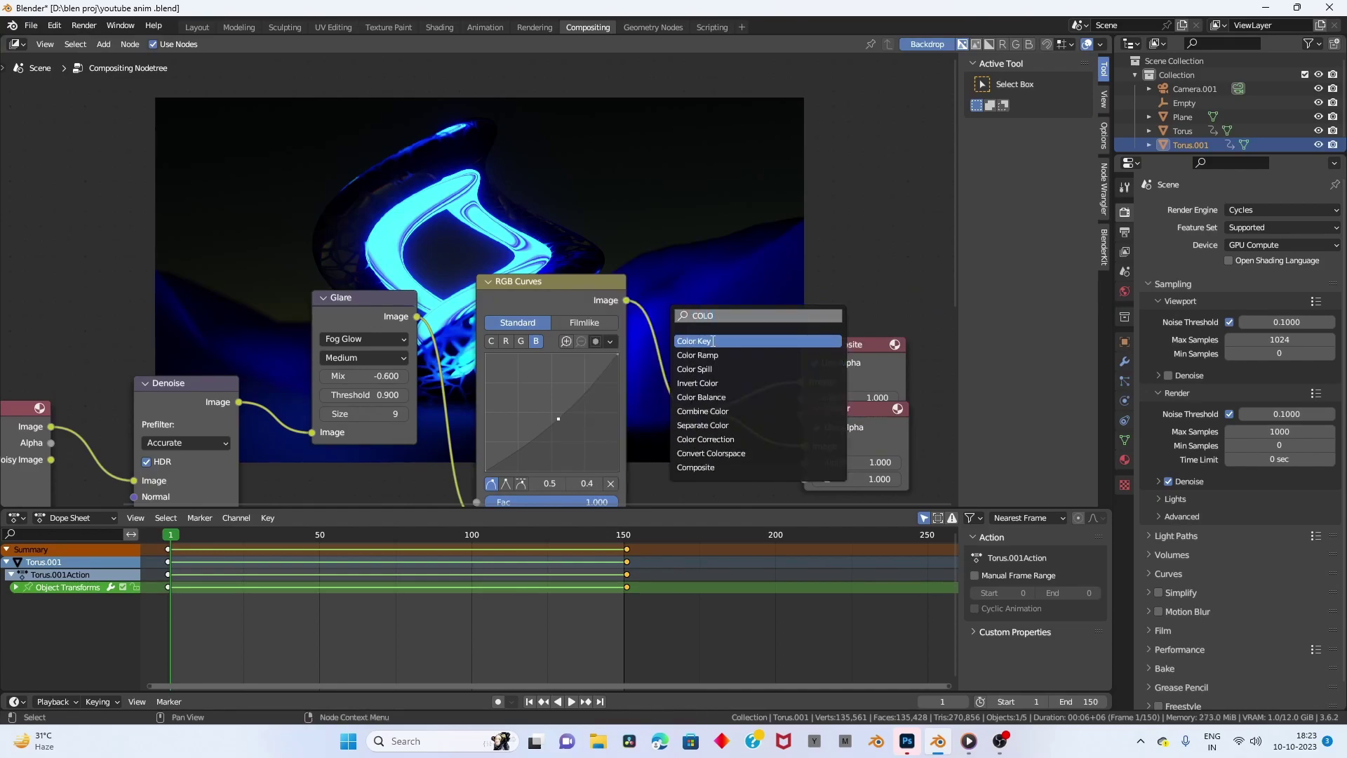
# Insert the Color Balance node on the link between RGB Curves and Composite.
pyautogui.click(724, 397)
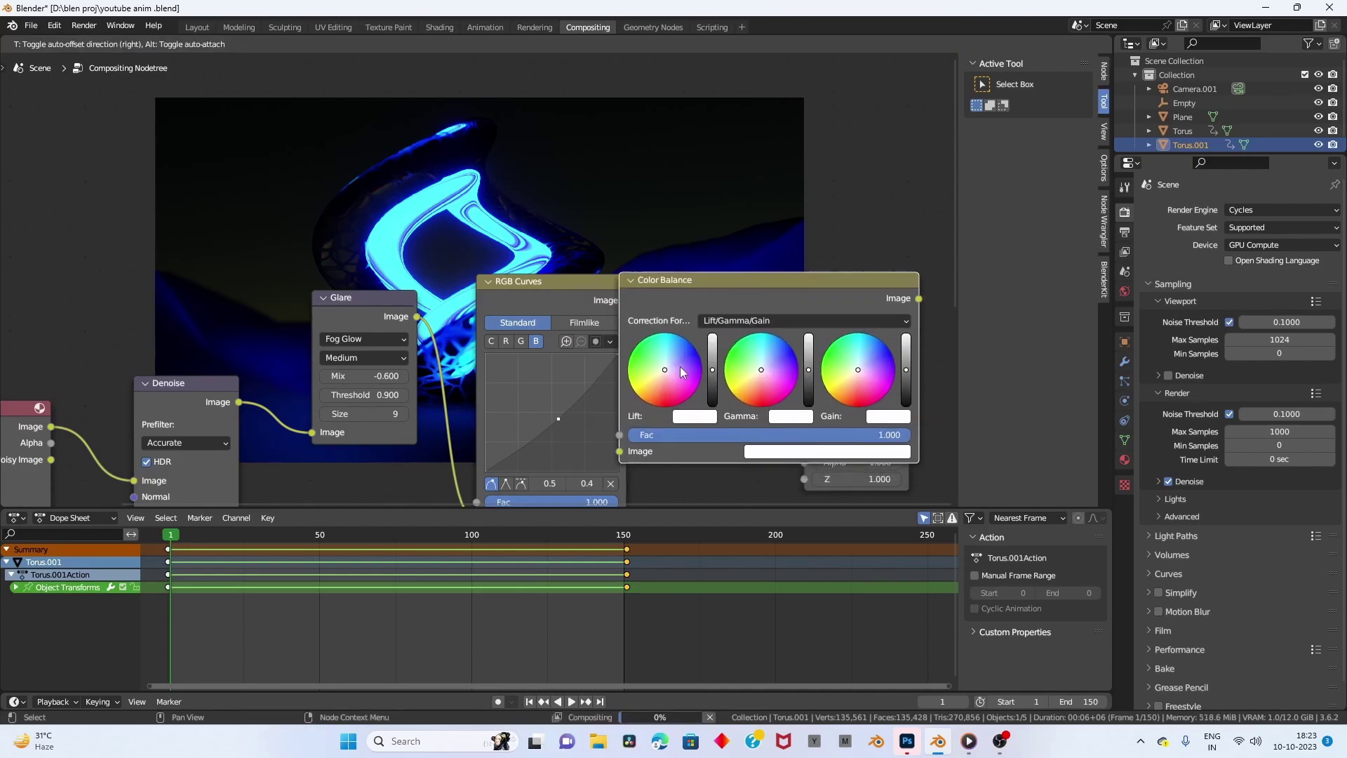
pyautogui.click(695, 378)
pyautogui.scroll(-1, 588, 341)
pyautogui.scroll(2, 588, 342)
pyautogui.scroll(1, 597, 361)
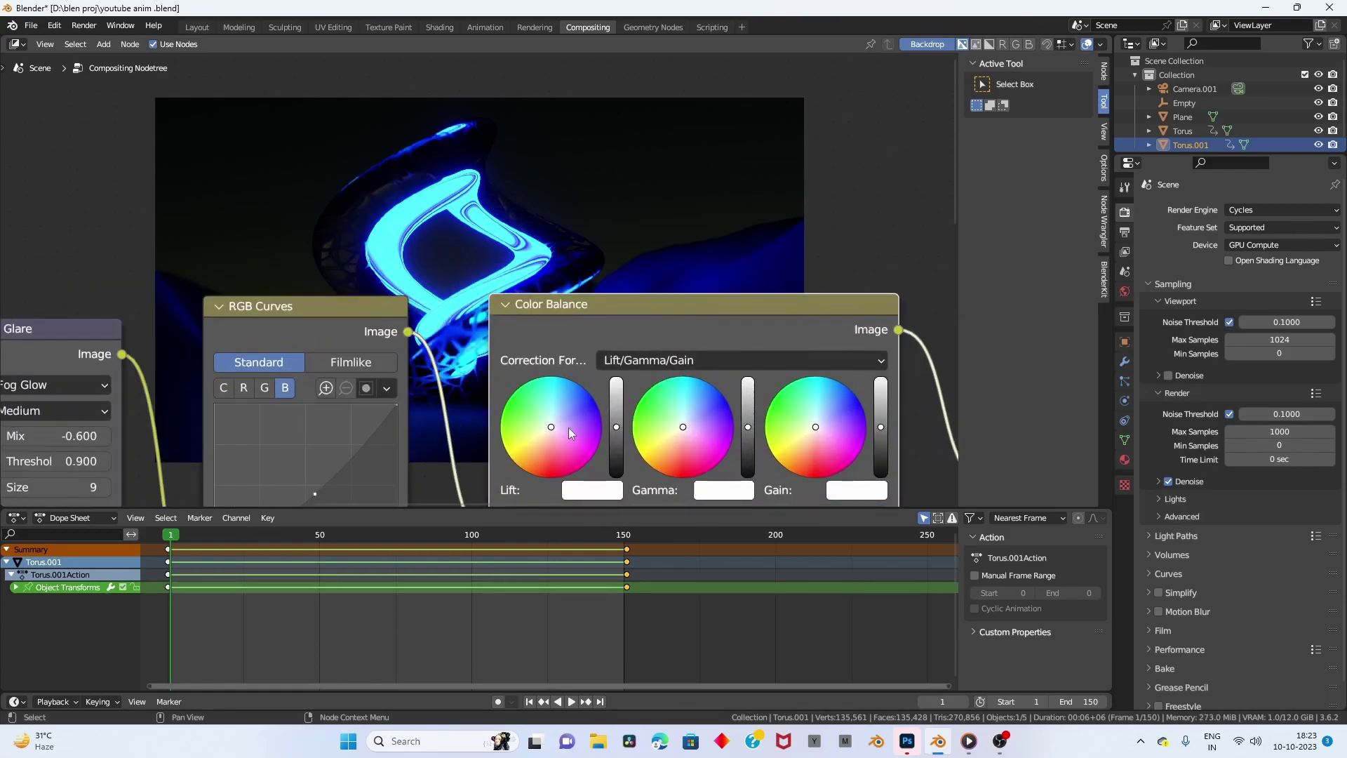
# Raise the Color Balance Lift slightly and lower the Gamma midtones.
pyautogui.moveTo(620, 424); pyautogui.dragTo(617, 414)
pyautogui.moveTo(541, 270)
pyautogui.mouseDown(button='middle')
pyautogui.moveTo(567, 388)
pyautogui.moveTo(505, 249)
pyautogui.mouseUp(button='middle')
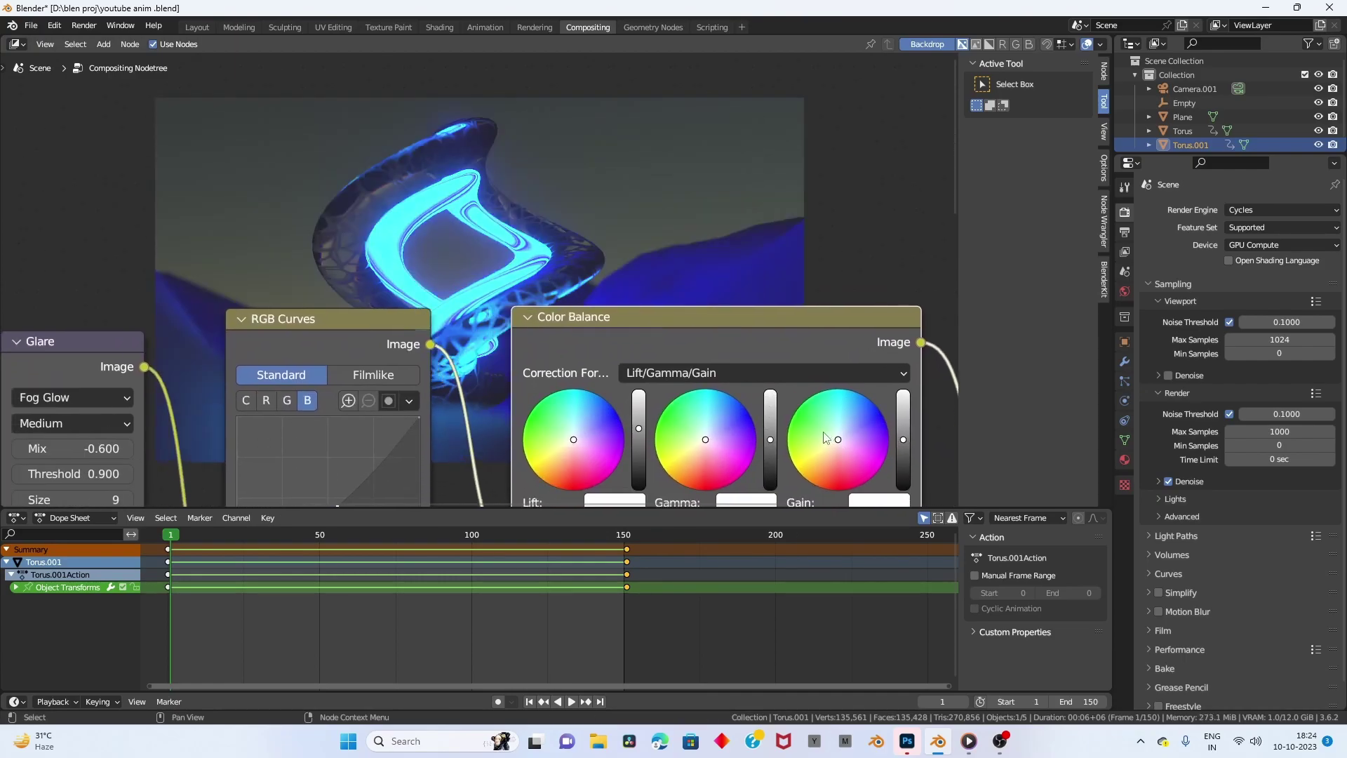
pyautogui.scroll(1, 712, 418)
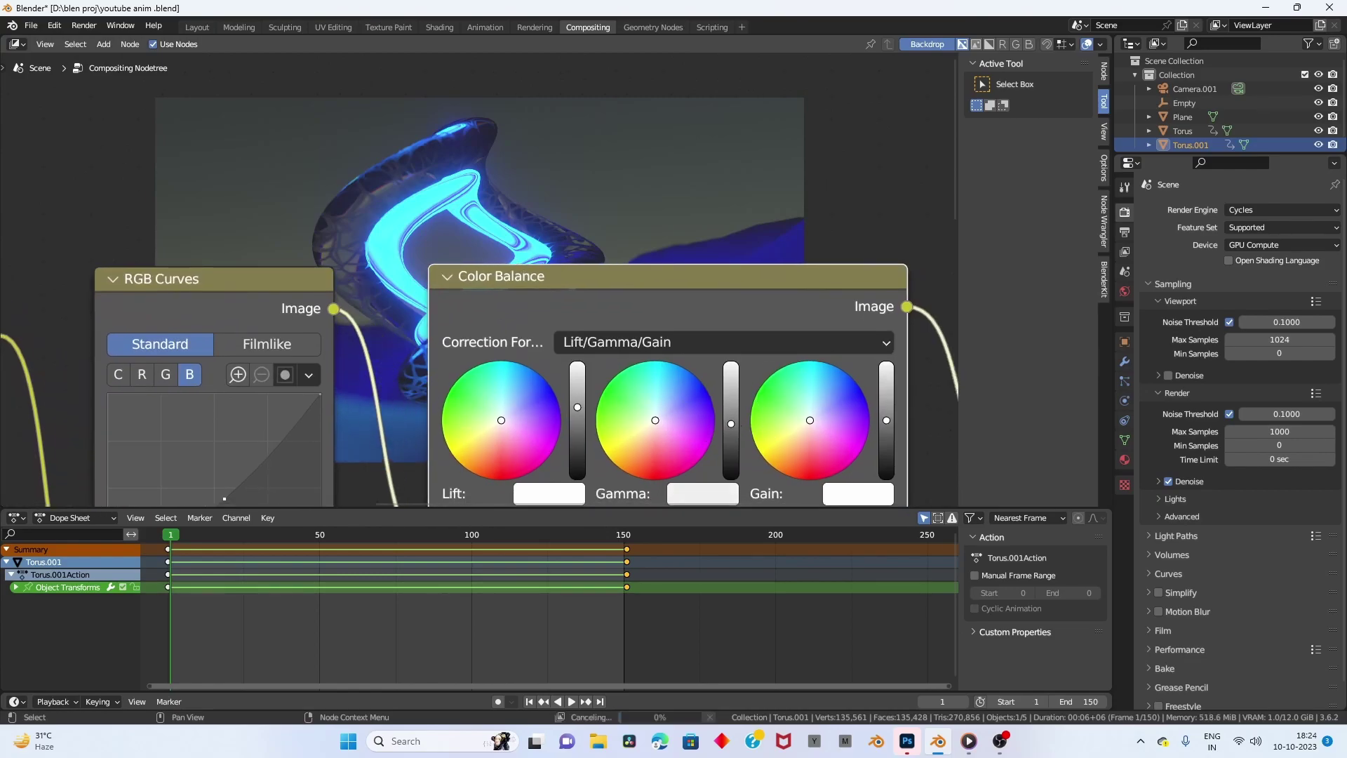
pyautogui.moveTo(735, 421); pyautogui.dragTo(732, 442)
pyautogui.moveTo(597, 159)
pyautogui.mouseDown(button='middle')
pyautogui.moveTo(611, 307)
pyautogui.moveTo(639, 233)
pyautogui.mouseUp(button='middle')
pyautogui.moveTo(749, 482); pyautogui.dragTo(749, 476)
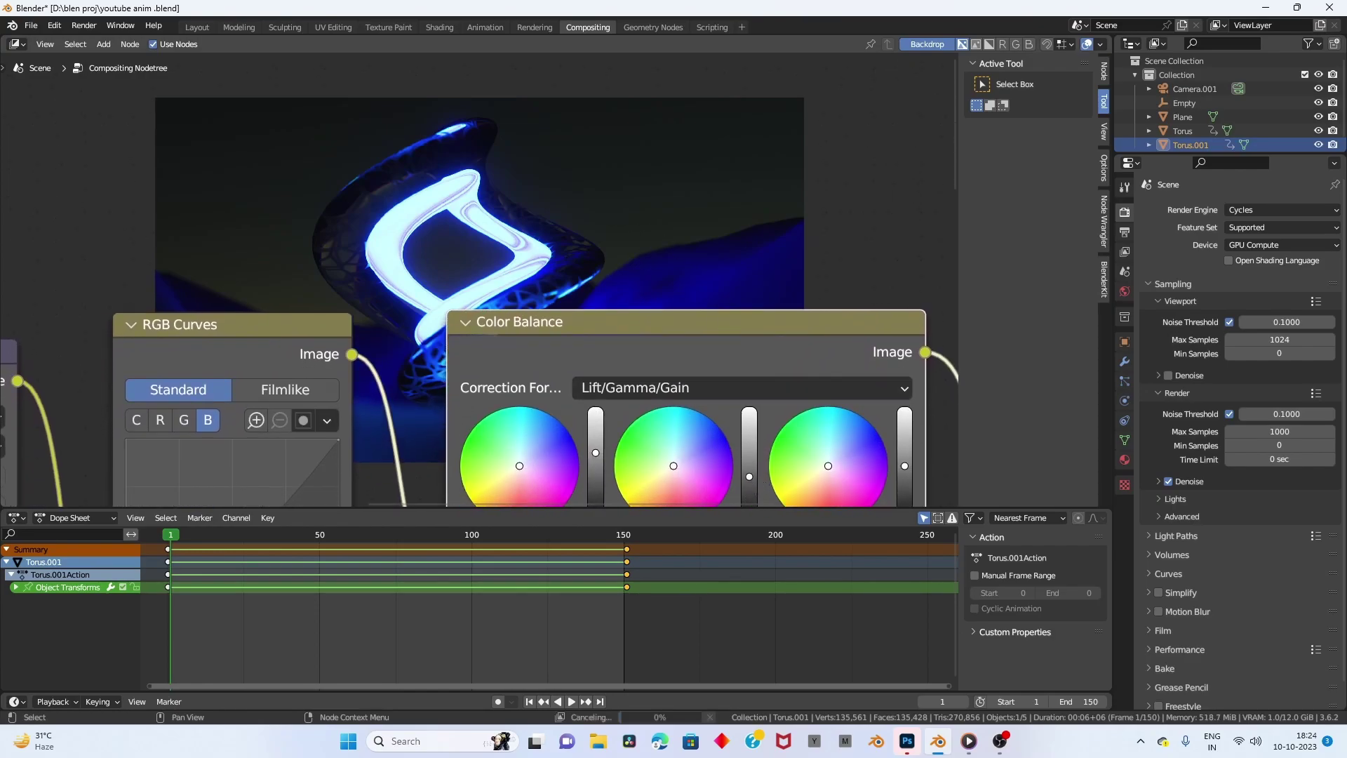
# Check the backdrop render and brighten the Lift shadows again.
pyautogui.moveTo(689, 309); pyautogui.dragTo(704, 388, button='middle')
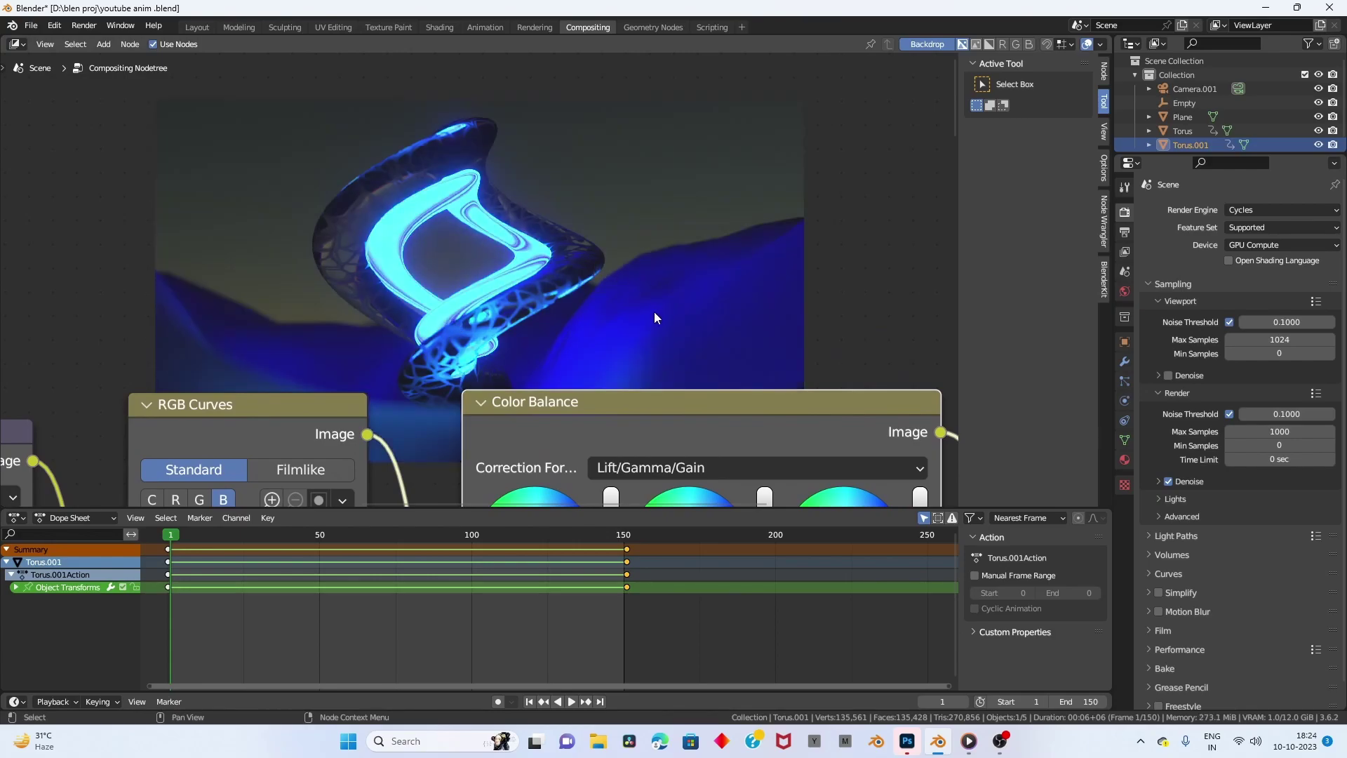
pyautogui.moveTo(654, 318); pyautogui.dragTo(632, 237, button='middle')
pyautogui.moveTo(600, 461); pyautogui.dragTo(598, 482)
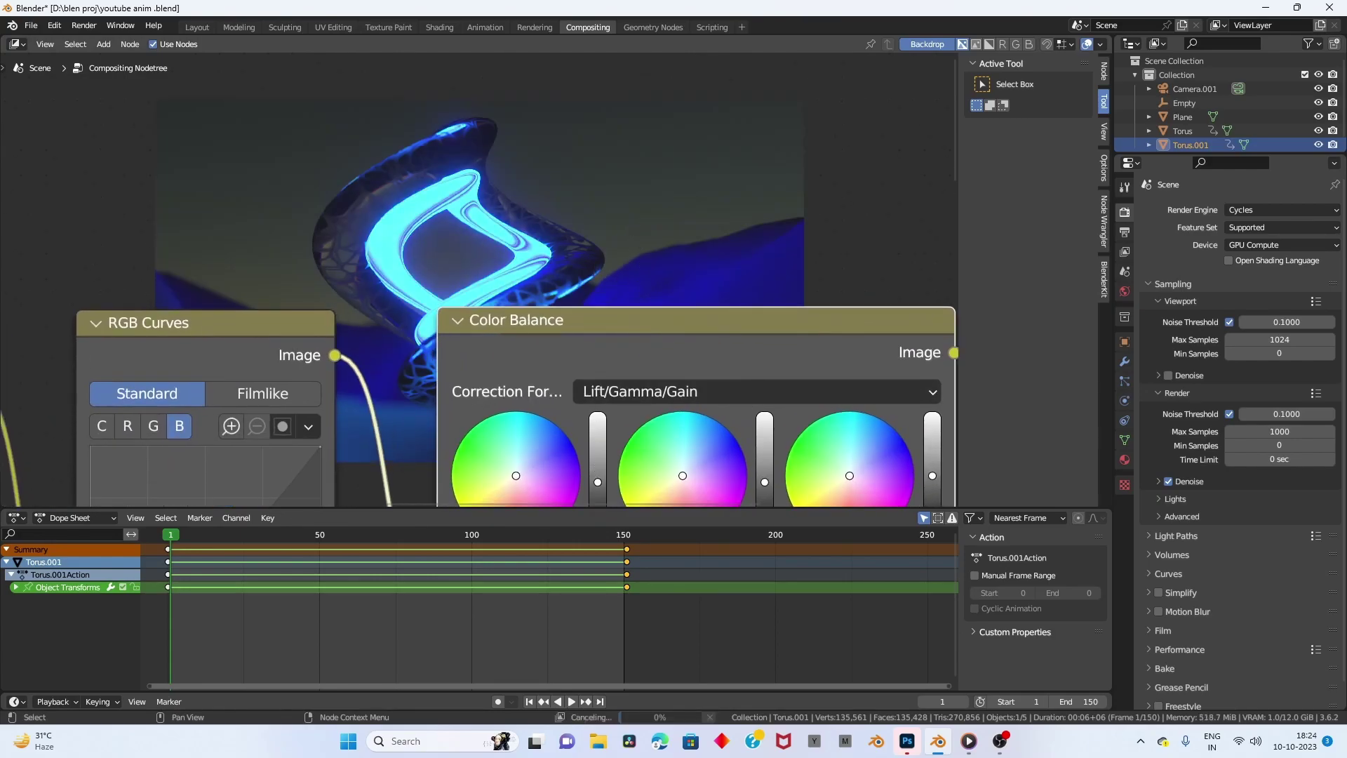
pyautogui.scroll(-1, 617, 323)
pyautogui.scroll(-1, 617, 319)
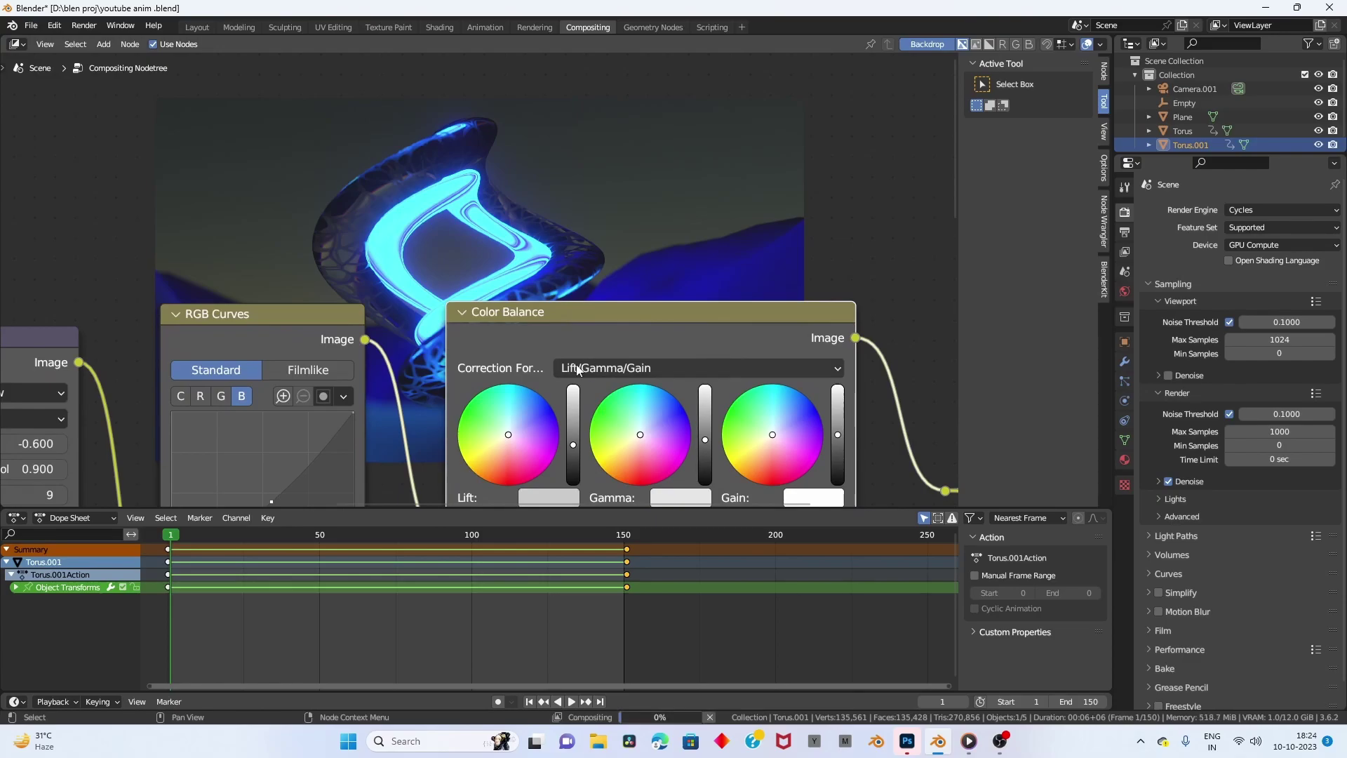
pyautogui.moveTo(597, 246)
pyautogui.mouseDown(button='middle')
pyautogui.moveTo(630, 301)
pyautogui.moveTo(631, 254)
pyautogui.mouseUp(button='middle')
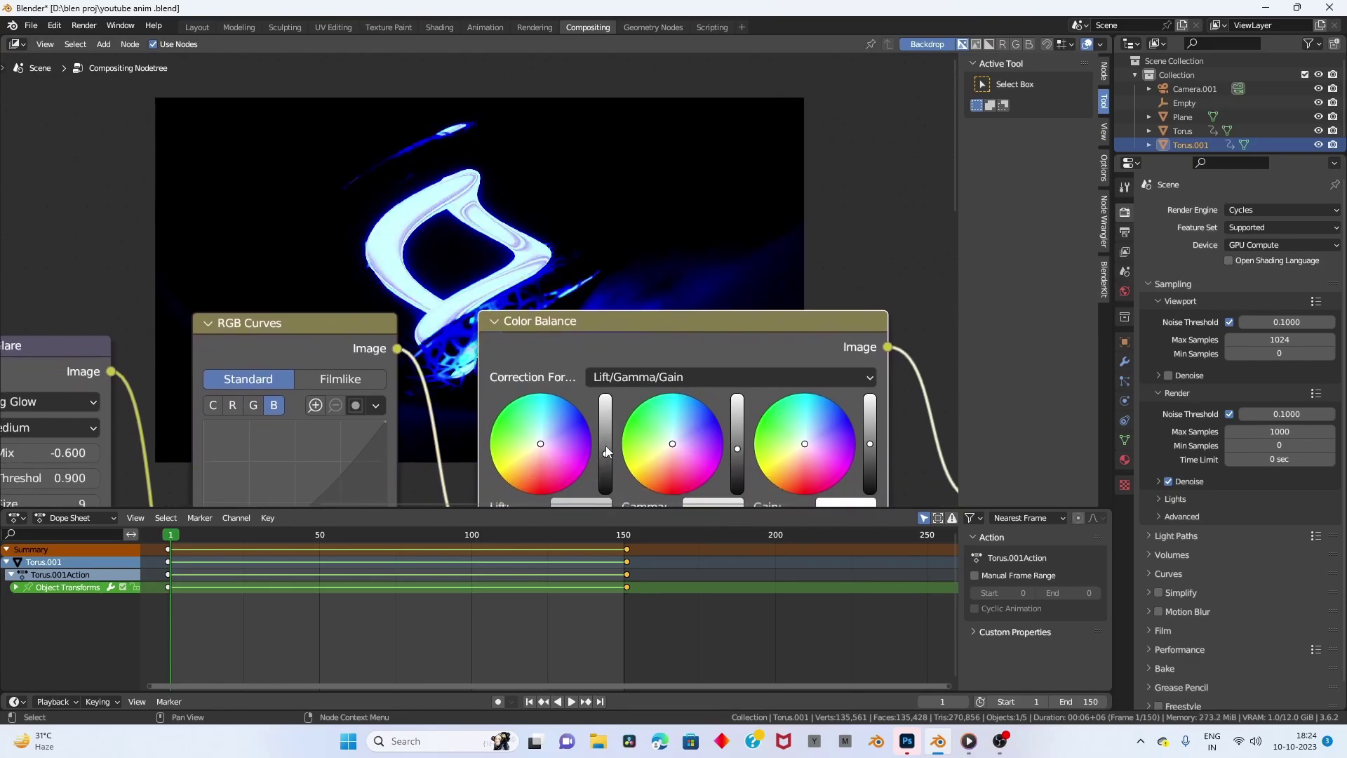
pyautogui.moveTo(605, 449); pyautogui.dragTo(604, 435)
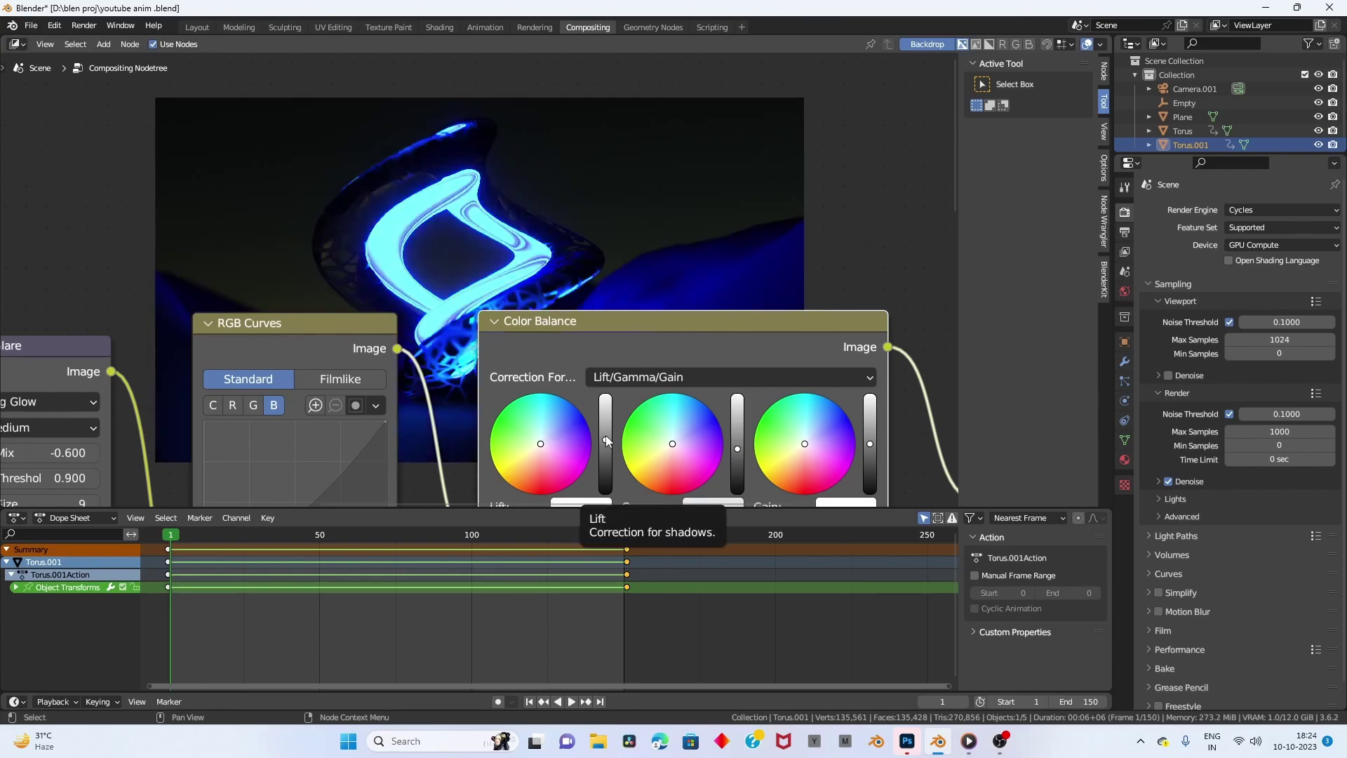
# Recheck the render behind the nodes and raise the Gamma midtones slightly.
pyautogui.moveTo(848, 442); pyautogui.dragTo(805, 401, button='middle')
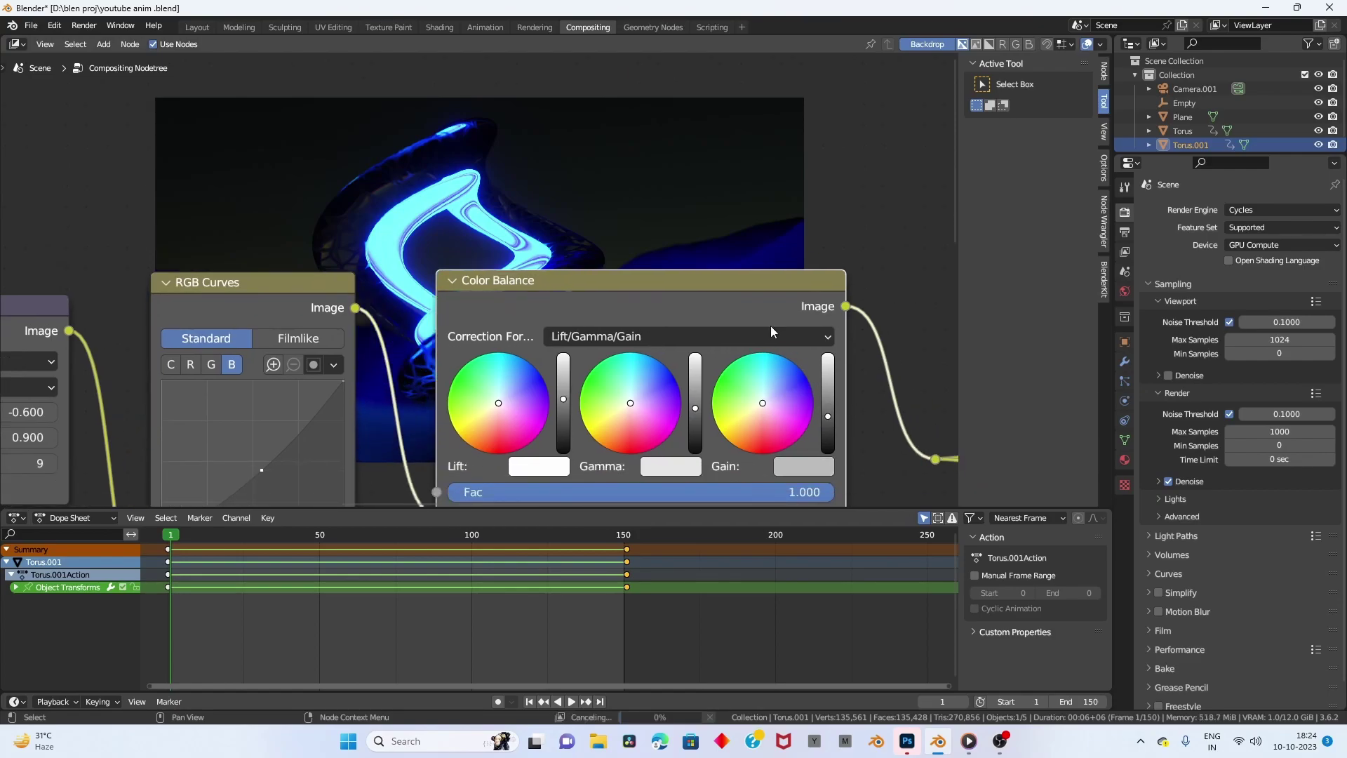
pyautogui.moveTo(659, 149); pyautogui.dragTo(685, 304, button='middle')
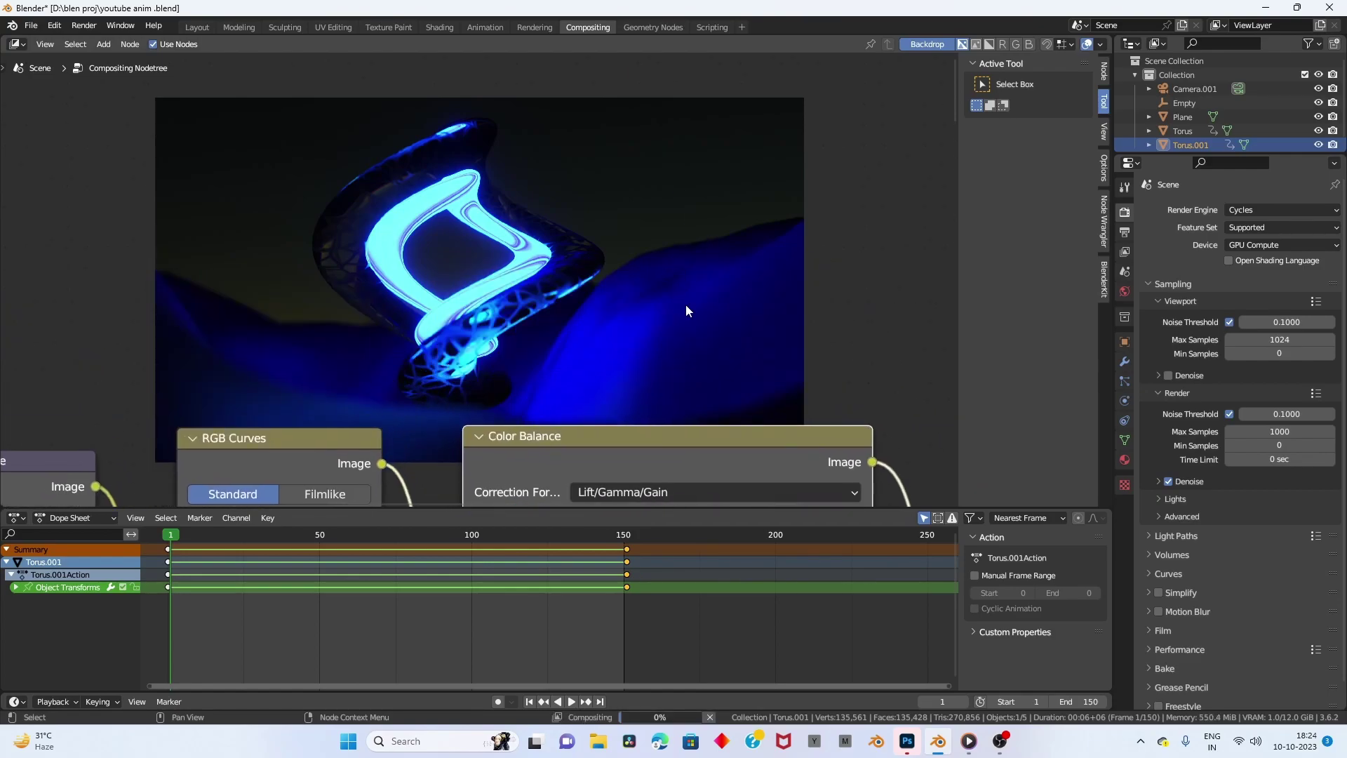
pyautogui.scroll(-1, 685, 305)
pyautogui.scroll(1, 693, 301)
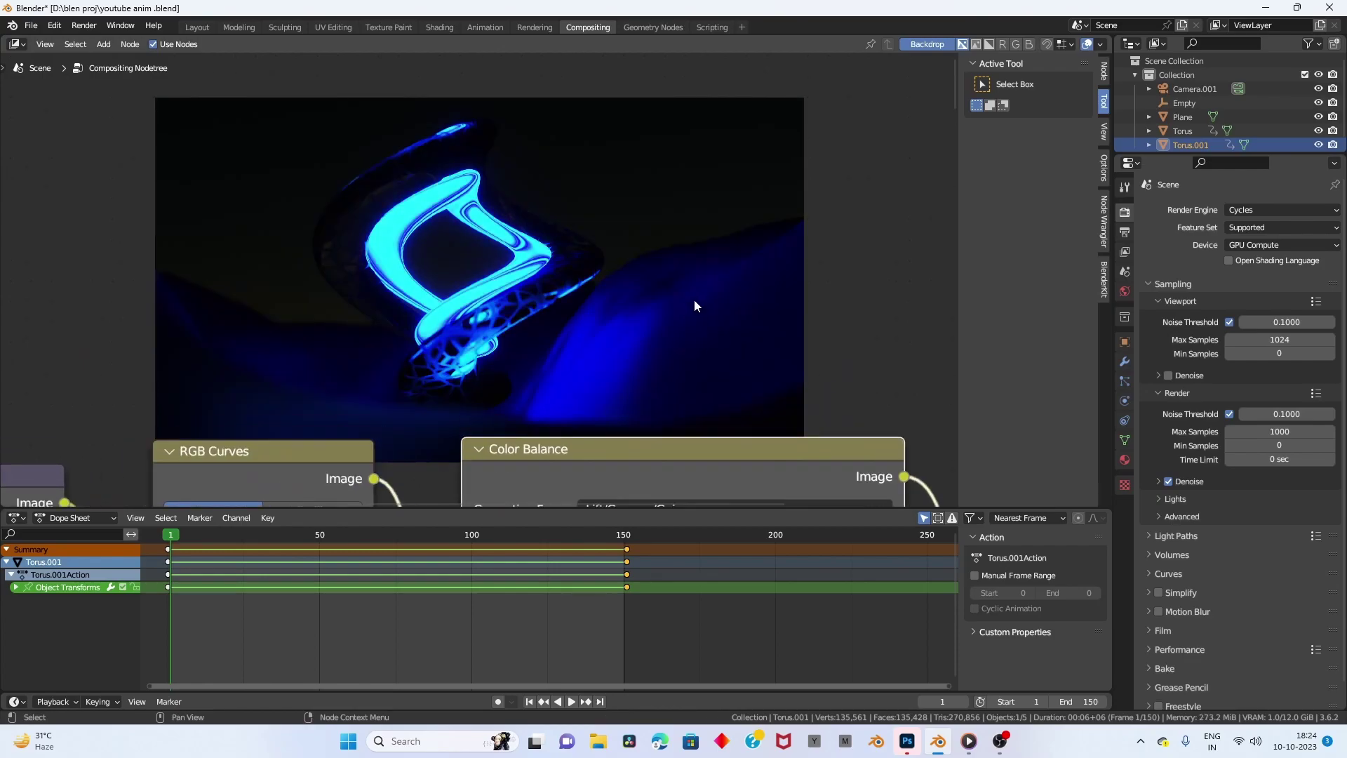
pyautogui.moveTo(693, 300)
pyautogui.mouseDown(button='middle')
pyautogui.moveTo(535, 165)
pyautogui.moveTo(481, 81)
pyautogui.mouseUp(button='middle')
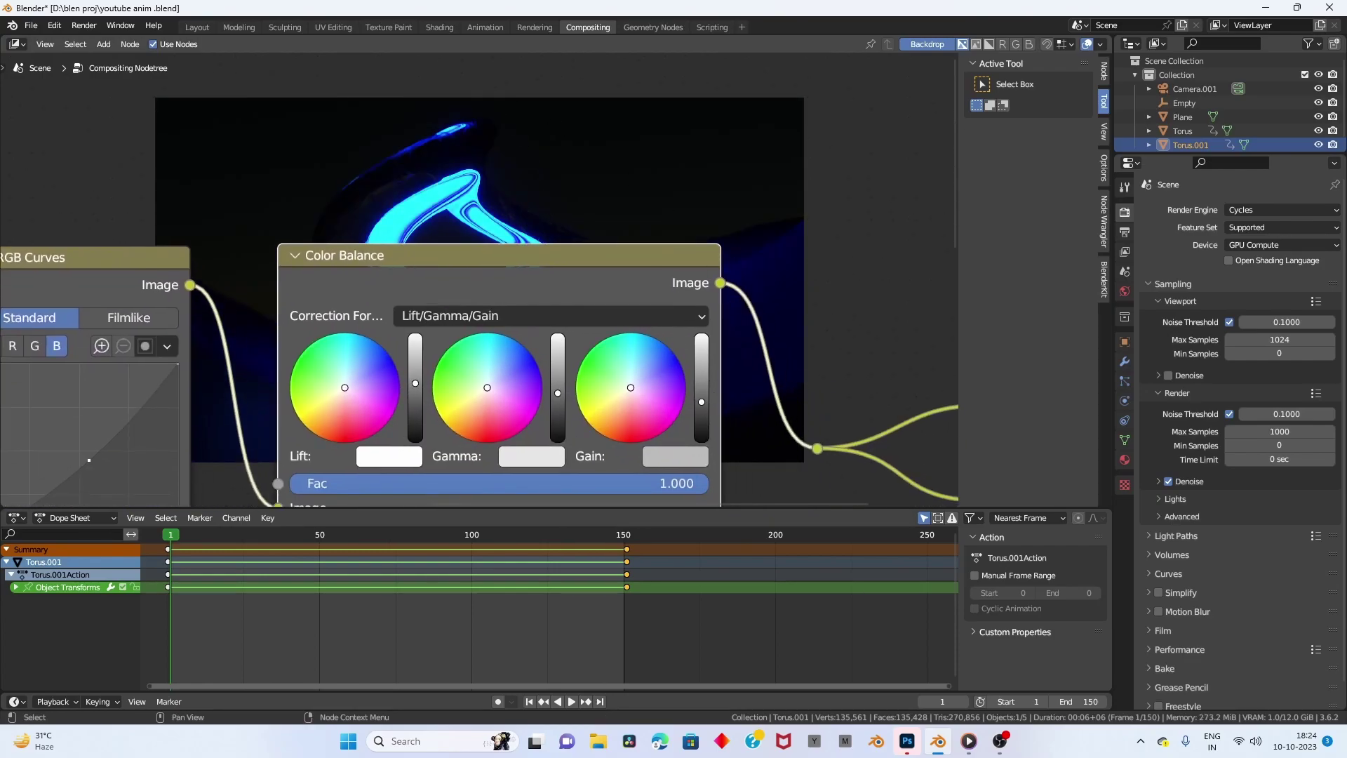
pyautogui.moveTo(591, 221)
pyautogui.mouseDown(button='middle')
pyautogui.moveTo(577, 273)
pyautogui.moveTo(592, 367)
pyautogui.moveTo(645, 385)
pyautogui.moveTo(617, 337)
pyautogui.moveTo(580, 335)
pyautogui.mouseUp(button='middle')
pyautogui.scroll(1, 622, 446)
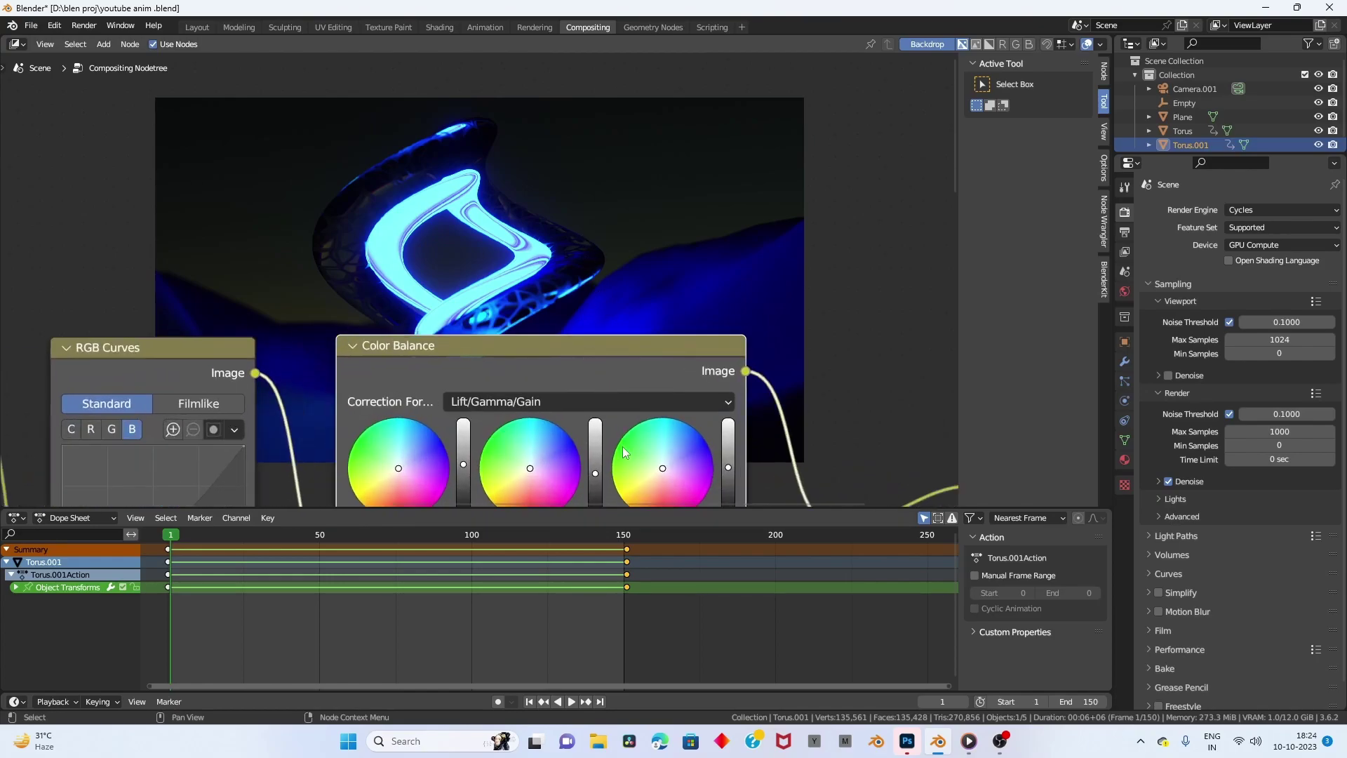
pyautogui.moveTo(621, 447); pyautogui.dragTo(561, 377, button='middle')
pyautogui.moveTo(578, 368); pyautogui.dragTo(578, 365)
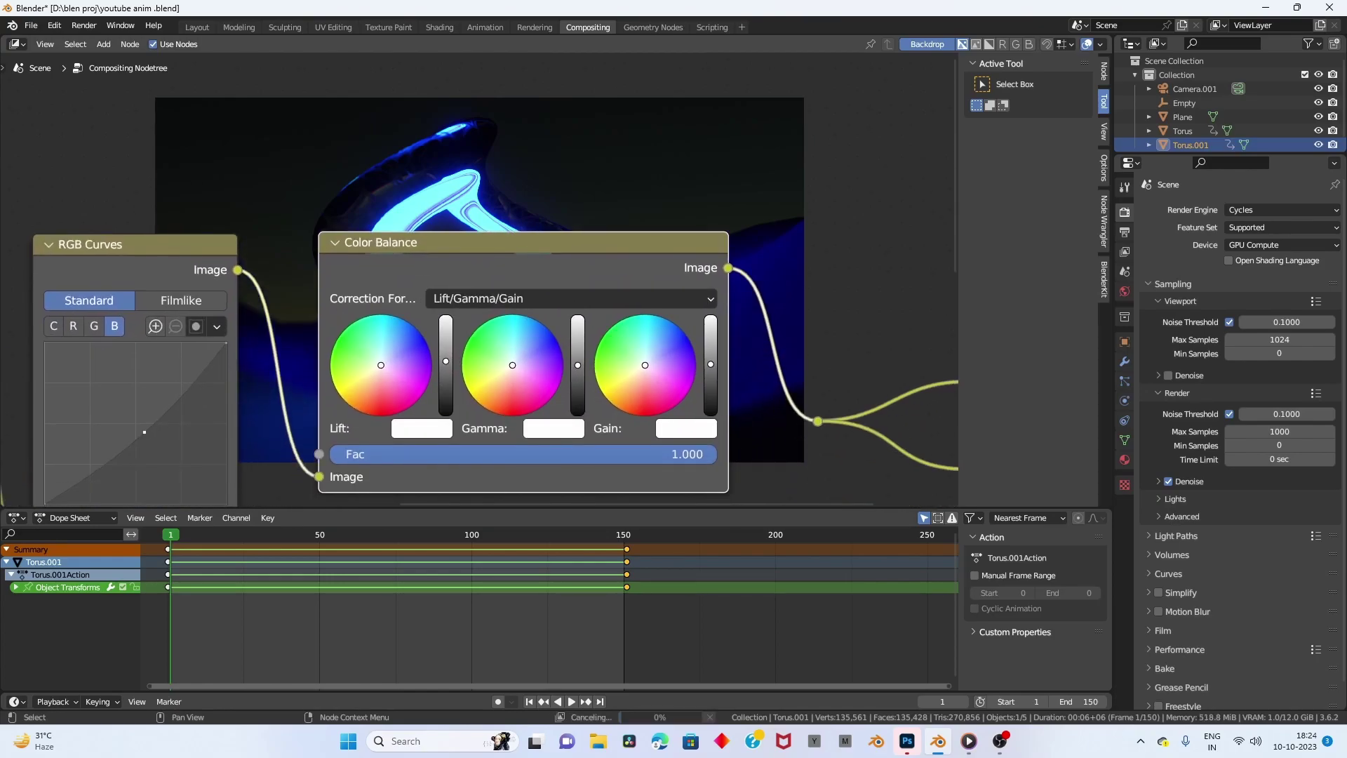
# Brighten the Gamma midtones further while viewing the backdrop render.
pyautogui.moveTo(582, 338)
pyautogui.mouseDown(button='middle')
pyautogui.moveTo(578, 308)
pyautogui.moveTo(610, 313)
pyautogui.moveTo(604, 246)
pyautogui.moveTo(615, 295)
pyautogui.moveTo(622, 180)
pyautogui.mouseUp(button='middle')
pyautogui.scroll(1, 610, 295)
pyautogui.scroll(2, 610, 417)
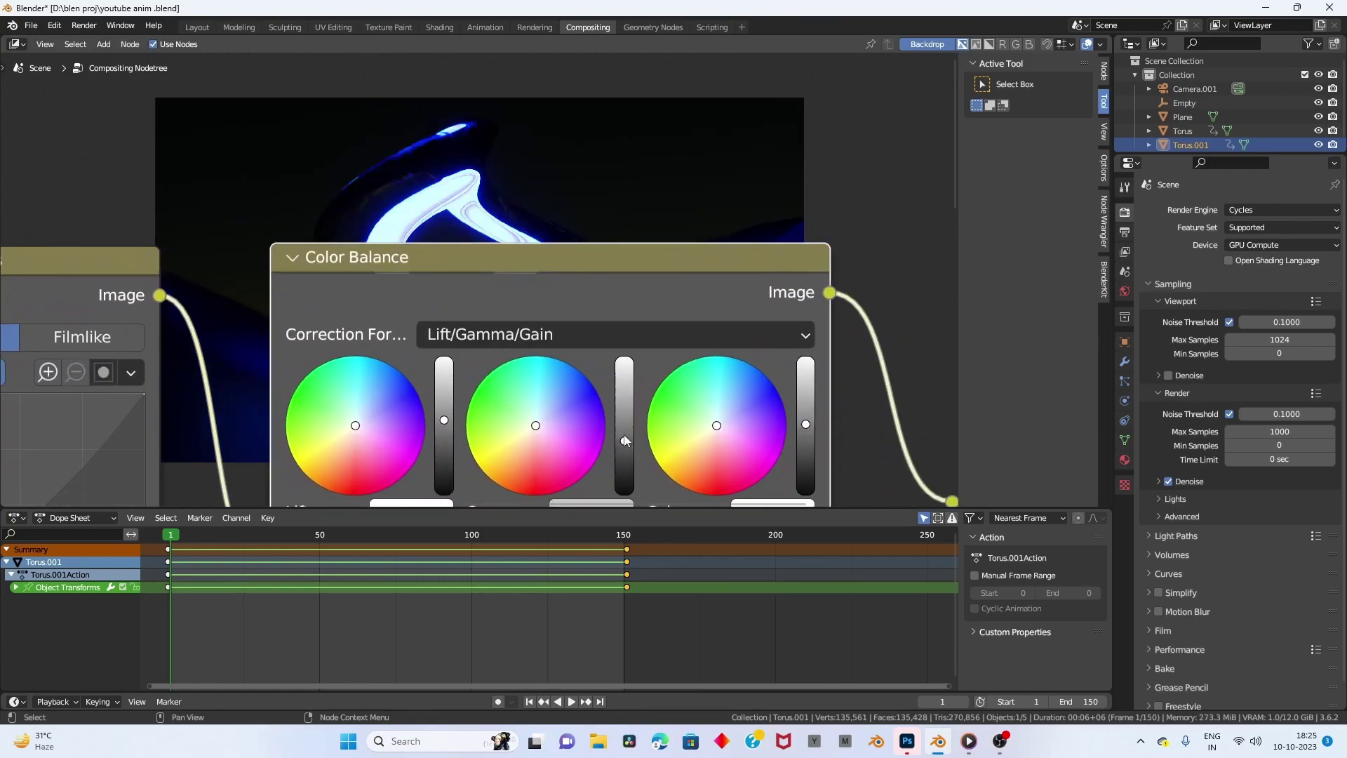
pyautogui.moveTo(624, 440); pyautogui.dragTo(624, 427)
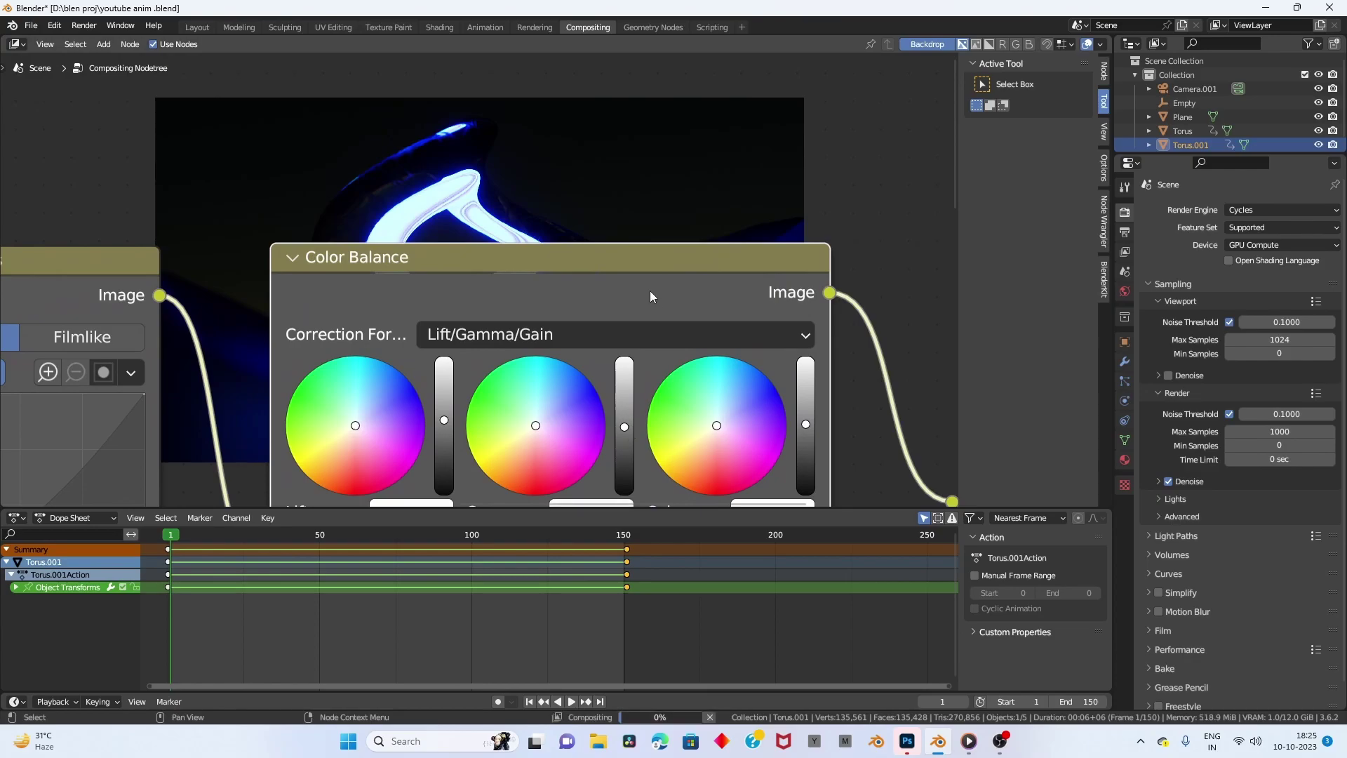
pyautogui.scroll(-2, 650, 290)
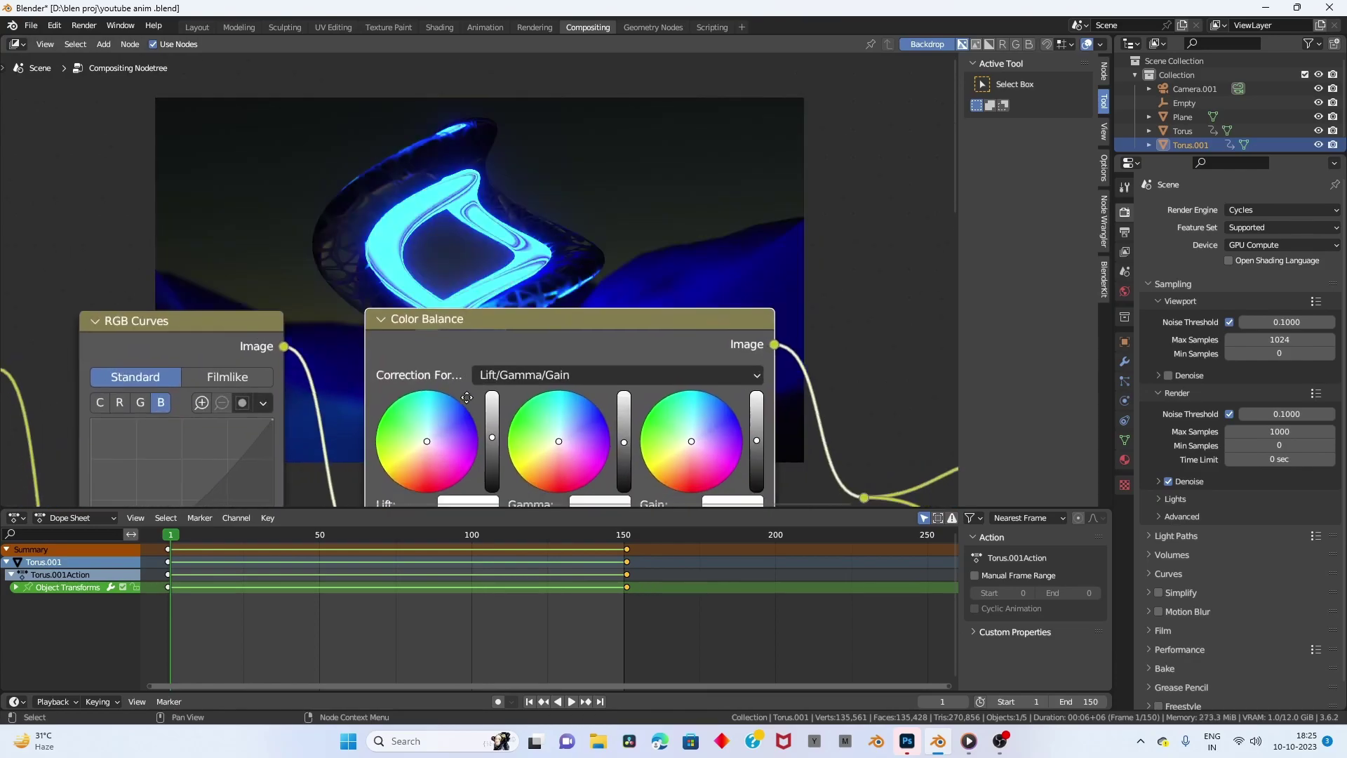
# Inspect the Glare node and torus, then slightly darken the Gain highlights.
pyautogui.moveTo(467, 398); pyautogui.dragTo(596, 452, button='middle')
pyautogui.scroll(-2, 600, 365)
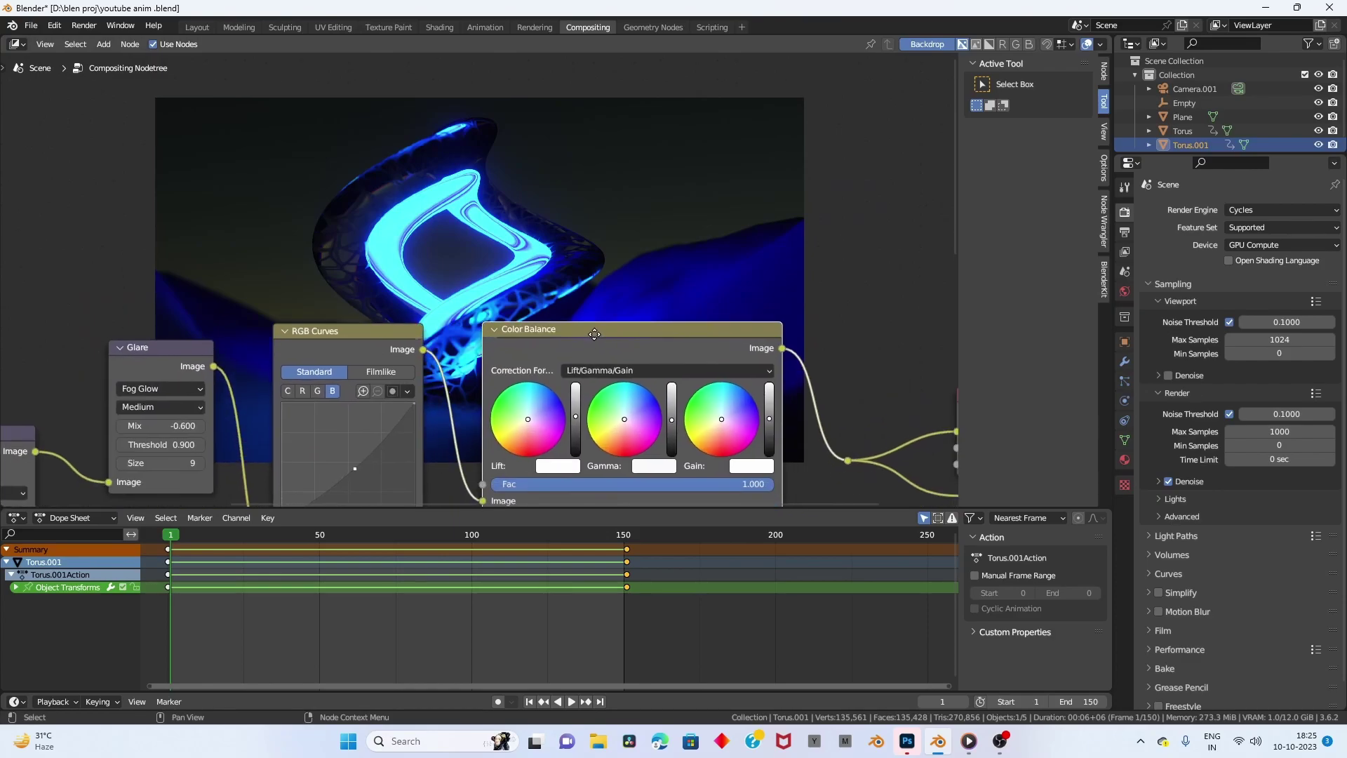
pyautogui.scroll(2, 568, 315)
pyautogui.scroll(2, 561, 292)
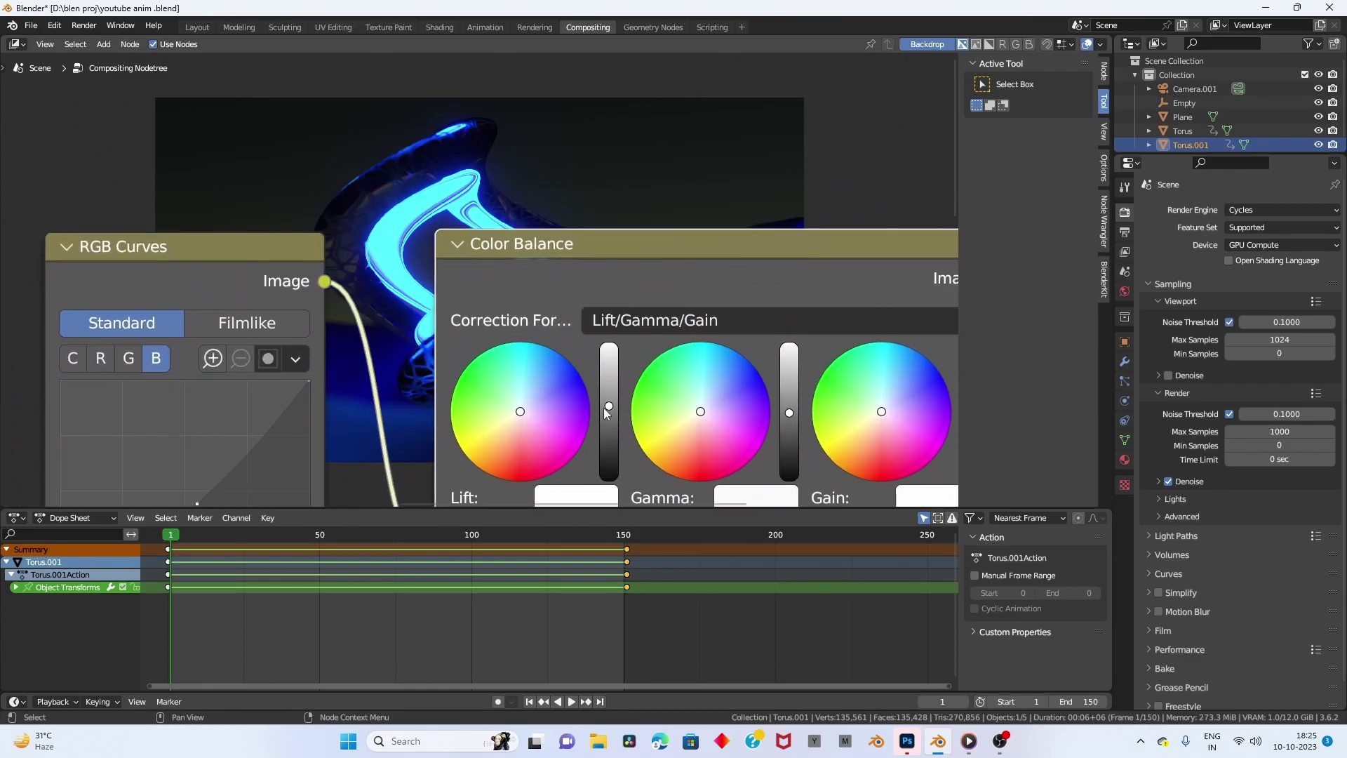
pyautogui.moveTo(604, 411)
pyautogui.mouseDown(button='middle')
pyautogui.moveTo(606, 363)
pyautogui.moveTo(469, 326)
pyautogui.moveTo(181, 148)
pyautogui.mouseUp(button='middle')
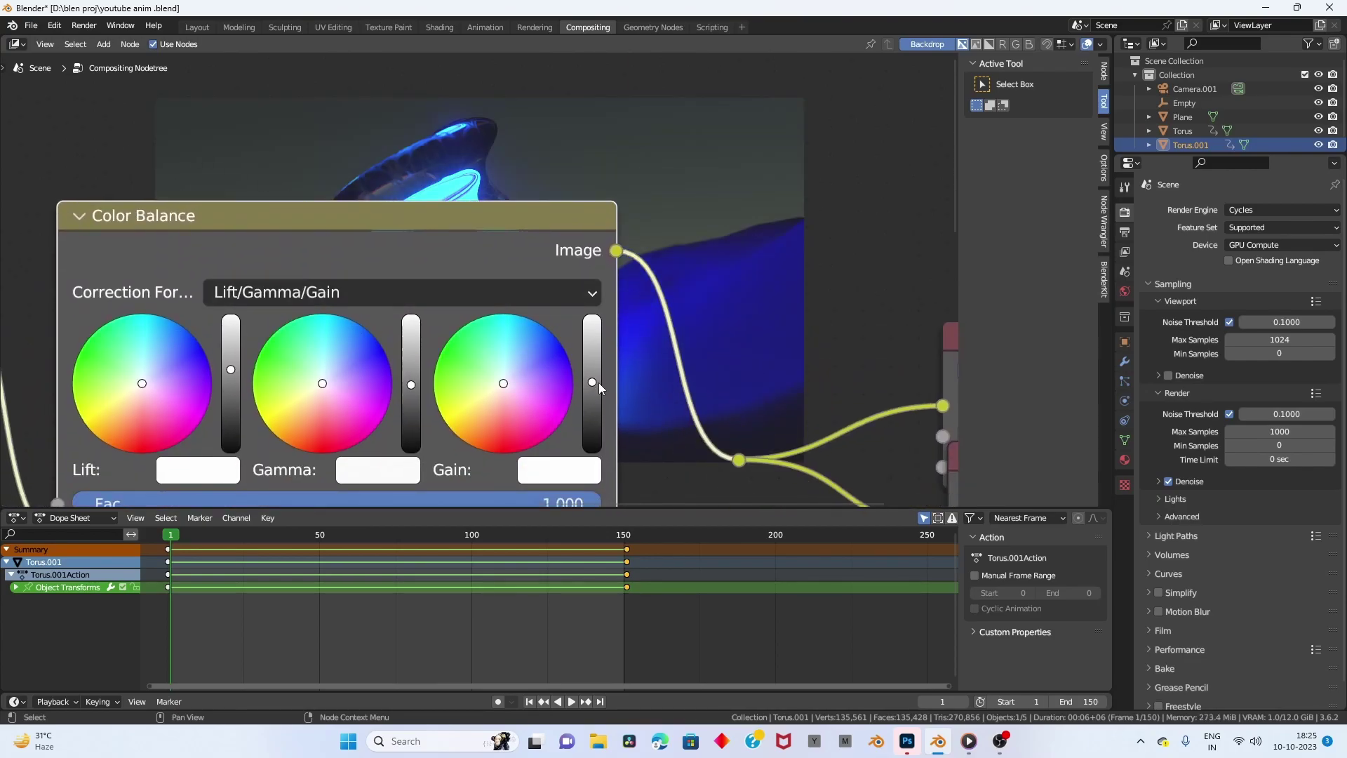
pyautogui.moveTo(505, 228)
pyautogui.mouseDown(button='middle')
pyautogui.moveTo(581, 439)
pyautogui.moveTo(521, 260)
pyautogui.mouseUp(button='middle')
pyautogui.moveTo(614, 432); pyautogui.dragTo(613, 437)
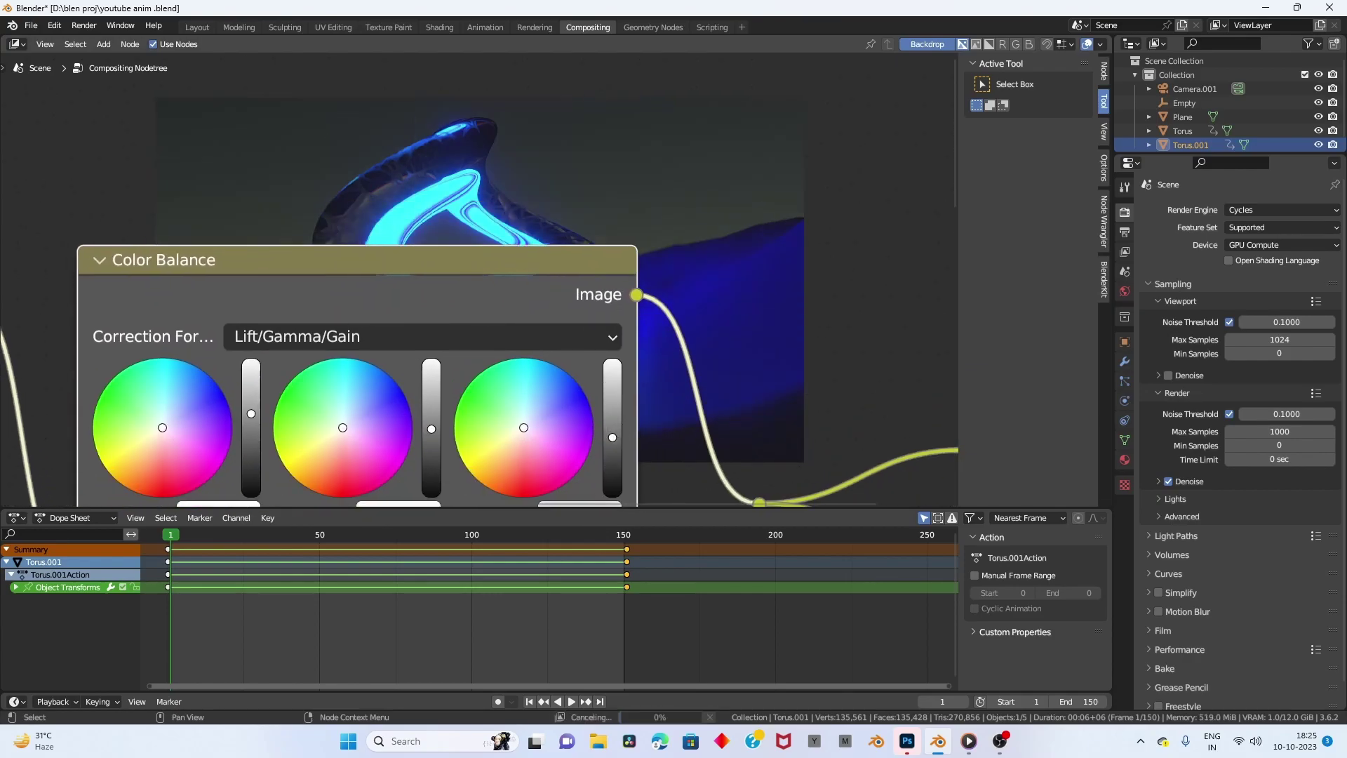
# Move the Color Balance node and view around to inspect the balanced neon torus.
pyautogui.moveTo(604, 250); pyautogui.dragTo(626, 433, button='middle')
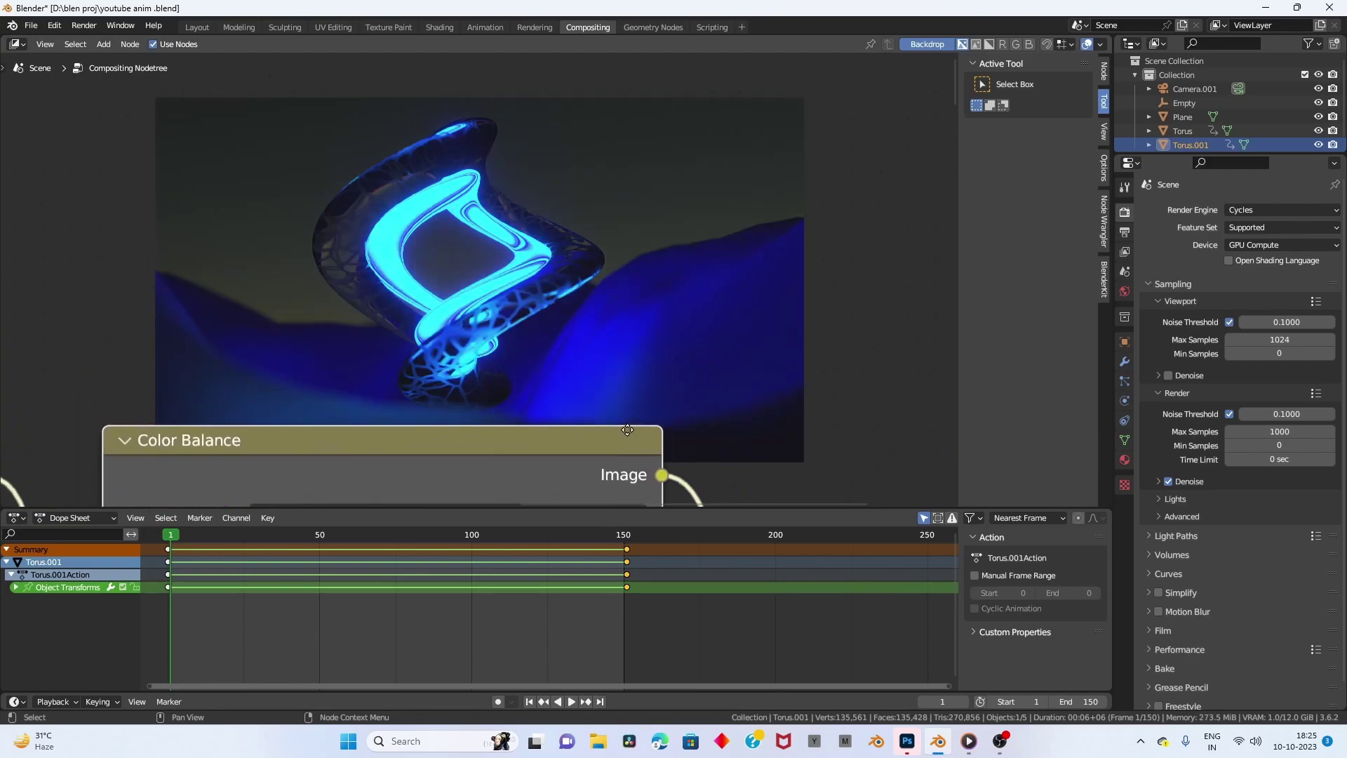
pyautogui.moveTo(626, 433)
pyautogui.mouseDown(button='middle')
pyautogui.moveTo(684, 348)
pyautogui.moveTo(726, 191)
pyautogui.mouseUp(button='middle')
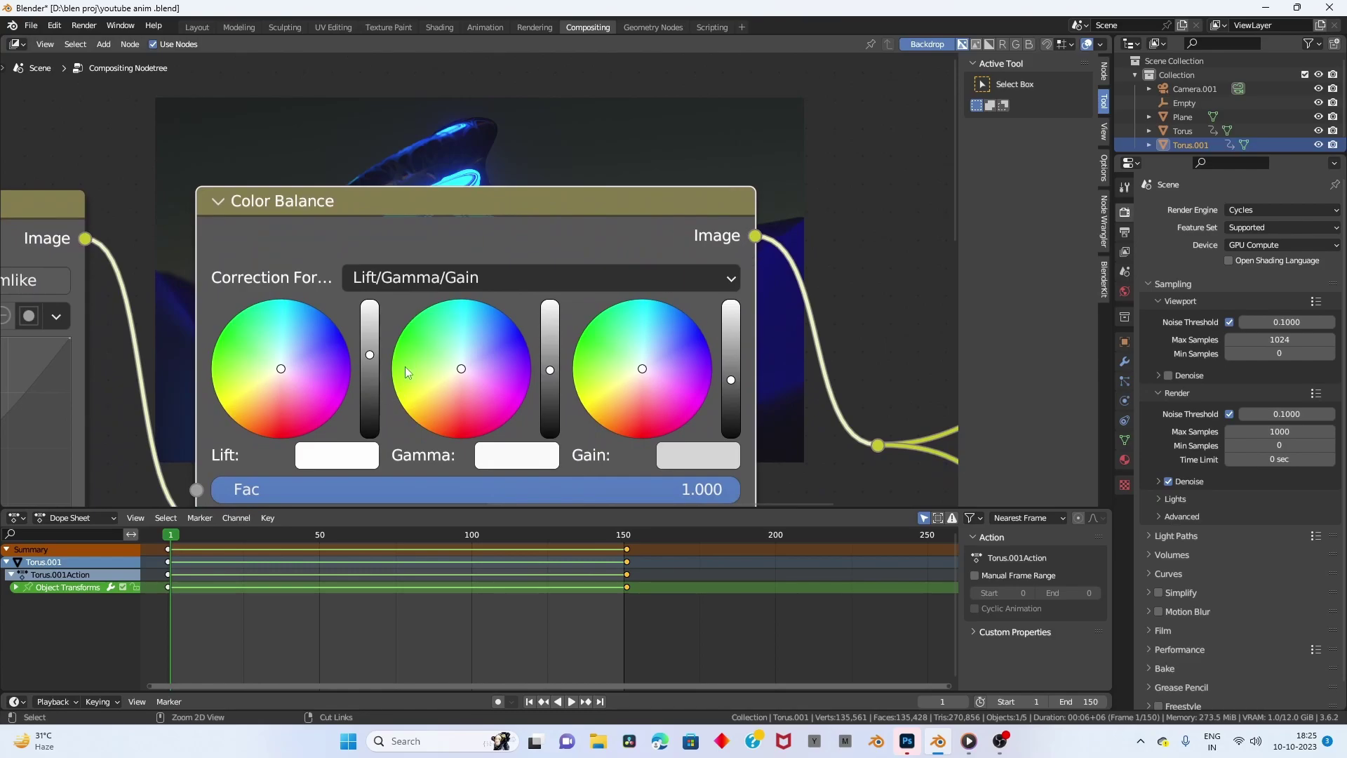
pyautogui.scroll(-1, 385, 366)
pyautogui.scroll(-2, 426, 339)
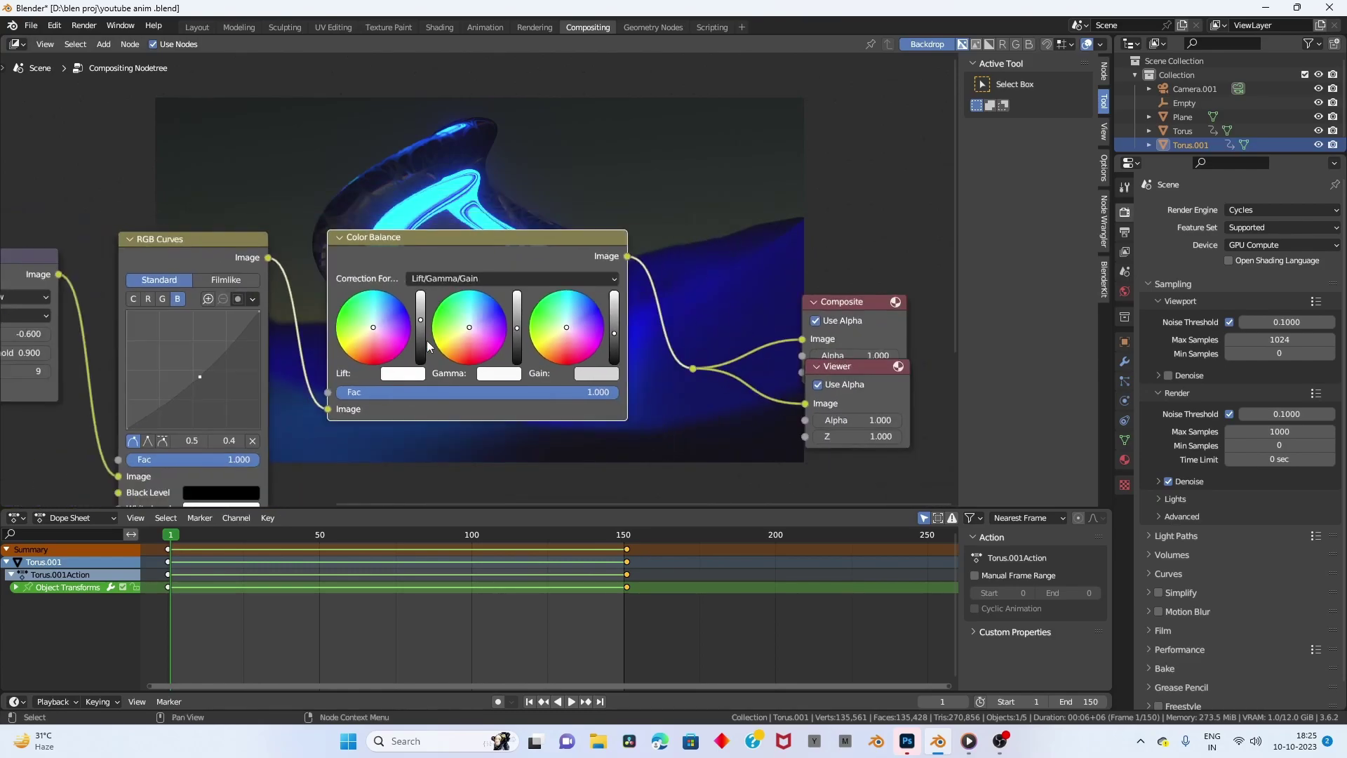
pyautogui.scroll(-2, 426, 340)
pyautogui.scroll(1, 449, 305)
pyautogui.scroll(1, 472, 308)
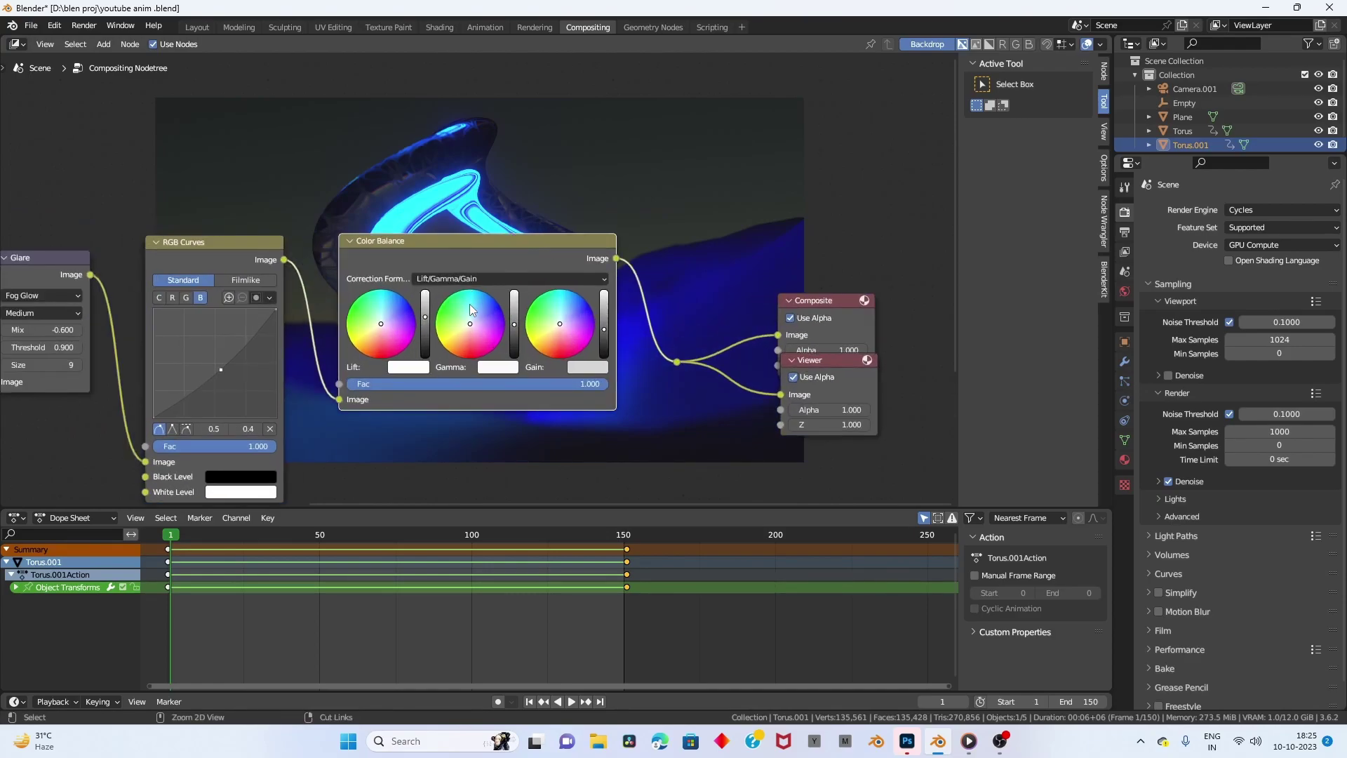
pyautogui.moveTo(496, 267); pyautogui.dragTo(583, 381, button='middle')
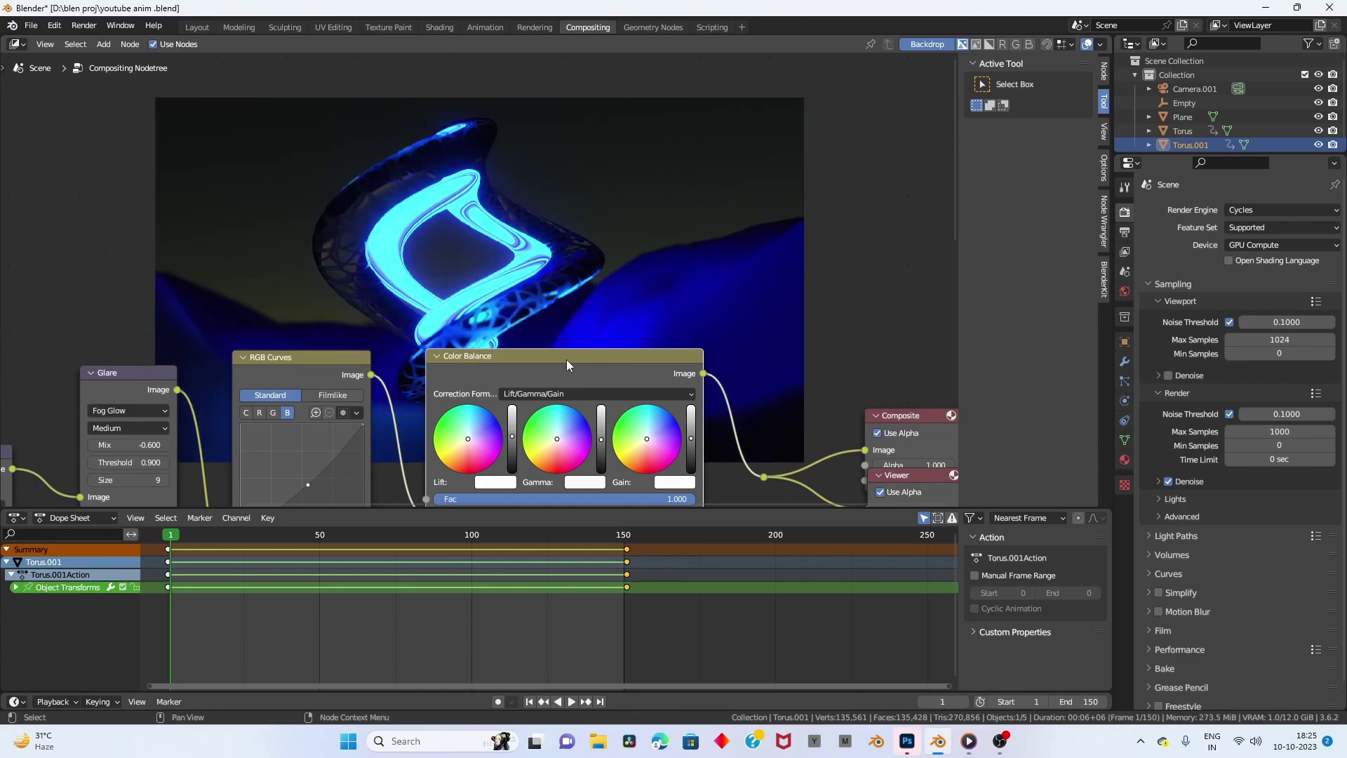
pyautogui.moveTo(546, 329); pyautogui.dragTo(583, 352, button='middle')
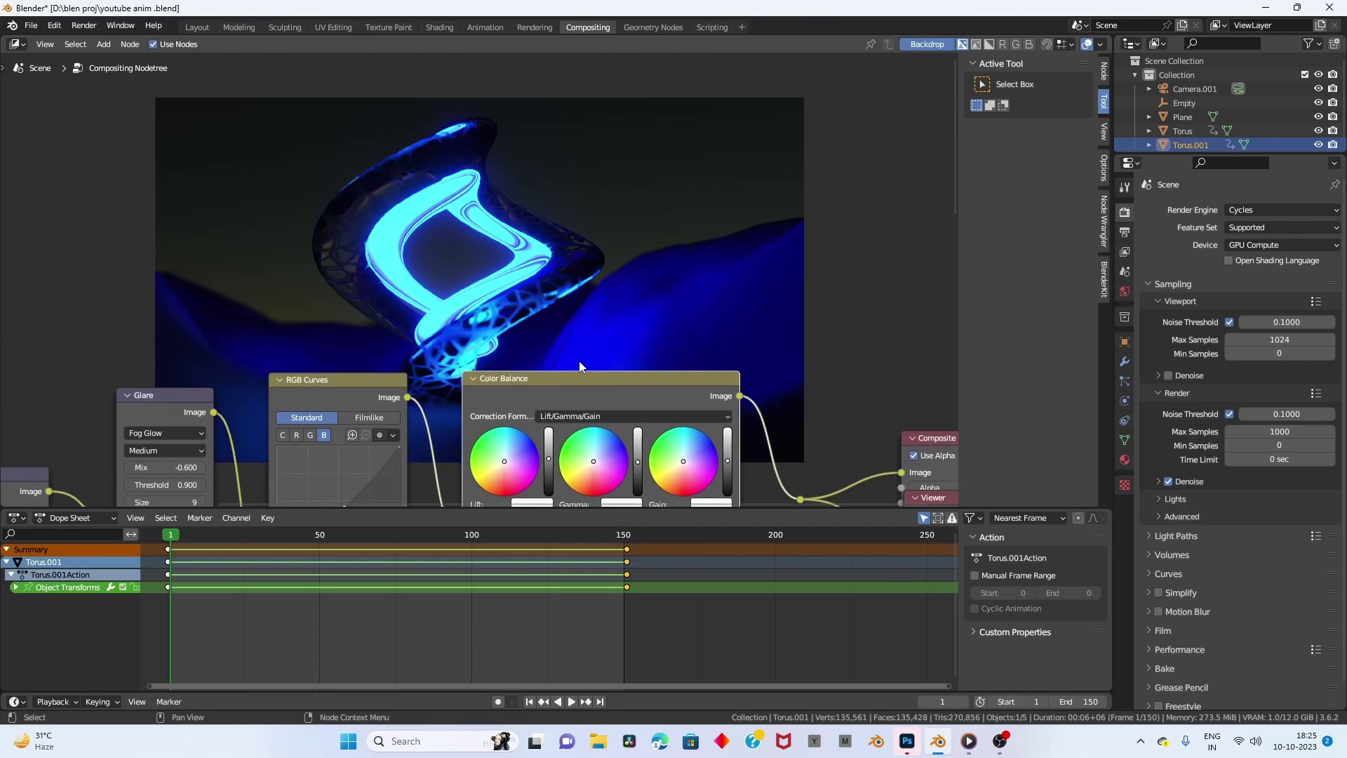
# Enable the Denoising Data pass in View Layer Properties.
pyautogui.scroll(-2, 519, 280)
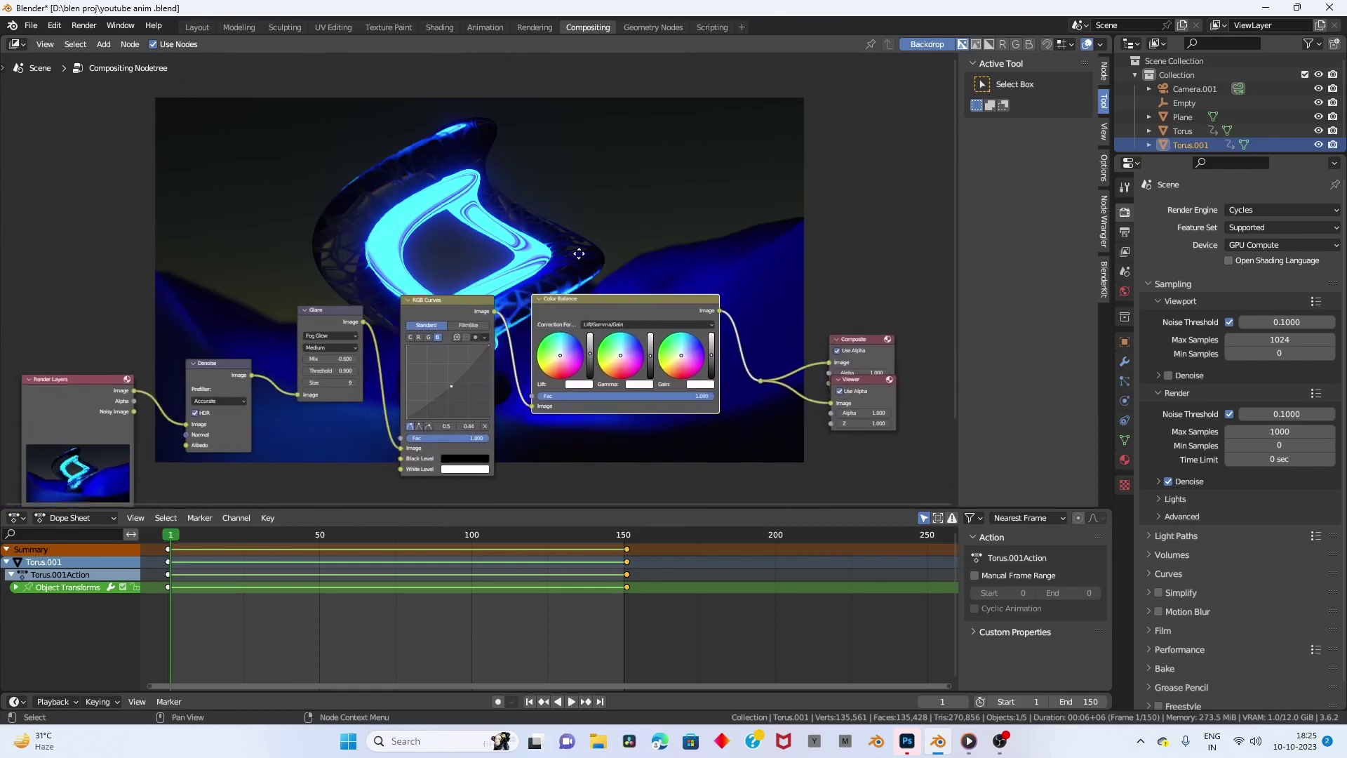
pyautogui.moveTo(429, 210); pyautogui.dragTo(471, 195, button='middle')
pyautogui.scroll(1, 143, 394)
pyautogui.moveTo(143, 394); pyautogui.dragTo(373, 363, button='middle')
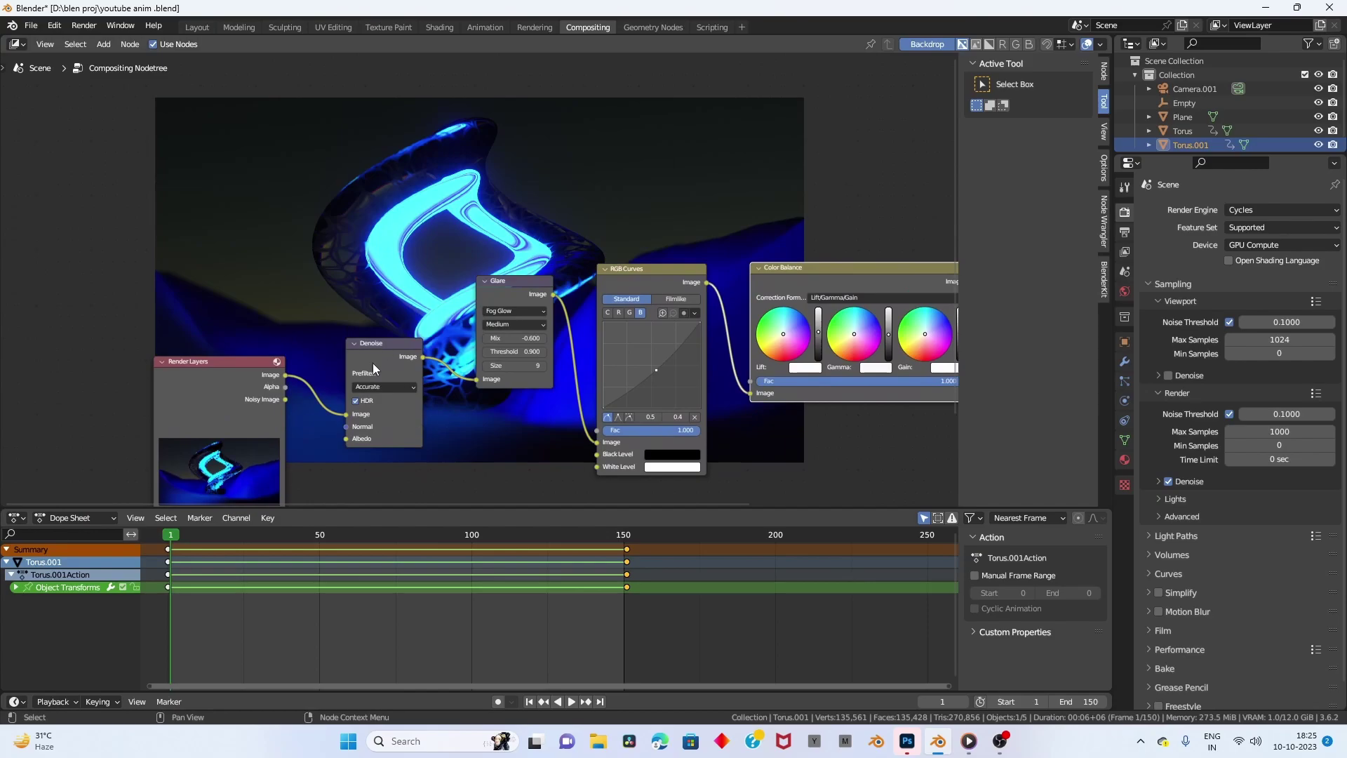
pyautogui.scroll(1, 338, 344)
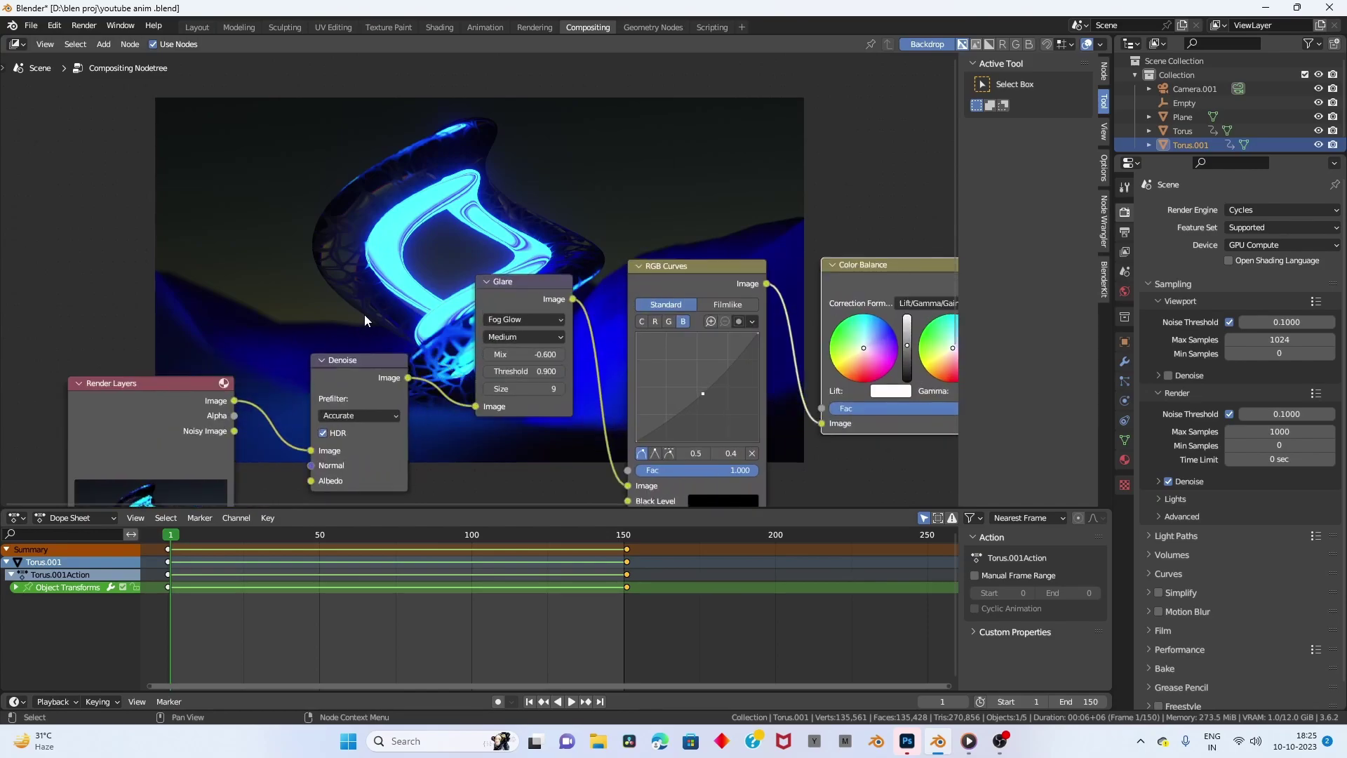
pyautogui.click(1125, 251)
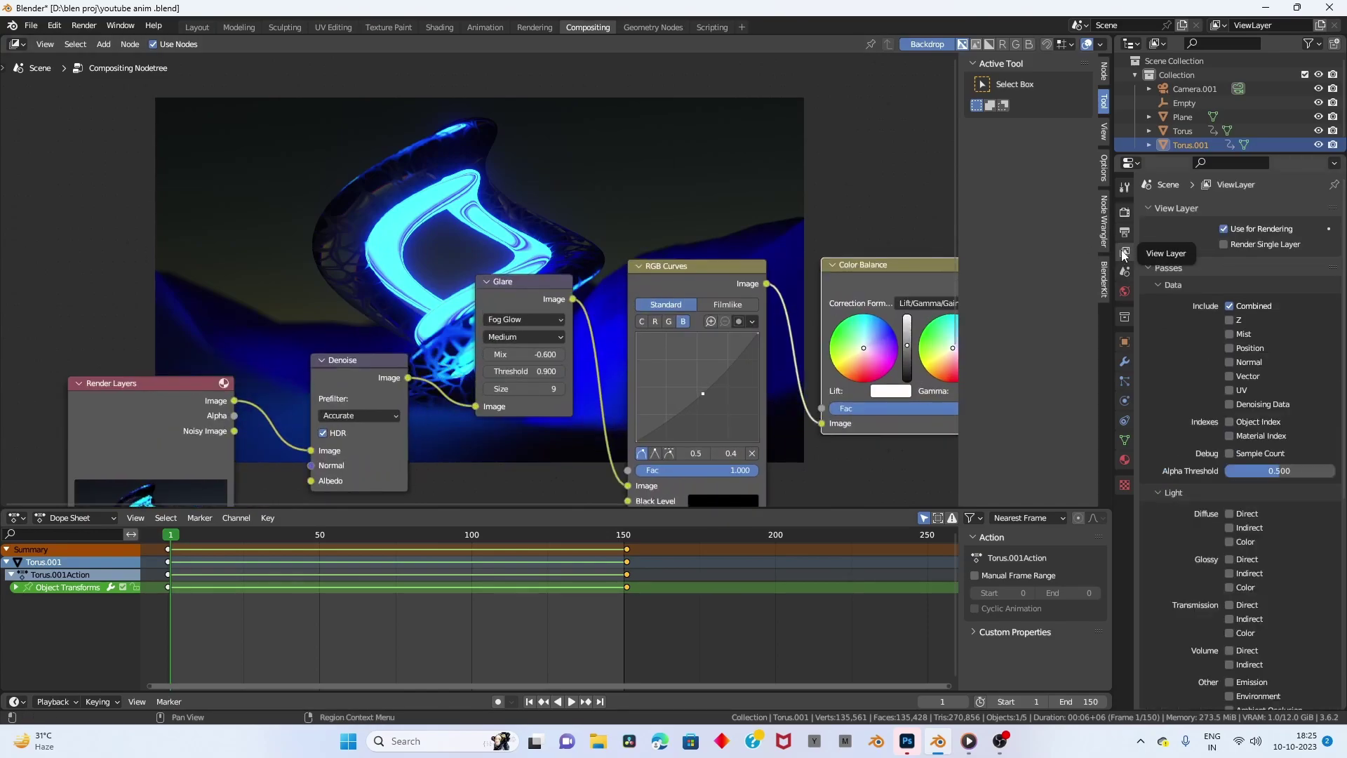
pyautogui.click(1230, 405)
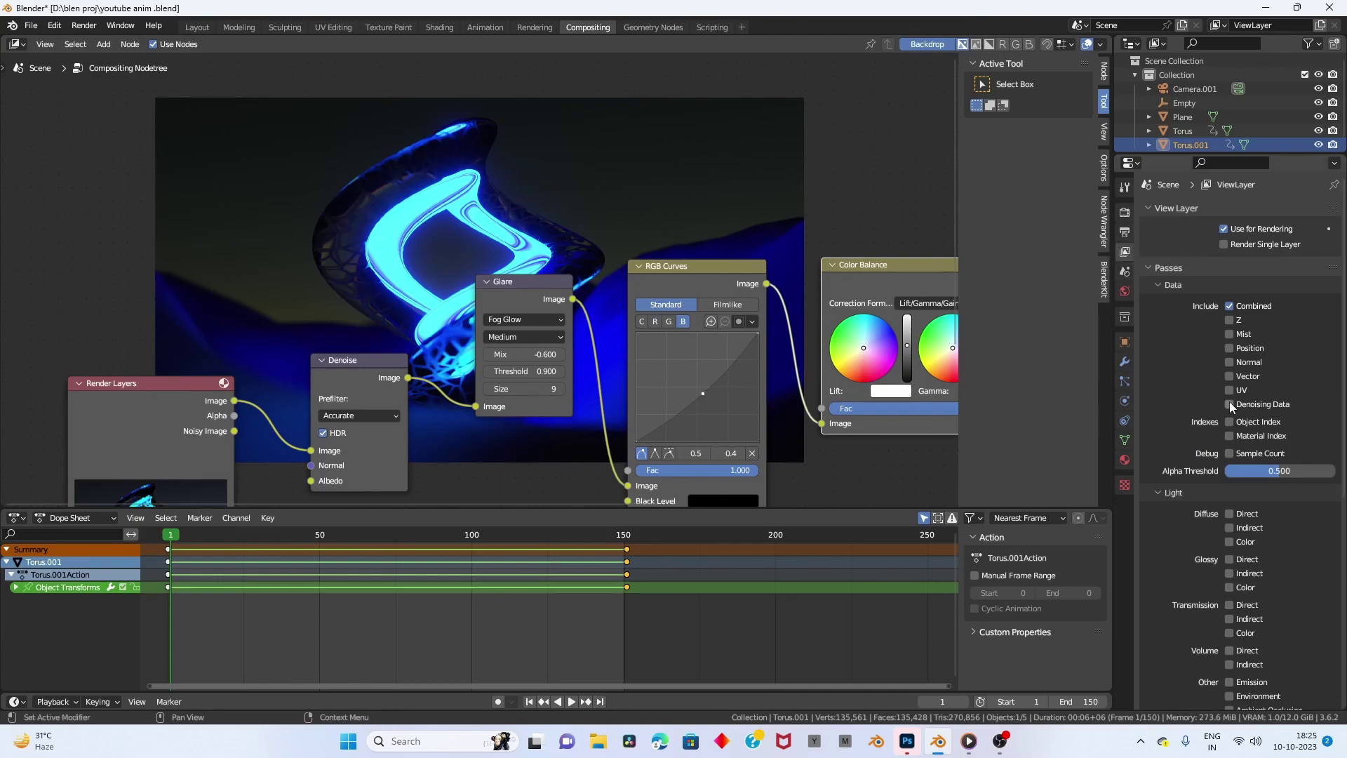
# Link Noisy Image, Denoising Normal and Denoising Albedo to the Denoise node's Image, Normal and Albedo inputs.
pyautogui.scroll(1, 393, 407)
pyautogui.scroll(1, 387, 413)
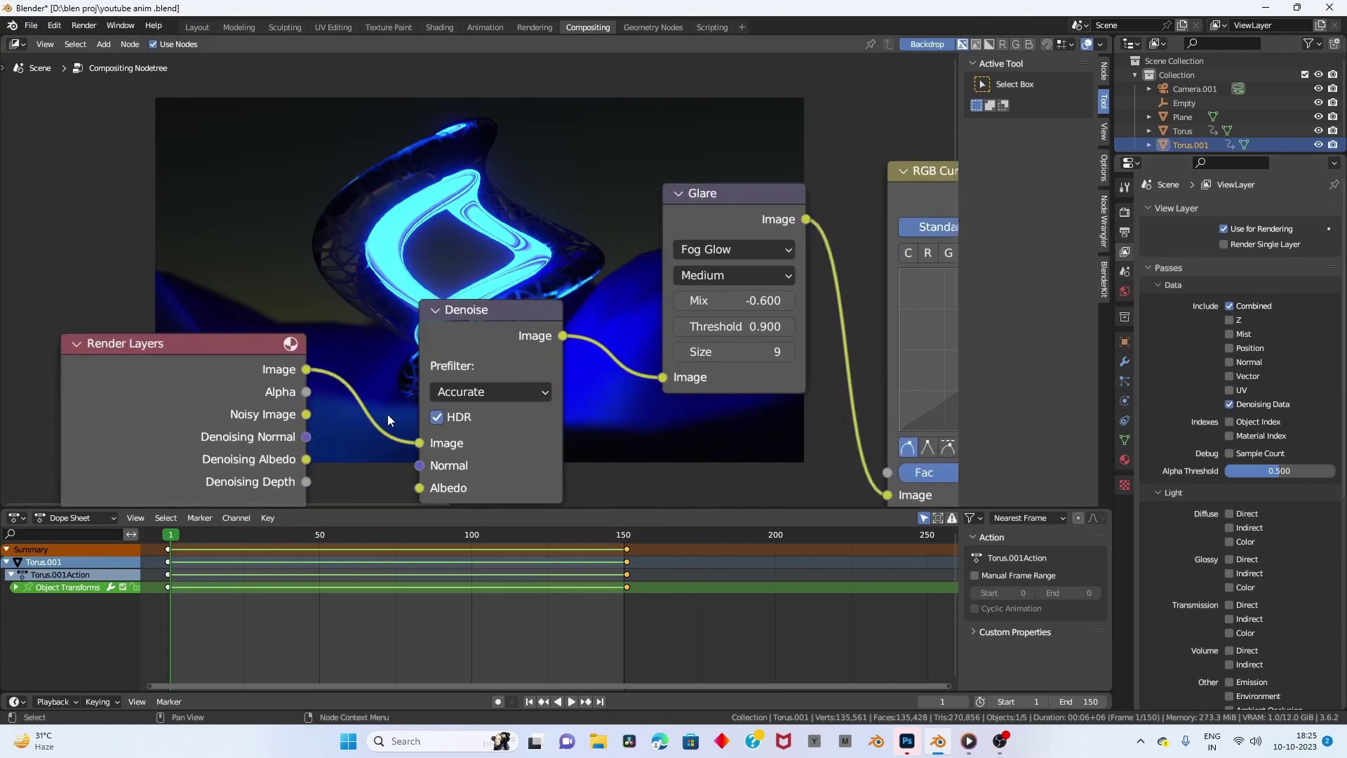
pyautogui.scroll(1, 413, 379)
pyautogui.moveTo(358, 381)
pyautogui.mouseDown()
pyautogui.moveTo(382, 399)
pyautogui.moveTo(468, 407)
pyautogui.mouseUp()
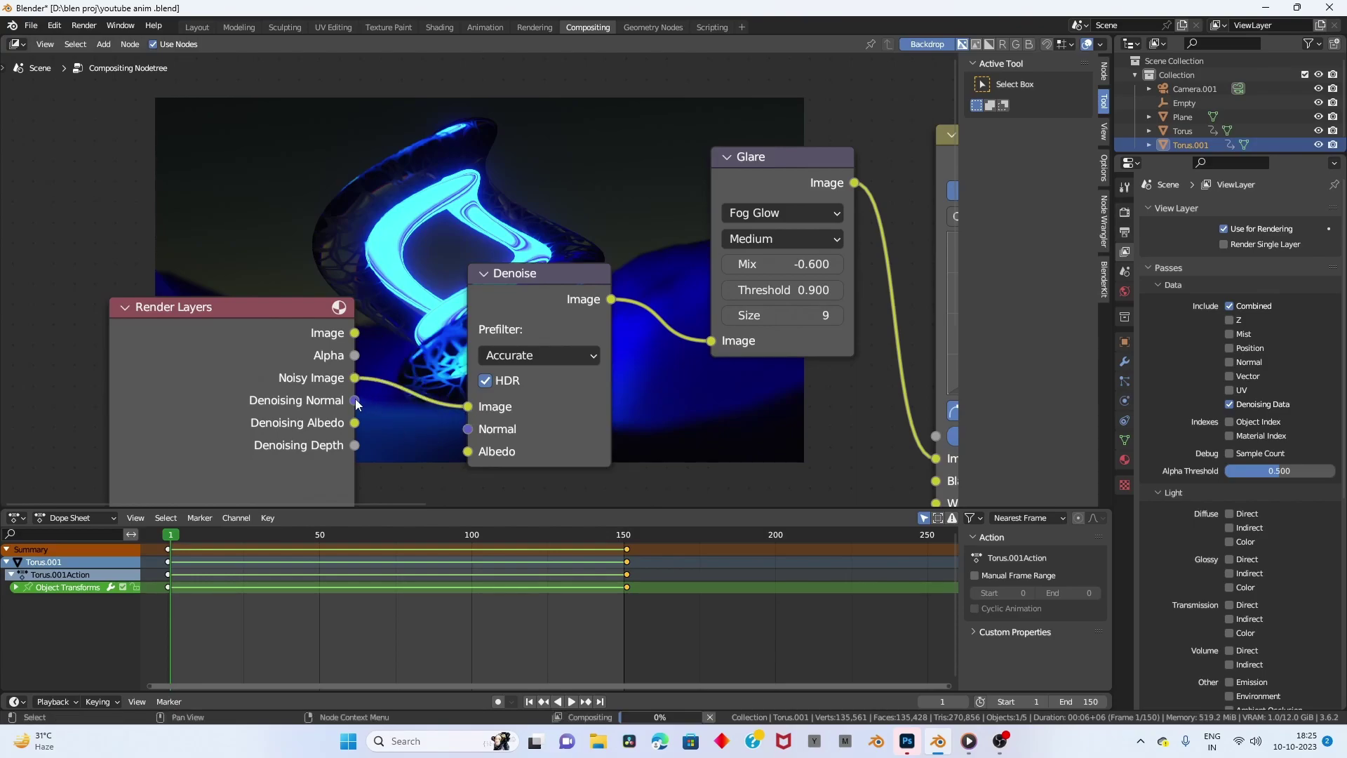
pyautogui.moveTo(359, 399); pyautogui.dragTo(382, 416)
pyautogui.moveTo(456, 435); pyautogui.dragTo(473, 425)
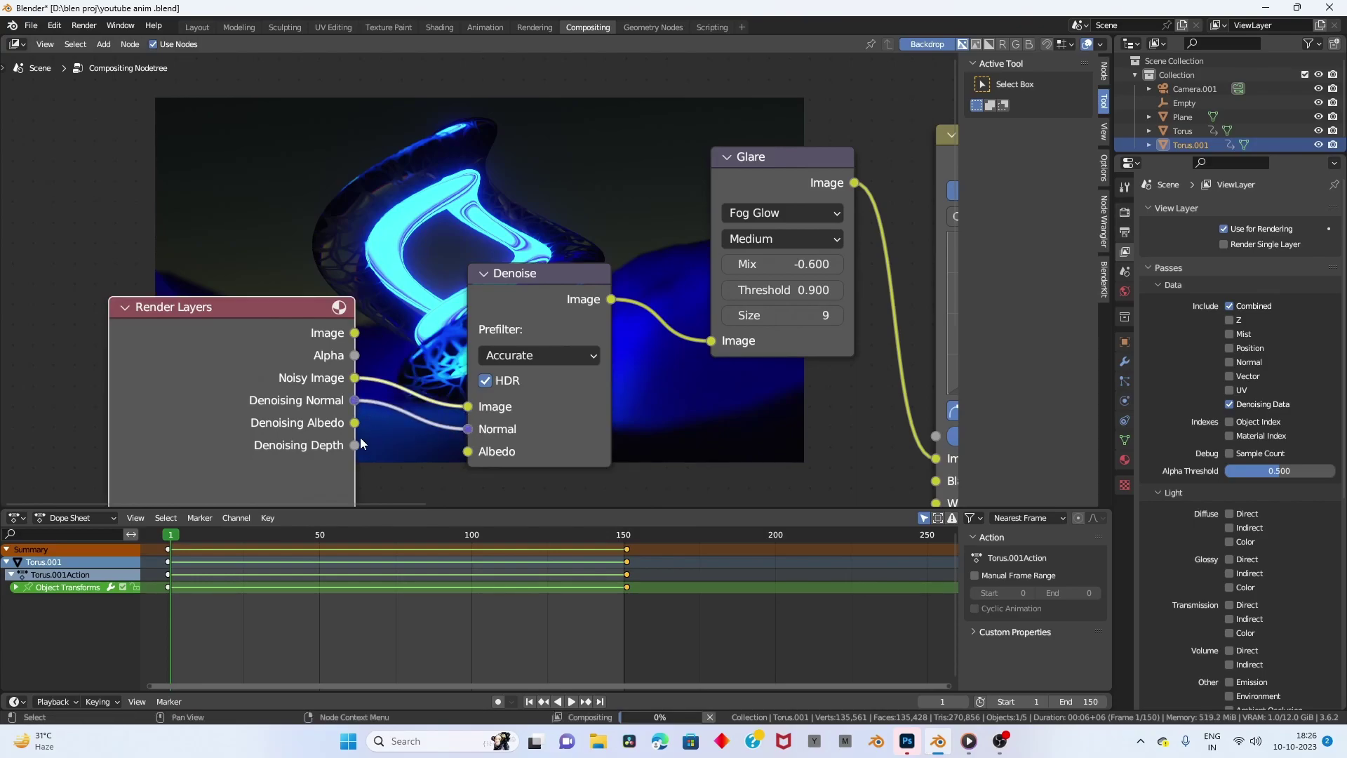
pyautogui.moveTo(355, 424); pyautogui.dragTo(366, 439)
pyautogui.moveTo(443, 461); pyautogui.dragTo(467, 451)
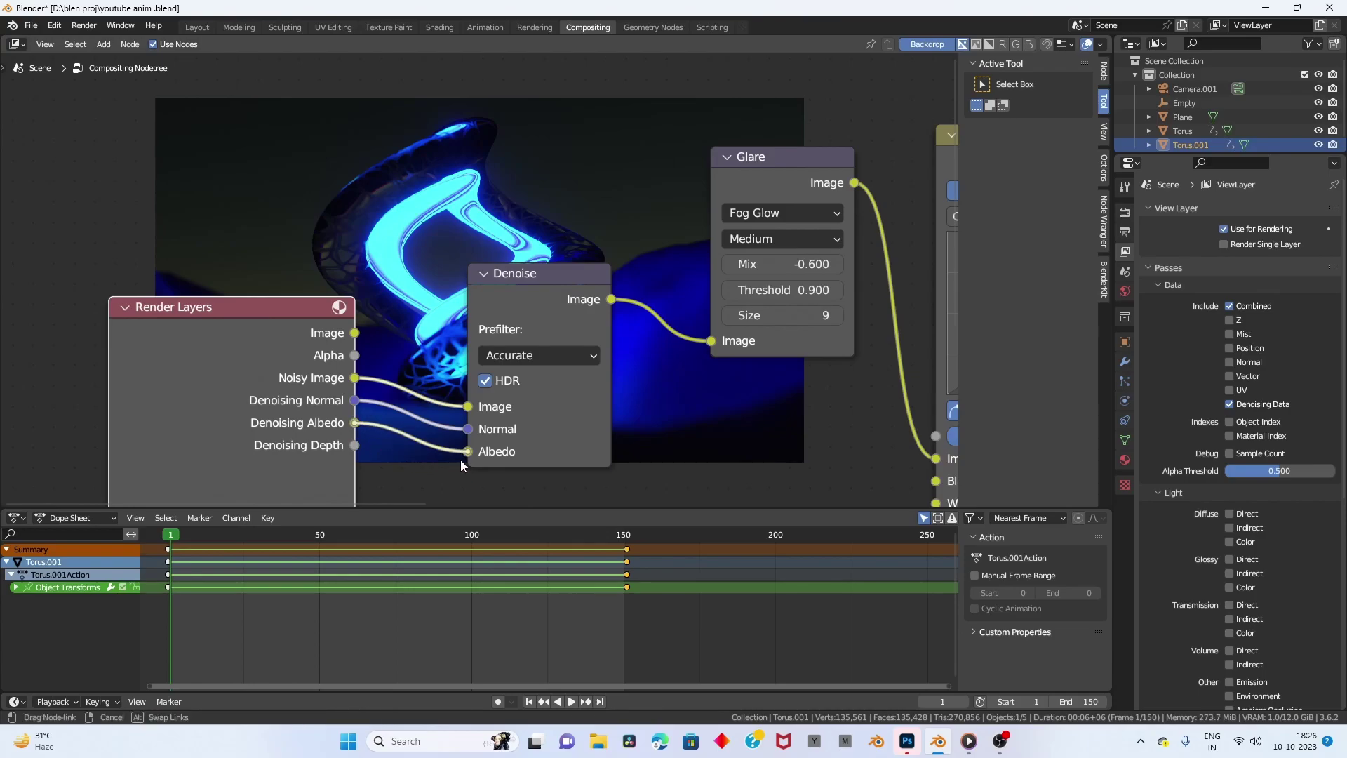
# Recentre the node editor on the connected compositing tree.
pyautogui.scroll(-1, 473, 319)
pyautogui.moveTo(473, 319); pyautogui.dragTo(550, 362, button='middle')
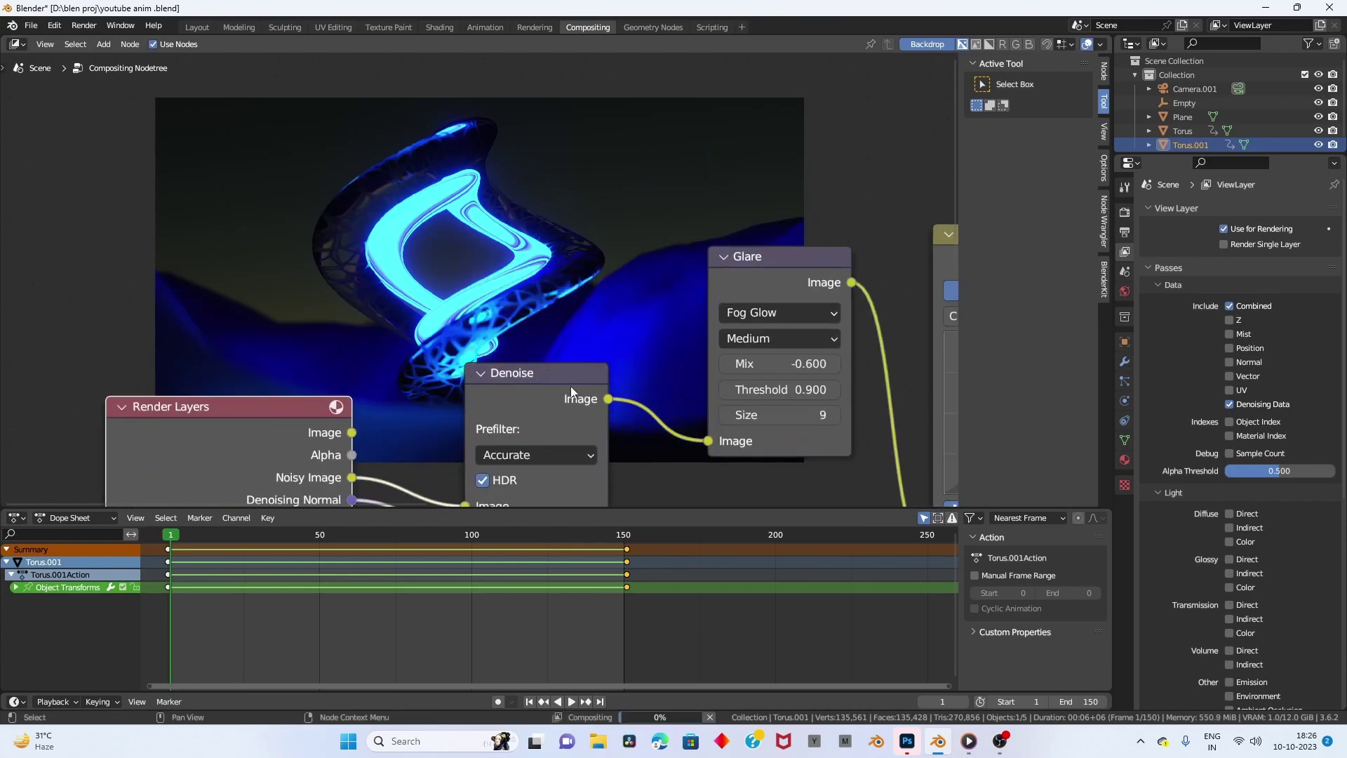
pyautogui.scroll(2, 612, 307)
pyautogui.scroll(-2, 601, 292)
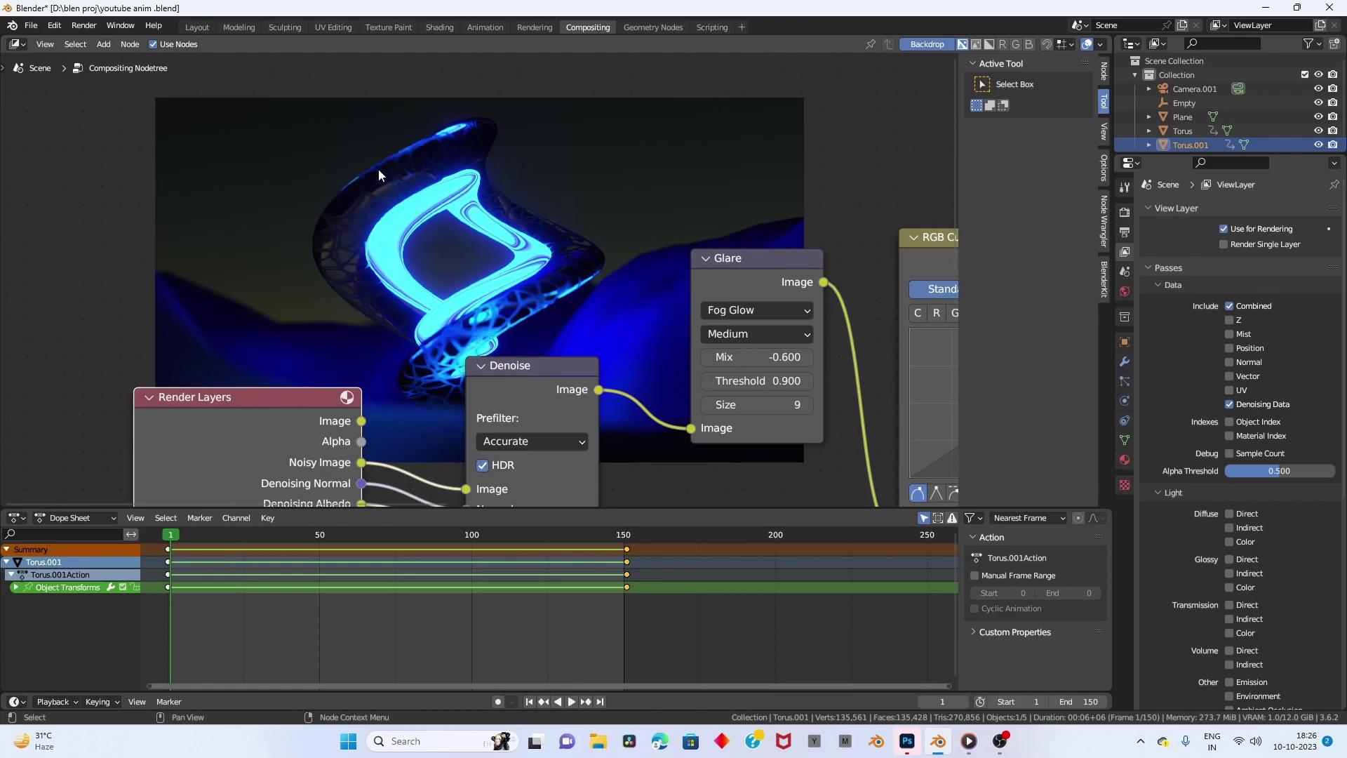
pyautogui.click(84, 26)
# Set the output folder and keep the file format as FFmpeg Video.
pyautogui.click(1125, 232)
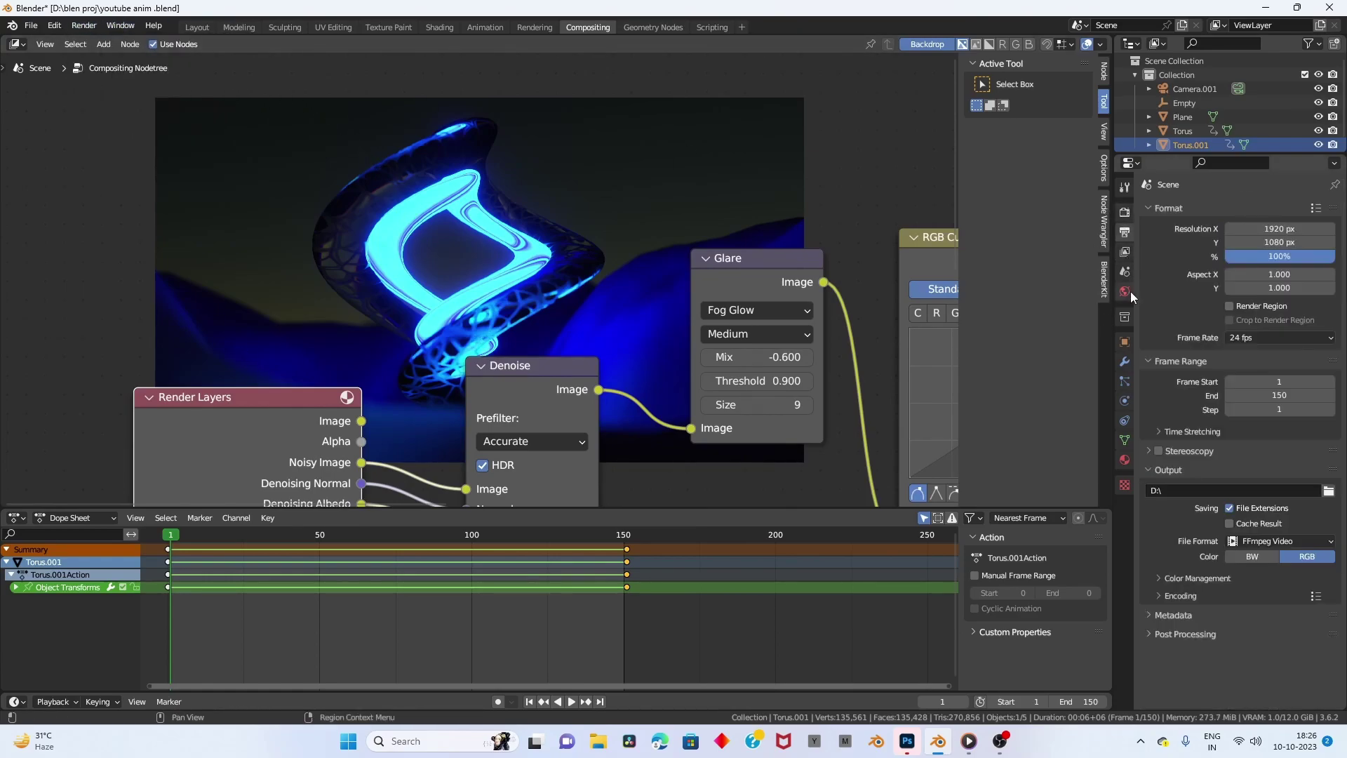
pyautogui.click(1328, 490)
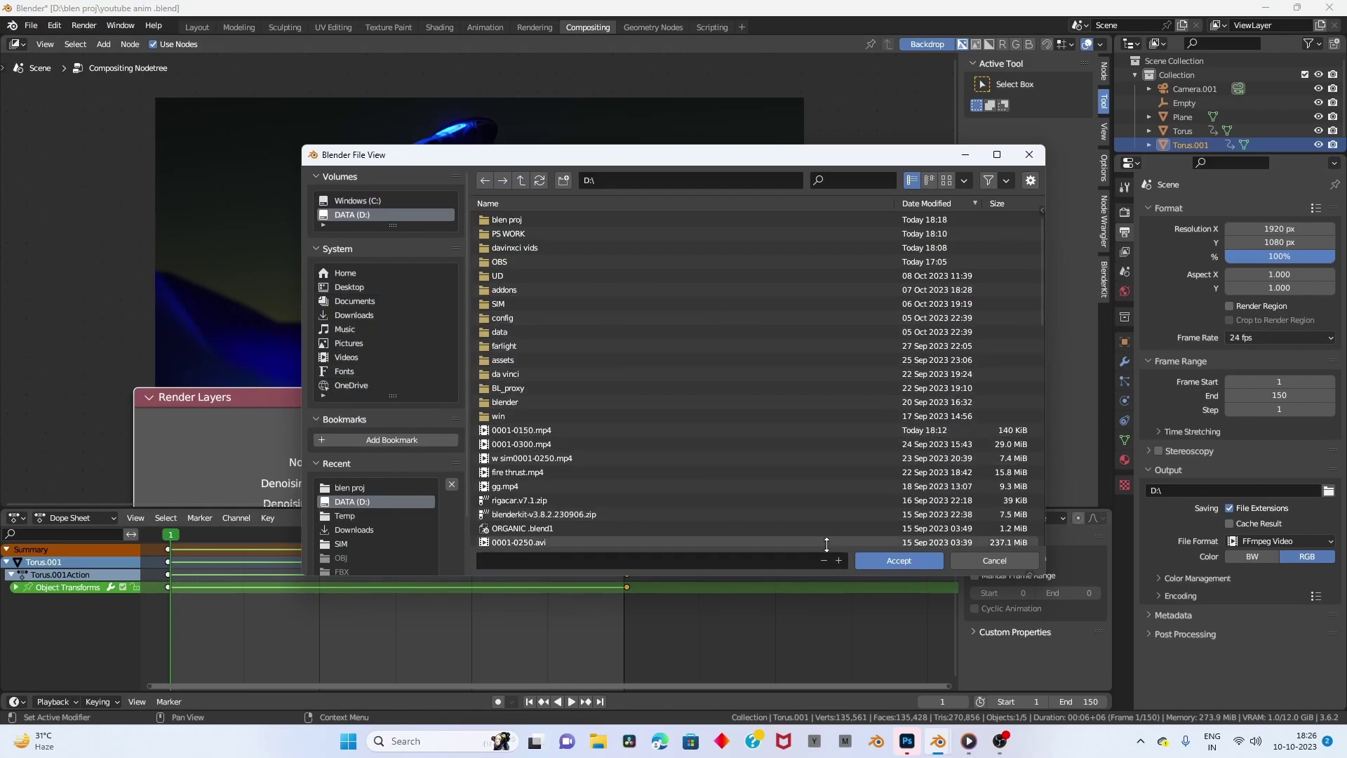
pyautogui.click(905, 560)
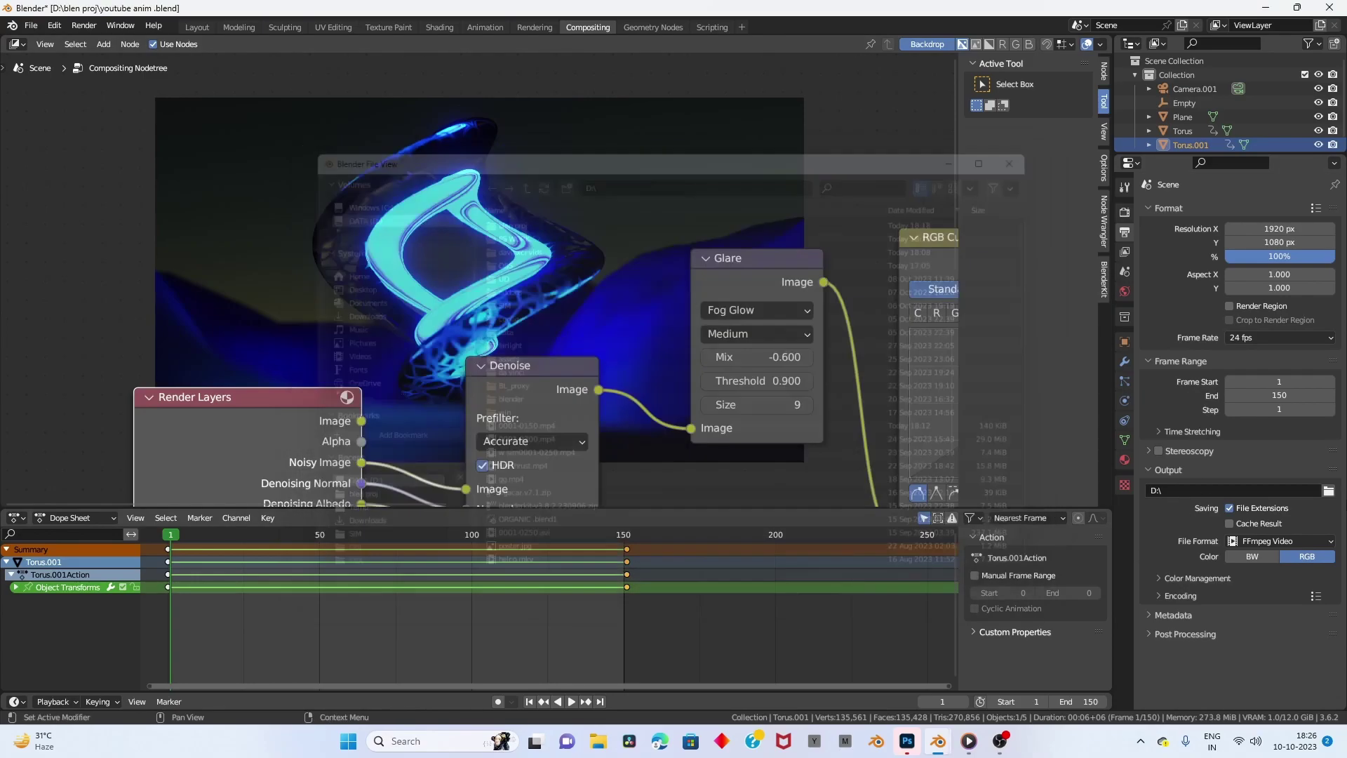
pyautogui.click(1250, 542)
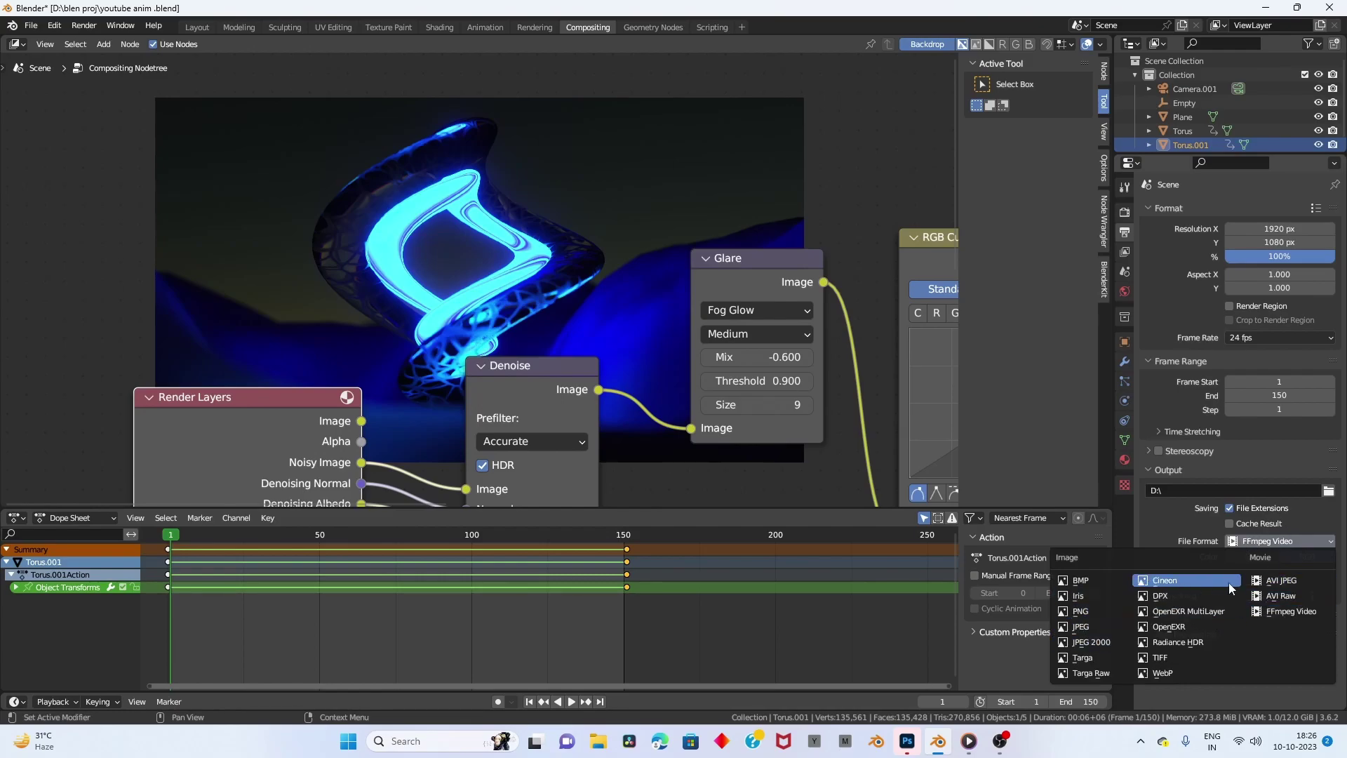
pyautogui.click(1109, 612)
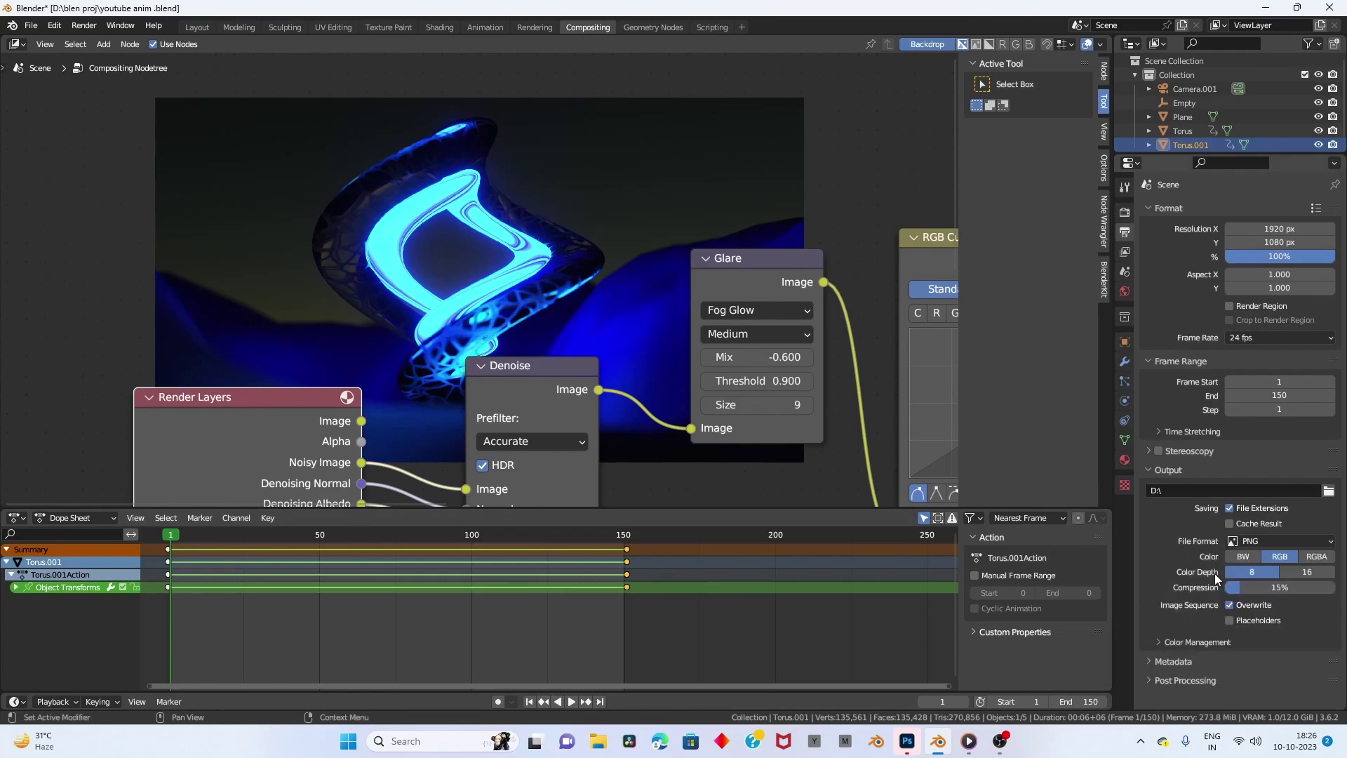
pyautogui.click(1263, 541)
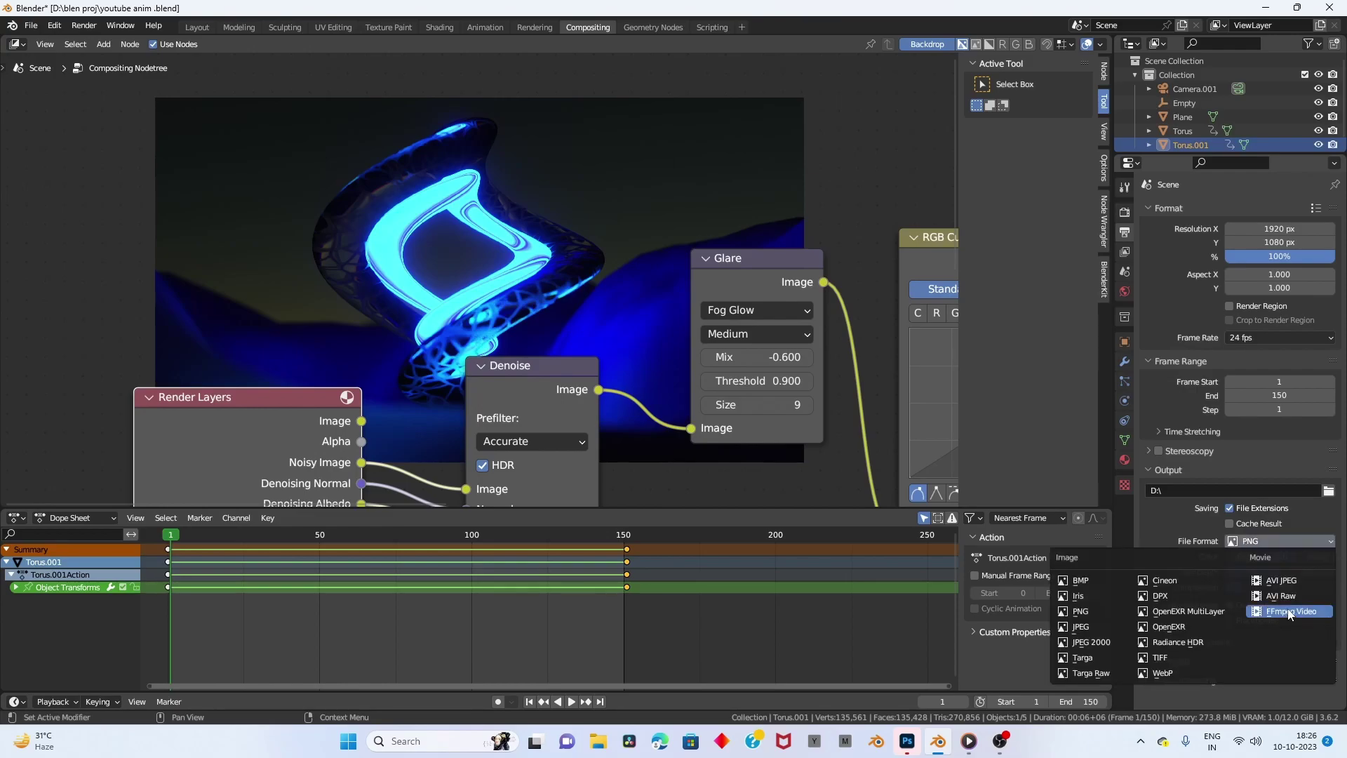
pyautogui.click(1289, 613)
# Set video encoding to Perceptually Lossless quality in an MPEG-4 container.
pyautogui.click(1184, 577)
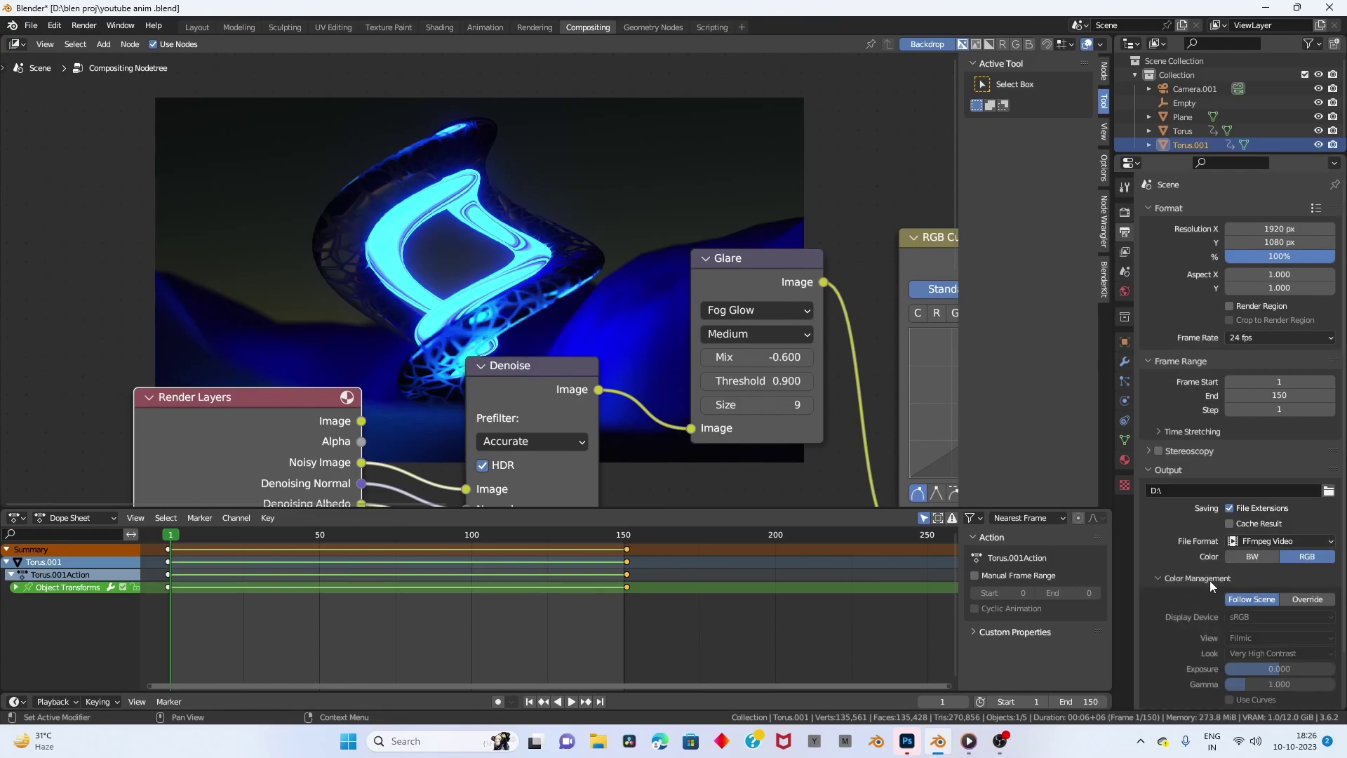
pyautogui.scroll(-2, 1227, 582)
pyautogui.click(1155, 520)
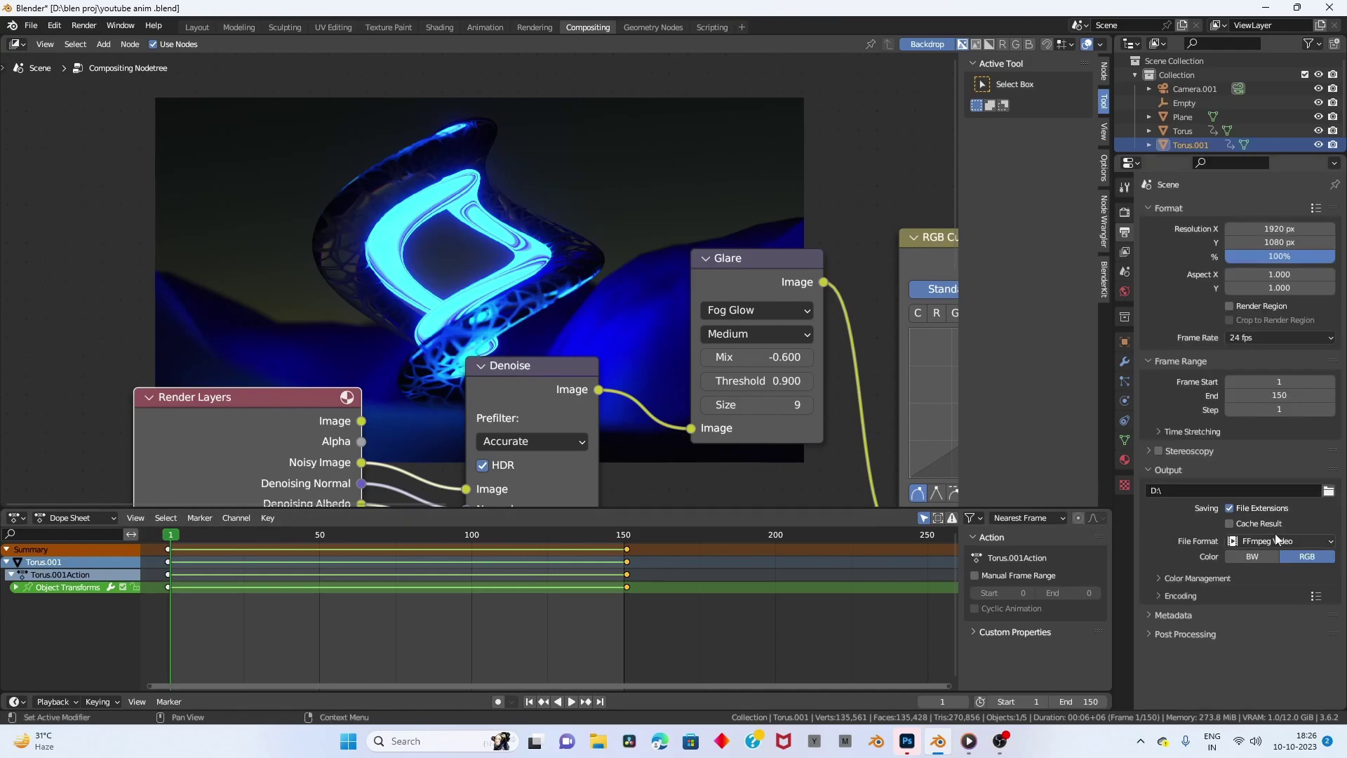
pyautogui.click(1200, 596)
pyautogui.scroll(-4, 1178, 597)
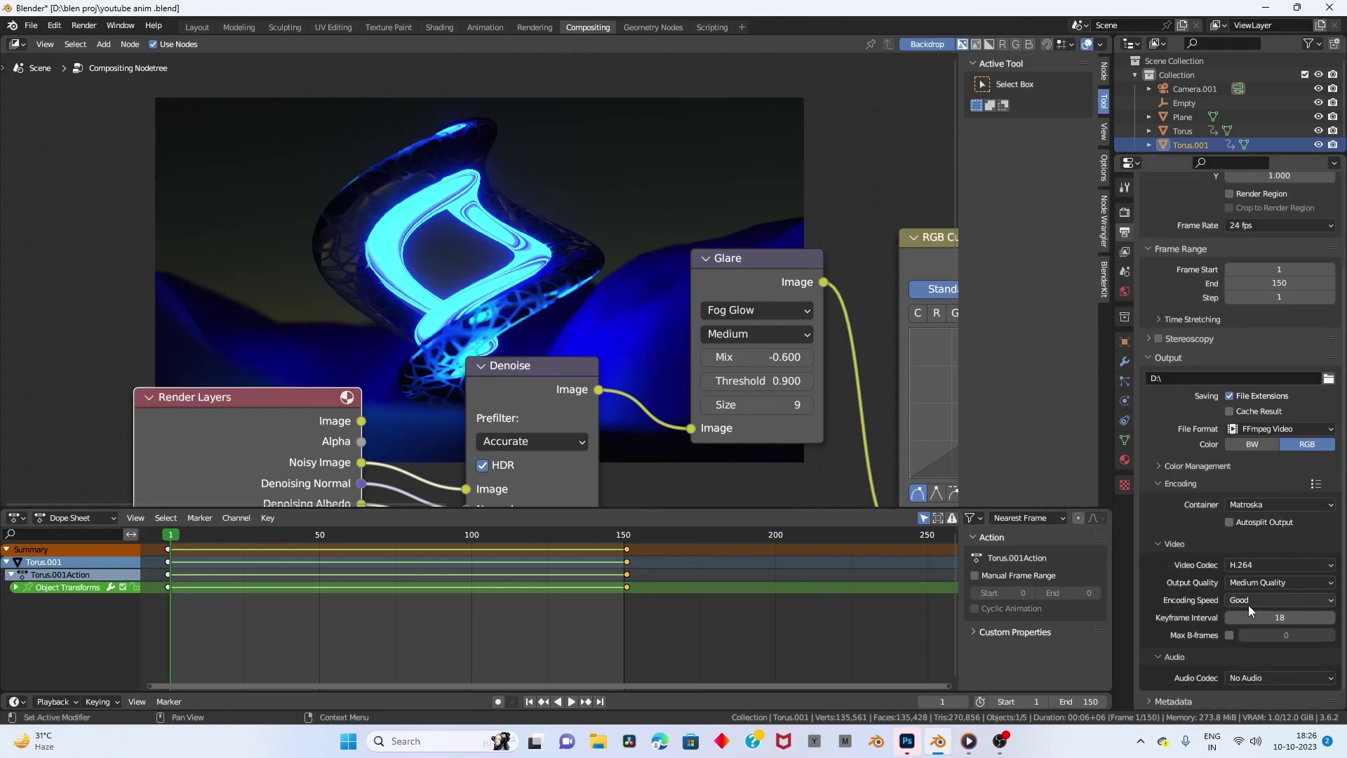
pyautogui.click(1256, 584)
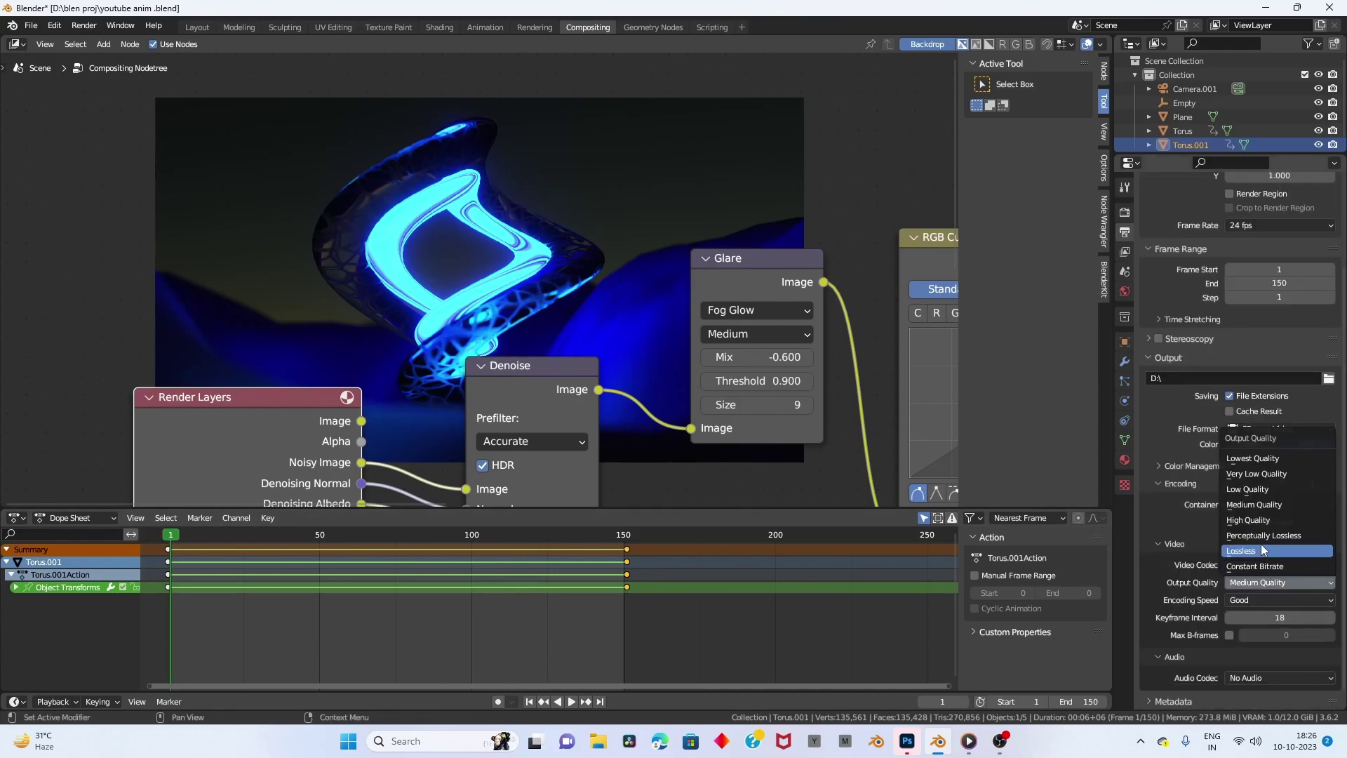
pyautogui.click(1263, 535)
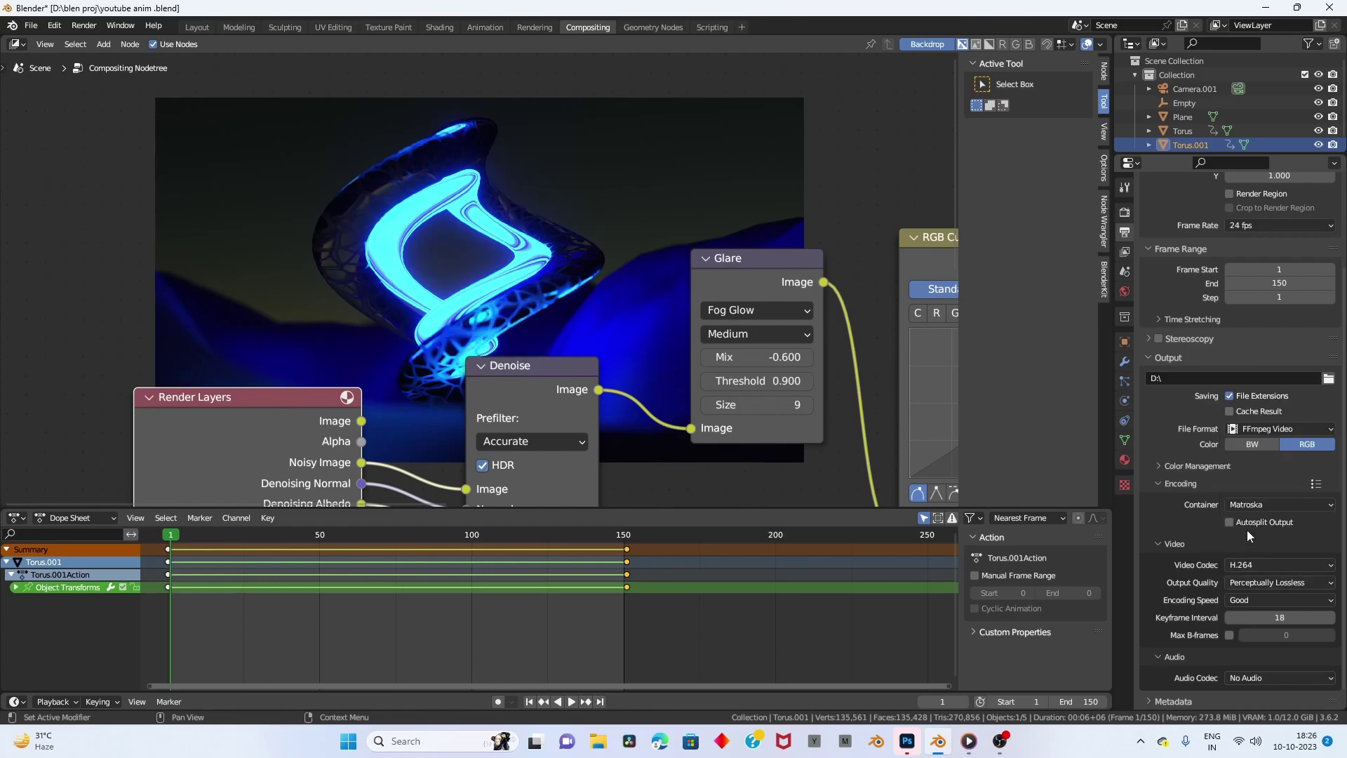
pyautogui.click(1248, 507)
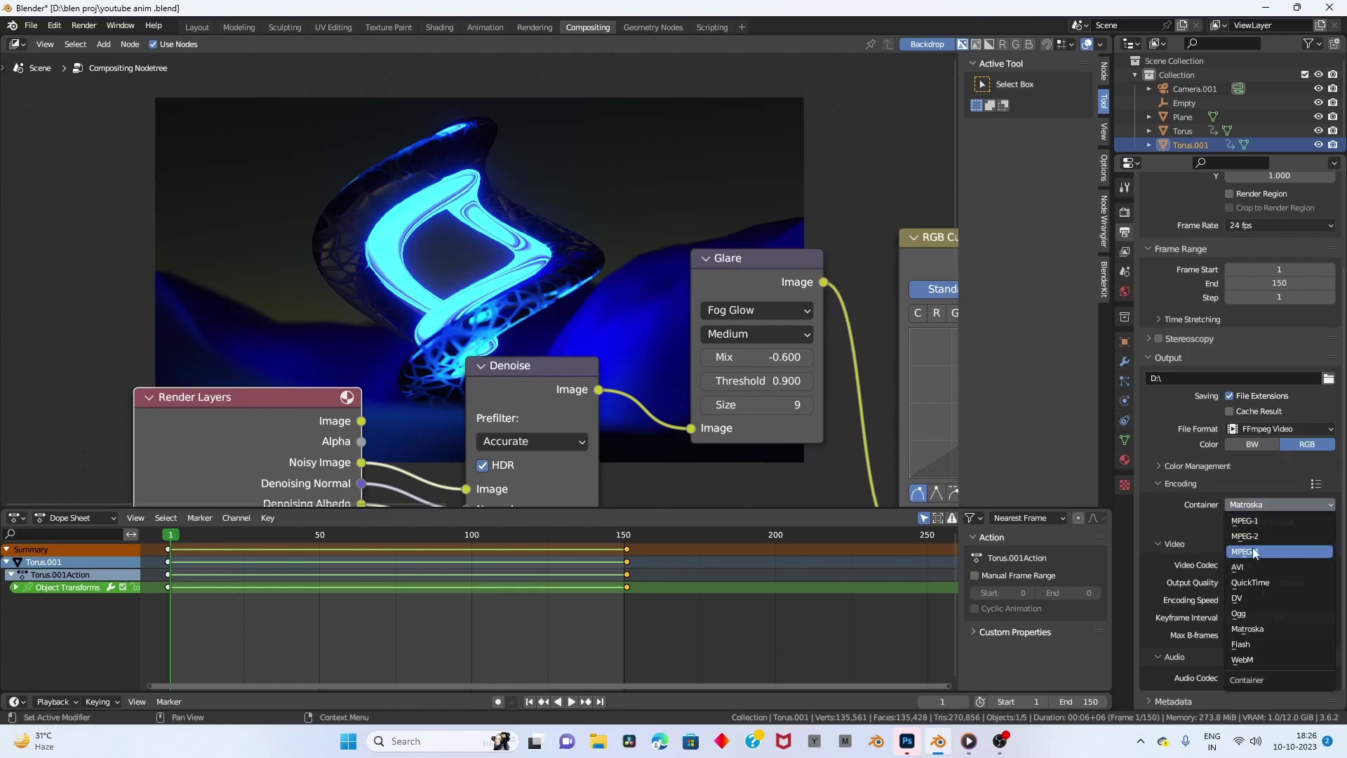
pyautogui.click(1249, 552)
pyautogui.scroll(-1, 1233, 597)
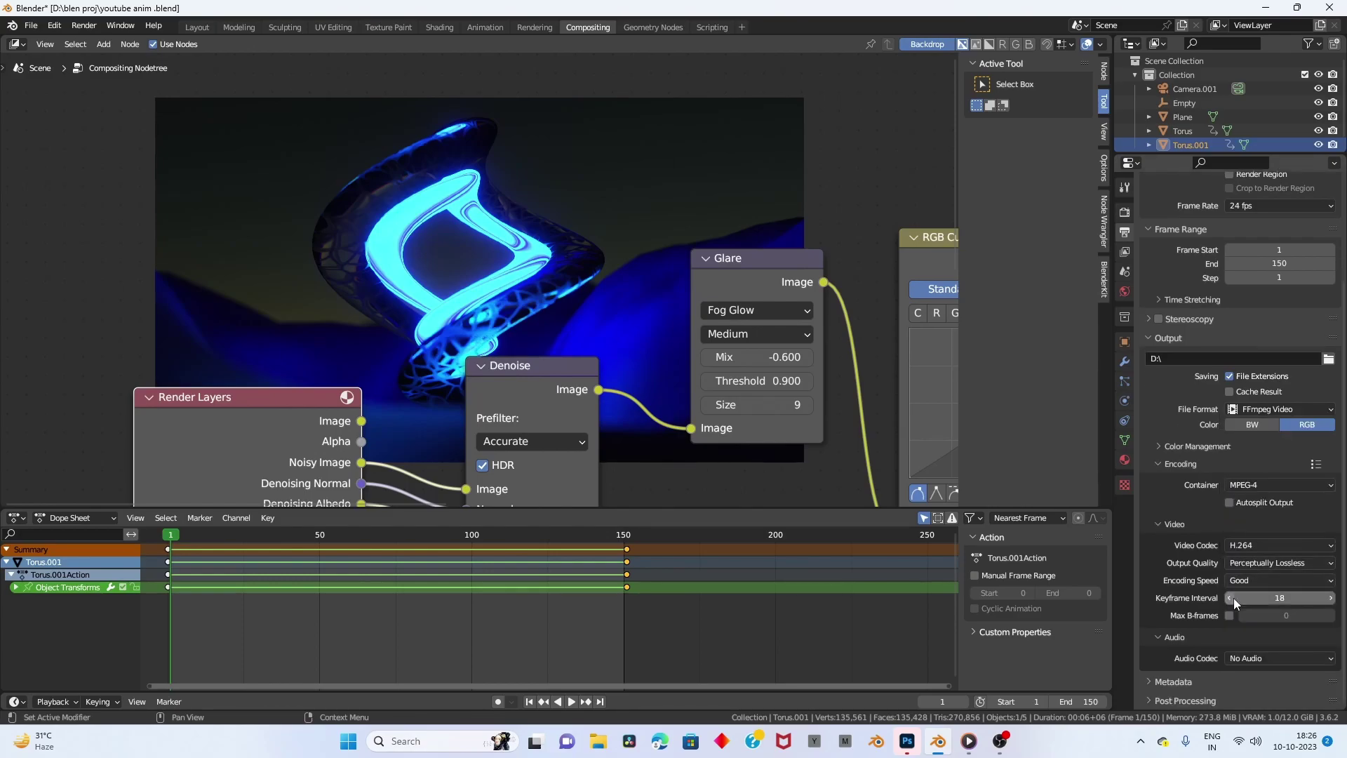
# Review scene color management in Render Properties, then start Render Animation.
pyautogui.click(1125, 212)
pyautogui.click(1194, 698)
pyautogui.scroll(-5, 1198, 693)
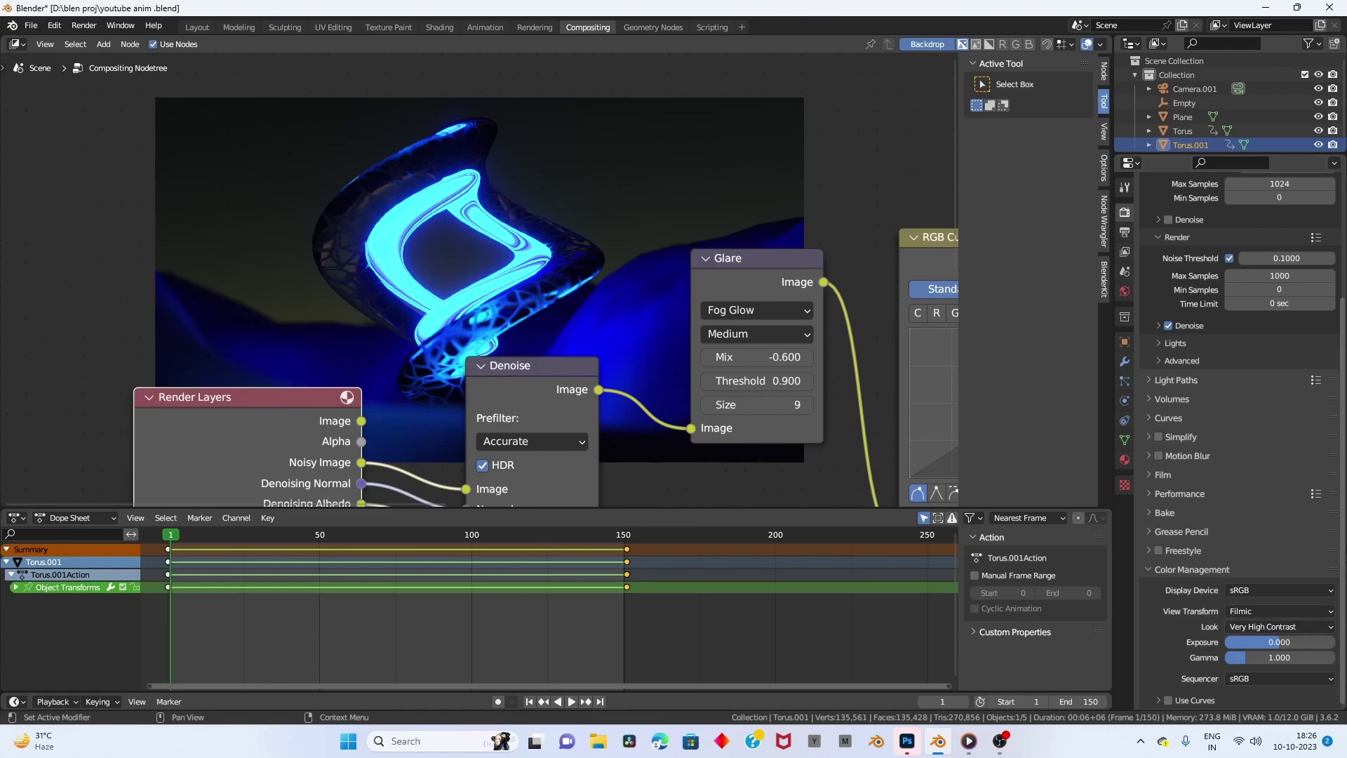
pyautogui.scroll(-1, 515, 327)
pyautogui.scroll(-2, 582, 282)
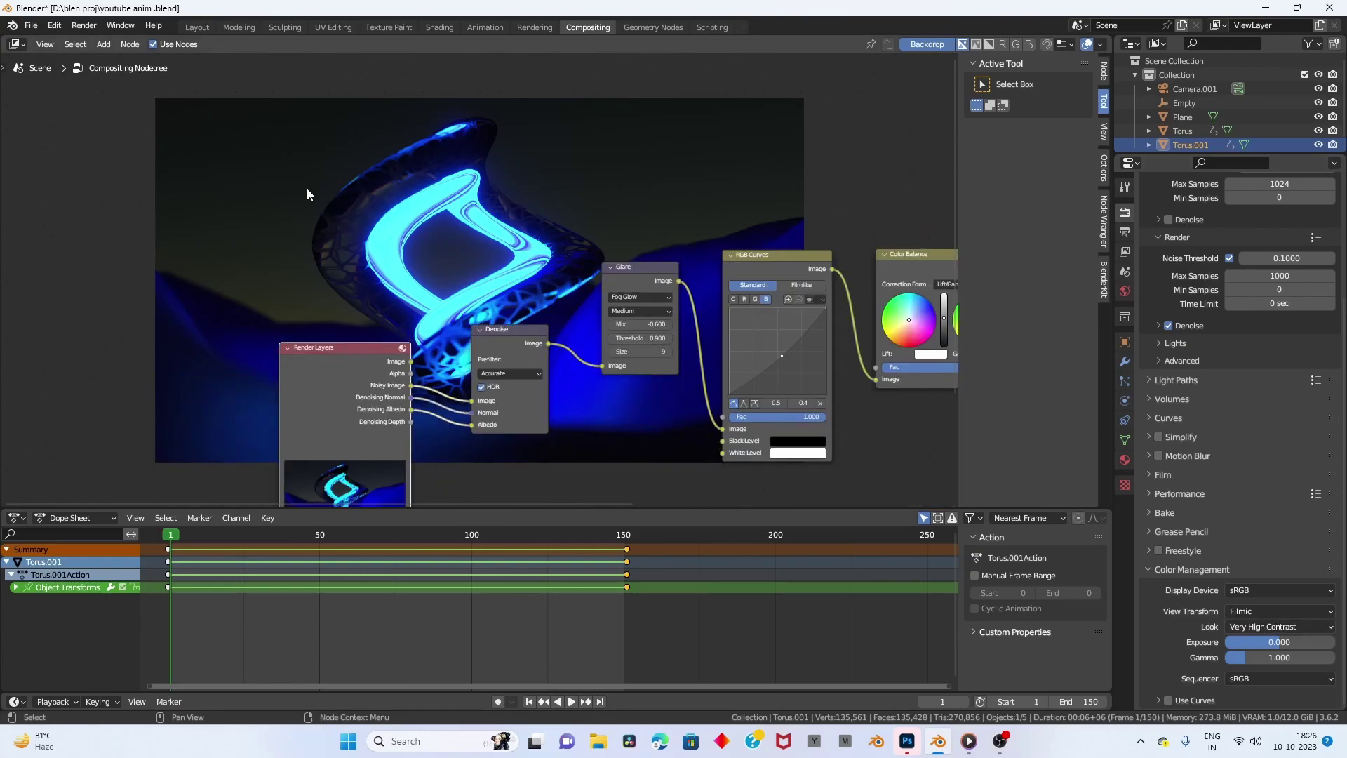
pyautogui.click(84, 25)
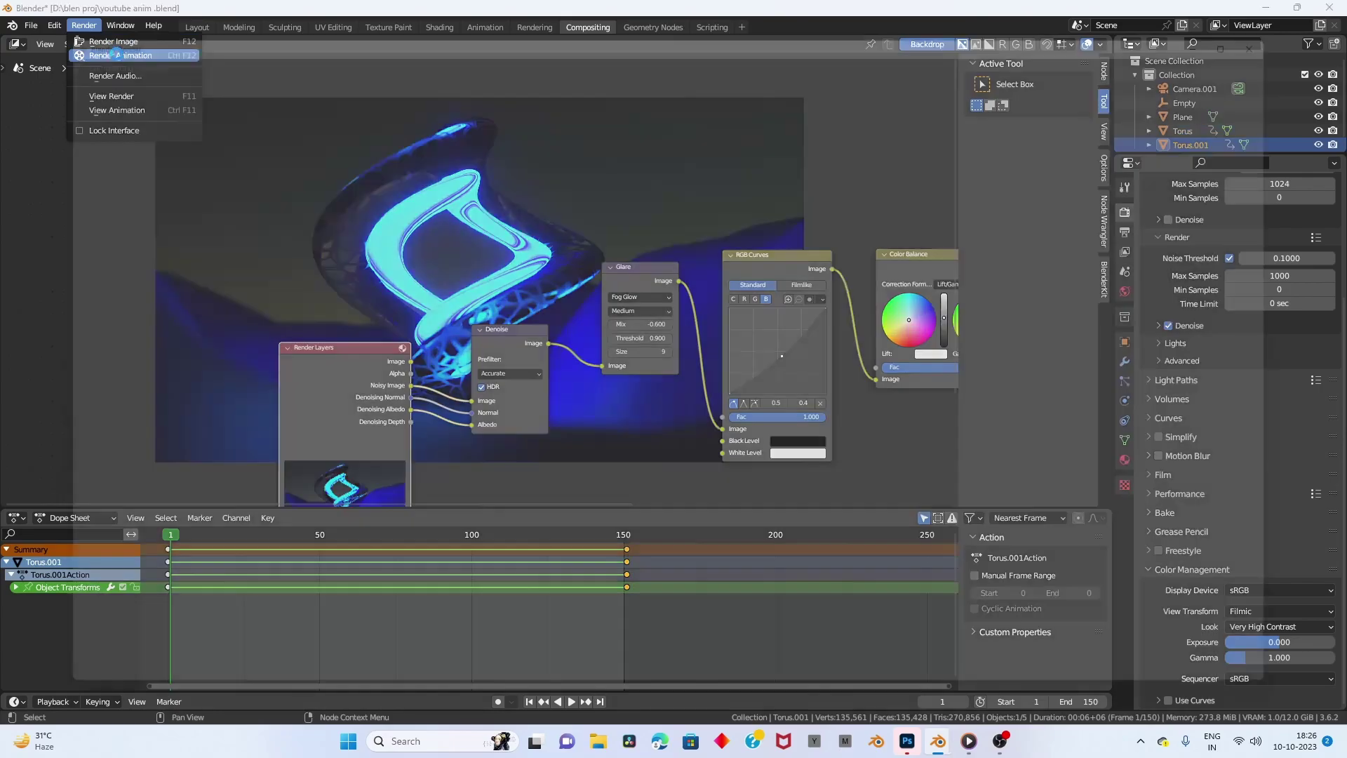
pyautogui.click(106, 44)
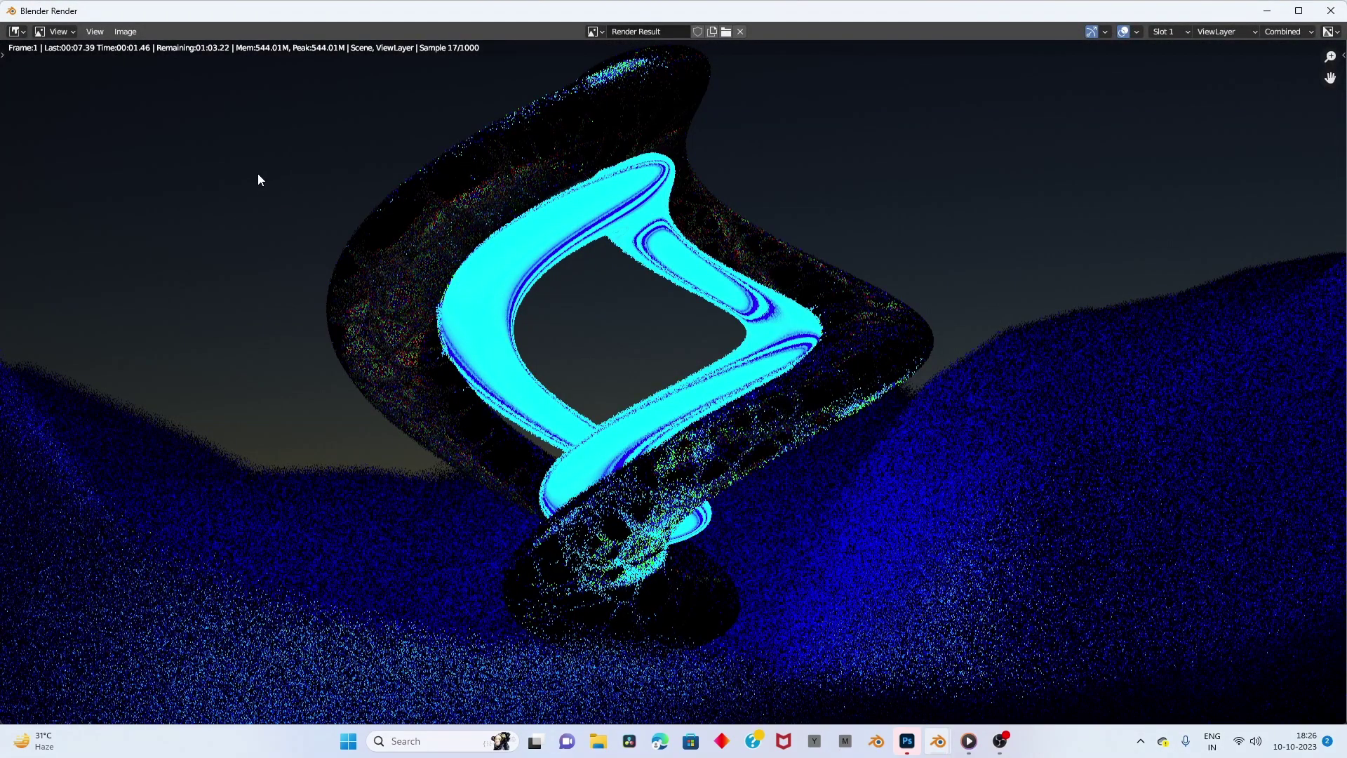